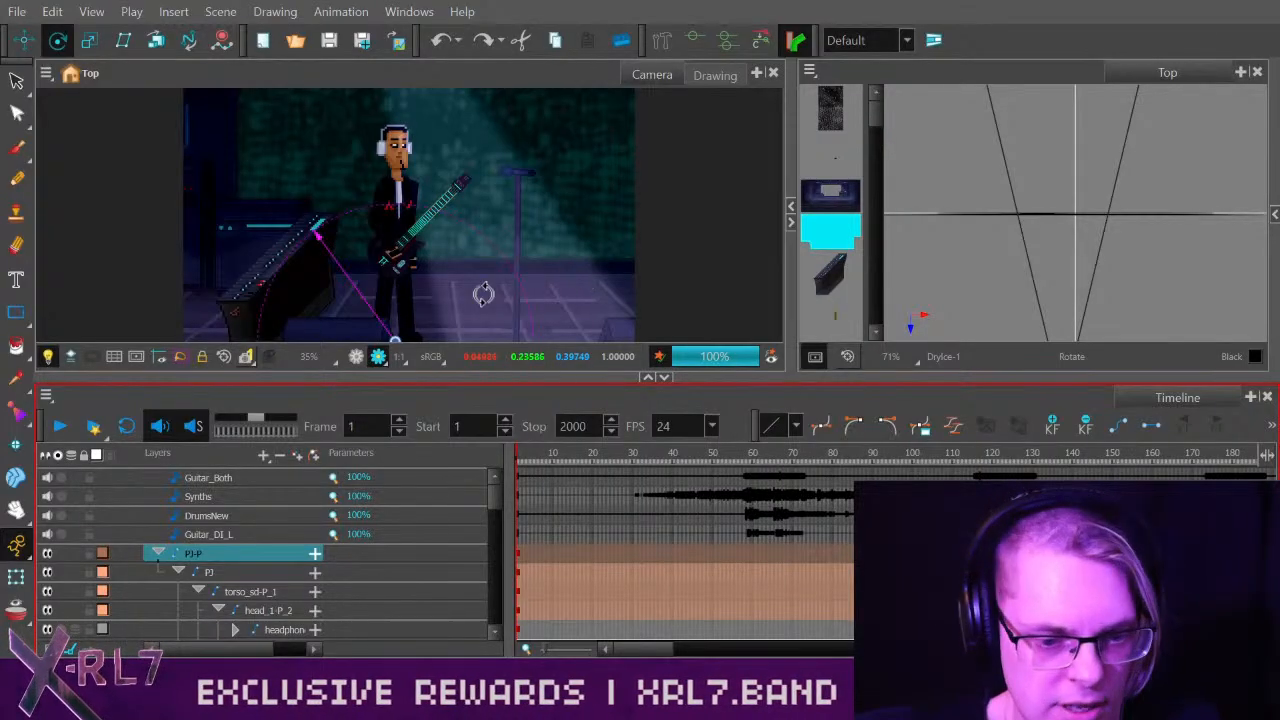
# Switch the camera view from render preview to OpenGL display, play the scene with all soundtracks from frame 20, and stop playback.
pyautogui.click(357, 356)
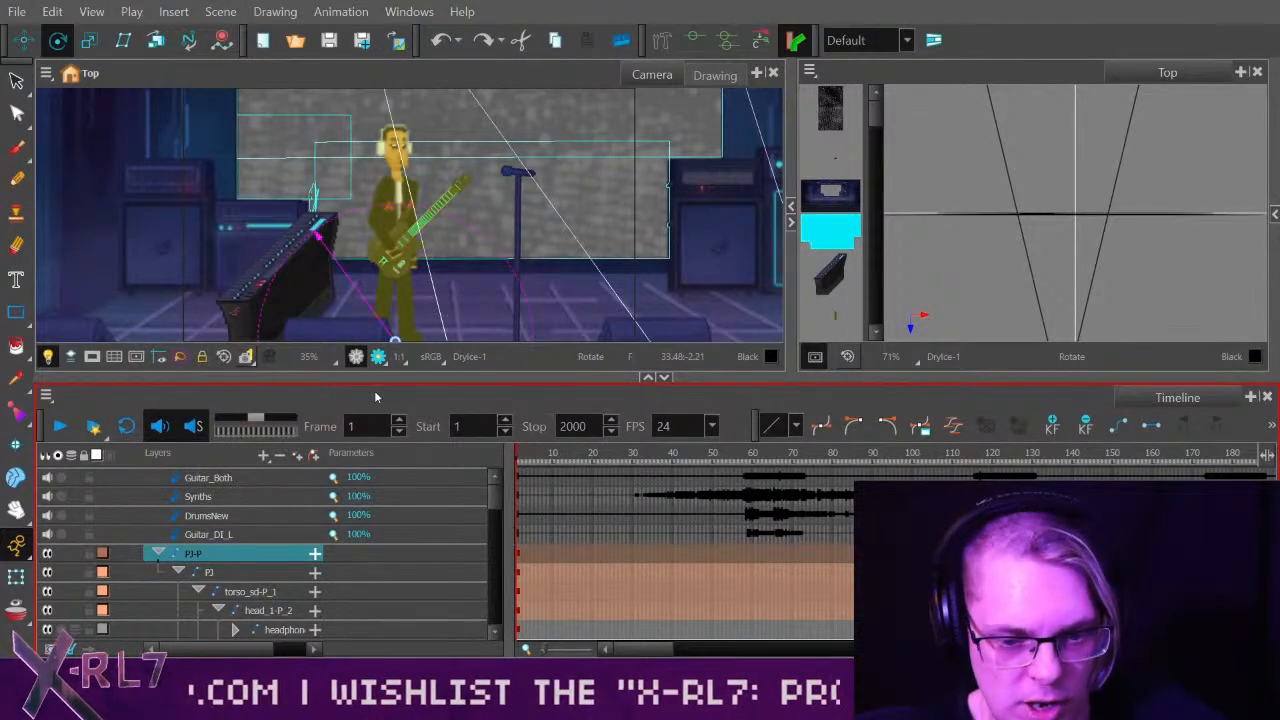
pyautogui.click(590, 458)
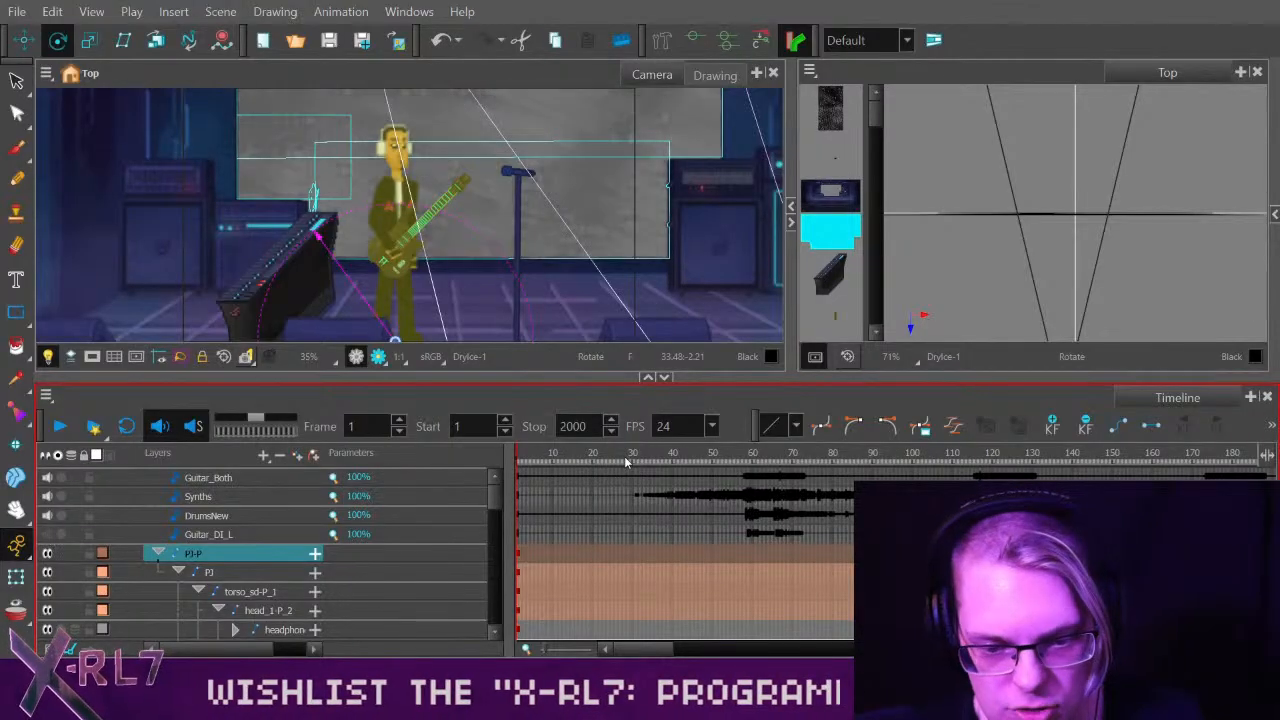
pyautogui.moveTo(586, 461); pyautogui.dragTo(520, 461)
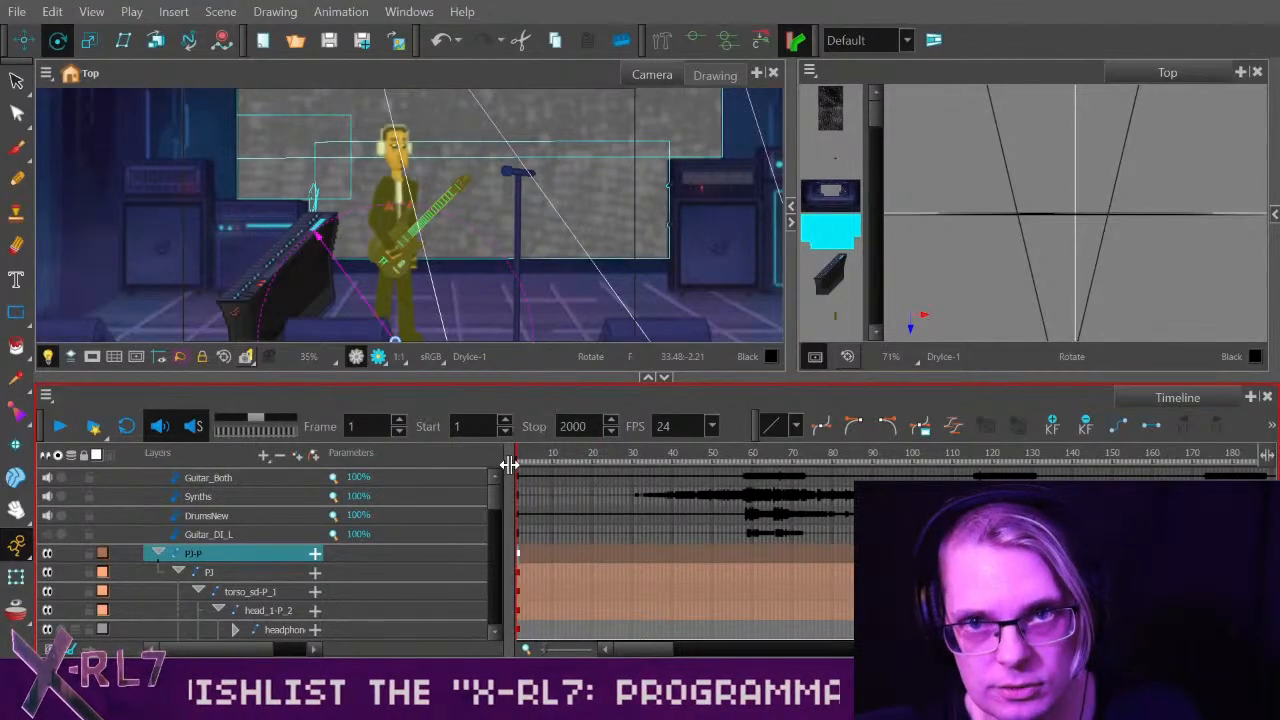
pyautogui.click(591, 462)
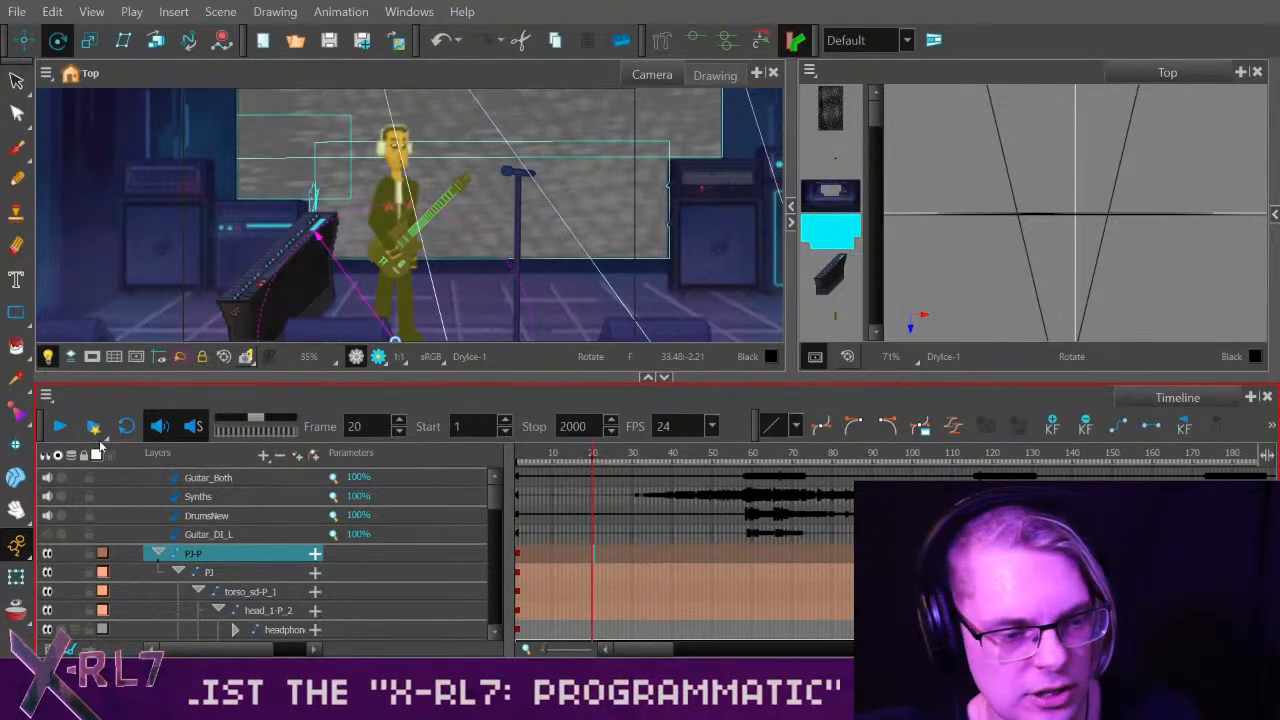
pyautogui.click(62, 426)
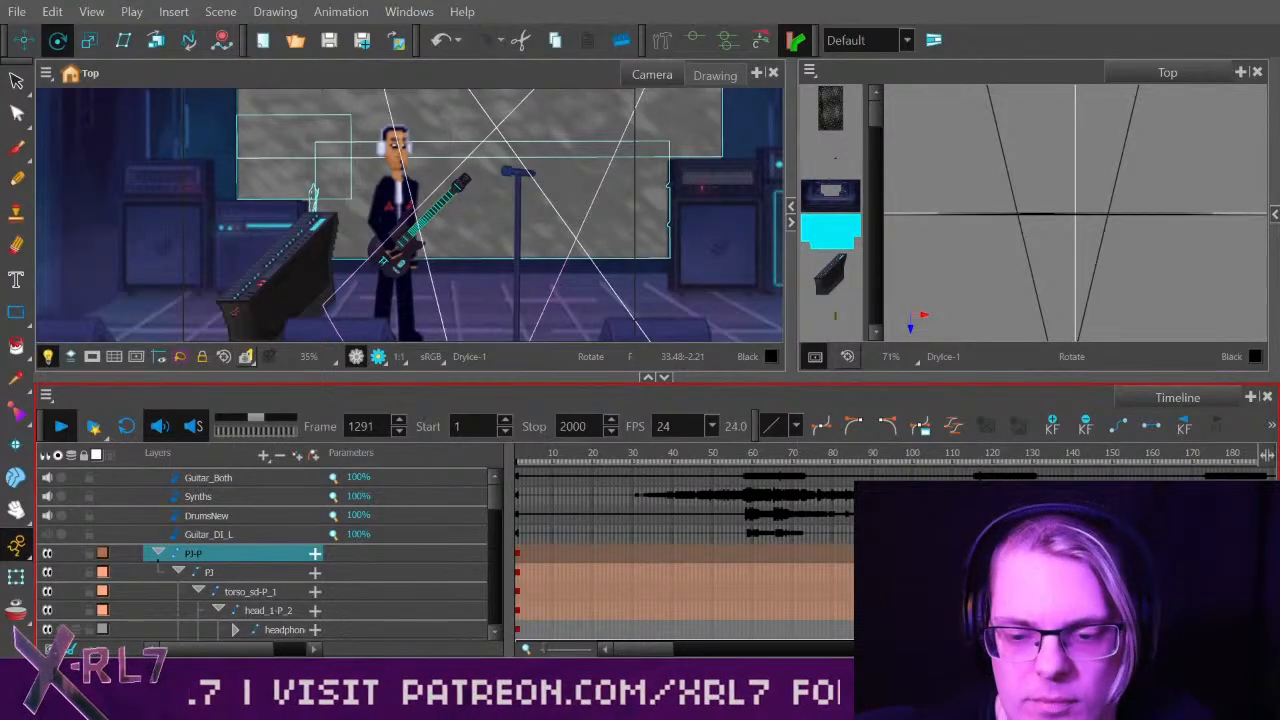
pyautogui.click(60, 418)
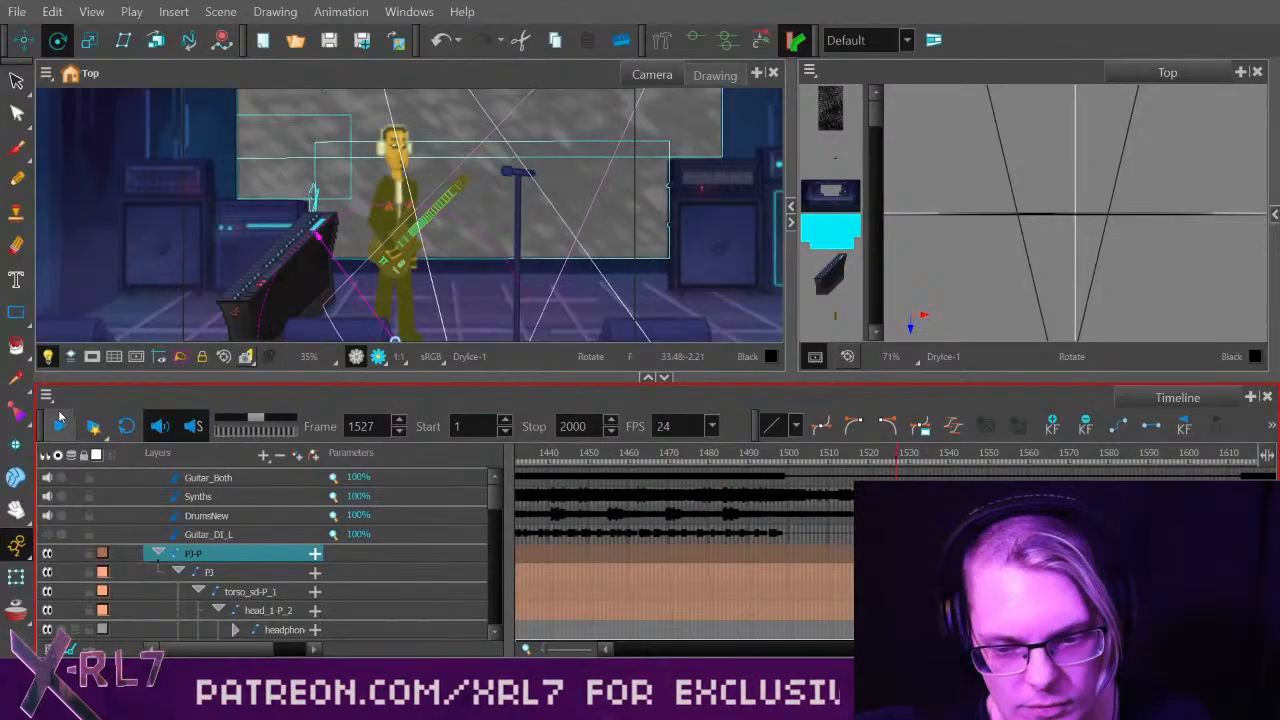
# Return to the soundtrack's opening, scrub through it, and play the scene from frame 34 with the Guitar_Both track soloed.
pyautogui.moveTo(1101, 649); pyautogui.dragTo(643, 633)
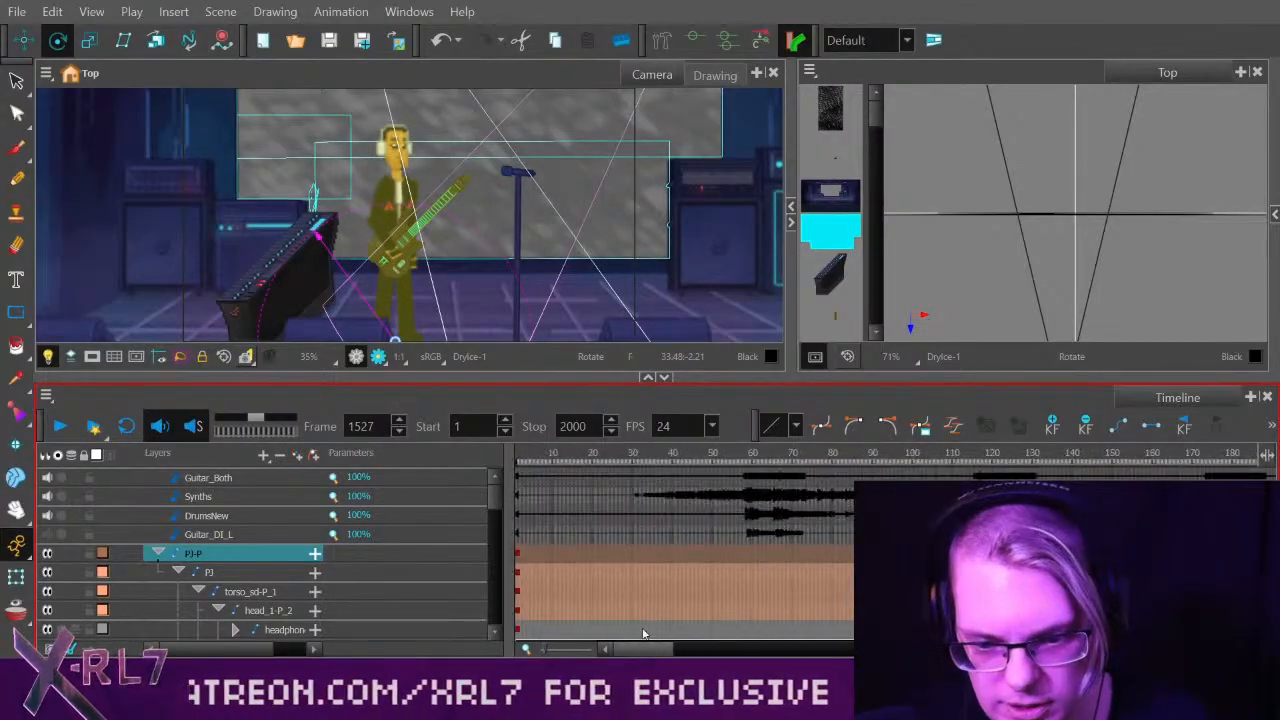
pyautogui.moveTo(553, 458); pyautogui.dragTo(508, 468)
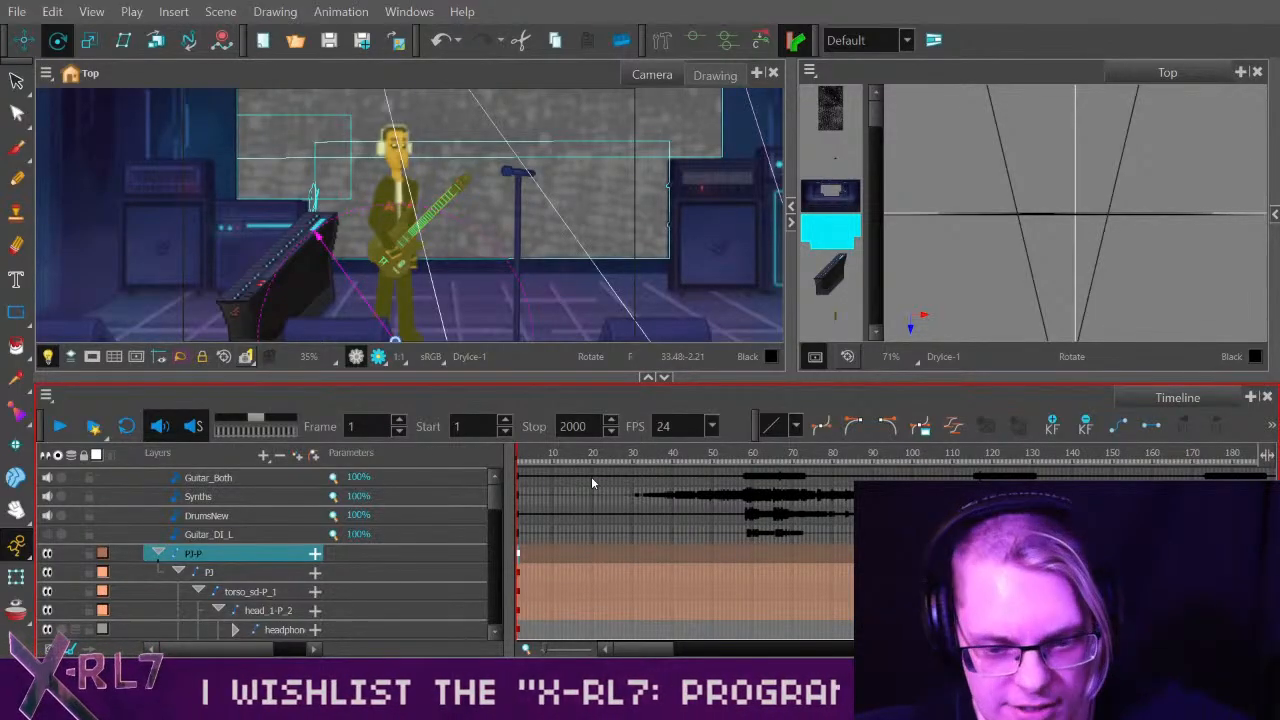
pyautogui.moveTo(668, 455); pyautogui.dragTo(716, 458)
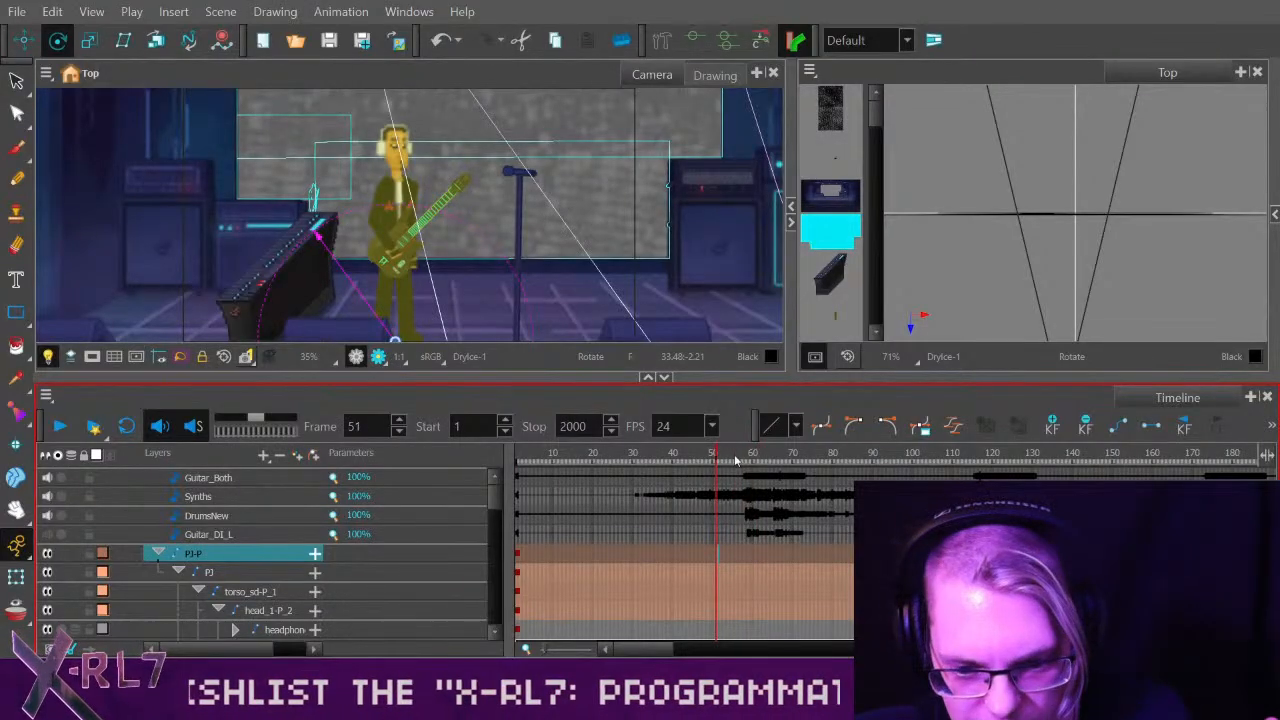
pyautogui.moveTo(686, 461)
pyautogui.mouseDown()
pyautogui.moveTo(780, 468)
pyautogui.moveTo(703, 465)
pyautogui.mouseUp()
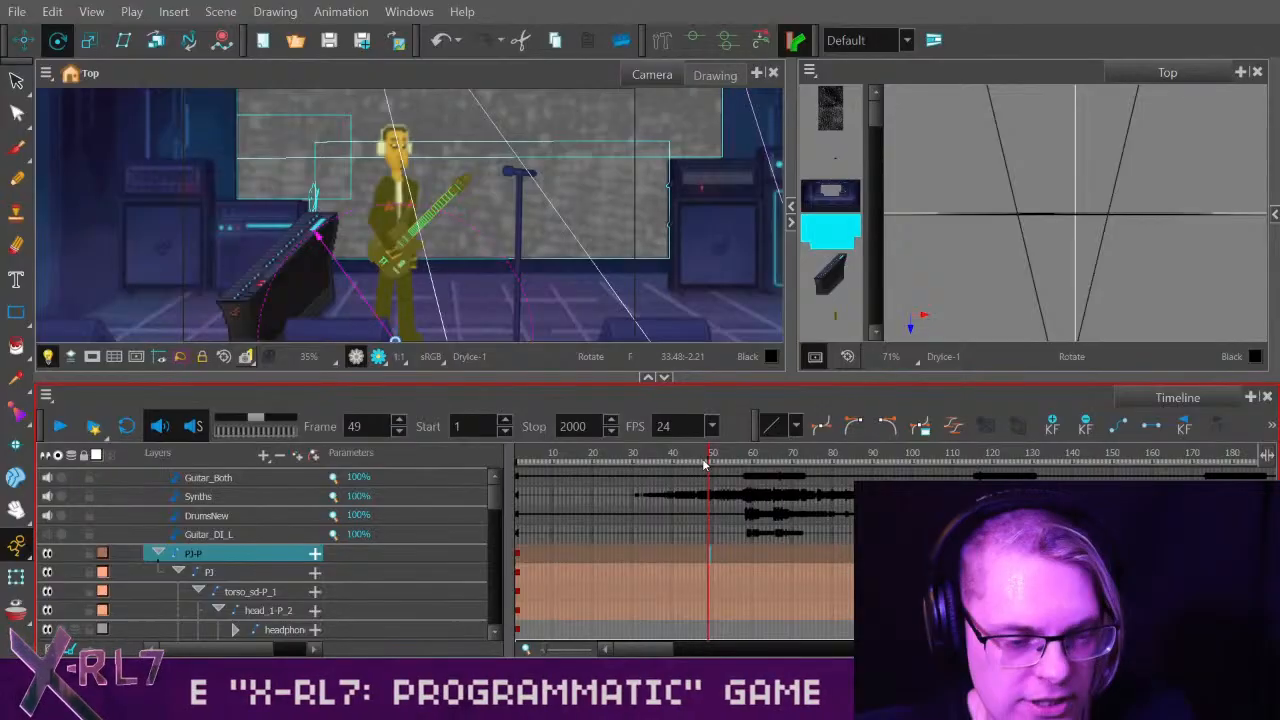
pyautogui.click(651, 461)
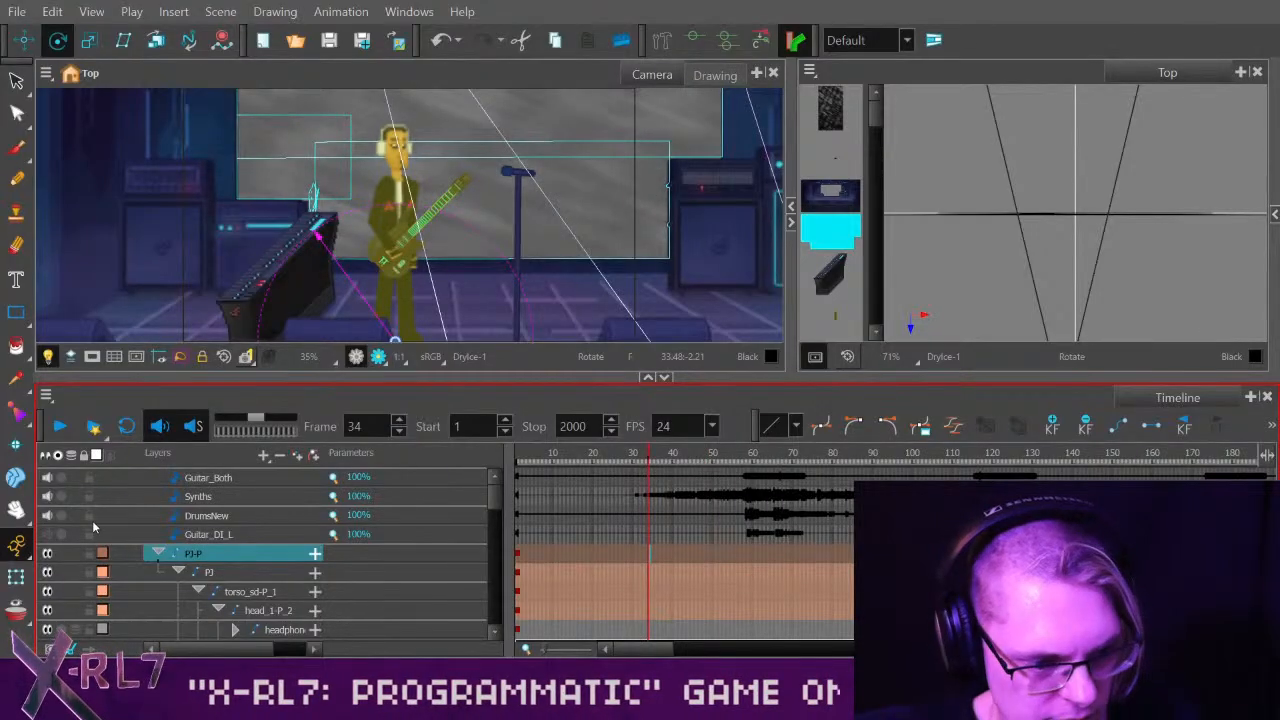
pyautogui.click(62, 430)
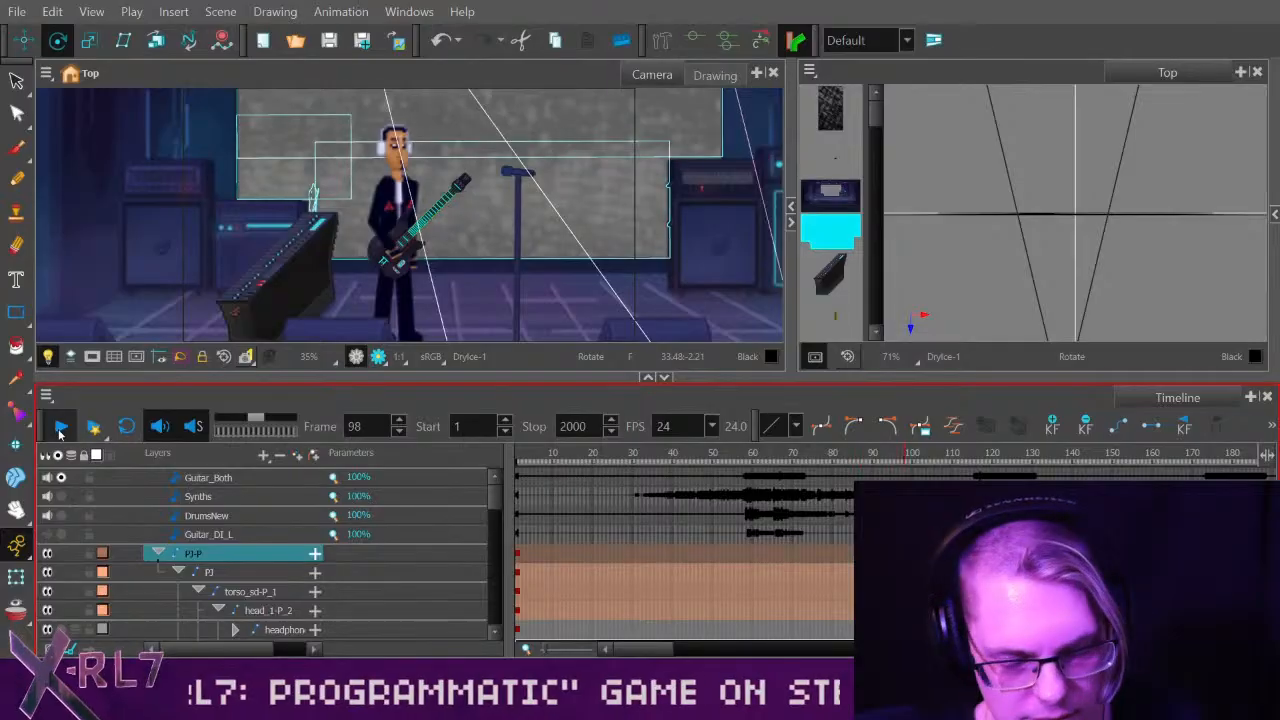
pyautogui.click(60, 428)
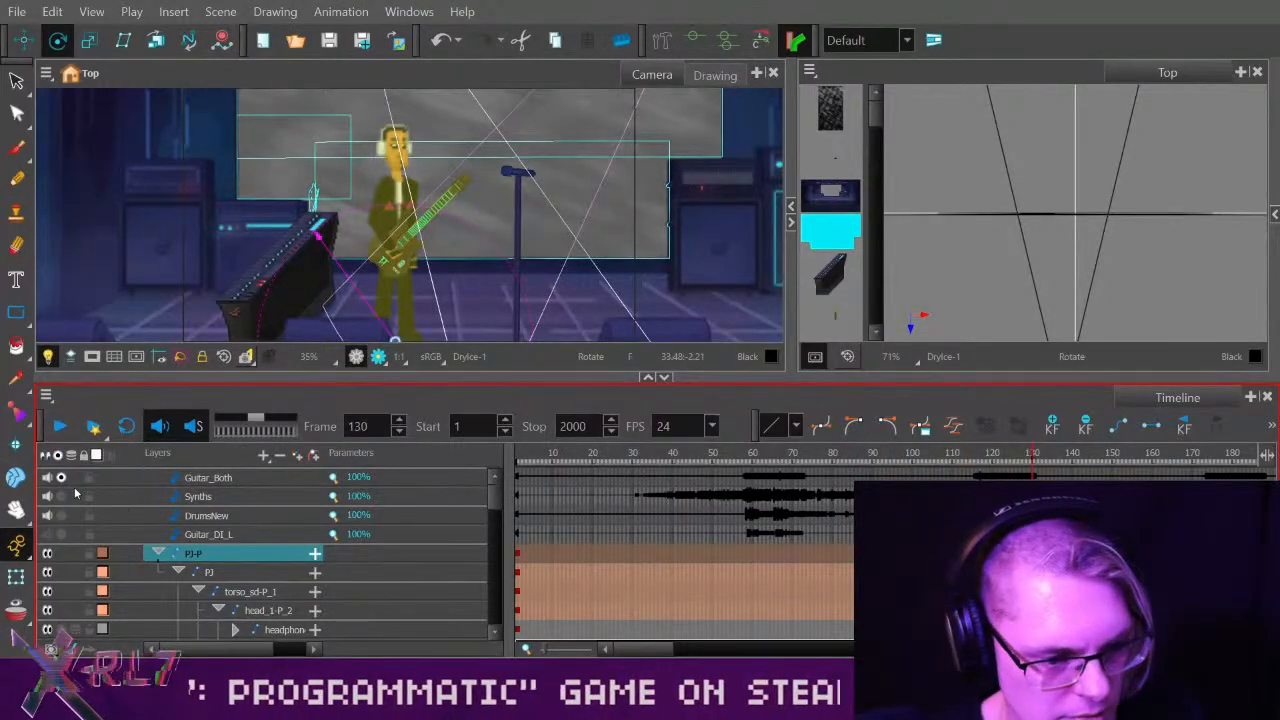
# Listen to the Synths track soloed from frame 30, and to the DrumsNew track soloed near the soundtrack's opening.
pyautogui.click(634, 459)
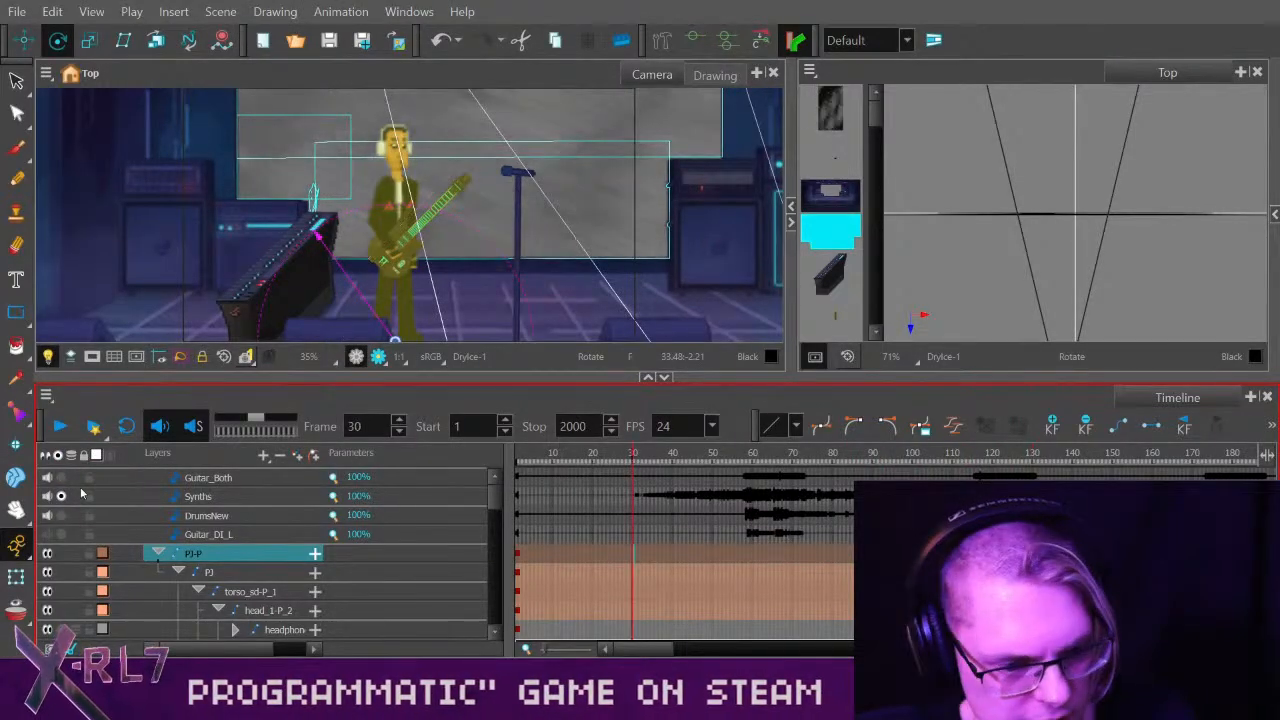
pyautogui.click(60, 428)
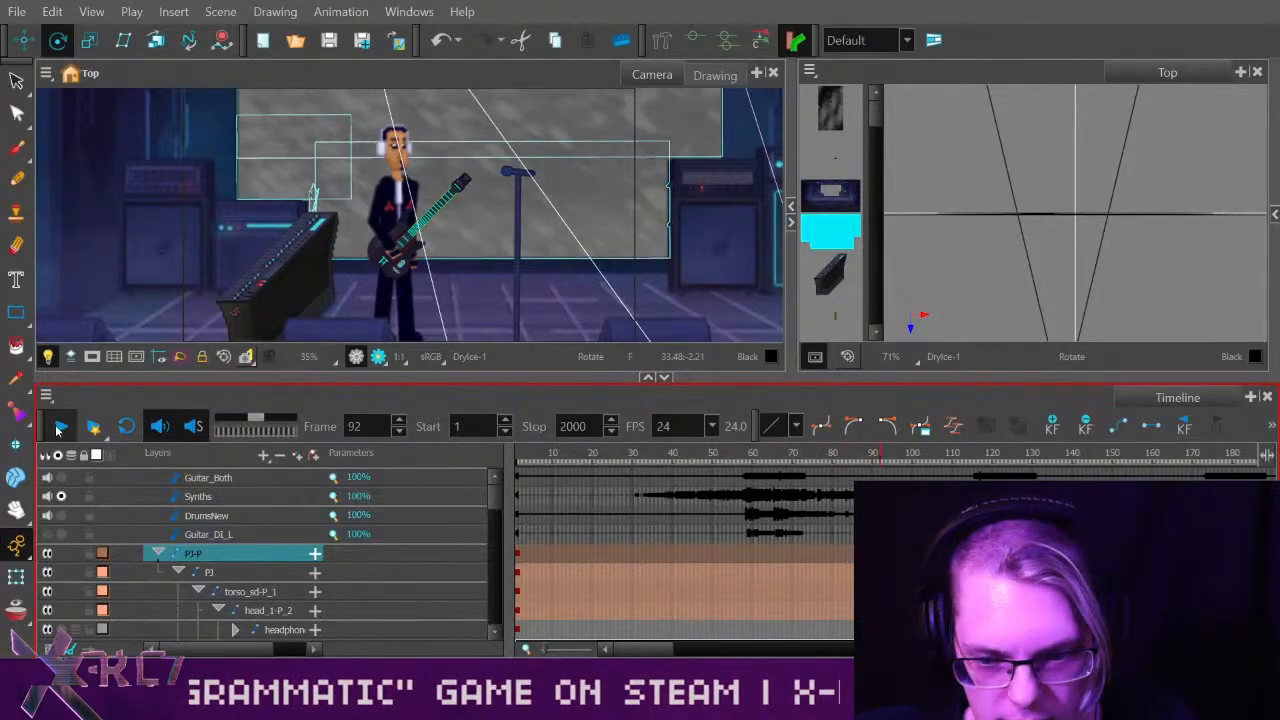
pyautogui.click(59, 429)
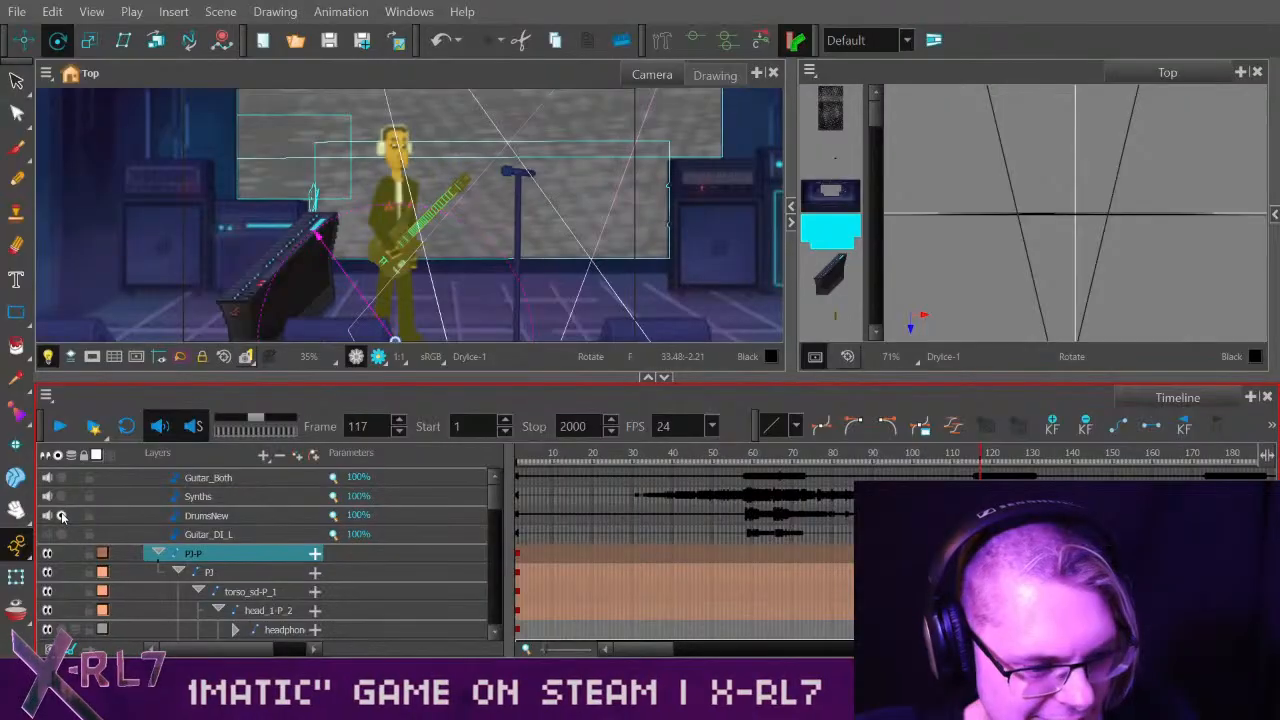
pyautogui.click(613, 487)
pyautogui.click(50, 431)
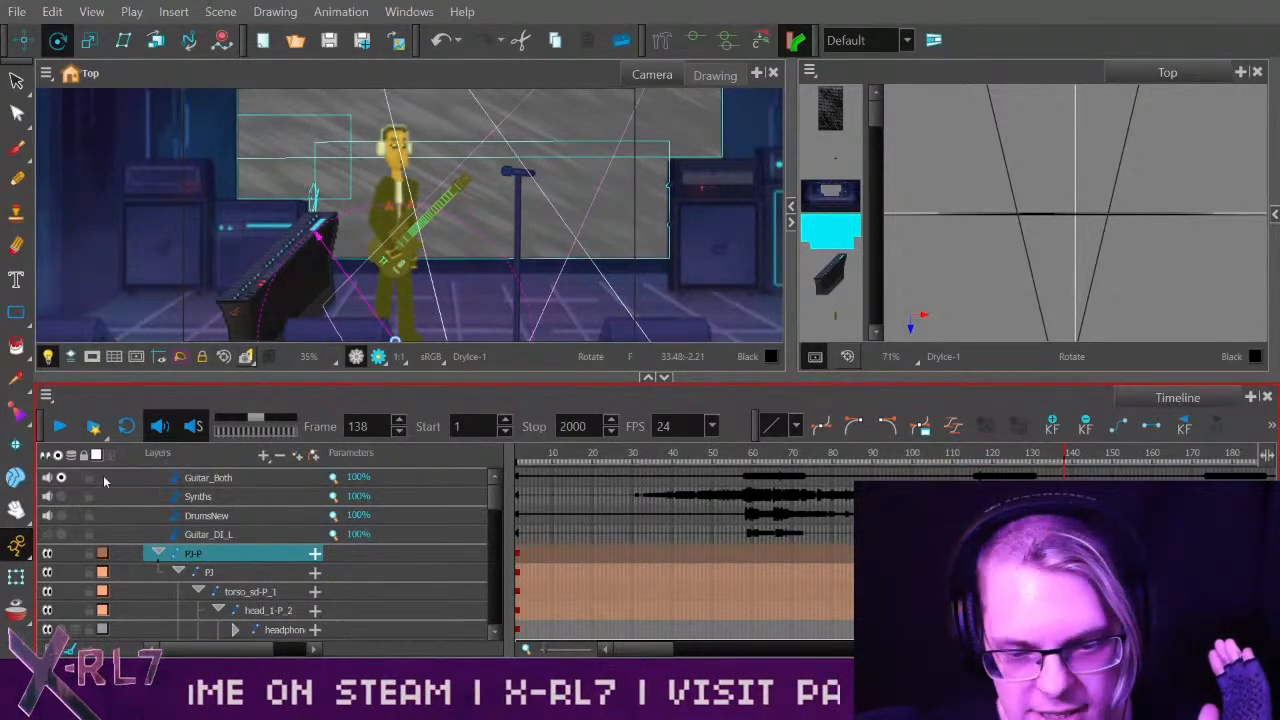
# Solo the Guitar_Both track and scrub through its section around frames 252 to 261.
pyautogui.click(768, 456)
pyautogui.moveTo(768, 456); pyautogui.dragTo(968, 456)
pyautogui.moveTo(648, 650); pyautogui.dragTo(715, 656)
pyautogui.click(692, 456)
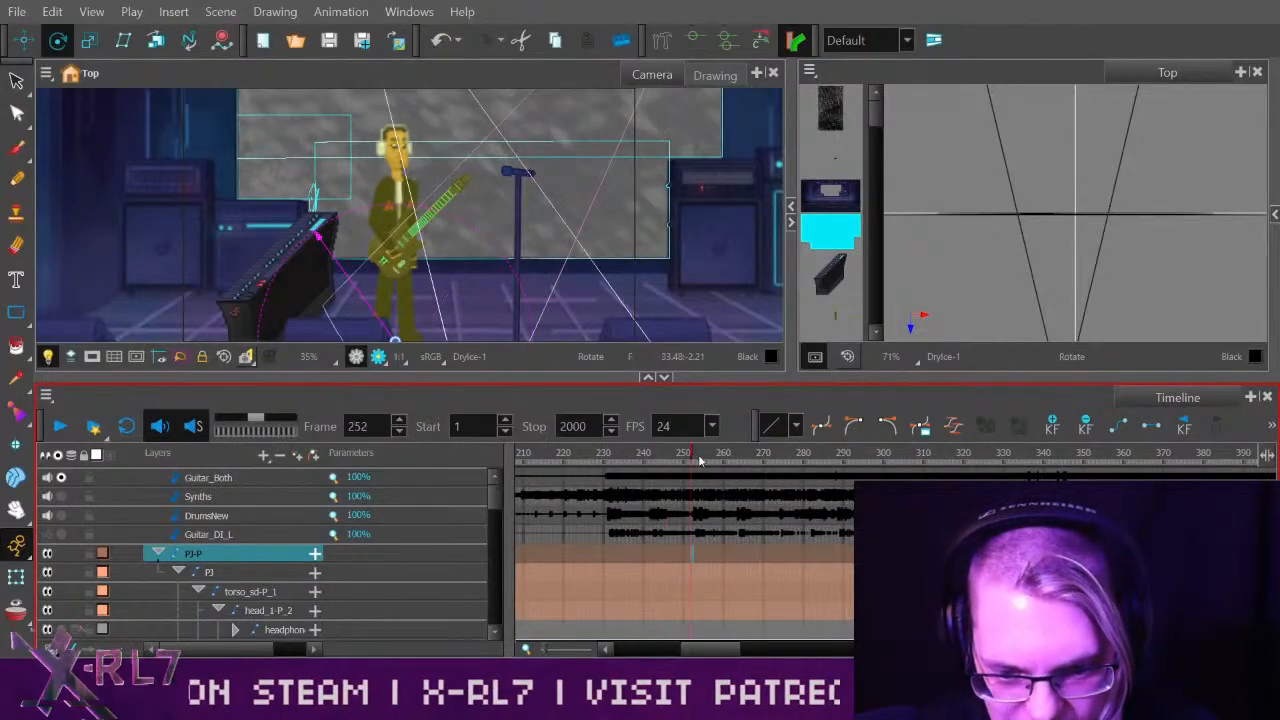
pyautogui.moveTo(712, 459); pyautogui.dragTo(708, 456)
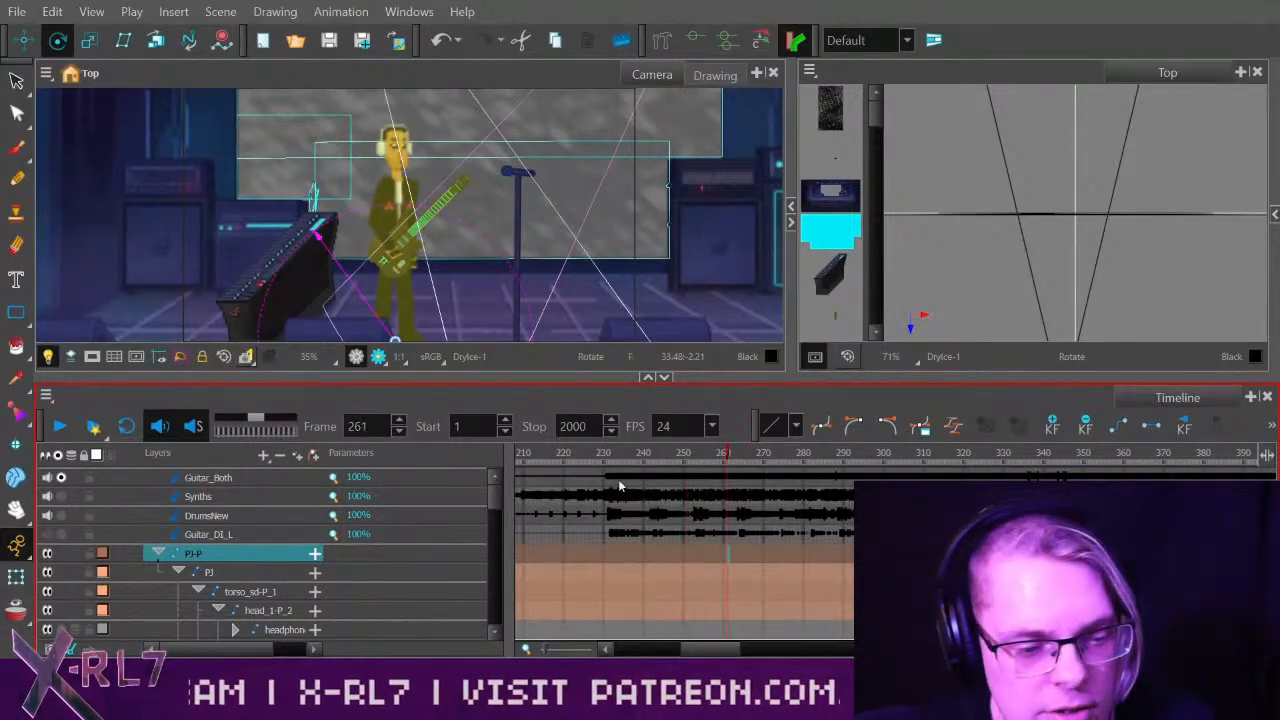
# Solo the Guitar_DI_L track, play it from frame 41, and bring the timeline back to the opening frames.
pyautogui.moveTo(705, 650); pyautogui.dragTo(626, 648)
pyautogui.click(735, 460)
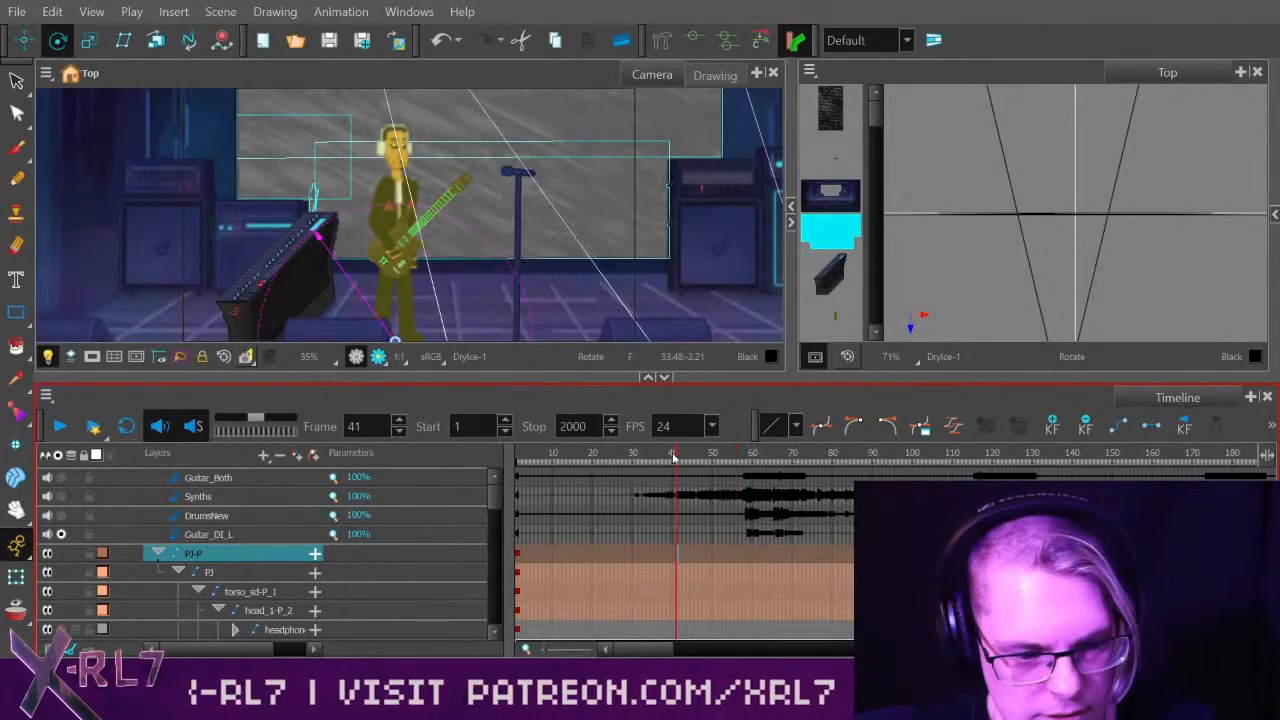
pyautogui.click(60, 427)
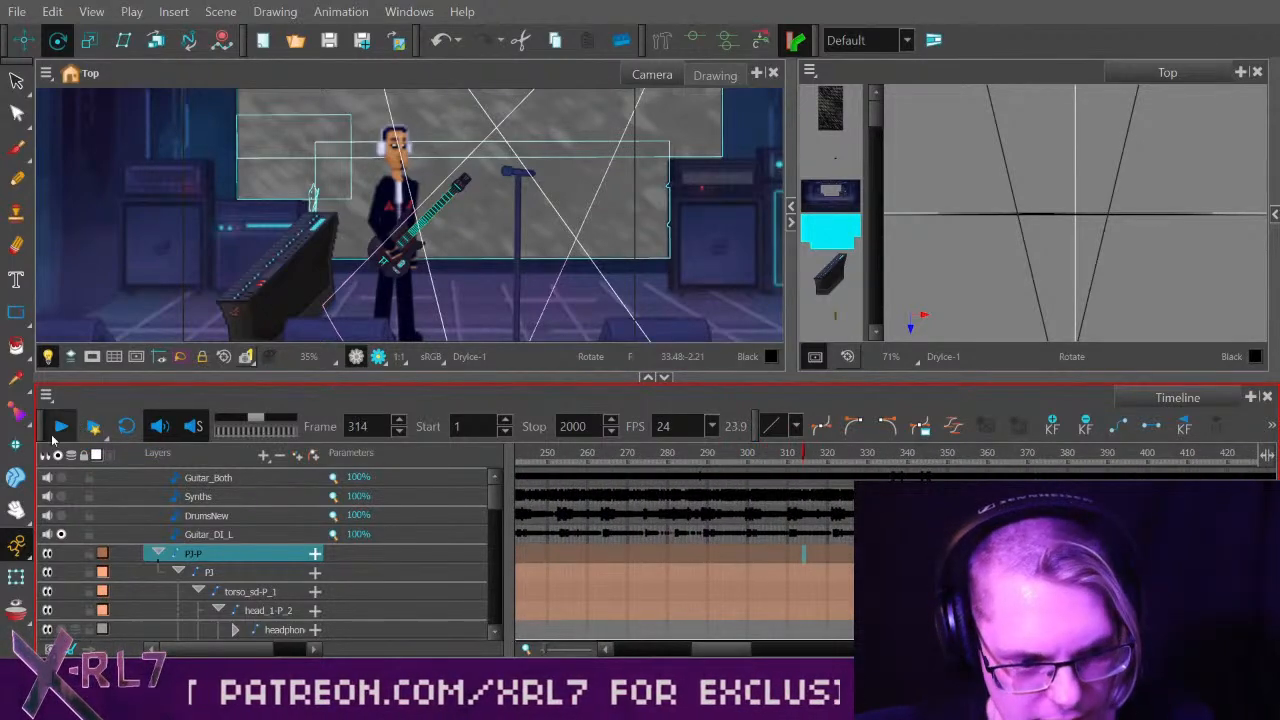
pyautogui.click(52, 427)
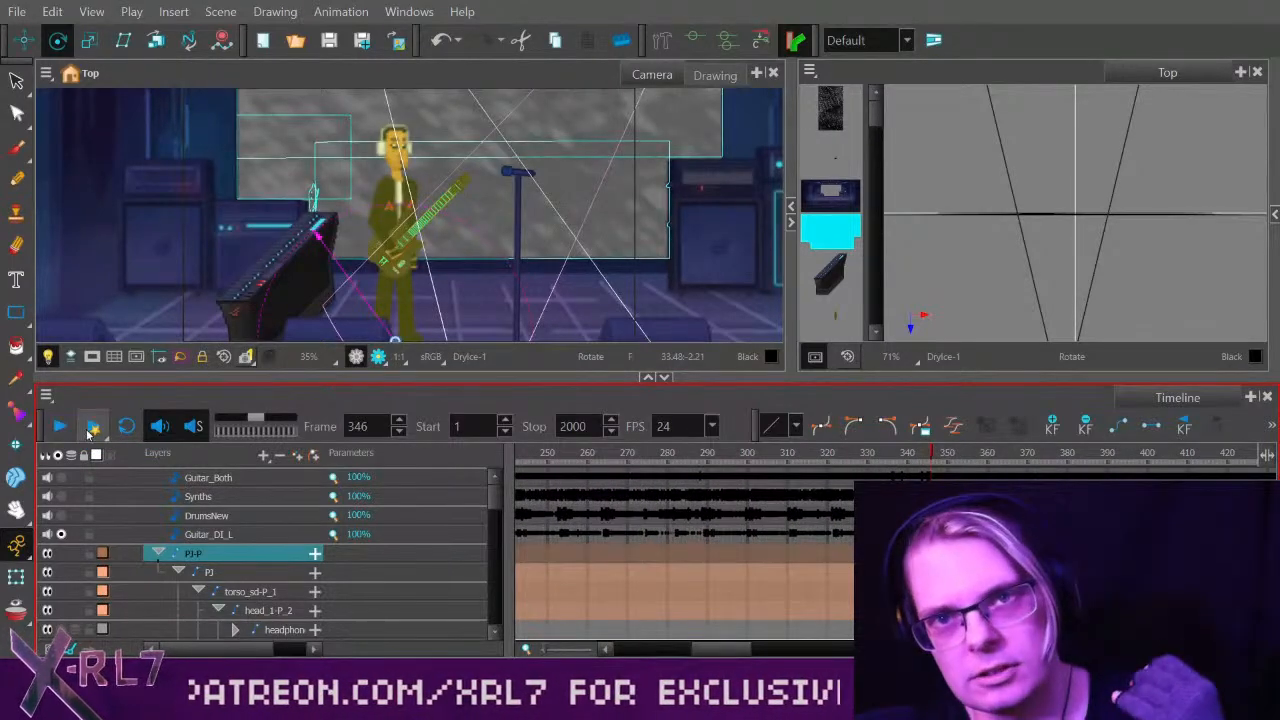
pyautogui.moveTo(717, 651)
pyautogui.mouseDown()
pyautogui.moveTo(643, 655)
pyautogui.moveTo(700, 651)
pyautogui.mouseUp()
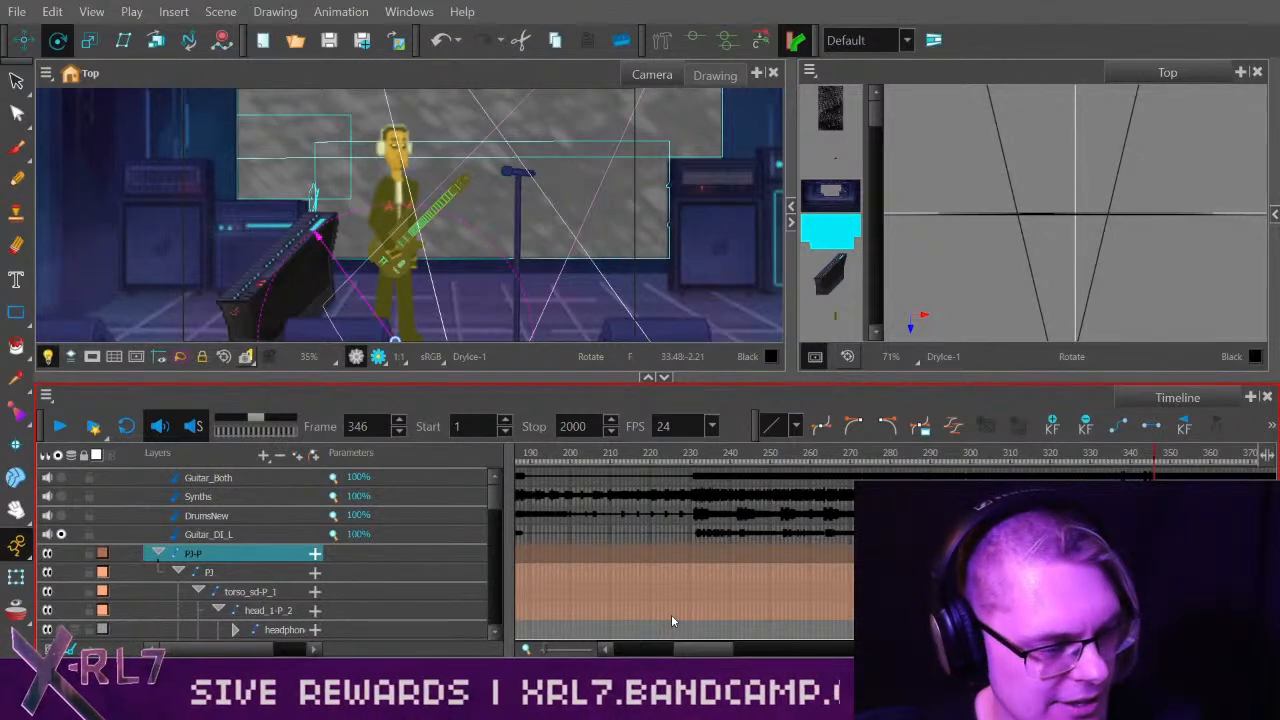
pyautogui.moveTo(690, 648); pyautogui.dragTo(620, 647)
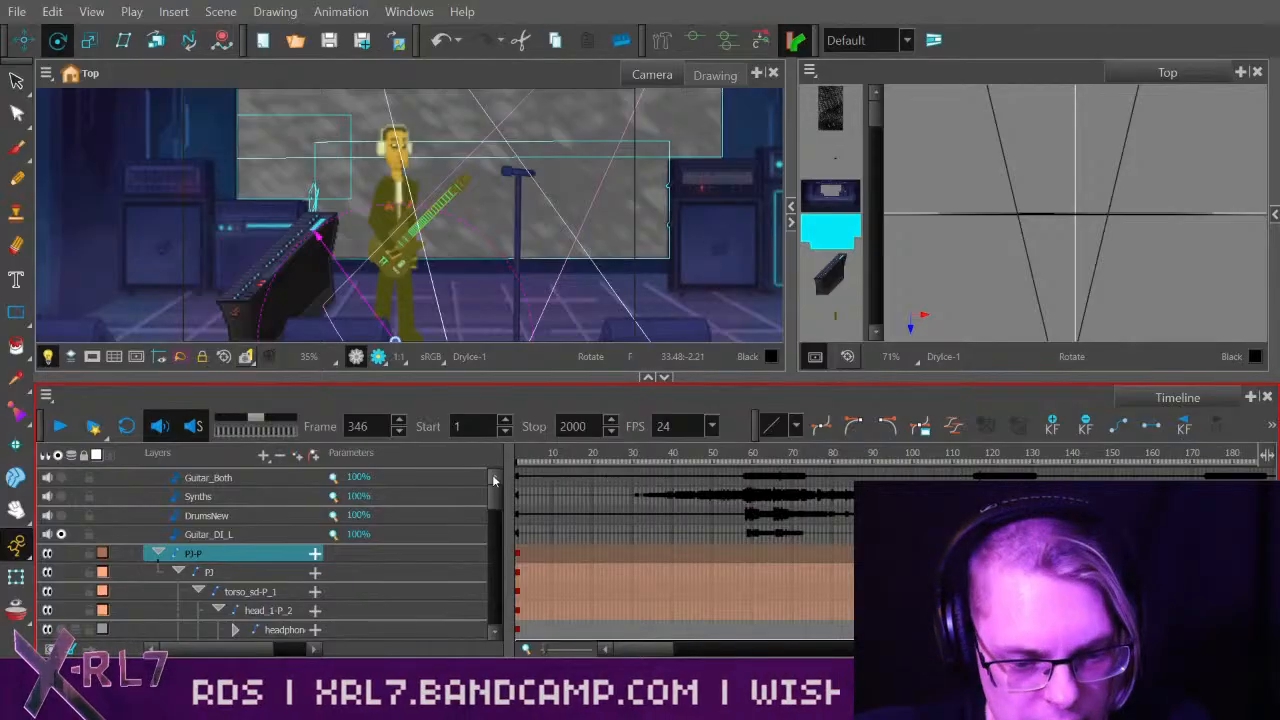
# Parent the hand drawing layer to the Guitar_PJ-P peg inside the PJ character rig.
pyautogui.scroll(-3, 500, 494)
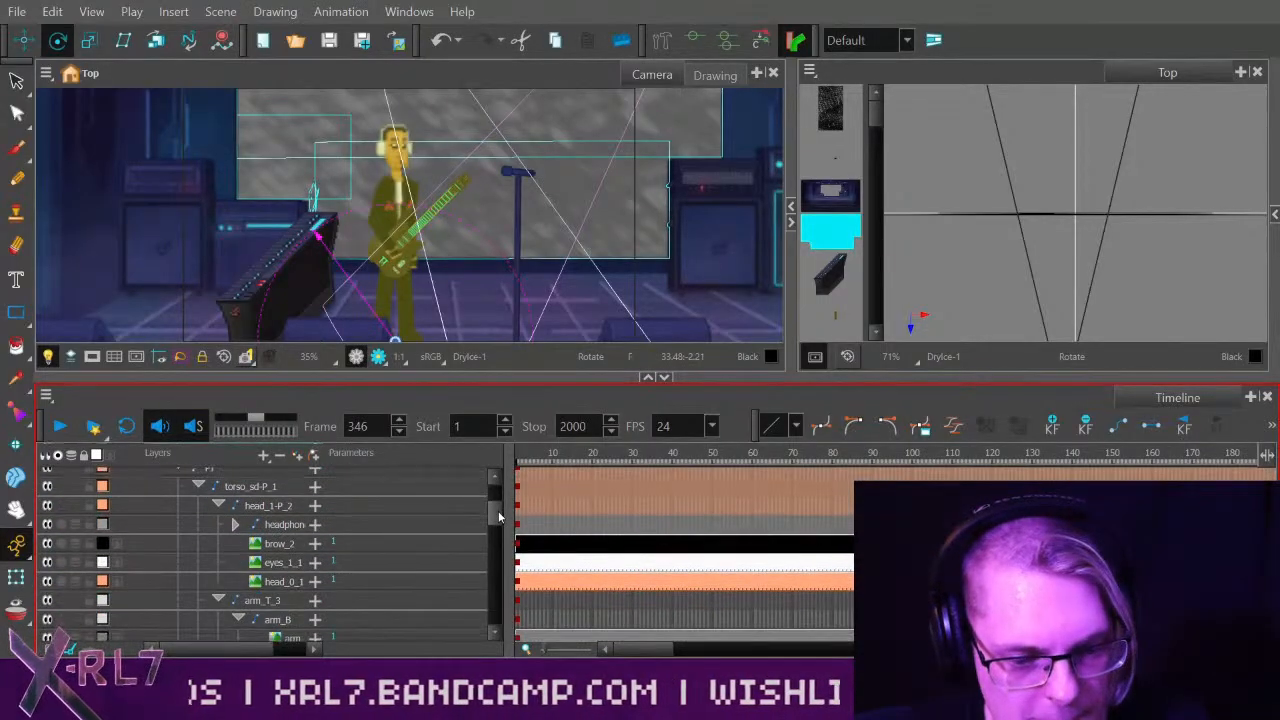
pyautogui.scroll(-1, 498, 510)
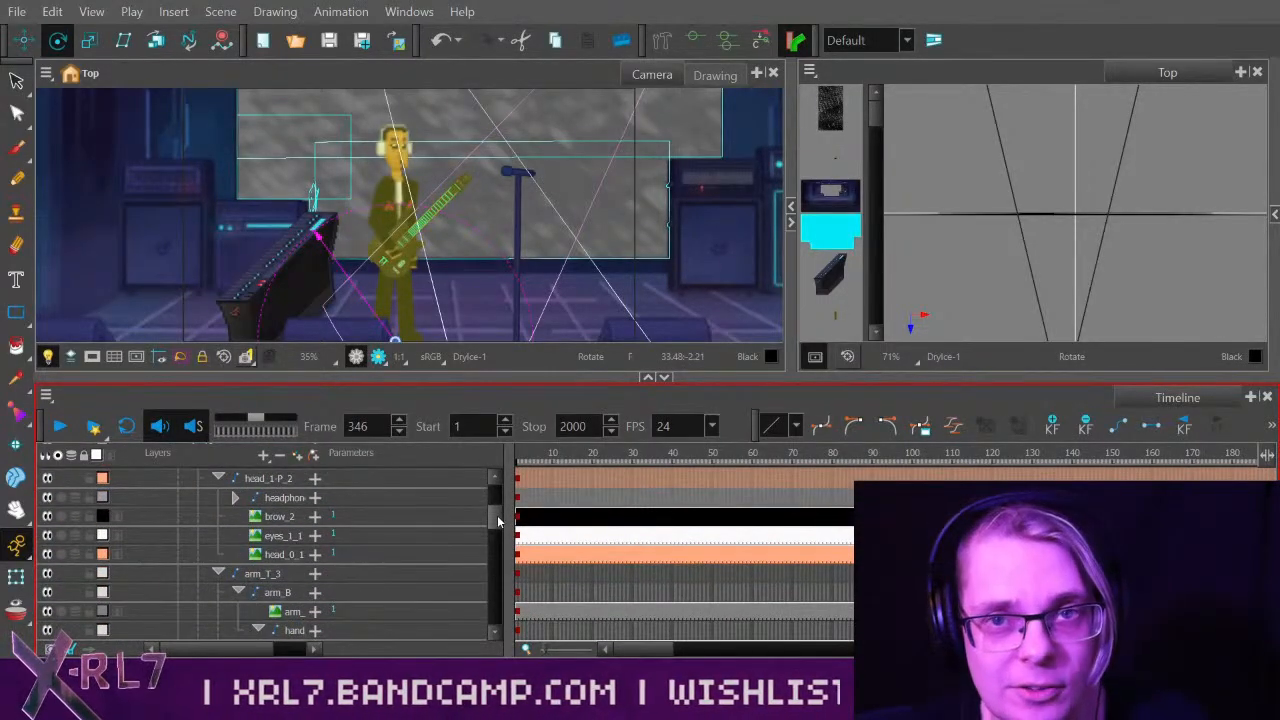
pyautogui.scroll(-1, 499, 521)
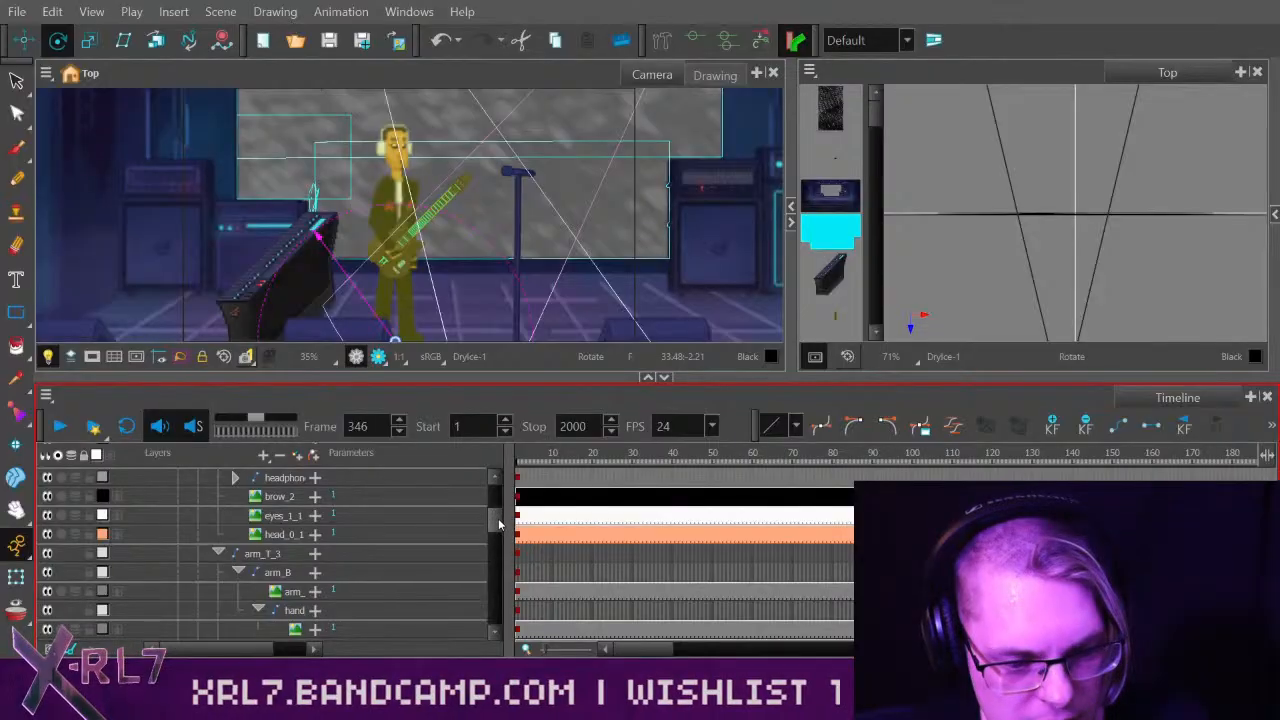
pyautogui.scroll(1, 499, 516)
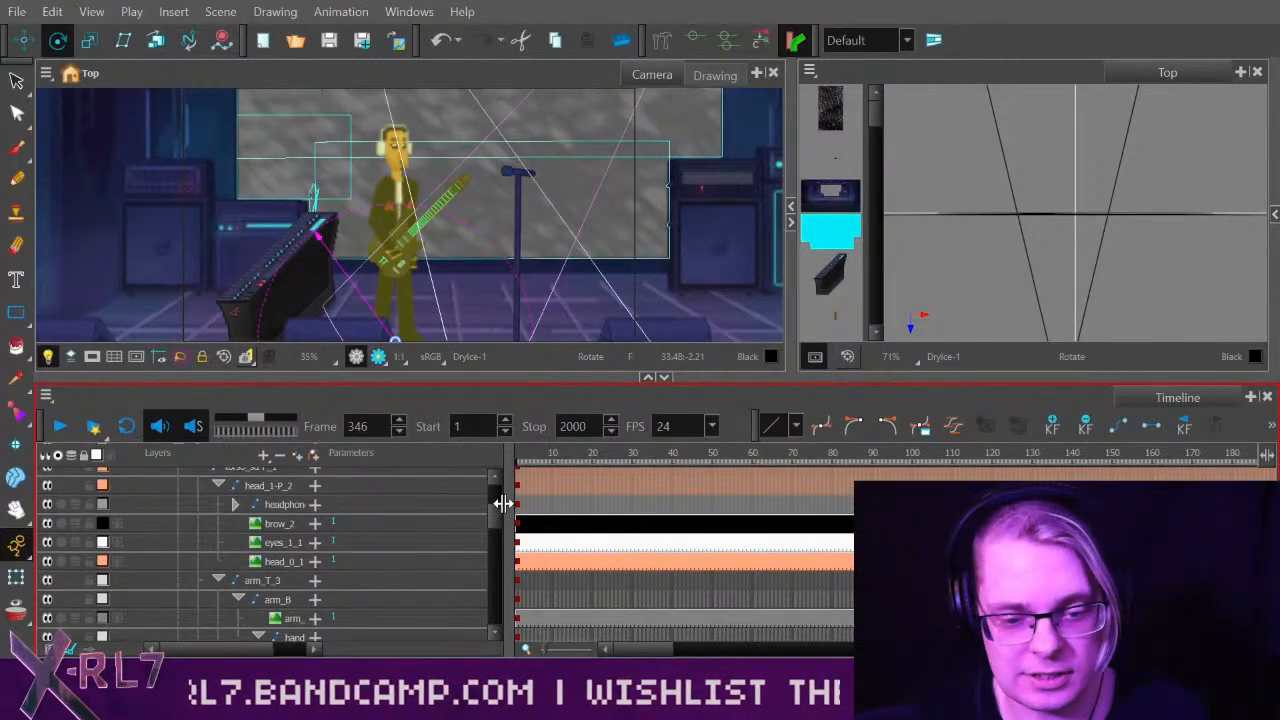
pyautogui.scroll(-5, 490, 515)
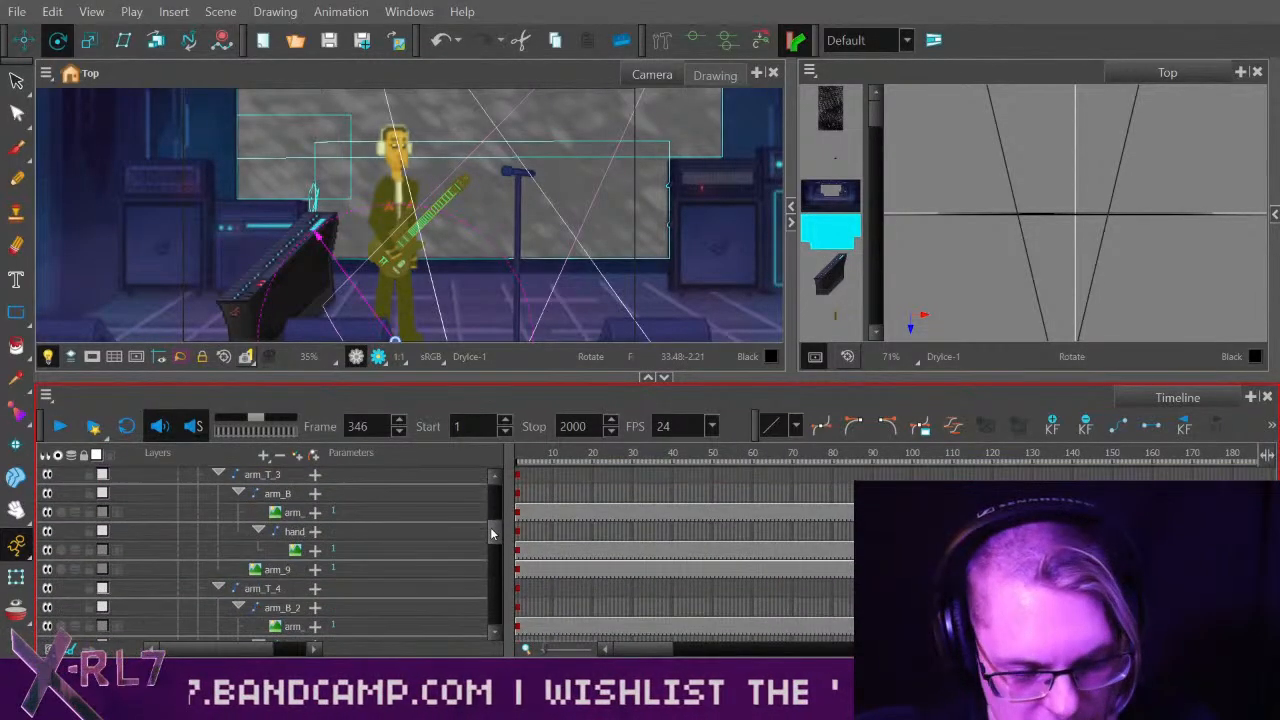
pyautogui.moveTo(490, 535); pyautogui.dragTo(495, 568)
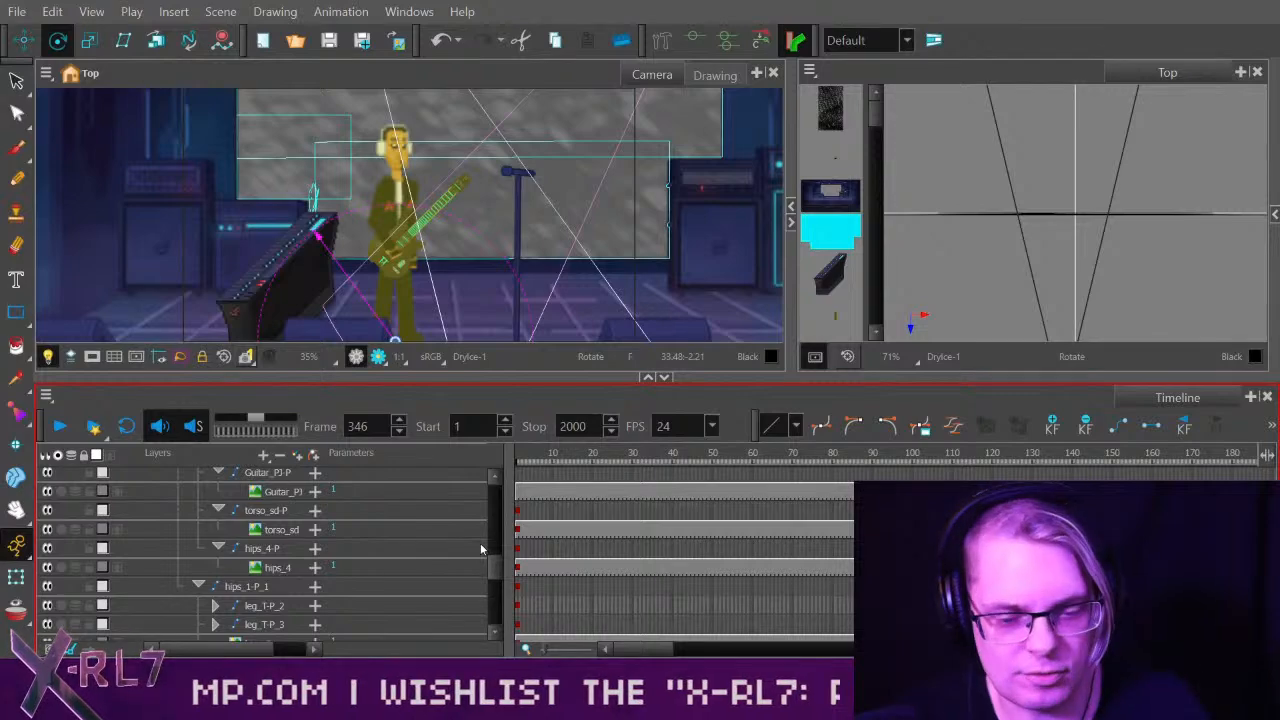
pyautogui.moveTo(496, 565); pyautogui.dragTo(497, 612)
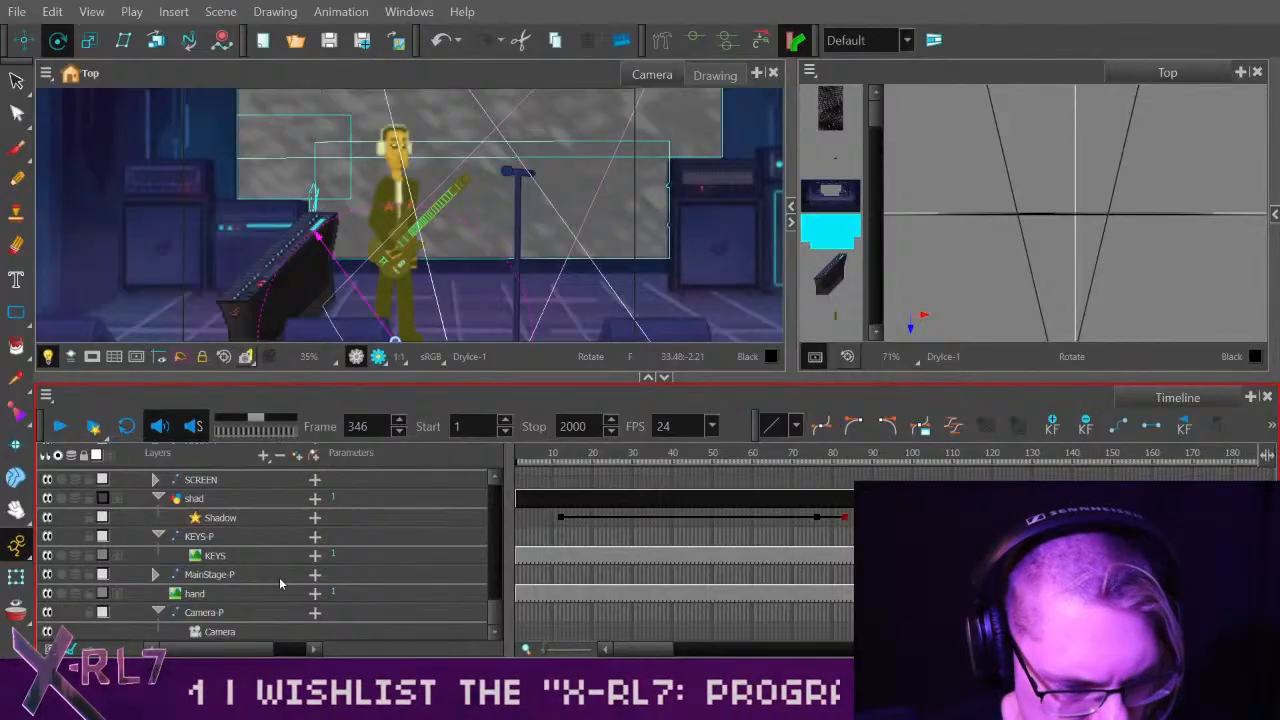
pyautogui.moveTo(278, 590)
pyautogui.mouseDown()
pyautogui.moveTo(281, 460)
pyautogui.moveTo(285, 640)
pyautogui.moveTo(298, 648)
pyautogui.moveTo(280, 609)
pyautogui.mouseUp()
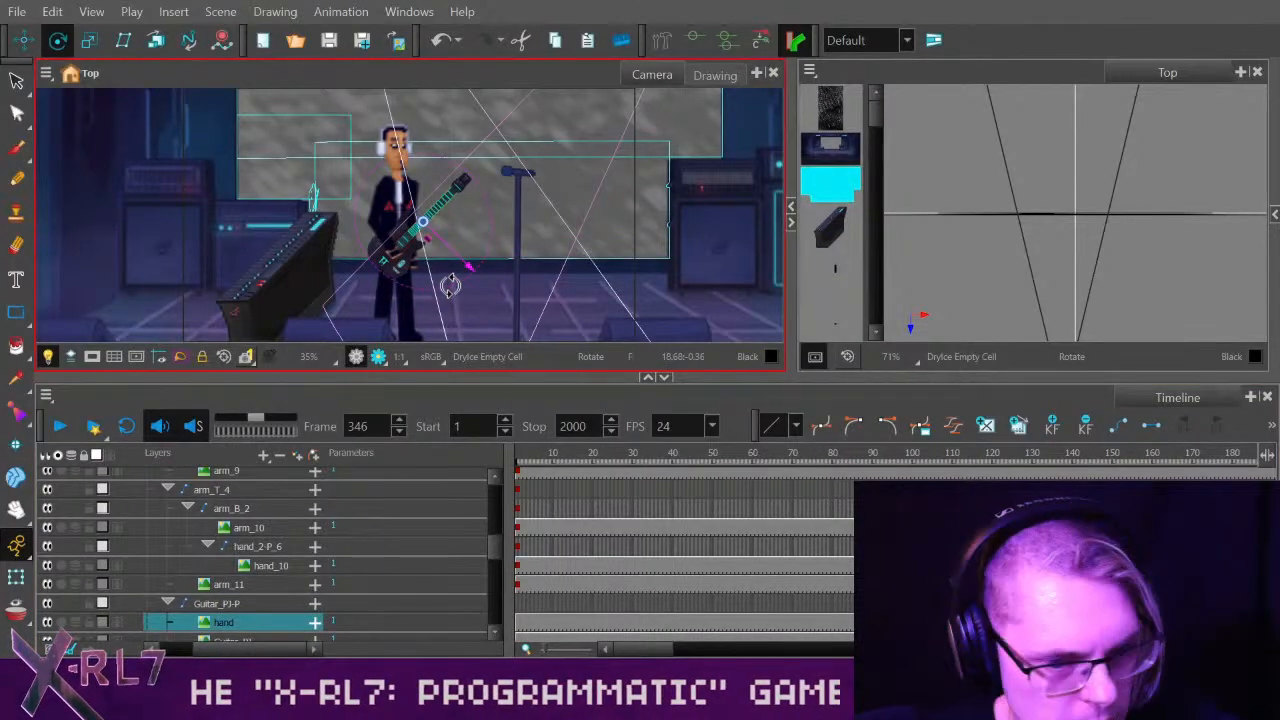
# Add a new parent peg above the Guitar_PJ-P peg in the PJ rig.
pyautogui.scroll(4, 452, 287)
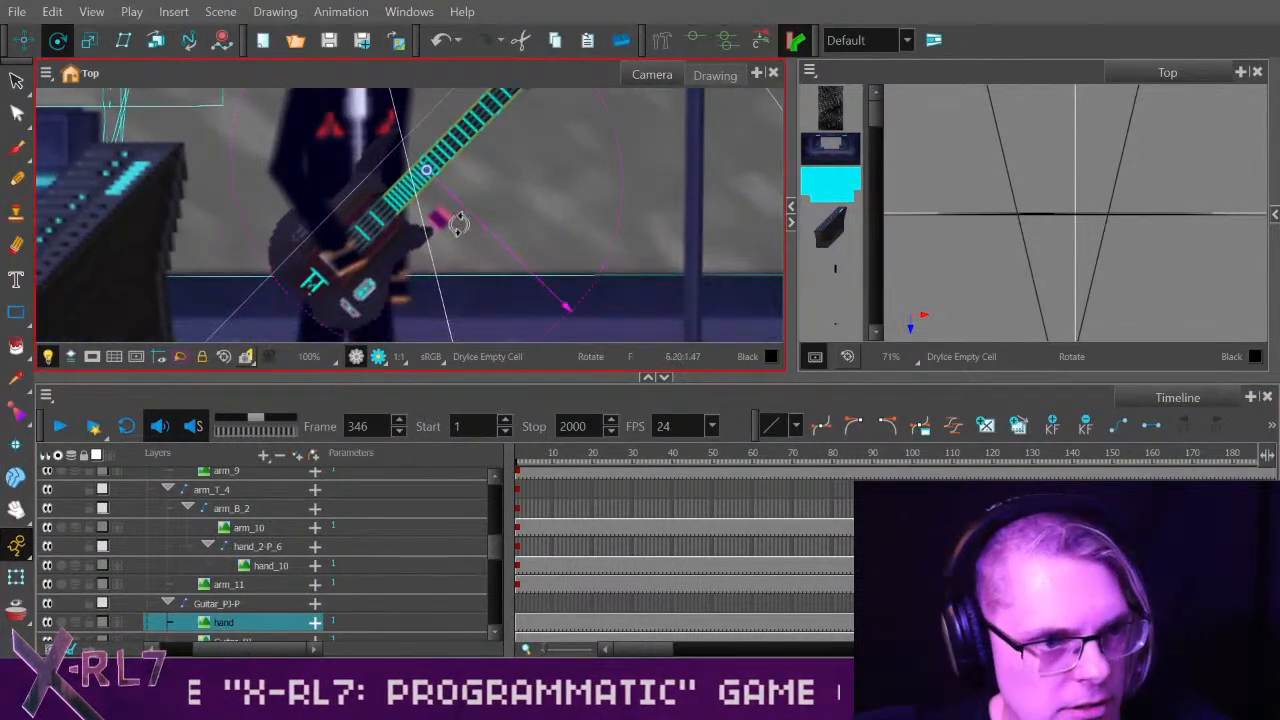
pyautogui.hotkey('alt', '5')
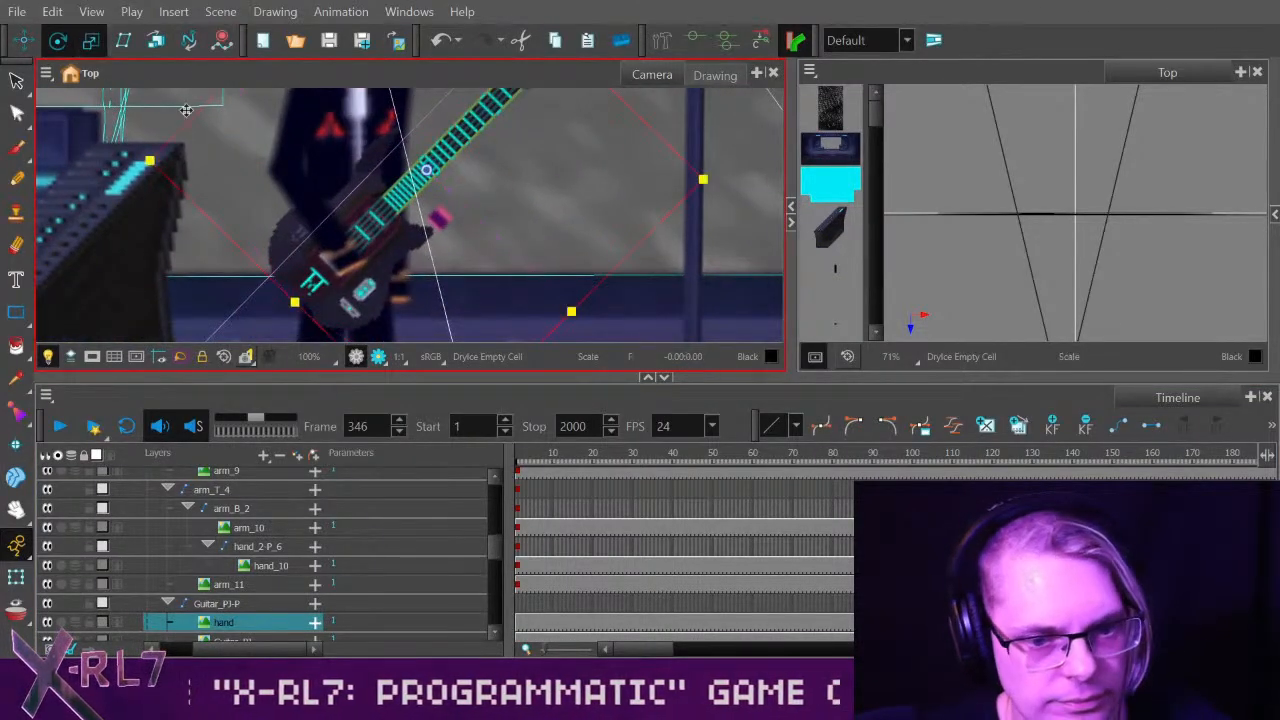
pyautogui.click(273, 607)
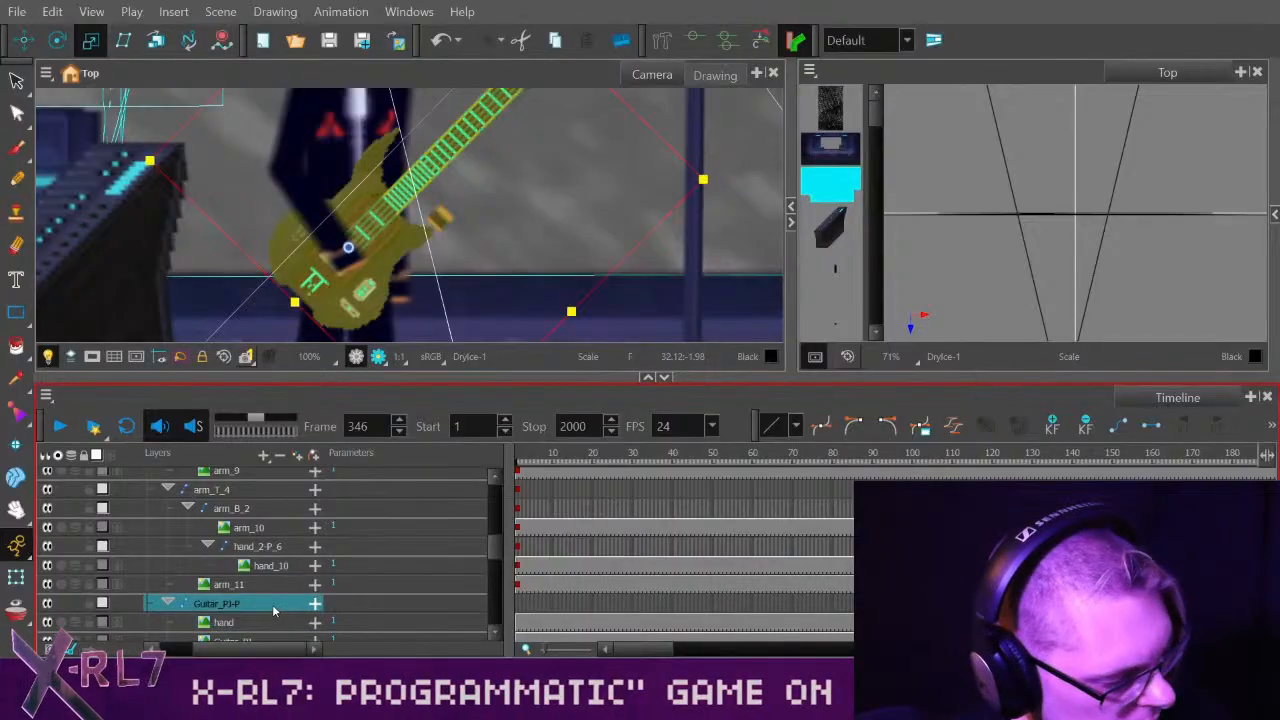
pyautogui.hotkey('ctrl', 'p')
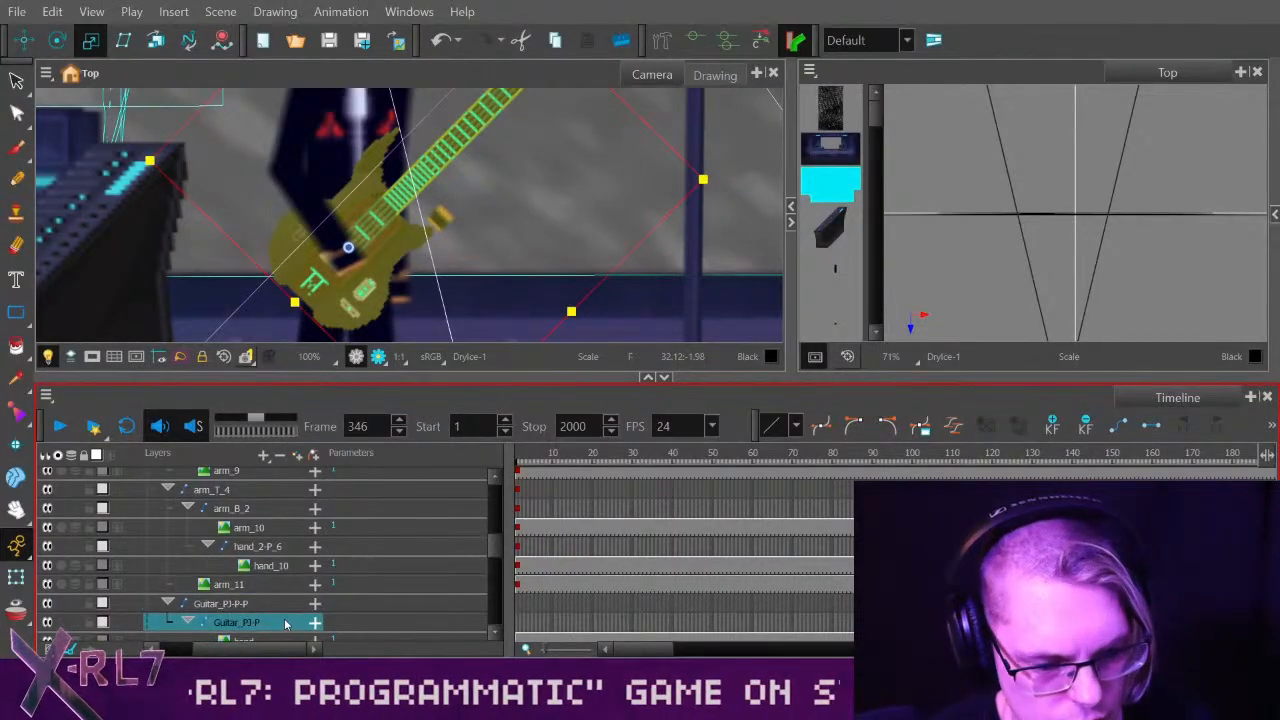
pyautogui.scroll(-2, 493, 548)
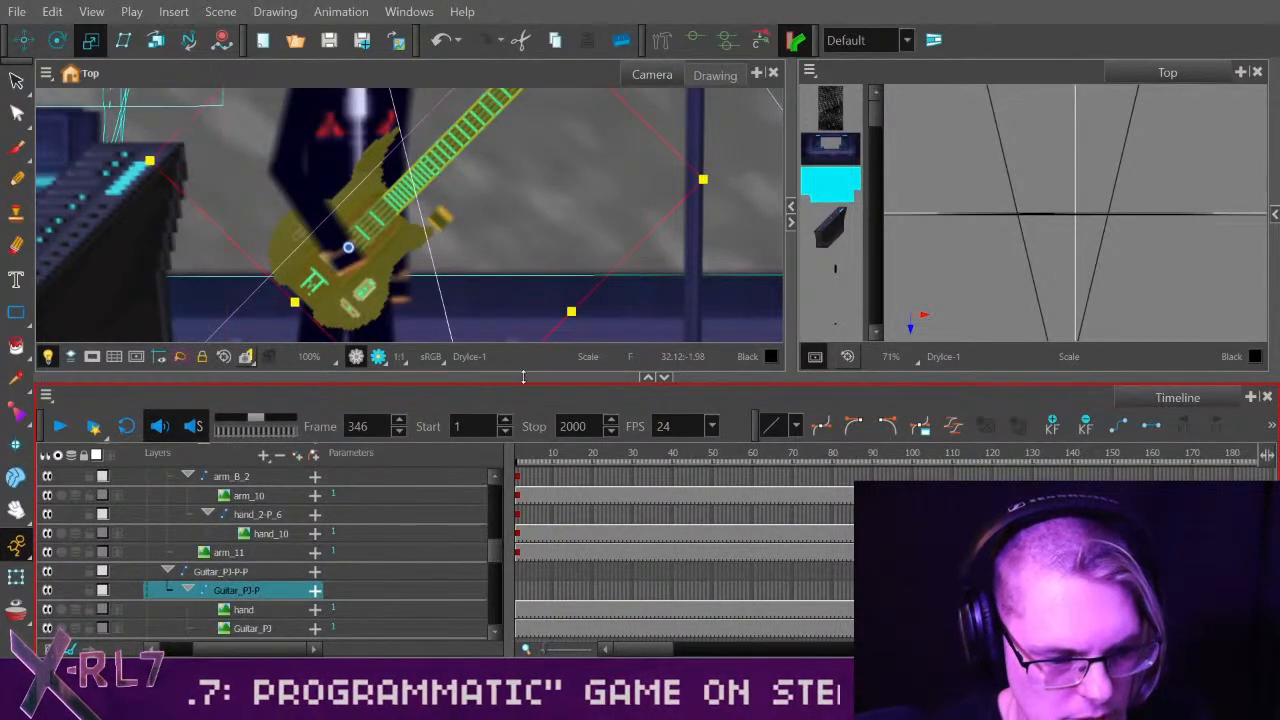
# Try to move the Guitar_PJ drawing out of Guitar_PJ-P, directly under the Guitar_PJ-P-P peg, and undo it.
pyautogui.click(279, 610)
pyautogui.click(280, 572)
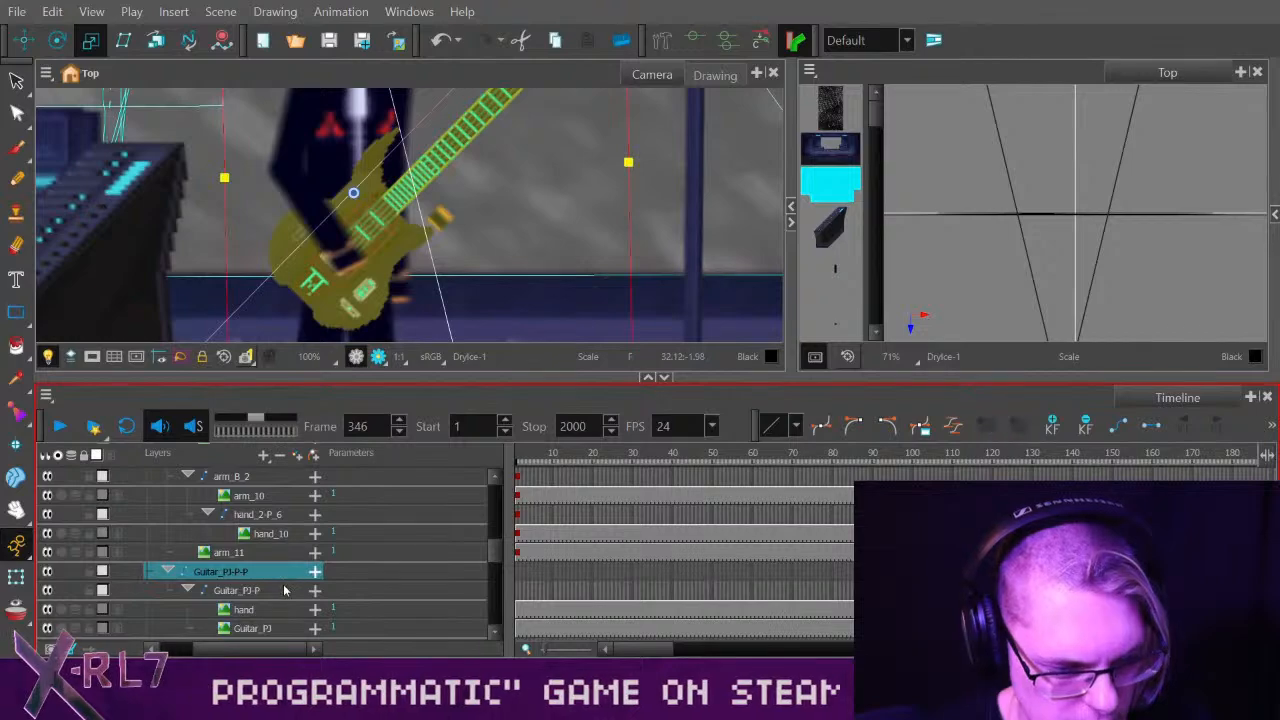
pyautogui.click(283, 592)
pyautogui.click(281, 609)
pyautogui.moveTo(278, 627); pyautogui.dragTo(283, 583)
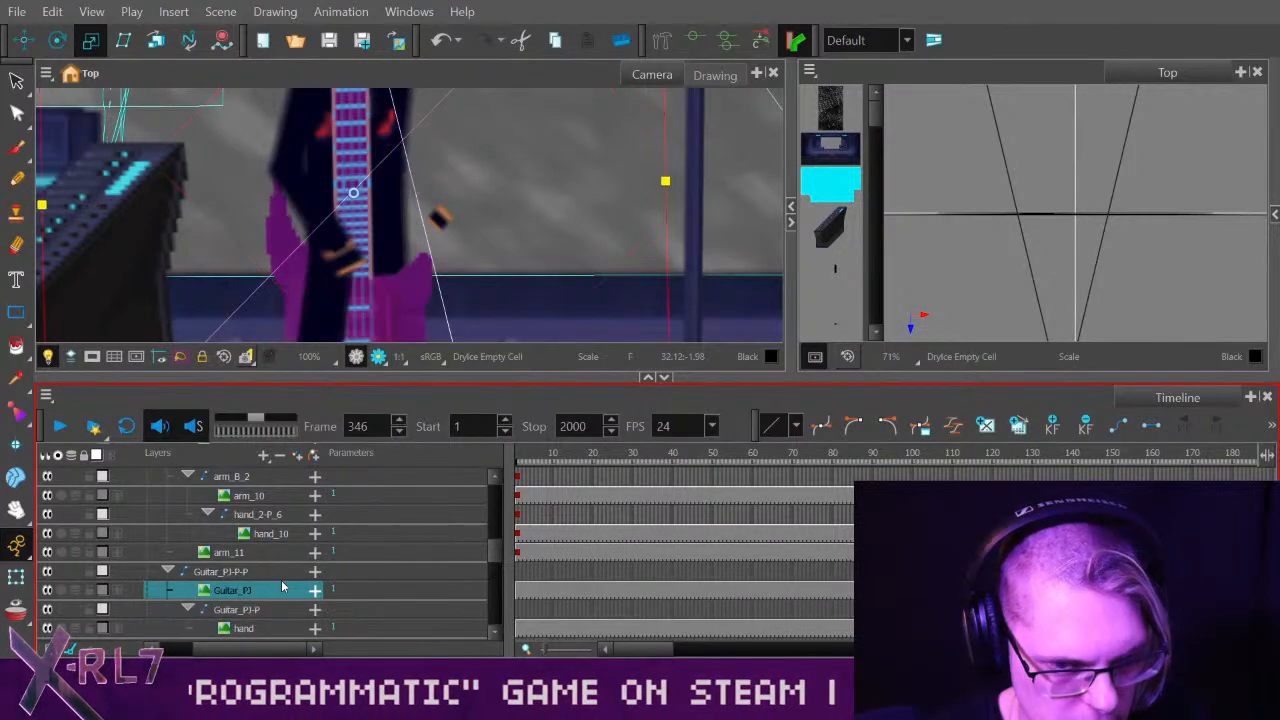
pyautogui.hotkey('ctrl', 'z')
# Add a parent peg to the hand drawing inside Guitar_PJ-P and select that peg.
pyautogui.click(288, 609)
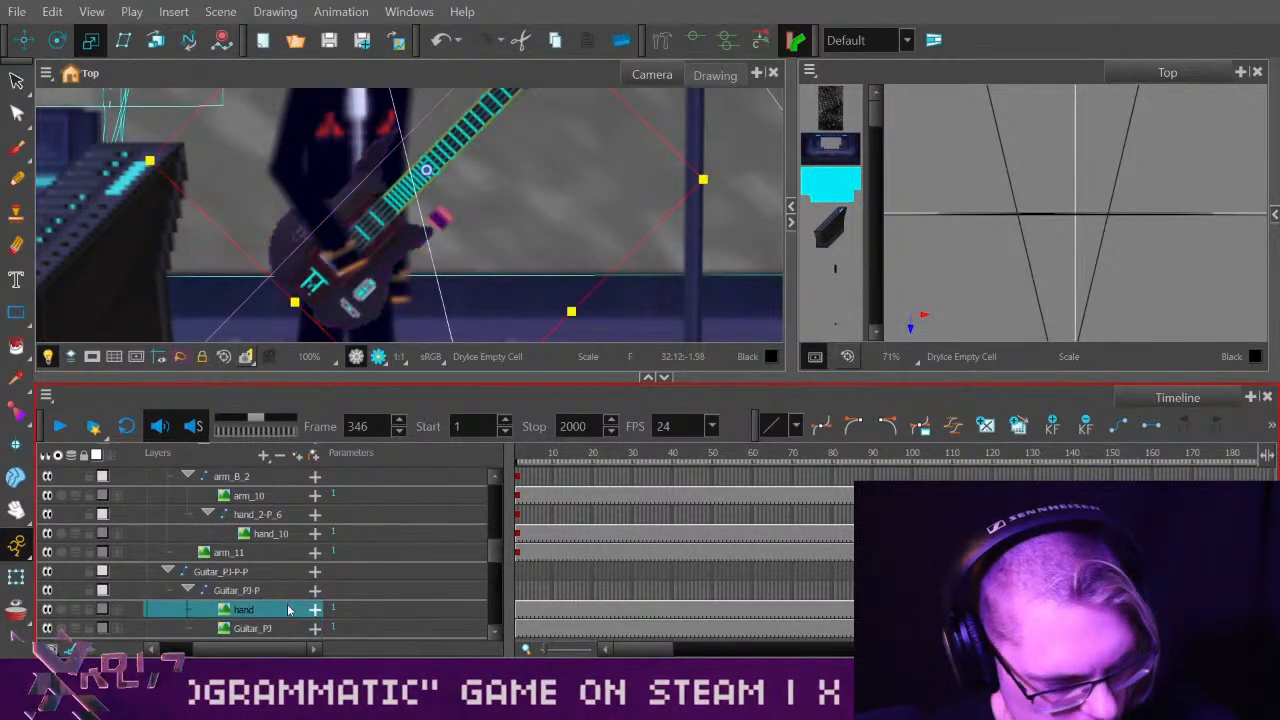
pyautogui.hotkey('ctrl', 'p')
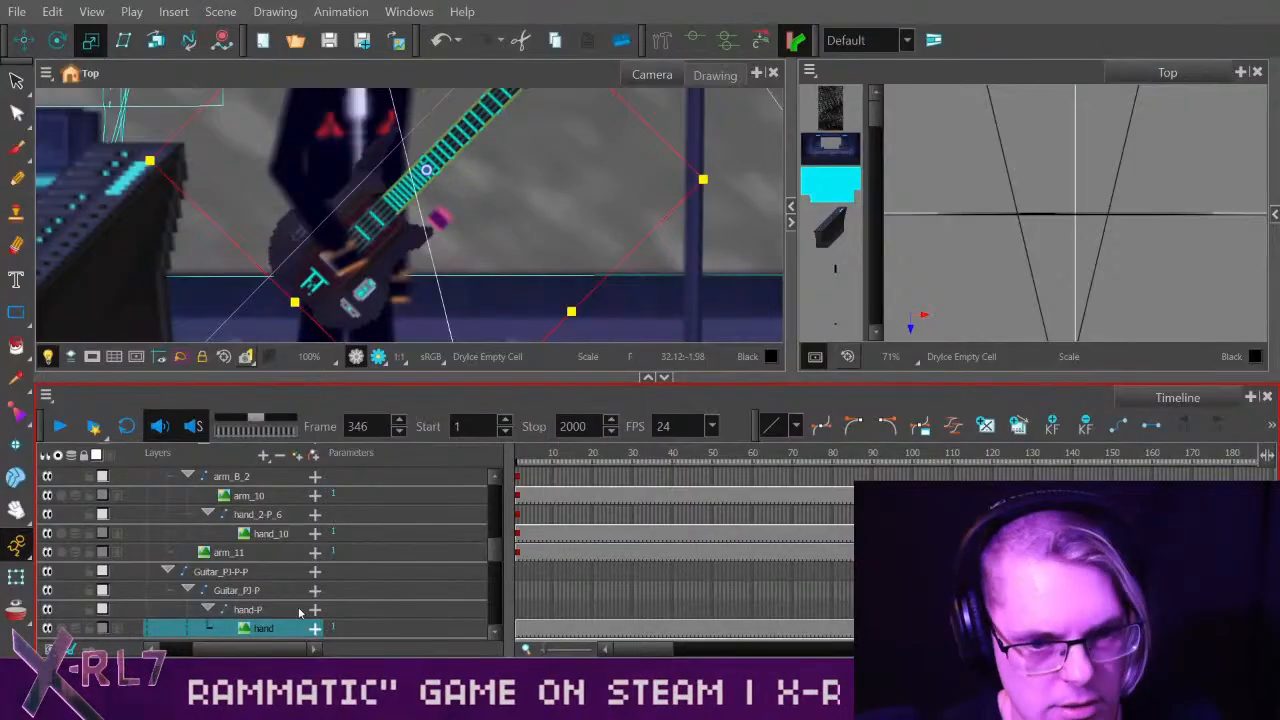
pyautogui.click(299, 610)
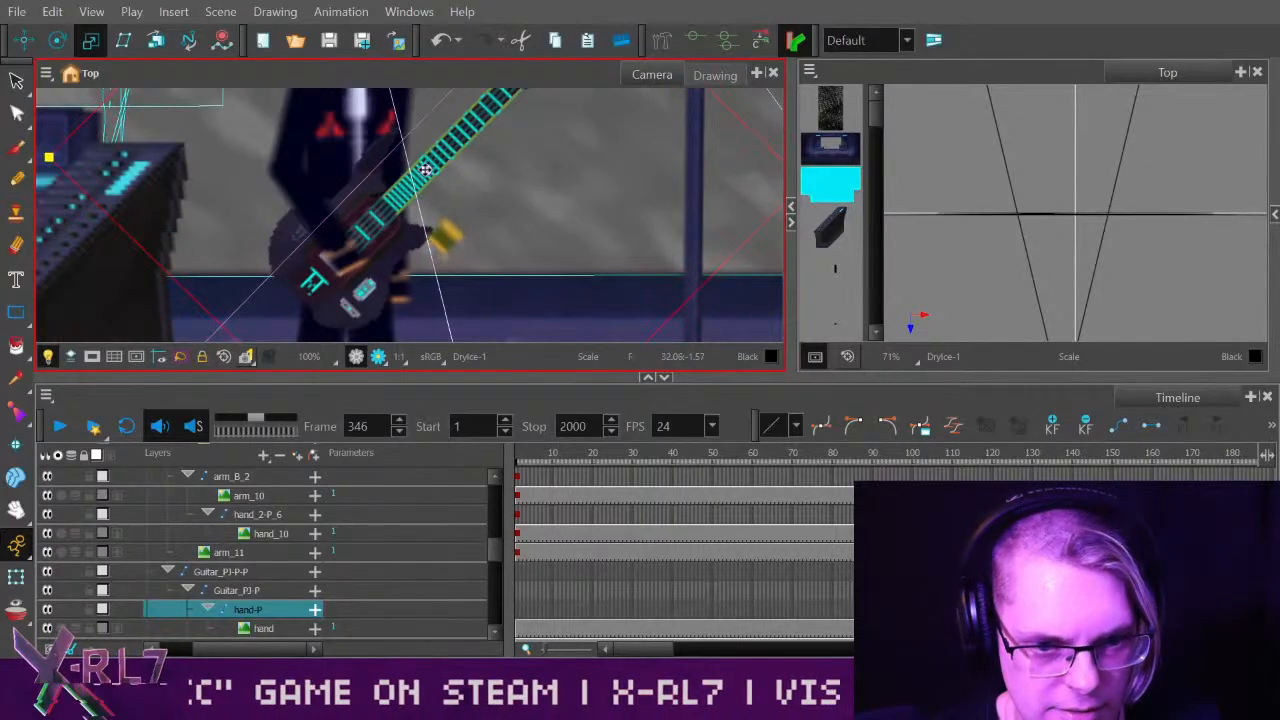
# Reposition the hand using its hand-P peg so it sits on the guitar neck just below the headstock.
pyautogui.scroll(-2, 523, 236)
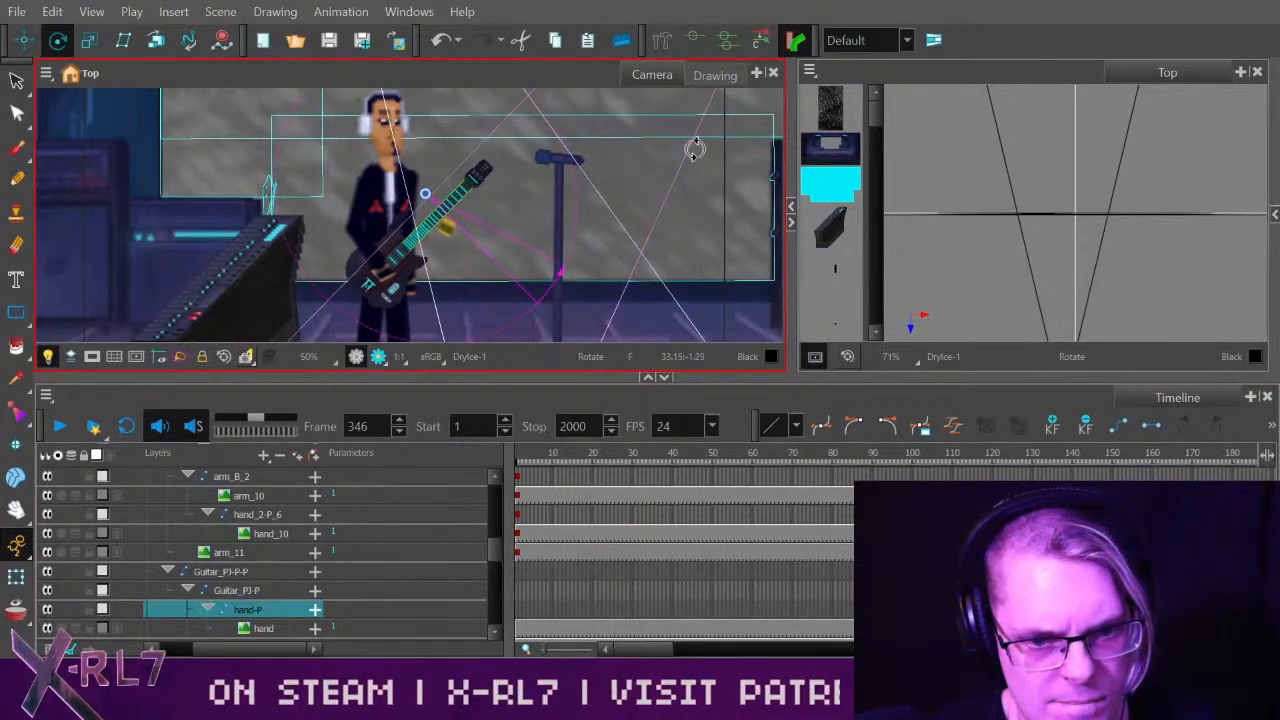
pyautogui.click(464, 195)
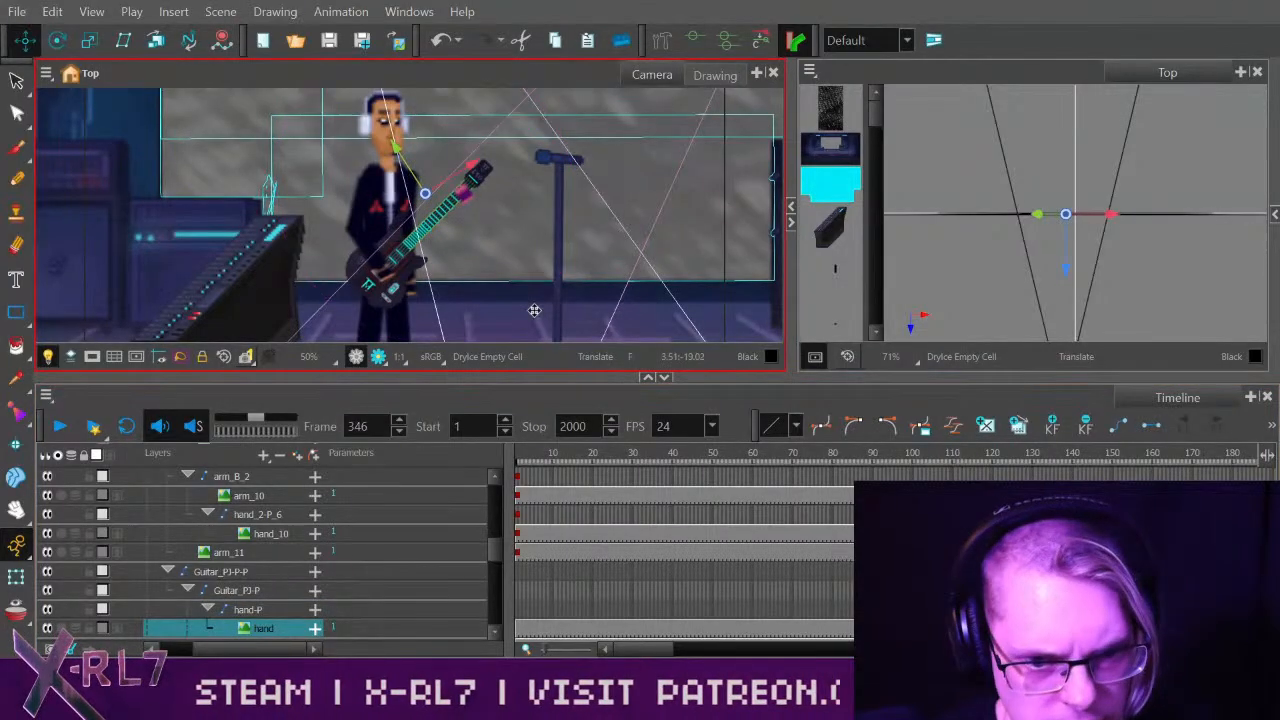
pyautogui.press('b')
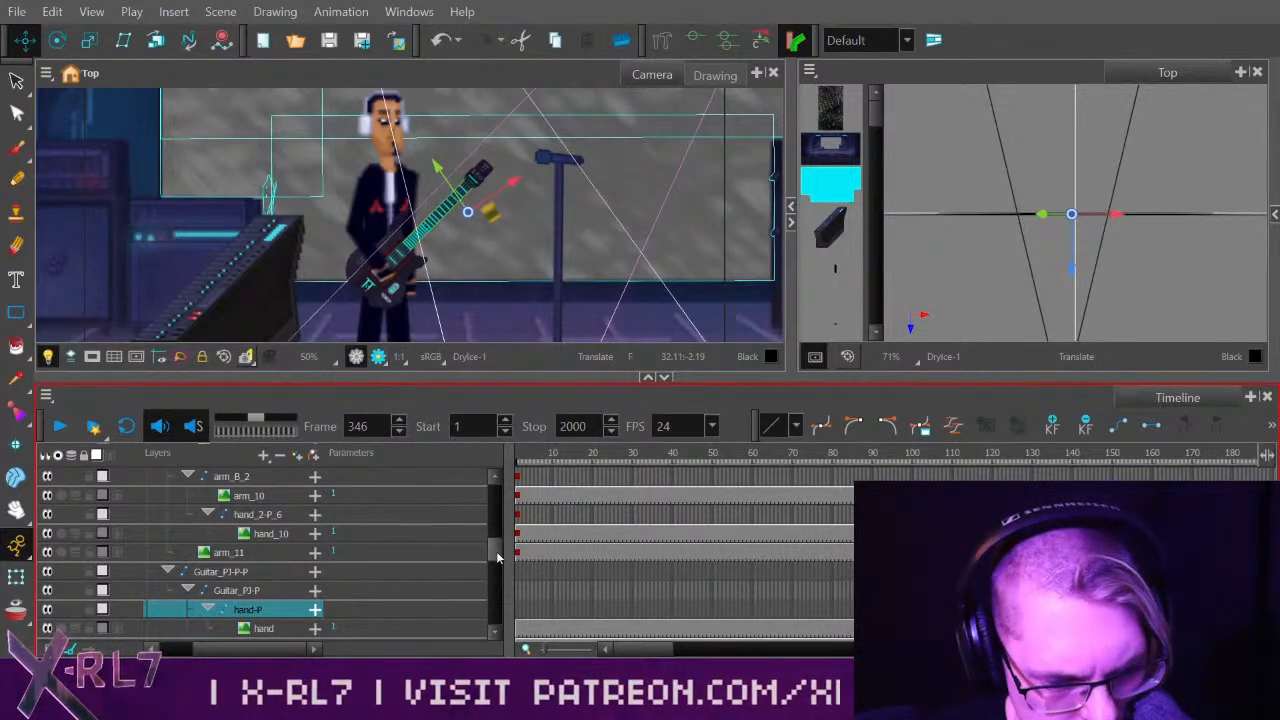
pyautogui.scroll(-2, 496, 551)
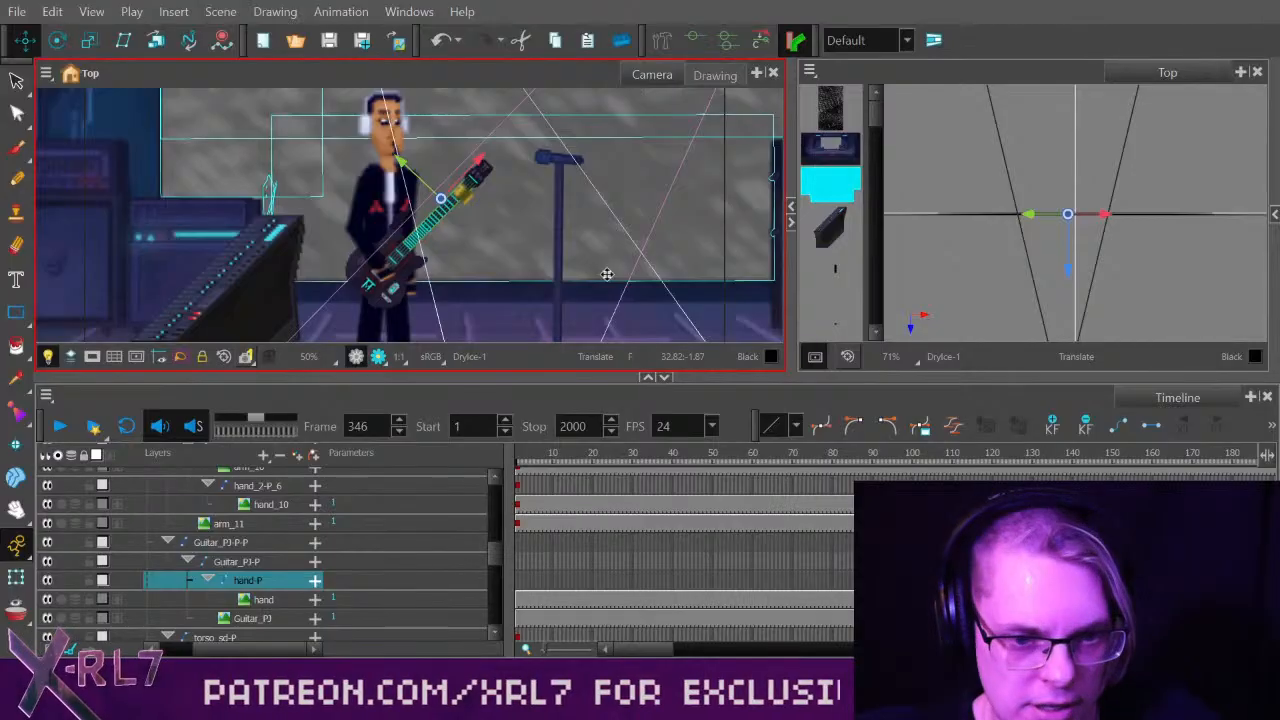
# Scale the hand-P peg up slightly, check the hand's fit in the render view, and nudge it on the guitar neck.
pyautogui.click(90, 40)
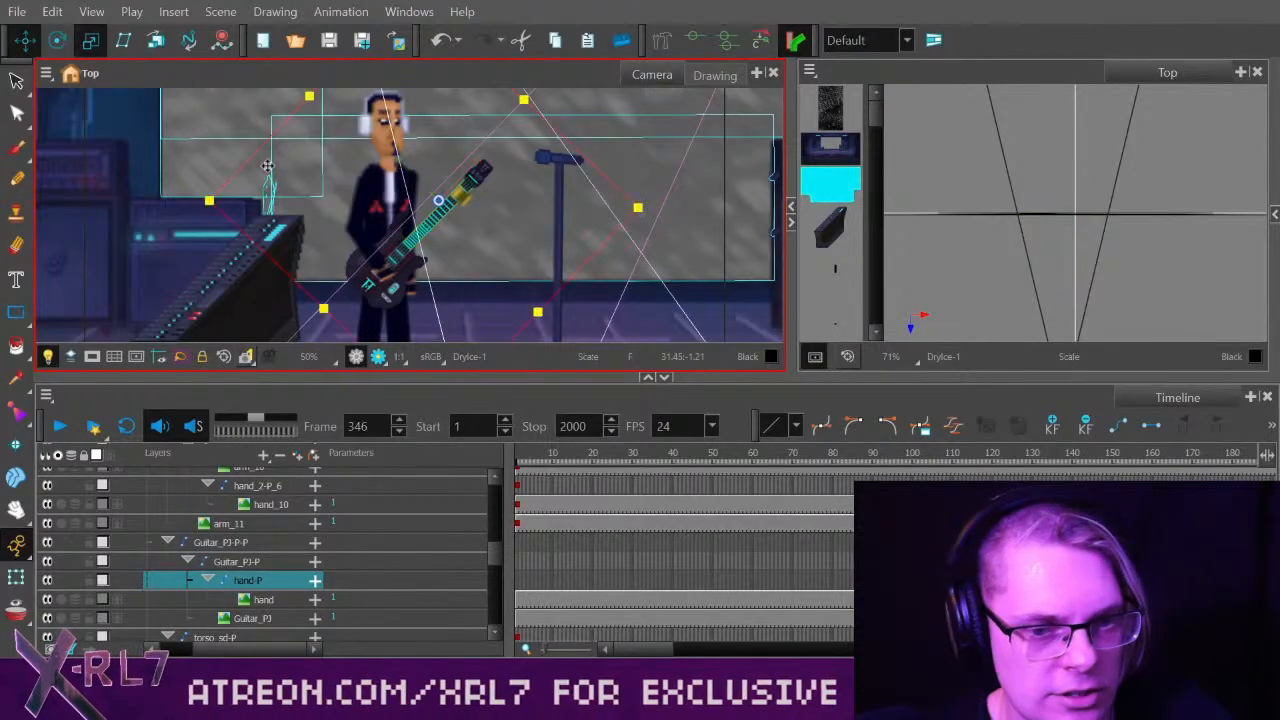
pyautogui.moveTo(662, 272); pyautogui.dragTo(671, 269)
pyautogui.click(25, 40)
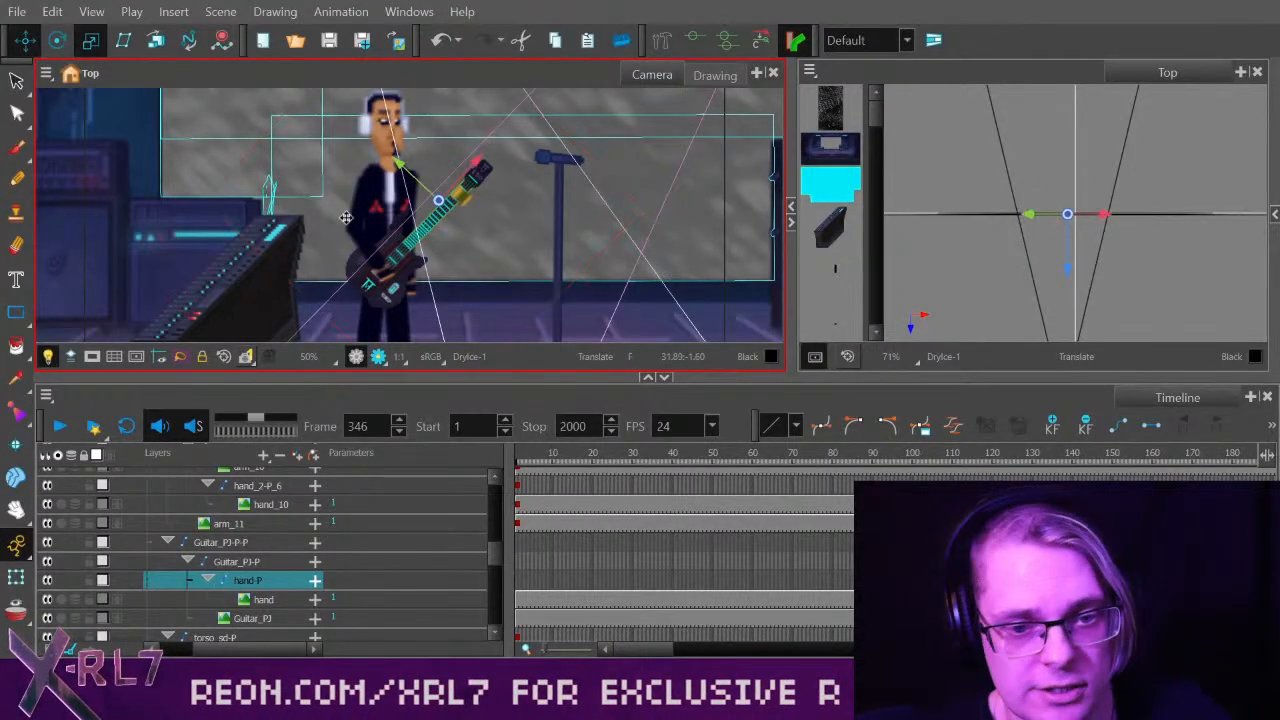
pyautogui.click(57, 40)
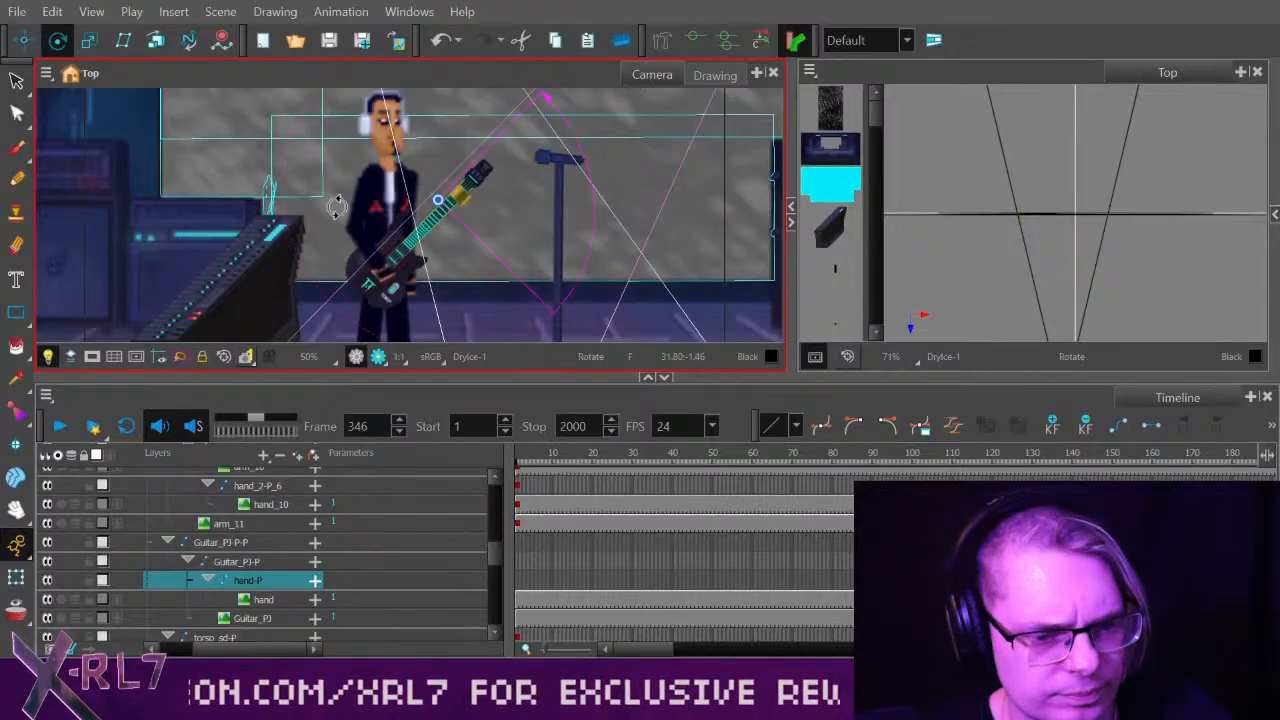
pyautogui.click(378, 357)
pyautogui.click(90, 41)
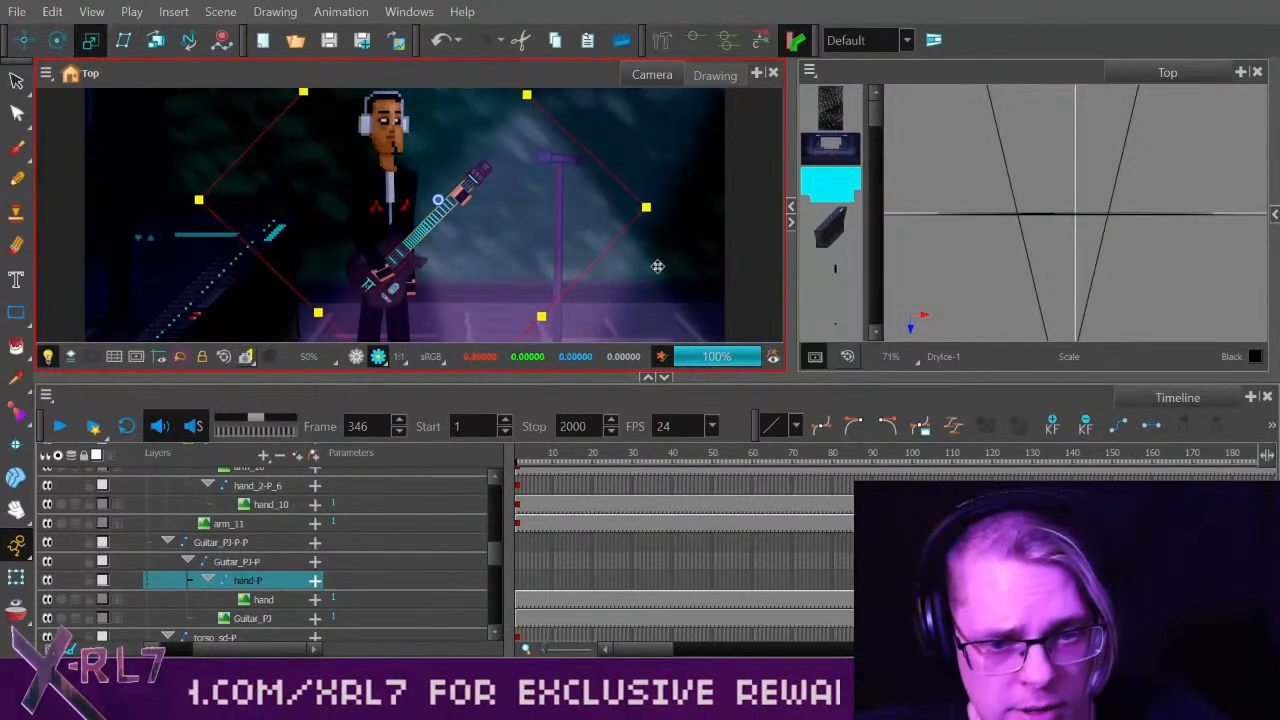
pyautogui.click(25, 41)
pyautogui.click(356, 357)
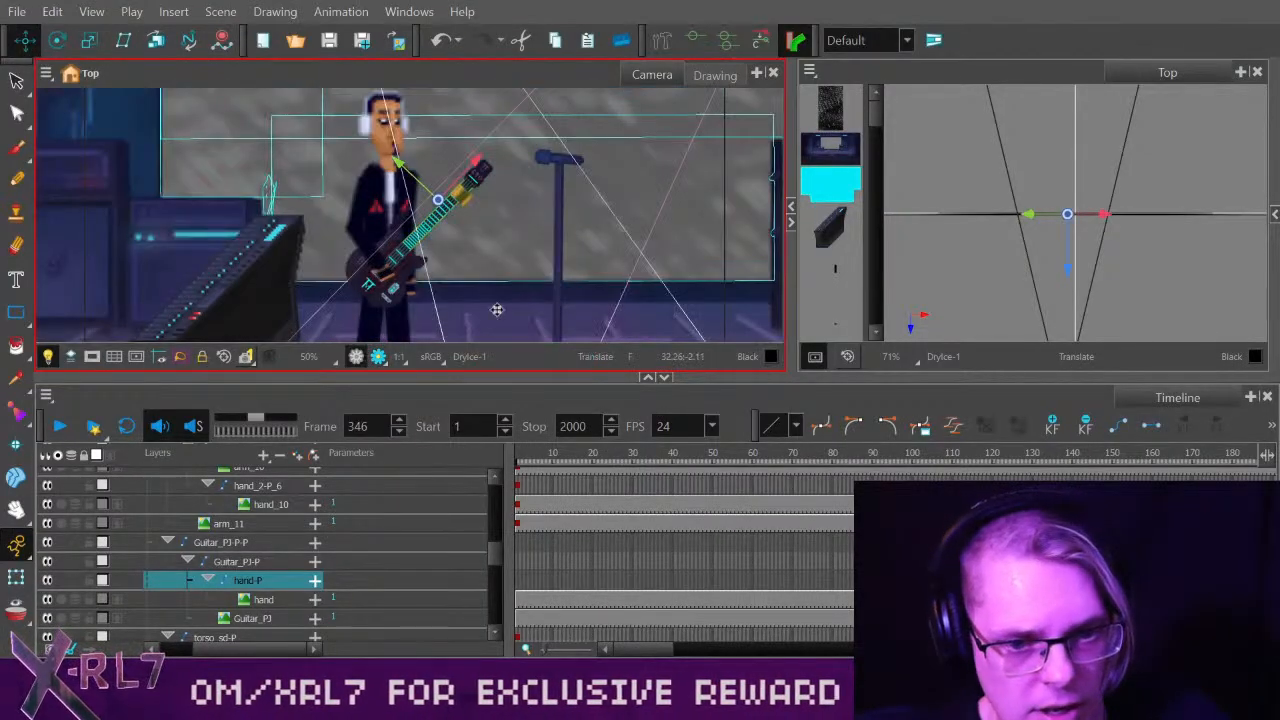
pyautogui.moveTo(635, 279); pyautogui.dragTo(637, 278)
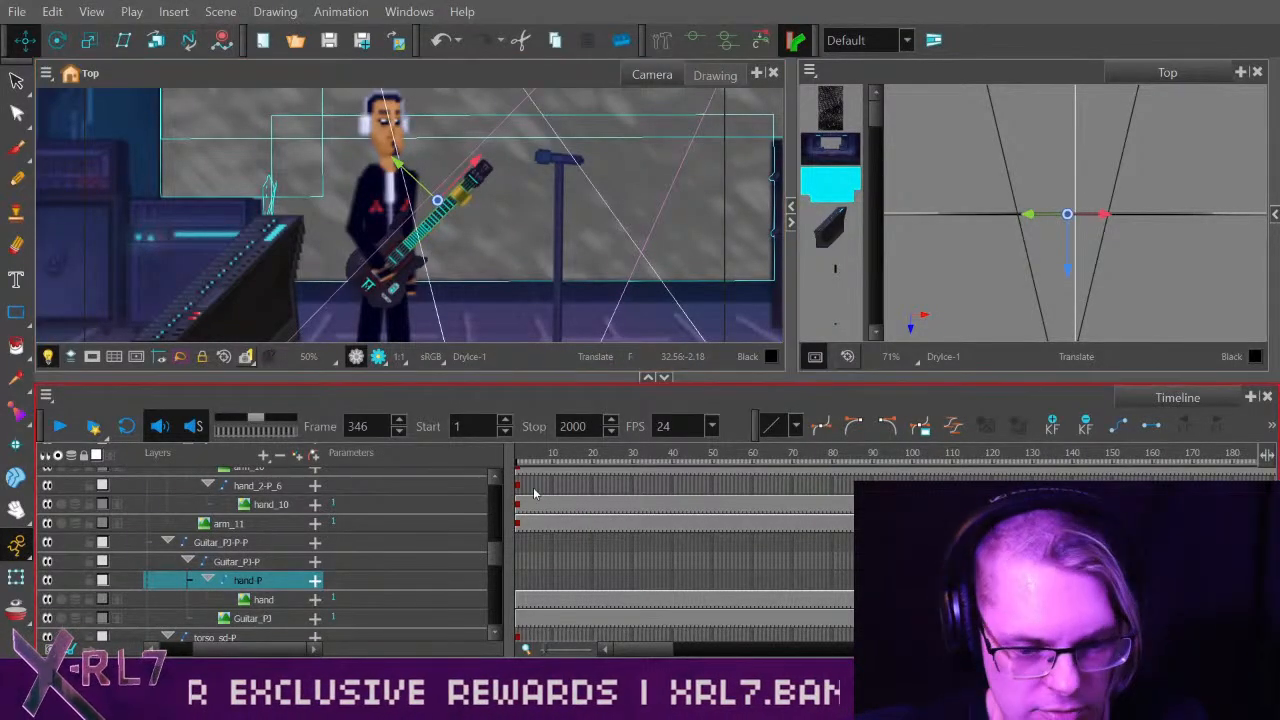
pyautogui.scroll(2, 400, 575)
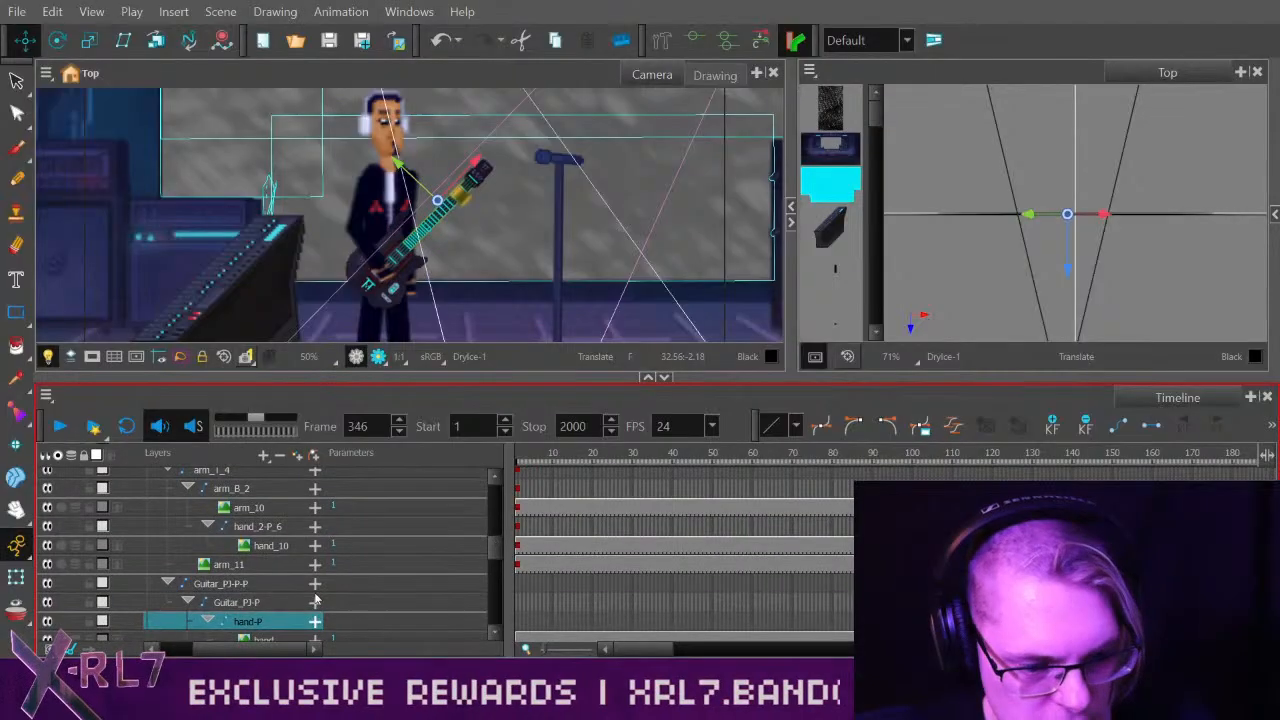
pyautogui.scroll(-1, 487, 551)
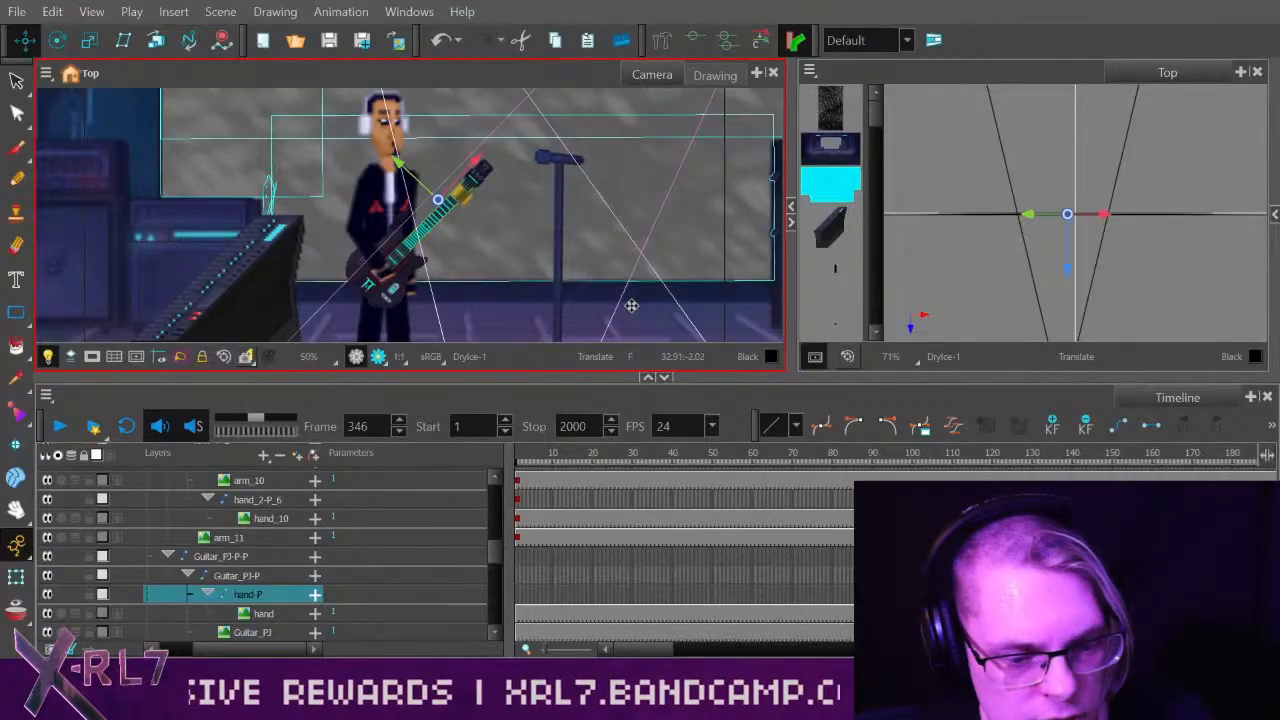
pyautogui.scroll(-2, 495, 549)
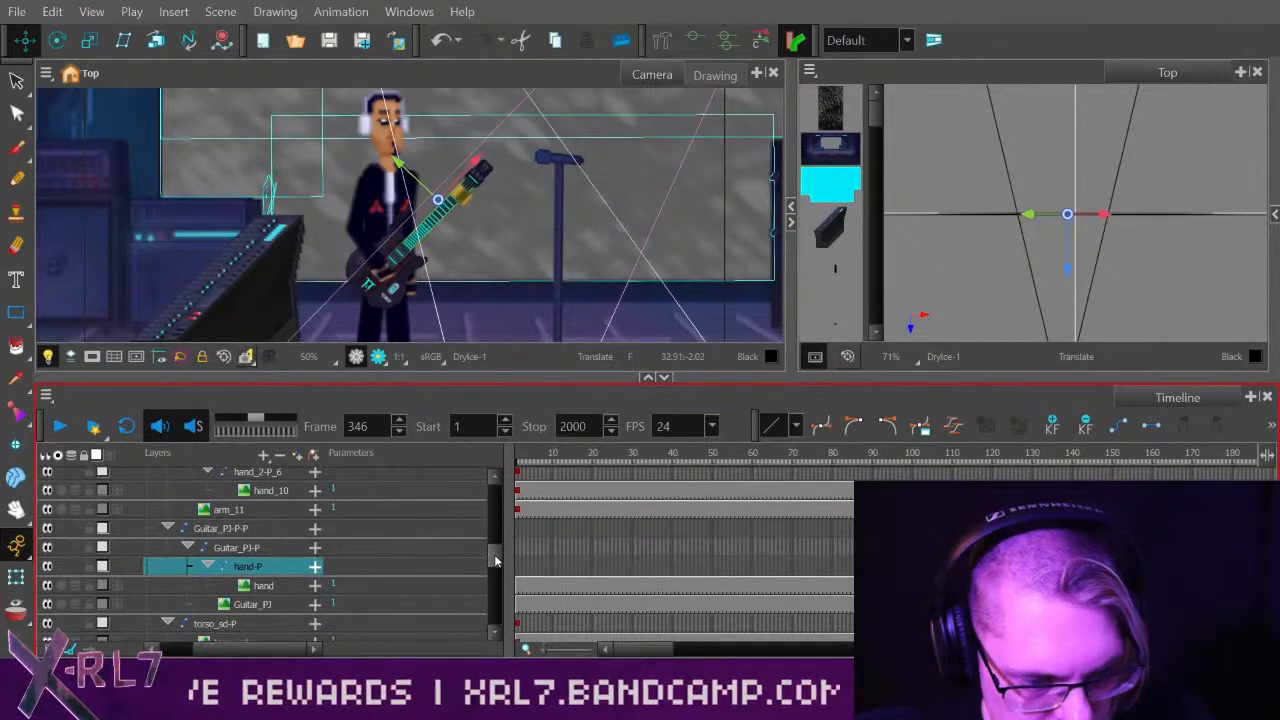
pyautogui.click(284, 549)
pyautogui.click(284, 566)
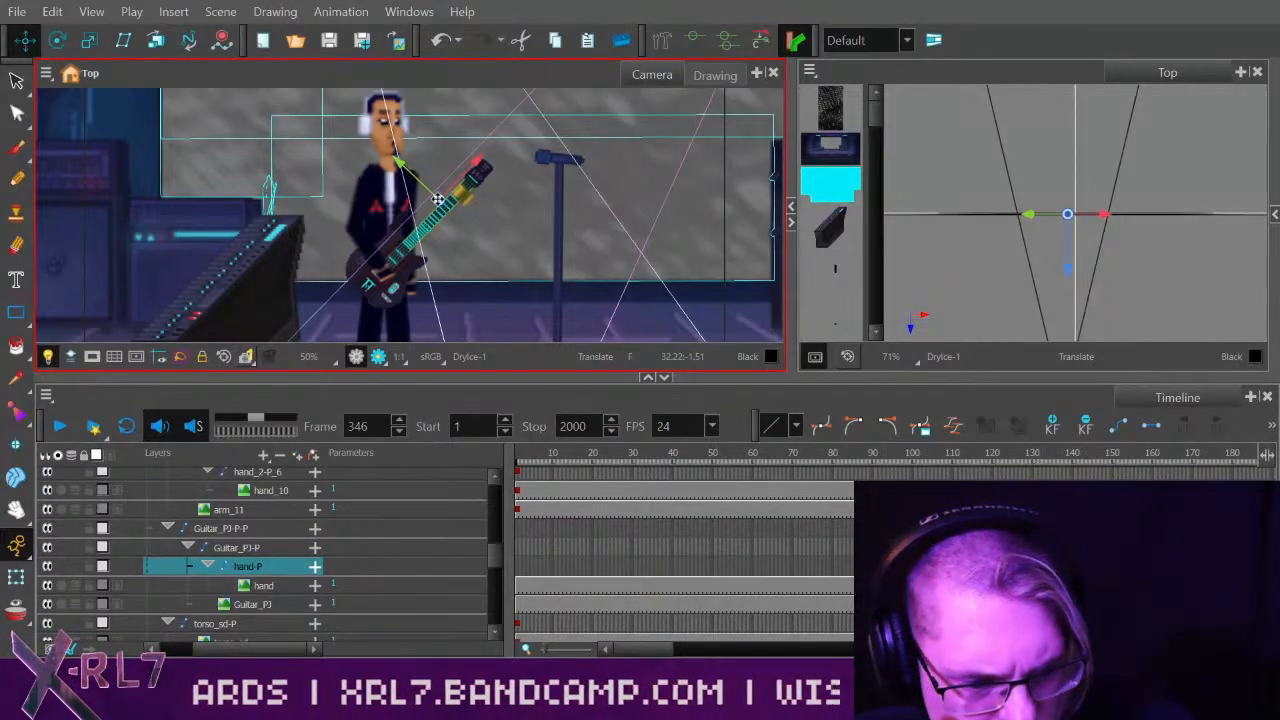
pyautogui.click(25, 40)
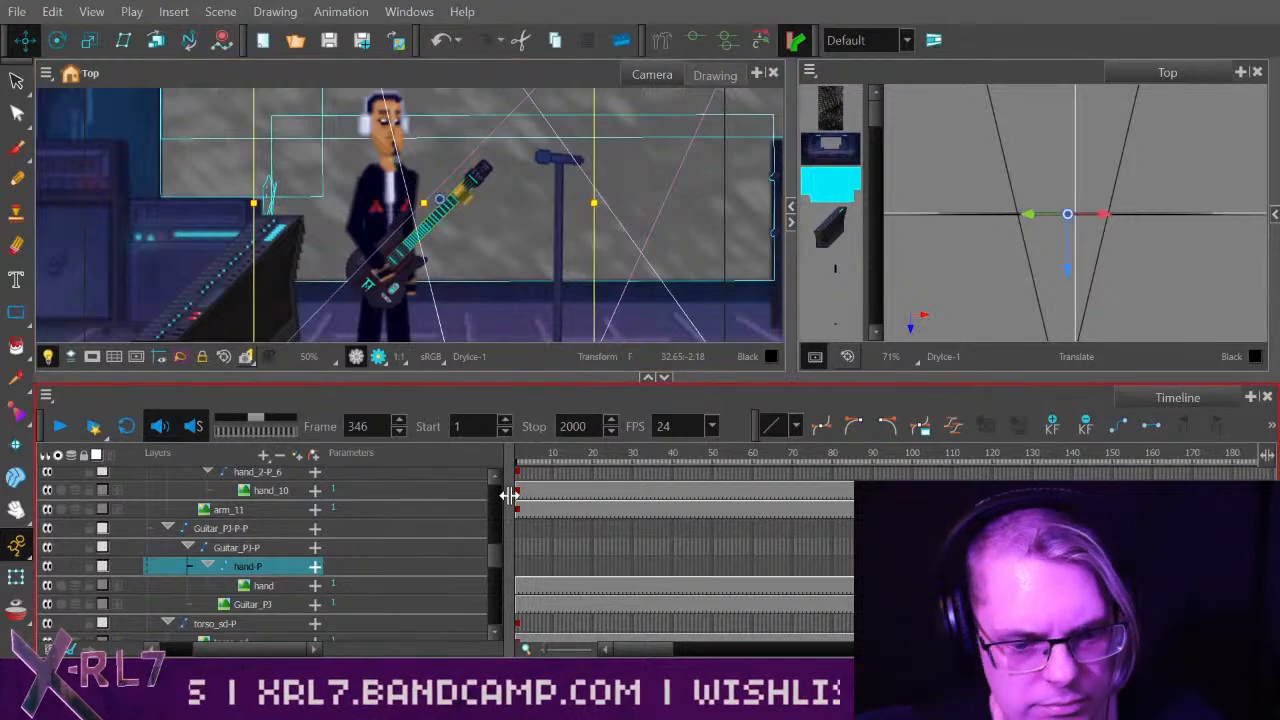
# Rotate the upper arm peg arm_T_4 outward from the torso so the arm reaches behind the guitar.
pyautogui.scroll(2, 497, 545)
pyautogui.scroll(2, 497, 545)
pyautogui.click(265, 553)
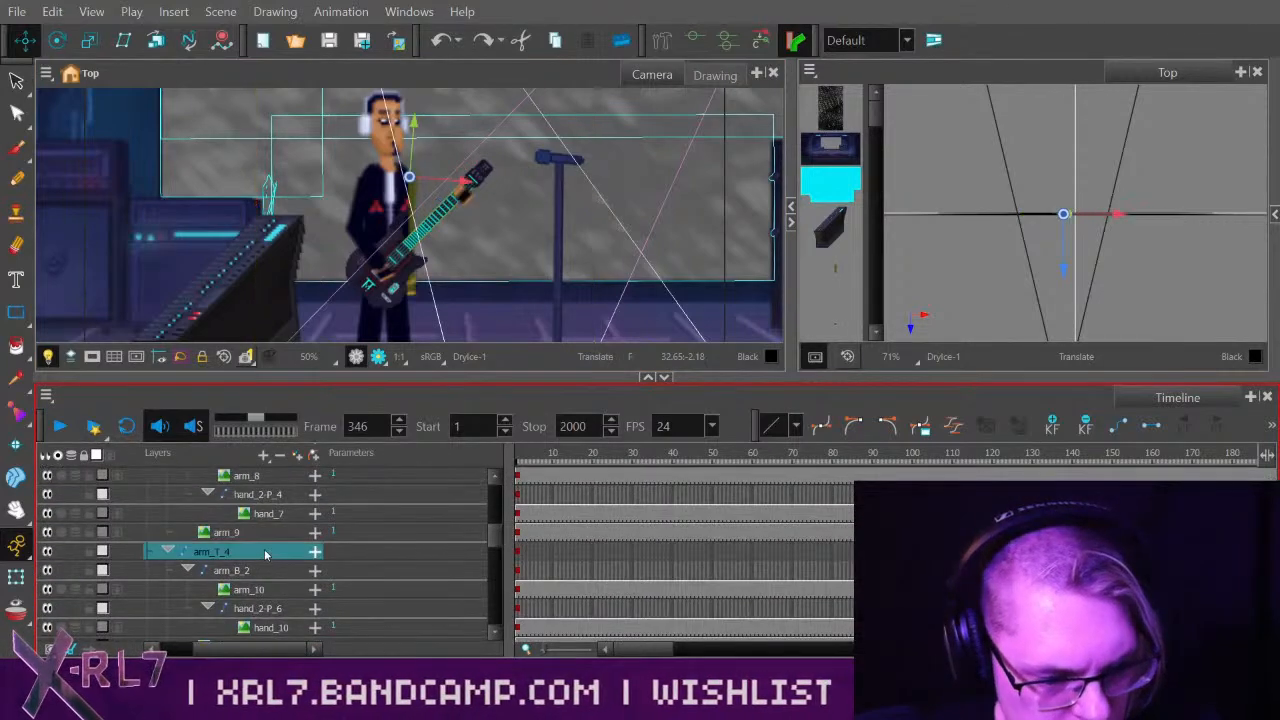
pyautogui.click(57, 40)
pyautogui.moveTo(612, 279); pyautogui.dragTo(661, 211)
pyautogui.moveTo(570, 288); pyautogui.dragTo(628, 231)
pyautogui.moveTo(612, 285); pyautogui.dragTo(642, 247)
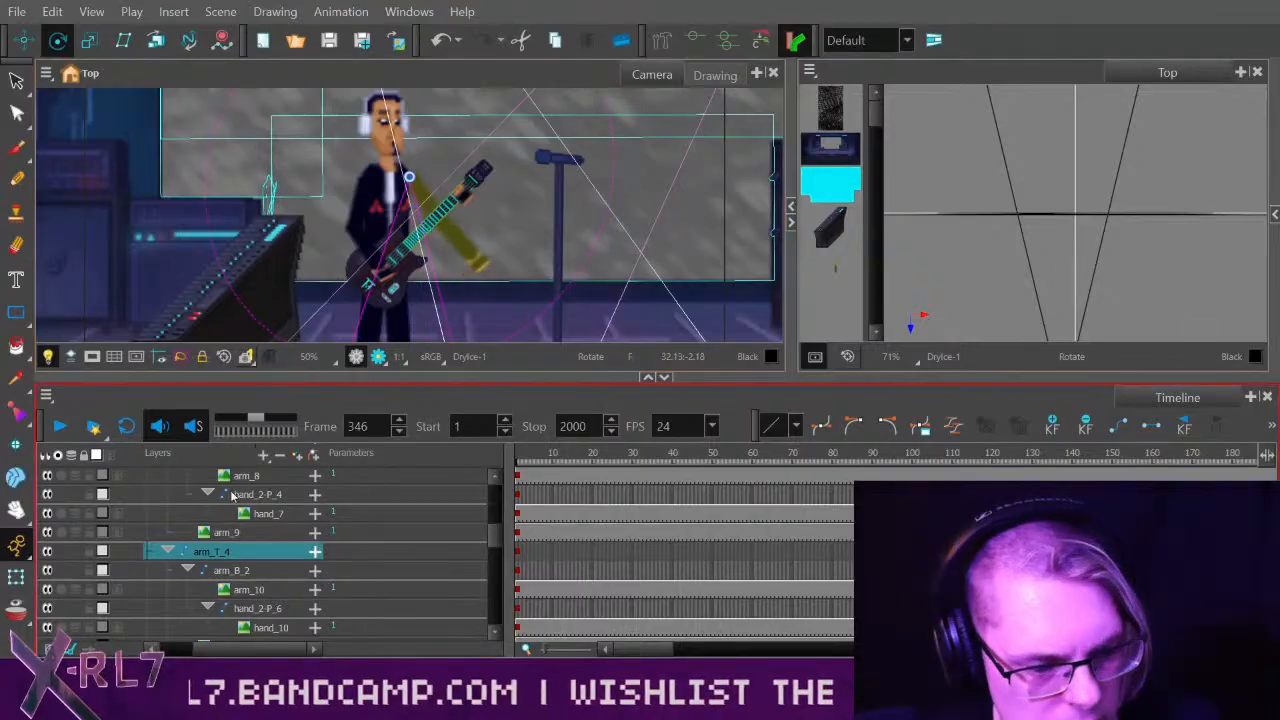
# Rotate the forearm peg arm_B_2 upward at the elbow, toward the guitar neck.
pyautogui.click(250, 571)
pyautogui.moveTo(640, 298); pyautogui.dragTo(586, 163)
pyautogui.moveTo(600, 250); pyautogui.dragTo(618, 210)
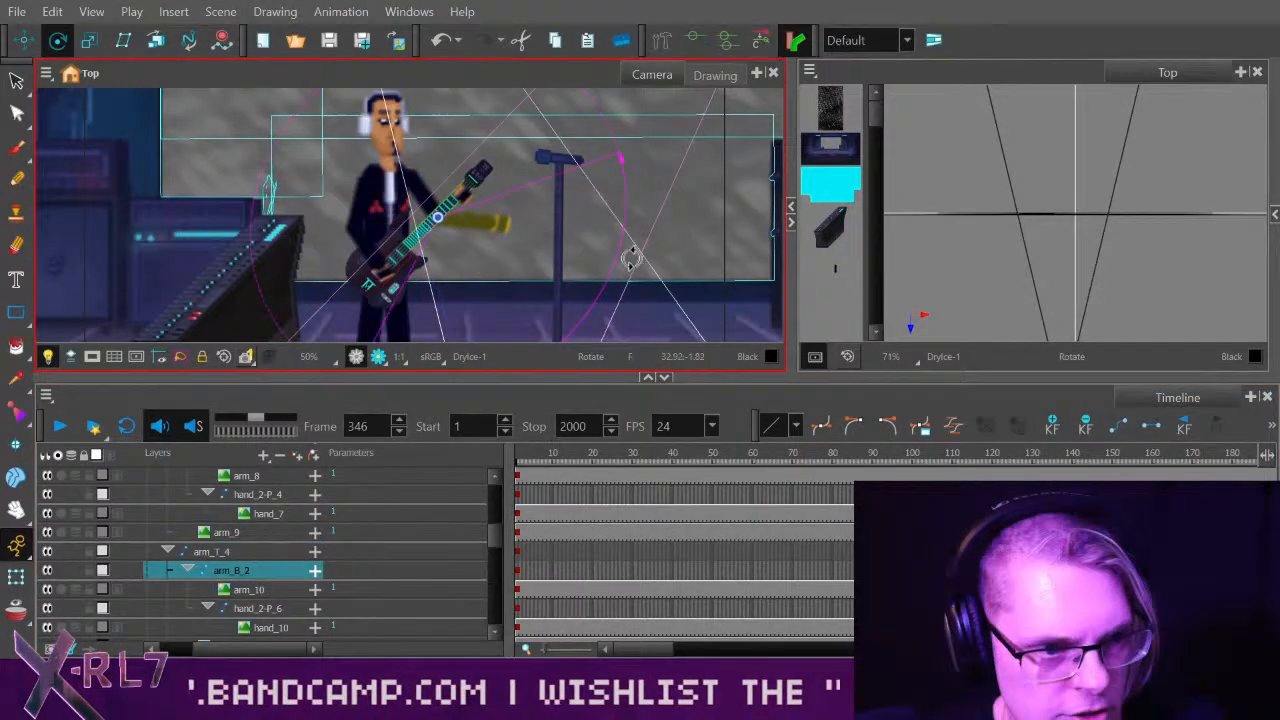
# Try to shift the forearm peg arm_B_2 toward the guitar body, and undo the move.
pyautogui.click(25, 41)
pyautogui.moveTo(688, 252); pyautogui.dragTo(655, 273)
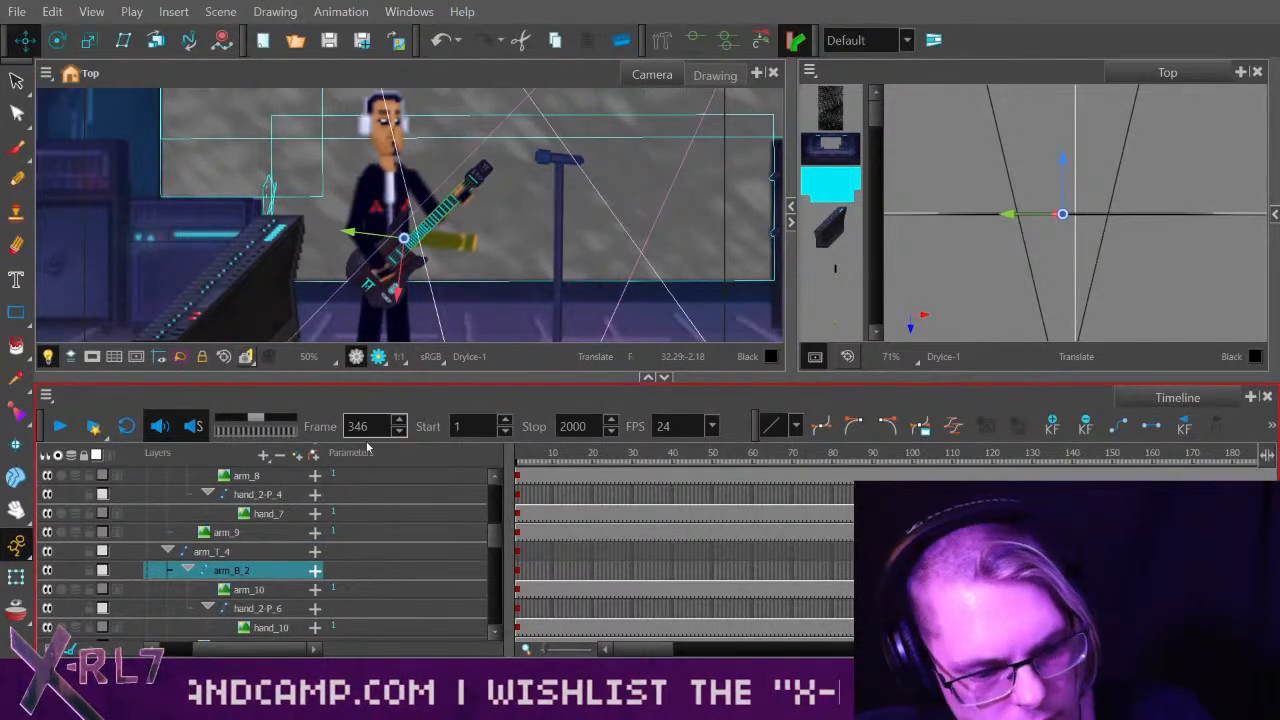
pyautogui.hotkey('ctrl', 'z')
# Shift the arm_T_4 peg slightly toward the torso and rotate the arm_B_2 forearm to line up with the guitar neck.
pyautogui.click(287, 552)
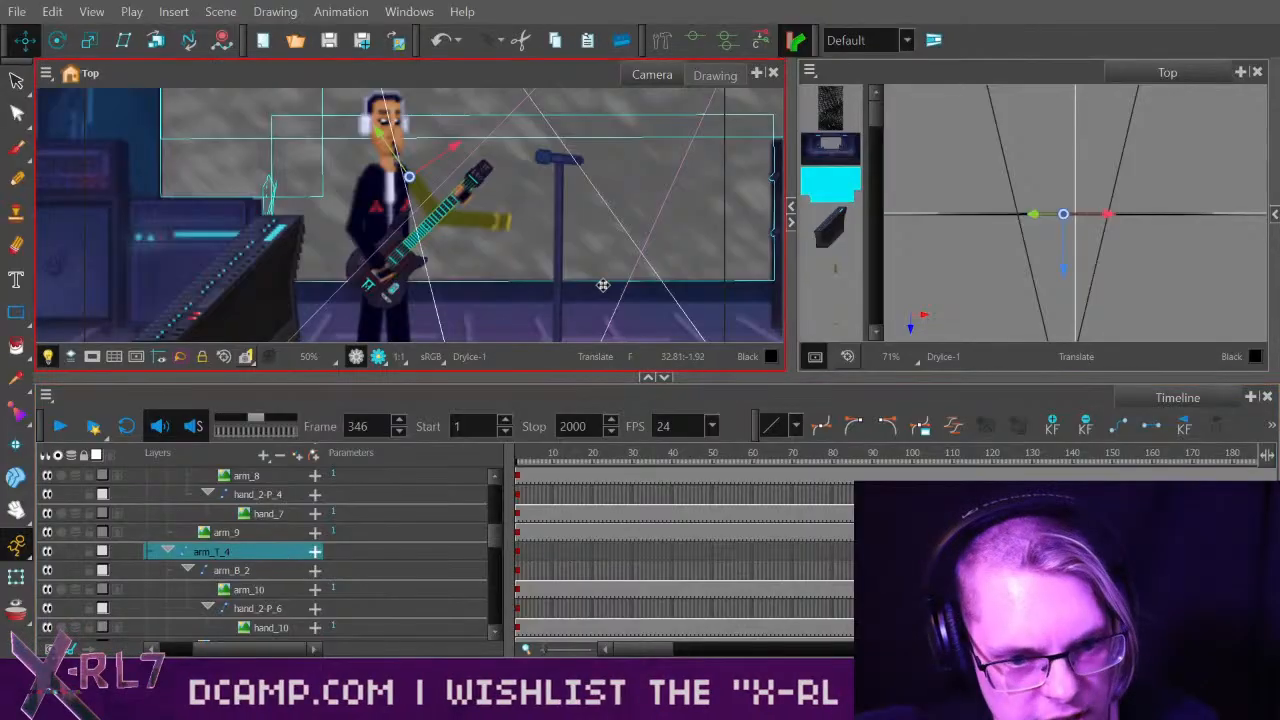
pyautogui.moveTo(603, 285); pyautogui.dragTo(586, 283)
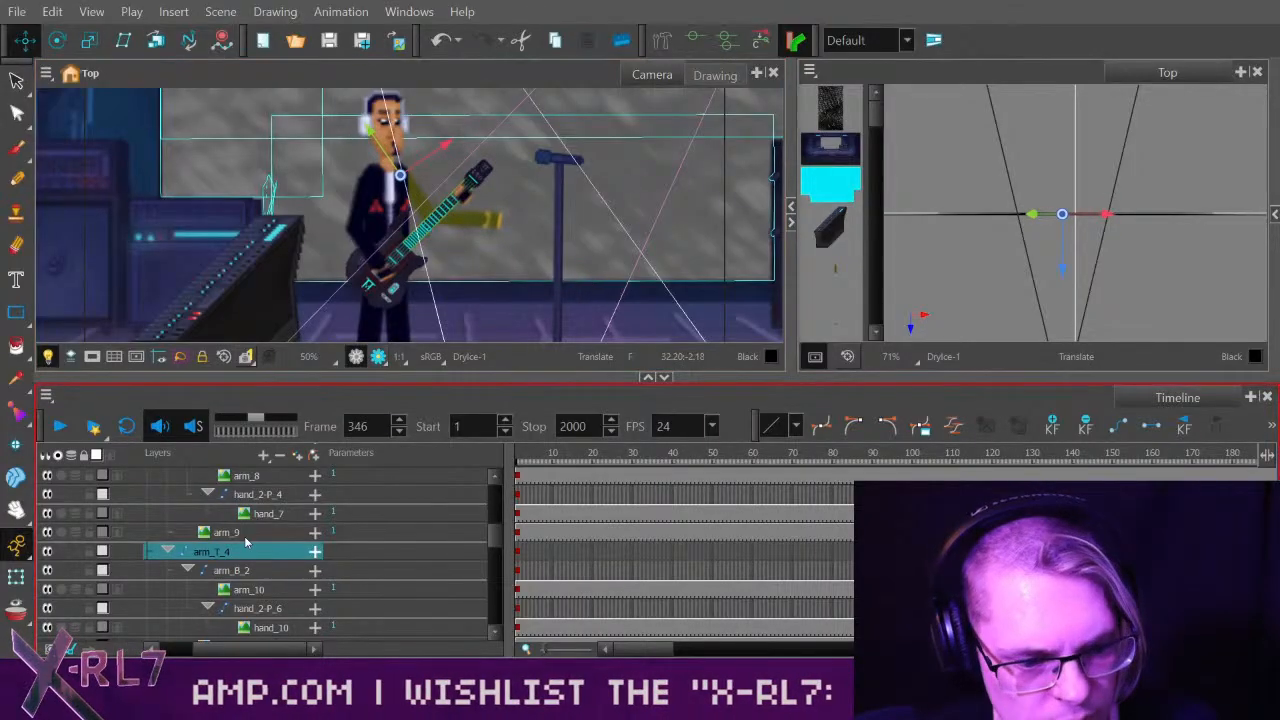
pyautogui.click(265, 571)
pyautogui.hotkey('alt', '3')
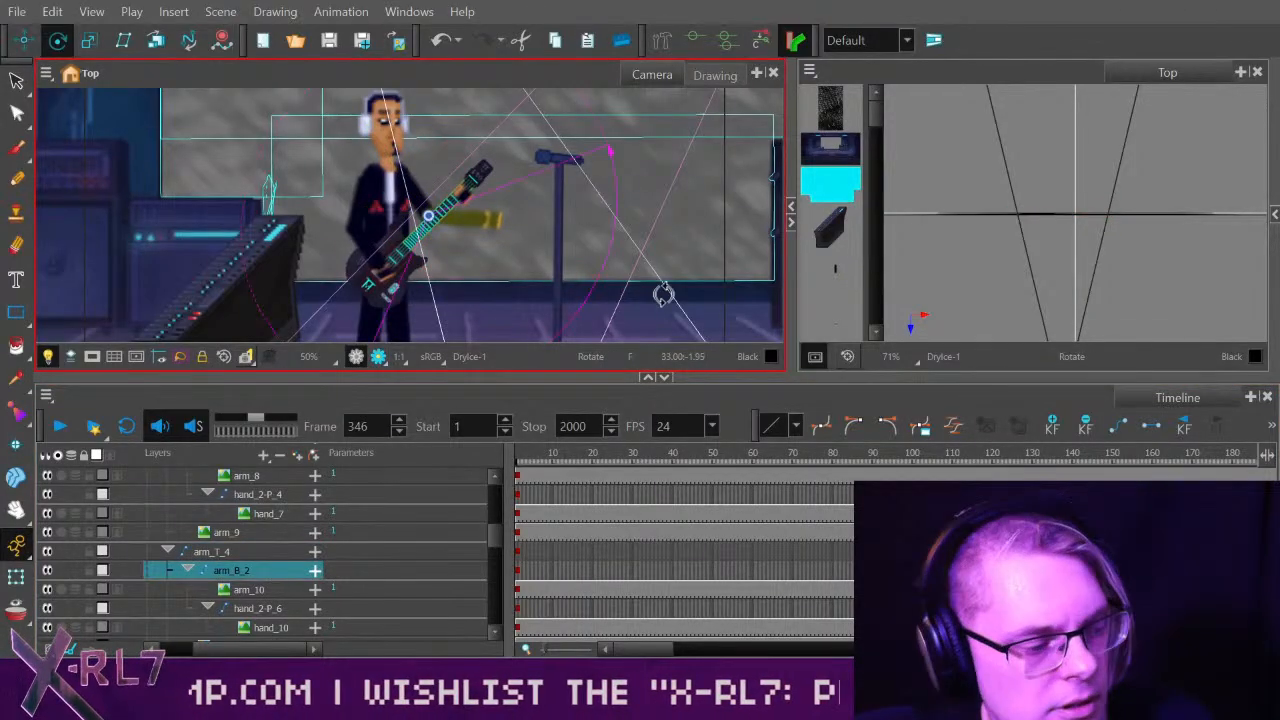
pyautogui.moveTo(660, 262); pyautogui.dragTo(598, 172)
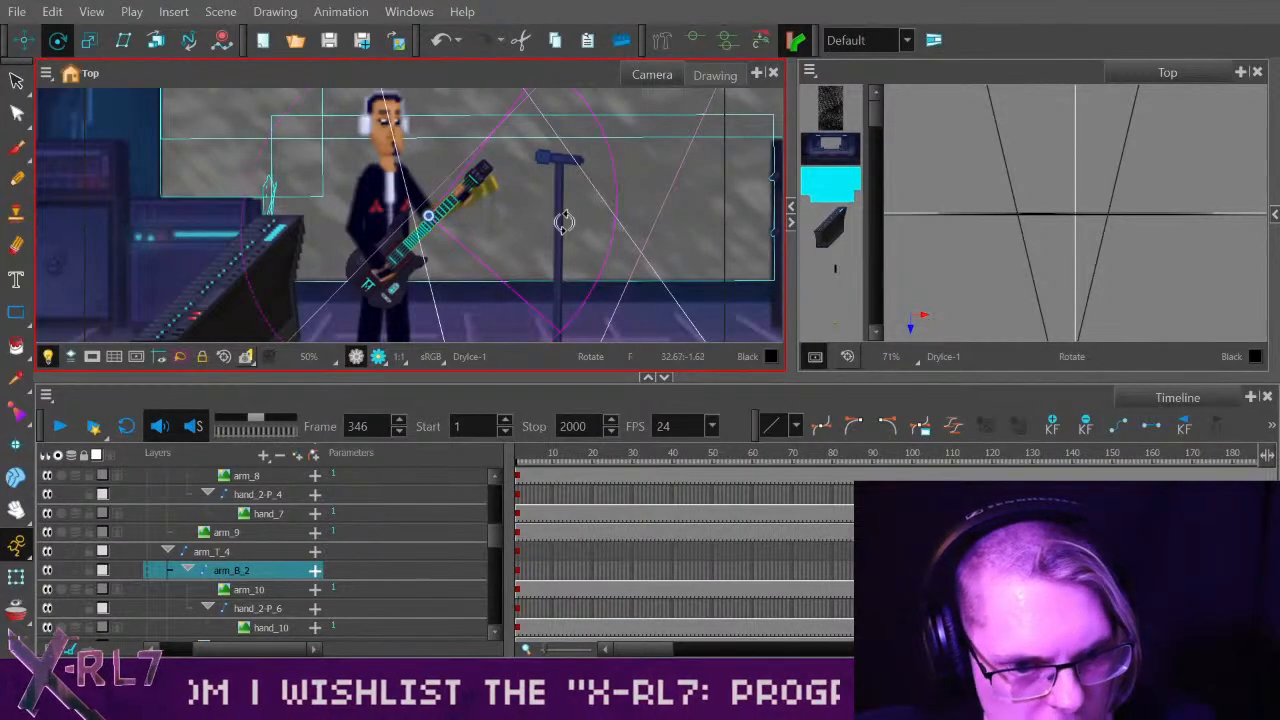
pyautogui.moveTo(494, 537); pyautogui.dragTo(497, 515)
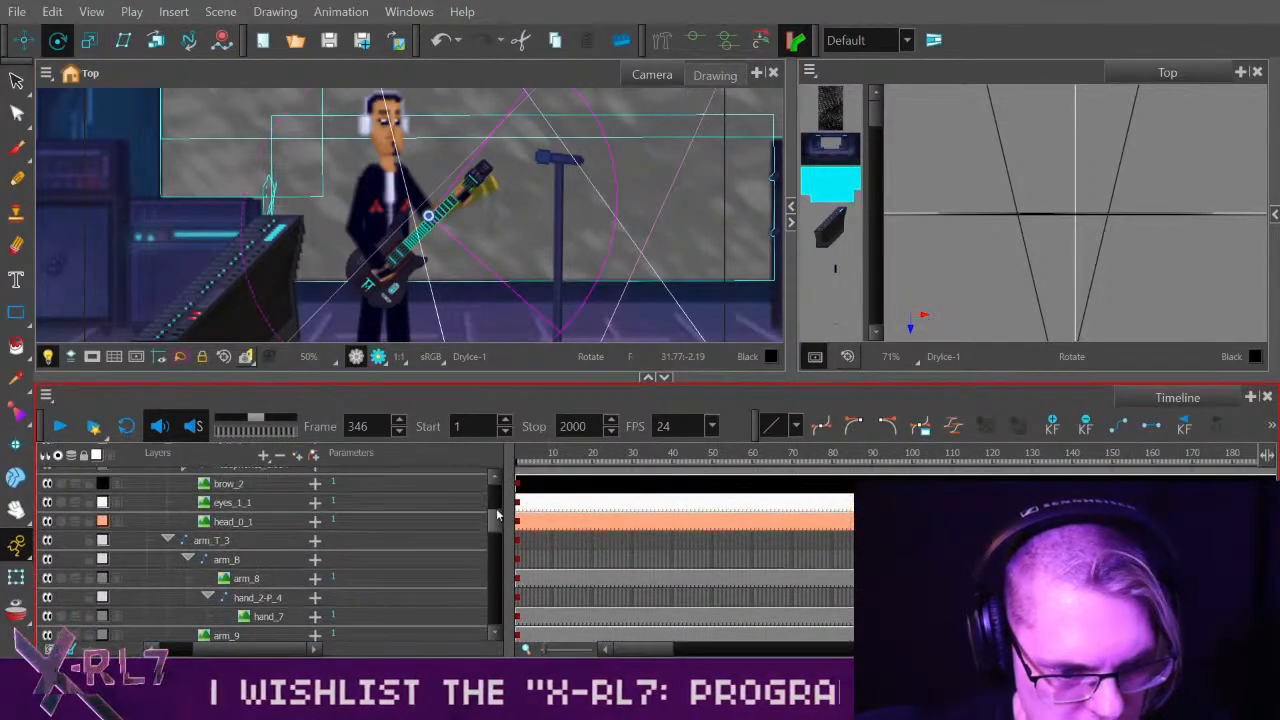
pyautogui.scroll(-10, 476, 541)
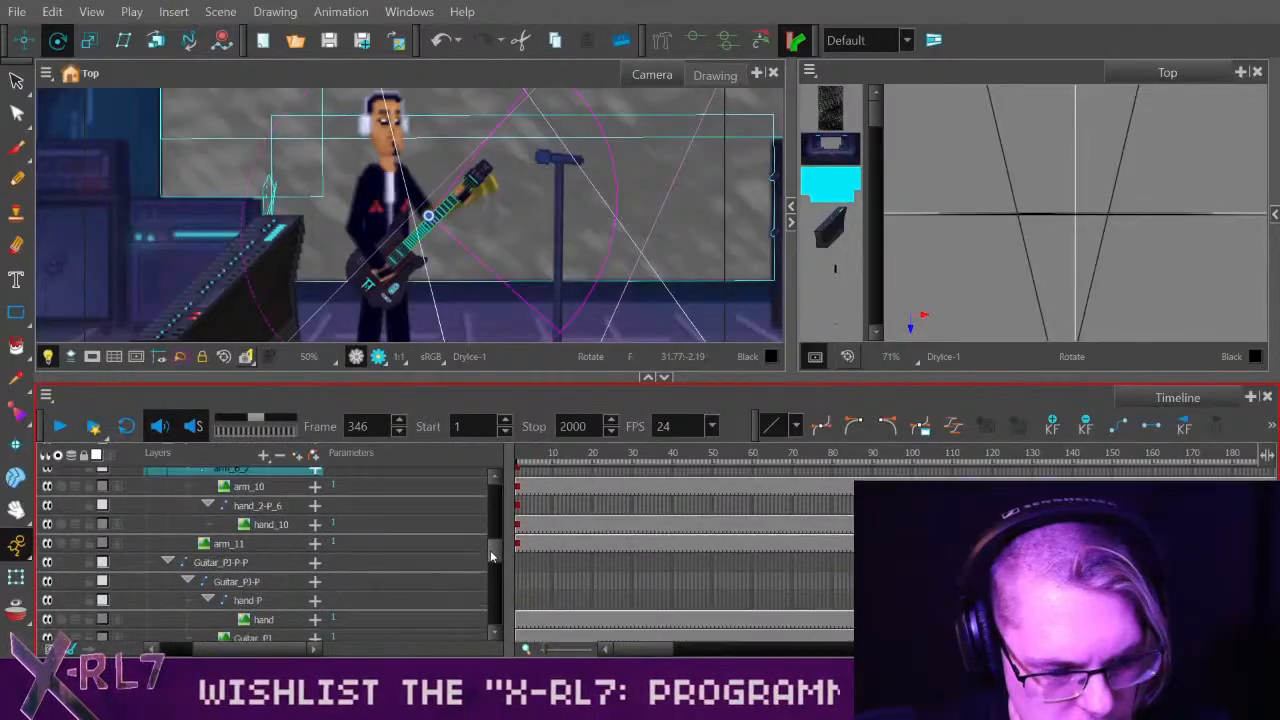
# Rotate the Guitar_PJ-P-P peg slightly clockwise and shift the guitar a little up and toward the microphone stand.
pyautogui.click(283, 548)
pyautogui.moveTo(679, 248); pyautogui.dragTo(675, 283)
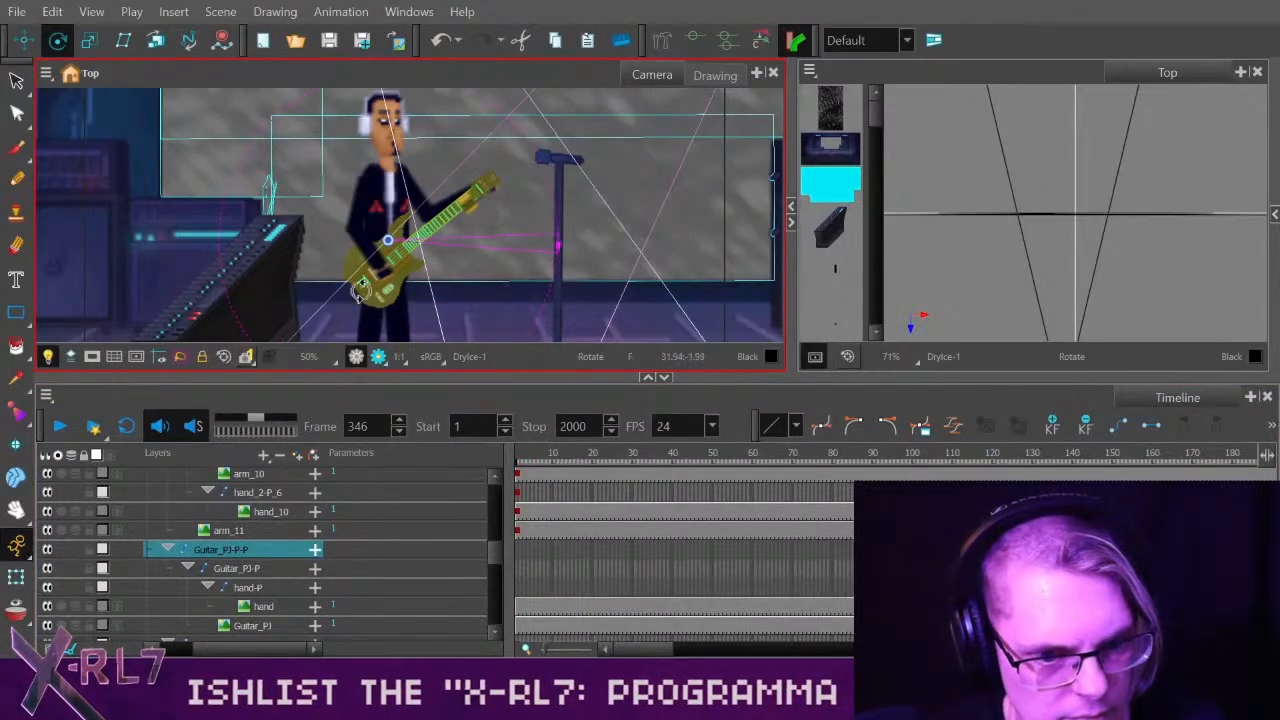
pyautogui.moveTo(388, 240); pyautogui.dragTo(393, 249)
pyautogui.click(24, 41)
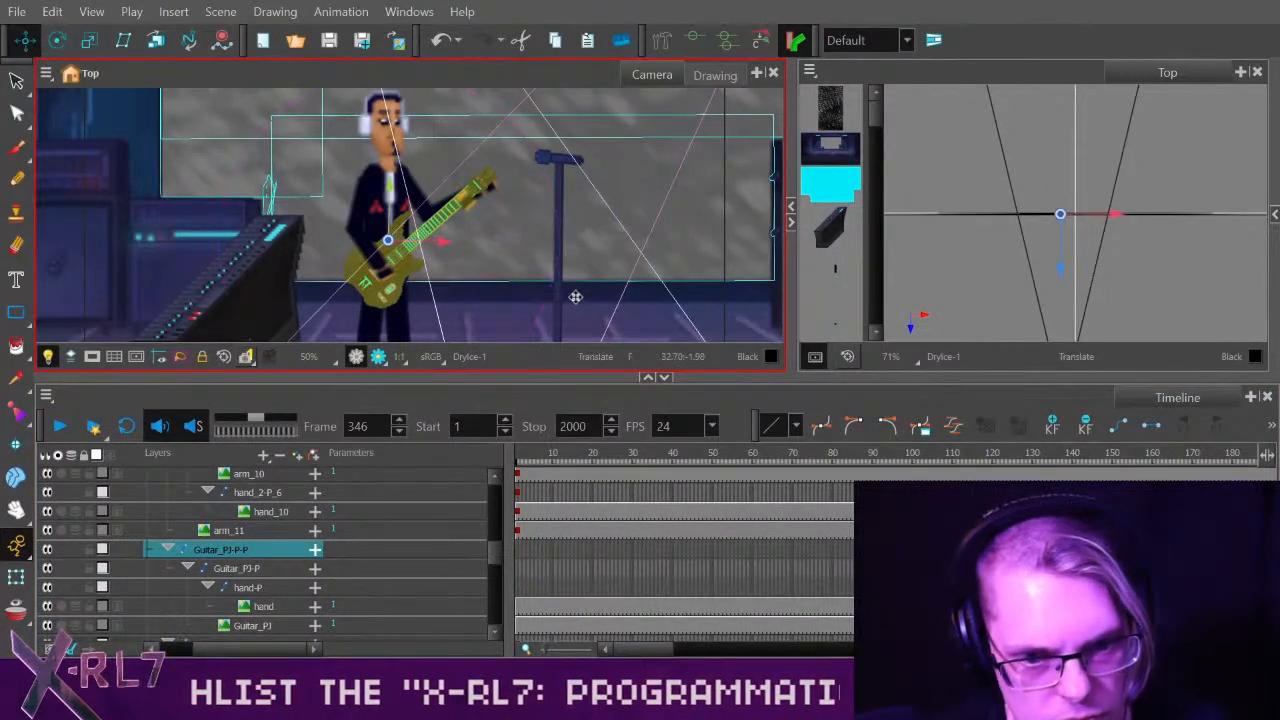
pyautogui.moveTo(575, 298); pyautogui.dragTo(582, 293)
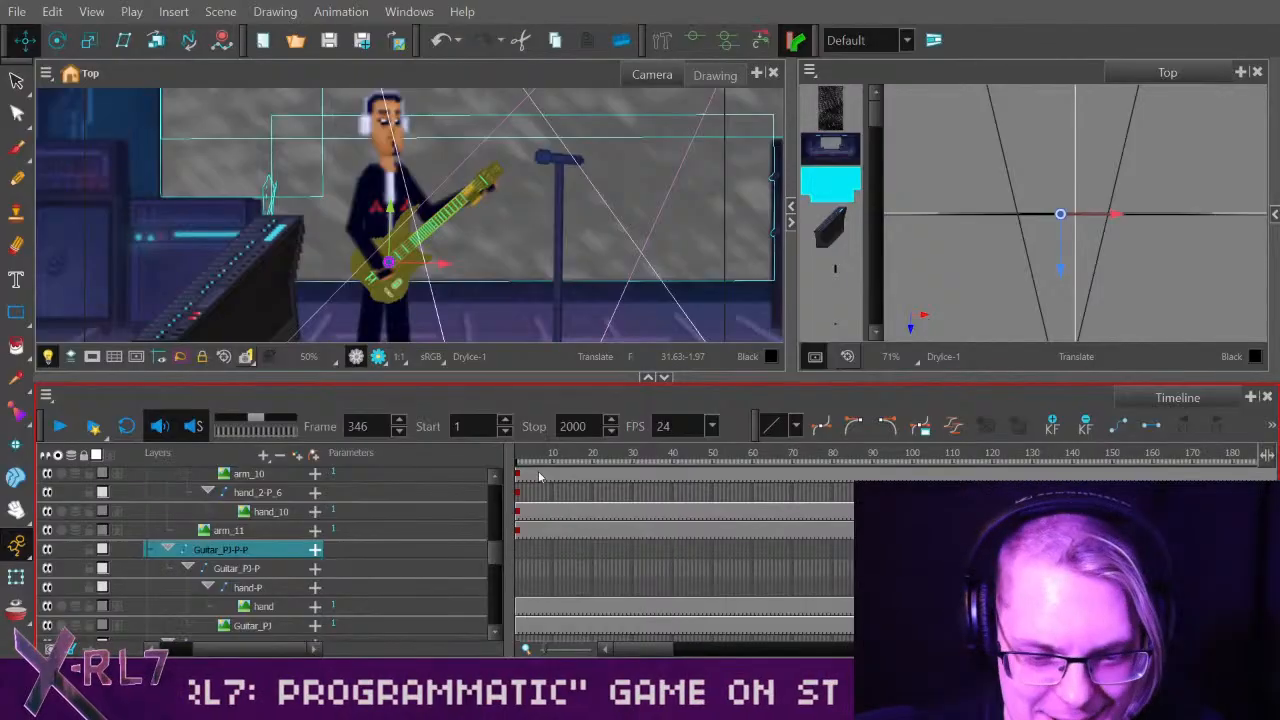
# At frame 1, move the hand_2-P_6 peg's pivot up to the guitar neck and try scaling the peg.
pyautogui.moveTo(548, 455); pyautogui.dragTo(517, 455)
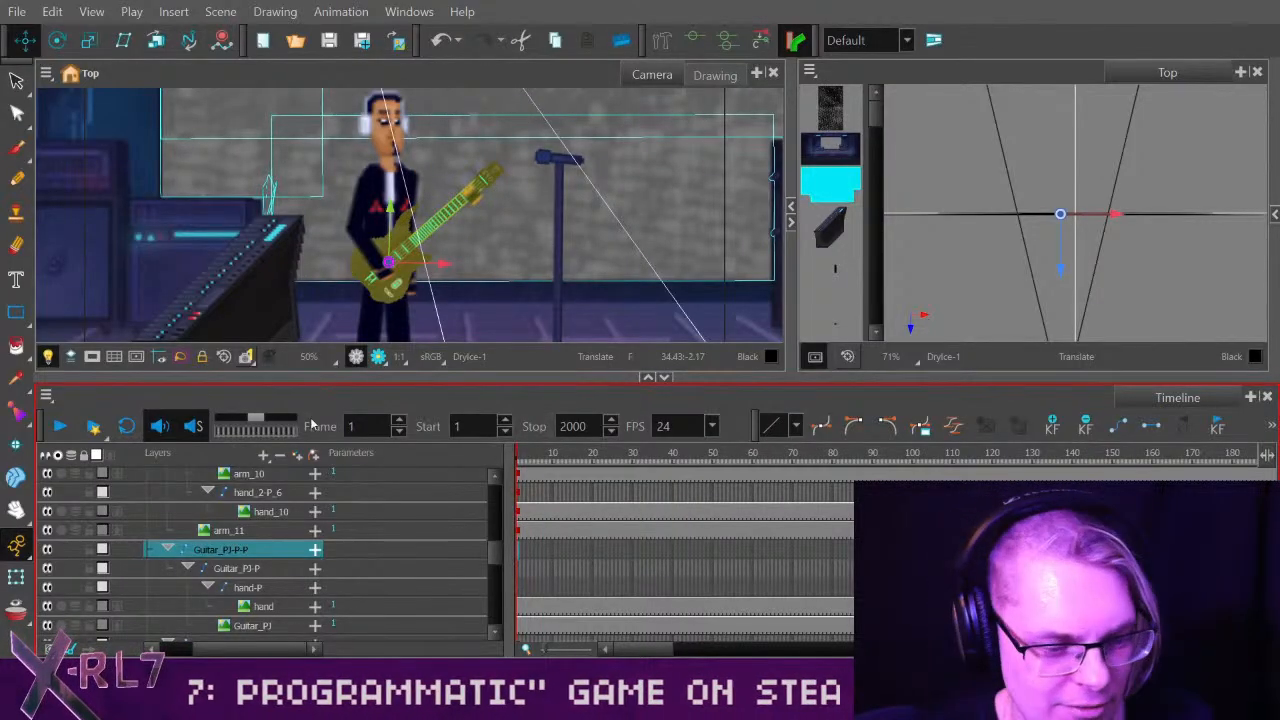
pyautogui.moveTo(496, 546); pyautogui.dragTo(497, 533)
pyautogui.click(289, 589)
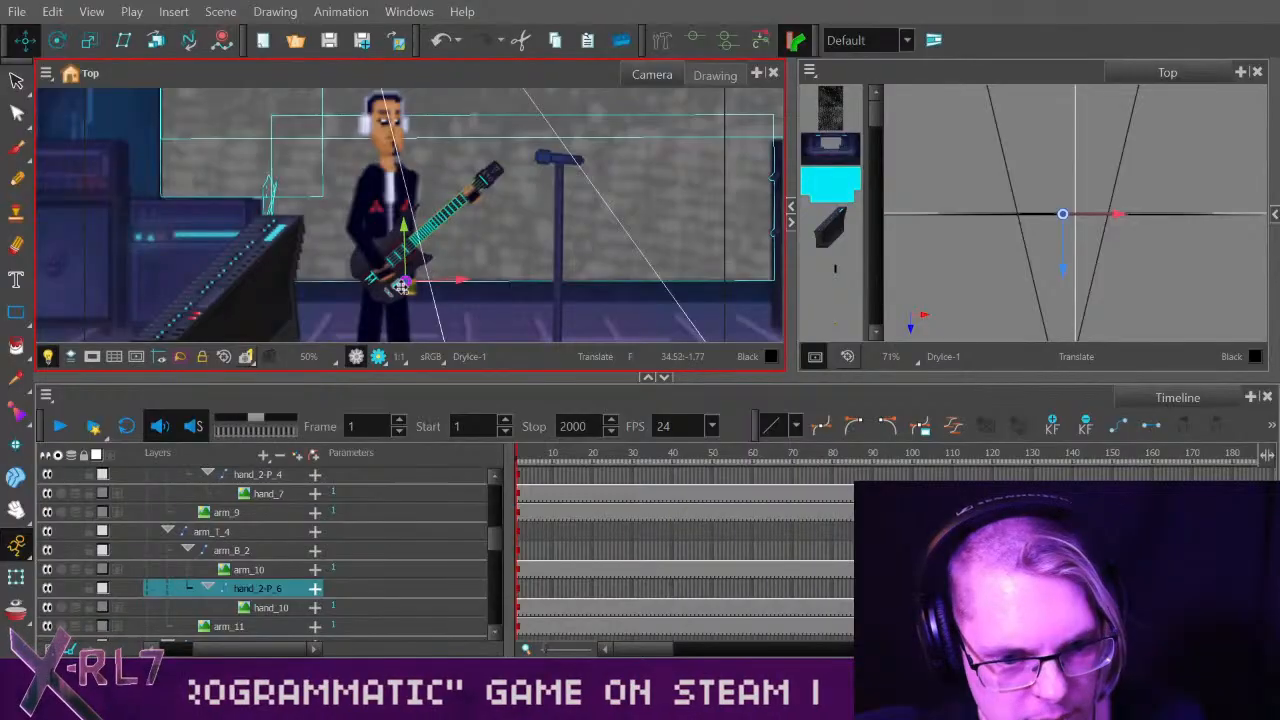
pyautogui.moveTo(402, 282); pyautogui.dragTo(470, 200)
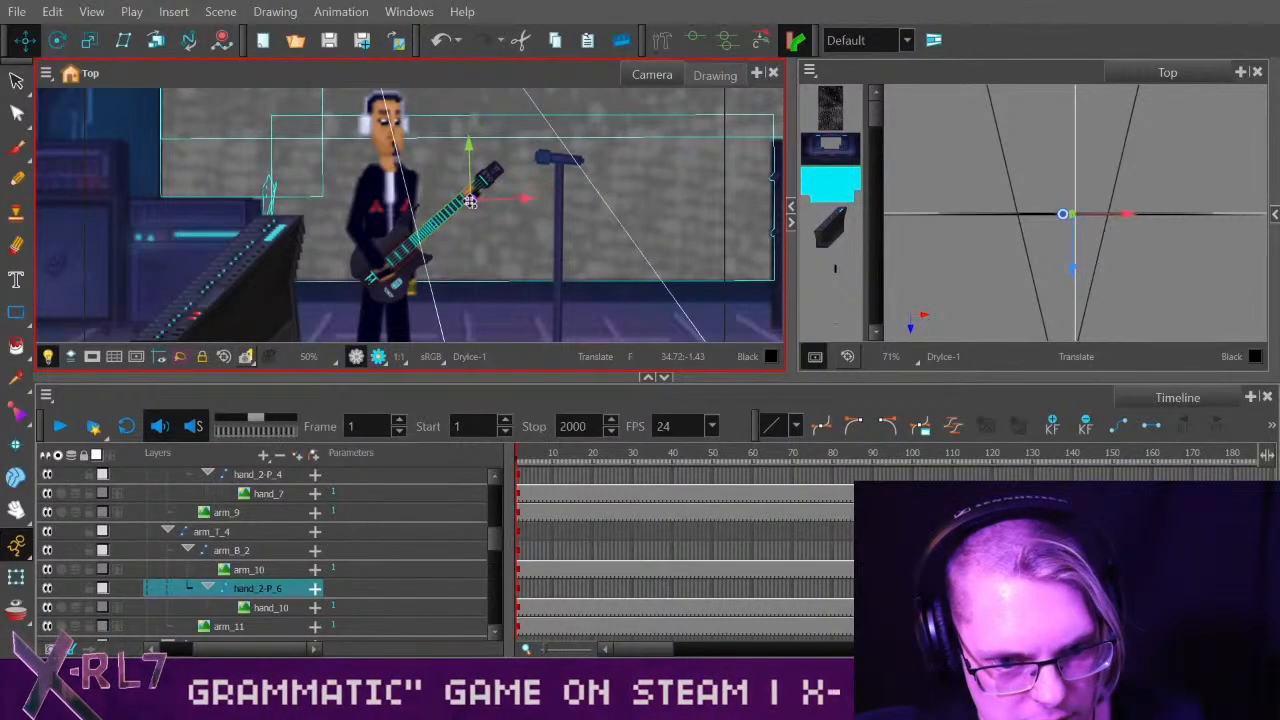
pyautogui.hotkey('alt', '4')
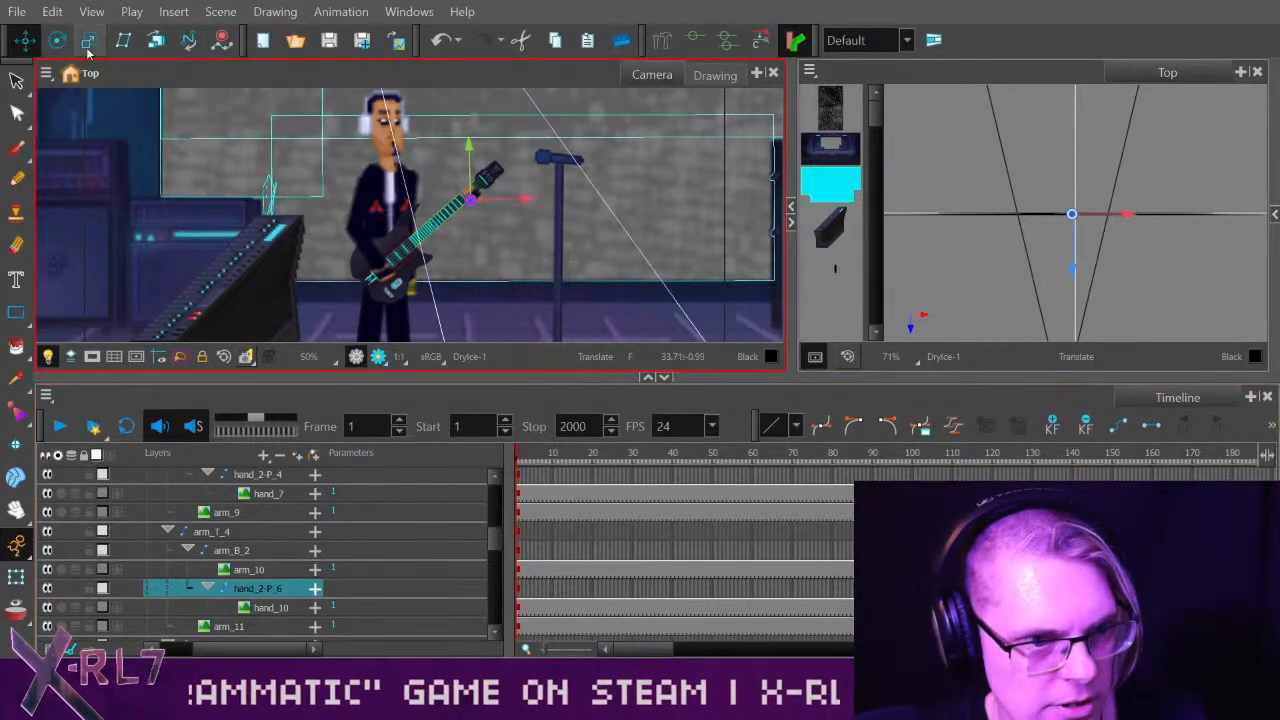
pyautogui.click(292, 570)
pyautogui.click(285, 590)
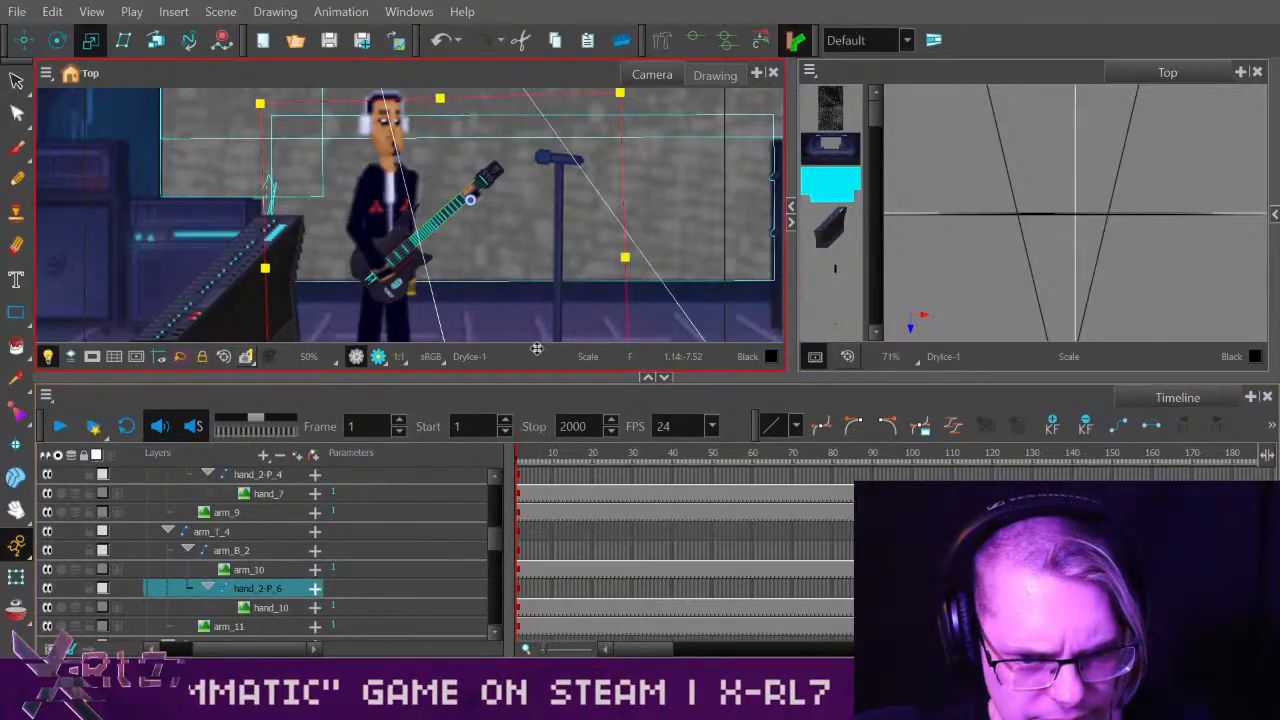
# Delete the hand_2-P_6 peg together with its hand_10 drawing from the arm_B_2 forearm.
pyautogui.click(288, 607)
pyautogui.click(286, 589)
pyautogui.click(25, 45)
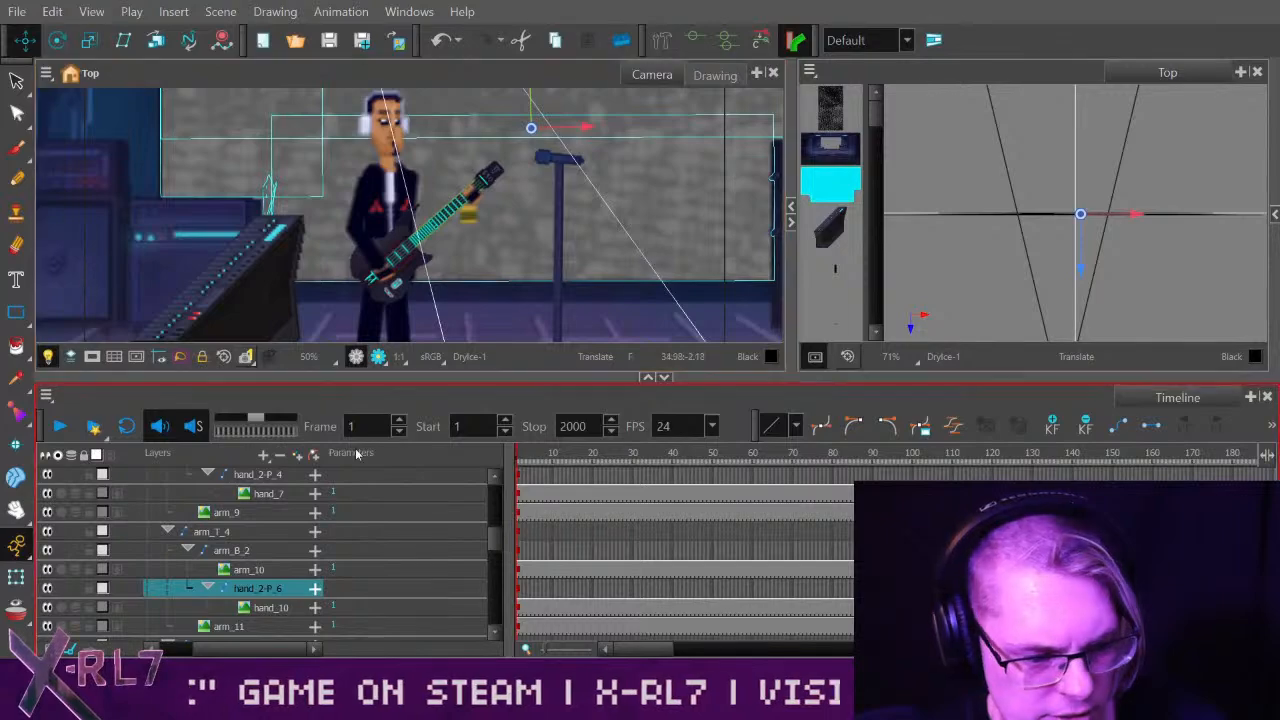
pyautogui.click(281, 456)
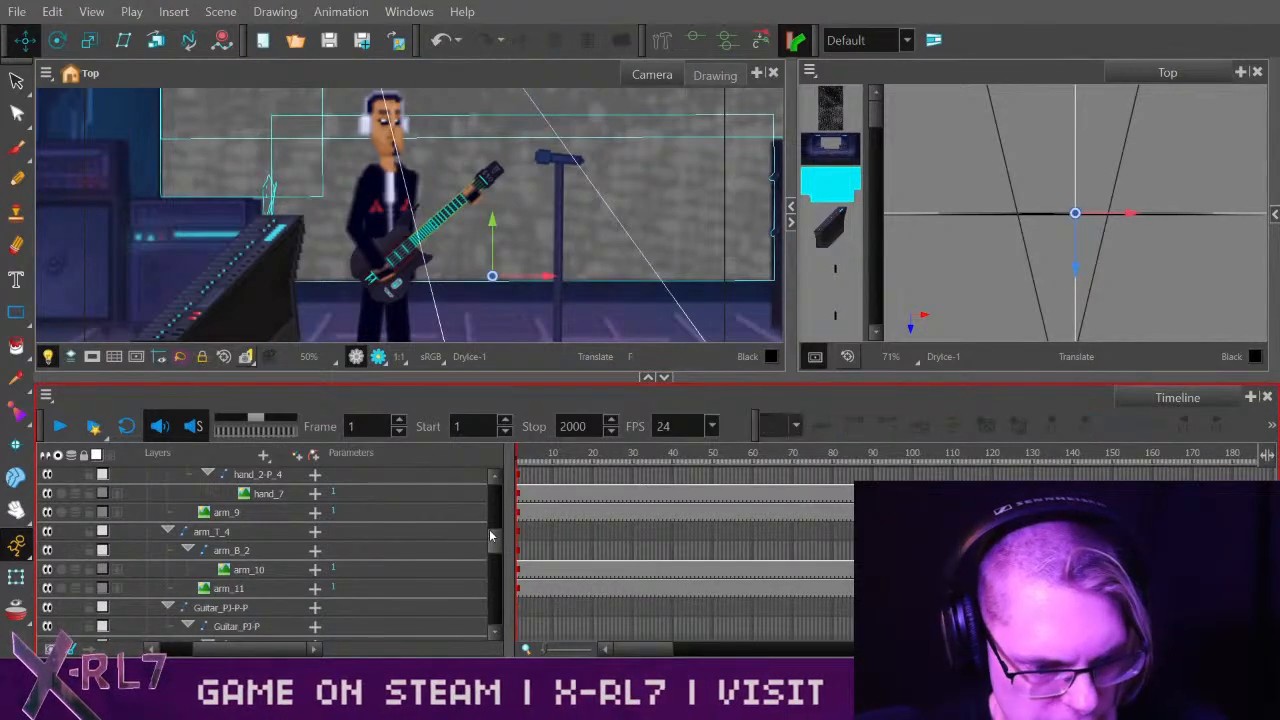
# Place the hand-P peg's pivot on the fretting hand and shift the hand slightly along the guitar neck toward the headstock.
pyautogui.moveTo(494, 537); pyautogui.dragTo(493, 558)
pyautogui.click(247, 511)
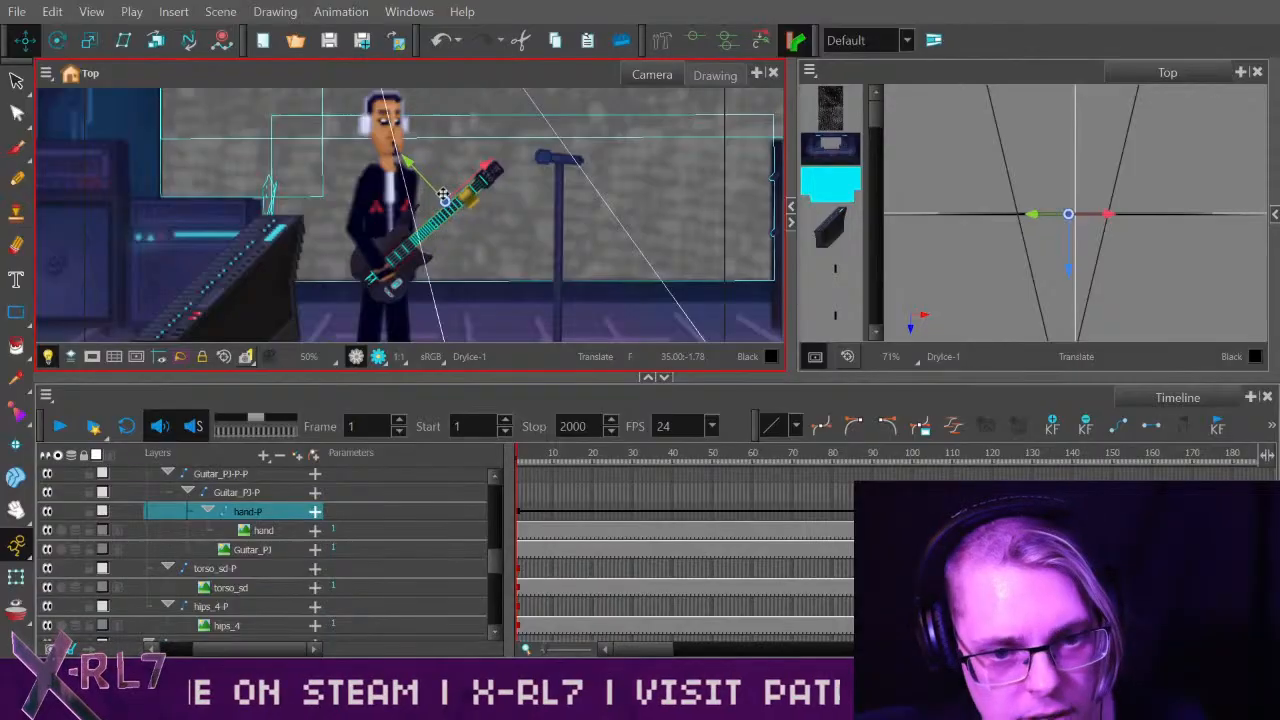
pyautogui.moveTo(443, 202); pyautogui.dragTo(471, 206)
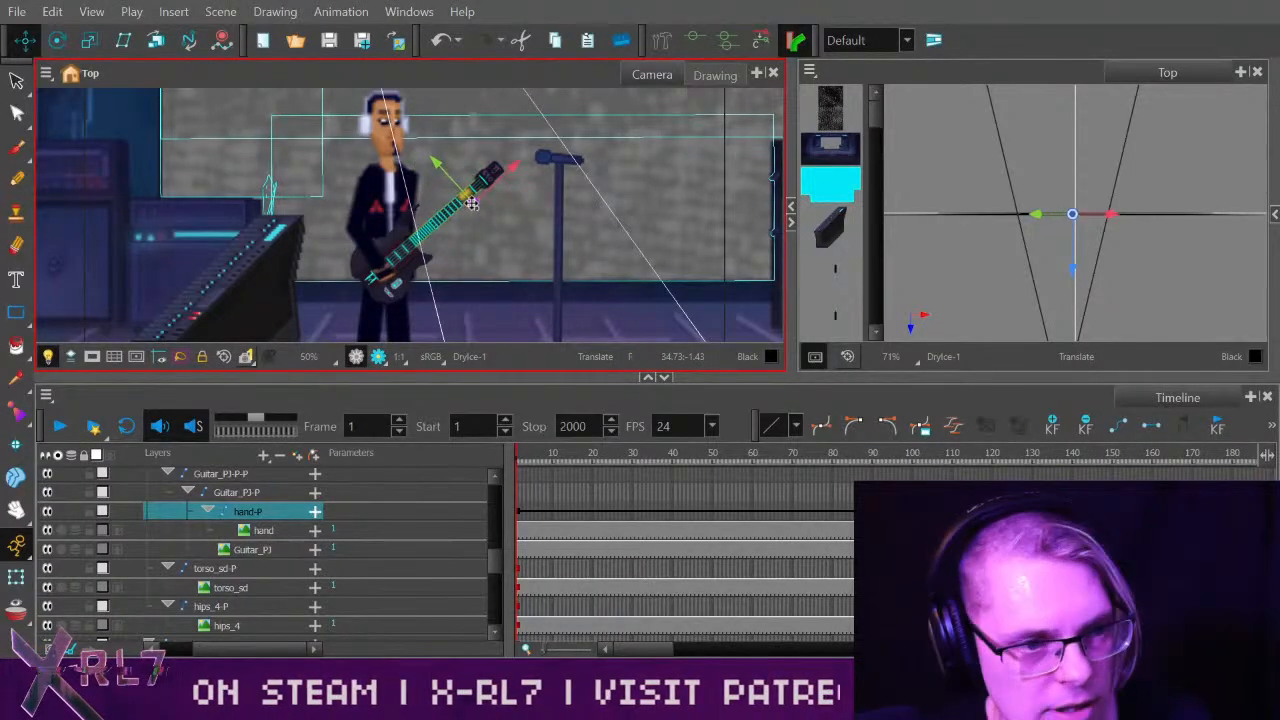
pyautogui.hotkey('alt', '4')
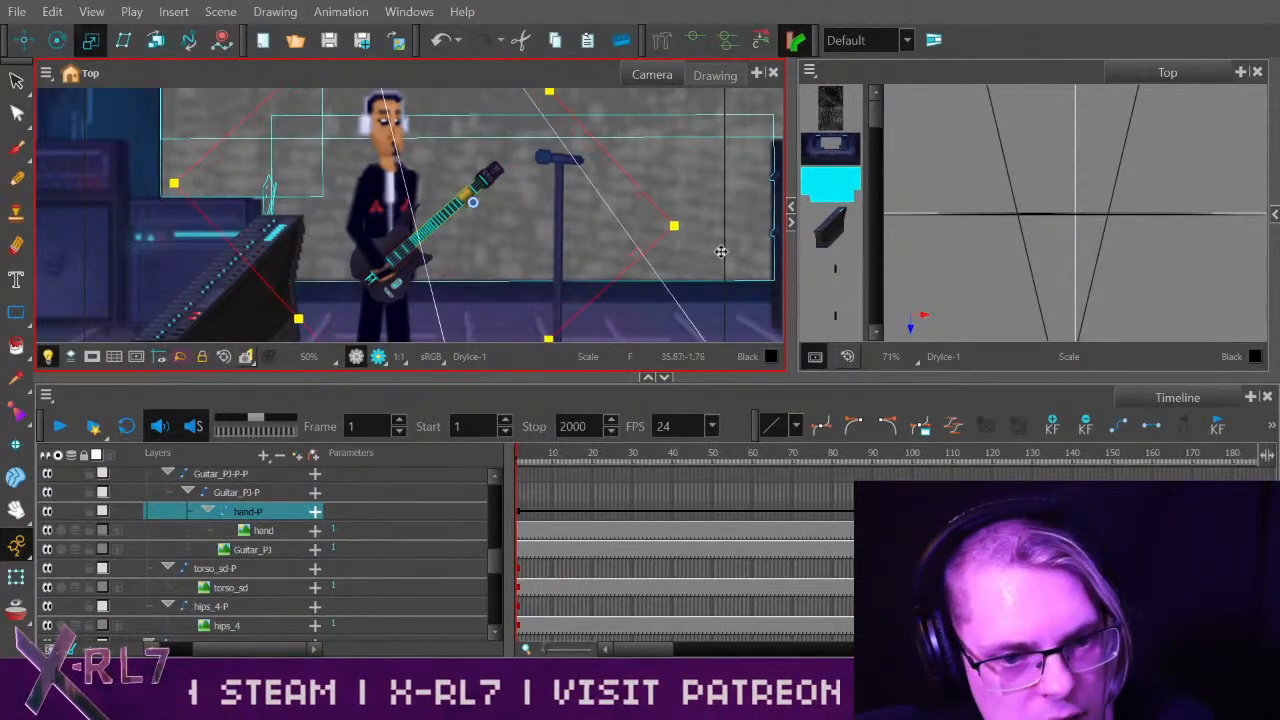
pyautogui.hotkey('alt', '1')
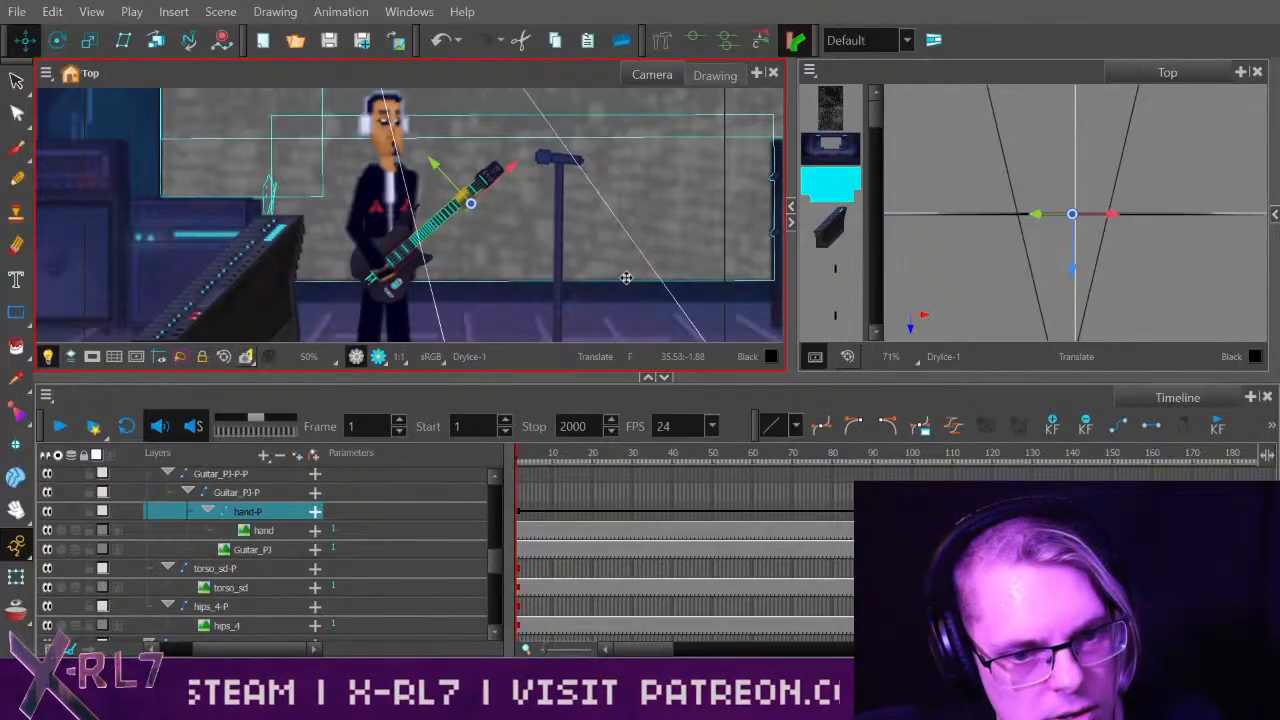
pyautogui.moveTo(625, 277); pyautogui.dragTo(629, 273)
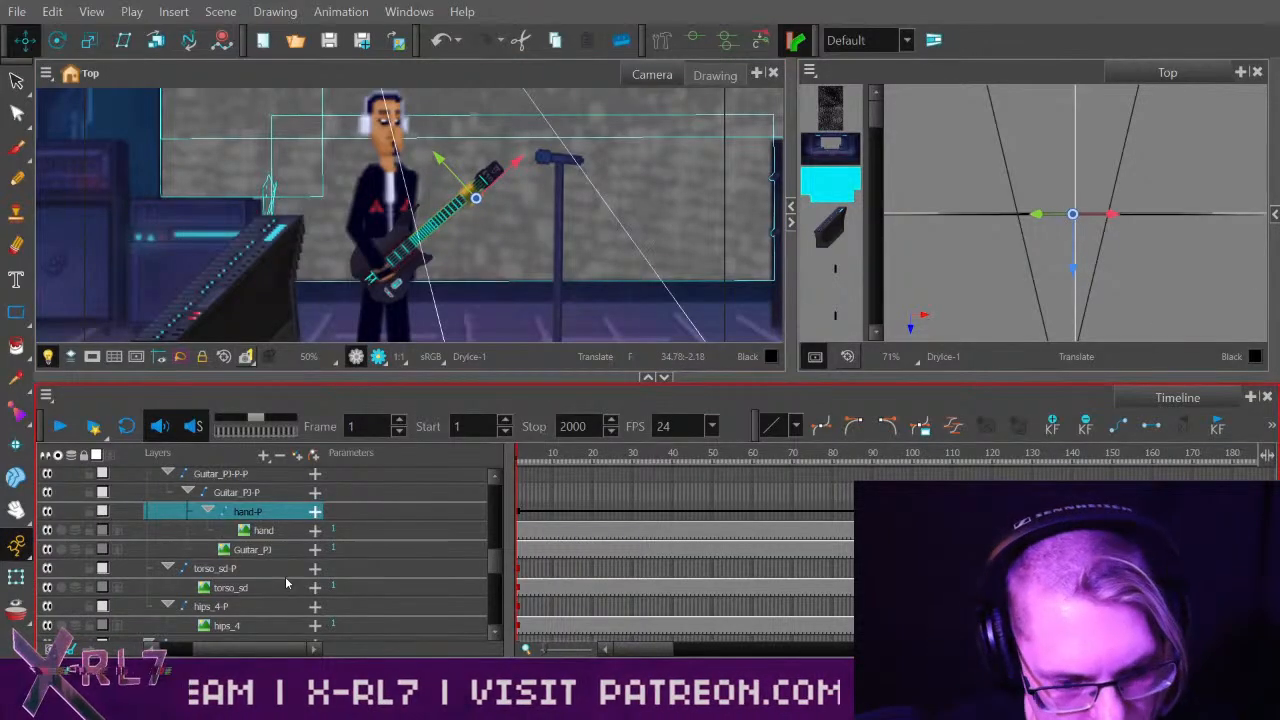
# Go to frame 85 and rotate the upper arm peg arm_T_4 outward from the torso.
pyautogui.moveTo(540, 455); pyautogui.dragTo(753, 450)
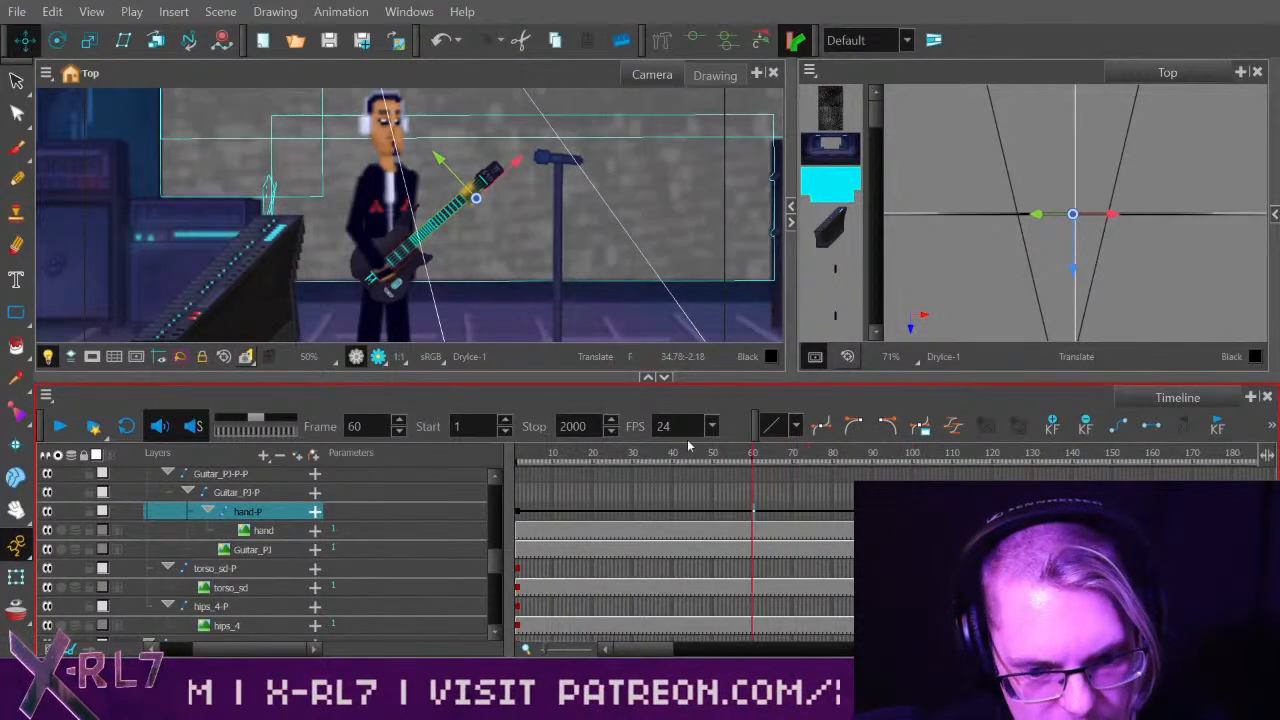
pyautogui.moveTo(497, 562); pyautogui.dragTo(497, 502)
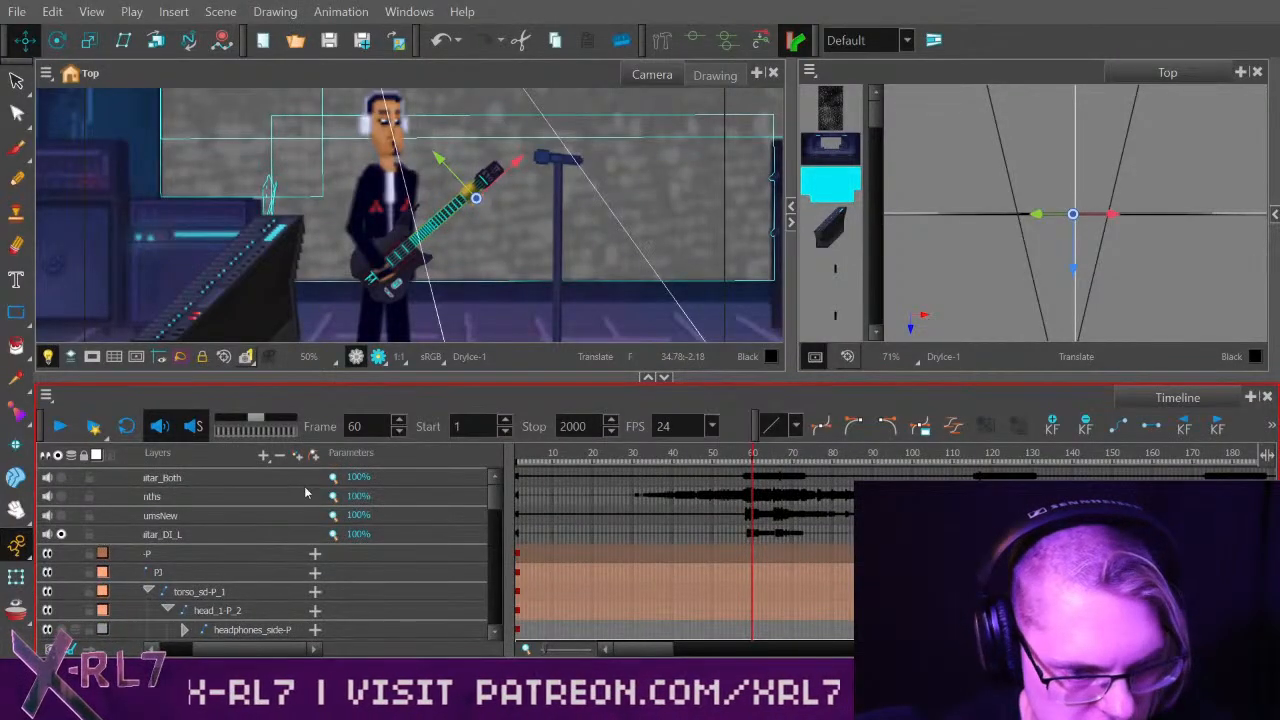
pyautogui.moveTo(692, 459); pyautogui.dragTo(852, 457)
pyautogui.moveTo(495, 502); pyautogui.dragTo(497, 538)
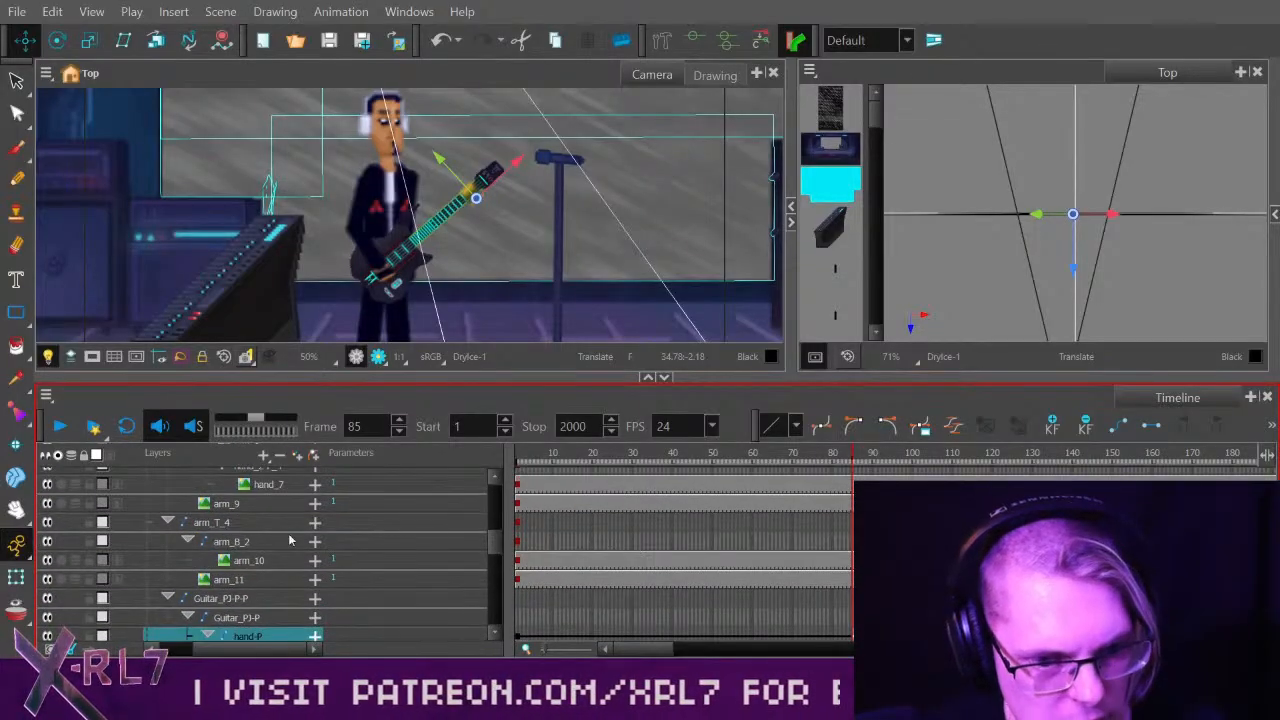
pyautogui.click(211, 522)
pyautogui.hotkey('alt', '3')
pyautogui.moveTo(671, 261); pyautogui.dragTo(632, 155)
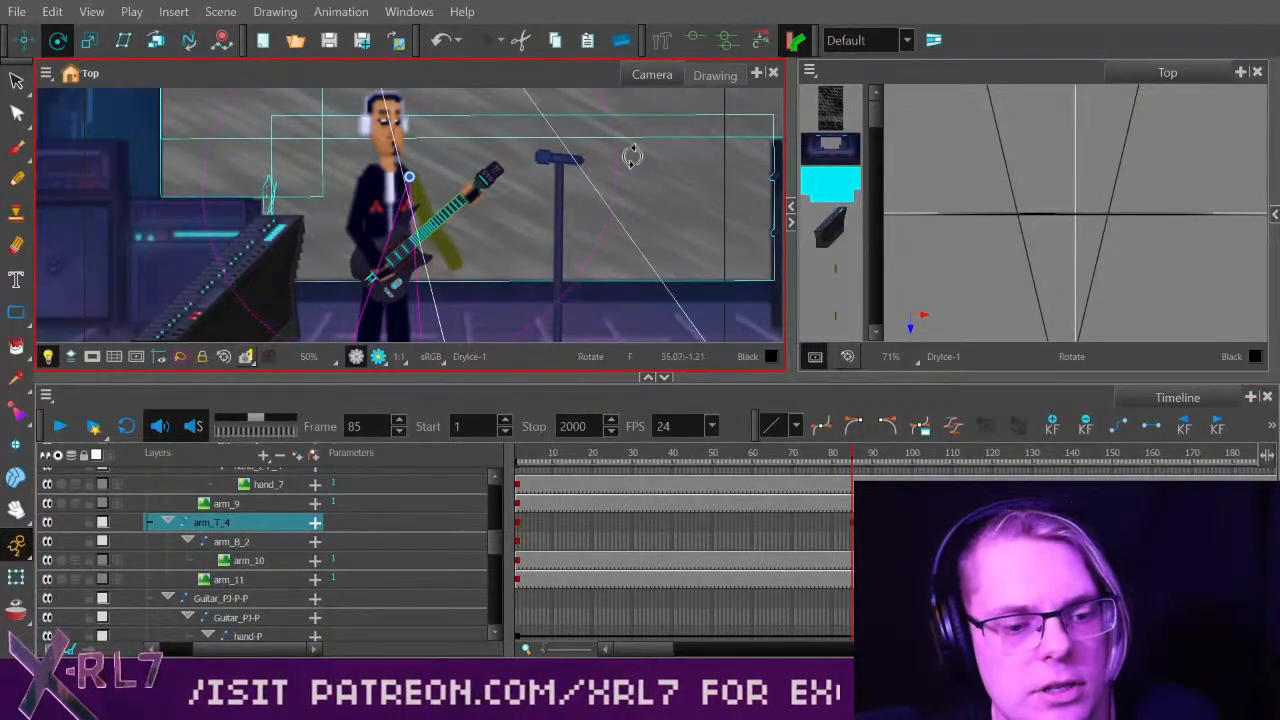
# Rotate the arm_B_2 forearm up toward the guitar neck and fine-tune the arm_T_4 rotation so the arm meets the hand.
pyautogui.click(267, 544)
pyautogui.moveTo(628, 270); pyautogui.dragTo(494, 112)
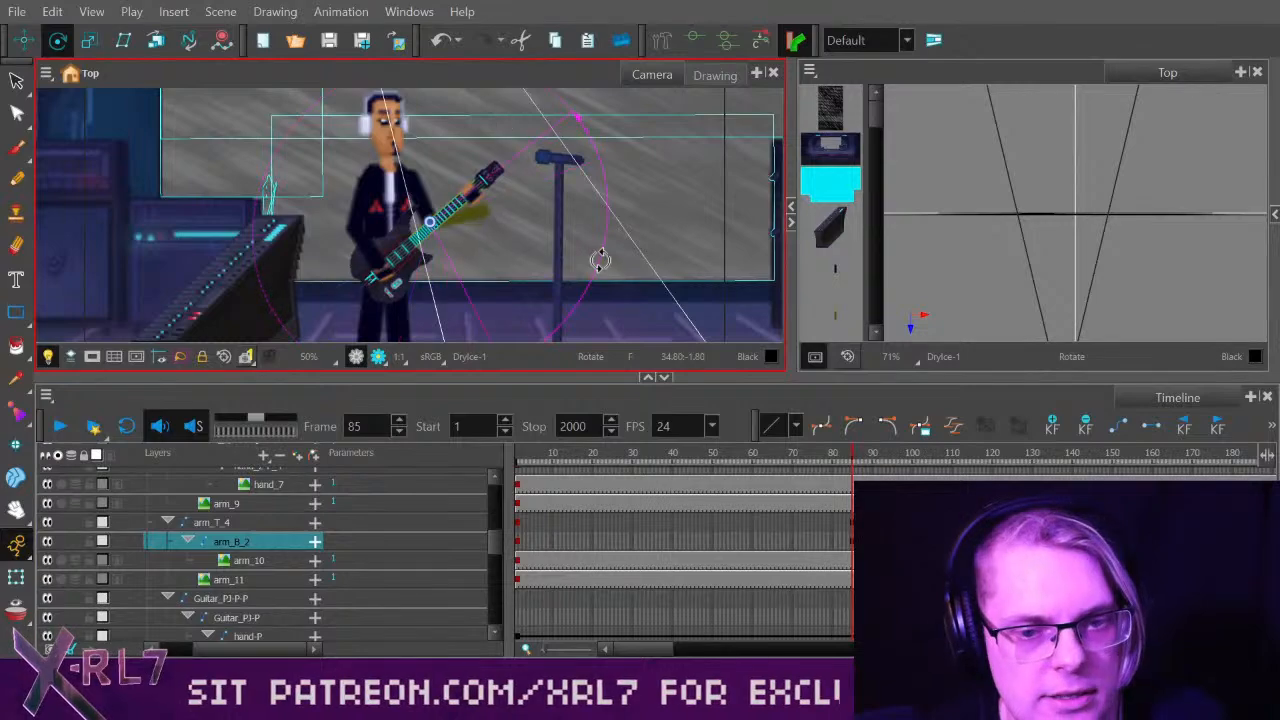
pyautogui.click(250, 524)
pyautogui.moveTo(627, 312); pyautogui.dragTo(615, 272)
pyautogui.click(266, 543)
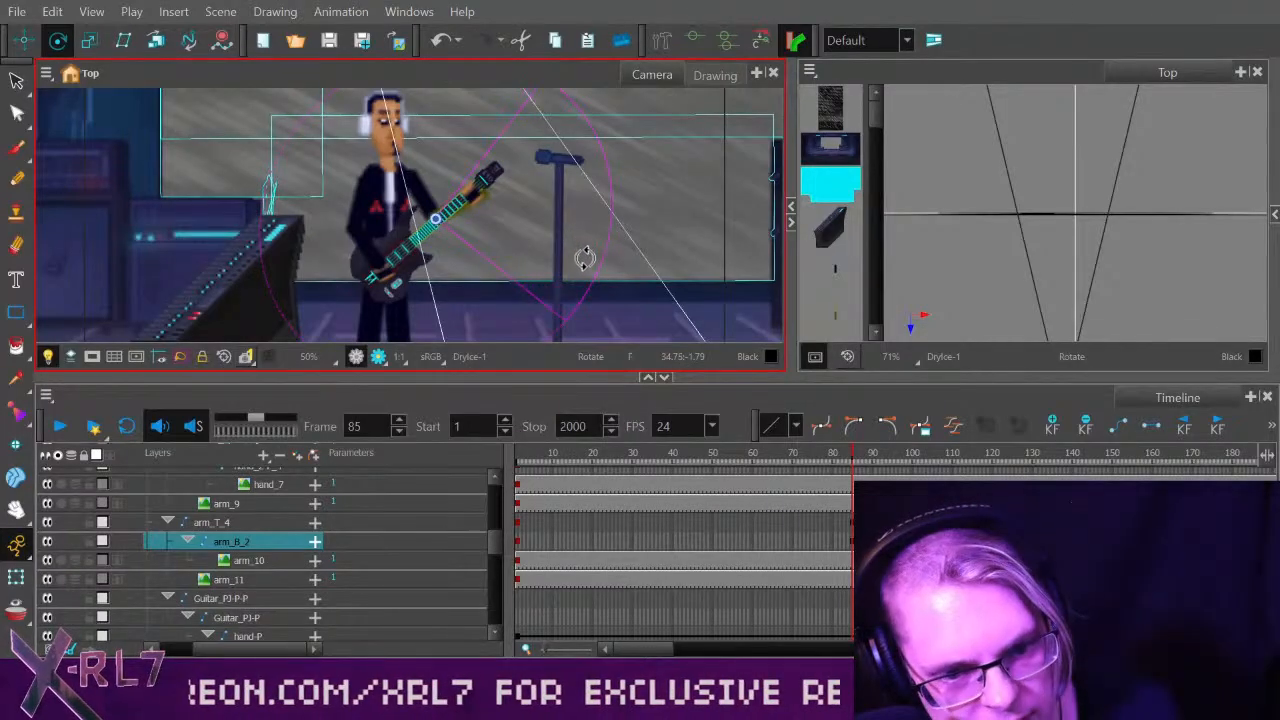
# Try to scale the arm_B_2 forearm peg, and undo the change.
pyautogui.hotkey('alt', '5')
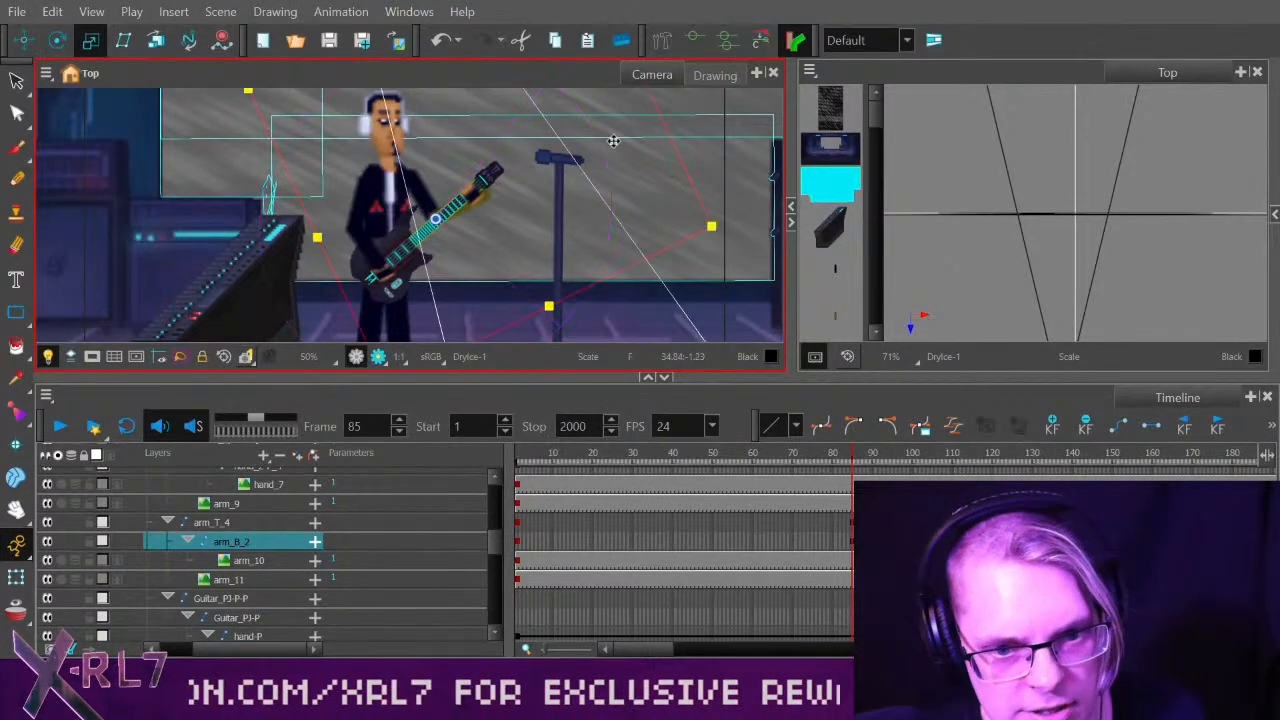
pyautogui.moveTo(317, 239); pyautogui.dragTo(330, 232)
pyautogui.hotkey('ctrl', 'z')
pyautogui.click(315, 541)
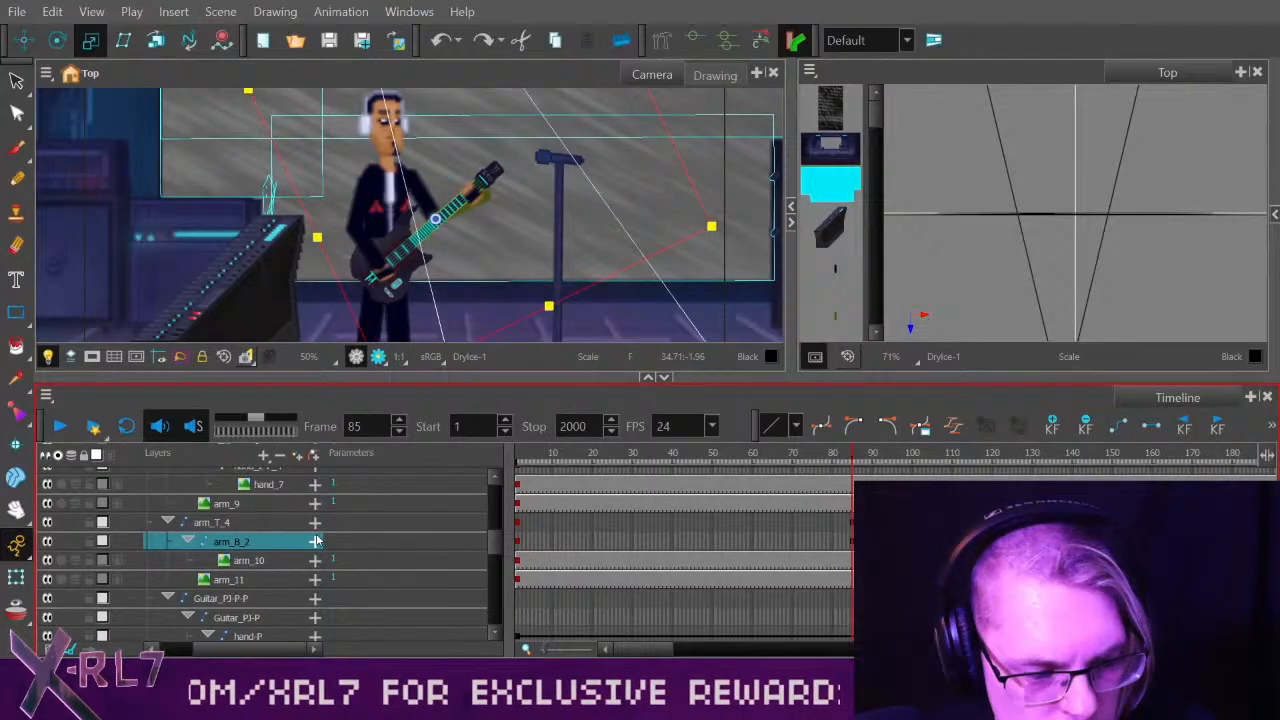
# Rotate the Guitar_PJ-P-P peg slightly clockwise at frame 85 and shift the guitar slightly down.
pyautogui.click(285, 599)
pyautogui.click(290, 618)
pyautogui.click(290, 603)
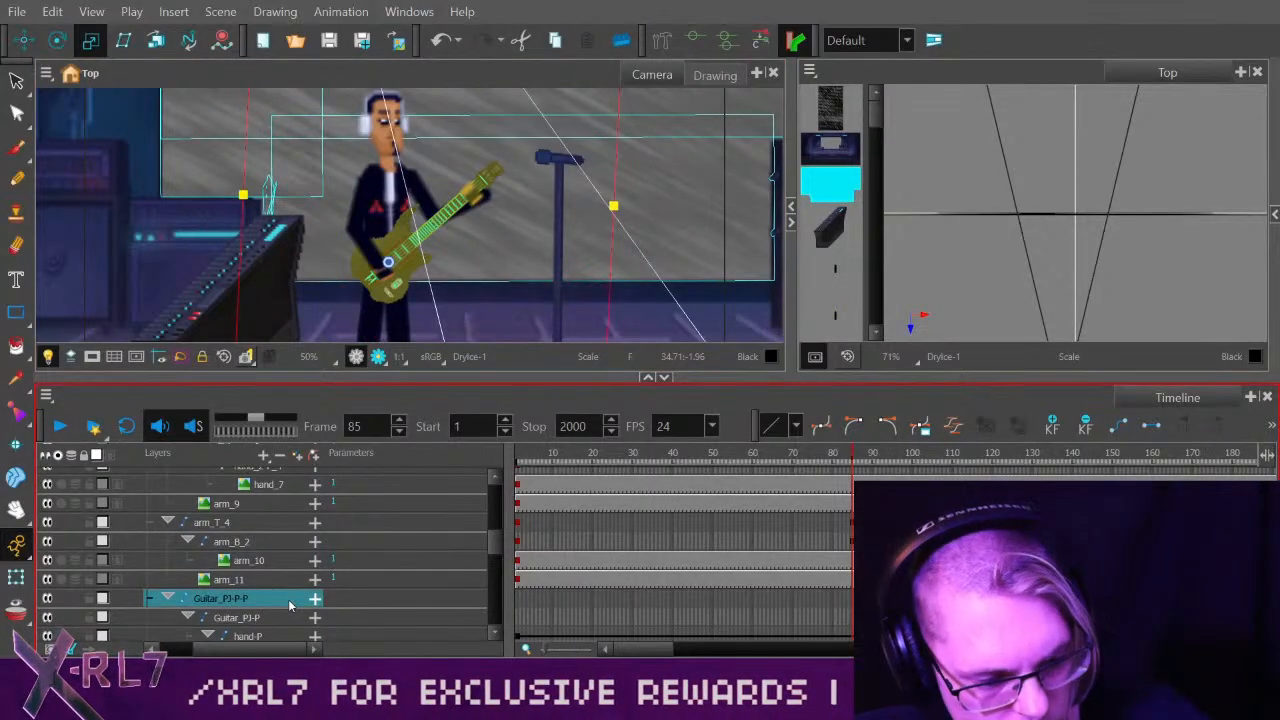
pyautogui.click(57, 40)
pyautogui.moveTo(665, 200); pyautogui.dragTo(655, 235)
pyautogui.click(25, 40)
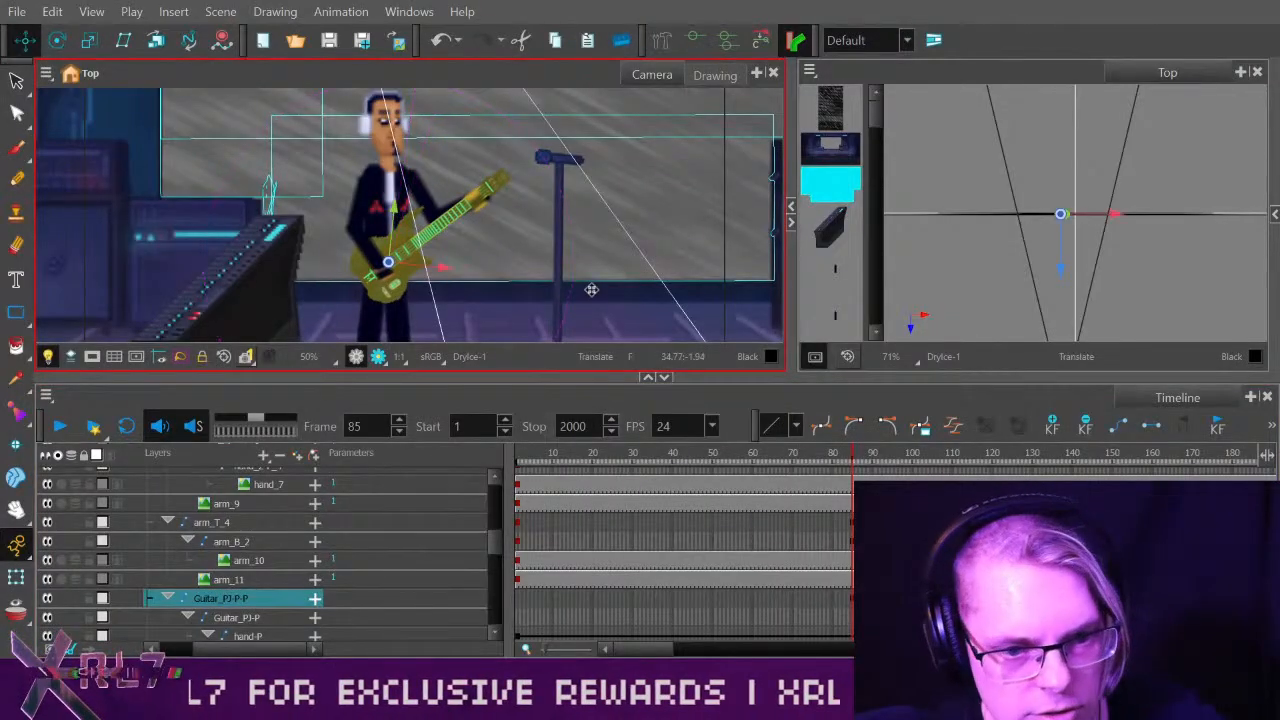
pyautogui.click(88, 40)
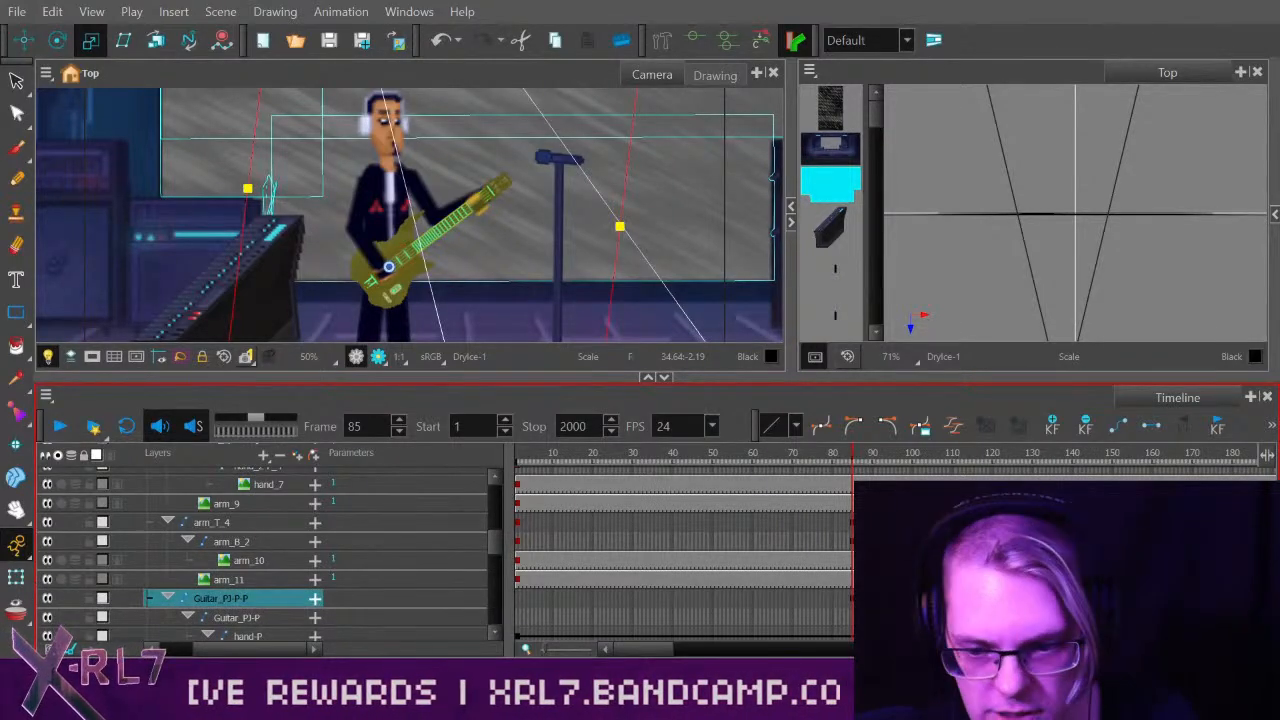
# Add a new drawing layer named ct under the Guitar_PJ-P peg, above hand-P.
pyautogui.click(292, 541)
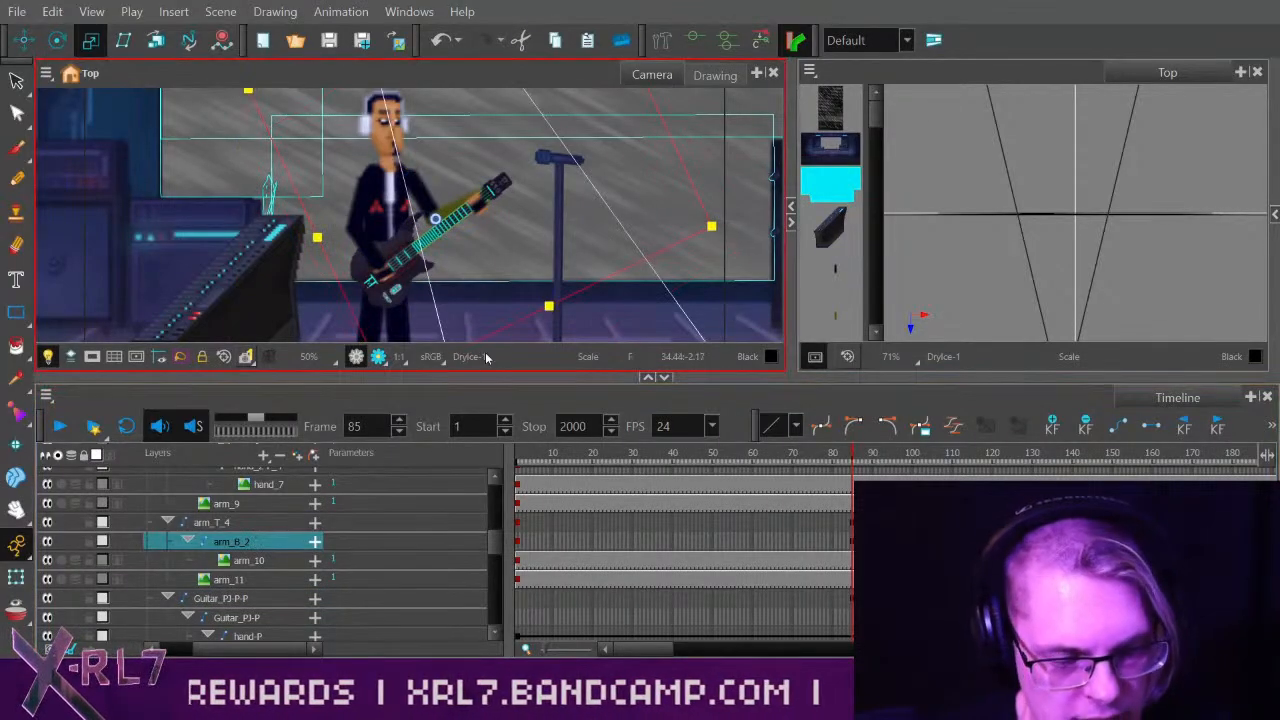
pyautogui.click(288, 616)
pyautogui.scroll(-2, 290, 560)
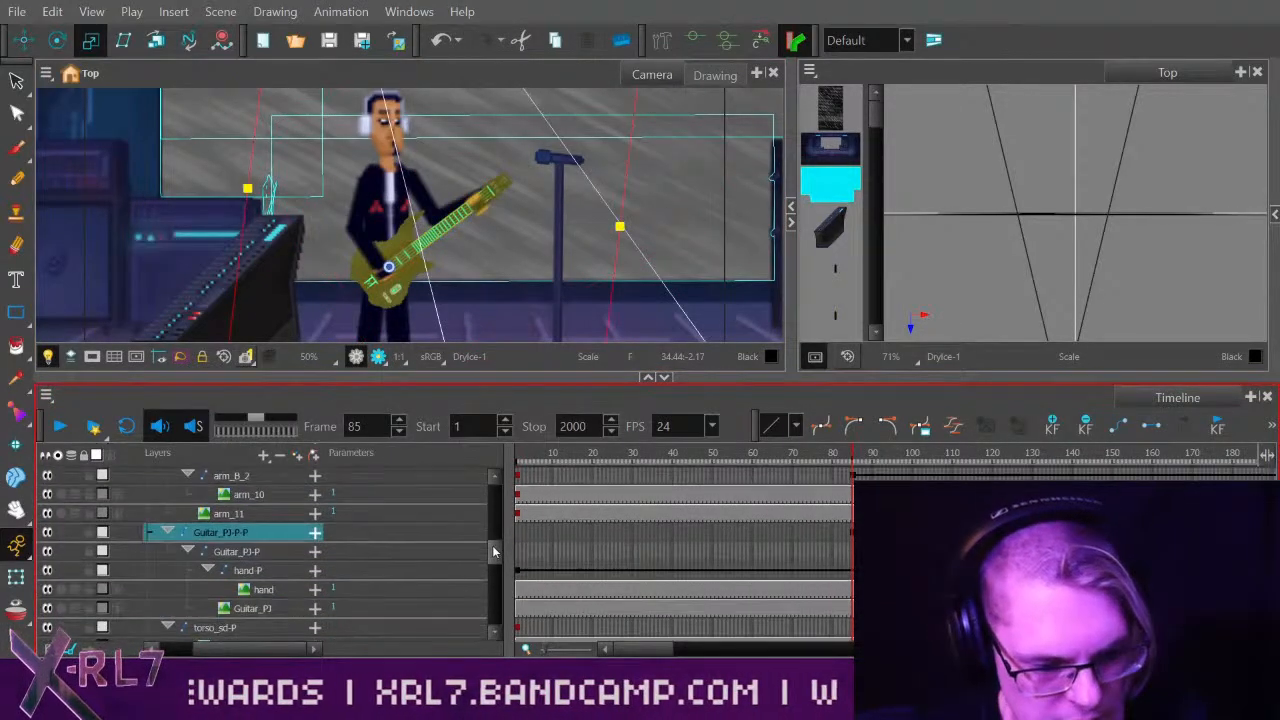
pyautogui.click(290, 565)
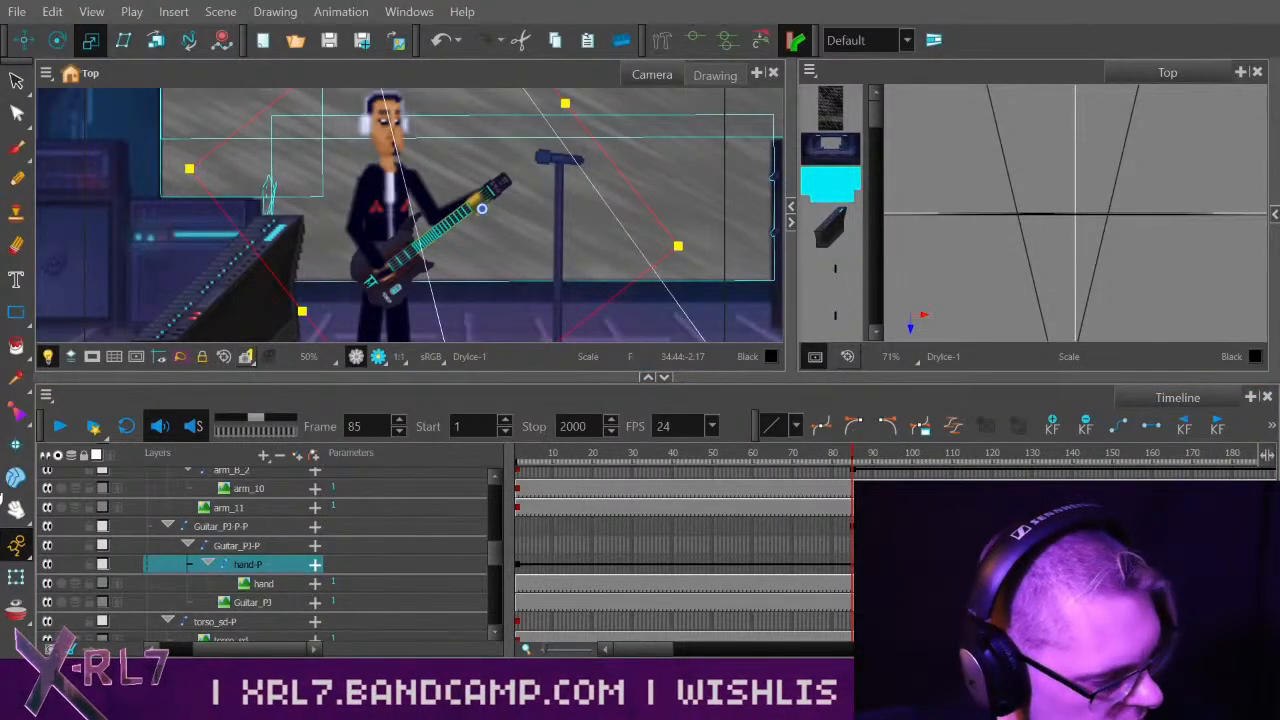
pyautogui.press('Return')
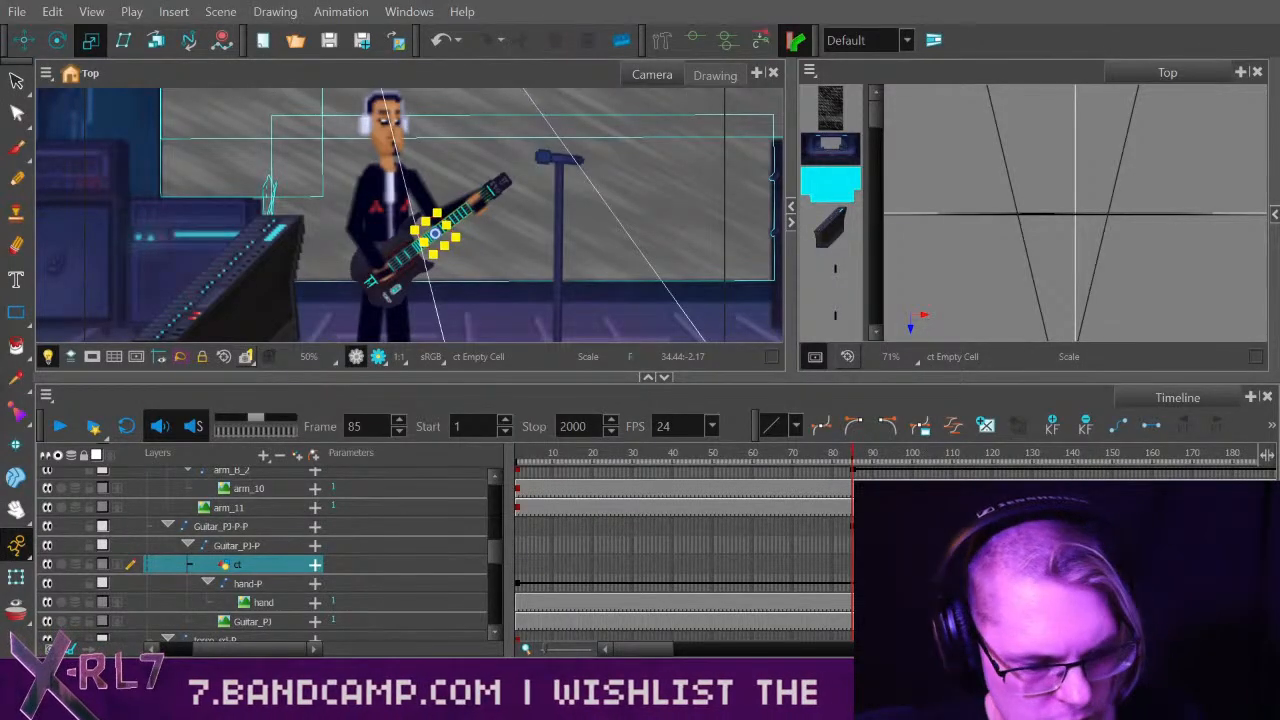
# Set the ct layer's timeline colour to orange #ff5500.
pyautogui.click(272, 566)
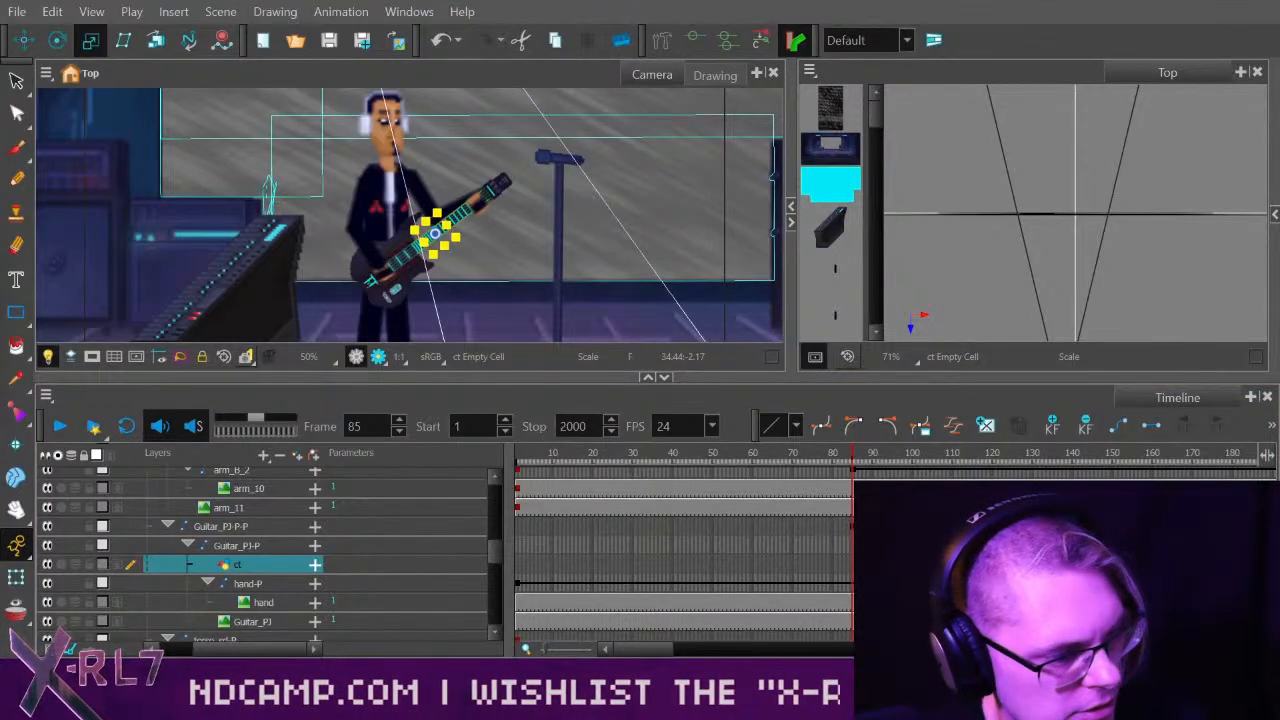
pyautogui.moveTo(0, 106); pyautogui.dragTo(352, 325)
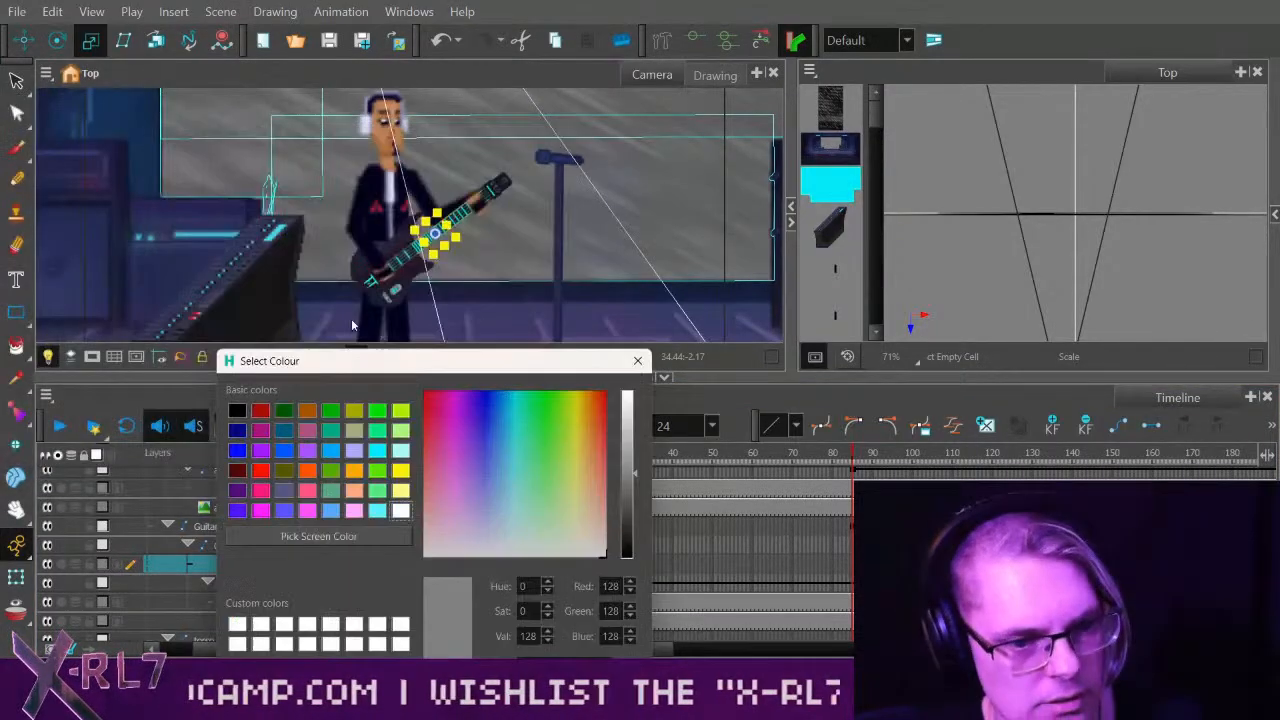
pyautogui.moveTo(375, 374); pyautogui.dragTo(405, 168)
pyautogui.click(334, 287)
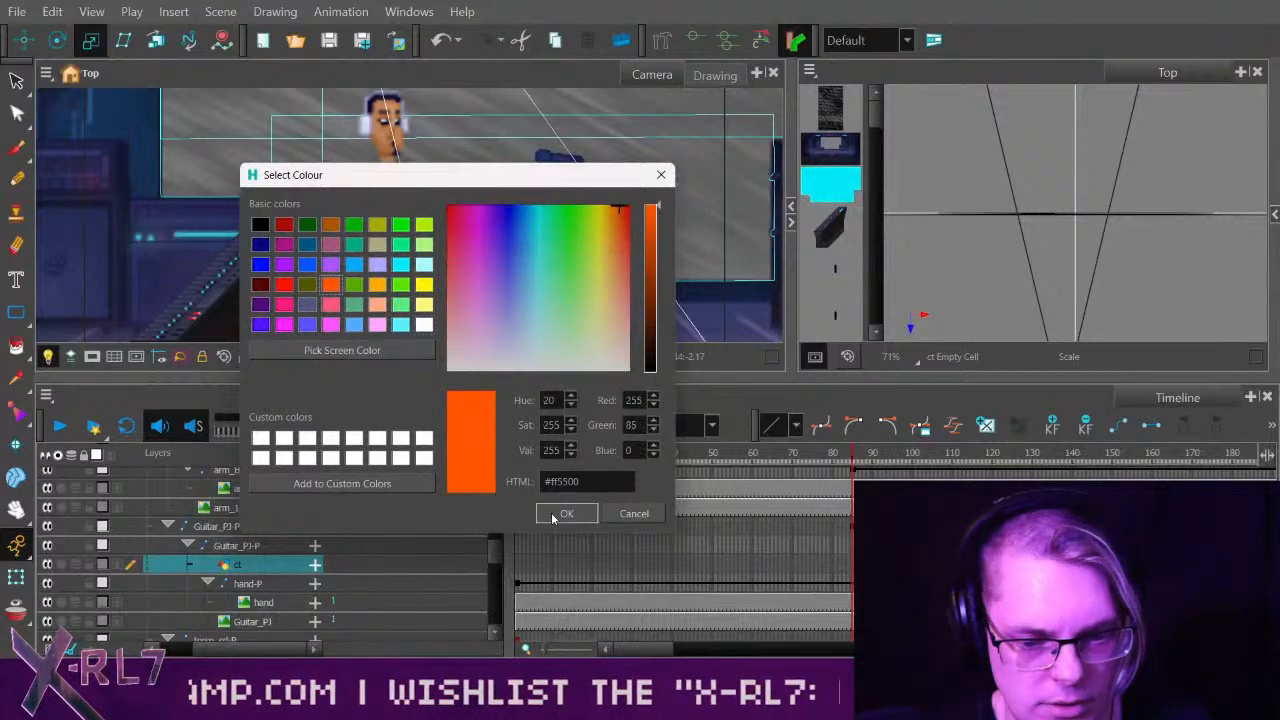
pyautogui.click(556, 512)
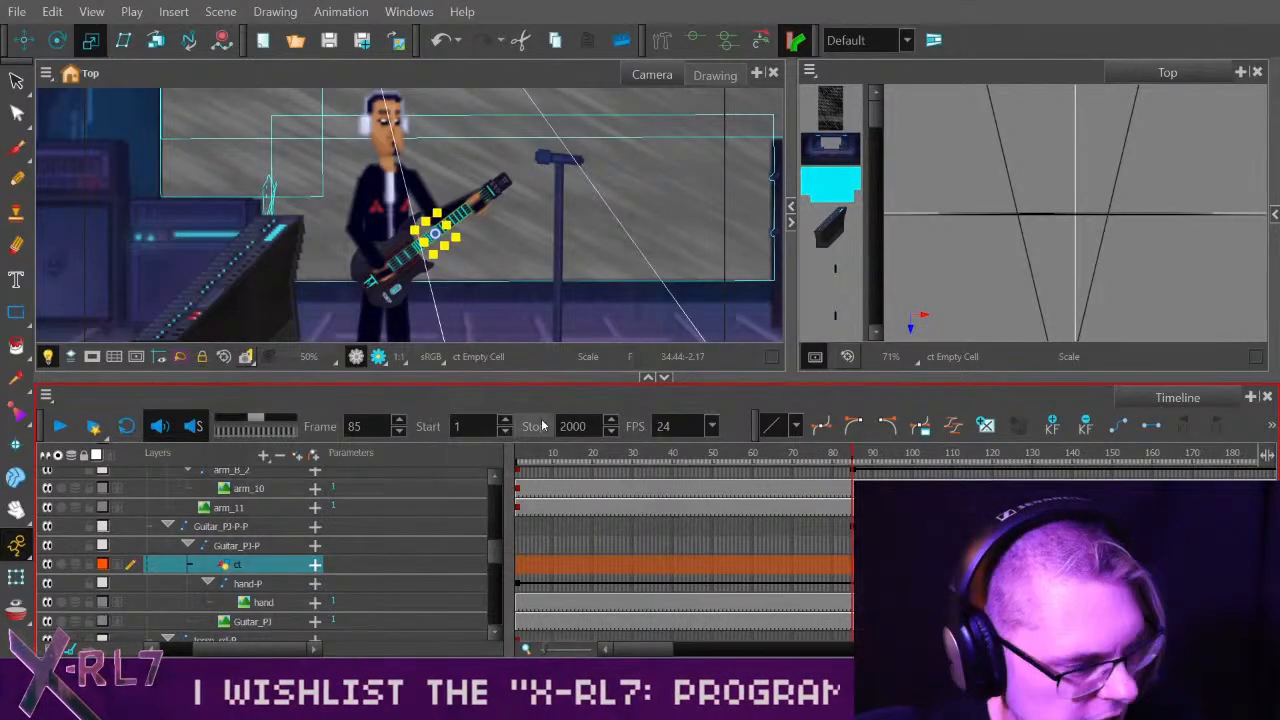
# Draw a large rectangle filled with black on the ct layer at frame 1, beside the guitar.
pyautogui.moveTo(600, 453); pyautogui.dragTo(515, 458)
pyautogui.click(17, 313)
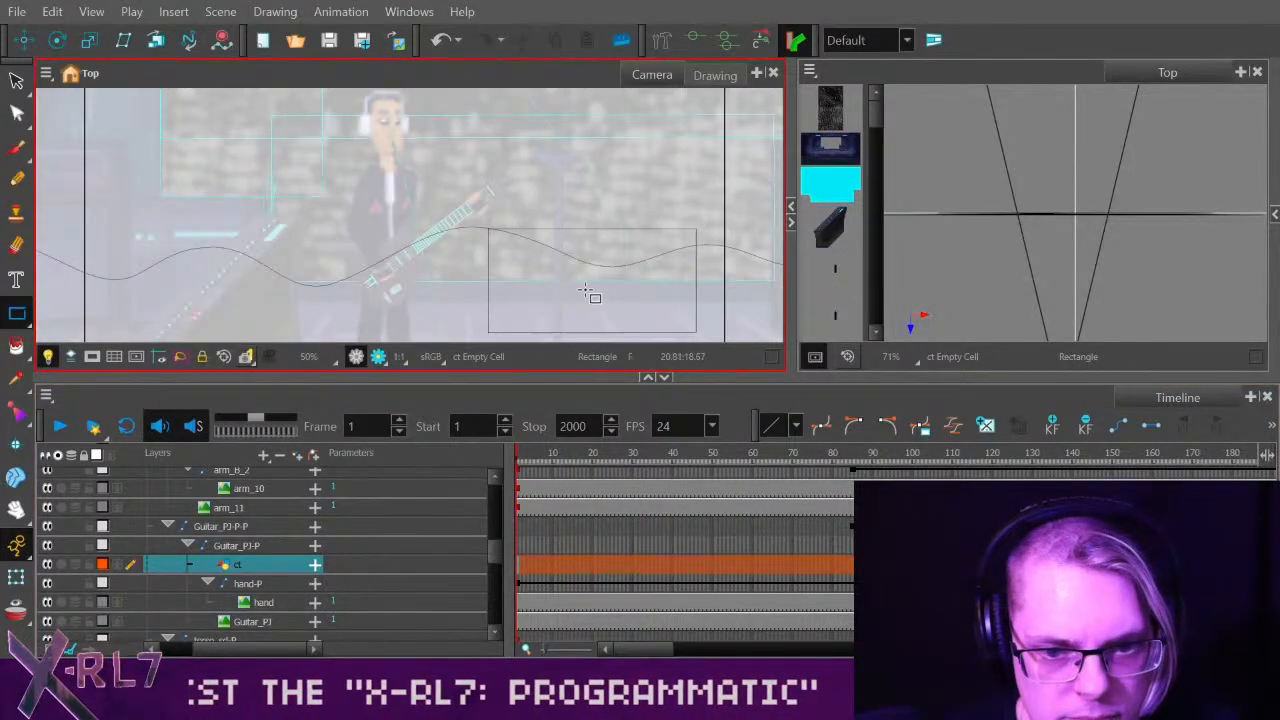
pyautogui.moveTo(585, 291); pyautogui.dragTo(570, 283)
pyautogui.click(17, 346)
pyautogui.click(628, 265)
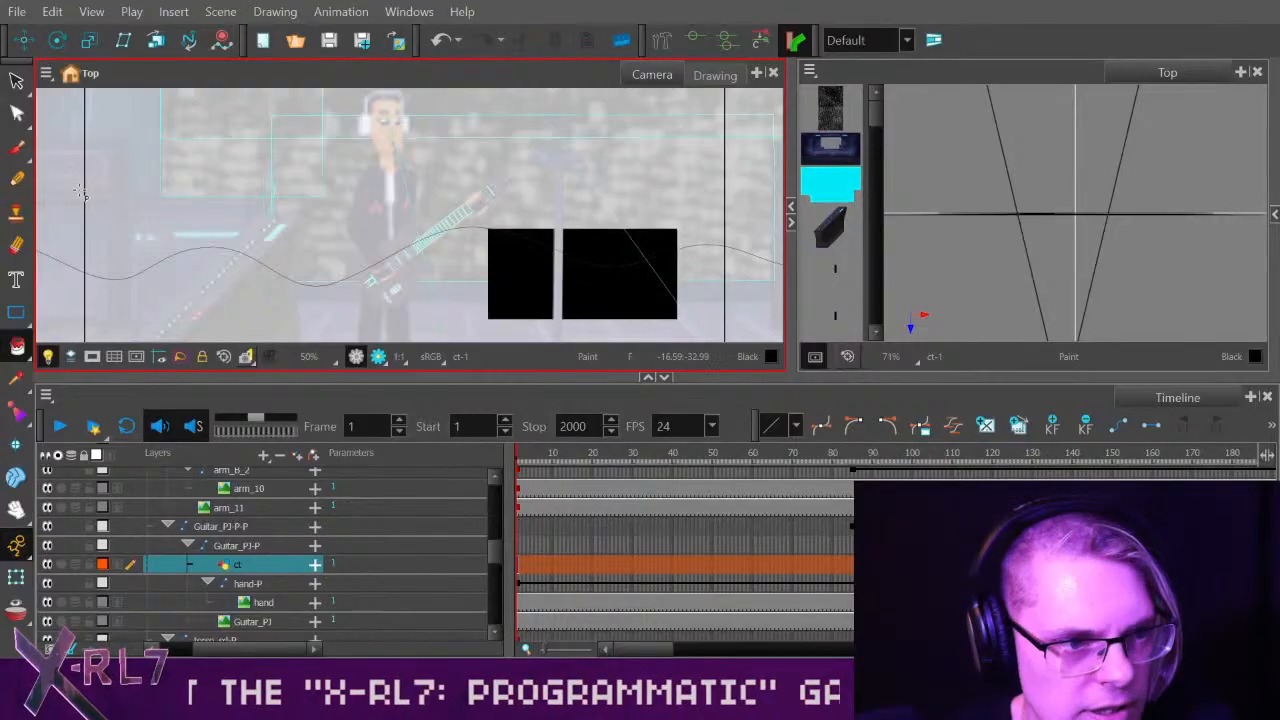
# Move and rotate the ct rectangle so its upper edge runs along the guitar neck and it covers the area below.
pyautogui.click(24, 40)
pyautogui.moveTo(690, 290); pyautogui.dragTo(617, 302)
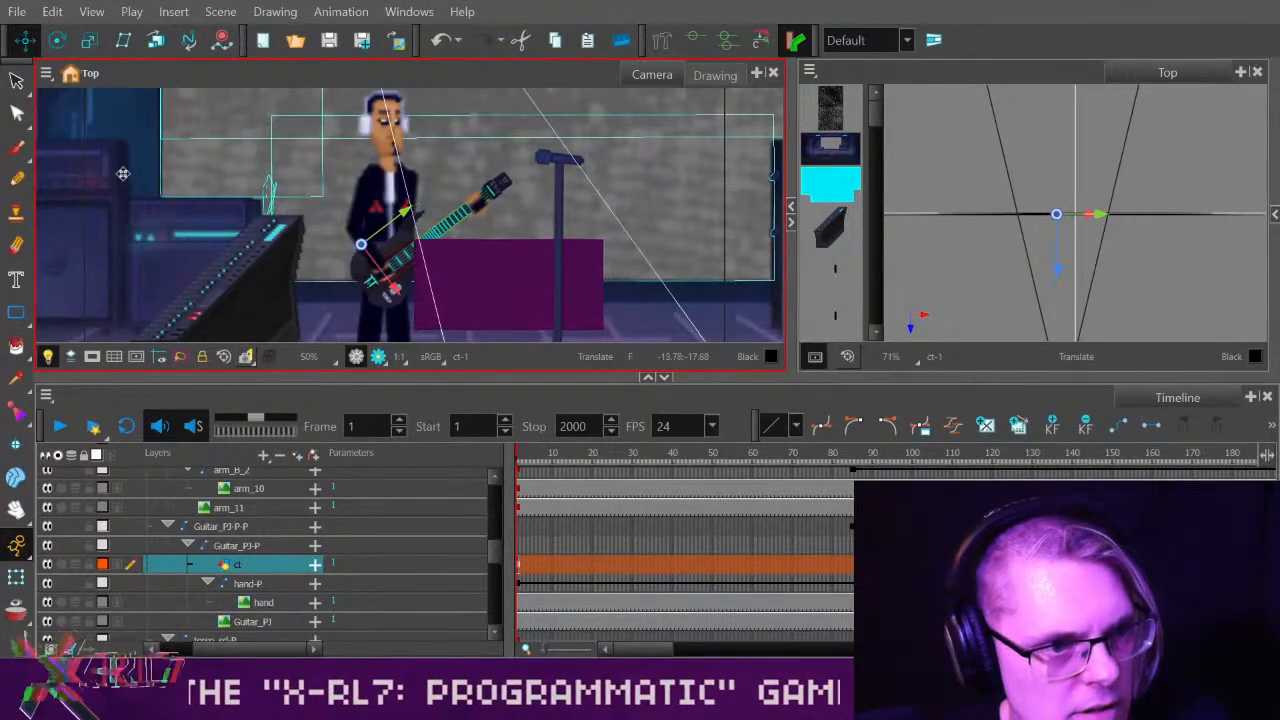
pyautogui.click(57, 41)
pyautogui.moveTo(708, 252); pyautogui.dragTo(580, 72)
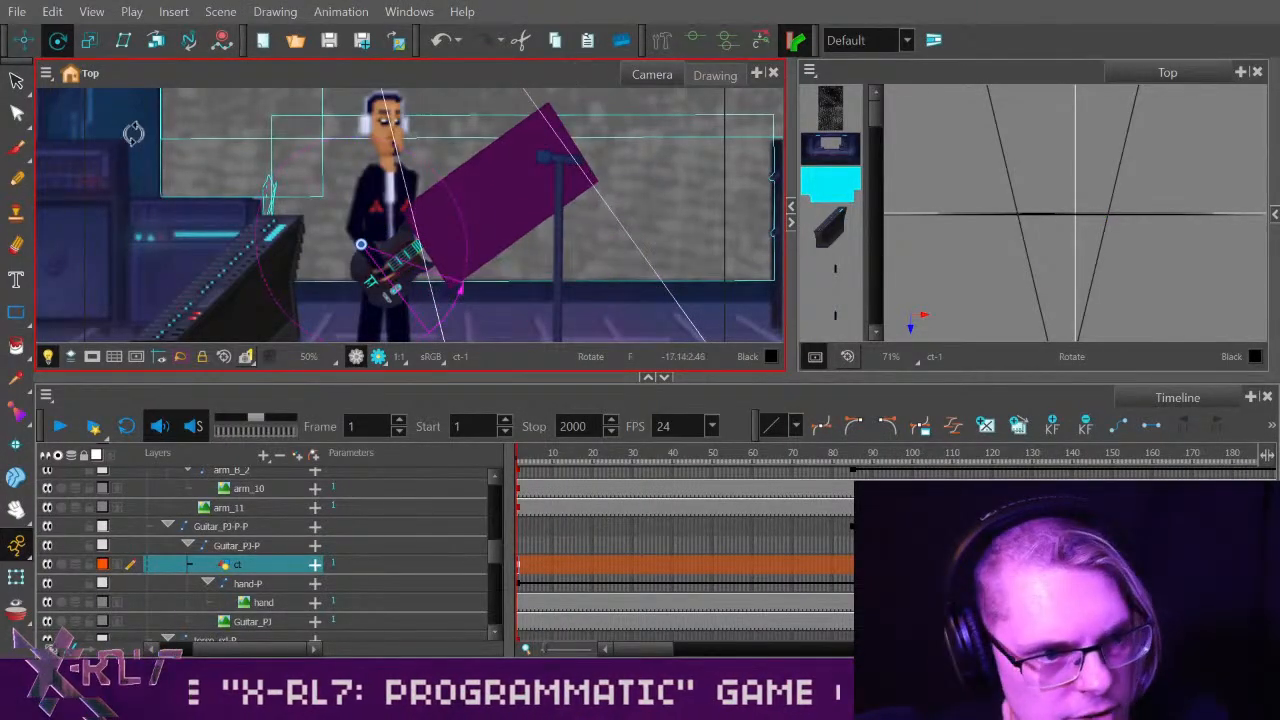
pyautogui.click(24, 41)
pyautogui.moveTo(682, 255); pyautogui.dragTo(662, 321)
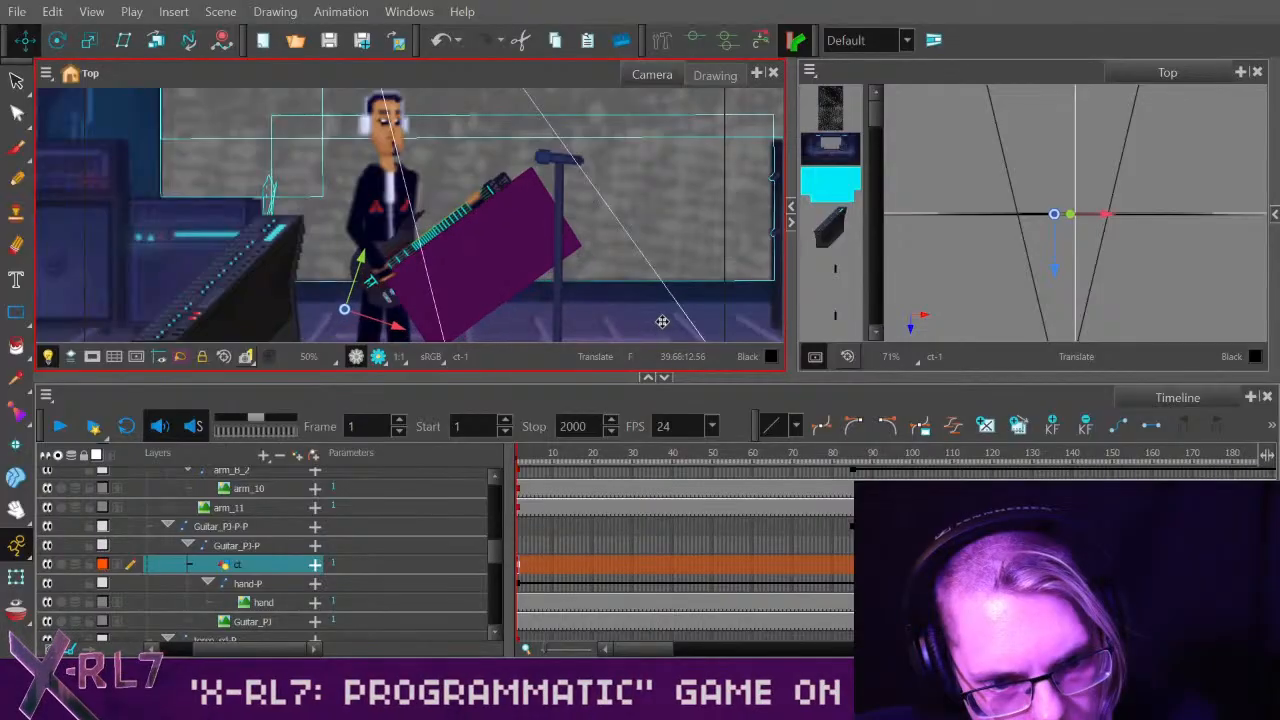
# Move the arm_B_2 peg's keyframe from frame 85 to frame 1.
pyautogui.click(279, 560)
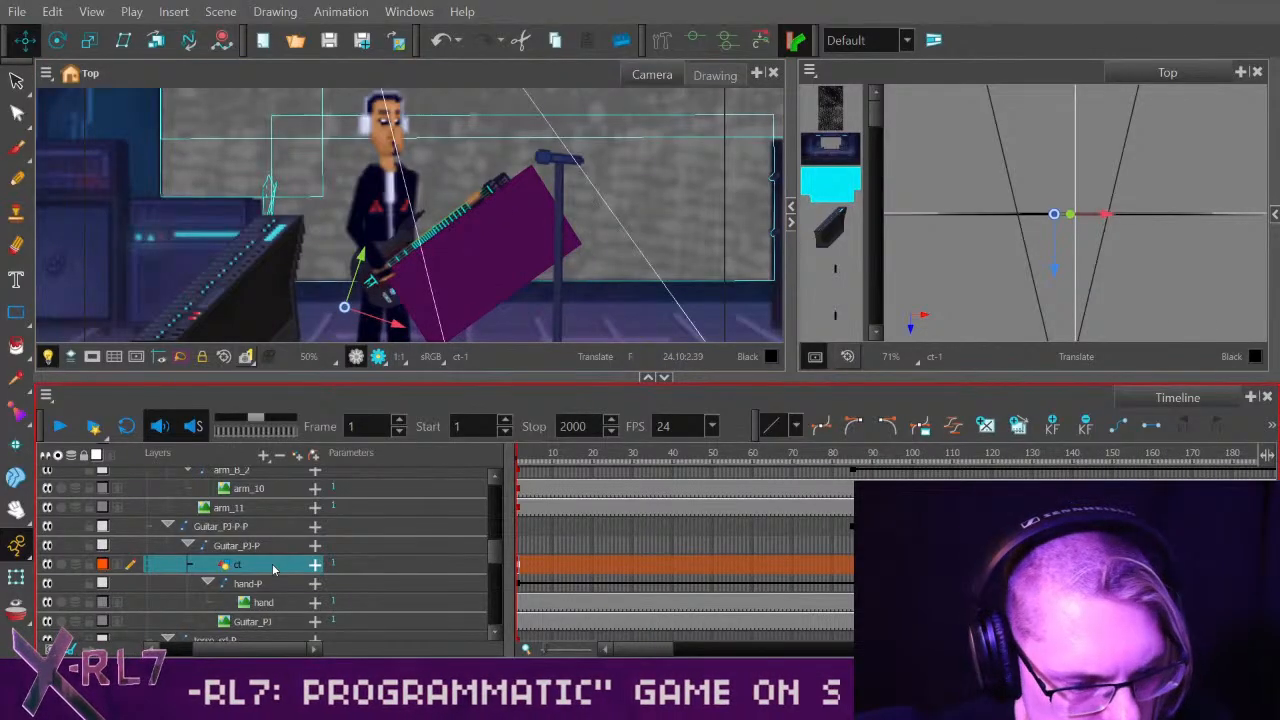
pyautogui.moveTo(558, 458); pyautogui.dragTo(891, 437)
pyautogui.click(855, 474)
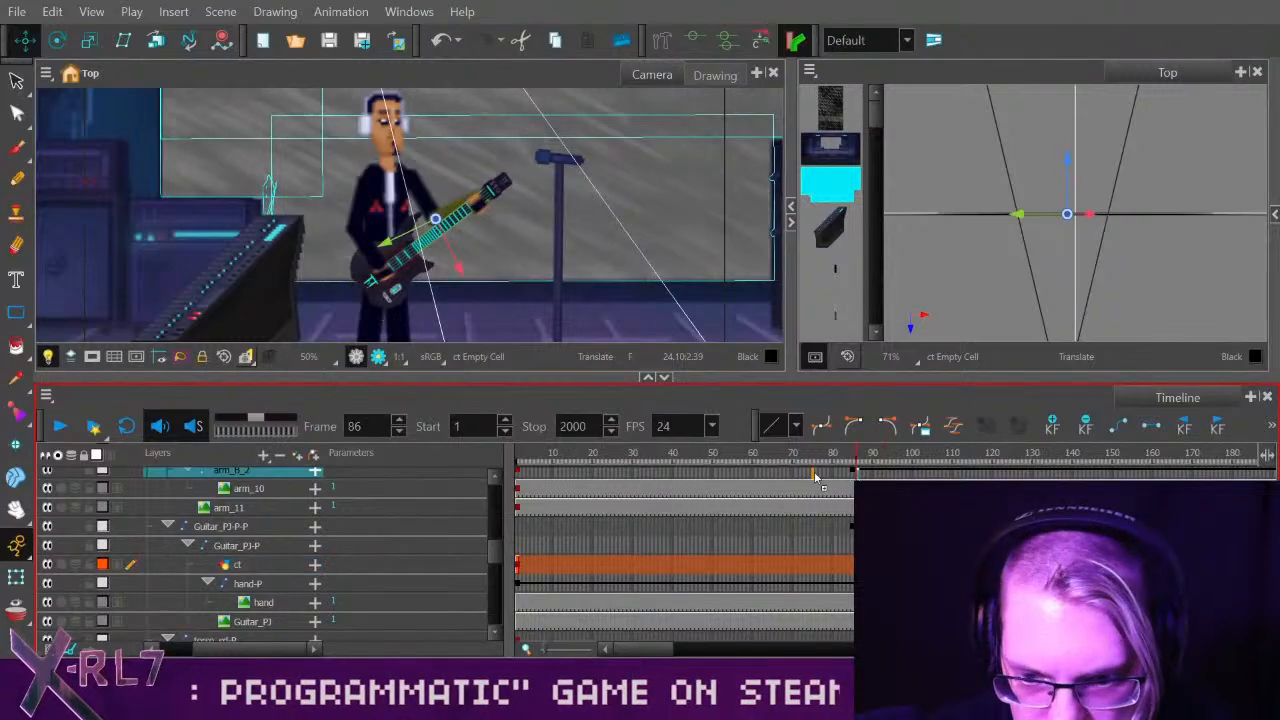
pyautogui.click(813, 471)
pyautogui.press('F6')
pyautogui.click(855, 472)
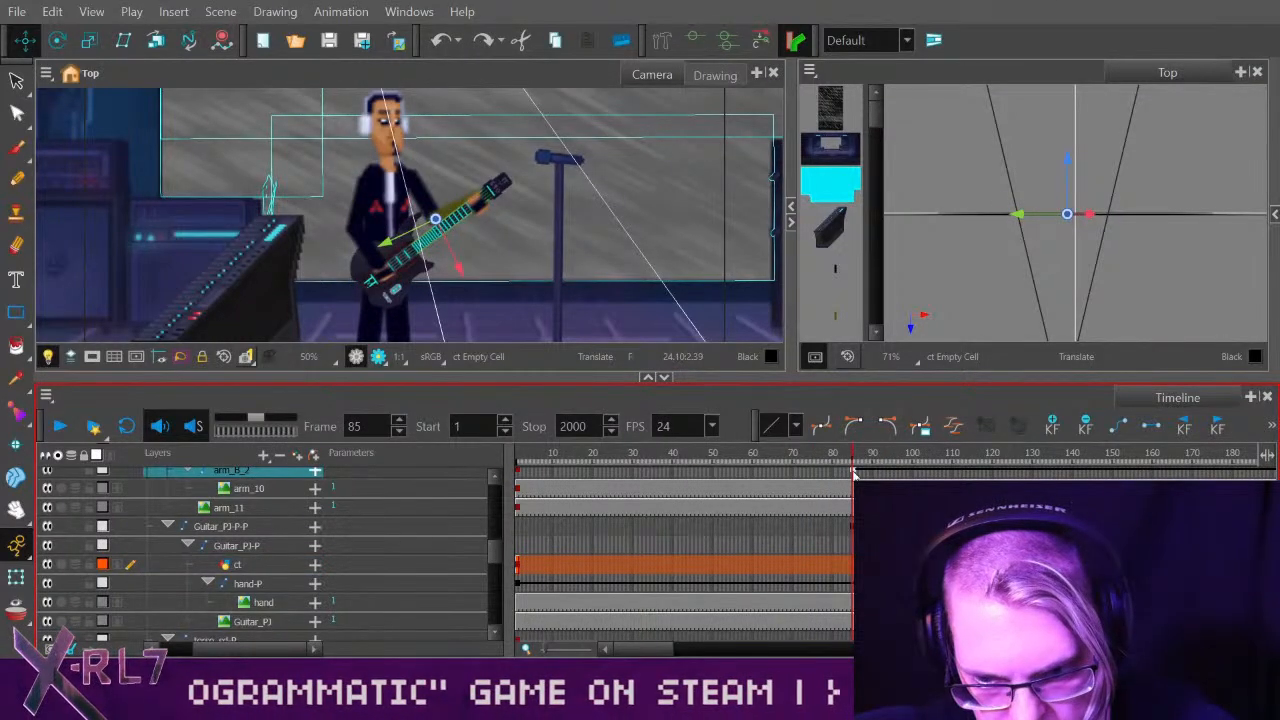
pyautogui.scroll(3, 540, 563)
pyautogui.click(521, 561)
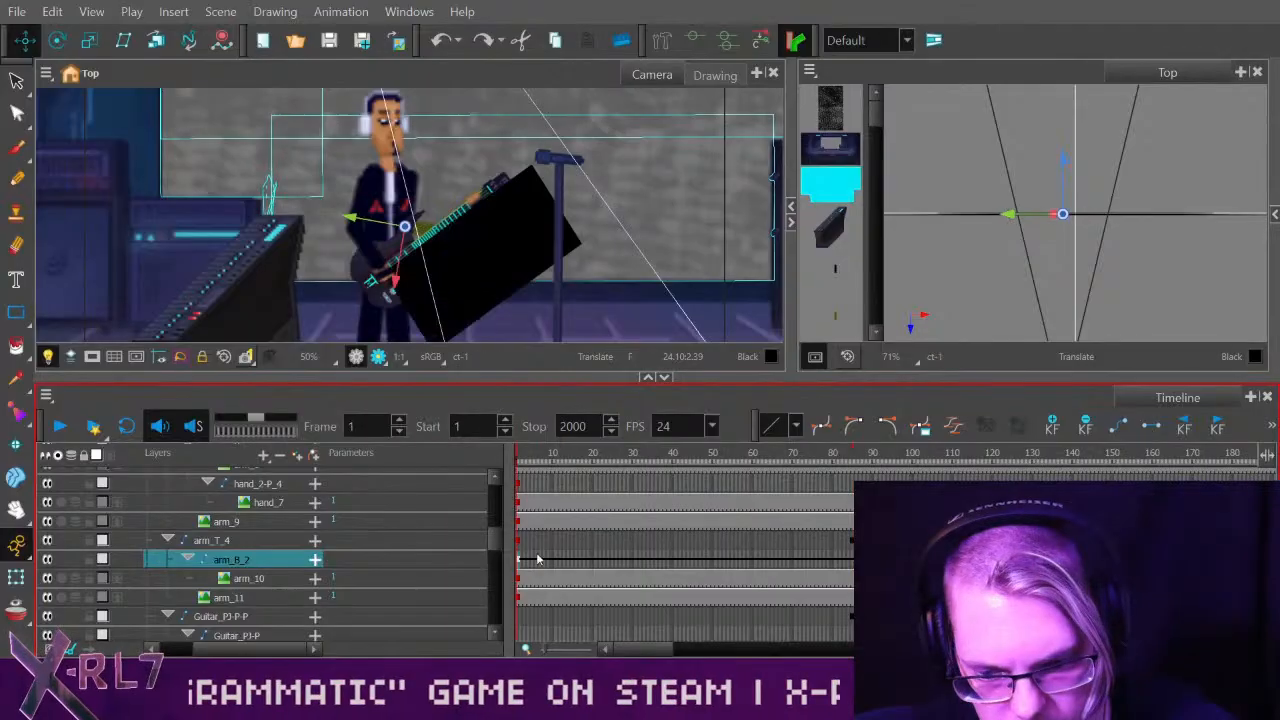
# Move the Guitar_PJ-P-P and arm_T_4 keyframes from frame 85 to frame 1.
pyautogui.click(850, 618)
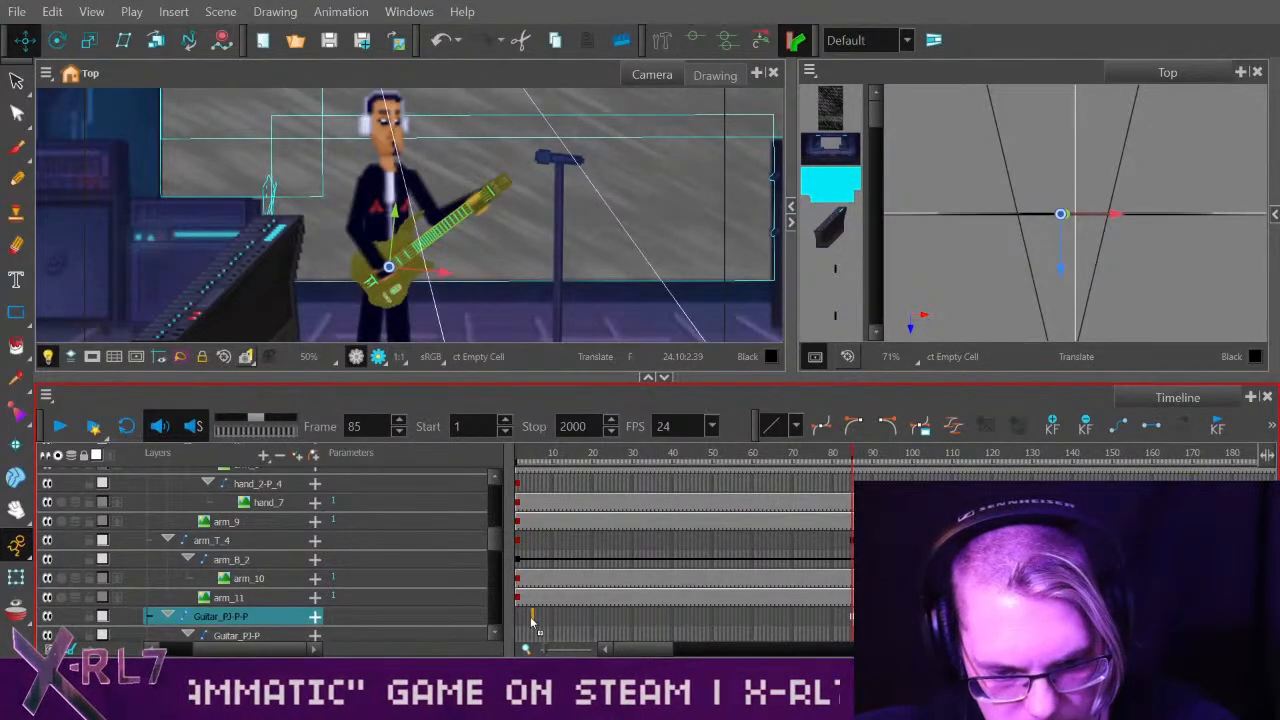
pyautogui.click(848, 541)
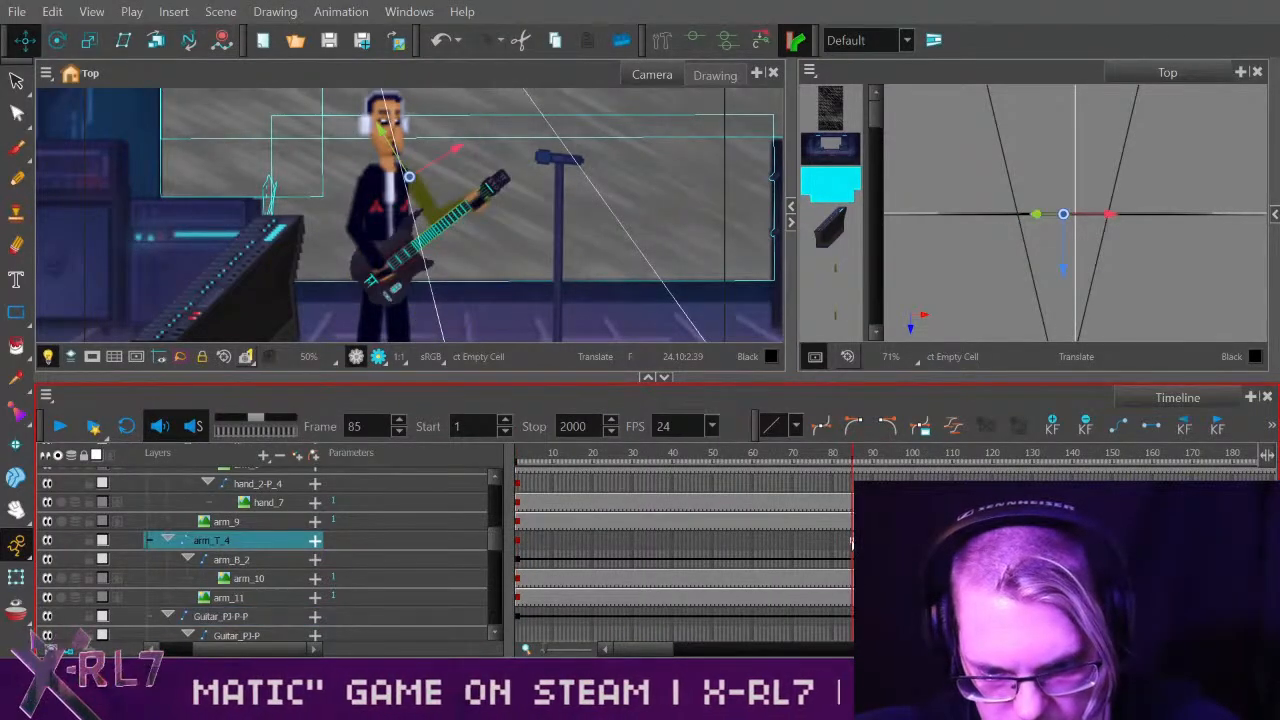
pyautogui.click(518, 545)
pyautogui.click(546, 538)
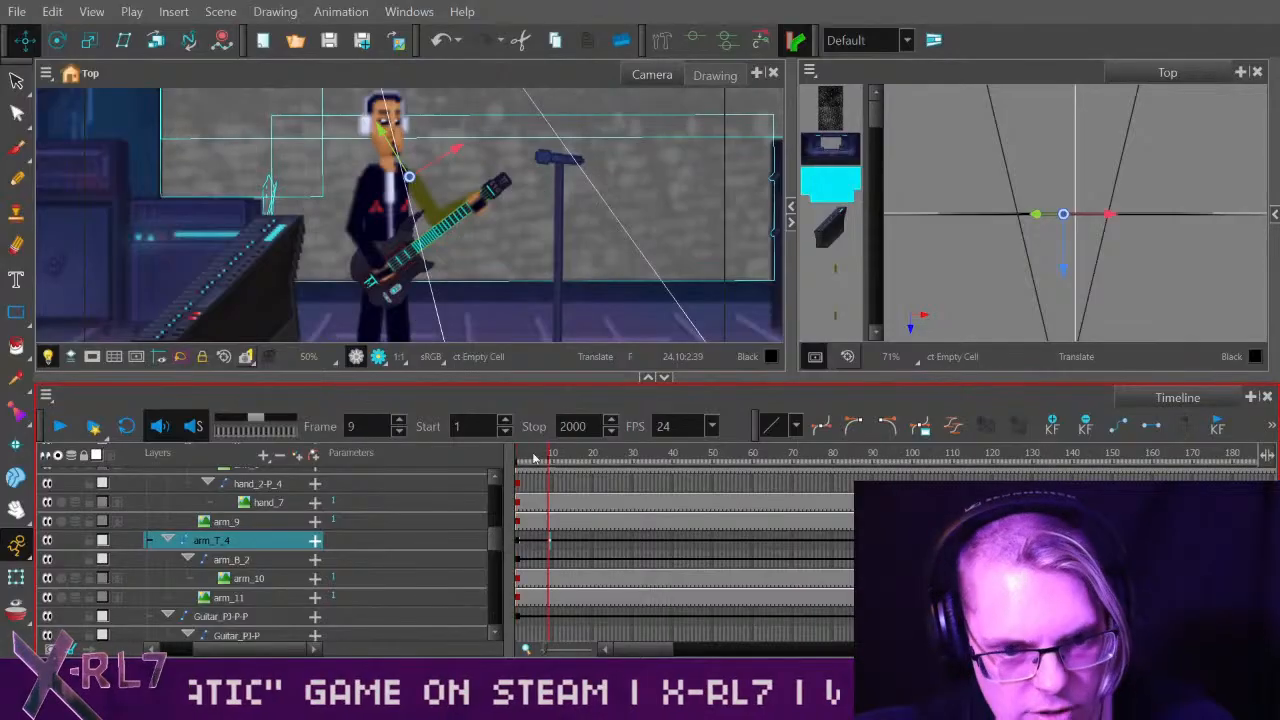
pyautogui.click(518, 540)
# Try rotating the Guitar_PJ-P peg together with the ct rectangle, and undo the rotation.
pyautogui.moveTo(496, 539); pyautogui.dragTo(496, 553)
pyautogui.click(273, 546)
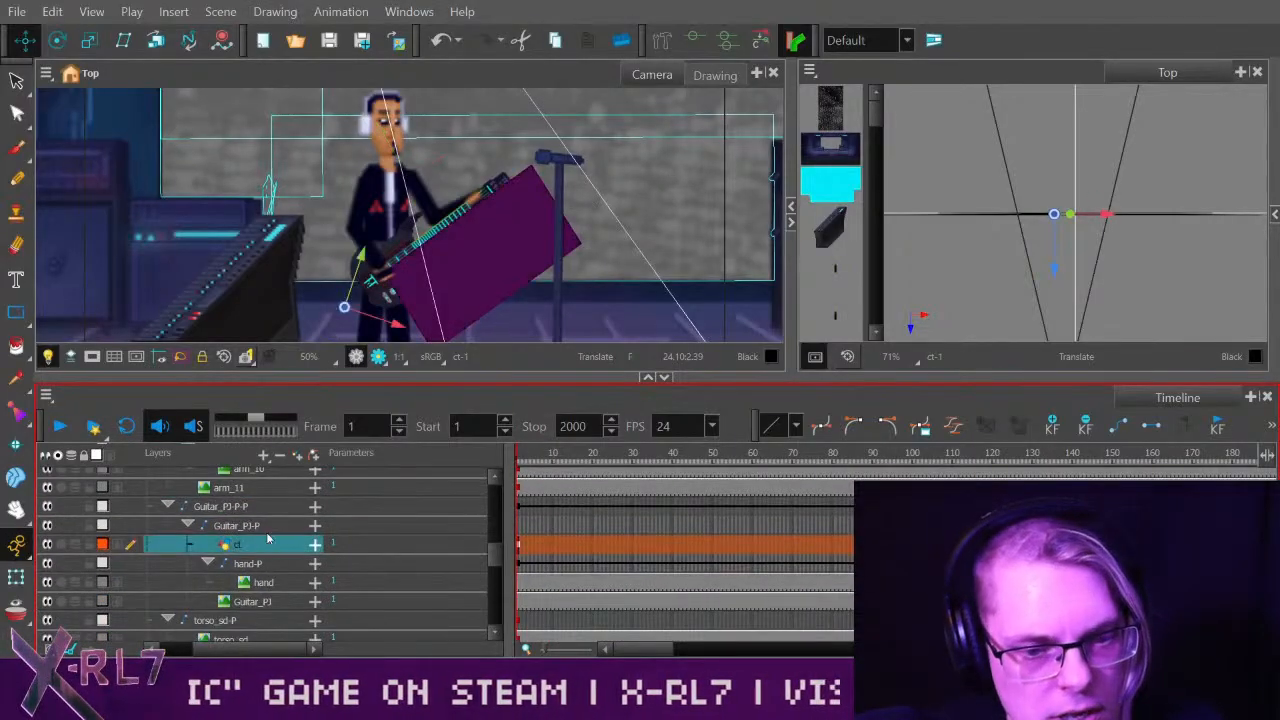
pyautogui.click(279, 527)
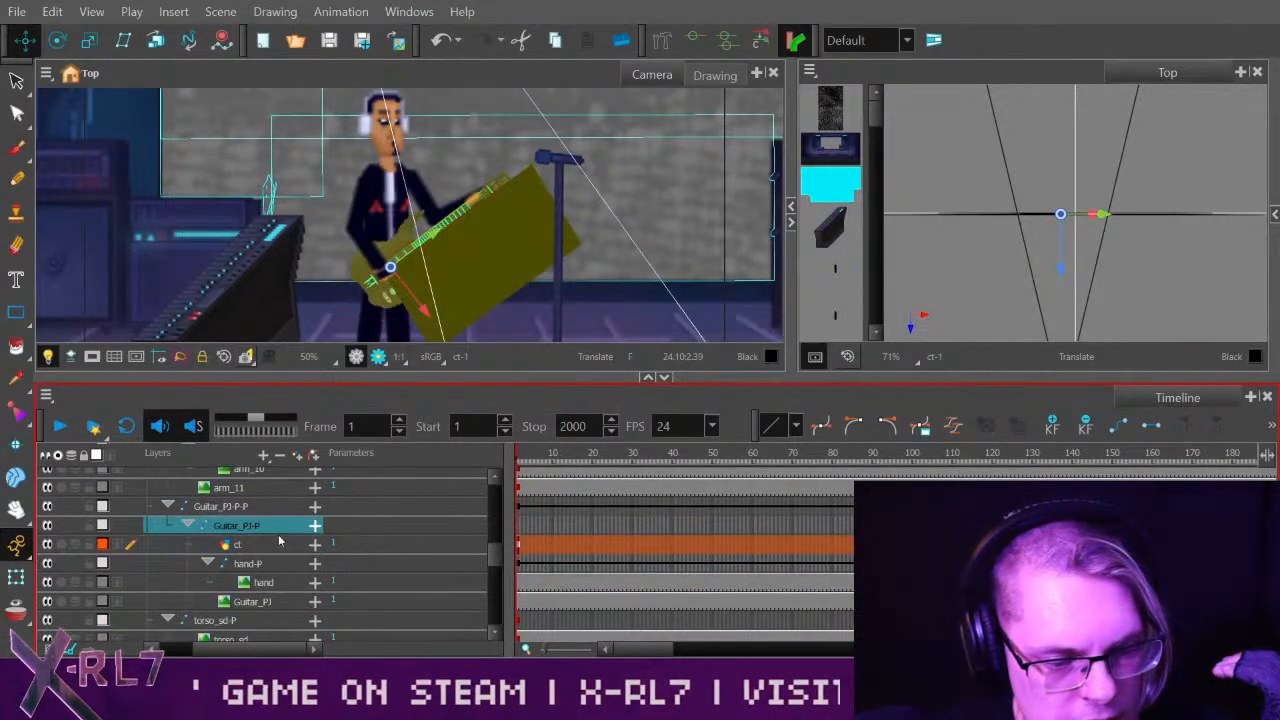
pyautogui.click(59, 39)
pyautogui.moveTo(640, 180); pyautogui.dragTo(646, 320)
pyautogui.click(277, 543)
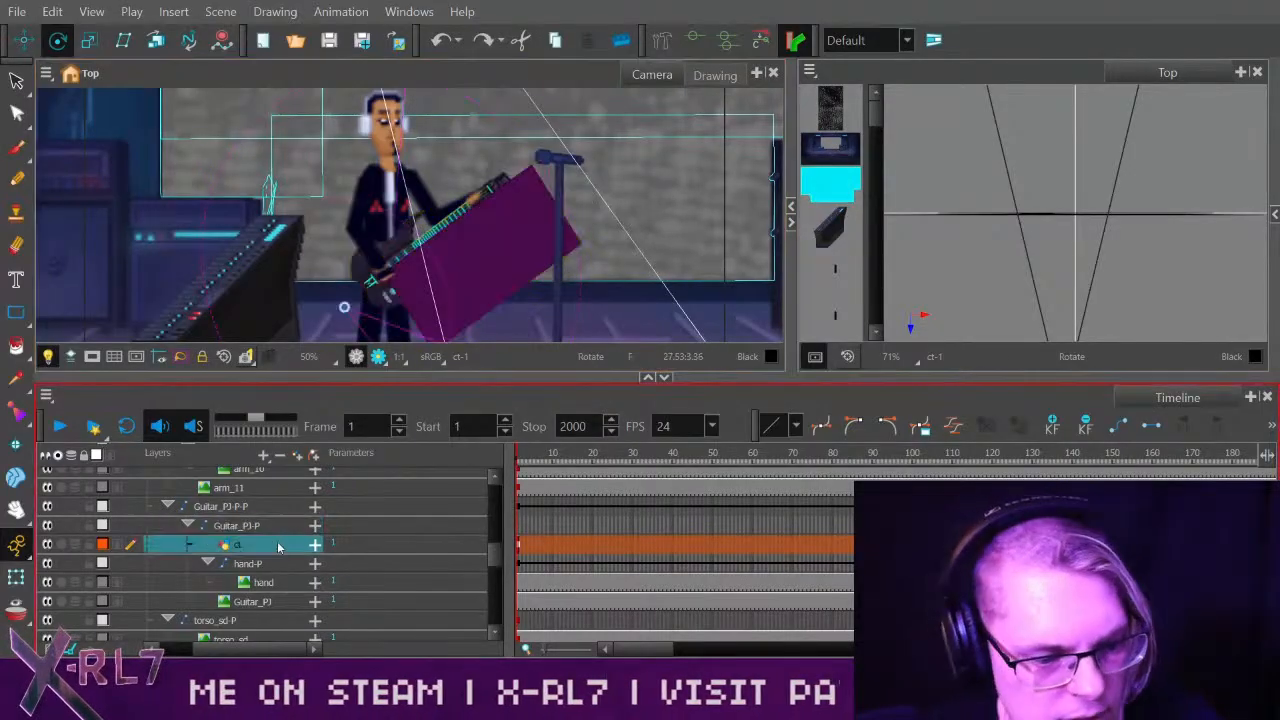
# Add a Cutter effect to the arm_10 forearm drawing.
pyautogui.scroll(1, 494, 548)
pyautogui.moveTo(495, 550); pyautogui.dragTo(495, 542)
pyautogui.click(284, 558)
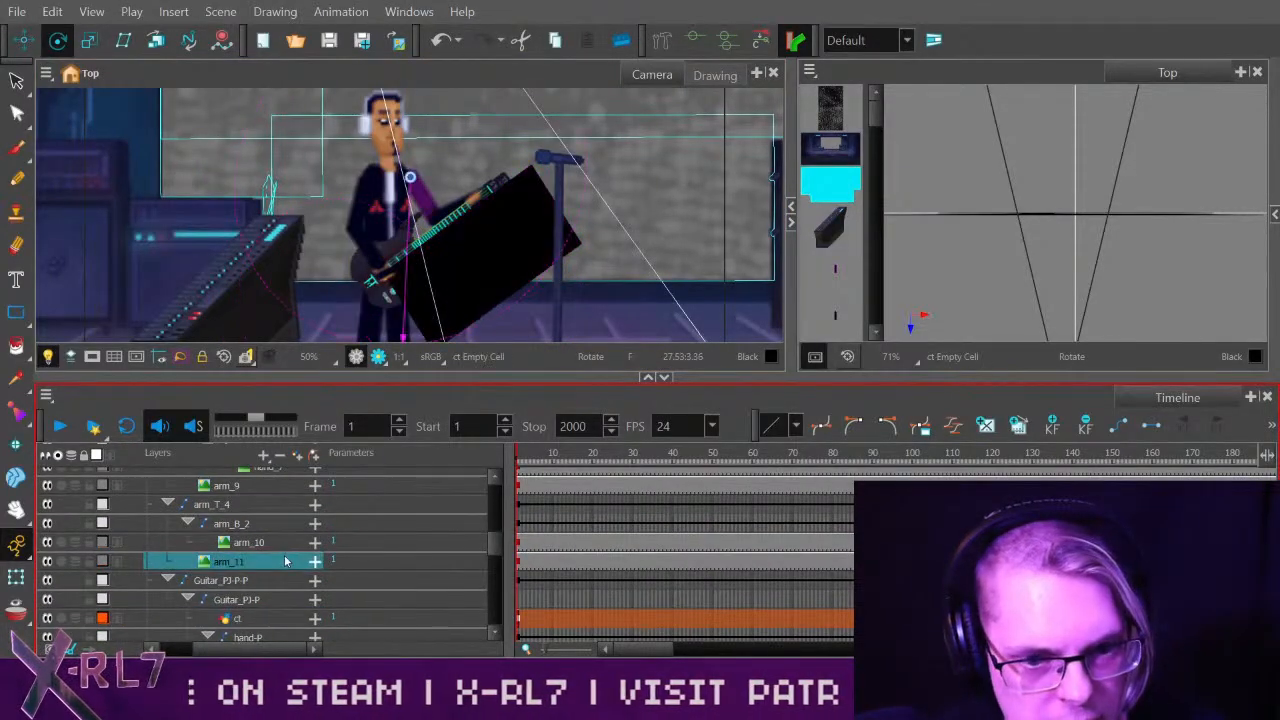
pyautogui.click(286, 541)
pyautogui.rightClick(256, 466)
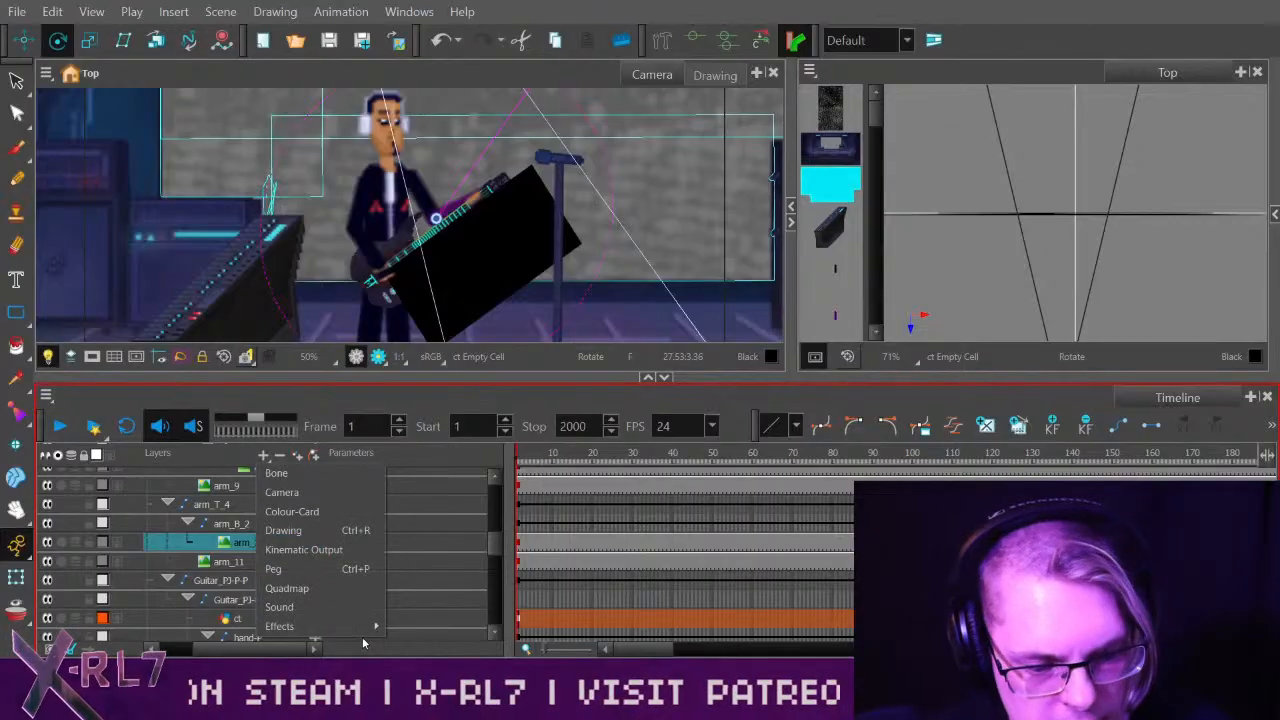
pyautogui.moveTo(300, 622)
pyautogui.click(440, 586)
# Assign the ct drawing as the matte of the arm_10 Cutter.
pyautogui.moveTo(494, 546); pyautogui.dragTo(494, 552)
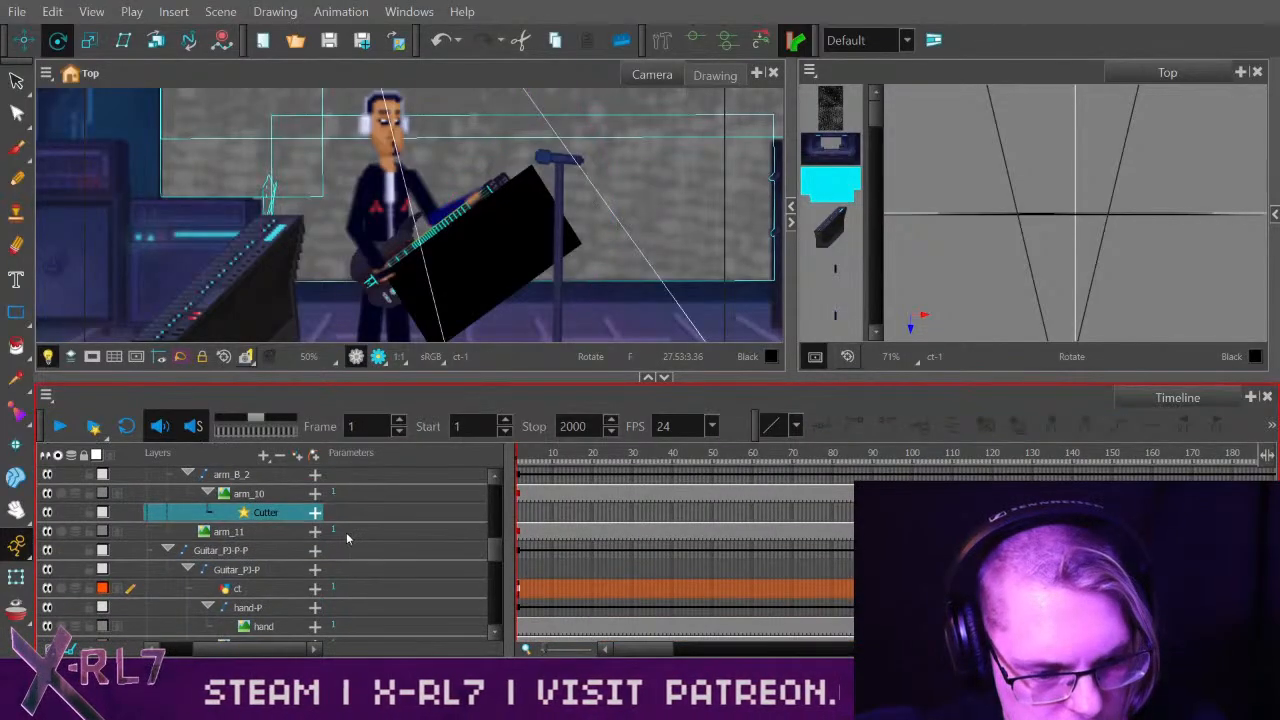
pyautogui.click(315, 513)
pyautogui.moveTo(289, 607); pyautogui.dragTo(375, 512)
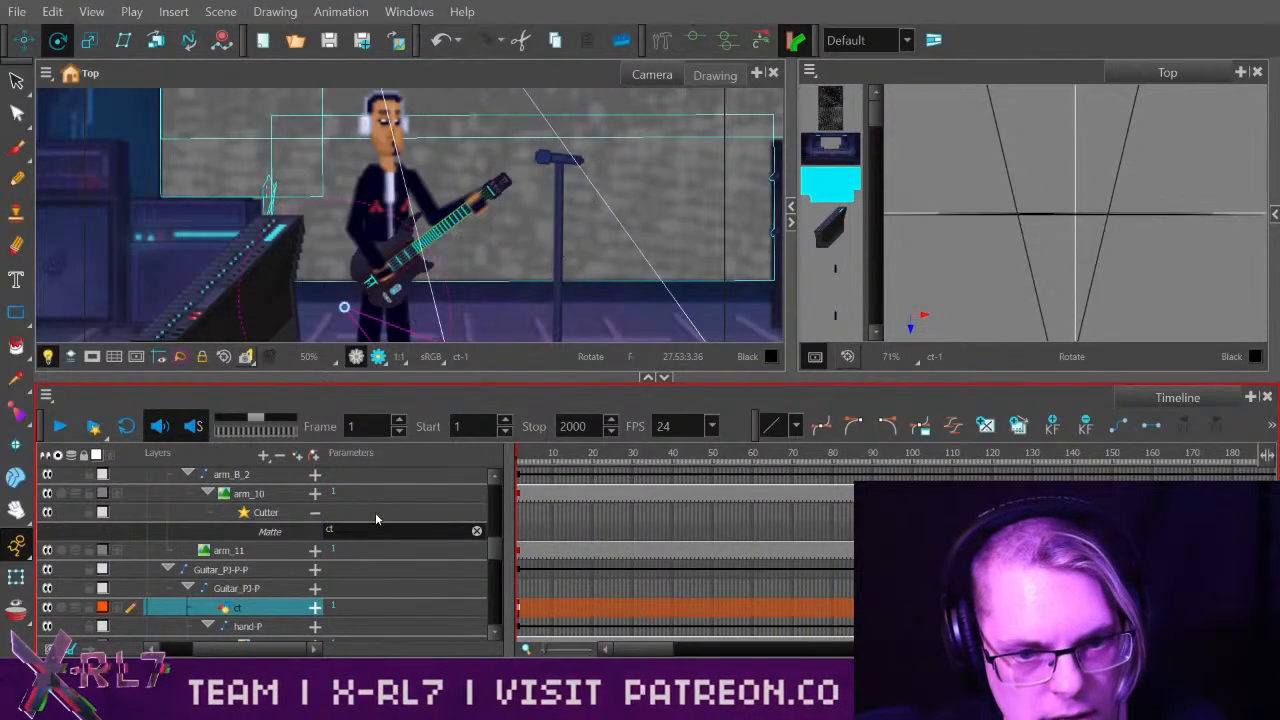
# Extend the ct drawing's exposure from frame 1 through frame 2000.
pyautogui.click(289, 476)
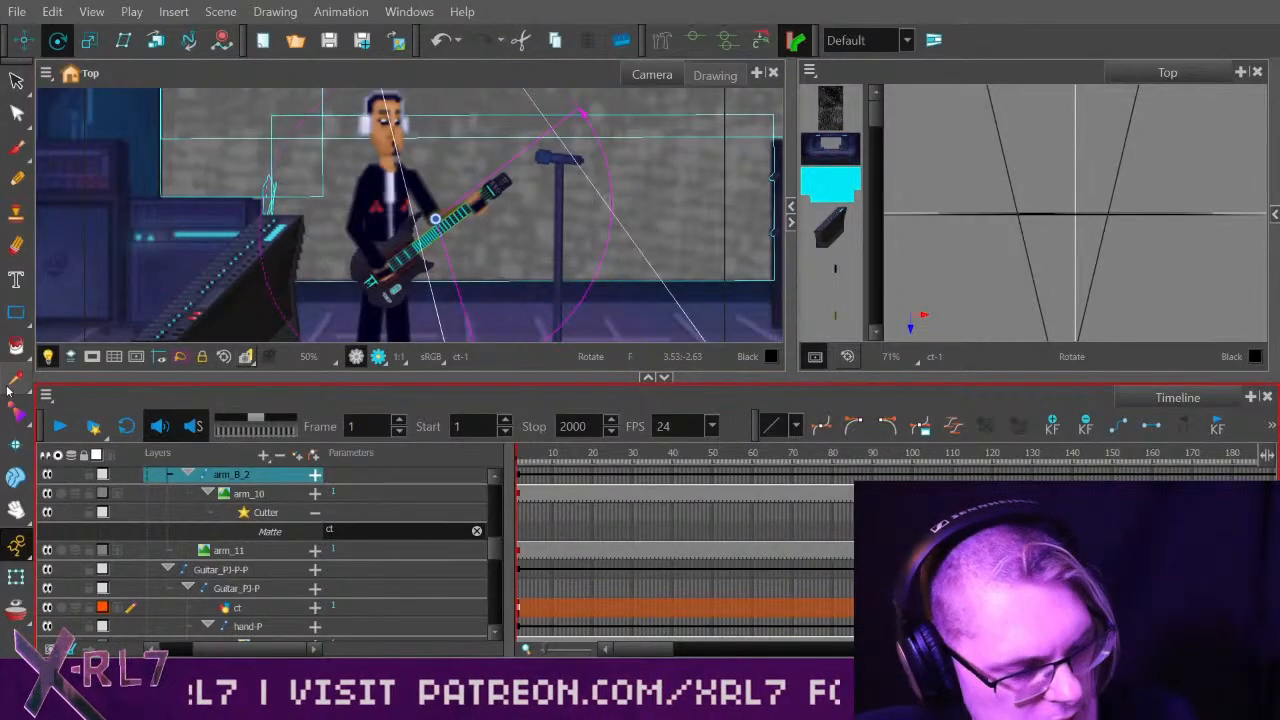
pyautogui.moveTo(592, 457); pyautogui.dragTo(518, 457)
pyautogui.click(60, 427)
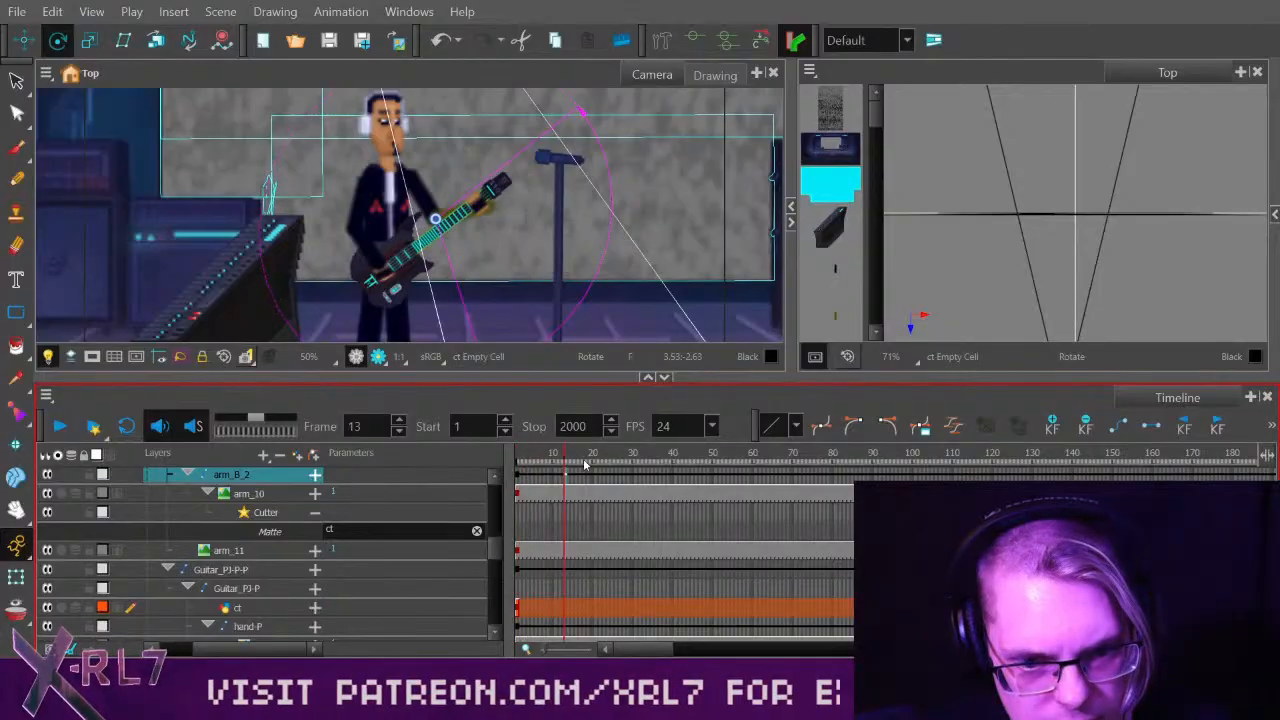
pyautogui.click(521, 610)
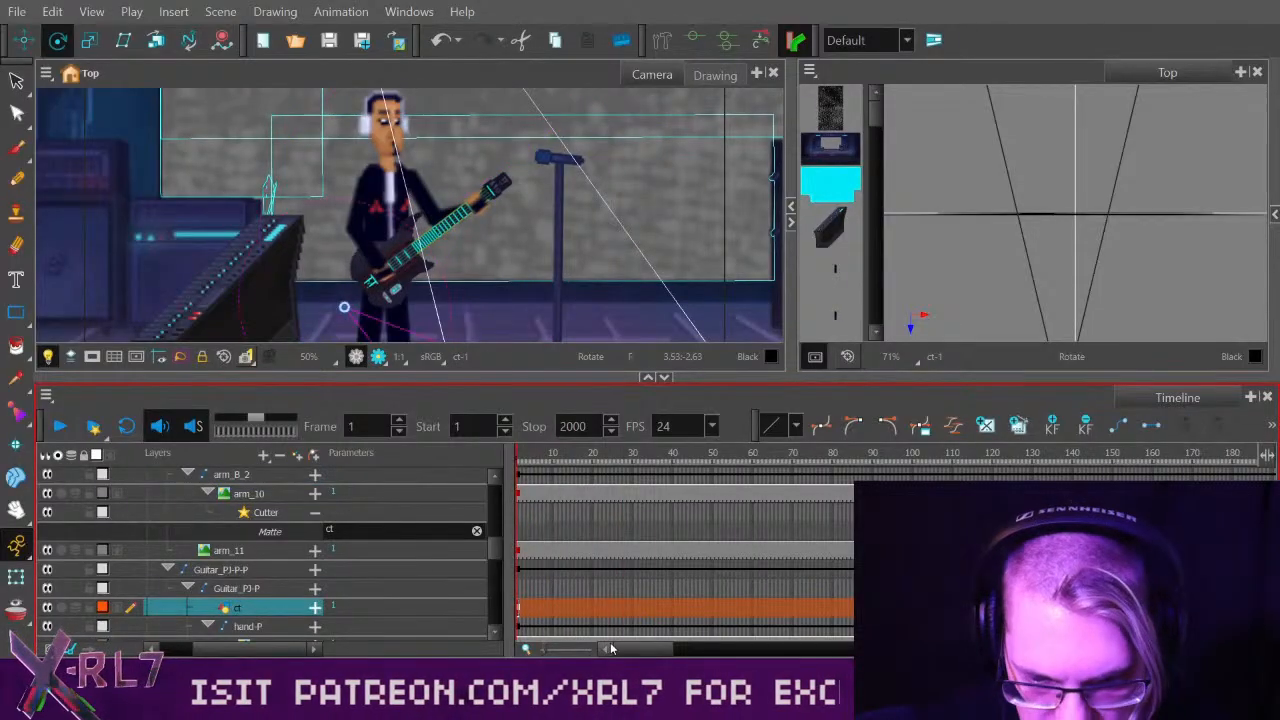
pyautogui.moveTo(618, 649); pyautogui.dragTo(1205, 649)
pyautogui.click(1262, 607)
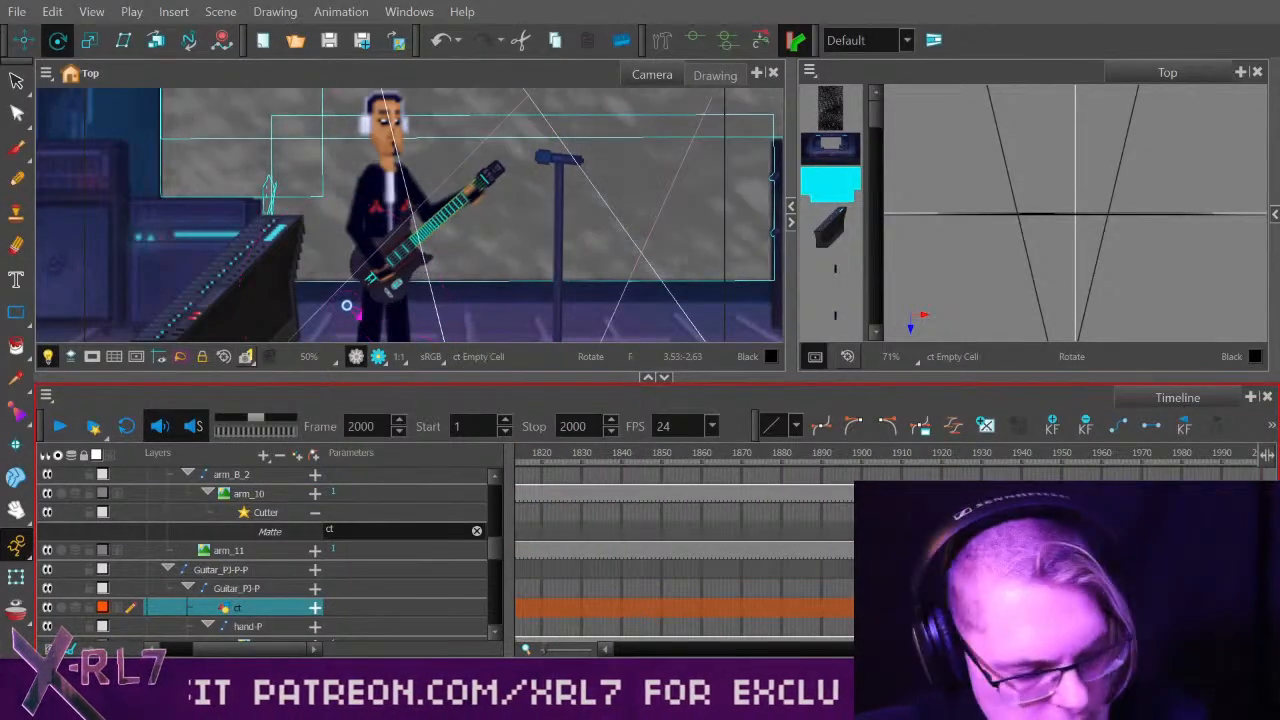
pyautogui.press('F5')
pyautogui.moveTo(1205, 649); pyautogui.dragTo(600, 649)
pyautogui.click(518, 455)
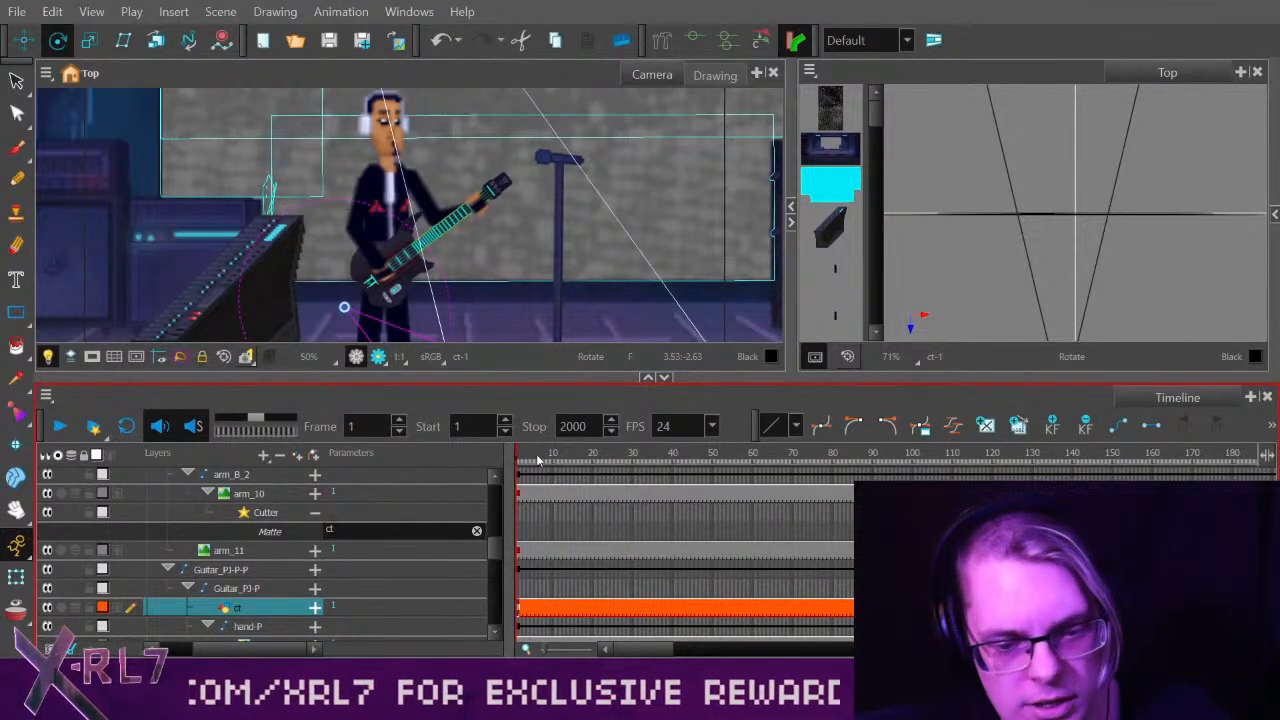
# Collapse the Cutter's parameters and play back the animation to check the cut forearm against the guitar.
pyautogui.scroll(2, 496, 541)
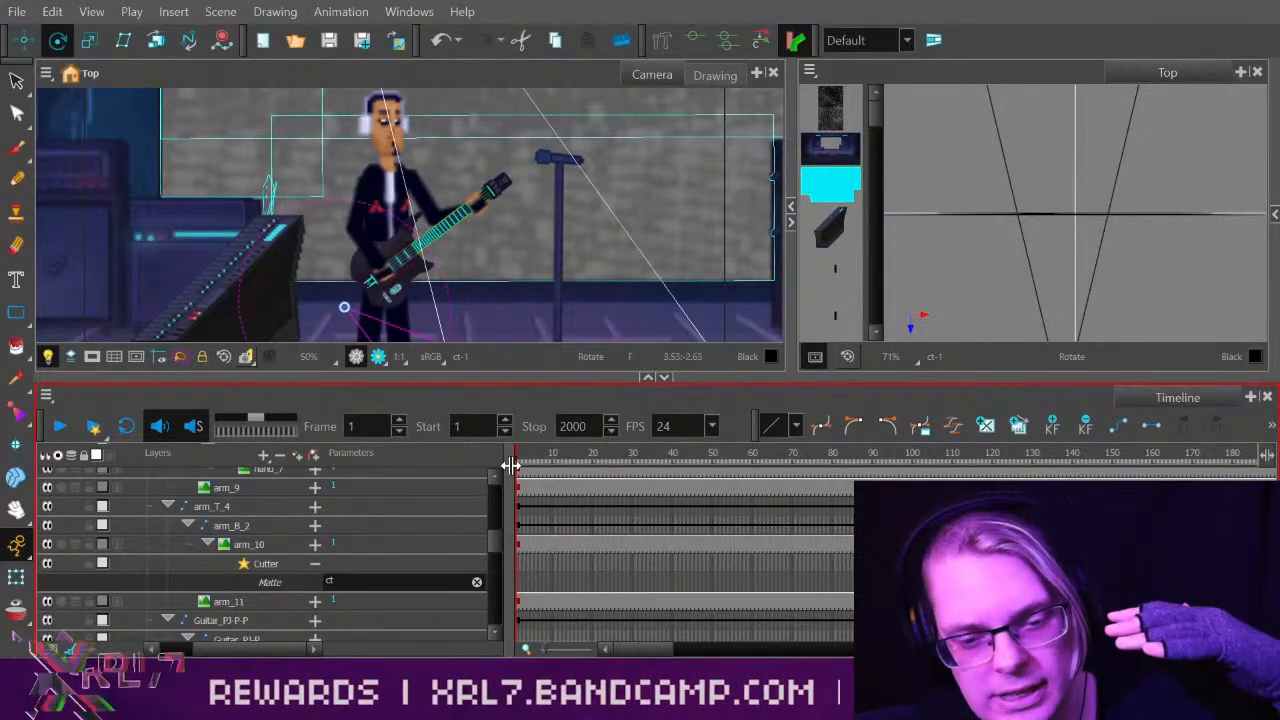
pyautogui.click(546, 462)
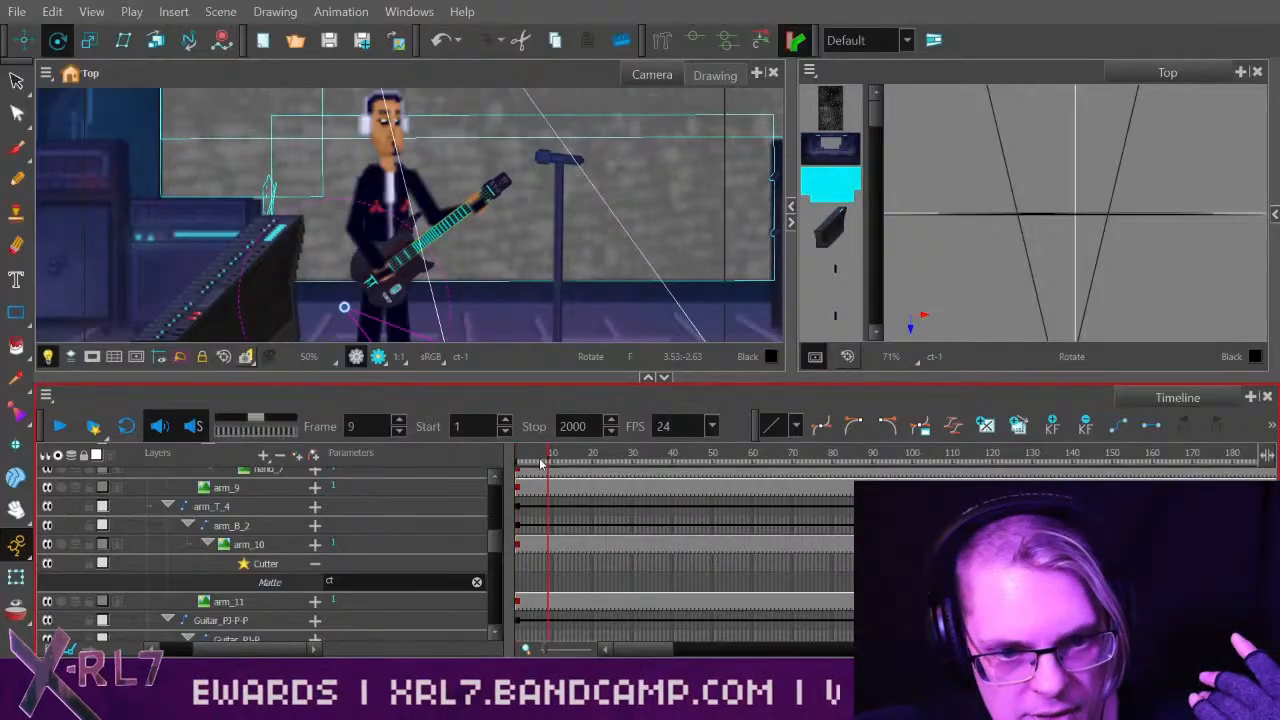
pyautogui.click(521, 460)
pyautogui.scroll(2, 497, 538)
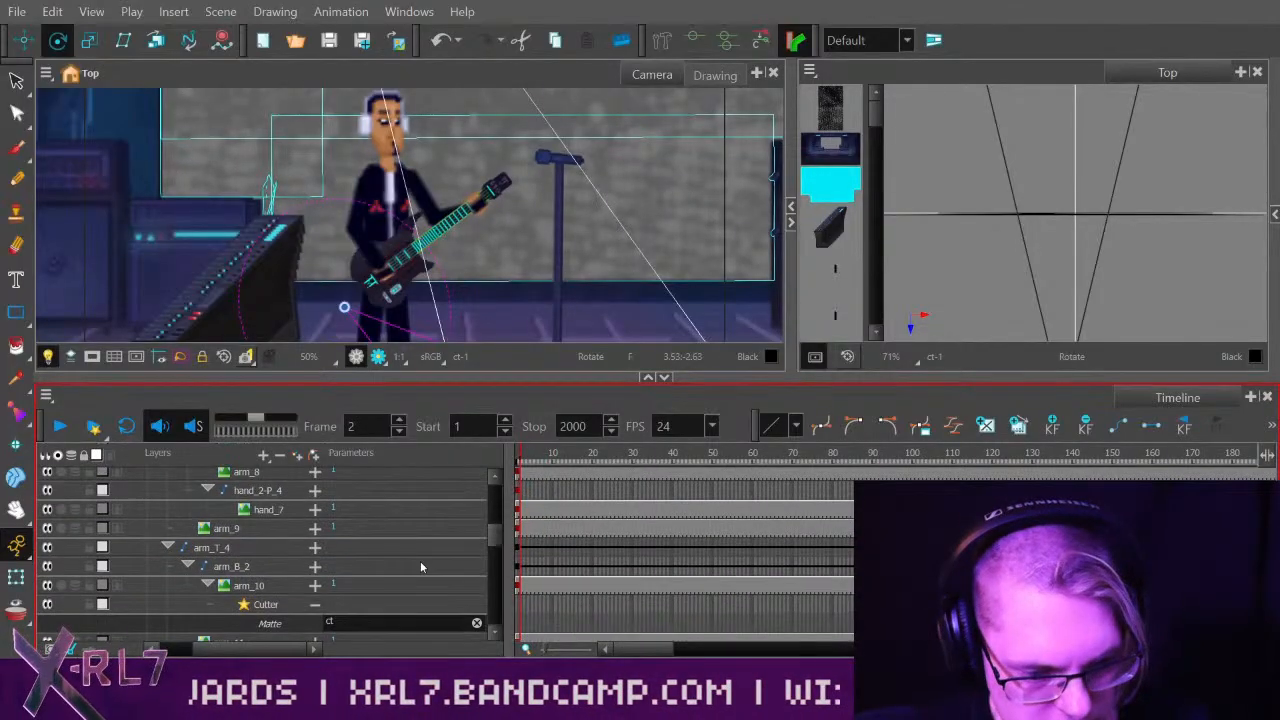
pyautogui.click(315, 605)
pyautogui.click(289, 566)
pyautogui.click(287, 549)
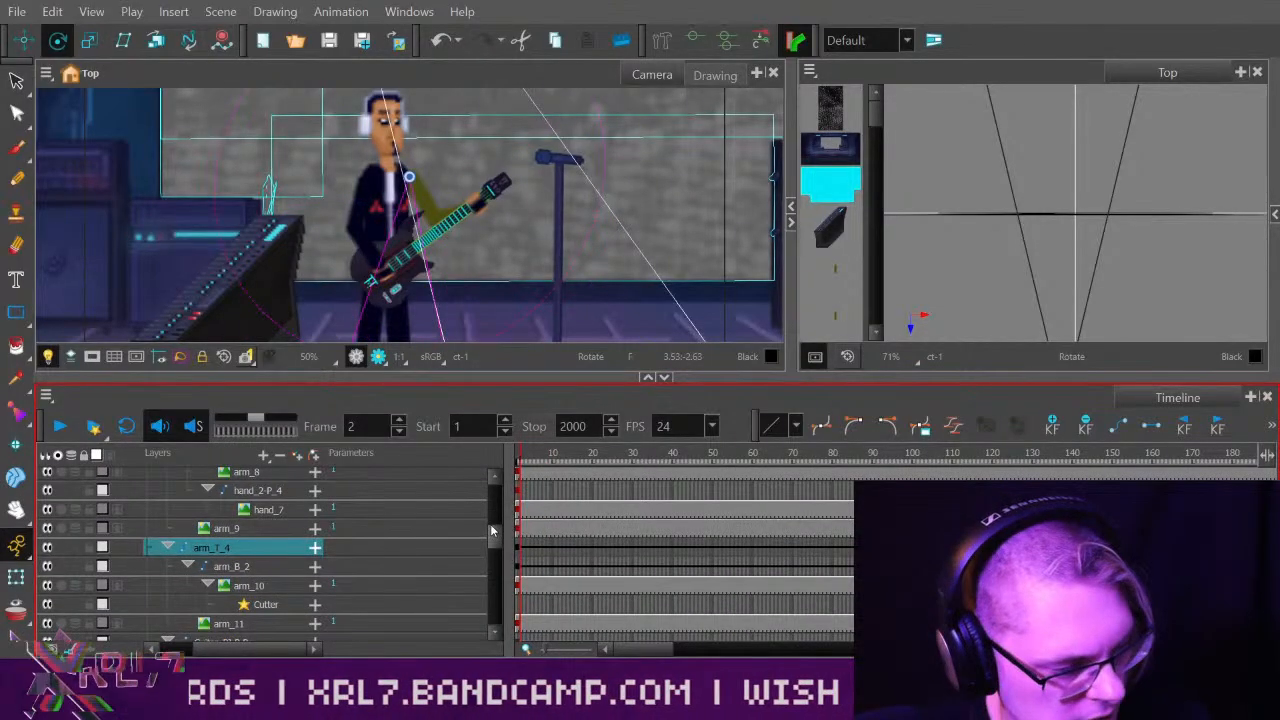
pyautogui.scroll(1, 490, 535)
pyautogui.click(58, 426)
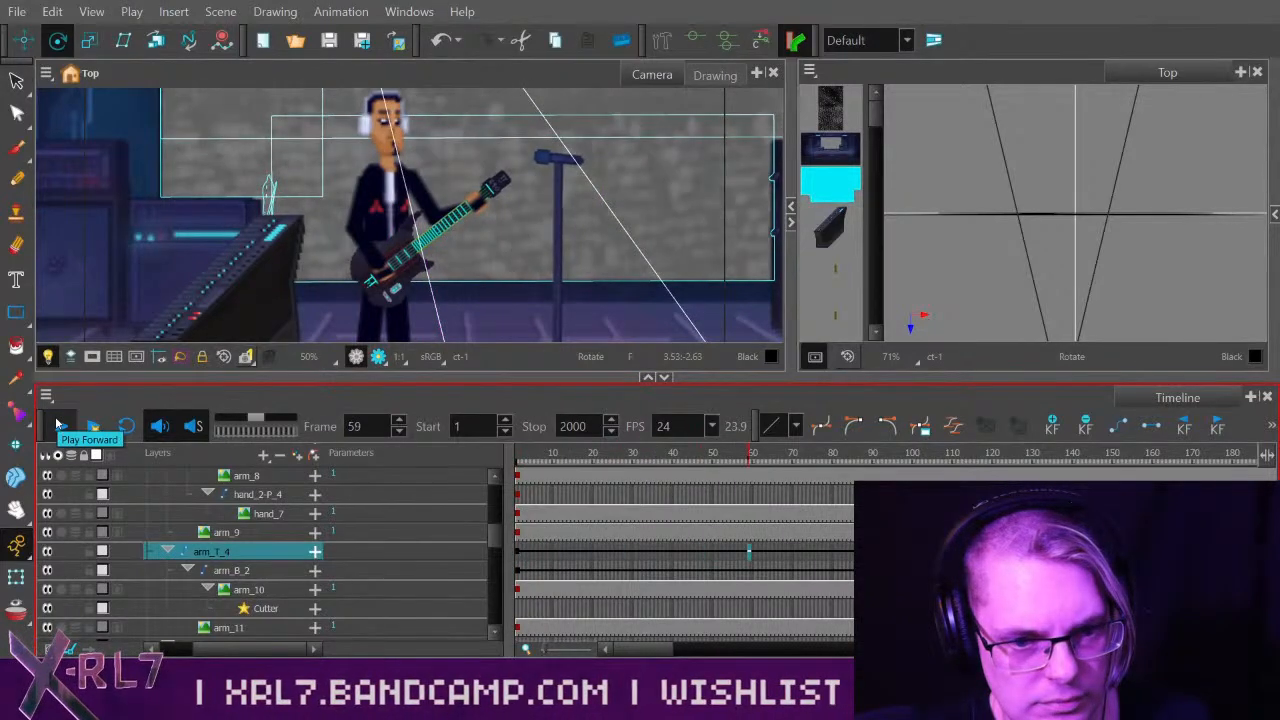
pyautogui.click(58, 426)
# Examine the guitar DI audio waveform for its first note and place the playhead there at frame 59.
pyautogui.moveTo(494, 534); pyautogui.dragTo(494, 496)
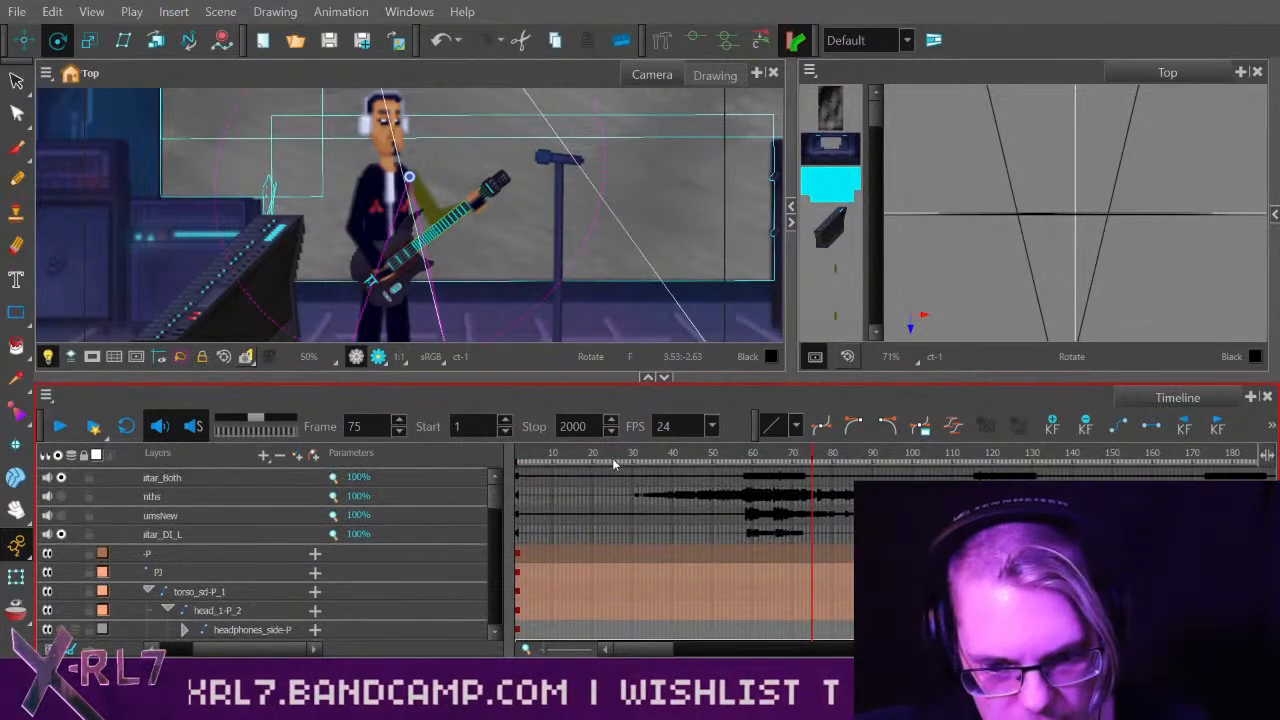
pyautogui.moveTo(613, 461); pyautogui.dragTo(645, 462)
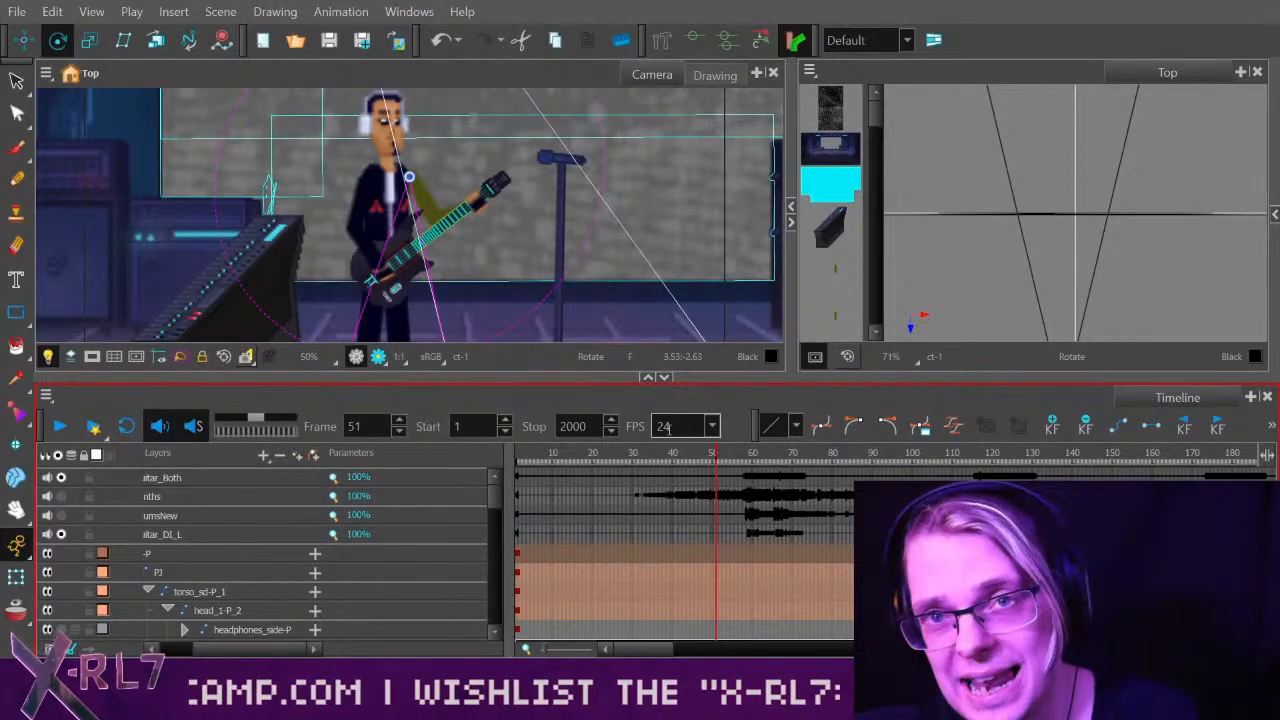
pyautogui.moveTo(611, 458); pyautogui.dragTo(737, 460)
pyautogui.click(750, 534)
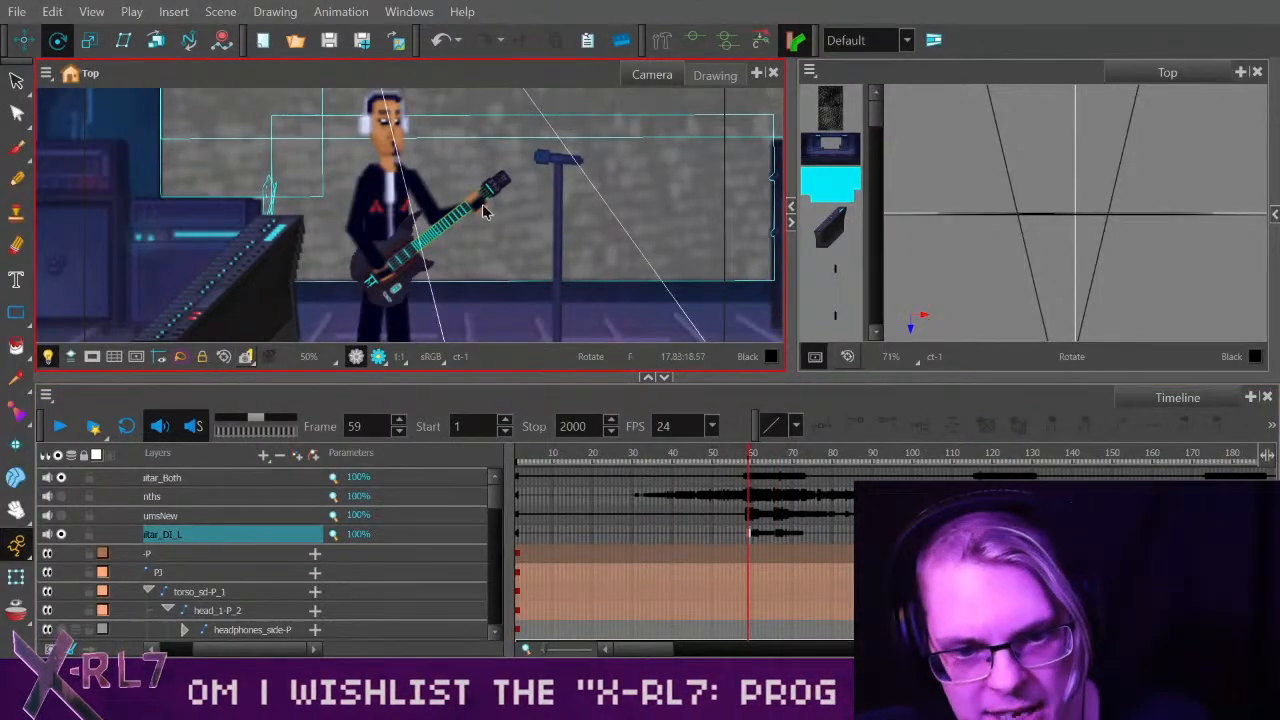
pyautogui.scroll(-3, 494, 509)
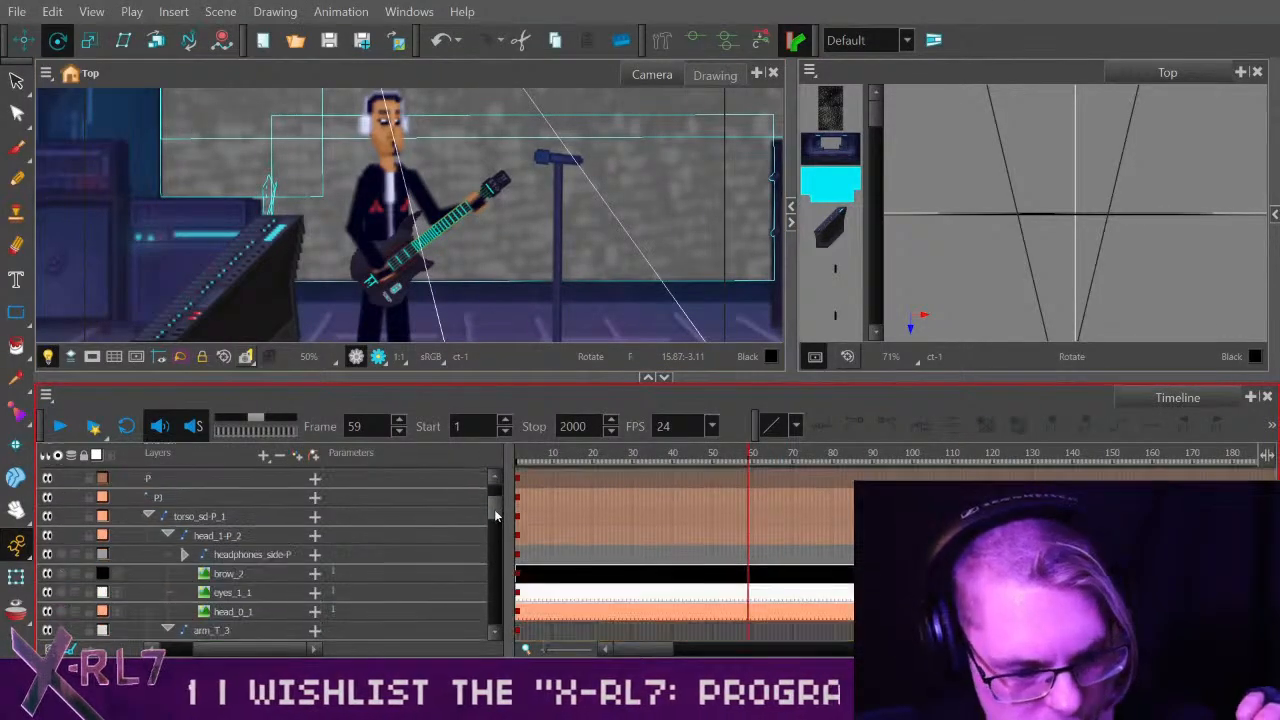
pyautogui.scroll(3, 492, 505)
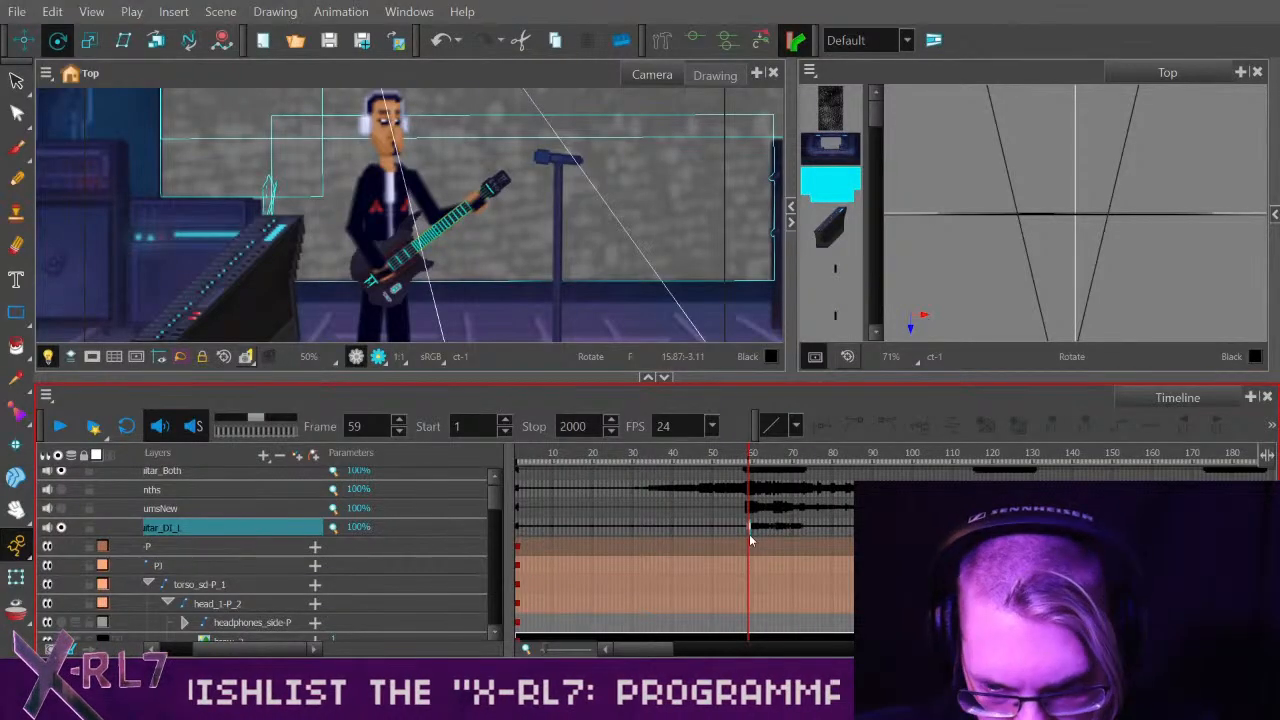
pyautogui.moveTo(738, 459); pyautogui.dragTo(747, 460)
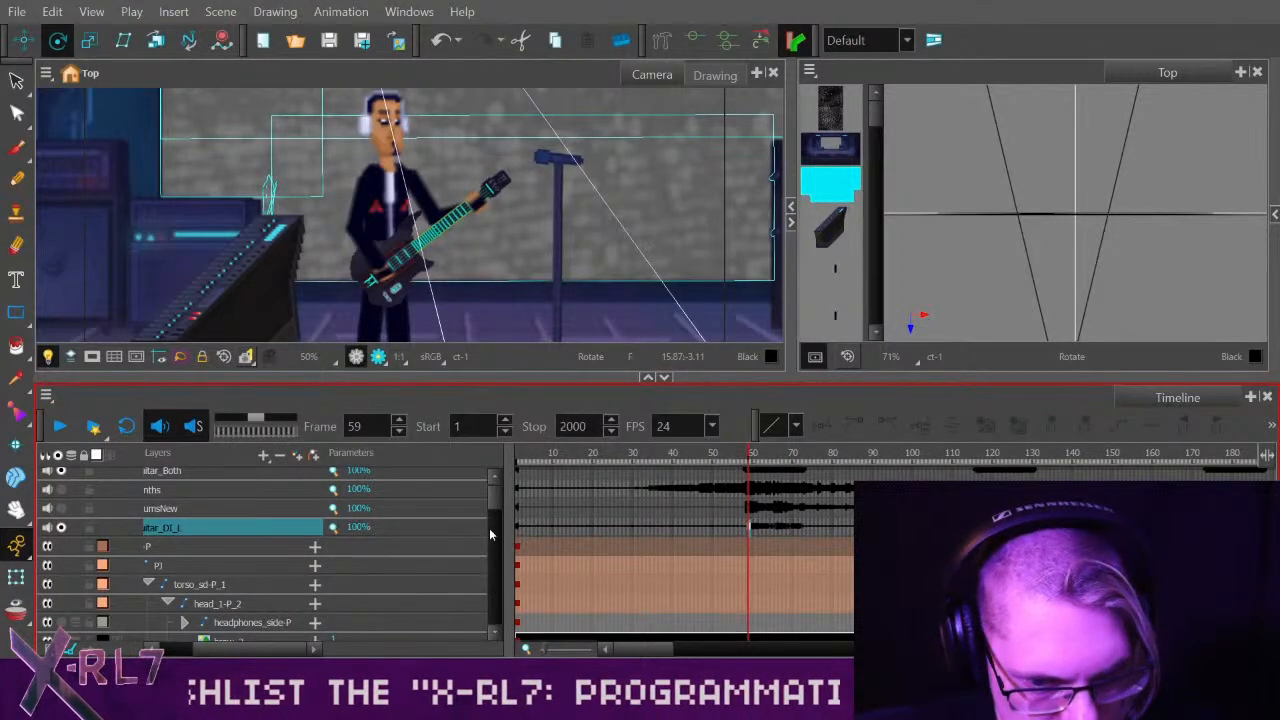
# Delete the keyframes at frame 344 on the layers from Guitar_PJ-P-P down to hand.
pyautogui.scroll(1, 269, 531)
pyautogui.moveTo(716, 458); pyautogui.dragTo(744, 469)
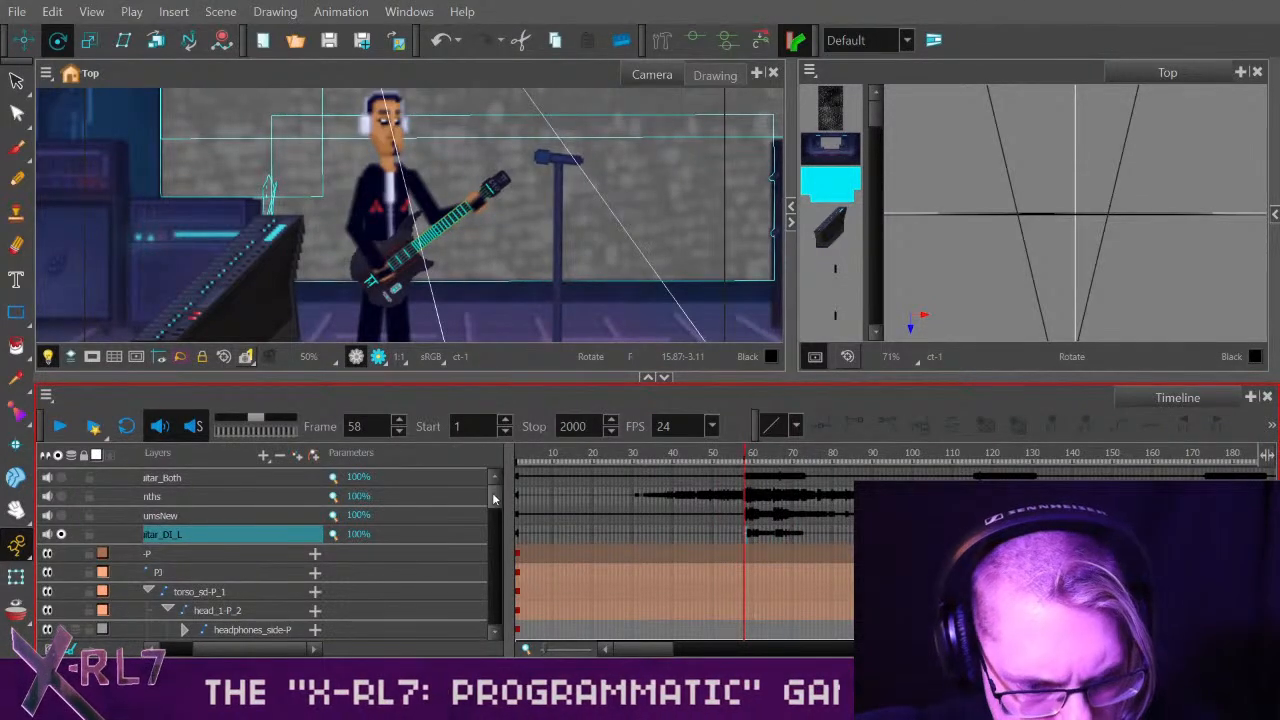
pyautogui.moveTo(492, 492); pyautogui.dragTo(491, 563)
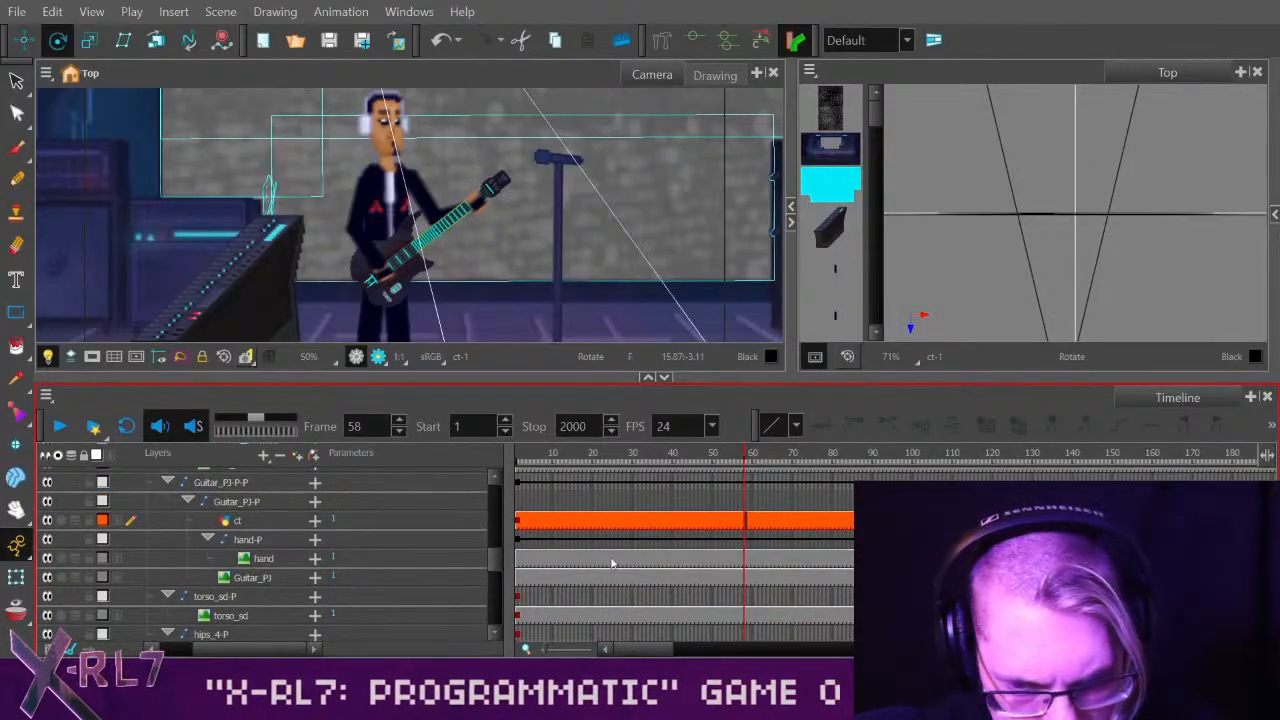
pyautogui.click(746, 541)
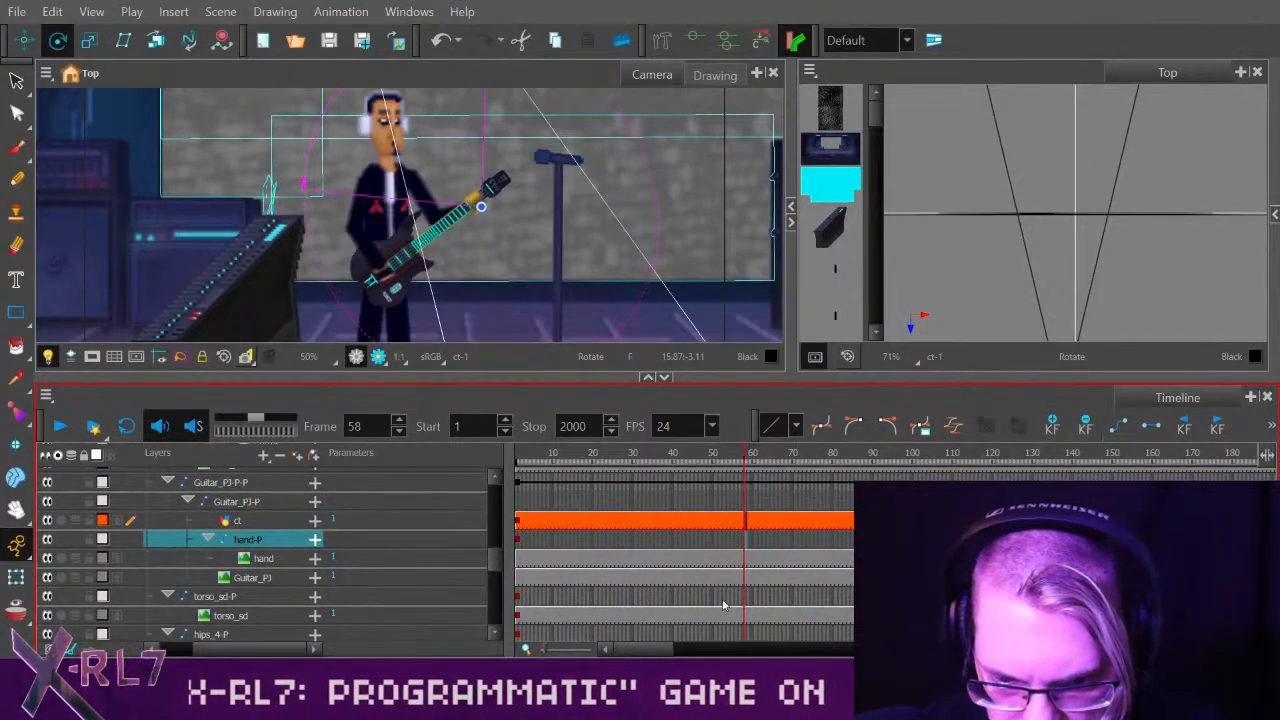
pyautogui.moveTo(658, 649); pyautogui.dragTo(742, 649)
pyautogui.moveTo(836, 540); pyautogui.dragTo(870, 577)
pyautogui.moveTo(851, 482); pyautogui.dragTo(902, 558)
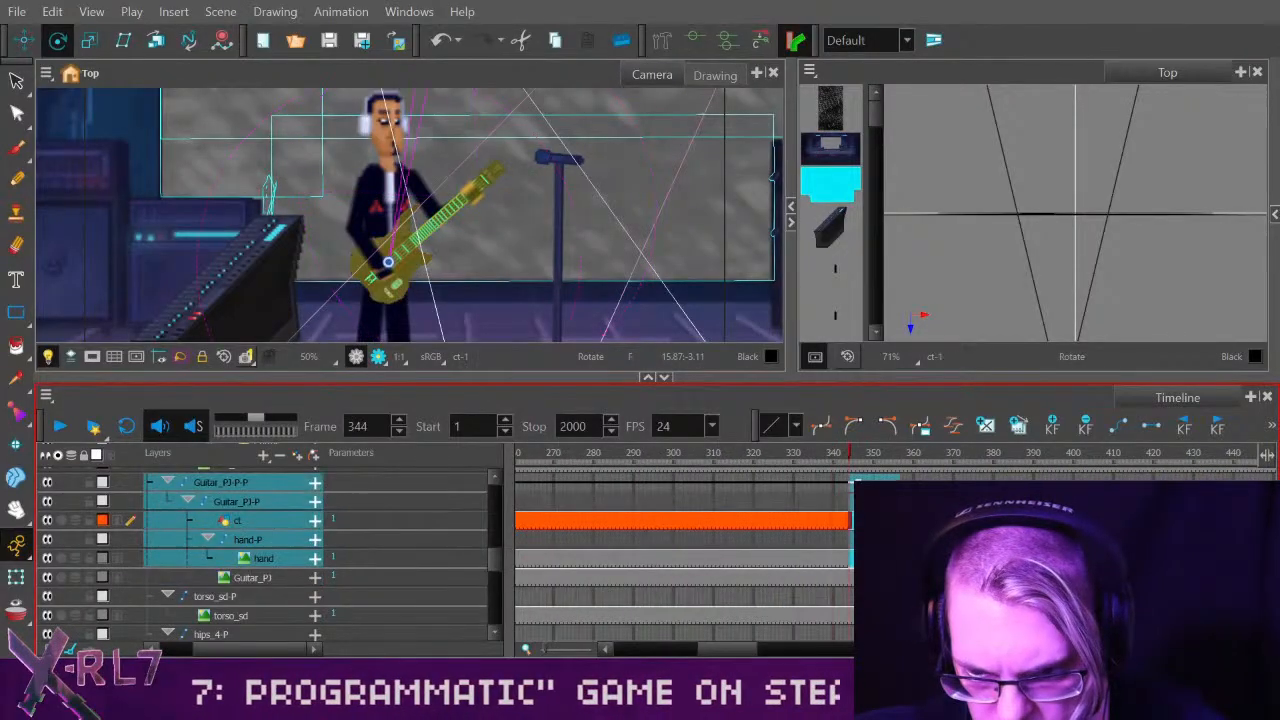
pyautogui.click(1081, 431)
pyautogui.moveTo(742, 648); pyautogui.dragTo(591, 637)
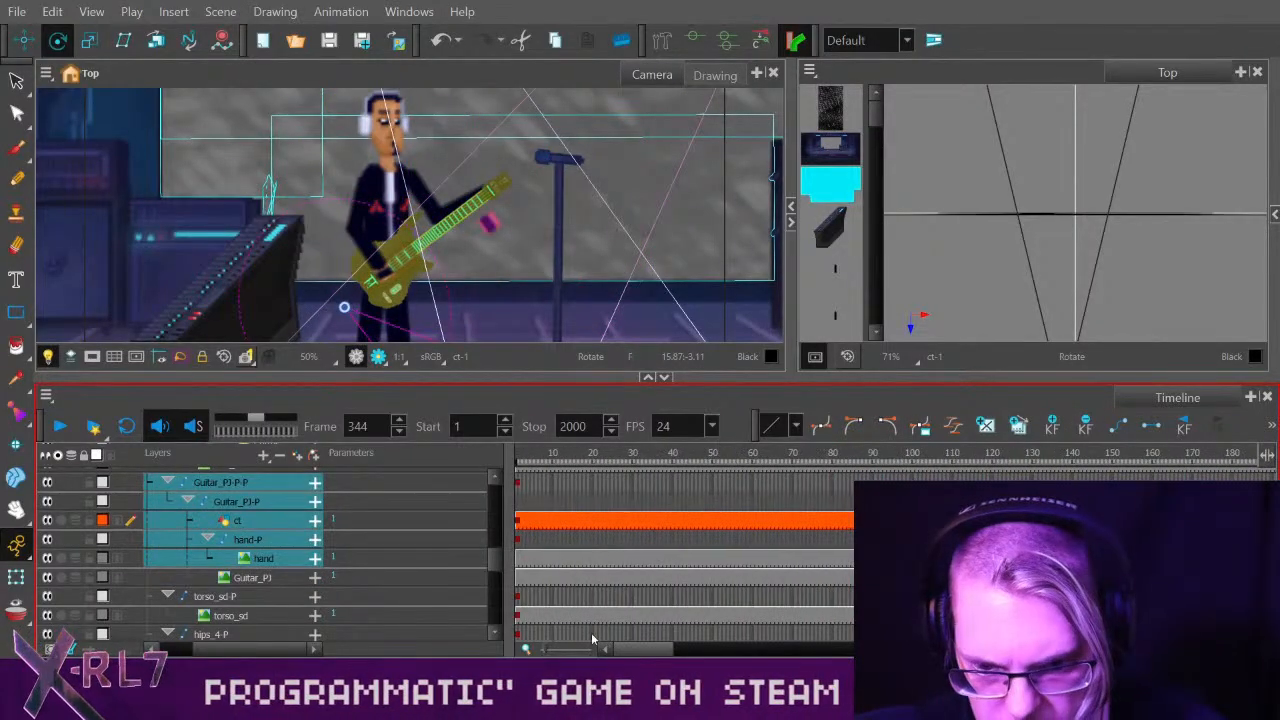
# Add a keyframe to the hand-P peg at frame 59, where the guitar DI audio starts.
pyautogui.moveTo(494, 559); pyautogui.dragTo(484, 504)
pyautogui.click(745, 462)
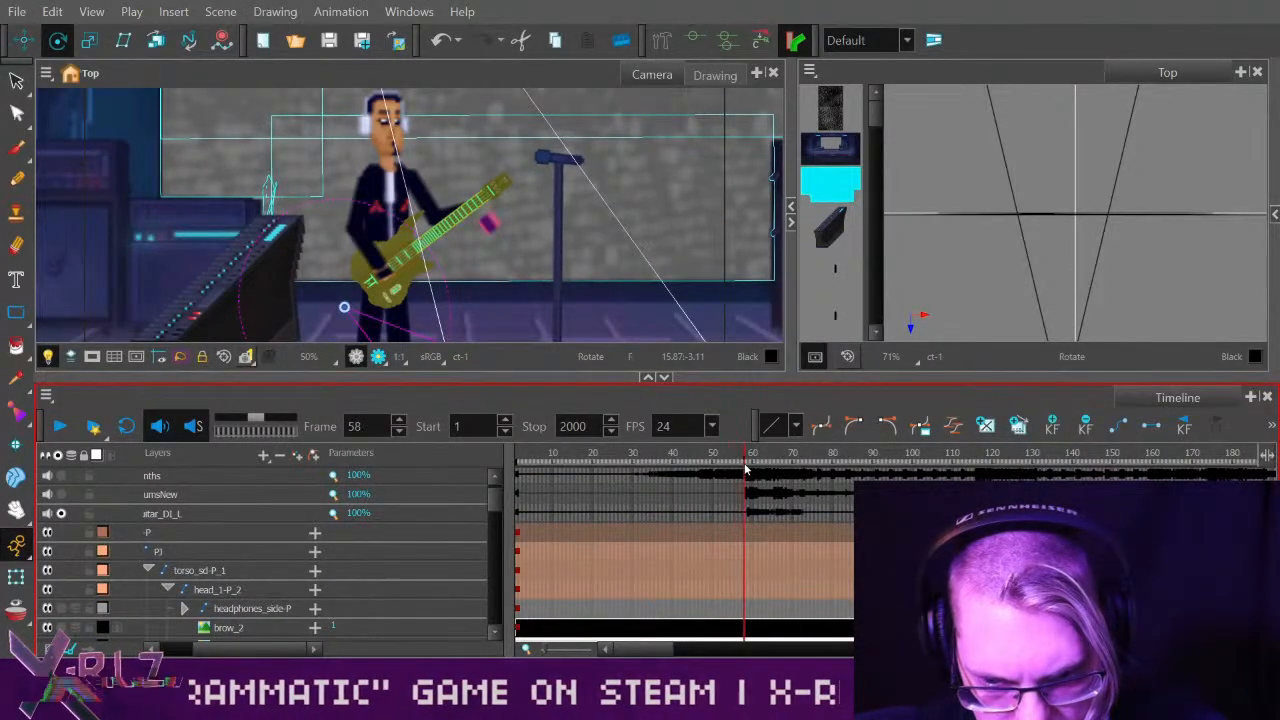
pyautogui.click(748, 465)
pyautogui.moveTo(495, 501); pyautogui.dragTo(498, 554)
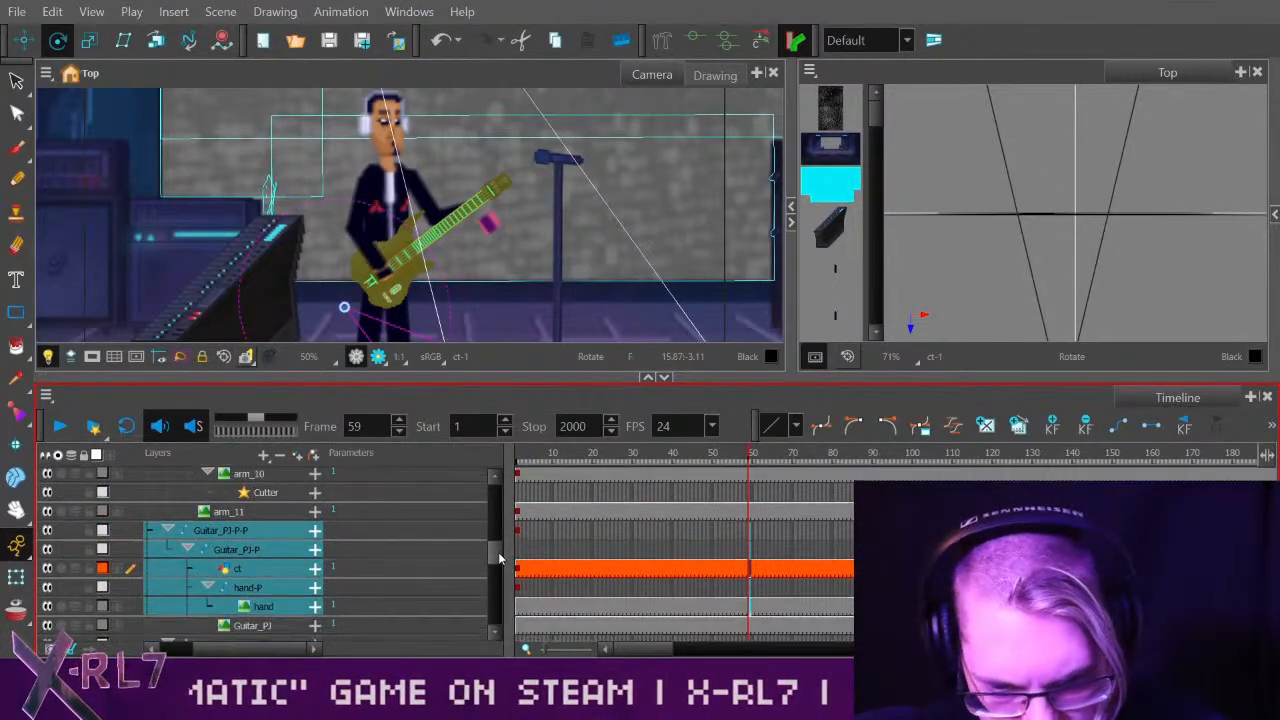
pyautogui.click(752, 552)
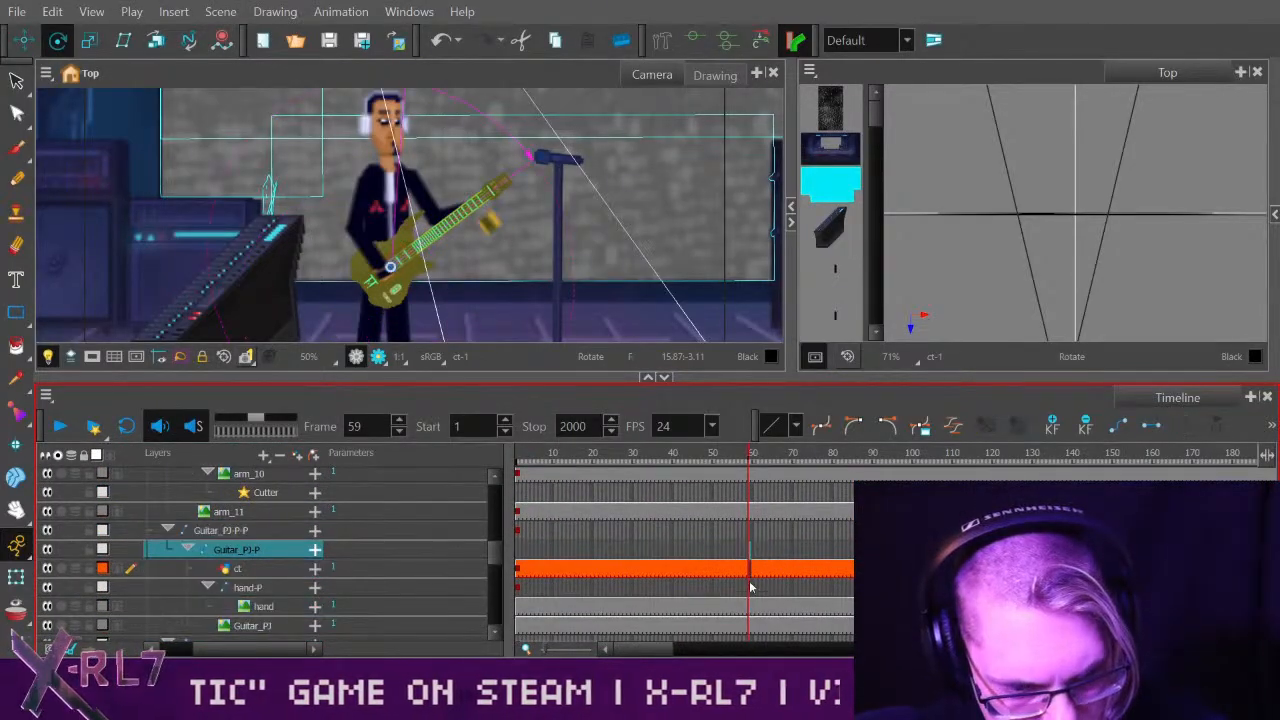
pyautogui.click(753, 592)
pyautogui.click(749, 592)
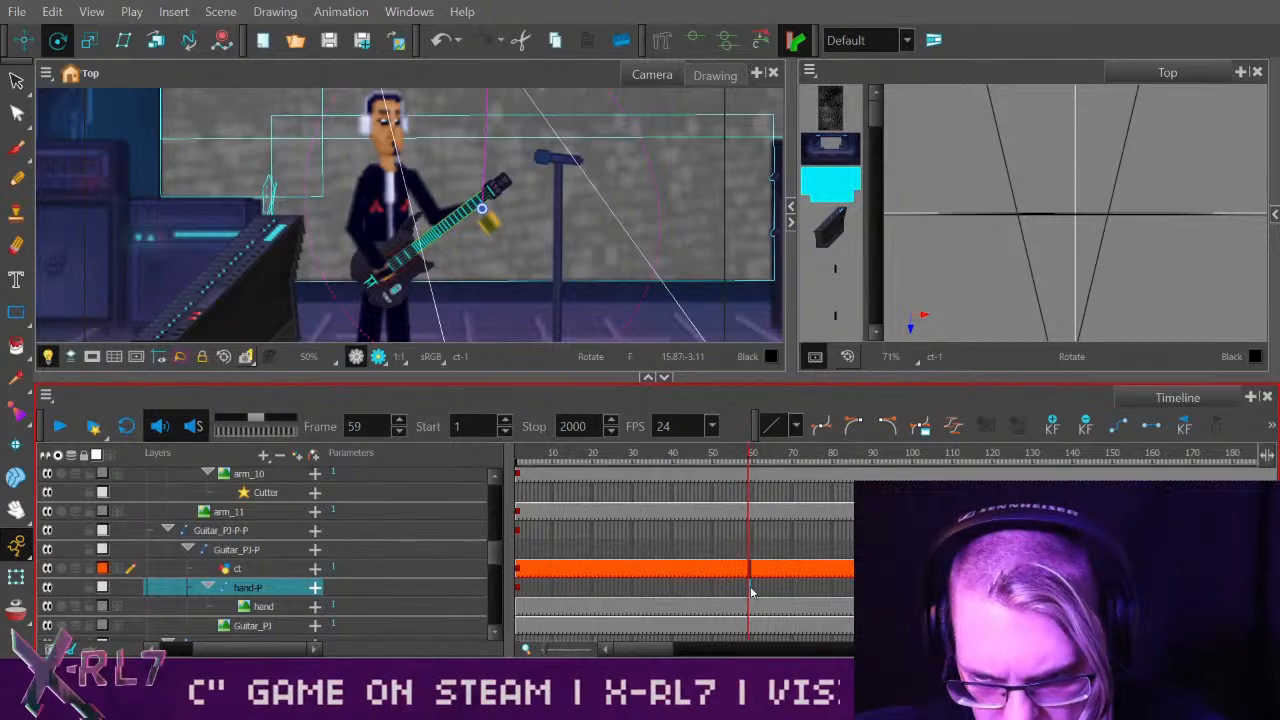
pyautogui.press('2')
pyautogui.click(1052, 430)
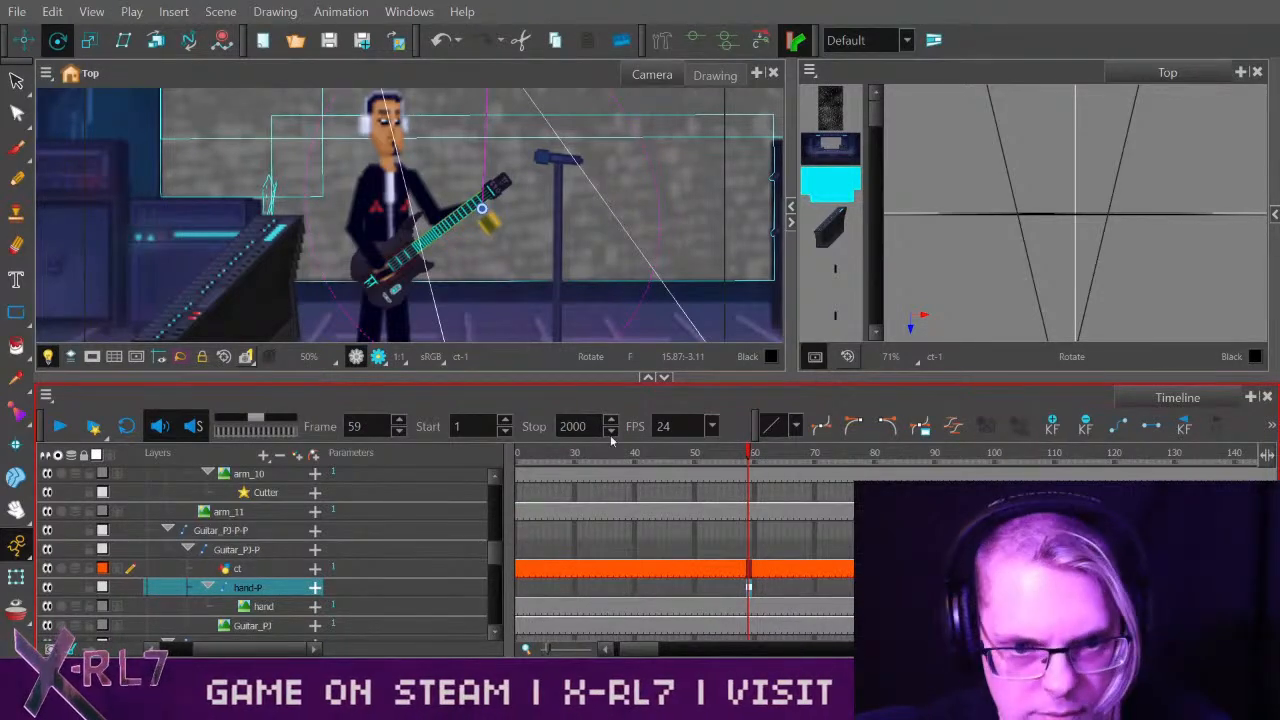
# Set the animate mode to Animate Off, then rotate and move the fretting hand onto the guitar neck.
pyautogui.moveTo(459, 216); pyautogui.dragTo(491, 248)
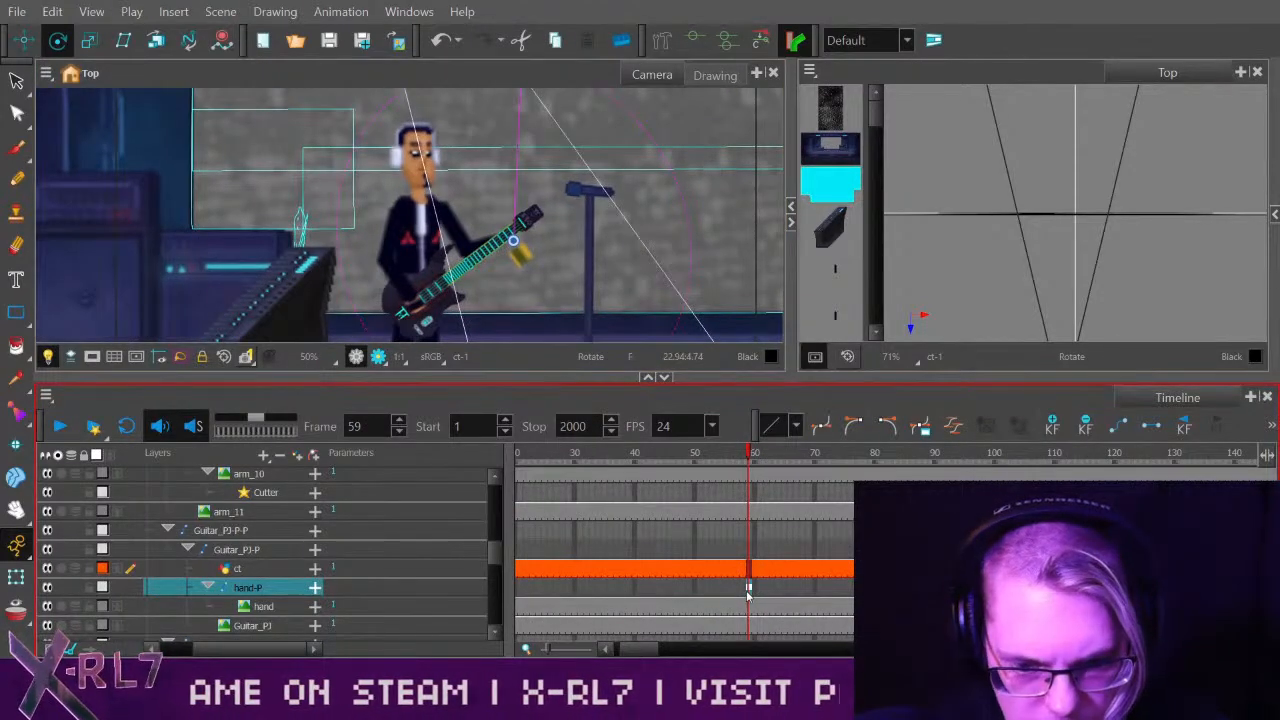
pyautogui.click(16, 545)
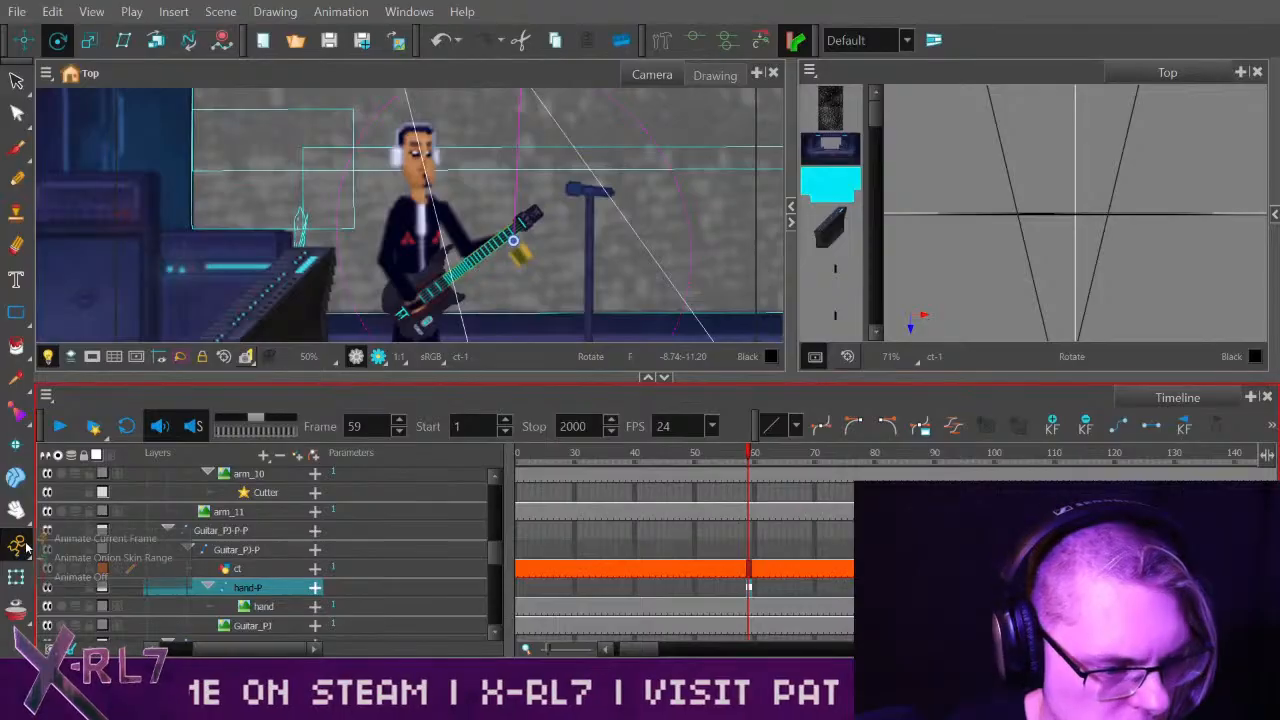
pyautogui.click(86, 579)
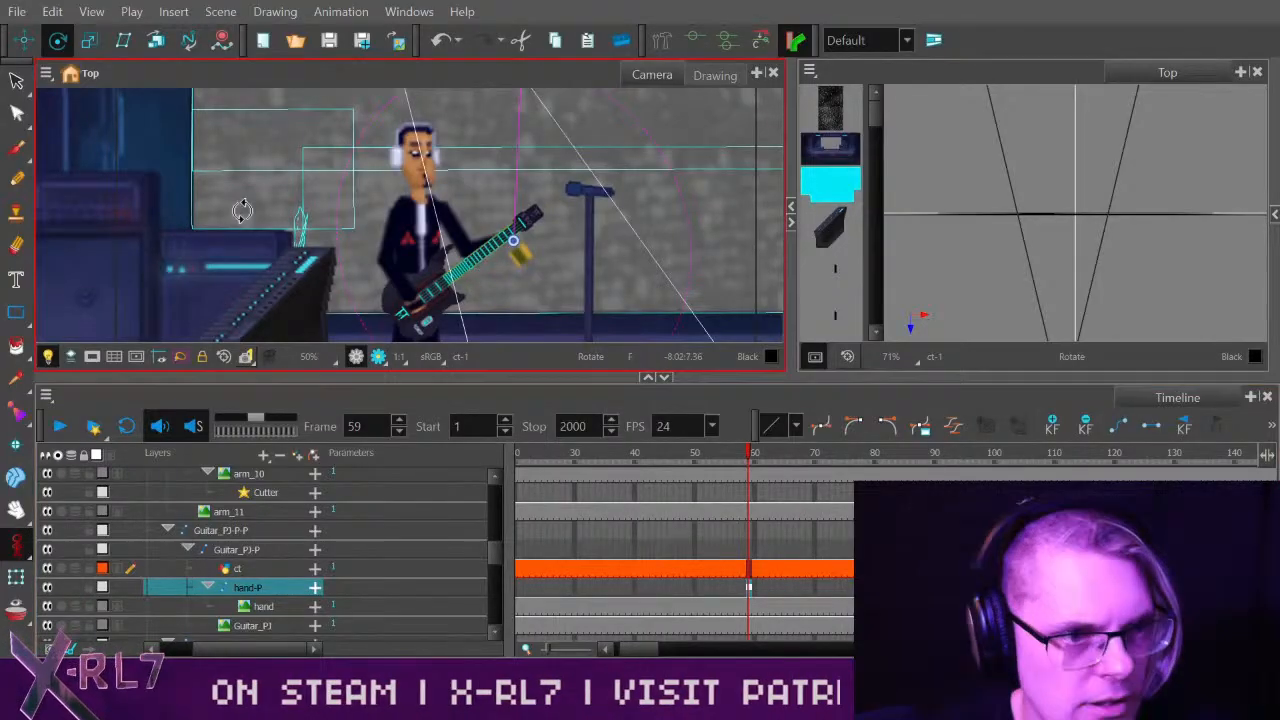
pyautogui.click(88, 39)
pyautogui.click(57, 42)
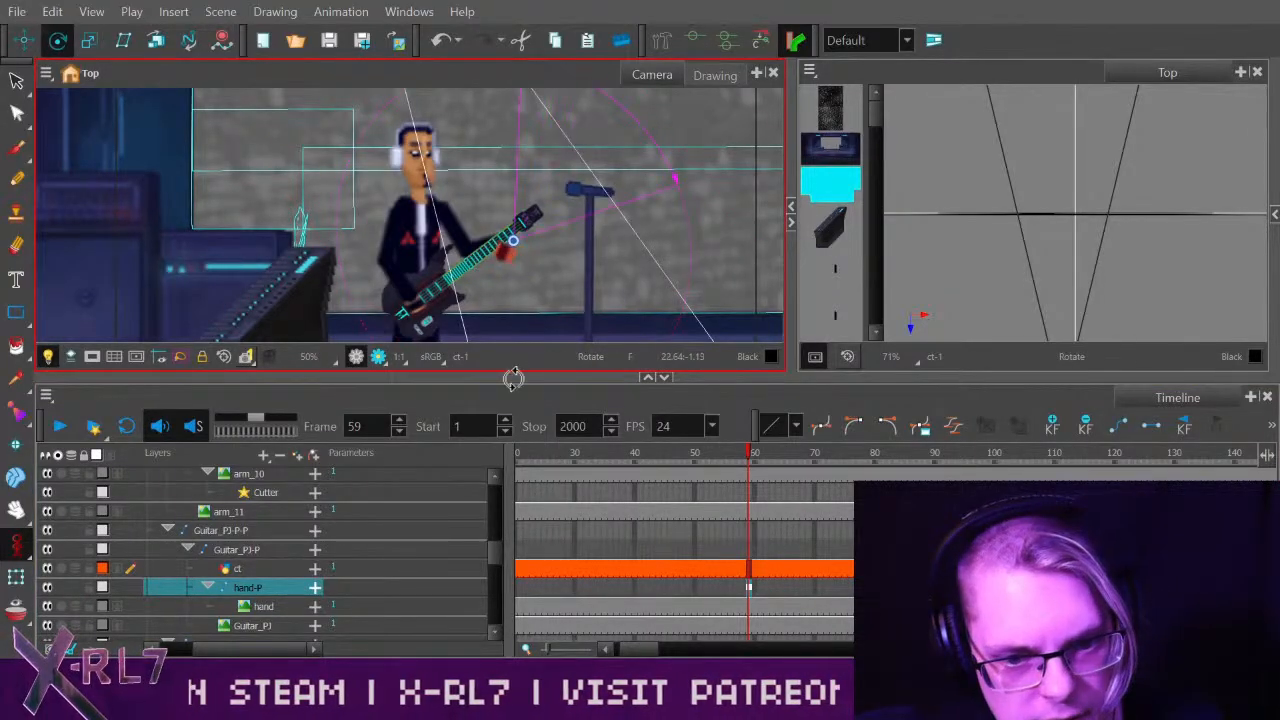
pyautogui.click(24, 40)
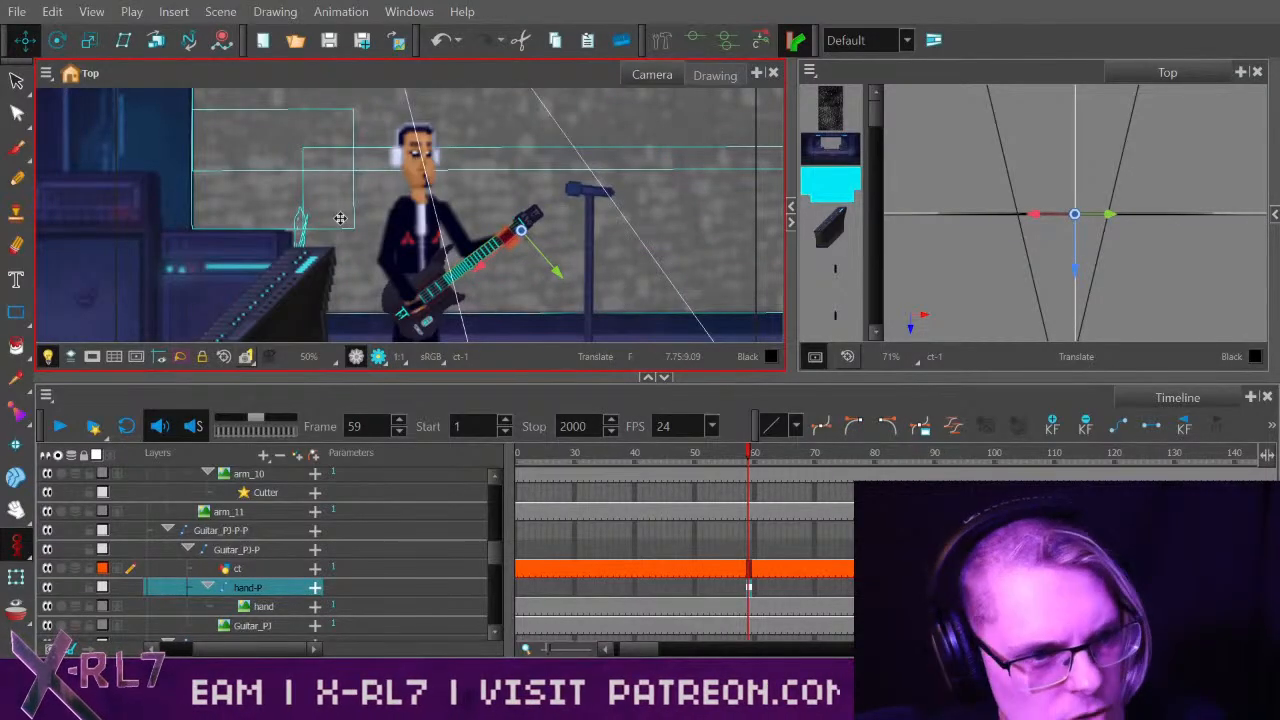
pyautogui.click(58, 41)
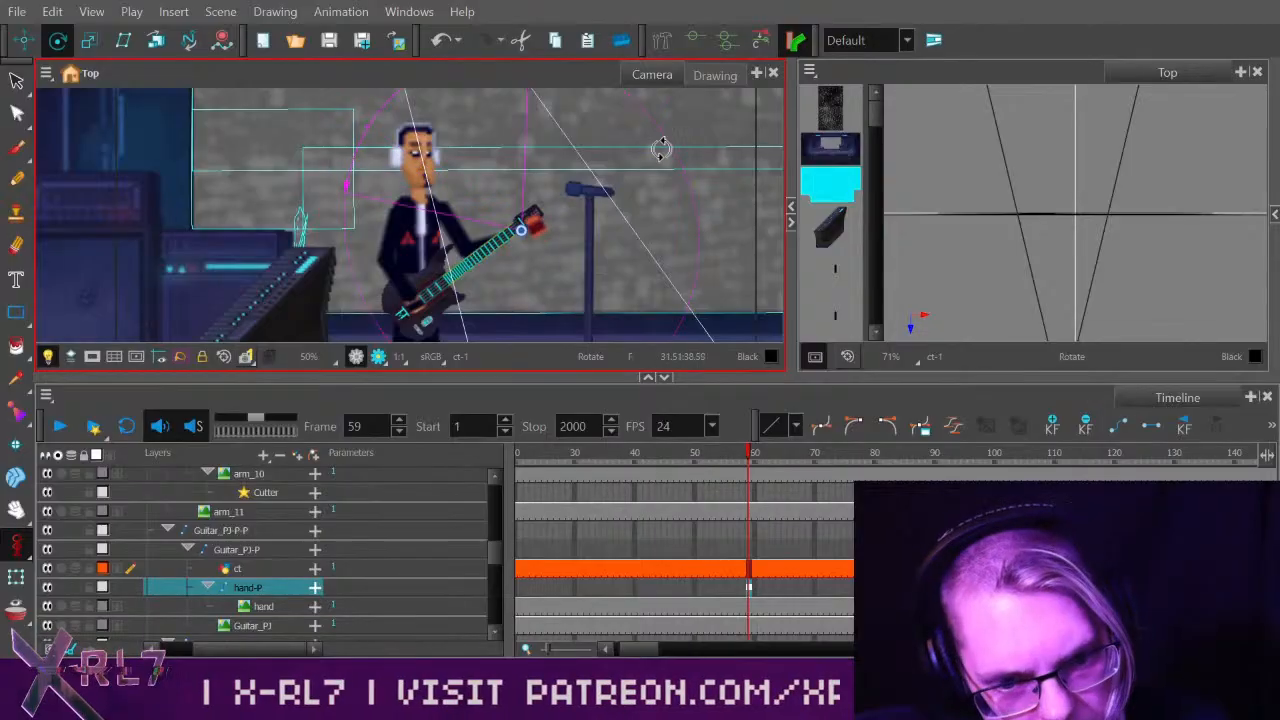
# Refine the hand's position, scale and rotation so it grips the neck just below the headstock.
pyautogui.hotkey('alt', '2')
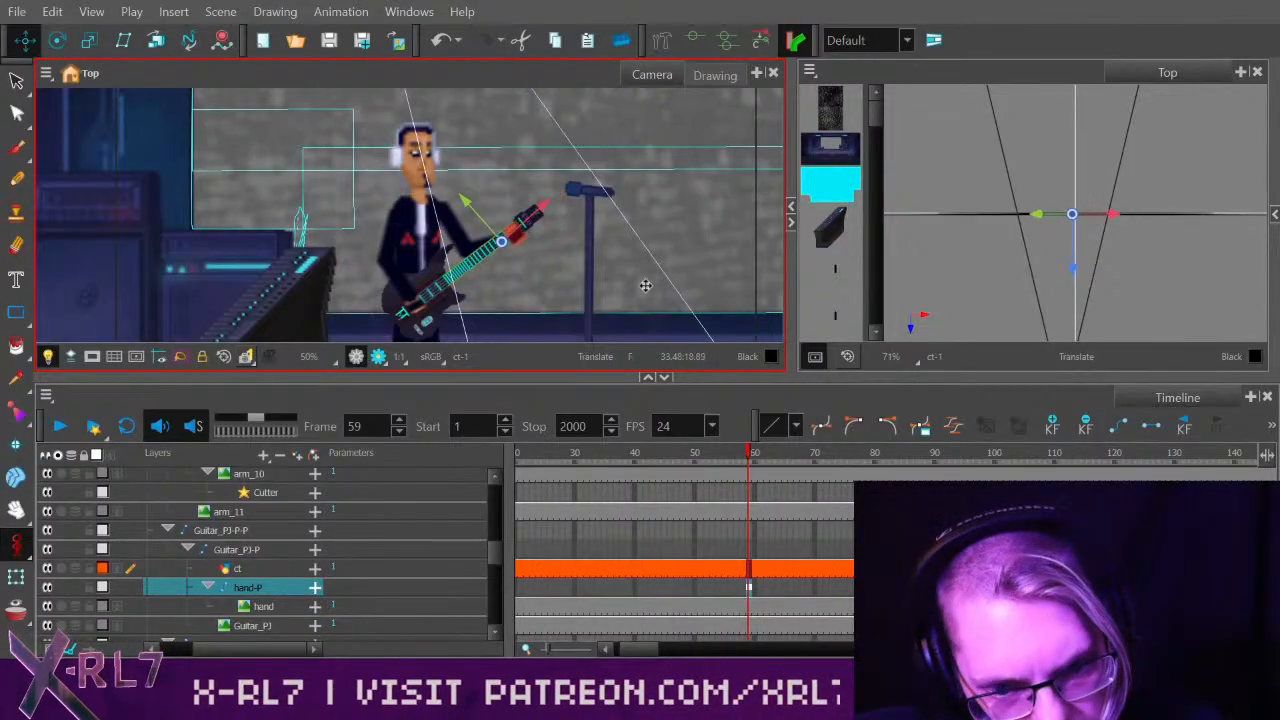
pyautogui.click(88, 41)
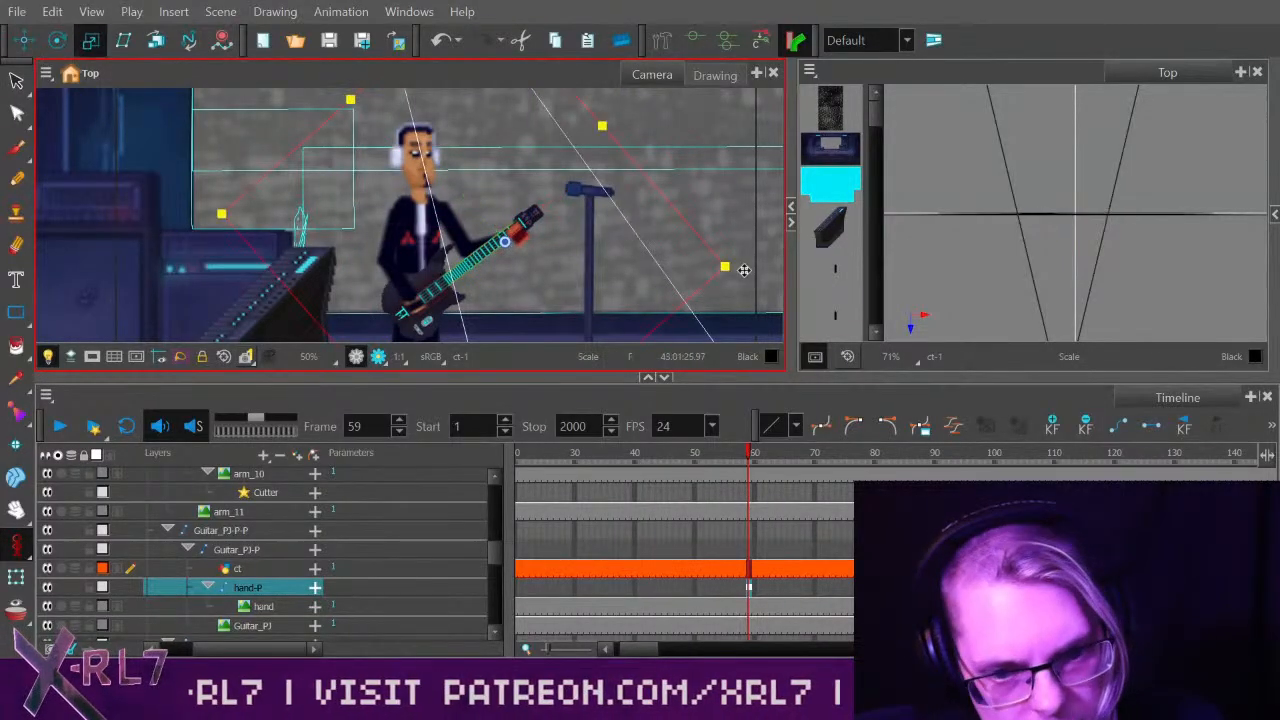
pyautogui.click(58, 41)
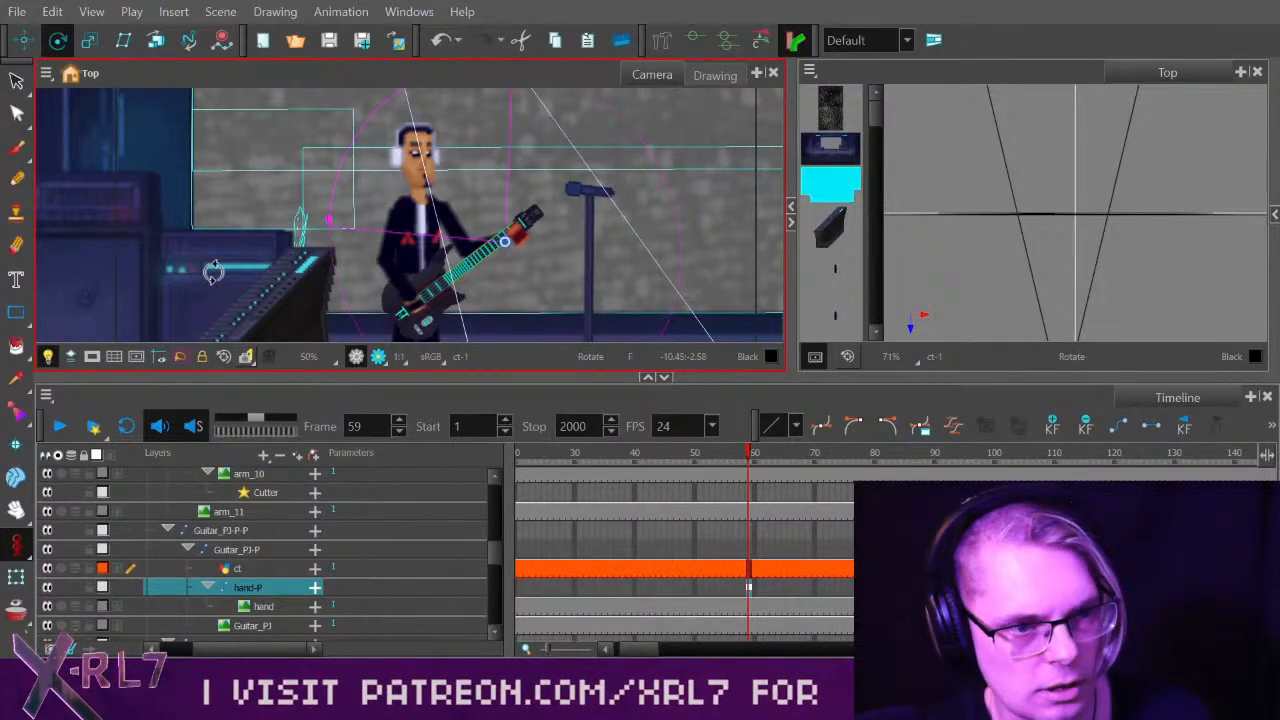
pyautogui.click(24, 40)
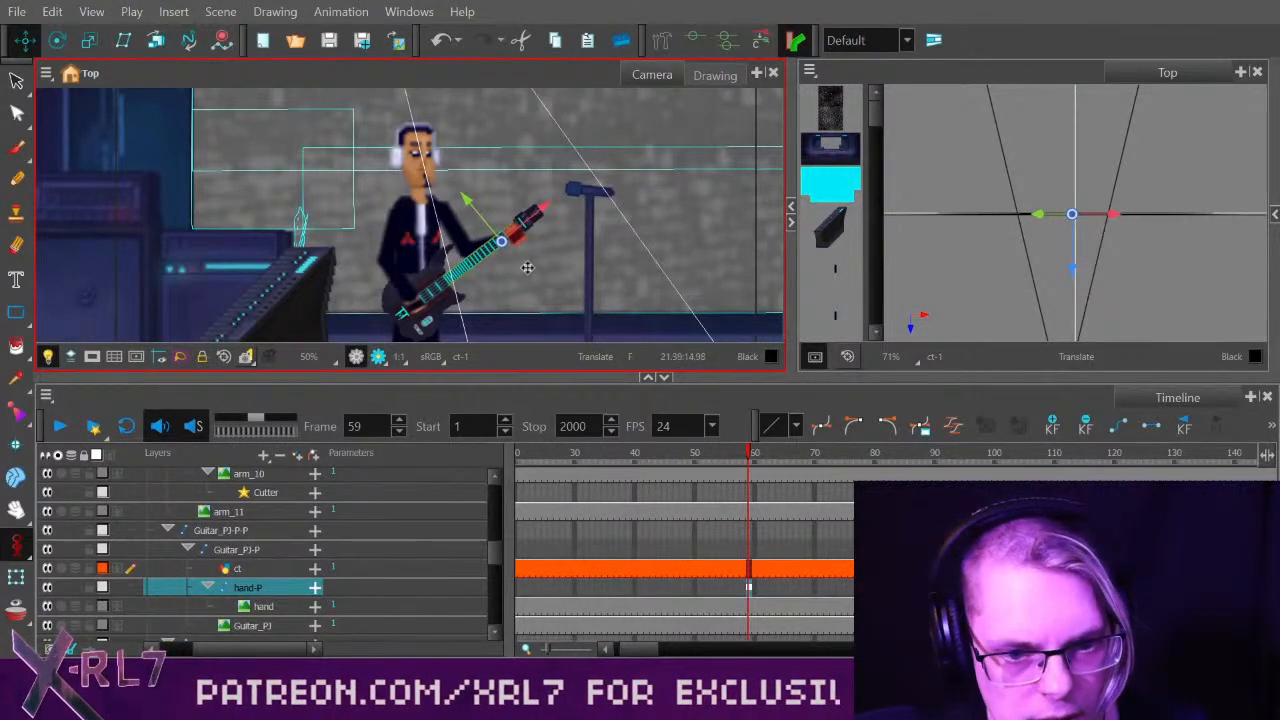
pyautogui.moveTo(500, 240); pyautogui.dragTo(503, 241)
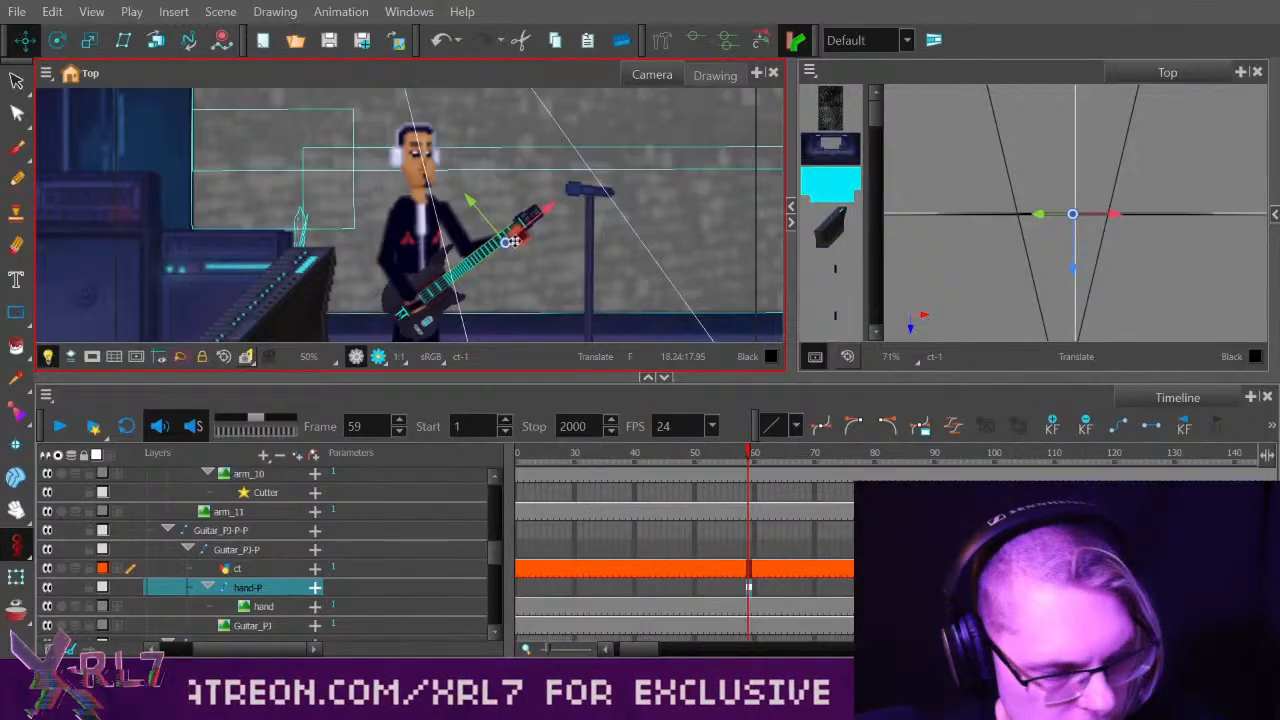
pyautogui.hotkey('ctrl', 'z')
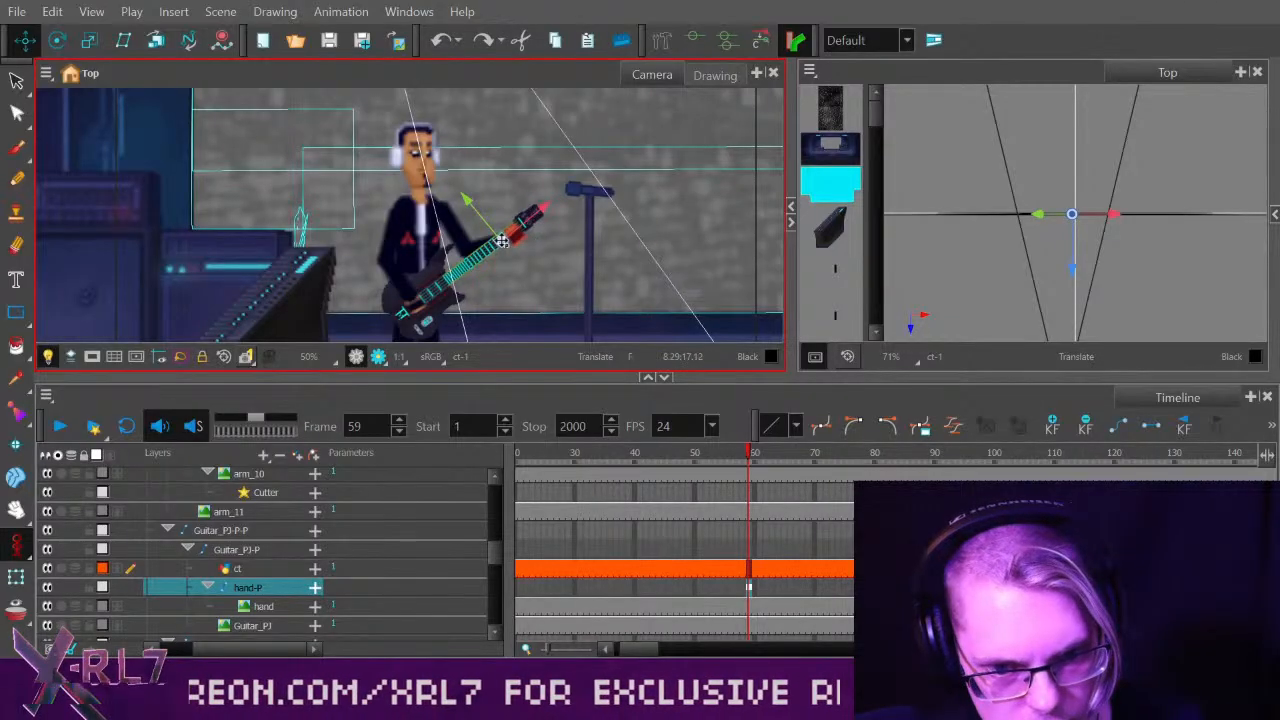
pyautogui.moveTo(501, 241); pyautogui.dragTo(517, 239)
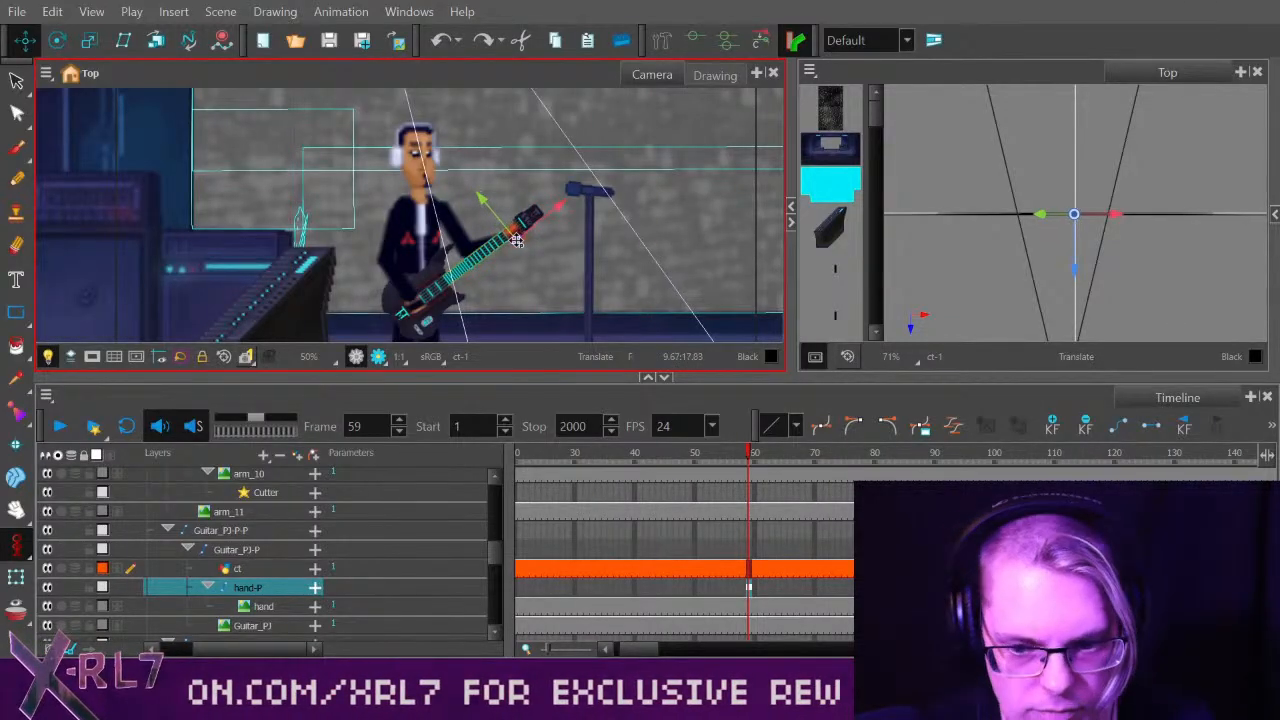
# Add a second keyframe to the hand-P peg at frame 66.
pyautogui.moveTo(738, 455); pyautogui.dragTo(792, 462)
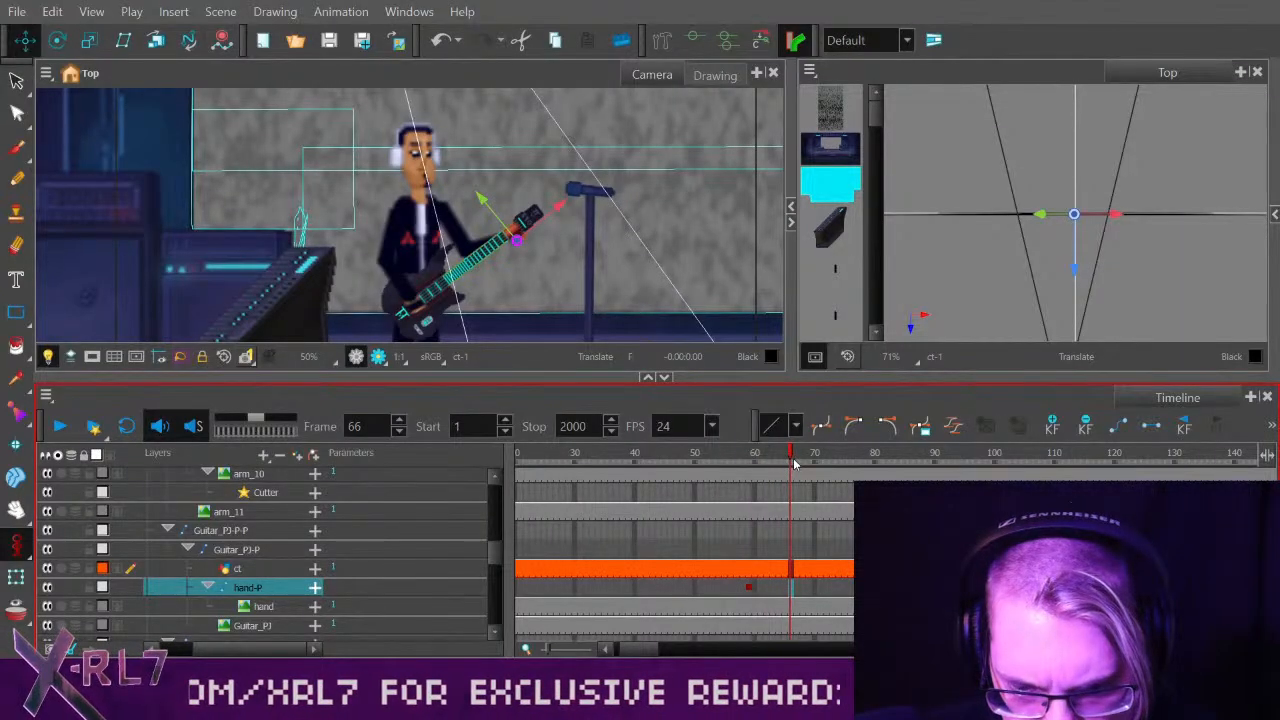
pyautogui.moveTo(684, 611); pyautogui.dragTo(598, 609)
pyautogui.moveTo(500, 544)
pyautogui.mouseDown()
pyautogui.moveTo(502, 485)
pyautogui.moveTo(503, 561)
pyautogui.mouseUp()
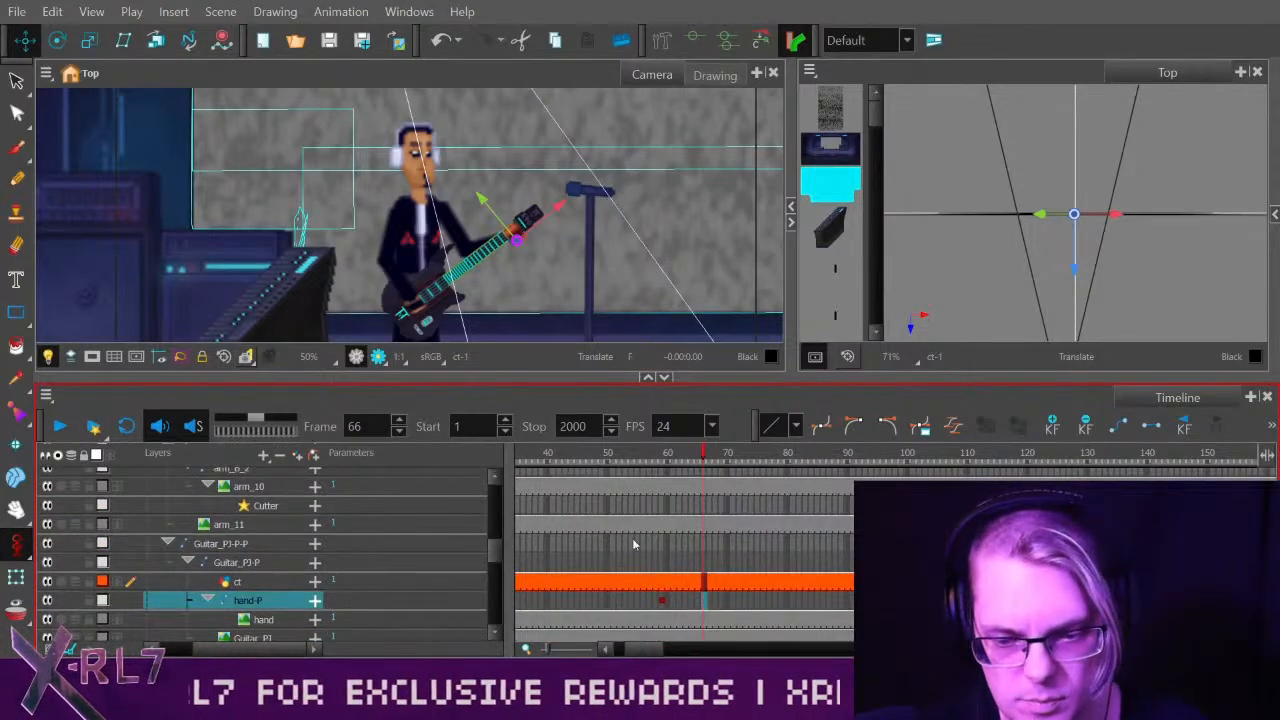
pyautogui.click(1052, 426)
pyautogui.click(660, 602)
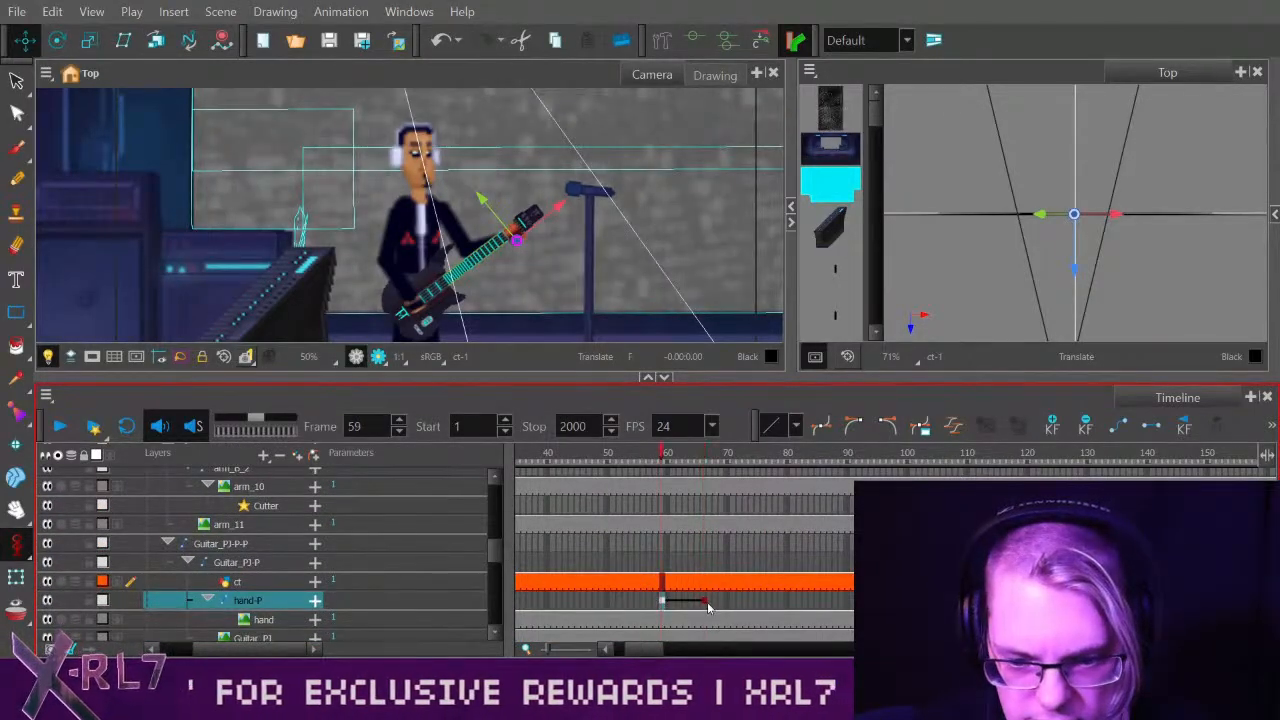
pyautogui.click(704, 602)
# Try a small rotation of the fretting hand at frame 66 and check its grip in render view.
pyautogui.scroll(5, 641, 270)
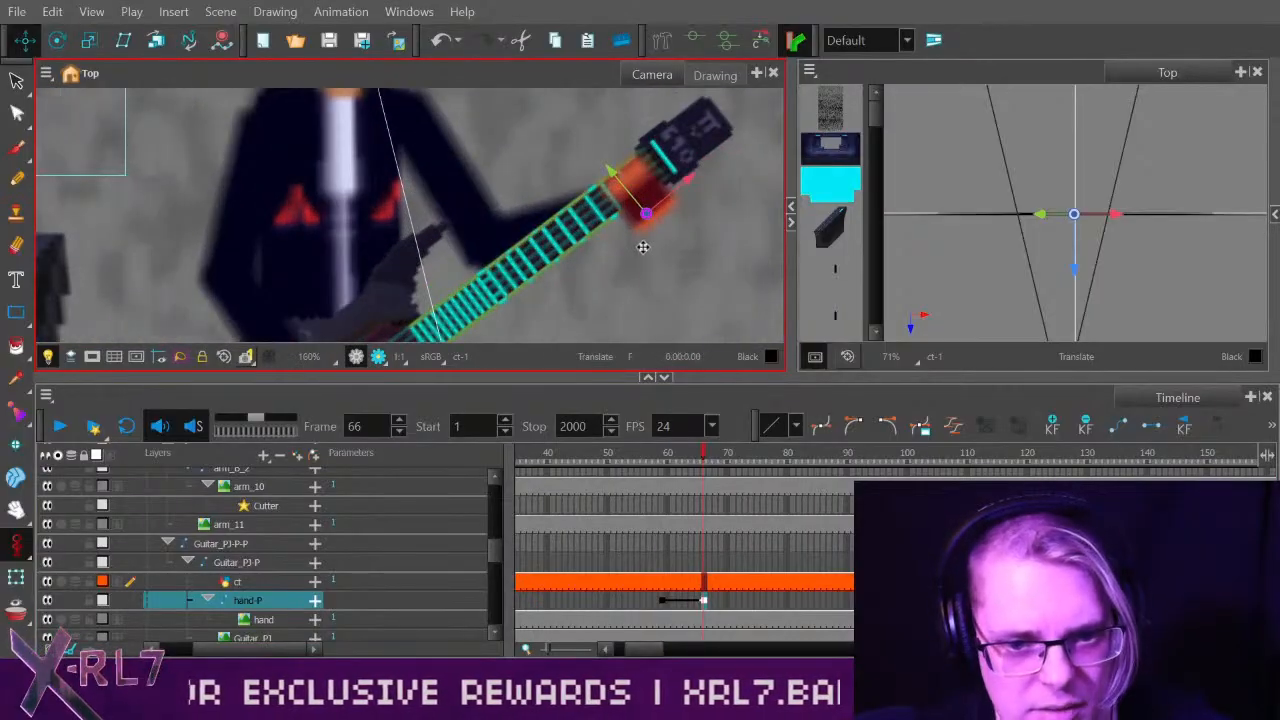
pyautogui.hotkey('alt', '3')
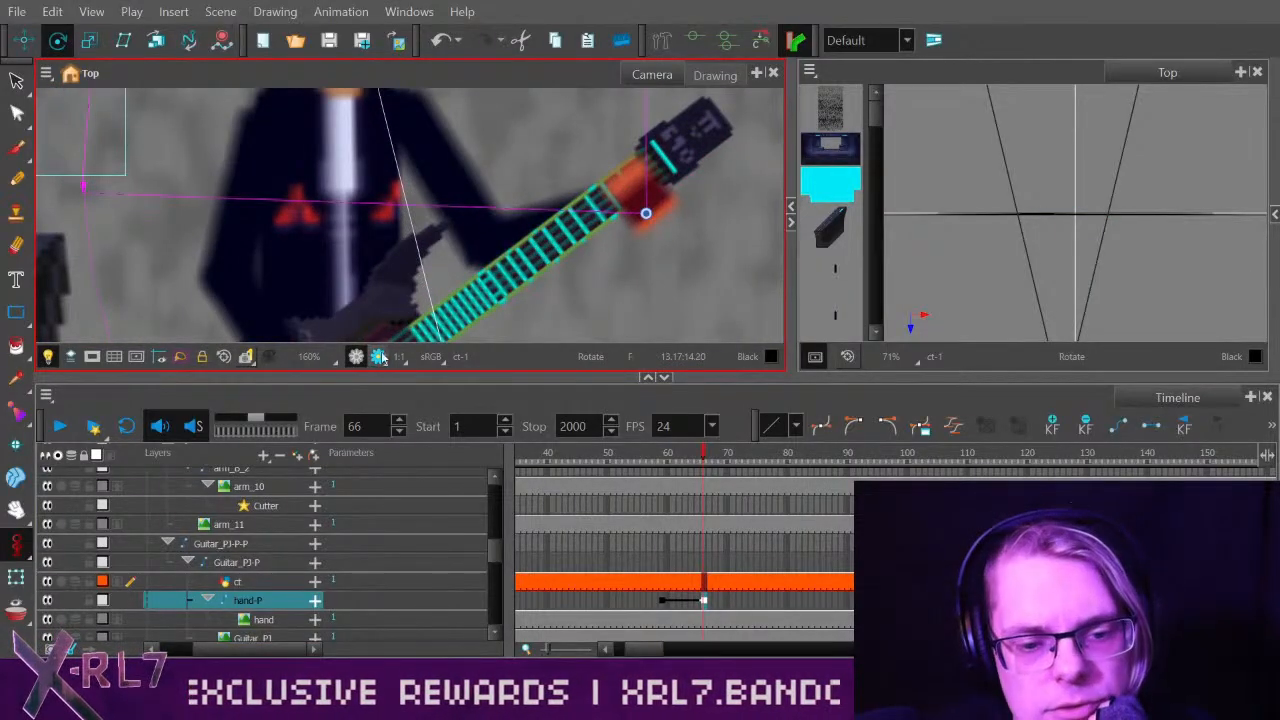
pyautogui.click(355, 358)
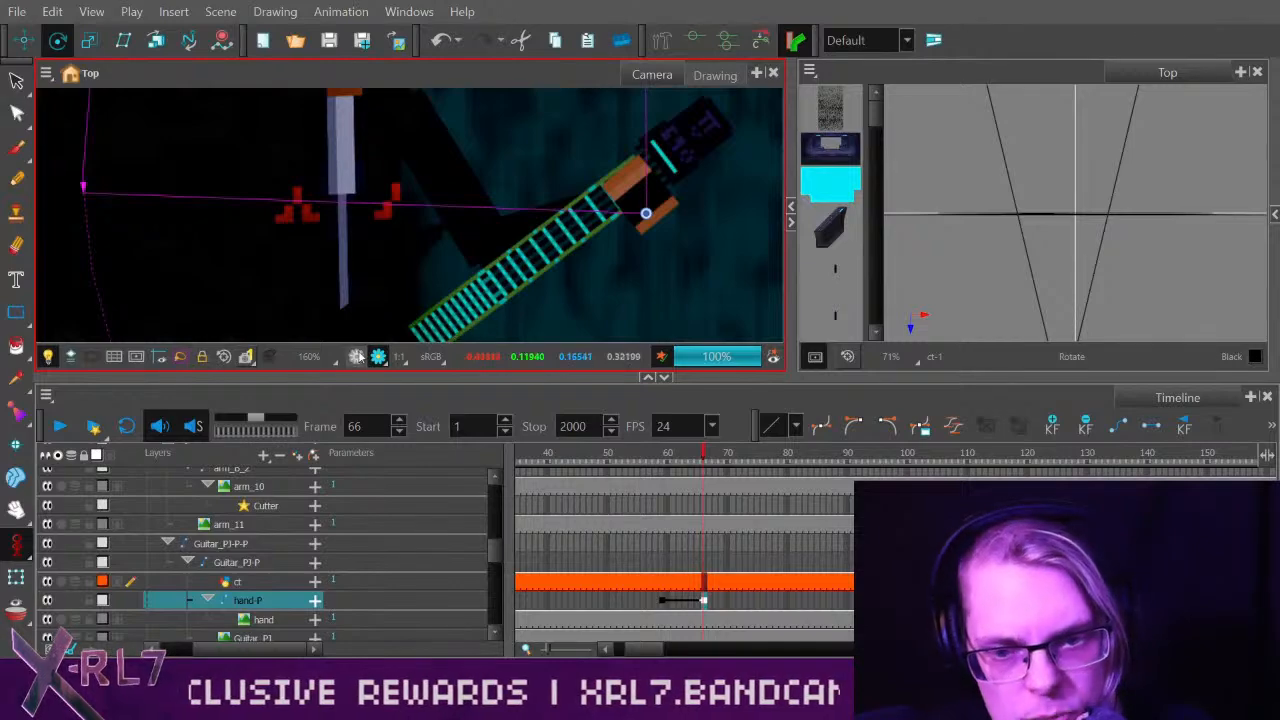
pyautogui.click(356, 357)
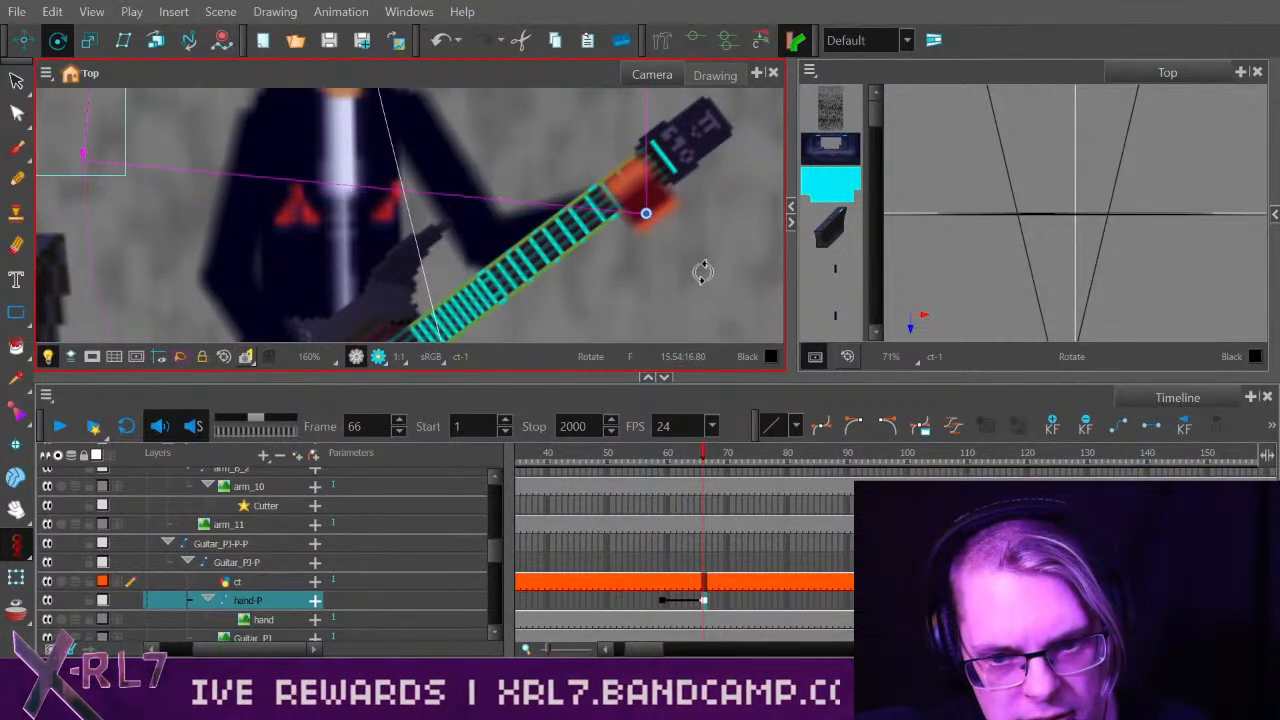
pyautogui.click(90, 42)
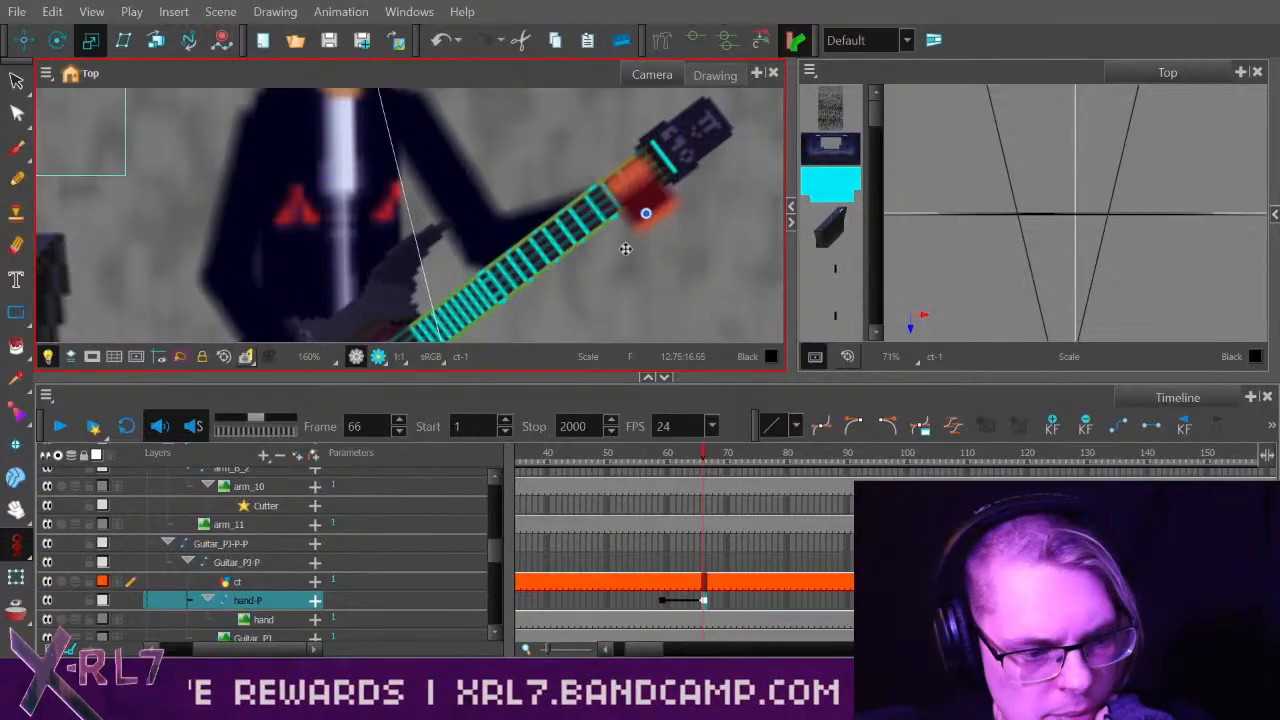
# Switch to Animate Current Frame, undo the last hand changes, and nudge the hand slightly outward from the neck at frame 66.
pyautogui.click(17, 548)
pyautogui.click(107, 538)
pyautogui.click(722, 321)
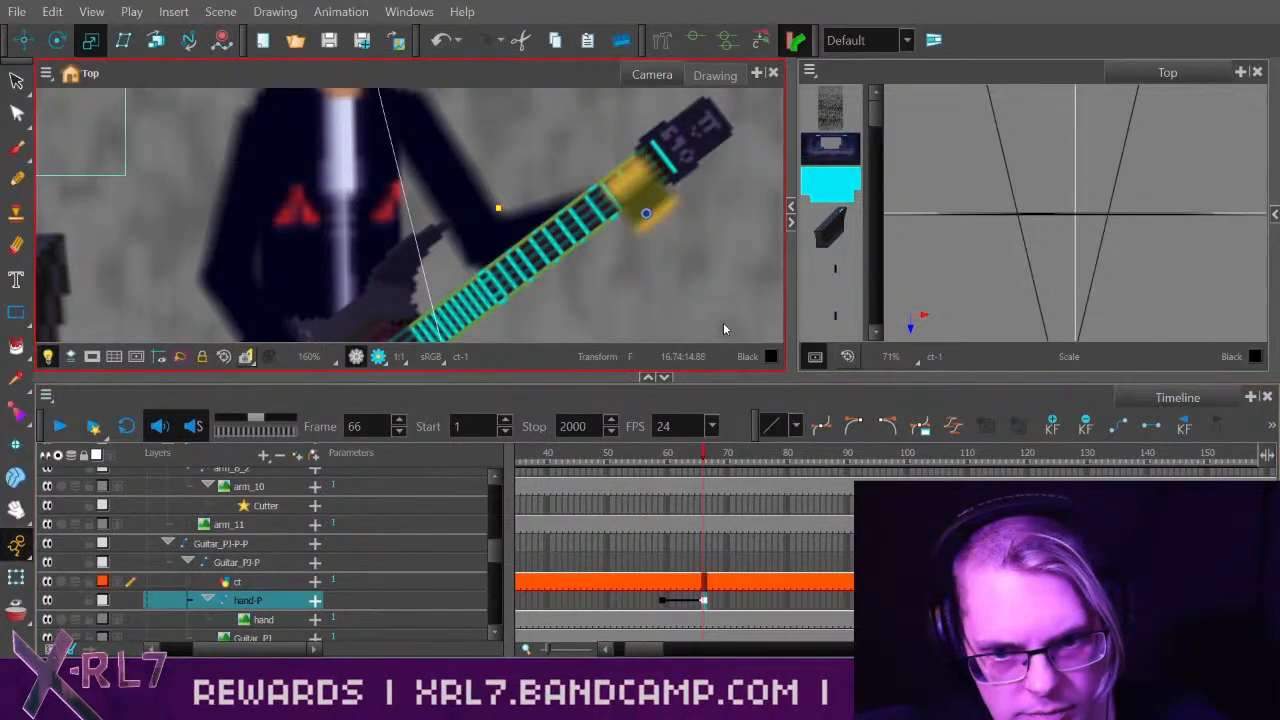
pyautogui.hotkey('ctrl', 'z')
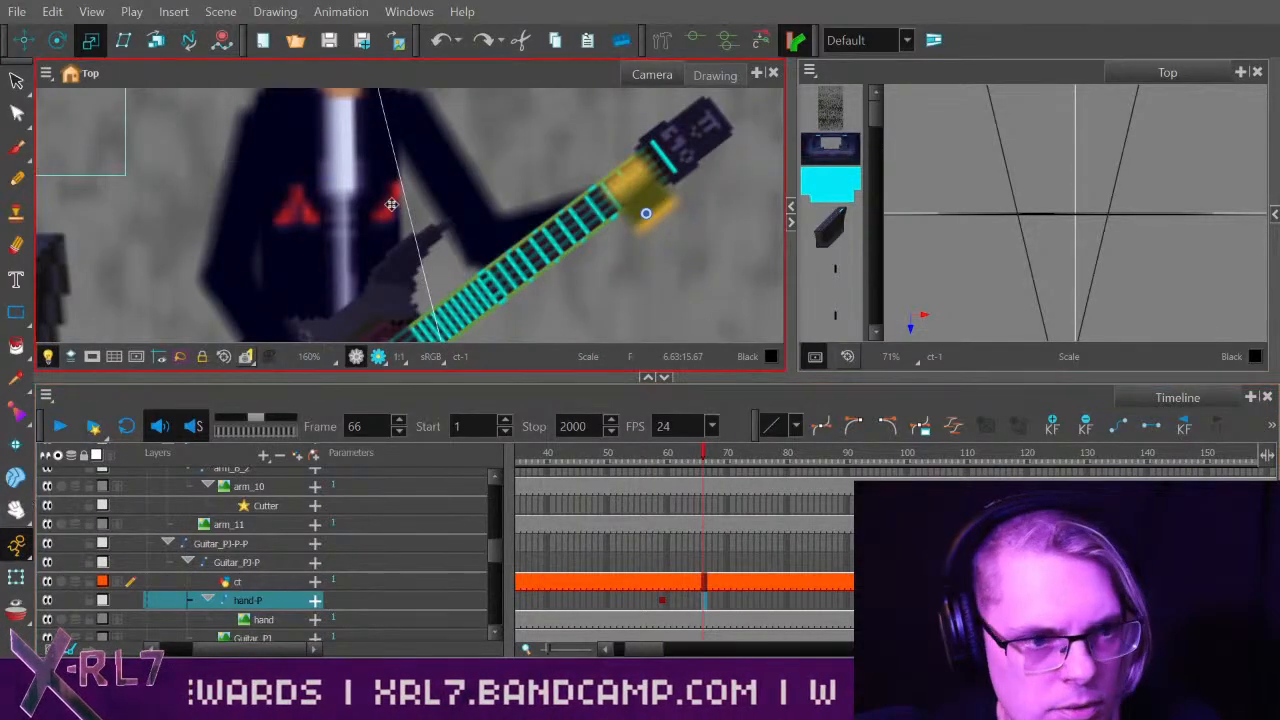
pyautogui.click(25, 42)
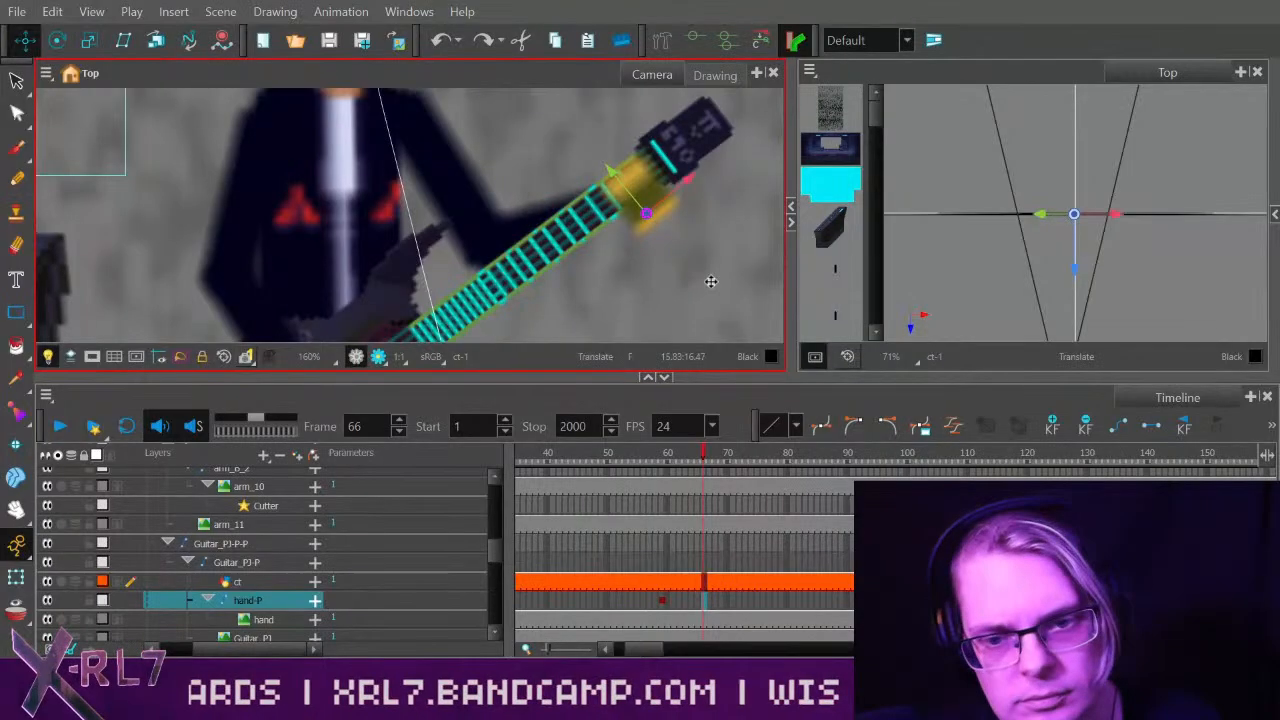
pyautogui.moveTo(712, 281); pyautogui.dragTo(718, 284)
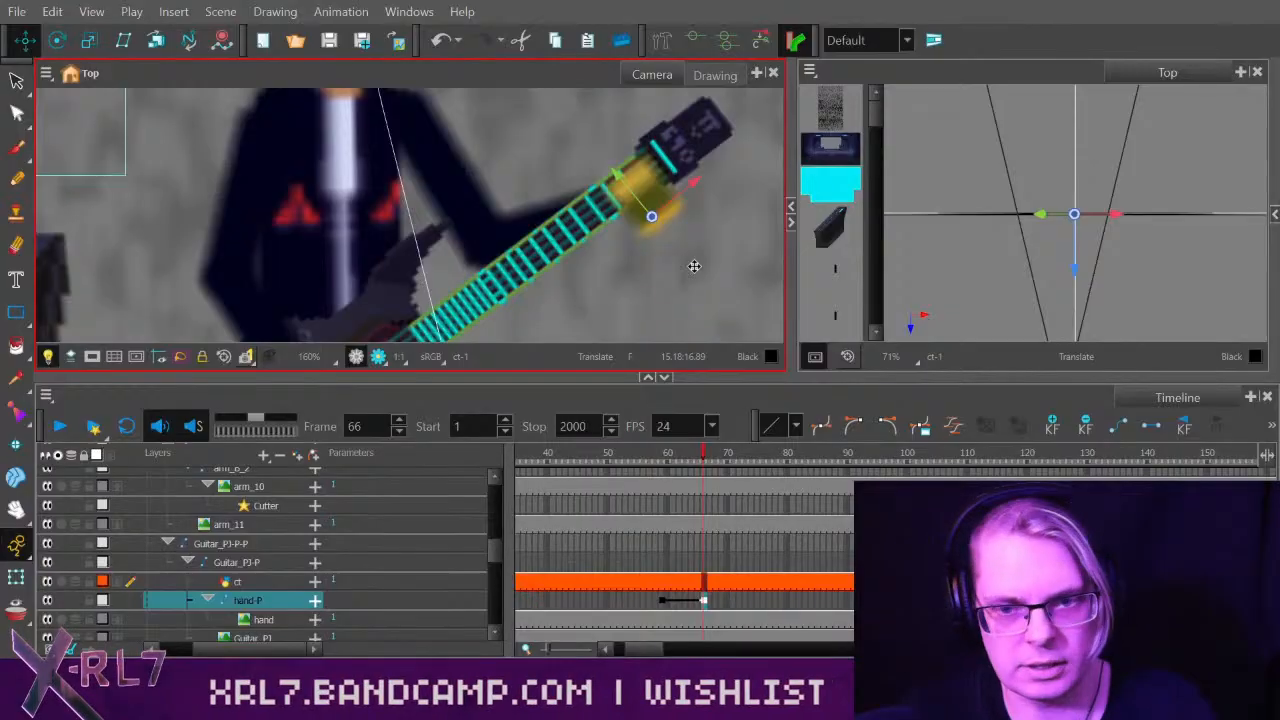
# Scale the fretting hand down slightly at frame 66 with the Scale tool and check its fit on the neck.
pyautogui.click(90, 40)
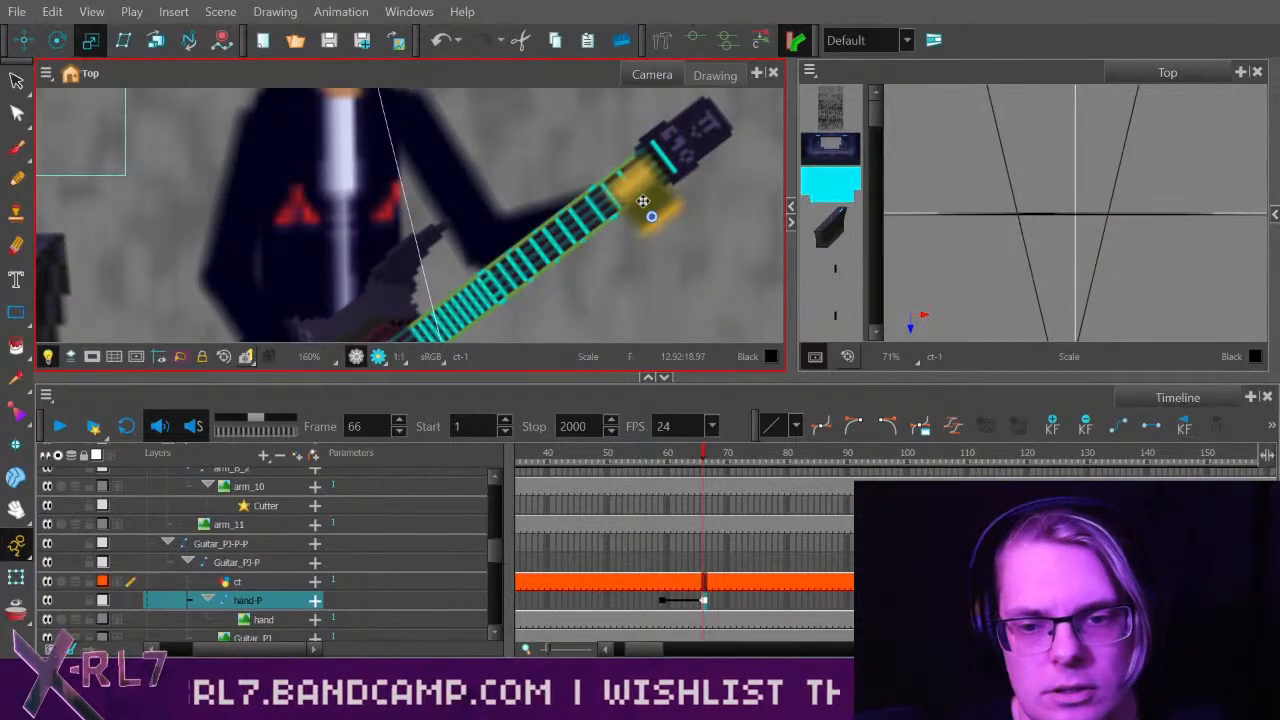
pyautogui.scroll(-6, 656, 218)
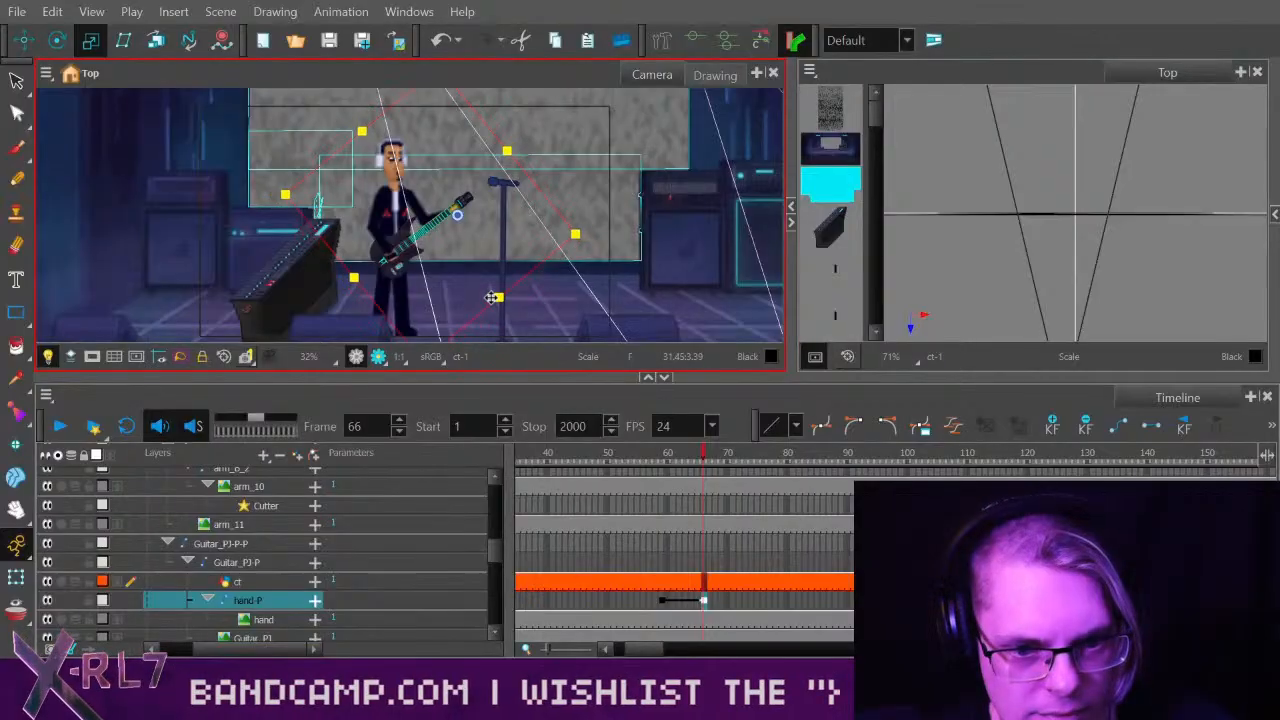
pyautogui.scroll(4, 495, 295)
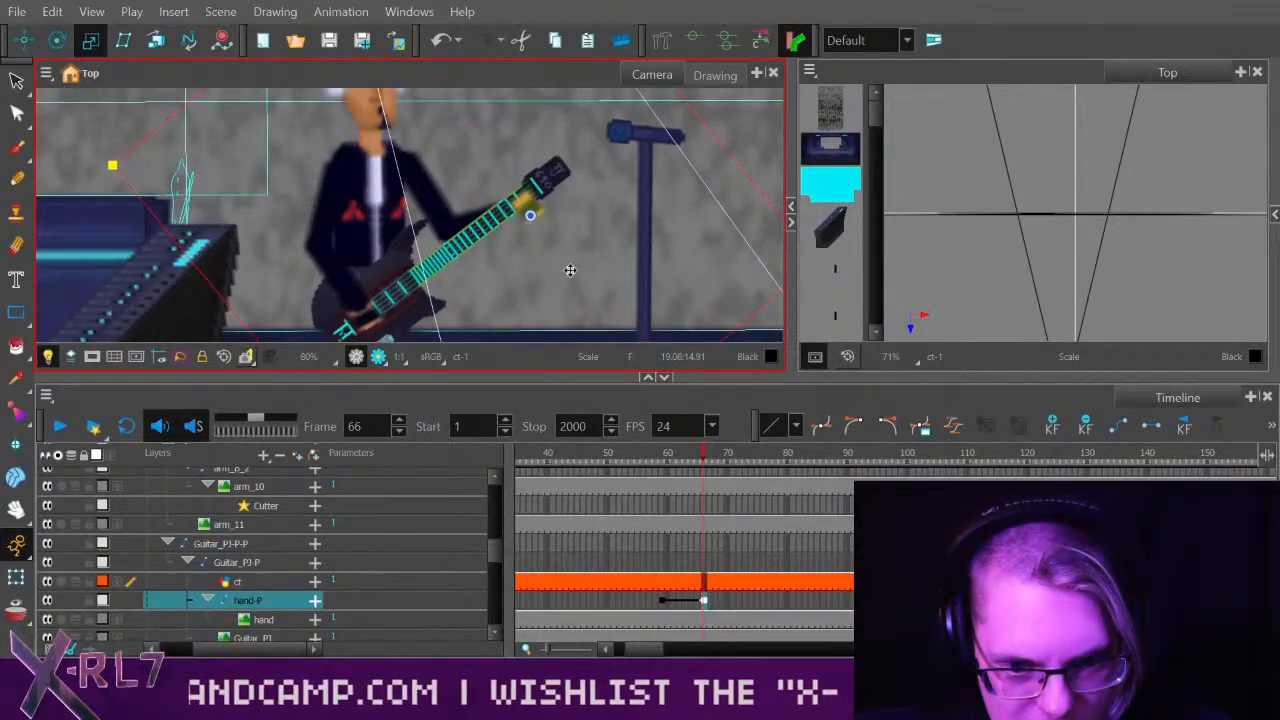
pyautogui.scroll(2, 570, 270)
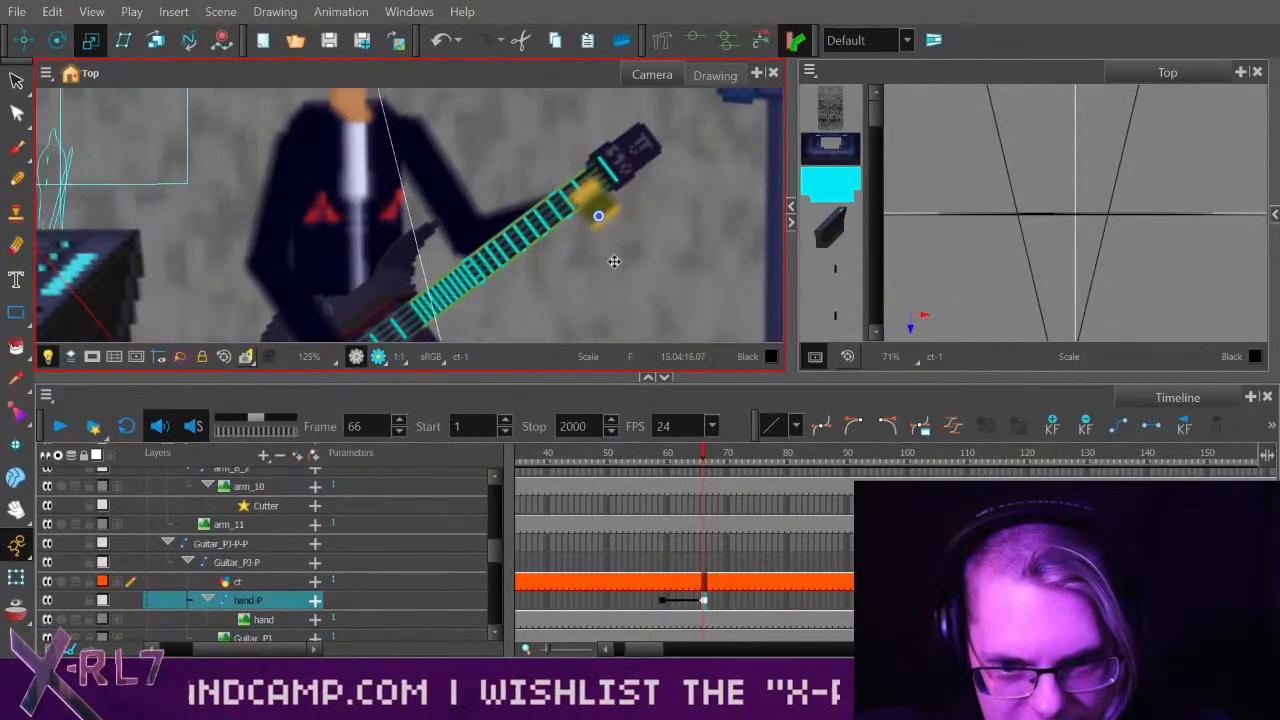
# Add a keyframe to hand-P at frame 63 that holds the frame 59 pose, and compare it with frame 66 in render view.
pyautogui.moveTo(704, 452)
pyautogui.mouseDown()
pyautogui.moveTo(652, 452)
pyautogui.moveTo(700, 450)
pyautogui.mouseUp()
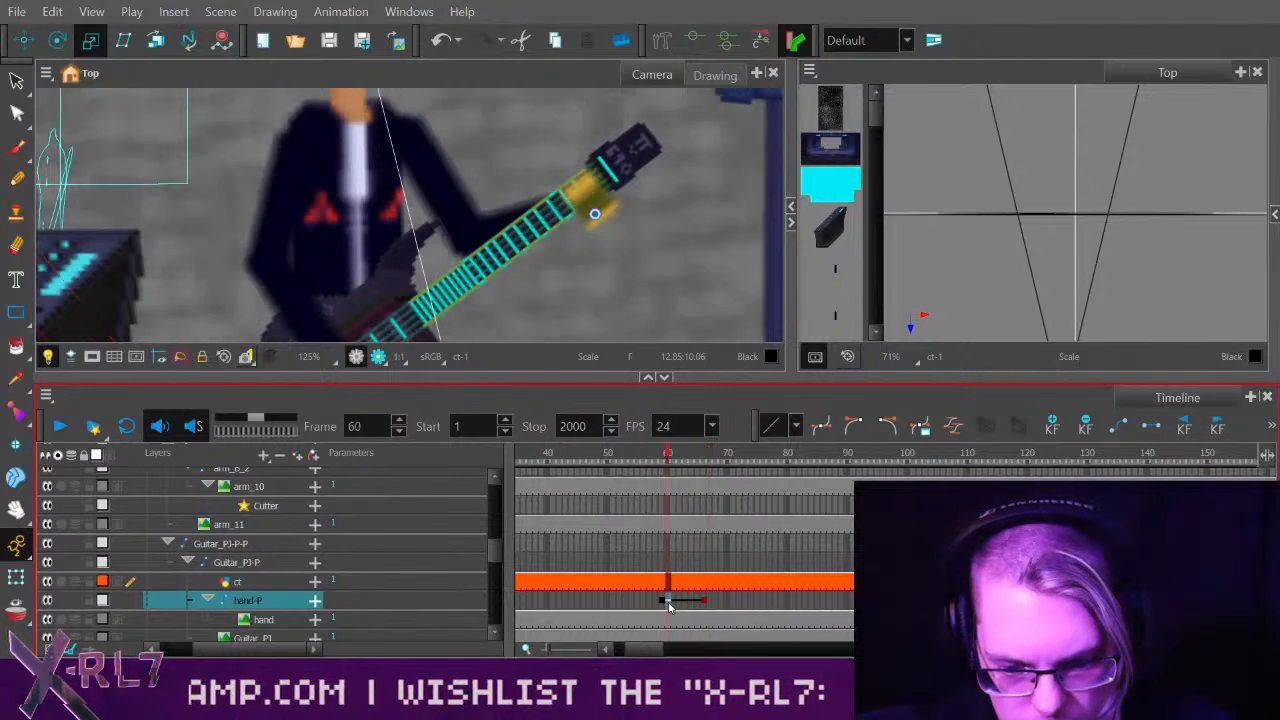
pyautogui.click(665, 600)
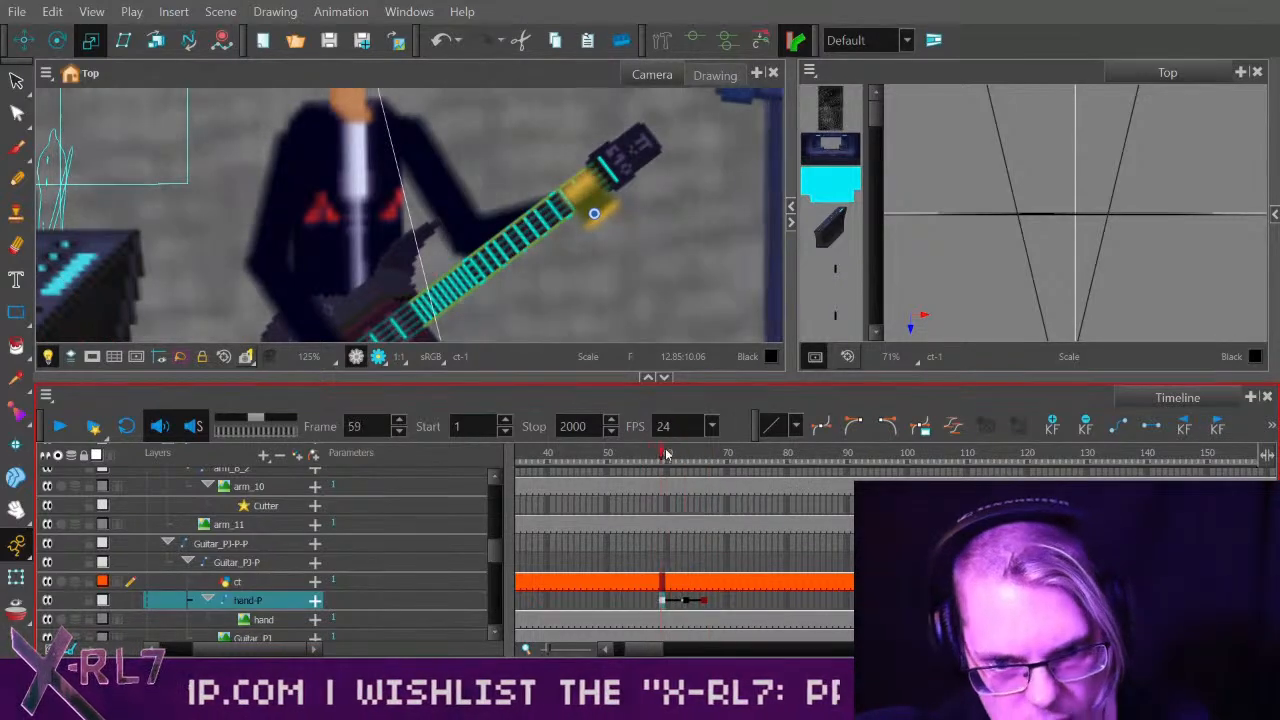
pyautogui.click(699, 451)
pyautogui.moveTo(699, 449); pyautogui.dragTo(723, 448)
pyautogui.click(689, 602)
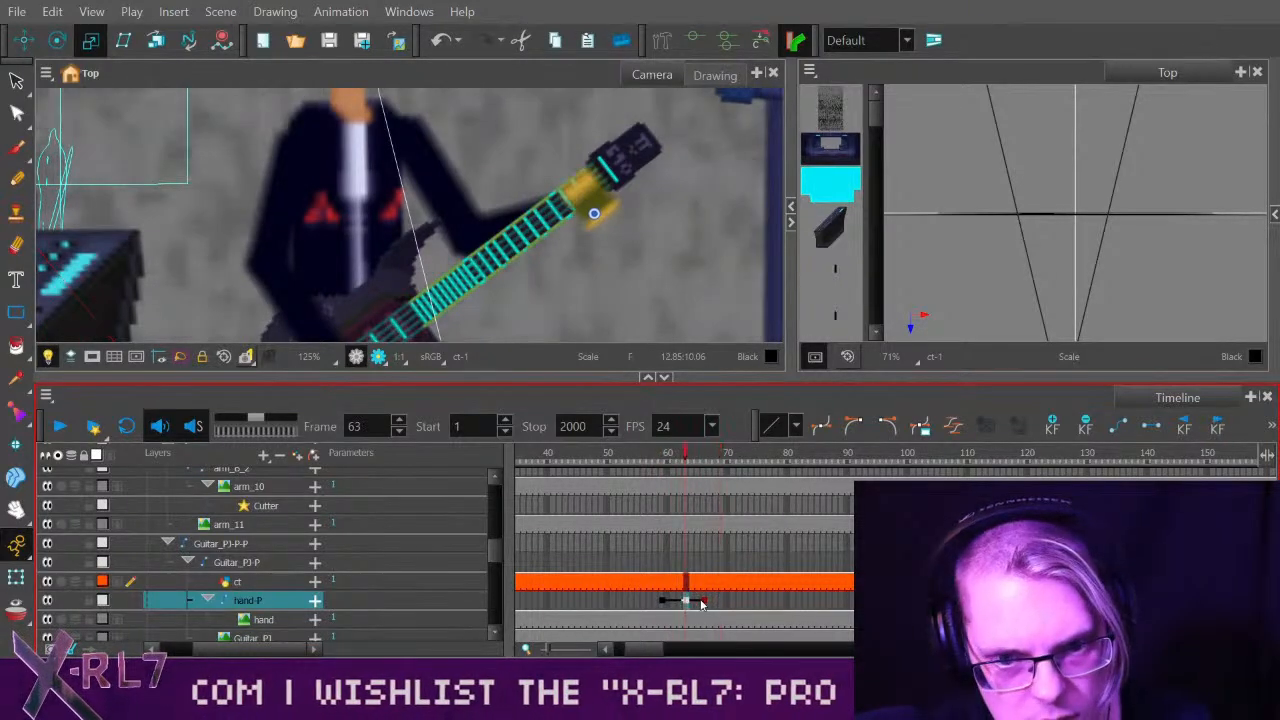
pyautogui.click(701, 602)
pyautogui.click(686, 600)
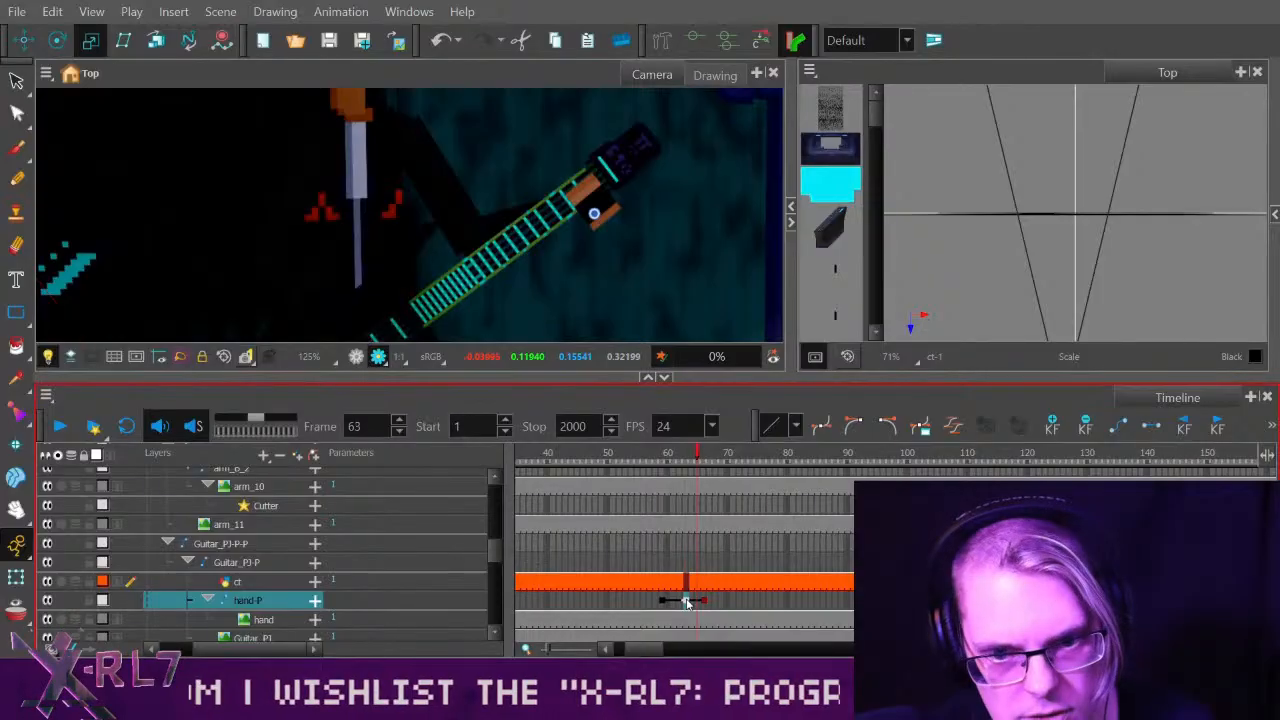
pyautogui.click(707, 601)
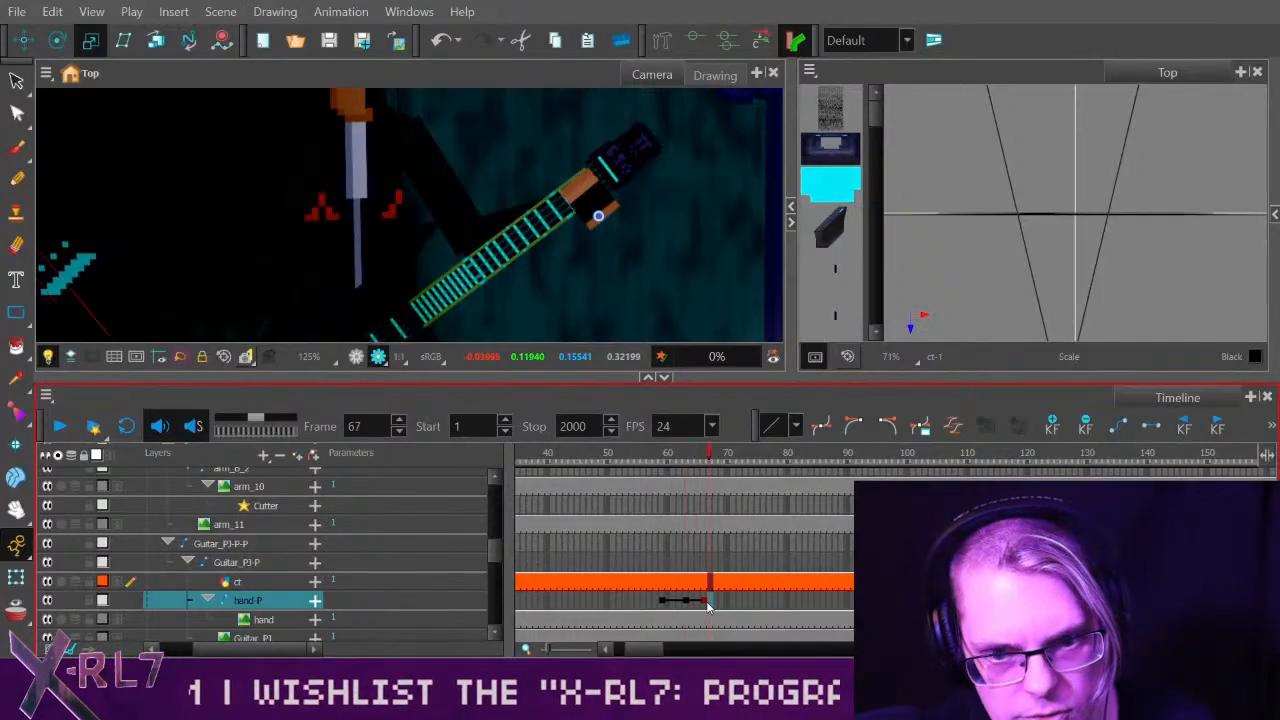
# Expand the hand-P parameters and copy the Scale y value 1.8044 from frame 58.
pyautogui.click(314, 600)
pyautogui.moveTo(496, 537); pyautogui.dragTo(494, 552)
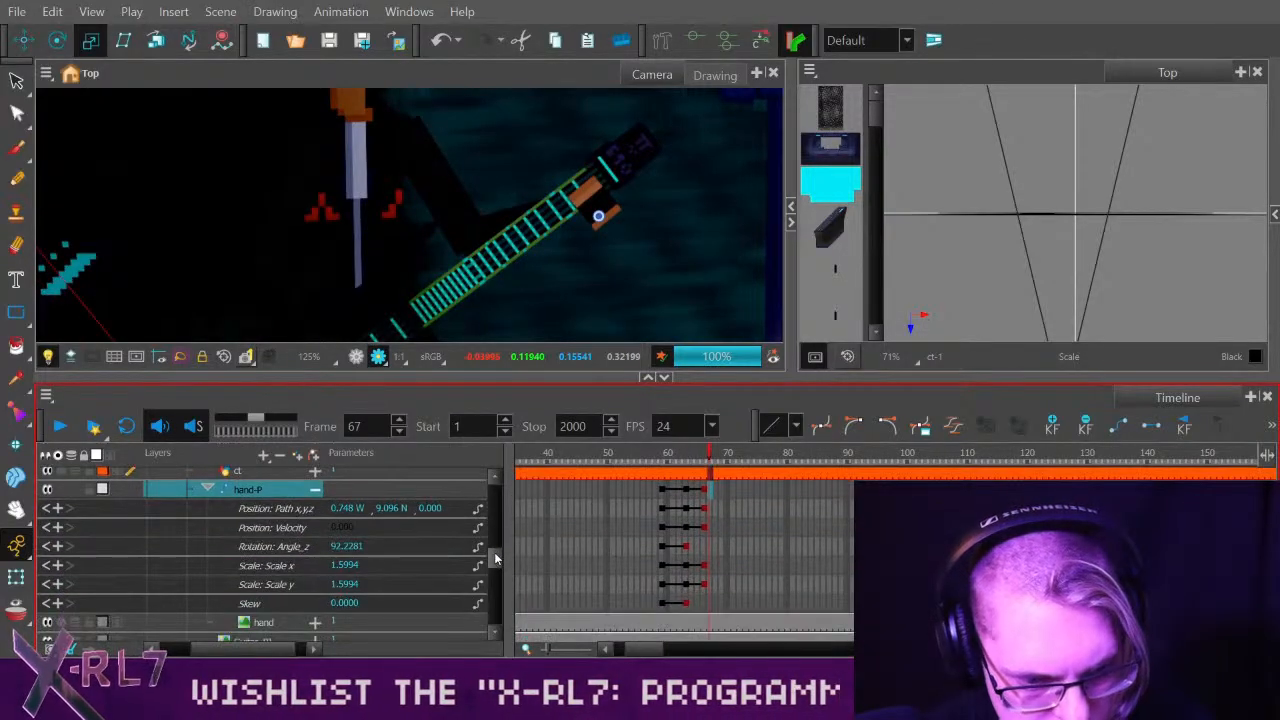
pyautogui.click(662, 528)
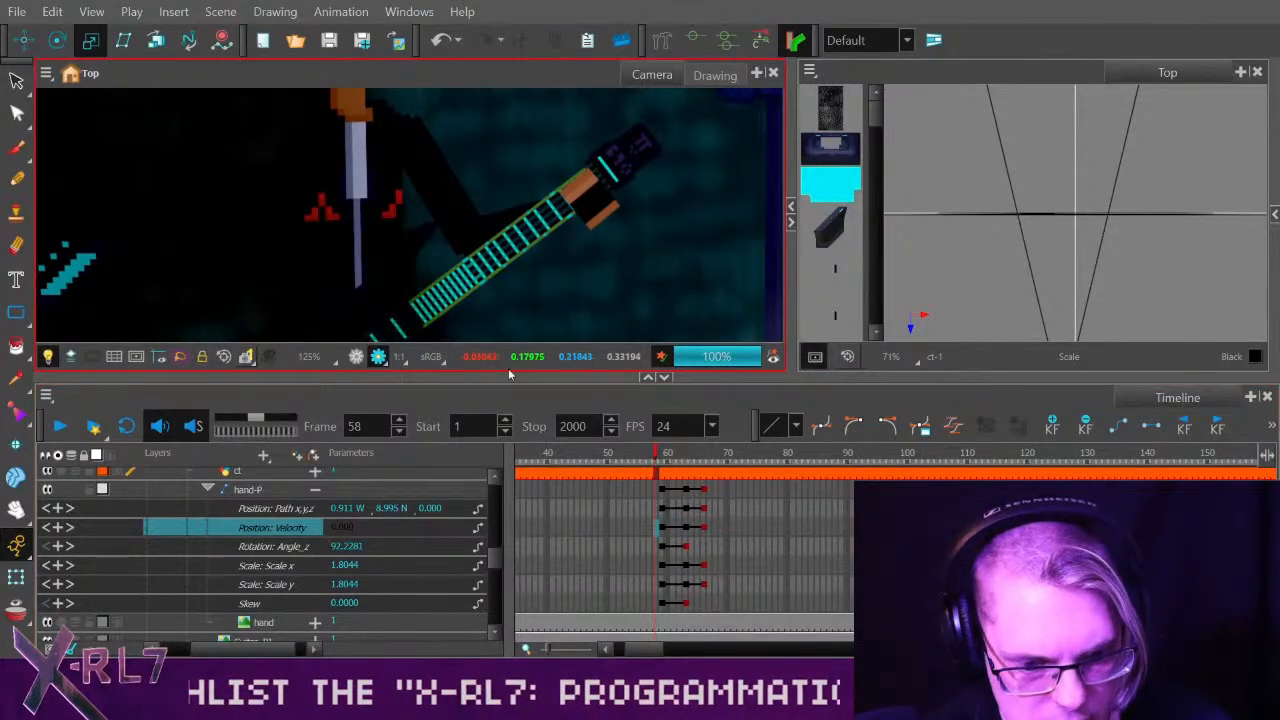
pyautogui.click(344, 584)
pyautogui.hotkey('ctrl', 'c')
# Try 1.8044 as hand-P's Scale y at frame 66, compare the neighbouring frames, and undo the change.
pyautogui.click(701, 525)
pyautogui.click(344, 584)
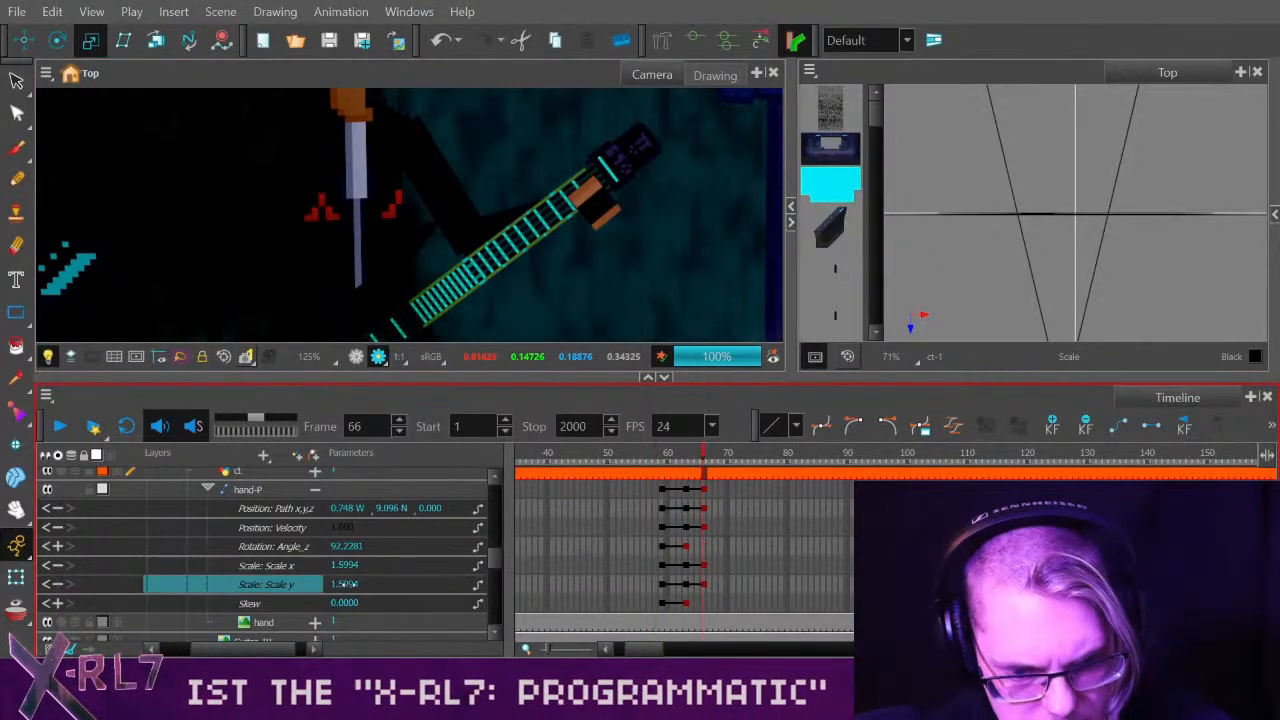
pyautogui.hotkey('ctrl', 'v')
pyautogui.press('Return')
pyautogui.moveTo(684, 462); pyautogui.dragTo(712, 460)
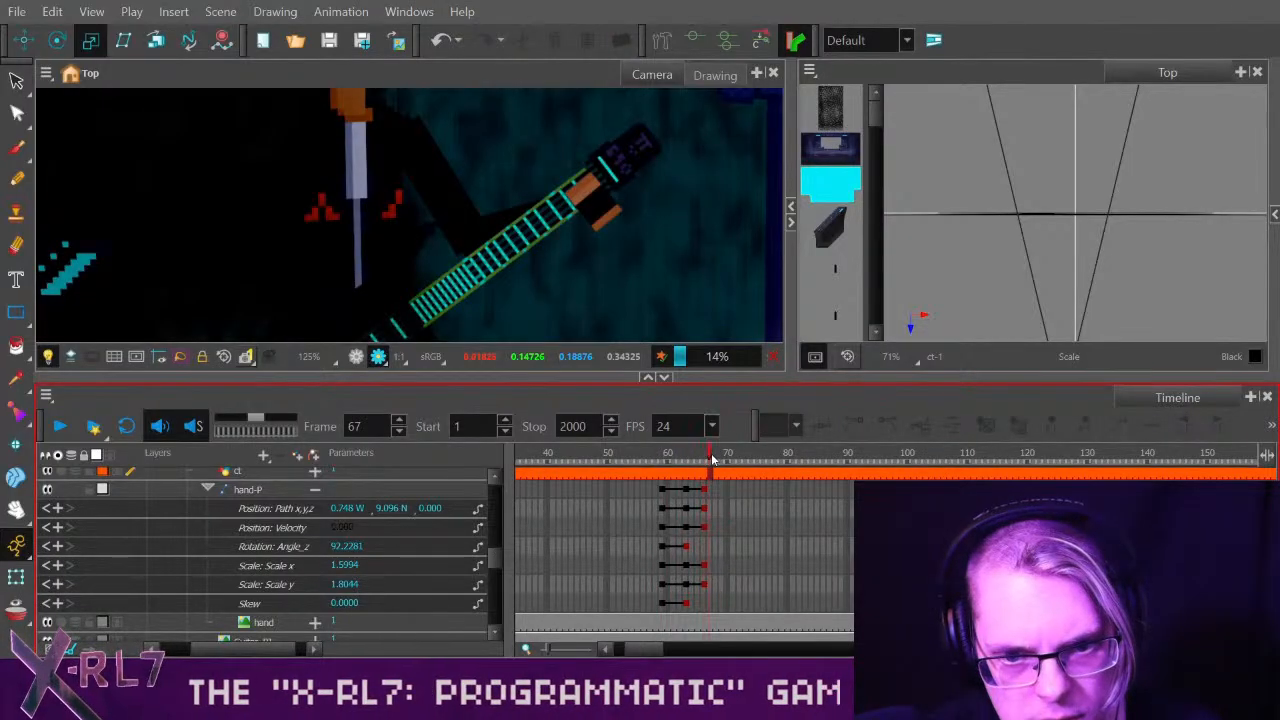
pyautogui.click(664, 463)
pyautogui.click(703, 459)
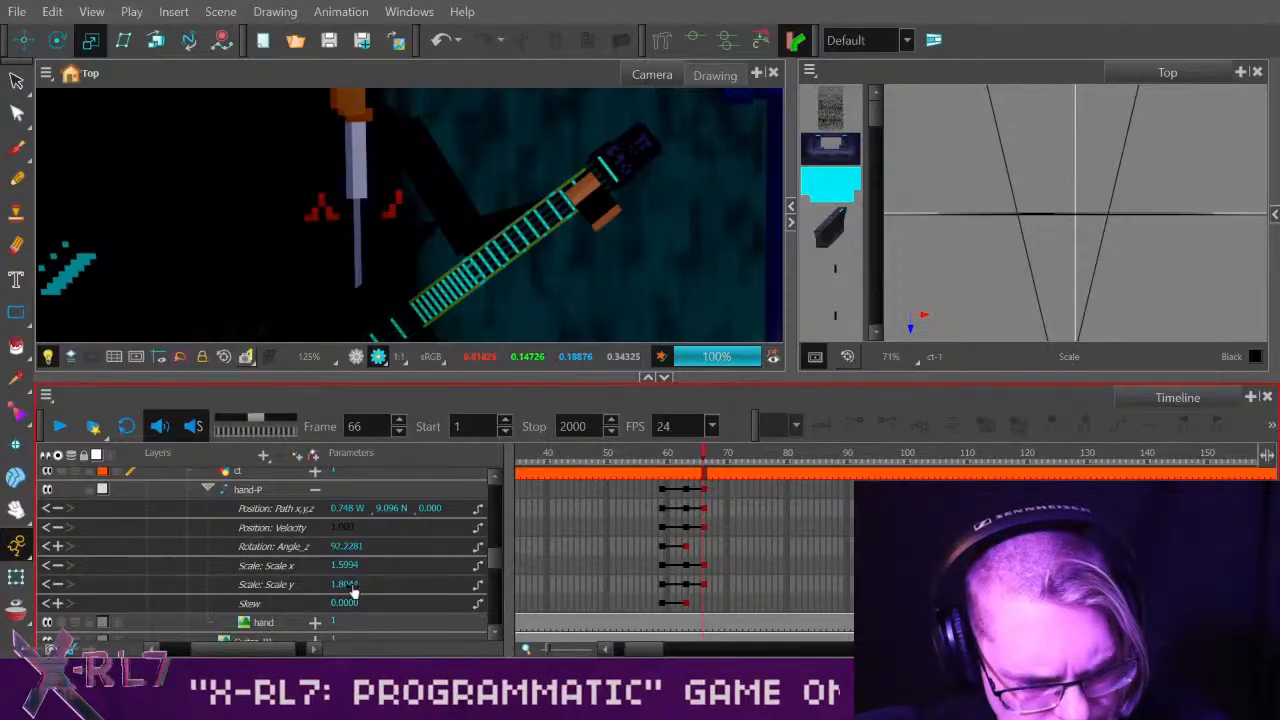
pyautogui.hotkey('ctrl', 'z')
# Set hand-P's Scale x to 1.8044 at frame 66, check the result in render view, and return to the OpenGL view.
pyautogui.click(347, 566)
pyautogui.click(709, 459)
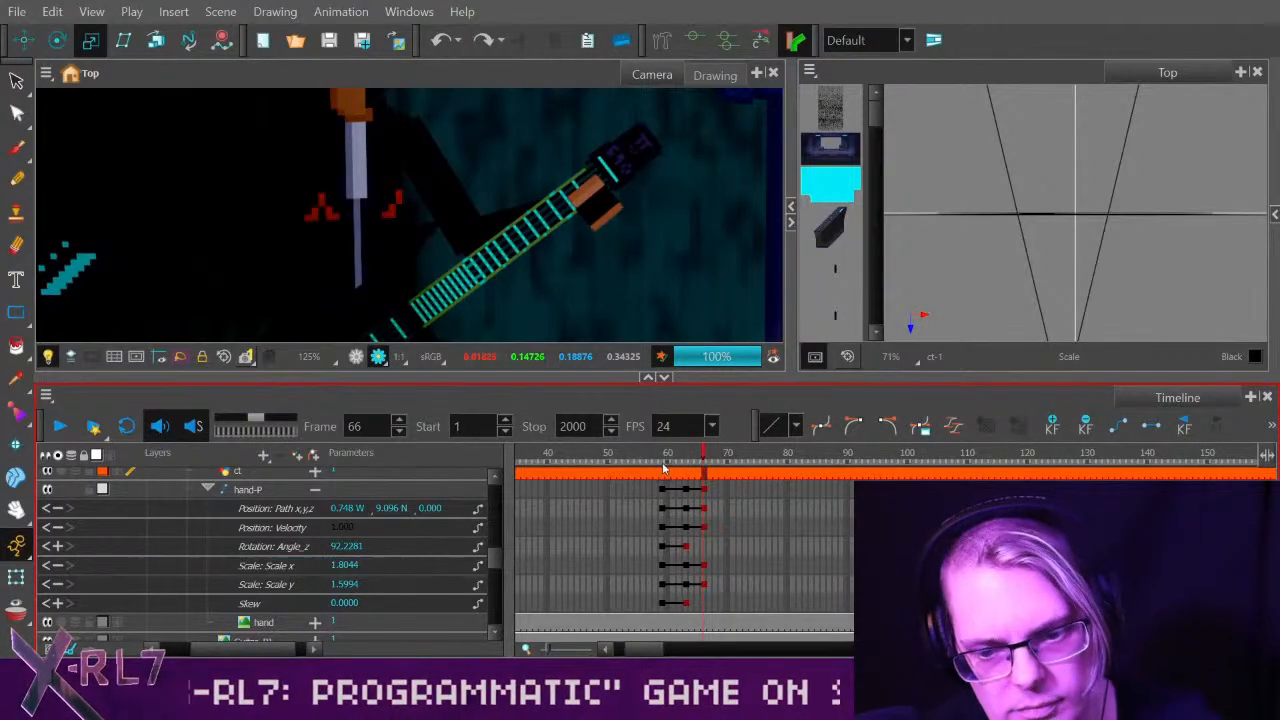
pyautogui.click(356, 356)
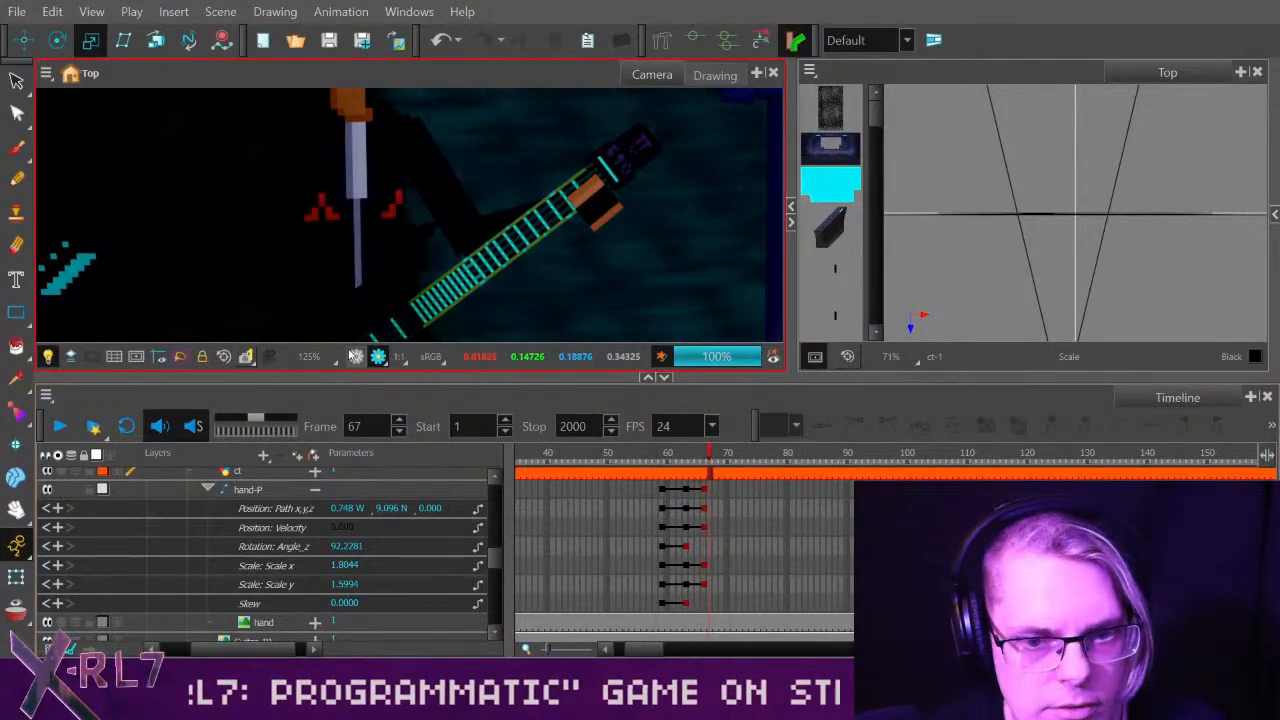
# Move the hand at frame 66 to 0.726 W, 9.249 N and rotate it to 88.4829.
pyautogui.click(24, 41)
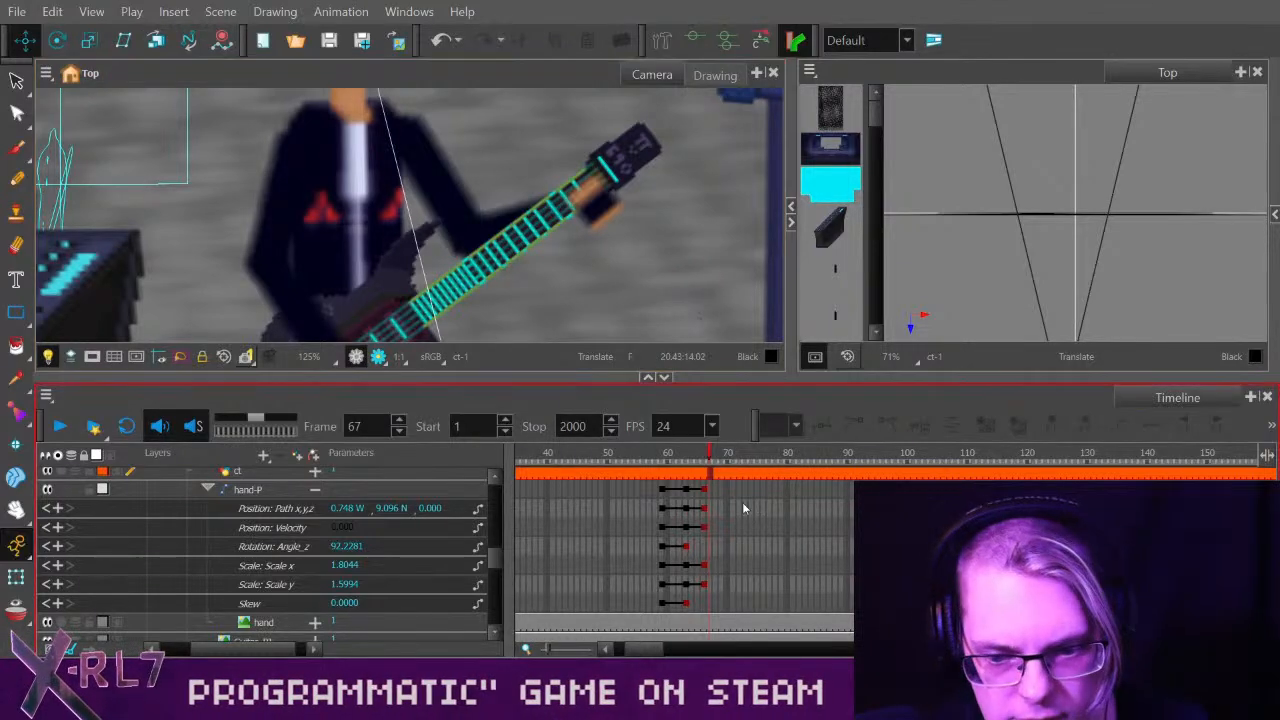
pyautogui.click(704, 489)
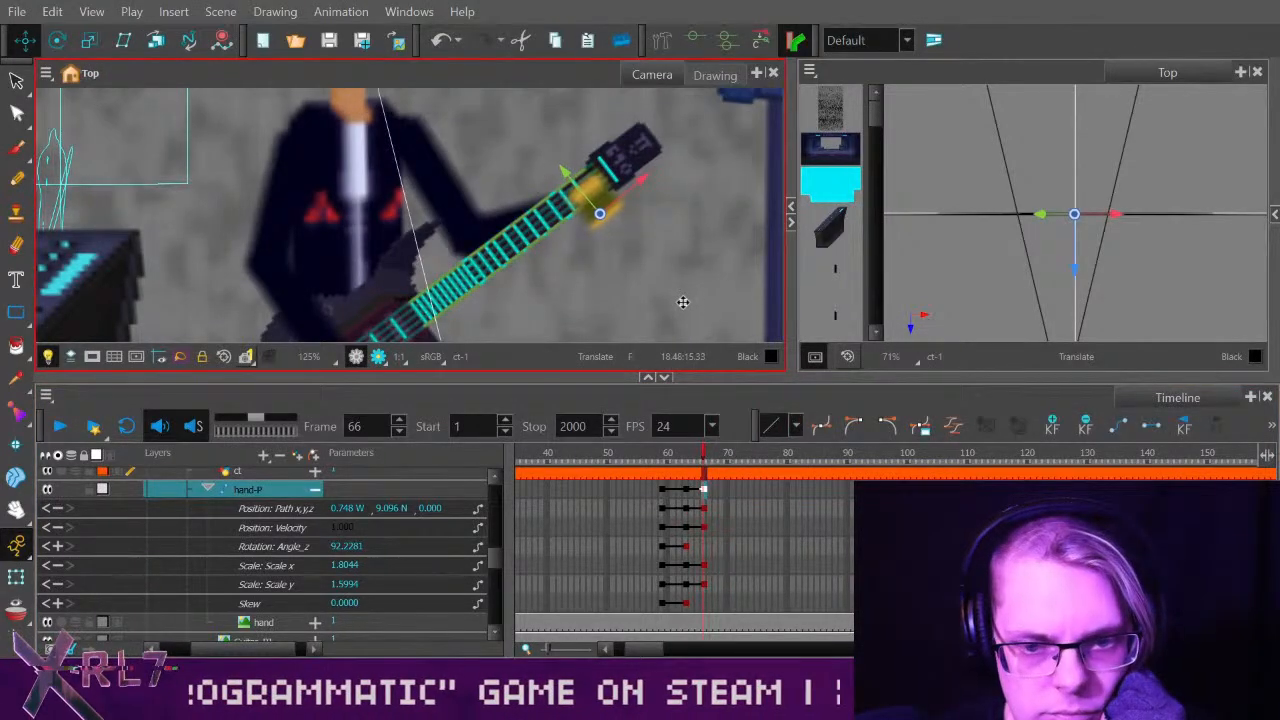
pyautogui.click(57, 40)
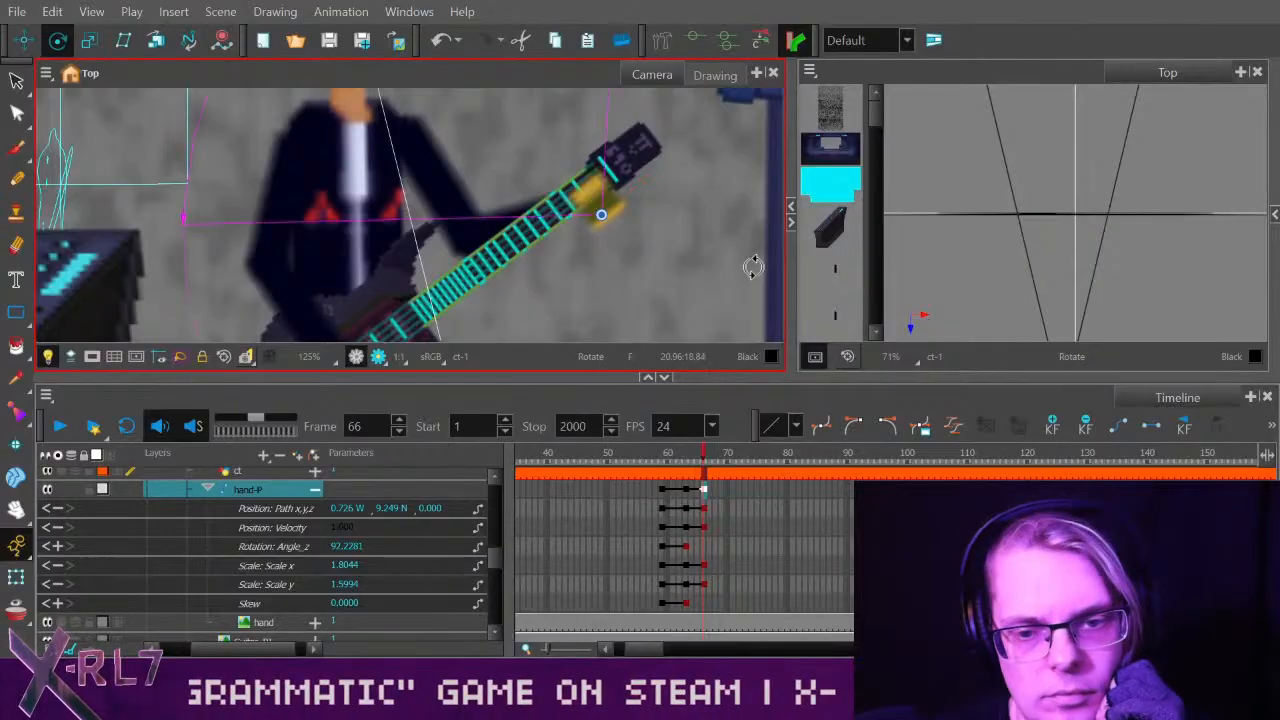
pyautogui.moveTo(753, 275); pyautogui.dragTo(746, 284)
# Compare the hand poses at frames 59 and 66, and add a keyframe to hand-P at frame 70.
pyautogui.click(530, 428)
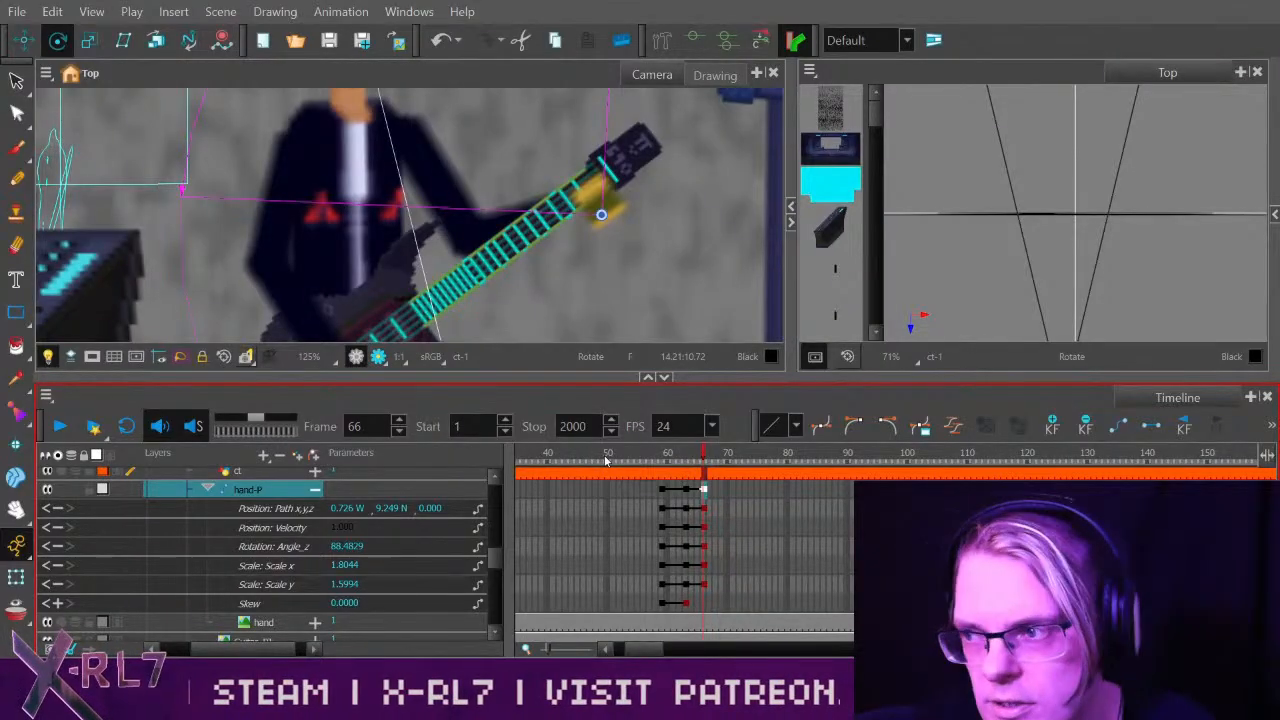
pyautogui.click(662, 489)
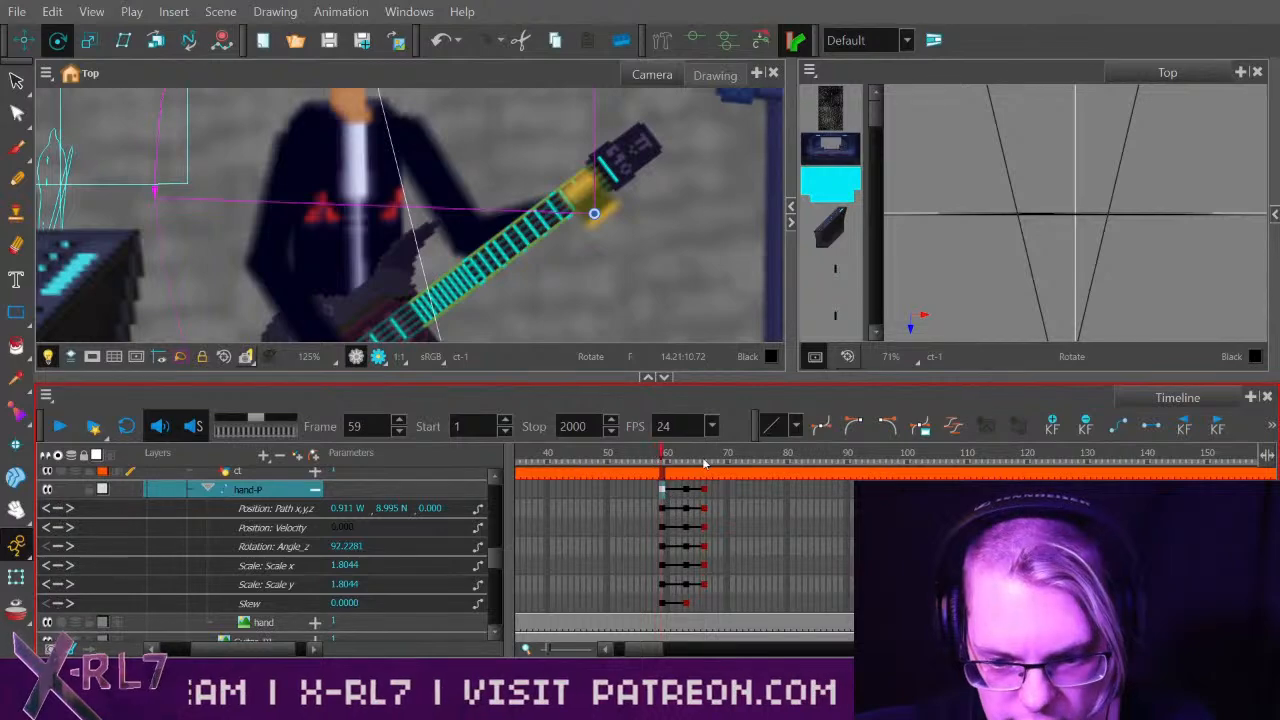
pyautogui.click(704, 490)
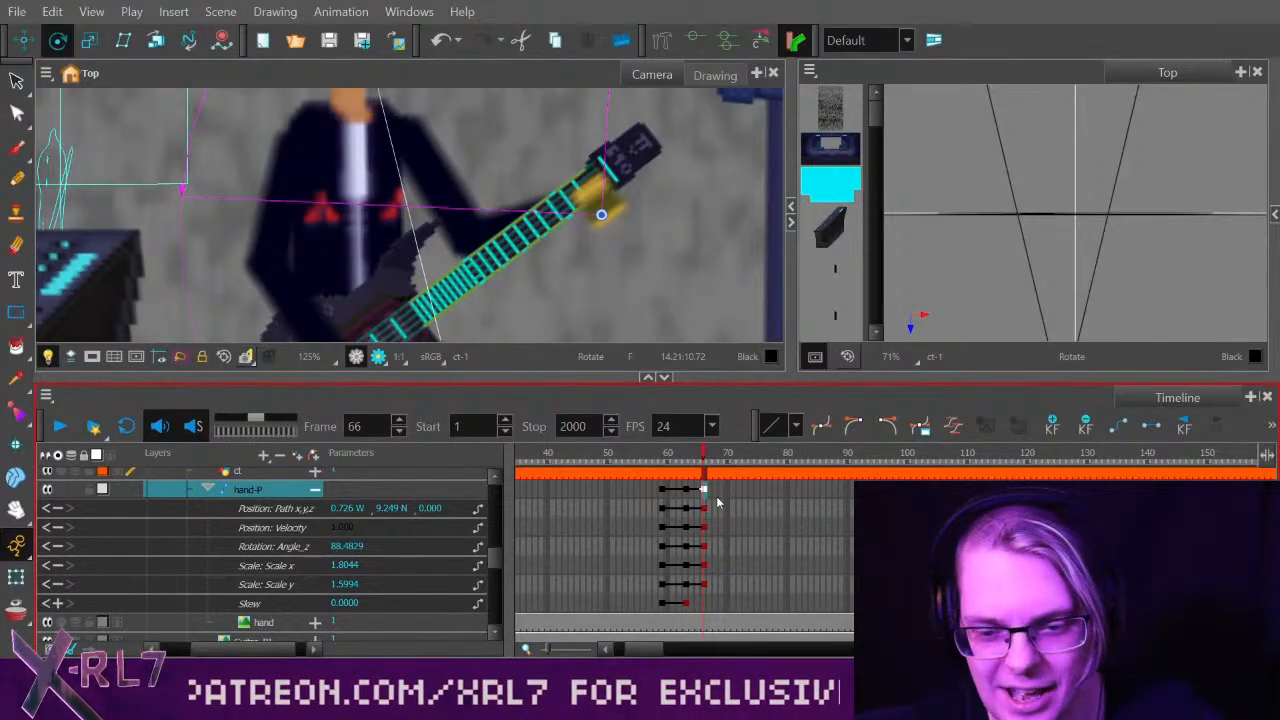
pyautogui.click(727, 490)
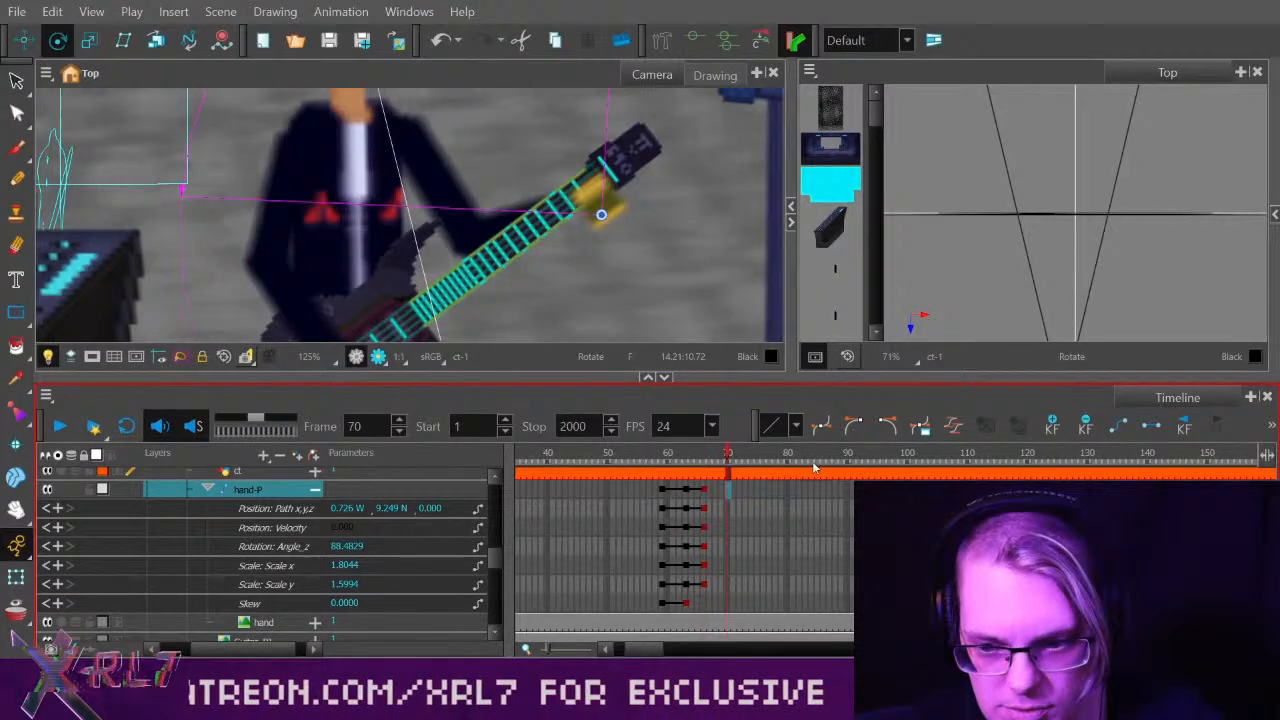
pyautogui.click(1050, 428)
# Try scaling the hand at frame 66 down to 1.7577 by 1.5580, and undo it.
pyautogui.click(703, 490)
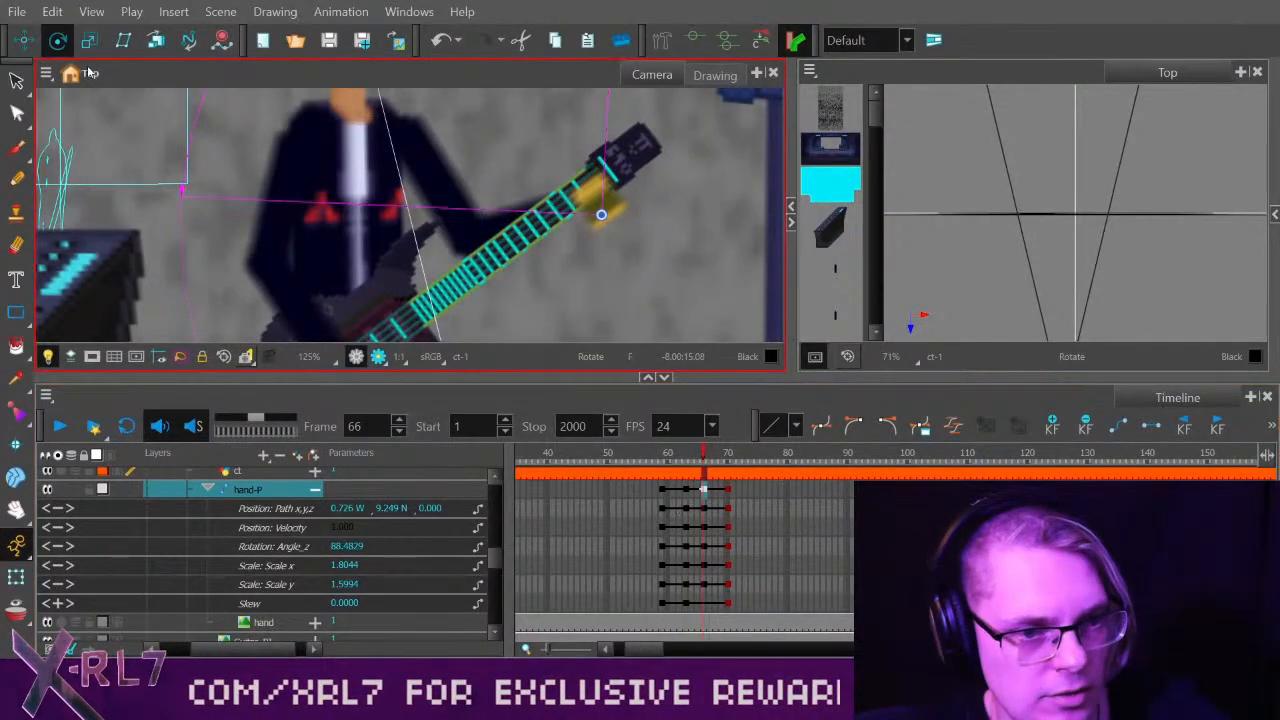
pyautogui.hotkey('alt', '4')
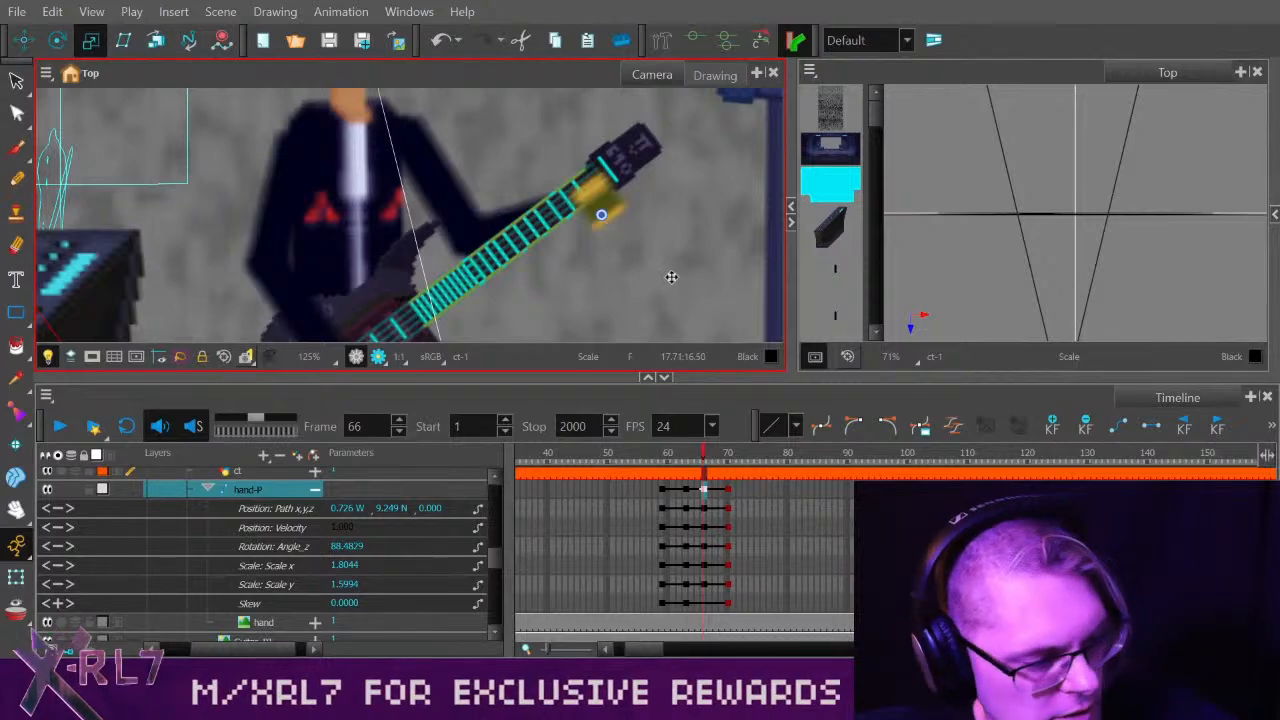
pyautogui.scroll(-5, 665, 272)
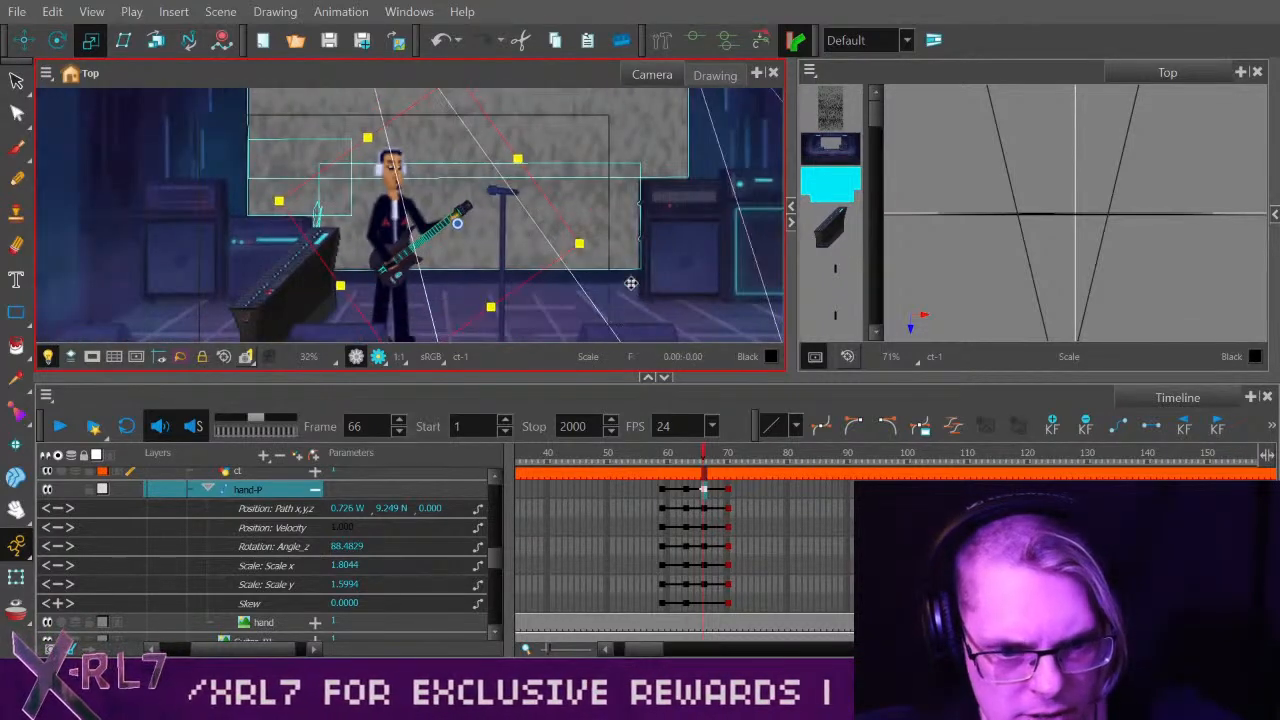
pyautogui.scroll(4, 631, 283)
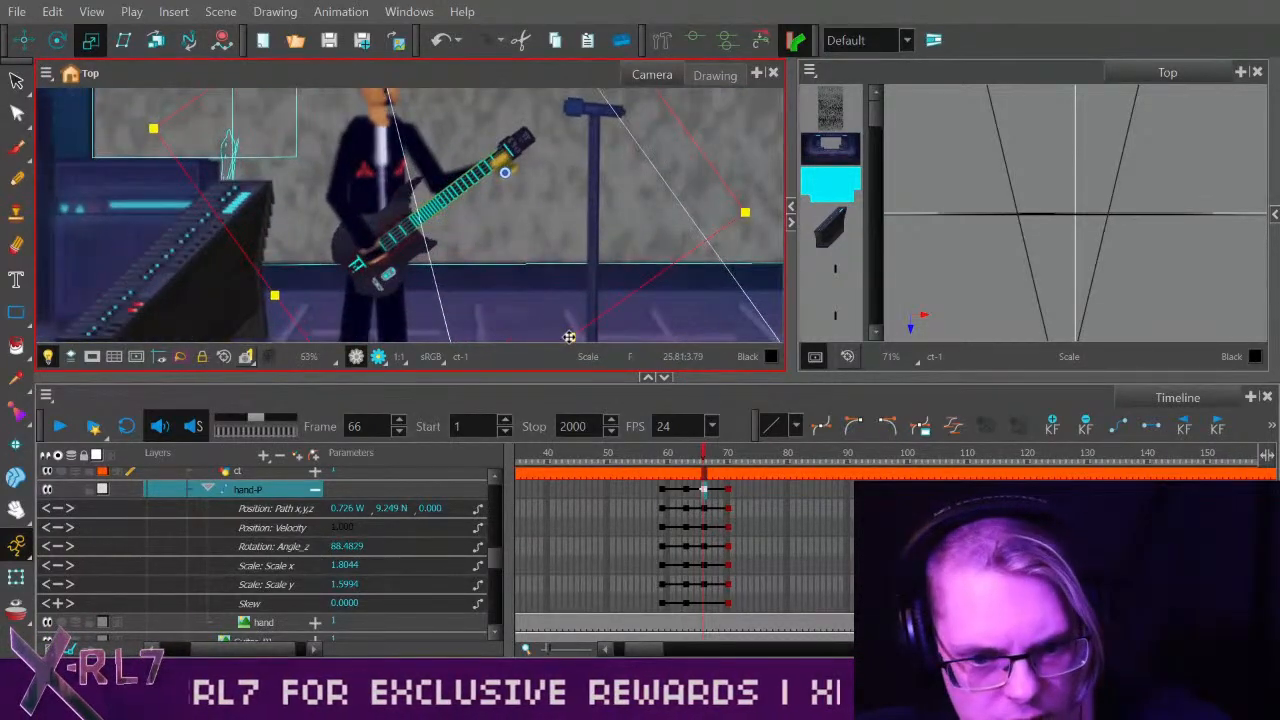
pyautogui.press('space')
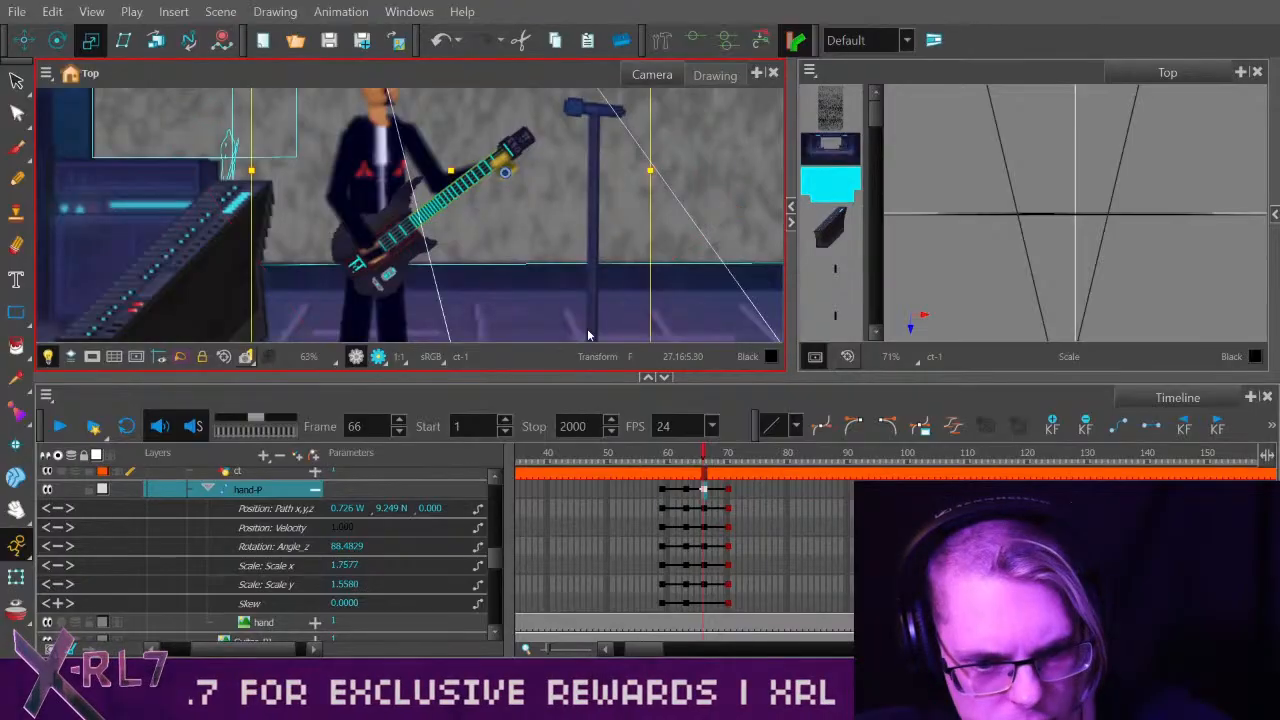
pyautogui.moveTo(646, 322); pyautogui.dragTo(652, 280)
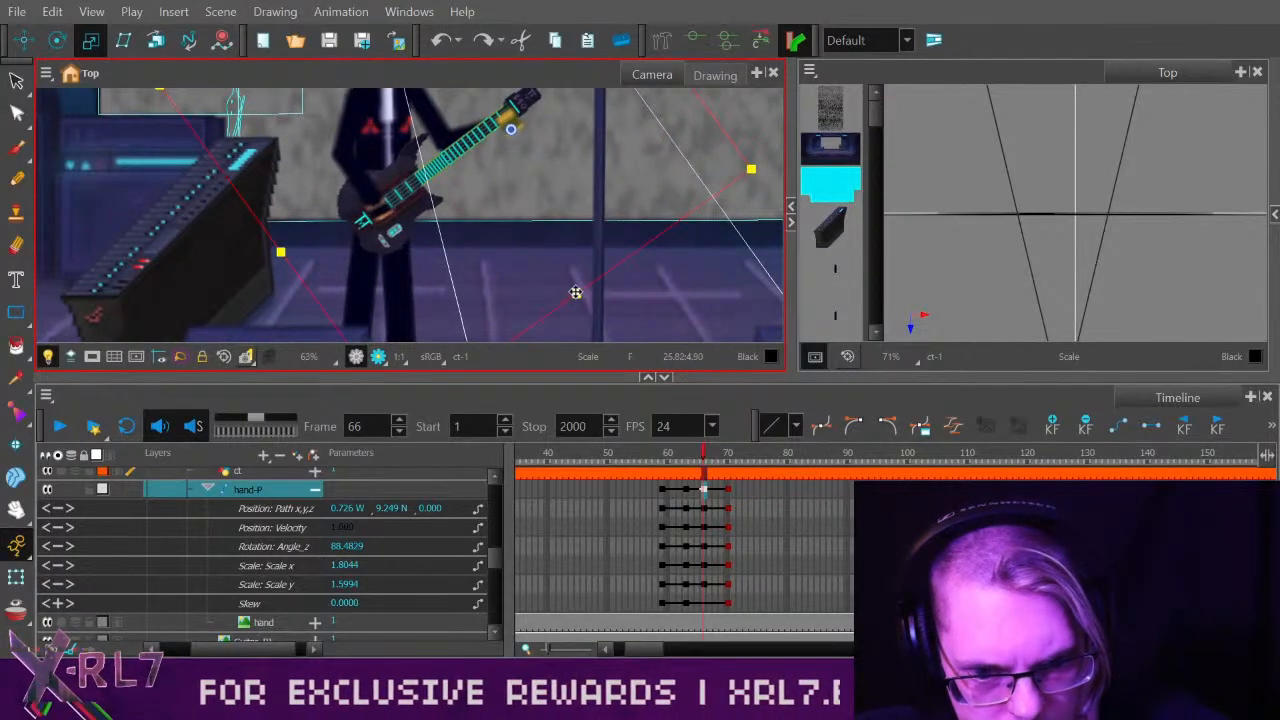
# Collapse hand-P's parameters and scale the hand down slightly at frame 66 from the upper edge of its bounding box.
pyautogui.click(580, 289)
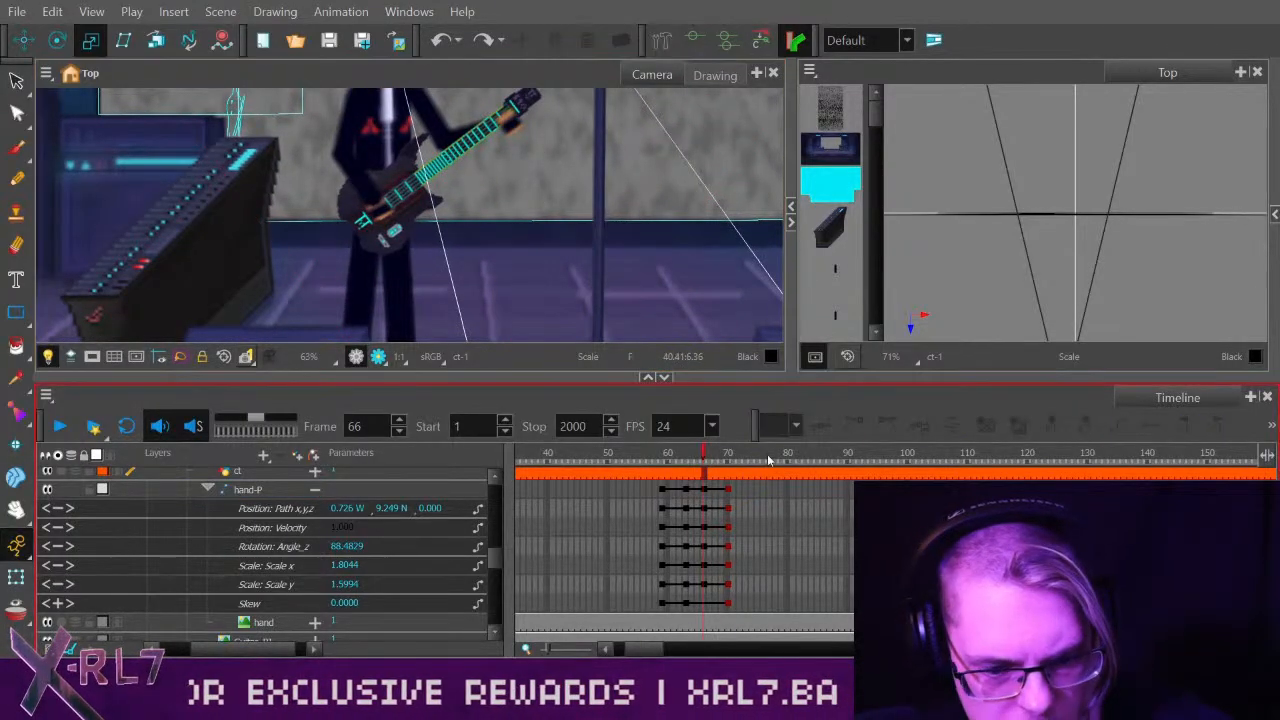
pyautogui.click(705, 490)
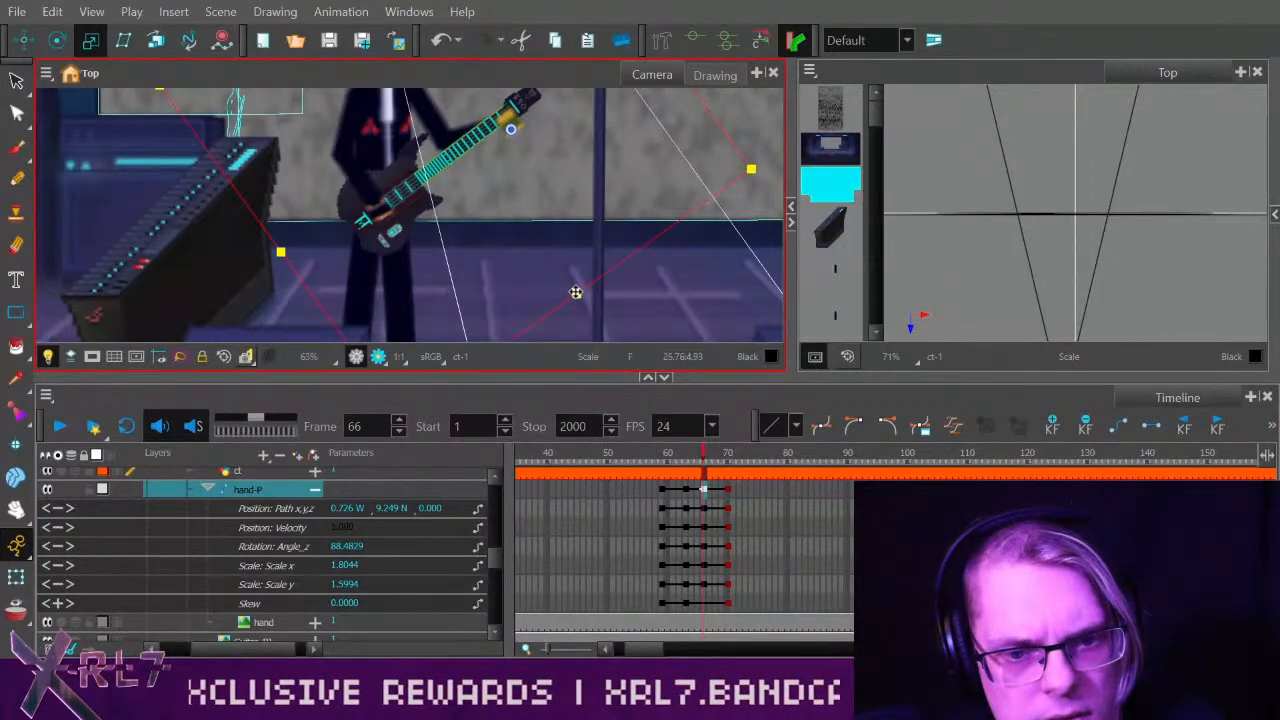
pyautogui.moveTo(598, 208); pyautogui.dragTo(580, 300)
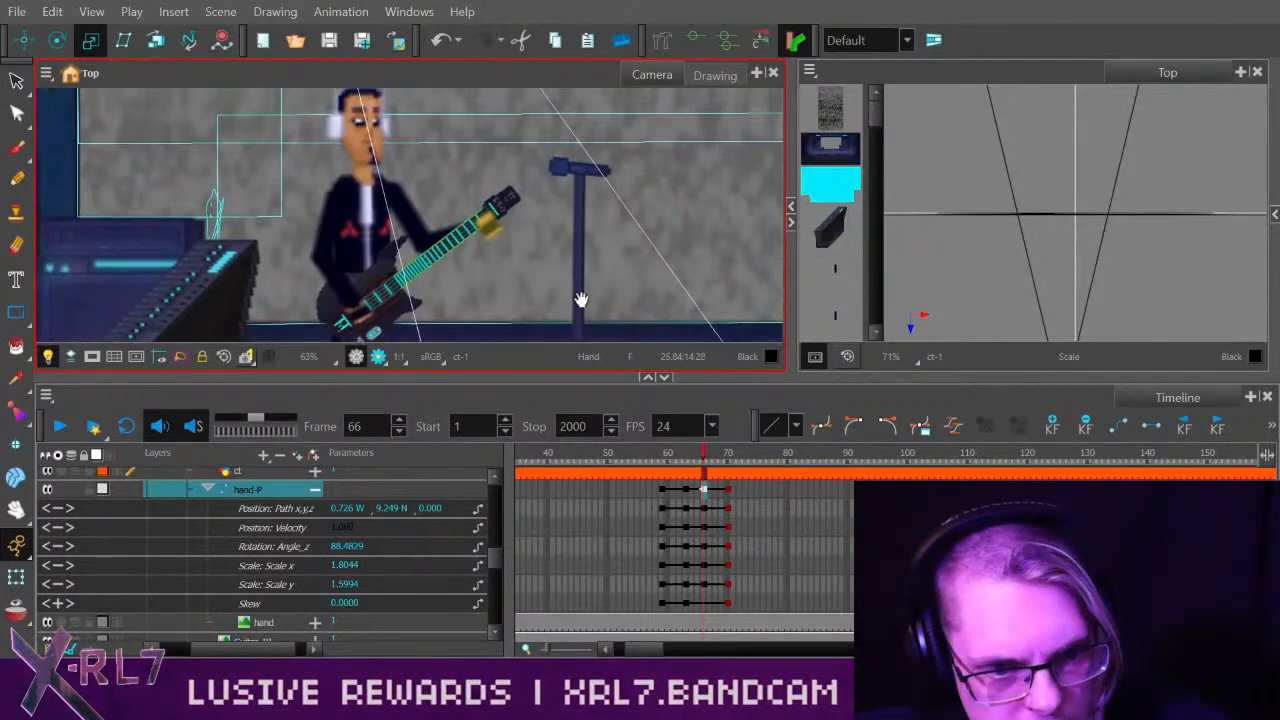
pyautogui.moveTo(581, 230); pyautogui.dragTo(587, 288)
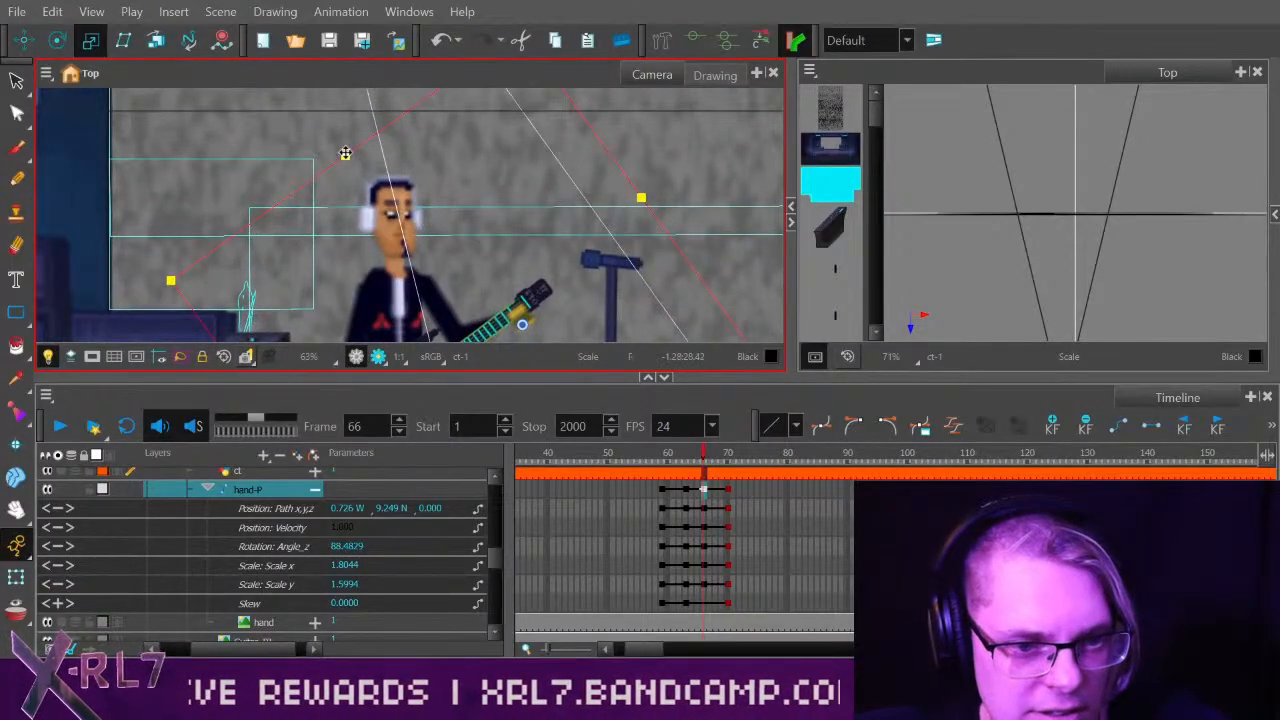
pyautogui.click(315, 489)
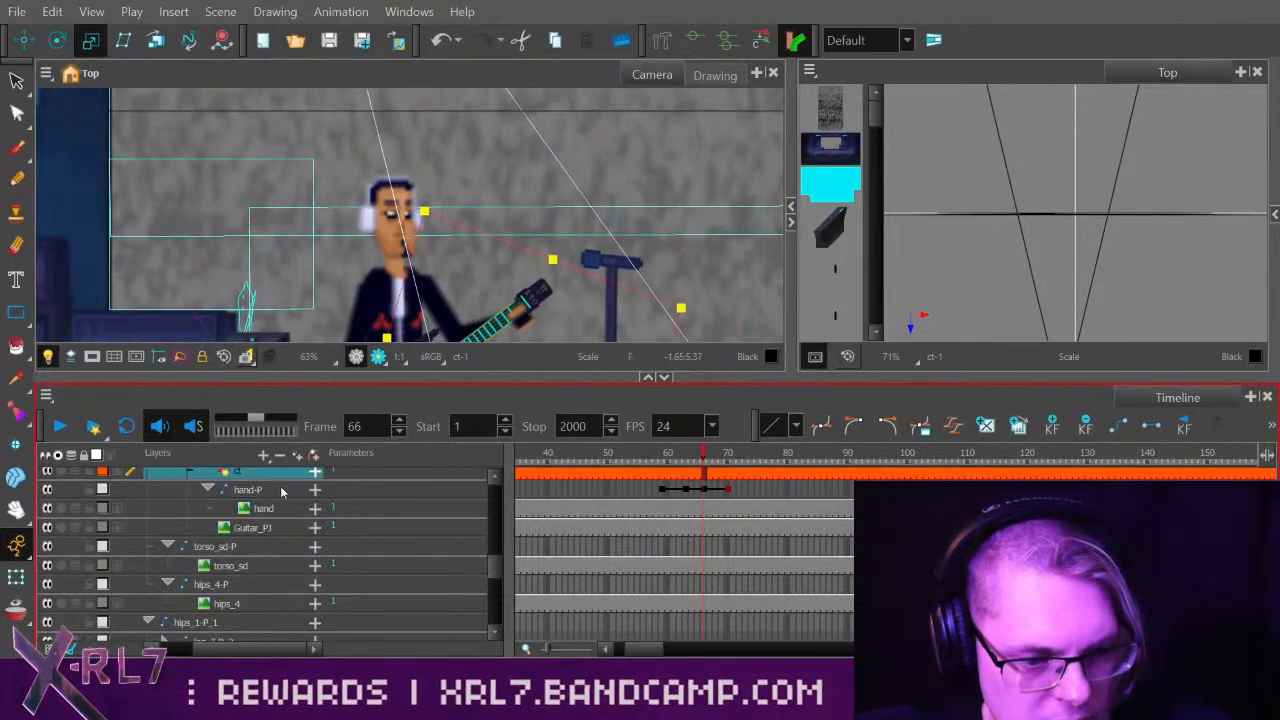
pyautogui.press('2')
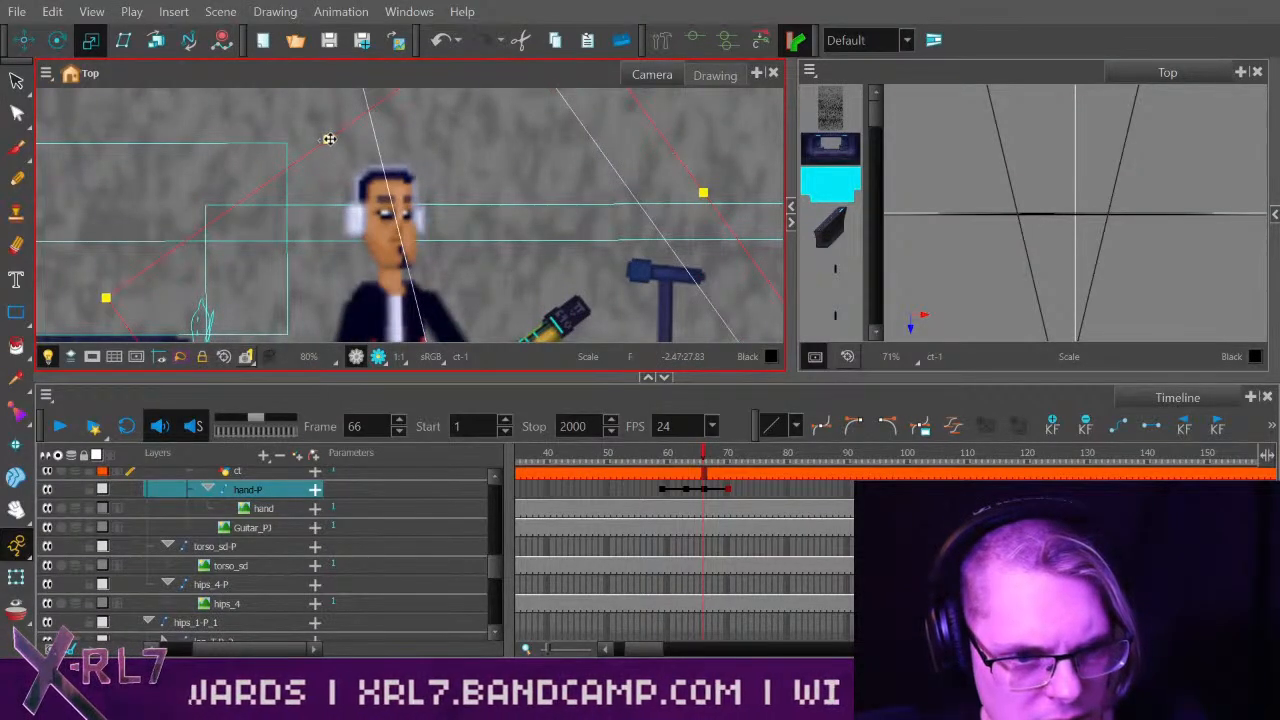
pyautogui.moveTo(327, 137); pyautogui.dragTo(339, 150)
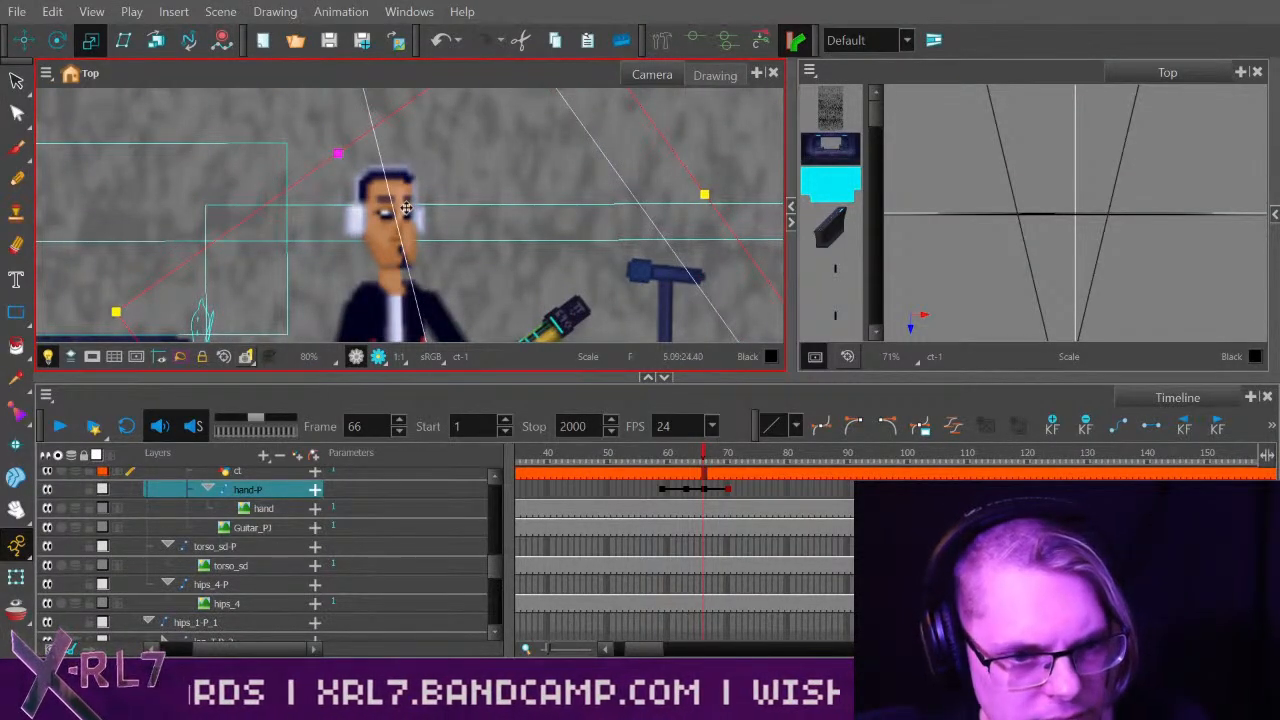
# Shrink the hand slightly further at frame 66 from the lower edge of its bounding box.
pyautogui.moveTo(546, 286); pyautogui.dragTo(430, 156)
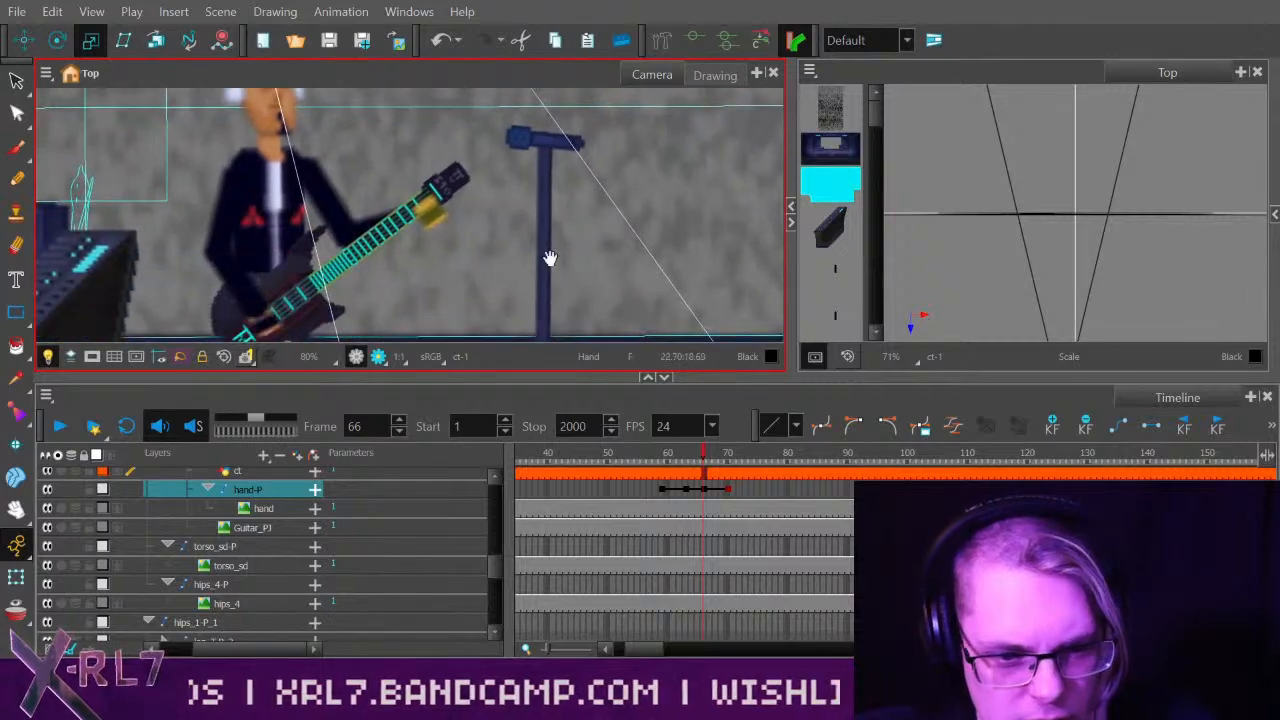
pyautogui.moveTo(549, 257); pyautogui.dragTo(574, 201)
pyautogui.press('1')
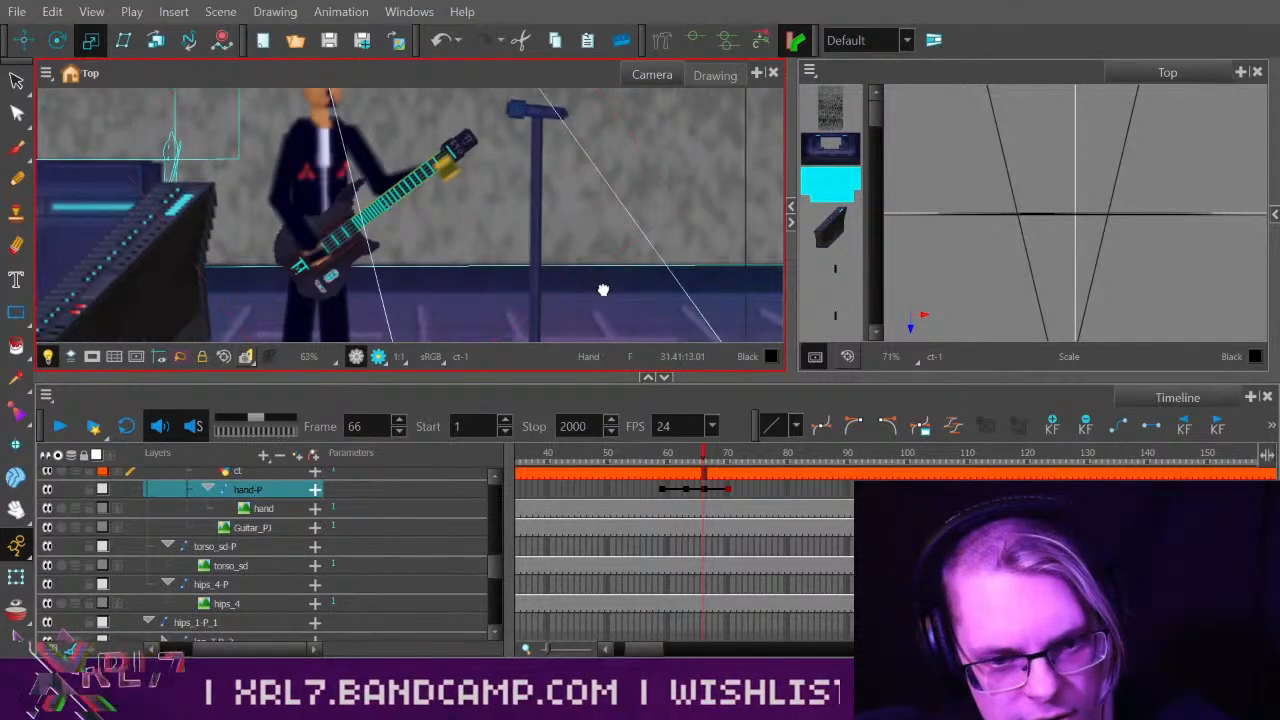
pyautogui.moveTo(602, 291); pyautogui.dragTo(642, 273)
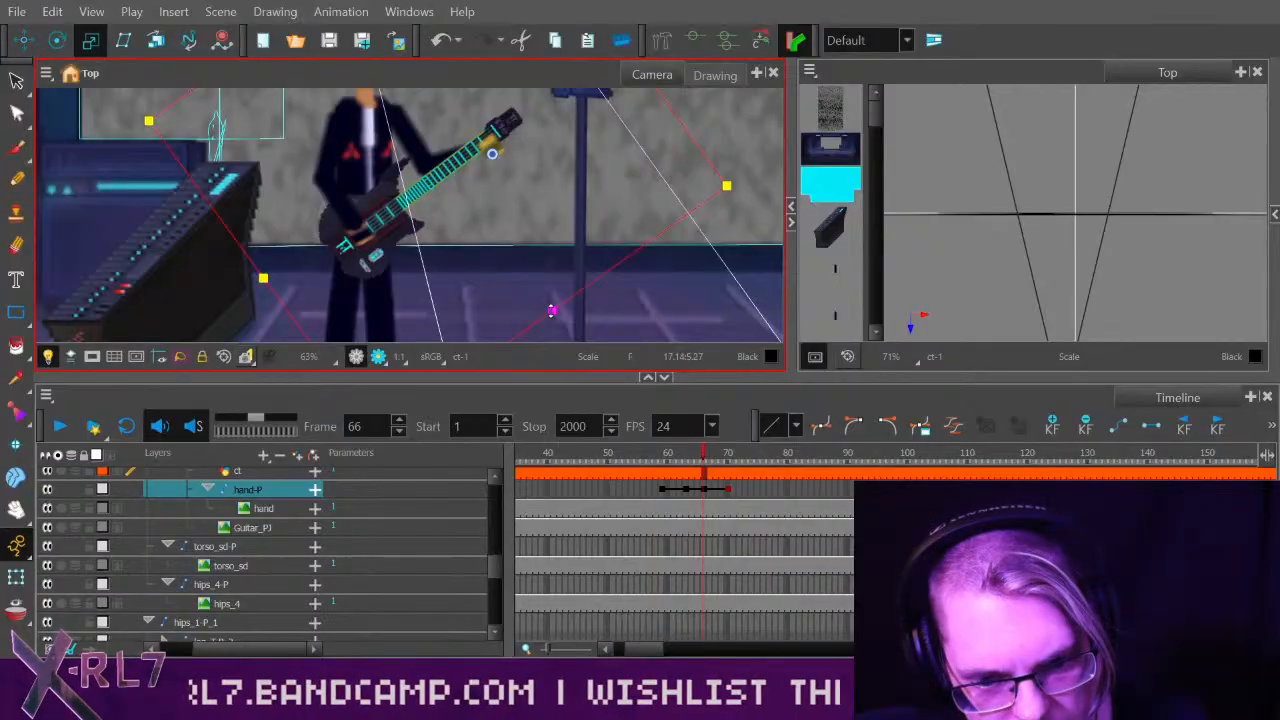
pyautogui.moveTo(551, 311); pyautogui.dragTo(549, 305)
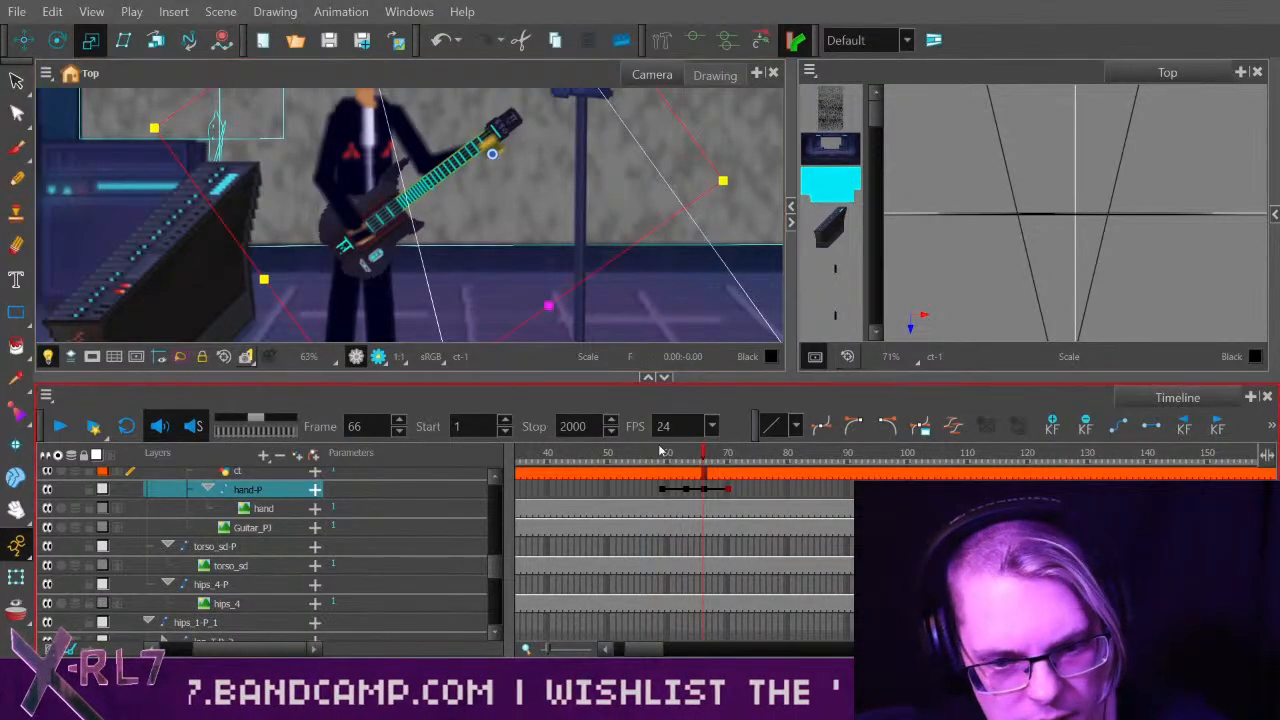
# Scrub through the hand's keyframes and play the animation from about frames 55 and 52 to check the movement.
pyautogui.moveTo(660, 452); pyautogui.dragTo(718, 480)
pyautogui.scroll(2, 568, 207)
pyautogui.moveTo(594, 206); pyautogui.dragTo(577, 292)
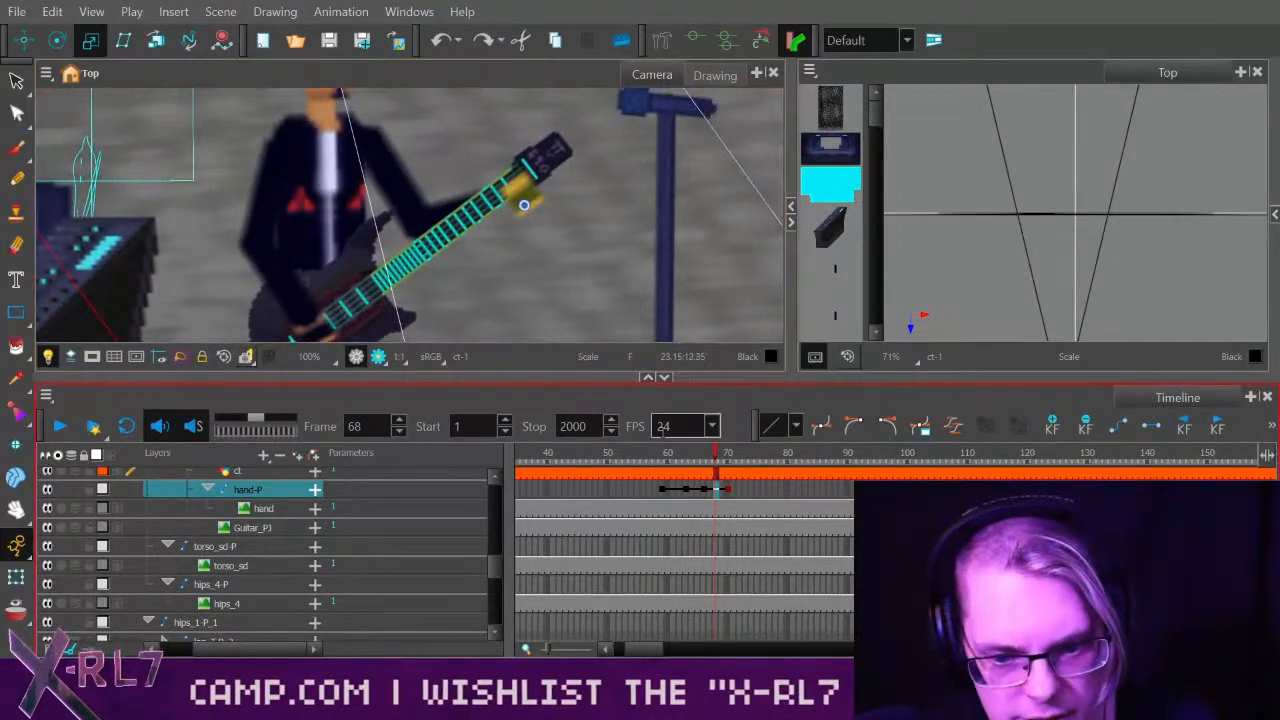
pyautogui.click(638, 455)
pyautogui.click(63, 428)
pyautogui.click(63, 430)
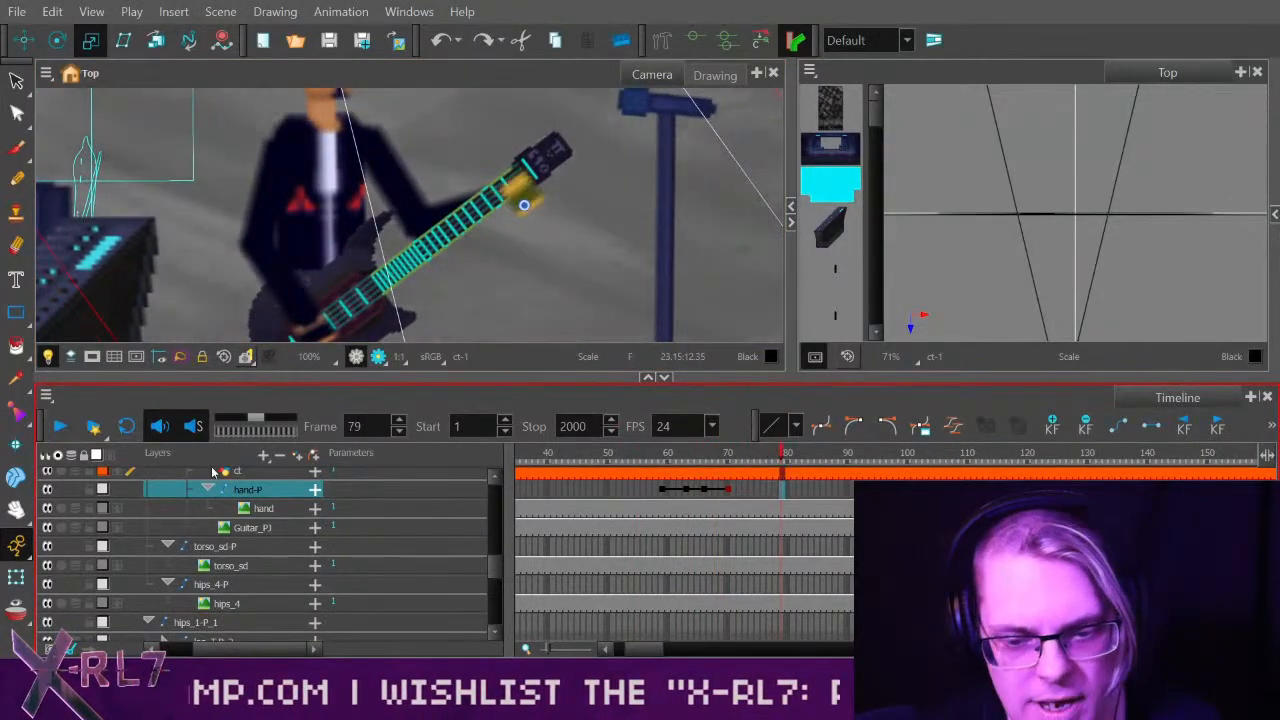
pyautogui.moveTo(632, 462); pyautogui.dragTo(571, 466)
pyautogui.click(61, 426)
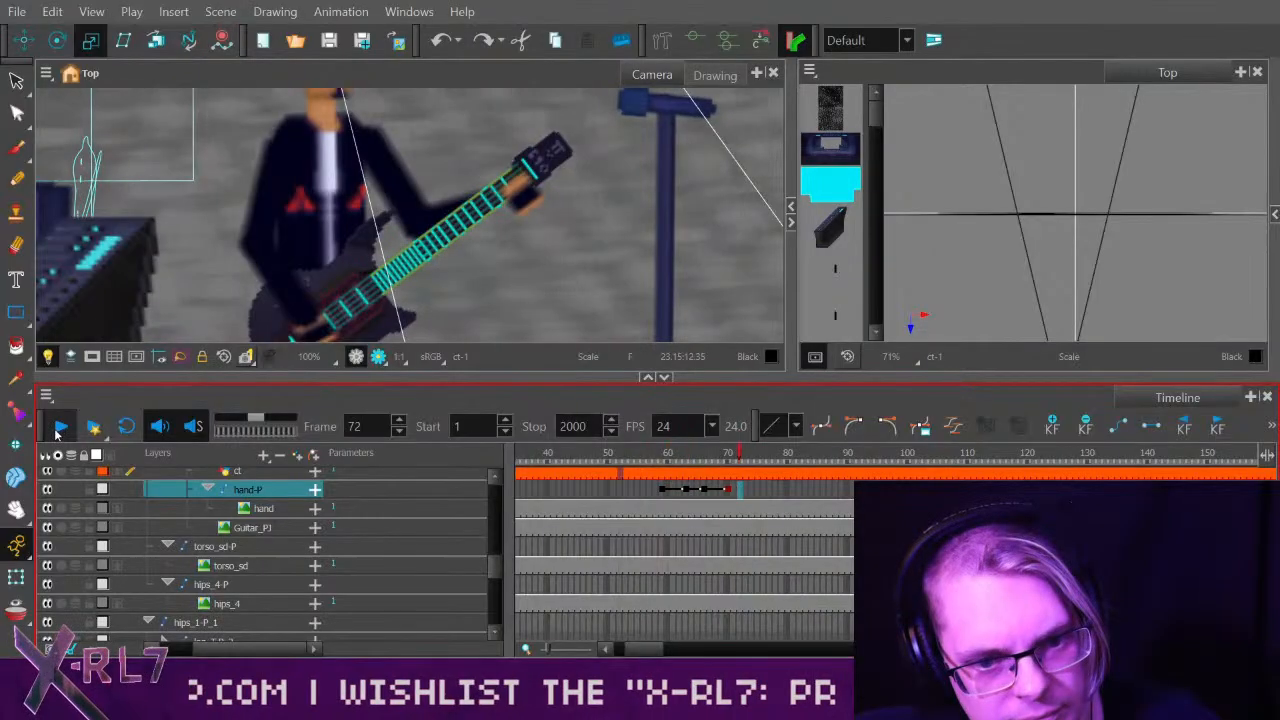
# Compare the hand's poses on the frames around its keyframe at frame 66.
pyautogui.click(704, 489)
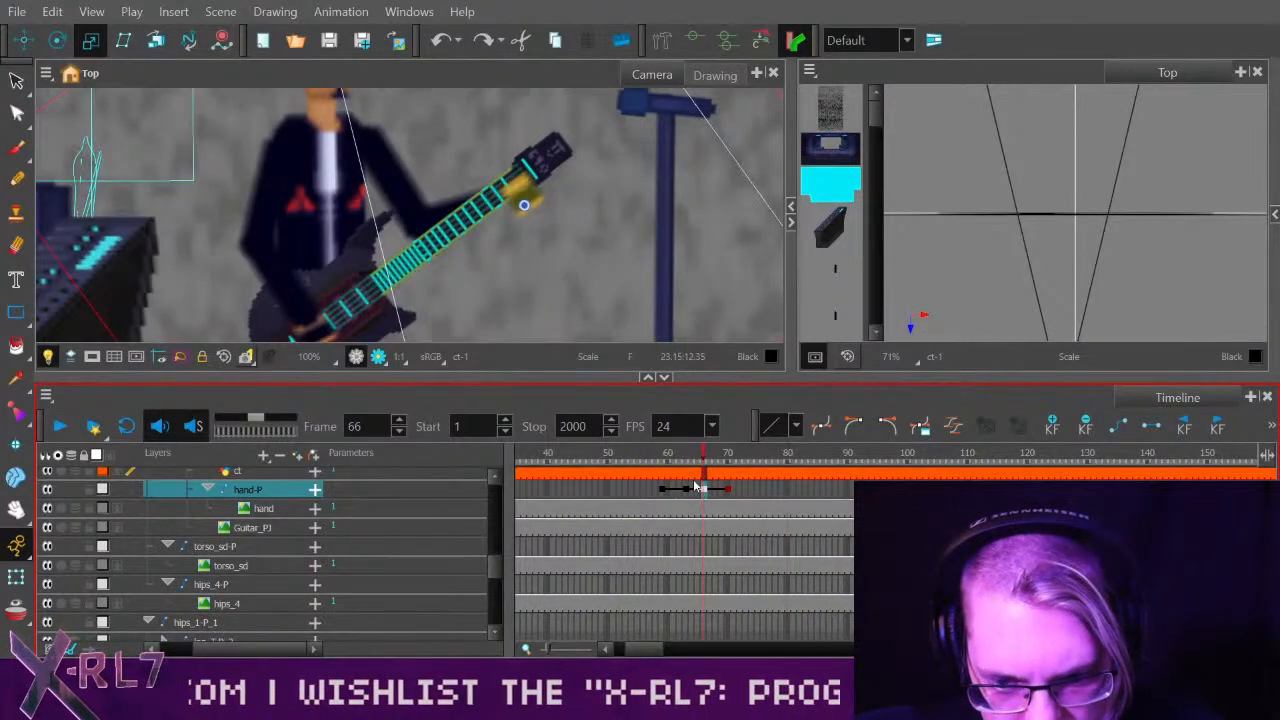
pyautogui.click(675, 462)
pyautogui.moveTo(697, 460); pyautogui.dragTo(706, 458)
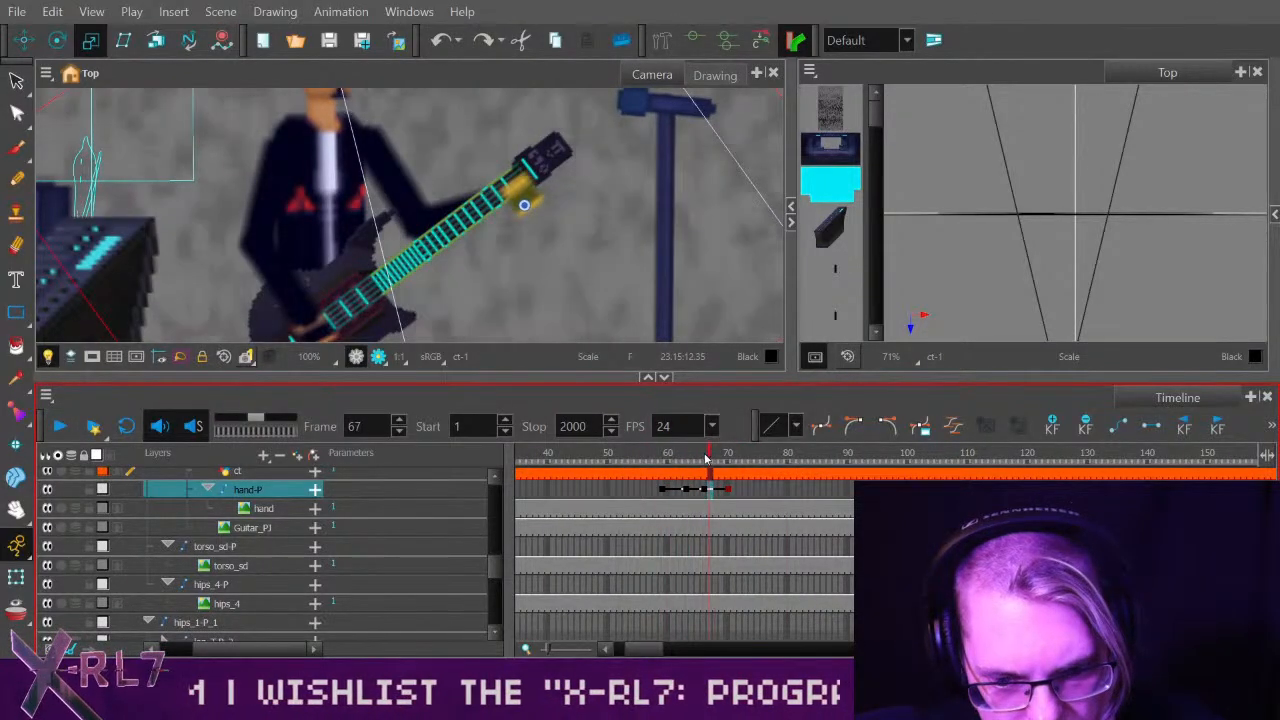
pyautogui.click(338, 167)
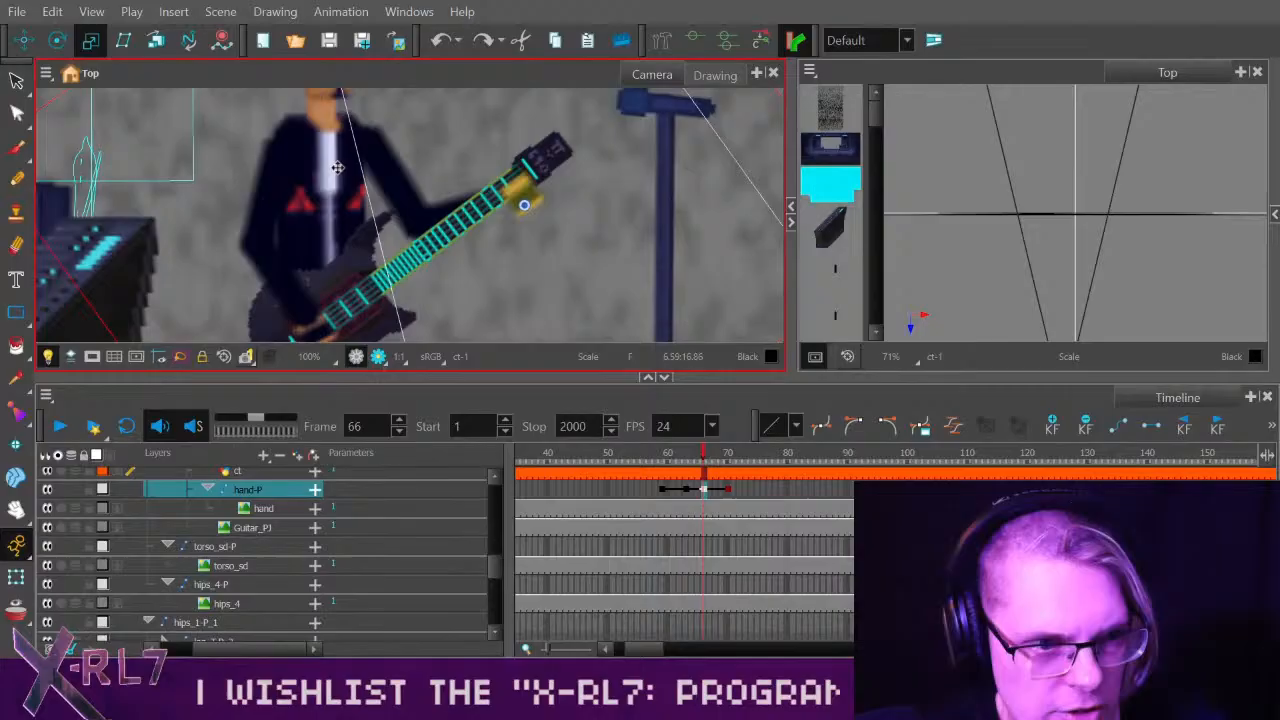
pyautogui.click(90, 40)
pyautogui.click(612, 440)
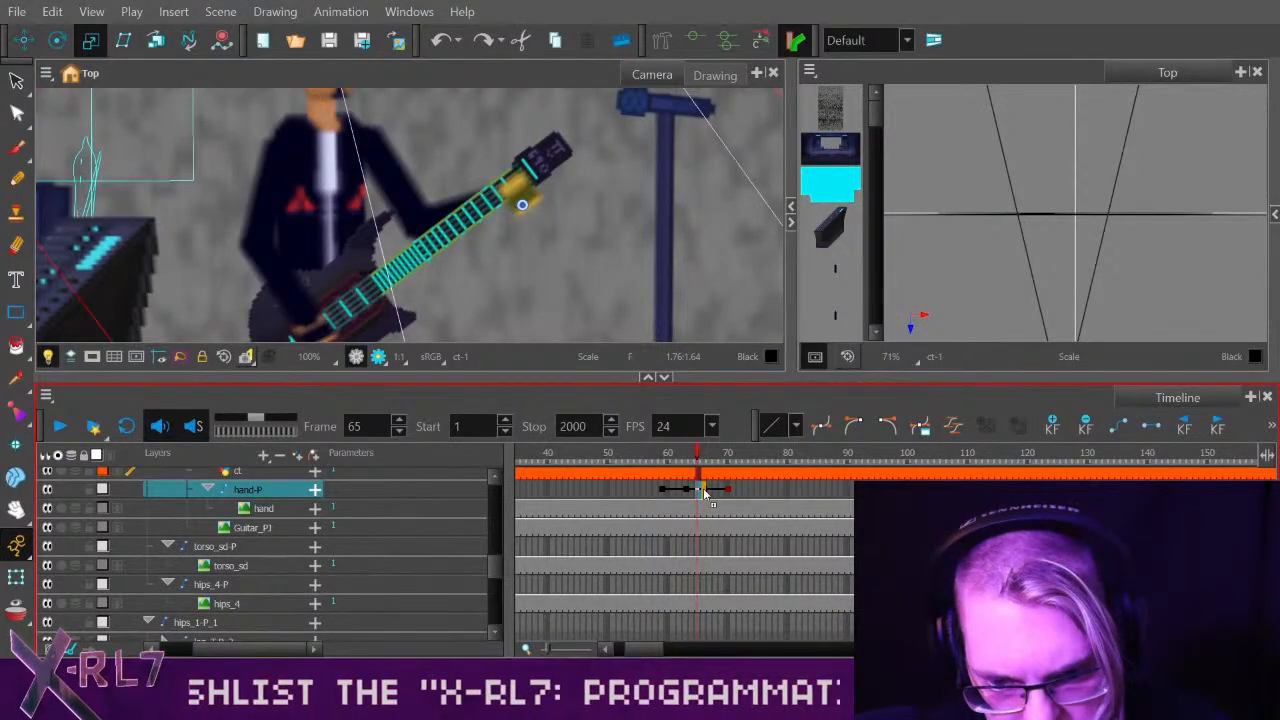
# Inspect the hand's keyframes at frames 66 and 70, and replay the movement from frame 40.
pyautogui.click(614, 488)
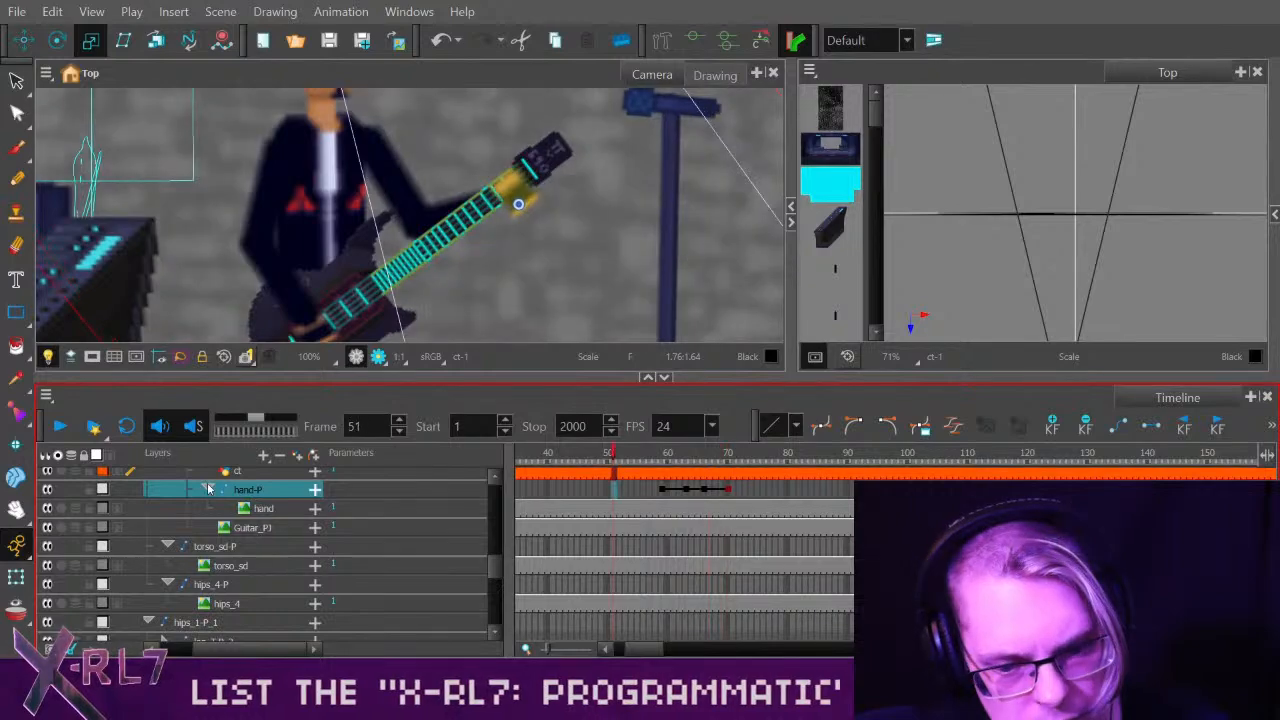
pyautogui.click(705, 490)
pyautogui.click(728, 490)
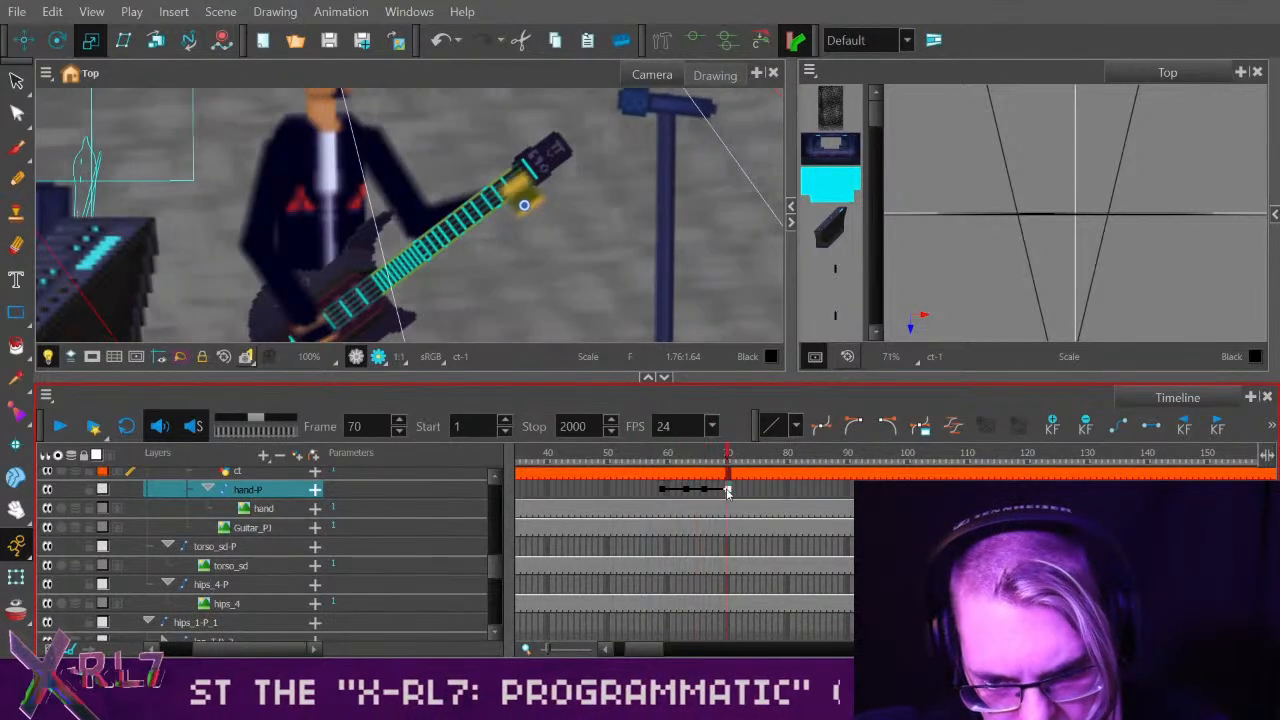
pyautogui.moveTo(728, 457); pyautogui.dragTo(122, 458)
pyautogui.click(60, 427)
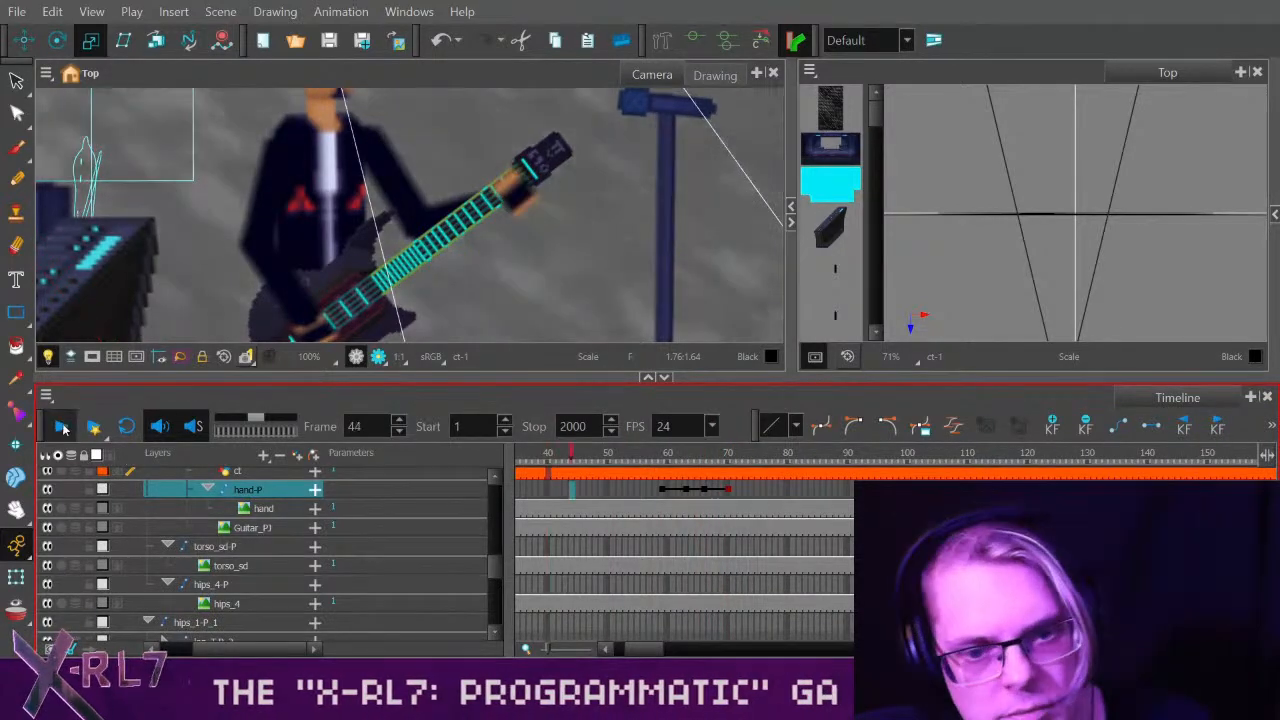
pyautogui.click(650, 490)
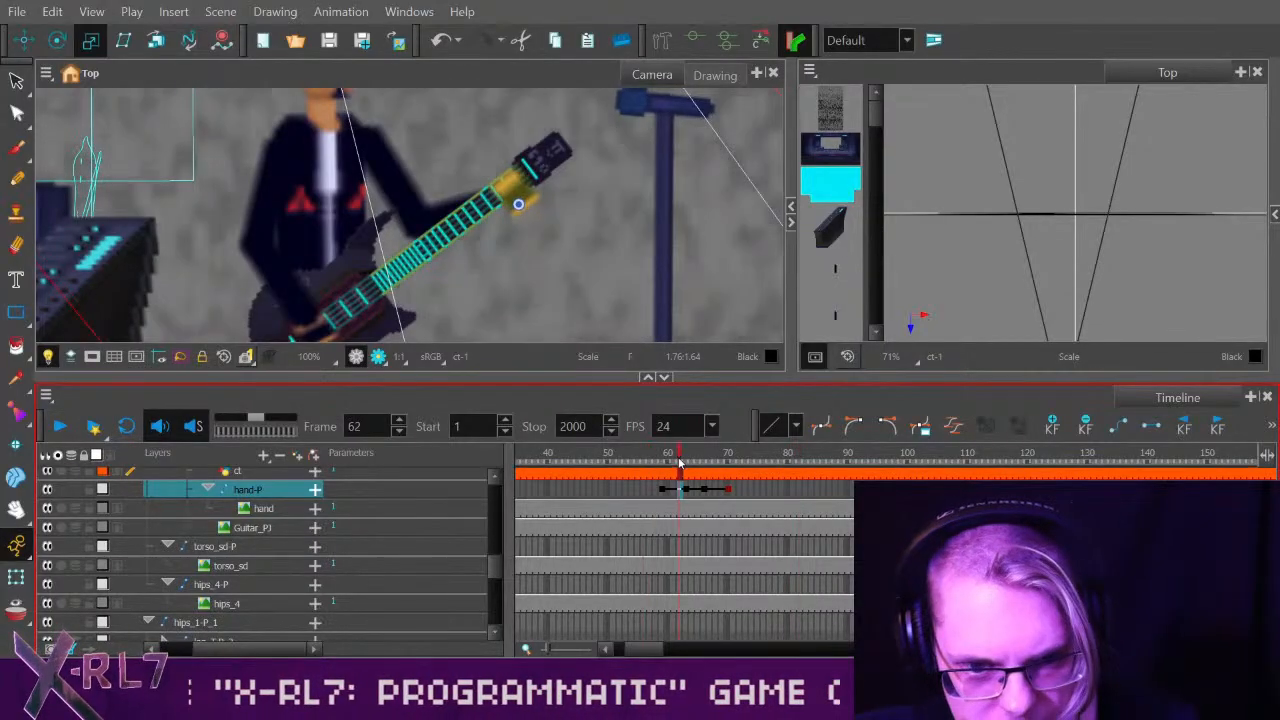
pyautogui.click(61, 430)
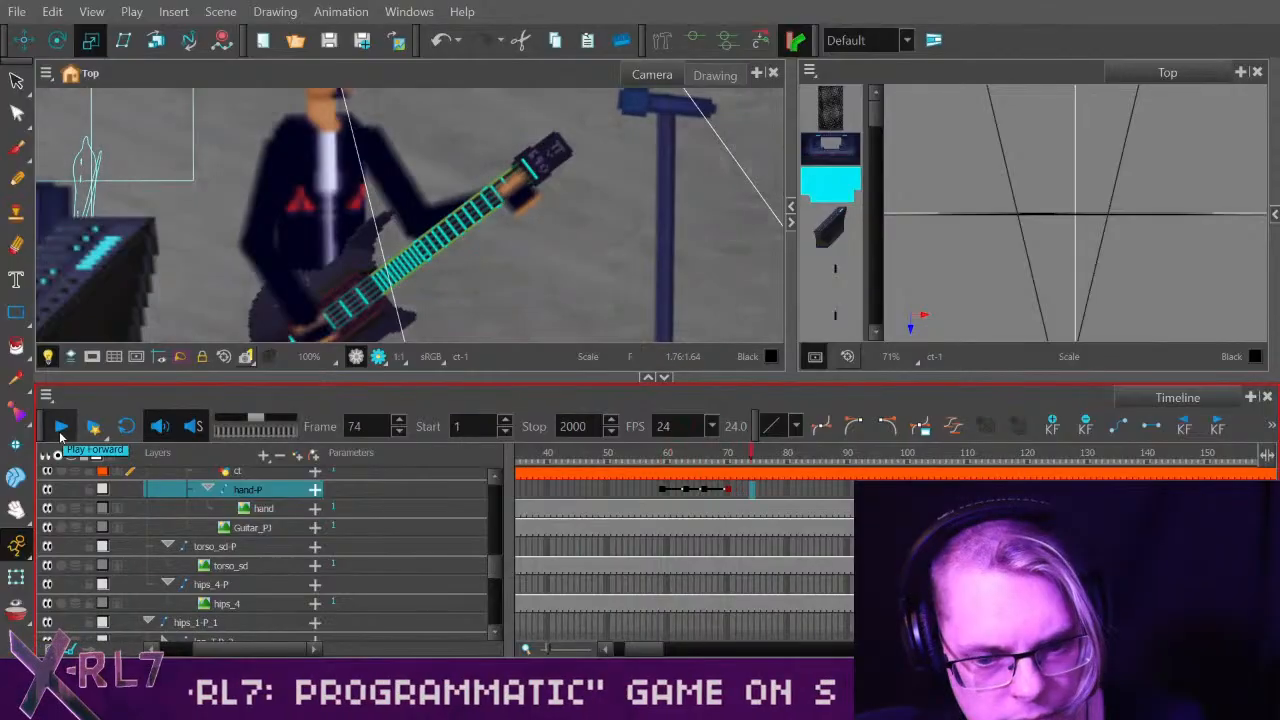
pyautogui.click(60, 429)
pyautogui.click(623, 505)
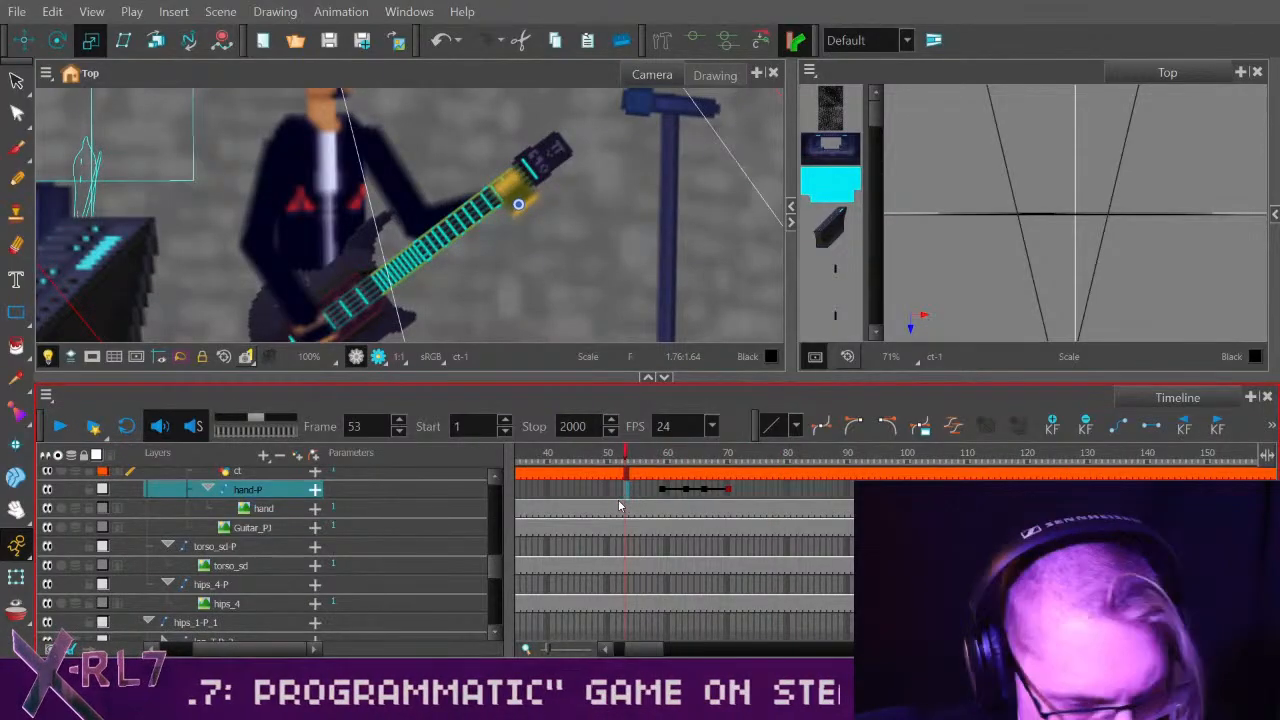
# Play the hand movement with the guitar audio from frame 44 and again from frame 56.
pyautogui.moveTo(625, 457)
pyautogui.mouseDown()
pyautogui.moveTo(752, 457)
pyautogui.moveTo(602, 460)
pyautogui.mouseUp()
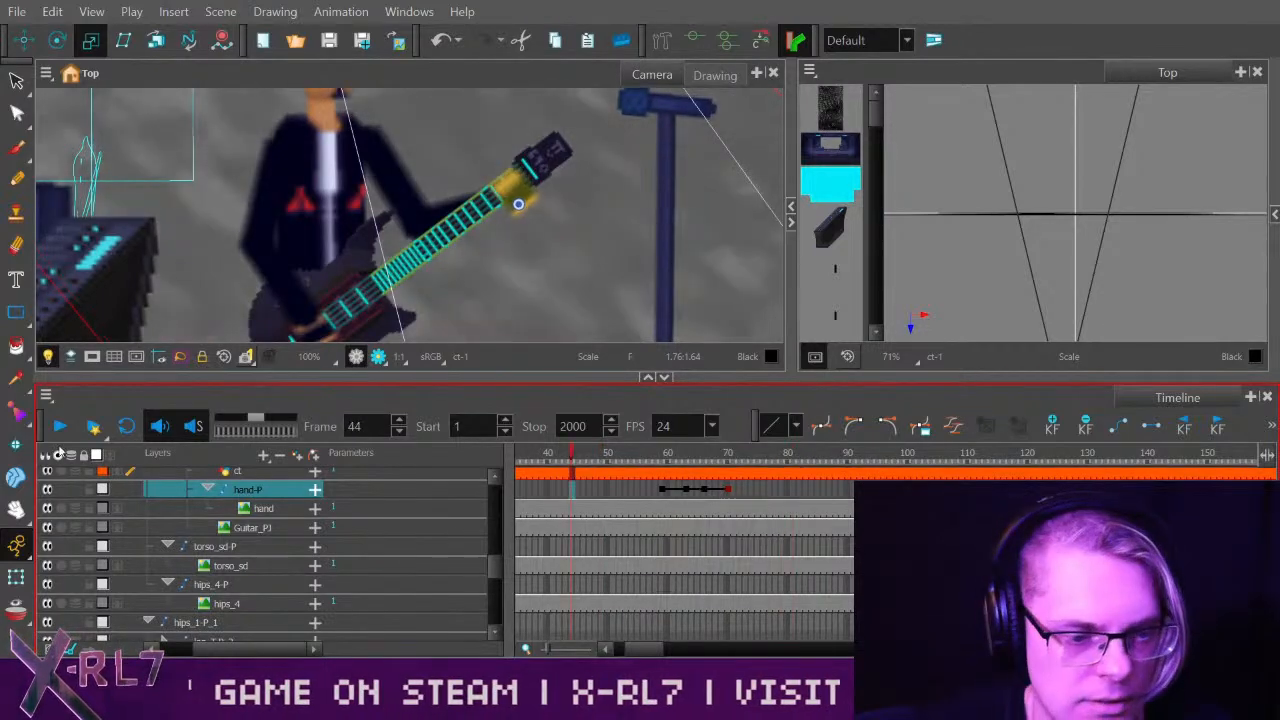
pyautogui.click(59, 426)
pyautogui.click(59, 424)
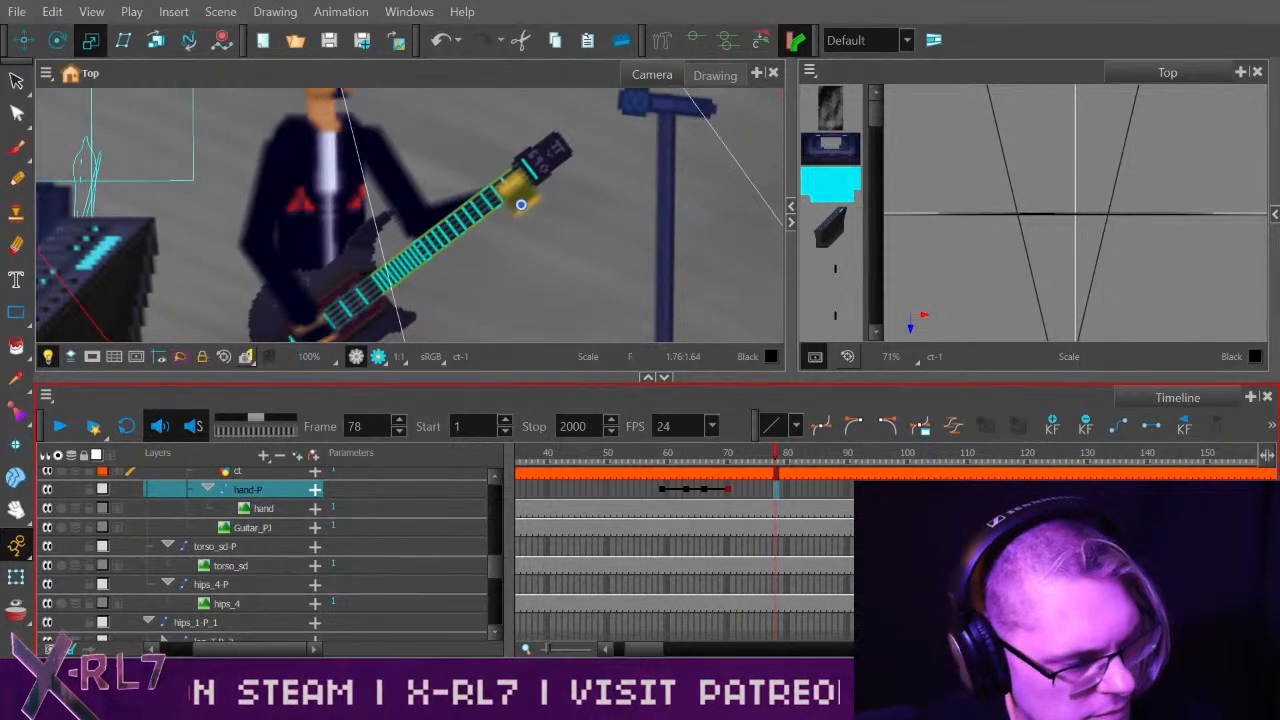
pyautogui.click(645, 458)
pyautogui.click(60, 426)
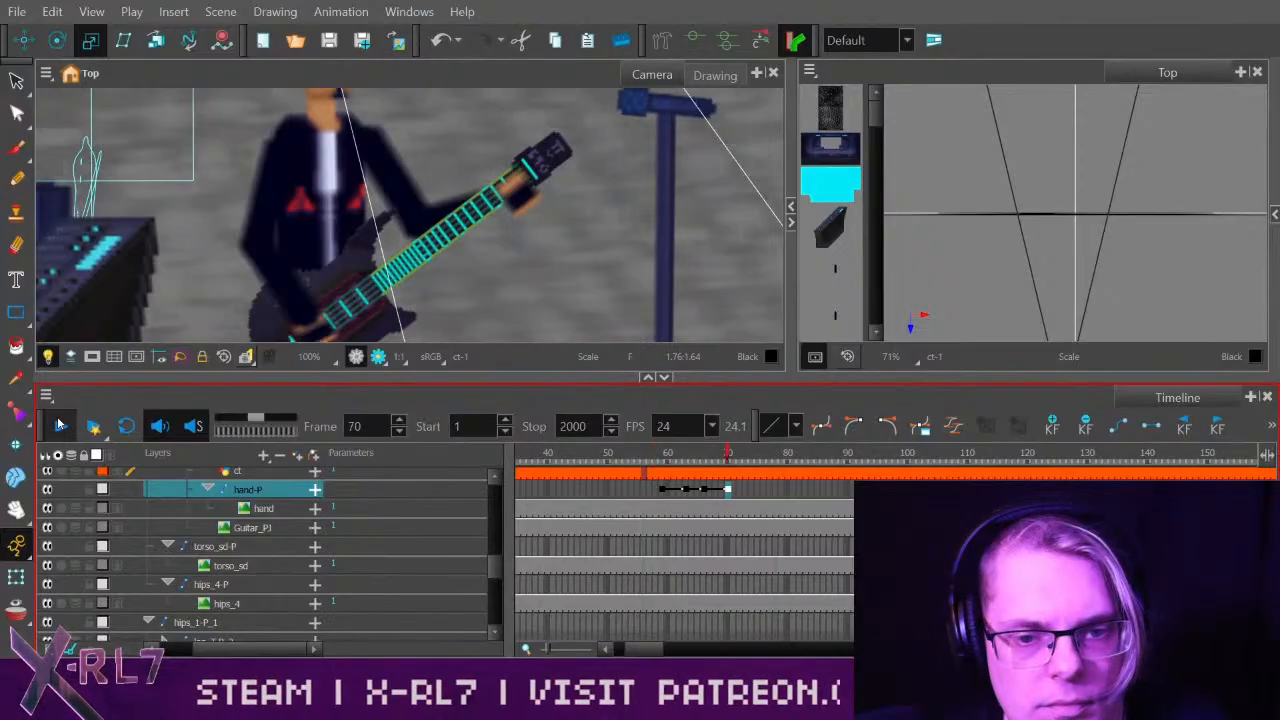
pyautogui.click(60, 426)
# Enable the Guitar_Both sound layer and play the animation with it.
pyautogui.scroll(10, 435, 509)
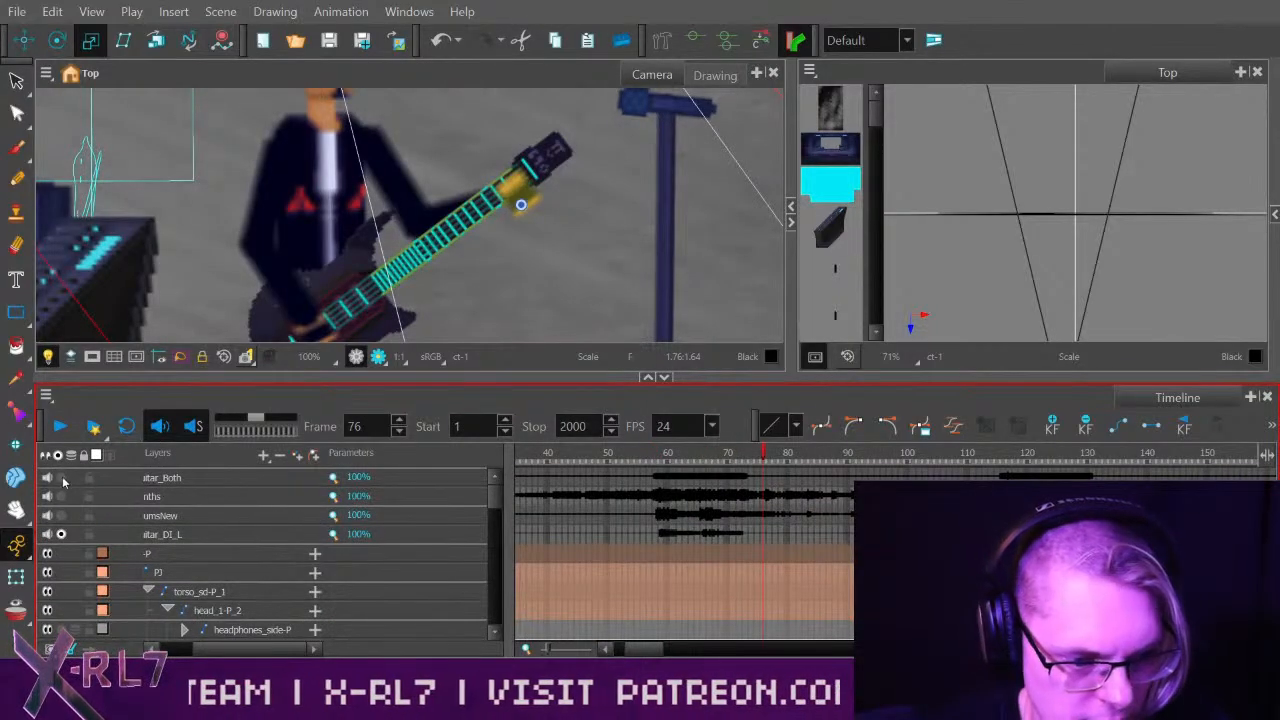
pyautogui.click(58, 427)
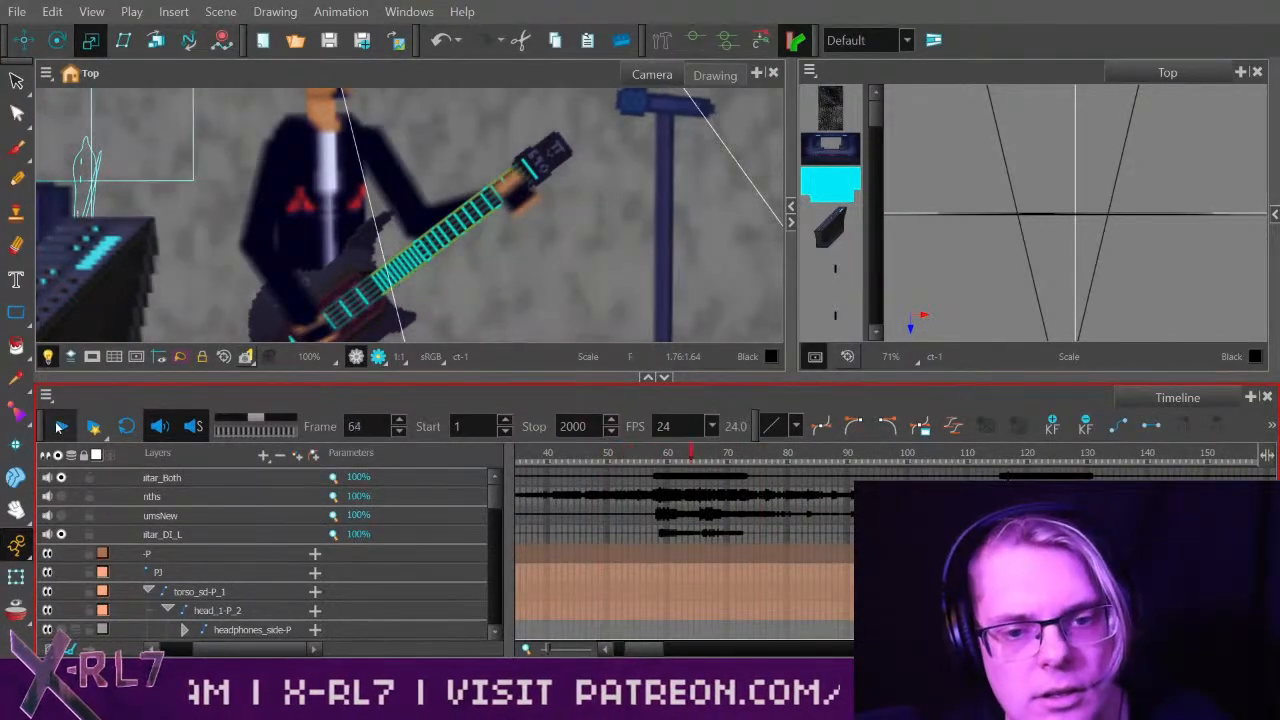
pyautogui.click(53, 433)
# Return to the hand-P layer and replay its movement against the audio from frames 53 and 55.
pyautogui.moveTo(496, 497); pyautogui.dragTo(509, 567)
pyautogui.click(625, 457)
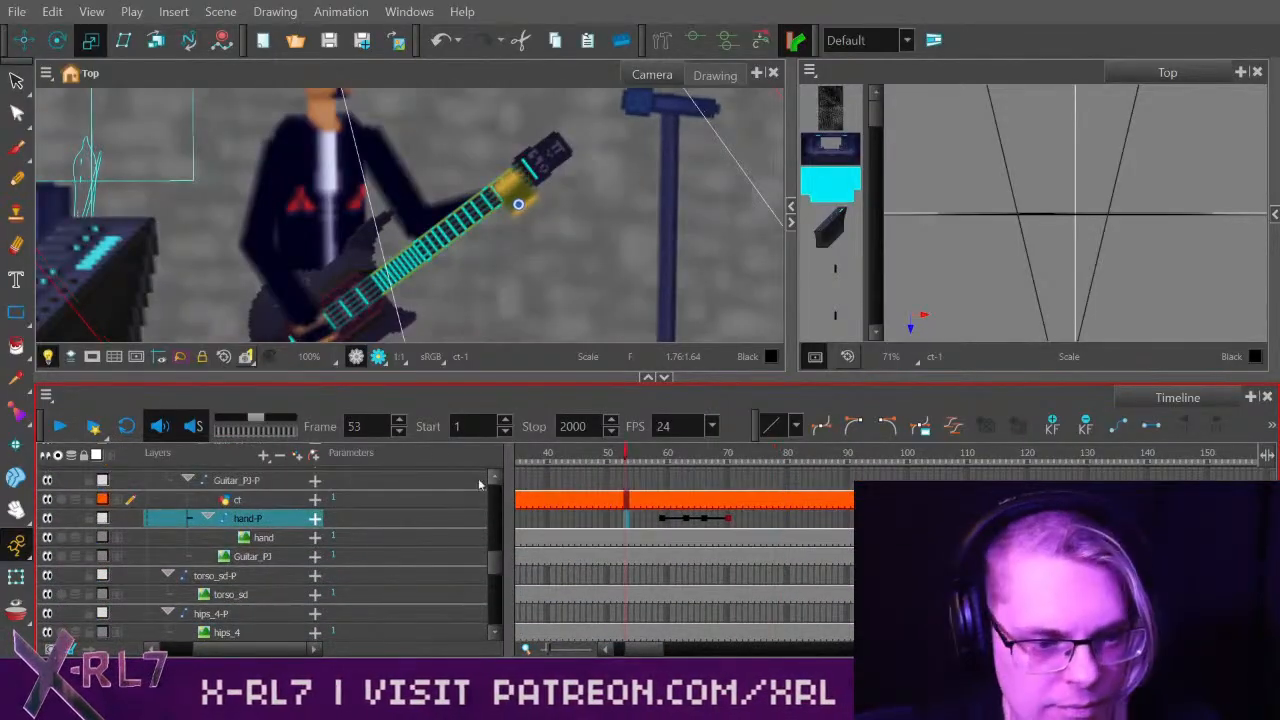
pyautogui.click(62, 415)
pyautogui.click(60, 421)
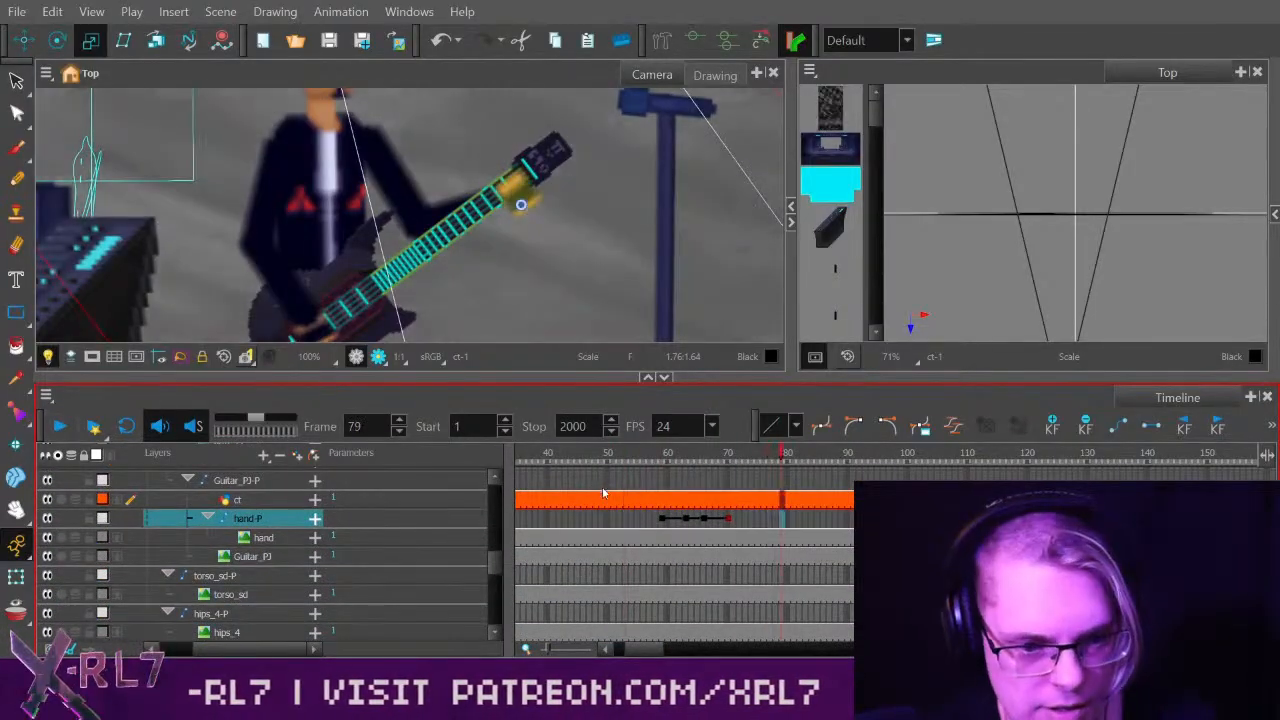
pyautogui.moveTo(666, 458); pyautogui.dragTo(637, 462)
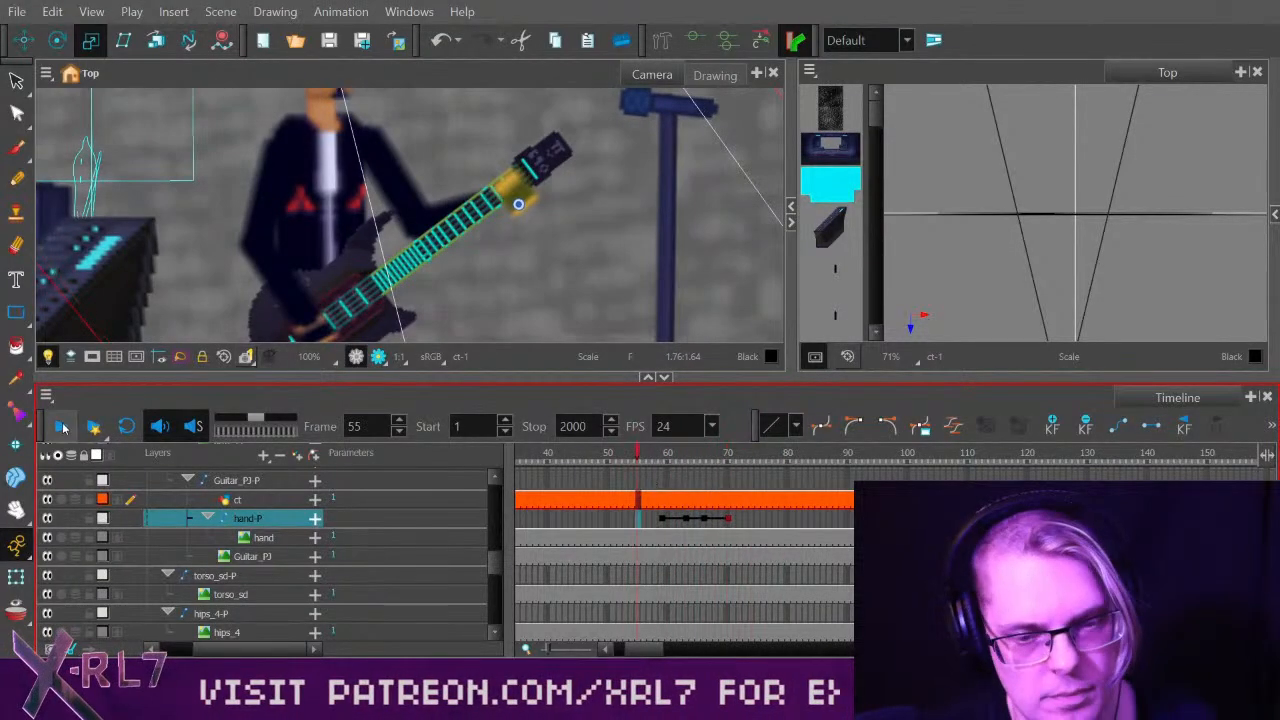
pyautogui.click(61, 427)
pyautogui.click(666, 521)
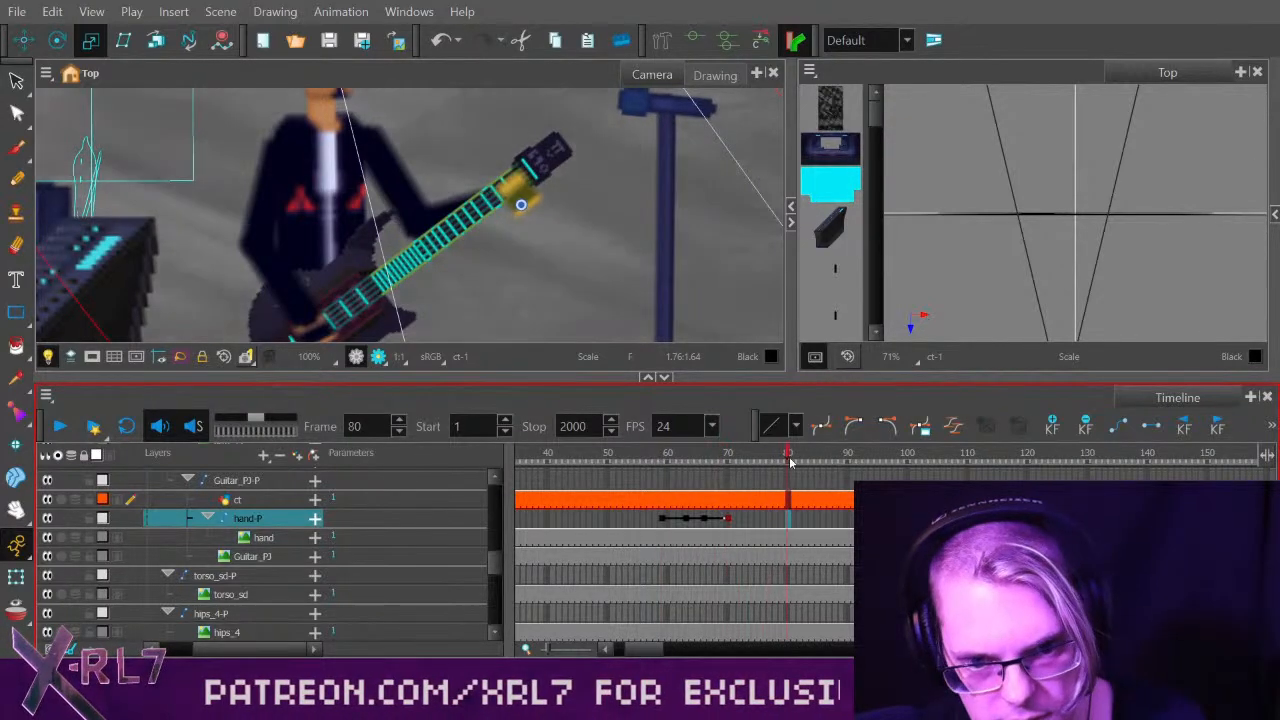
# Bring up the sound layers and go to frame 116, at the start of the next Guitar_Both section.
pyautogui.scroll(5, 490, 555)
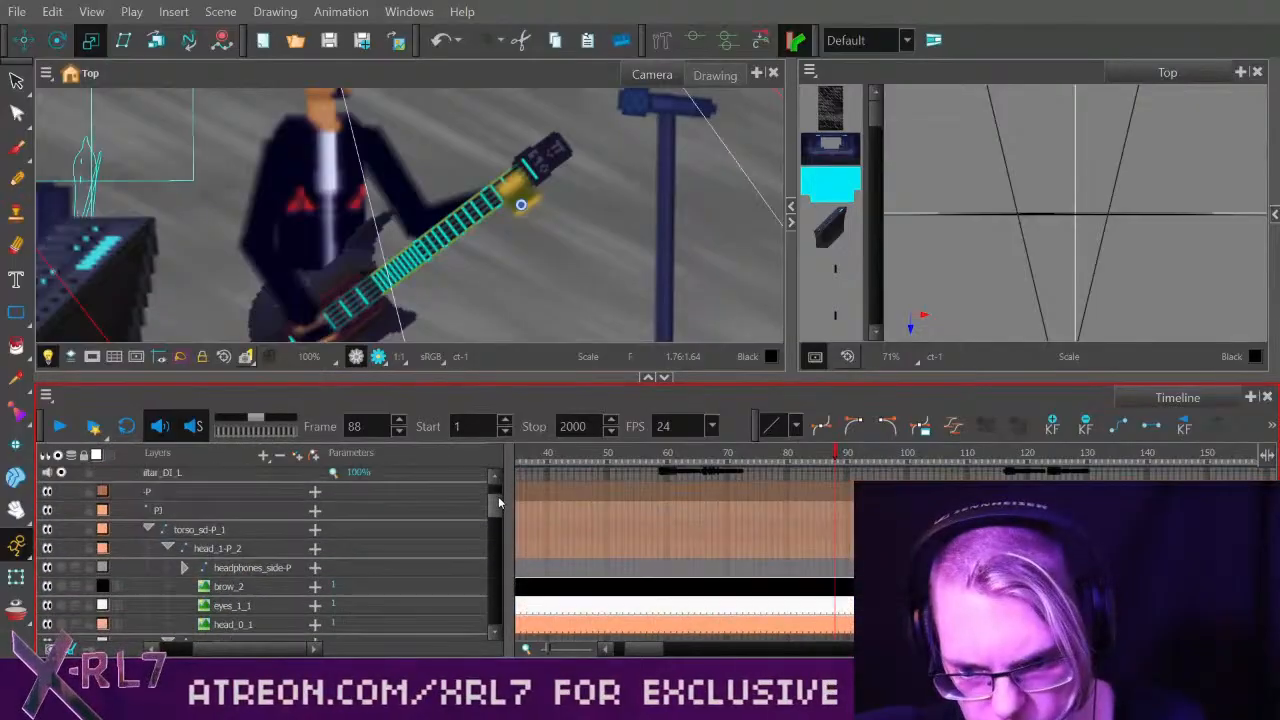
pyautogui.click(856, 465)
pyautogui.moveTo(856, 465); pyautogui.dragTo(1003, 477)
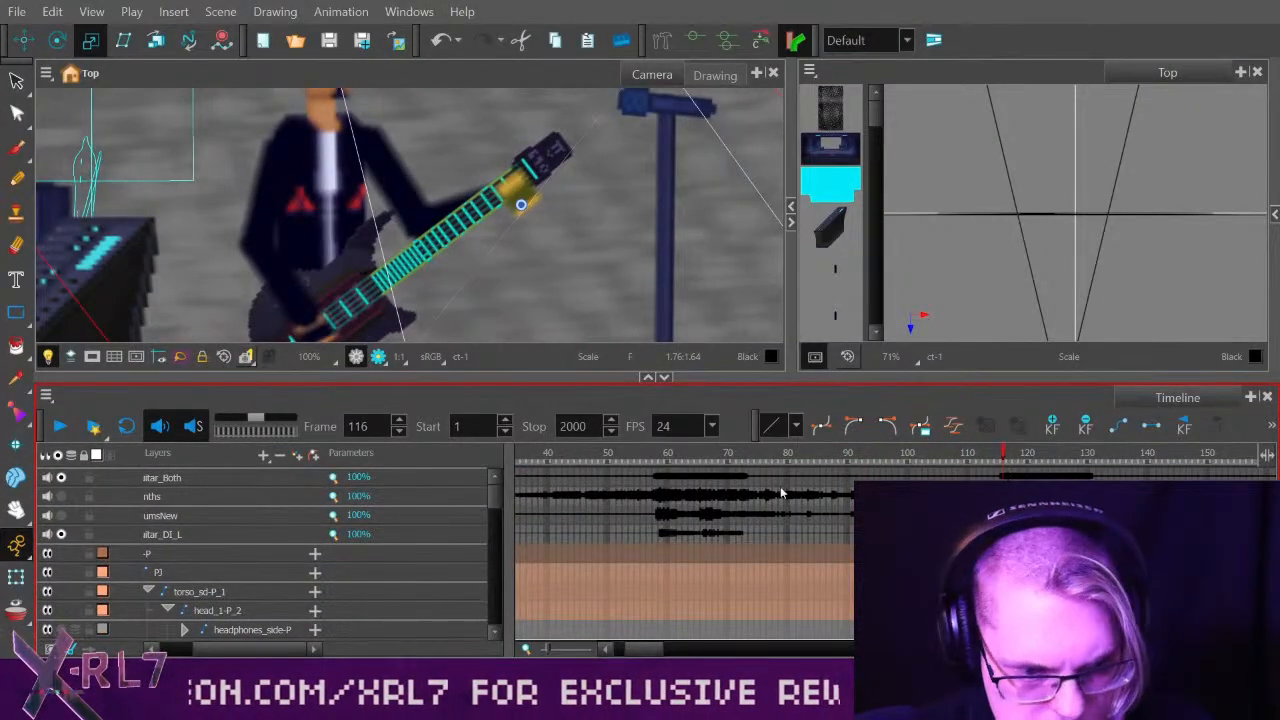
# Enable the drums sound layer (umsNew) and set the playhead at frame 116.
pyautogui.click(61, 517)
pyautogui.moveTo(757, 466); pyautogui.dragTo(1003, 467)
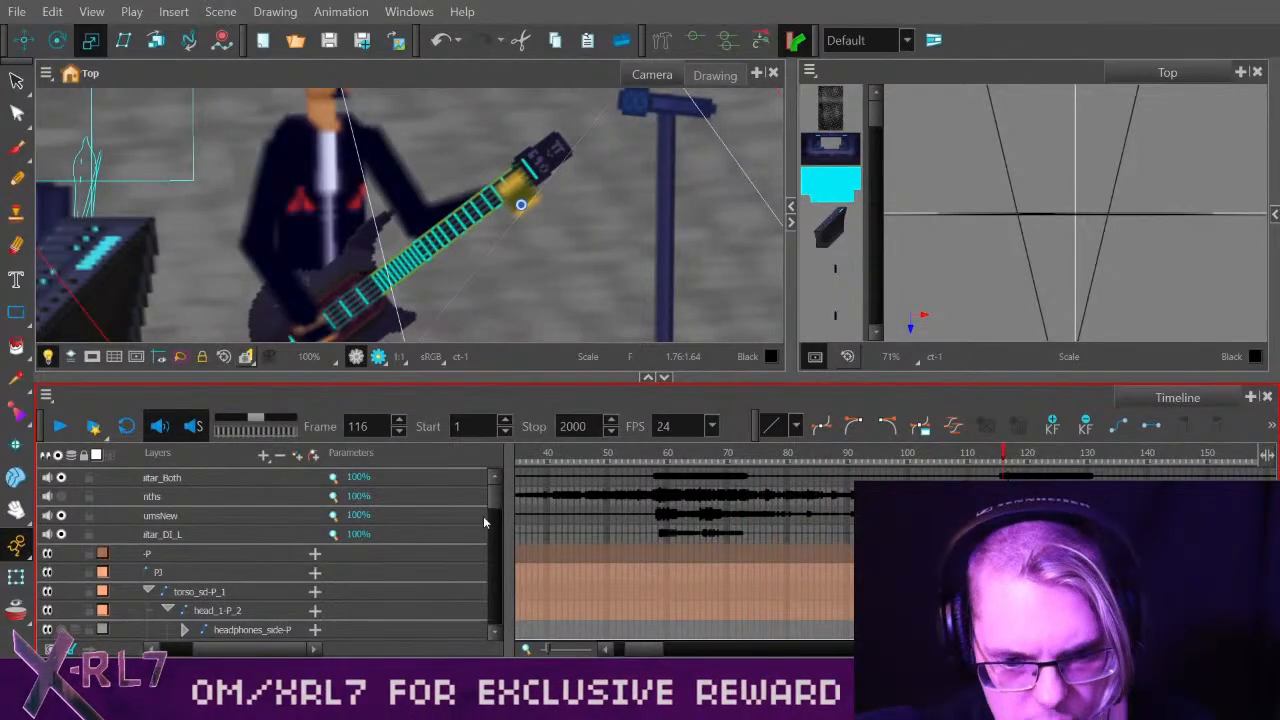
# Paste the hand-P movement's keyframes starting at frame 116 and set a stop-motion keyframe holding the hand between the two movements.
pyautogui.moveTo(494, 505); pyautogui.dragTo(490, 563)
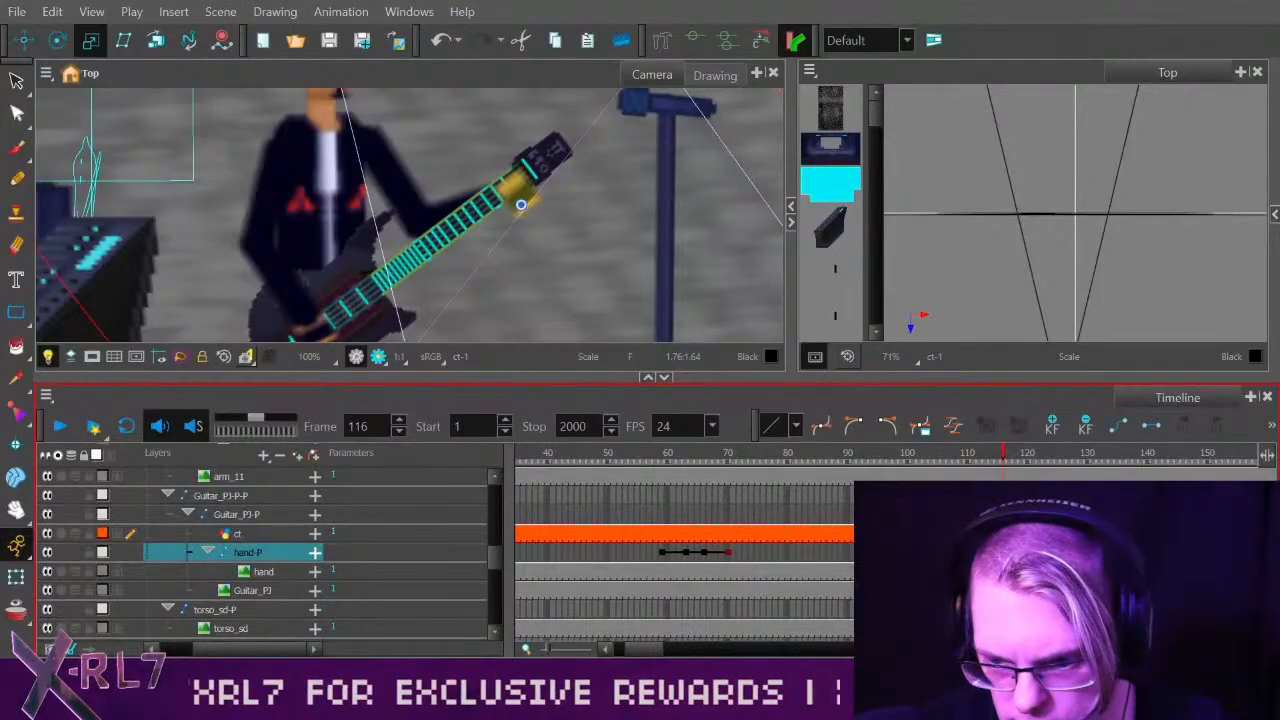
pyautogui.press('Left')
pyautogui.click(902, 552)
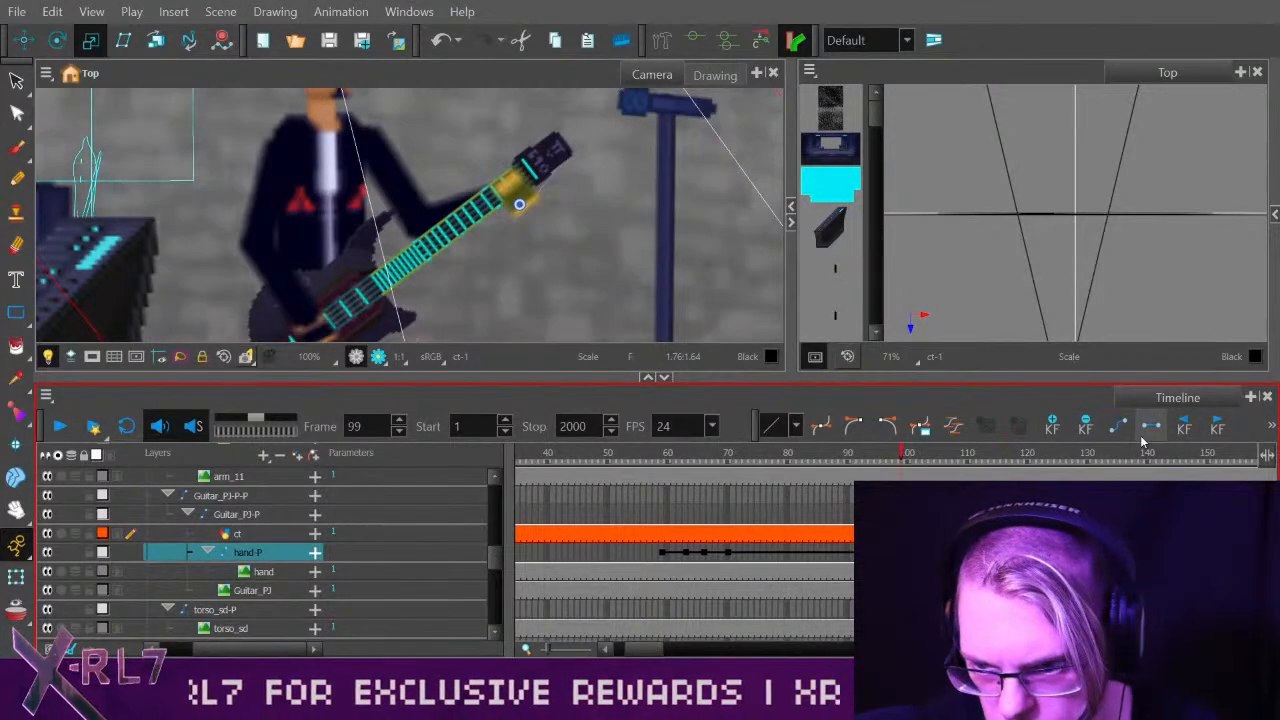
pyautogui.click(1151, 430)
pyautogui.moveTo(648, 648); pyautogui.dragTo(668, 646)
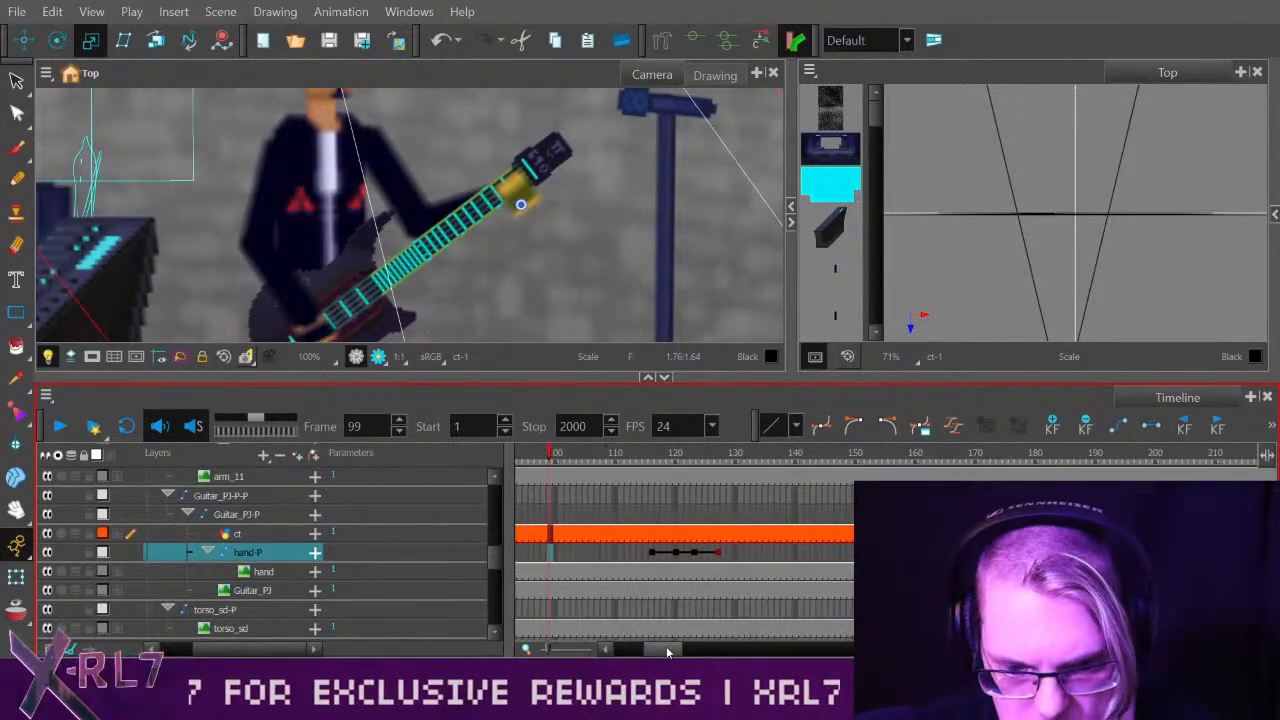
# Bring up the sound layers and play the repeated hand movement with the audio from frame 97 and again from frame 120.
pyautogui.moveTo(497, 557); pyautogui.dragTo(502, 496)
pyautogui.moveTo(552, 458)
pyautogui.mouseDown()
pyautogui.moveTo(689, 462)
pyautogui.moveTo(537, 462)
pyautogui.mouseUp()
pyautogui.click(59, 427)
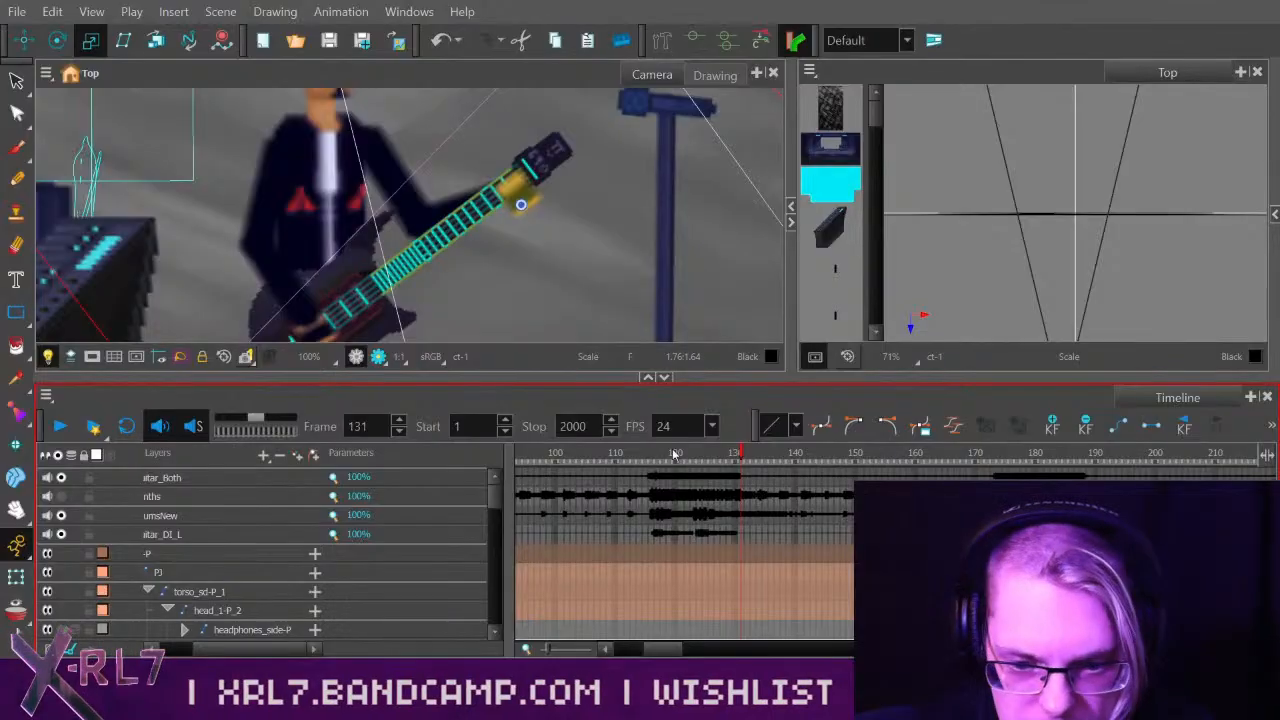
pyautogui.click(674, 455)
pyautogui.click(58, 427)
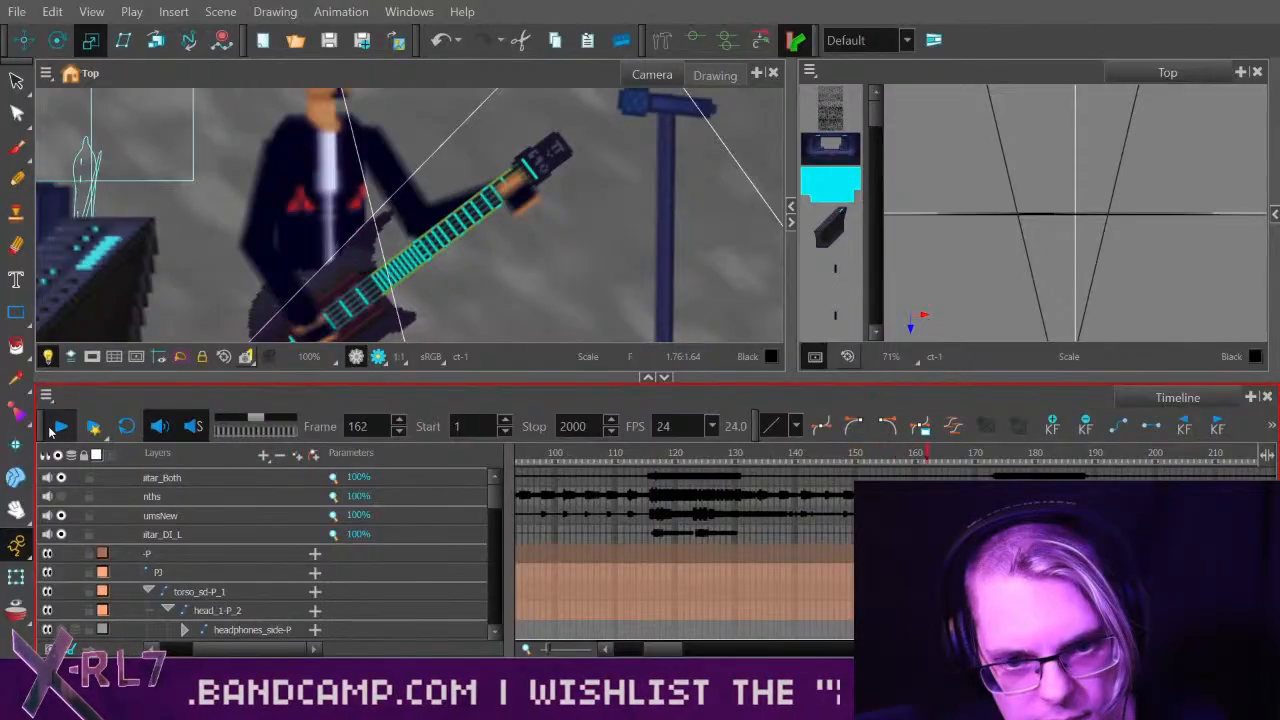
pyautogui.click(52, 431)
# Go to frame 73, at the end of the first Guitar_Both section, and key a slightly adjusted hand pose on hand-P.
pyautogui.moveTo(669, 650); pyautogui.dragTo(676, 649)
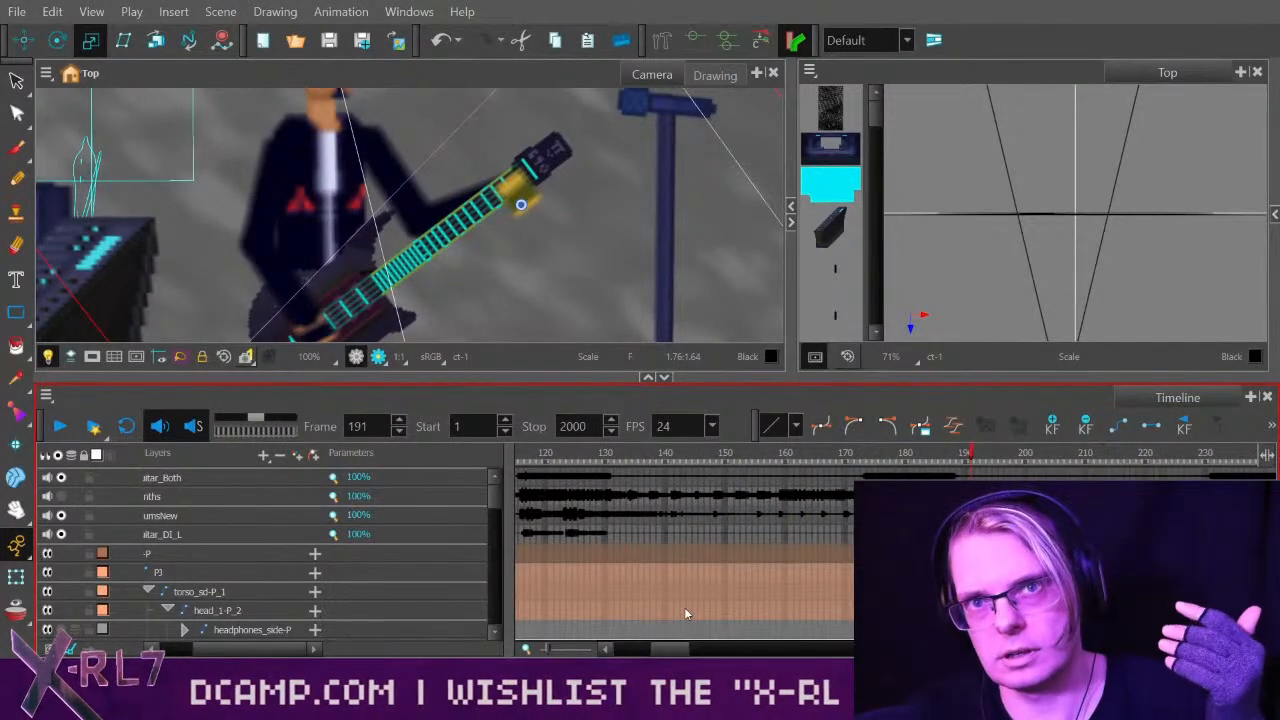
pyautogui.moveTo(670, 650); pyautogui.dragTo(646, 652)
pyautogui.moveTo(680, 456); pyautogui.dragTo(723, 462)
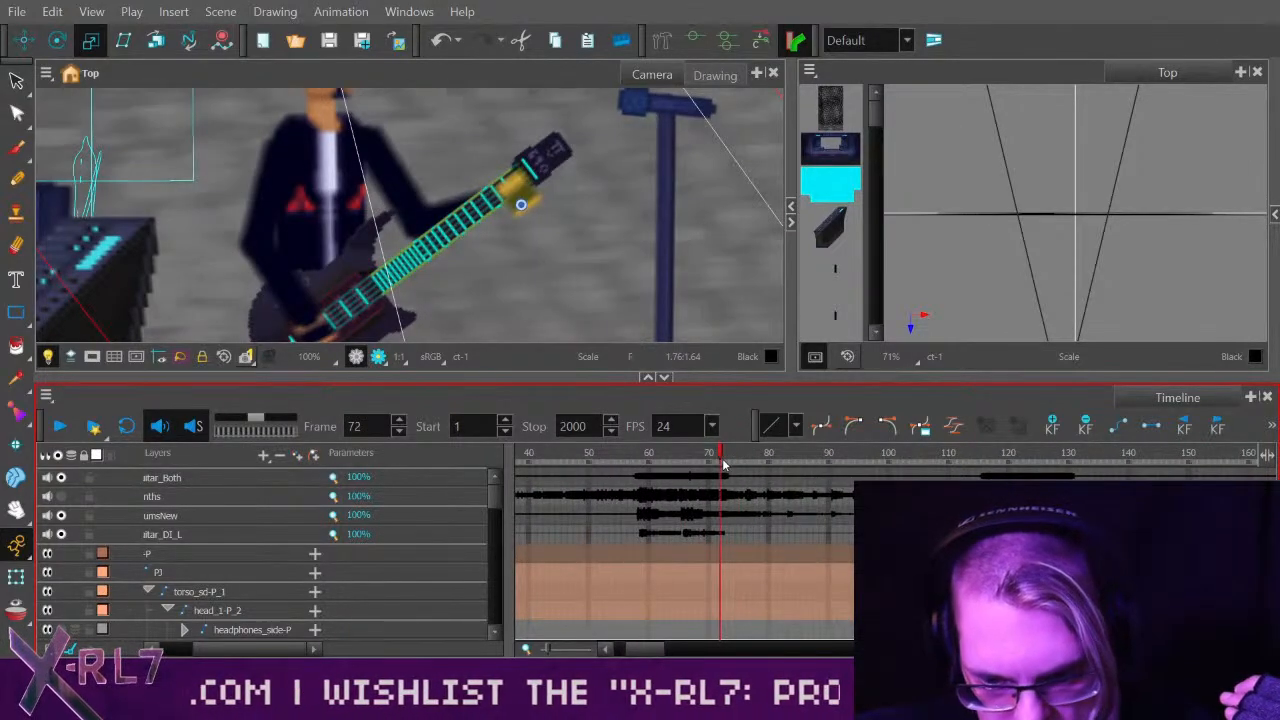
pyautogui.click(725, 457)
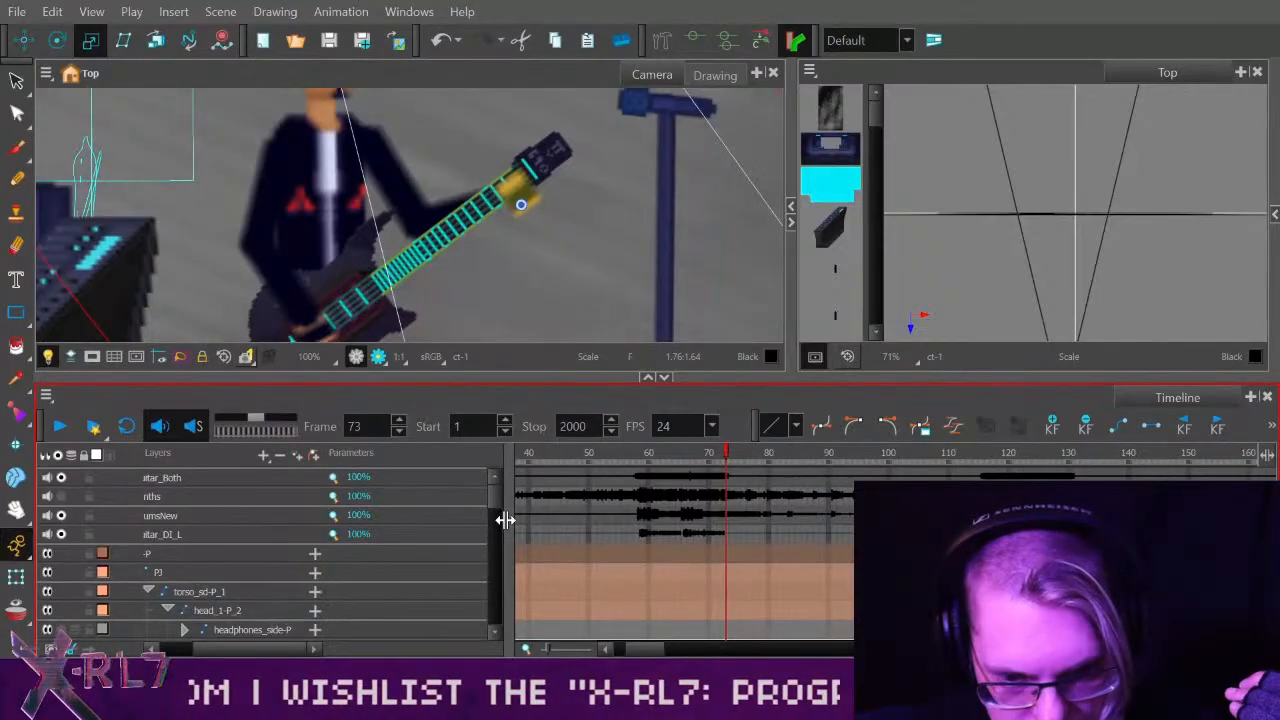
pyautogui.moveTo(495, 503); pyautogui.dragTo(496, 566)
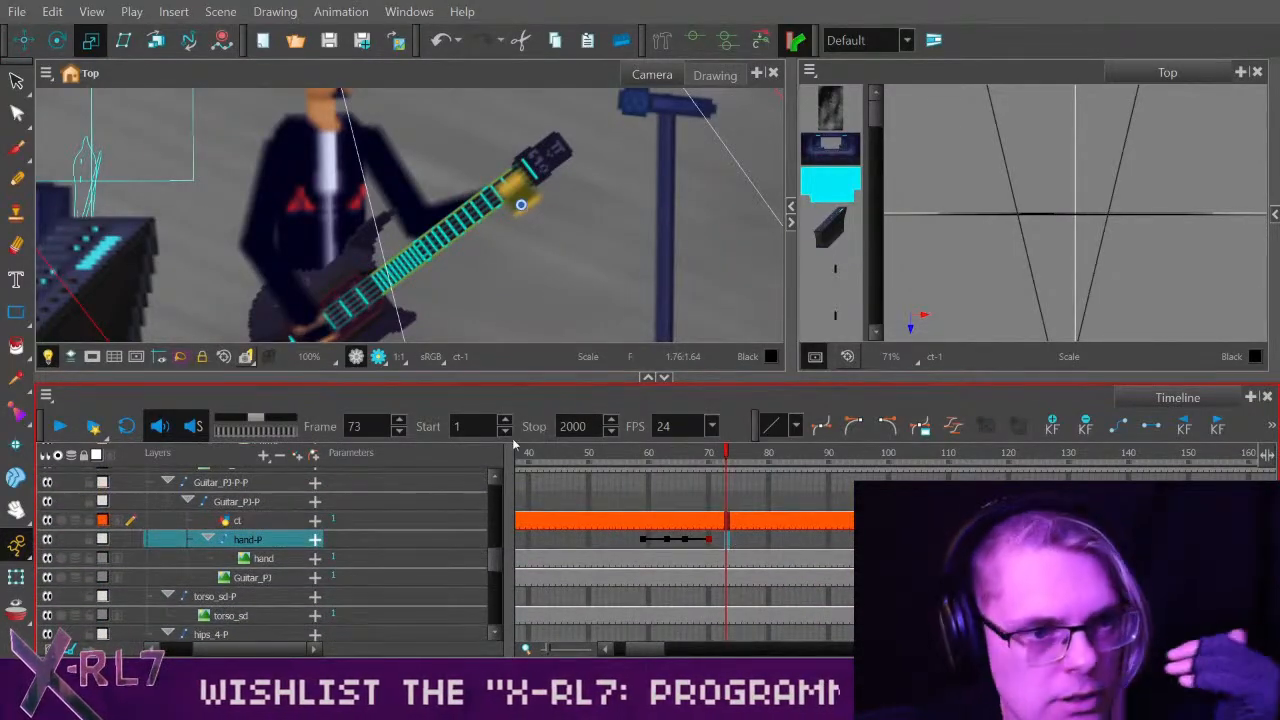
pyautogui.click(56, 40)
pyautogui.moveTo(697, 294); pyautogui.dragTo(606, 251)
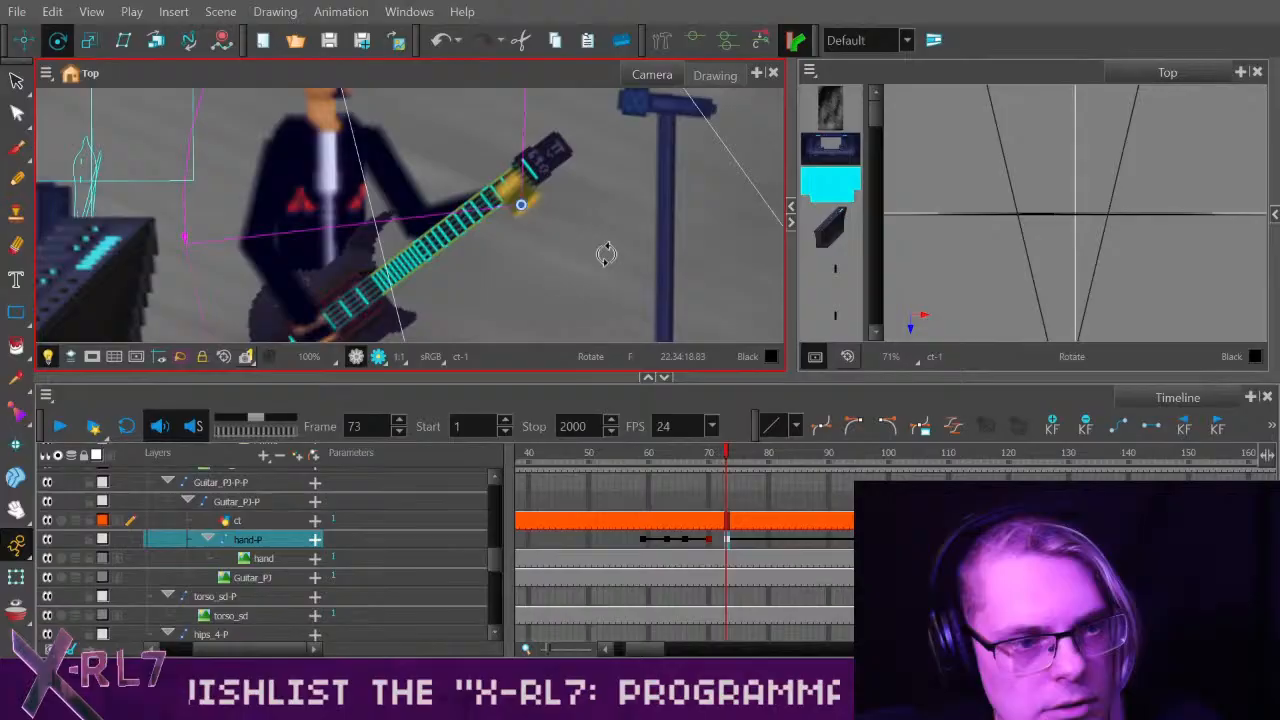
pyautogui.click(24, 43)
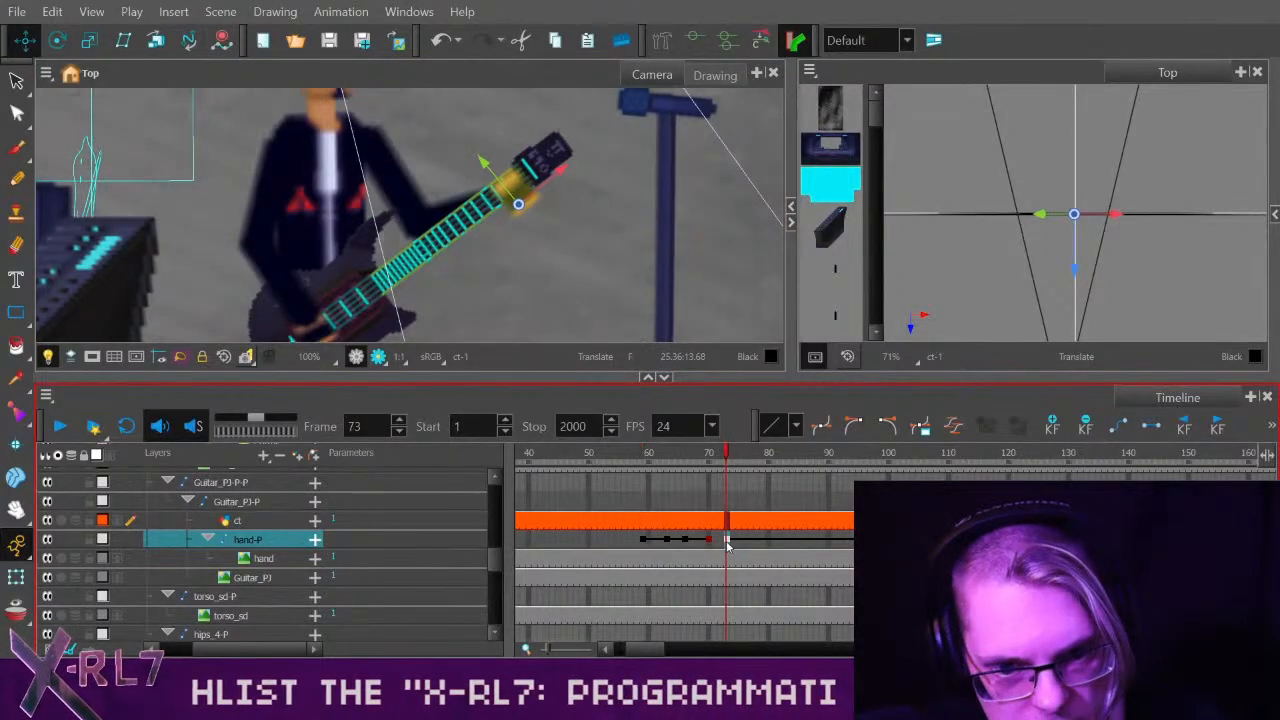
# Shift the new hand-P keyframe to frame 74 with motion leading into it, and slide the hand slightly down the guitar neck.
pyautogui.moveTo(688, 455); pyautogui.dragTo(740, 452)
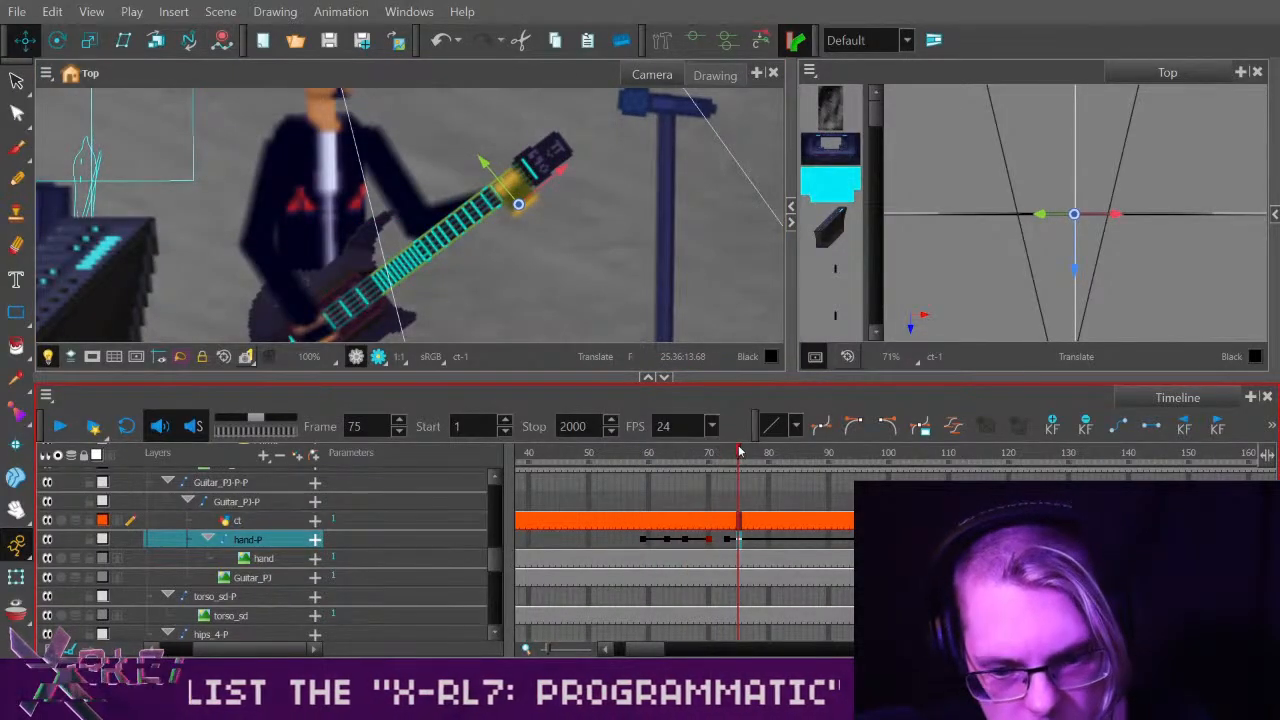
pyautogui.click(720, 541)
pyautogui.click(1053, 427)
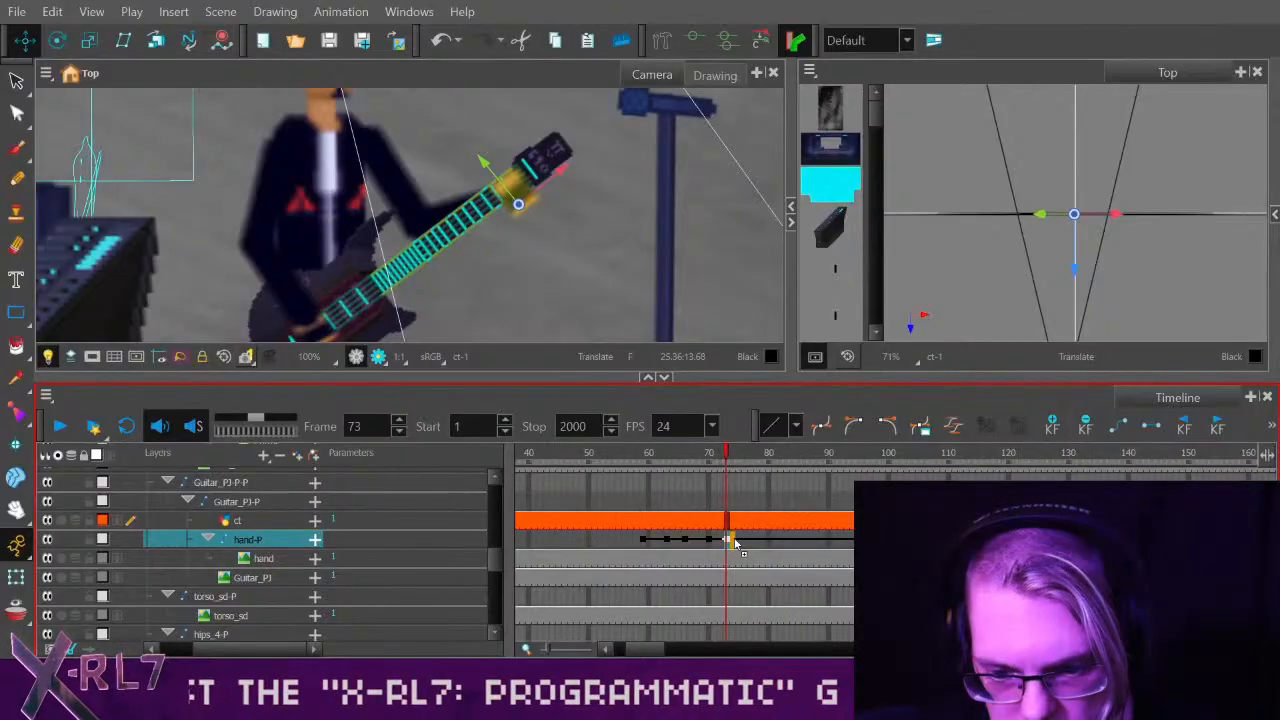
pyautogui.click(655, 456)
pyautogui.moveTo(665, 458); pyautogui.dragTo(745, 455)
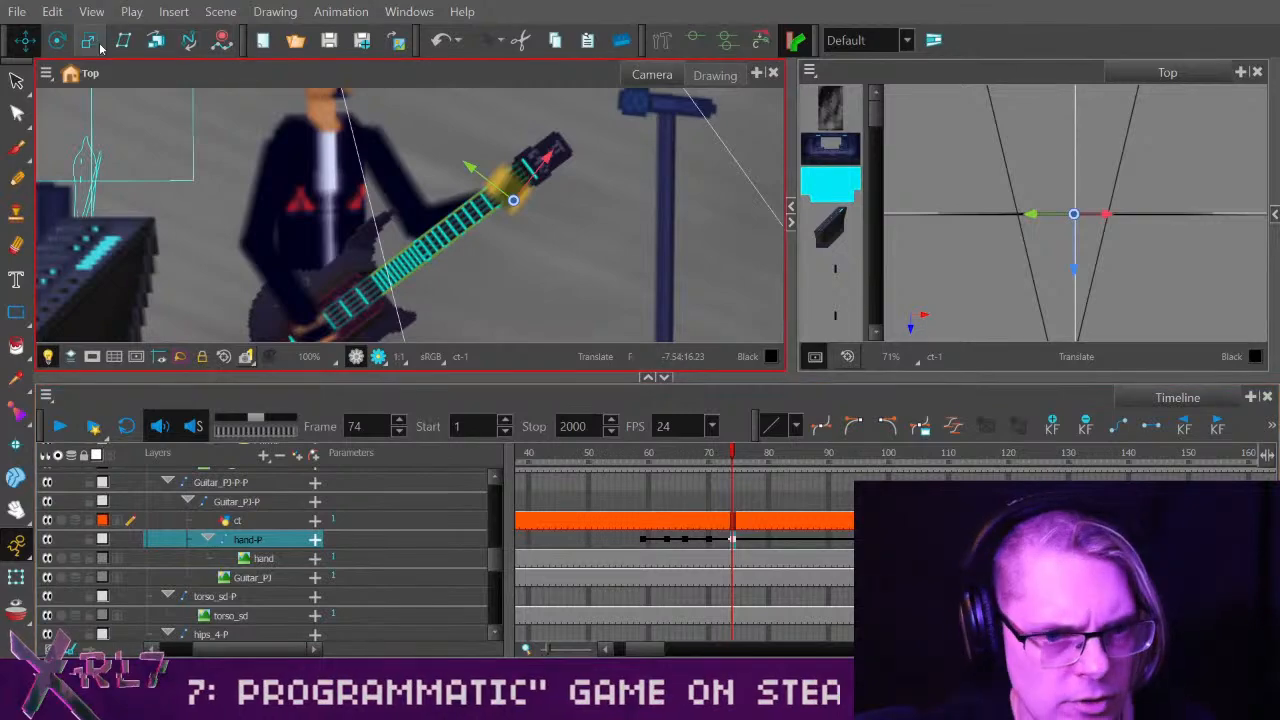
# Review the hand's pose around frame 74 and compare it with the frame 63 keyframe in the rendered camera view.
pyautogui.moveTo(706, 453); pyautogui.dragTo(755, 455)
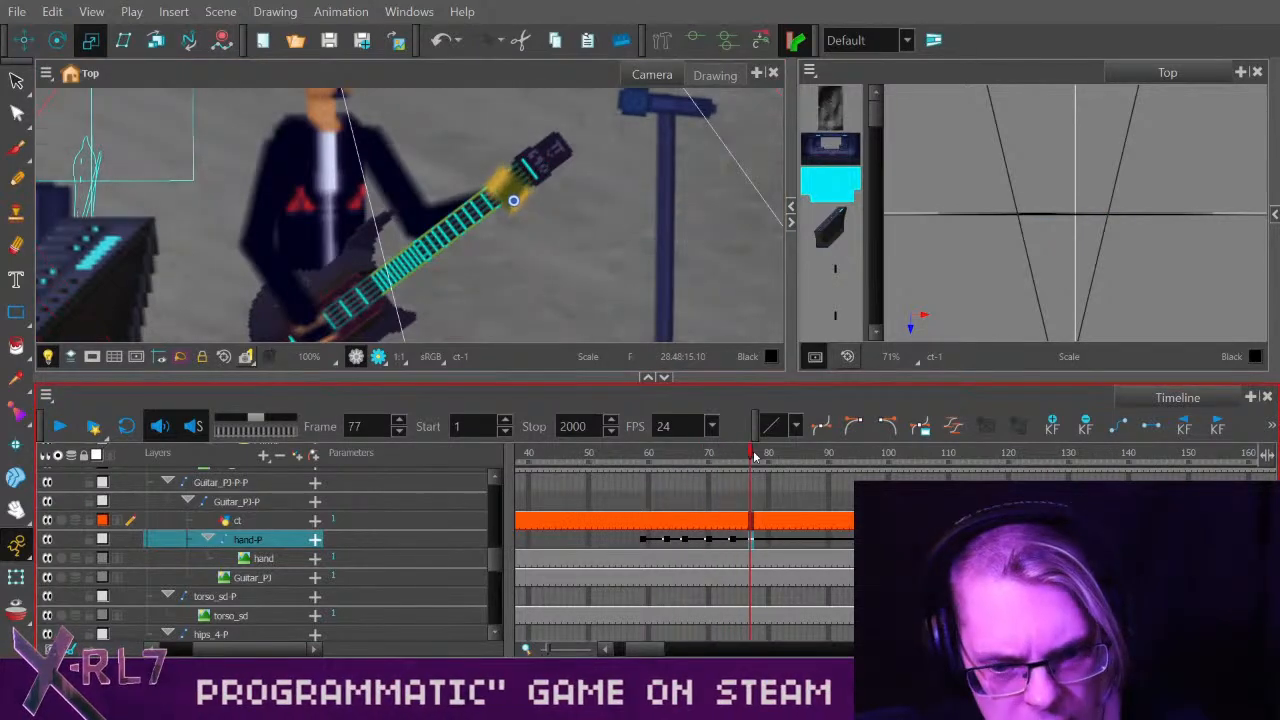
pyautogui.click(733, 540)
pyautogui.click(727, 326)
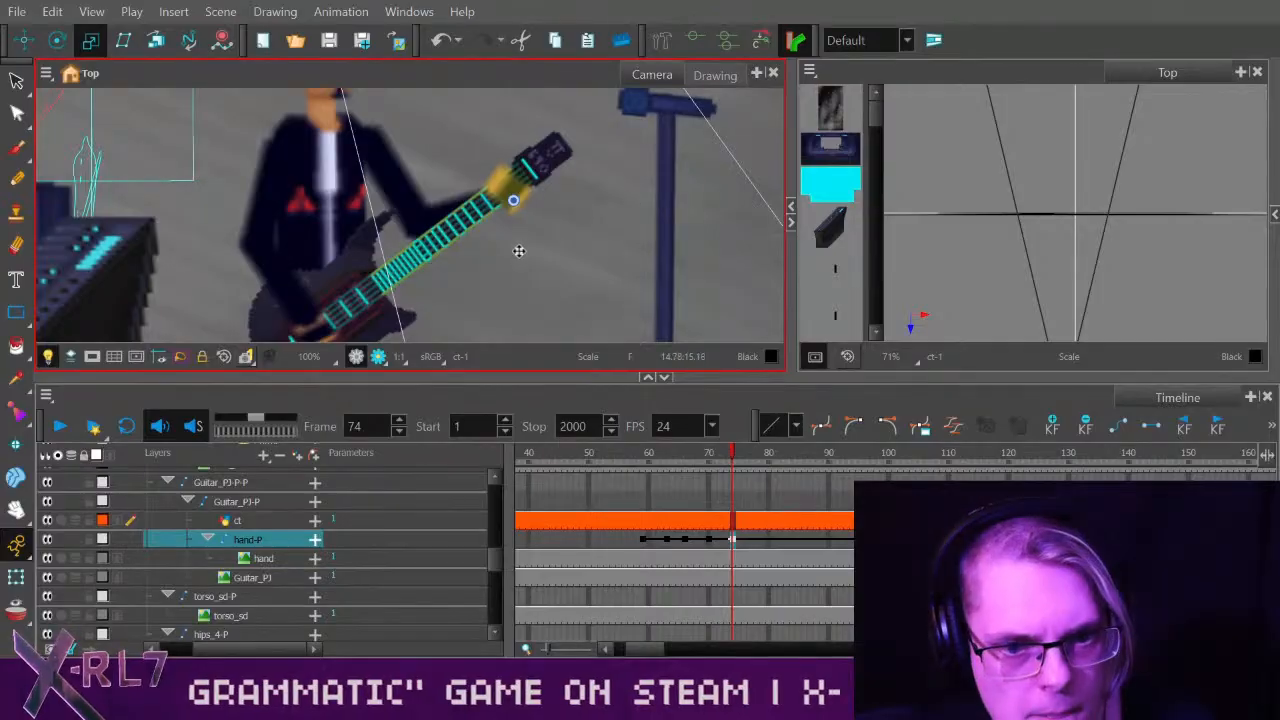
pyautogui.moveTo(676, 456); pyautogui.dragTo(745, 455)
pyautogui.click(378, 357)
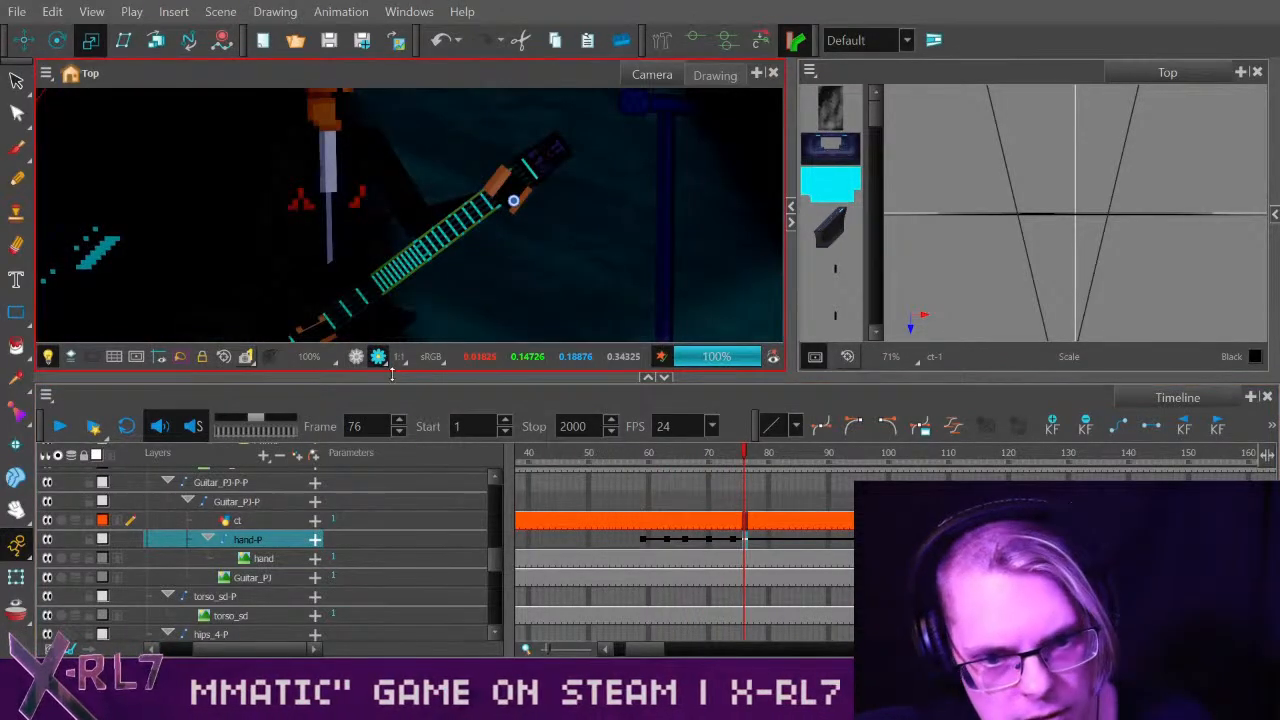
pyautogui.click(668, 541)
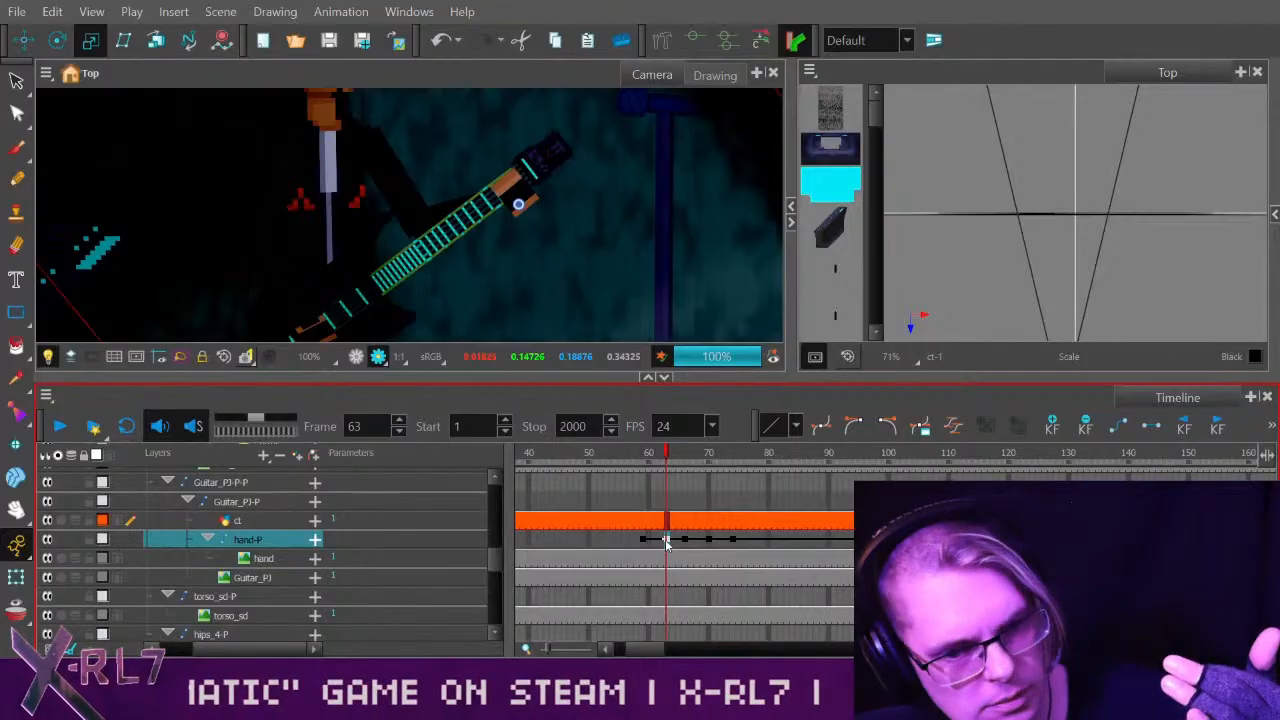
pyautogui.click(731, 541)
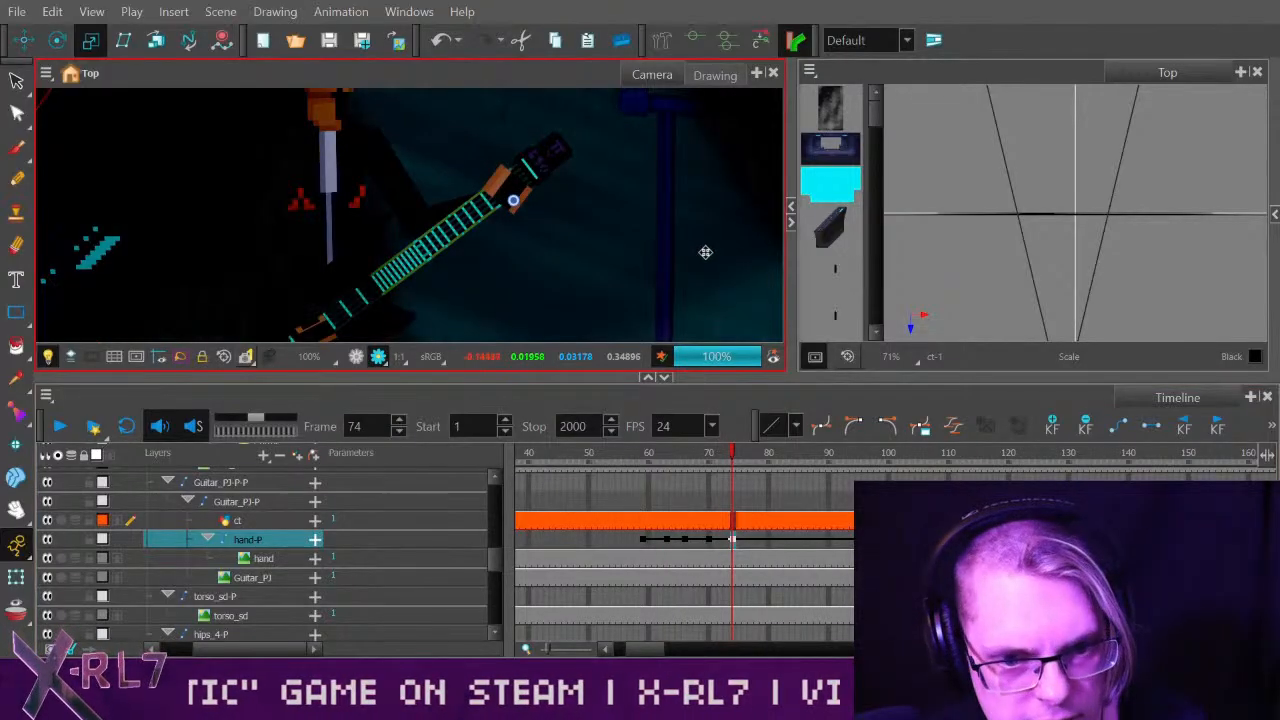
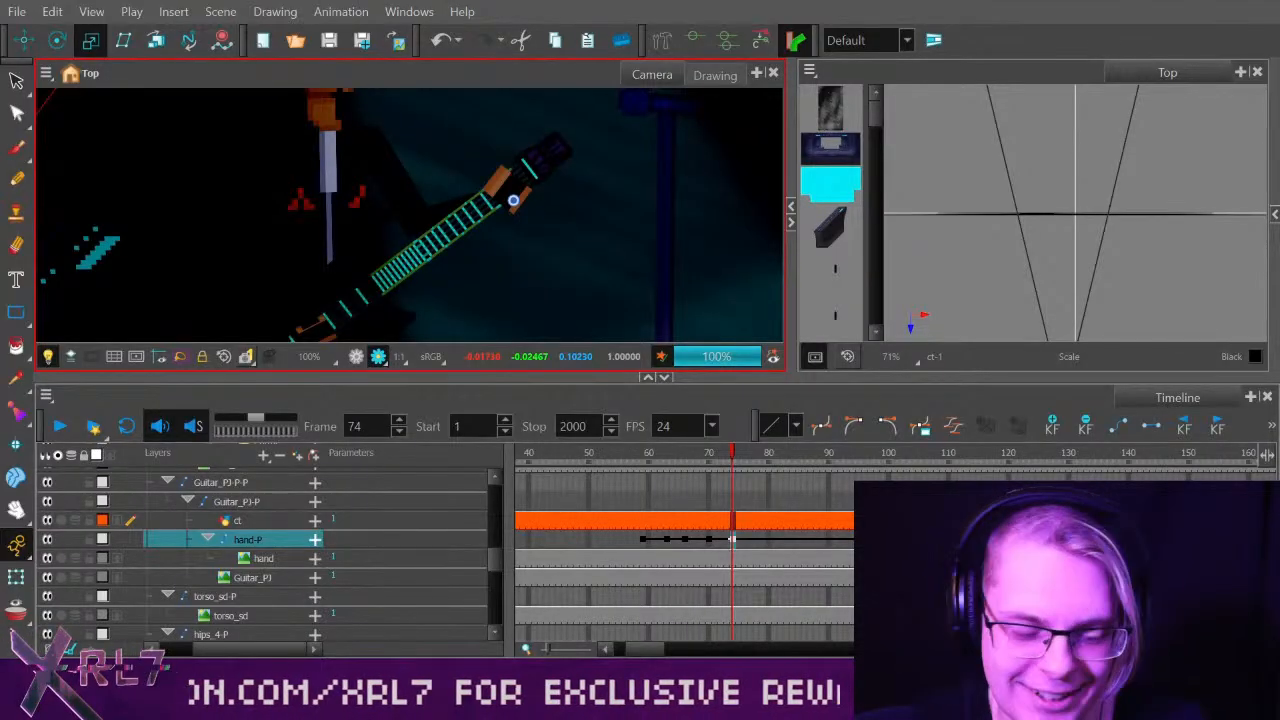
# Switch the camera from the rendered view back to the normal preview and replay the hand movement from frame 57.
pyautogui.click(607, 455)
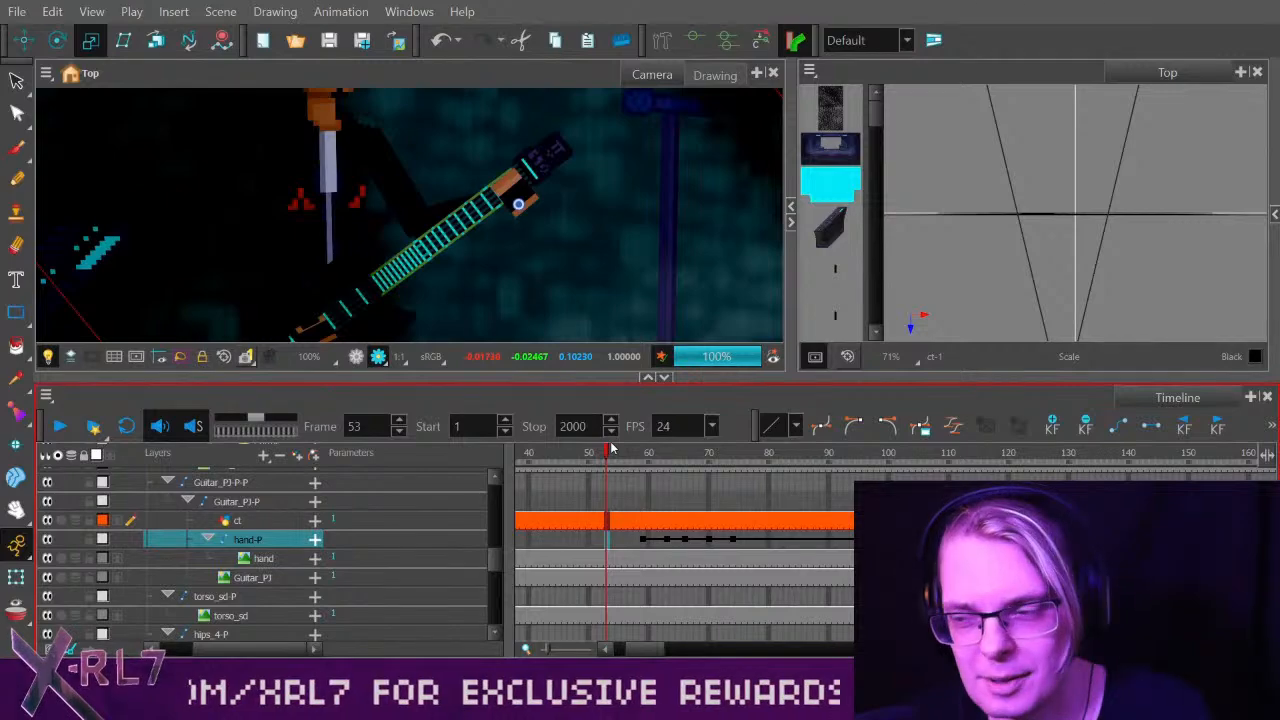
pyautogui.moveTo(652, 453)
pyautogui.mouseDown()
pyautogui.moveTo(679, 455)
pyautogui.moveTo(655, 455)
pyautogui.mouseUp()
pyautogui.click(612, 455)
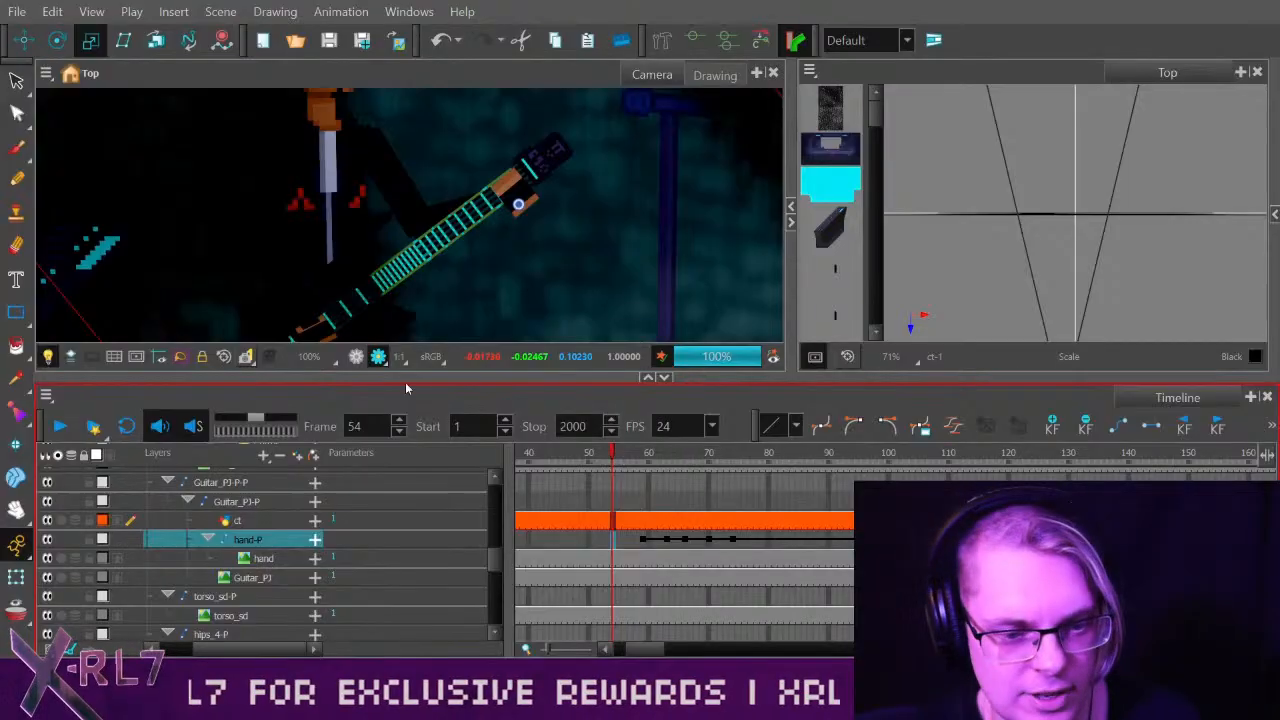
pyautogui.click(357, 357)
pyautogui.moveTo(620, 455); pyautogui.dragTo(750, 457)
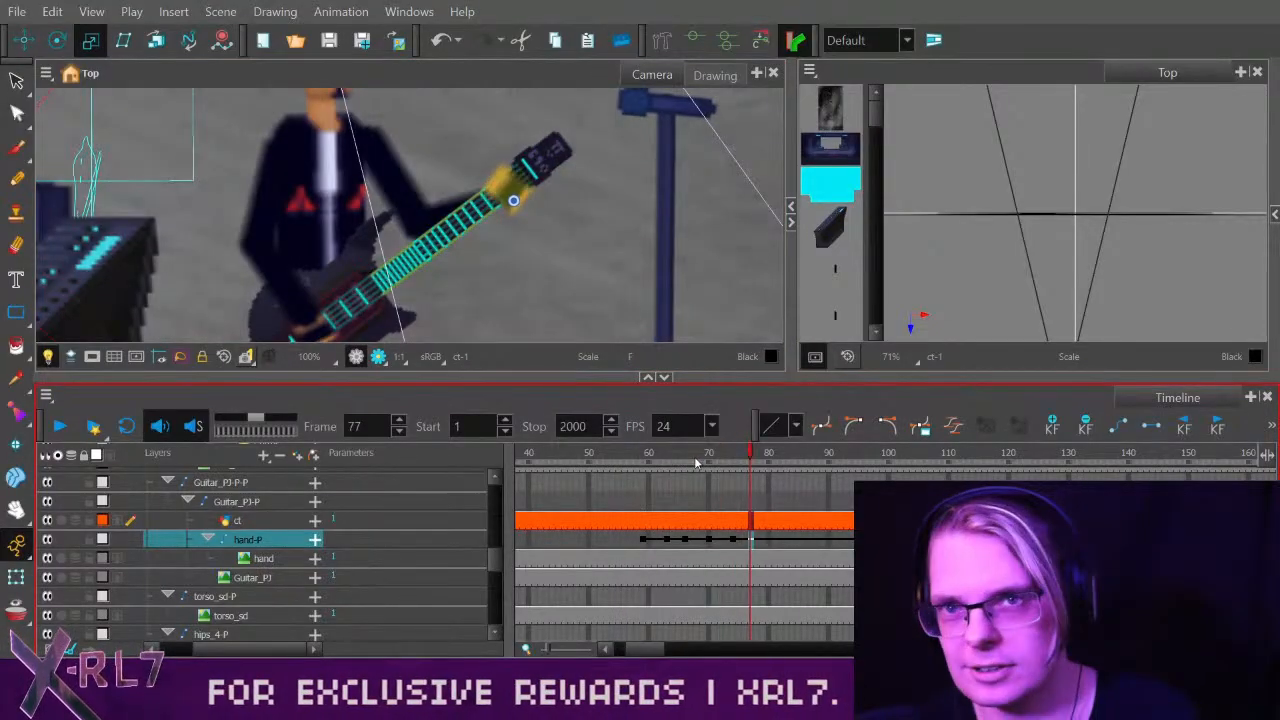
pyautogui.click(630, 456)
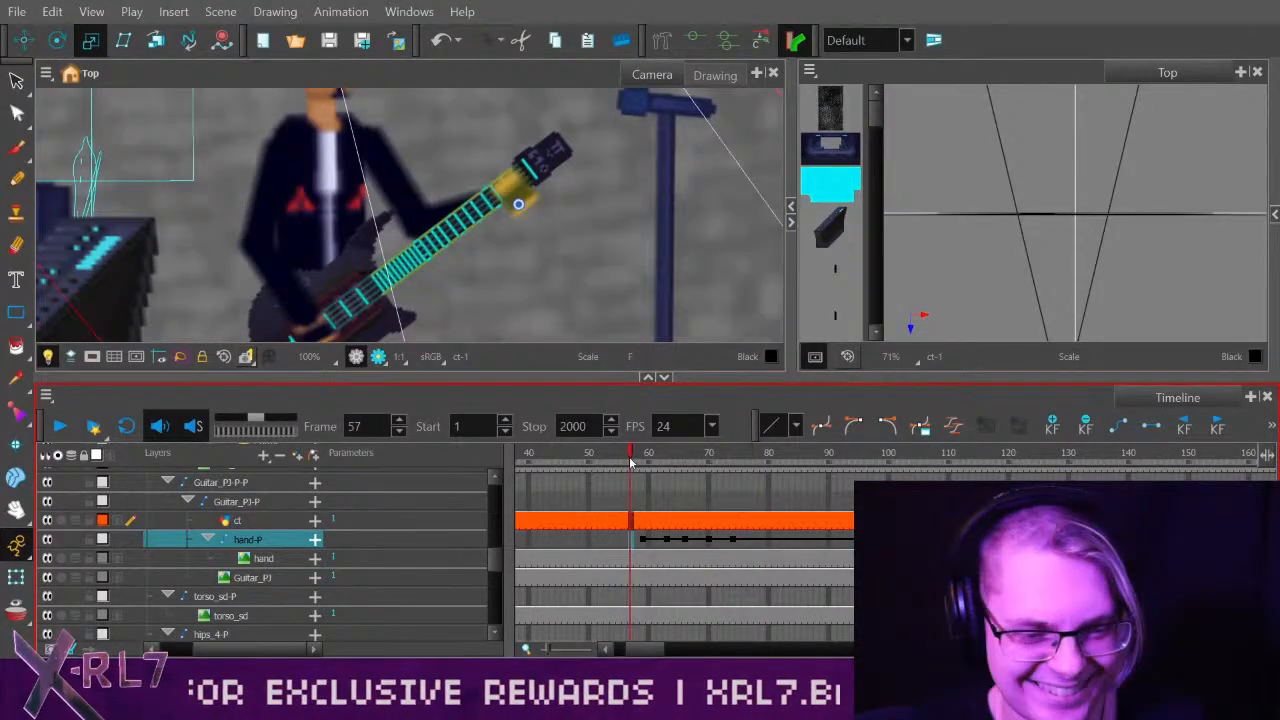
pyautogui.click(58, 426)
pyautogui.click(58, 426)
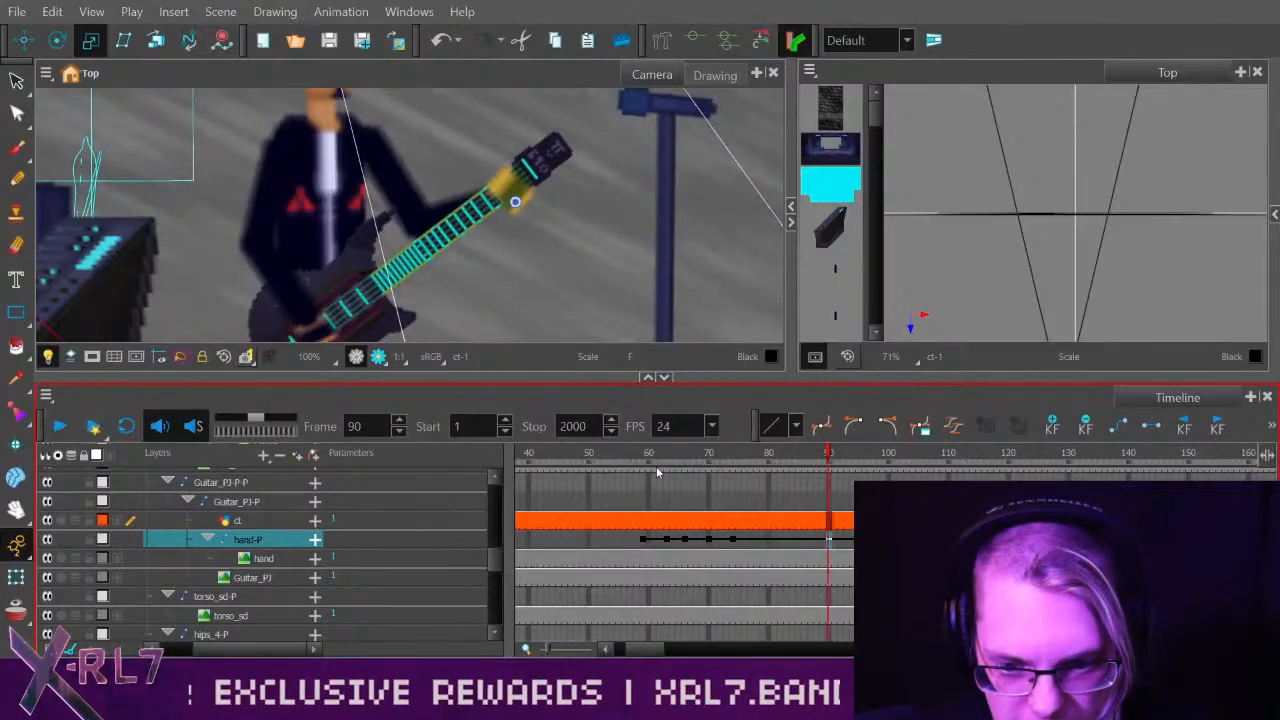
# Add a hand-P keyframe at frame 78 and shift it to frame 80.
pyautogui.click(733, 540)
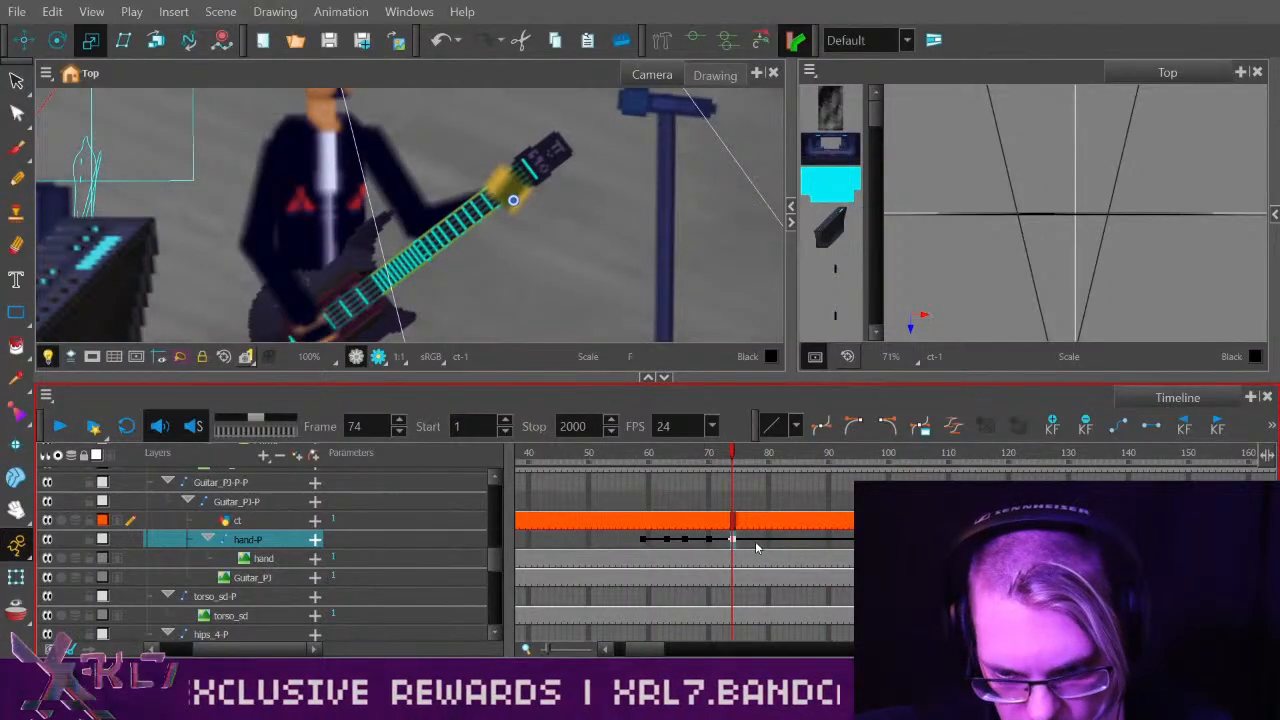
pyautogui.click(757, 541)
pyautogui.click(1052, 426)
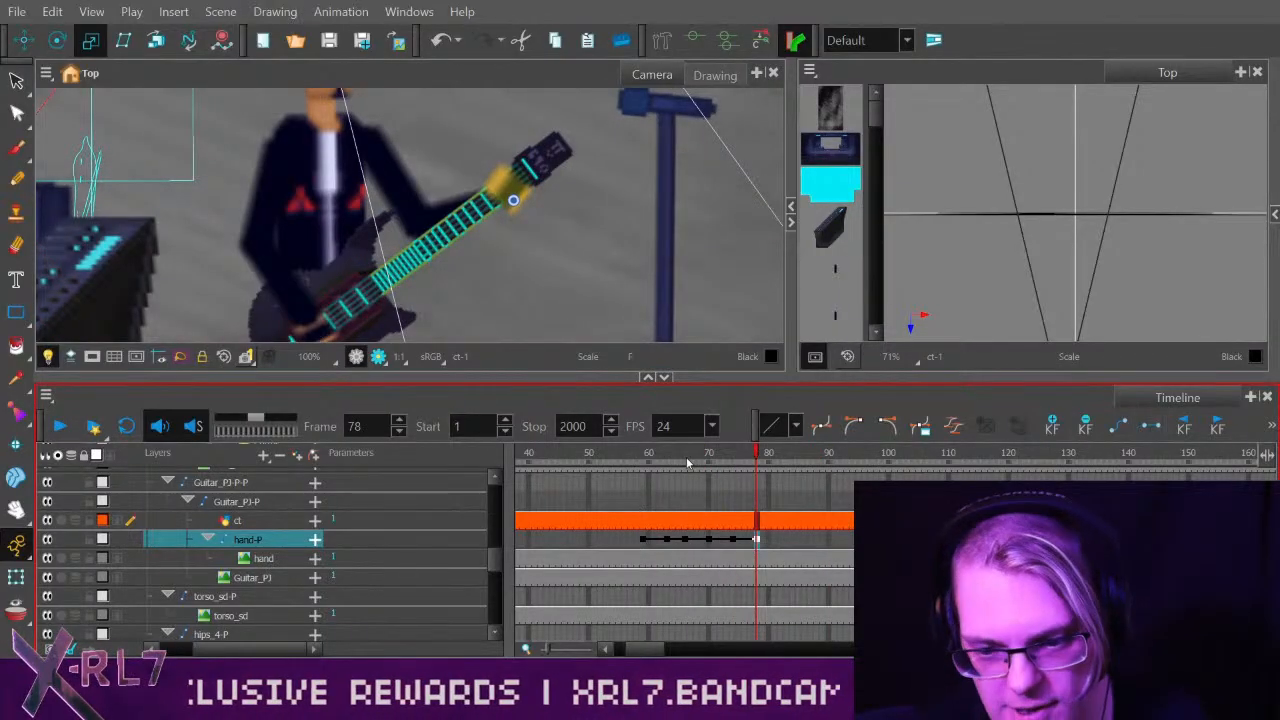
pyautogui.click(768, 540)
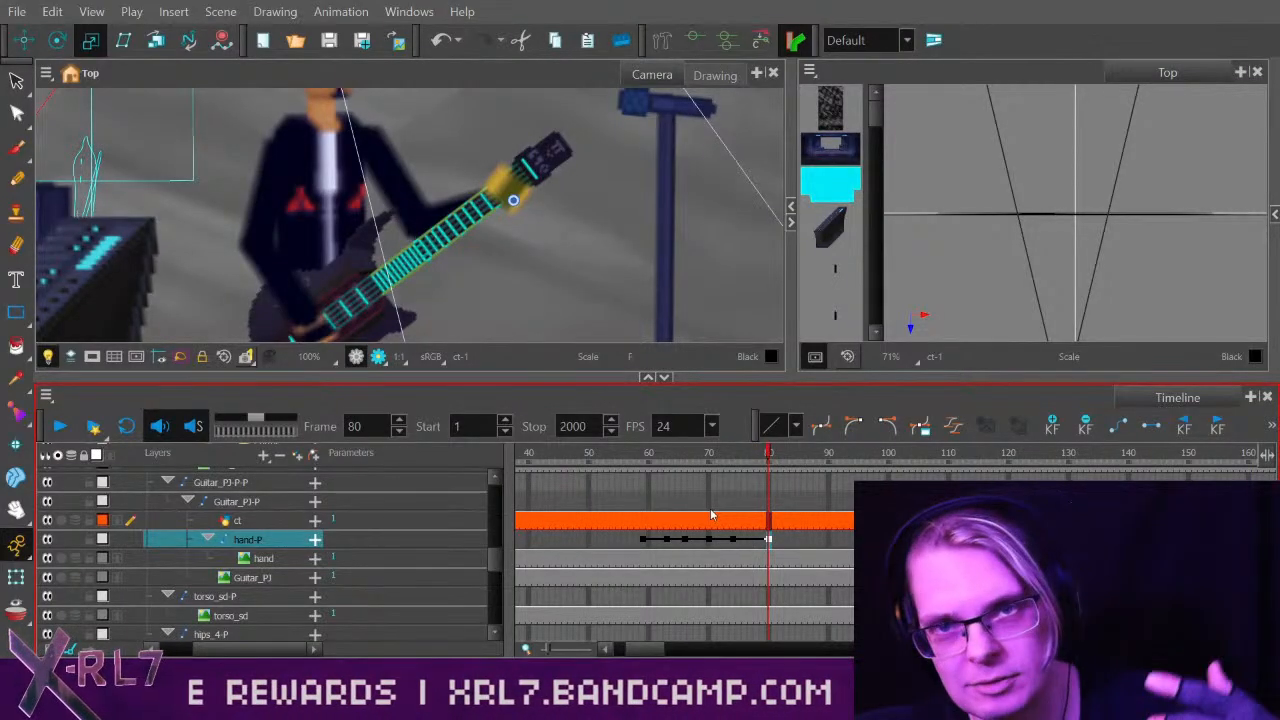
# Play the extended hand movement against the audio from frame 49 and again from frame 55.
pyautogui.moveTo(643, 457); pyautogui.dragTo(583, 455)
pyautogui.click(59, 427)
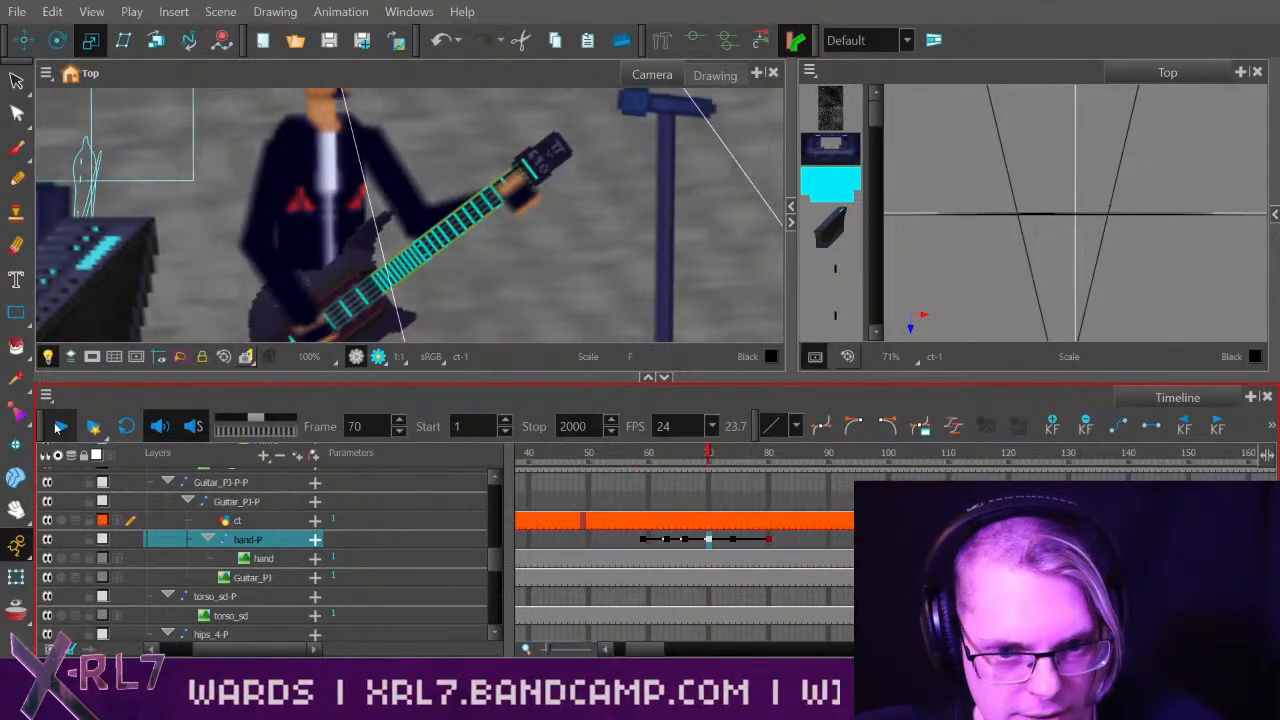
pyautogui.click(619, 457)
pyautogui.click(60, 426)
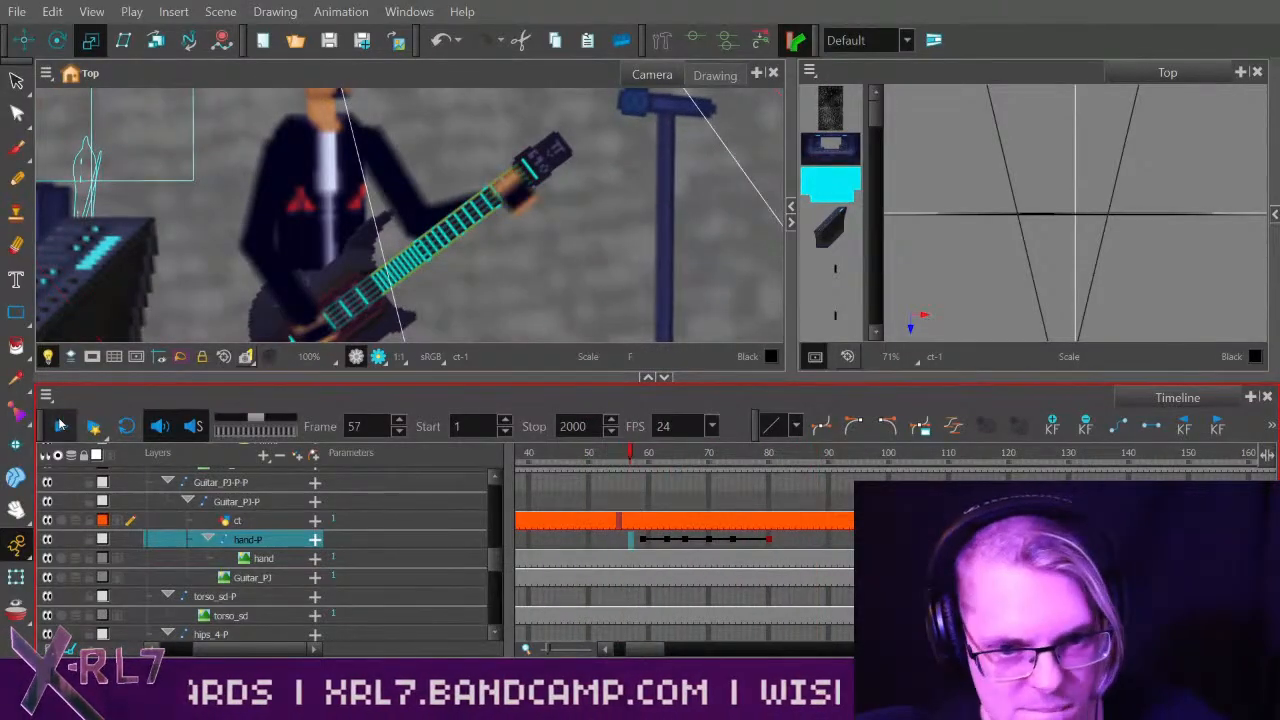
# Copy the hand-P pose at frame 73 onto the keyframe at frame 80.
pyautogui.click(735, 539)
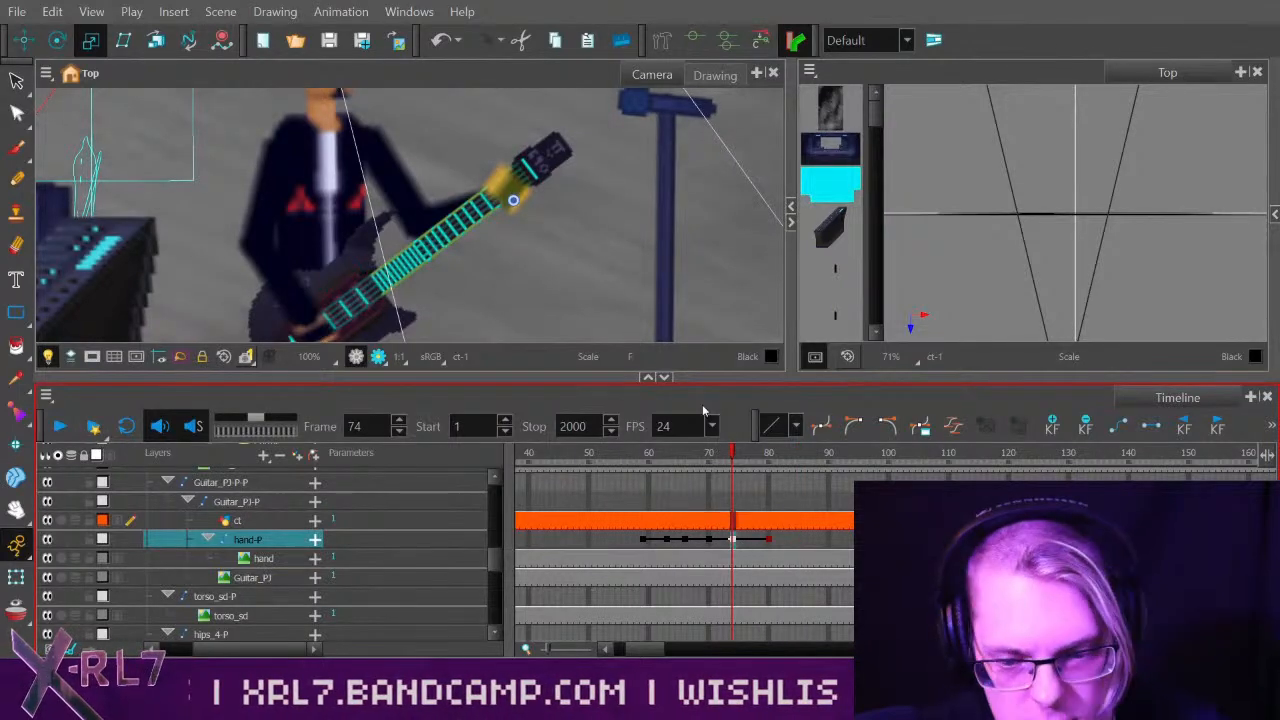
pyautogui.click(727, 543)
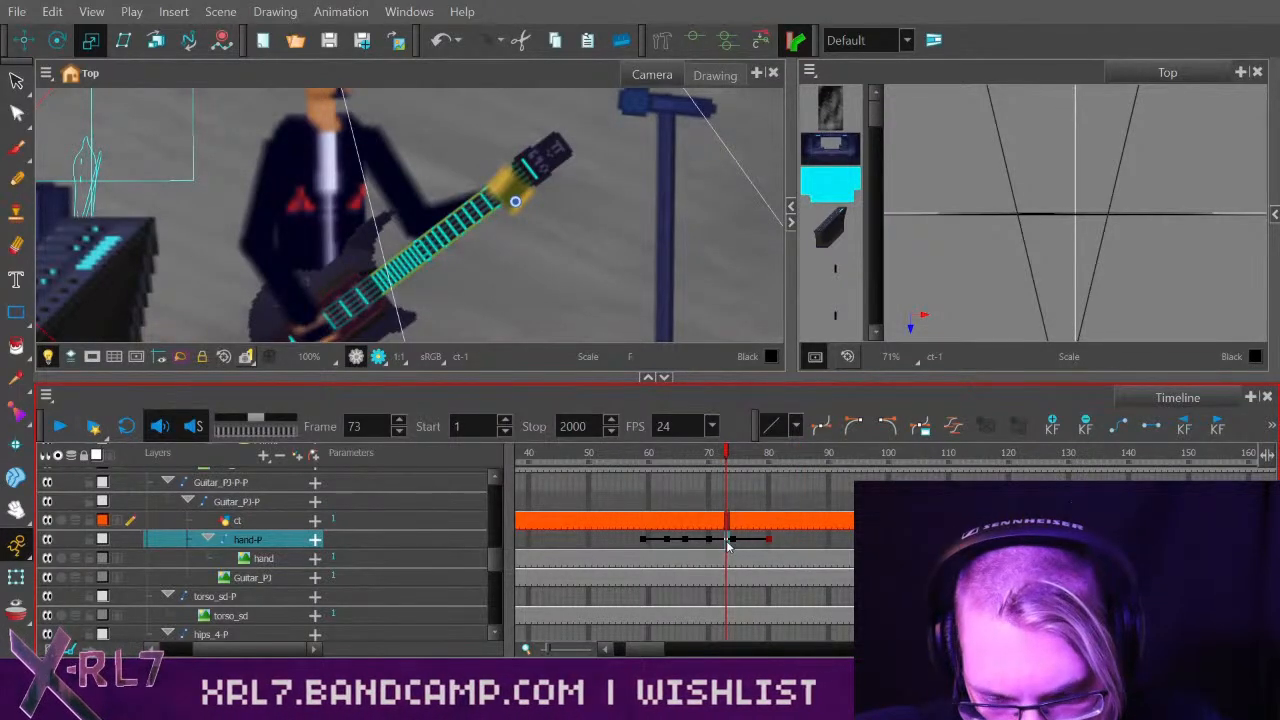
pyautogui.moveTo(744, 542); pyautogui.dragTo(770, 541)
# Play the hand movement with the audio from frame 43 and return to the hand-P keyframe at frame 80.
pyautogui.moveTo(664, 462); pyautogui.dragTo(547, 462)
pyautogui.click(60, 427)
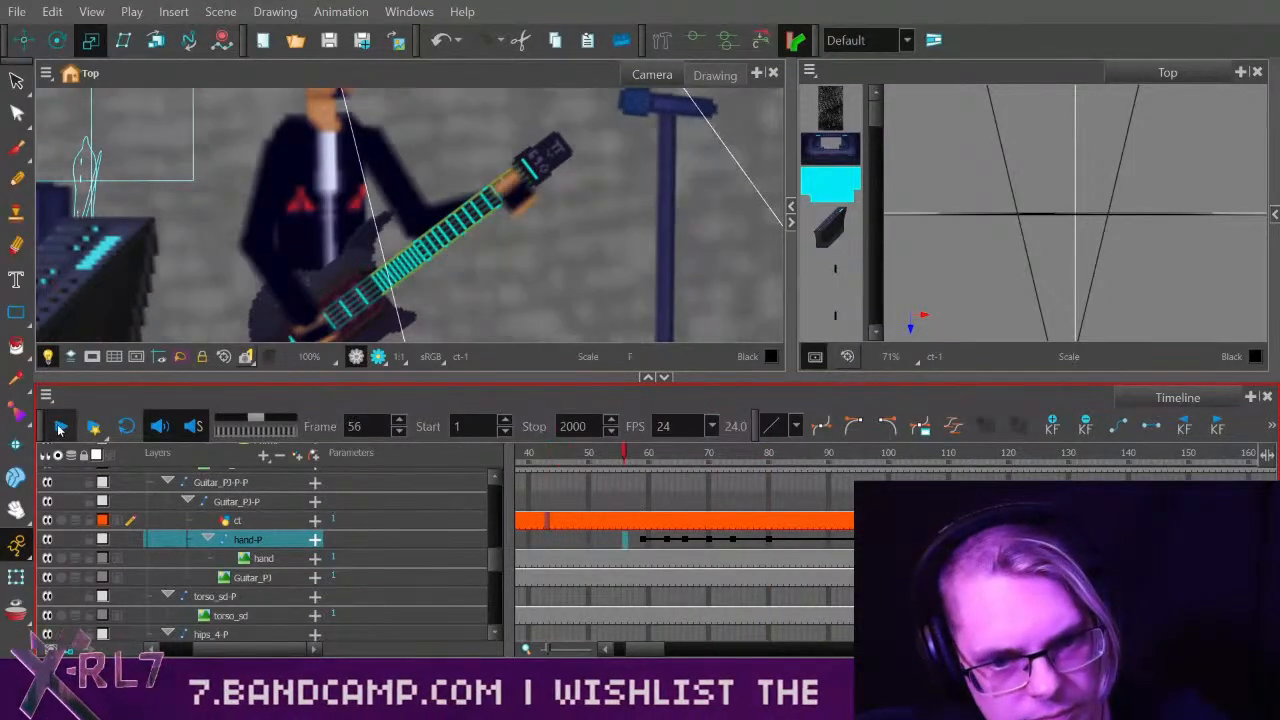
pyautogui.click(59, 428)
pyautogui.click(769, 540)
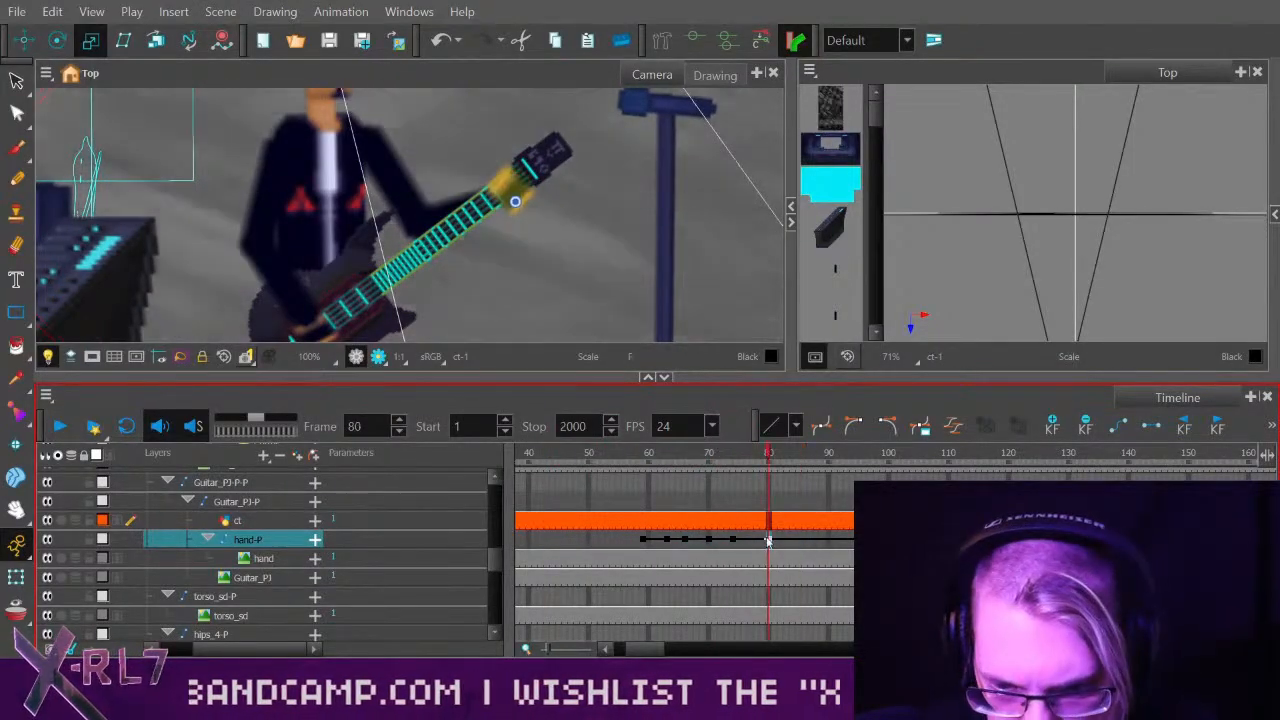
# Set the last hand-P keyframe at frame 80 as a stop-motion keyframe and play the hand movement with the audio.
pyautogui.click(811, 540)
pyautogui.click(1151, 427)
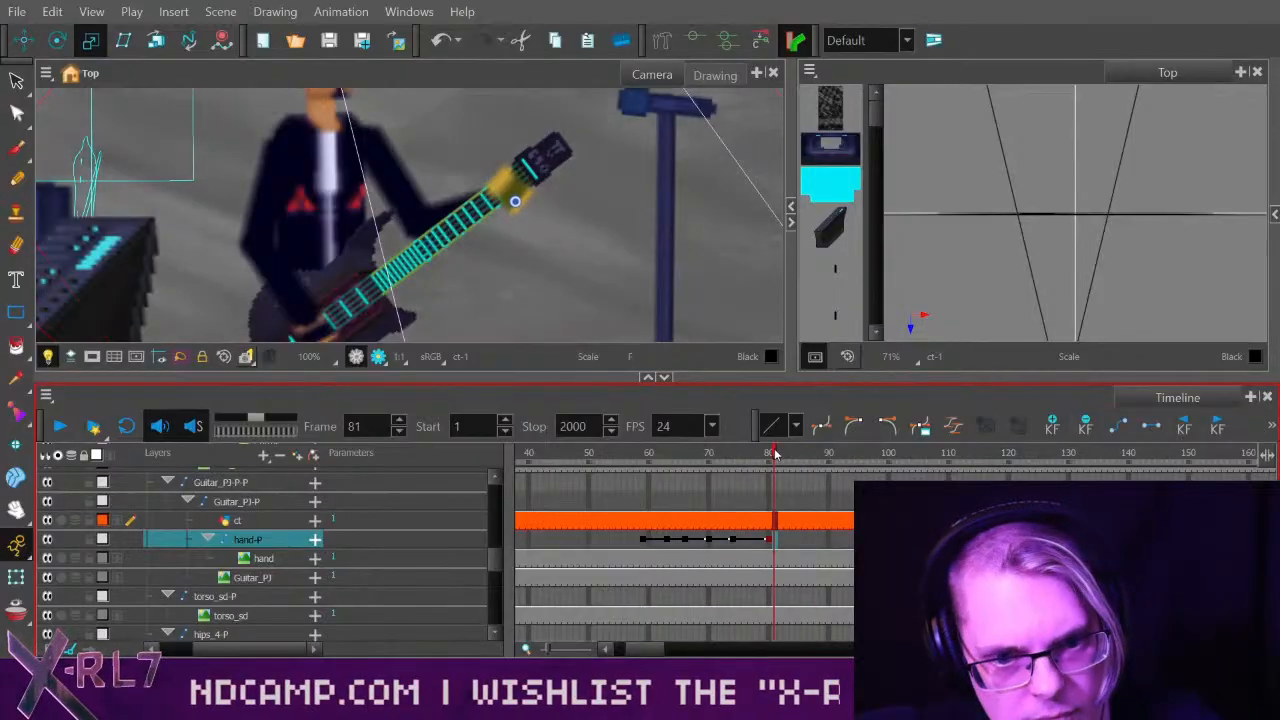
pyautogui.click(59, 428)
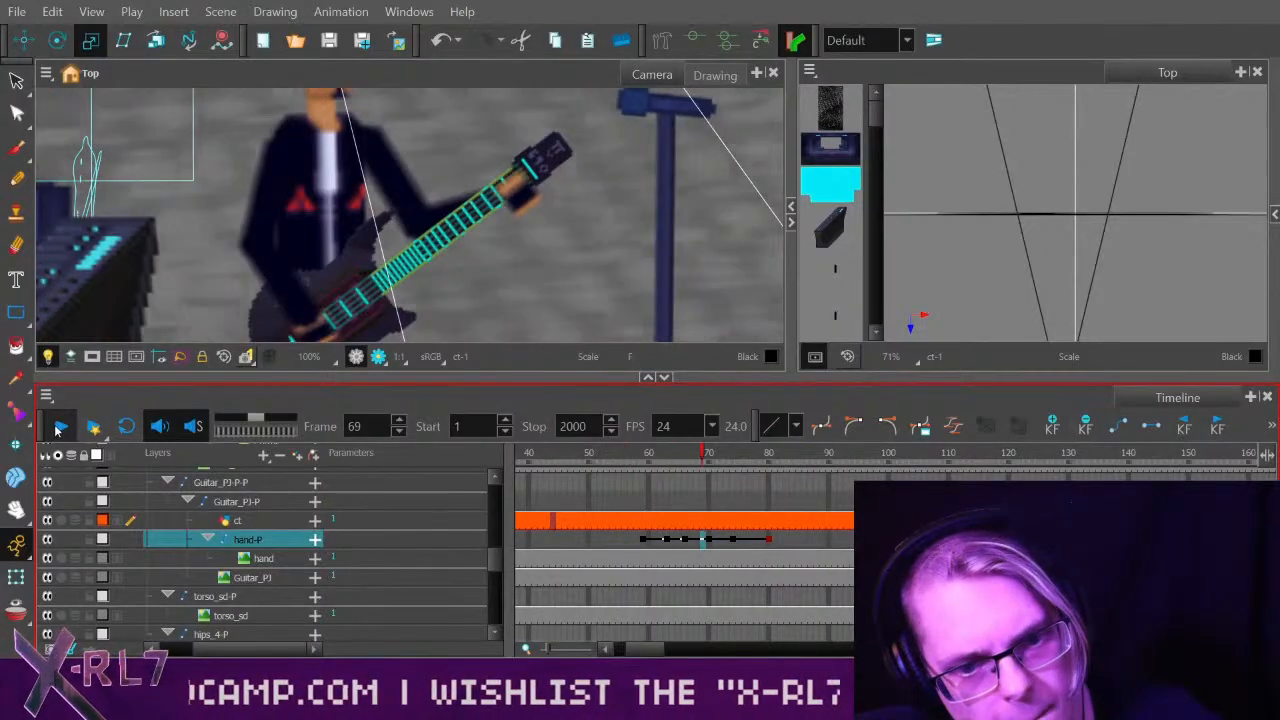
pyautogui.click(59, 428)
# Shift the last two hand-P keyframes one frame earlier, to frames 73 and 79, and play the movement from frame 42.
pyautogui.moveTo(694, 458); pyautogui.dragTo(735, 456)
pyautogui.click(724, 541)
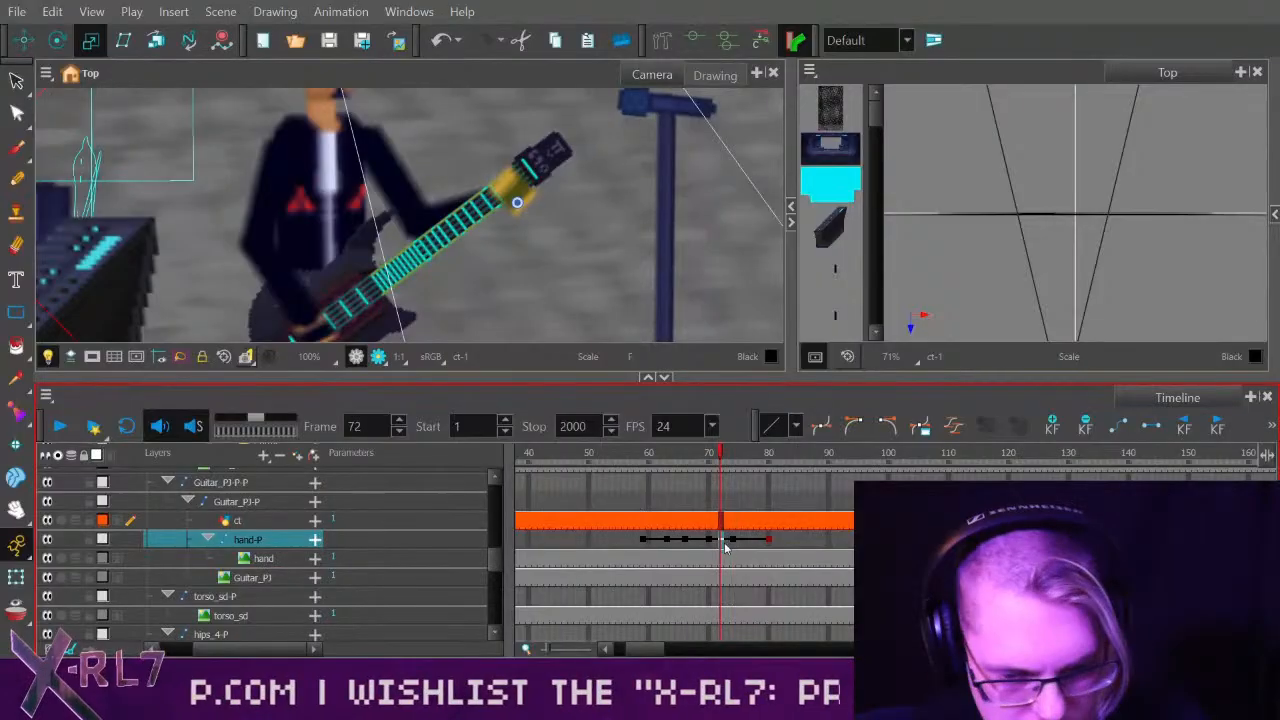
pyautogui.moveTo(641, 458); pyautogui.dragTo(541, 460)
pyautogui.rightClick(57, 424)
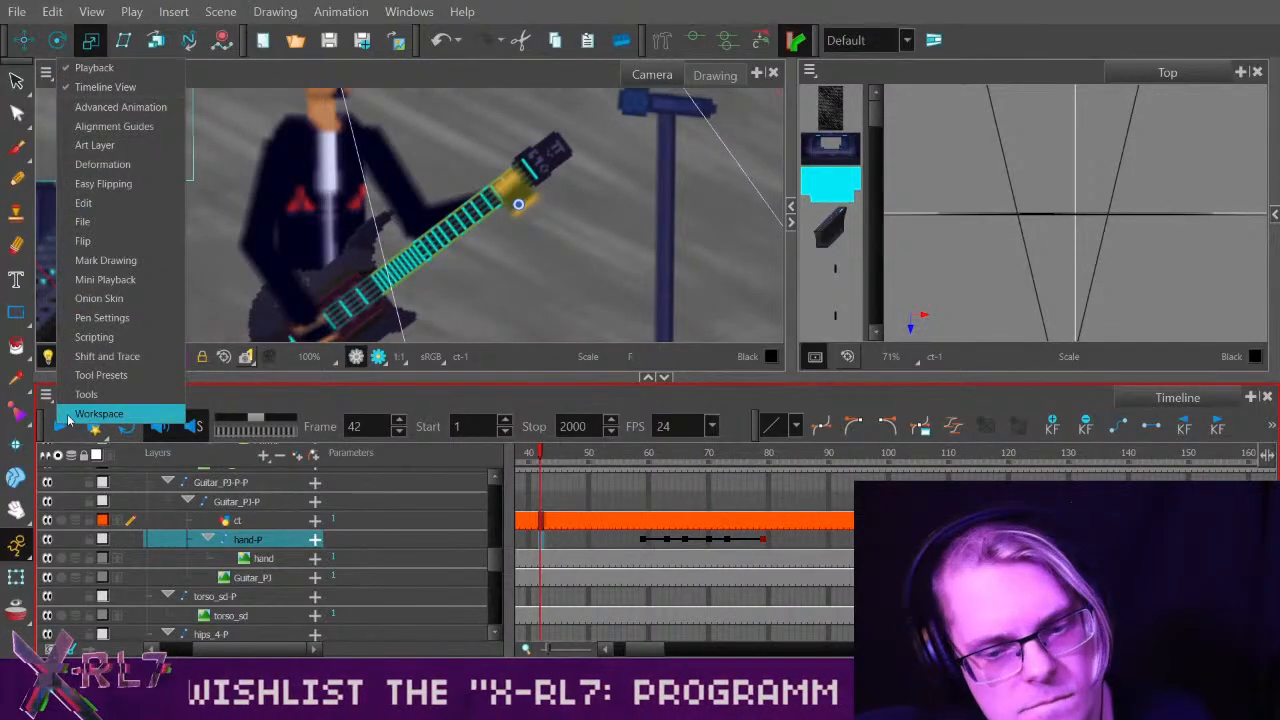
pyautogui.click(682, 459)
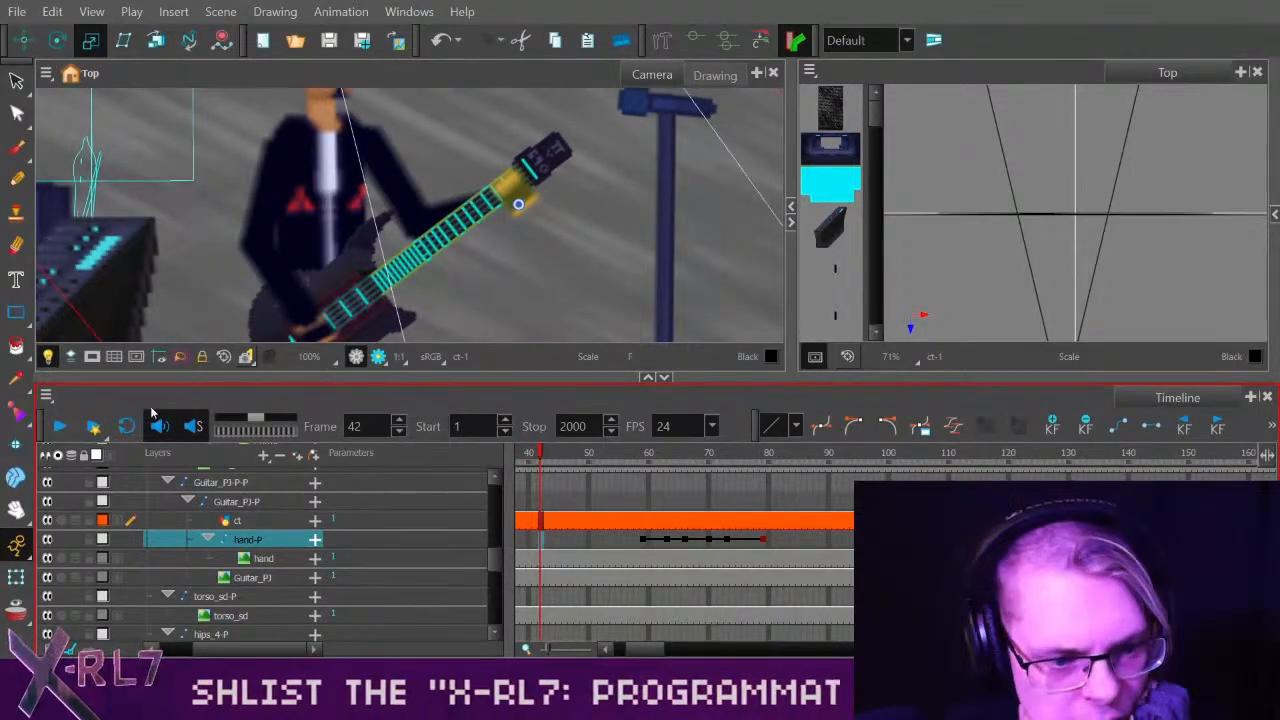
pyautogui.click(54, 428)
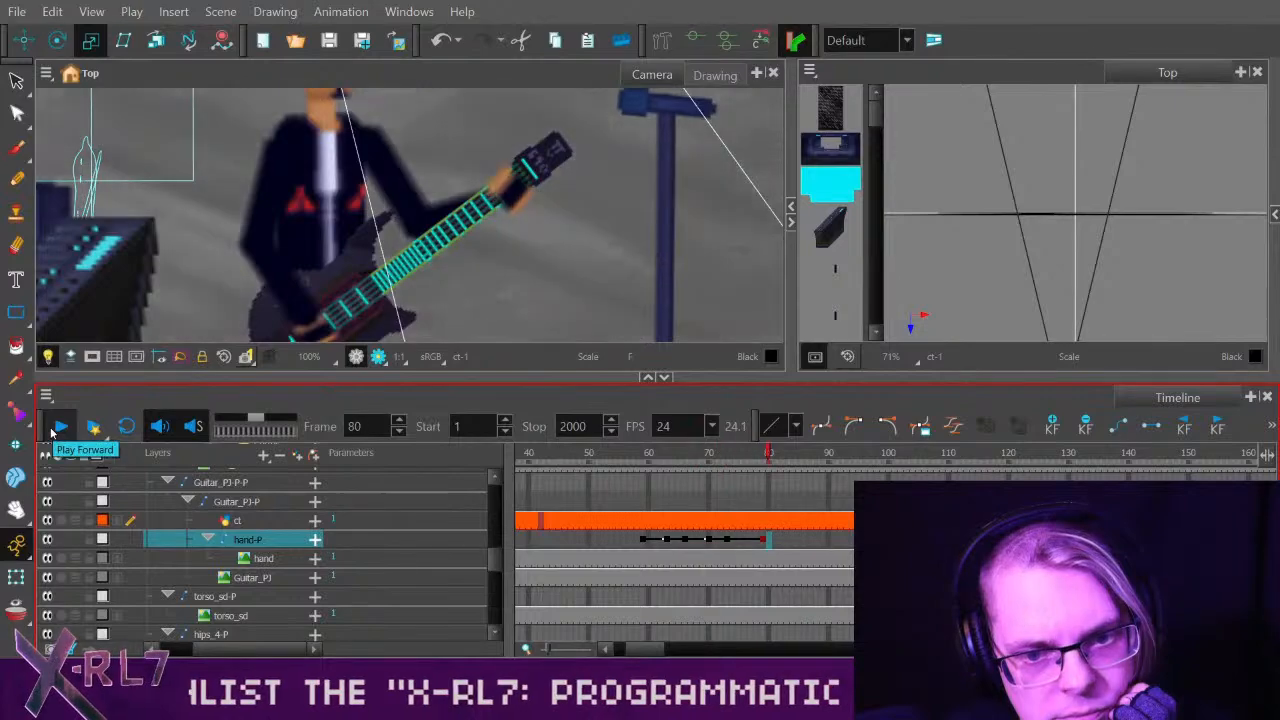
pyautogui.click(57, 427)
# Scrub through the hand movement between frames 70 and 79 and play it against the audio.
pyautogui.click(709, 458)
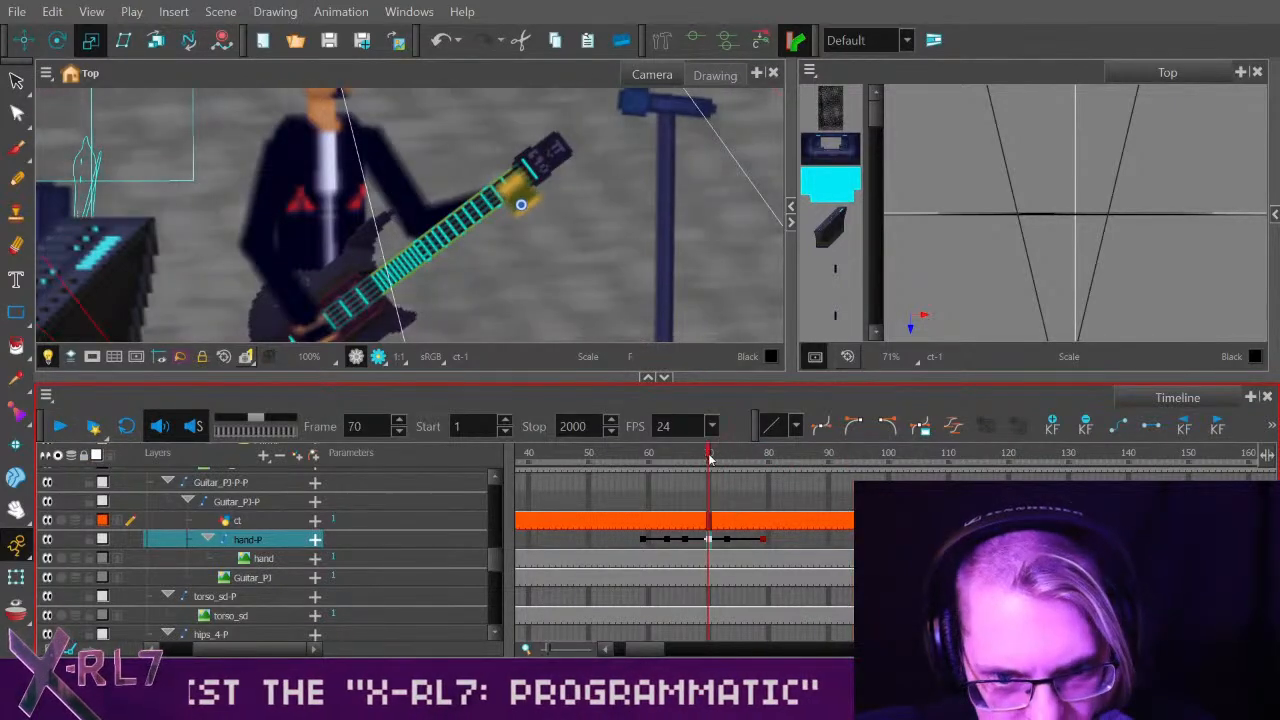
pyautogui.moveTo(709, 458); pyautogui.dragTo(744, 460)
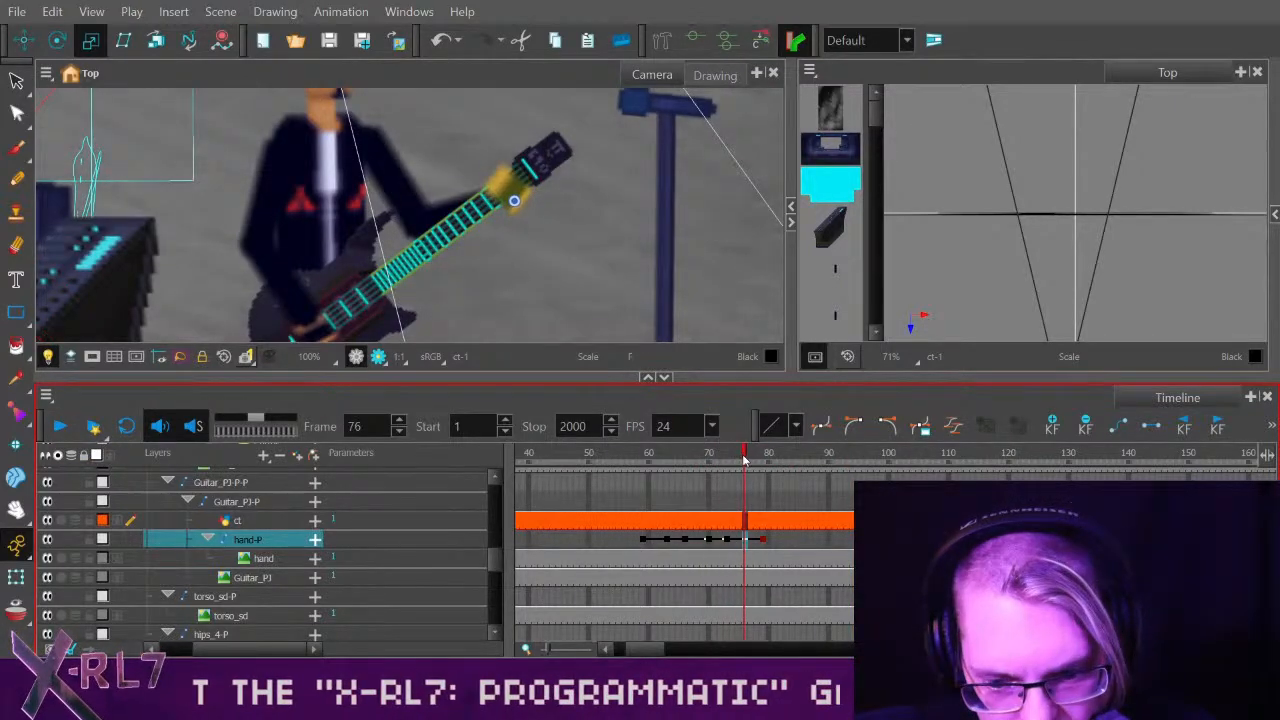
pyautogui.click(762, 540)
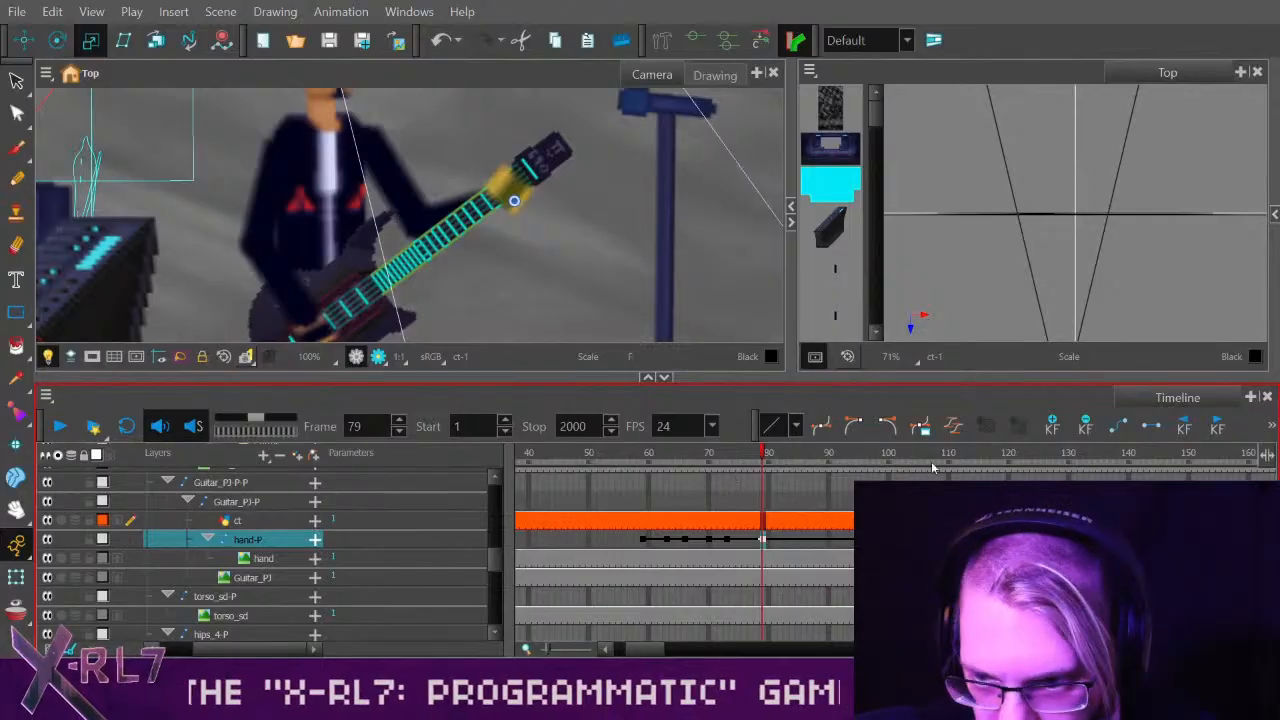
pyautogui.moveTo(655, 458); pyautogui.dragTo(752, 462)
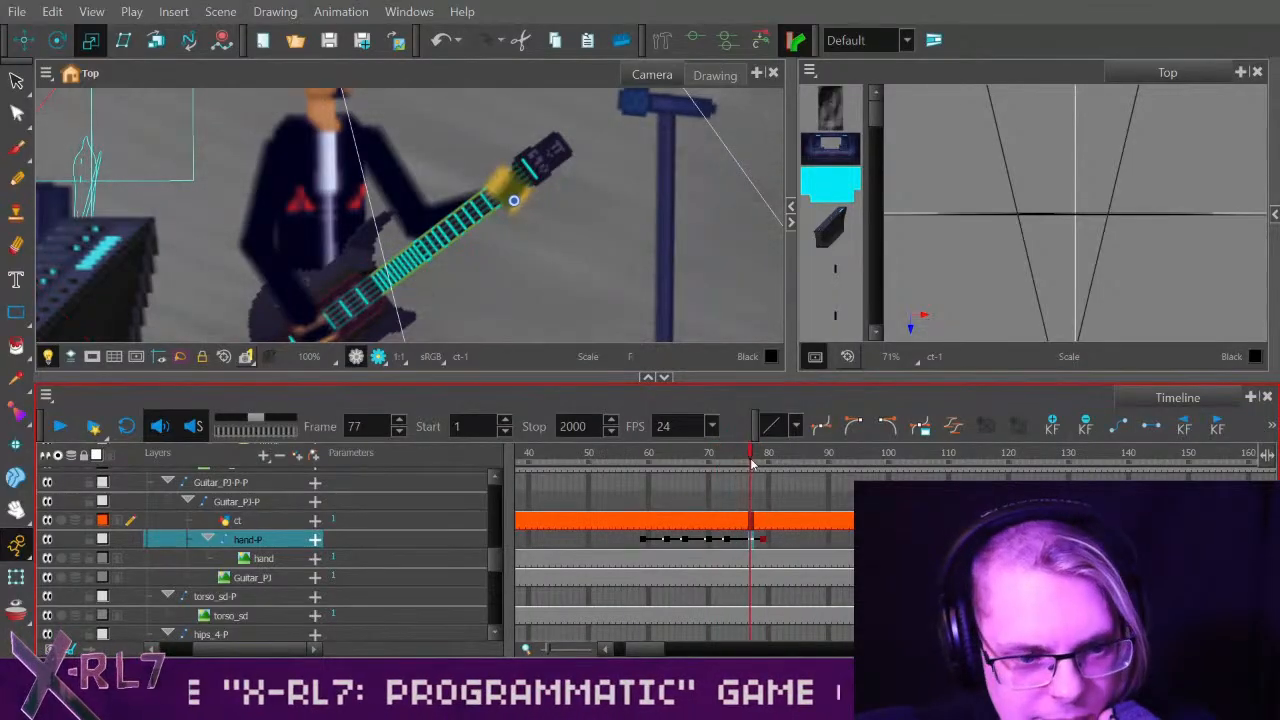
pyautogui.click(60, 426)
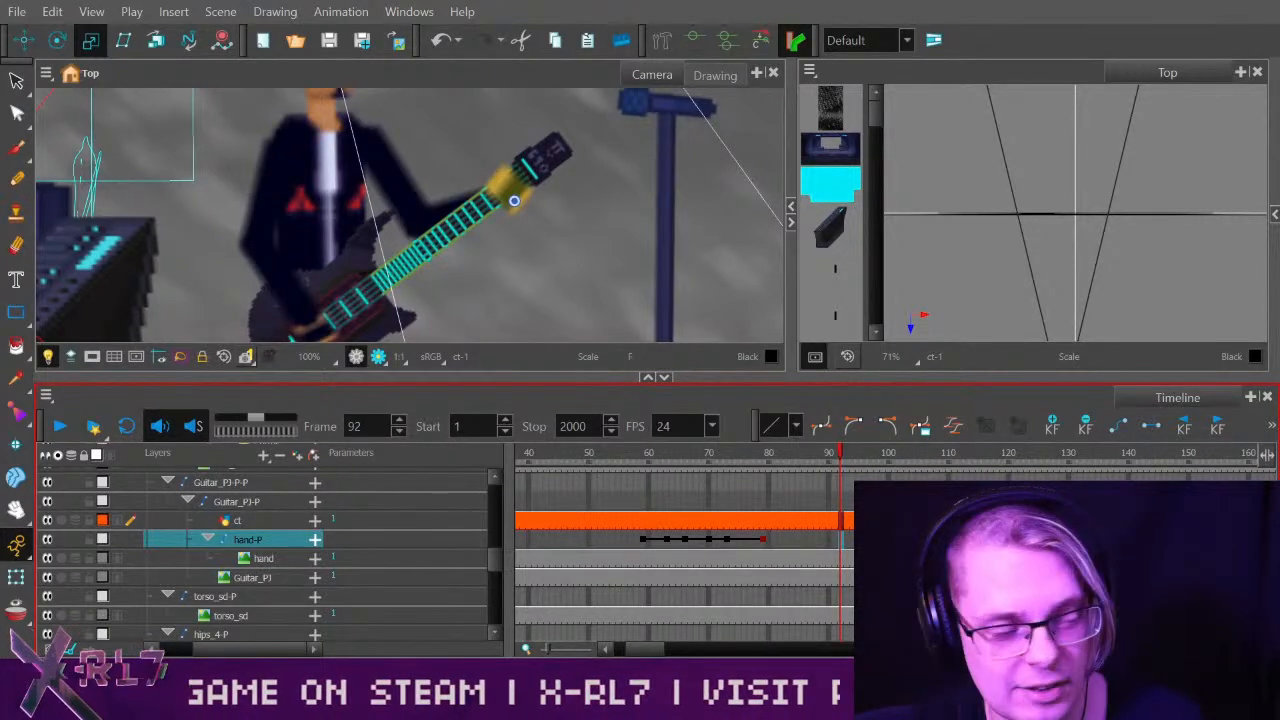
# Check the timing around frames 84 and 85, and replay the hand movement with the audio from frame 51.
pyautogui.moveTo(745, 467); pyautogui.dragTo(794, 460)
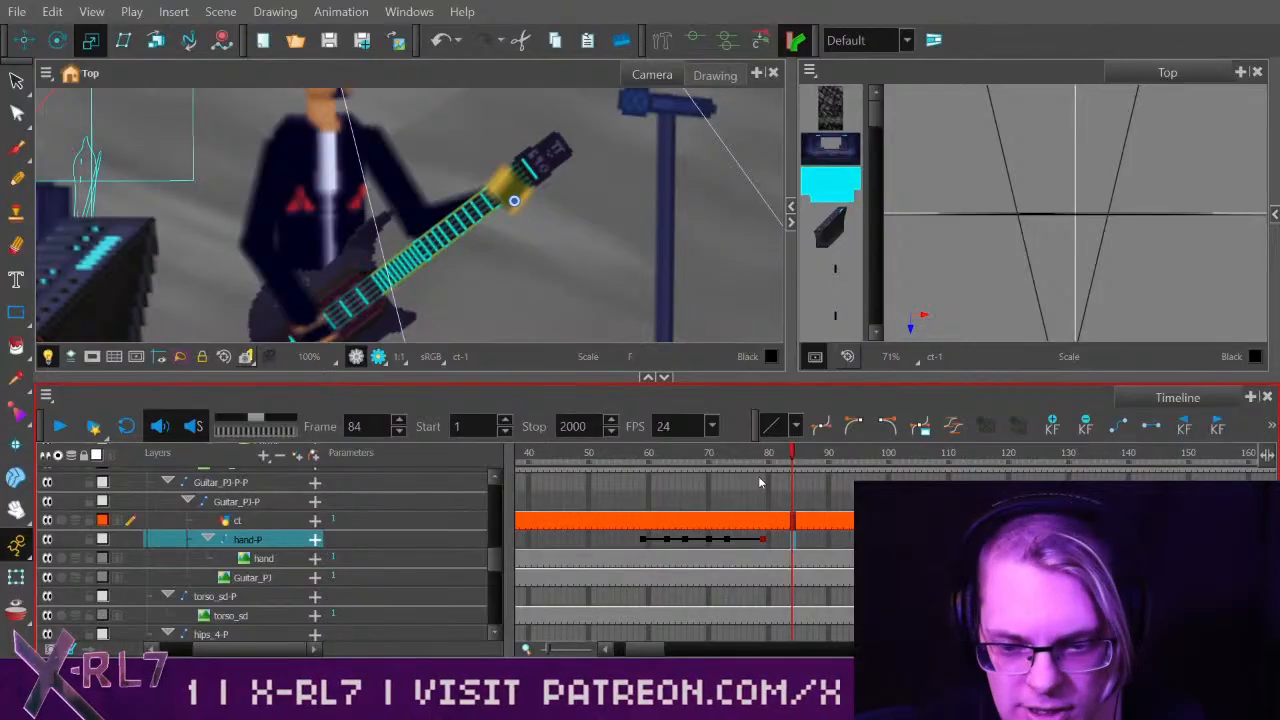
pyautogui.press('.')
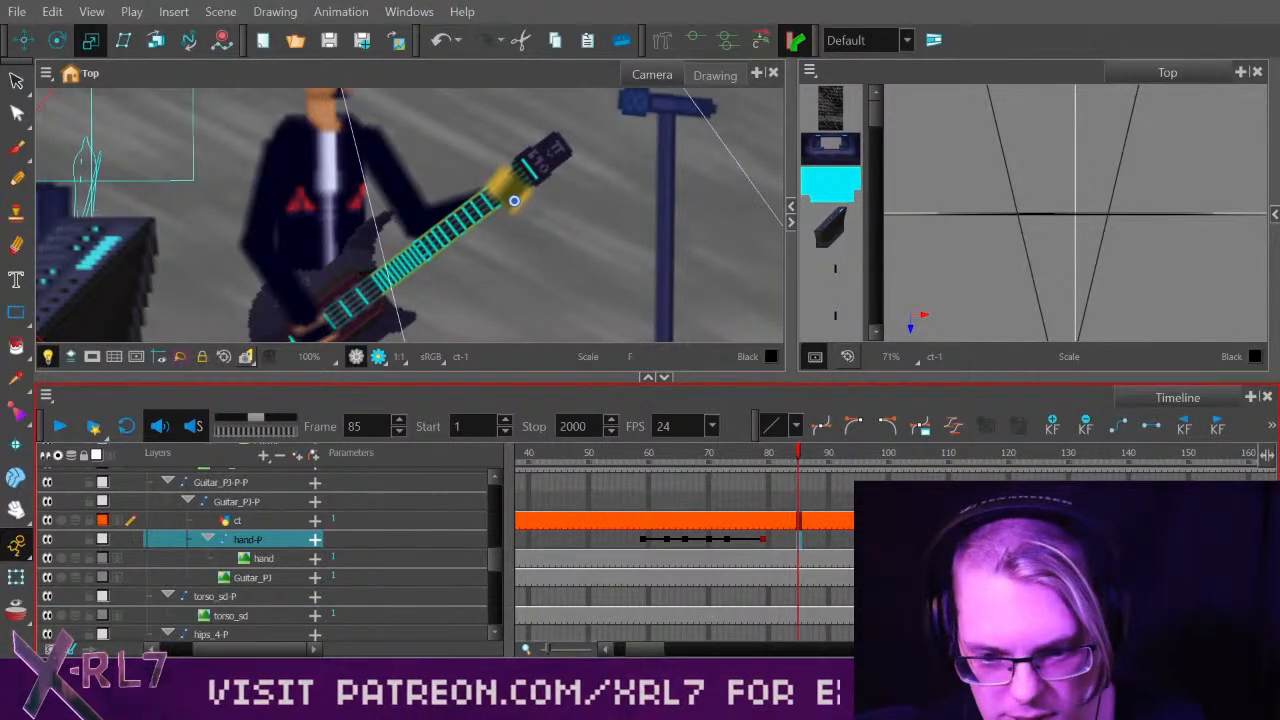
pyautogui.click(629, 456)
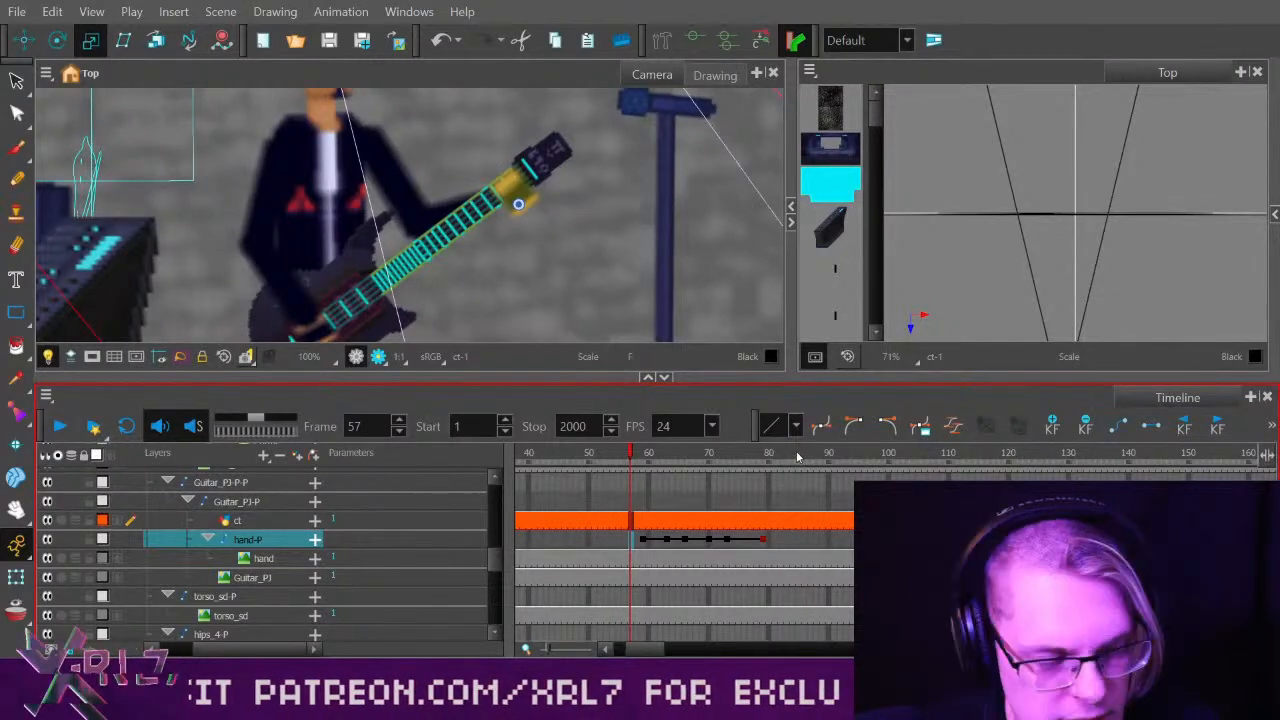
pyautogui.click(595, 456)
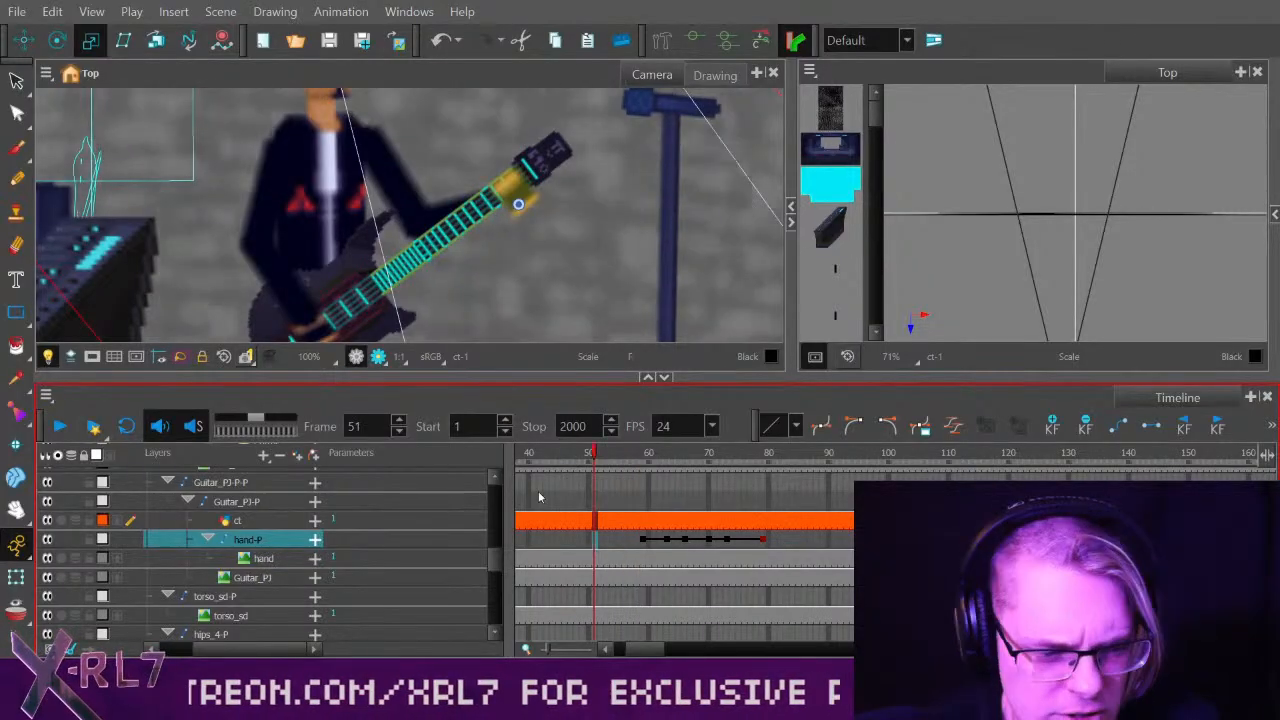
pyautogui.click(58, 425)
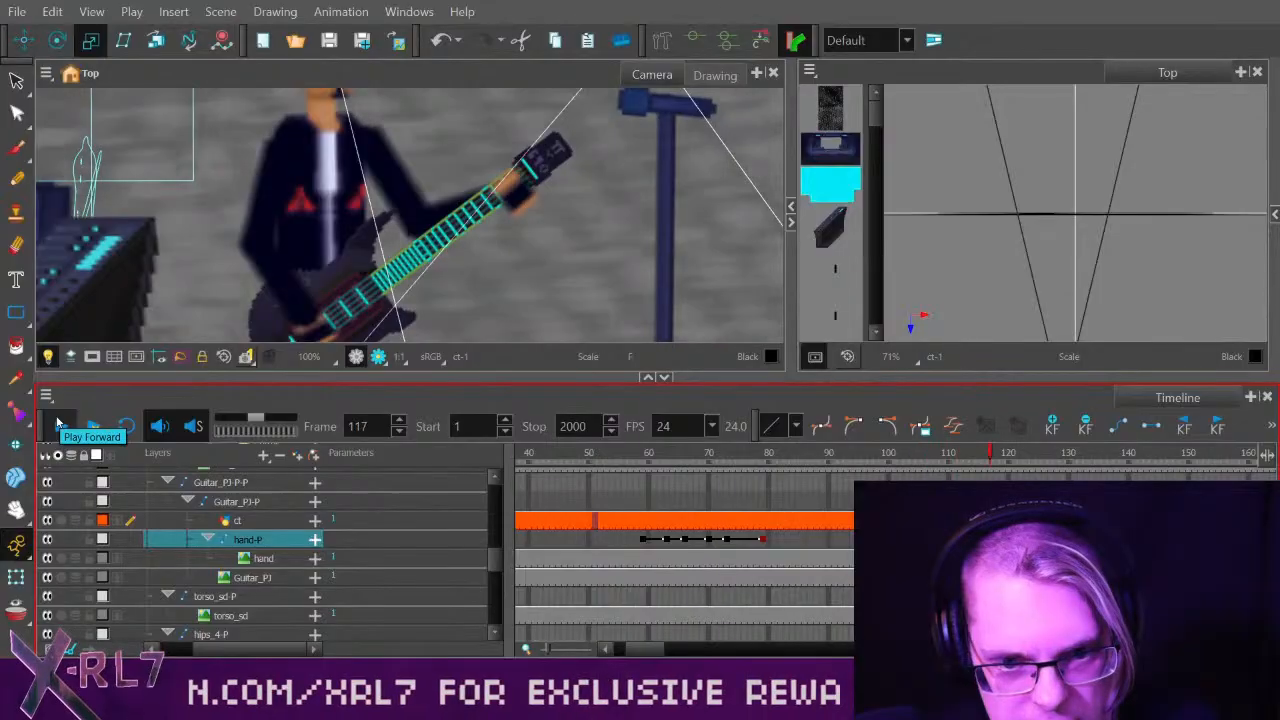
# Copy the hand-P keyframes from frames 59 to 79 and paste them starting at frame 115.
pyautogui.moveTo(645, 539); pyautogui.dragTo(757, 543)
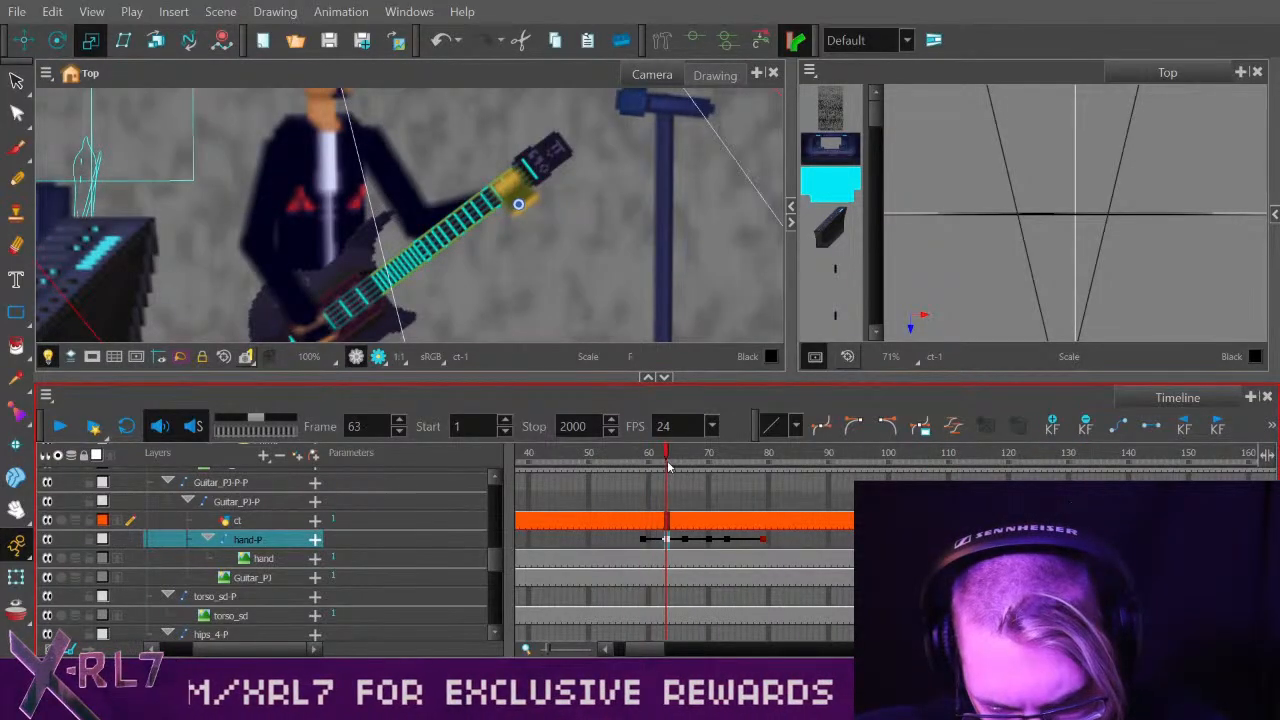
pyautogui.click(641, 484)
pyautogui.press('.')
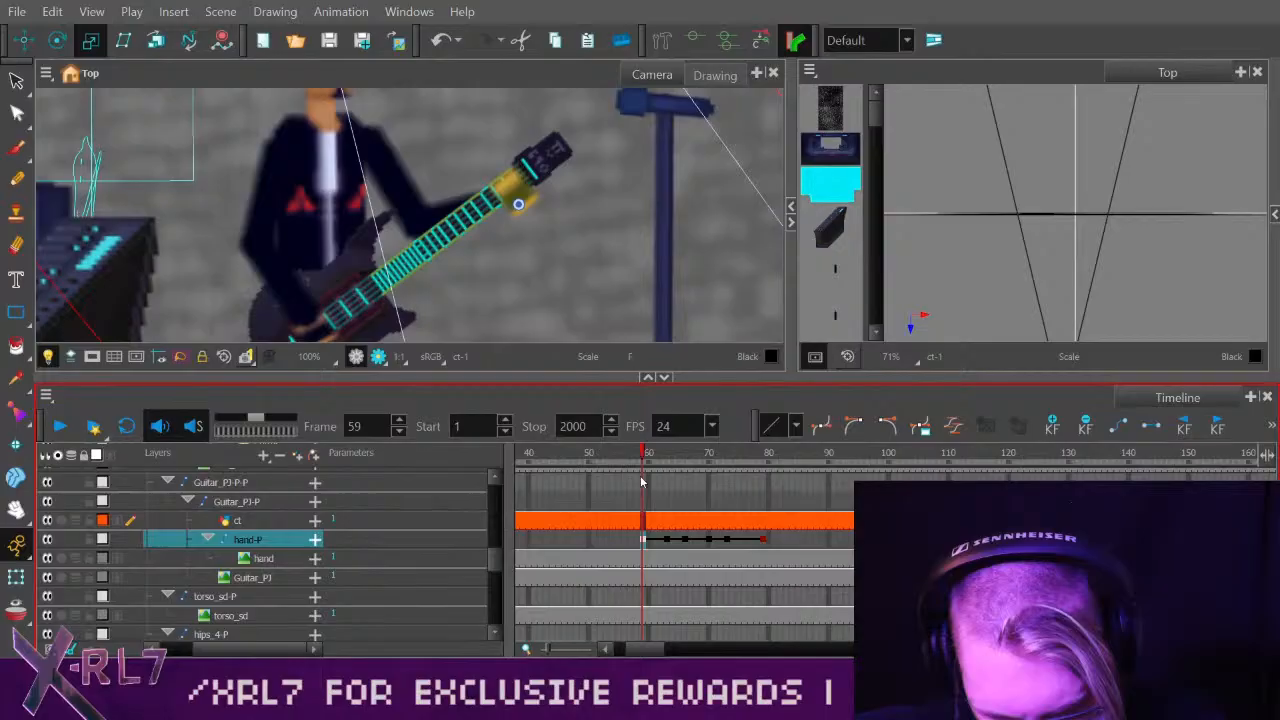
pyautogui.keyDown('shift'); pyautogui.click(762, 543); pyautogui.keyUp('shift')
pyautogui.click(978, 540)
pyautogui.moveTo(922, 463); pyautogui.dragTo(952, 464)
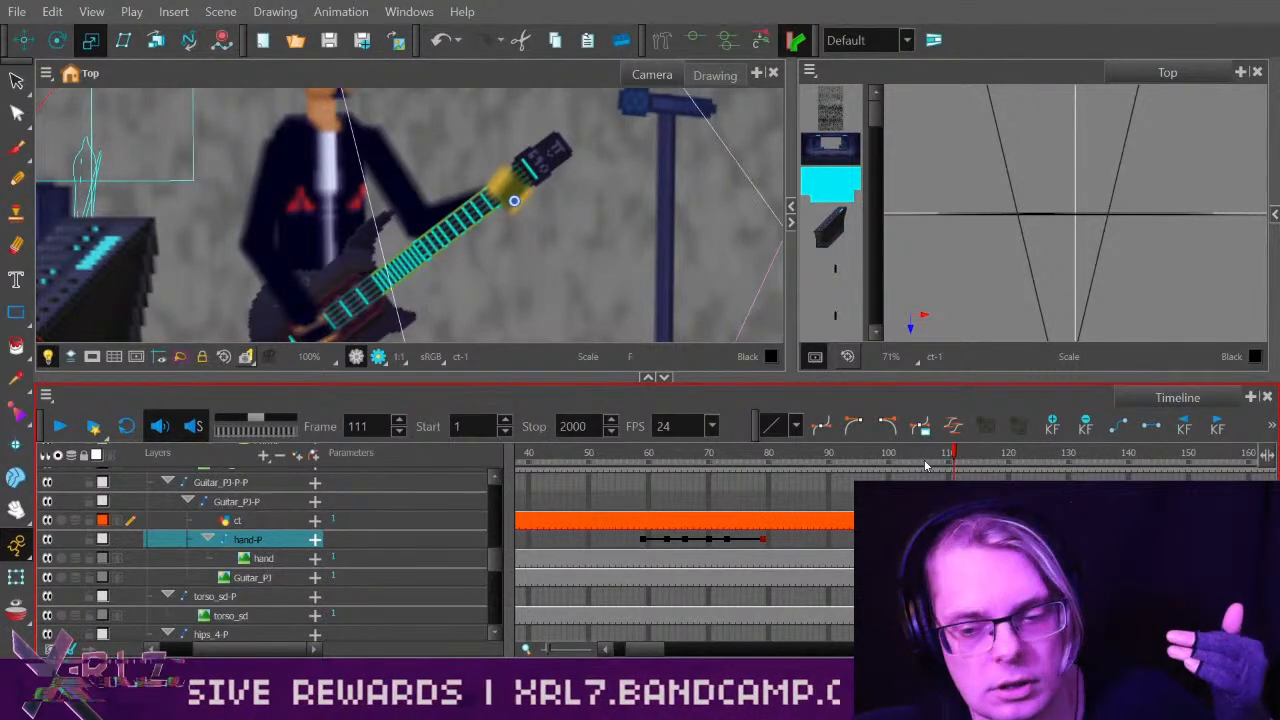
pyautogui.moveTo(644, 647); pyautogui.dragTo(662, 647)
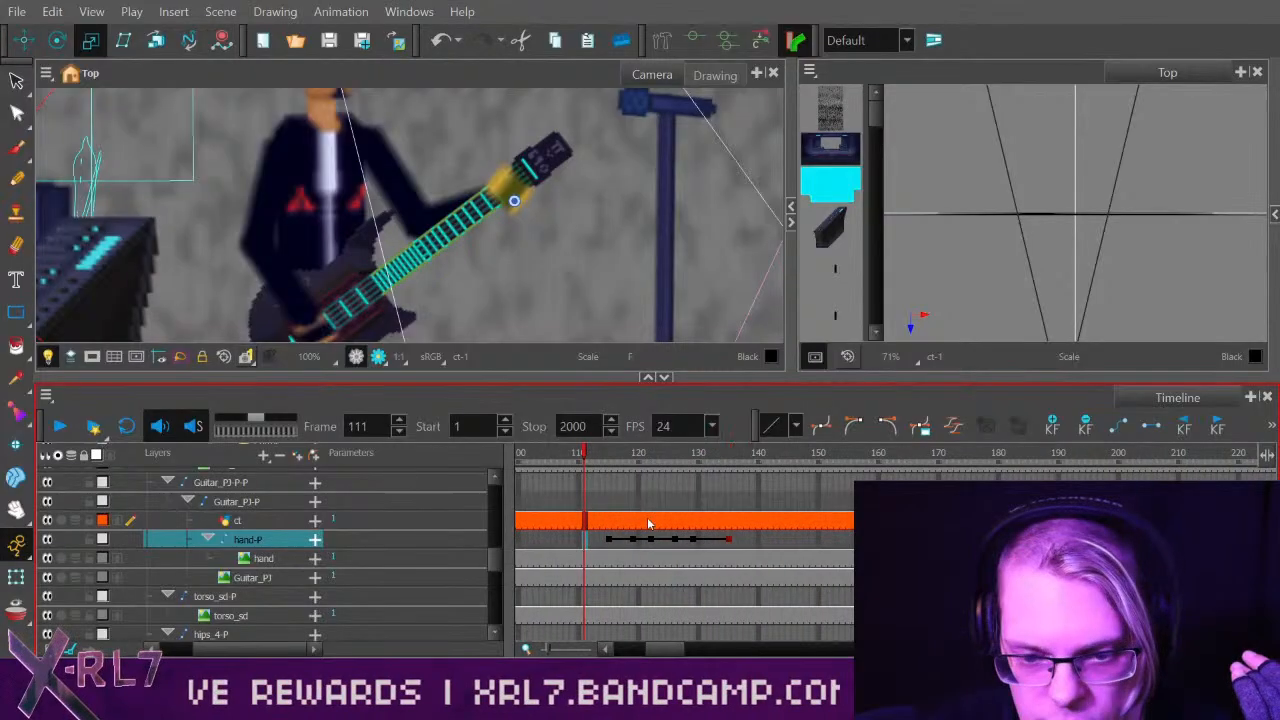
# Add a hand-P keyframe at frame 110, ahead of the pasted movement.
pyautogui.click(631, 463)
pyautogui.moveTo(631, 463)
pyautogui.mouseDown()
pyautogui.moveTo(680, 475)
pyautogui.moveTo(573, 487)
pyautogui.moveTo(571, 461)
pyautogui.moveTo(623, 458)
pyautogui.moveTo(575, 476)
pyautogui.moveTo(616, 466)
pyautogui.mouseUp()
pyautogui.click(1052, 426)
# Try shifting the hand-P keyframe at frame 115 one frame later and undo the change.
pyautogui.click(550, 461)
pyautogui.click(608, 541)
pyautogui.moveTo(609, 541); pyautogui.dragTo(615, 542)
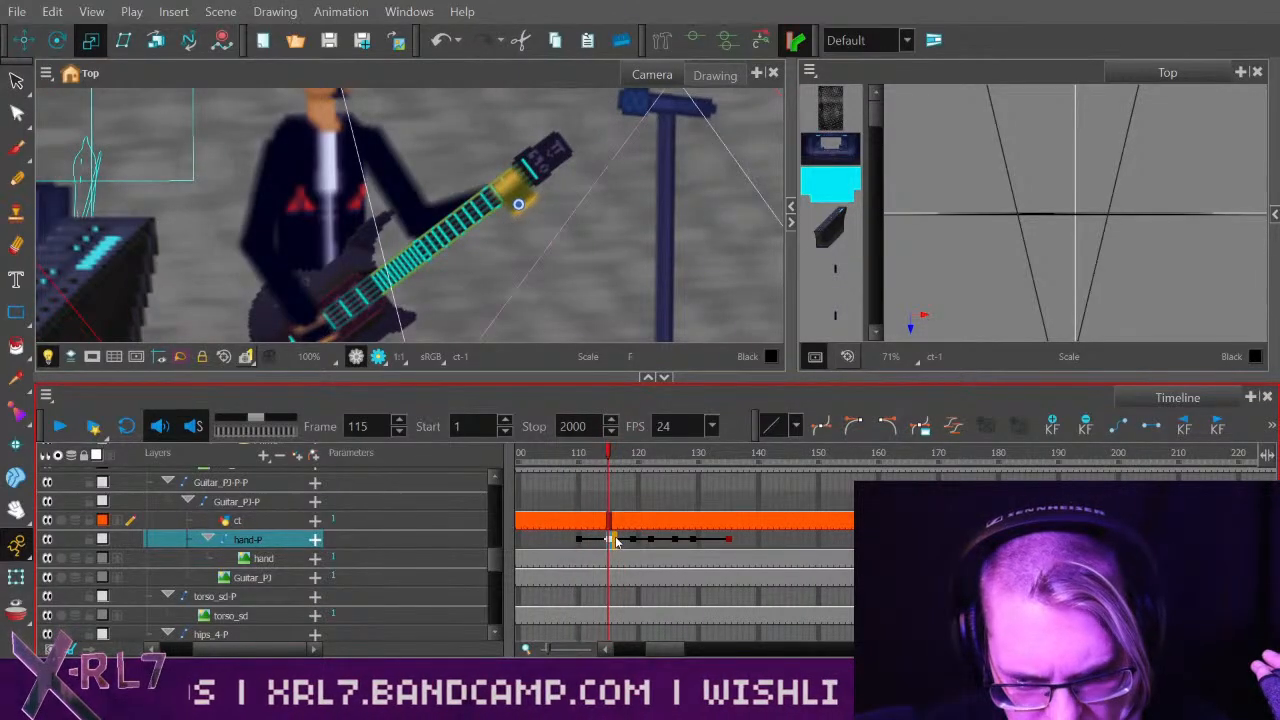
pyautogui.click(579, 540)
pyautogui.click(574, 541)
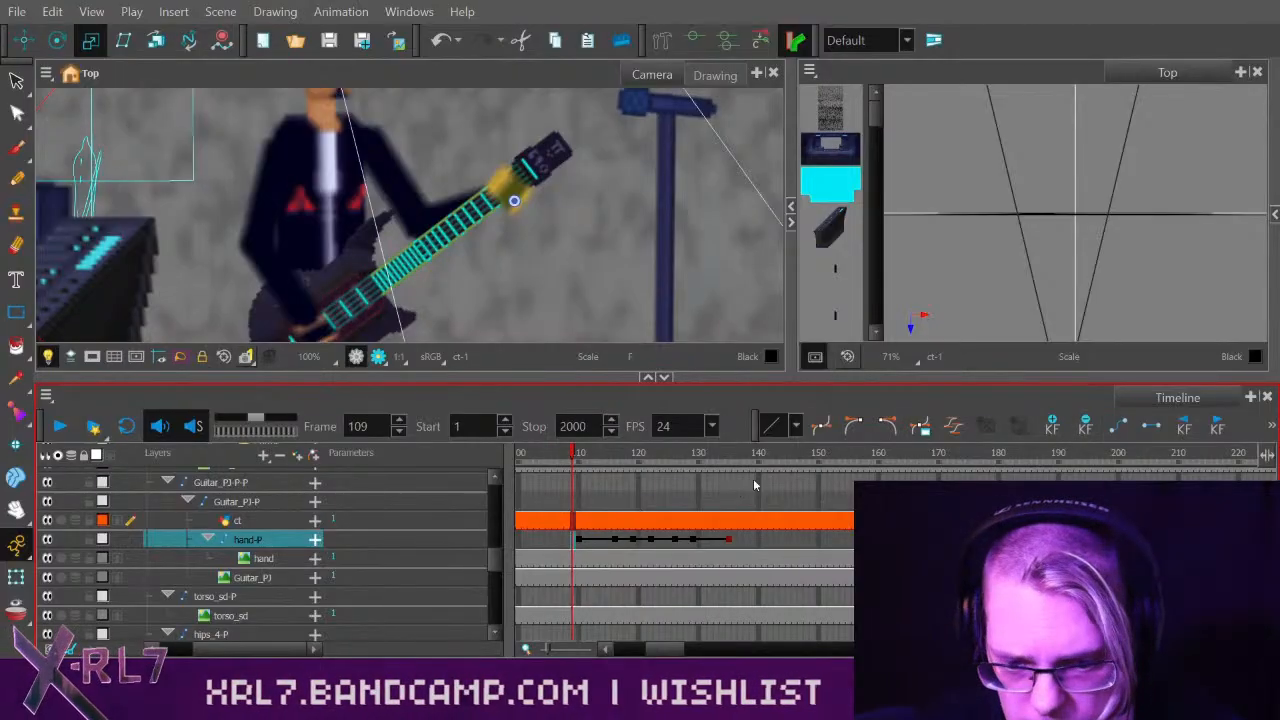
pyautogui.click(579, 541)
pyautogui.hotkey('ctrl', 'z')
pyautogui.hotkey('ctrl', 'z')
# Keep the hand-P keyframe at frame 110 and add another one at frame 105.
pyautogui.click(1052, 427)
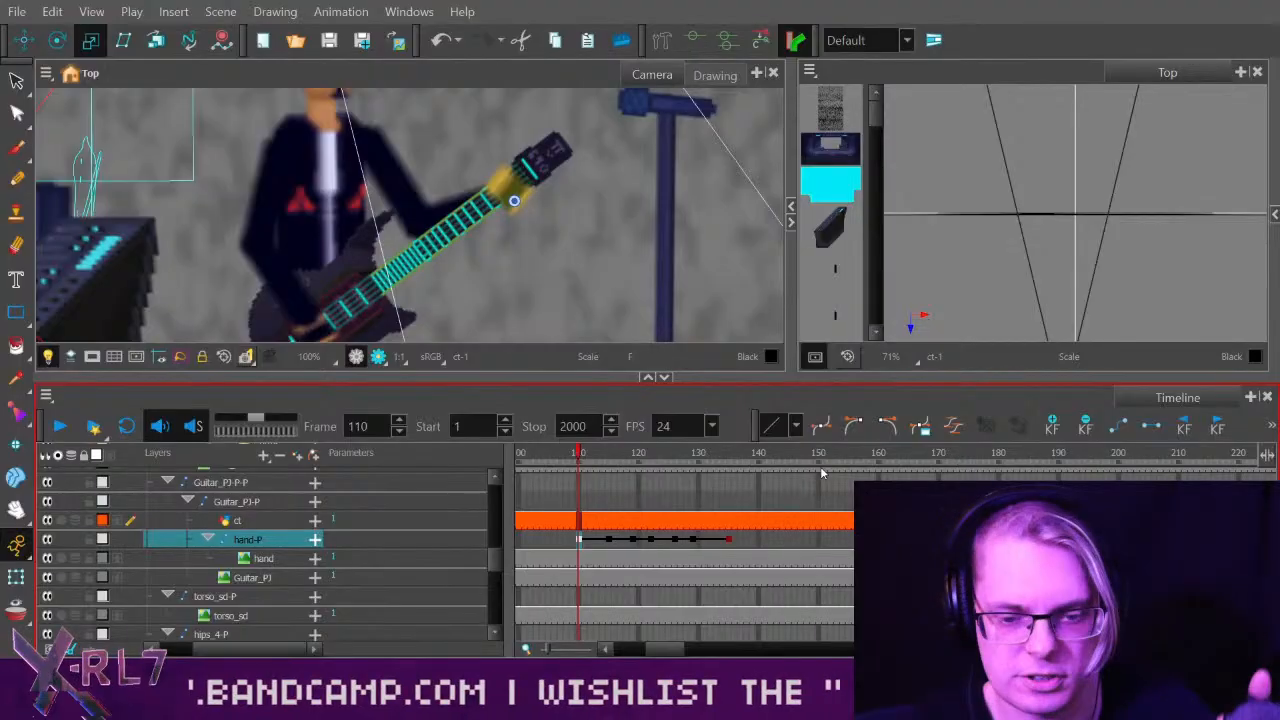
pyautogui.click(543, 541)
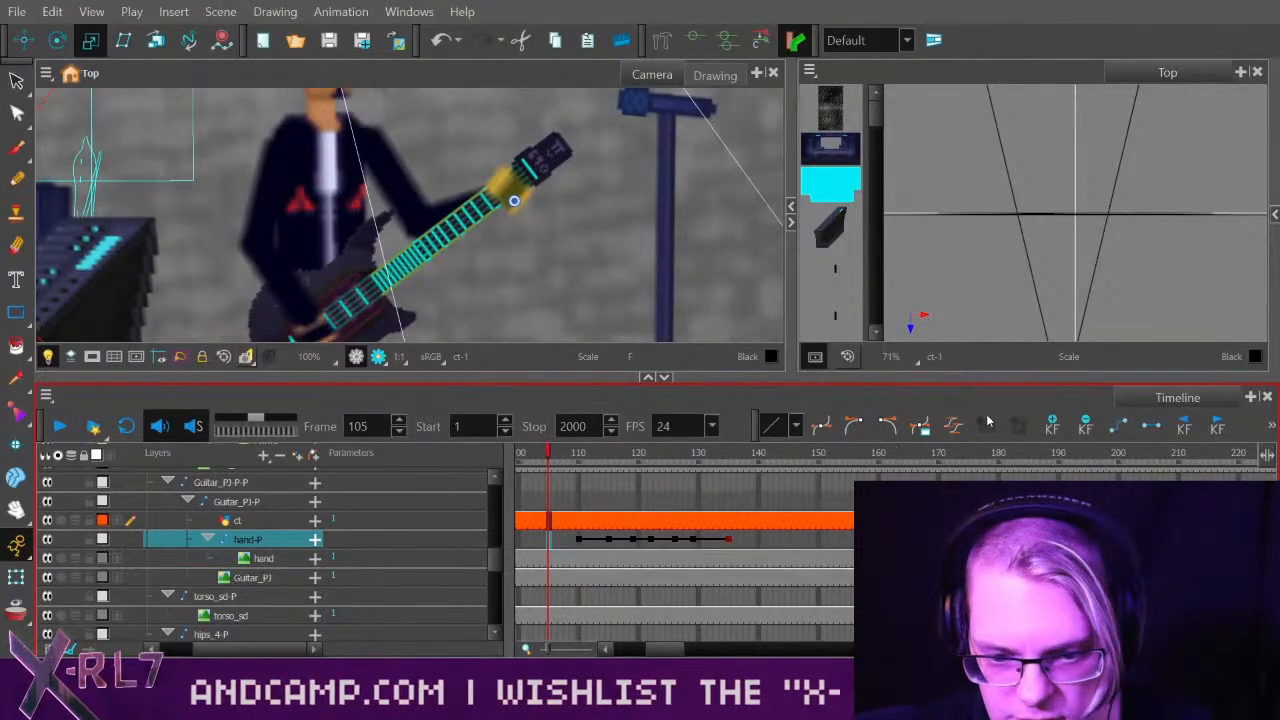
pyautogui.click(577, 541)
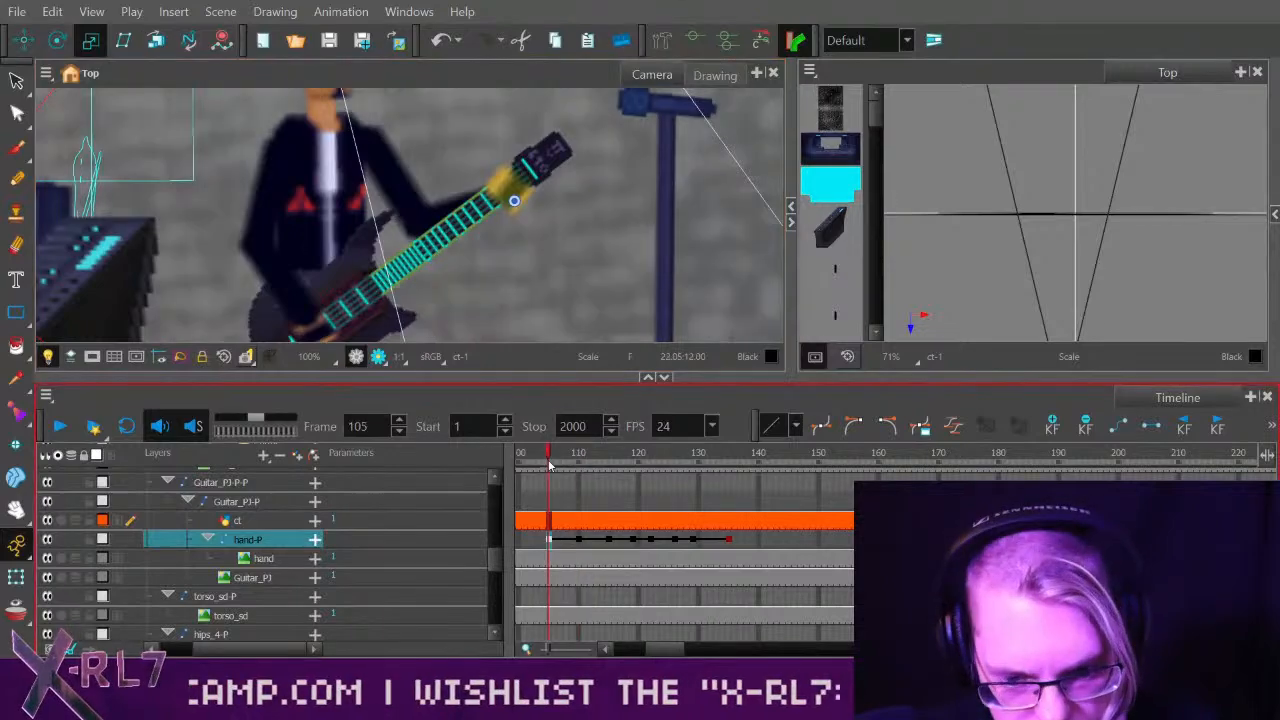
# Shift the hand-P keyframe at frame 110 to frame 112 and the pasted keyframes one frame later to start at 116.
pyautogui.moveTo(580, 456); pyautogui.dragTo(620, 457)
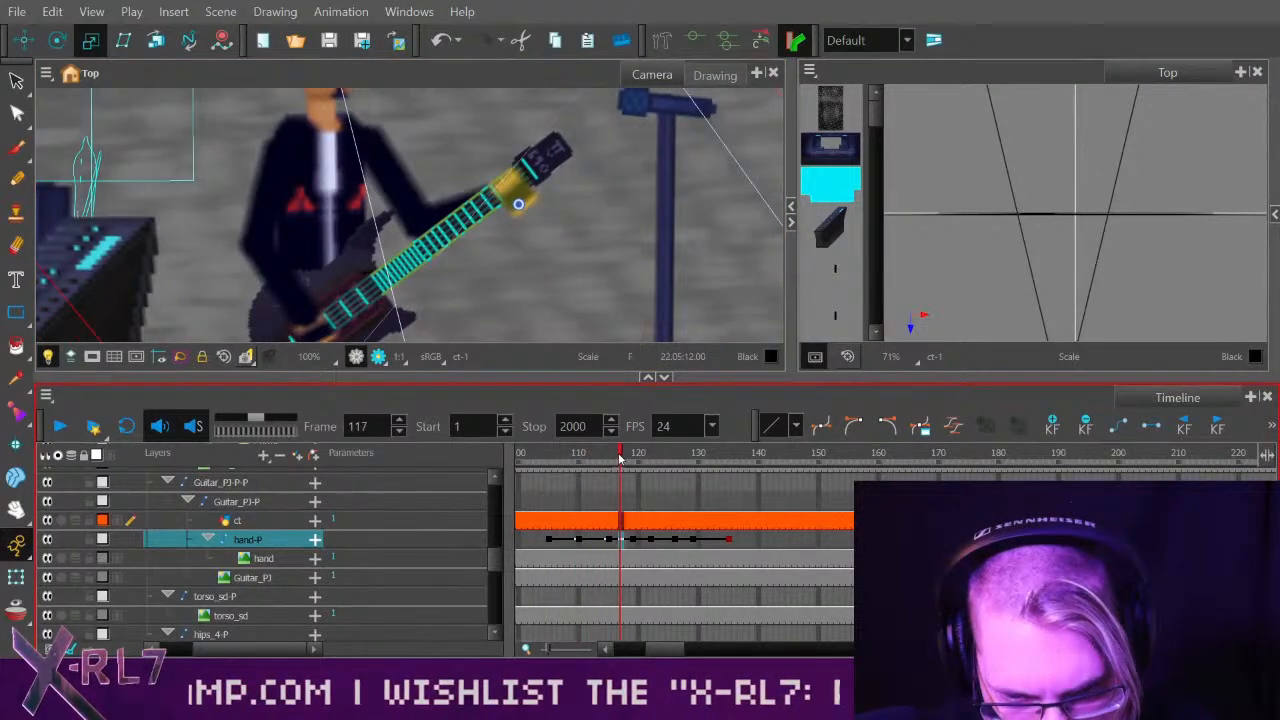
pyautogui.click(578, 541)
pyautogui.moveTo(580, 543); pyautogui.dragTo(628, 542)
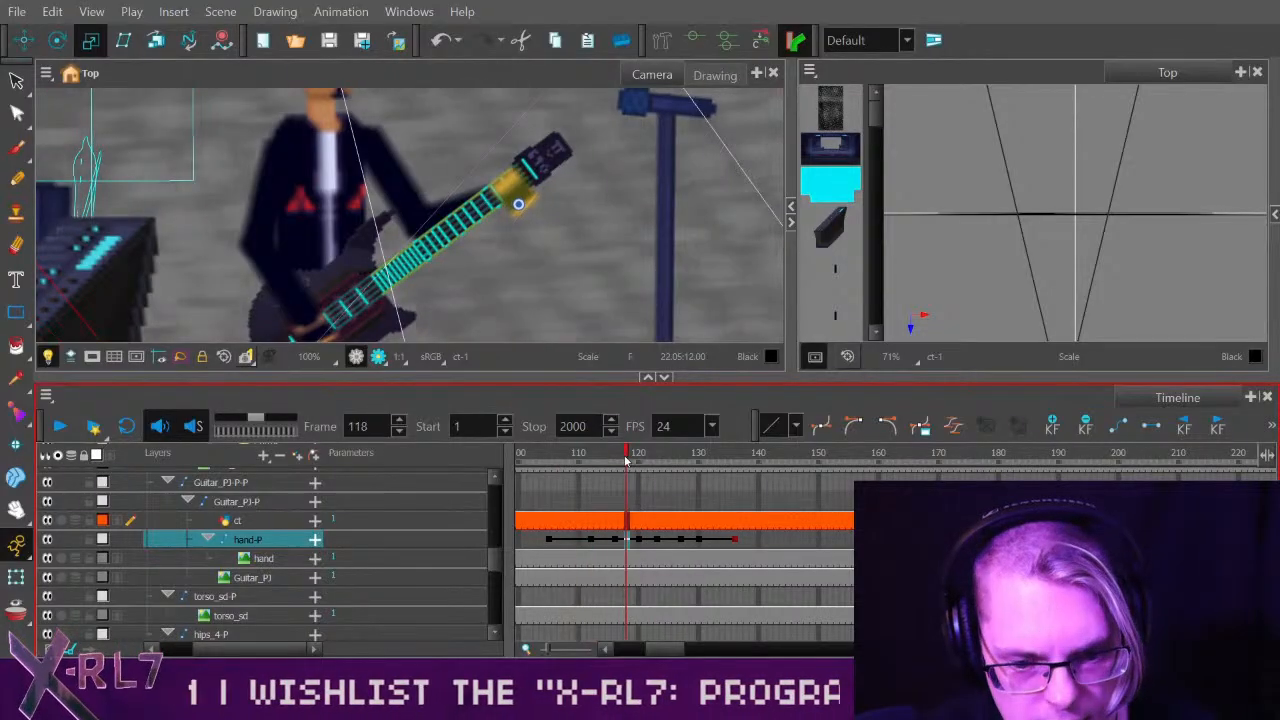
# Translate the fretting hand slightly toward the guitar's headstock on the hand-P keyframe at frame 112.
pyautogui.click(590, 540)
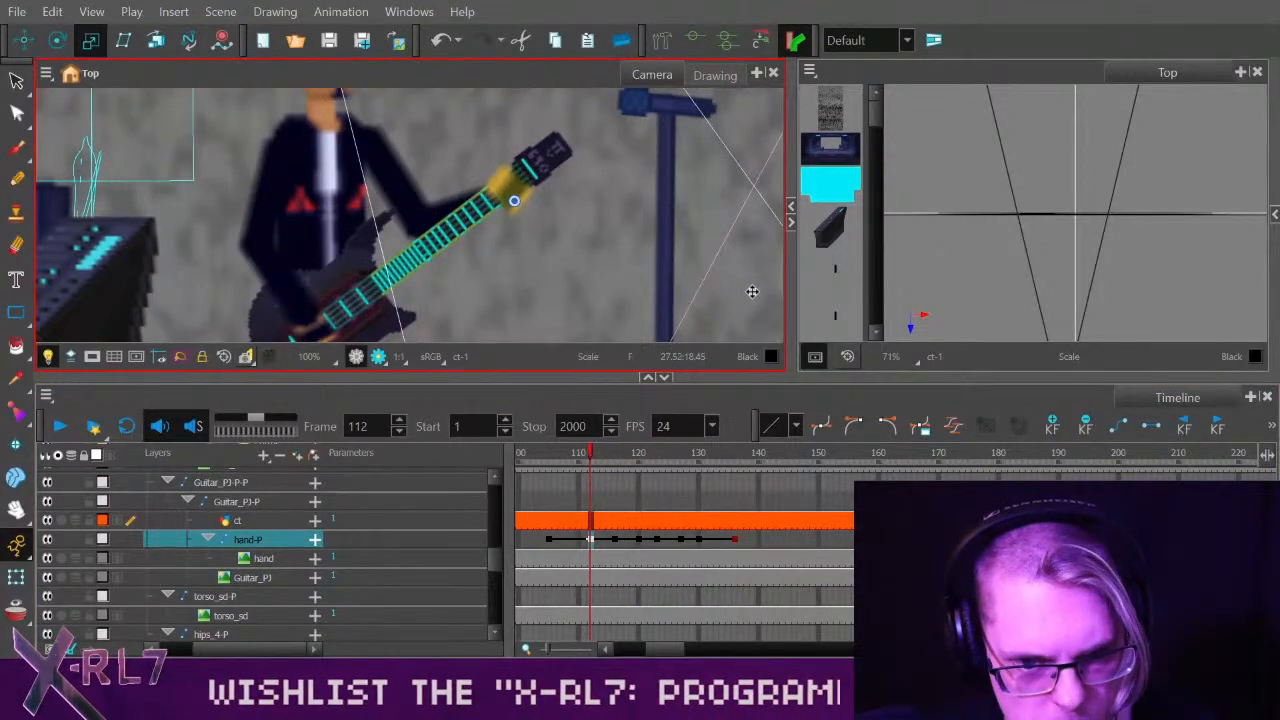
pyautogui.click(24, 40)
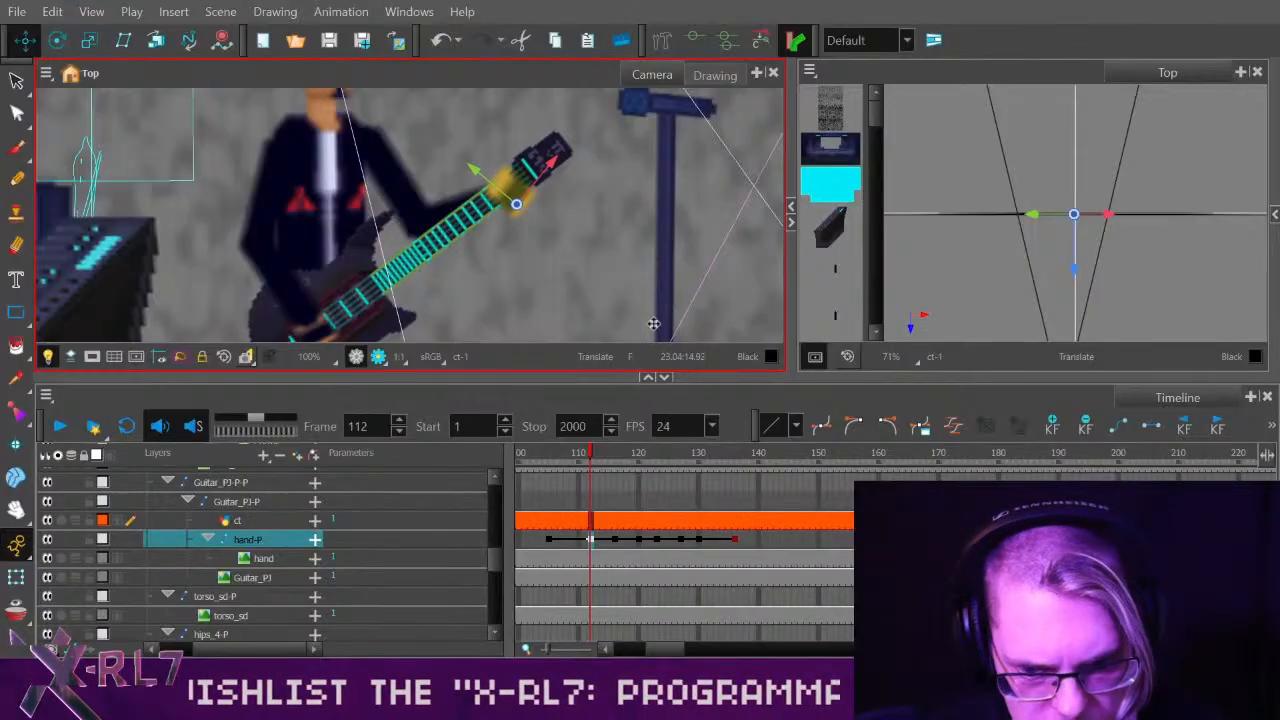
pyautogui.click(562, 460)
pyautogui.moveTo(562, 460); pyautogui.dragTo(634, 459)
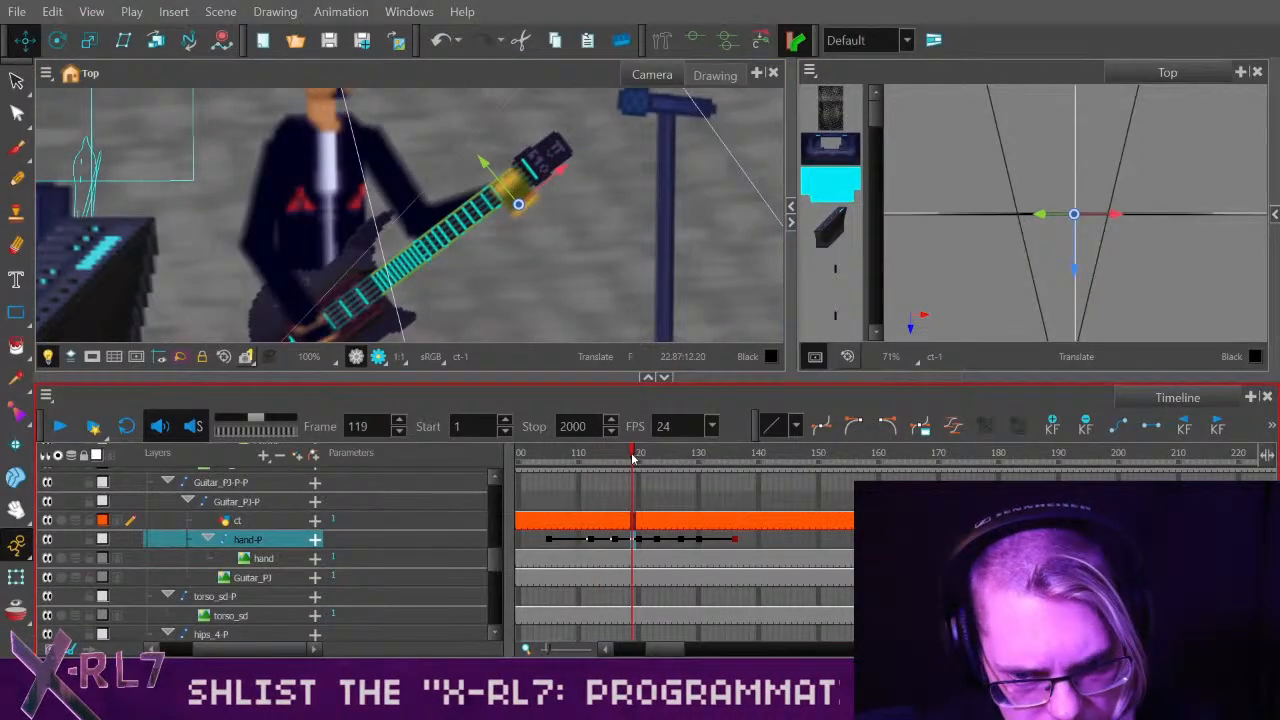
pyautogui.click(590, 539)
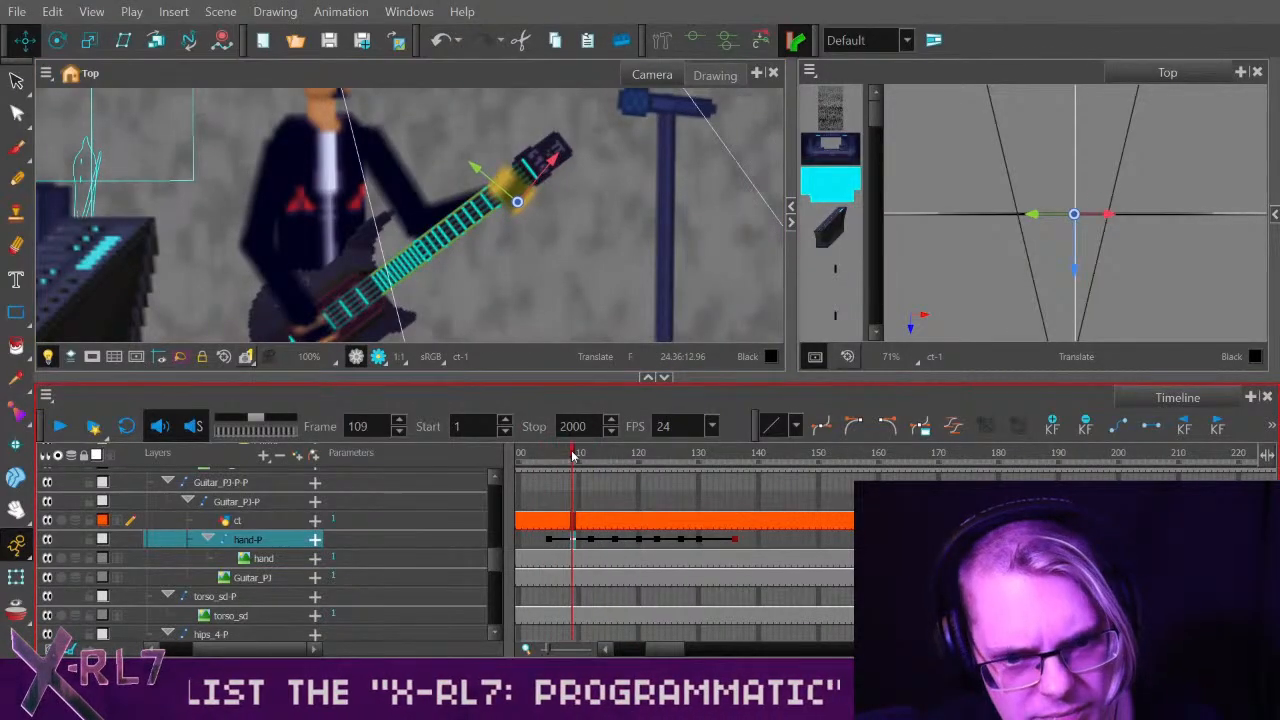
# Play the repeated hand movement with the audio from frame 83.
pyautogui.moveTo(578, 455); pyautogui.dragTo(441, 457)
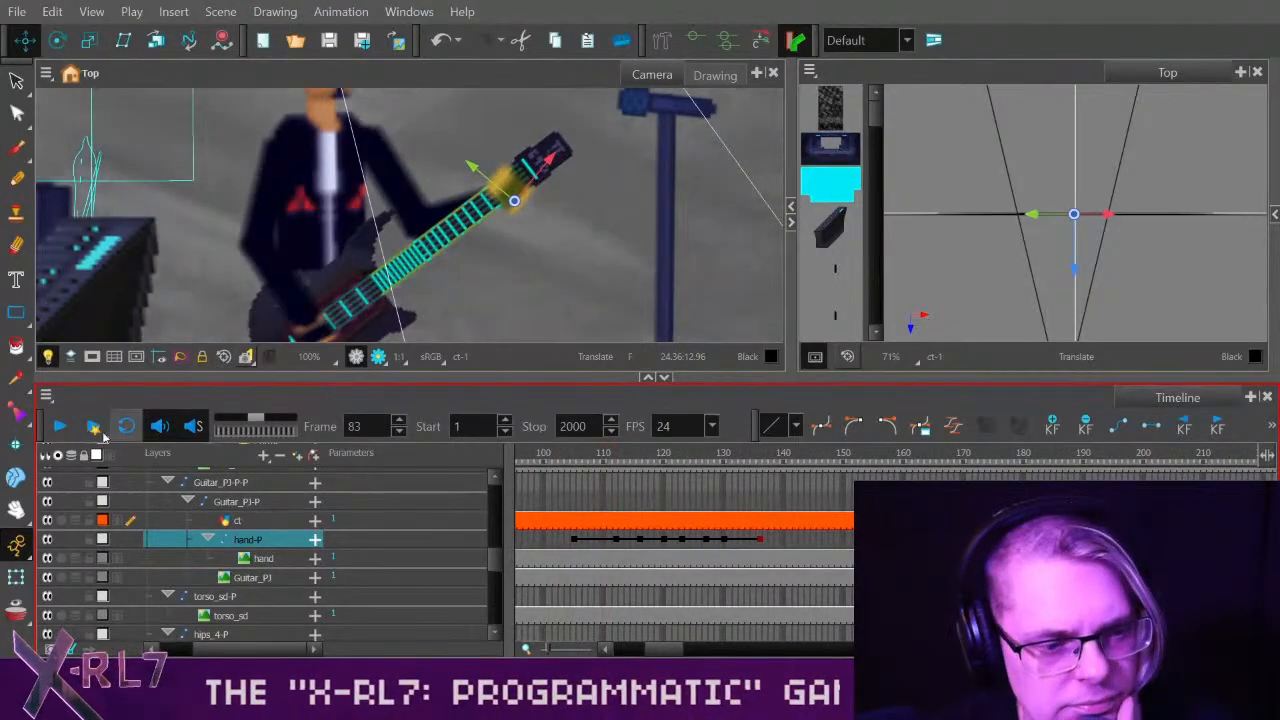
pyautogui.click(60, 424)
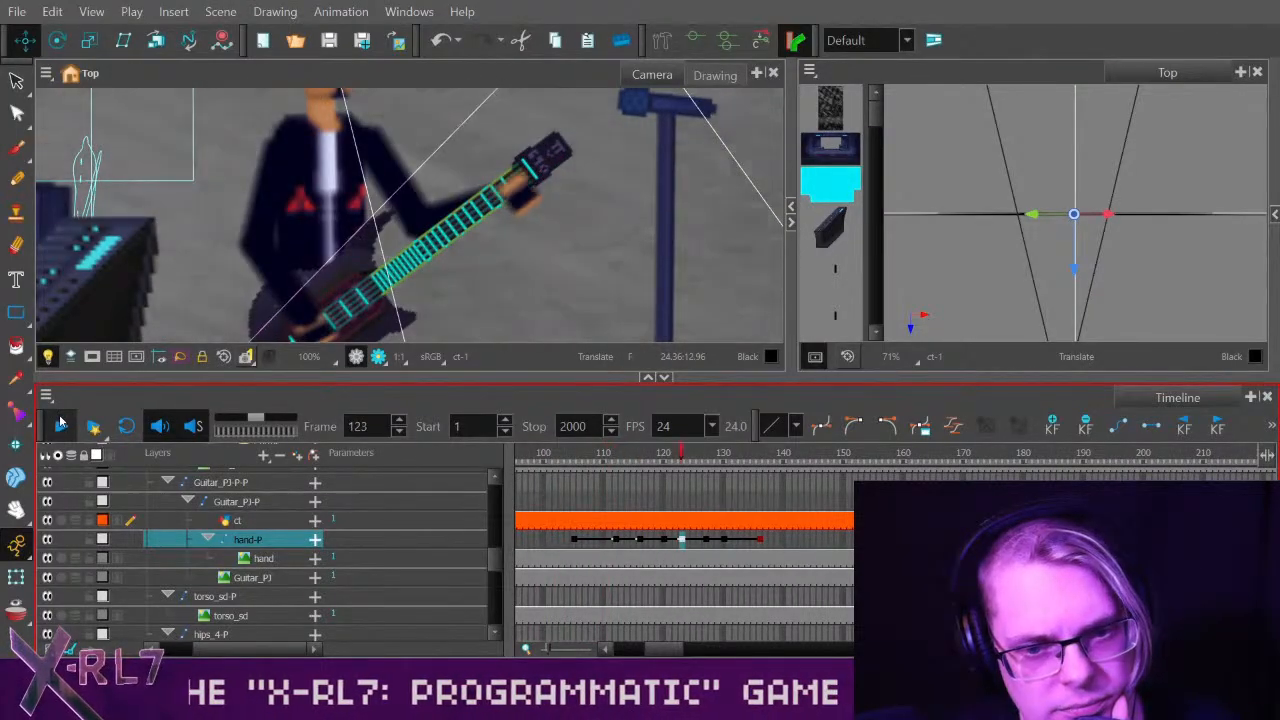
pyautogui.click(60, 423)
# Move the hand-P keyframe at frame 105 to frame 108 and play the movement with the audio.
pyautogui.moveTo(556, 458); pyautogui.dragTo(620, 457)
pyautogui.moveTo(576, 543); pyautogui.dragTo(593, 541)
pyautogui.moveTo(573, 458); pyautogui.dragTo(453, 457)
pyautogui.click(60, 426)
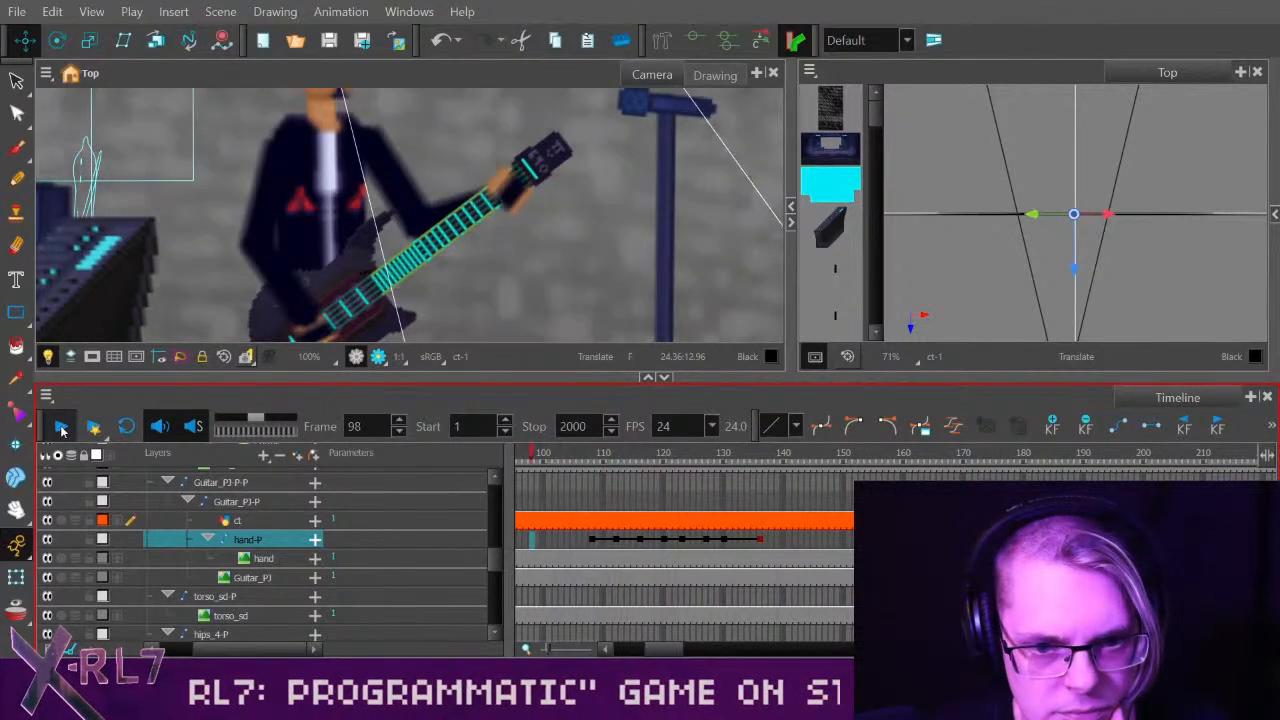
pyautogui.click(62, 430)
# Remove the hand-P keyframe at frame 112 and move the one at frame 108 to frame 111.
pyautogui.moveTo(602, 460); pyautogui.dragTo(633, 468)
pyautogui.click(617, 538)
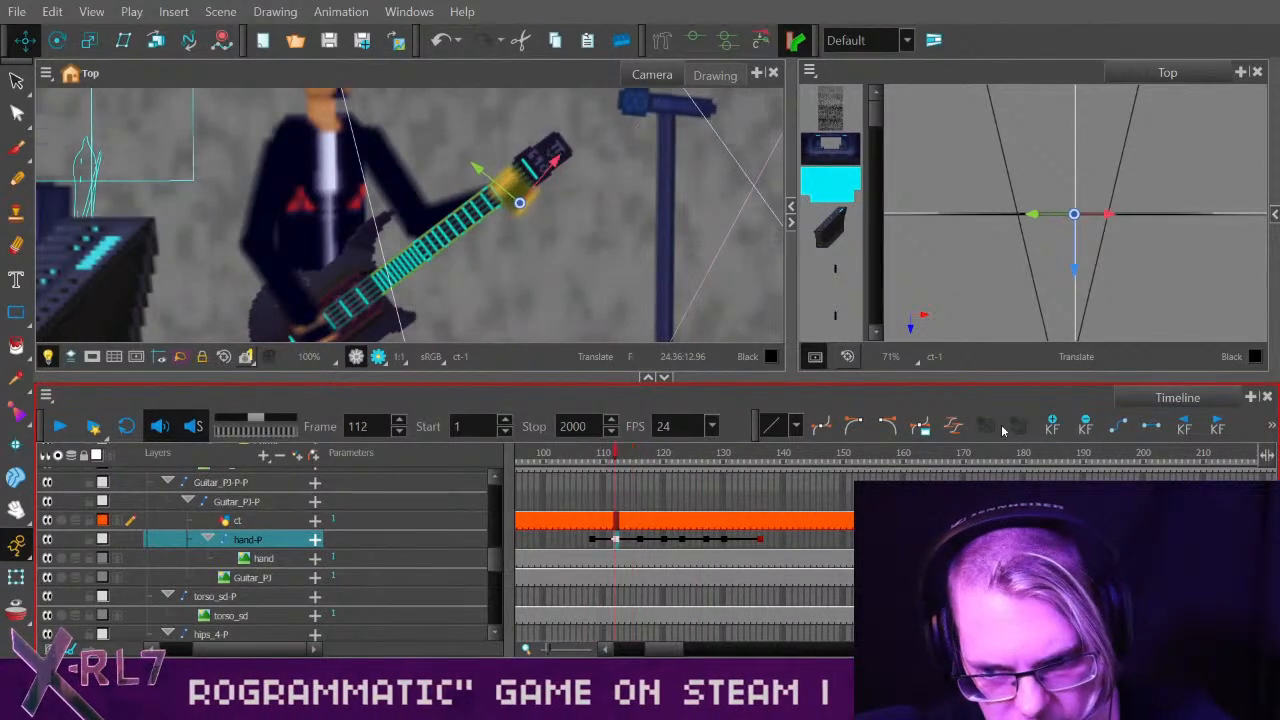
pyautogui.click(594, 541)
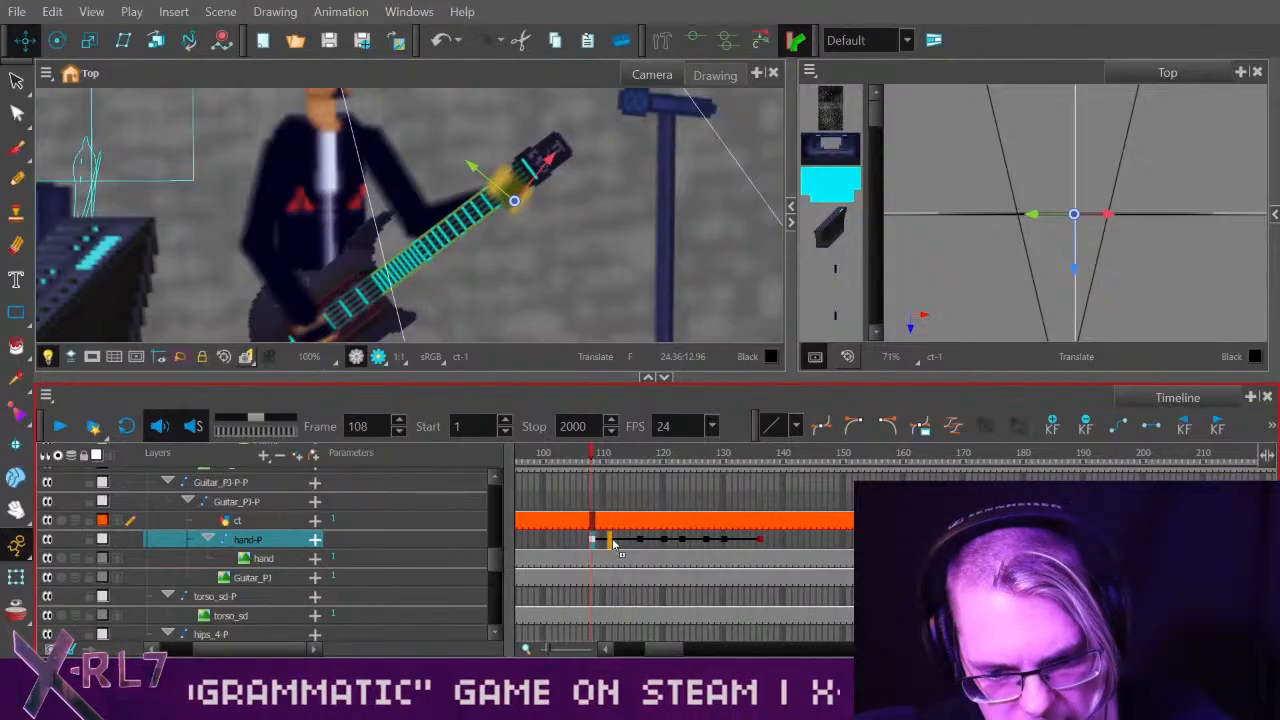
pyautogui.click(611, 541)
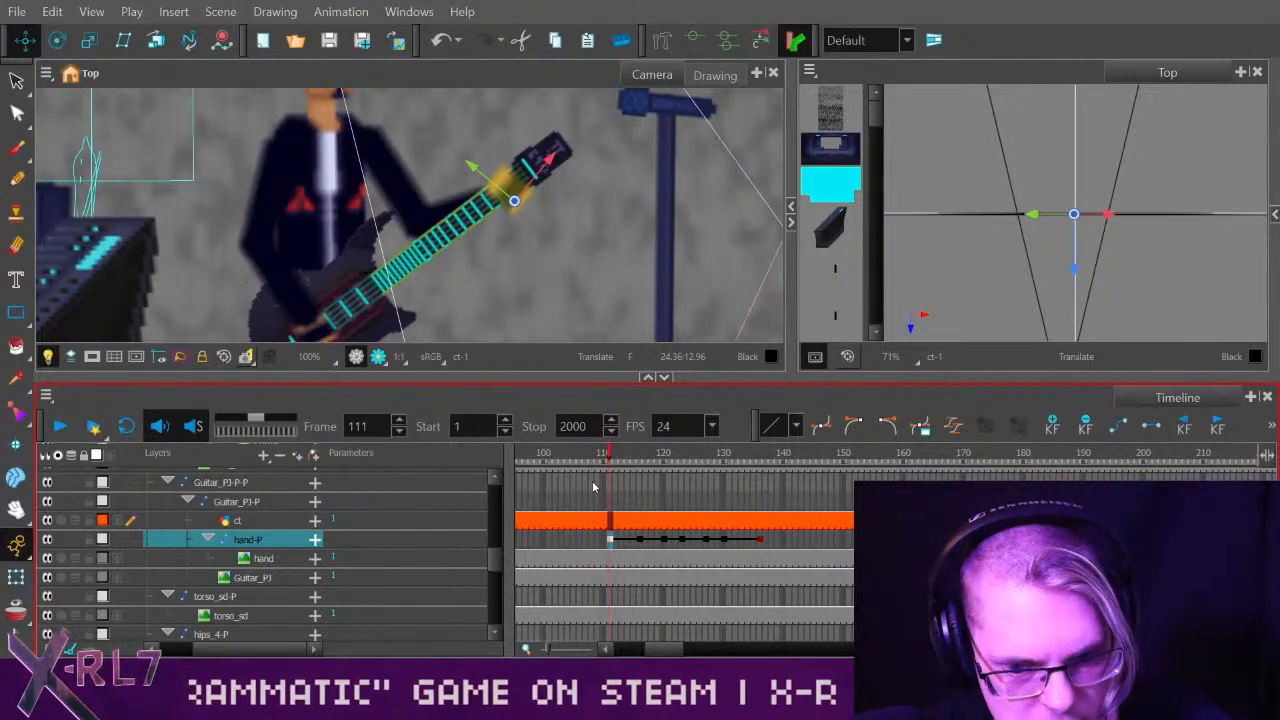
# Play the retimed hand movement with the audio and add a hand-P keyframe at frame 107.
pyautogui.moveTo(605, 460); pyautogui.dragTo(643, 460)
pyautogui.click(60, 426)
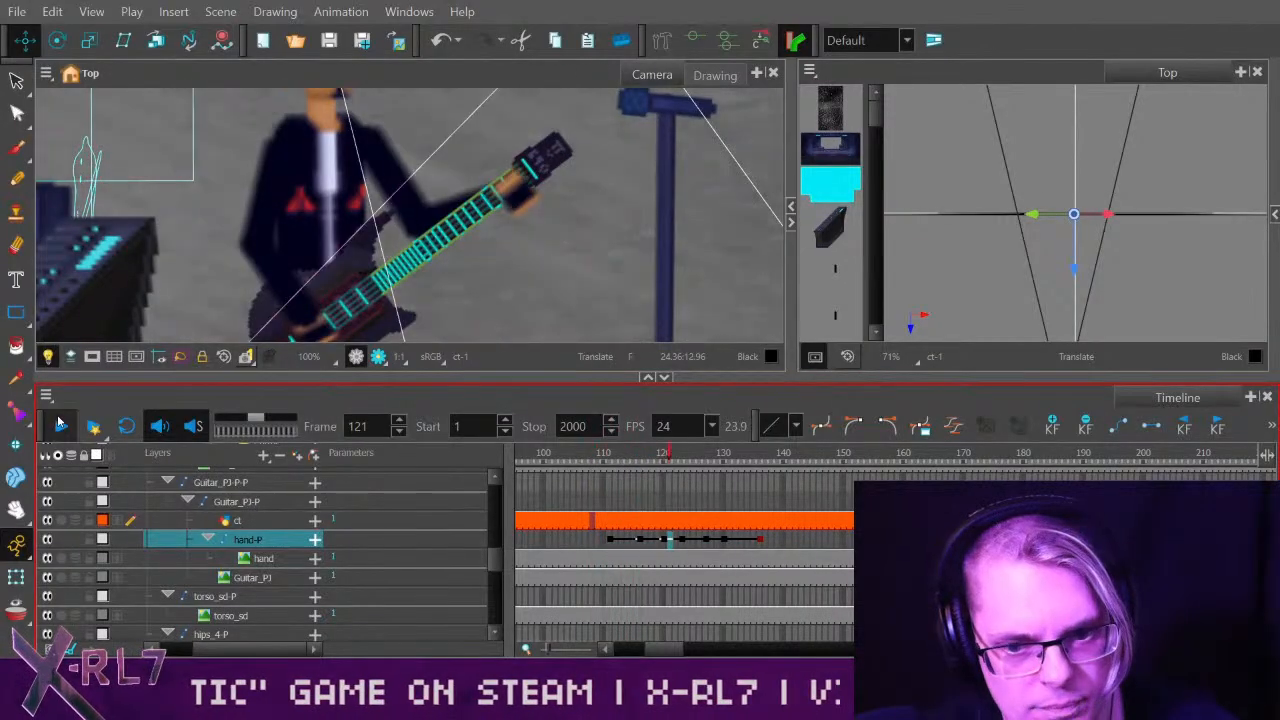
pyautogui.click(60, 426)
pyautogui.click(590, 541)
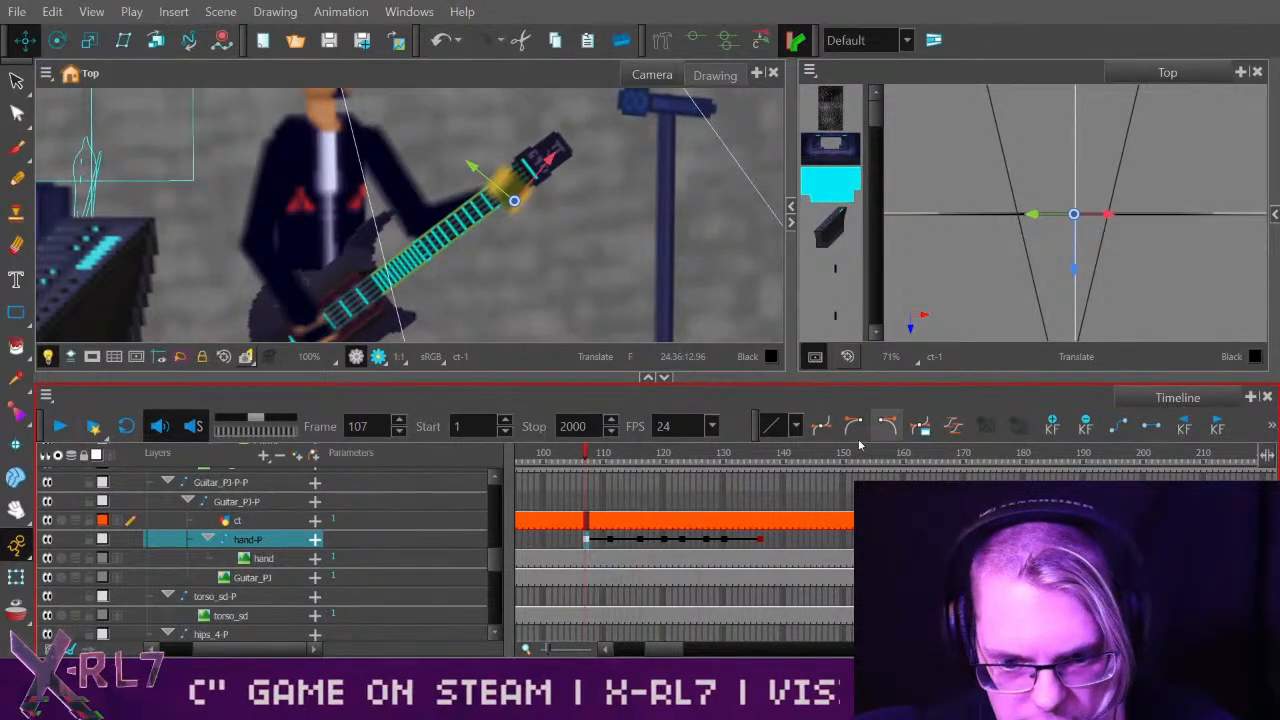
# Check the fretting hand's pose on the hand-P keyframes at frames 116 and 120 and activate the Rotate tool.
pyautogui.moveTo(586, 458); pyautogui.dragTo(632, 456)
pyautogui.click(641, 541)
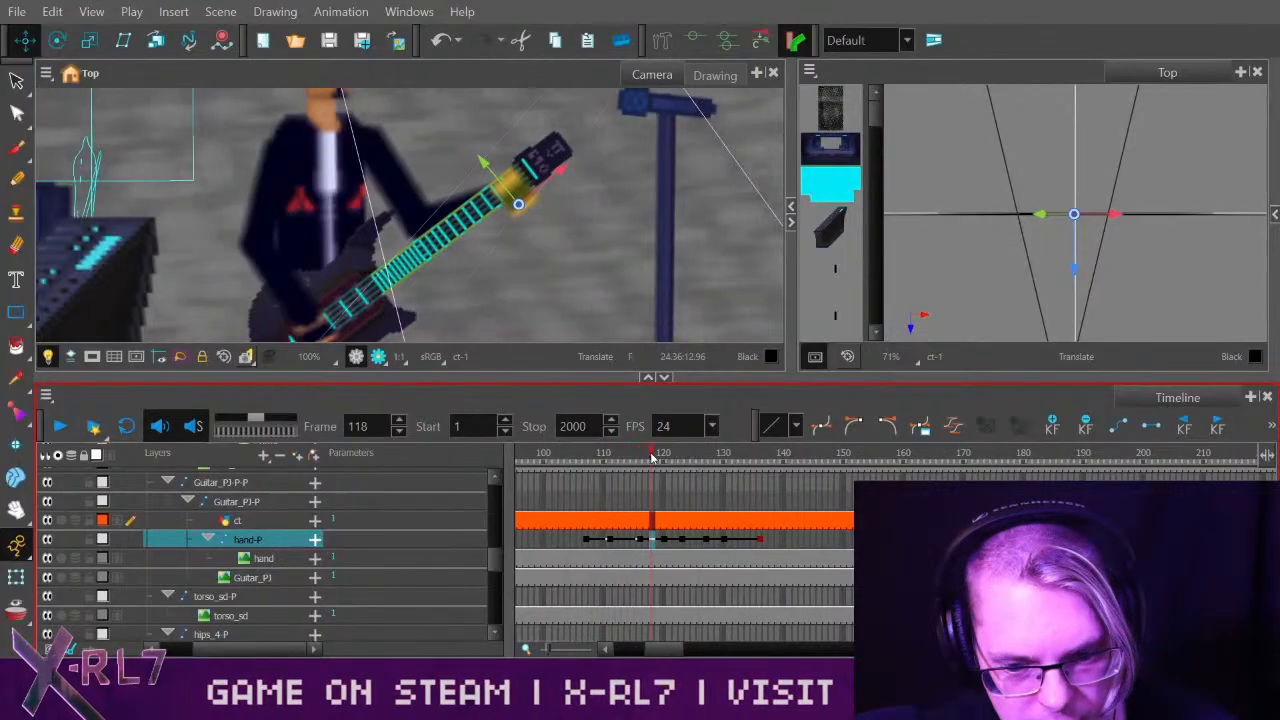
pyautogui.click(662, 541)
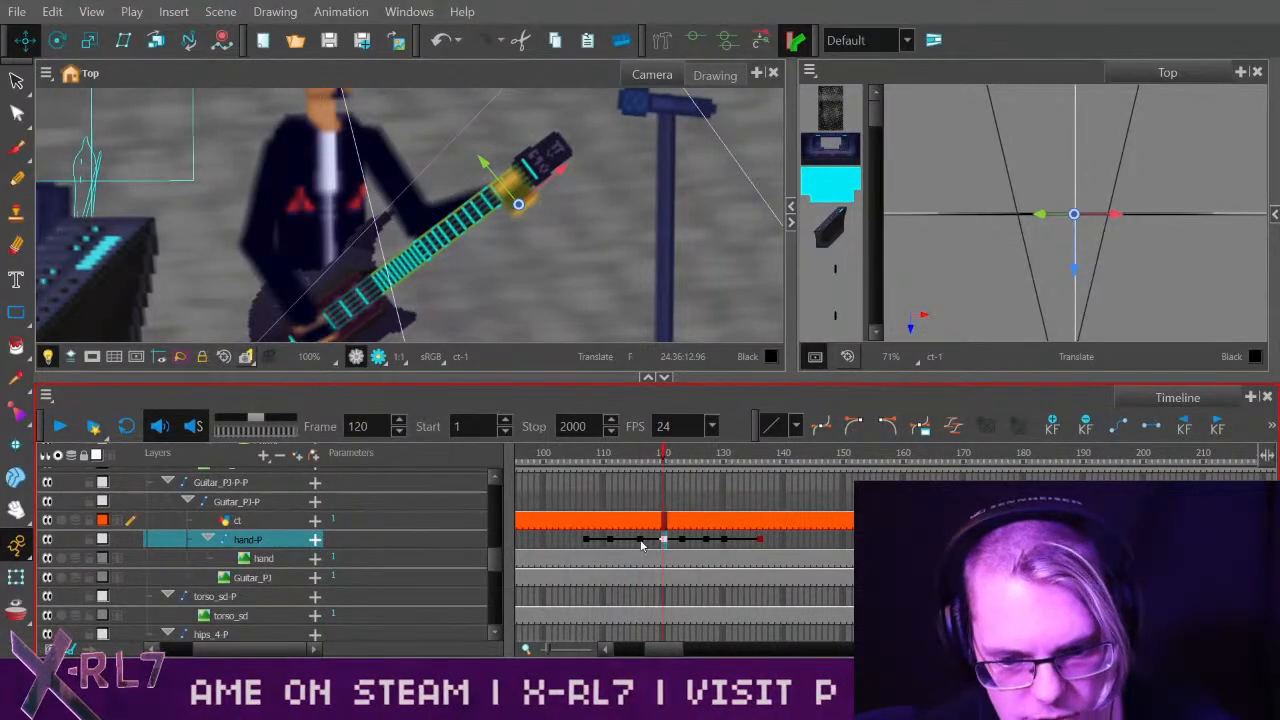
pyautogui.click(641, 541)
pyautogui.click(661, 282)
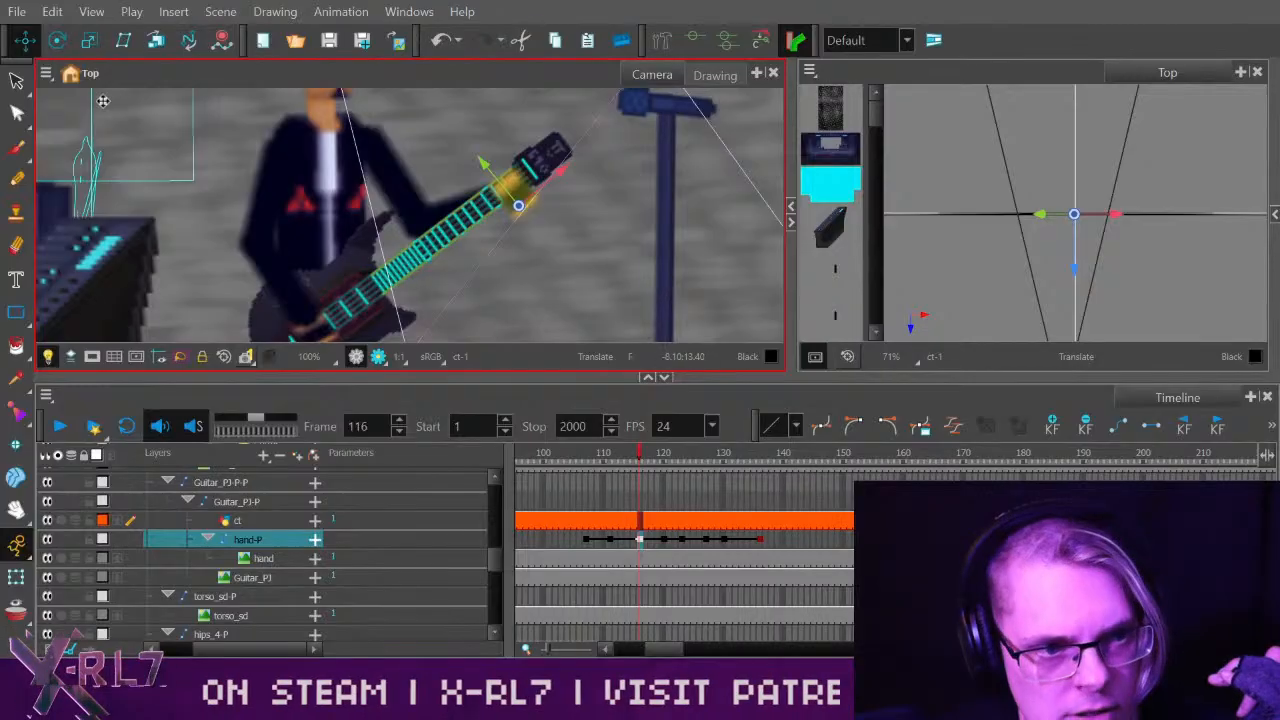
pyautogui.hotkey('alt', '3')
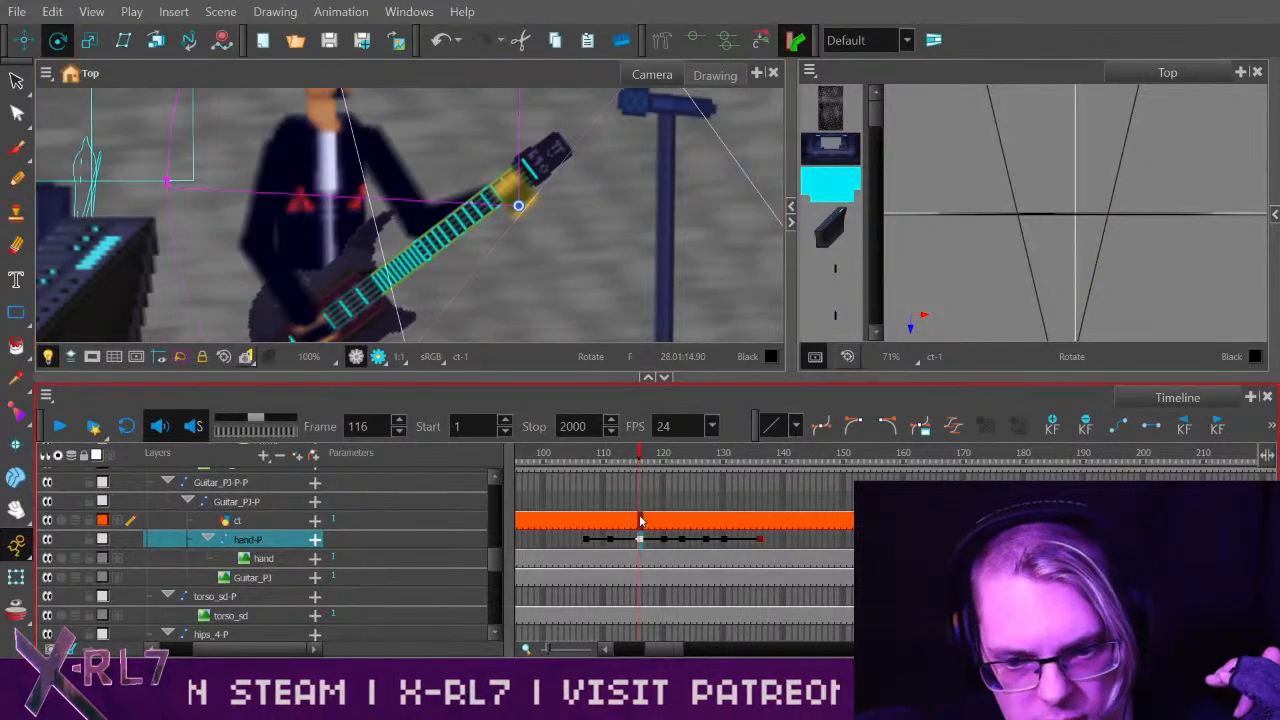
# Scrub the hand movement up to frame 120, play it with the audio and return to frame 110.
pyautogui.moveTo(598, 455); pyautogui.dragTo(646, 455)
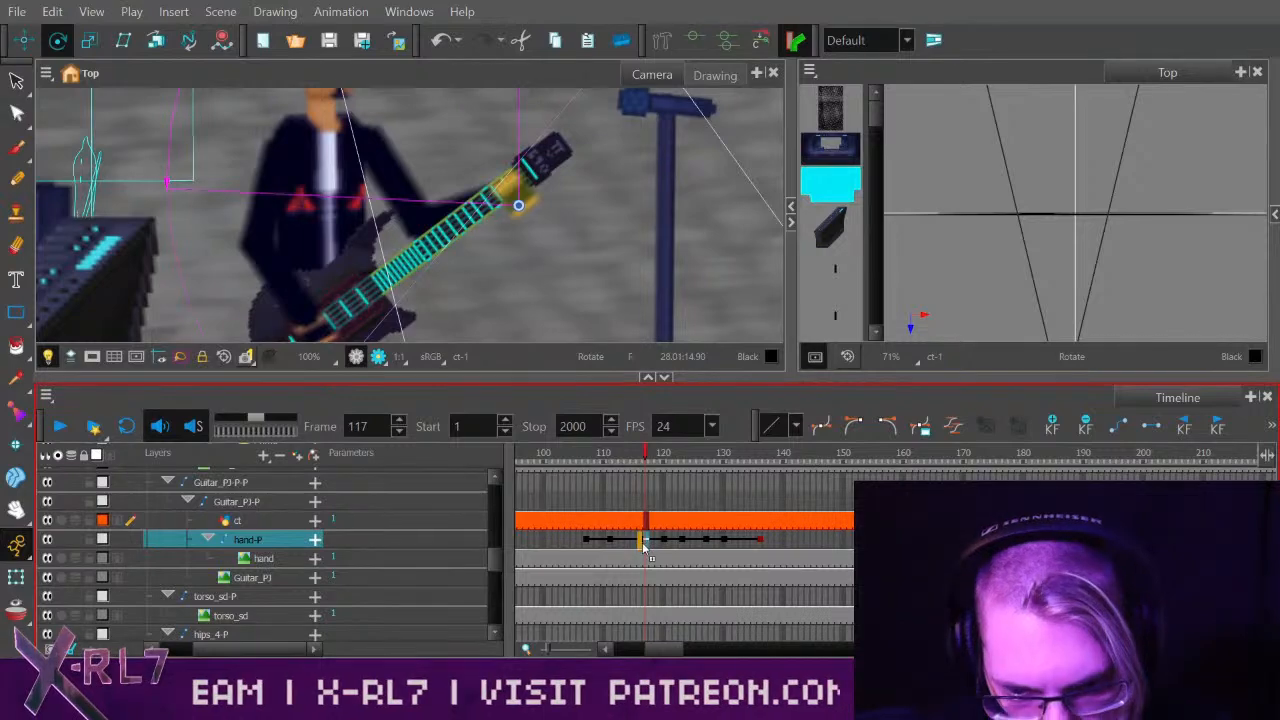
pyautogui.moveTo(645, 455)
pyautogui.mouseDown()
pyautogui.moveTo(609, 455)
pyautogui.moveTo(665, 458)
pyautogui.mouseUp()
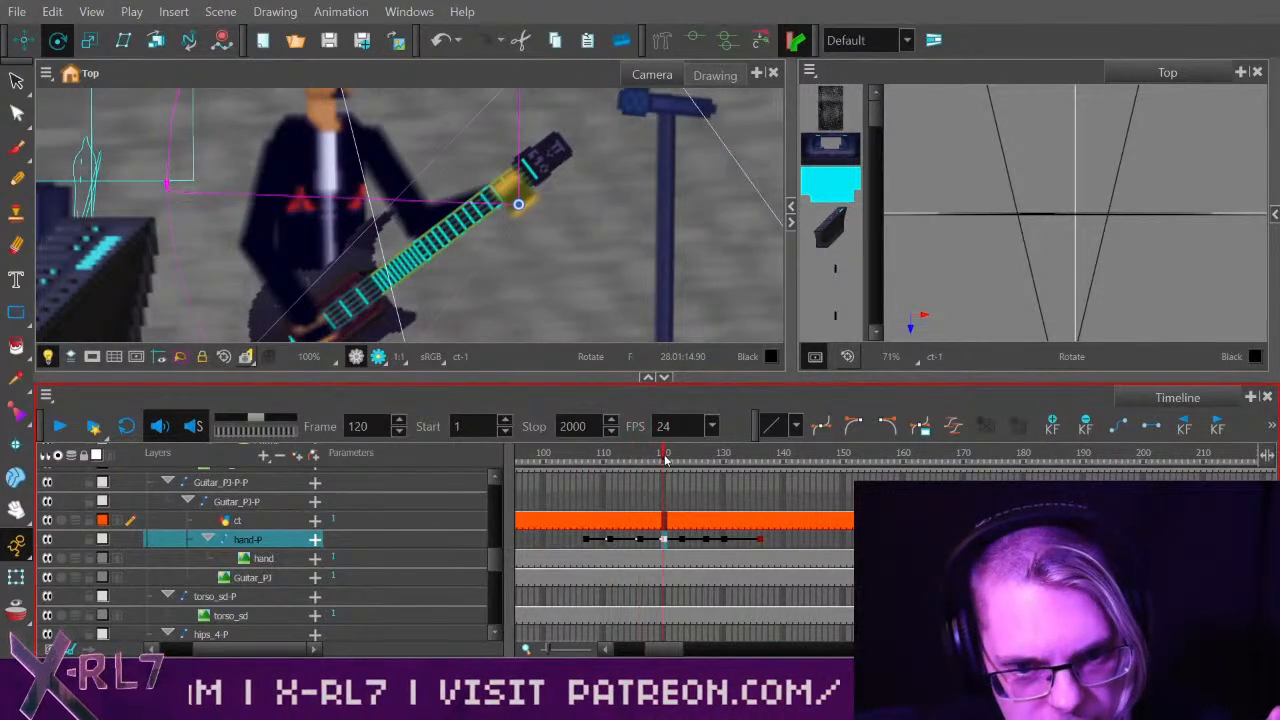
pyautogui.click(60, 427)
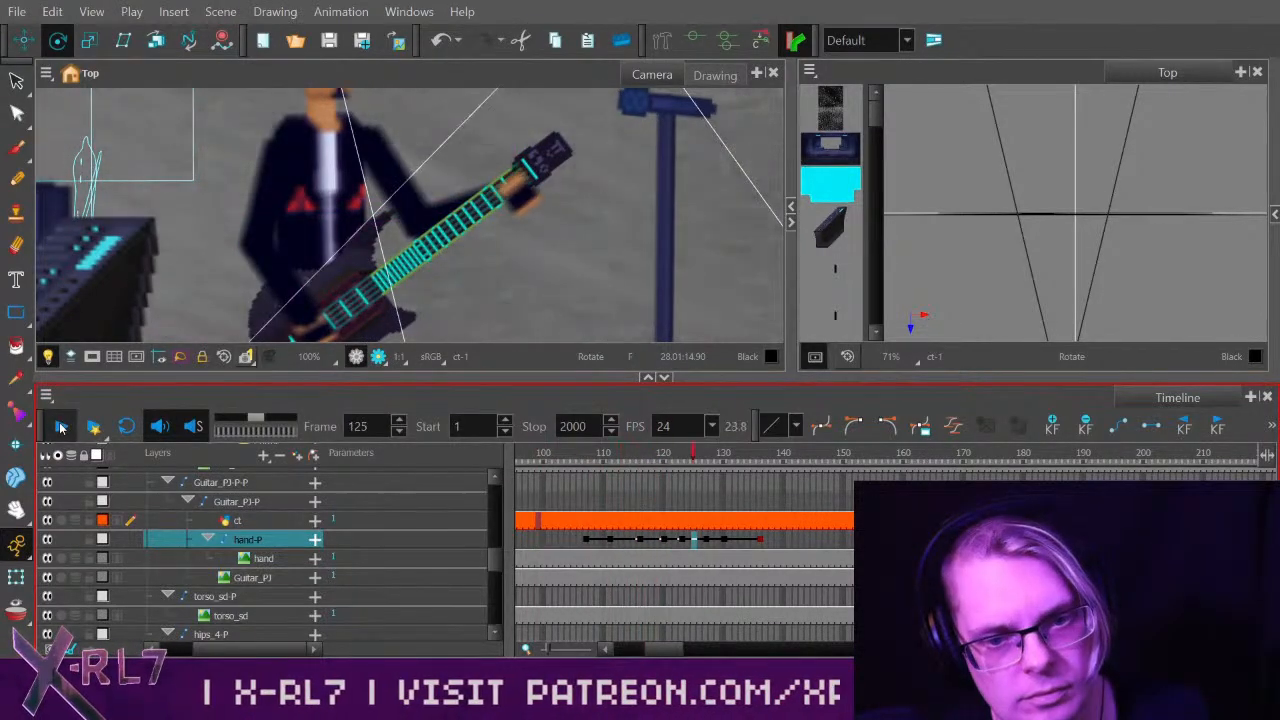
pyautogui.click(60, 427)
pyautogui.moveTo(676, 470); pyautogui.dragTo(607, 495)
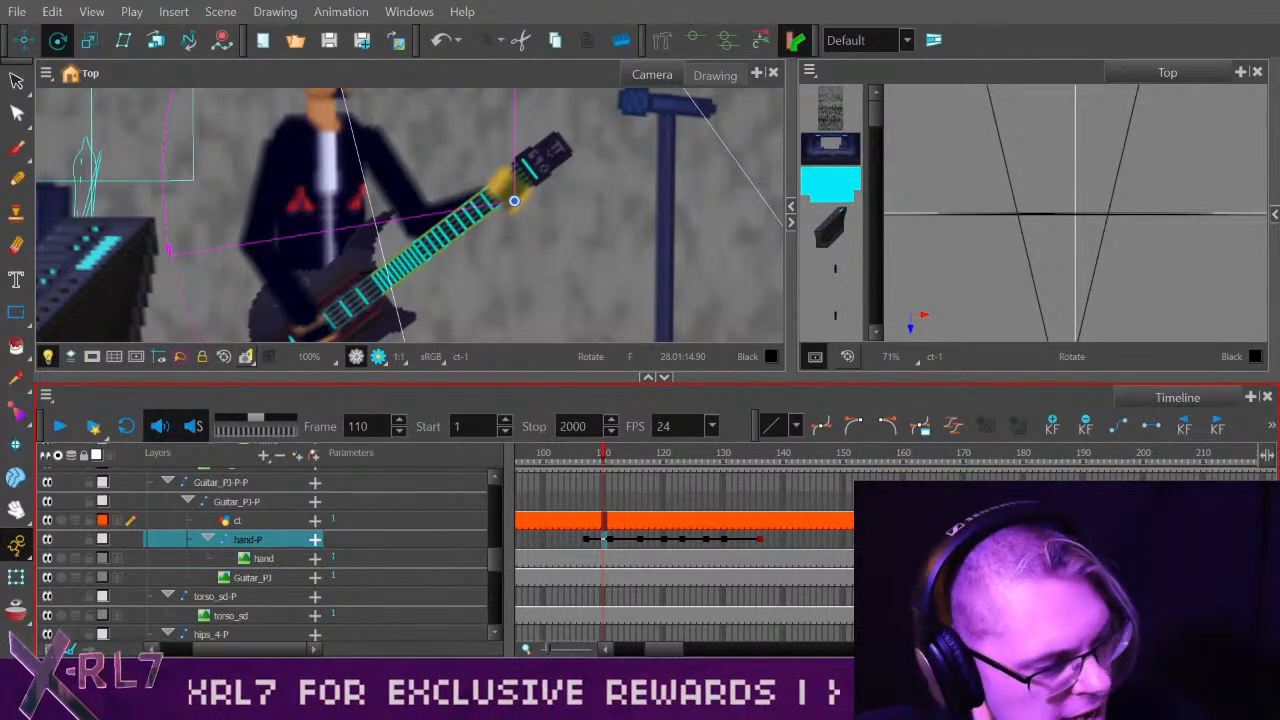
# Switch to the browser with the X-RL7: Programmatic Steam page, maximize its window and look over the page.
pyautogui.moveTo(0, 125); pyautogui.dragTo(738, 2)
pyautogui.moveTo(398, 2); pyautogui.dragTo(398, 2)
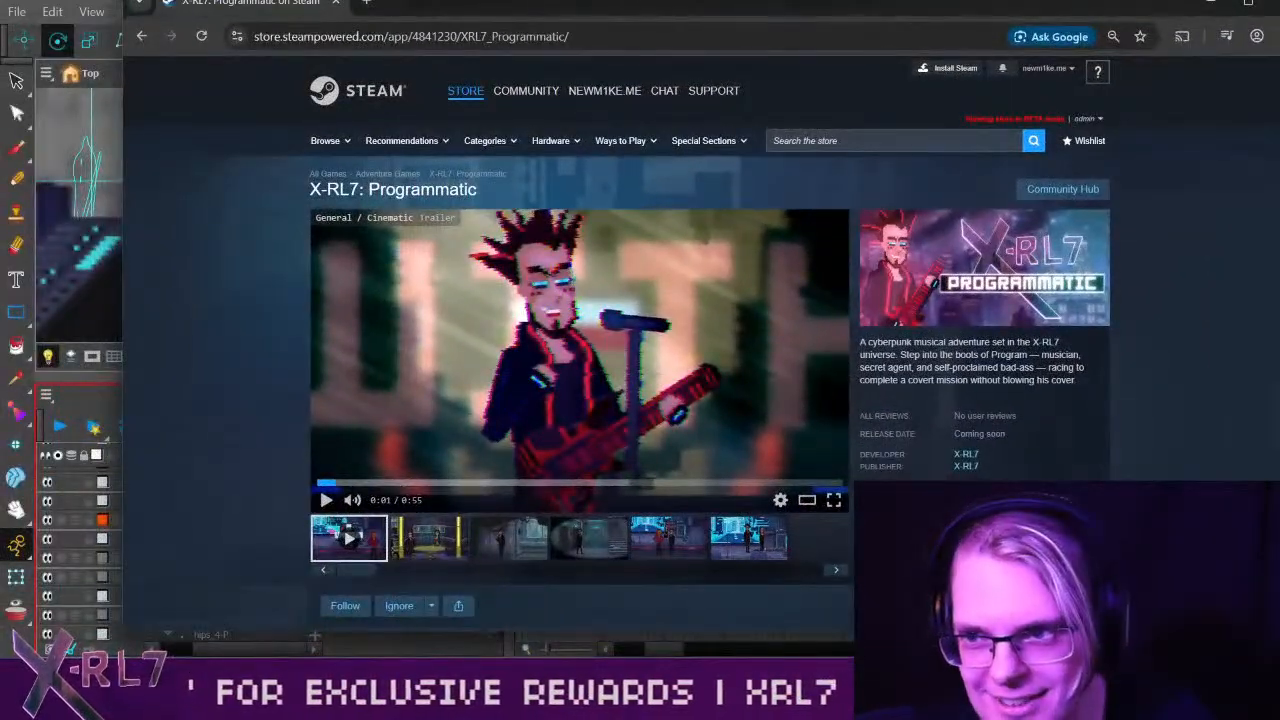
pyautogui.click(1246, 4)
pyautogui.moveTo(1242, 6)
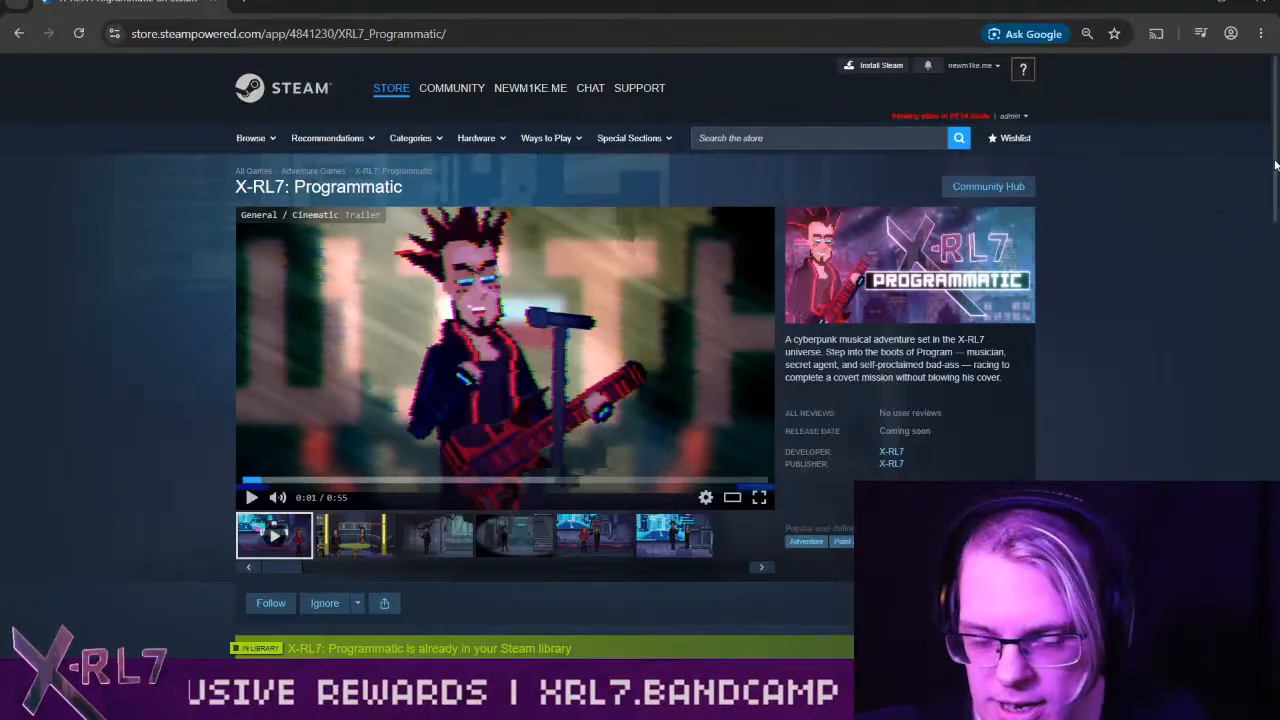
pyautogui.scroll(-3, 1270, 165)
pyautogui.scroll(3, 1265, 170)
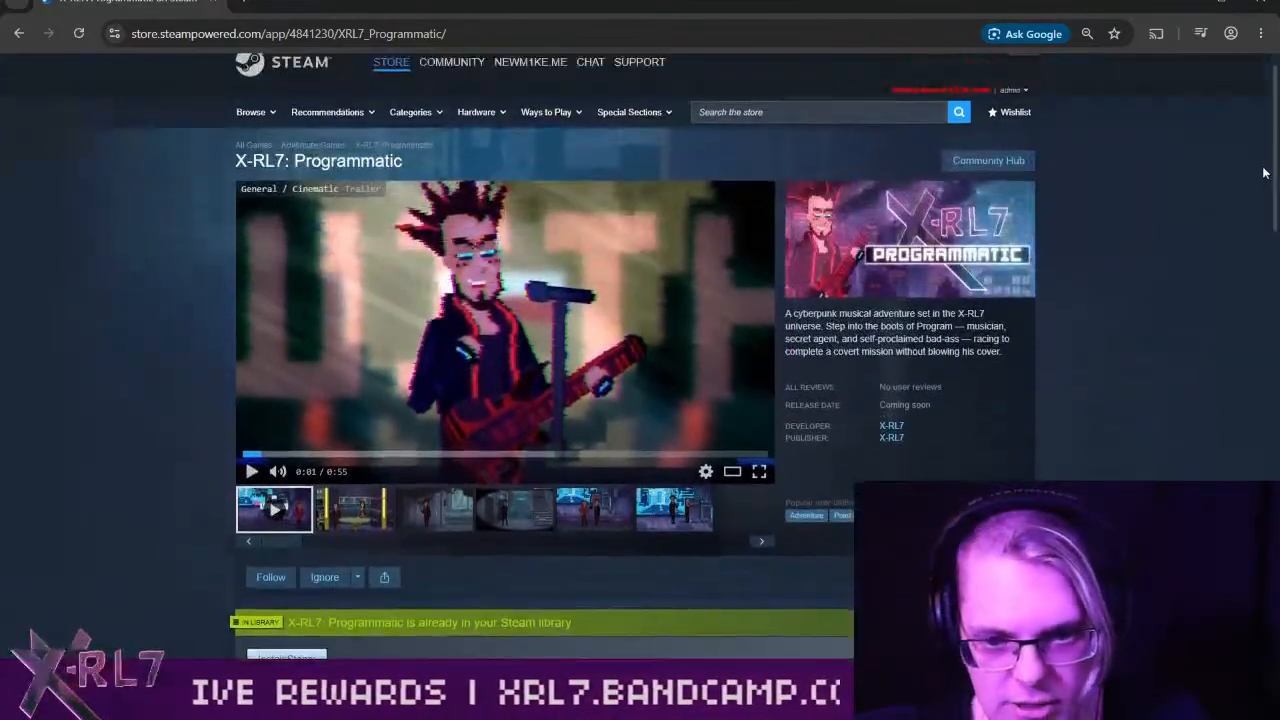
pyautogui.scroll(1, 1262, 166)
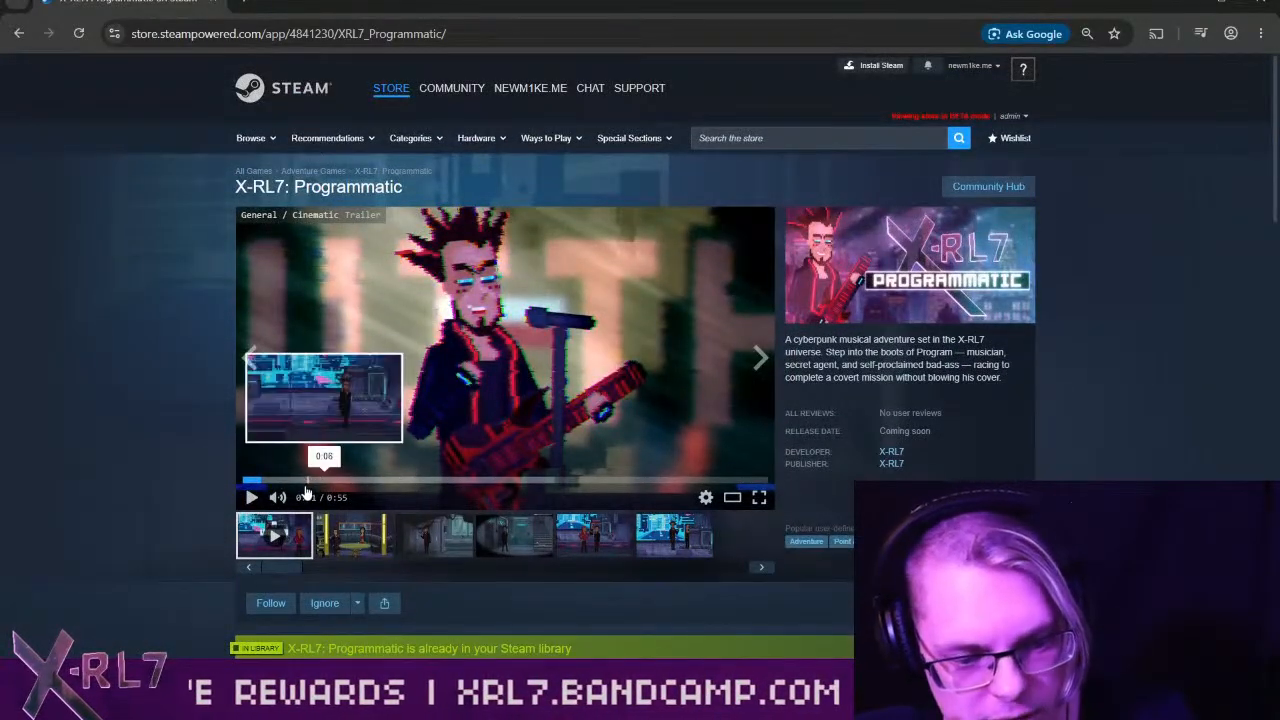
# Play the cinematic trailer from its beginning at reduced volume and return to the animation in Toon Boom Harmony.
pyautogui.moveTo(280, 499)
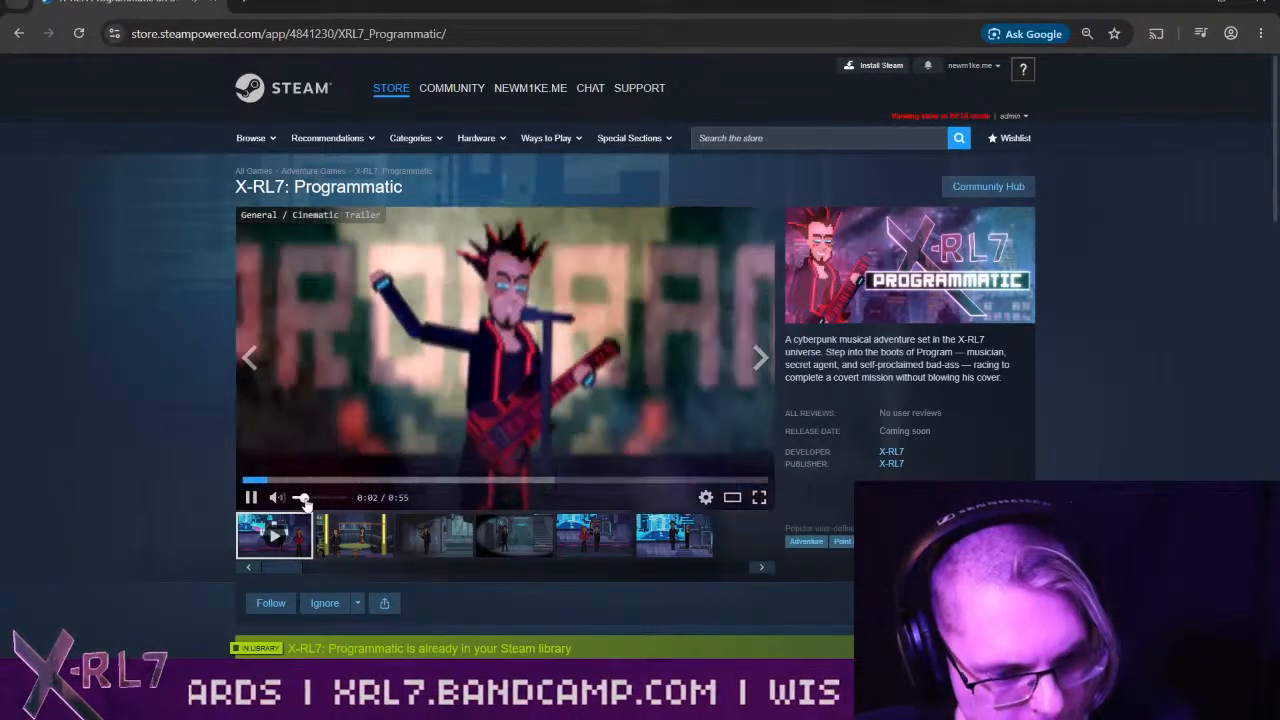
pyautogui.click(246, 481)
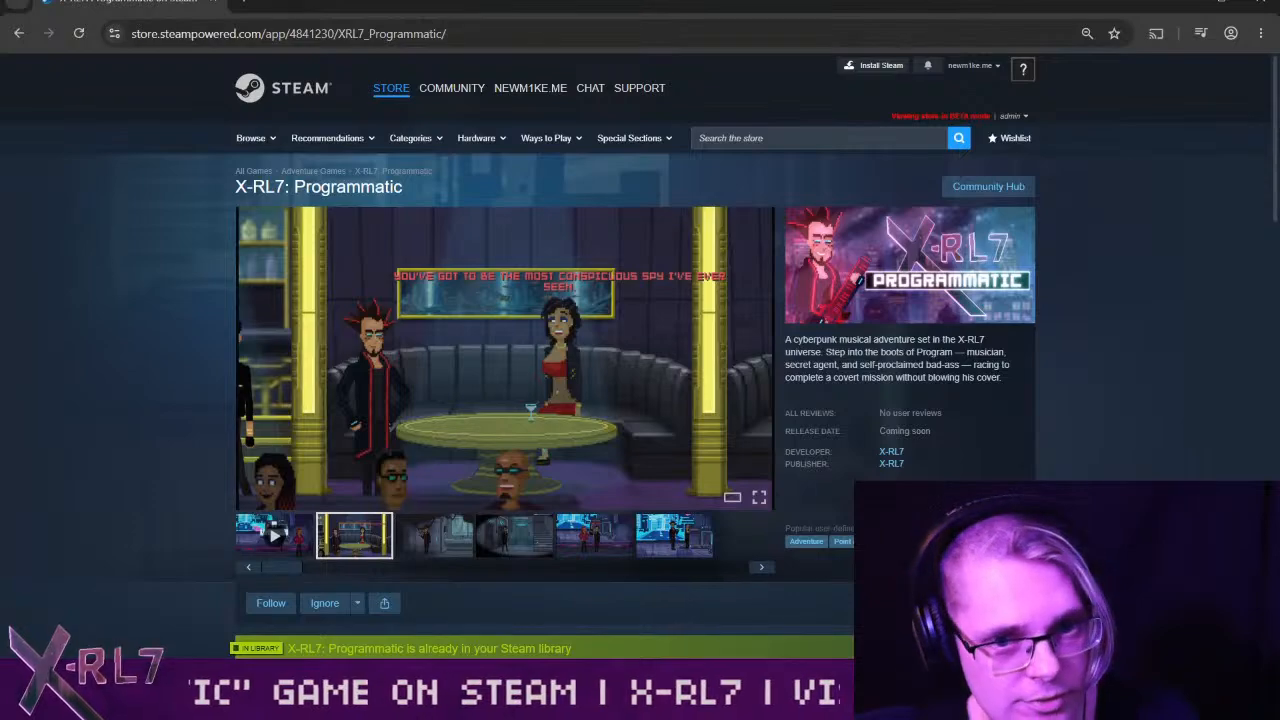
pyautogui.moveTo(641, 0); pyautogui.dragTo(0, 154)
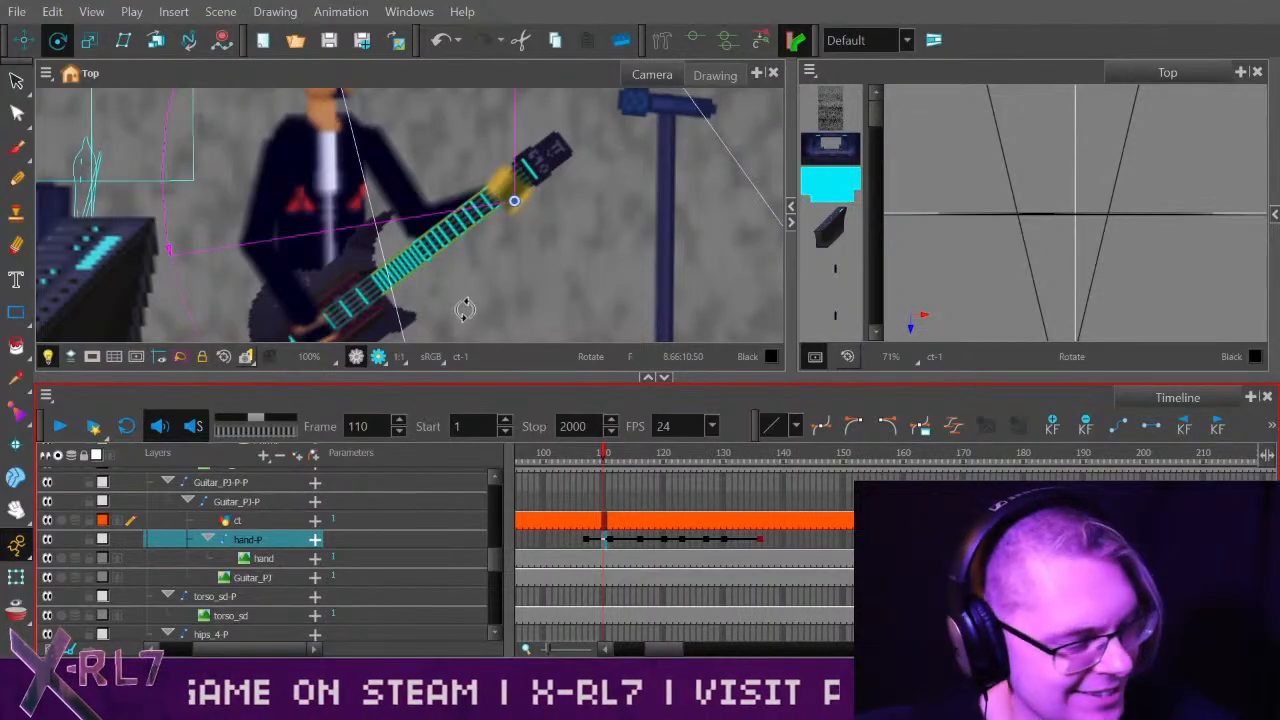
# Preview the whole stage at frame 110 in the camera's Render View and return to the OpenGL View.
pyautogui.scroll(-2, 491, 286)
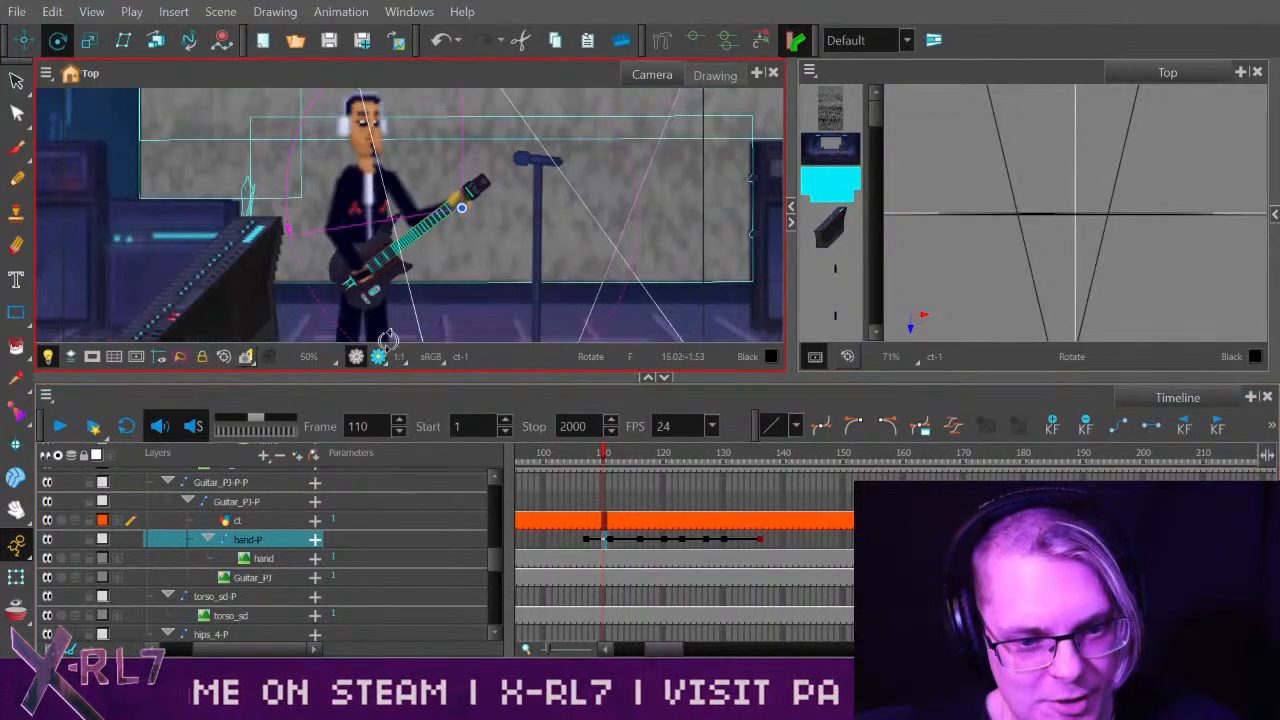
pyautogui.click(379, 356)
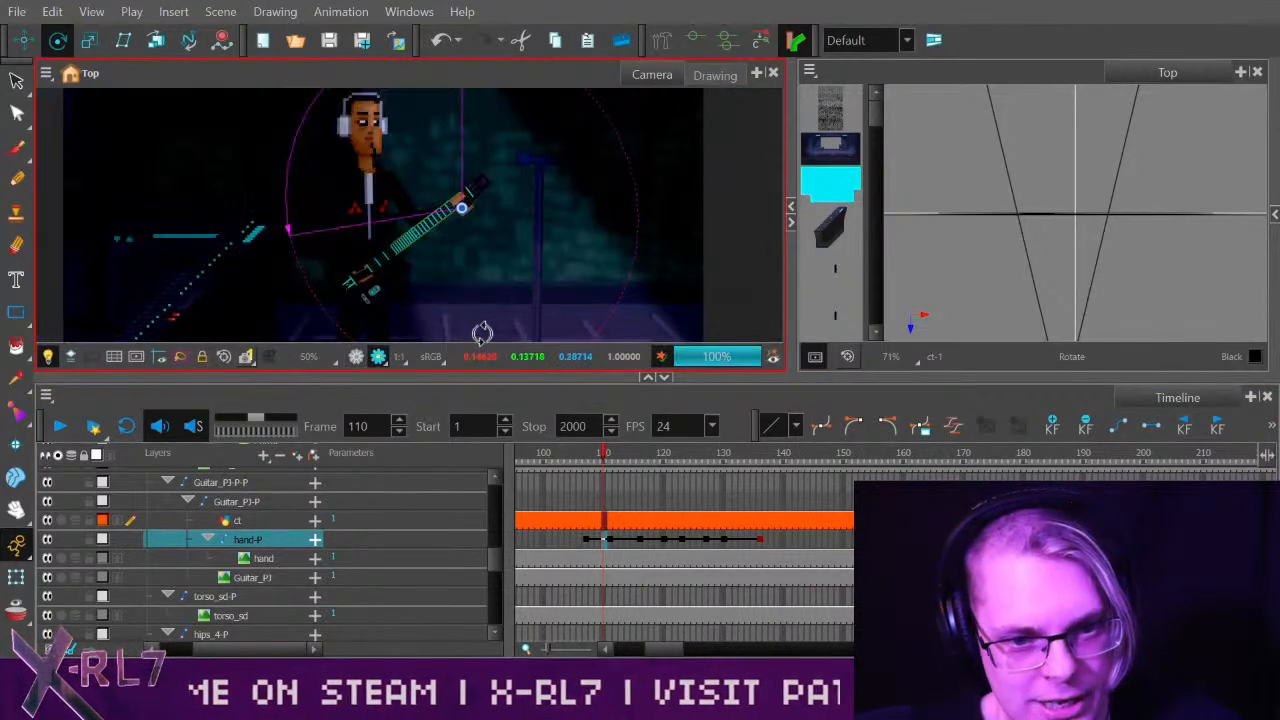
pyautogui.moveTo(495, 267); pyautogui.dragTo(589, 310)
pyautogui.scroll(1, 624, 292)
pyautogui.scroll(-3, 624, 296)
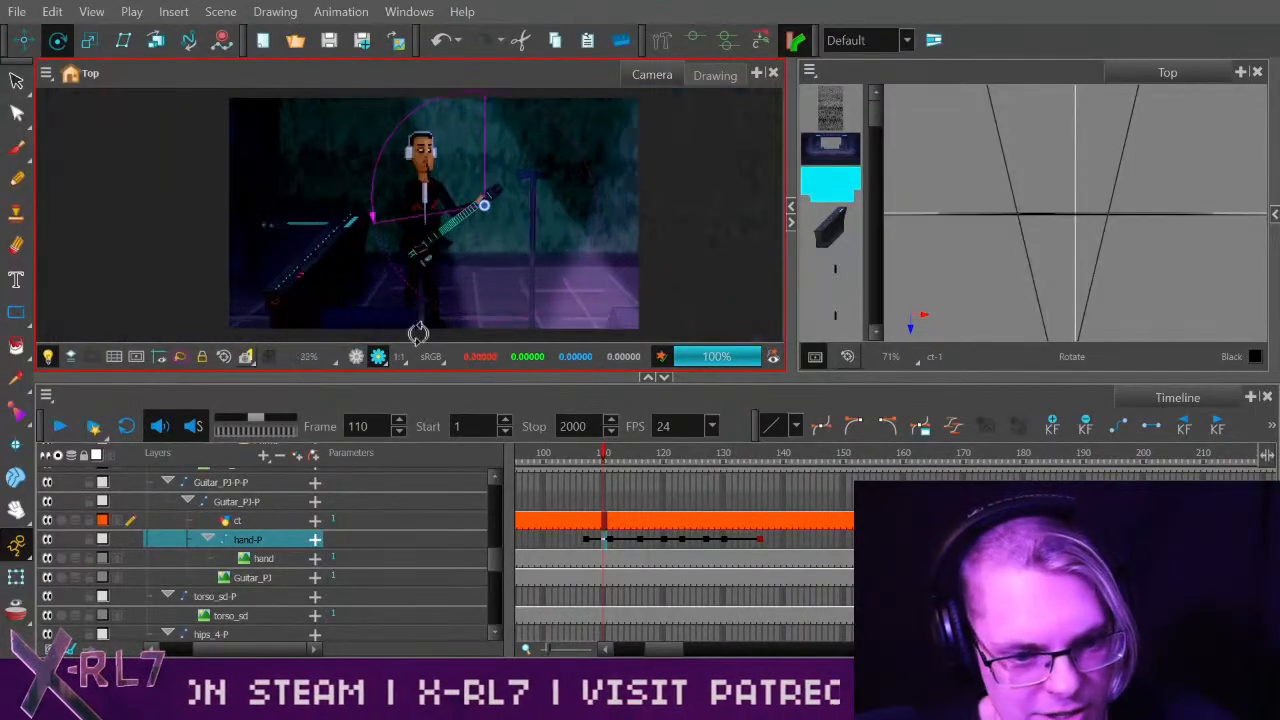
pyautogui.click(379, 356)
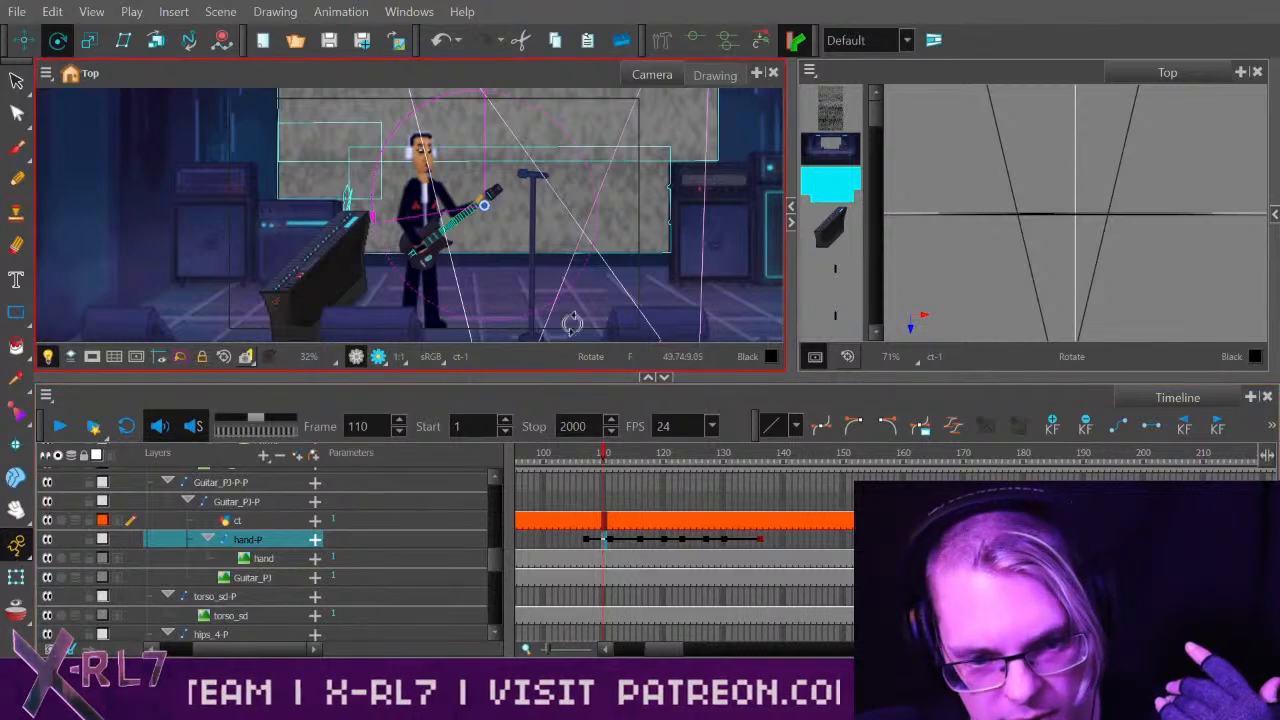
# Show the camera in Render View again and inspect the guitarist close up.
pyautogui.click(379, 356)
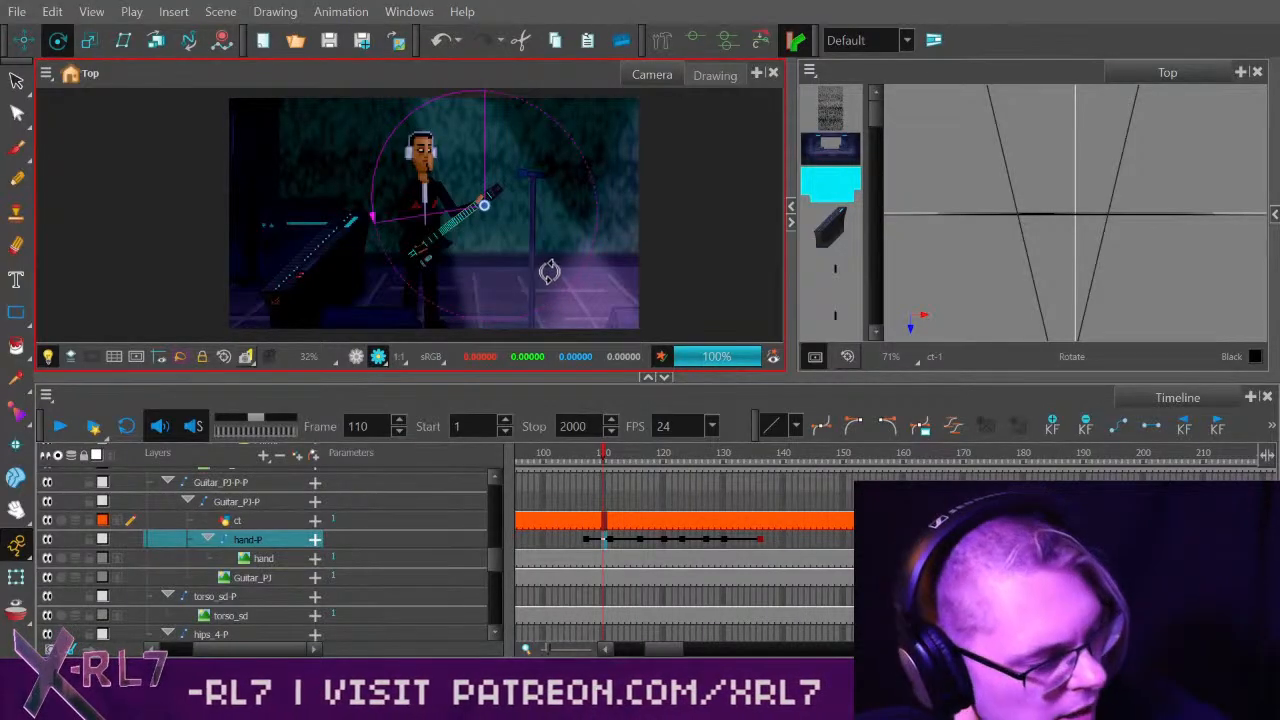
pyautogui.scroll(3, 543, 276)
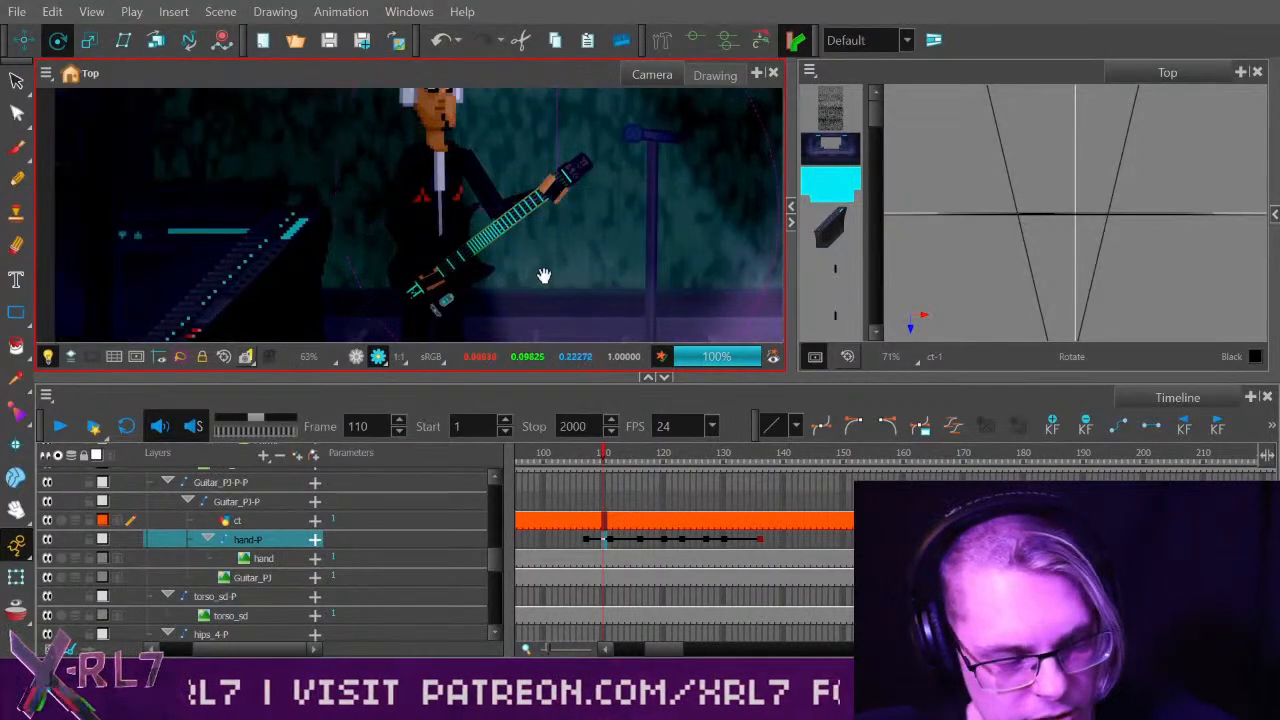
pyautogui.moveTo(544, 276); pyautogui.dragTo(580, 312)
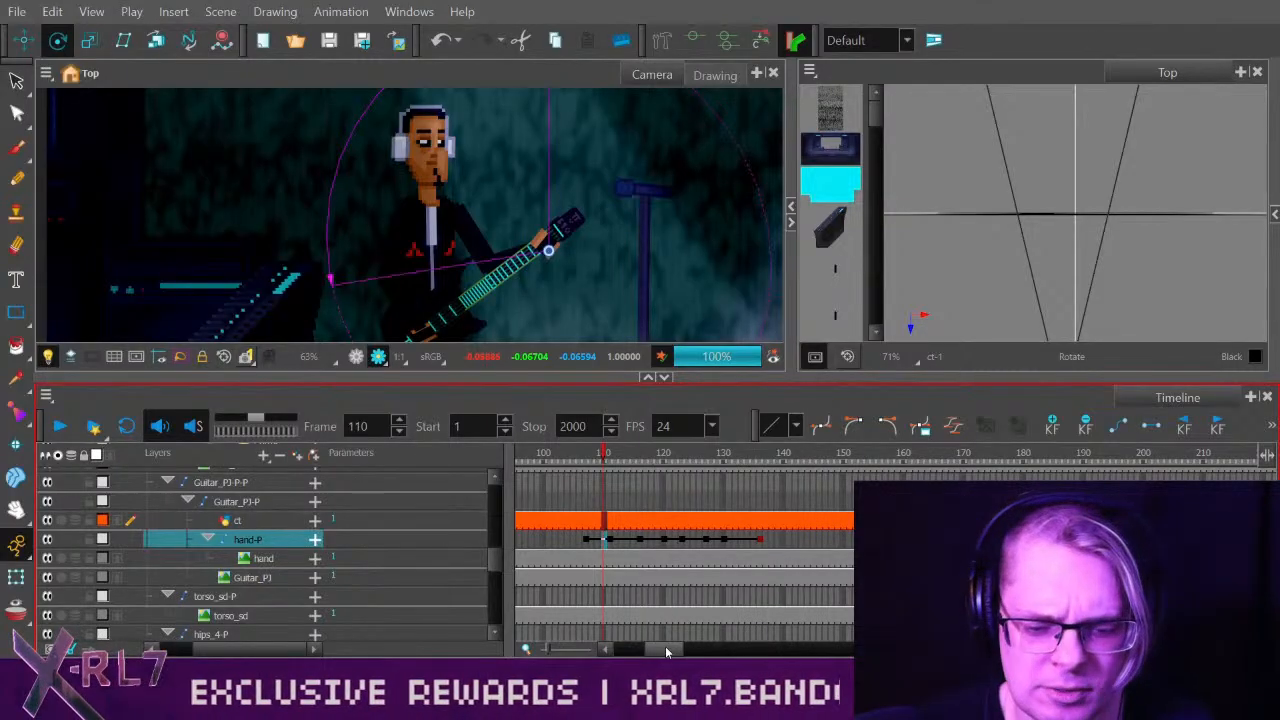
# Go to frame 107, restore the OpenGL View and scrub the hand movement to frame 141 and back to 111.
pyautogui.moveTo(665, 648); pyautogui.dragTo(662, 648)
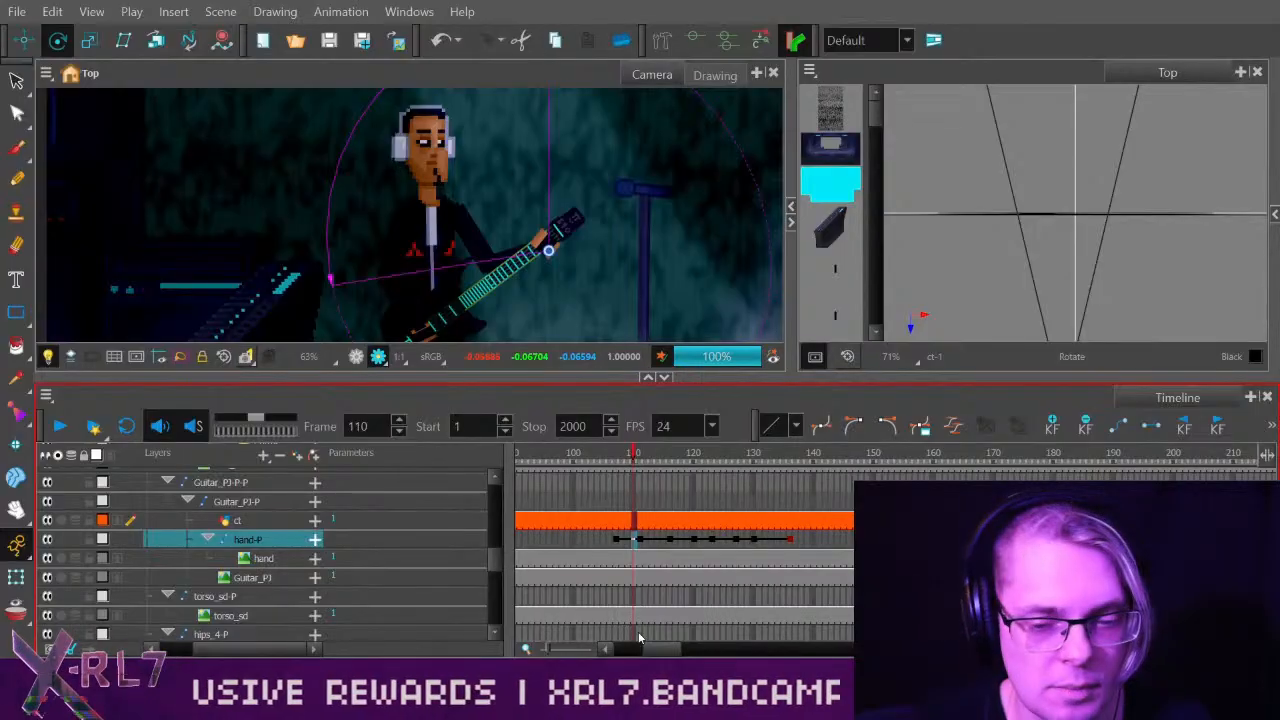
pyautogui.click(612, 457)
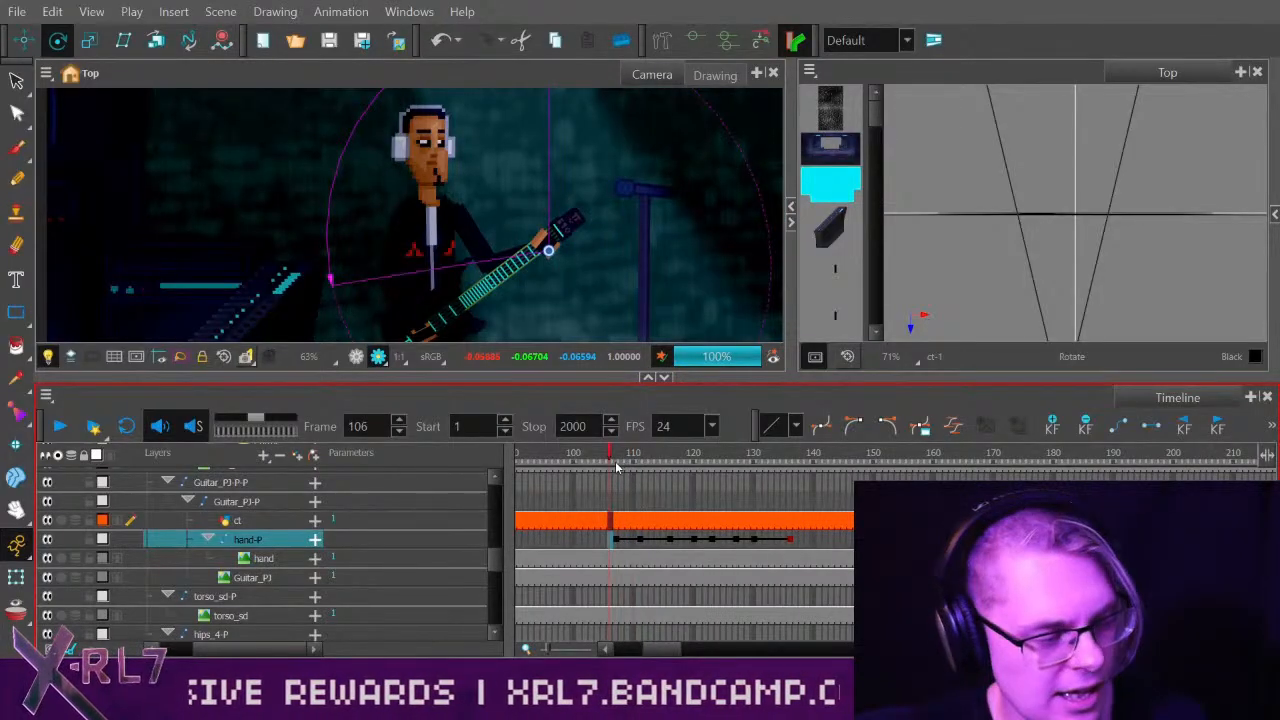
pyautogui.click(617, 459)
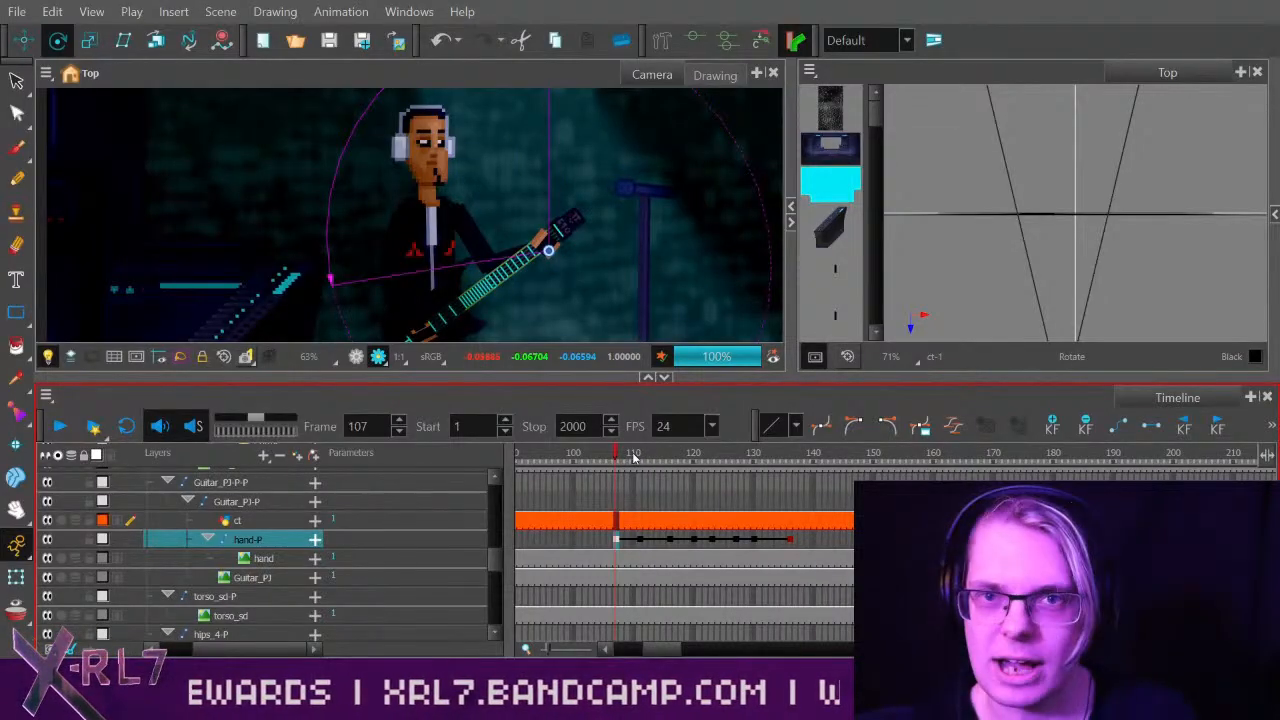
pyautogui.click(356, 357)
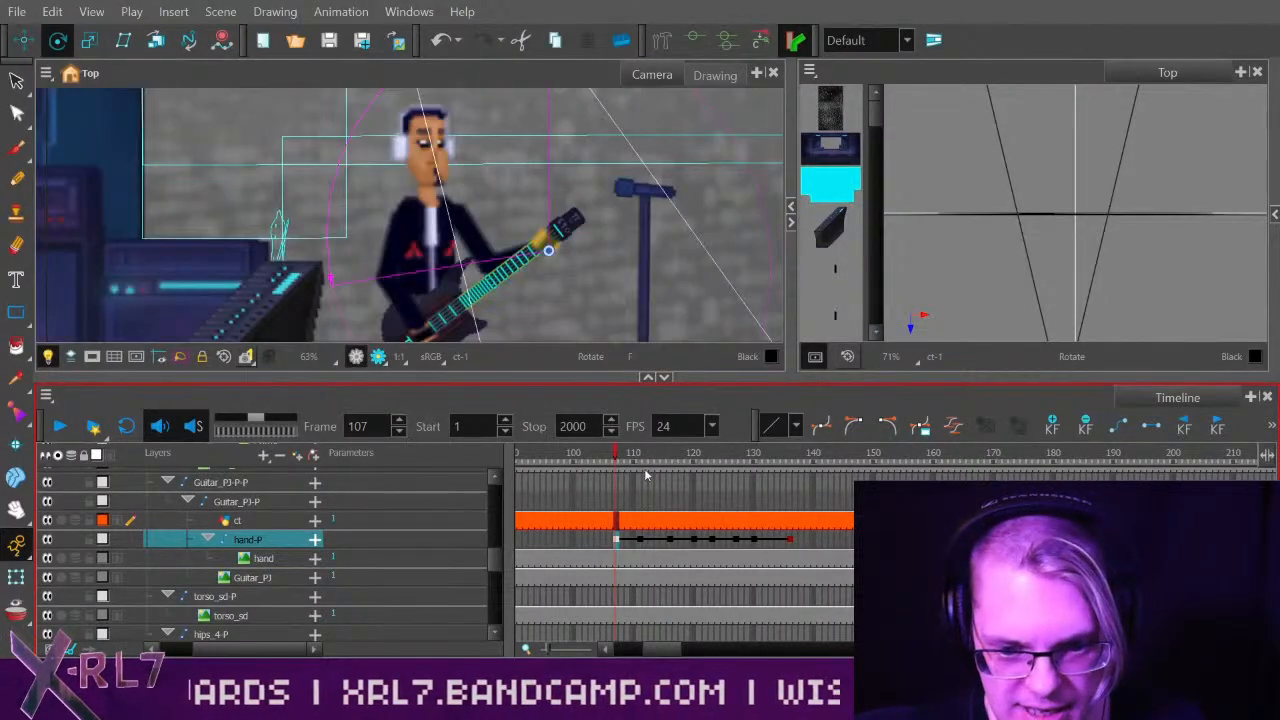
pyautogui.moveTo(616, 453); pyautogui.dragTo(818, 453)
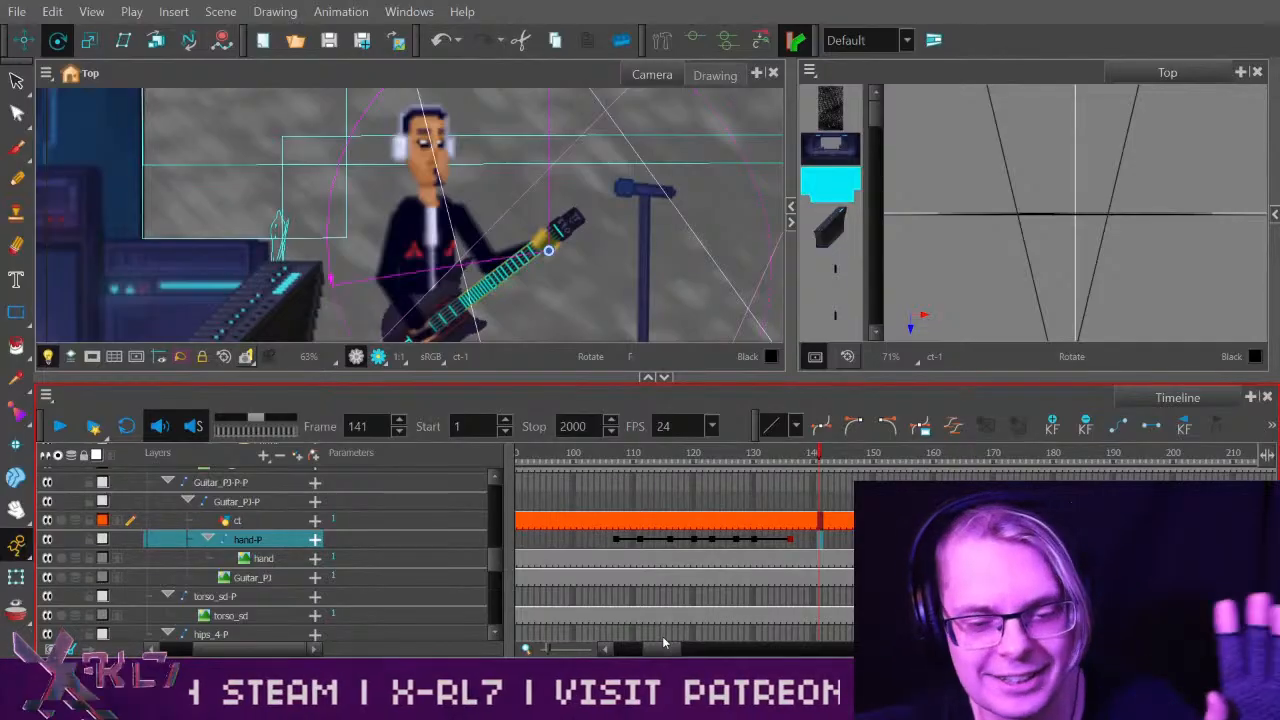
pyautogui.click(639, 455)
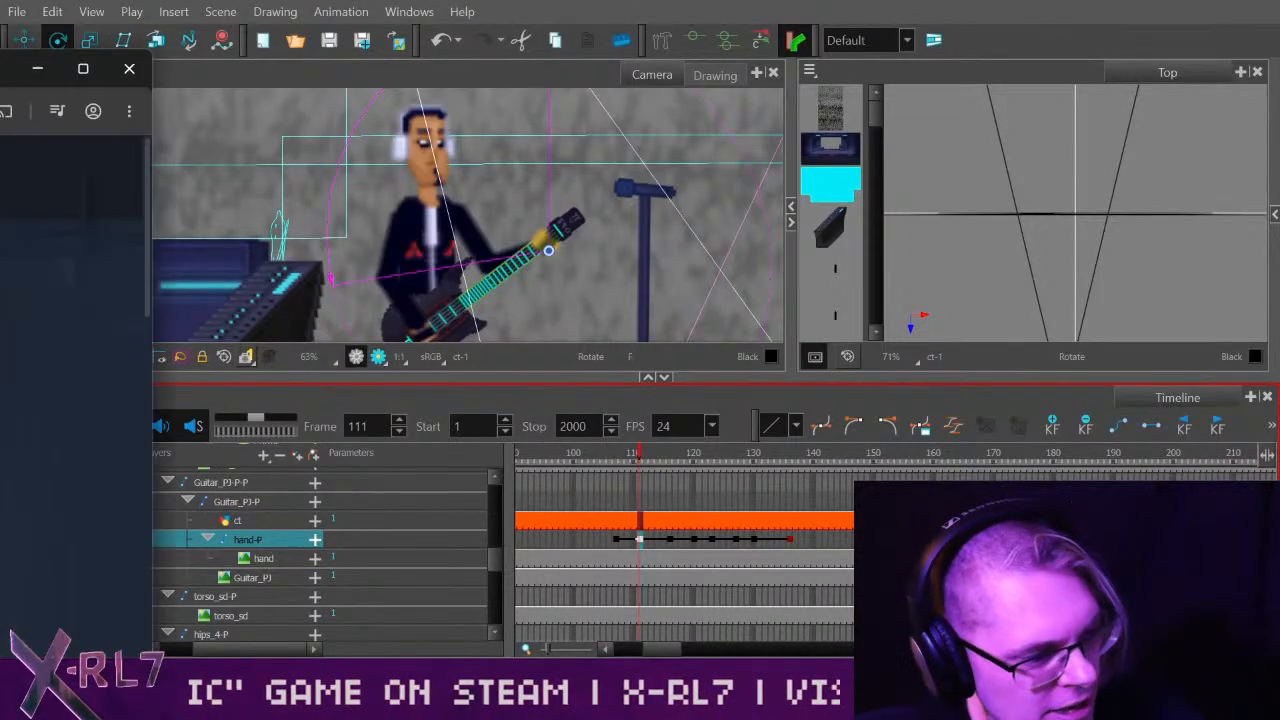
# Switch back to the browser's Steam page for X-RL7: Programmatic and view its wishlist and About This Game sections.
pyautogui.moveTo(0, 172); pyautogui.dragTo(453, 38)
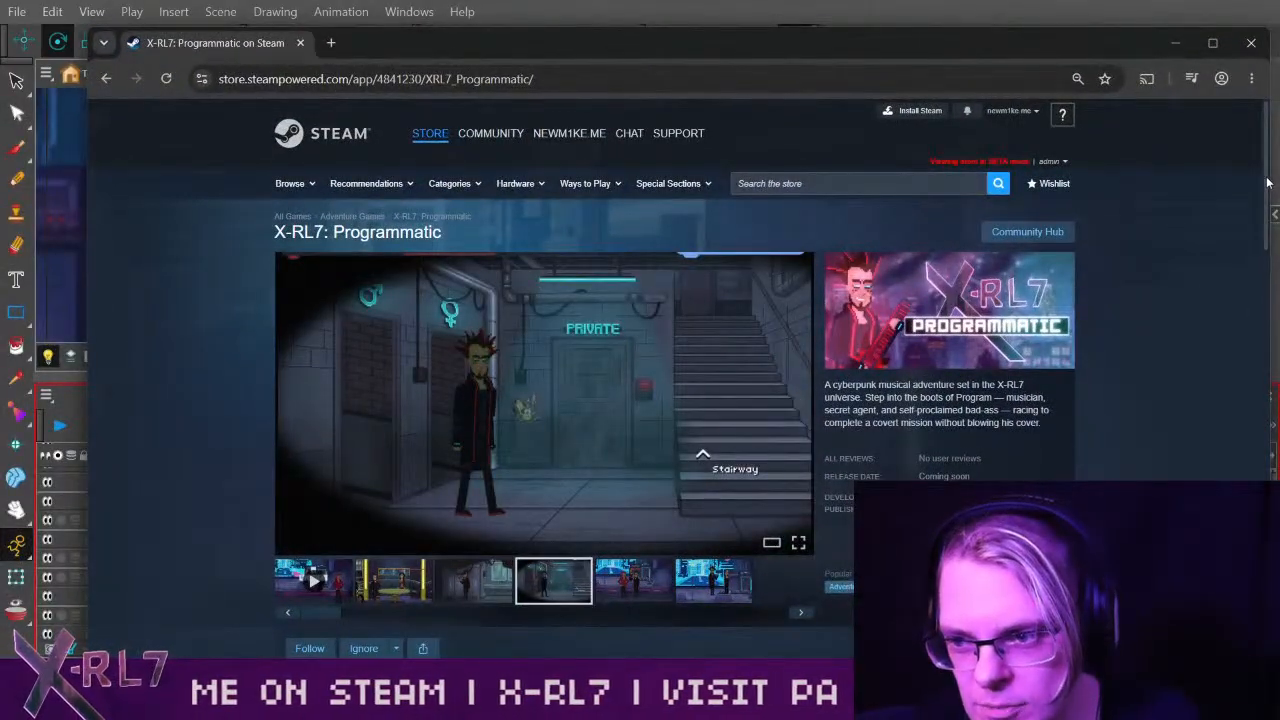
pyautogui.moveTo(1267, 184); pyautogui.dragTo(1233, 334)
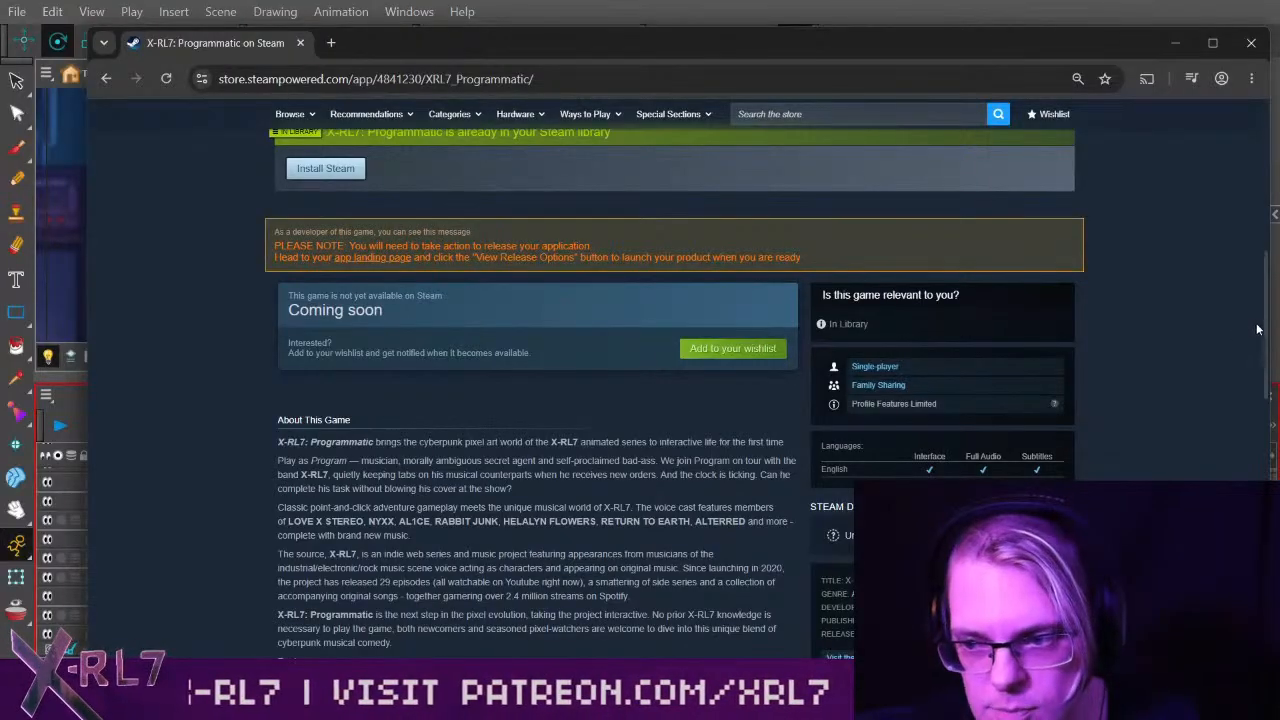
# Return to the Steam page's beginning, try placing Toon Boom Harmony beside the browser, and restore Harmony to full size.
pyautogui.scroll(5, 1267, 328)
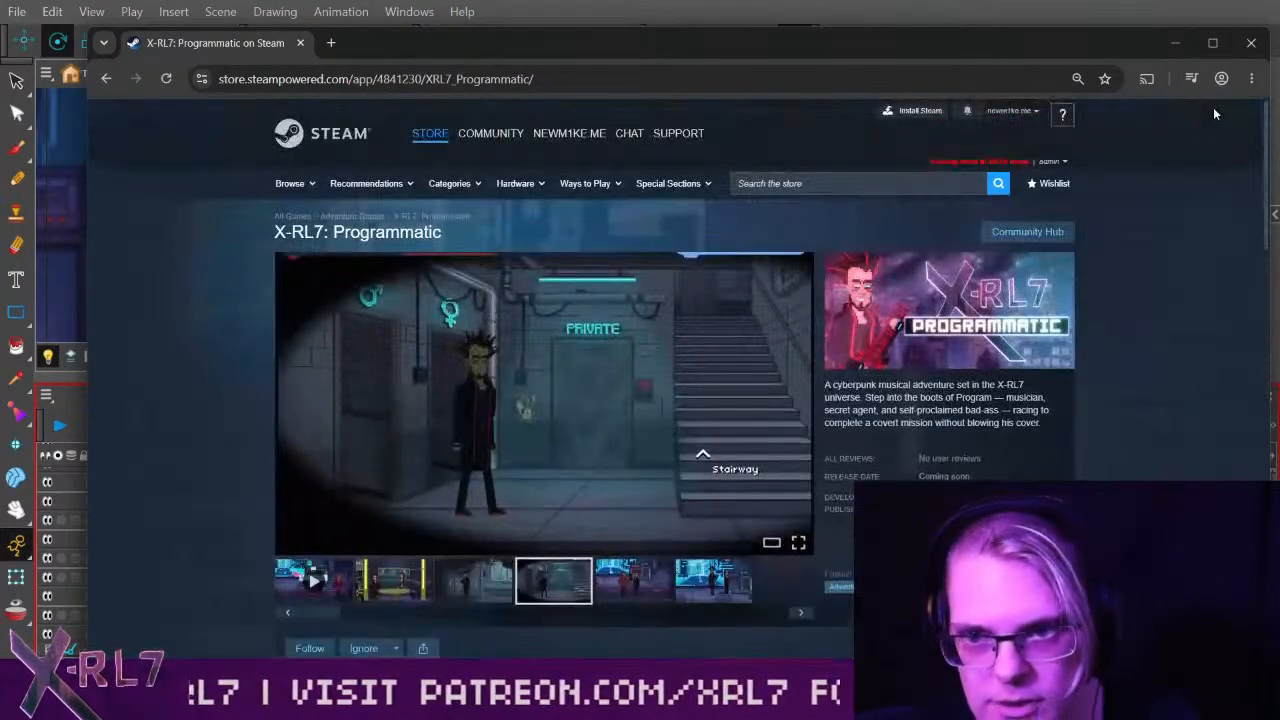
pyautogui.moveTo(687, 1); pyautogui.dragTo(0, 30)
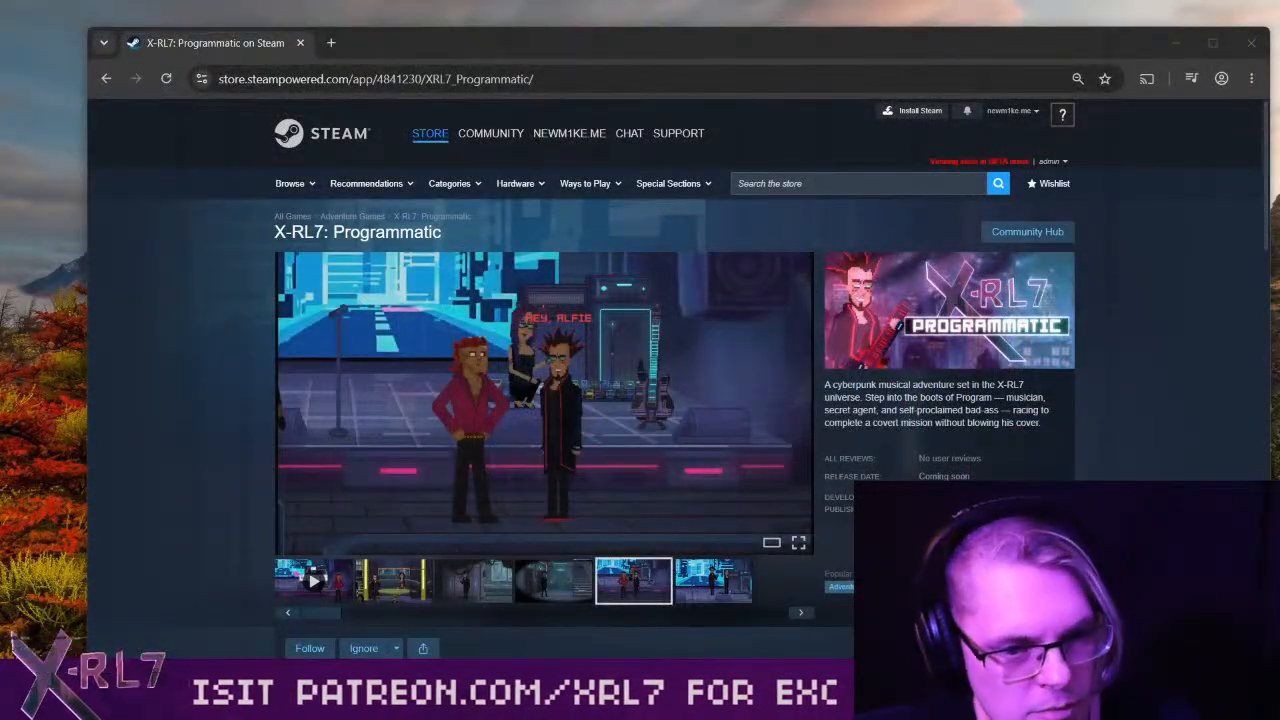
pyautogui.moveTo(0, 30); pyautogui.dragTo(684, 45)
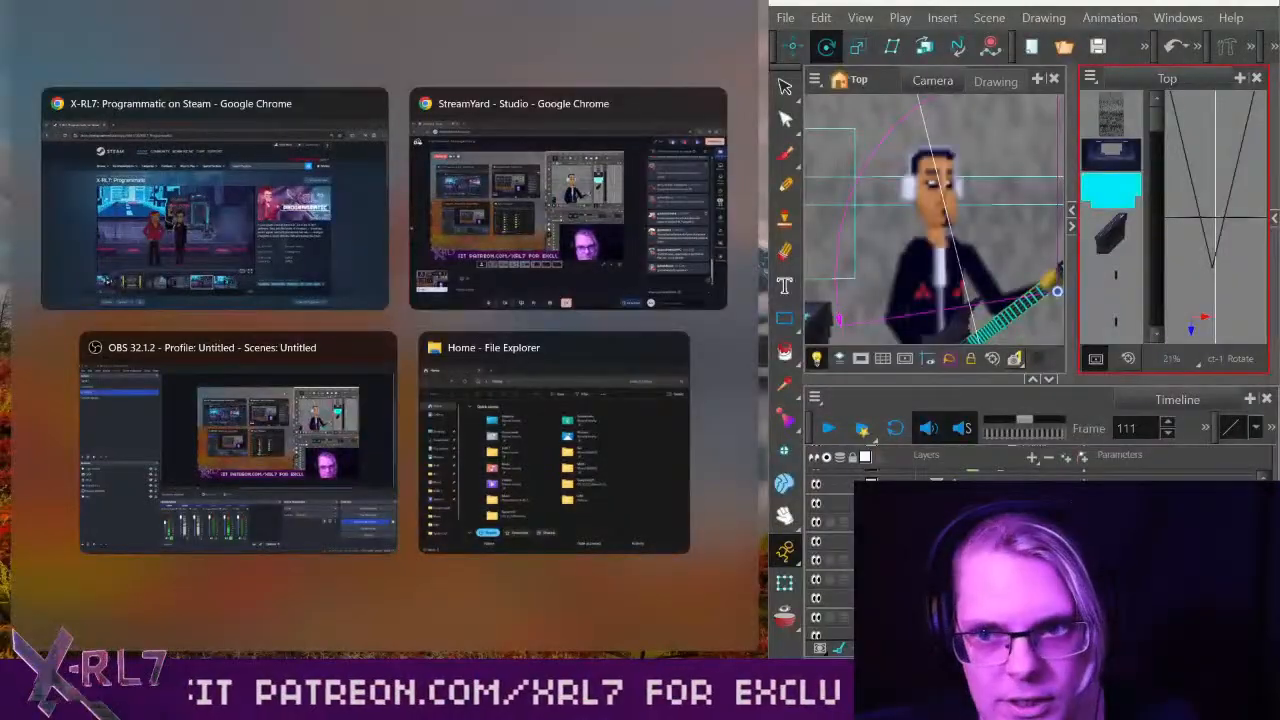
pyautogui.doubleClick(935, 12)
pyautogui.doubleClick(948, 2)
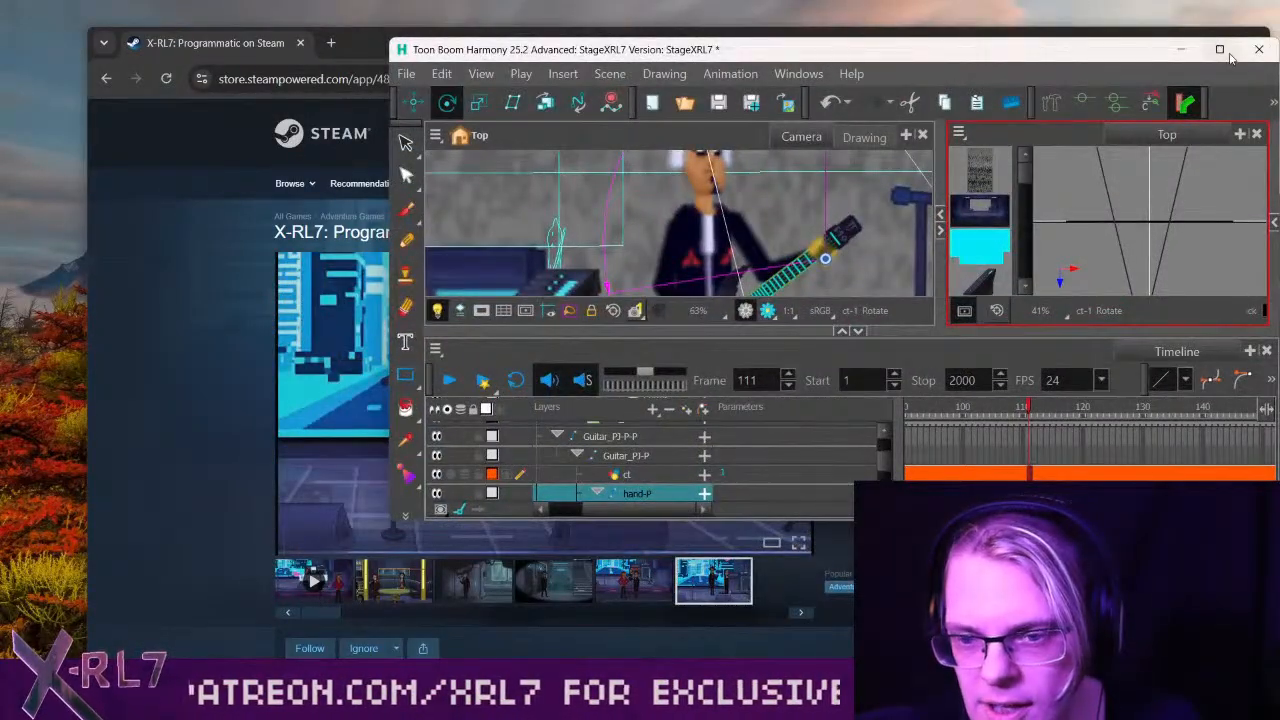
pyautogui.click(1220, 49)
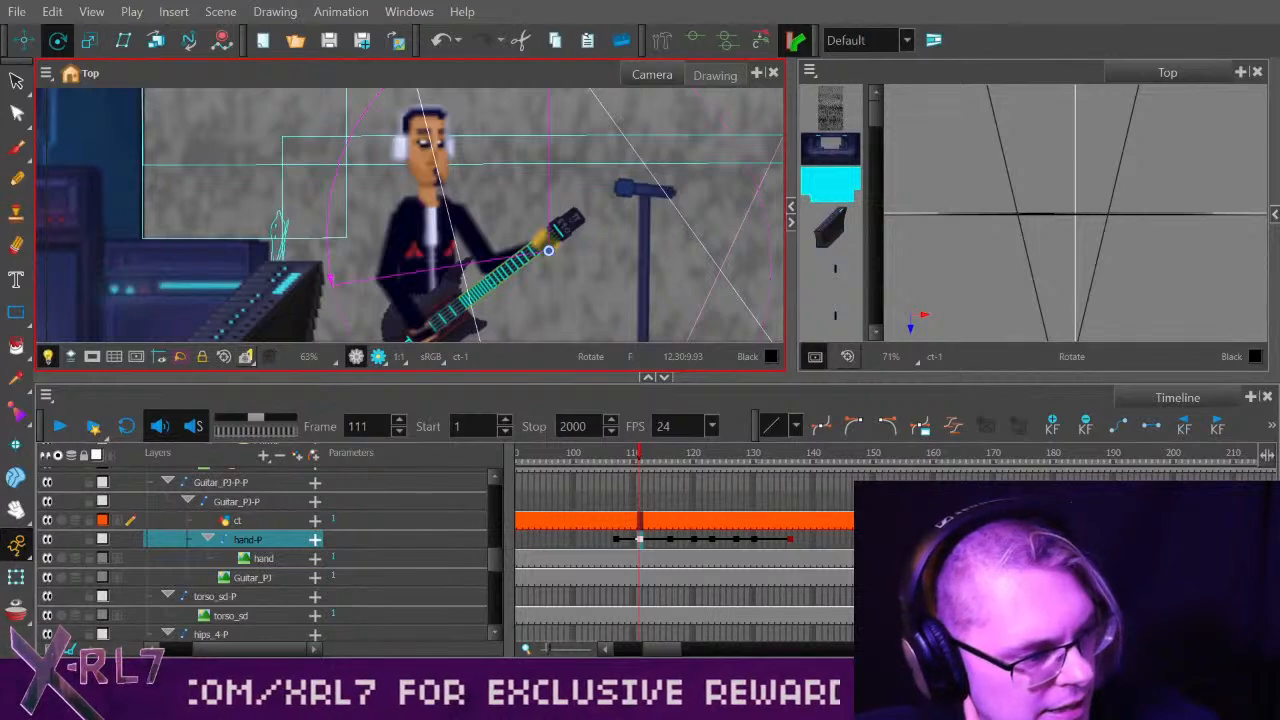
# Switch to the browser's Steam page, pause the X-RL7: Programmatic trailer, show the page full size, and return to Toon Boom Harmony.
pyautogui.hotkey('alt', 'Tab')
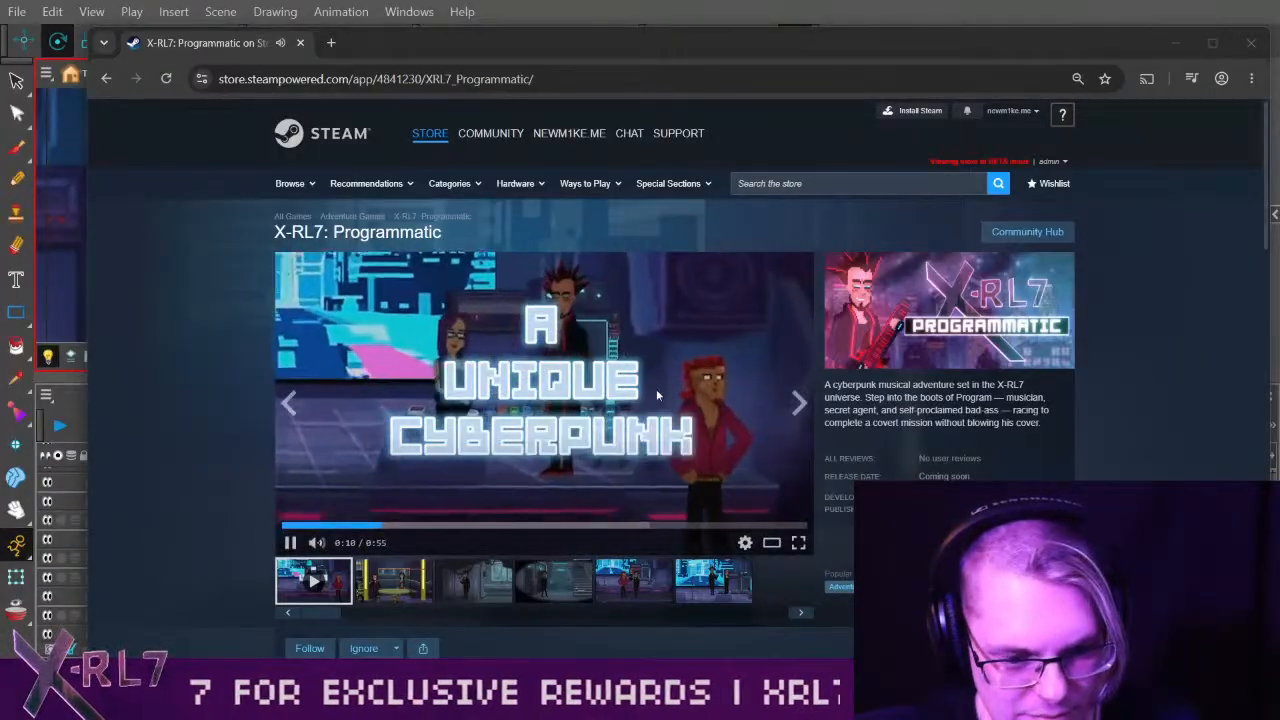
pyautogui.click(290, 543)
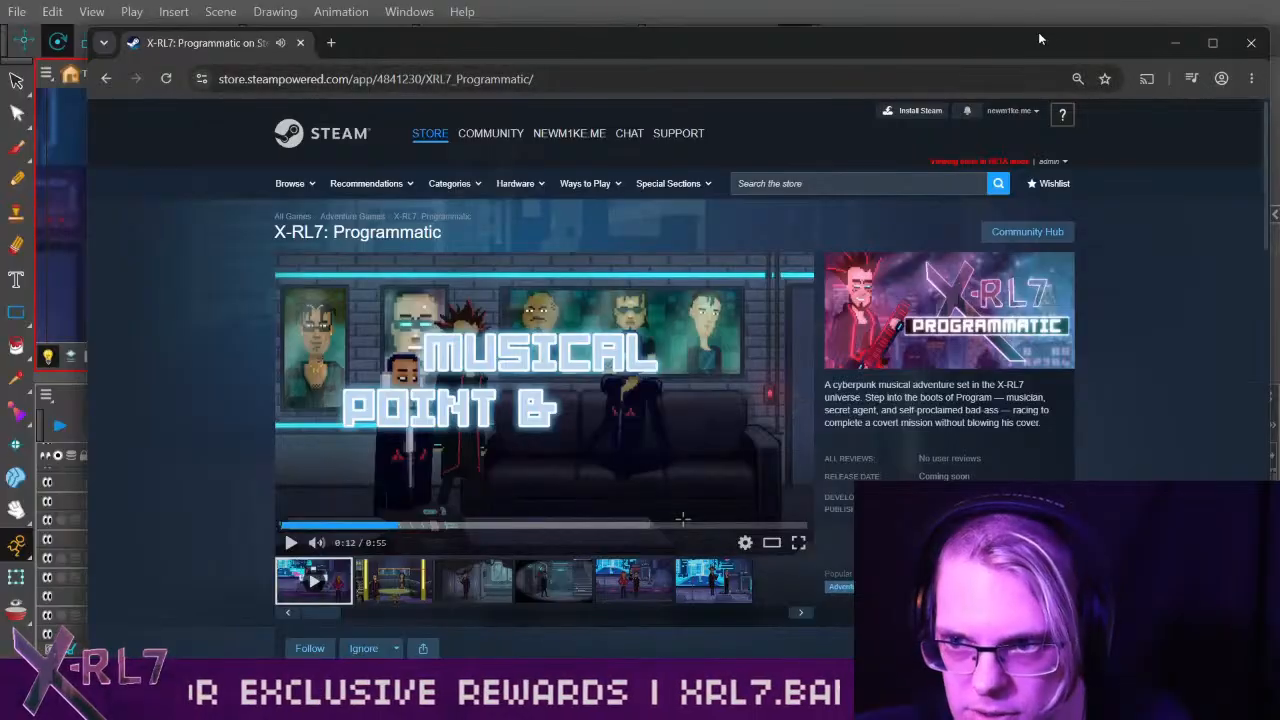
pyautogui.click(1212, 42)
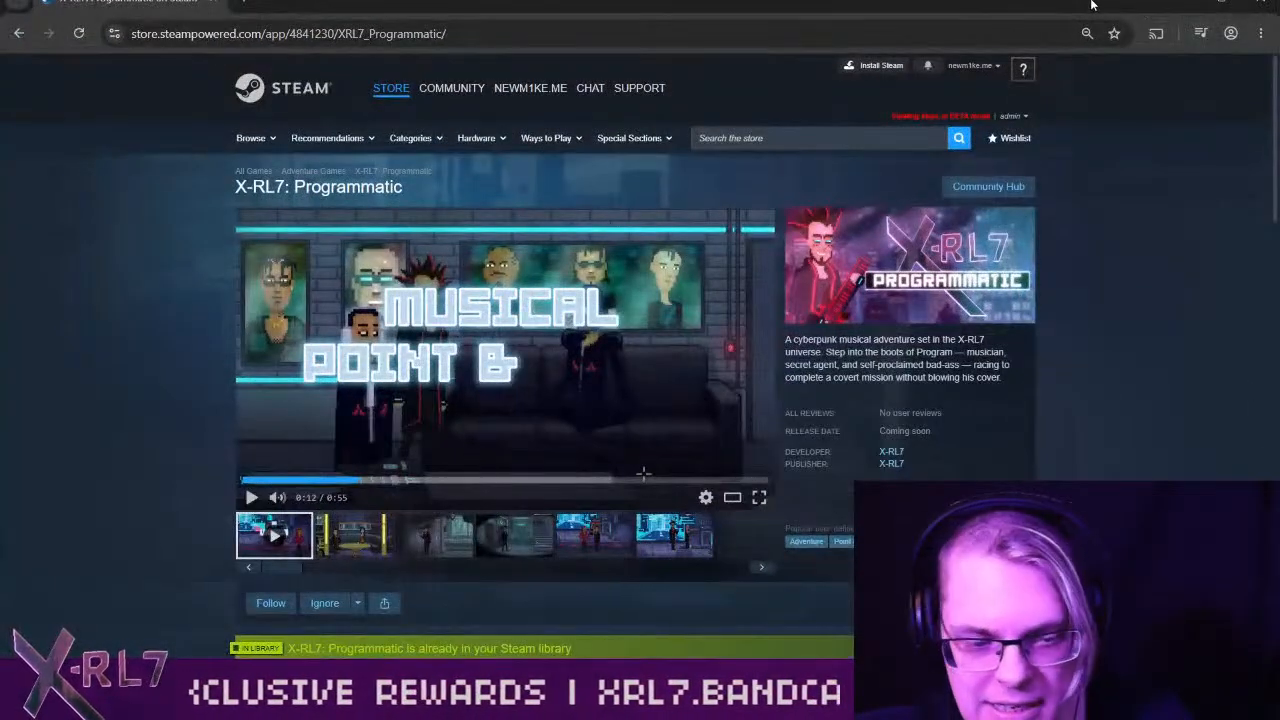
pyautogui.moveTo(1092, 5); pyautogui.dragTo(0, 140)
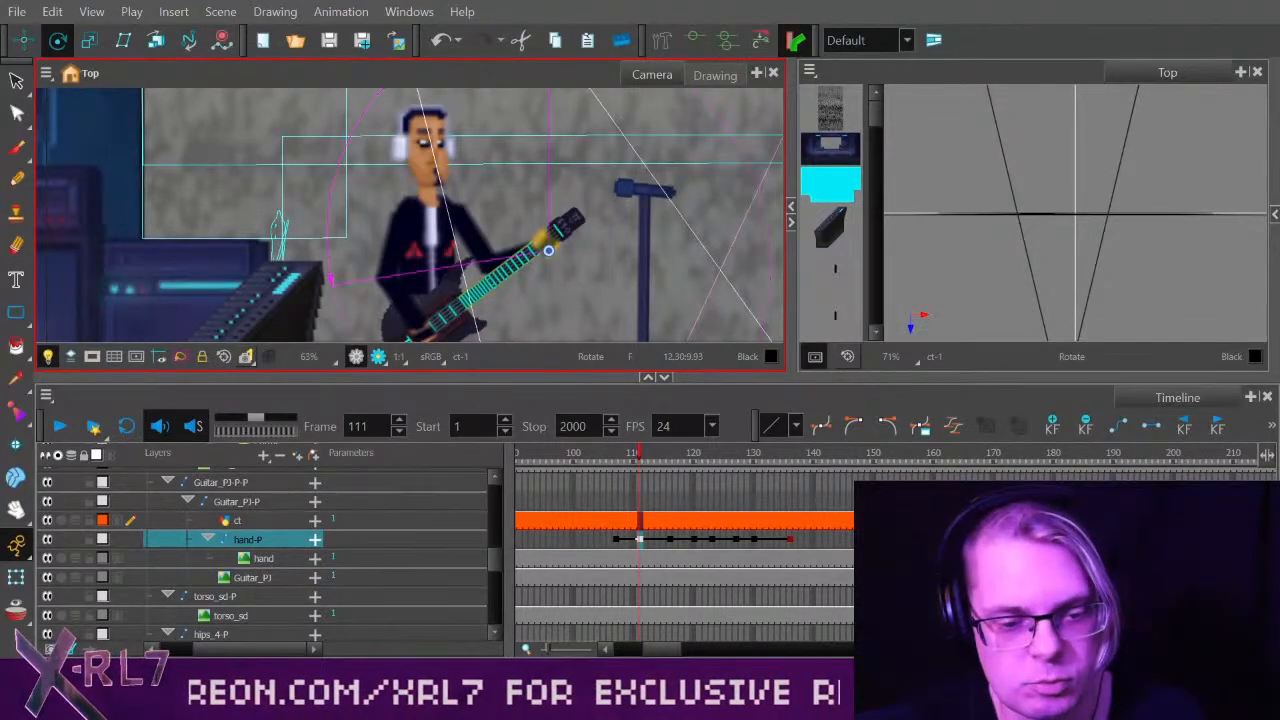
# Mute the left guitar DI sound layer, enable the synths layer, and play the scene with sound from around frame 99.
pyautogui.moveTo(493, 558); pyautogui.dragTo(493, 495)
pyautogui.click(546, 458)
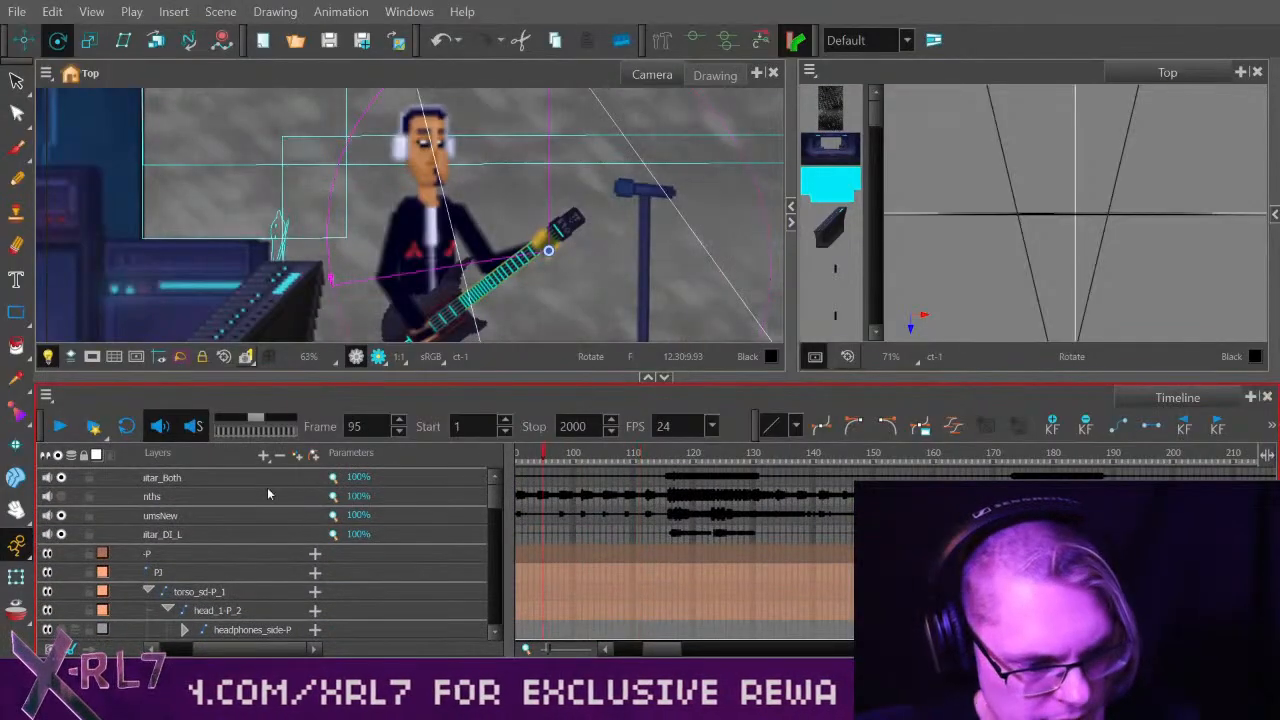
pyautogui.click(62, 535)
pyautogui.click(61, 497)
pyautogui.click(567, 458)
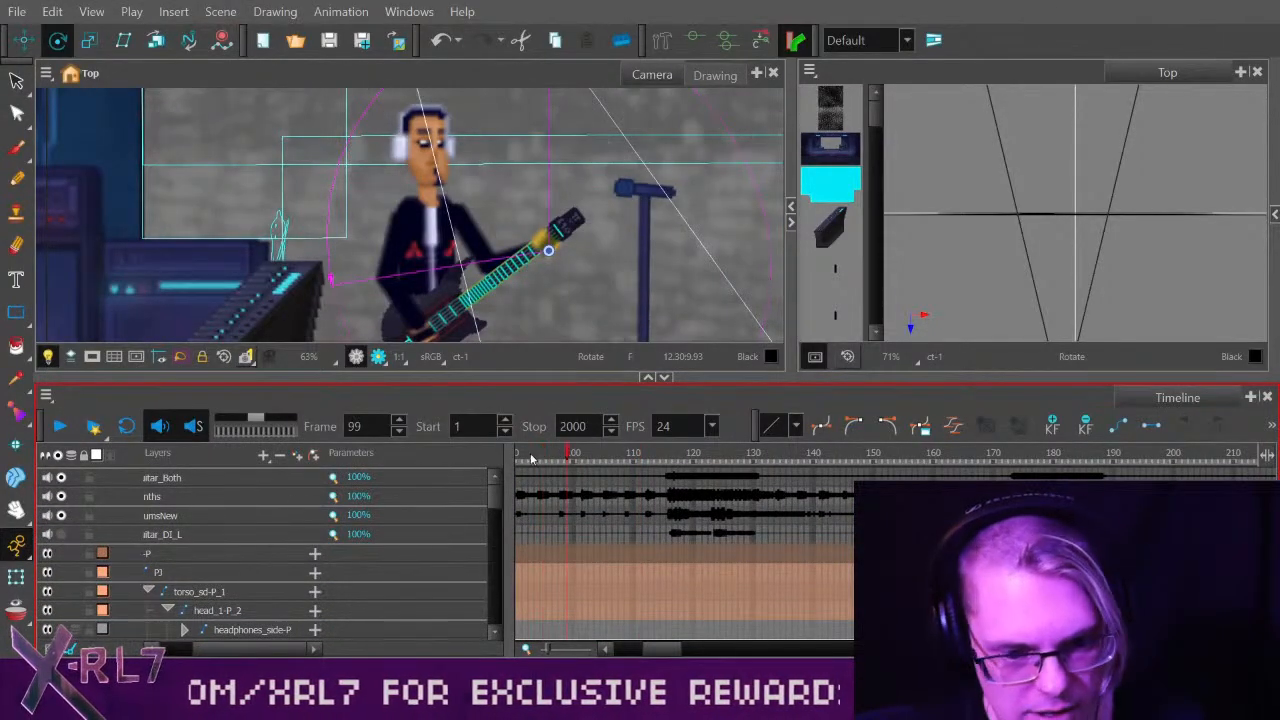
pyautogui.click(58, 428)
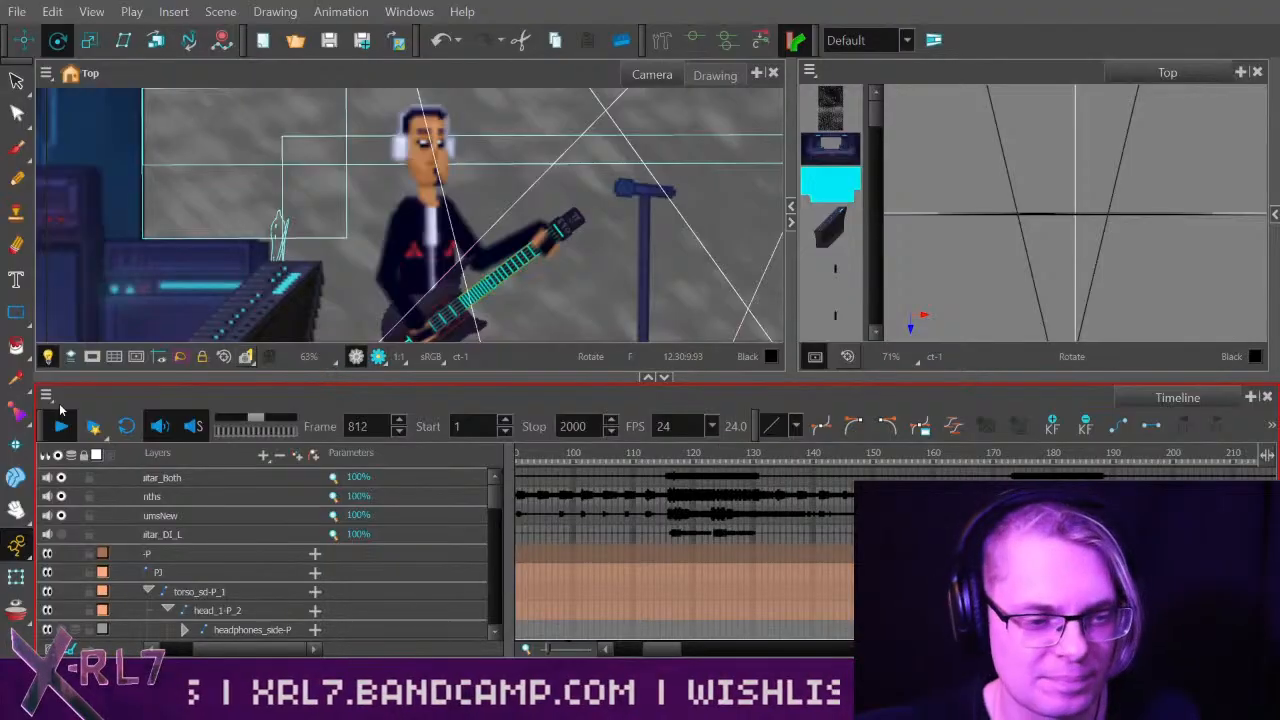
pyautogui.click(63, 425)
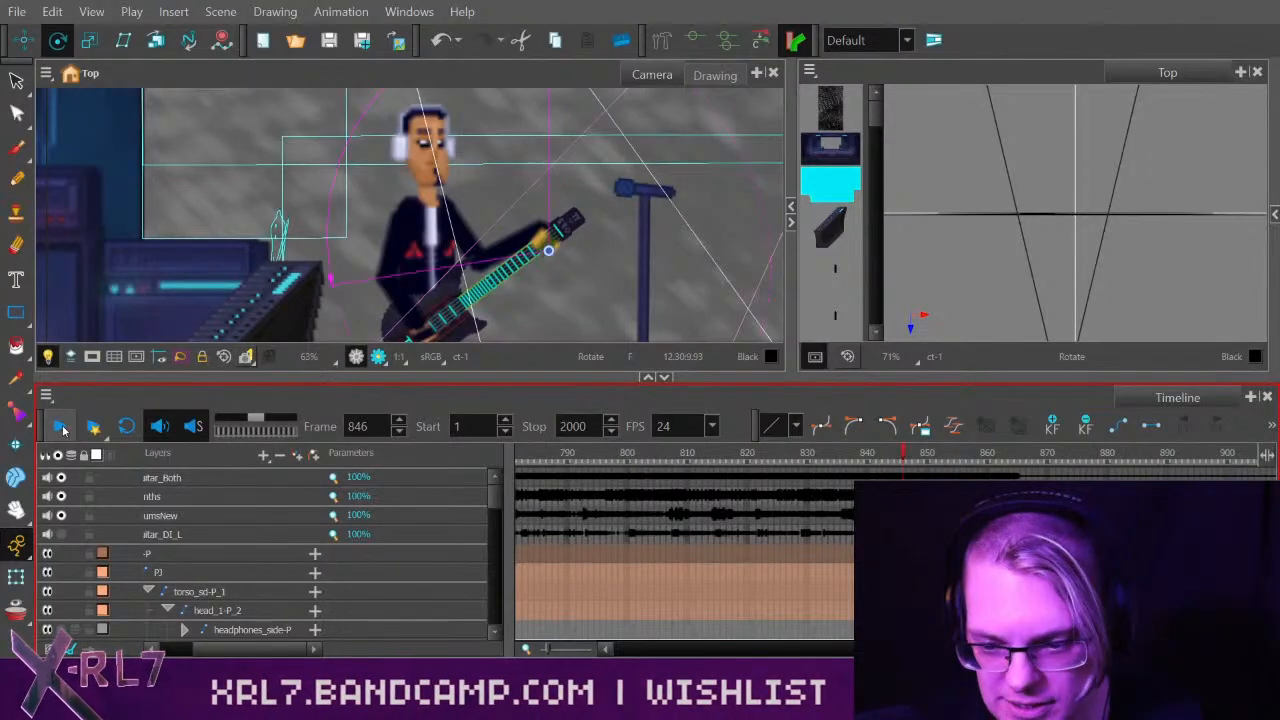
# Scrub the timeline around frames 57 and 58, go to frame 297 and play the scene with sound from there.
pyautogui.moveTo(864, 650); pyautogui.dragTo(641, 651)
pyautogui.click(598, 464)
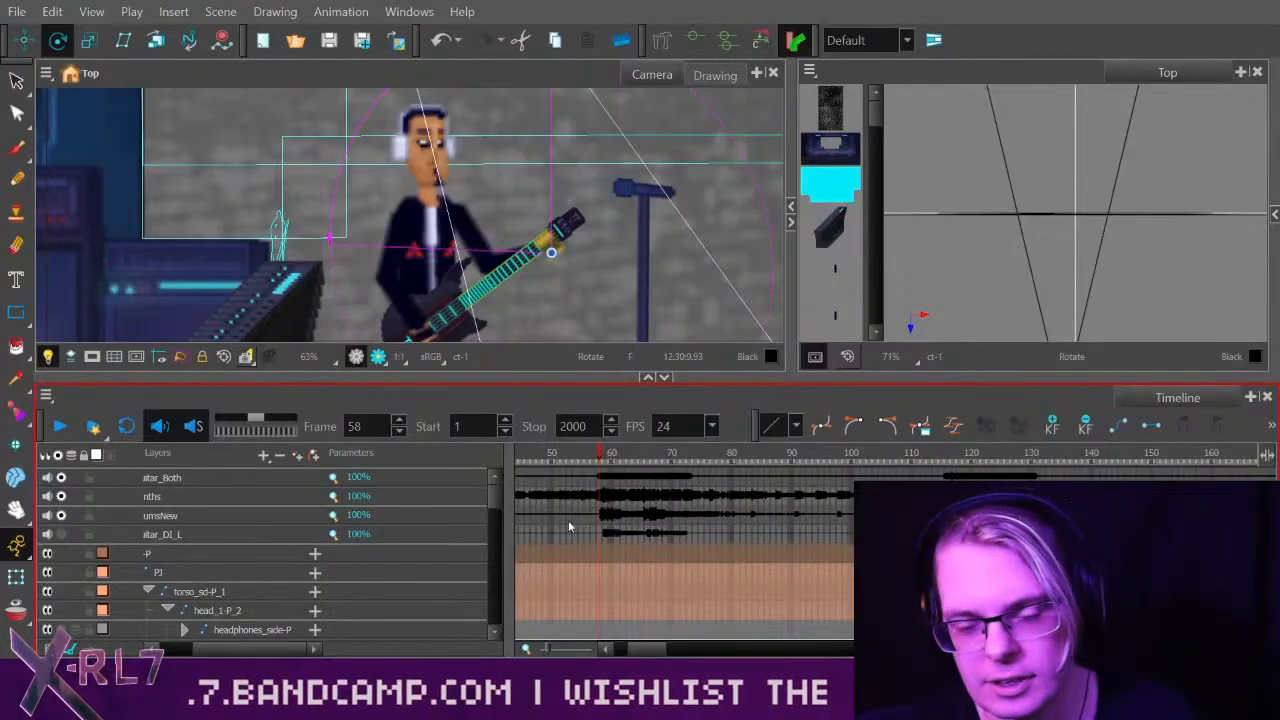
pyautogui.moveTo(565, 466); pyautogui.dragTo(593, 462)
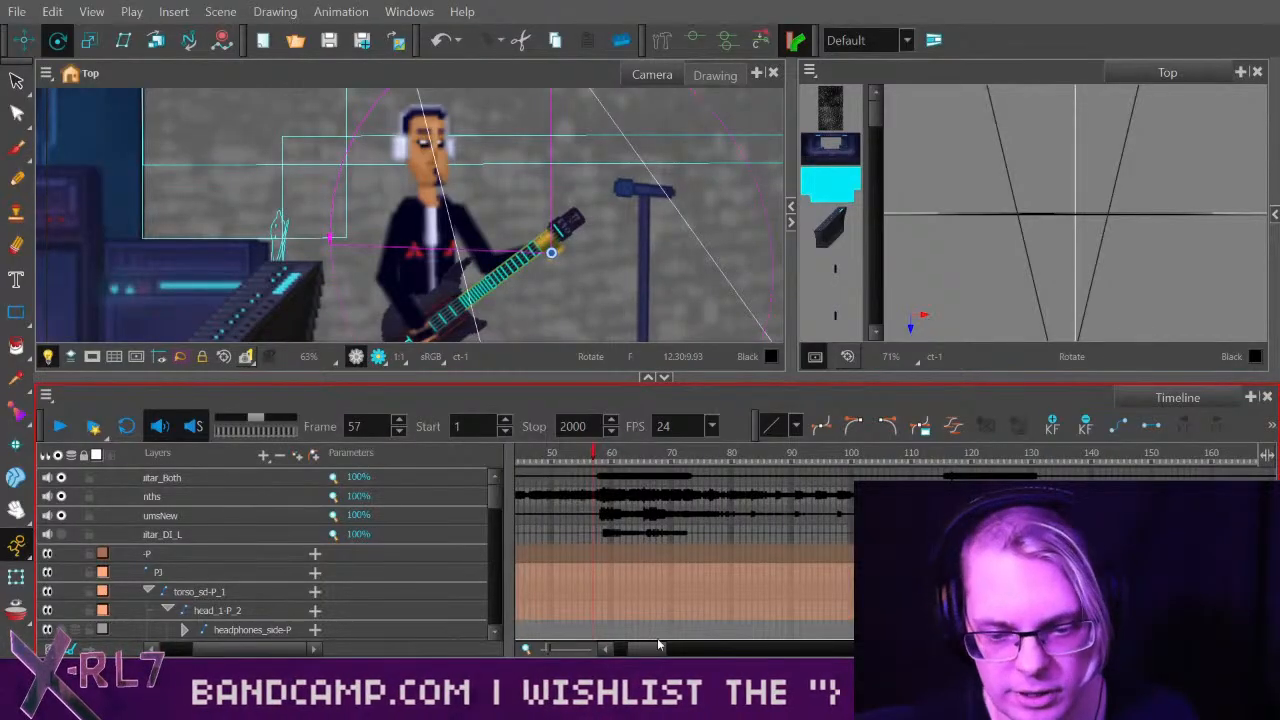
pyautogui.moveTo(641, 648); pyautogui.dragTo(718, 649)
pyautogui.click(703, 458)
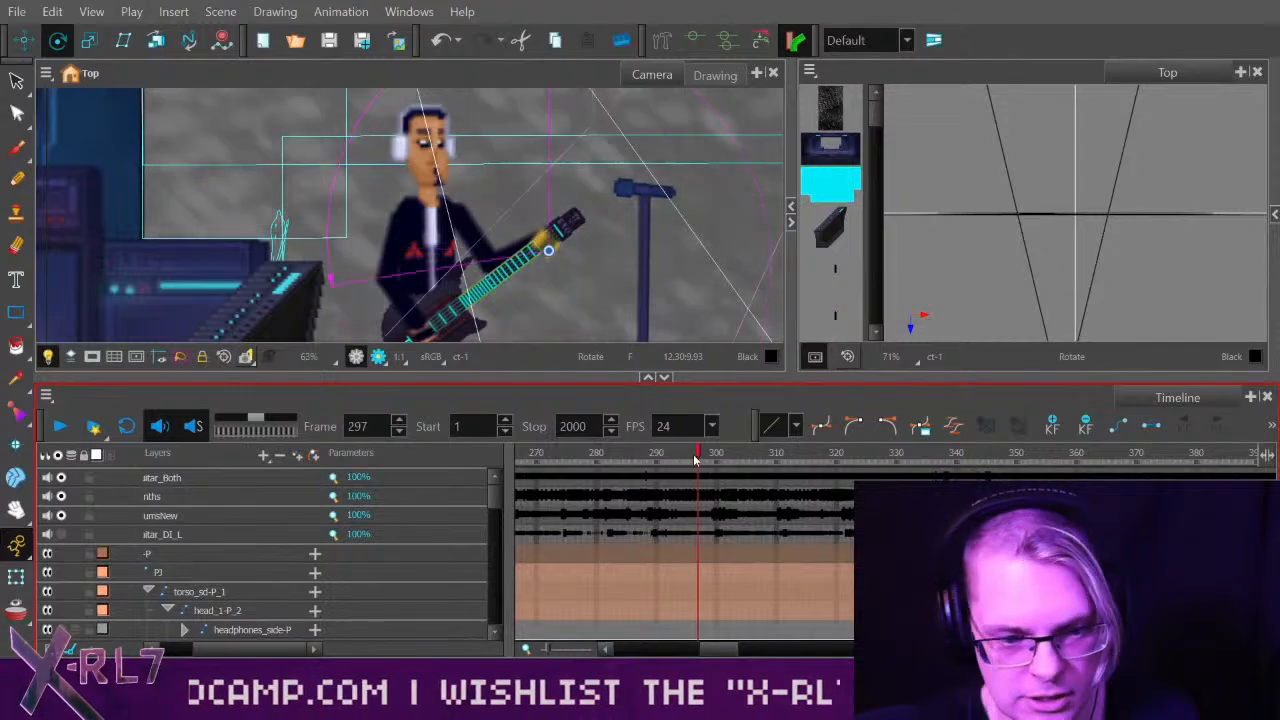
pyautogui.click(58, 426)
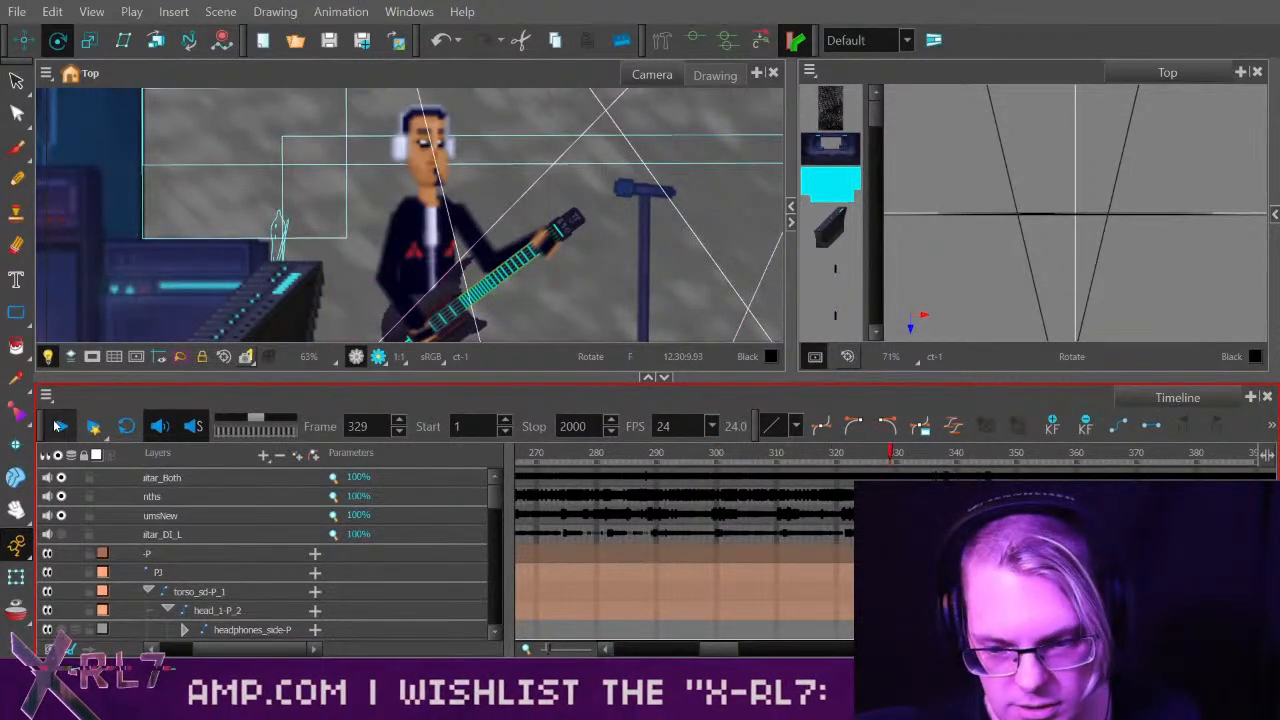
# Stop the playback and preview a short stretch of the animation from a late part of the timeline, around frame 700.
pyautogui.click(58, 426)
pyautogui.moveTo(707, 648); pyautogui.dragTo(790, 649)
pyautogui.moveTo(736, 456); pyautogui.dragTo(761, 453)
pyautogui.click(61, 425)
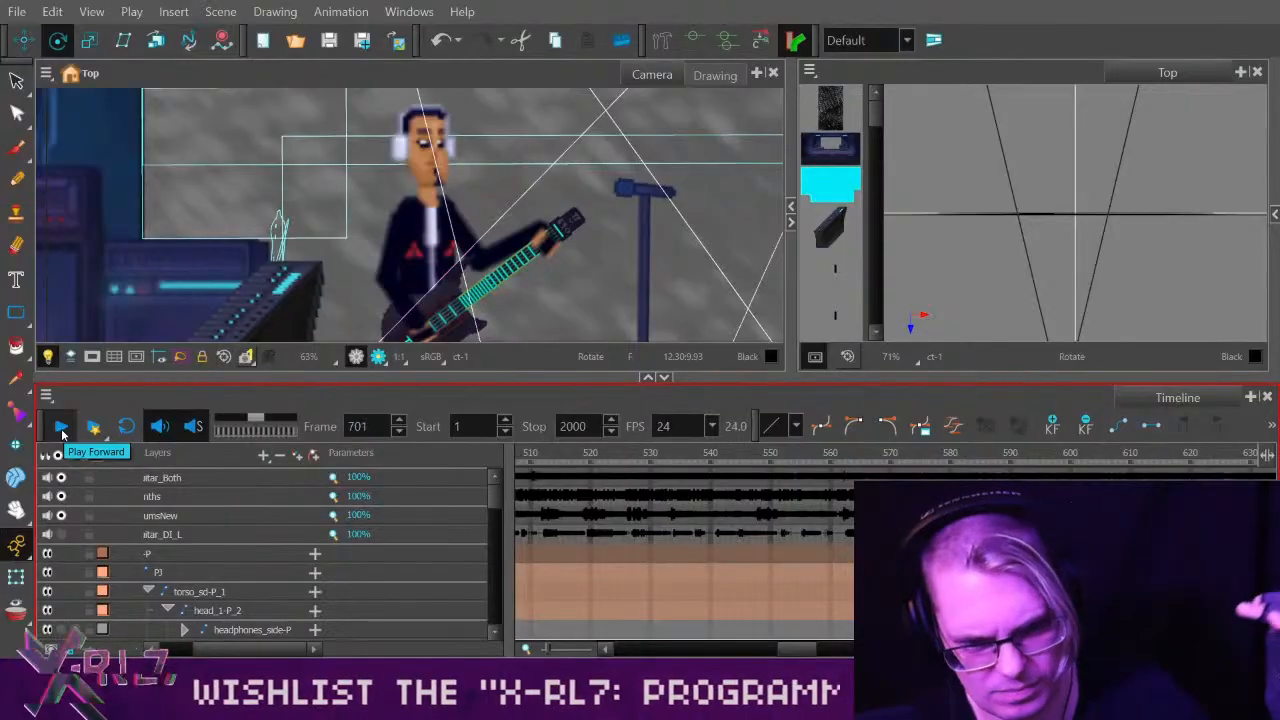
pyautogui.click(61, 426)
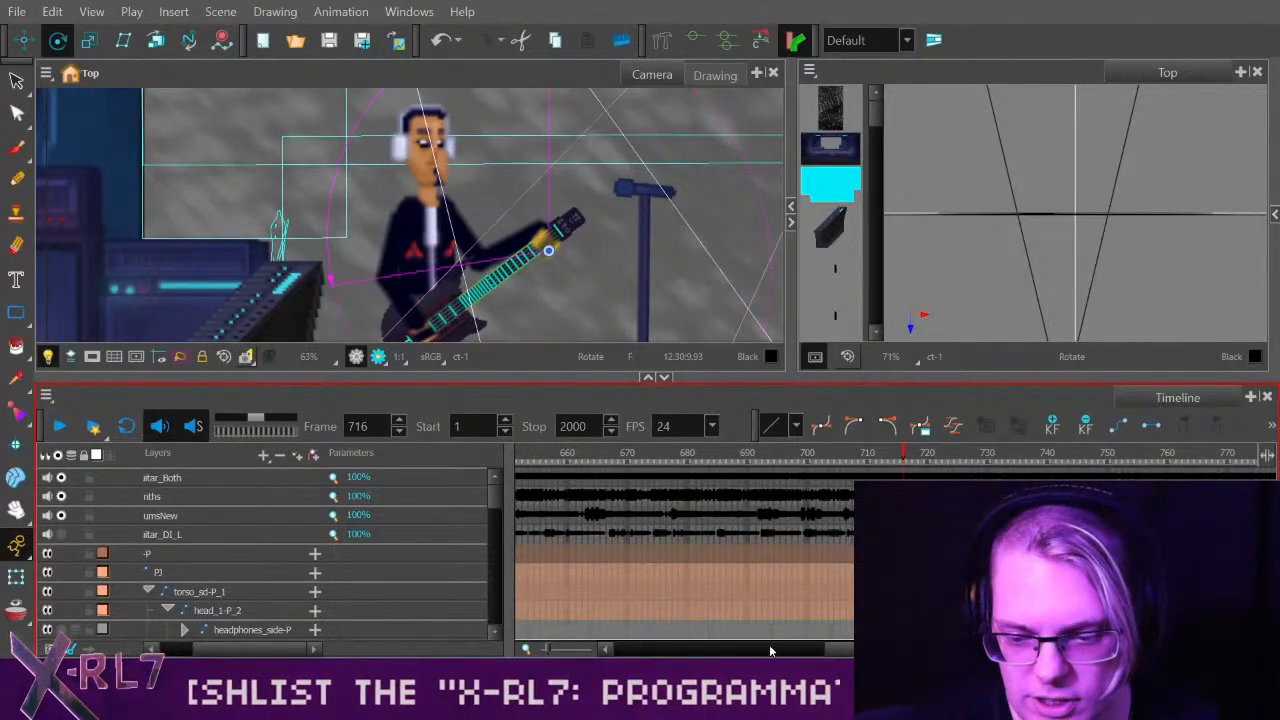
# Return to frame 58 near the start of the scene and examine the hand-P keyframes between about frames 107 and 136.
pyautogui.moveTo(829, 650); pyautogui.dragTo(587, 600)
pyautogui.click(795, 457)
pyautogui.moveTo(806, 459); pyautogui.dragTo(860, 458)
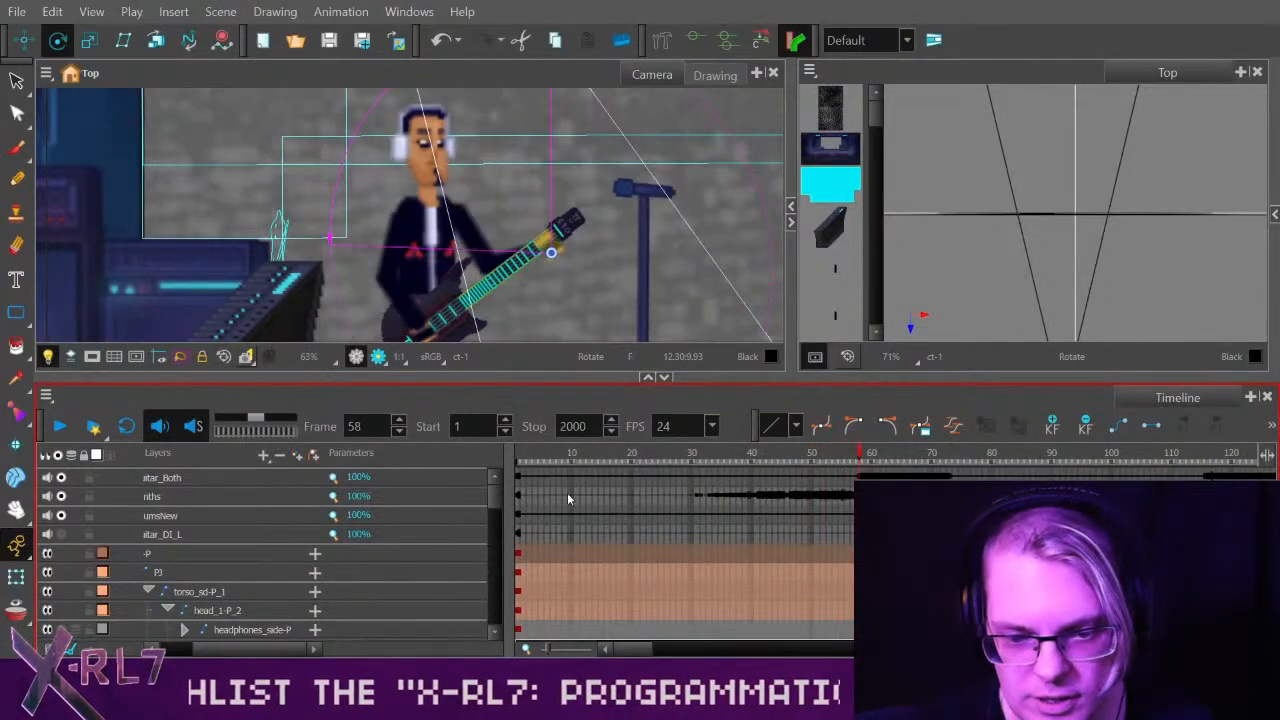
pyautogui.moveTo(497, 497); pyautogui.dragTo(497, 498)
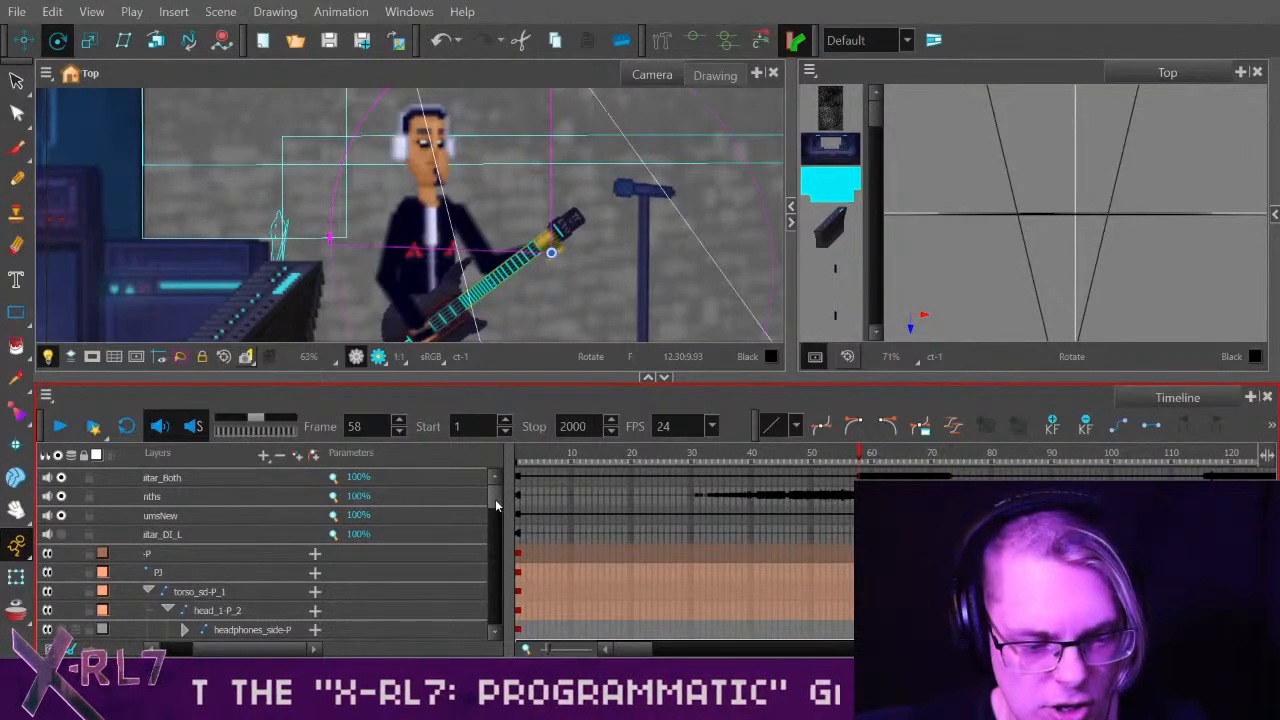
pyautogui.moveTo(495, 499); pyautogui.dragTo(483, 566)
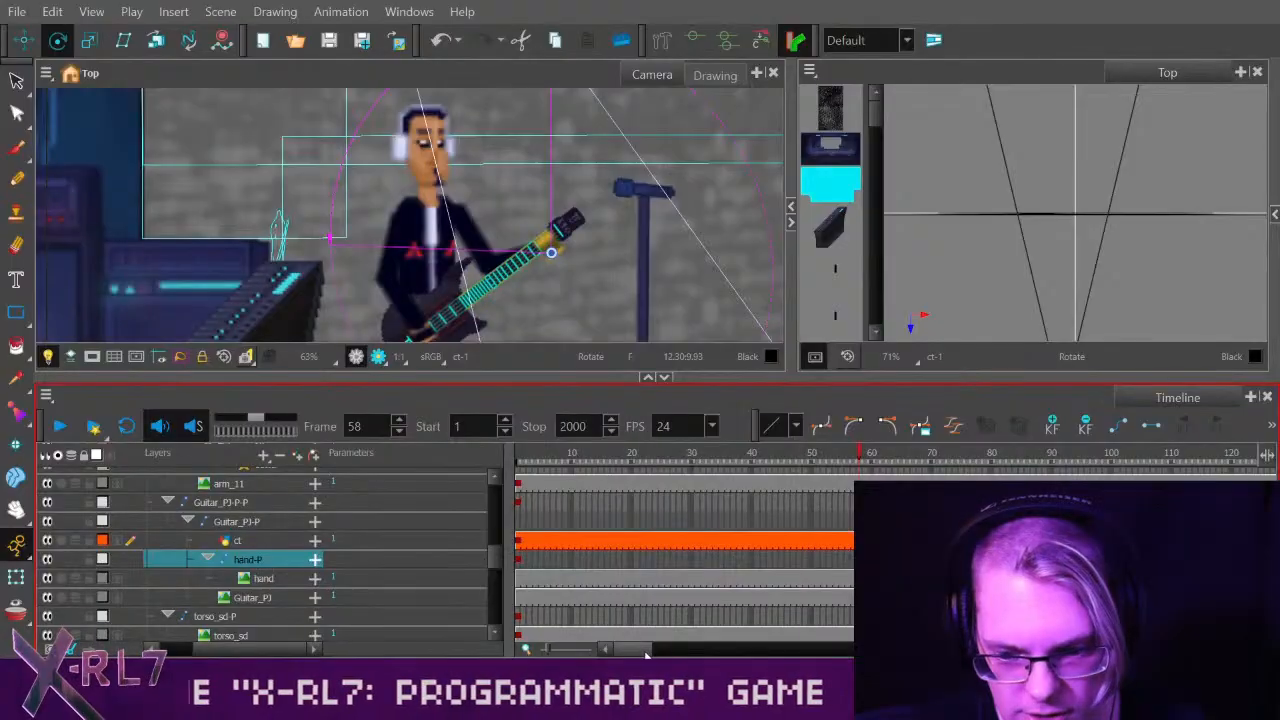
pyautogui.moveTo(646, 654); pyautogui.dragTo(672, 655)
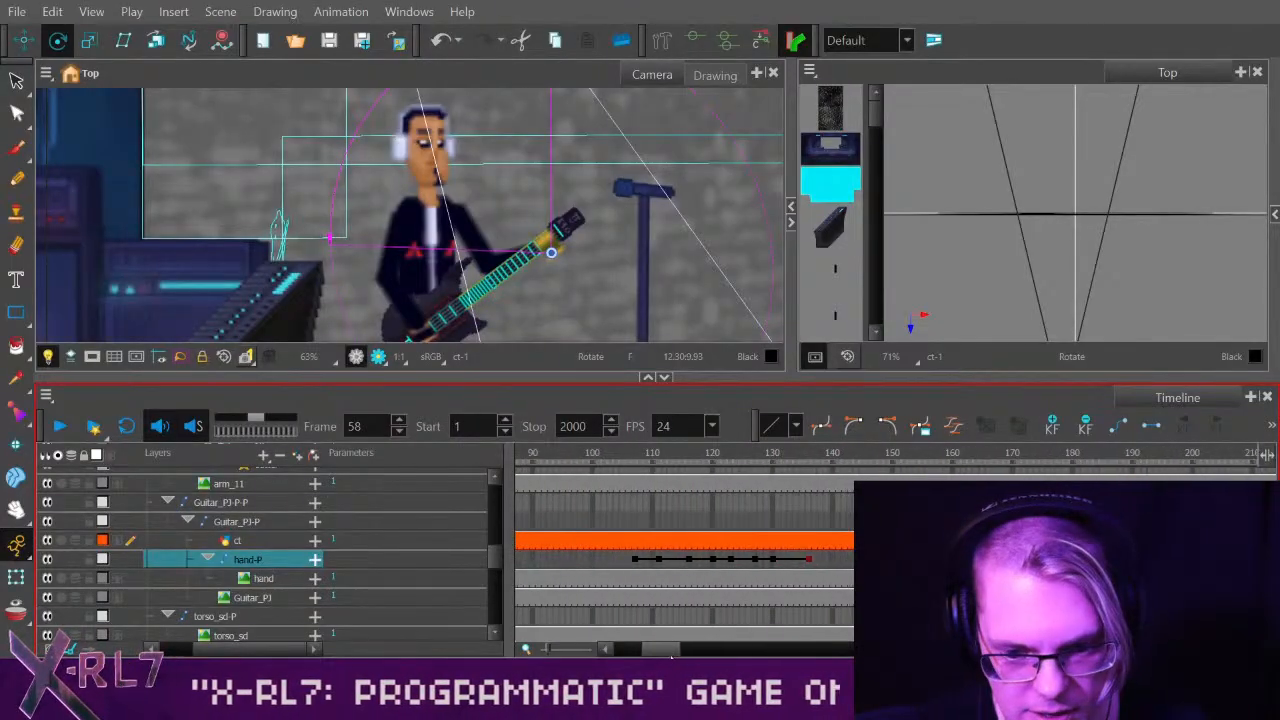
# Try rotating the torso_sd-P_1 peg so the guitarist leans back at frame 112, and undo the rotation.
pyautogui.click(640, 458)
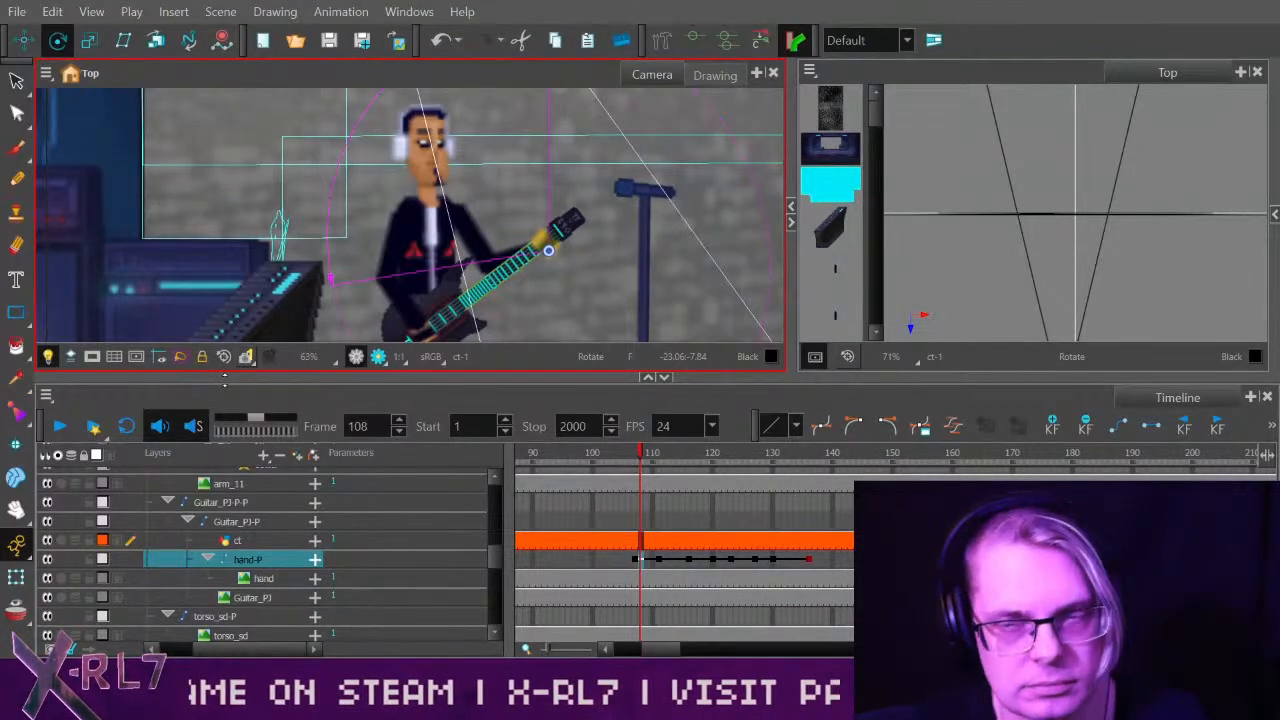
pyautogui.click(664, 462)
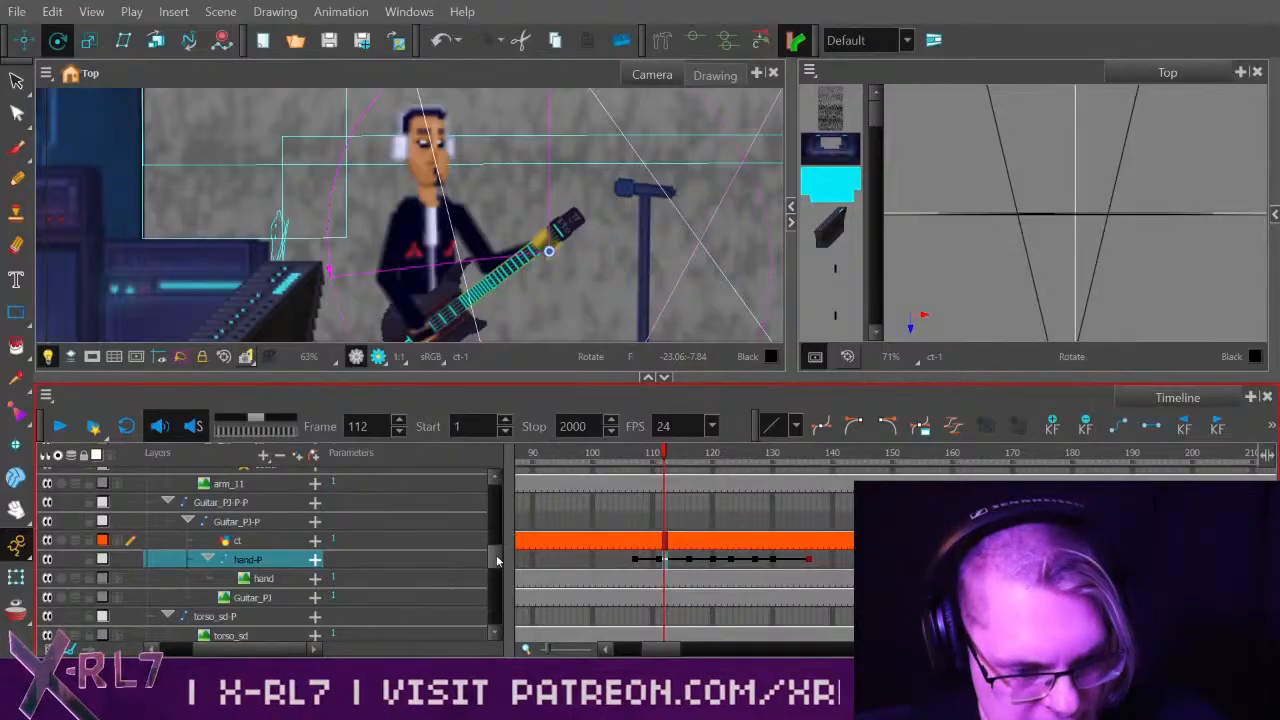
pyautogui.moveTo(496, 555); pyautogui.dragTo(494, 509)
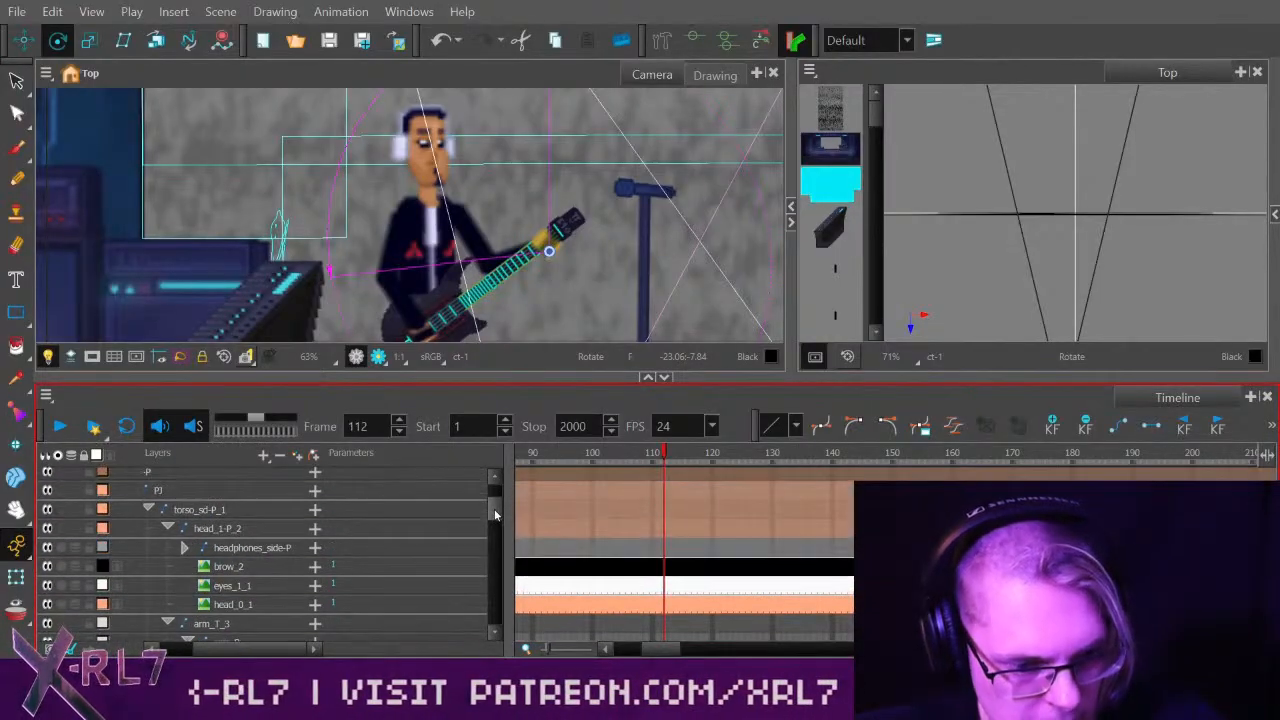
pyautogui.click(276, 503)
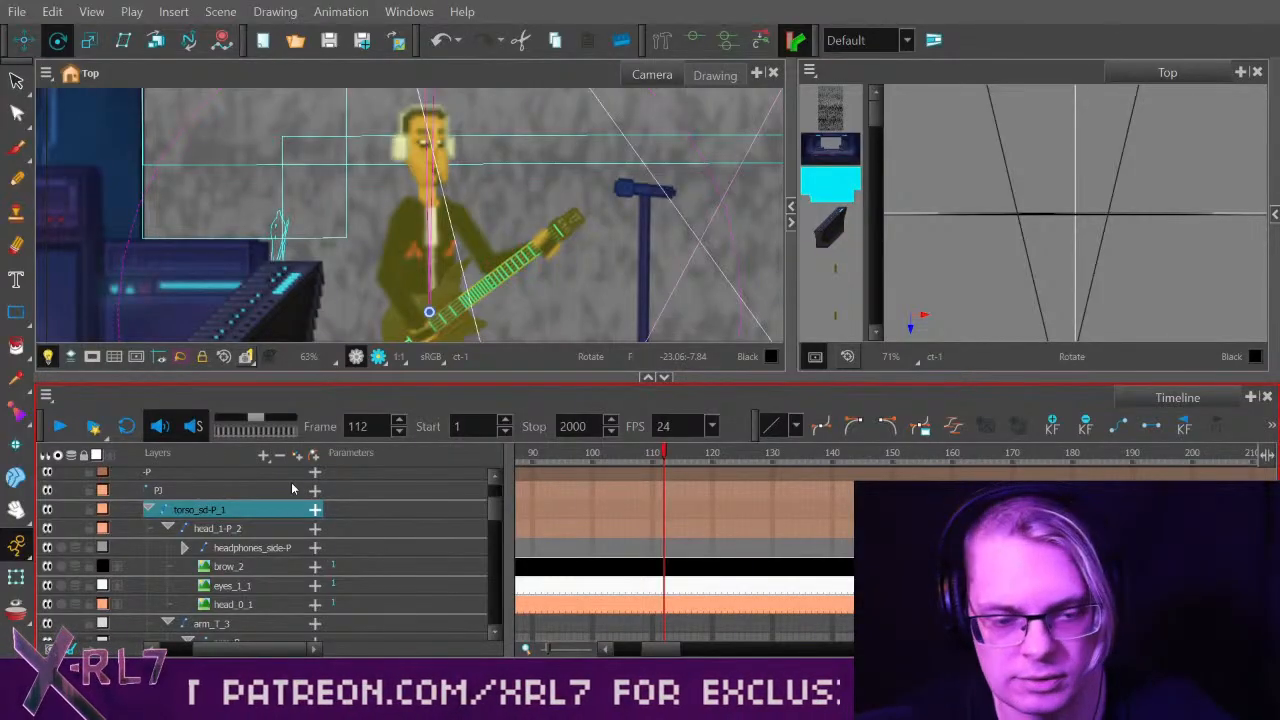
pyautogui.press('space')
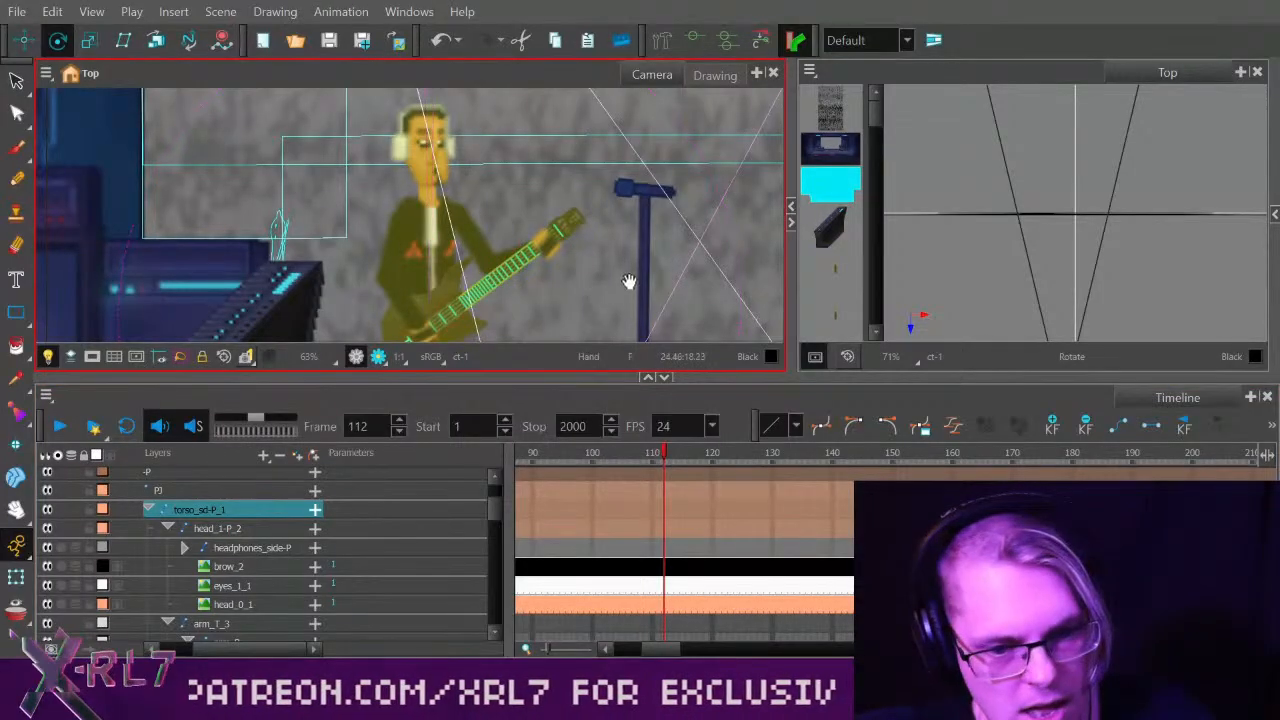
pyautogui.moveTo(628, 281); pyautogui.dragTo(678, 222)
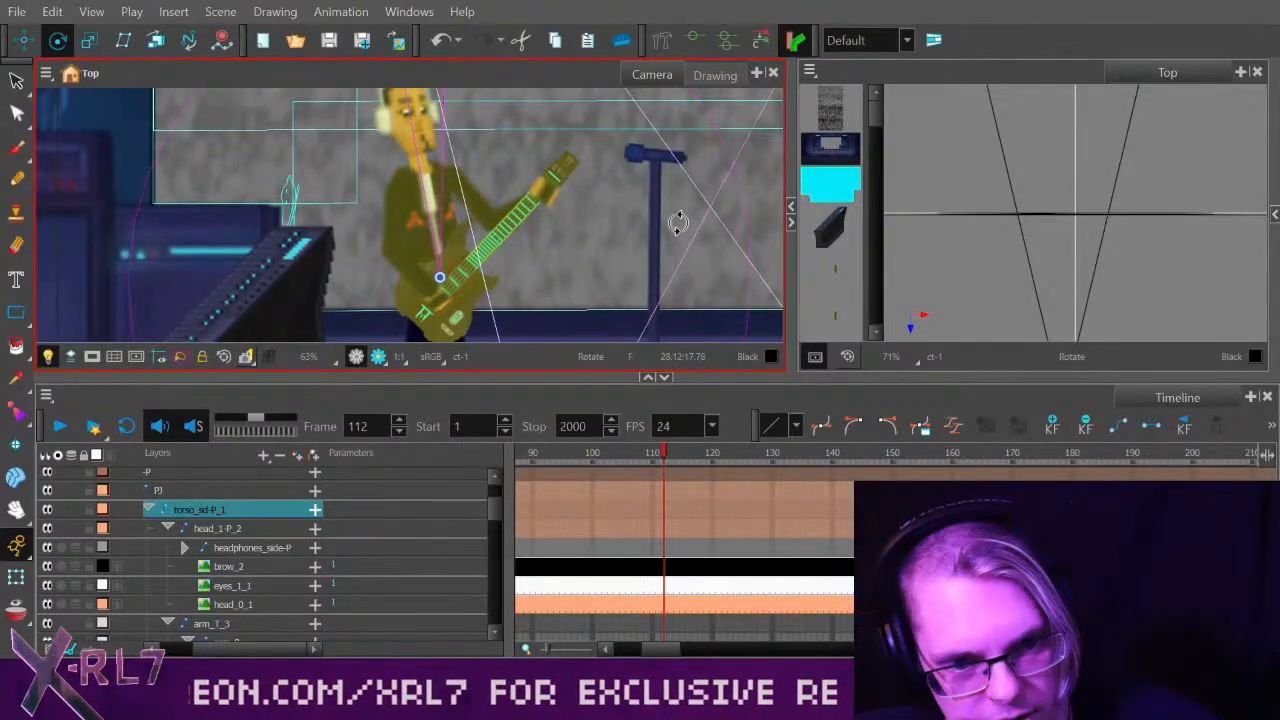
pyautogui.hotkey('ctrl', 'z')
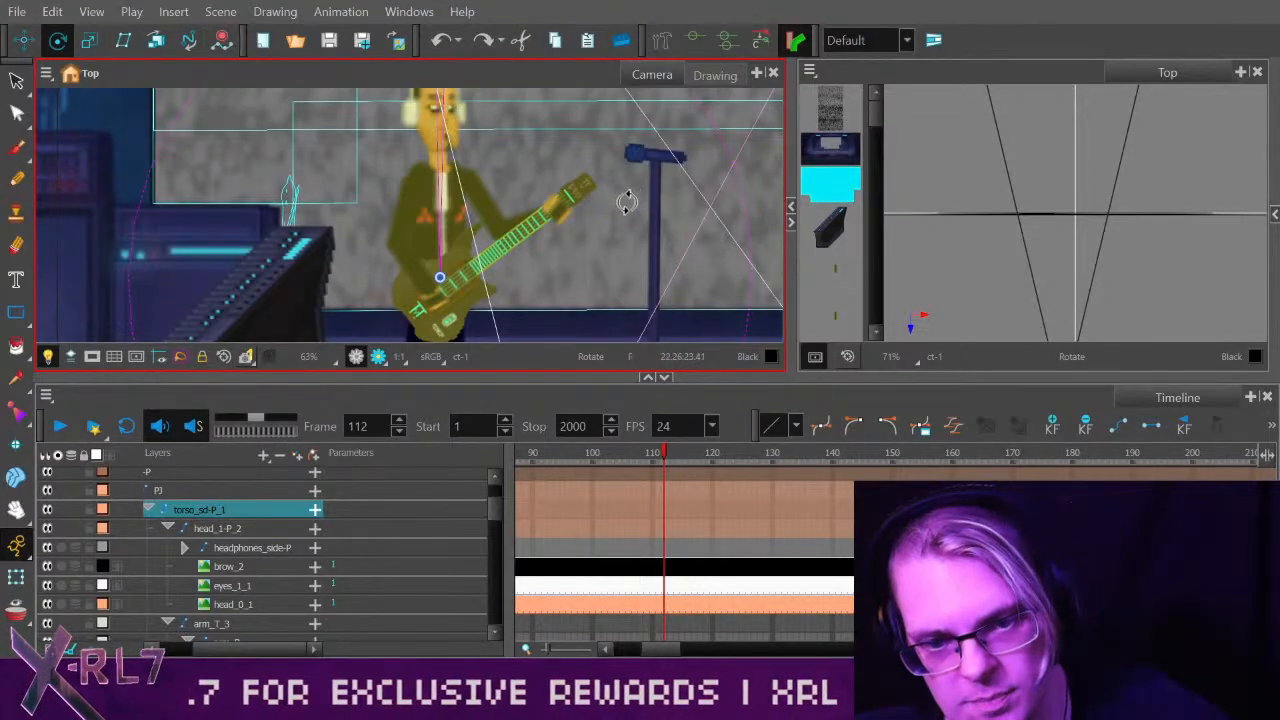
# Try smaller rotations of the torso_sd-P_1 peg at frame 112 and undo them.
pyautogui.moveTo(674, 243); pyautogui.dragTo(685, 228)
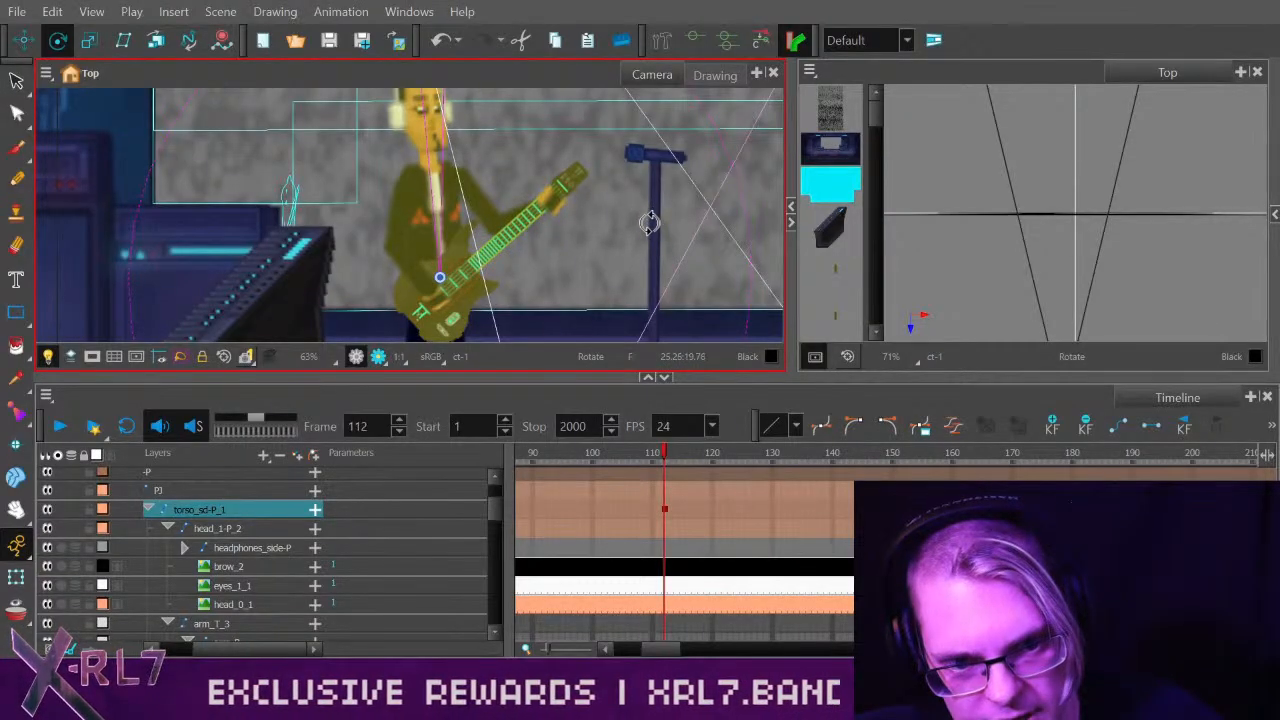
pyautogui.moveTo(650, 228); pyautogui.dragTo(645, 233)
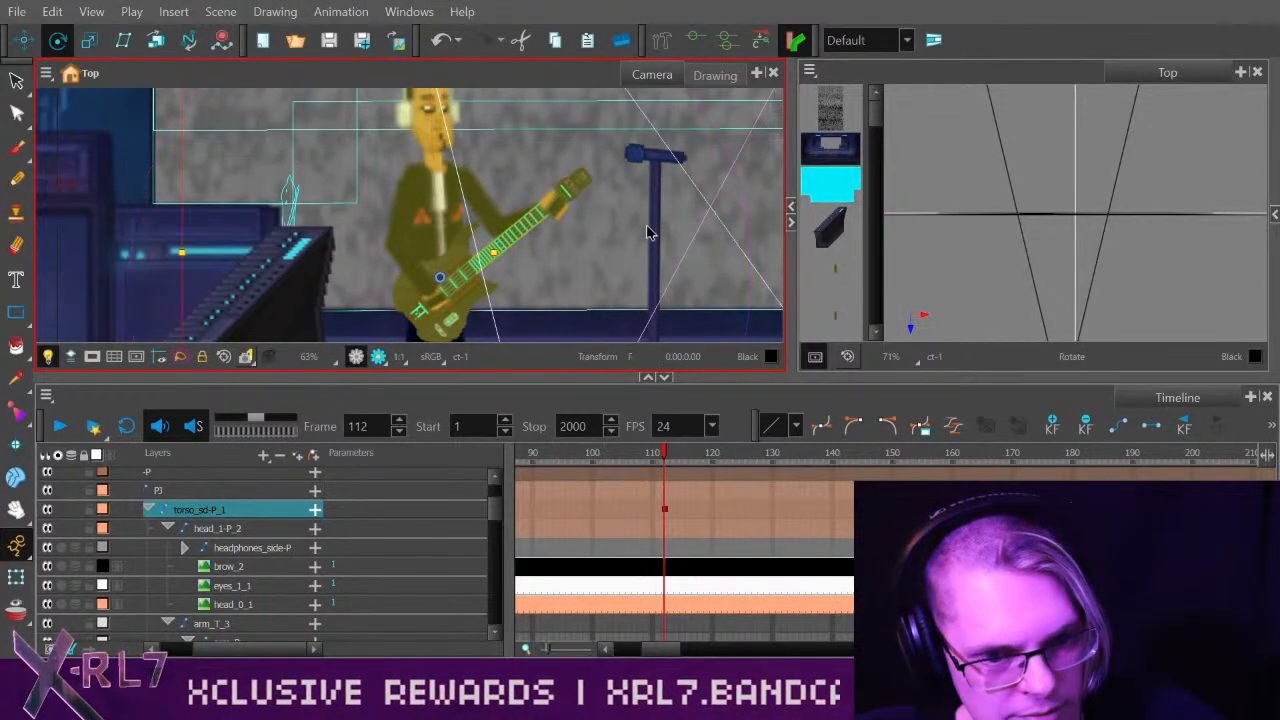
pyautogui.hotkey('ctrl', 'z')
pyautogui.hotkey('ctrl', 'z')
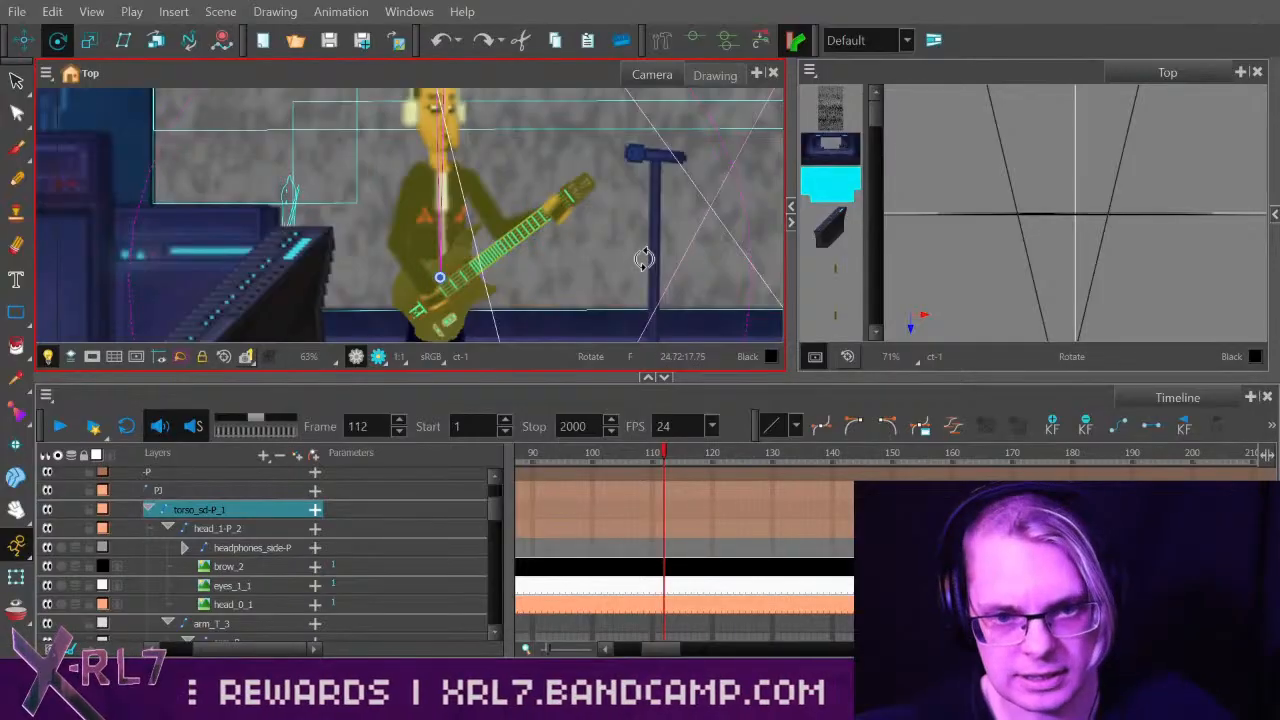
pyautogui.moveTo(644, 259)
pyautogui.mouseDown()
pyautogui.moveTo(651, 206)
pyautogui.moveTo(660, 255)
pyautogui.mouseUp()
pyautogui.hotkey('ctrl', 'z')
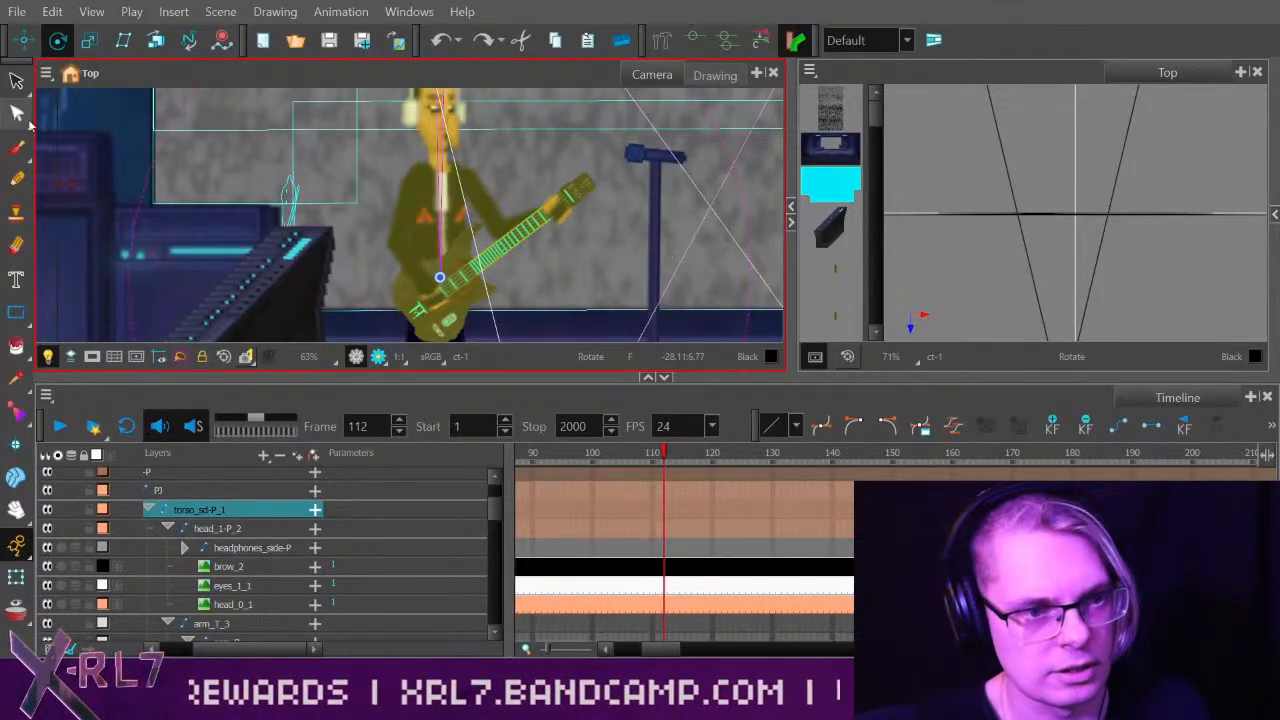
# Try skewing the parent peg above PJ at frame 112, undo it, and return to the Rotate tool.
pyautogui.click(123, 42)
pyautogui.click(269, 474)
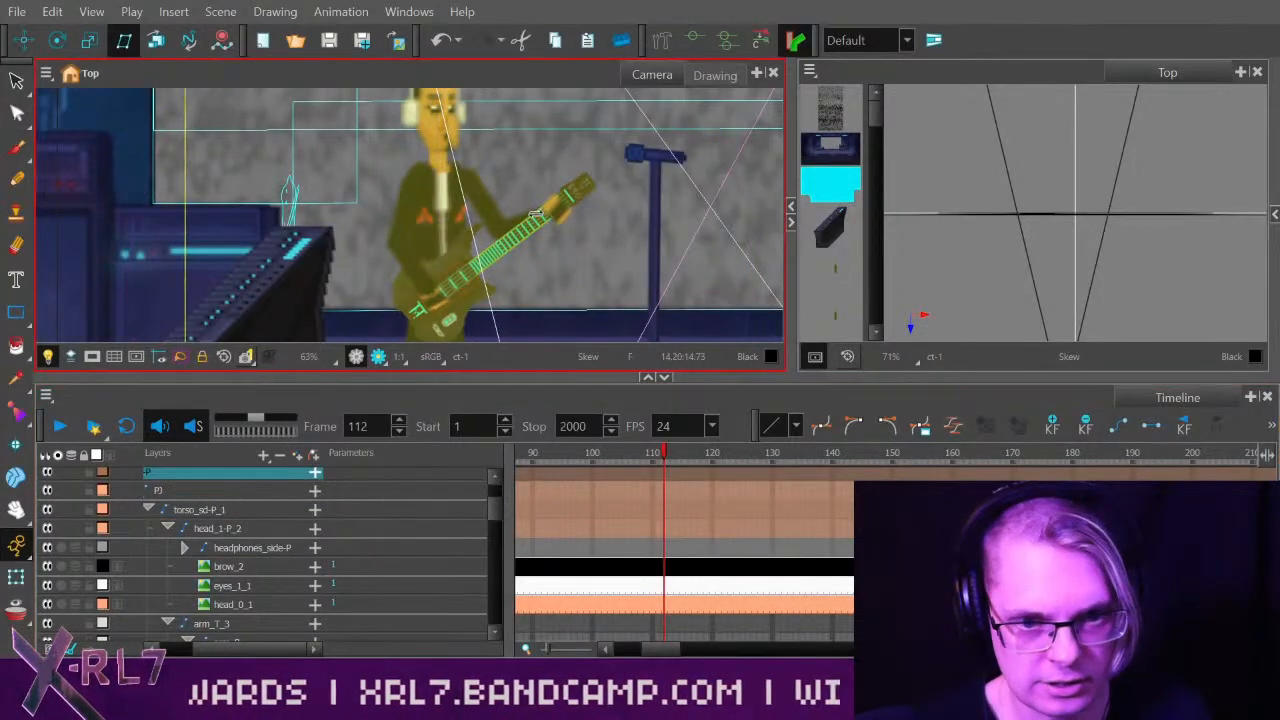
pyautogui.moveTo(512, 238); pyautogui.dragTo(594, 167)
pyautogui.hotkey('ctrl', 'z')
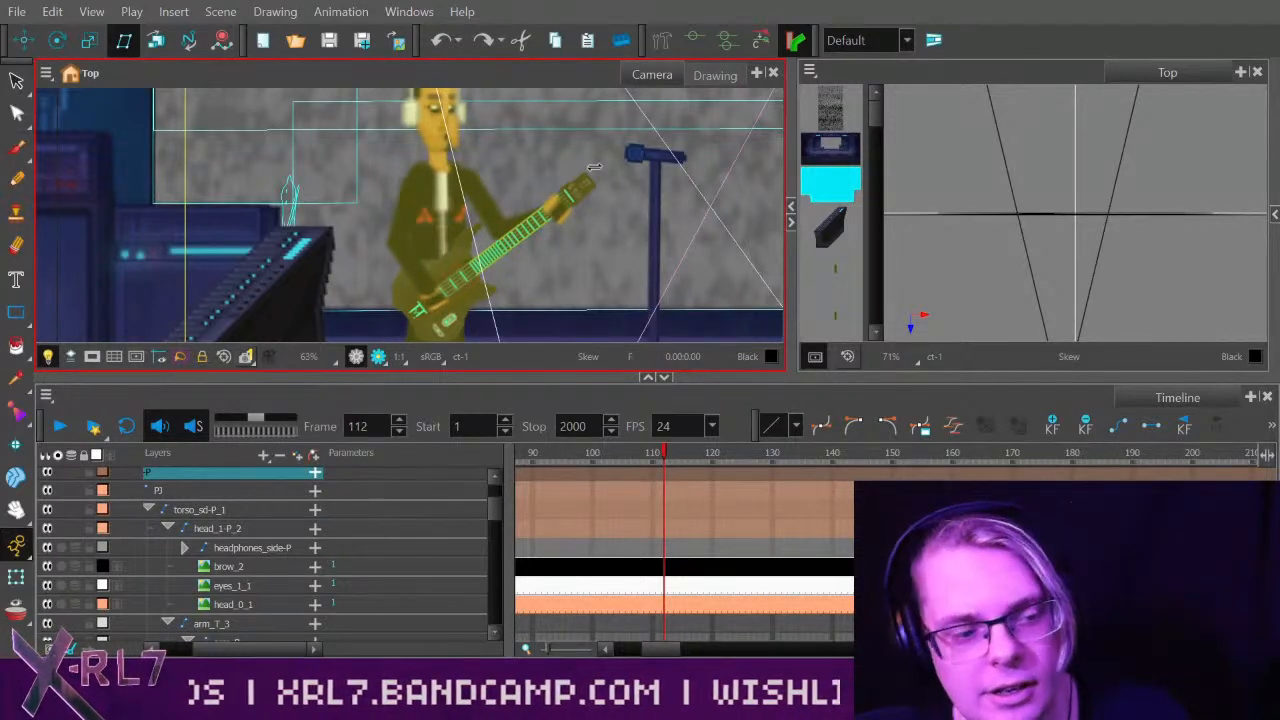
pyautogui.click(57, 40)
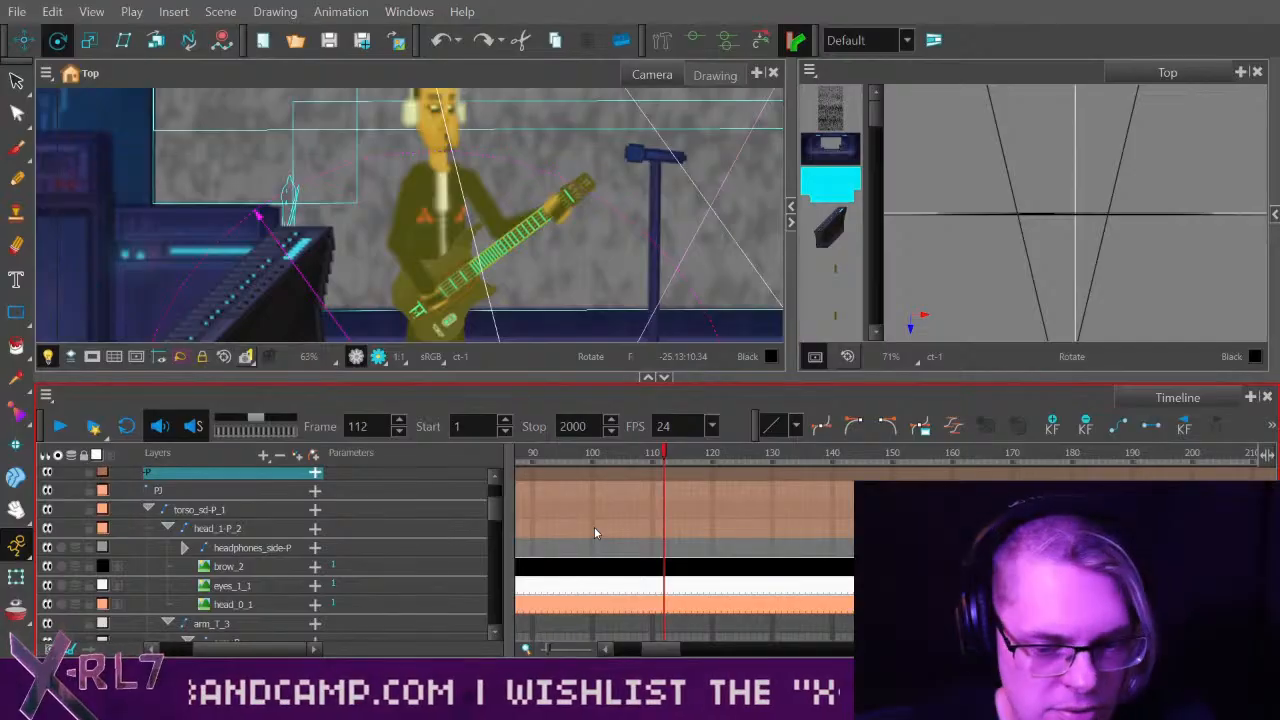
# Play back the animation from just before the hand-P keyframes near frame 59 and stop at frame 152.
pyautogui.moveTo(667, 650); pyautogui.dragTo(663, 650)
pyautogui.moveTo(495, 516); pyautogui.dragTo(495, 568)
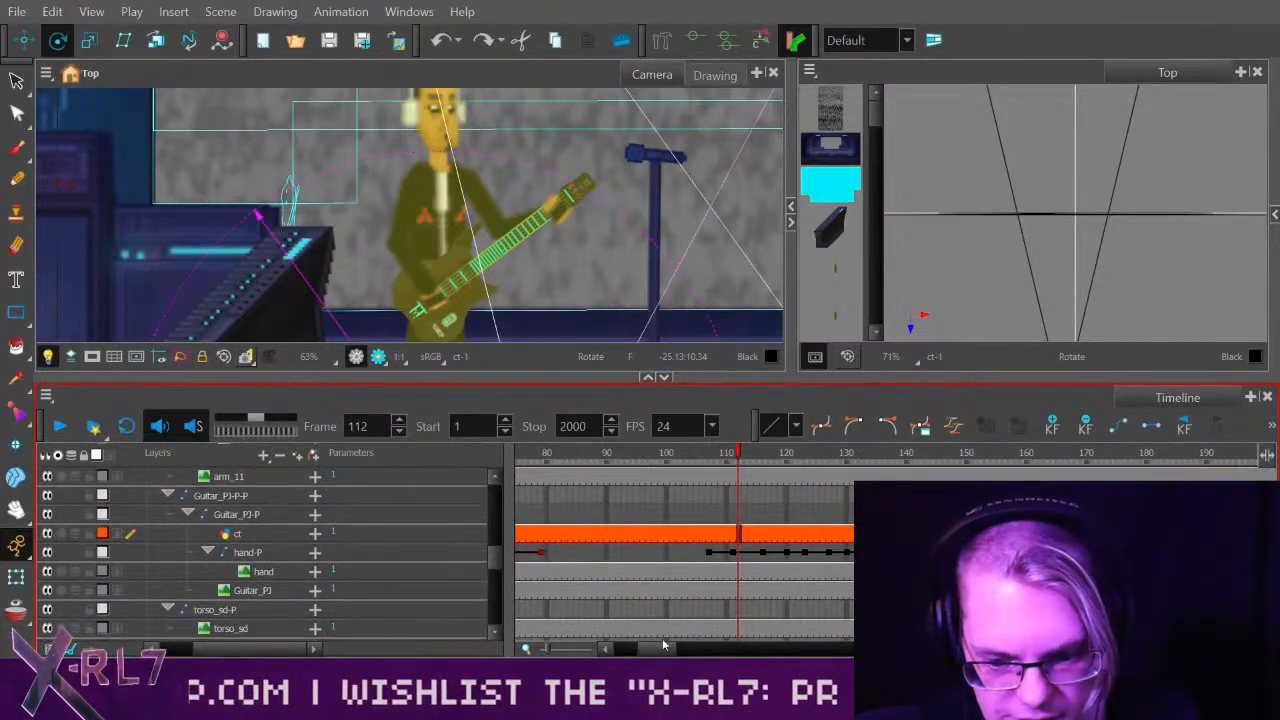
pyautogui.moveTo(680, 640); pyautogui.dragTo(637, 636)
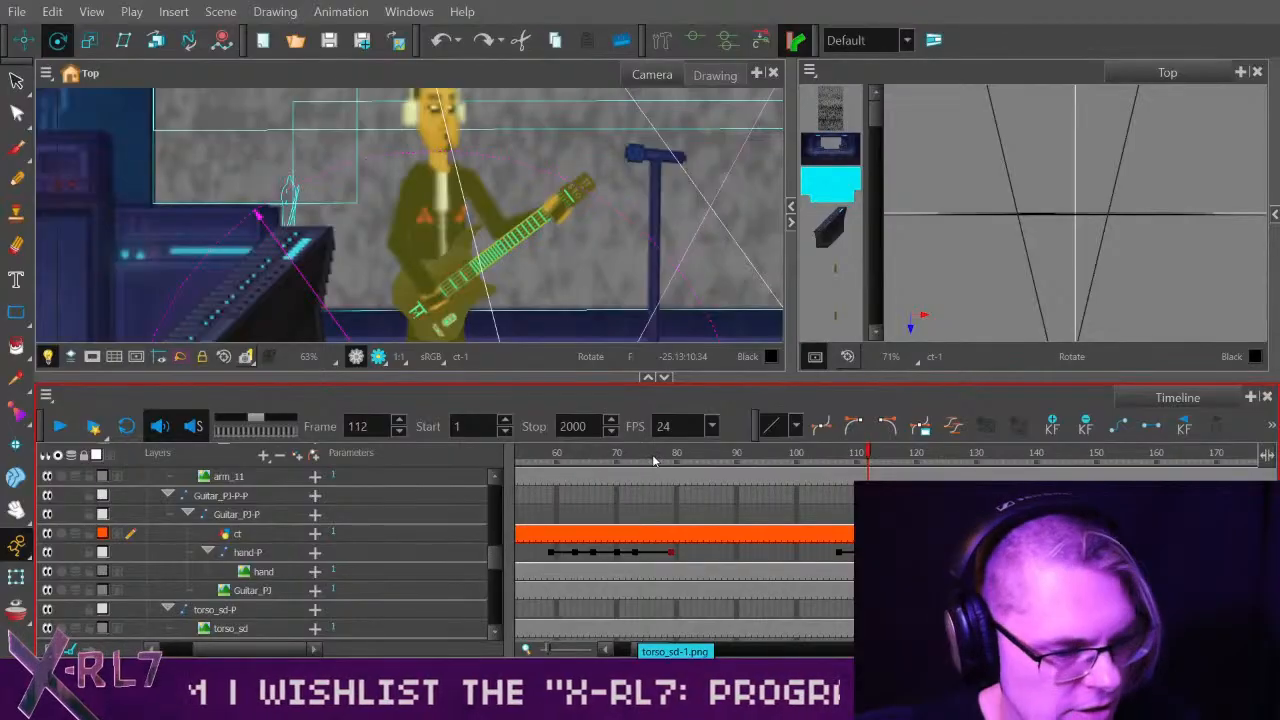
pyautogui.moveTo(650, 457); pyautogui.dragTo(540, 456)
pyautogui.click(55, 428)
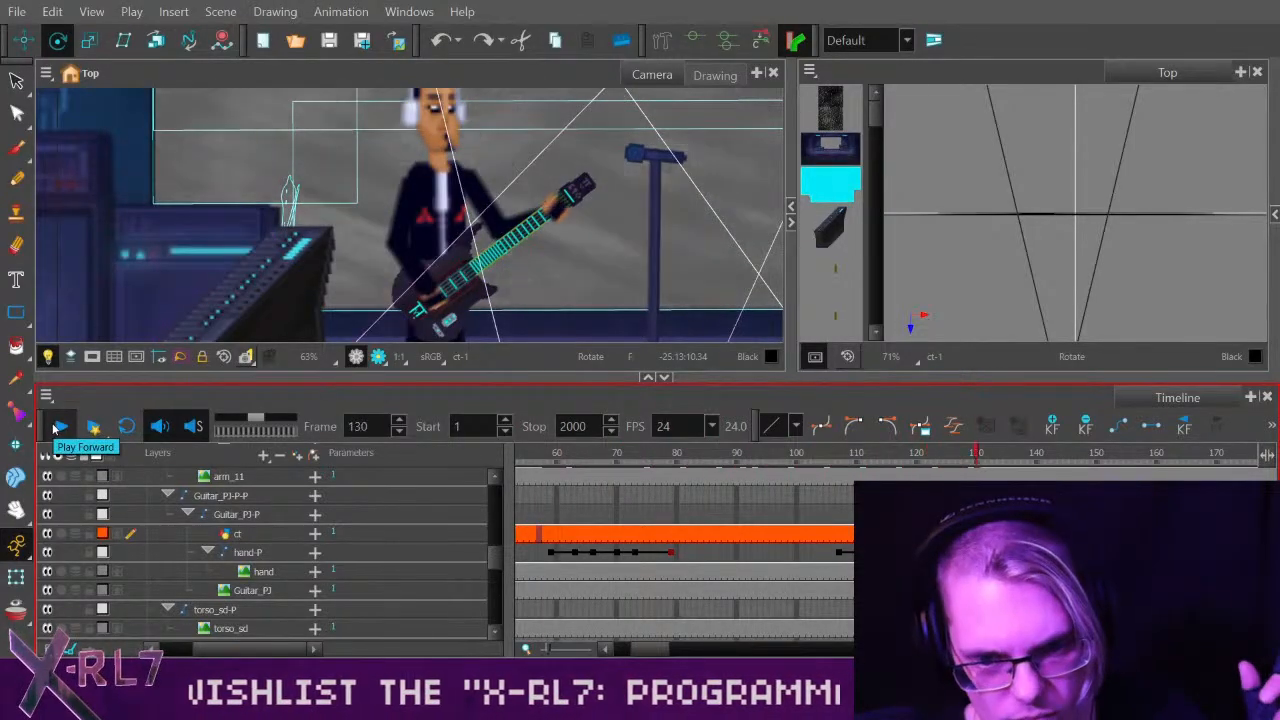
pyautogui.click(59, 428)
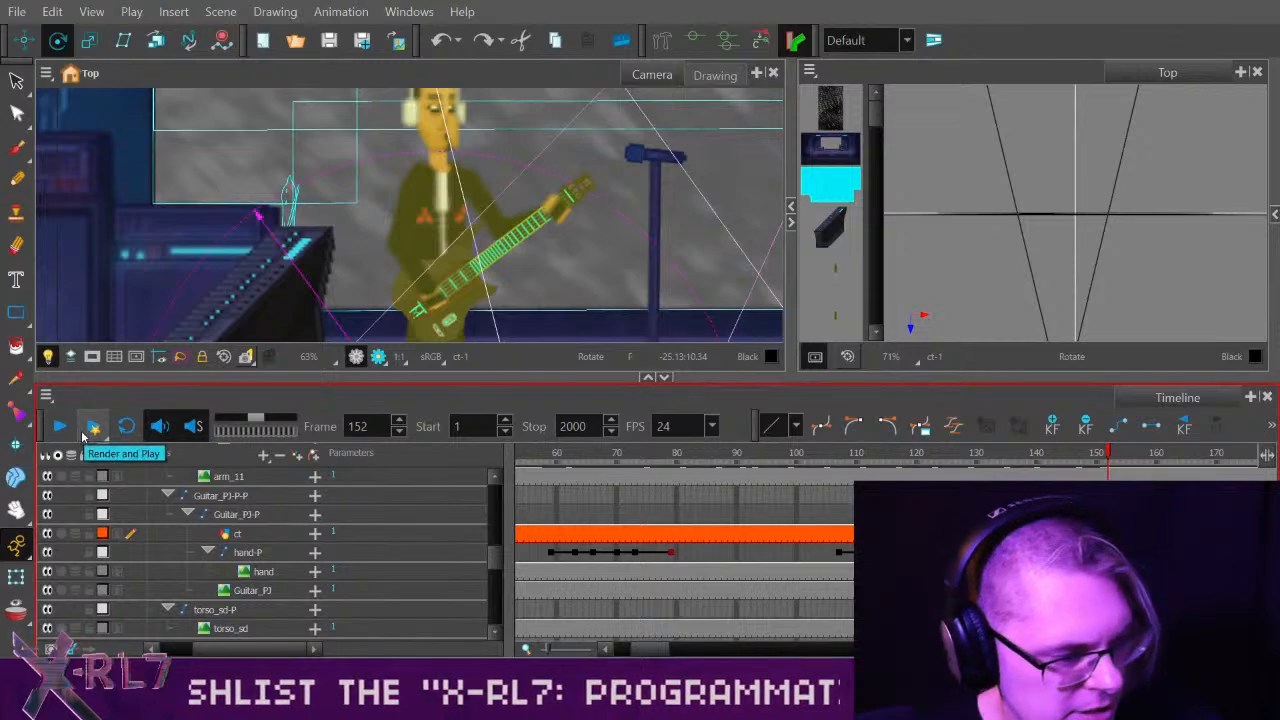
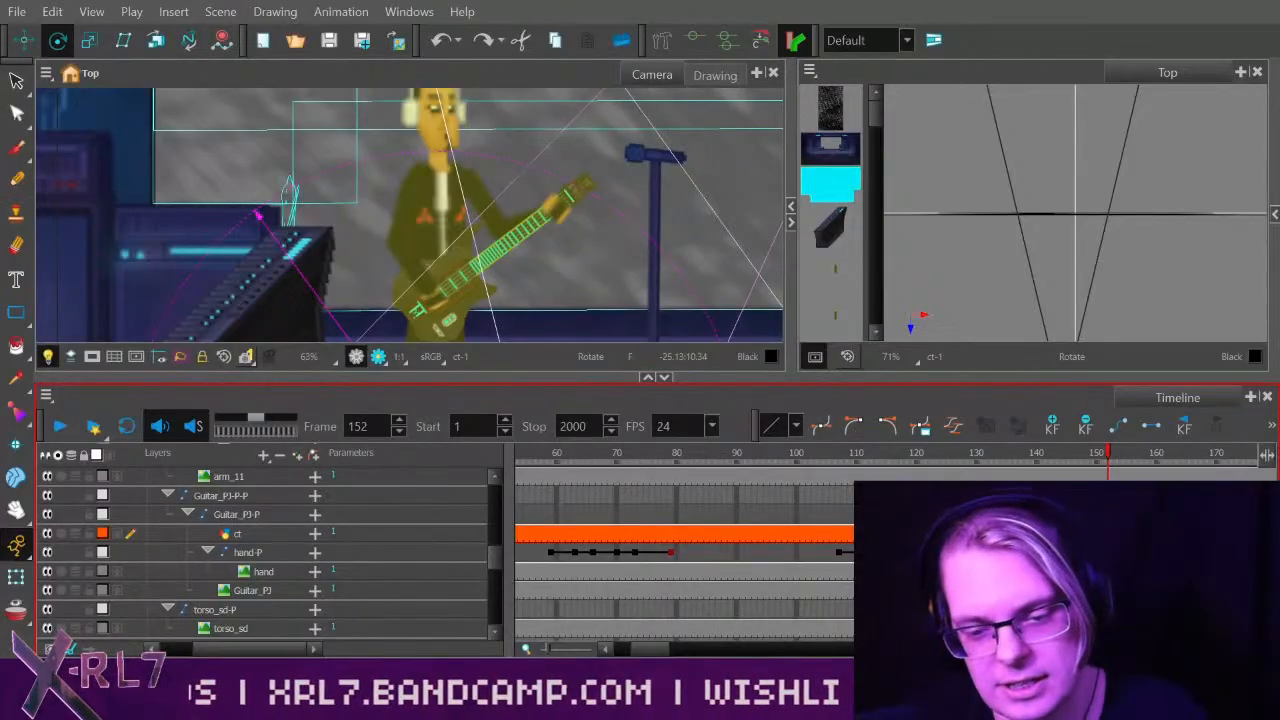
# Scrub through the second group of hand-P keyframes, from about frame 110 to frame 142.
pyautogui.moveTo(650, 651); pyautogui.dragTo(663, 652)
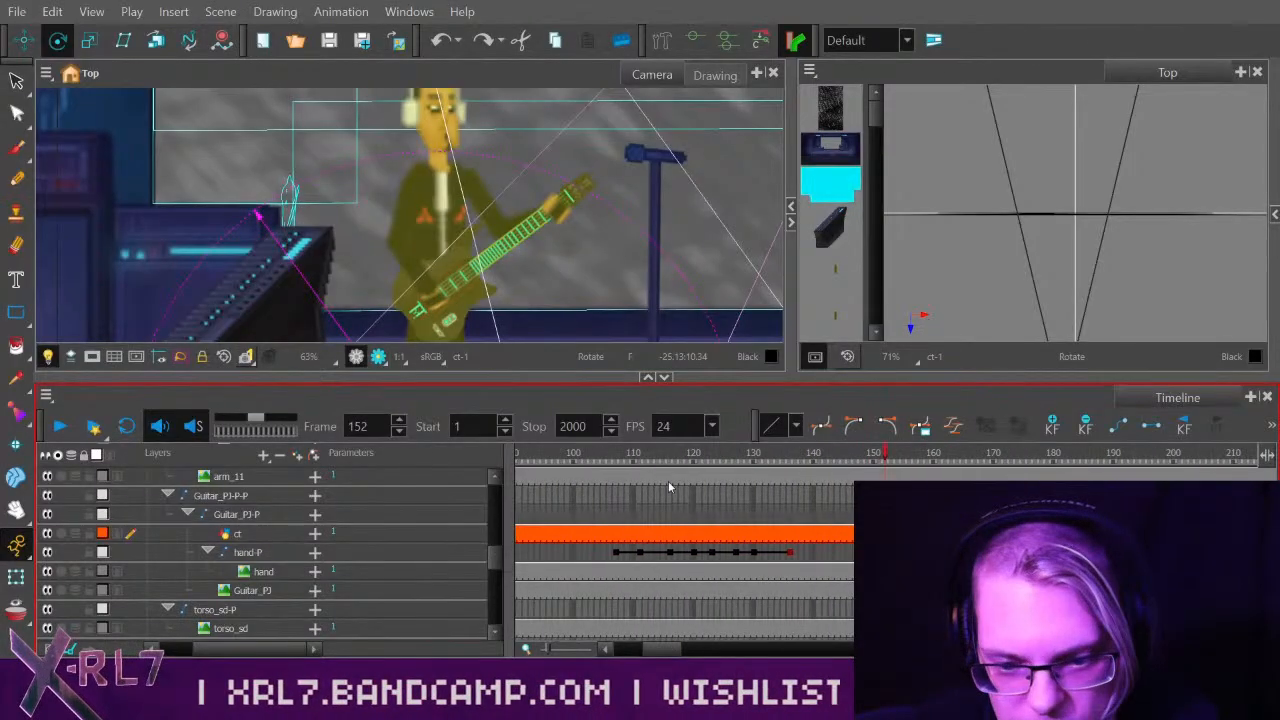
pyautogui.moveTo(722, 455); pyautogui.dragTo(819, 457)
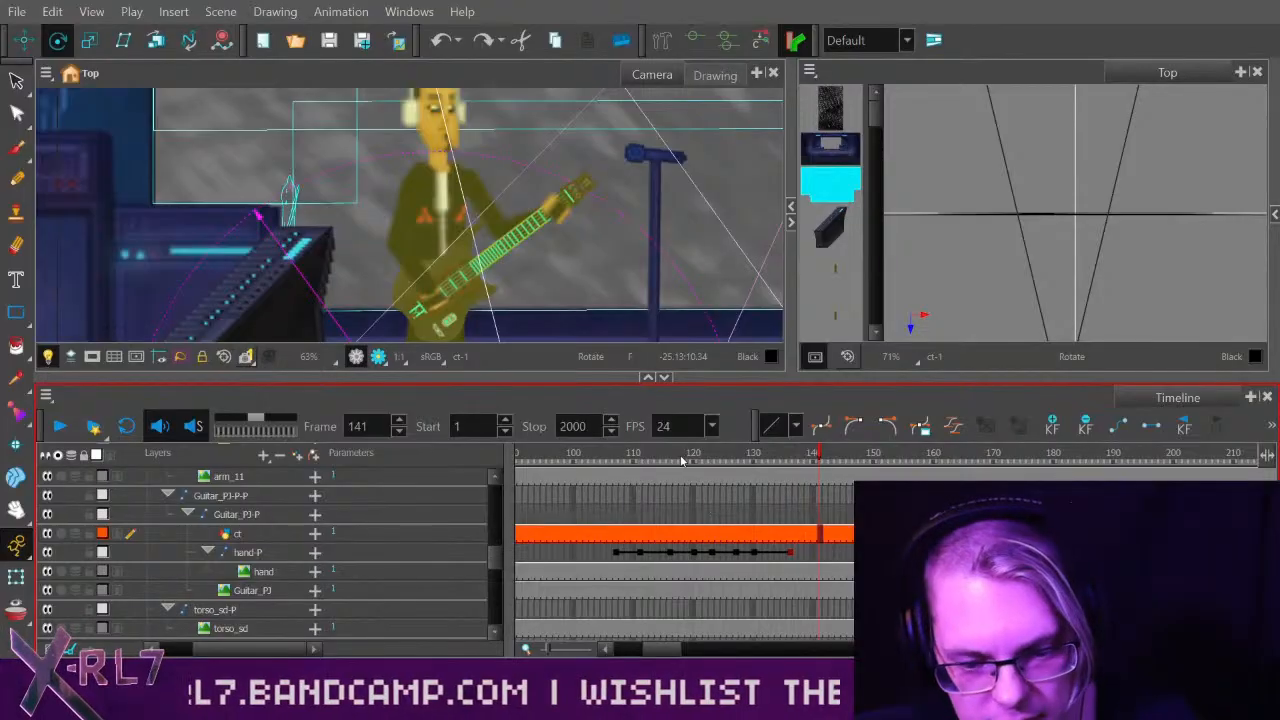
pyautogui.moveTo(633, 456); pyautogui.dragTo(826, 456)
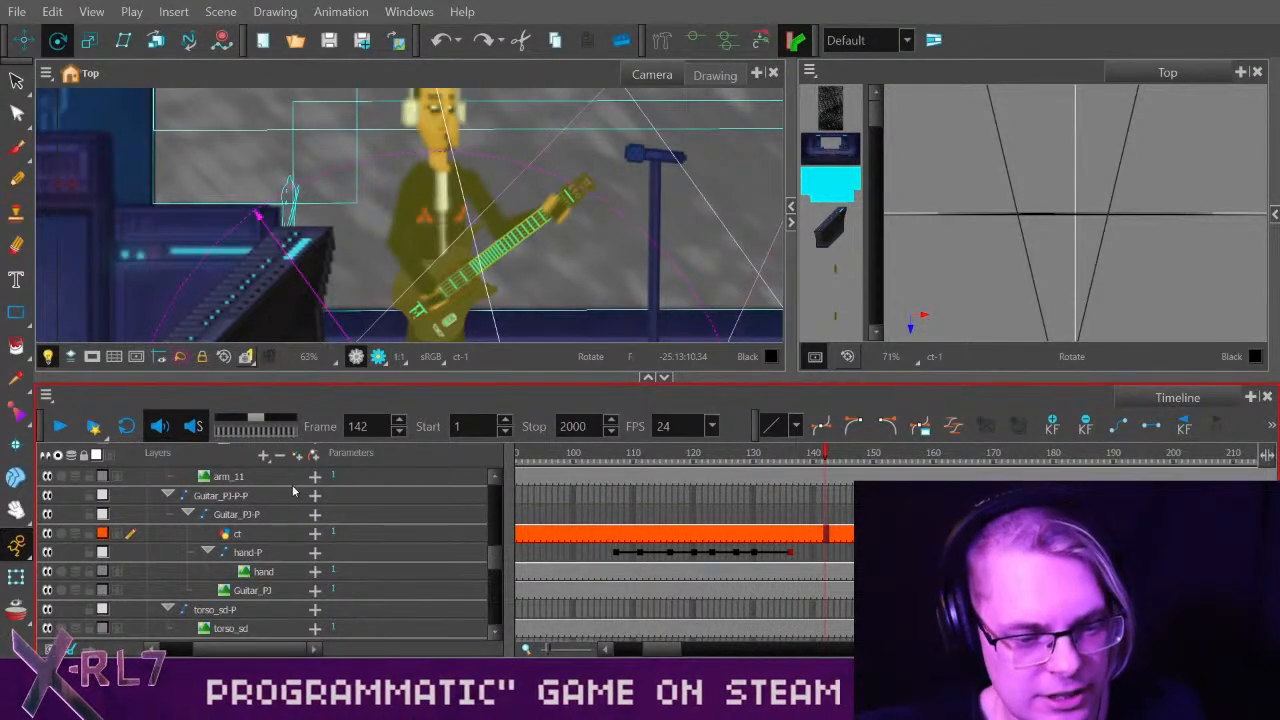
# Try rotating the torso_sd-P_1 peg at frame 142 and undo the rotation.
pyautogui.moveTo(496, 558); pyautogui.dragTo(496, 508)
pyautogui.click(290, 523)
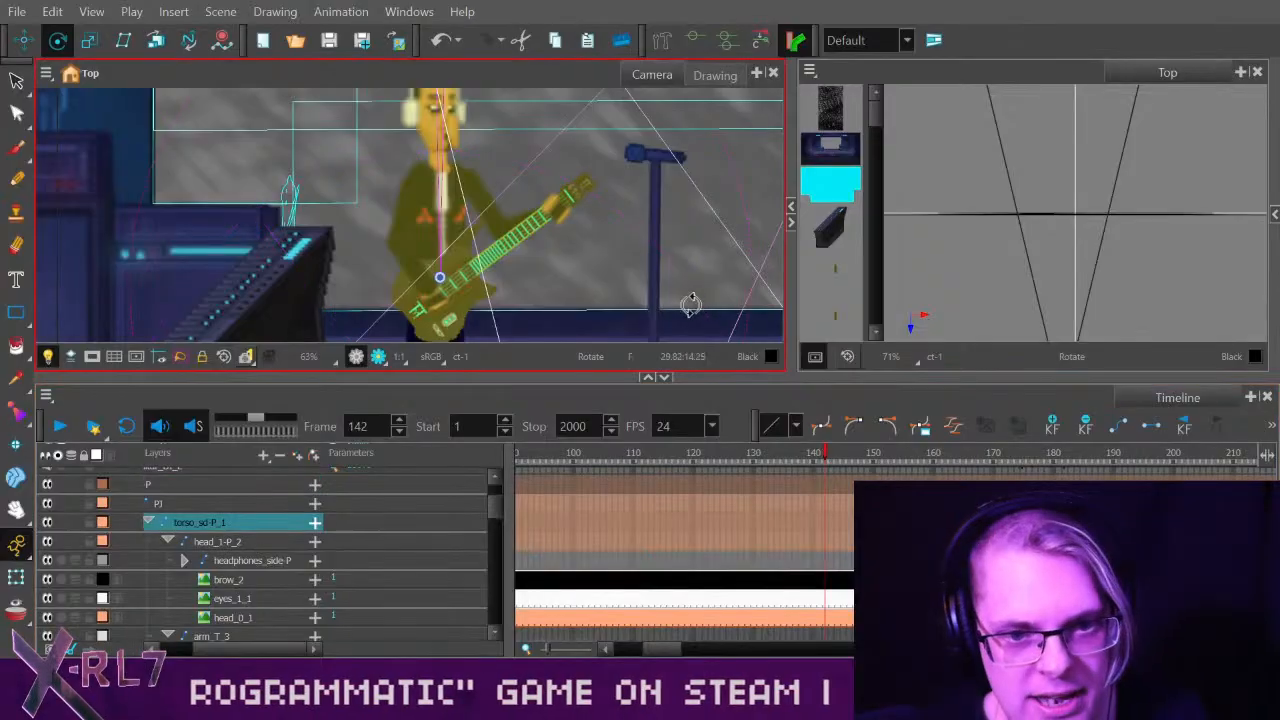
pyautogui.moveTo(700, 240); pyautogui.dragTo(680, 290)
pyautogui.hotkey('ctrl', 'z')
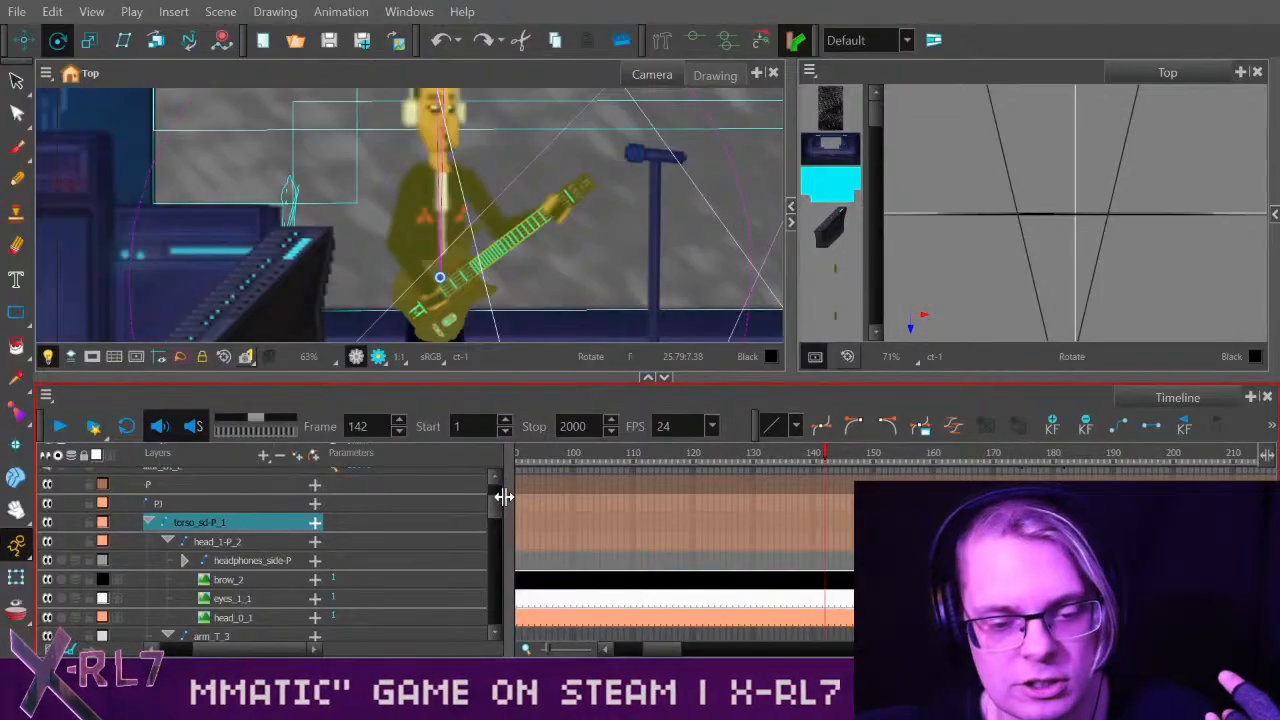
# Examine the first group of hand-P keyframes and scrub around its start between frames 54 and 59.
pyautogui.moveTo(499, 503); pyautogui.dragTo(494, 524)
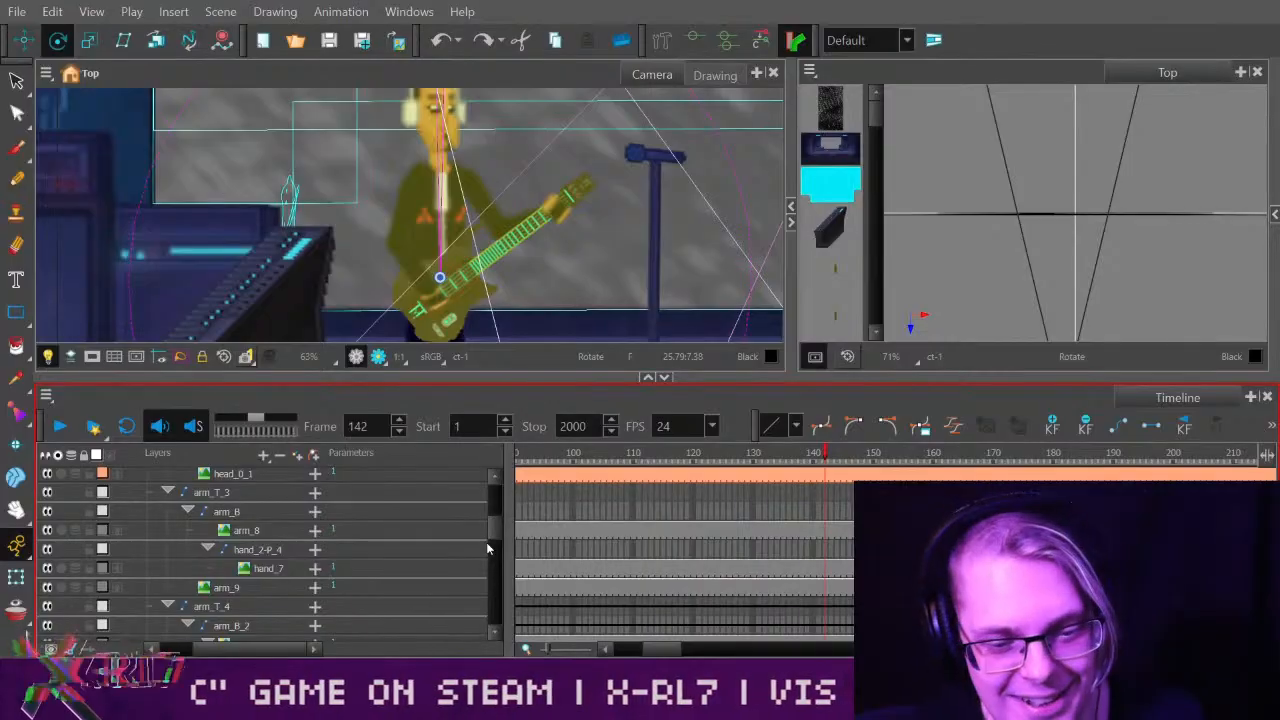
pyautogui.moveTo(496, 528); pyautogui.dragTo(546, 544)
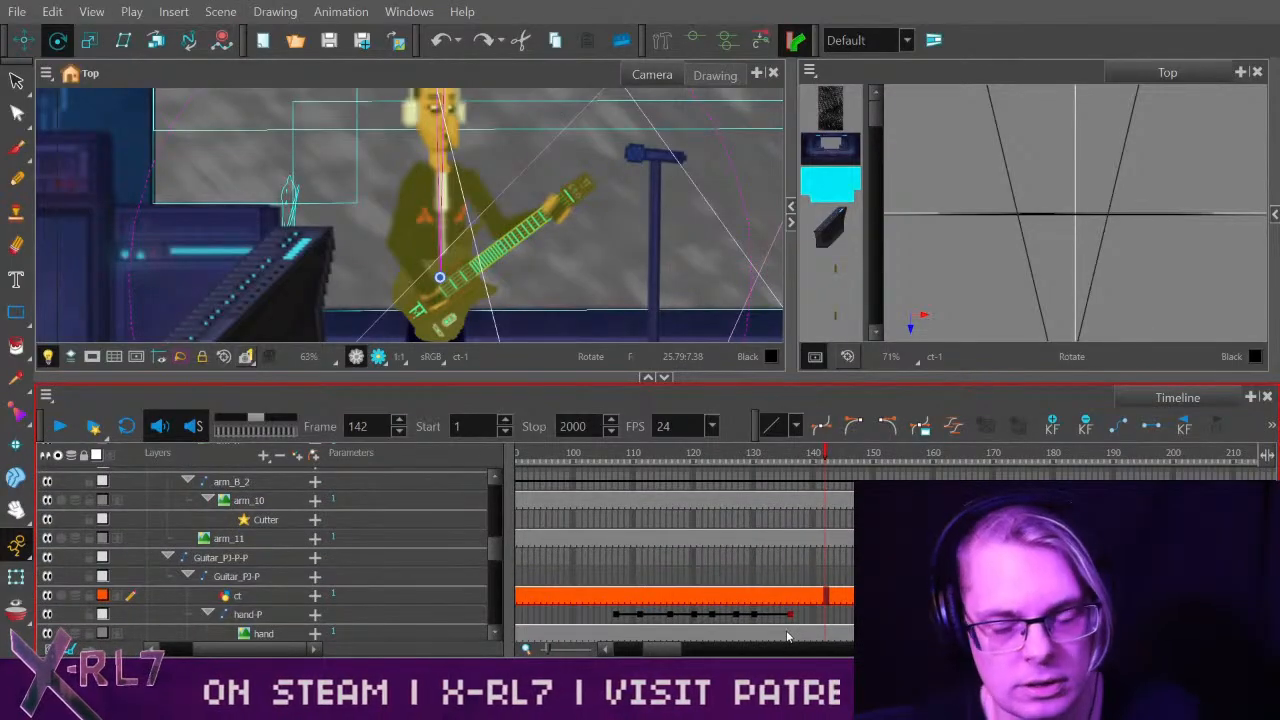
pyautogui.moveTo(667, 651); pyautogui.dragTo(651, 656)
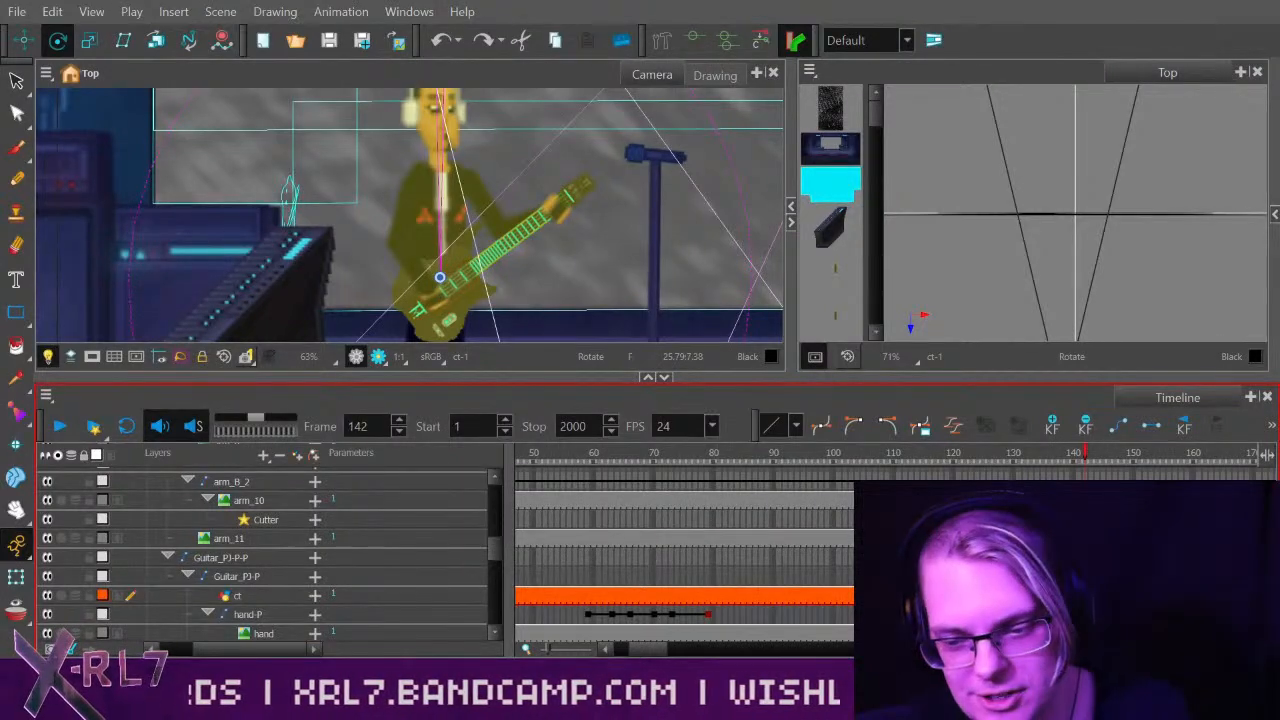
pyautogui.scroll(-1, 493, 519)
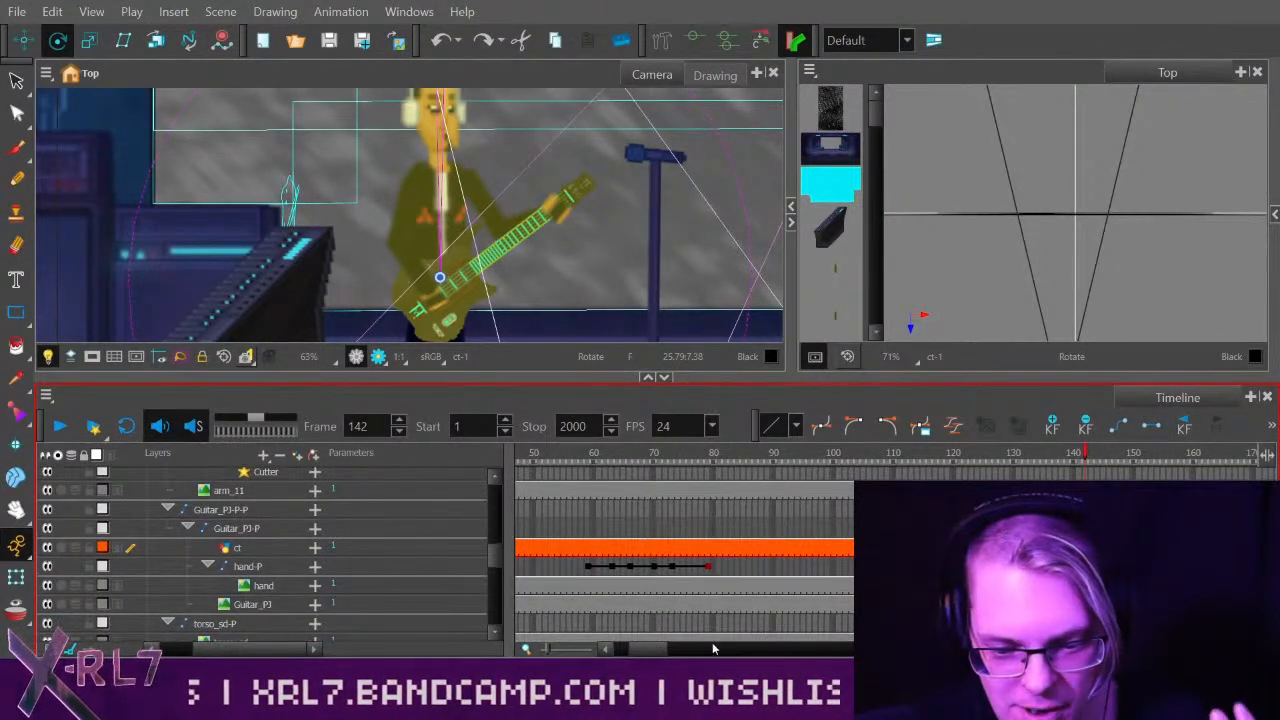
pyautogui.moveTo(653, 650); pyautogui.dragTo(651, 648)
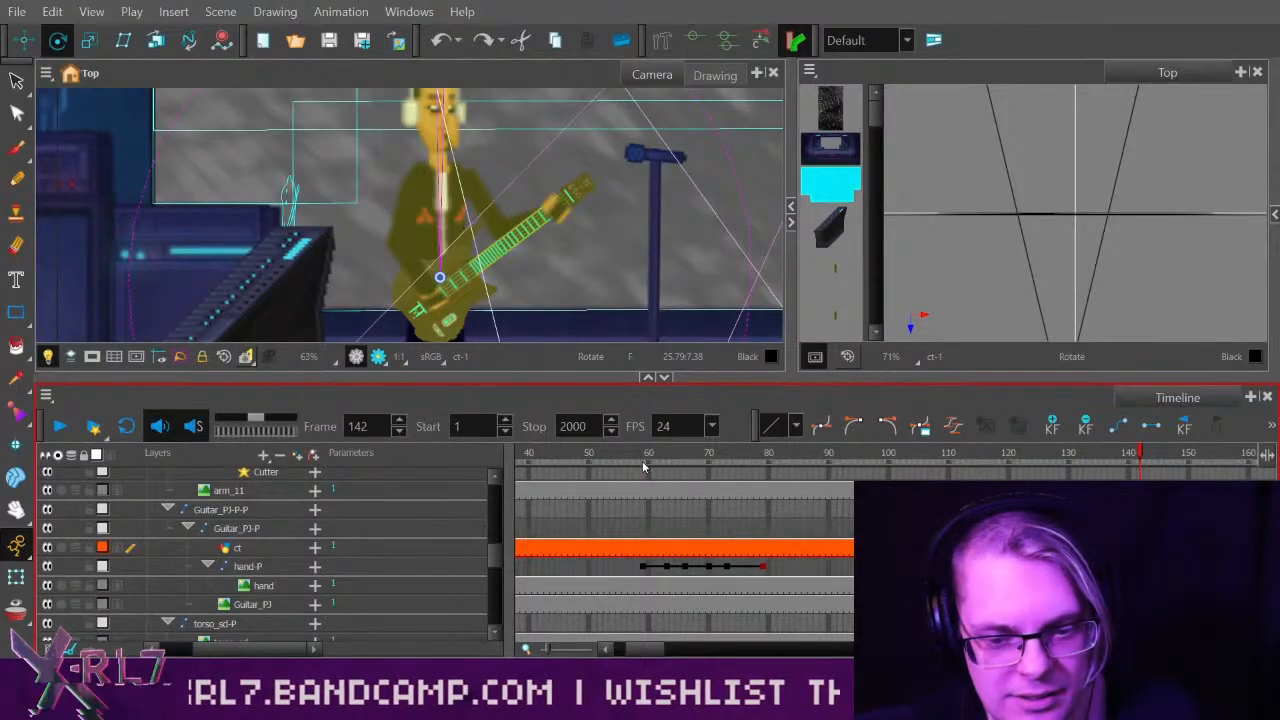
pyautogui.click(643, 456)
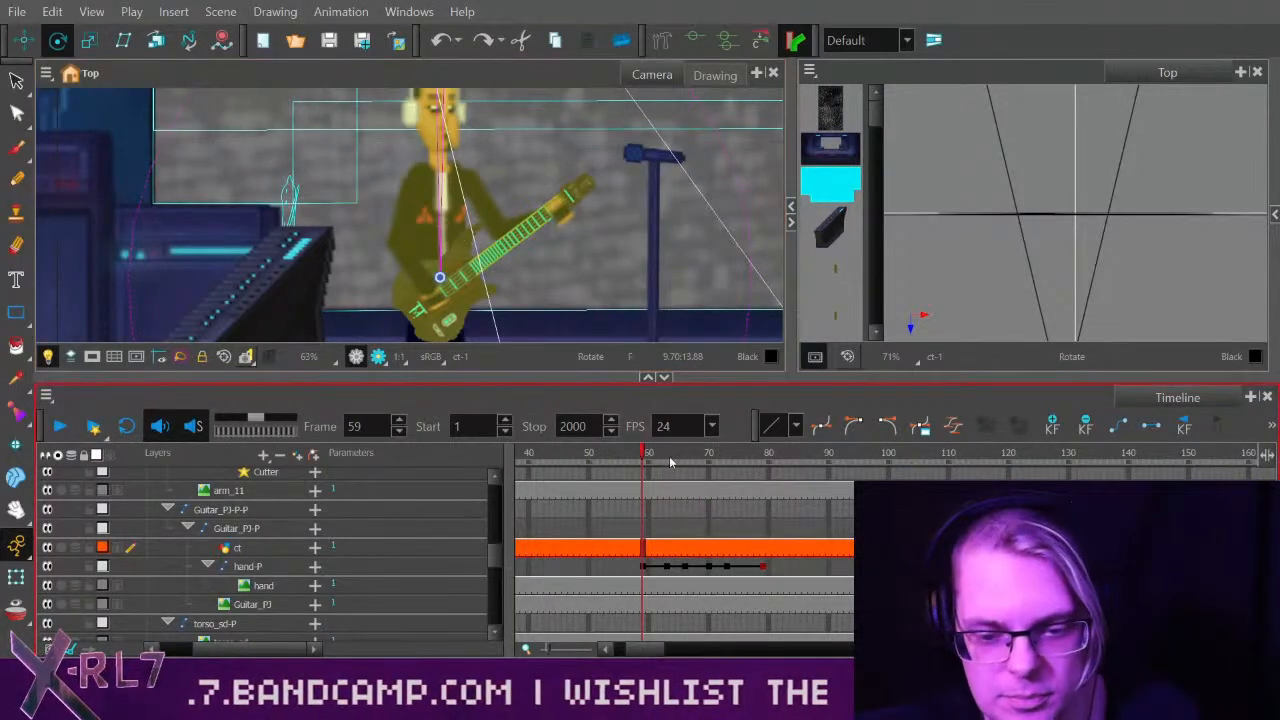
pyautogui.click(622, 458)
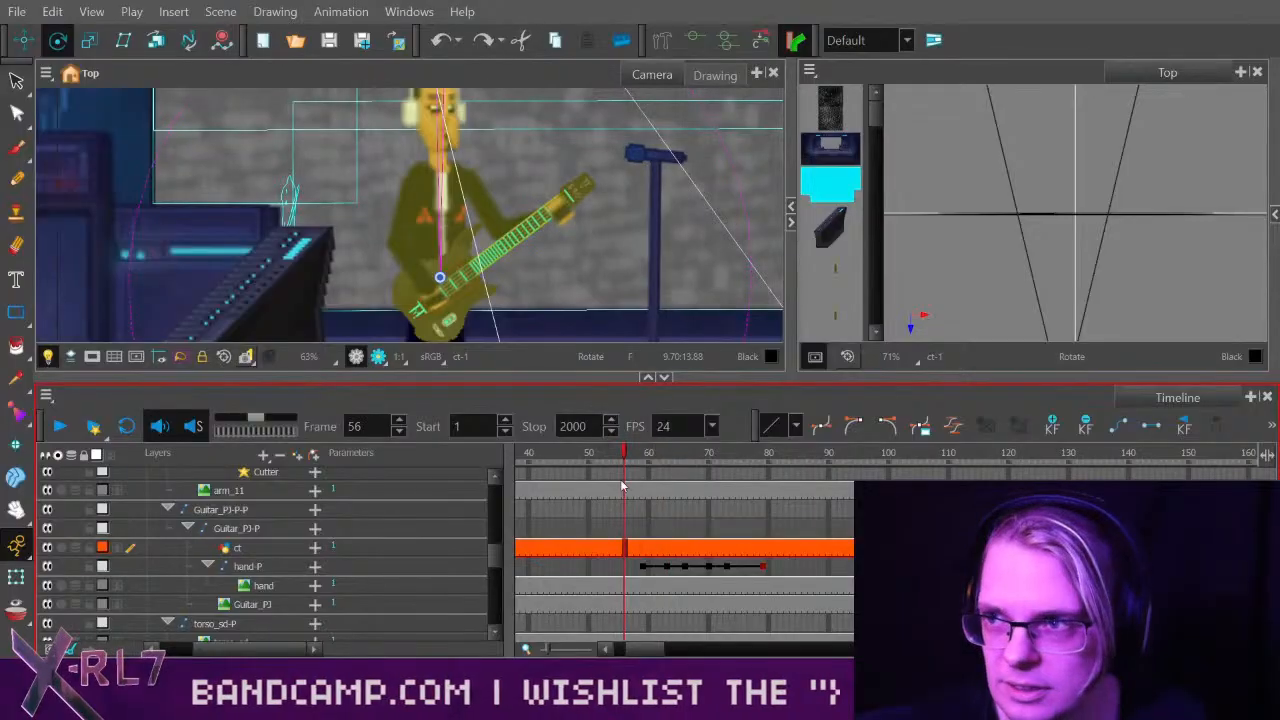
pyautogui.scroll(2, 489, 527)
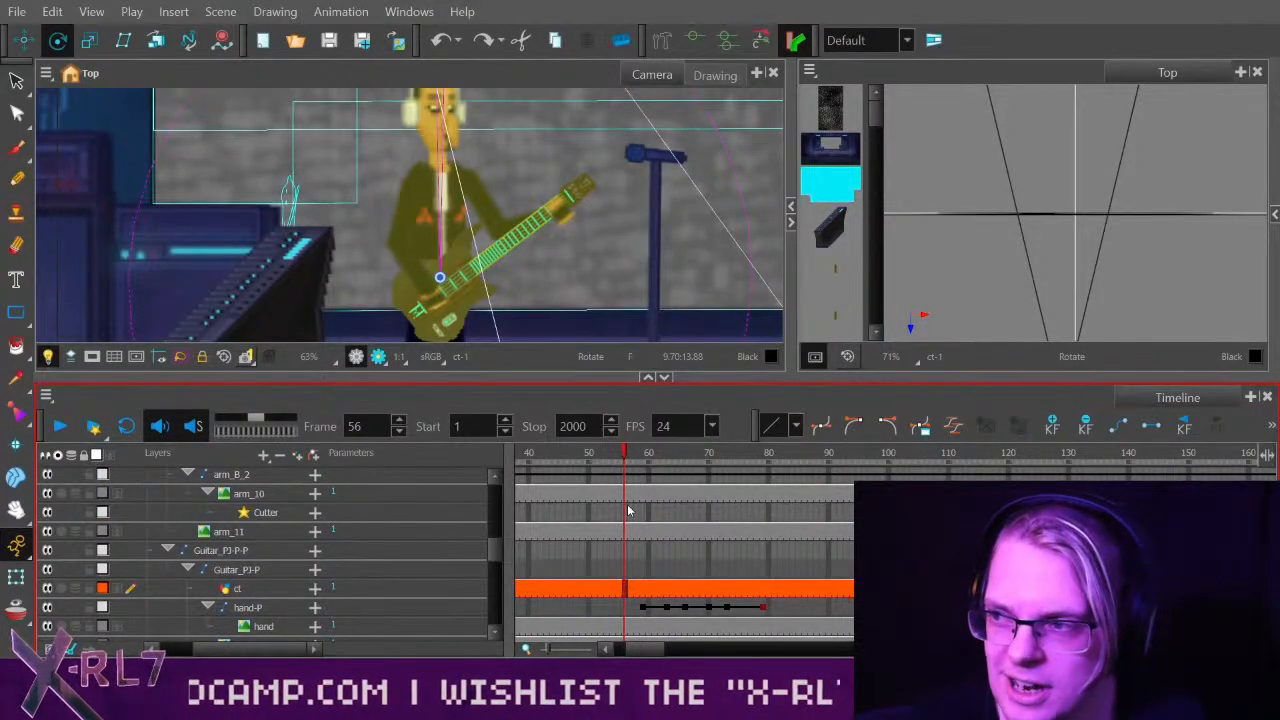
pyautogui.click(617, 458)
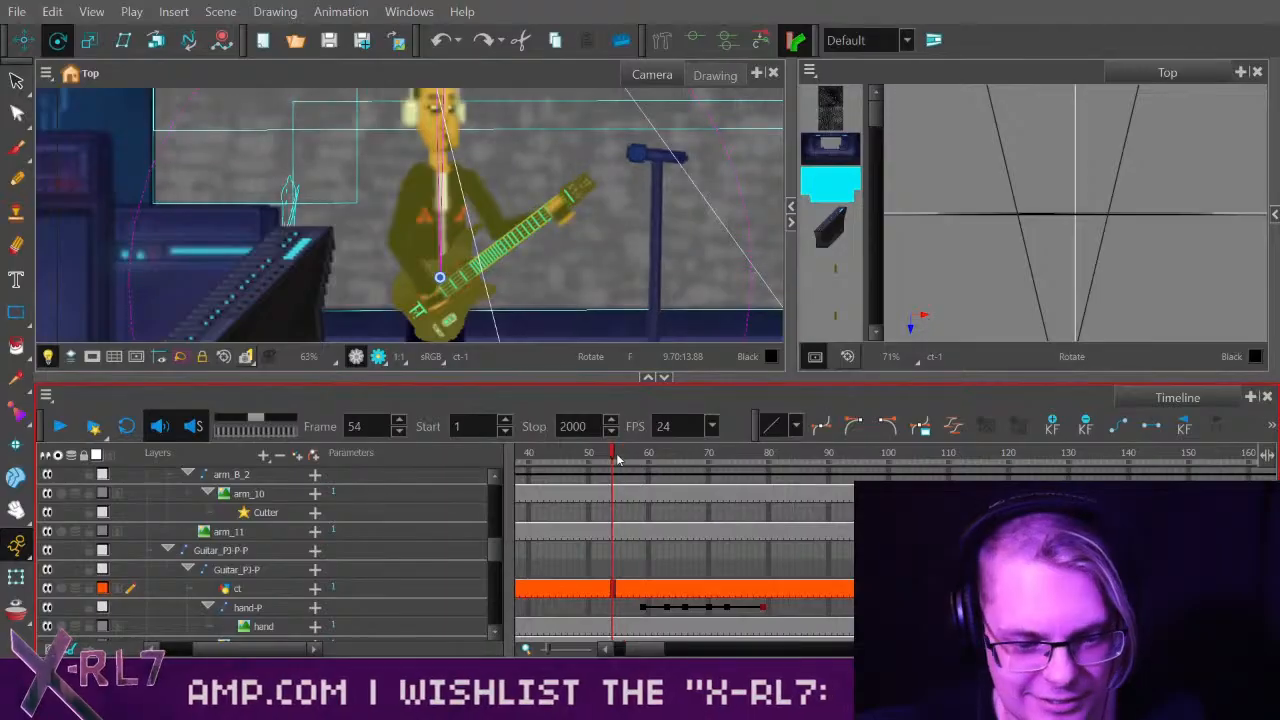
pyautogui.scroll(-2, 497, 554)
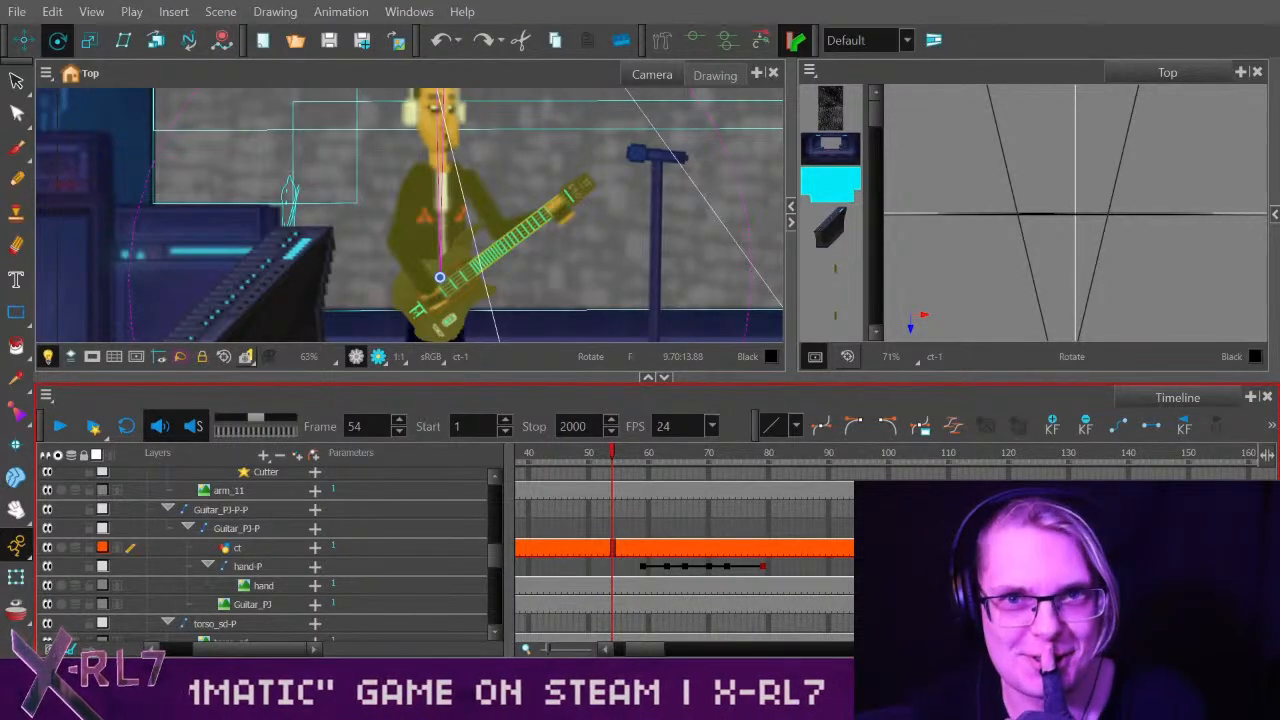
pyautogui.click(619, 457)
pyautogui.scroll(-1, 720, 607)
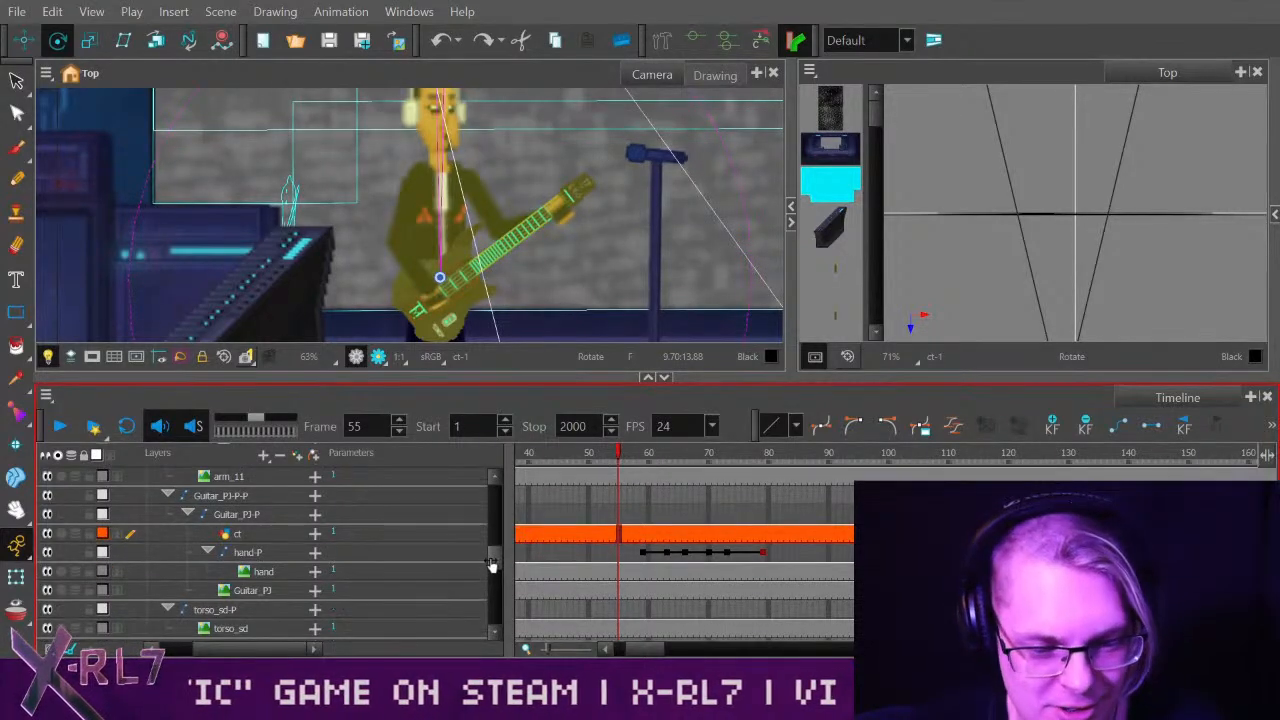
pyautogui.hscroll(2, 652, 647)
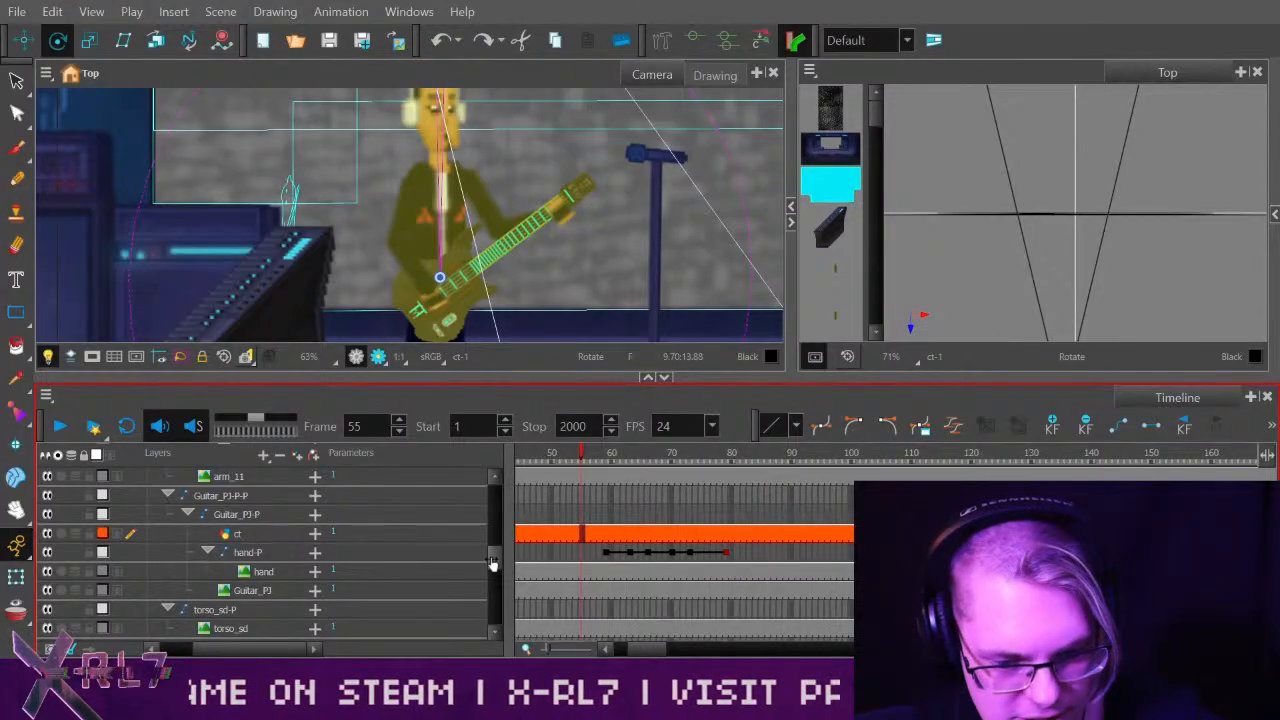
pyautogui.scroll(-1, 493, 564)
pyautogui.scroll(1, 493, 564)
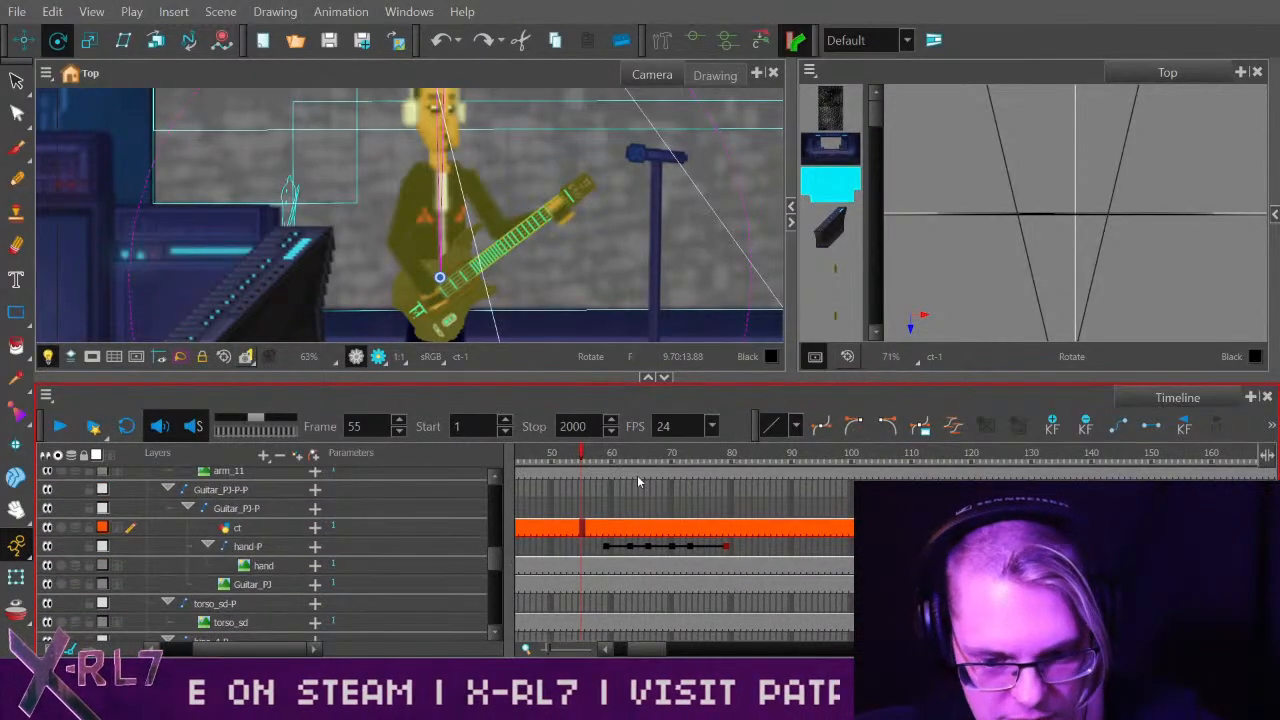
# Copy the second group of hand-P keyframes, beginning at frame 107.
pyautogui.click(791, 455)
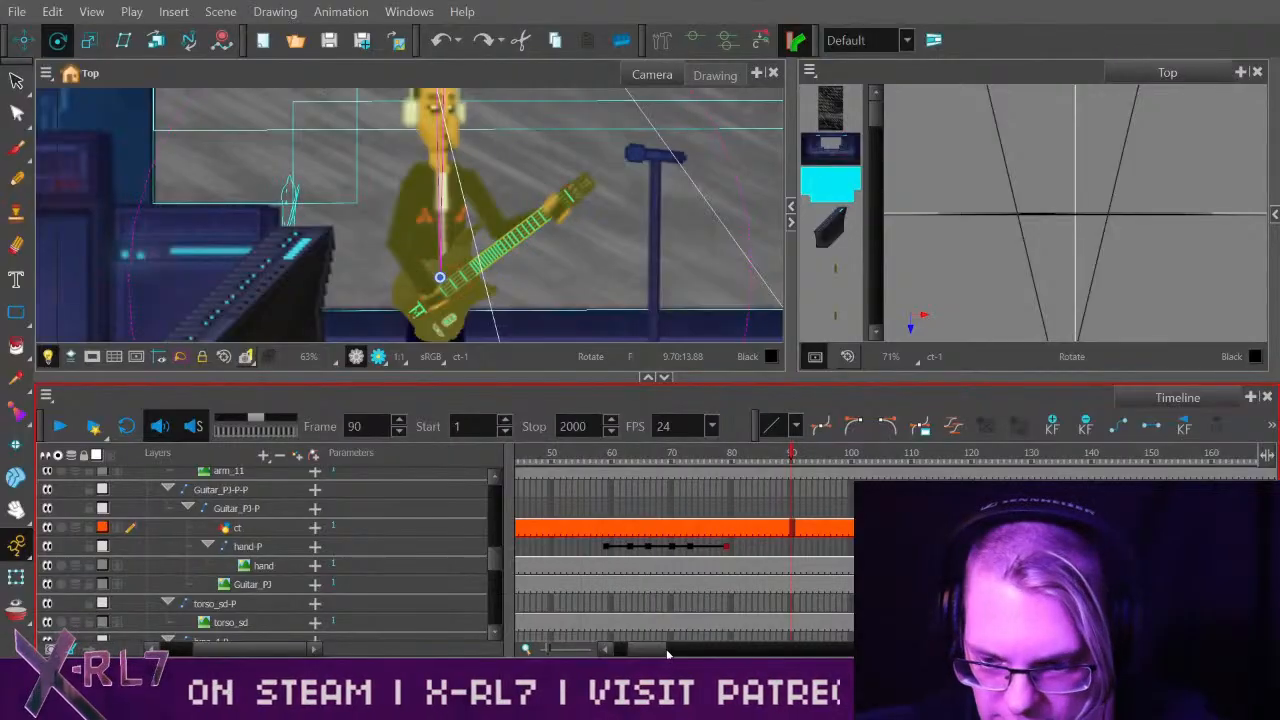
pyautogui.moveTo(664, 650); pyautogui.dragTo(673, 649)
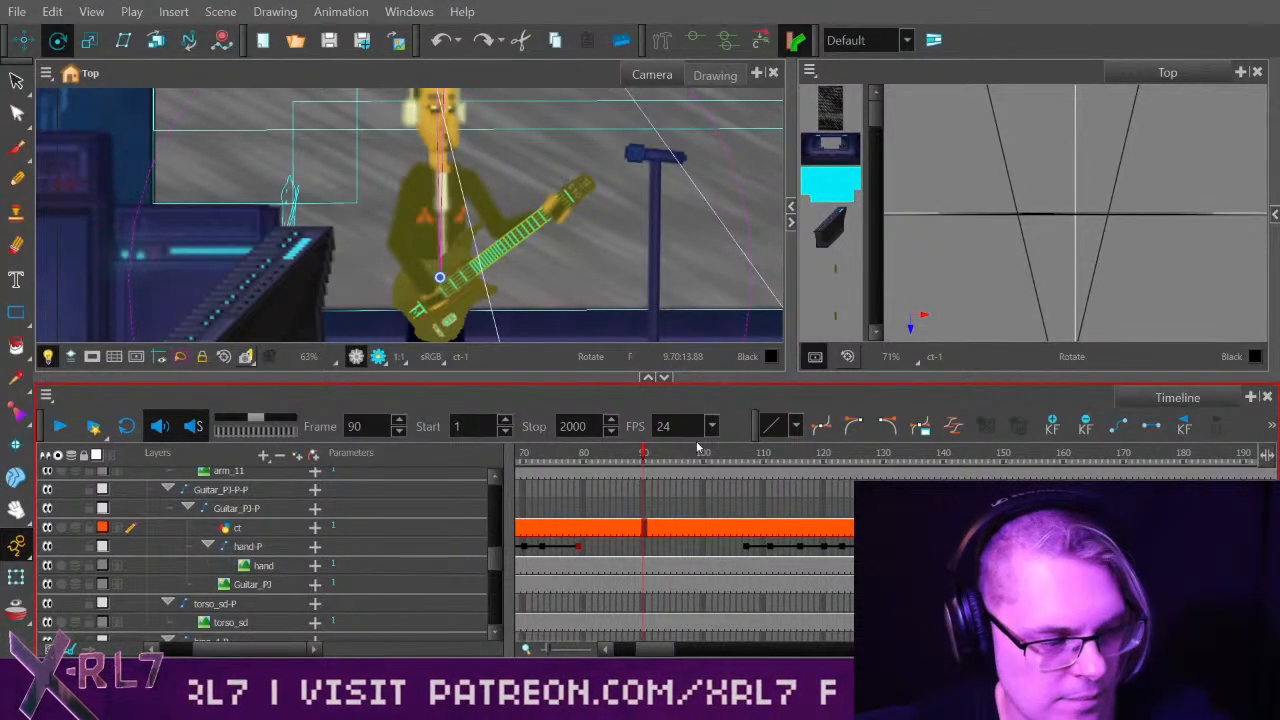
pyautogui.hscroll(-3, 613, 561)
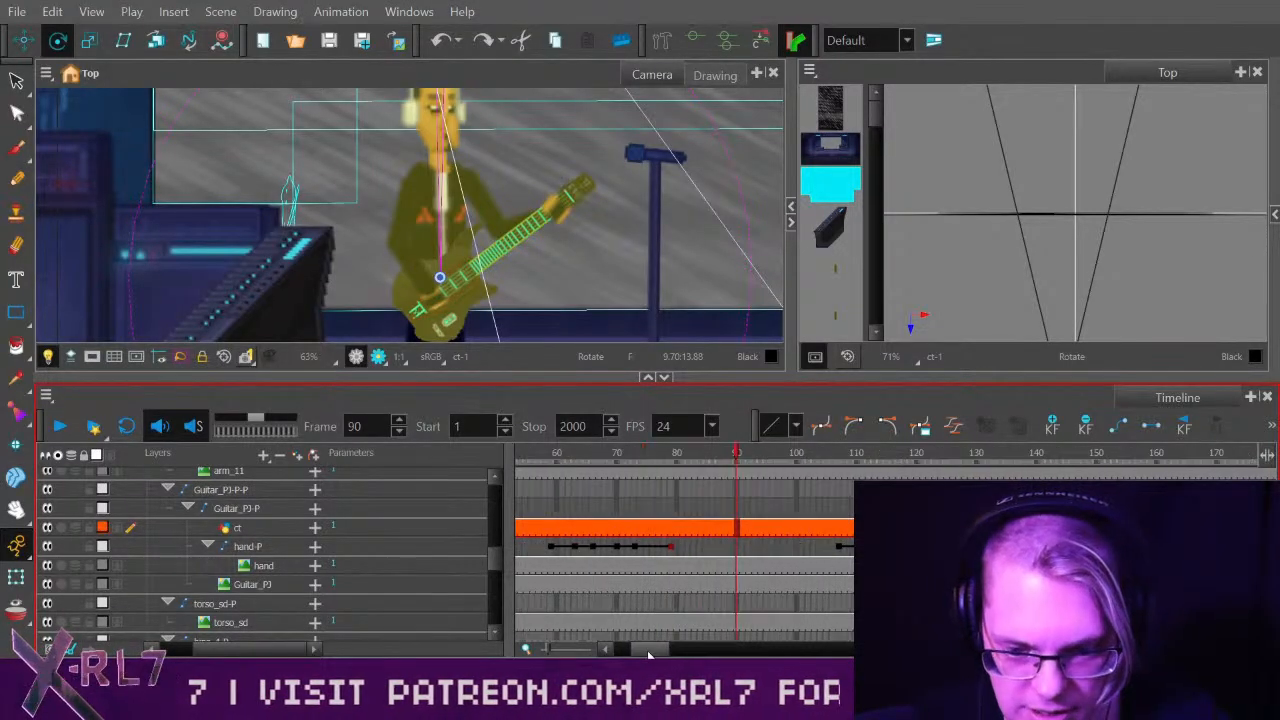
pyautogui.hscroll(3, 613, 561)
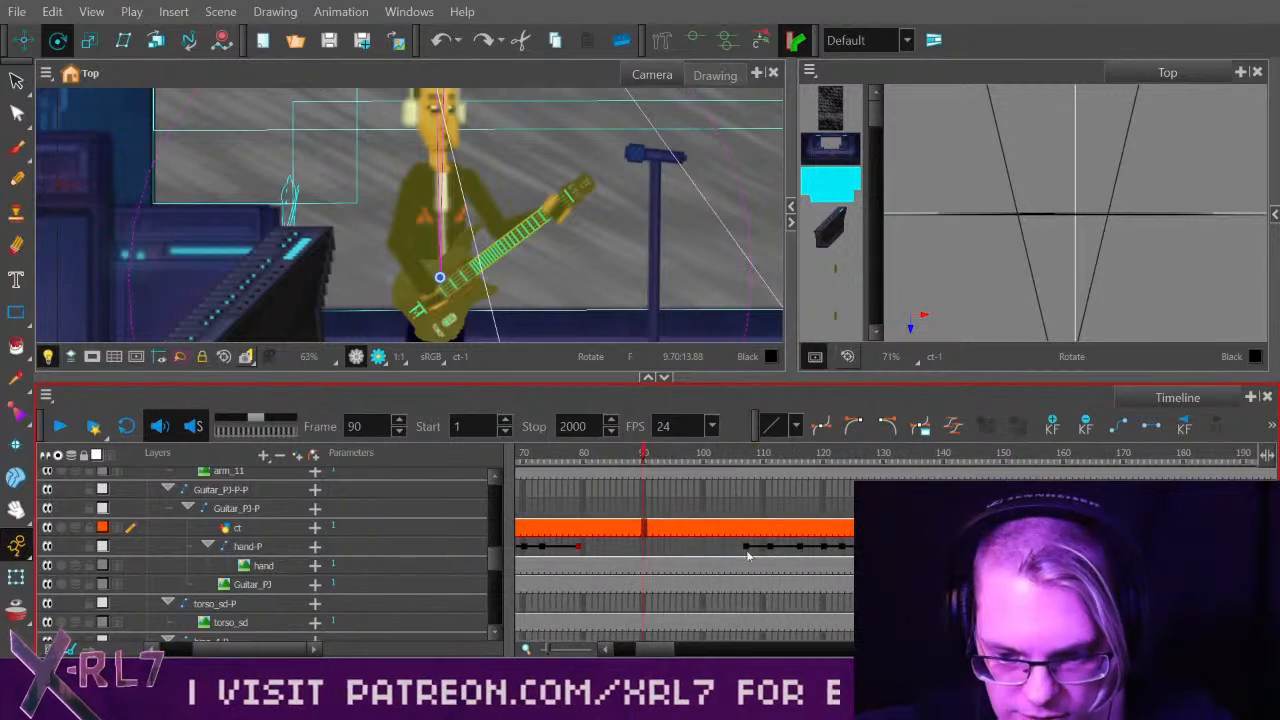
pyautogui.click(745, 546)
pyautogui.keyDown('shift'); pyautogui.click(919, 546); pyautogui.keyUp('shift')
pyautogui.hotkey('ctrl', 'c')
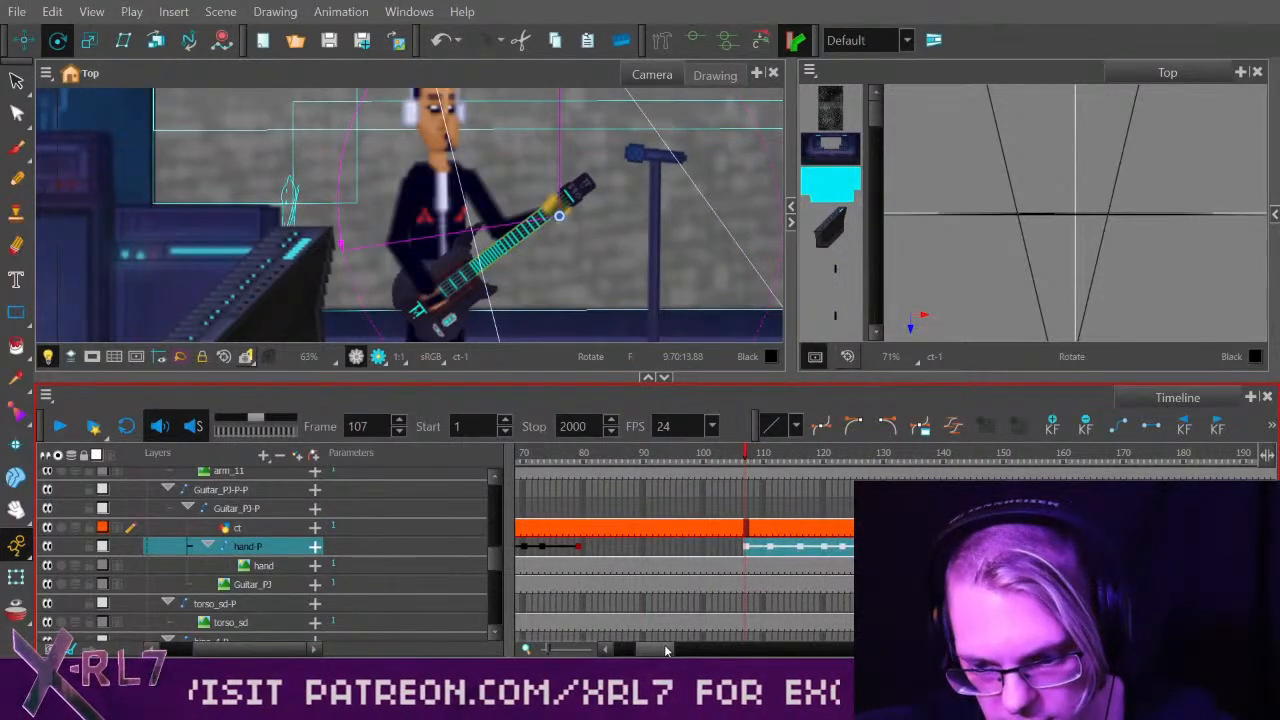
# Paste the copied keyframes onto the hand-P layer at frame 174, where the next guitar passage starts in the audio.
pyautogui.moveTo(665, 650); pyautogui.dragTo(676, 646)
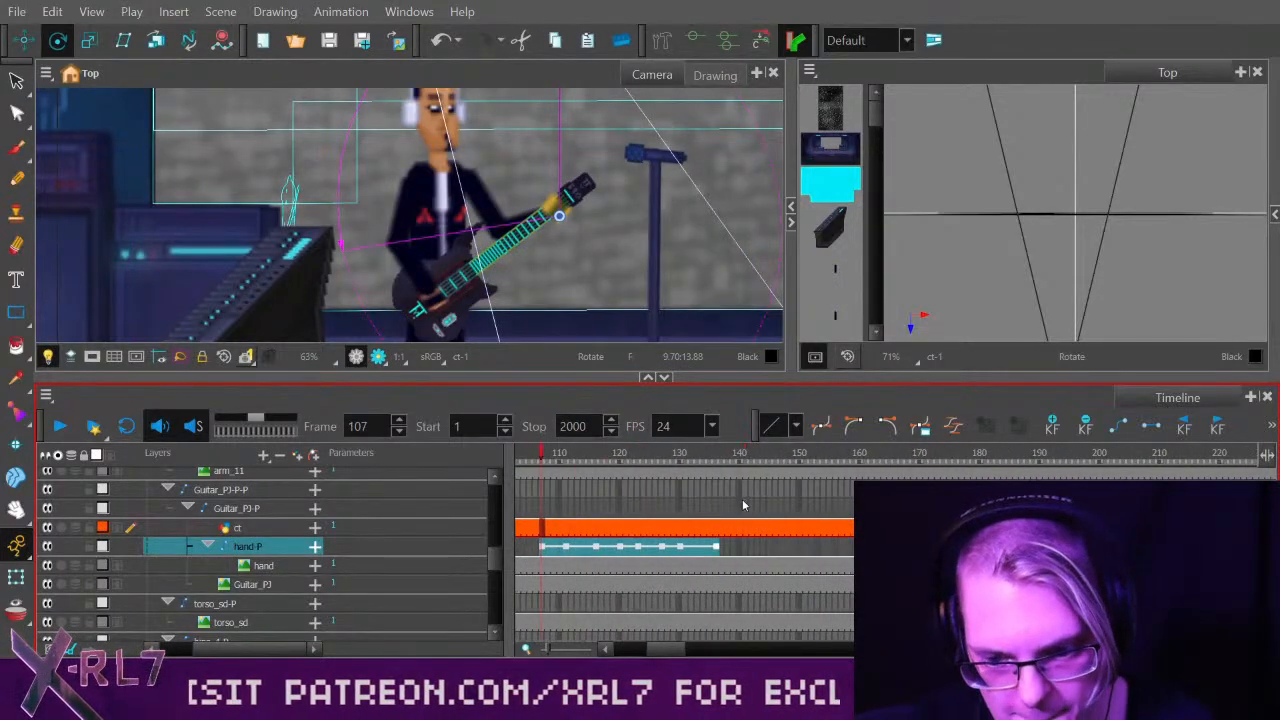
pyautogui.click(774, 457)
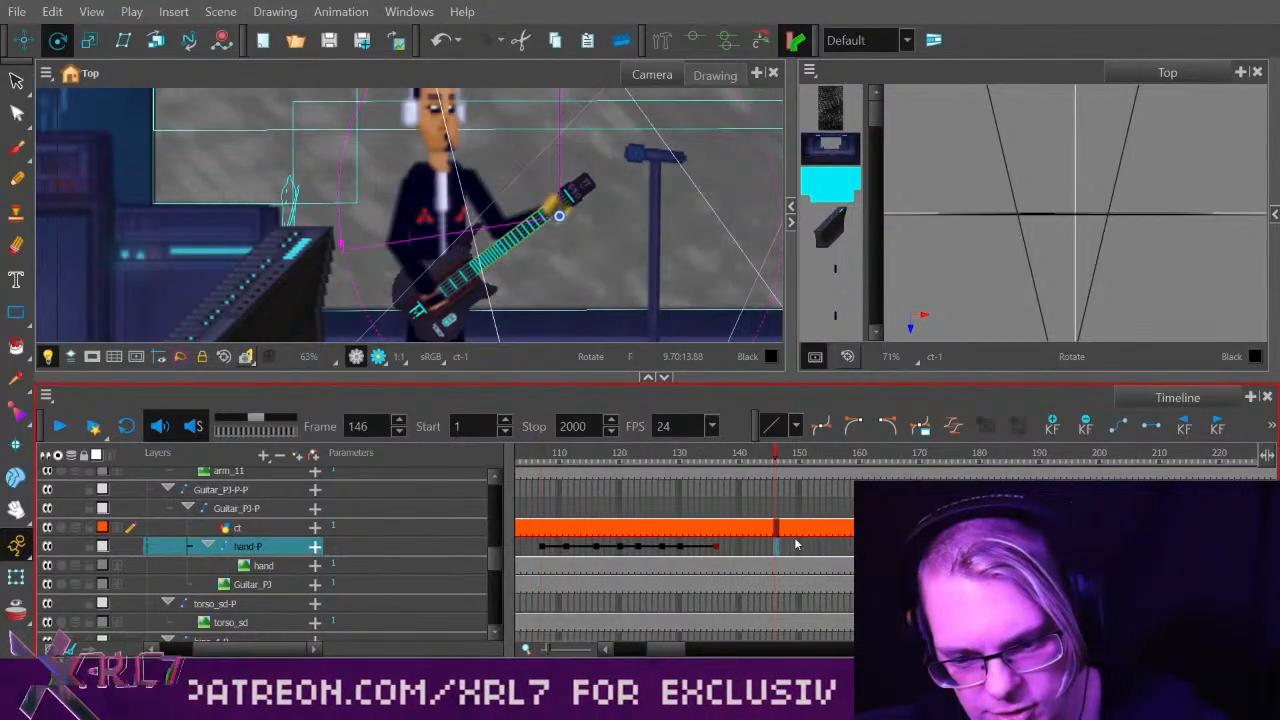
pyautogui.moveTo(672, 648); pyautogui.dragTo(676, 646)
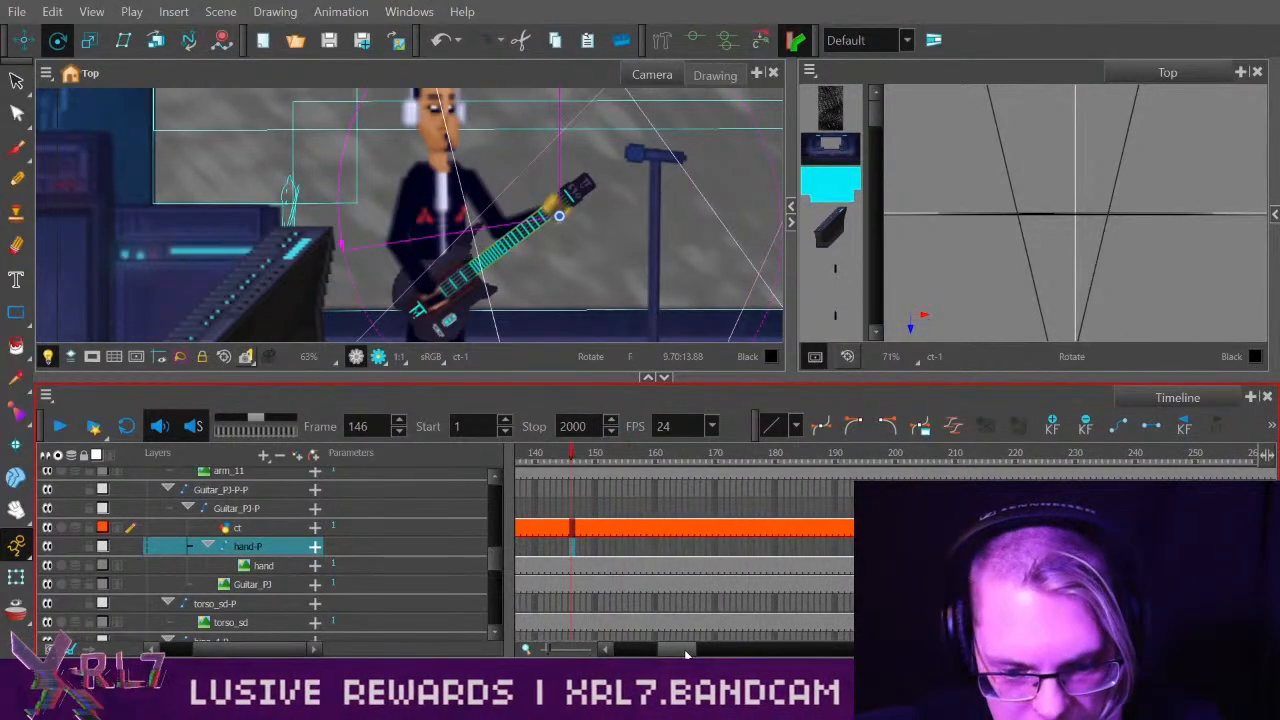
pyautogui.moveTo(684, 649); pyautogui.dragTo(681, 649)
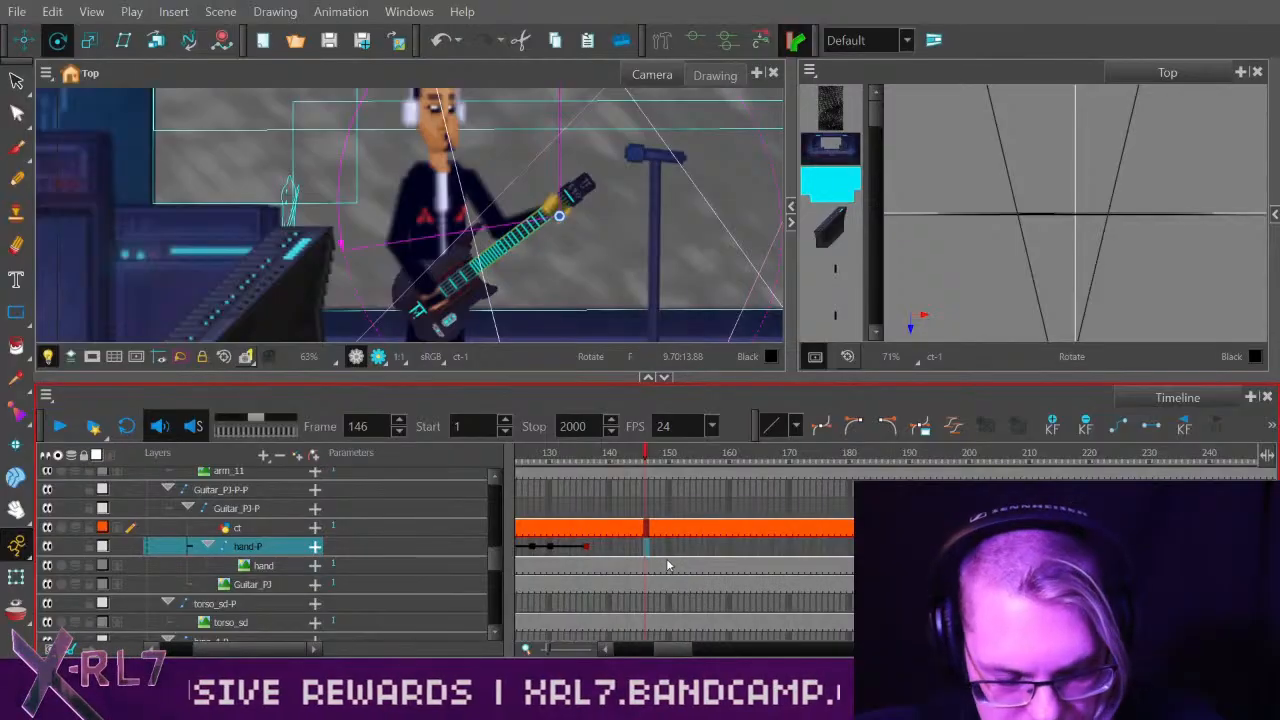
pyautogui.scroll(5, 463, 594)
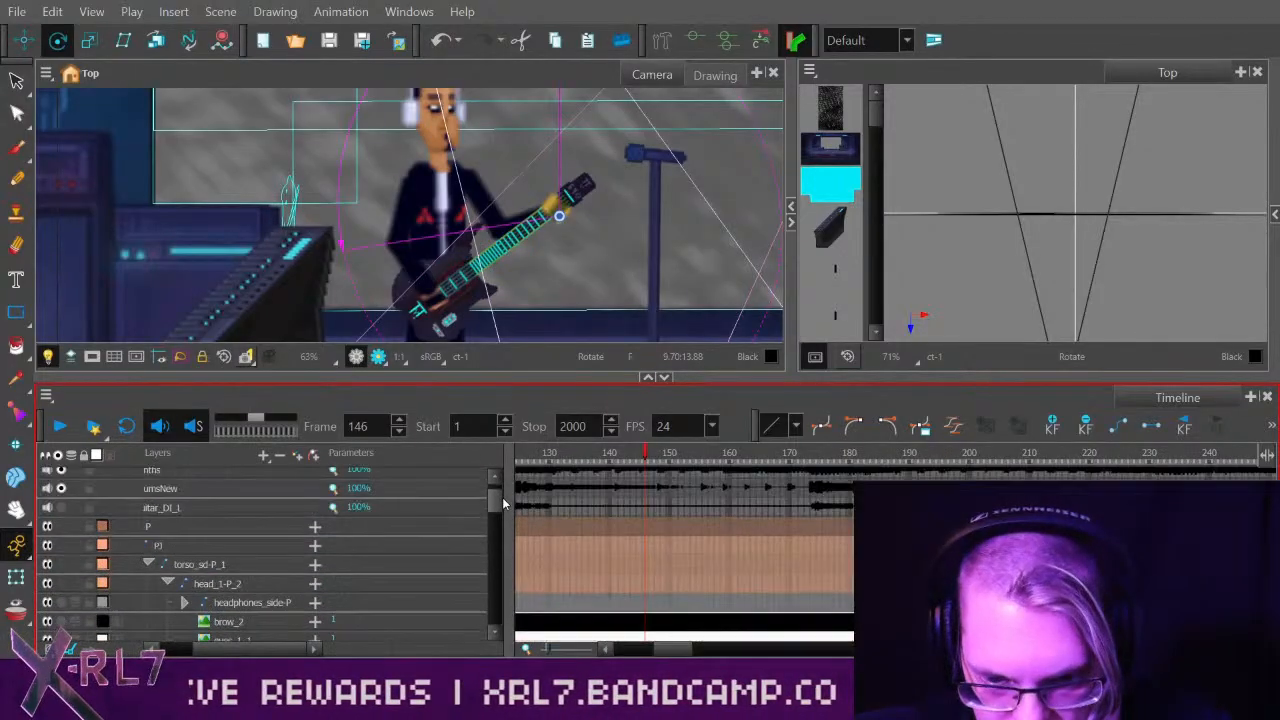
pyautogui.moveTo(688, 648); pyautogui.dragTo(695, 648)
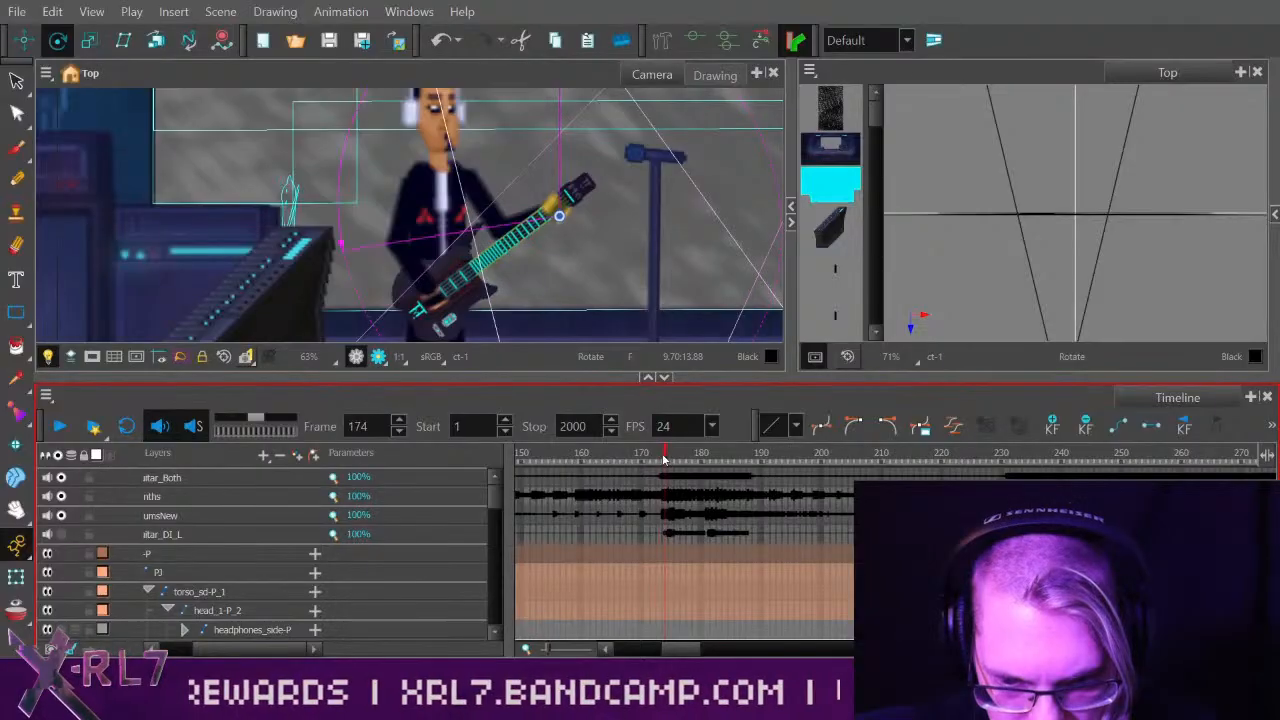
pyautogui.moveTo(495, 510); pyautogui.dragTo(500, 563)
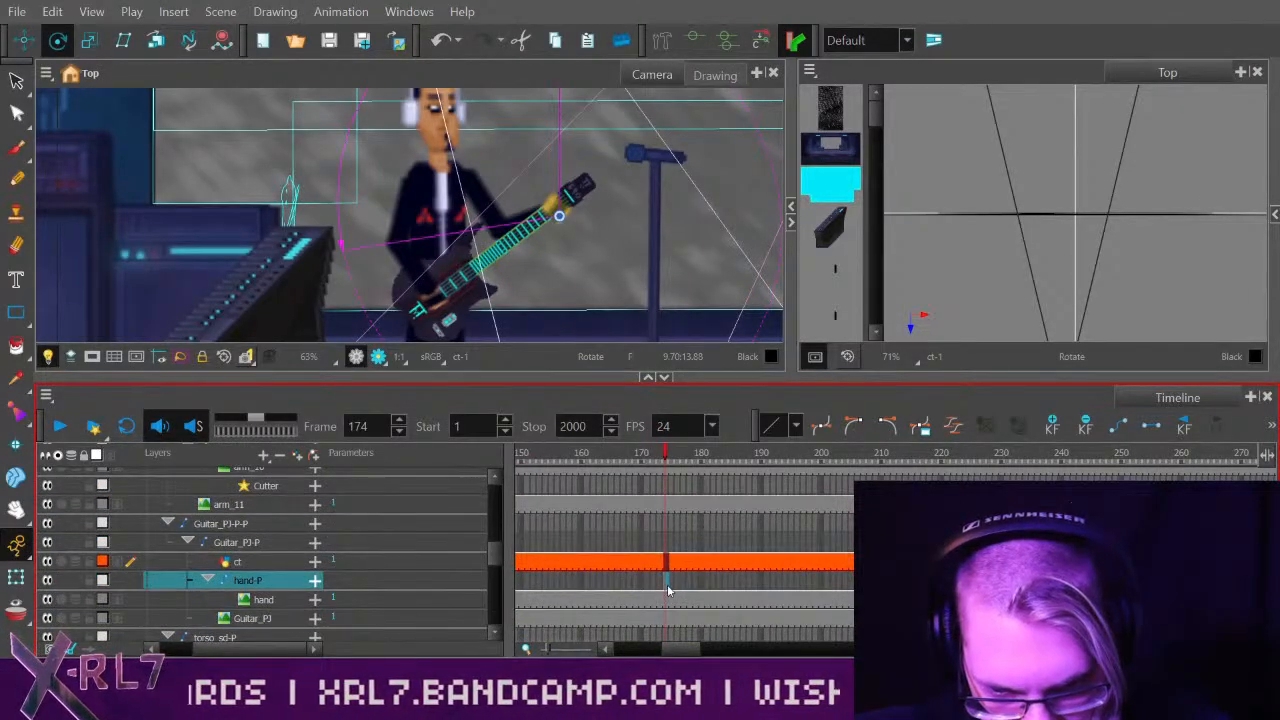
pyautogui.hotkey('ctrl', 'v')
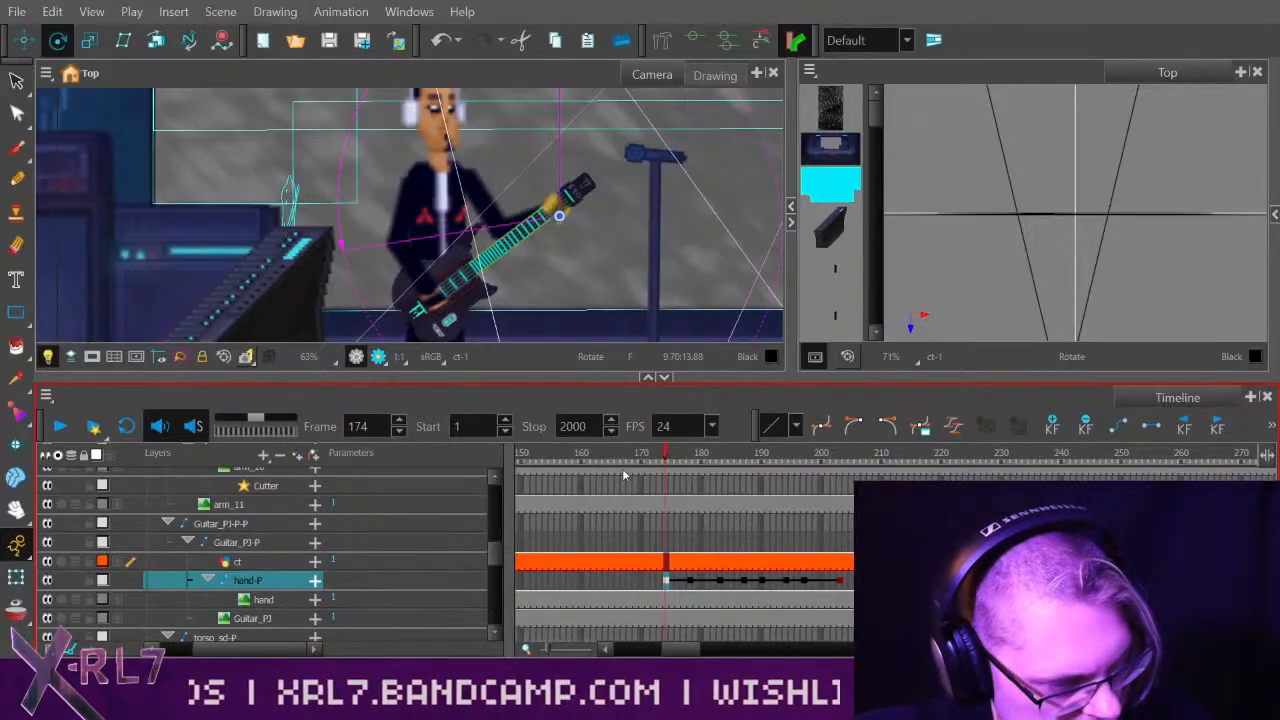
# Check the pasted hand-P keyframes frame by frame and move the group earlier so it starts at frame 171.
pyautogui.press('.')
pyautogui.press('.')
pyautogui.press('.')
pyautogui.press('.')
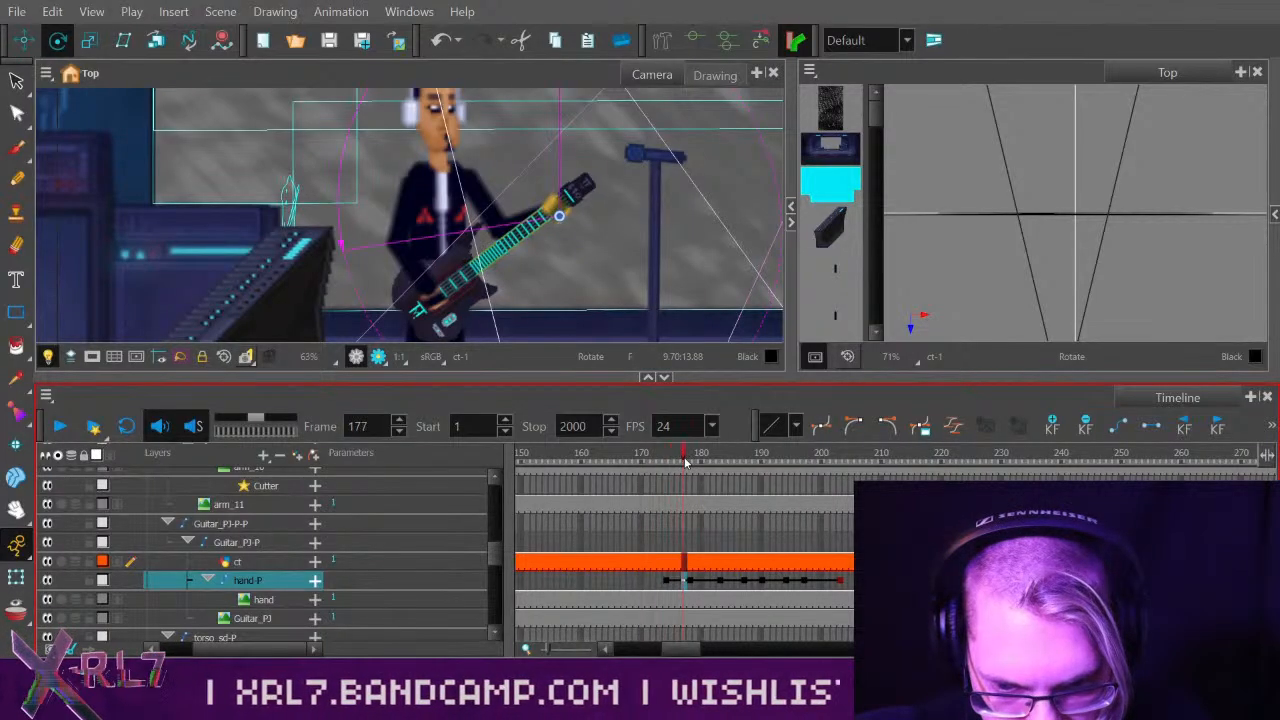
pyautogui.press(',')
pyautogui.press(',')
pyautogui.click(624, 456)
pyautogui.moveTo(669, 578); pyautogui.dragTo(652, 576)
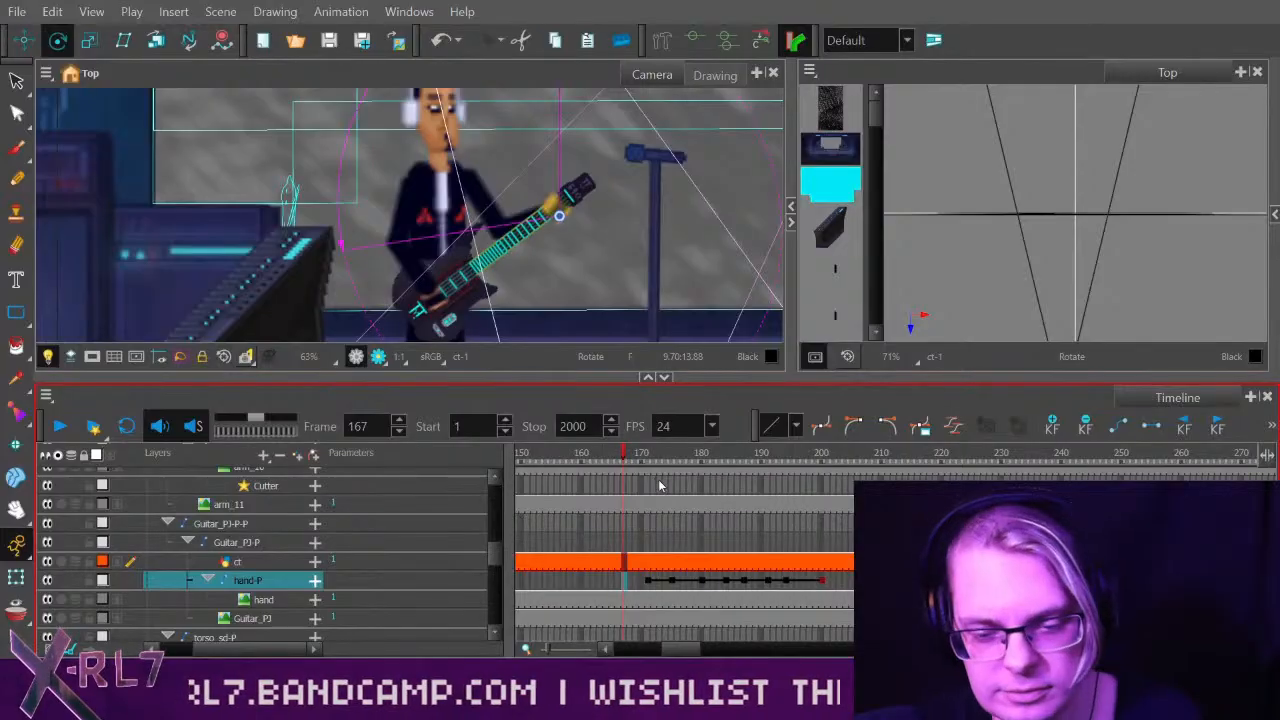
# Step through the start of the moved hand-P keyframes and shift the group one frame earlier to frame 170.
pyautogui.press('.')
pyautogui.press('.')
pyautogui.press('.')
pyautogui.press('.')
pyautogui.press('.')
pyautogui.press('.')
pyautogui.press('.')
pyautogui.press('.')
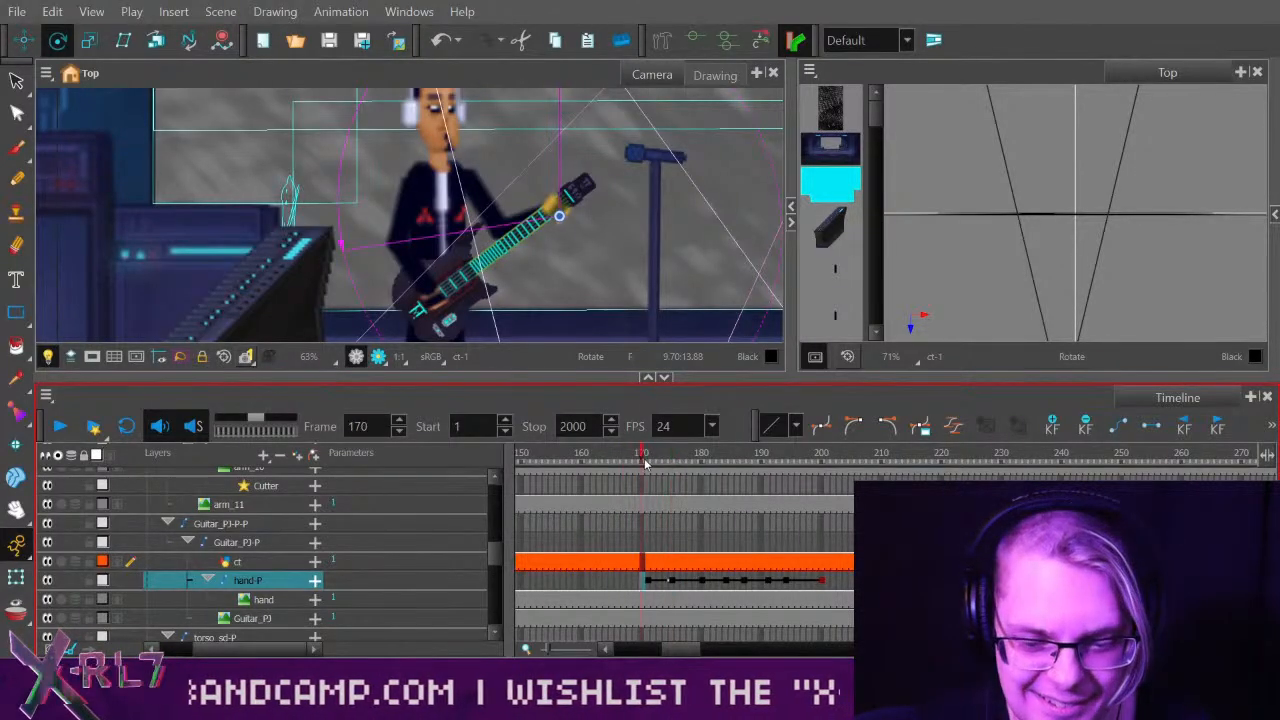
pyautogui.press(',')
pyautogui.press(',')
pyautogui.press(',')
pyautogui.click(628, 580)
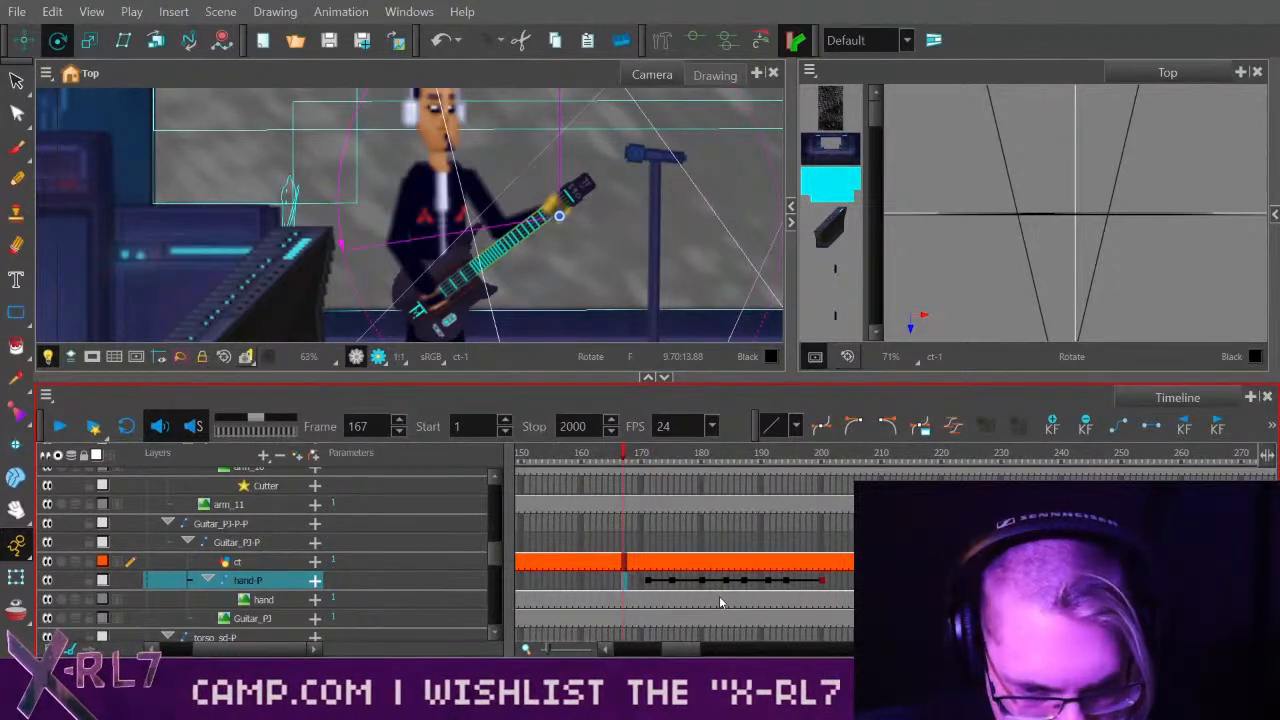
pyautogui.press('-')
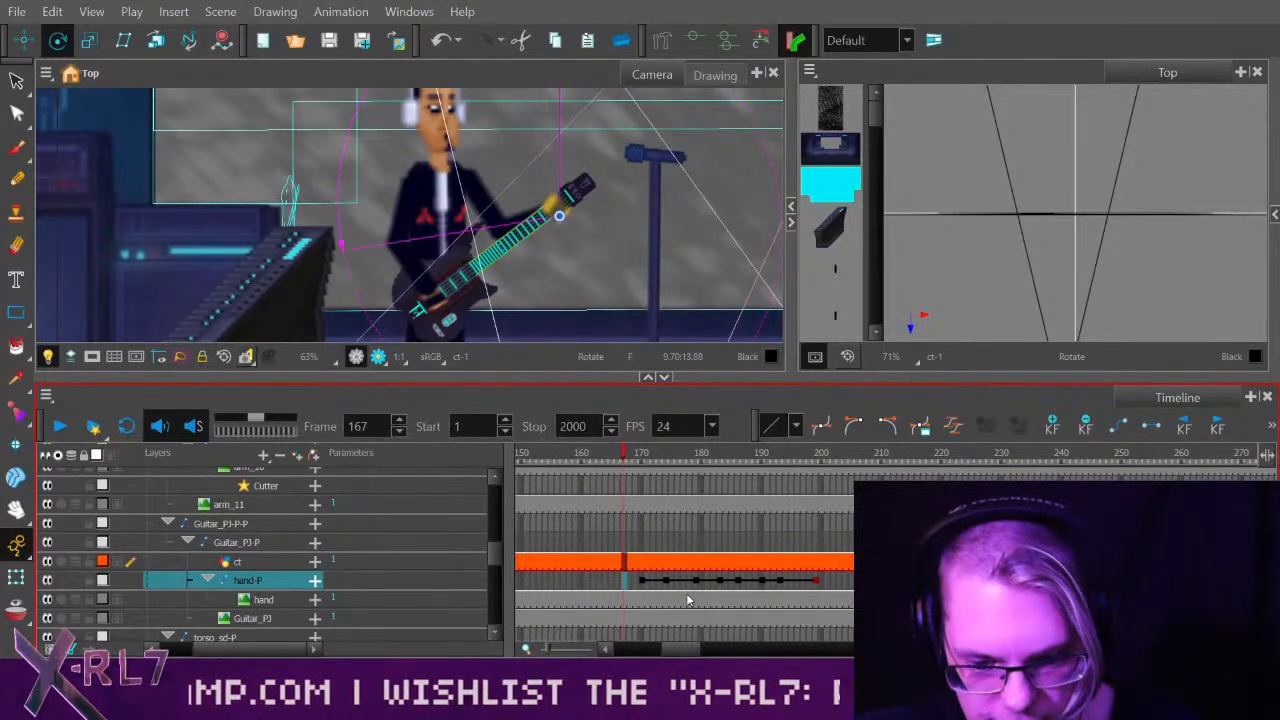
# Leave only the DI_L guitar sound layer enabled and scrub at frame 174 to compare it with the hand-P keyframes.
pyautogui.click(647, 459)
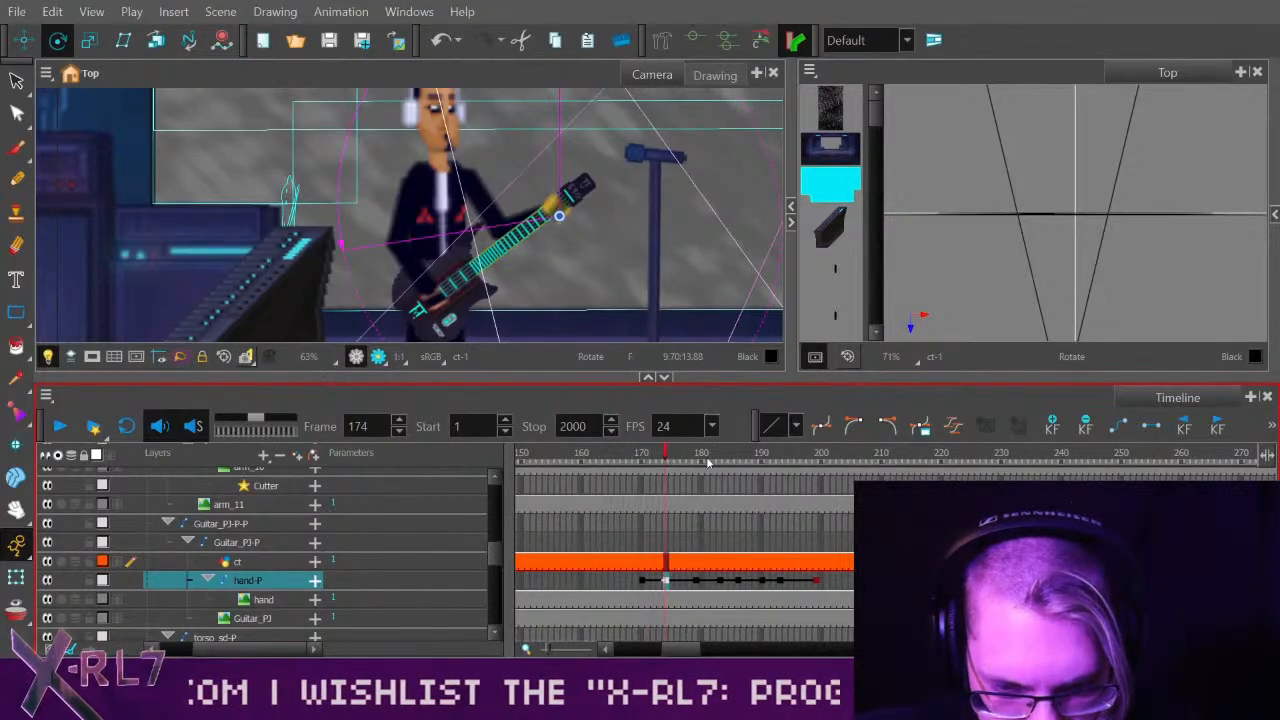
pyautogui.moveTo(500, 558); pyautogui.dragTo(497, 490)
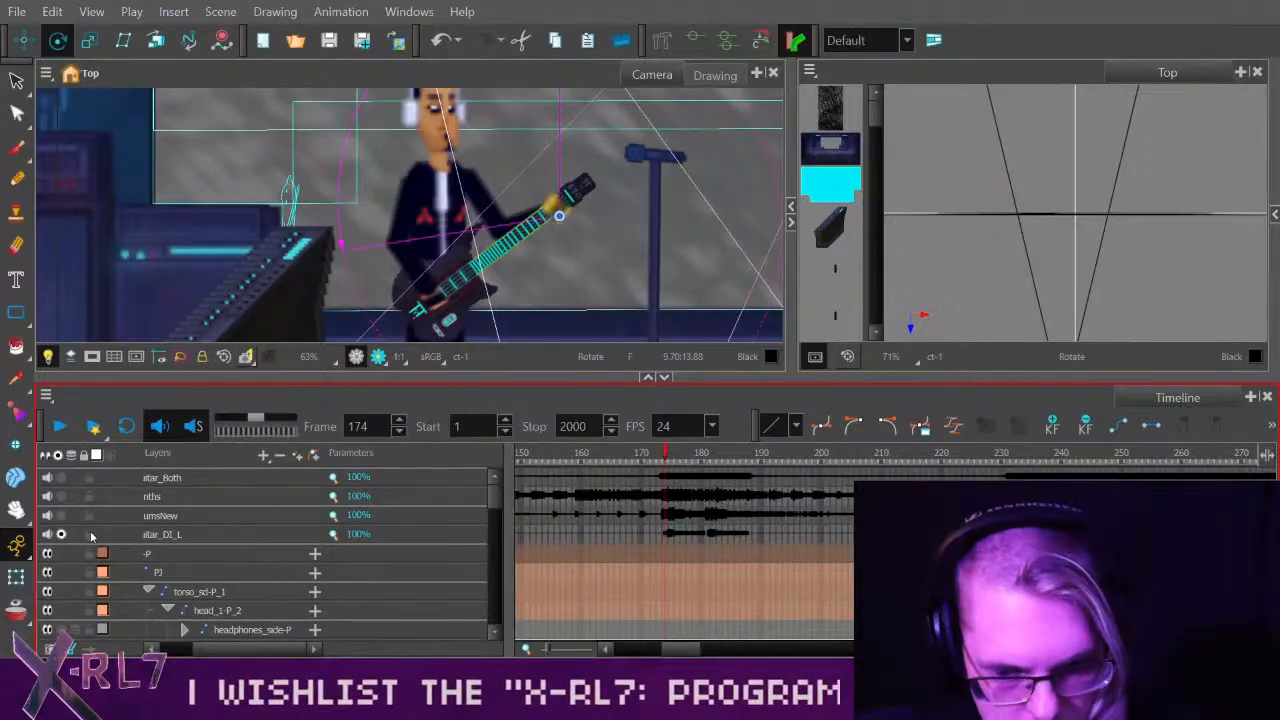
pyautogui.click(661, 459)
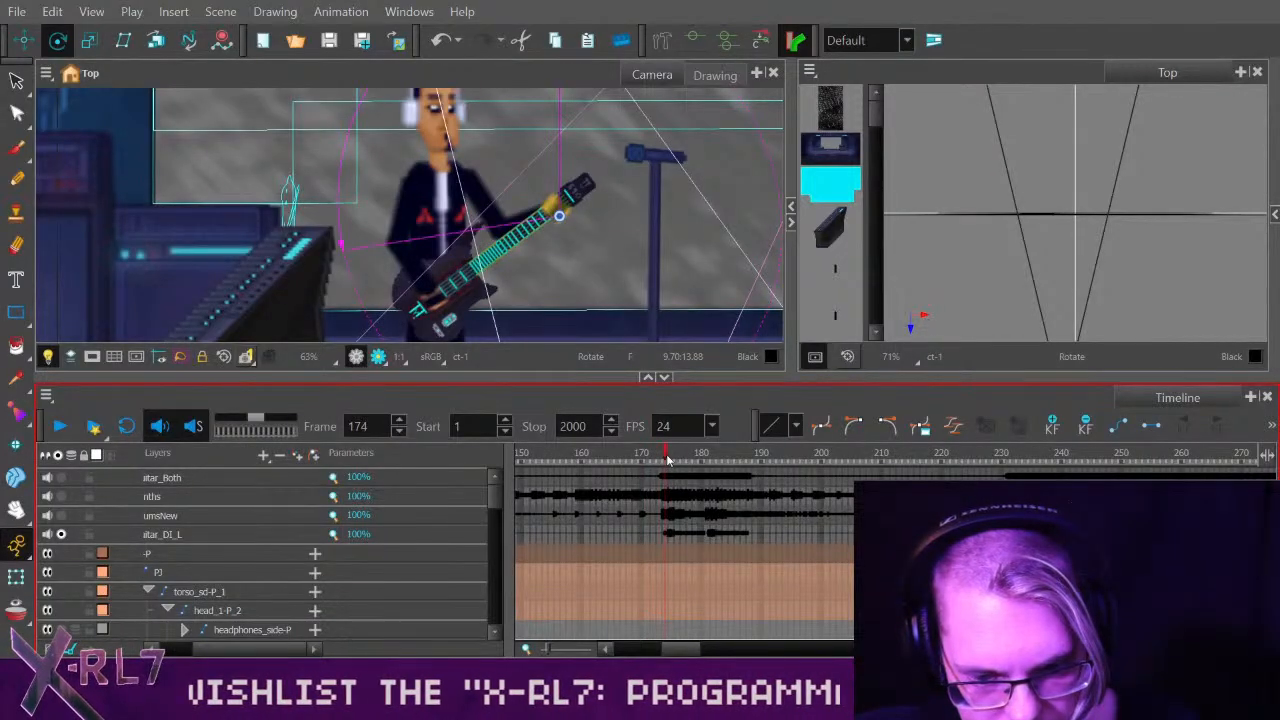
pyautogui.moveTo(498, 500); pyautogui.dragTo(507, 561)
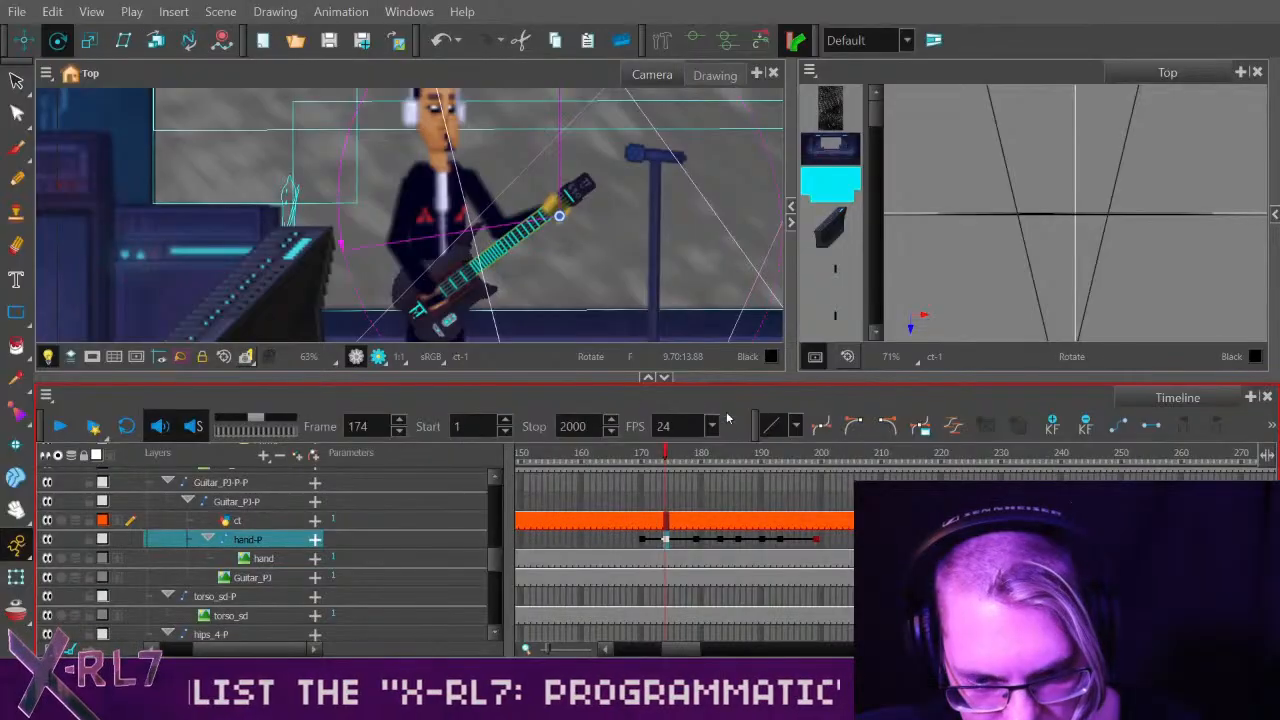
# Scrub the hand-P keyframes from frame 170 to 182 and compare their timing with the earlier guitar passage around frame 109.
pyautogui.click(638, 458)
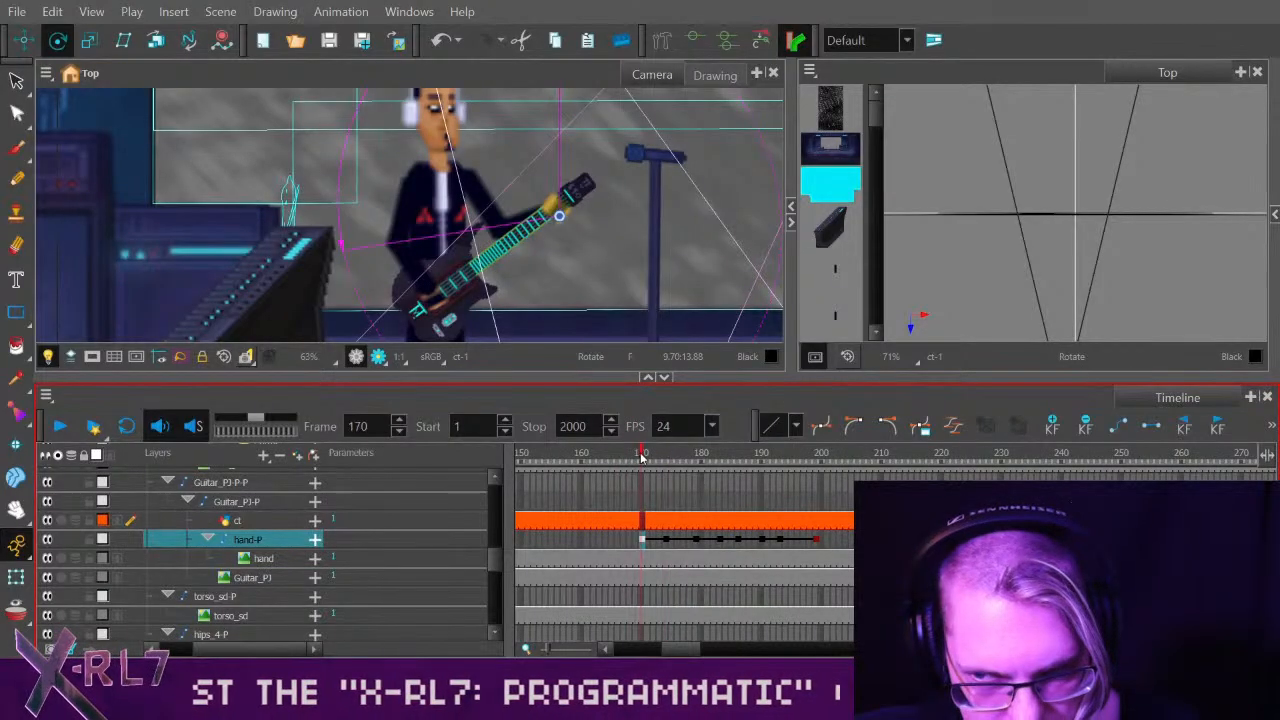
pyautogui.moveTo(649, 457); pyautogui.dragTo(703, 456)
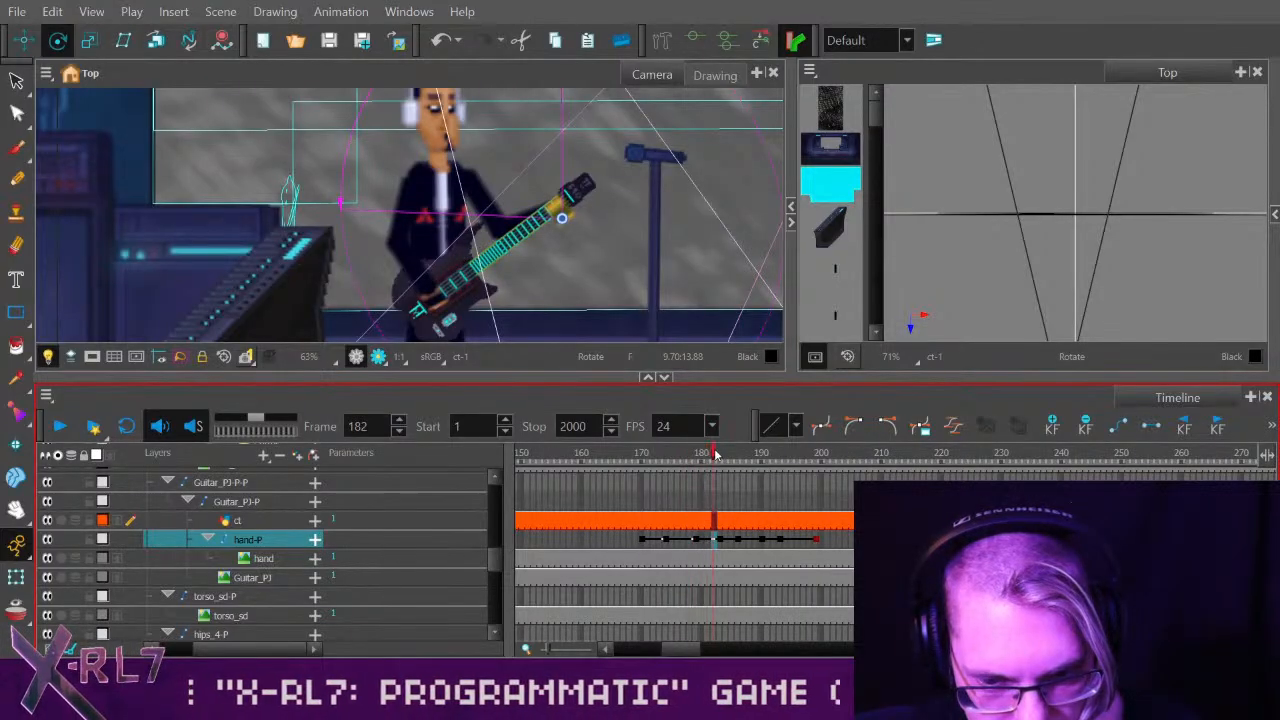
pyautogui.moveTo(702, 459)
pyautogui.mouseDown()
pyautogui.moveTo(663, 453)
pyautogui.moveTo(689, 456)
pyautogui.mouseUp()
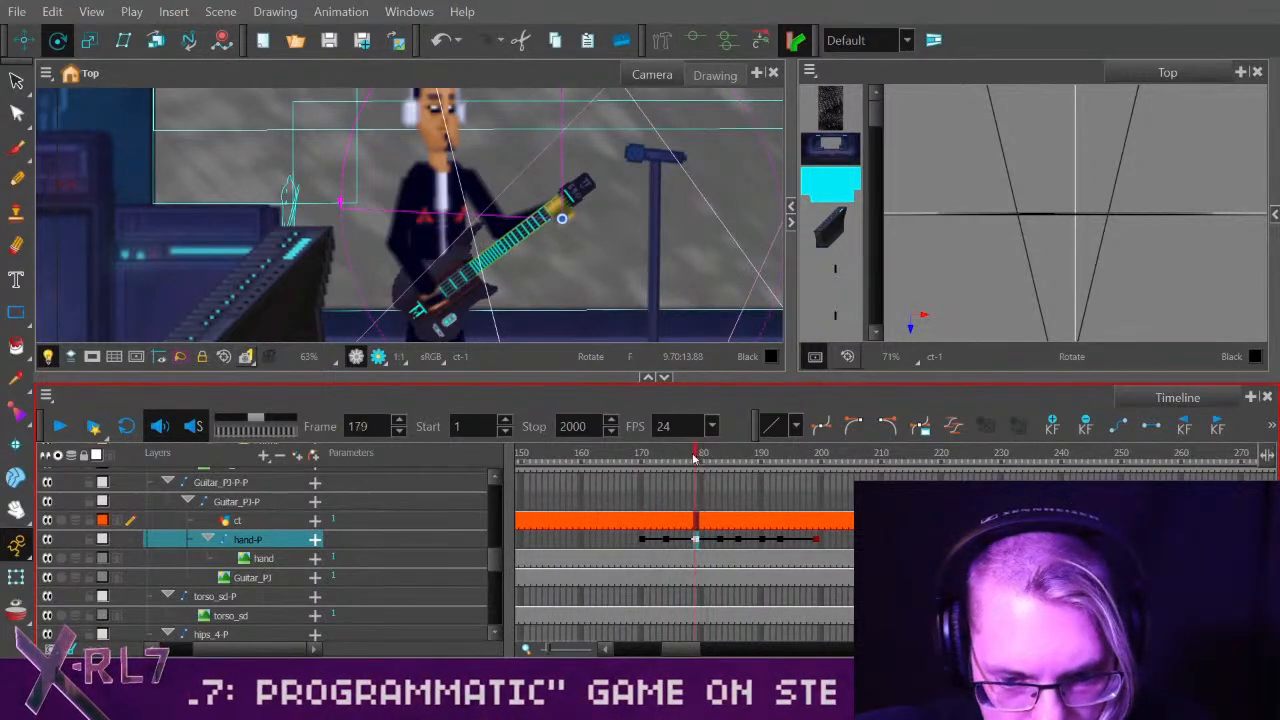
pyautogui.click(600, 468)
pyautogui.moveTo(600, 468); pyautogui.dragTo(666, 468)
pyautogui.moveTo(690, 648); pyautogui.dragTo(670, 650)
pyautogui.click(680, 457)
pyautogui.moveTo(680, 457)
pyautogui.mouseDown()
pyautogui.moveTo(768, 452)
pyautogui.moveTo(666, 458)
pyautogui.moveTo(731, 458)
pyautogui.moveTo(677, 460)
pyautogui.moveTo(719, 470)
pyautogui.moveTo(766, 460)
pyautogui.moveTo(685, 471)
pyautogui.mouseUp()
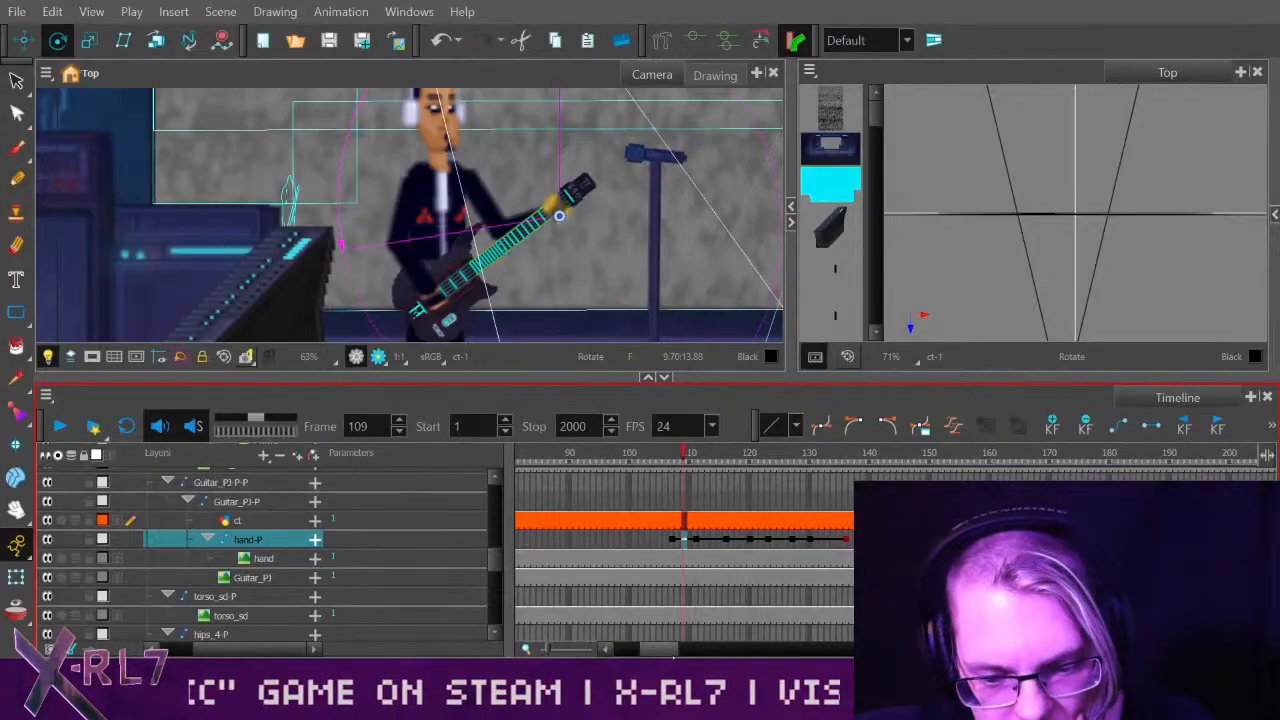
# Examine the hand-P poses on the first keyframe group between frames 58 and 66, with the Translate tool active.
pyautogui.moveTo(664, 650); pyautogui.dragTo(646, 650)
pyautogui.click(698, 540)
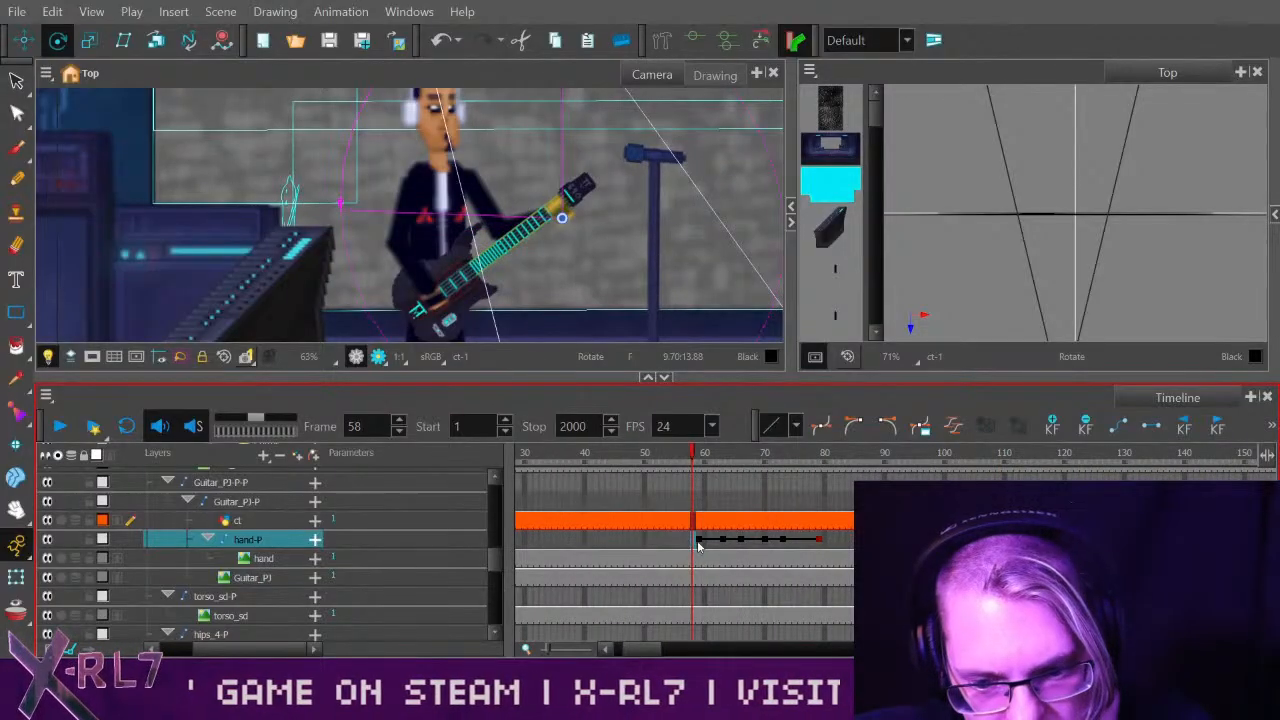
pyautogui.click(723, 540)
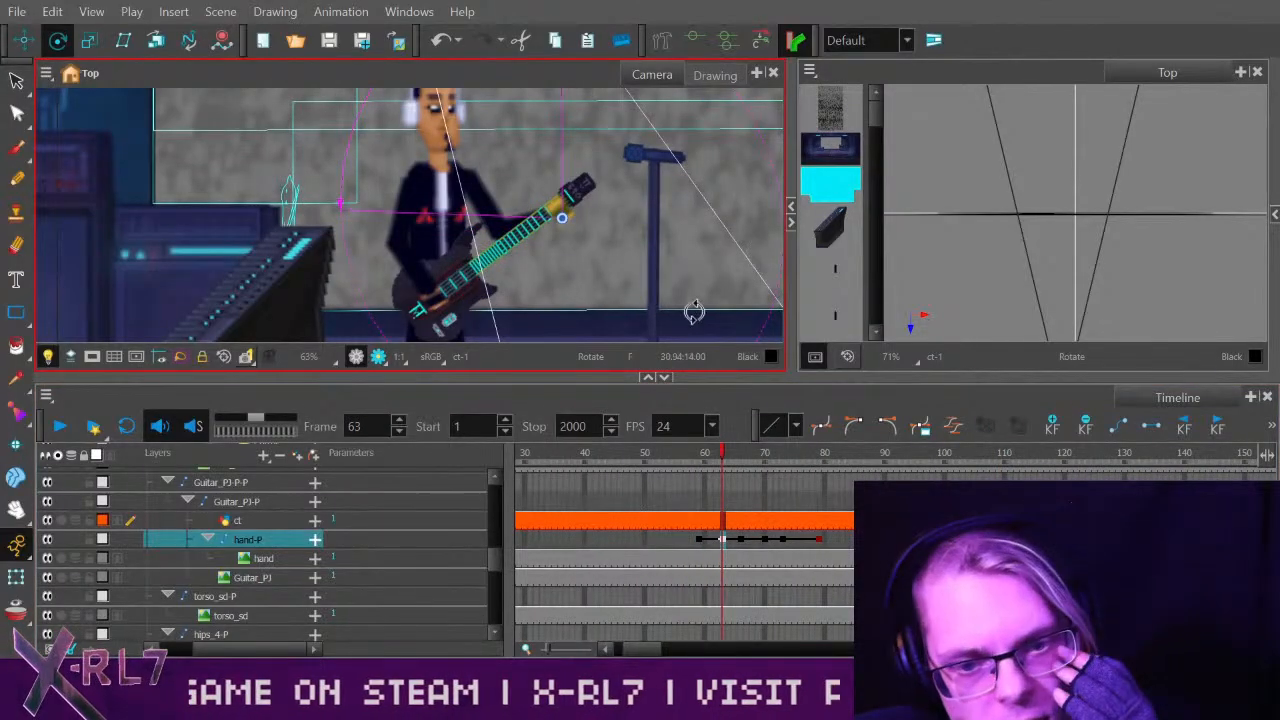
pyautogui.click(25, 41)
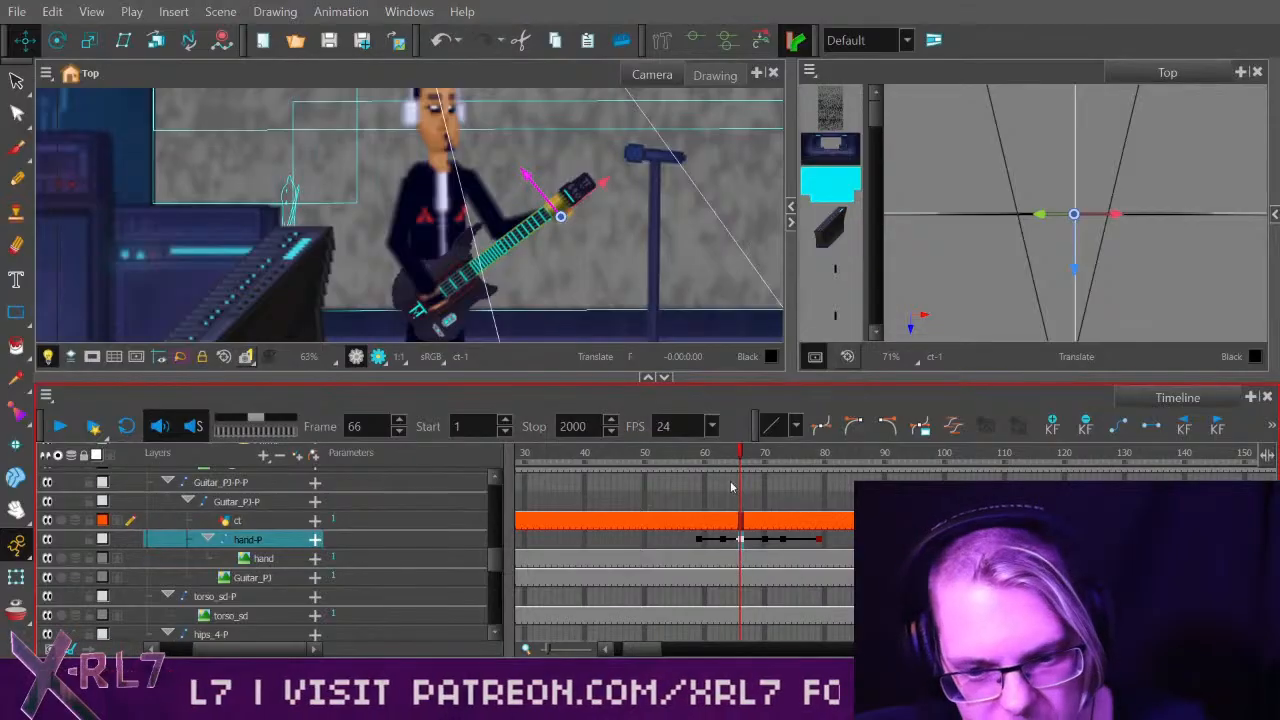
pyautogui.moveTo(709, 455)
pyautogui.mouseDown()
pyautogui.moveTo(799, 455)
pyautogui.moveTo(697, 472)
pyautogui.mouseUp()
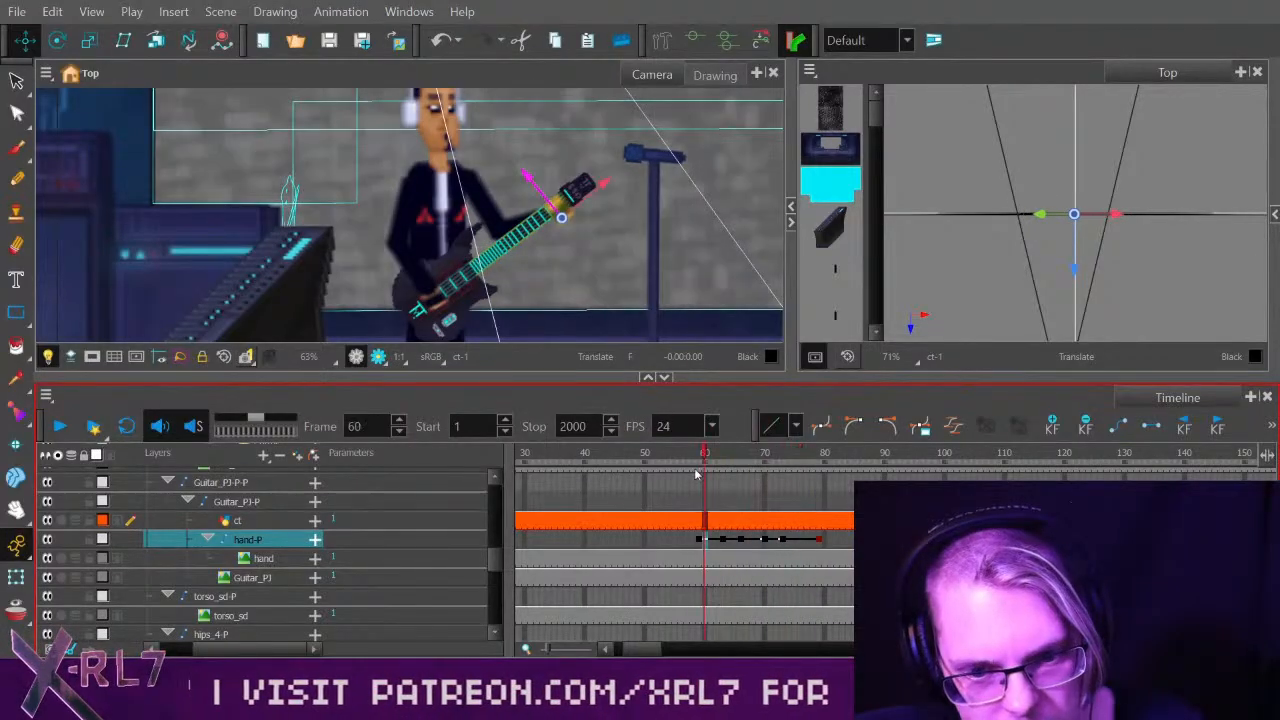
pyautogui.click(722, 538)
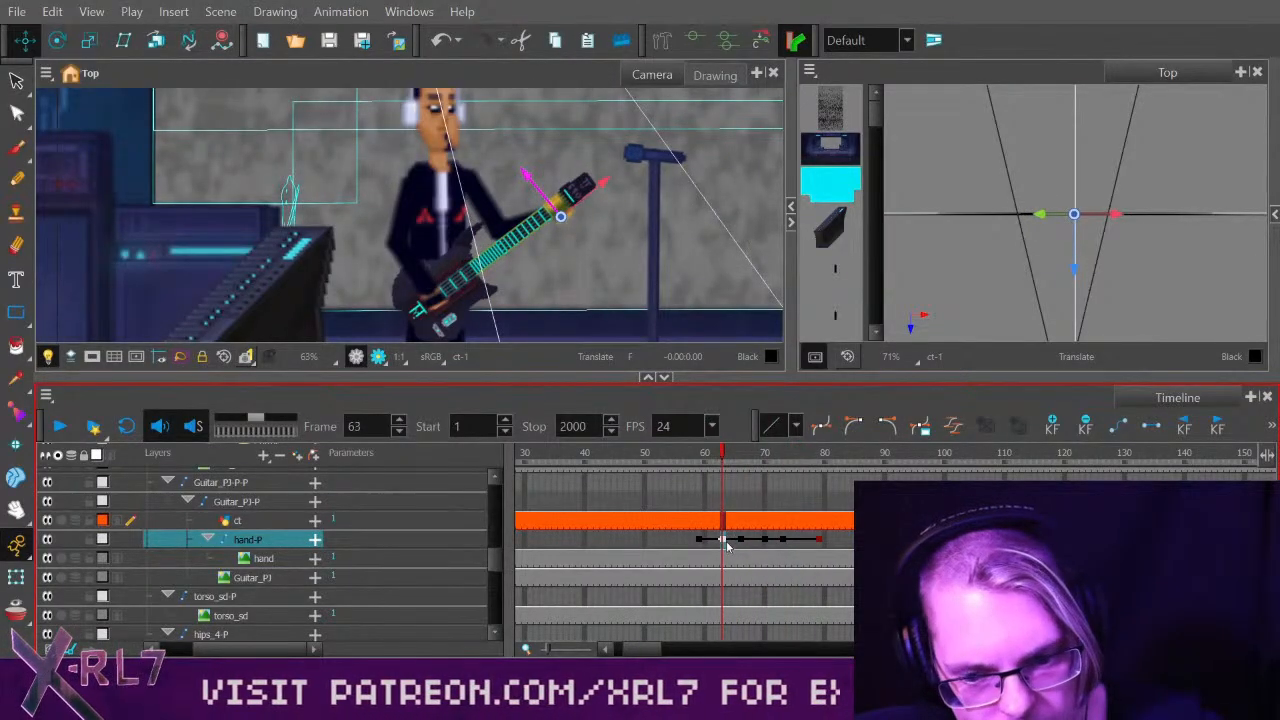
# Play the first guitar passage with sound from just before its hand-P keyframes and again from frame 44.
pyautogui.moveTo(722, 455); pyautogui.dragTo(680, 458)
pyautogui.click(57, 425)
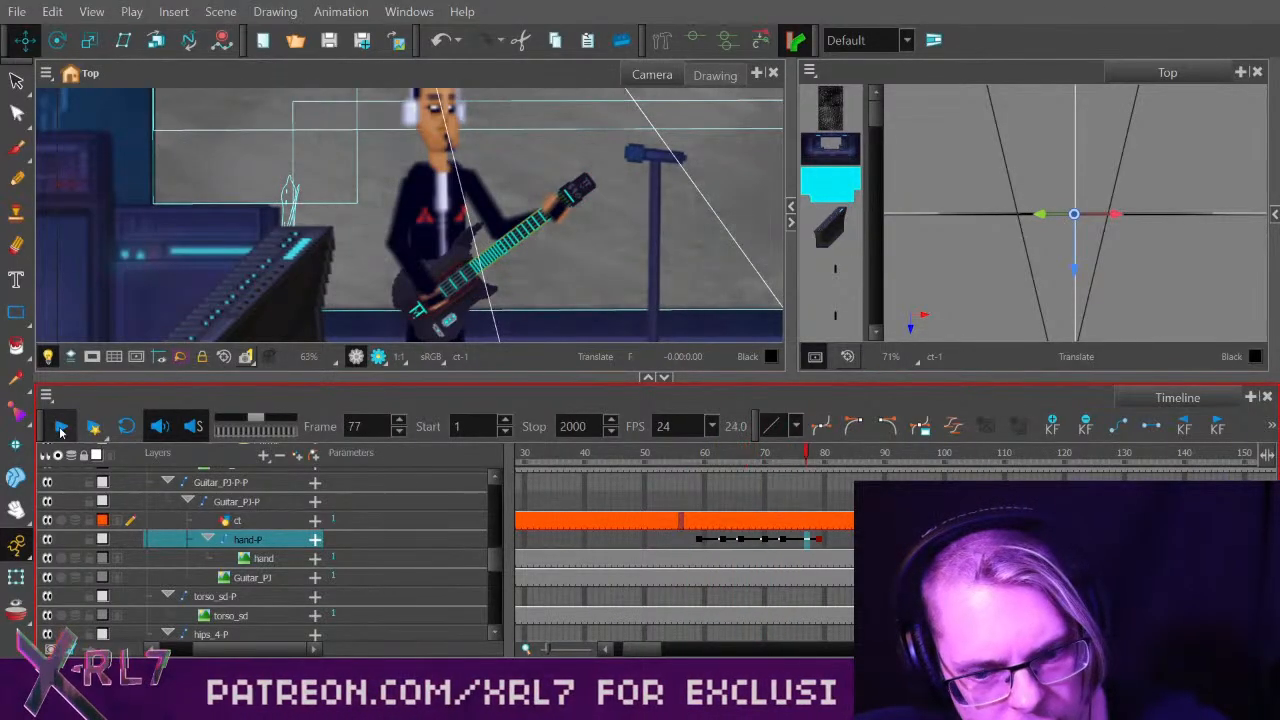
pyautogui.click(707, 456)
pyautogui.click(720, 541)
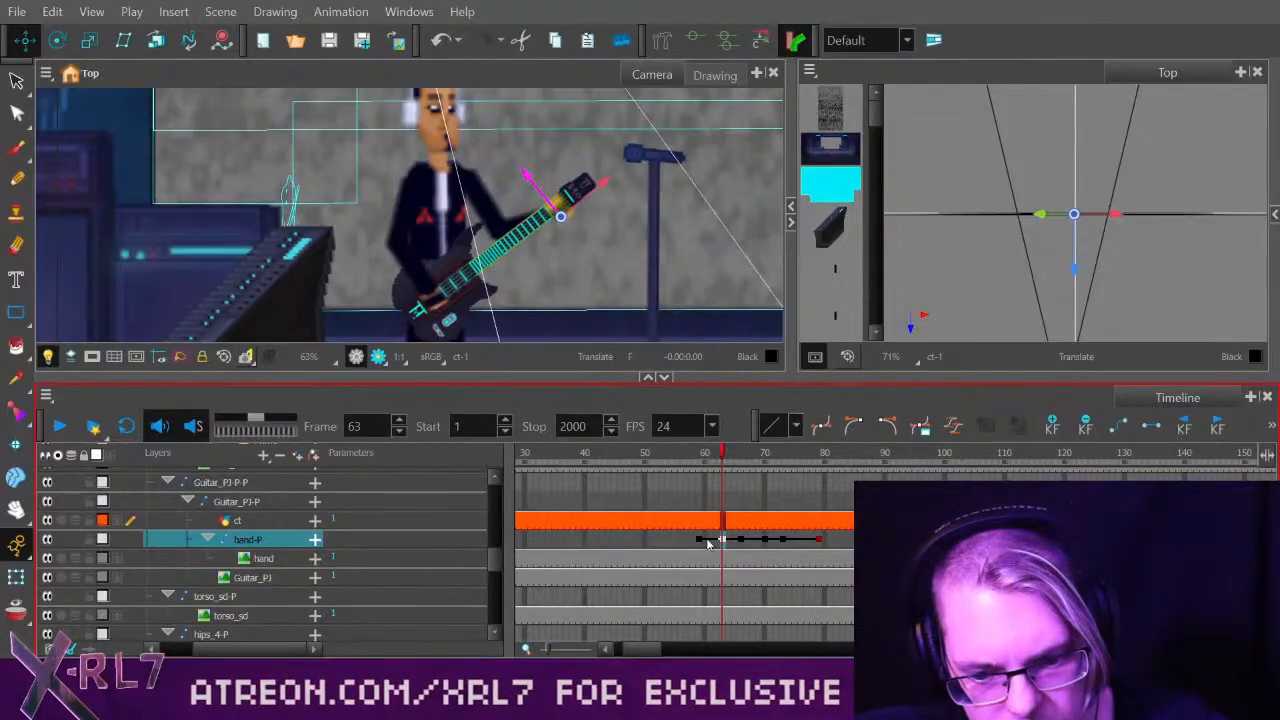
pyautogui.click(699, 541)
pyautogui.moveTo(682, 459); pyautogui.dragTo(608, 455)
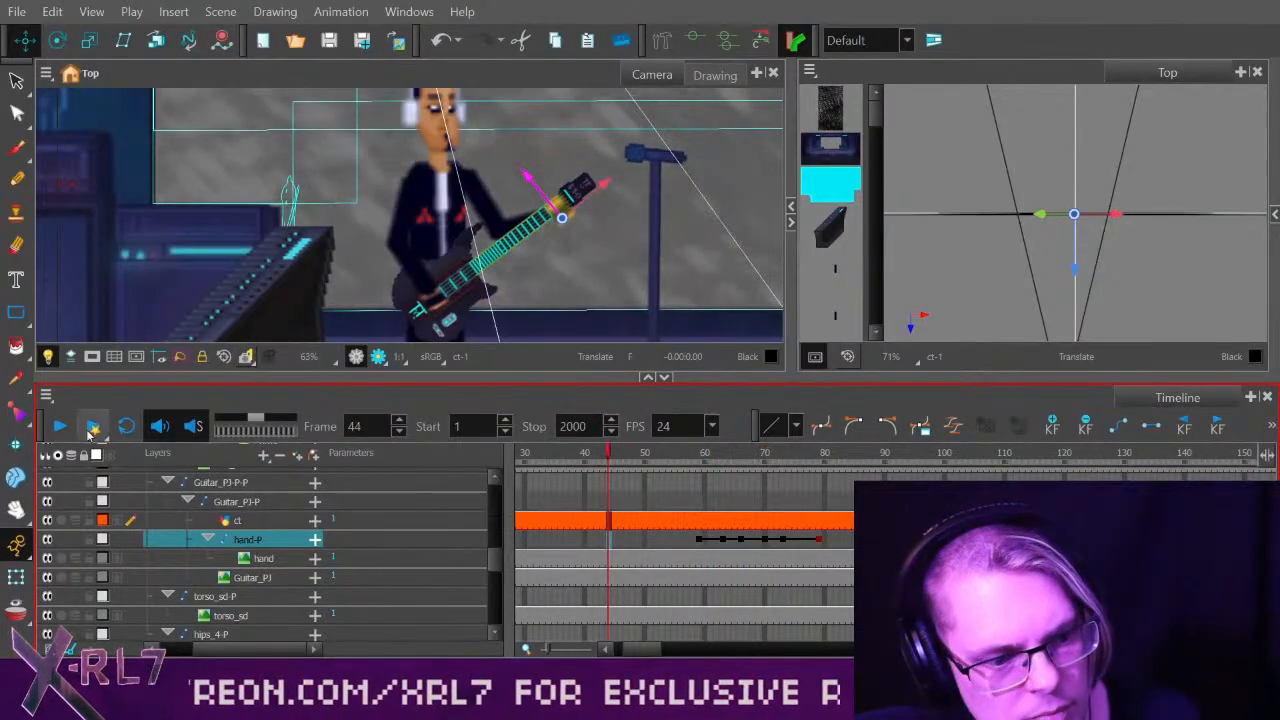
pyautogui.click(91, 427)
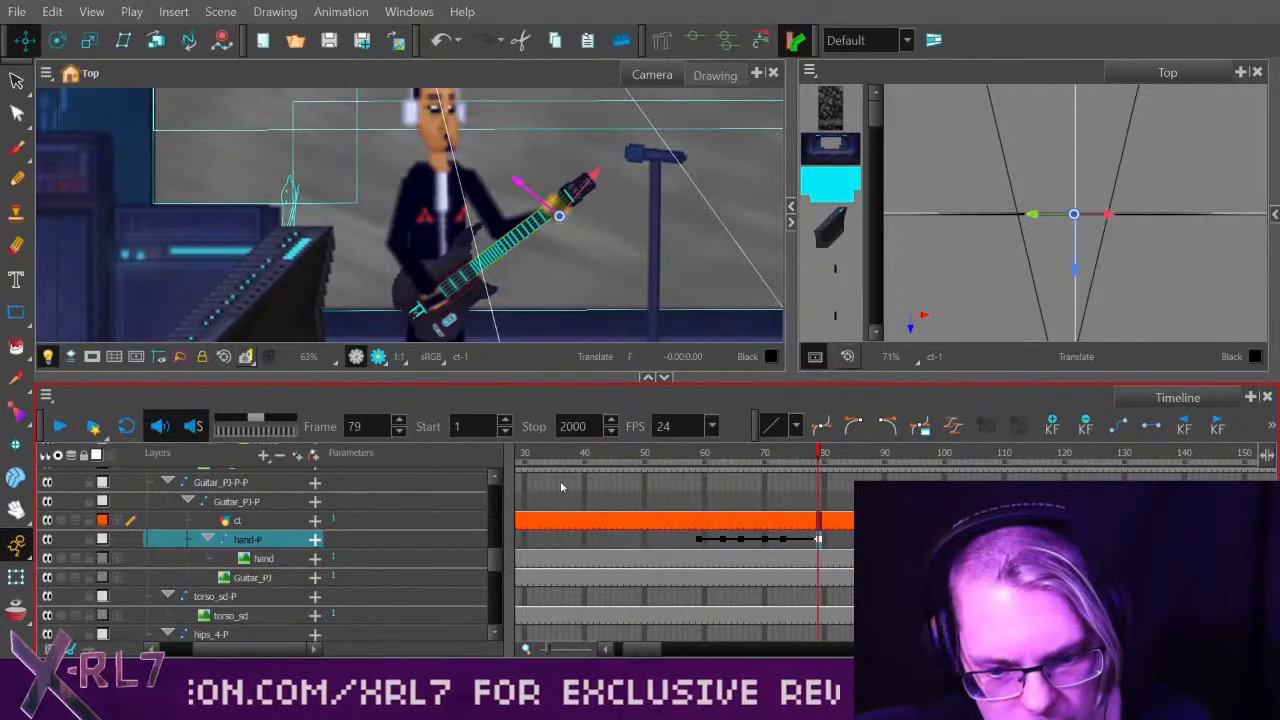
# Inspect the hand-P keyframe at frame 1 and replay the first guitar passage from frame 43.
pyautogui.click(701, 542)
pyautogui.moveTo(641, 649); pyautogui.dragTo(606, 647)
pyautogui.click(519, 541)
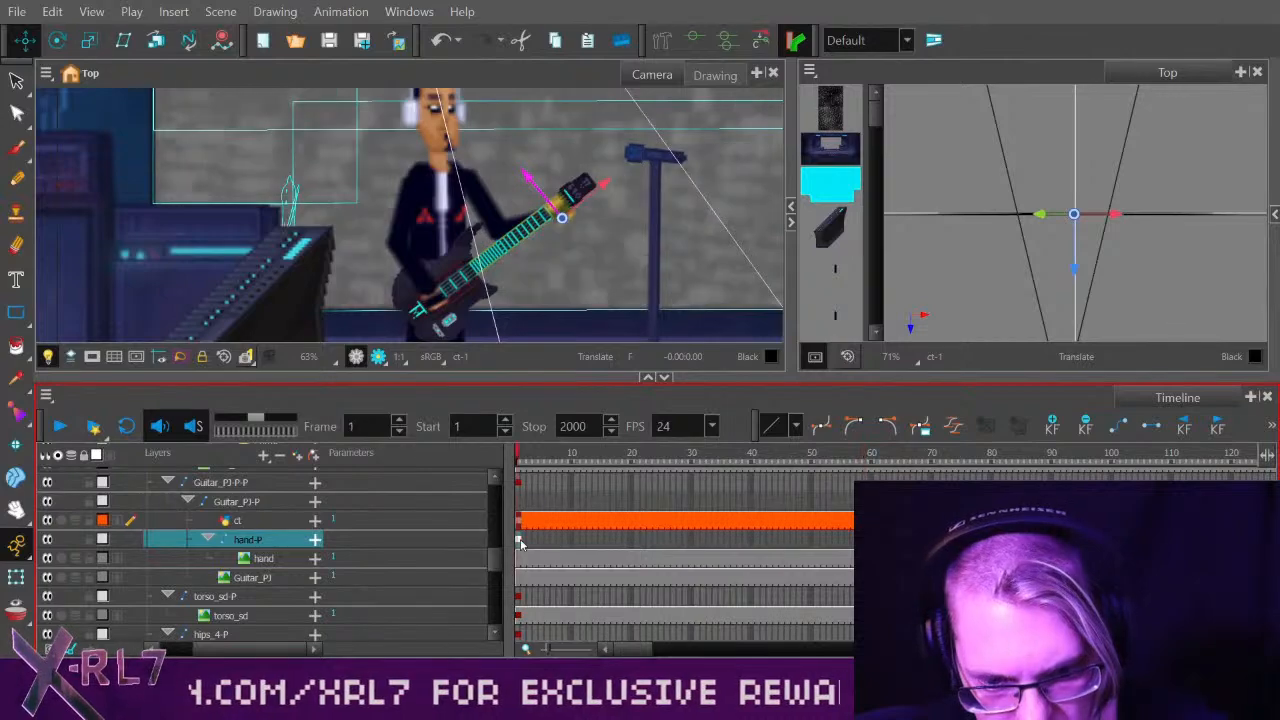
pyautogui.moveTo(846, 456)
pyautogui.mouseDown()
pyautogui.moveTo(917, 453)
pyautogui.moveTo(856, 453)
pyautogui.mouseUp()
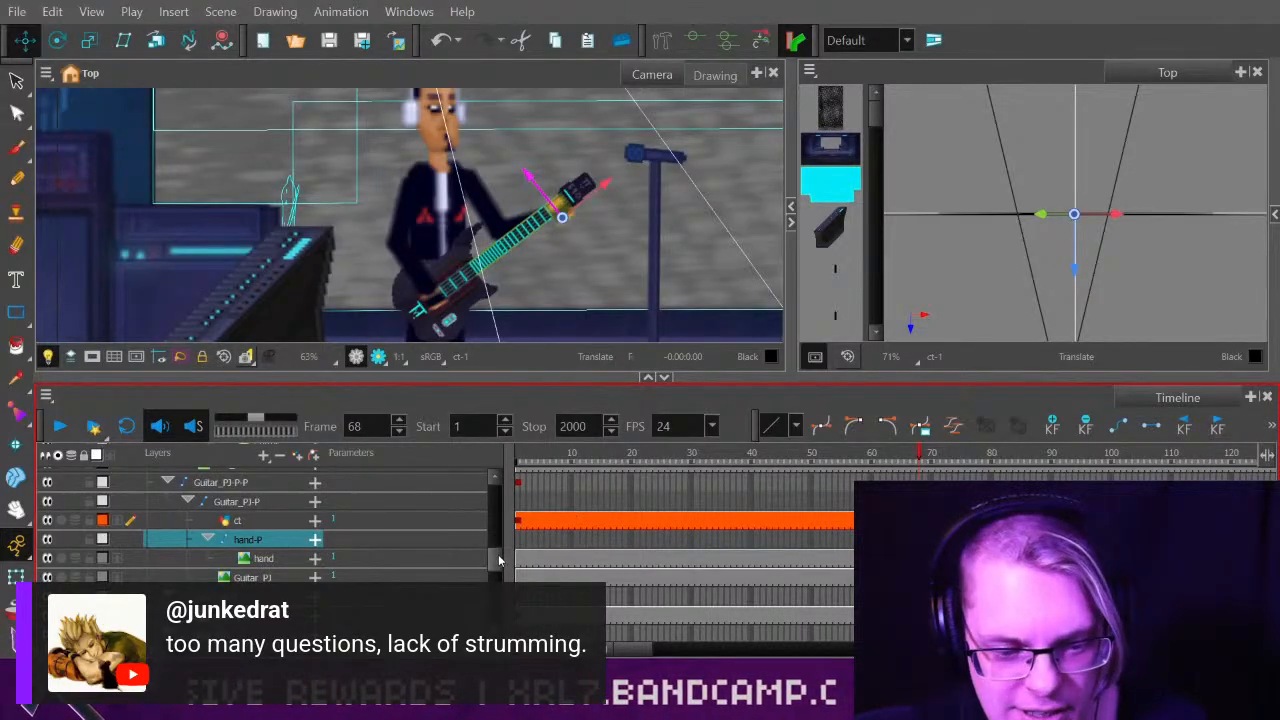
pyautogui.scroll(-1, 497, 554)
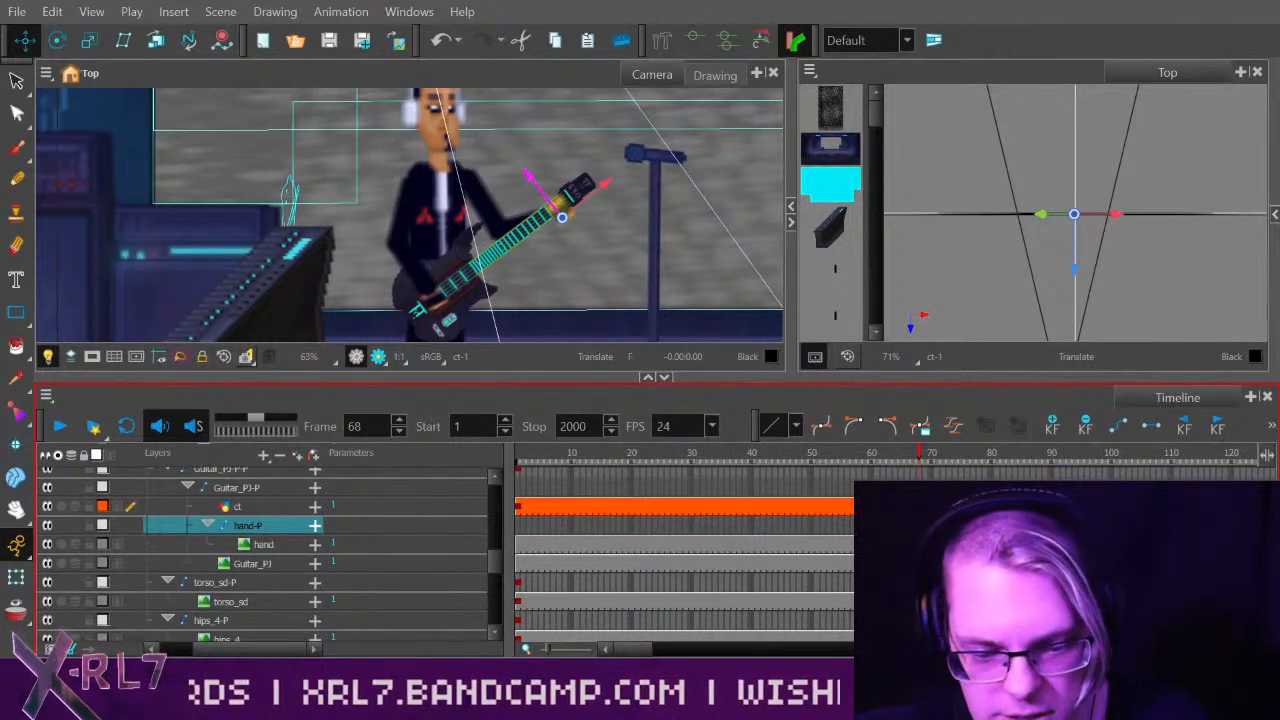
pyautogui.moveTo(635, 650); pyautogui.dragTo(645, 651)
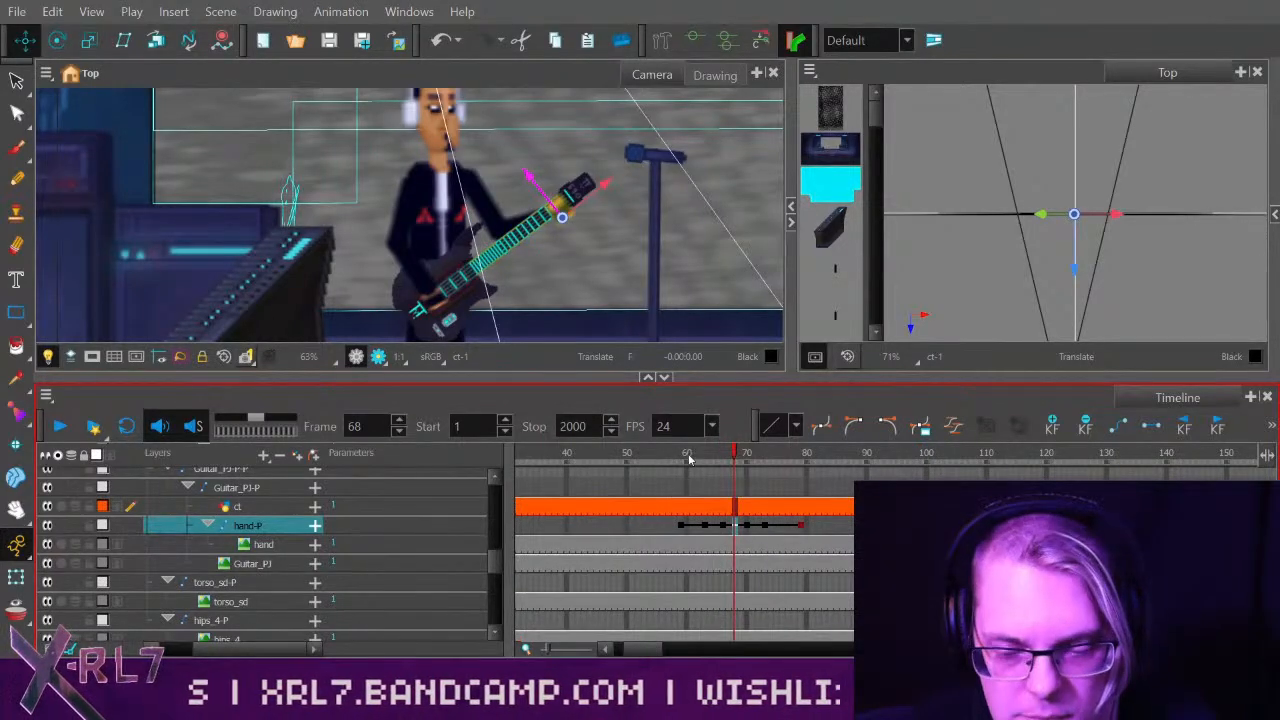
pyautogui.moveTo(691, 456); pyautogui.dragTo(585, 454)
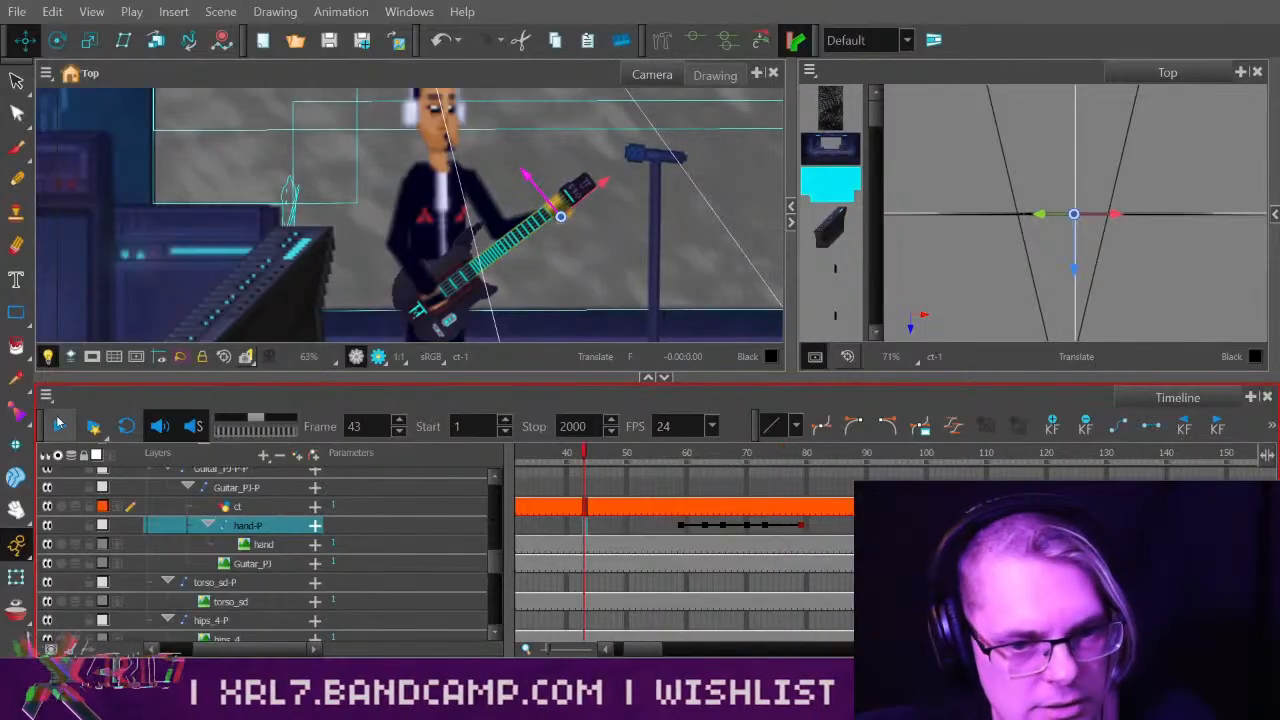
pyautogui.click(58, 424)
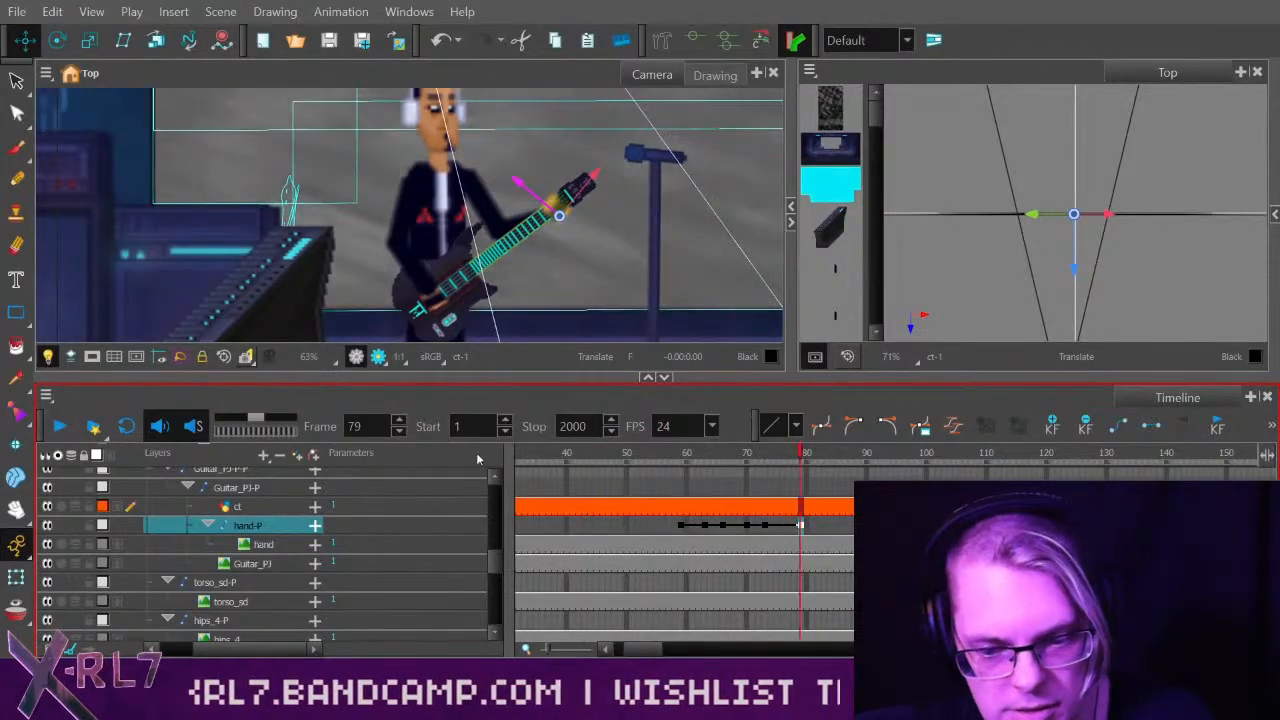
# Scrub and replay the audio up to about frame 69 to judge when the notes of the first passage fall.
pyautogui.moveTo(680, 455); pyautogui.dragTo(771, 467)
pyautogui.moveTo(496, 565); pyautogui.dragTo(514, 530)
pyautogui.click(656, 455)
pyautogui.click(59, 426)
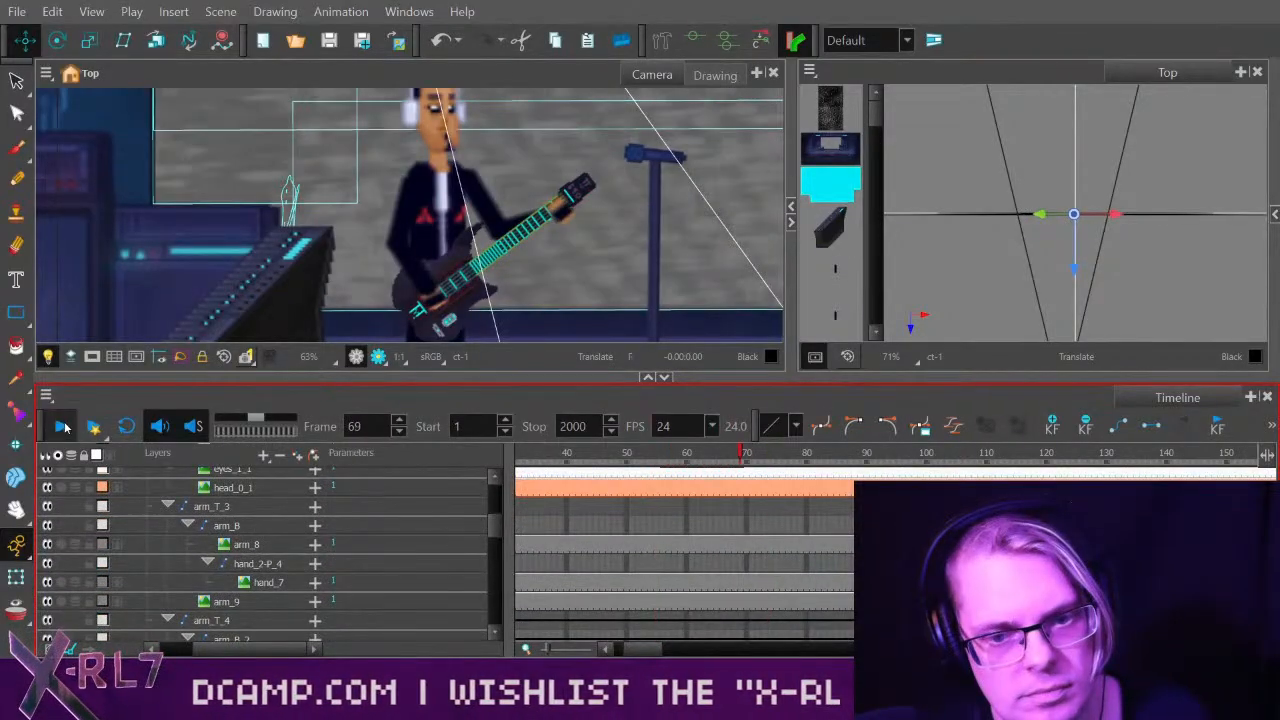
pyautogui.click(59, 426)
pyautogui.moveTo(695, 455); pyautogui.dragTo(744, 455)
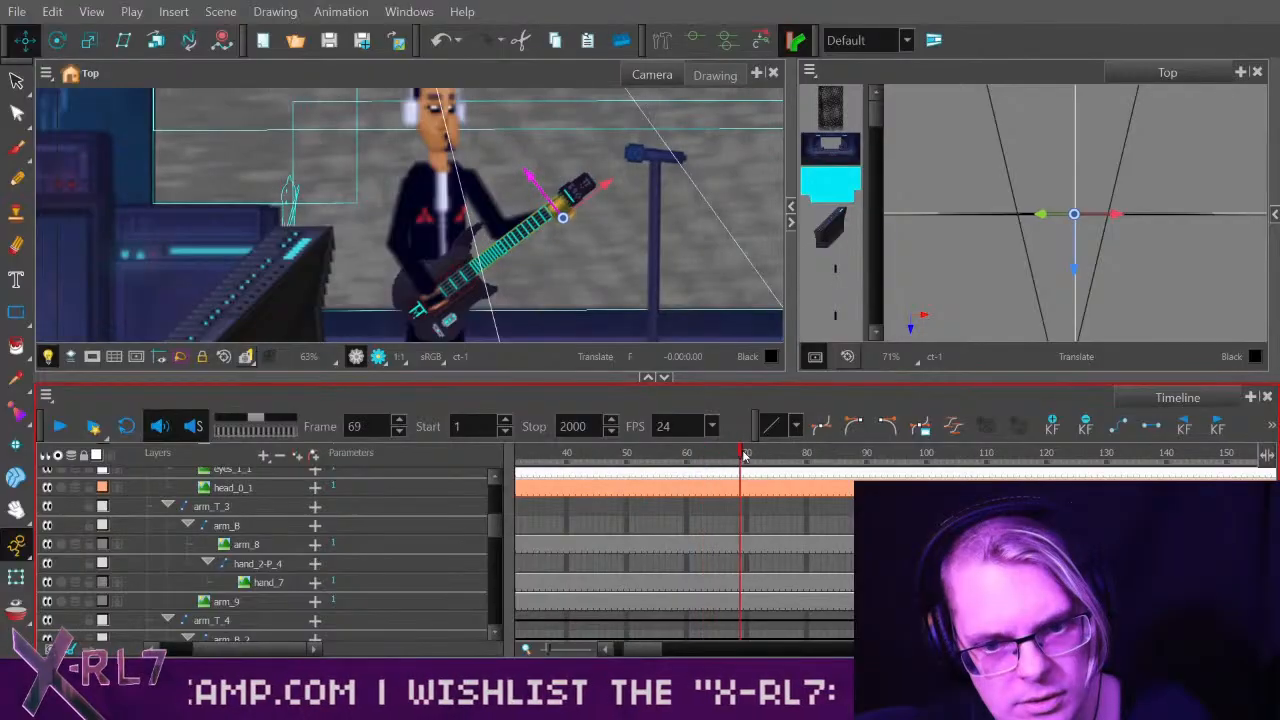
pyautogui.click(59, 426)
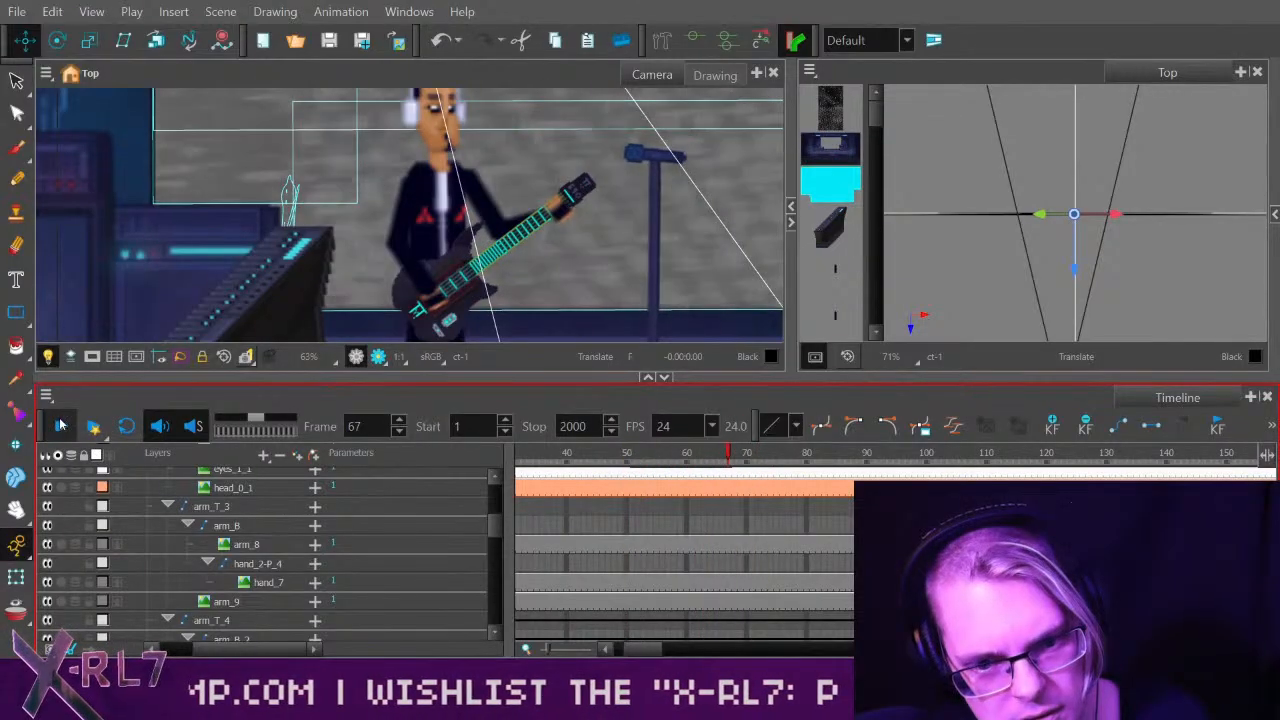
# Scrub from frame 67 to frame 111 and play the second guitar passage to compare it with the first.
pyautogui.moveTo(496, 523); pyautogui.dragTo(497, 552)
pyautogui.click(729, 455)
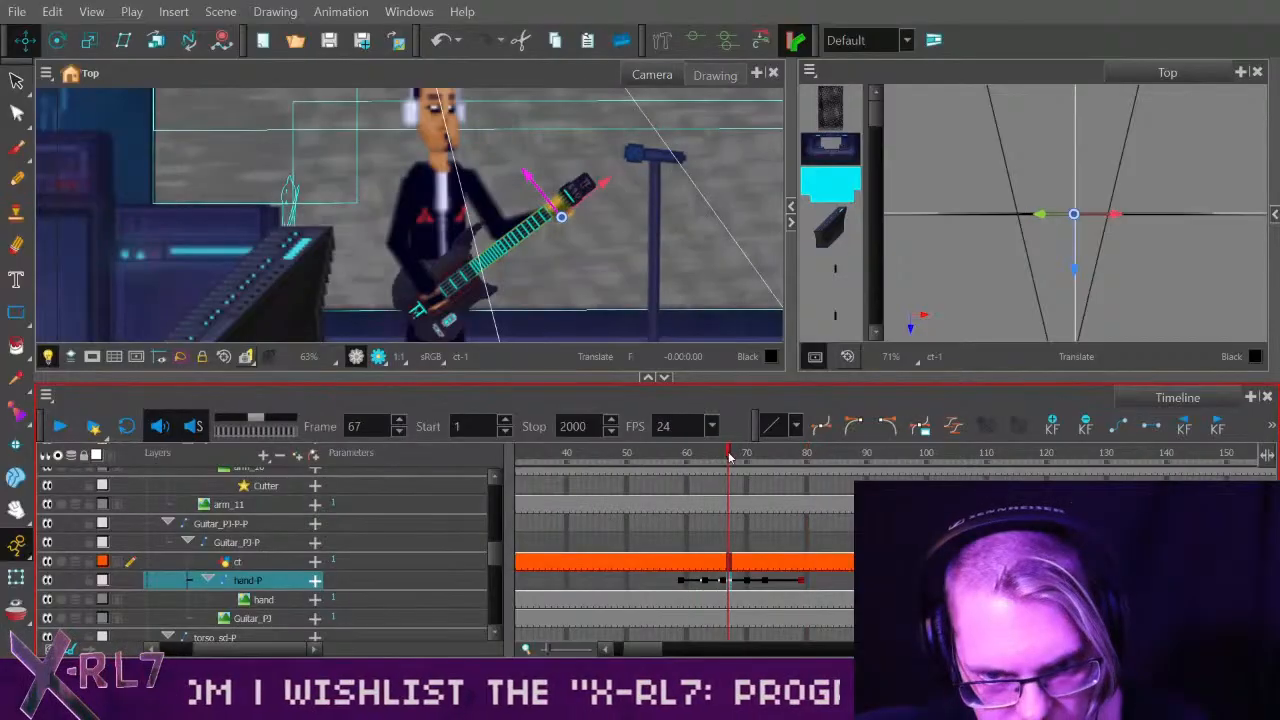
pyautogui.moveTo(756, 455); pyautogui.dragTo(992, 457)
pyautogui.click(66, 426)
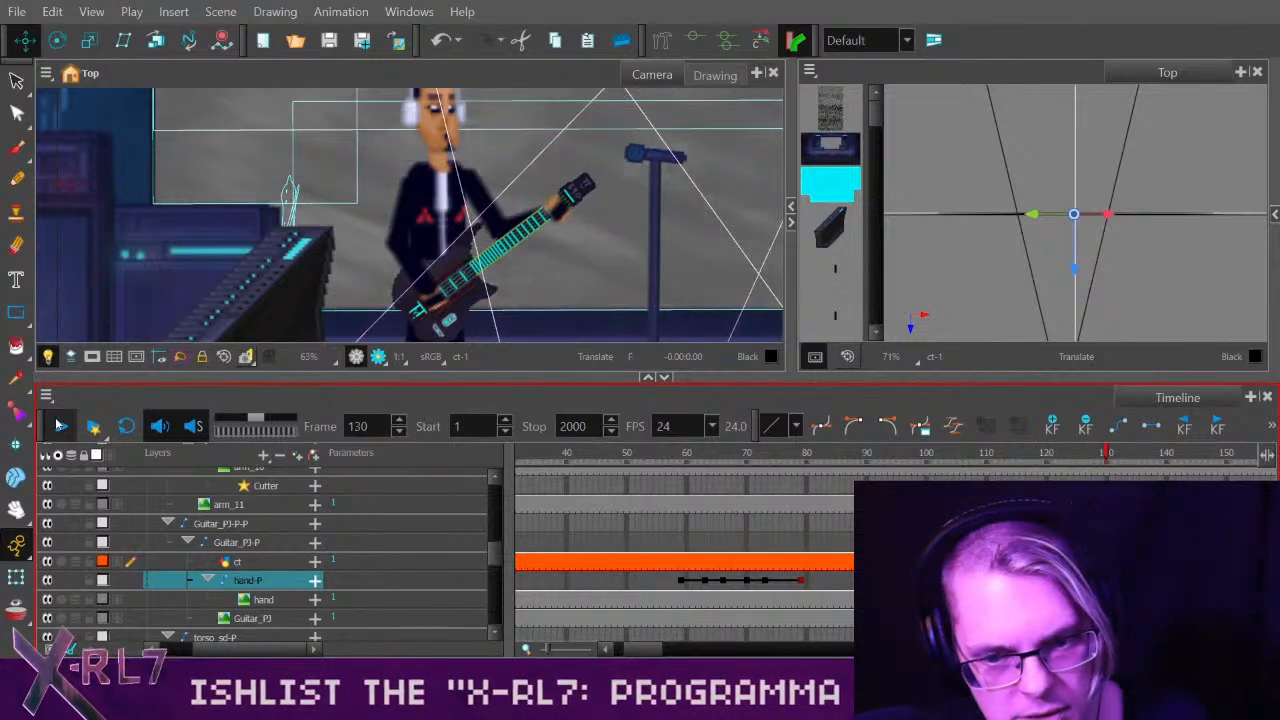
pyautogui.click(66, 426)
pyautogui.click(992, 457)
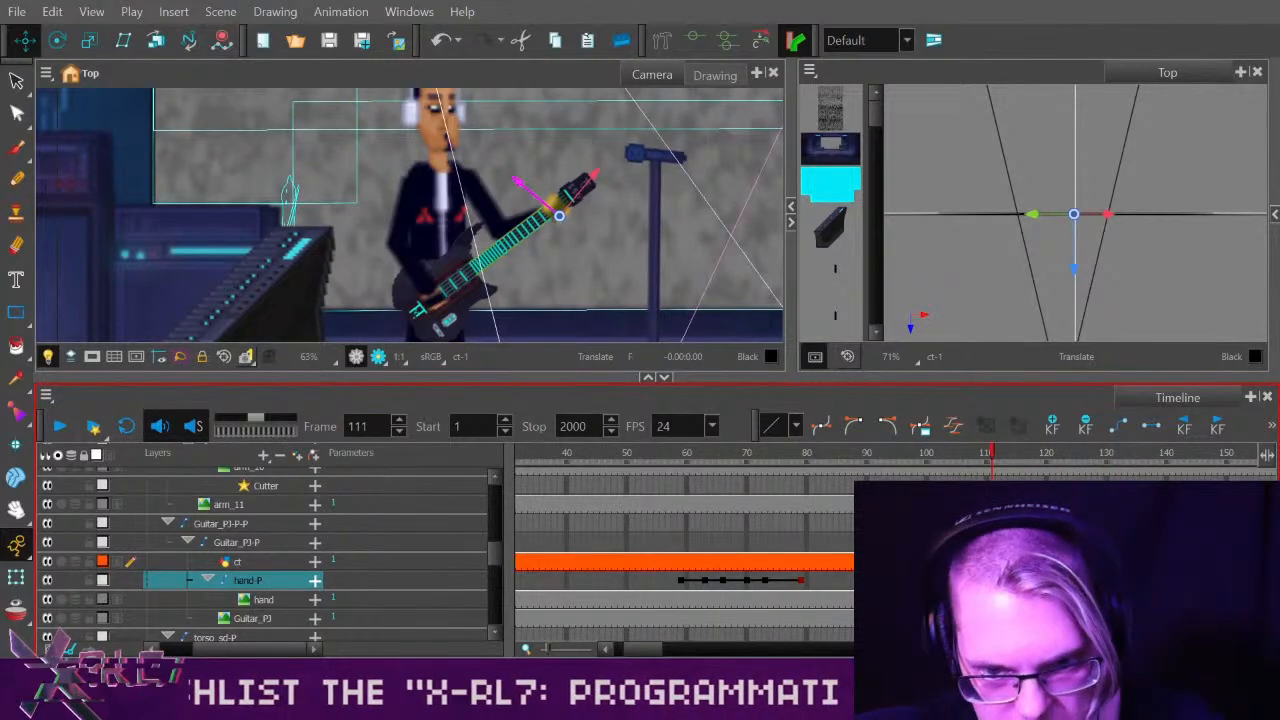
# Recheck the opening hand-P keyframes of the first group and play that passage again with the audio.
pyautogui.click(1021, 456)
pyautogui.click(705, 581)
pyautogui.click(723, 581)
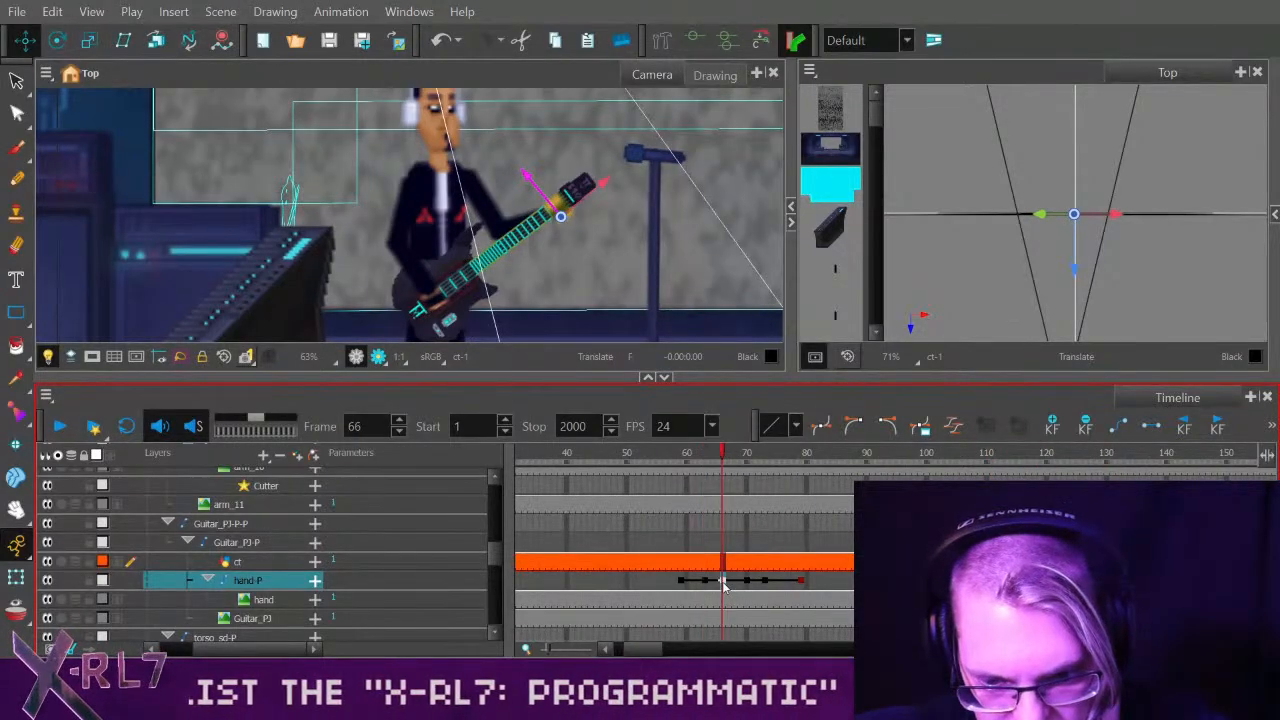
pyautogui.click(682, 581)
pyautogui.click(646, 460)
pyautogui.moveTo(648, 464); pyautogui.dragTo(777, 463)
pyautogui.click(651, 461)
pyautogui.click(62, 424)
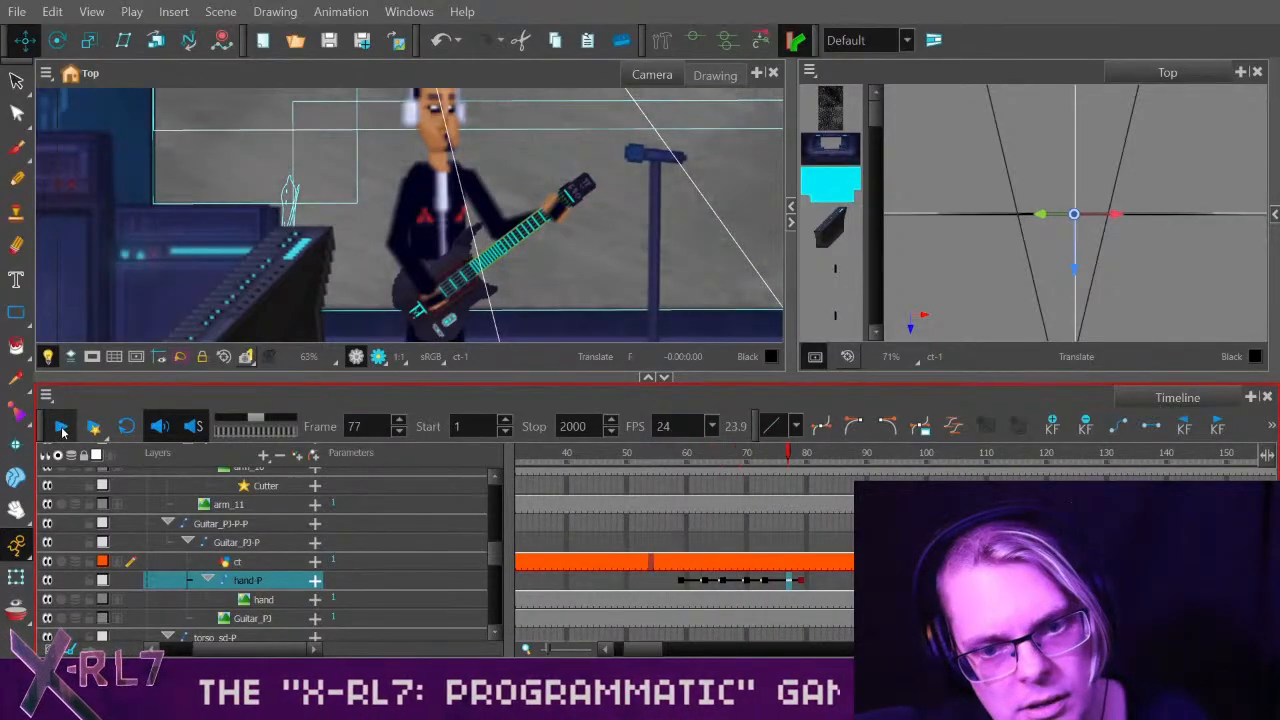
# Play and scrub the second guitar passage through frame 134 and continue to frame 192 to compare both passages by ear.
pyautogui.moveTo(652, 650); pyautogui.dragTo(657, 650)
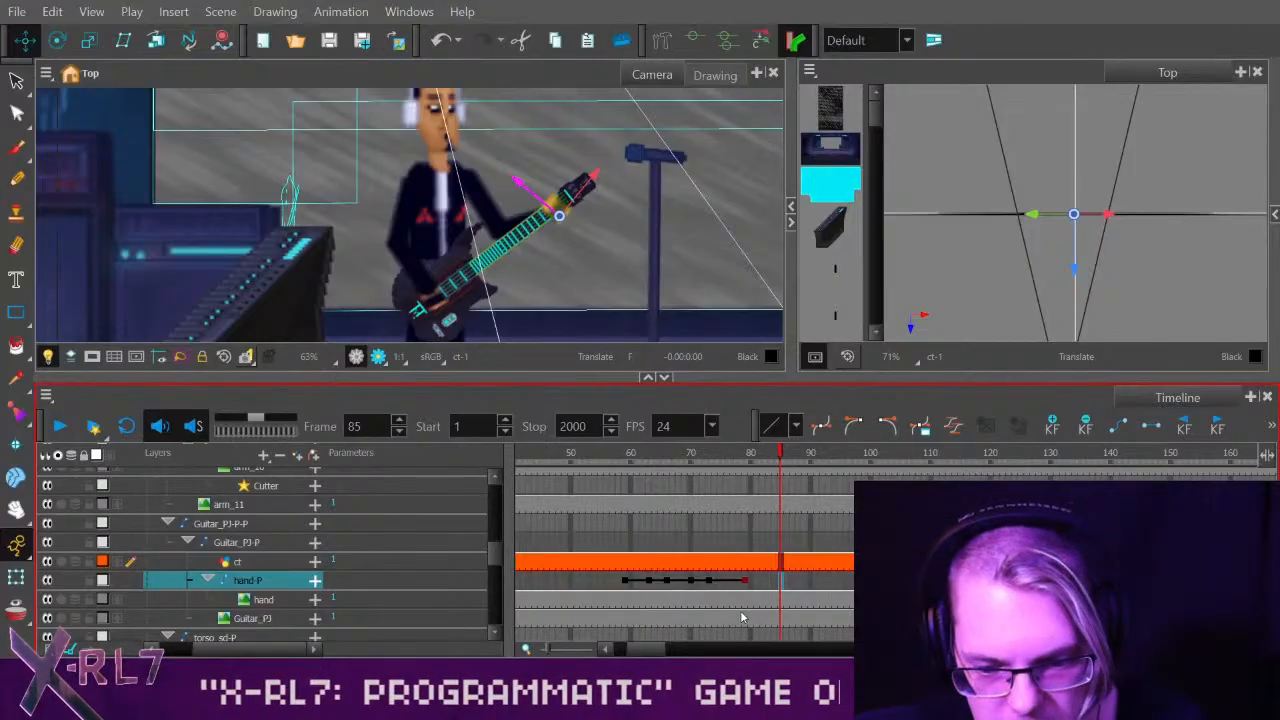
pyautogui.click(656, 637)
pyautogui.moveTo(494, 567); pyautogui.dragTo(494, 559)
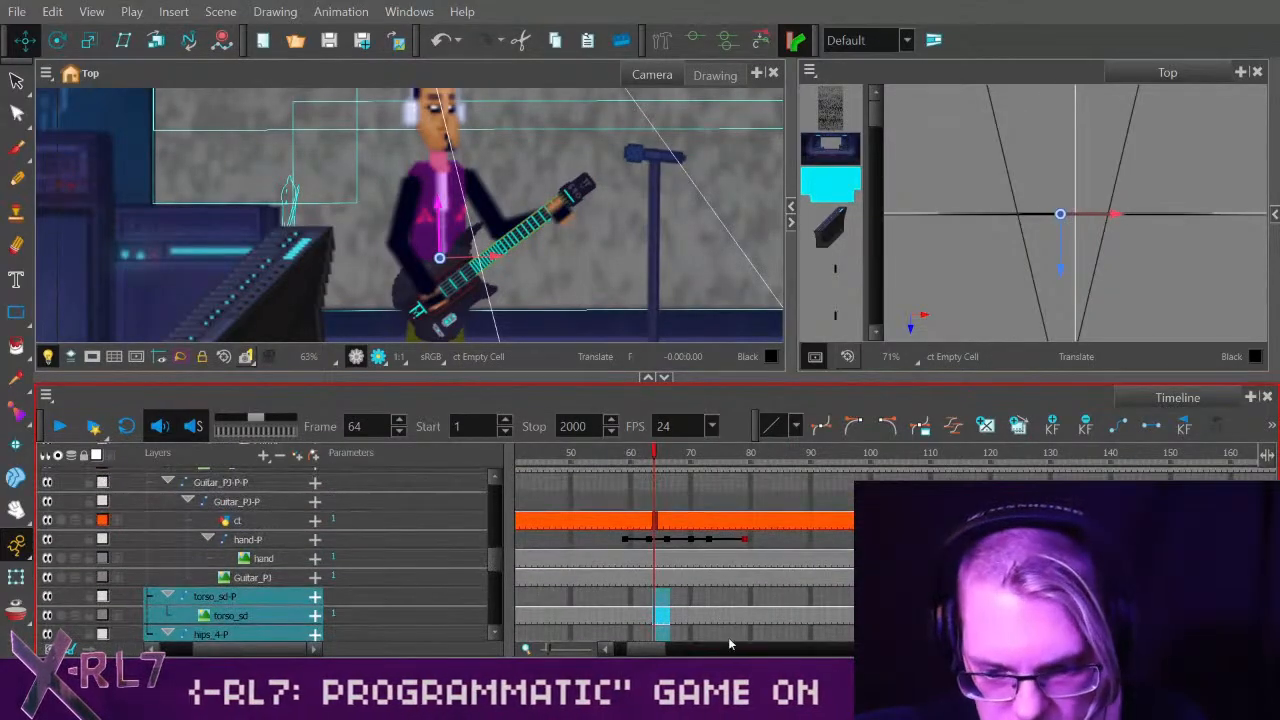
pyautogui.moveTo(654, 650); pyautogui.dragTo(664, 650)
pyautogui.click(729, 457)
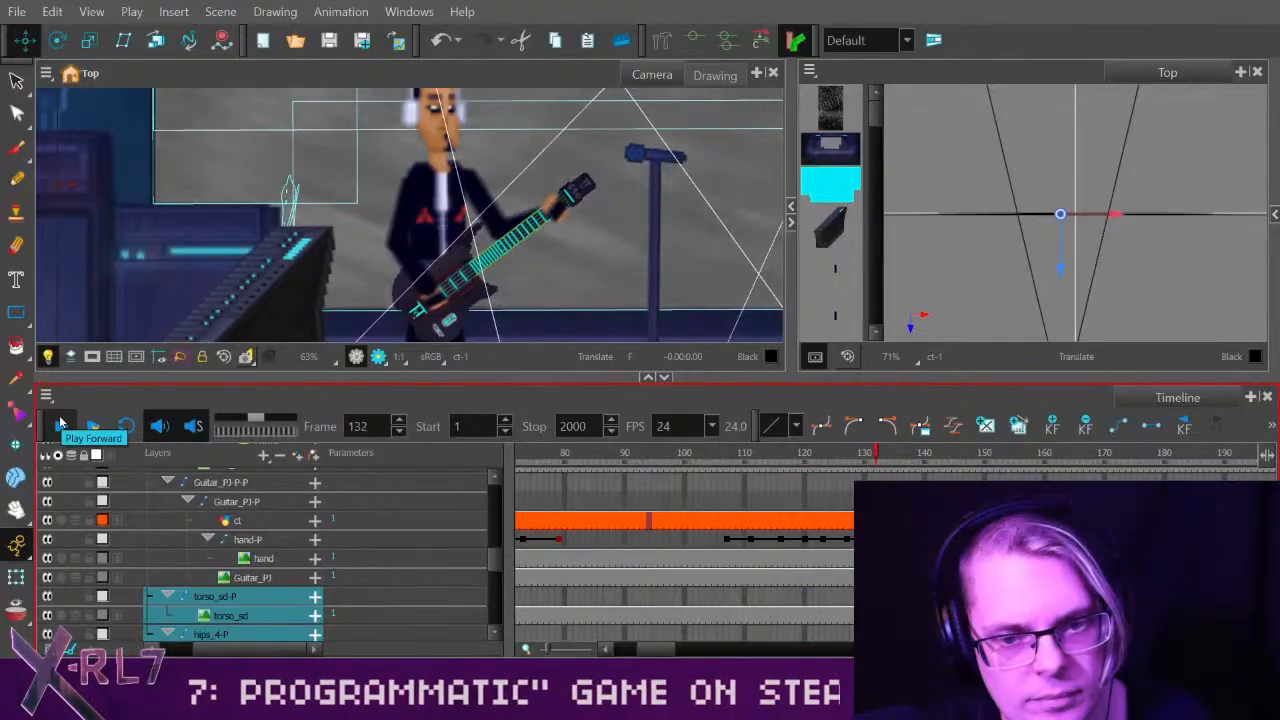
pyautogui.click(60, 424)
pyautogui.click(742, 458)
pyautogui.moveTo(748, 461); pyautogui.dragTo(889, 458)
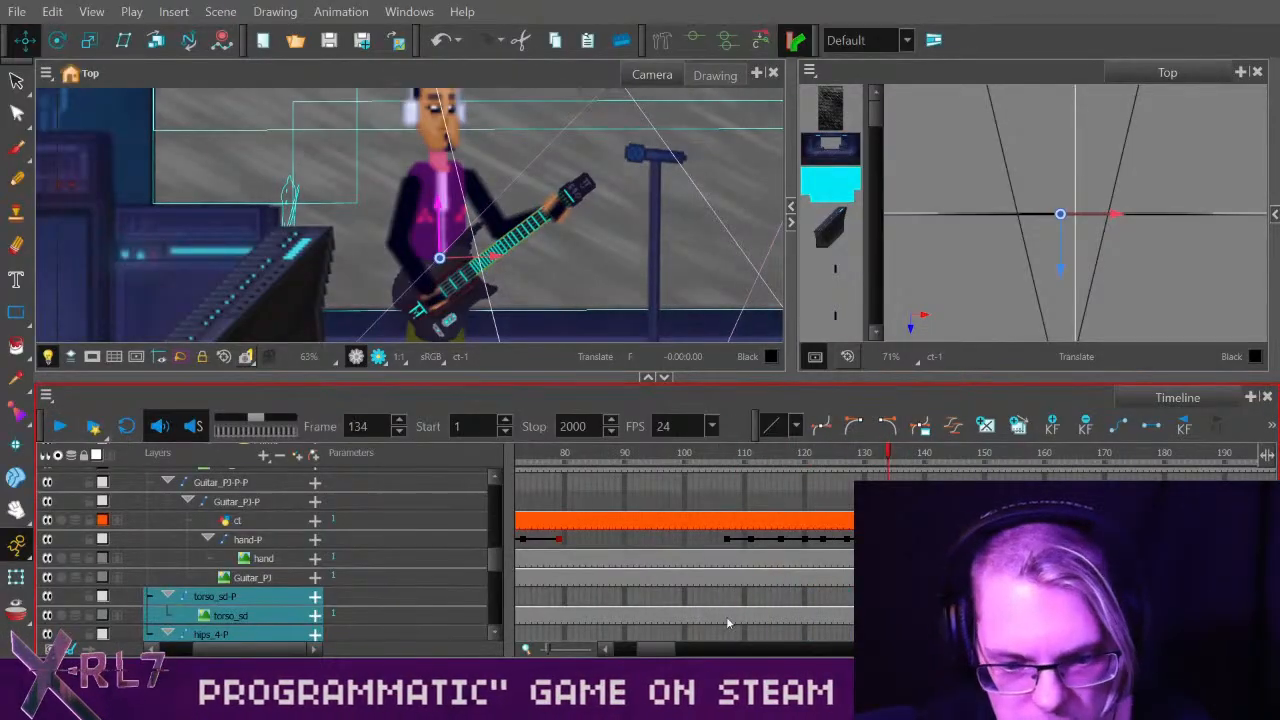
pyautogui.moveTo(494, 558); pyautogui.dragTo(494, 553)
pyautogui.hscroll(3, 674, 620)
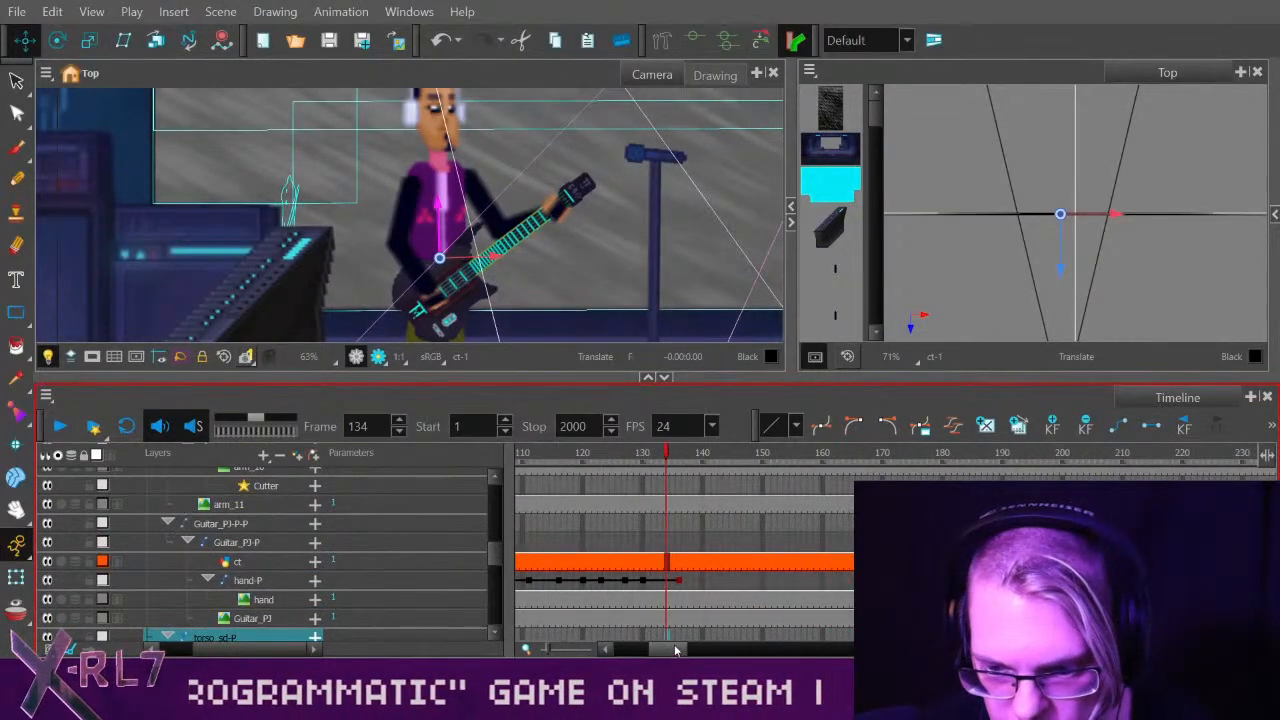
pyautogui.click(920, 458)
pyautogui.moveTo(921, 459); pyautogui.dragTo(960, 459)
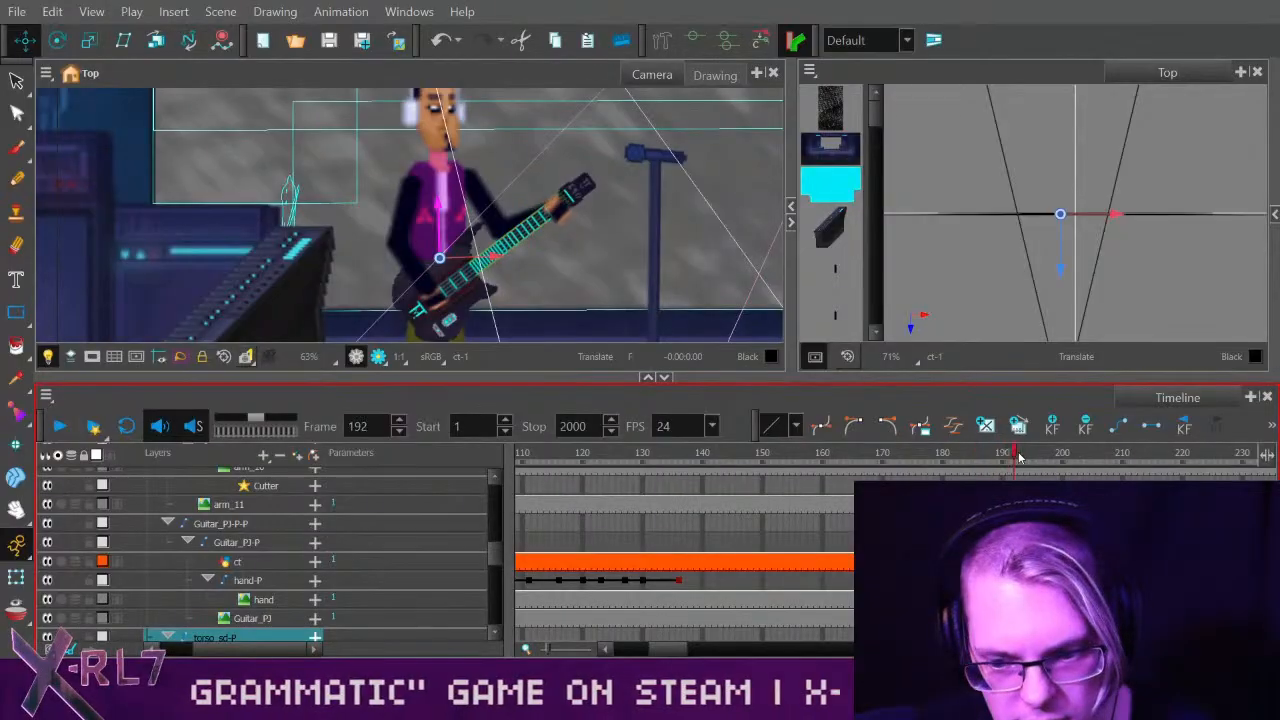
# Copy the hand-P keyframes between frames 107 and 136 for reuse at frame 170.
pyautogui.moveTo(652, 651); pyautogui.dragTo(648, 650)
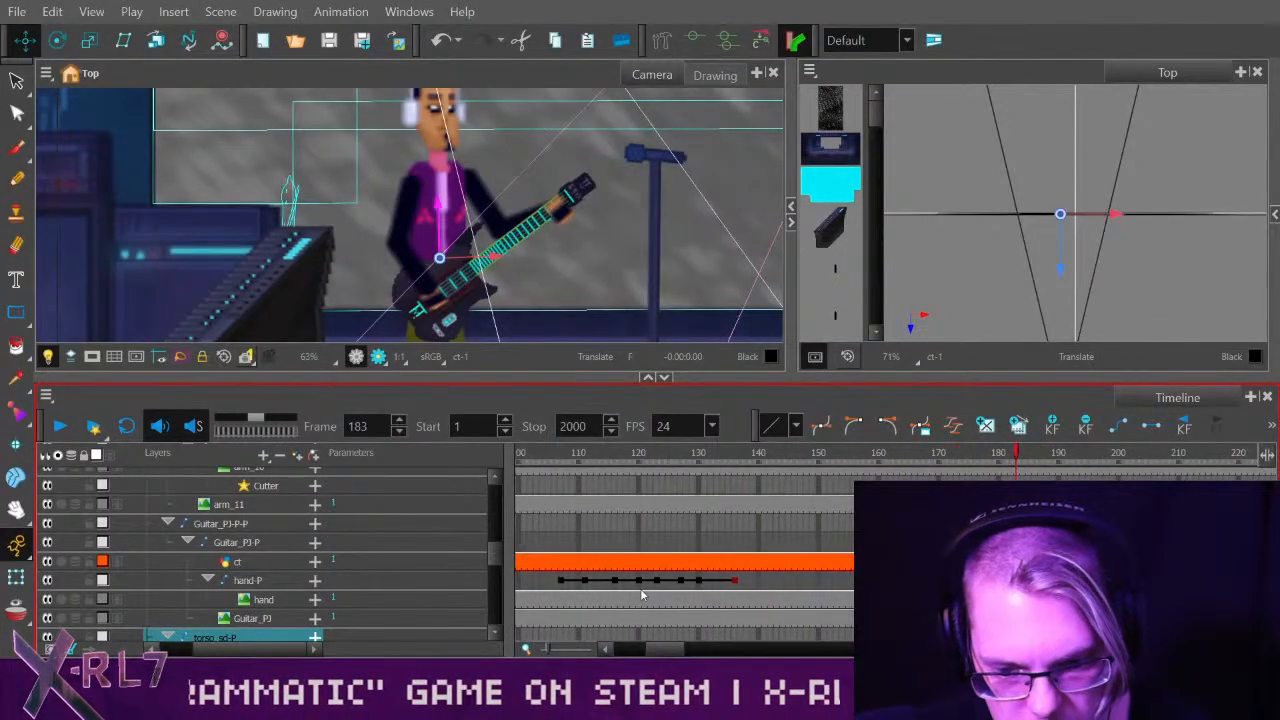
pyautogui.click(566, 581)
pyautogui.click(561, 581)
pyautogui.keyDown('shift'); pyautogui.click(735, 582); pyautogui.keyUp('shift')
pyautogui.click(938, 581)
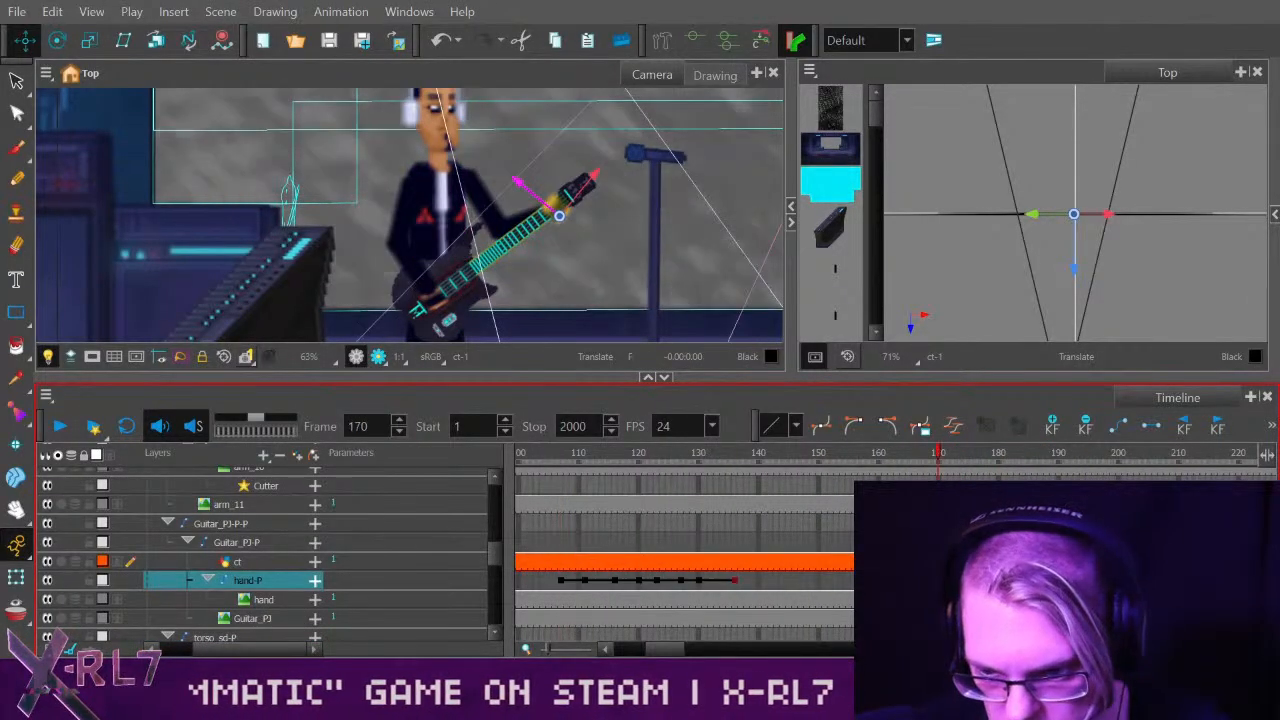
# Scrub around frames 163 to 183 and play from about frames 139 and 162 to check the hand movement against the audio.
pyautogui.moveTo(939, 453); pyautogui.dragTo(981, 455)
pyautogui.moveTo(571, 453); pyautogui.dragTo(614, 453)
pyautogui.moveTo(956, 455); pyautogui.dragTo(880, 455)
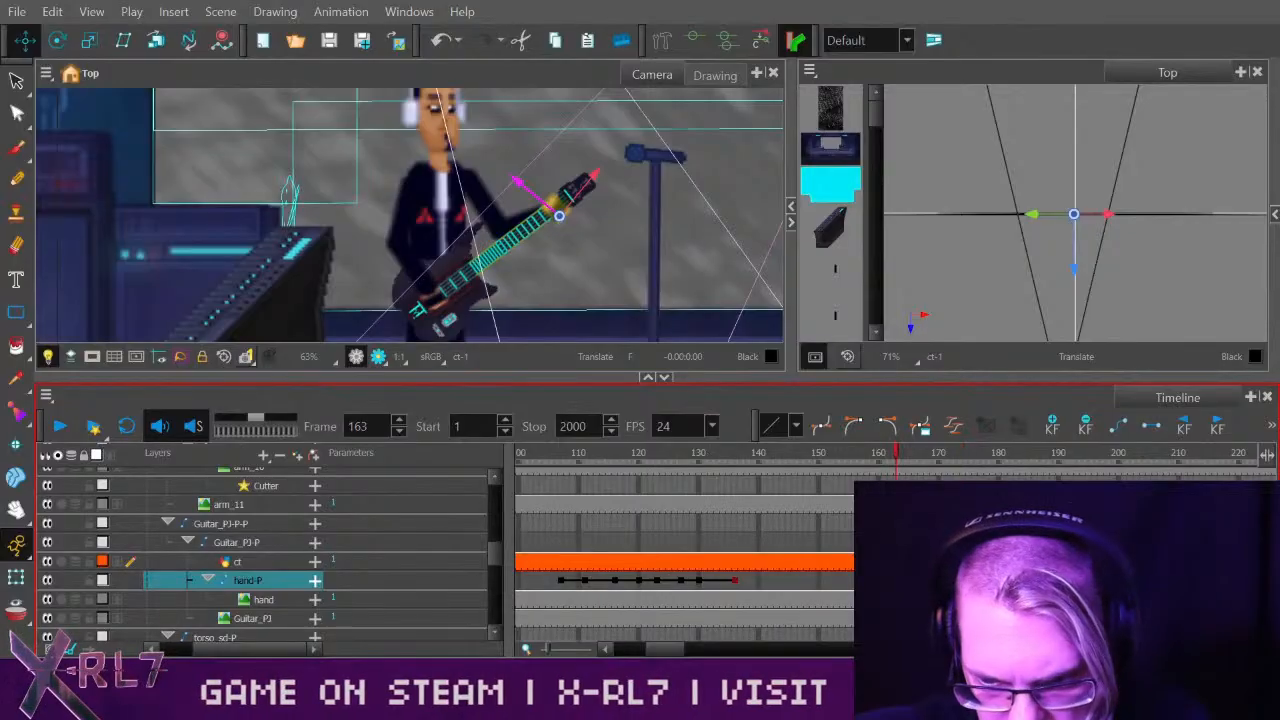
pyautogui.moveTo(895, 455); pyautogui.dragTo(1017, 456)
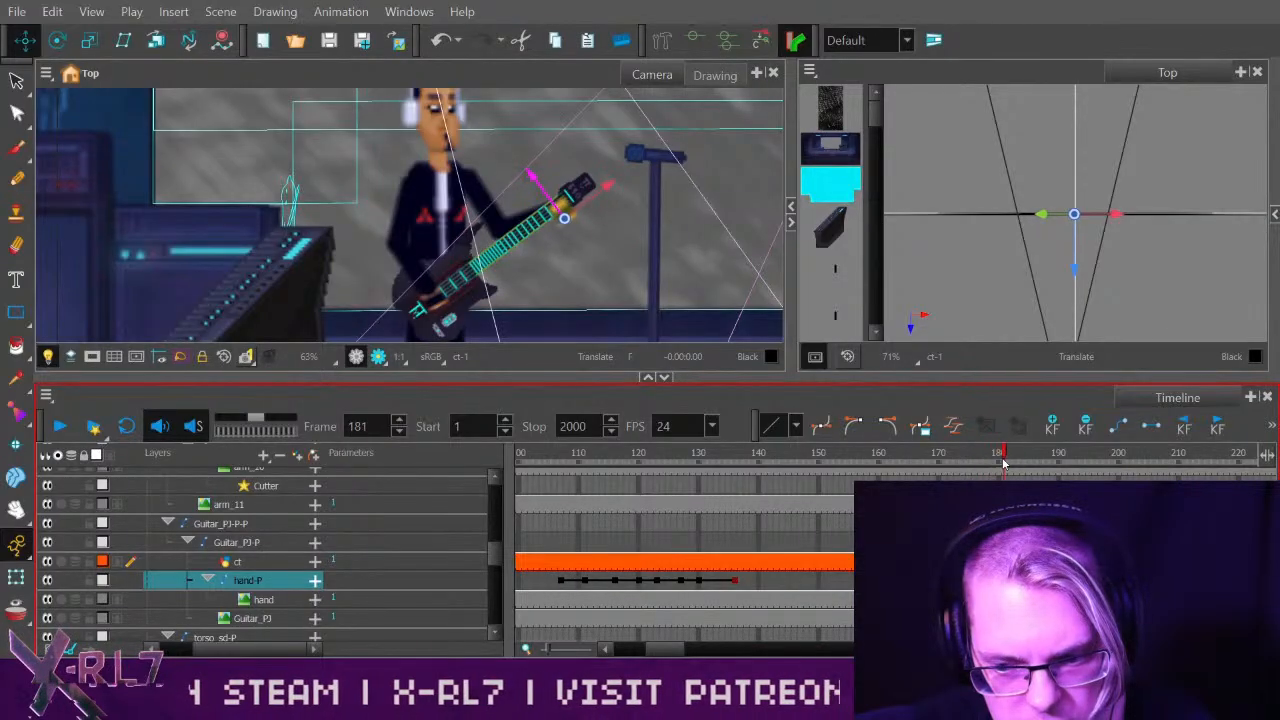
pyautogui.moveTo(1007, 463); pyautogui.dragTo(747, 464)
pyautogui.click(60, 424)
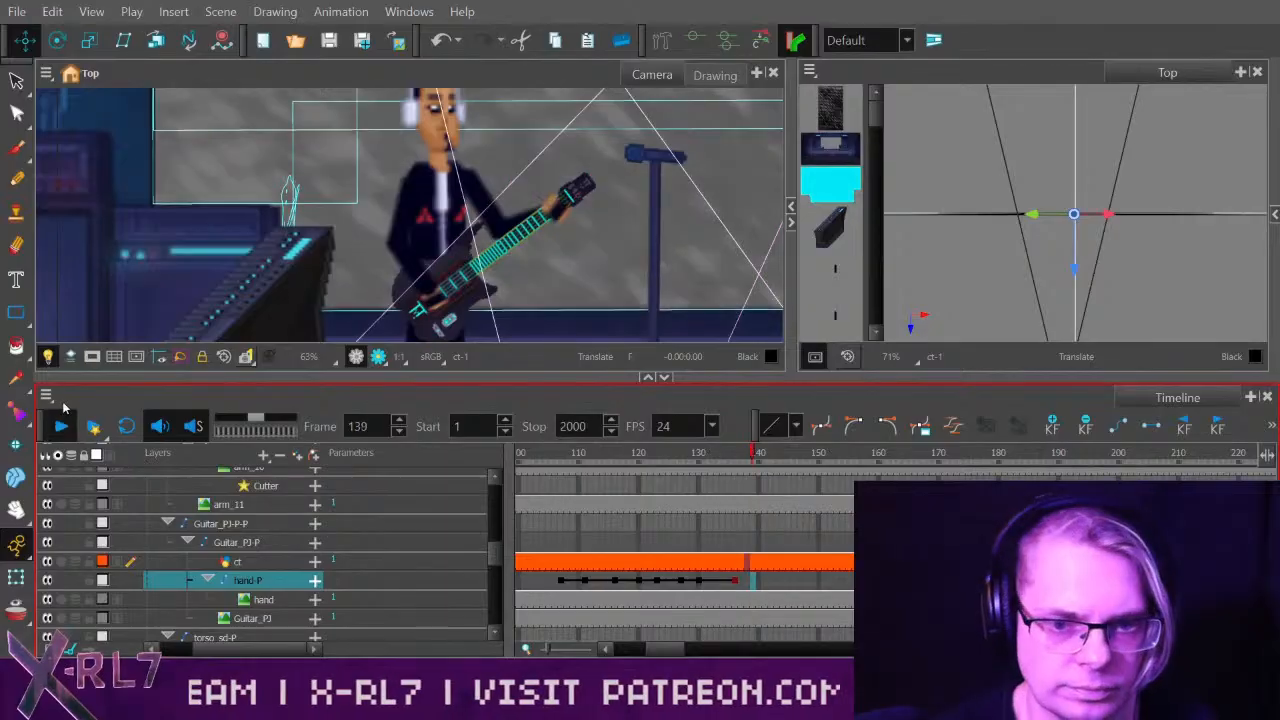
pyautogui.click(60, 426)
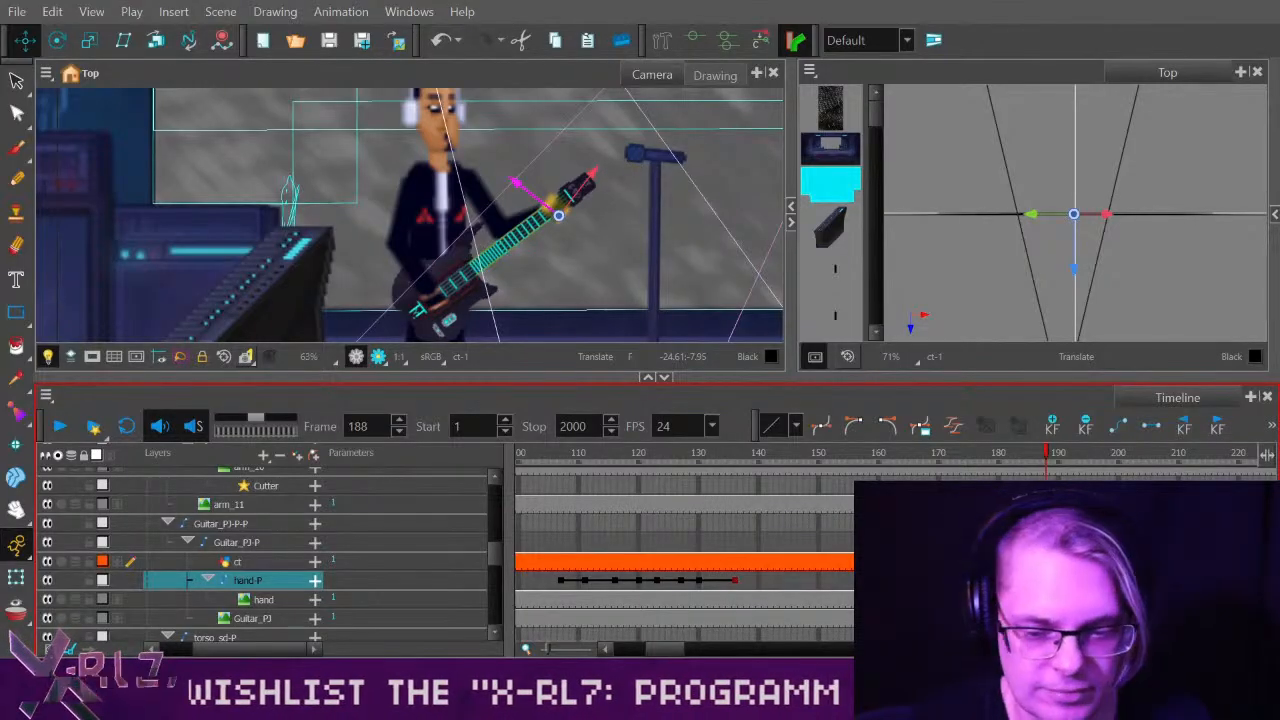
pyautogui.click(890, 454)
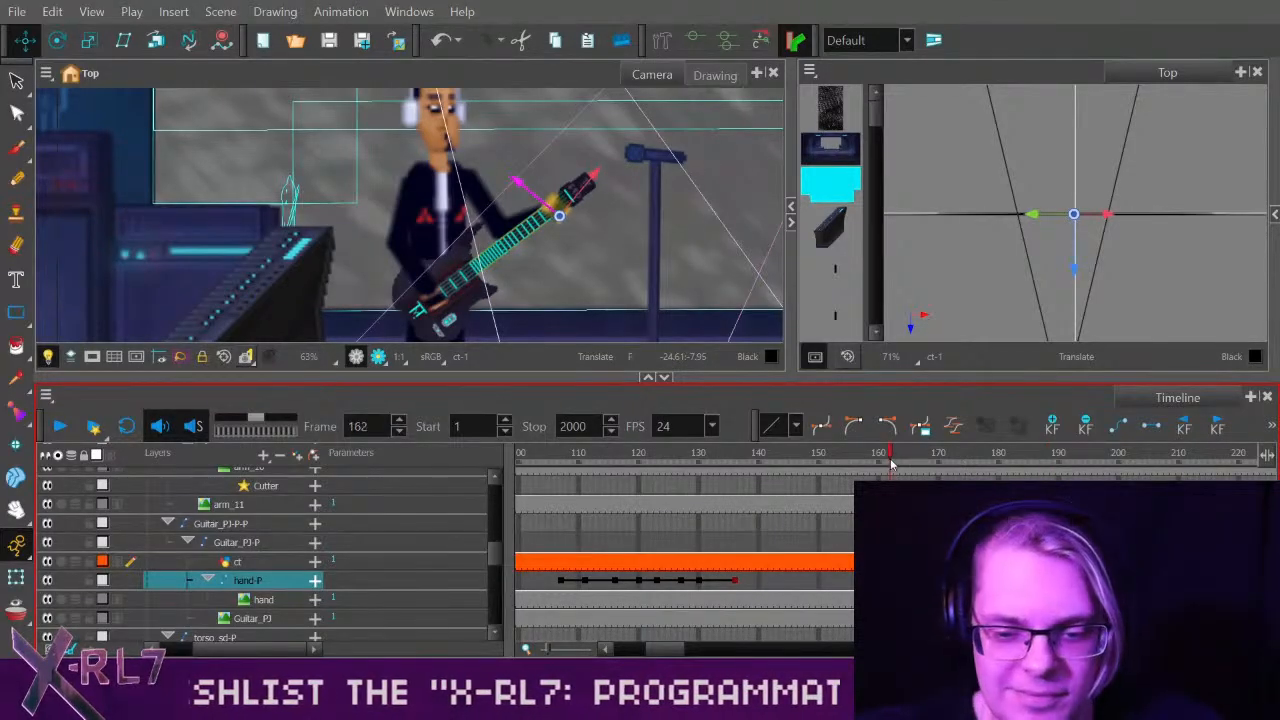
pyautogui.click(59, 426)
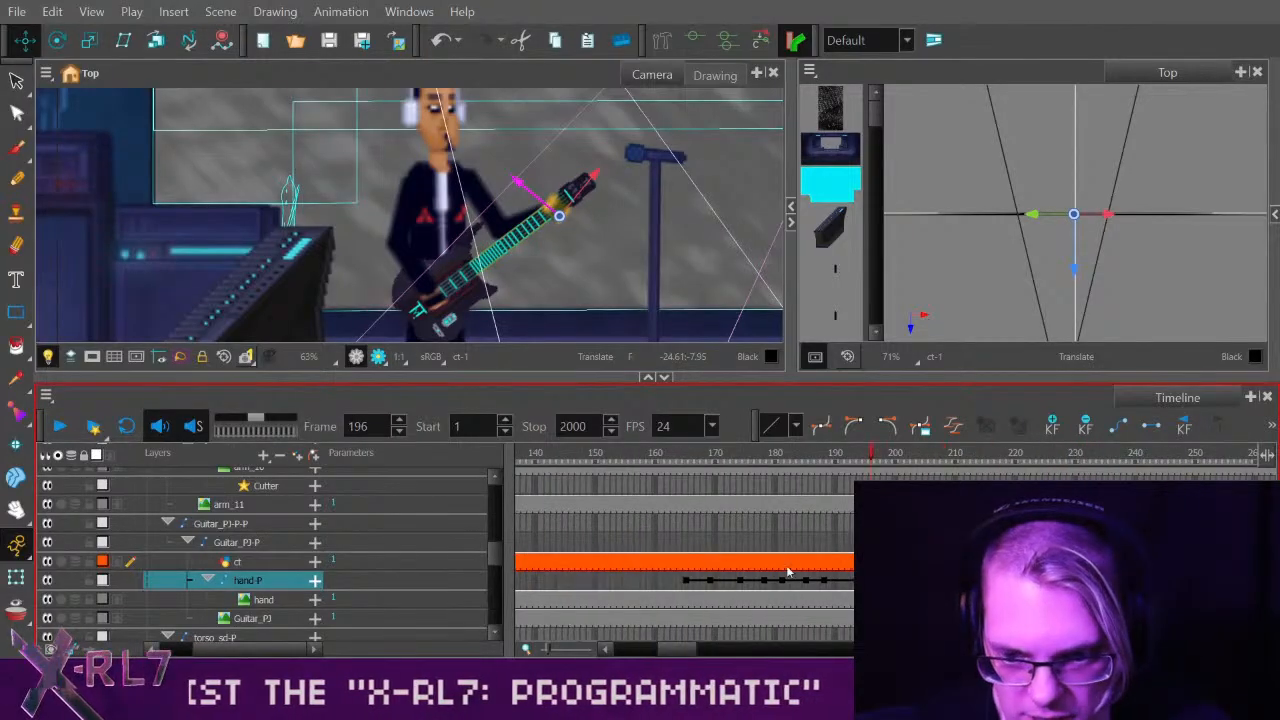
# Select the hand-P keyframes from frame 165 to 194 for reuse and move the playhead to frame 205.
pyautogui.click(799, 456)
pyautogui.click(685, 455)
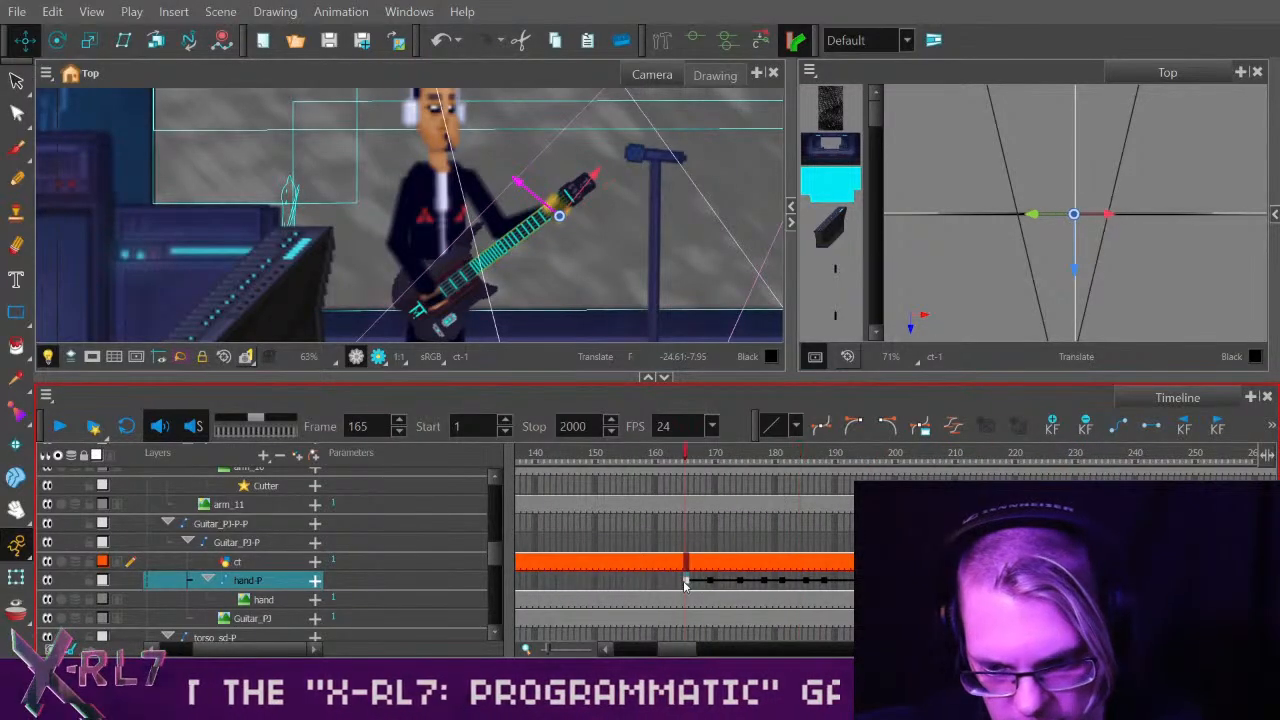
pyautogui.keyDown('shift'); pyautogui.click(960, 580); pyautogui.keyUp('shift')
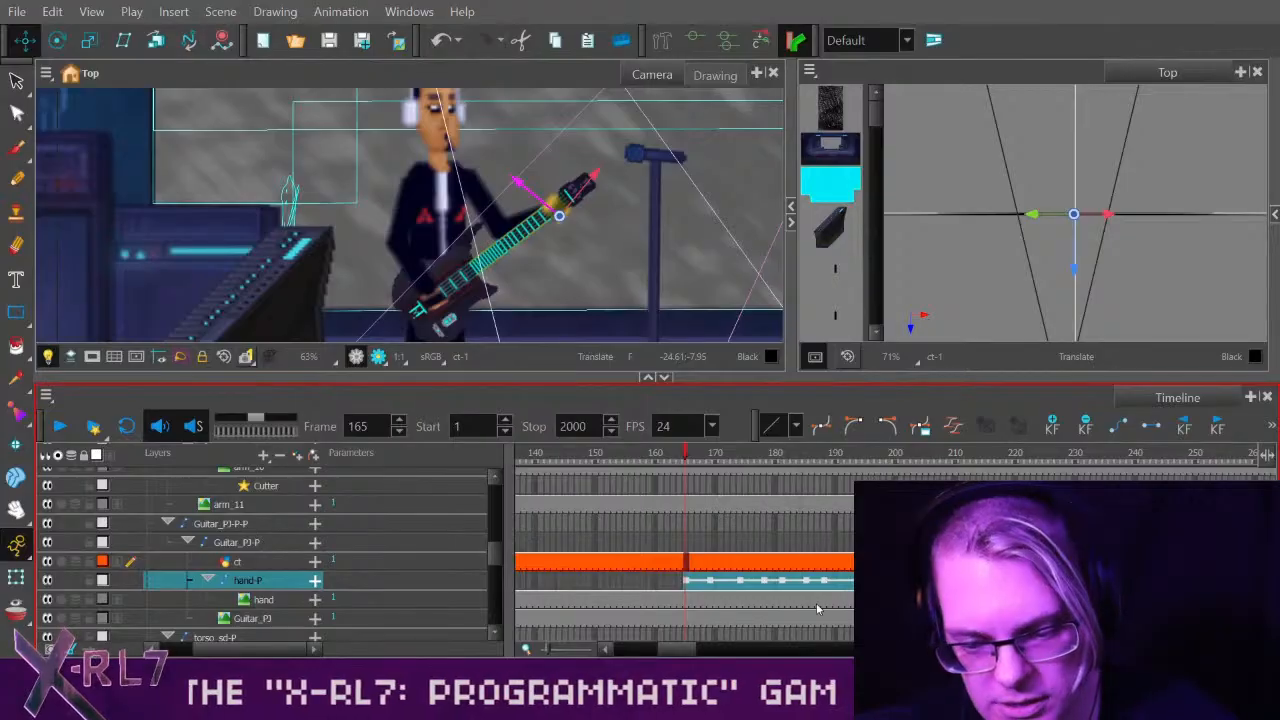
pyautogui.hscroll(2, 690, 648)
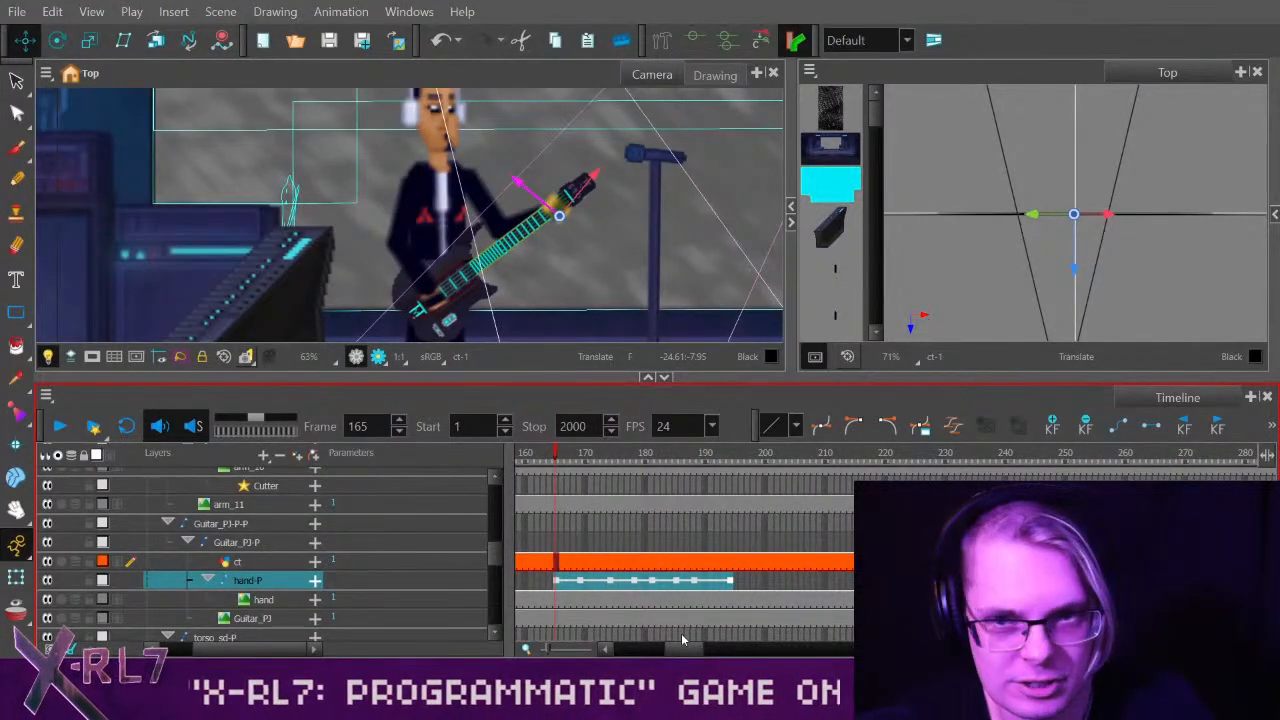
pyautogui.moveTo(690, 648); pyautogui.dragTo(696, 648)
pyautogui.click(729, 580)
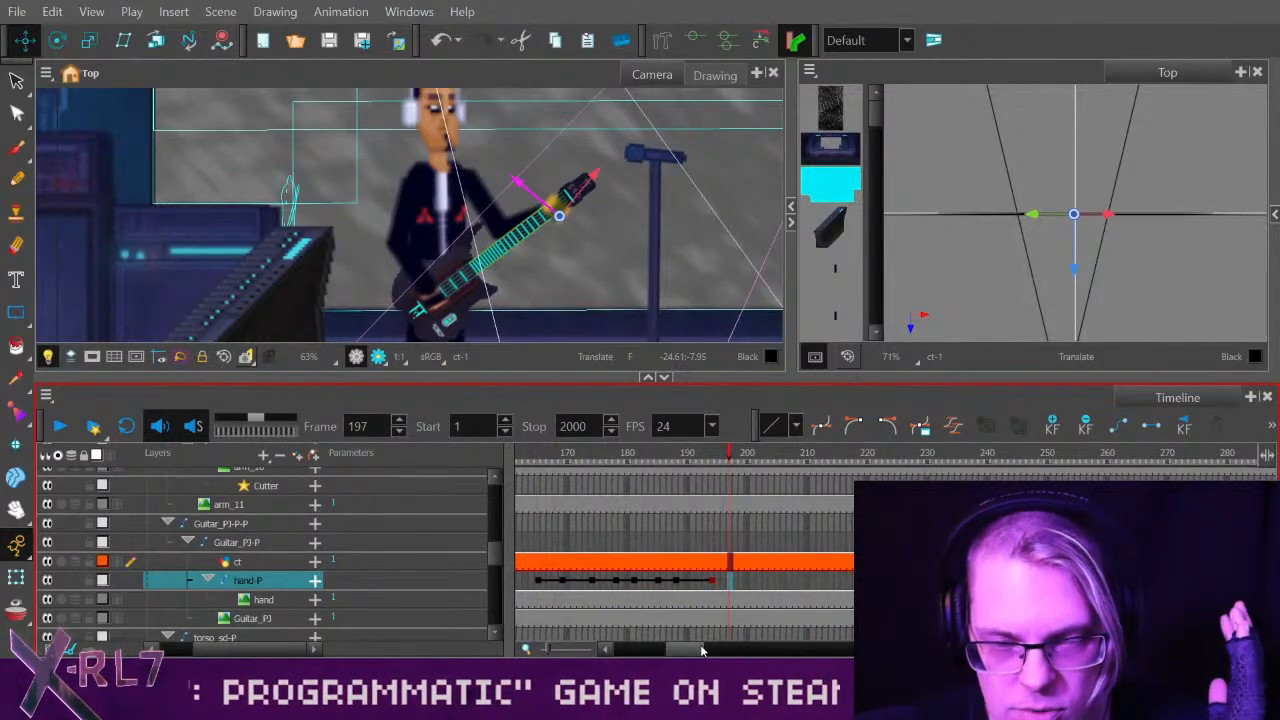
pyautogui.moveTo(693, 649); pyautogui.dragTo(697, 649)
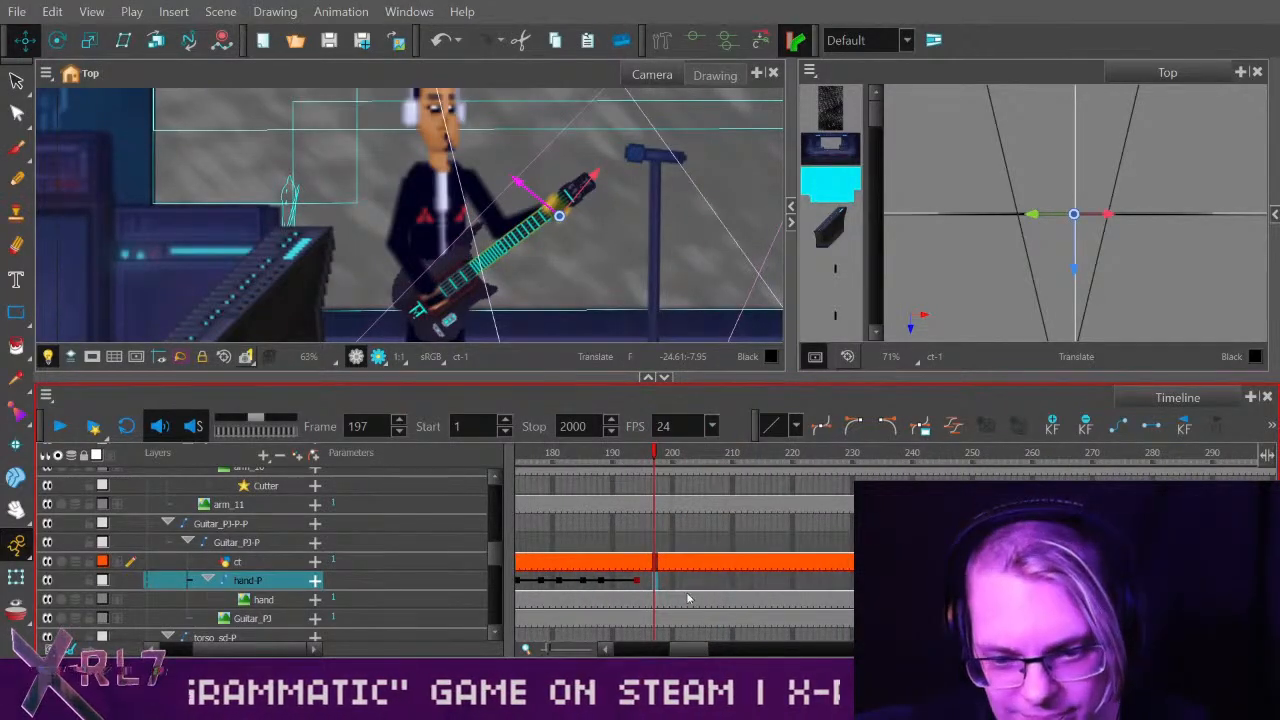
pyautogui.click(704, 456)
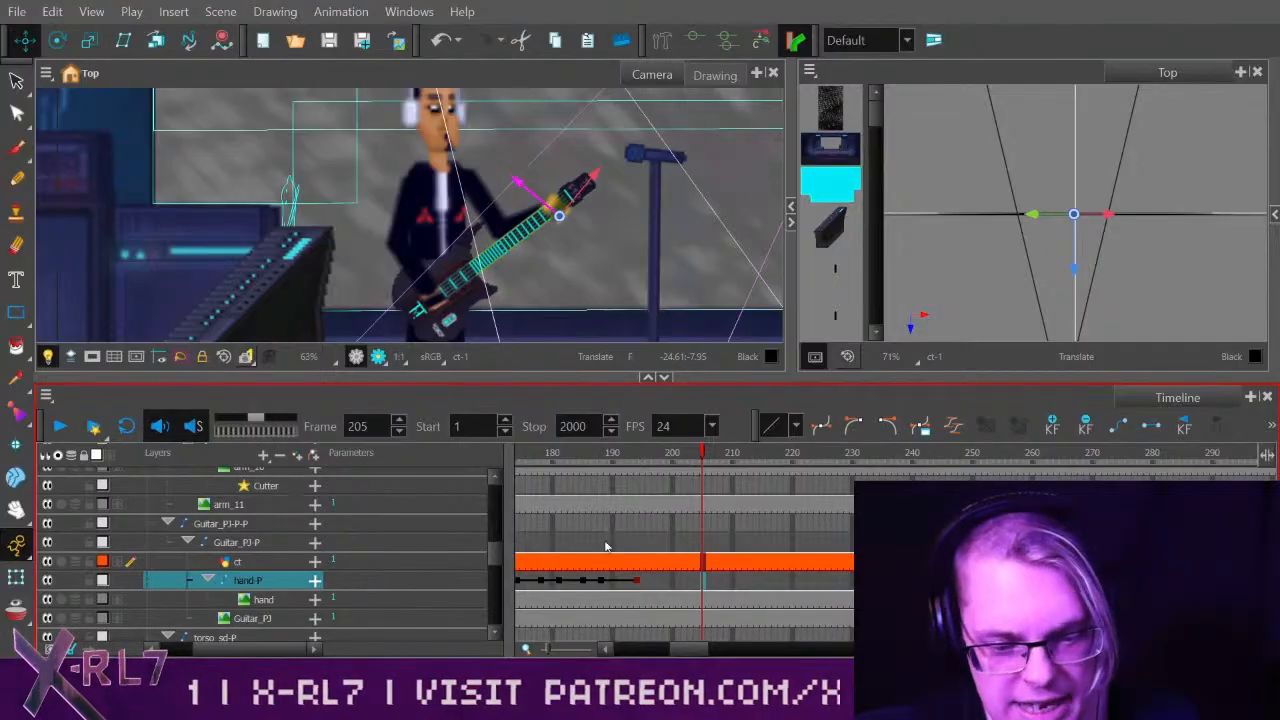
# Scrub between frames 179 and 209 and play the audio on to frame 267 to judge where the next passage starts.
pyautogui.moveTo(497, 559); pyautogui.dragTo(497, 559)
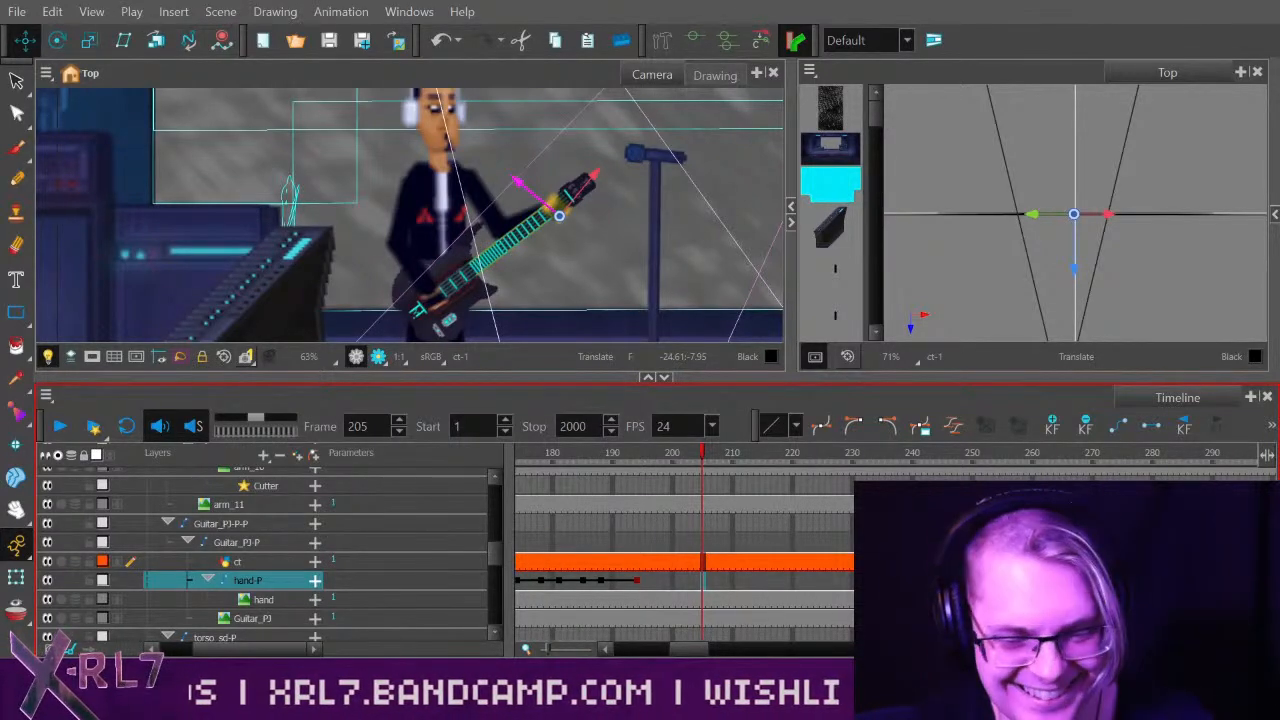
pyautogui.moveTo(640, 455); pyautogui.dragTo(618, 456)
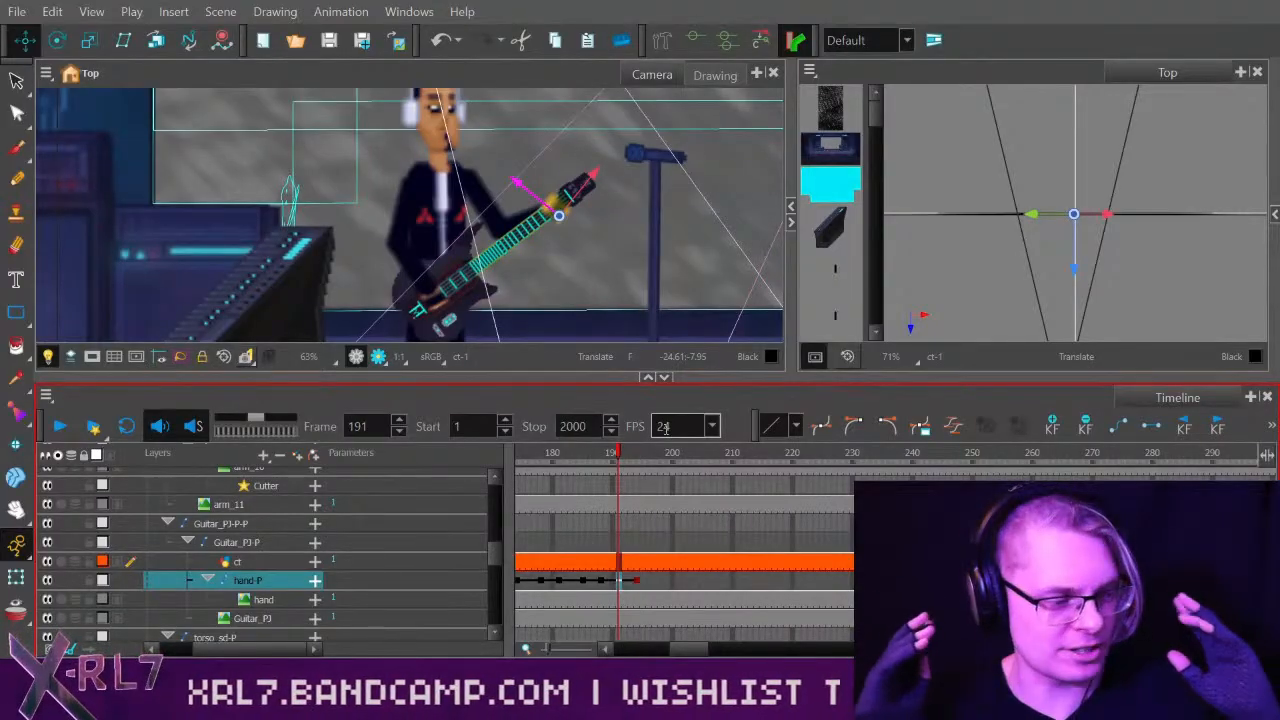
pyautogui.moveTo(614, 456); pyautogui.dragTo(526, 474)
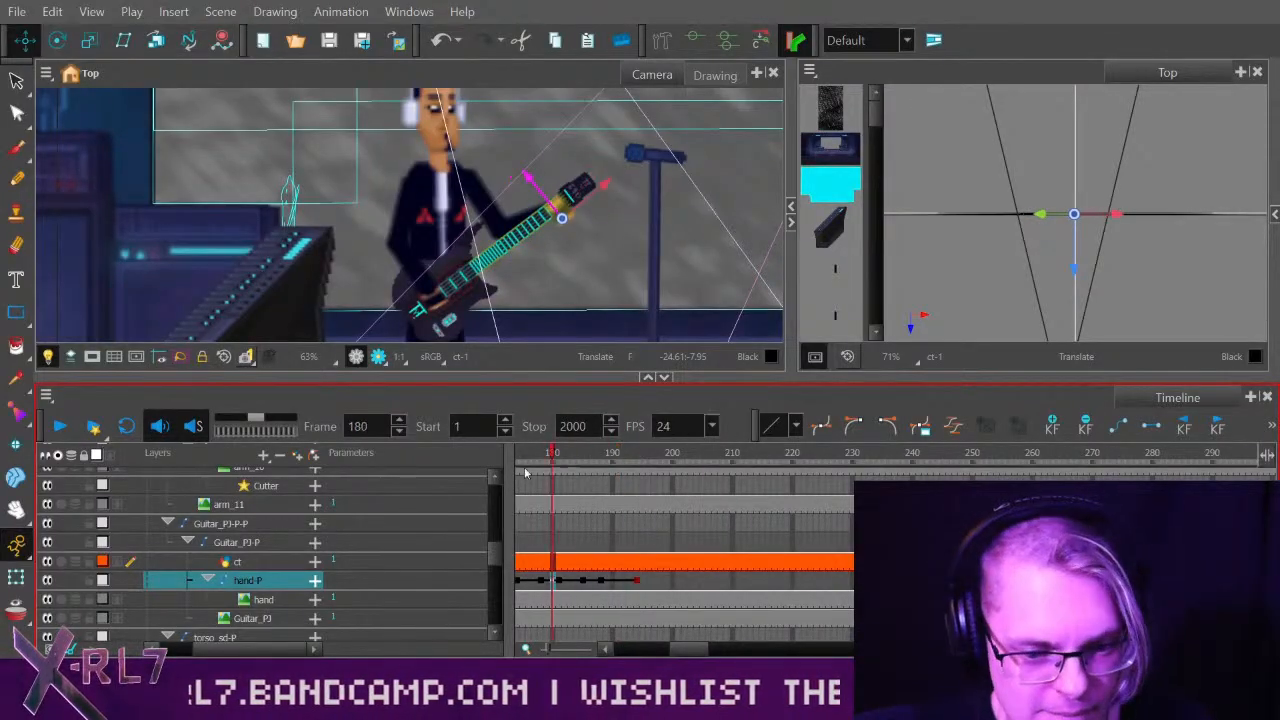
pyautogui.click(60, 427)
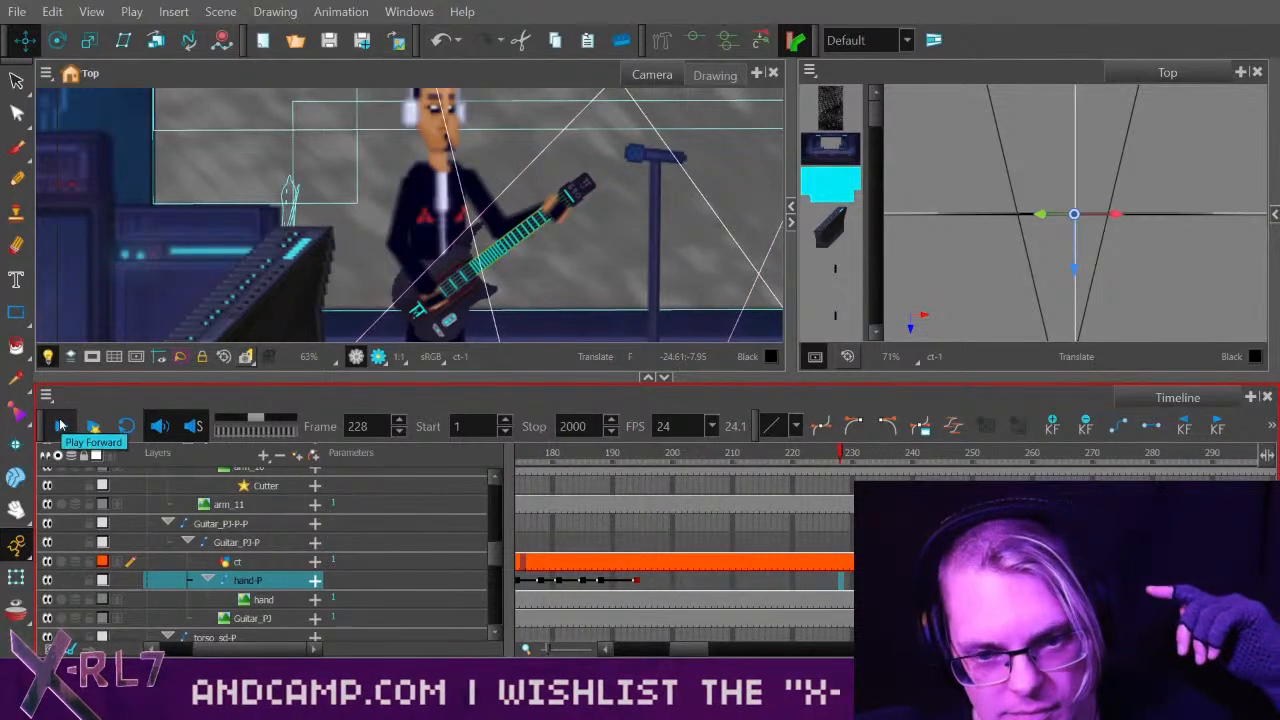
pyautogui.click(60, 427)
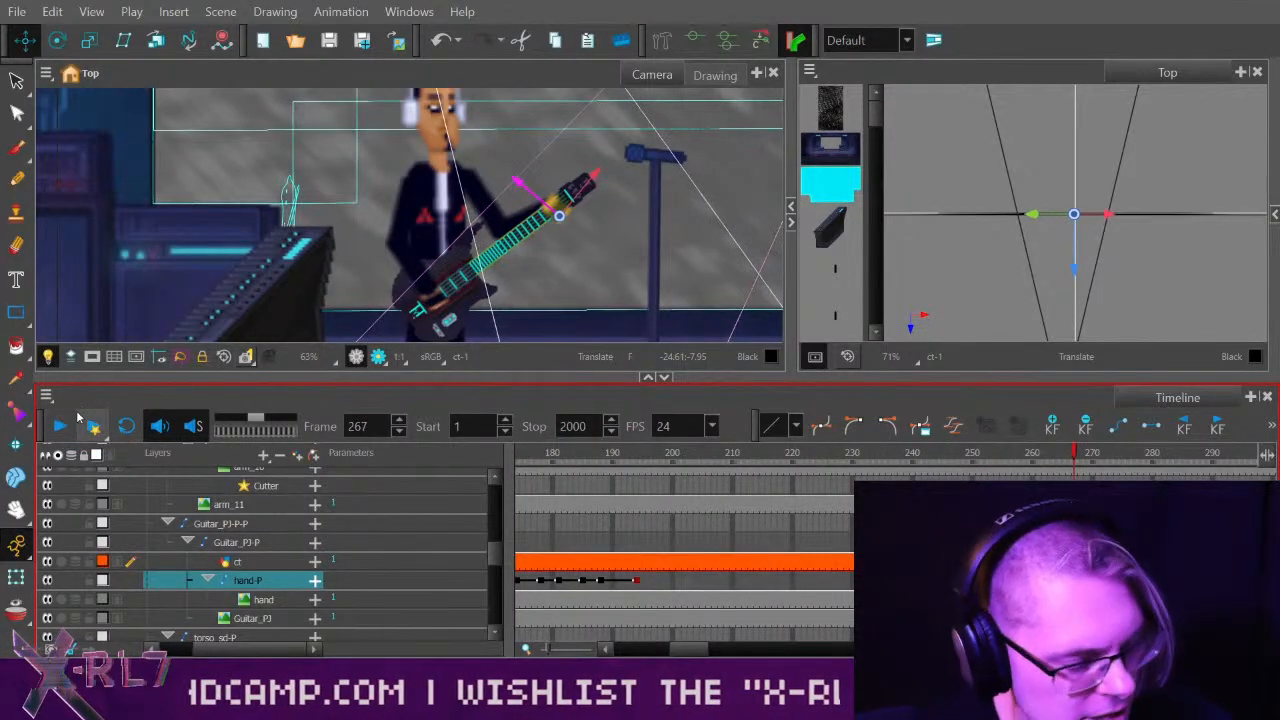
pyautogui.click(726, 455)
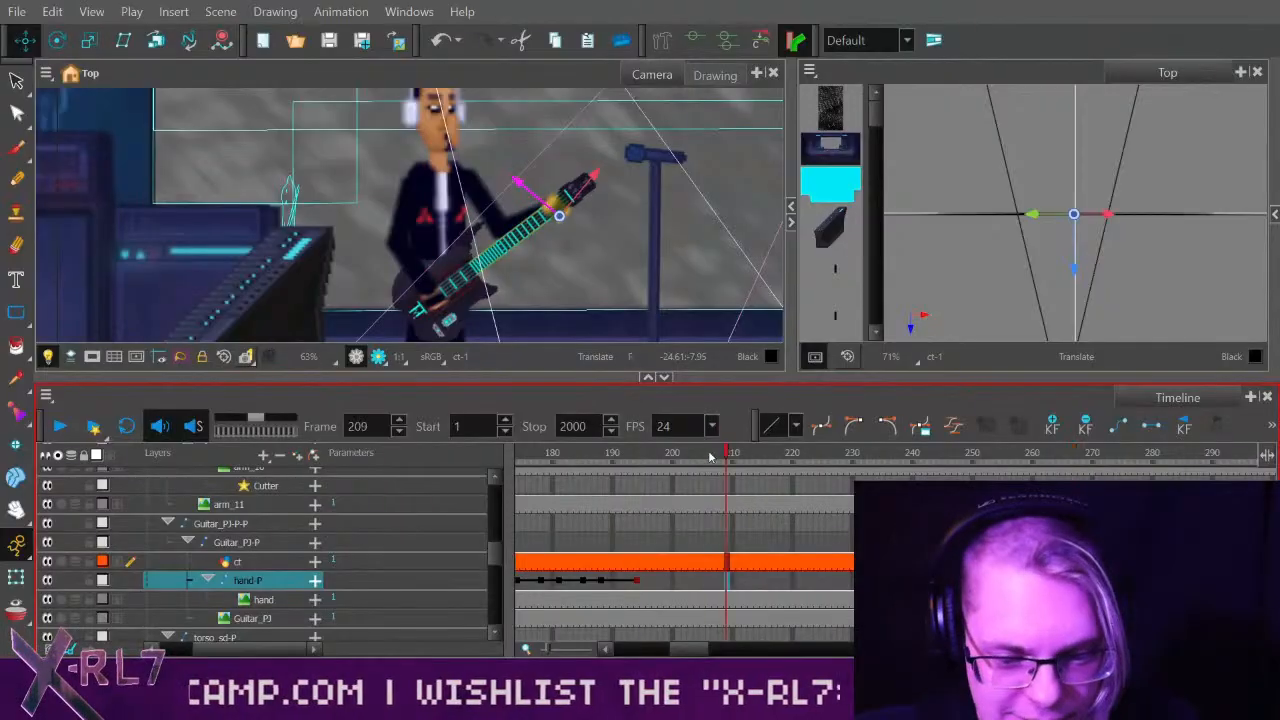
pyautogui.moveTo(709, 457); pyautogui.dragTo(619, 457)
pyautogui.moveTo(686, 650); pyautogui.dragTo(677, 654)
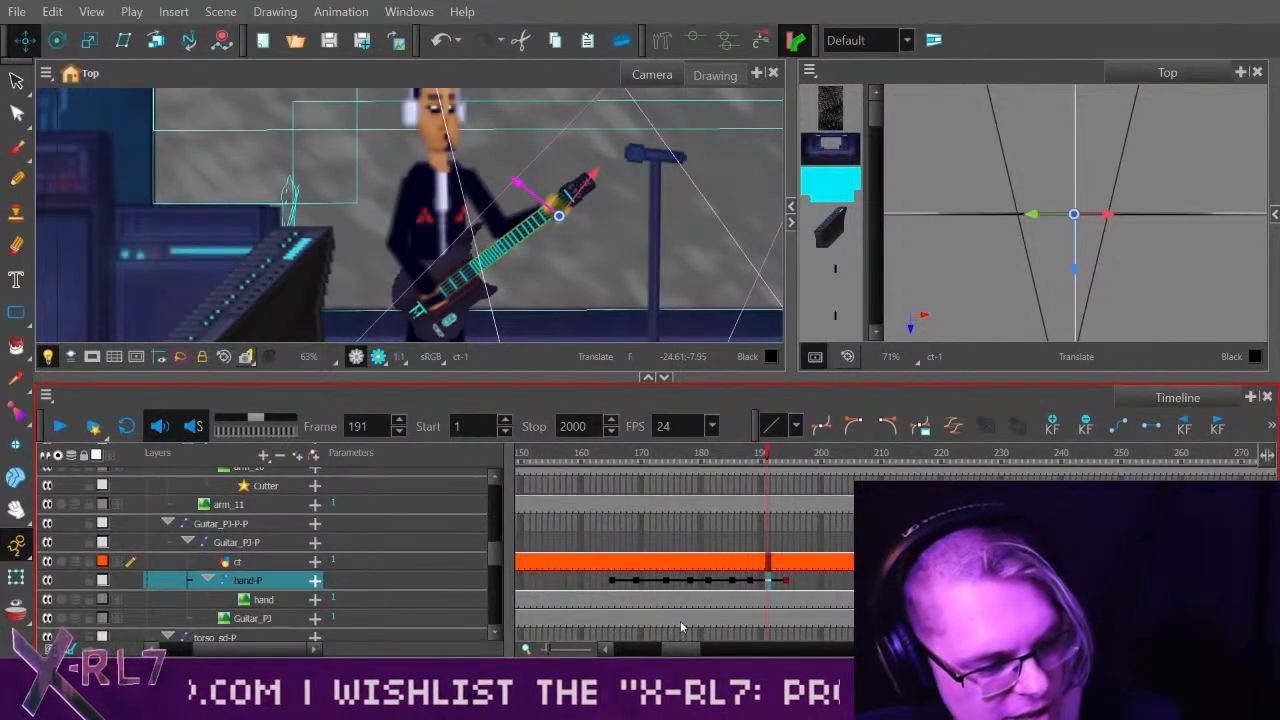
pyautogui.click(857, 453)
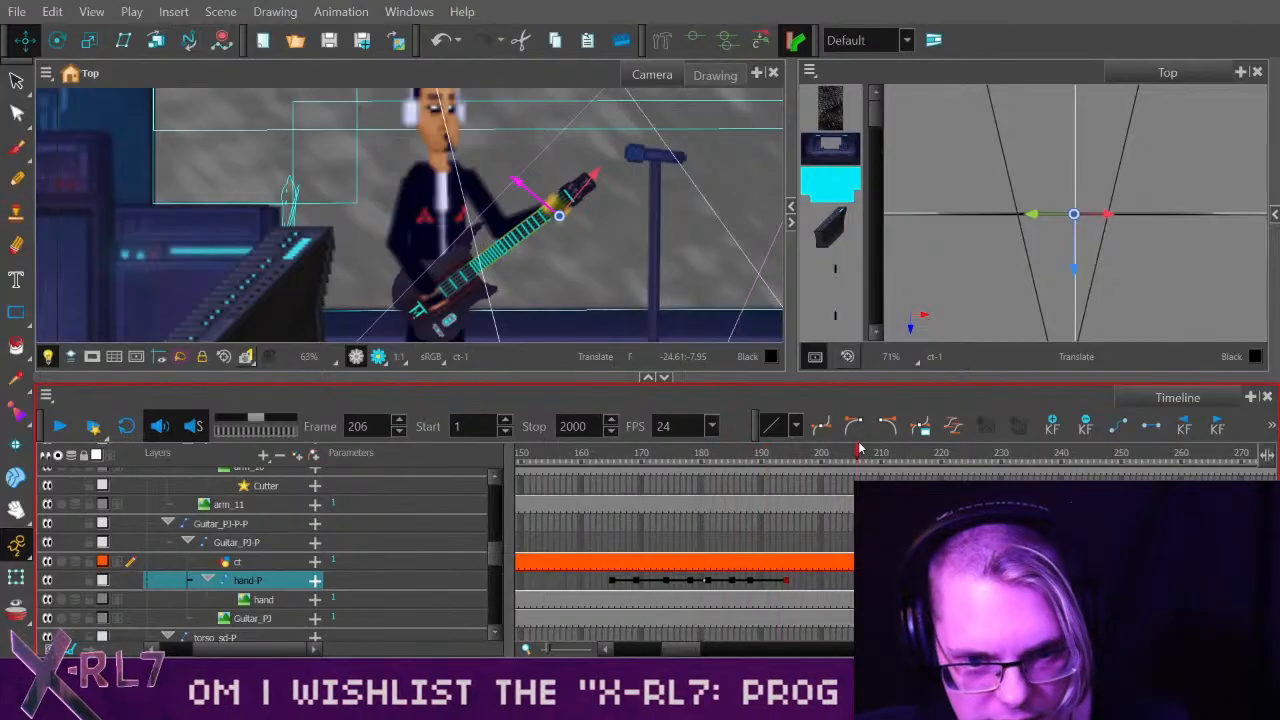
pyautogui.click(719, 455)
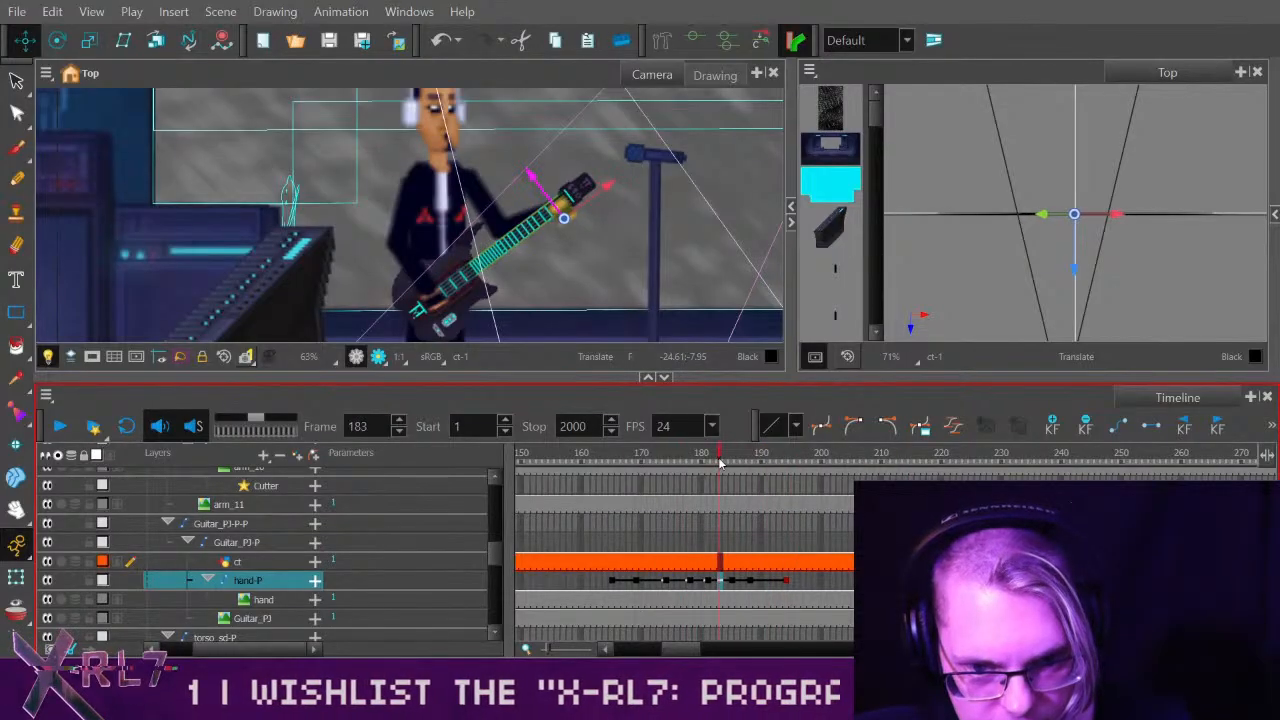
pyautogui.click(700, 455)
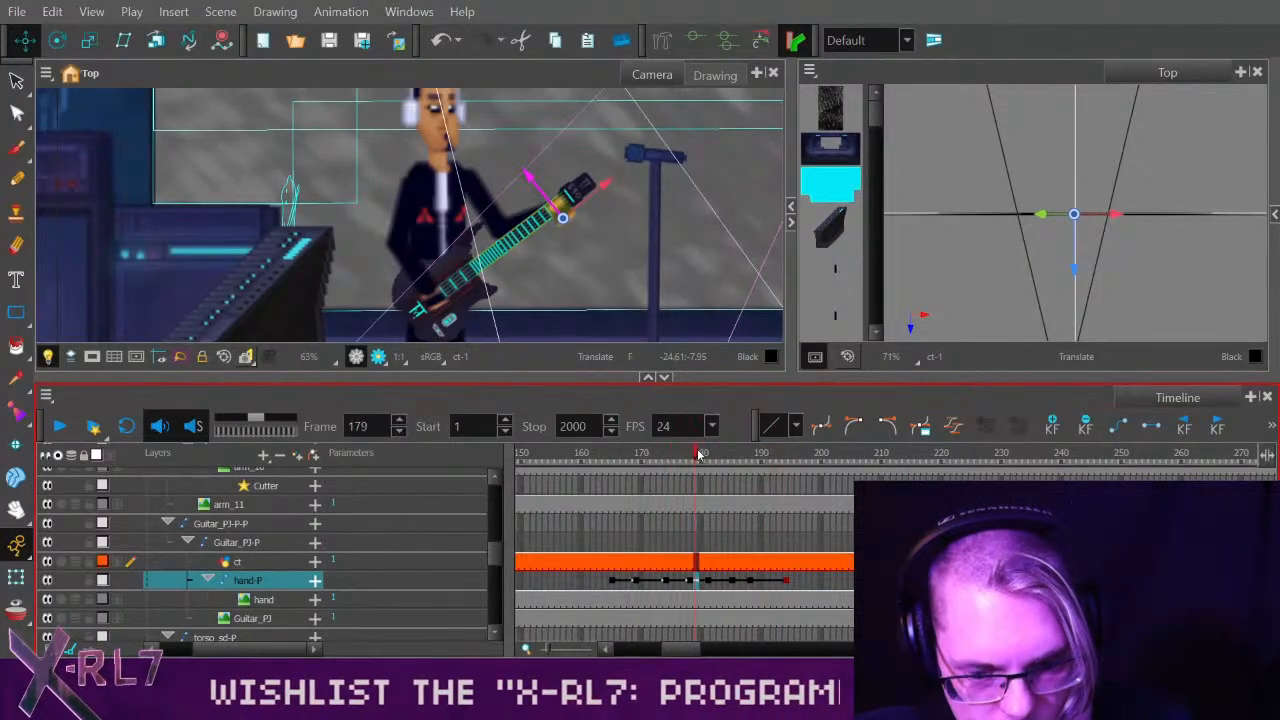
# Select the whole group of hand-P keyframes from frame 165 to frame 194 for copying.
pyautogui.click(666, 581)
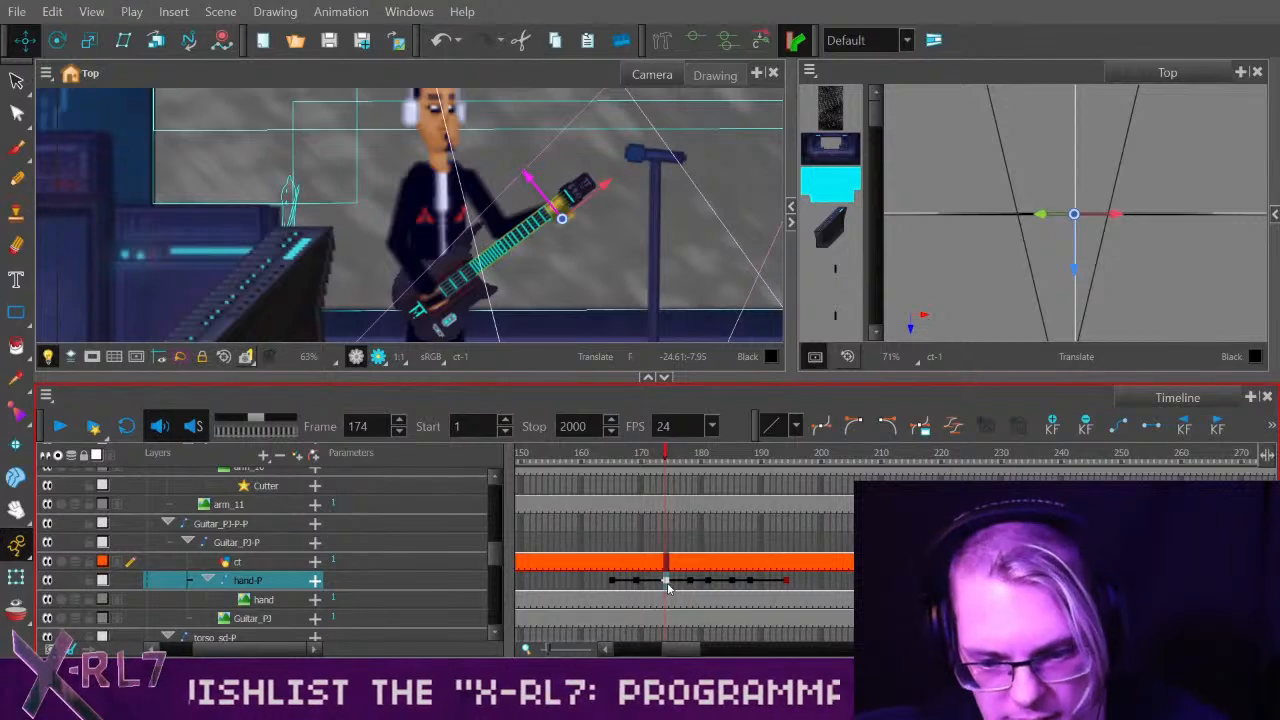
pyautogui.click(612, 581)
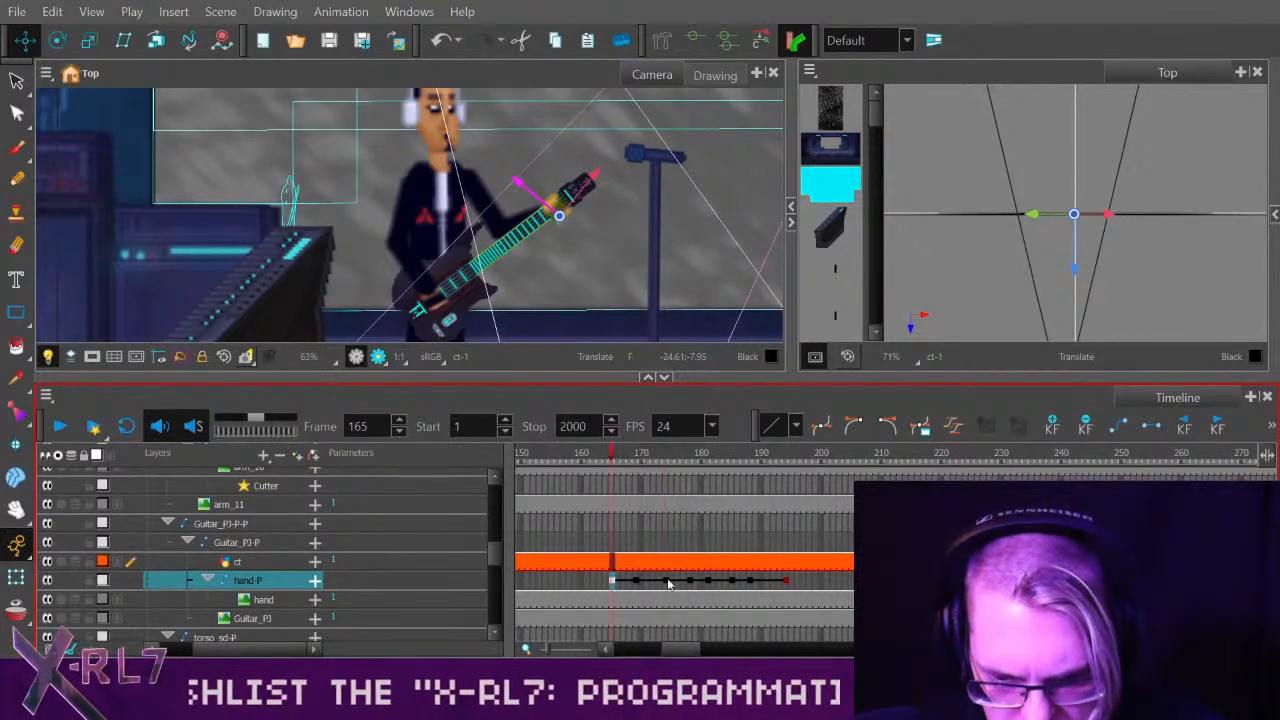
pyautogui.keyDown('shift'); pyautogui.click(691, 583); pyautogui.keyUp('shift')
pyautogui.keyDown('shift'); pyautogui.click(783, 585); pyautogui.keyUp('shift')
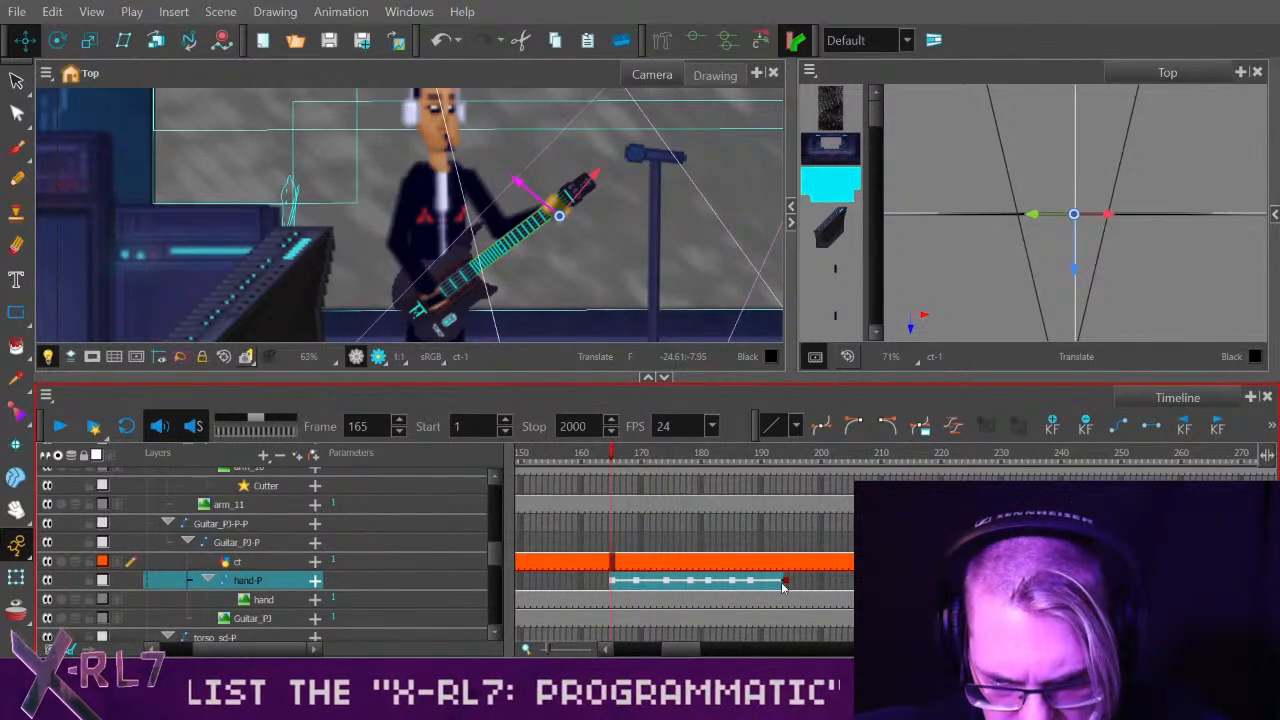
# Play the third guitar passage with the audio twice, continuing to frame 241, to locate the start of the following passage.
pyautogui.moveTo(697, 650); pyautogui.dragTo(719, 650)
pyautogui.moveTo(600, 454); pyautogui.dragTo(405, 492)
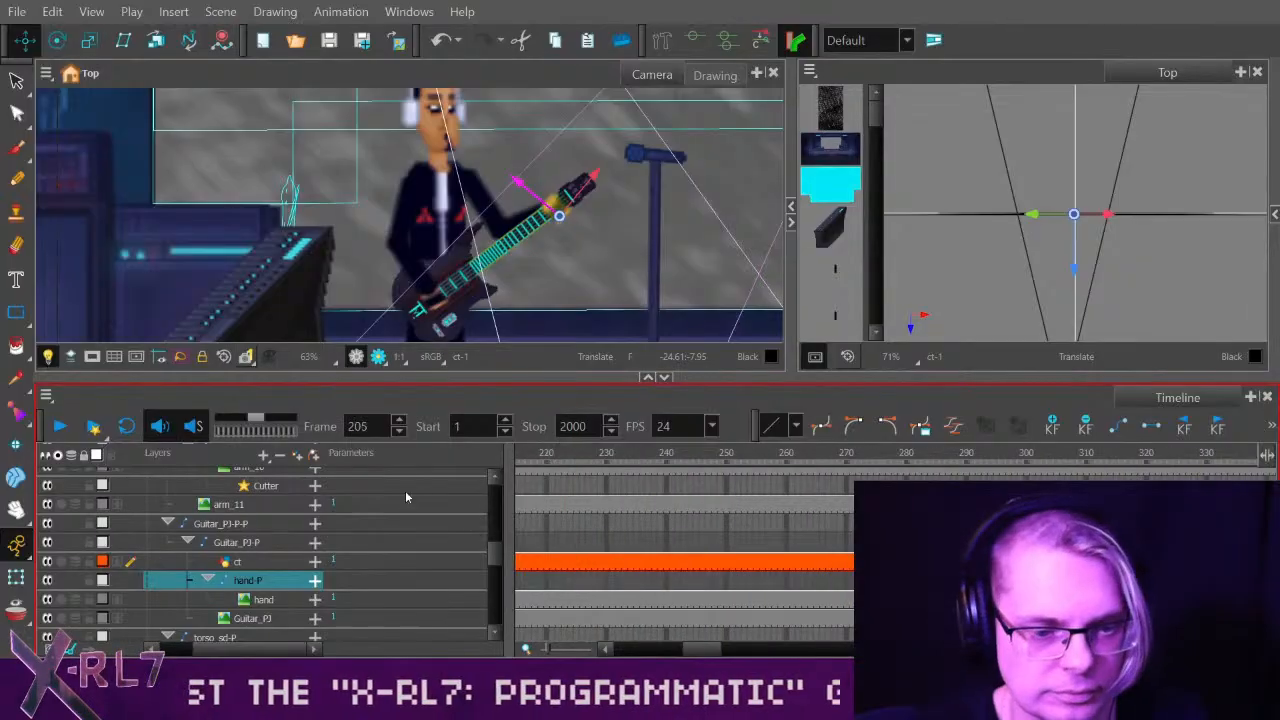
pyautogui.click(59, 426)
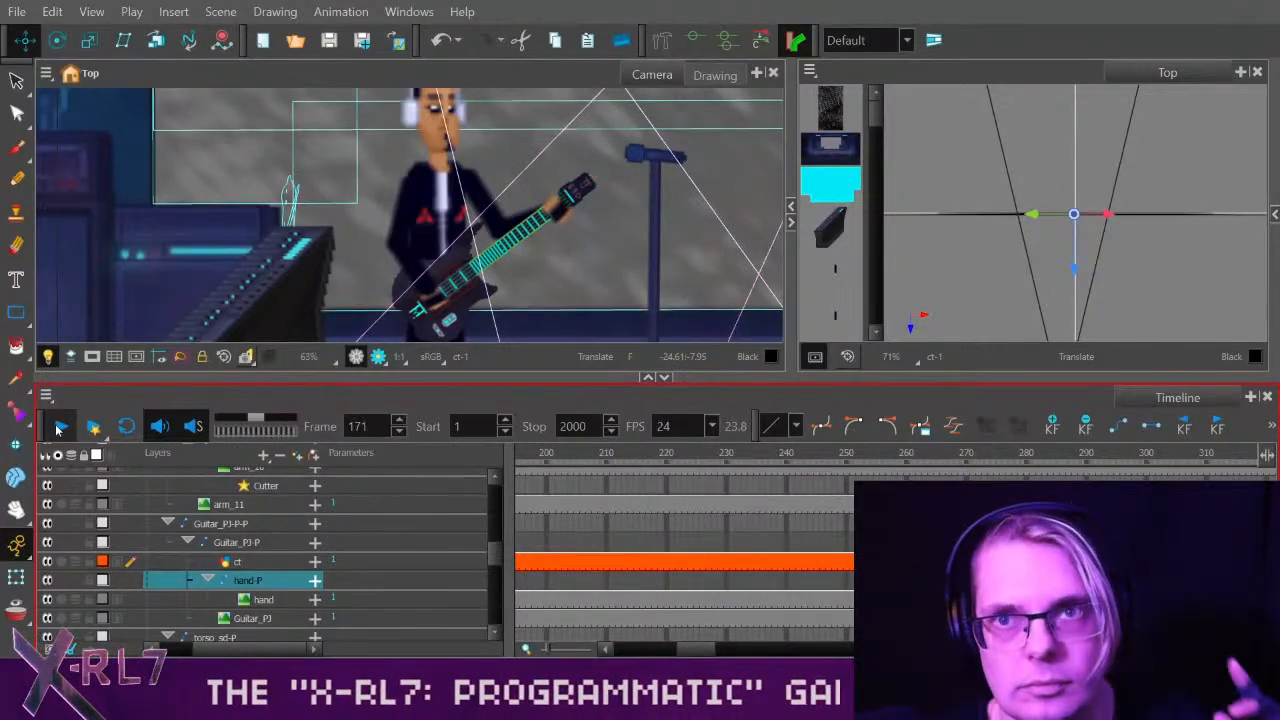
pyautogui.click(59, 426)
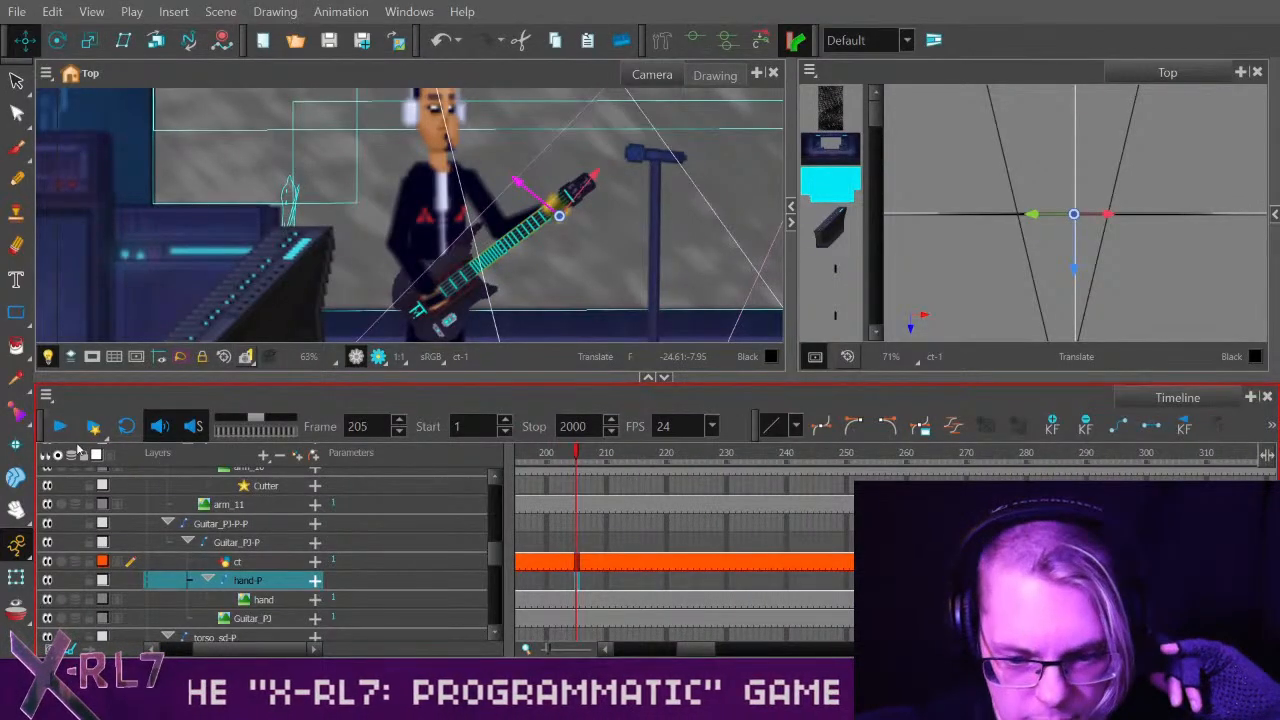
pyautogui.click(59, 426)
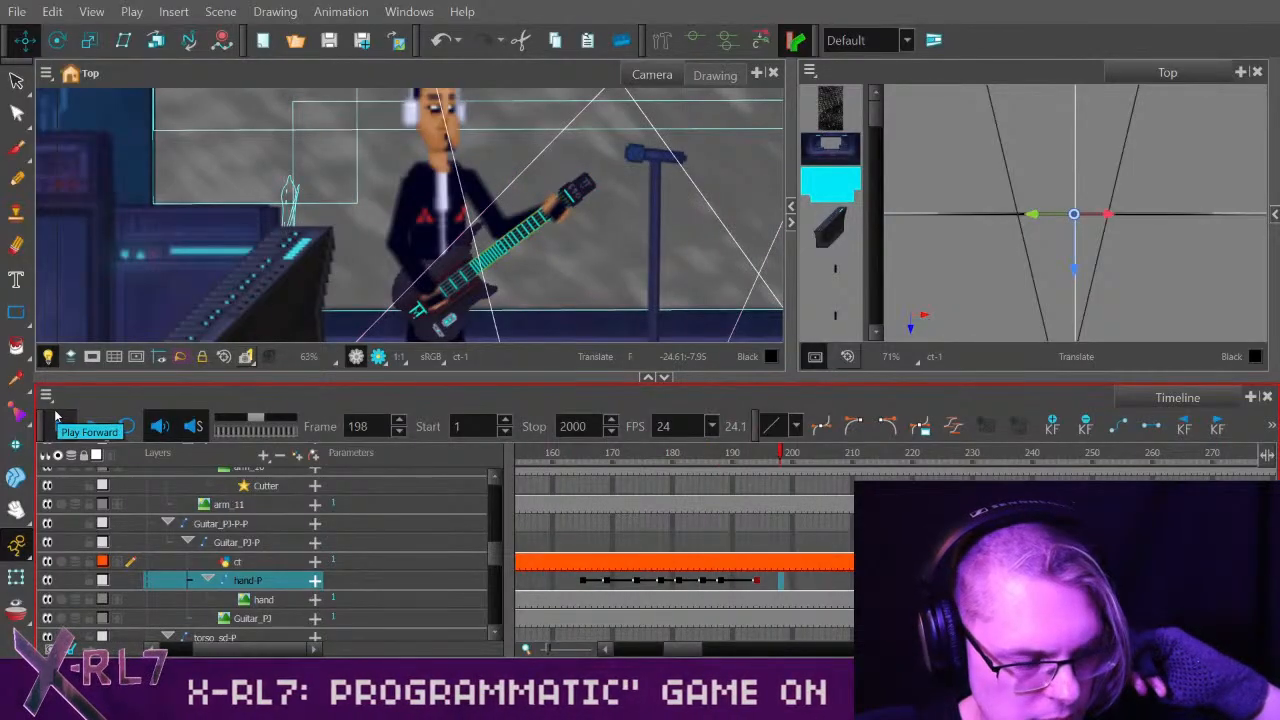
pyautogui.click(60, 426)
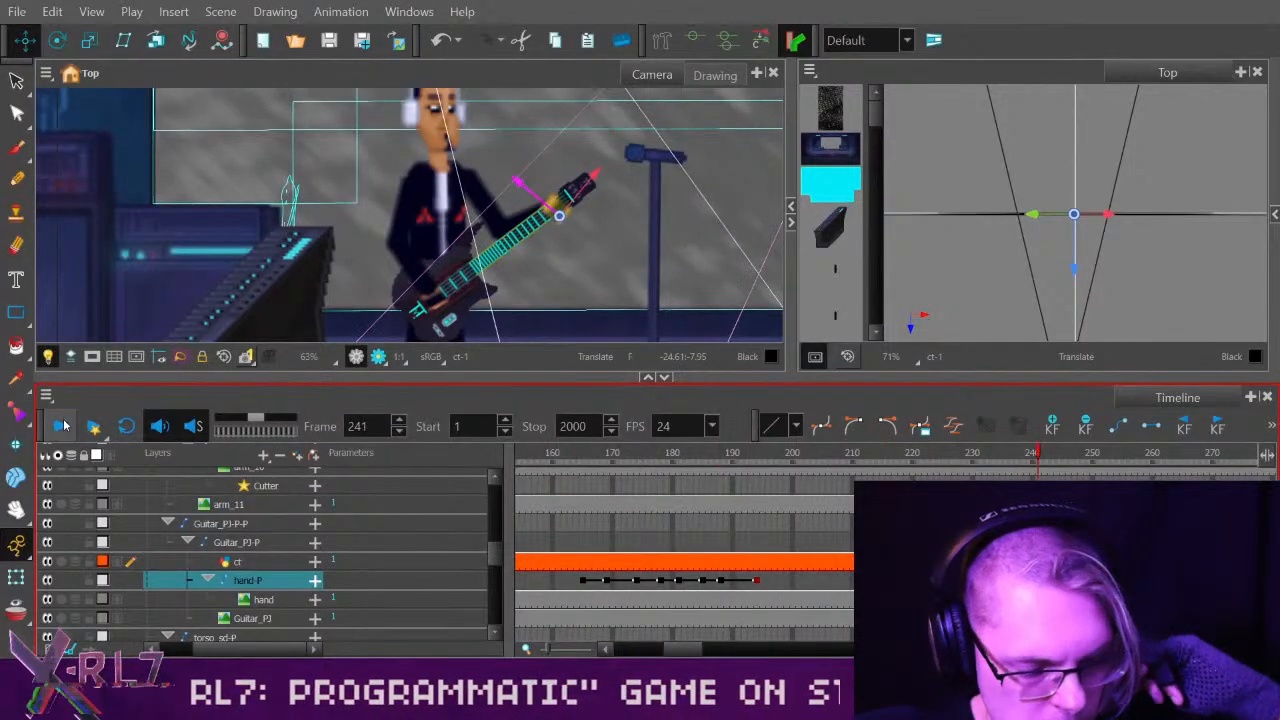
# Scrub to where the next guitar passage begins and add a keyframe on the ct layer at frame 232.
pyautogui.moveTo(679, 650); pyautogui.dragTo(692, 648)
pyautogui.click(743, 462)
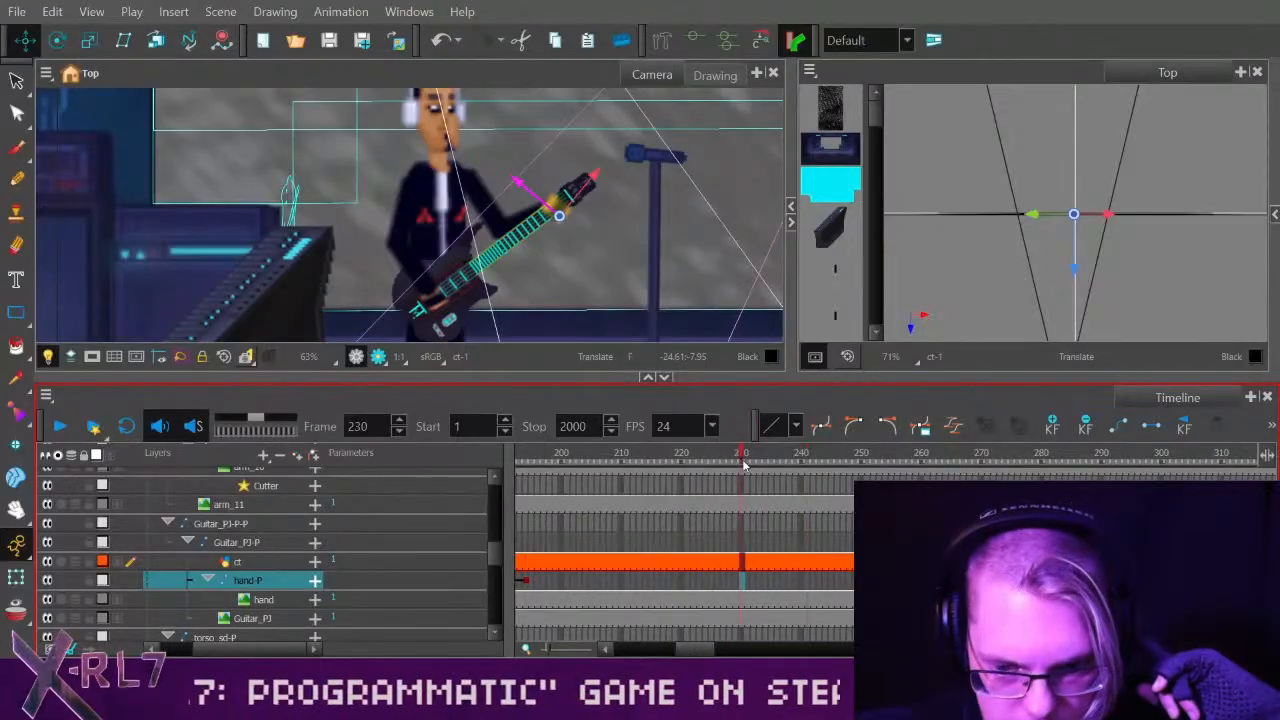
pyautogui.moveTo(743, 465)
pyautogui.mouseDown()
pyautogui.moveTo(777, 469)
pyautogui.moveTo(750, 478)
pyautogui.mouseUp()
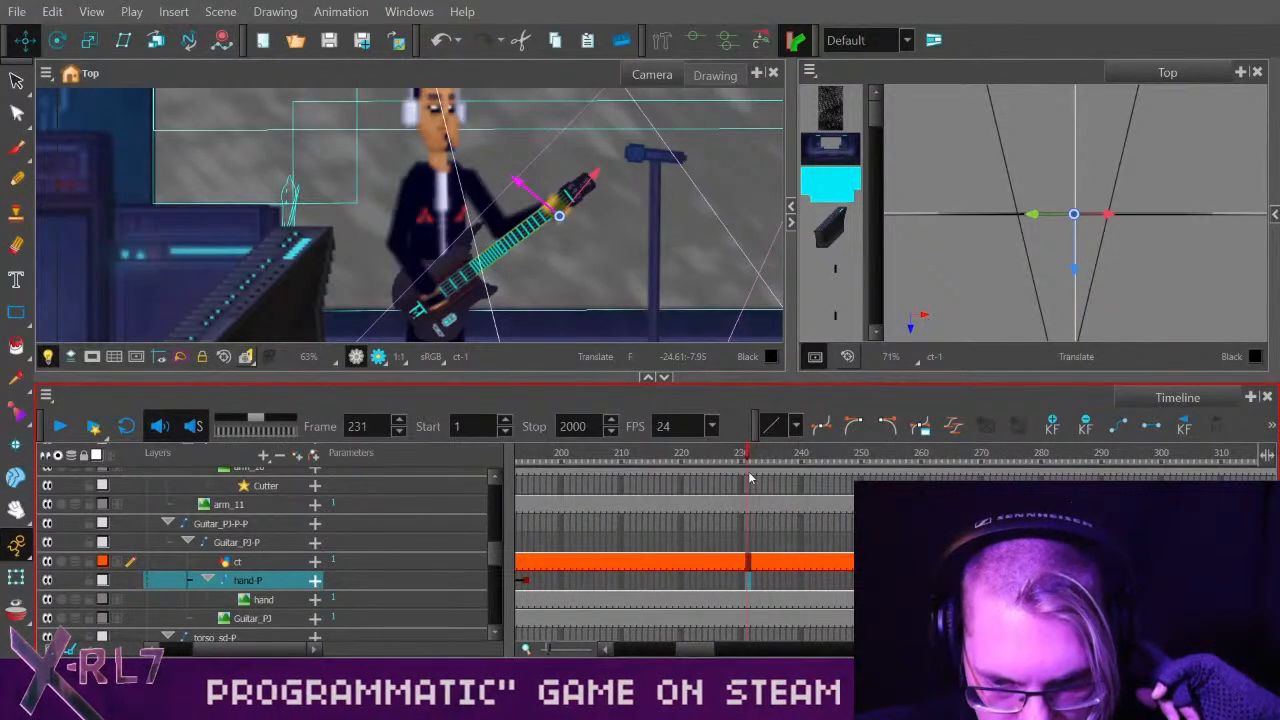
pyautogui.click(755, 565)
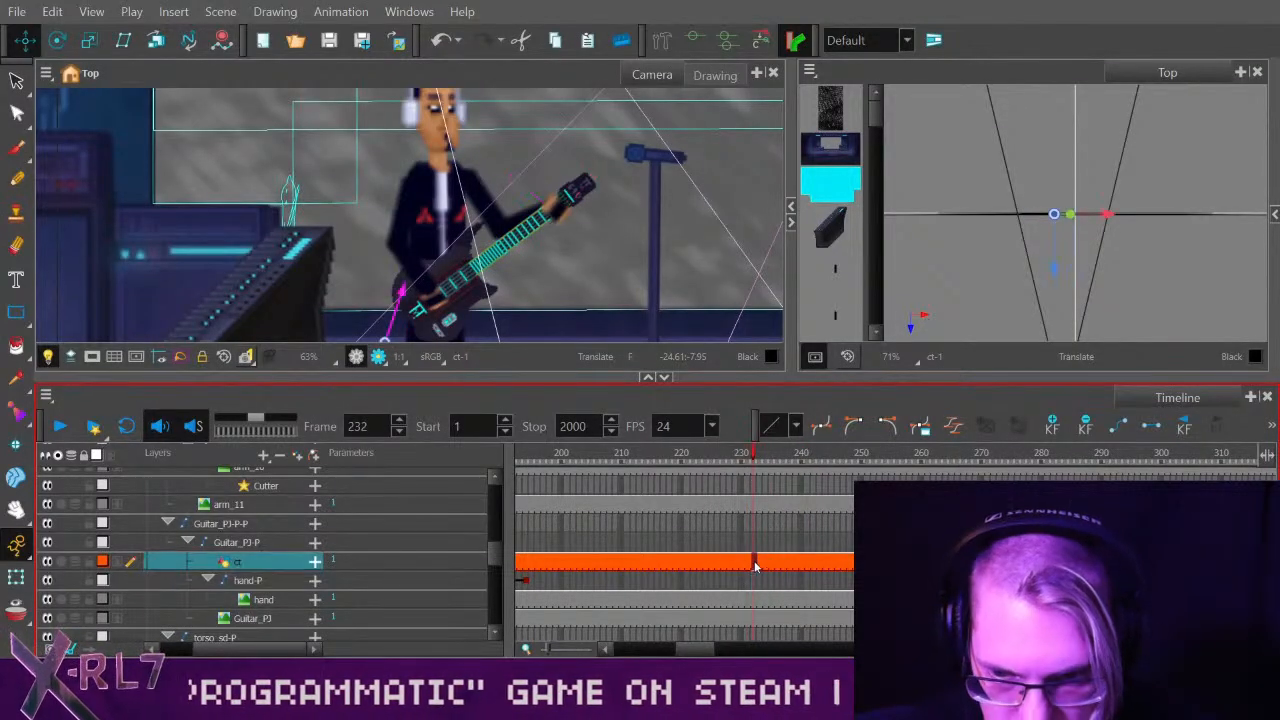
pyautogui.click(1041, 428)
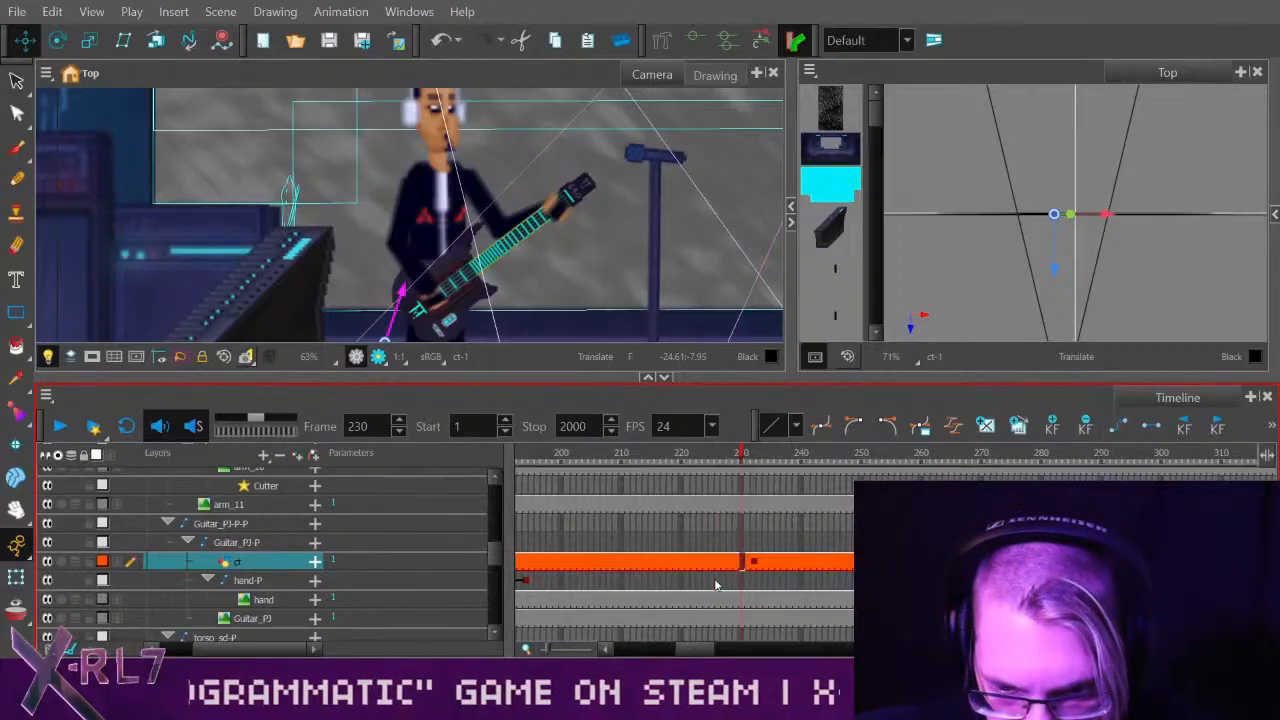
# Paste the copied hand-P keyframe group starting at frame 223 and scrub up to frame 243 to check it.
pyautogui.click(700, 581)
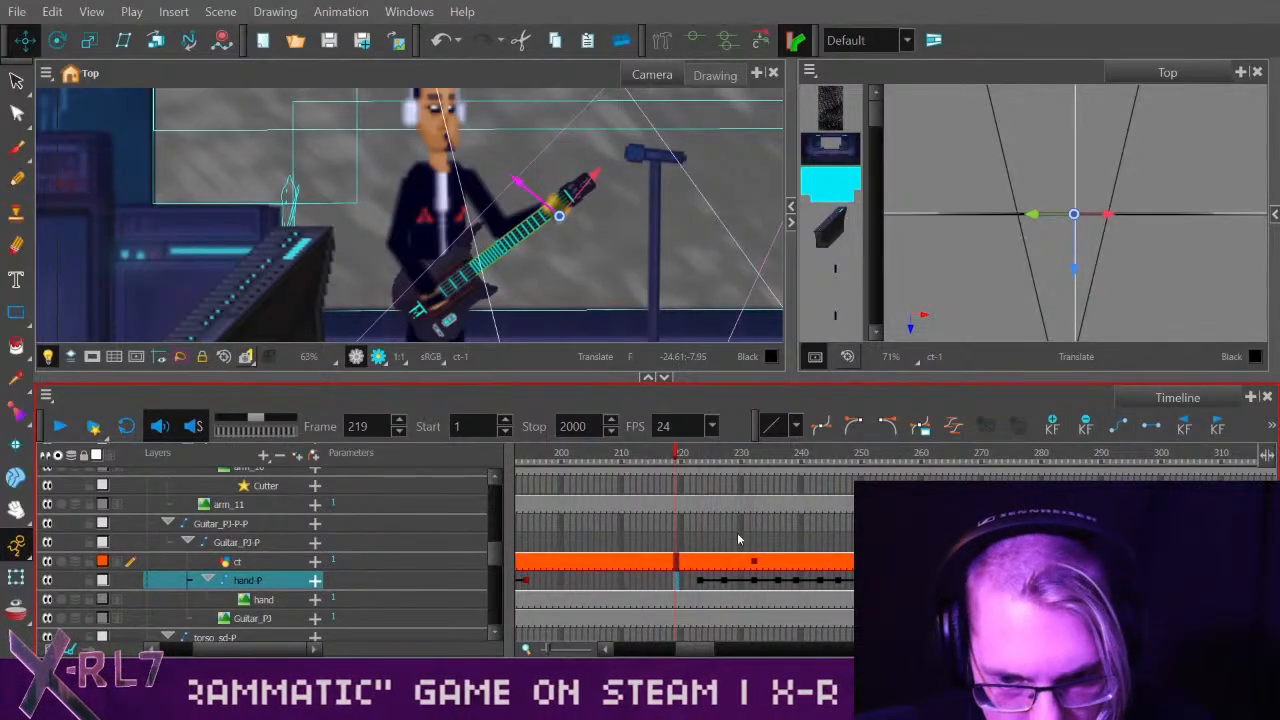
pyautogui.moveTo(725, 465); pyautogui.dragTo(798, 469)
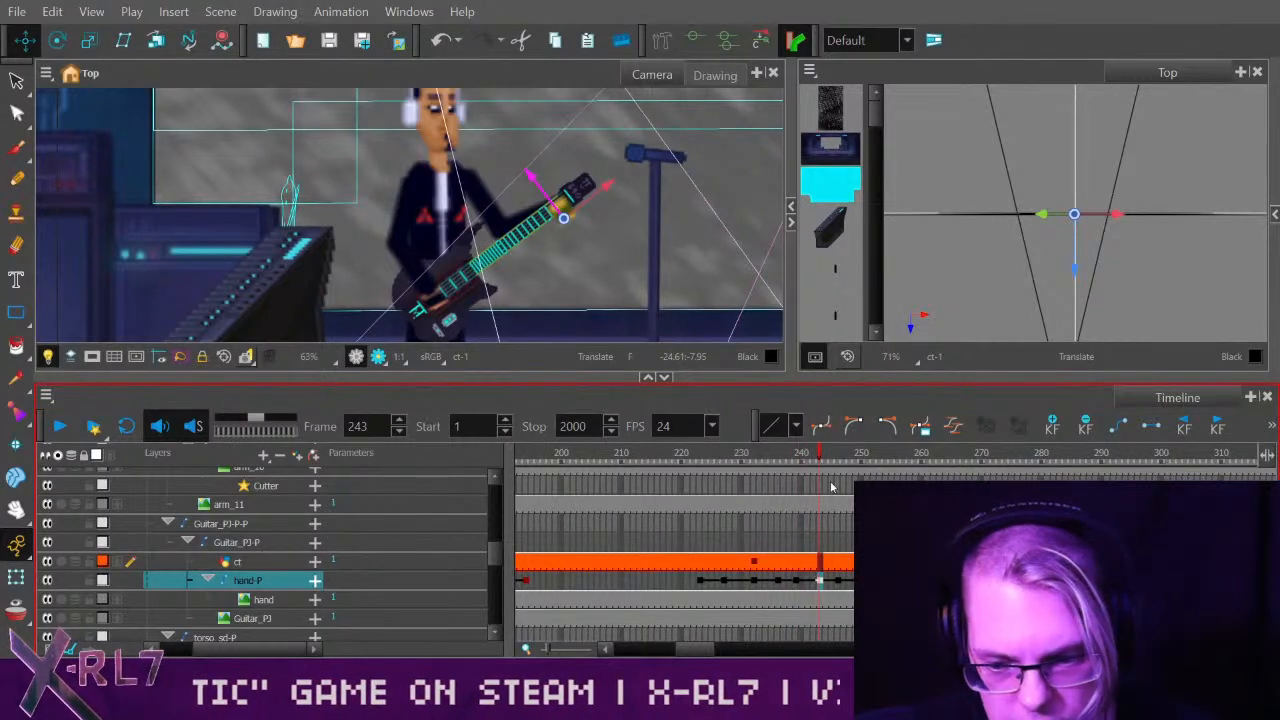
# Locate the next guitar note in the audio waveforms and add a ct keyframe for it at frame 242.
pyautogui.click(820, 562)
pyautogui.moveTo(495, 560); pyautogui.dragTo(494, 495)
pyautogui.click(750, 456)
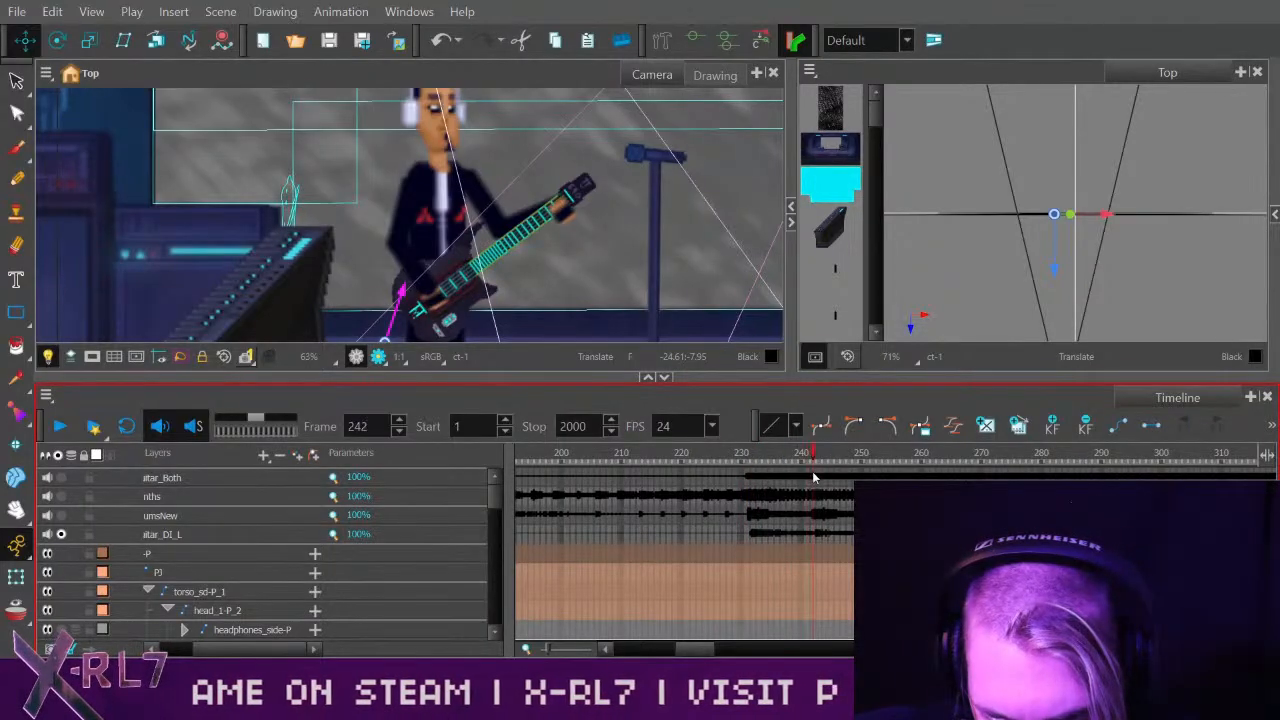
pyautogui.click(745, 491)
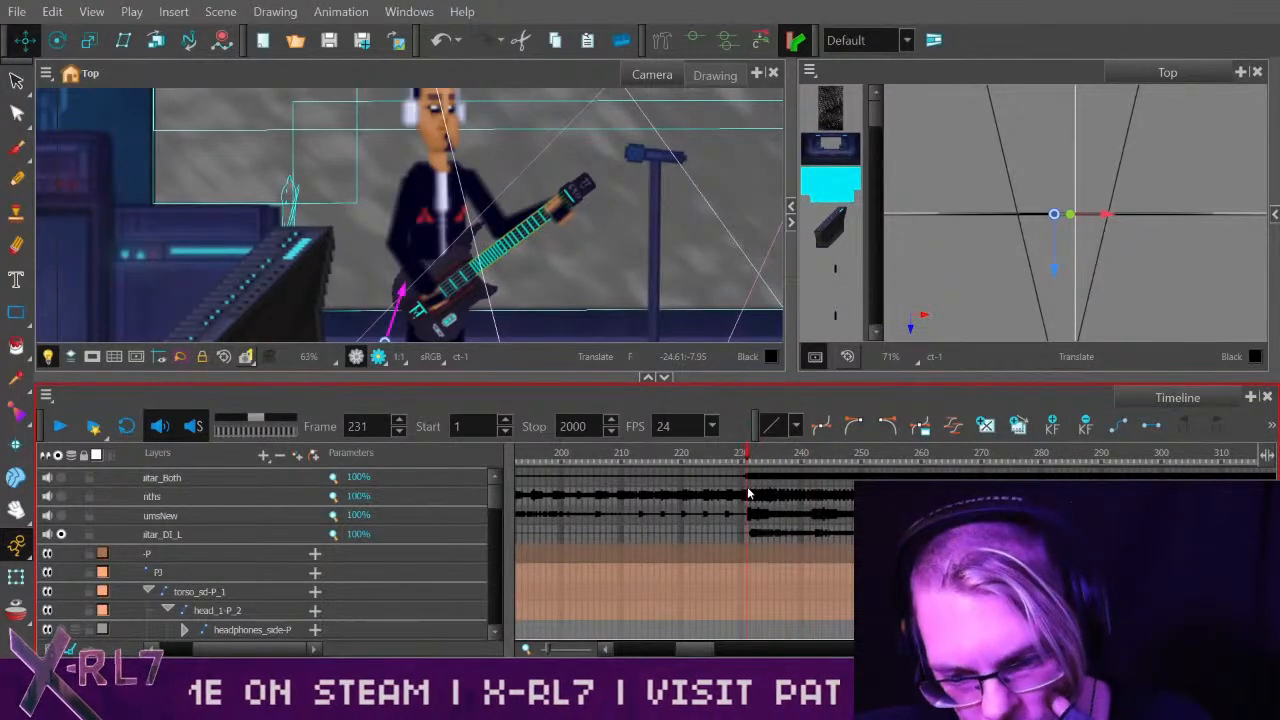
pyautogui.click(750, 535)
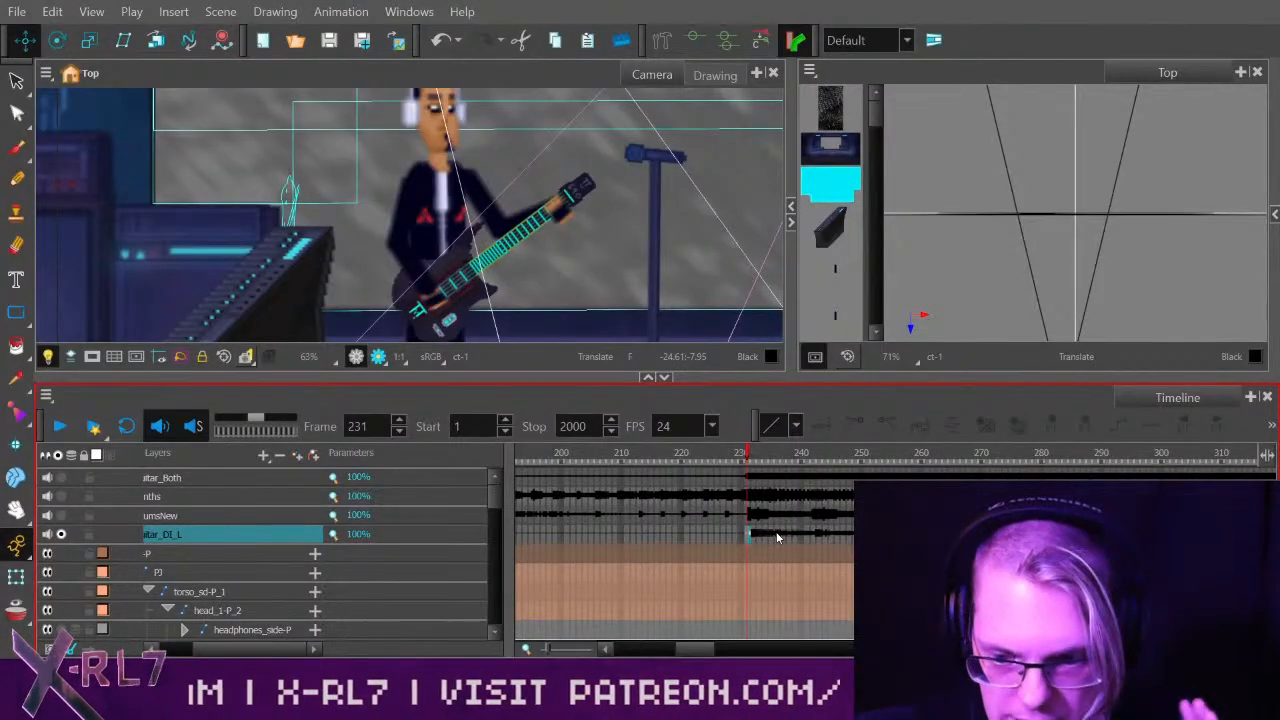
pyautogui.moveTo(770, 472); pyautogui.dragTo(810, 485)
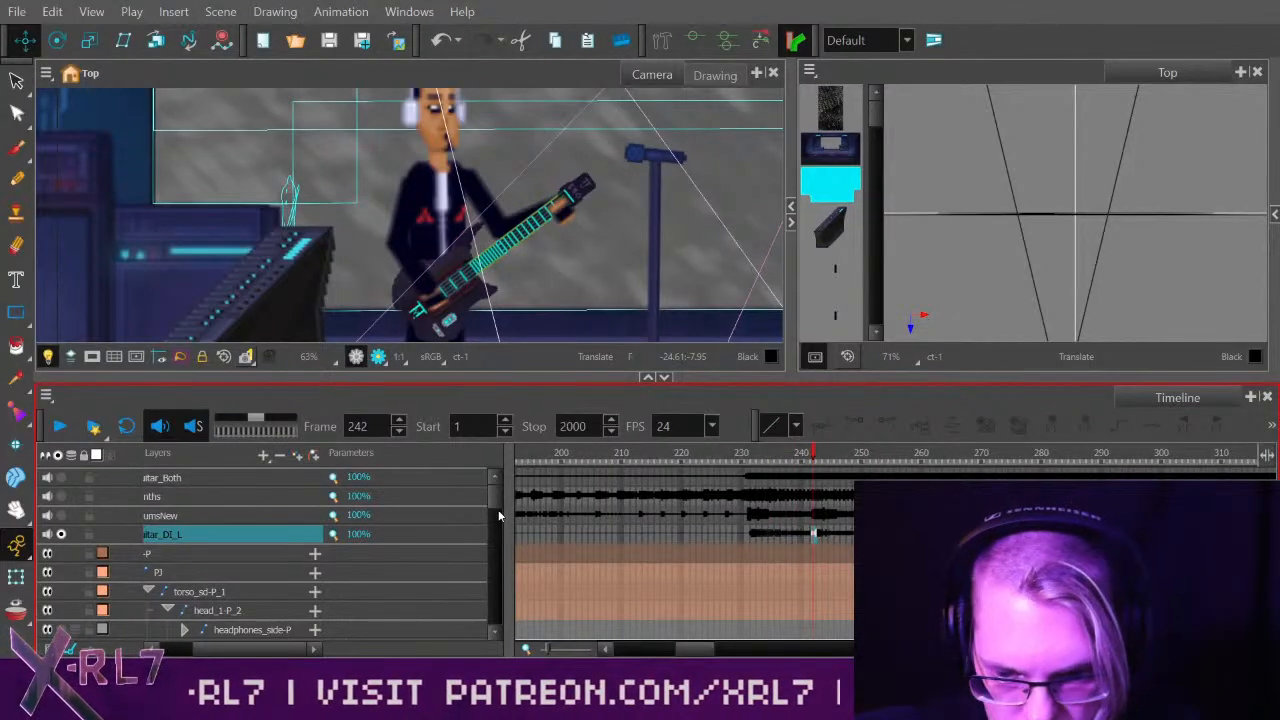
pyautogui.moveTo(493, 490); pyautogui.dragTo(492, 563)
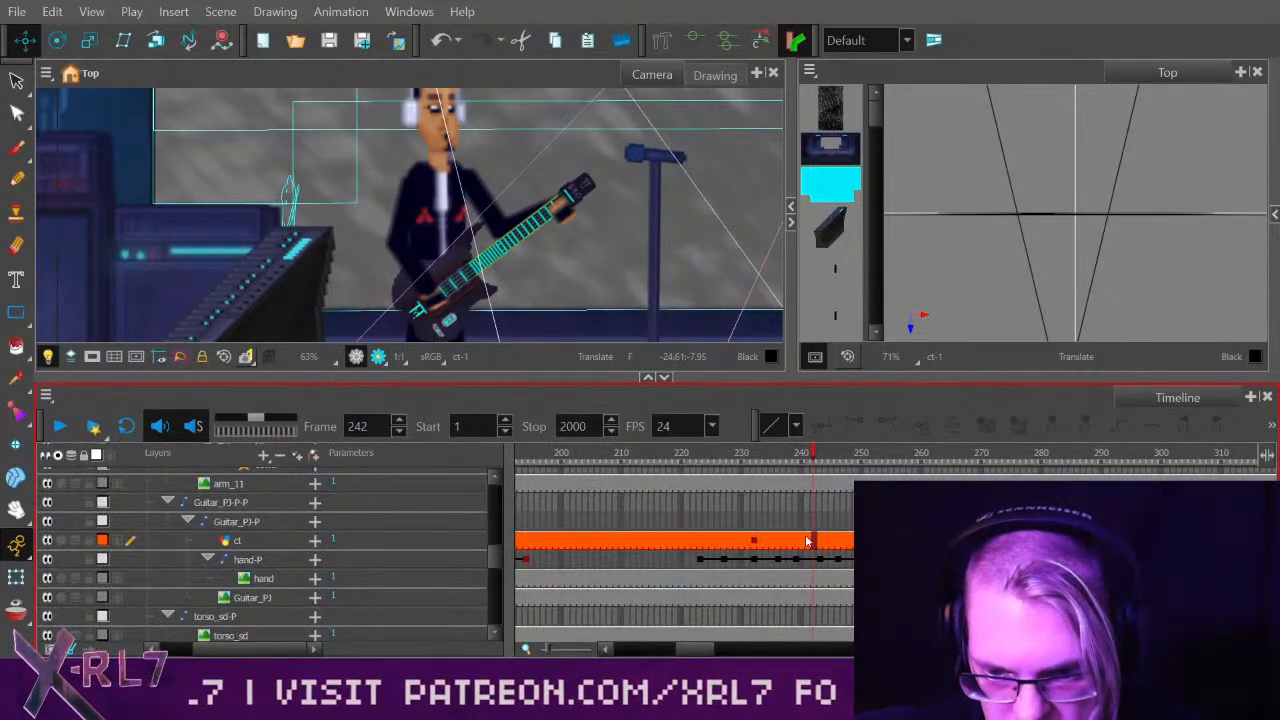
pyautogui.click(240, 540)
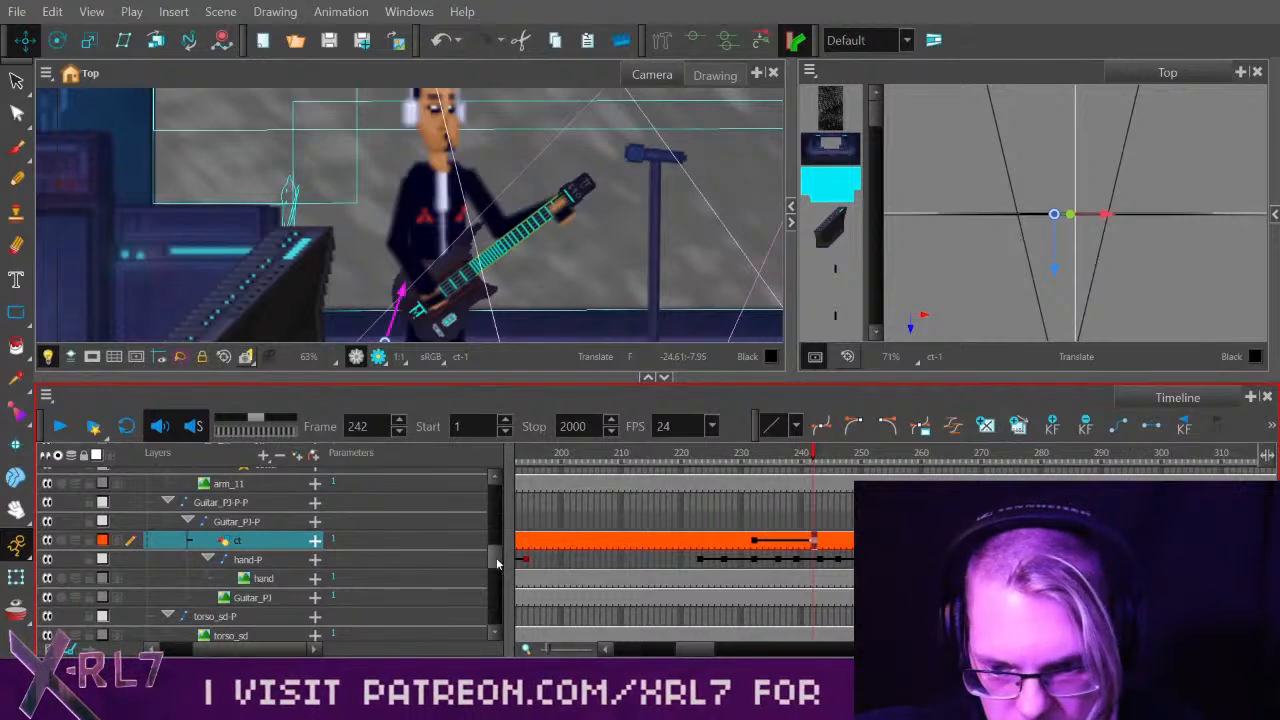
# Find the following note onset in the guitar waveform and mark it with a ct keyframe at frame 253.
pyautogui.moveTo(496, 557); pyautogui.dragTo(507, 497)
pyautogui.moveTo(771, 457); pyautogui.dragTo(878, 457)
pyautogui.click(563, 530)
pyautogui.moveTo(494, 500); pyautogui.dragTo(494, 557)
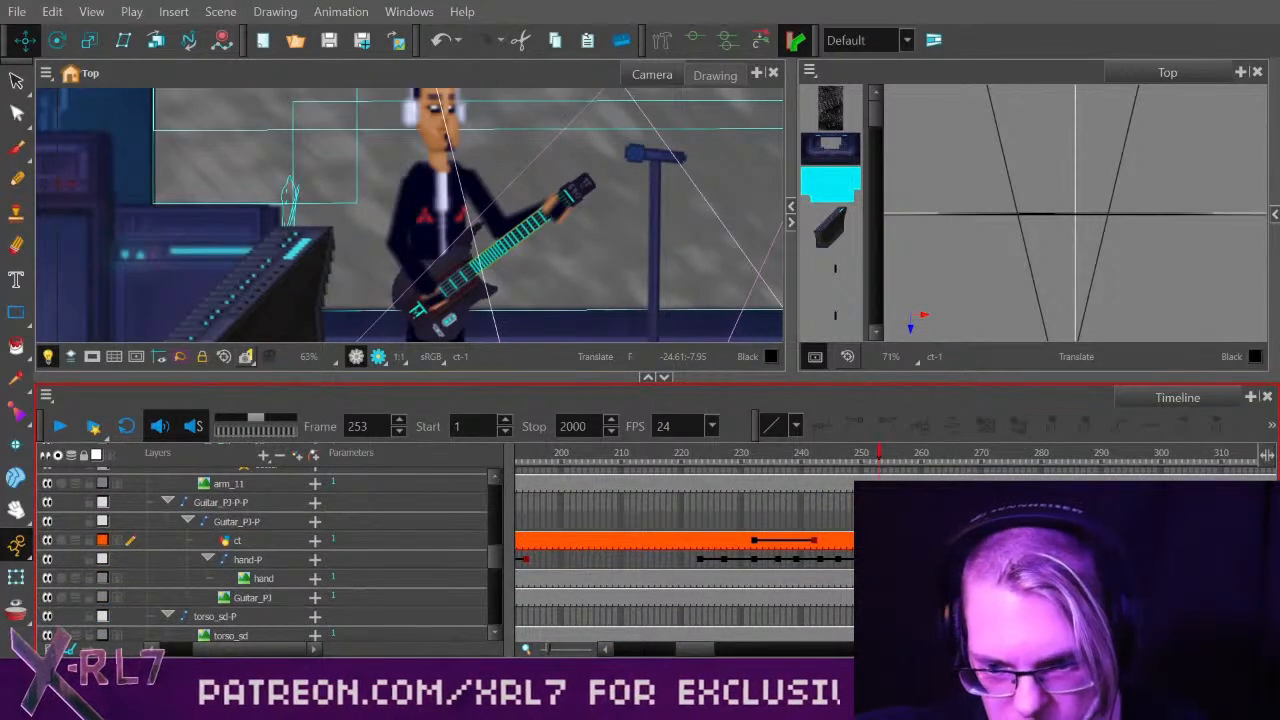
pyautogui.click(290, 540)
# Mark the next two waveform onsets with ct keyframes at frames 264 and 275.
pyautogui.moveTo(495, 557); pyautogui.dragTo(505, 478)
pyautogui.moveTo(693, 647); pyautogui.dragTo(702, 647)
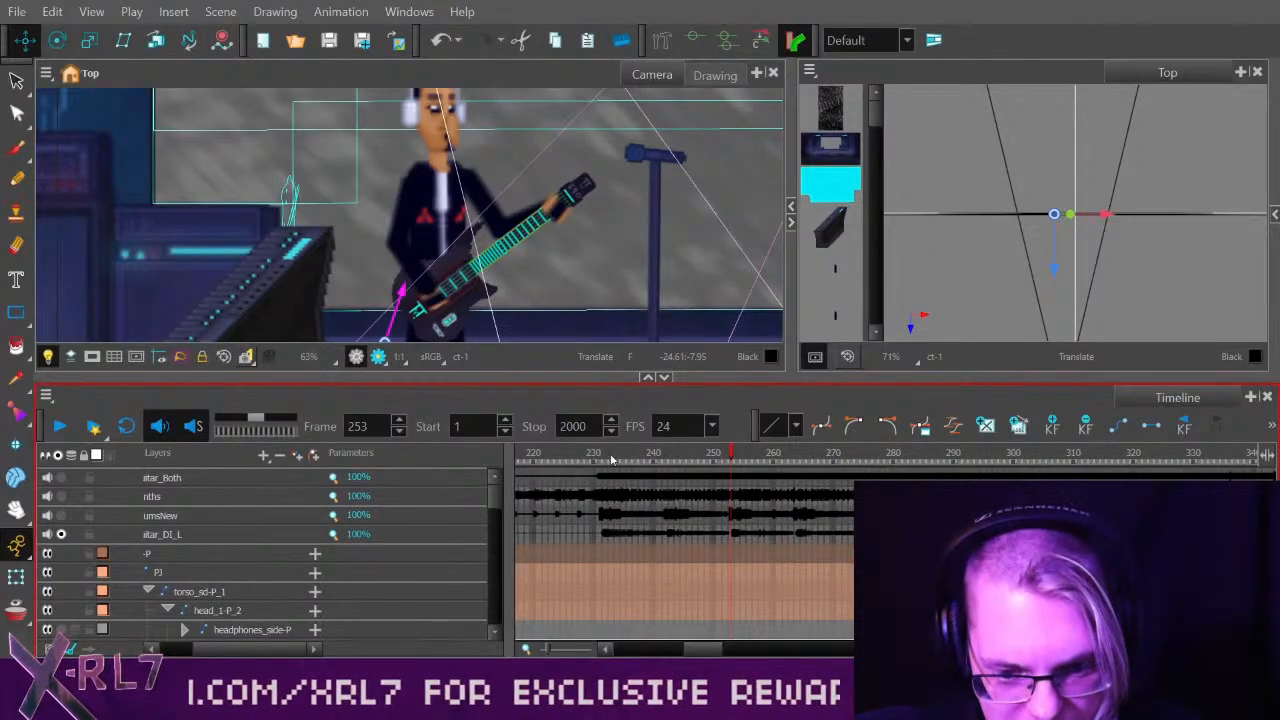
pyautogui.click(703, 456)
pyautogui.moveTo(704, 461); pyautogui.dragTo(795, 484)
pyautogui.moveTo(494, 485); pyautogui.dragTo(494, 558)
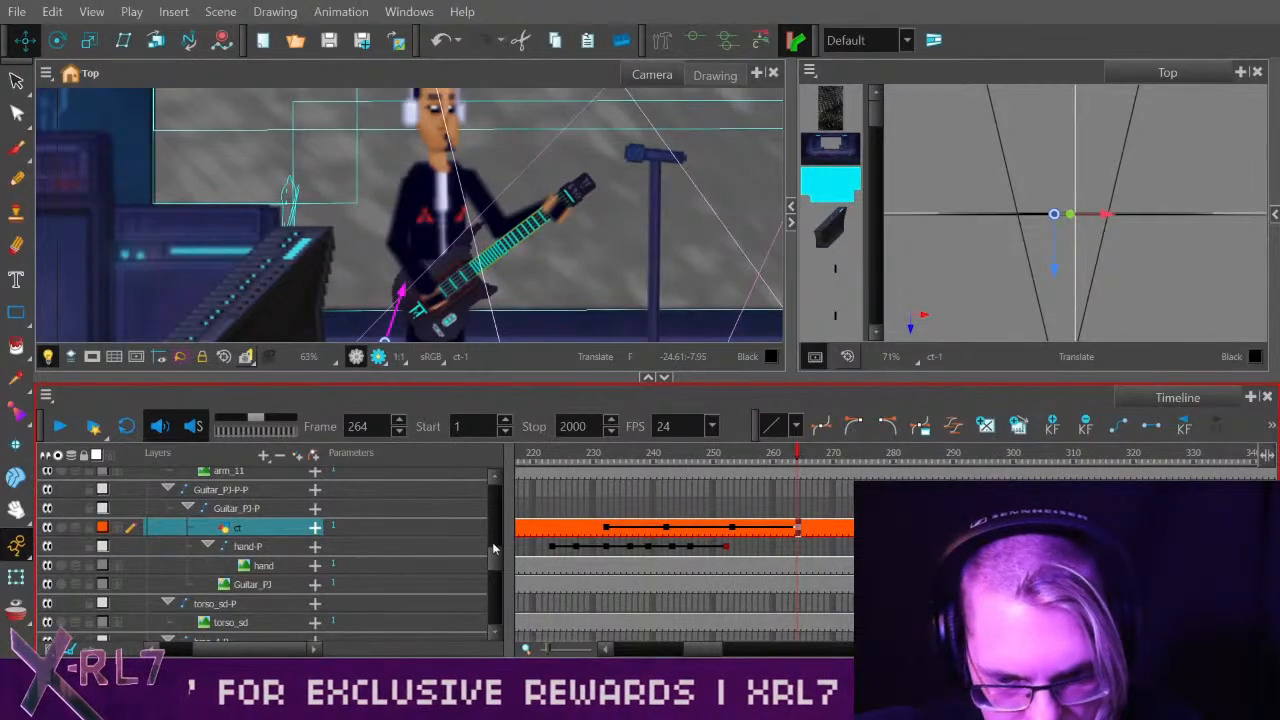
pyautogui.moveTo(492, 542); pyautogui.dragTo(499, 478)
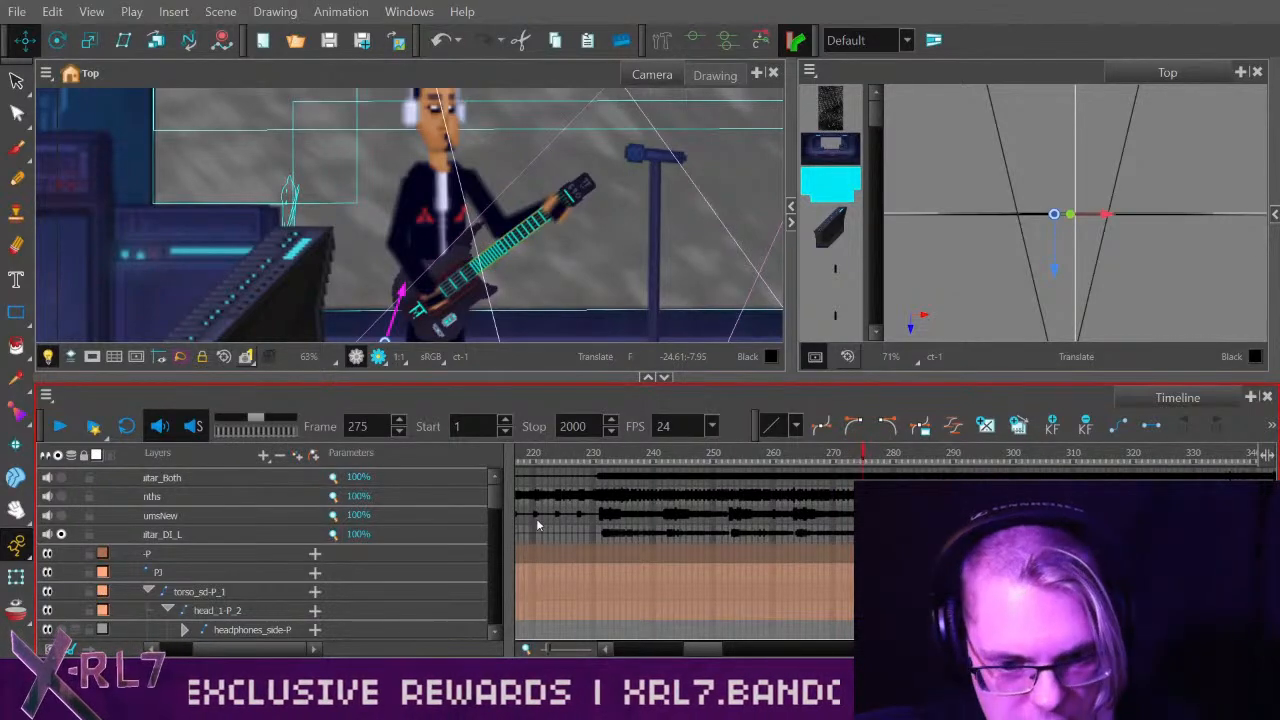
pyautogui.moveTo(494, 499); pyautogui.dragTo(506, 551)
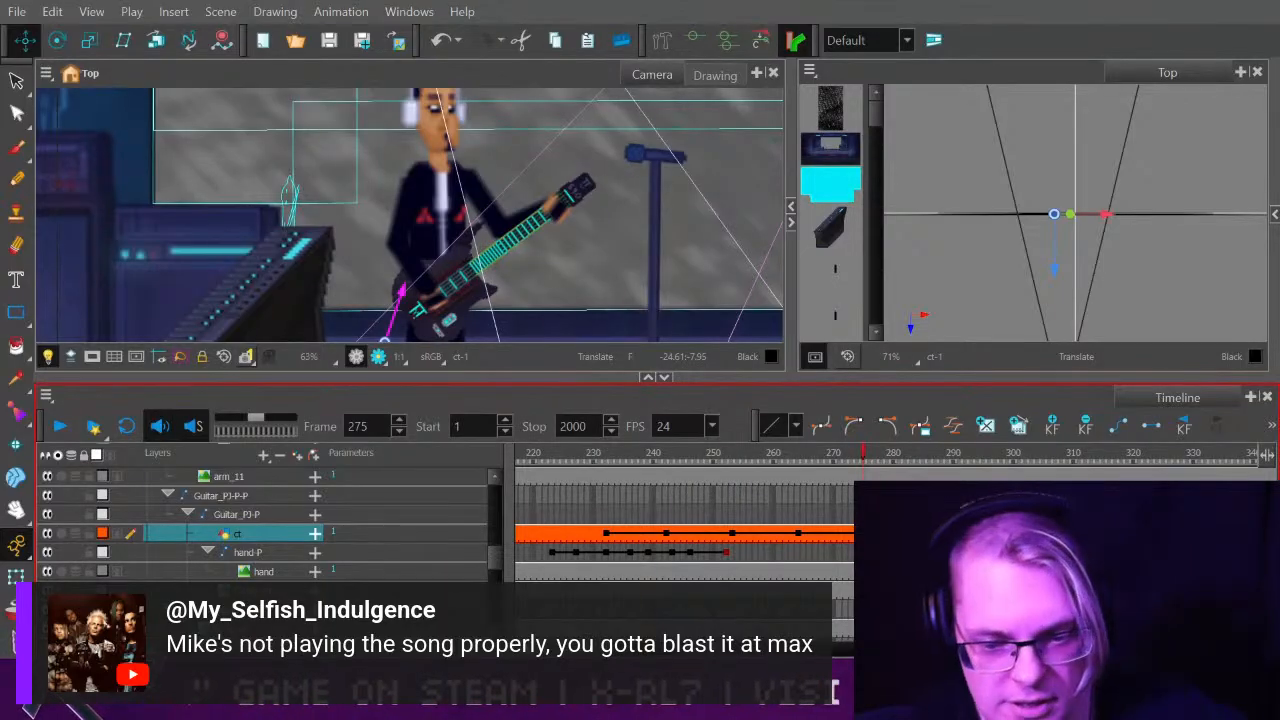
# Play and scrub the passage up to about frame 254 to compare the hand-P motion with the ct keyframes.
pyautogui.click(606, 535)
pyautogui.click(667, 536)
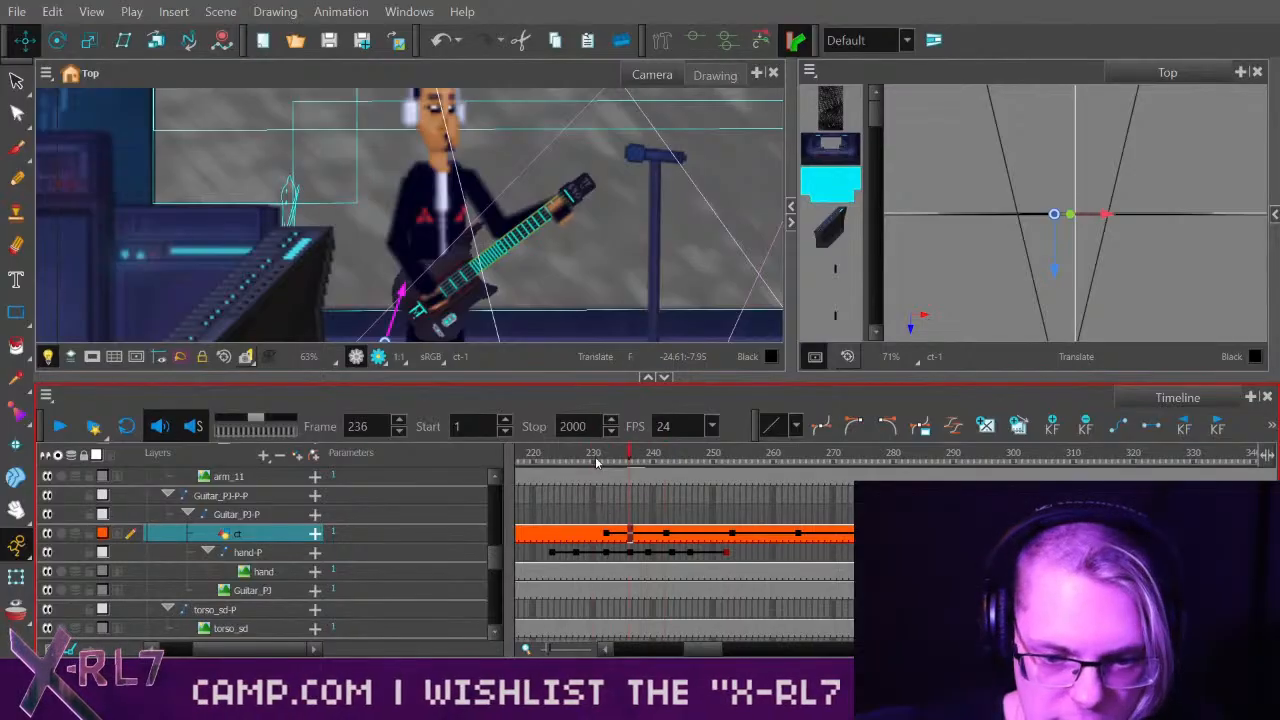
pyautogui.click(58, 426)
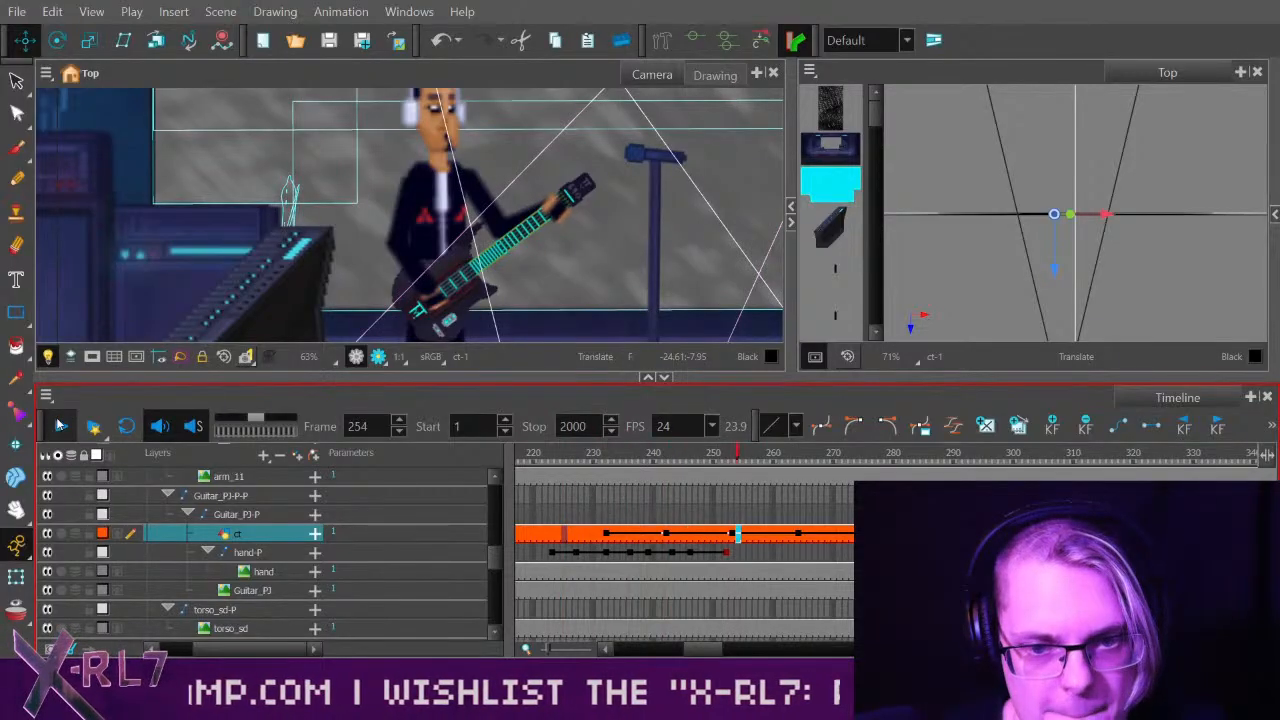
pyautogui.click(58, 426)
pyautogui.moveTo(558, 456); pyautogui.dragTo(671, 460)
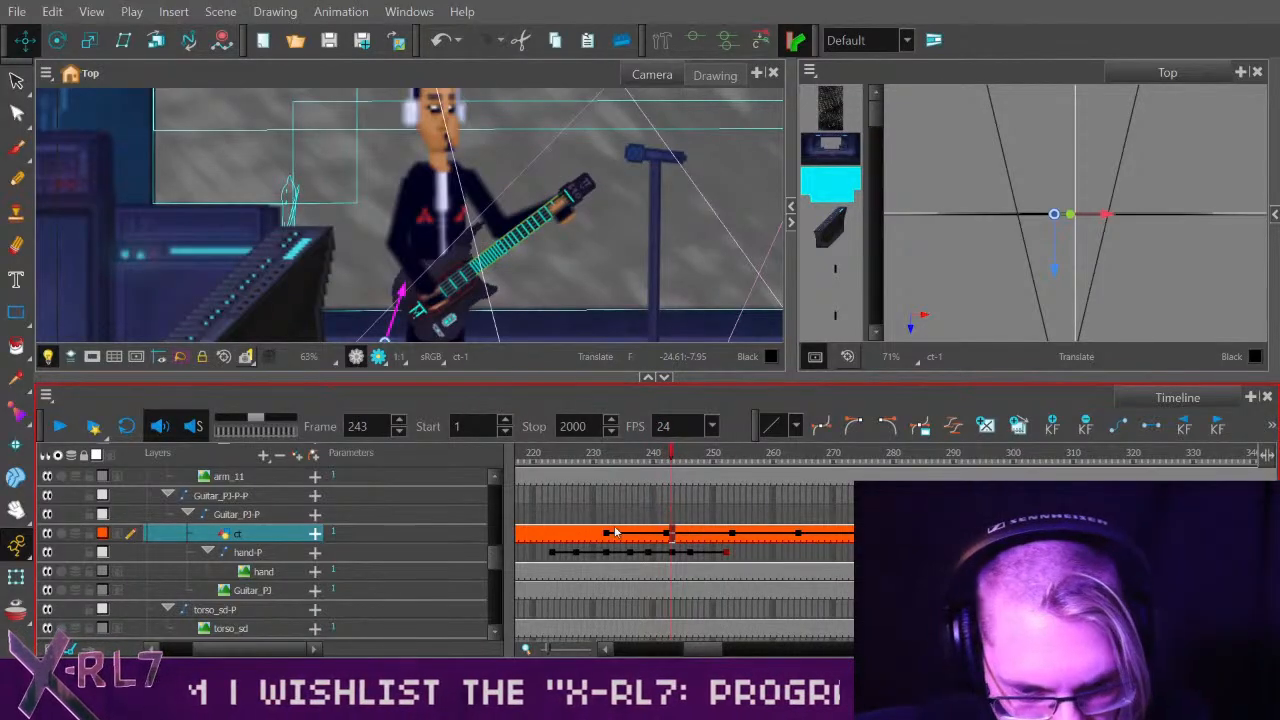
pyautogui.moveTo(561, 460); pyautogui.dragTo(672, 463)
# Shift the last four hand-P keyframes later so that the first of them lines up with the ct keyframe at frame 242.
pyautogui.click(642, 552)
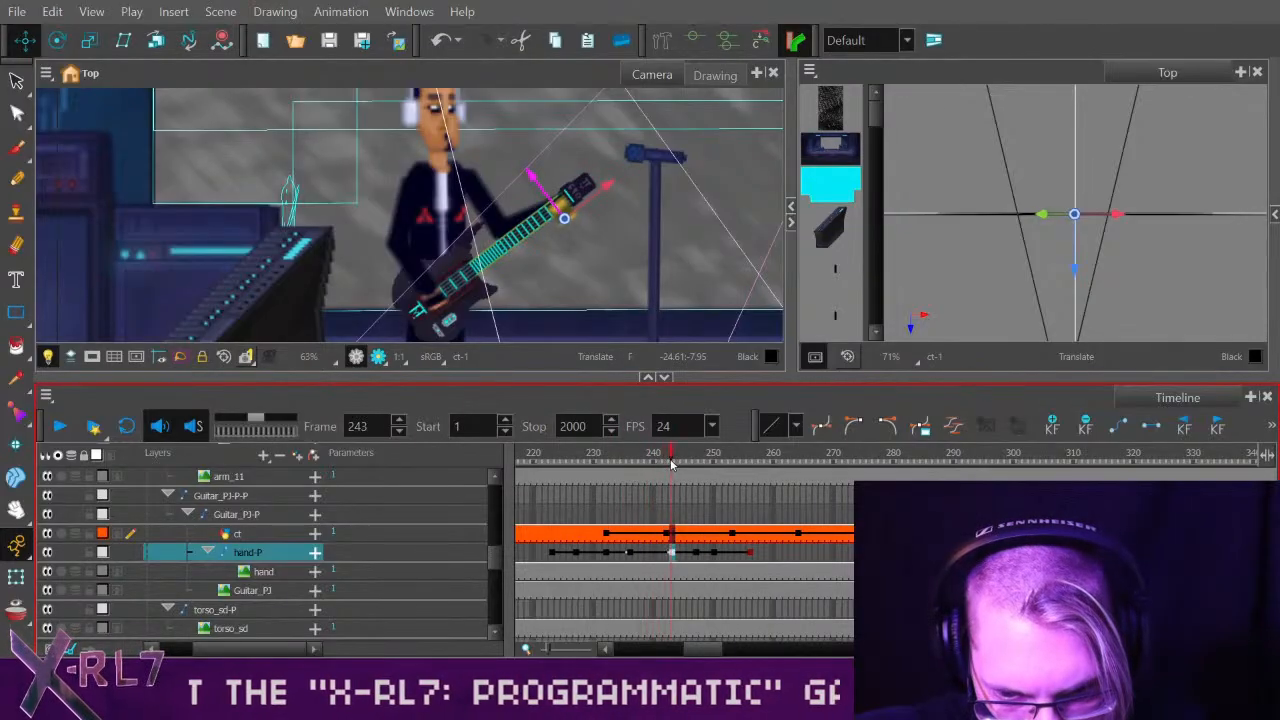
pyautogui.click(665, 533)
pyautogui.click(666, 552)
pyautogui.click(666, 534)
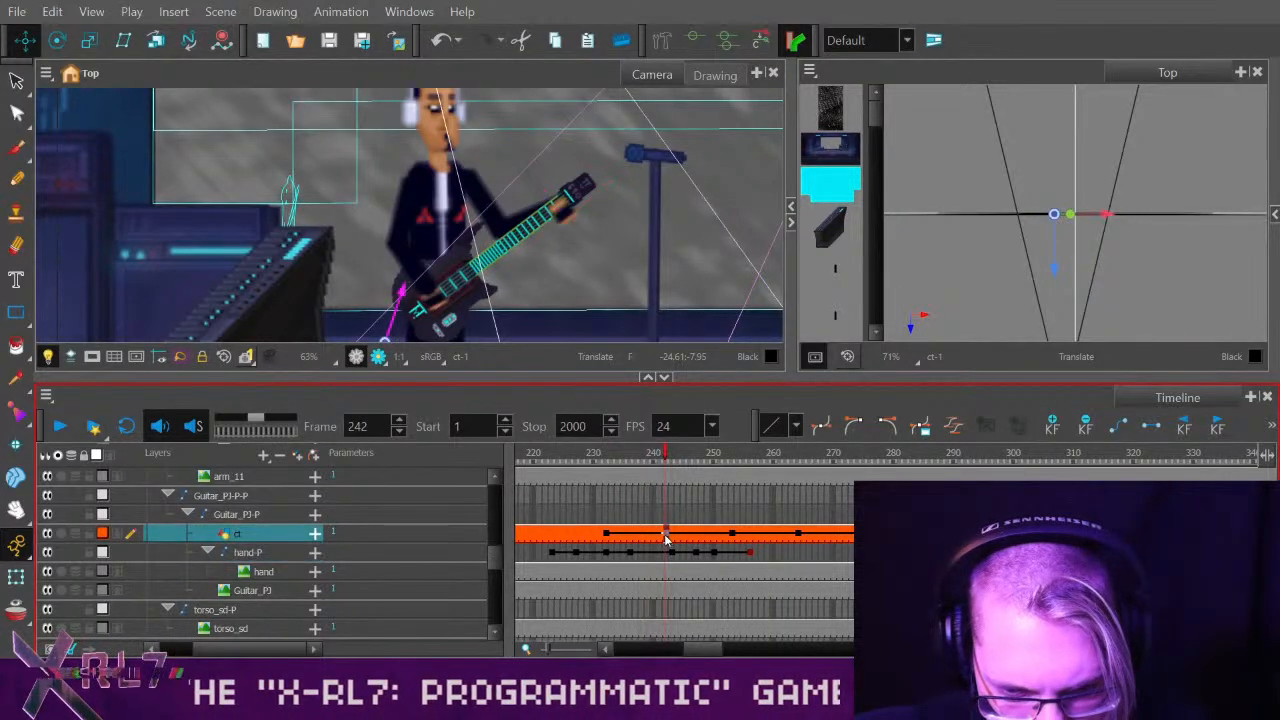
pyautogui.moveTo(496, 553)
pyautogui.mouseDown()
pyautogui.moveTo(497, 498)
pyautogui.moveTo(506, 561)
pyautogui.mouseUp()
pyautogui.click(665, 553)
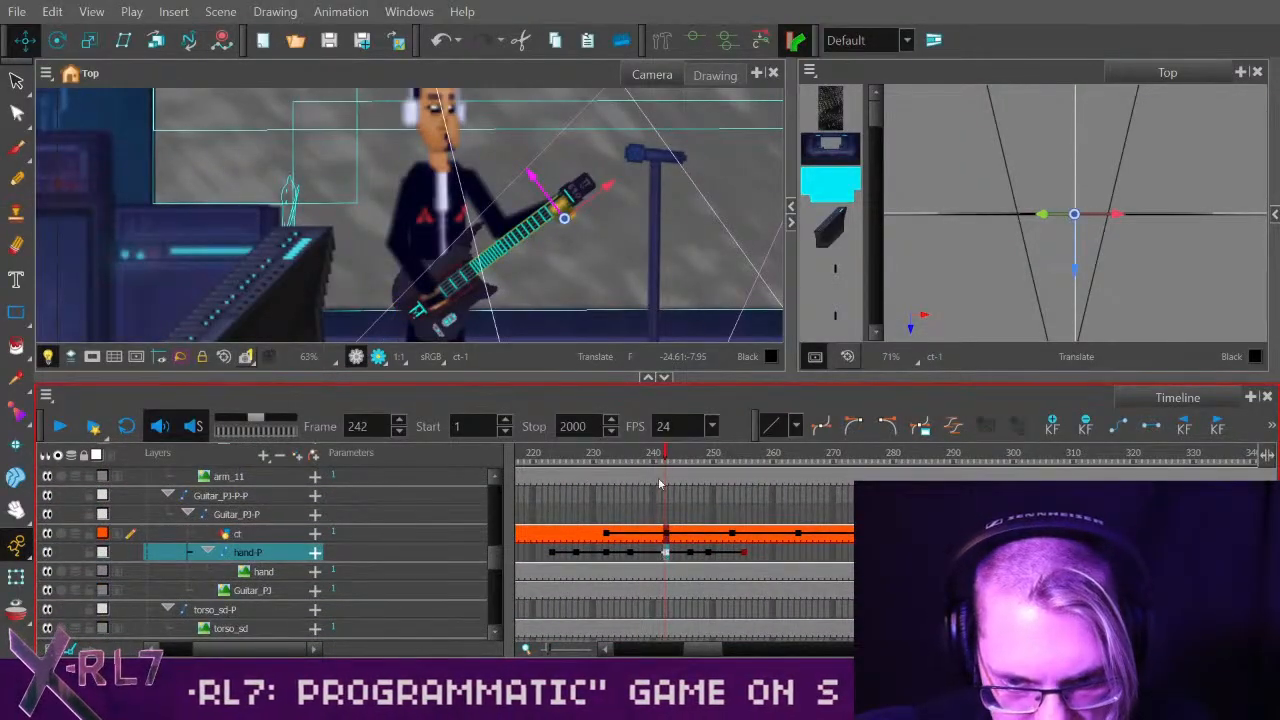
# Copy the hand-P keyframe at frame 236 and paste it at frame 239 to hold the hand position.
pyautogui.moveTo(588, 463); pyautogui.dragTo(632, 557)
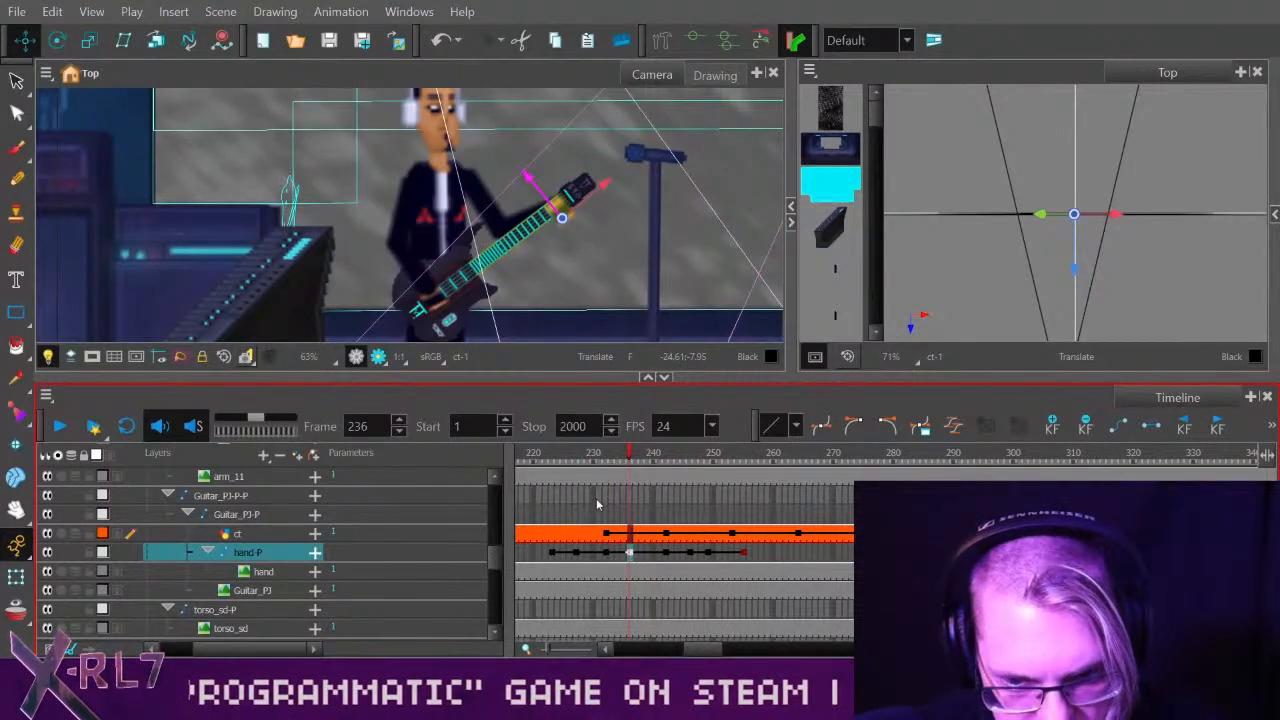
pyautogui.moveTo(582, 456); pyautogui.dragTo(628, 453)
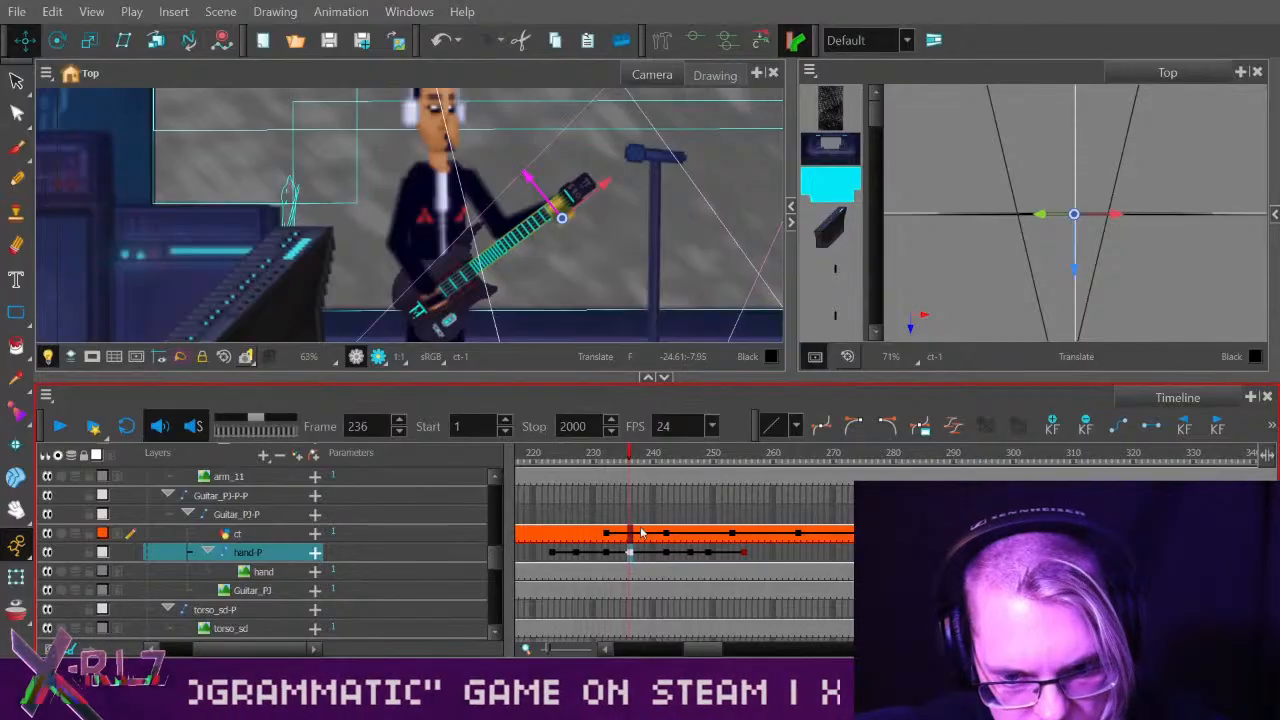
pyautogui.click(649, 556)
pyautogui.hotkey('ctrl', 'v')
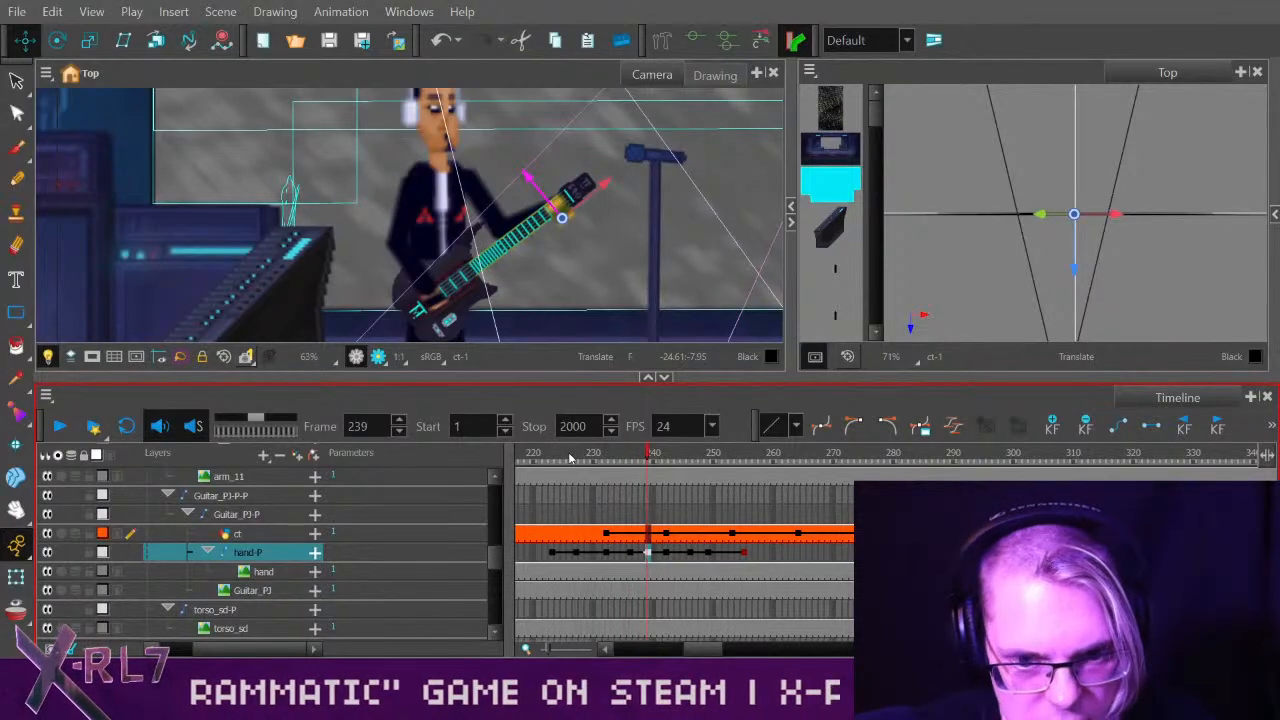
# Play the adjusted passage with the audio, scrub to frame 245, and step through frames 223 to 227 to check the hand timing.
pyautogui.moveTo(573, 456); pyautogui.dragTo(486, 500)
pyautogui.click(59, 425)
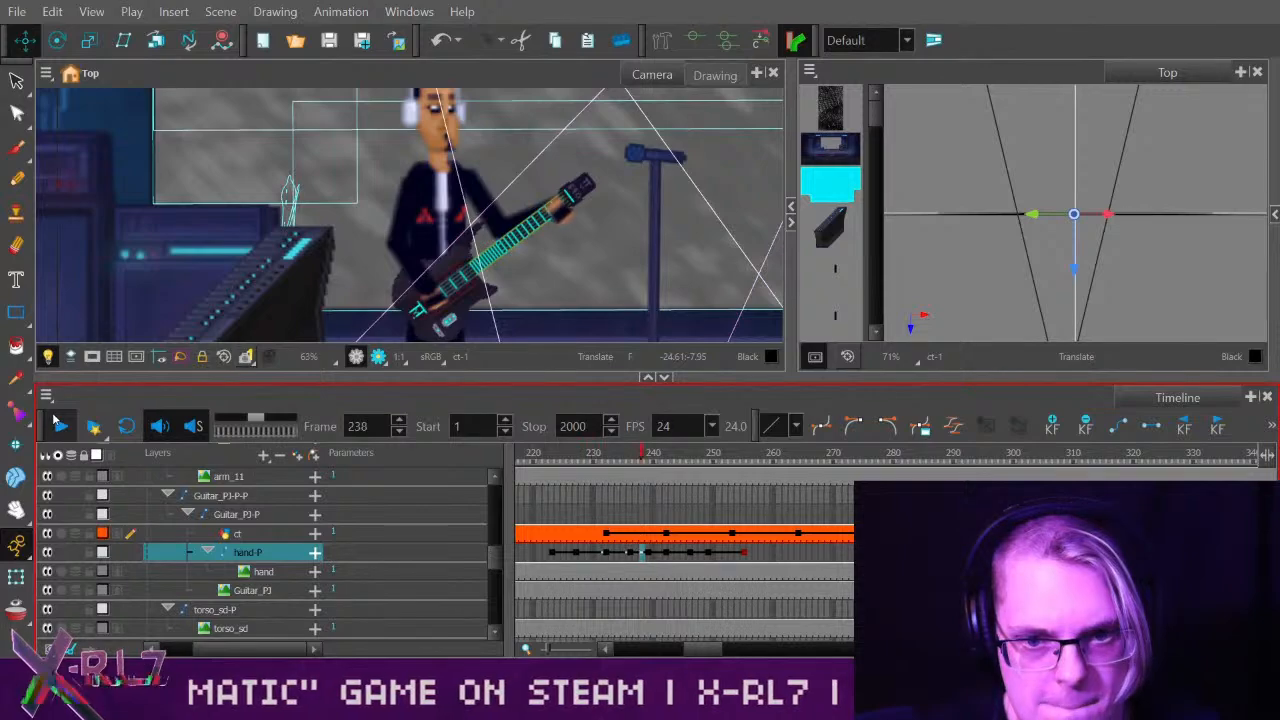
pyautogui.click(645, 459)
pyautogui.moveTo(645, 459); pyautogui.dragTo(683, 474)
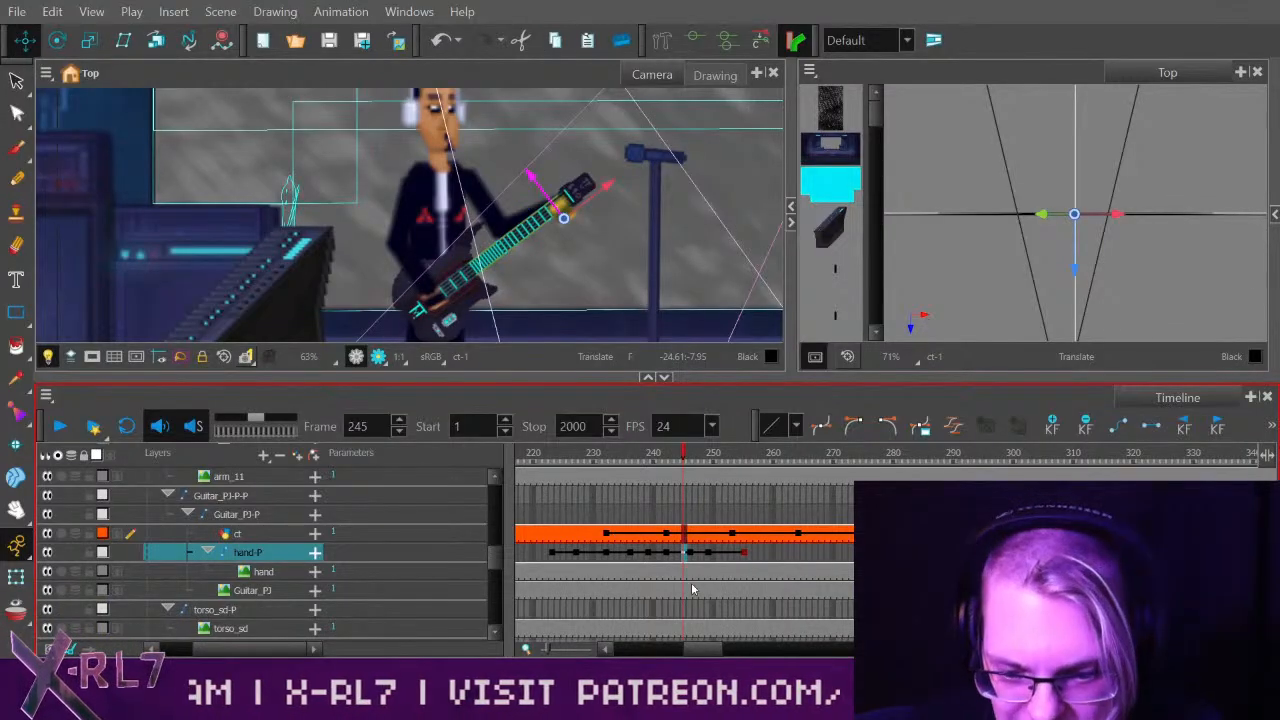
pyautogui.moveTo(701, 650); pyautogui.dragTo(699, 653)
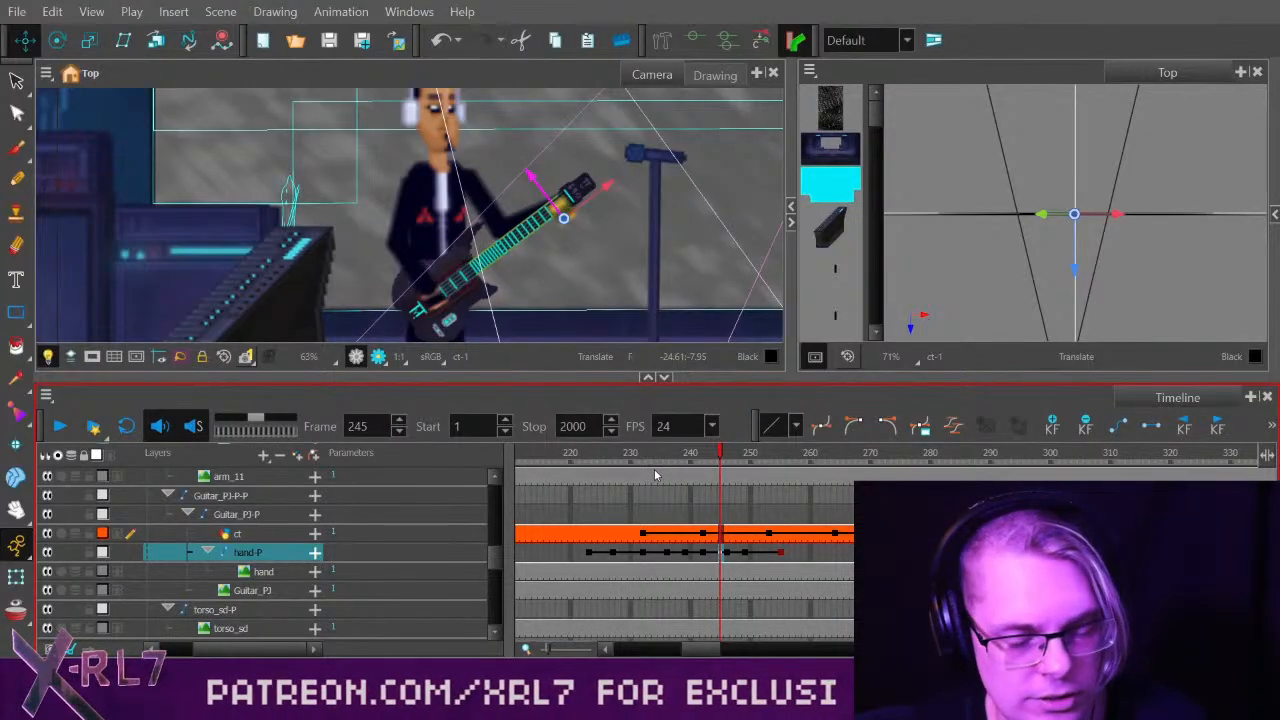
pyautogui.moveTo(707, 650); pyautogui.dragTo(710, 650)
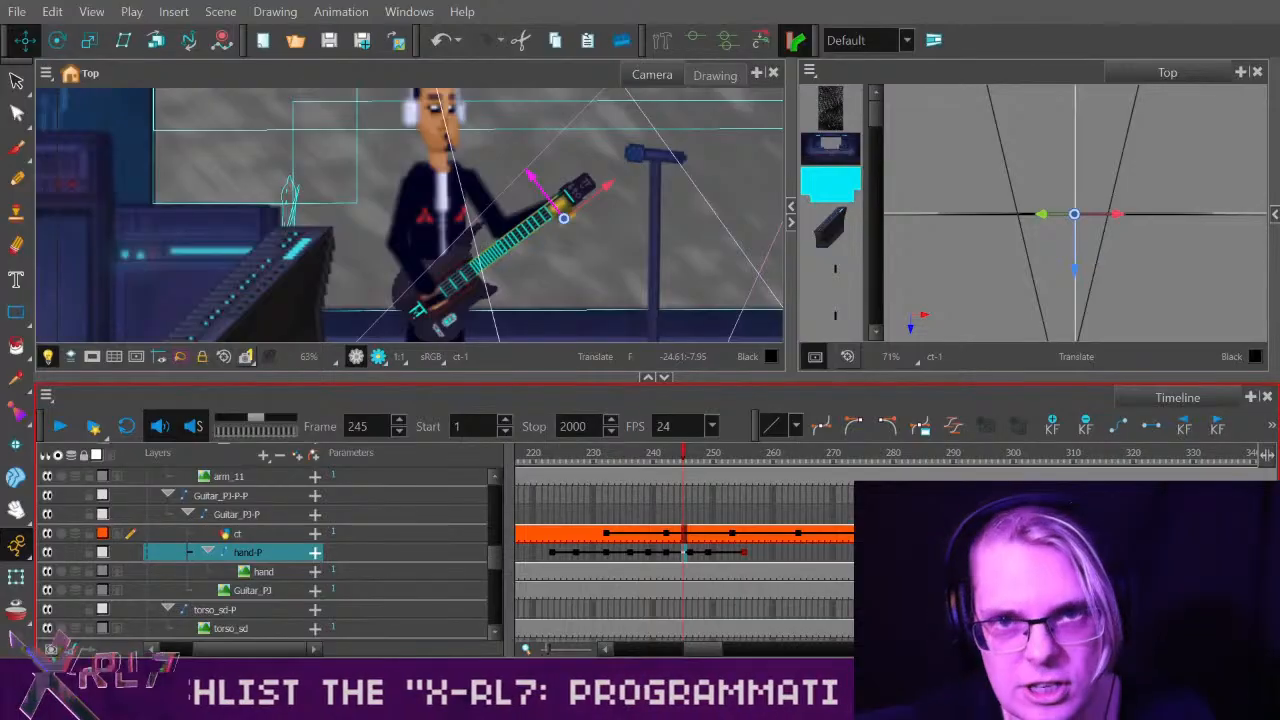
pyautogui.click(552, 457)
pyautogui.press('.')
pyautogui.press('.')
pyautogui.press('.')
pyautogui.press('.')
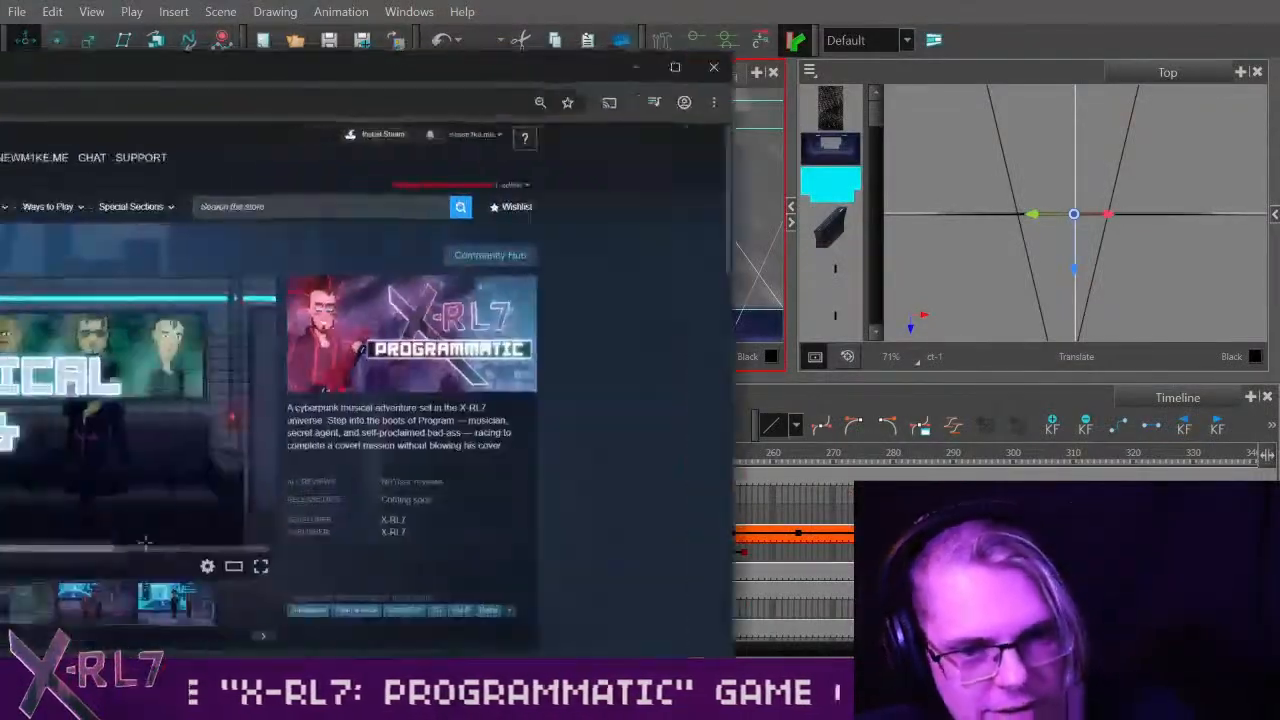
# Switch to the browser, view the X-RL7: Programmatic store page on Steam, and return to the animation.
pyautogui.moveTo(0, 75); pyautogui.dragTo(530, 39)
pyautogui.doubleClick(530, 39)
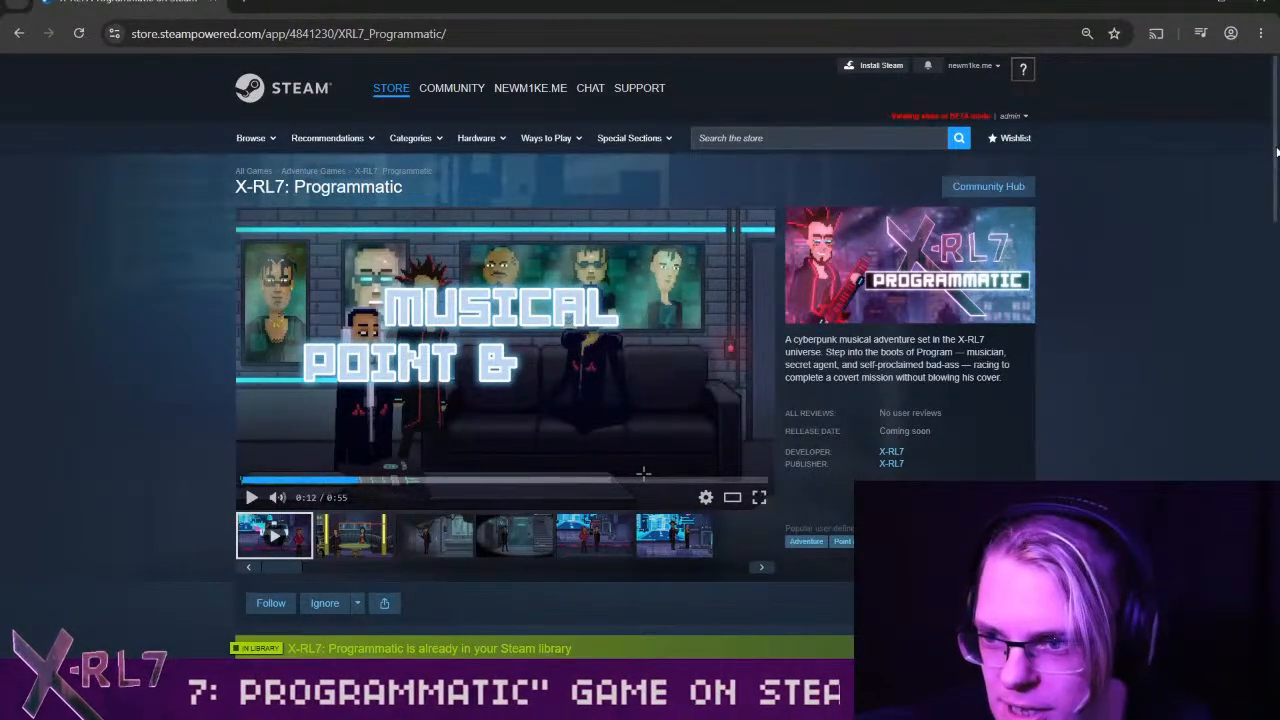
pyautogui.moveTo(1275, 152)
pyautogui.mouseDown()
pyautogui.moveTo(1279, 225)
pyautogui.moveTo(1275, 145)
pyautogui.moveTo(1273, 157)
pyautogui.mouseUp()
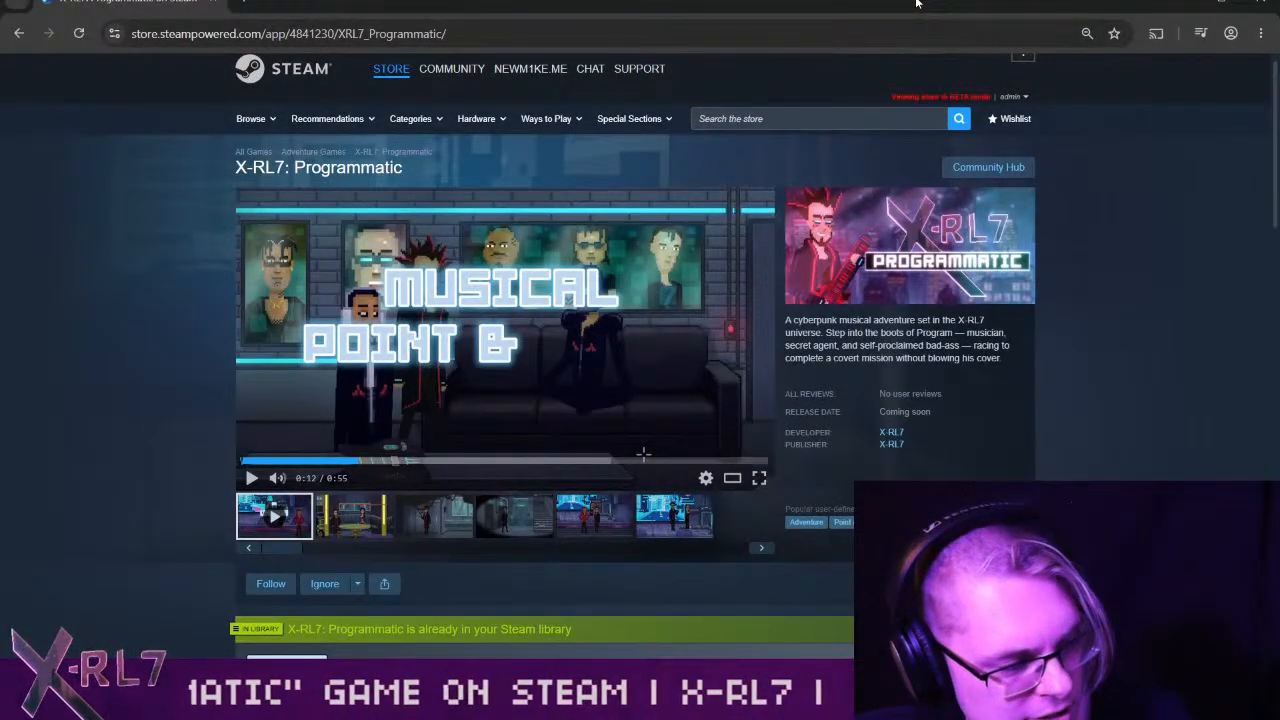
pyautogui.moveTo(916, 3); pyautogui.dragTo(0, 200)
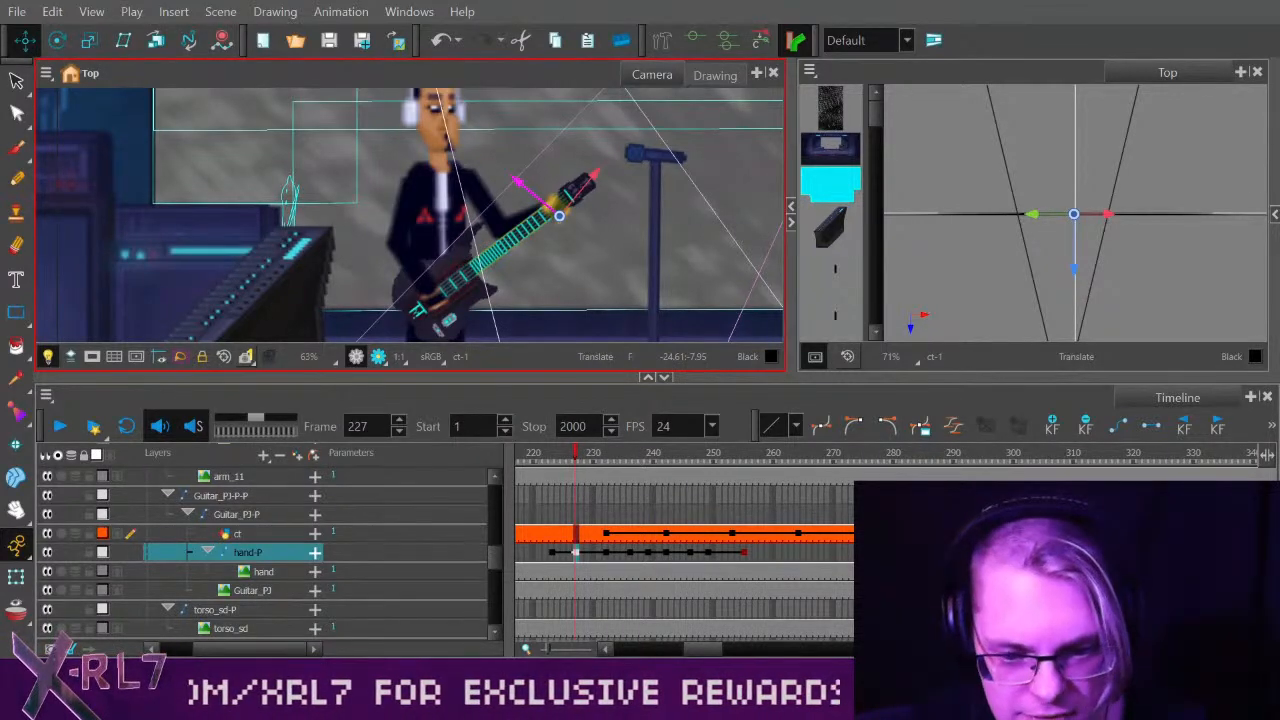
# Play the passage with audio from frame 222 to check the fretting hand's timing.
pyautogui.moveTo(623, 460); pyautogui.dragTo(542, 491)
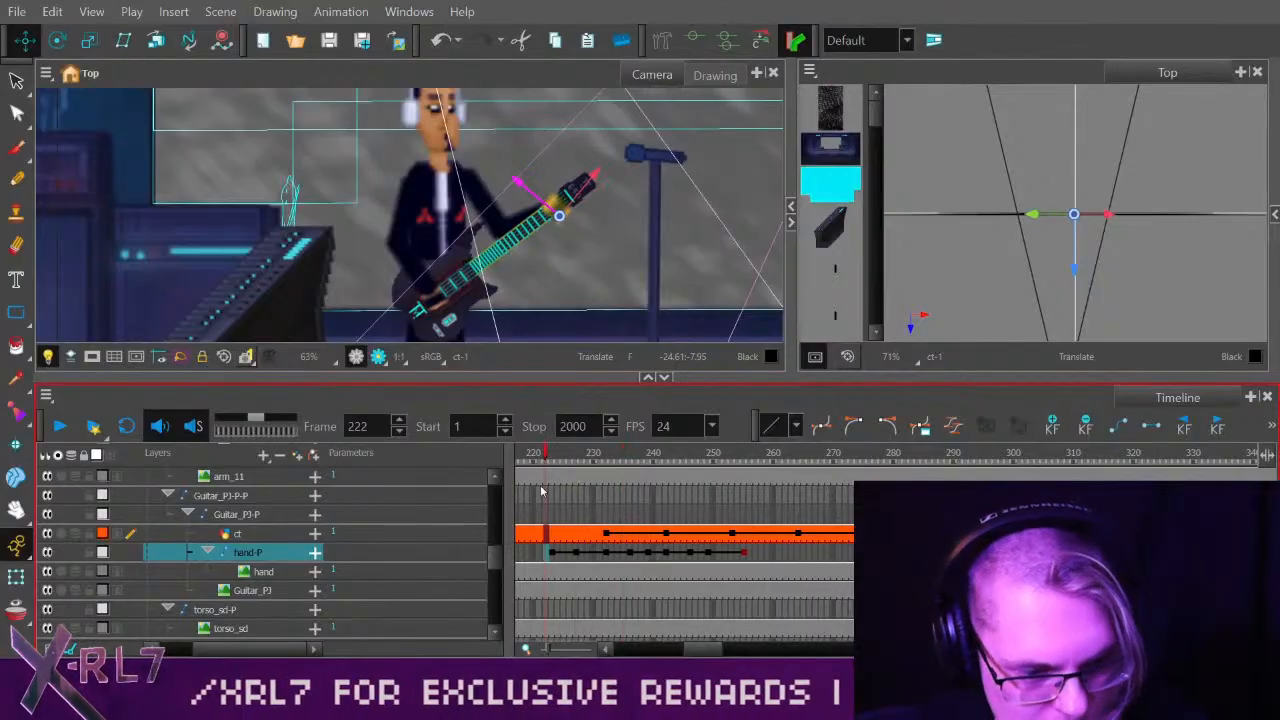
pyautogui.click(60, 427)
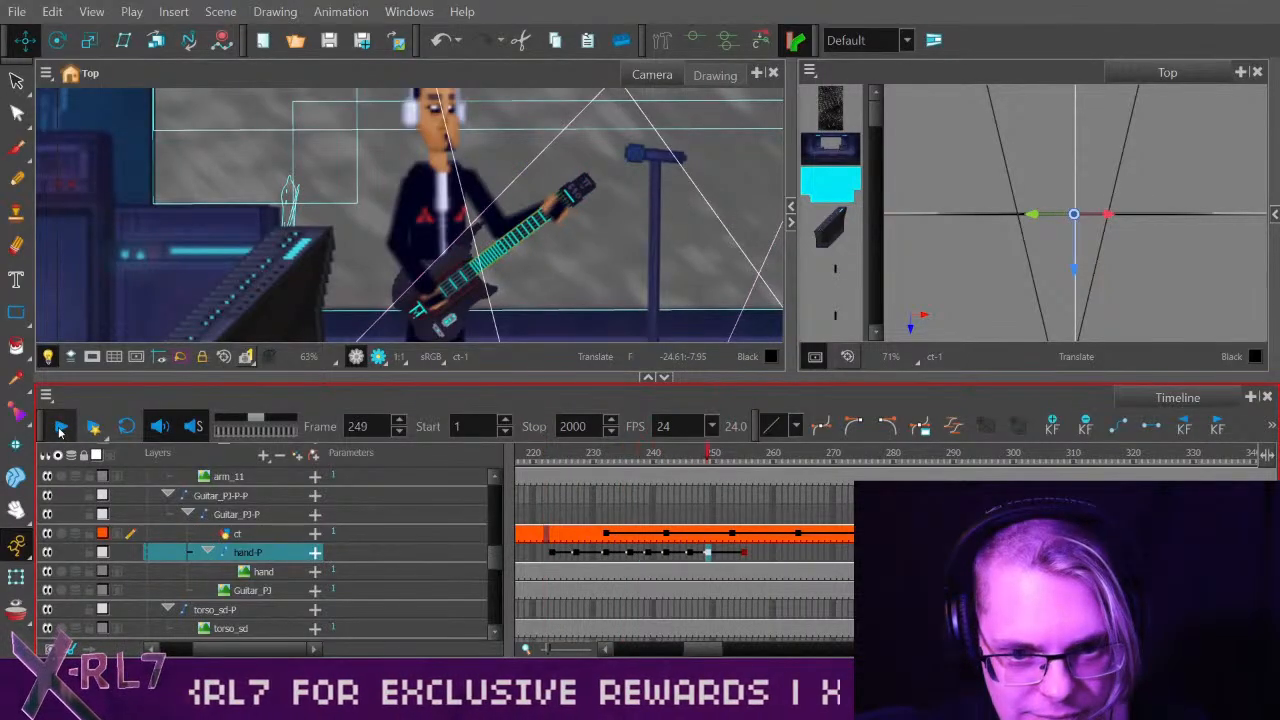
pyautogui.click(60, 429)
# Shift the last three hand-P keyframes four frames later, aligning the middle one with the ct keyframe at frame 253, and replay the passage.
pyautogui.moveTo(596, 464); pyautogui.dragTo(174, 460)
pyautogui.press('h')
pyautogui.press('h')
pyautogui.press('h')
pyautogui.press('h')
pyautogui.click(60, 426)
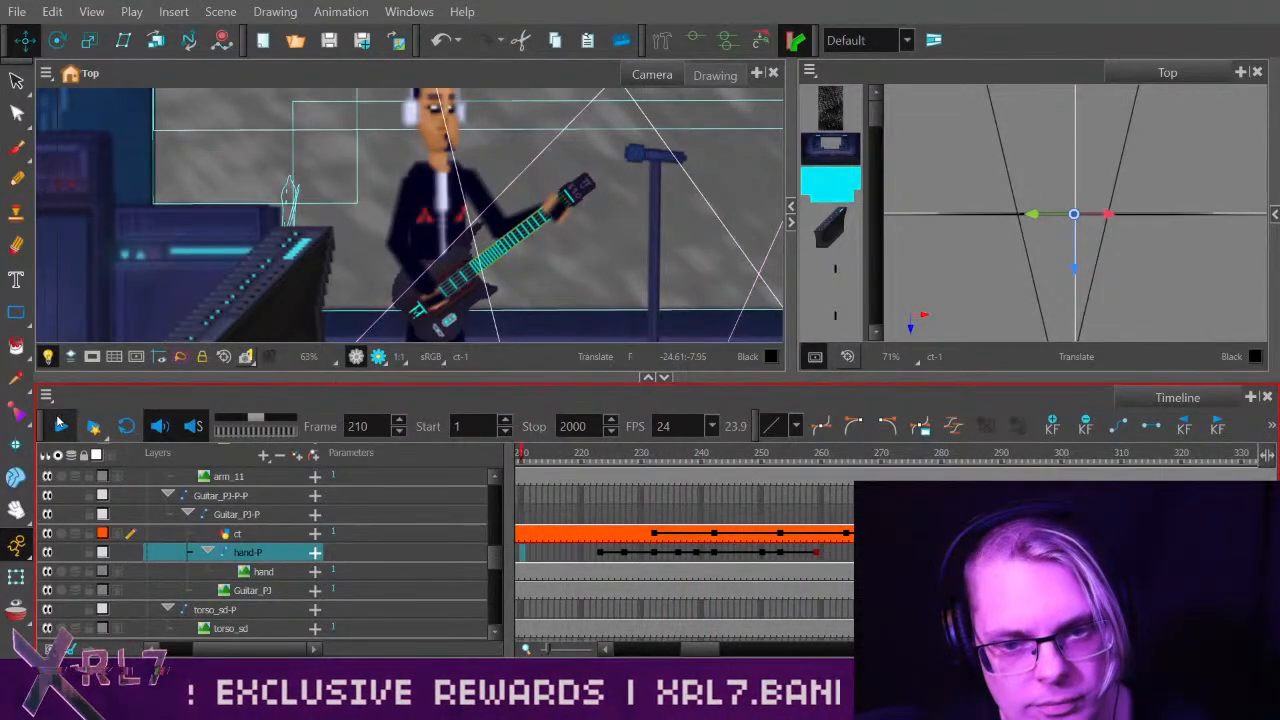
pyautogui.click(57, 426)
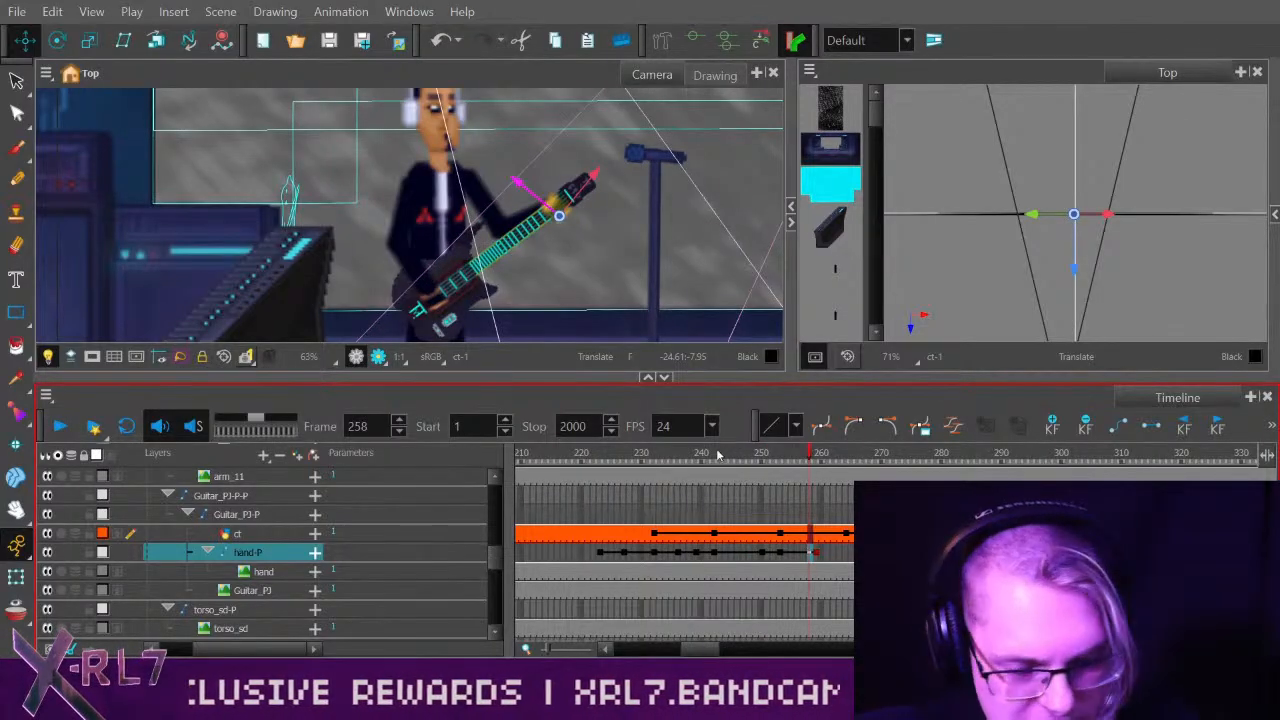
# Move the hand-P keyframe at frame 250 back to frame 246 and add a hand-P keyframe at frame 249.
pyautogui.moveTo(717, 455); pyautogui.dragTo(758, 477)
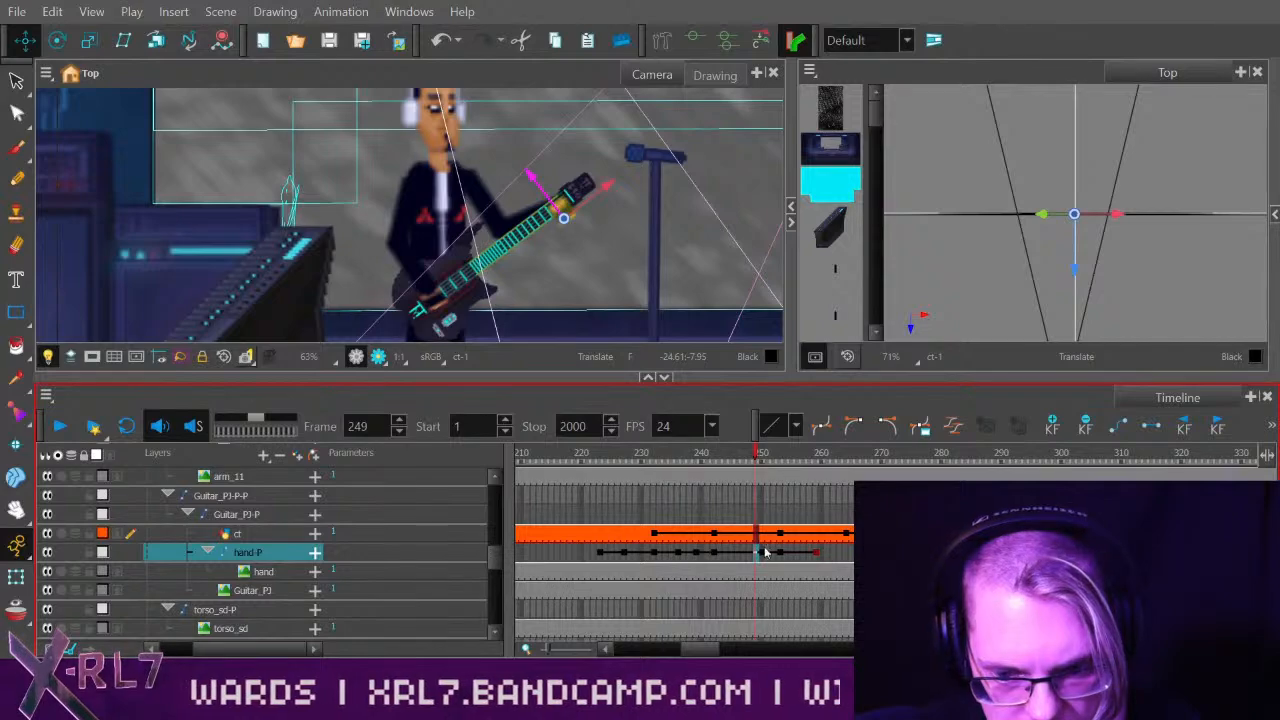
pyautogui.moveTo(763, 552); pyautogui.dragTo(740, 562)
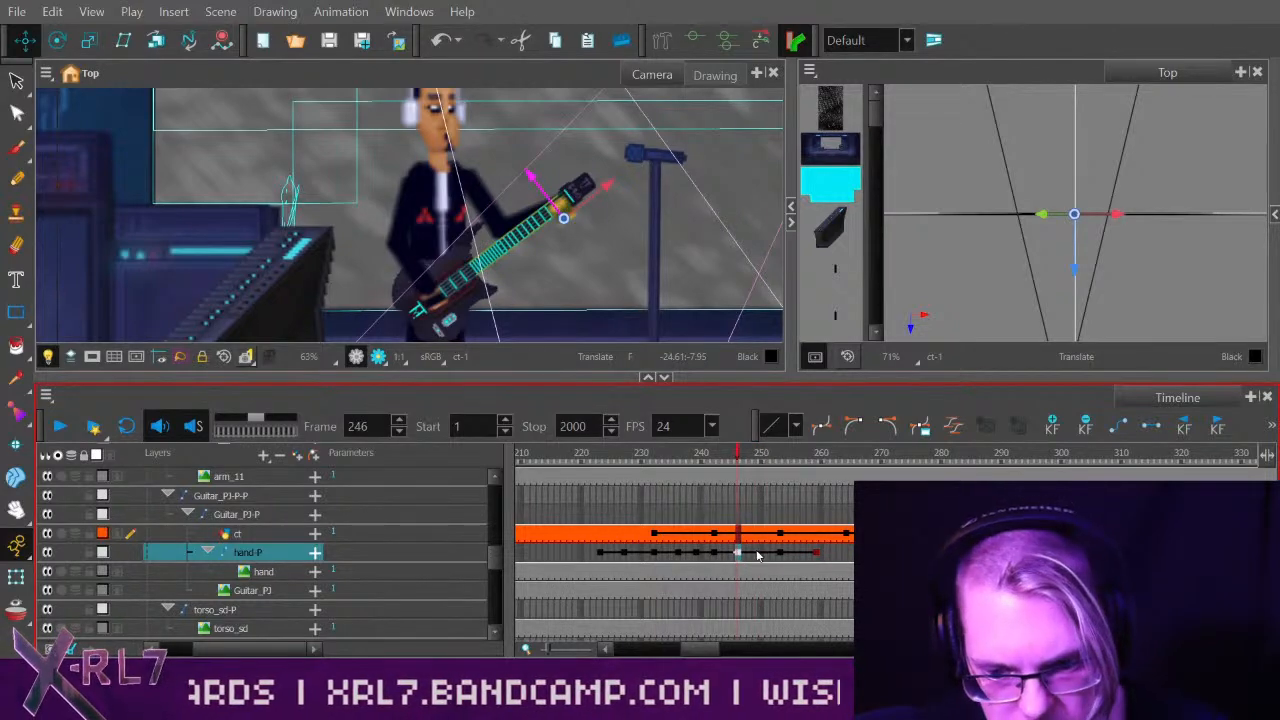
pyautogui.moveTo(736, 473); pyautogui.dragTo(807, 462)
pyautogui.click(757, 552)
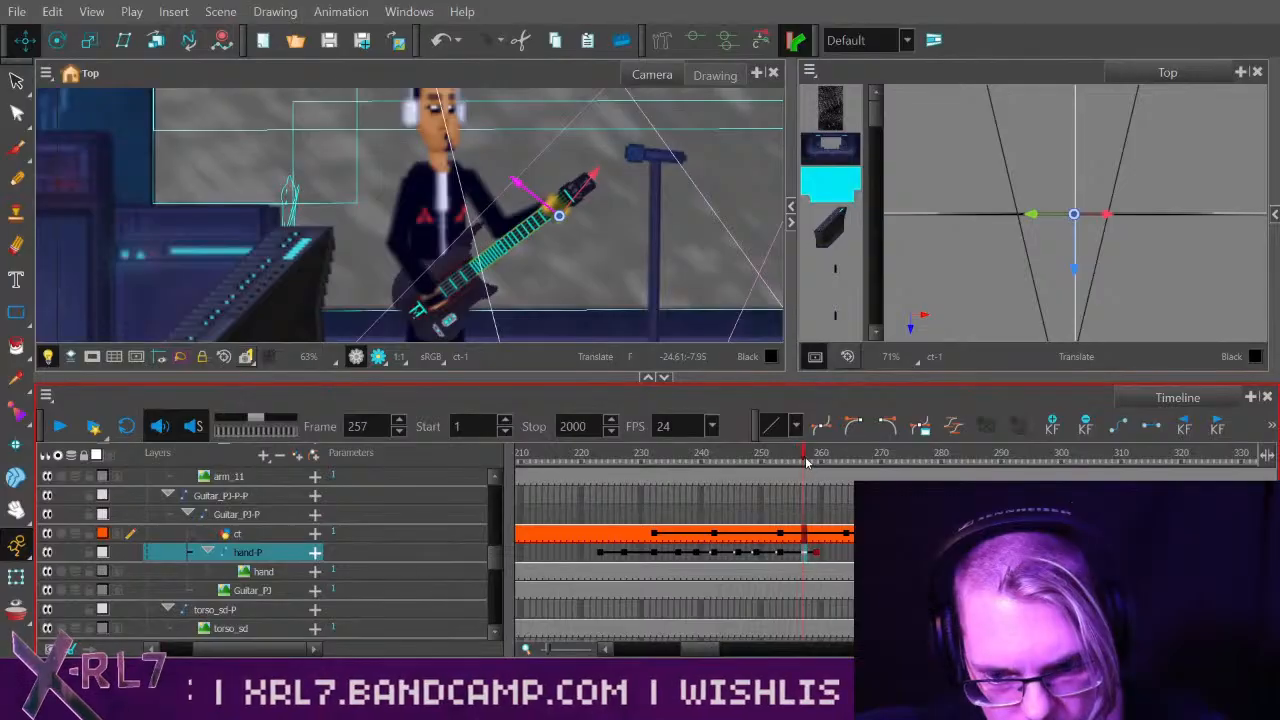
# Delete the hand-P keyframes from frame 253 through frame 259.
pyautogui.click(780, 553)
pyautogui.keyDown('shift'); pyautogui.click(817, 554); pyautogui.keyUp('shift')
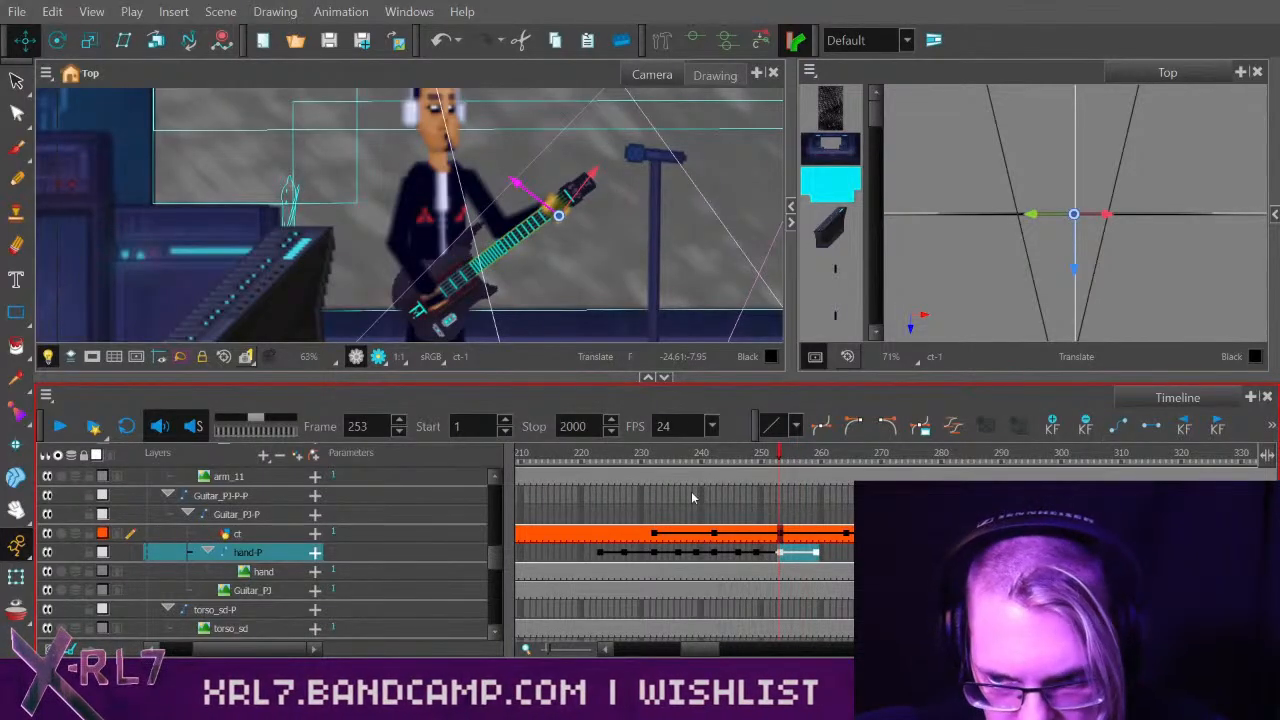
pyautogui.click(1085, 426)
# Copy the hand-P key pose from the section at frames 232 to 236 and paste it at the ct keyframe at frame 253.
pyautogui.moveTo(631, 464); pyautogui.dragTo(652, 462)
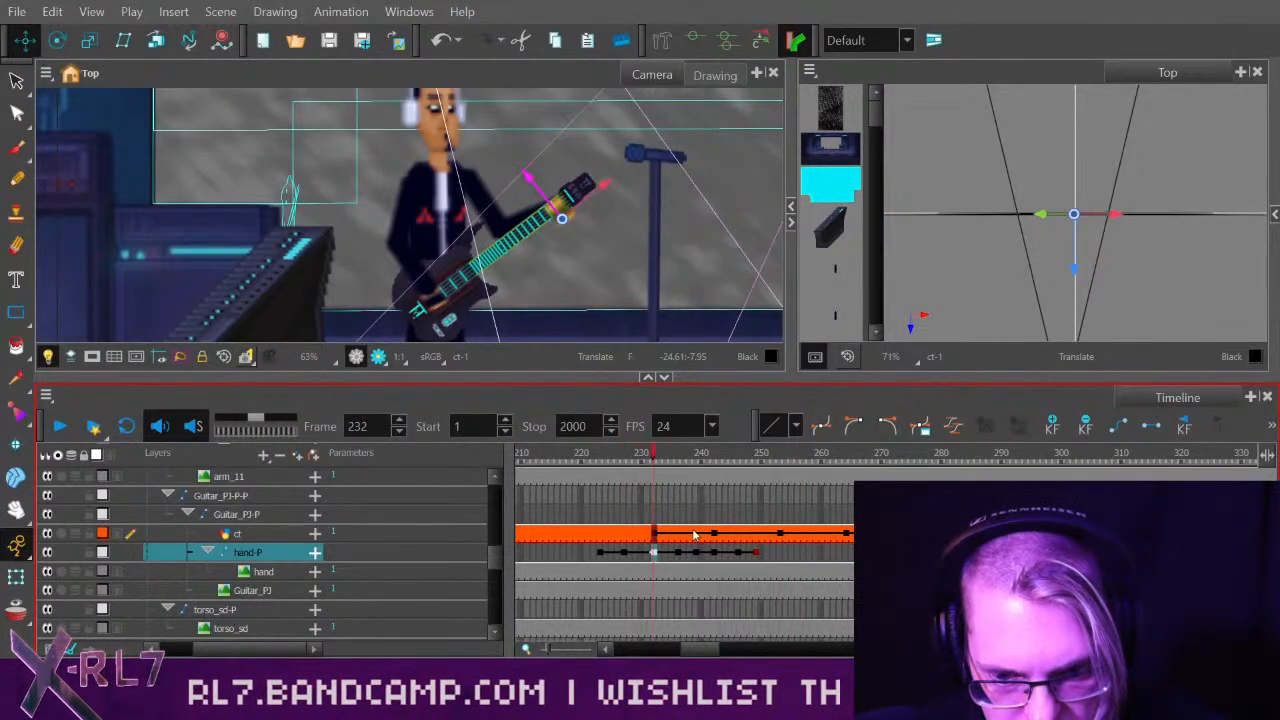
pyautogui.click(654, 553)
pyautogui.click(678, 554)
pyautogui.click(654, 554)
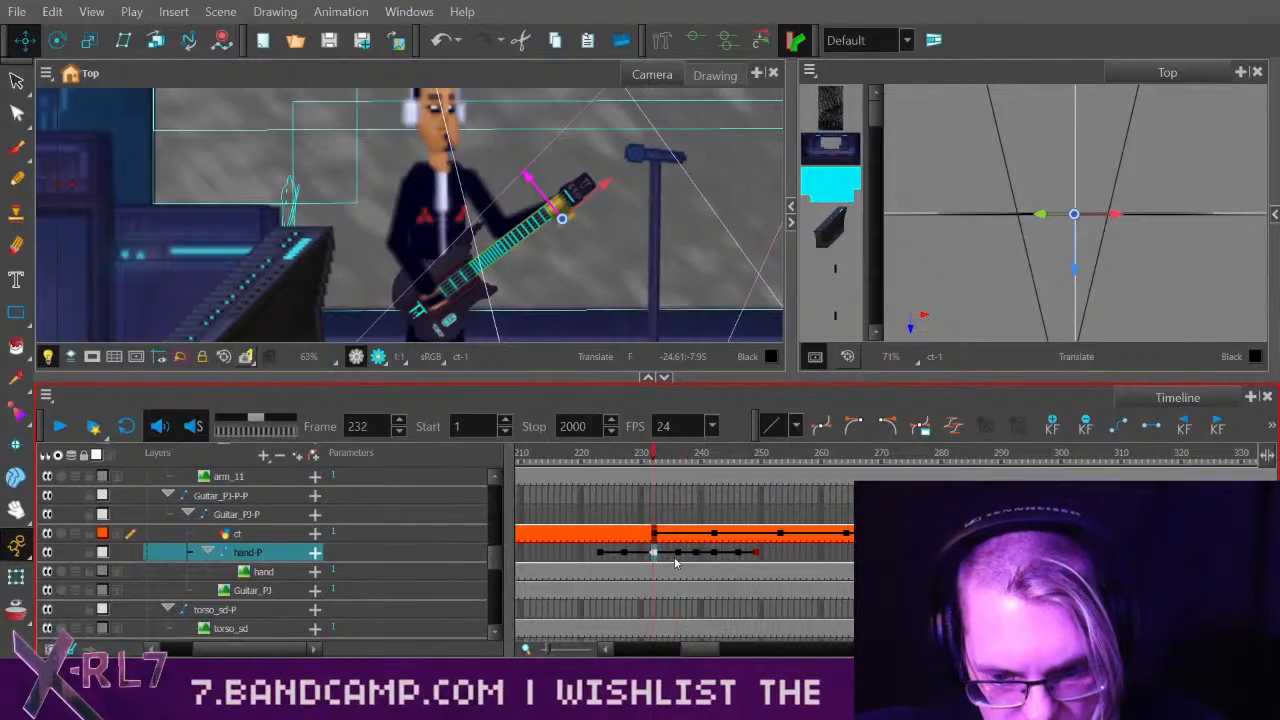
pyautogui.click(678, 554)
pyautogui.click(781, 553)
pyautogui.hotkey('ctrl', 'v')
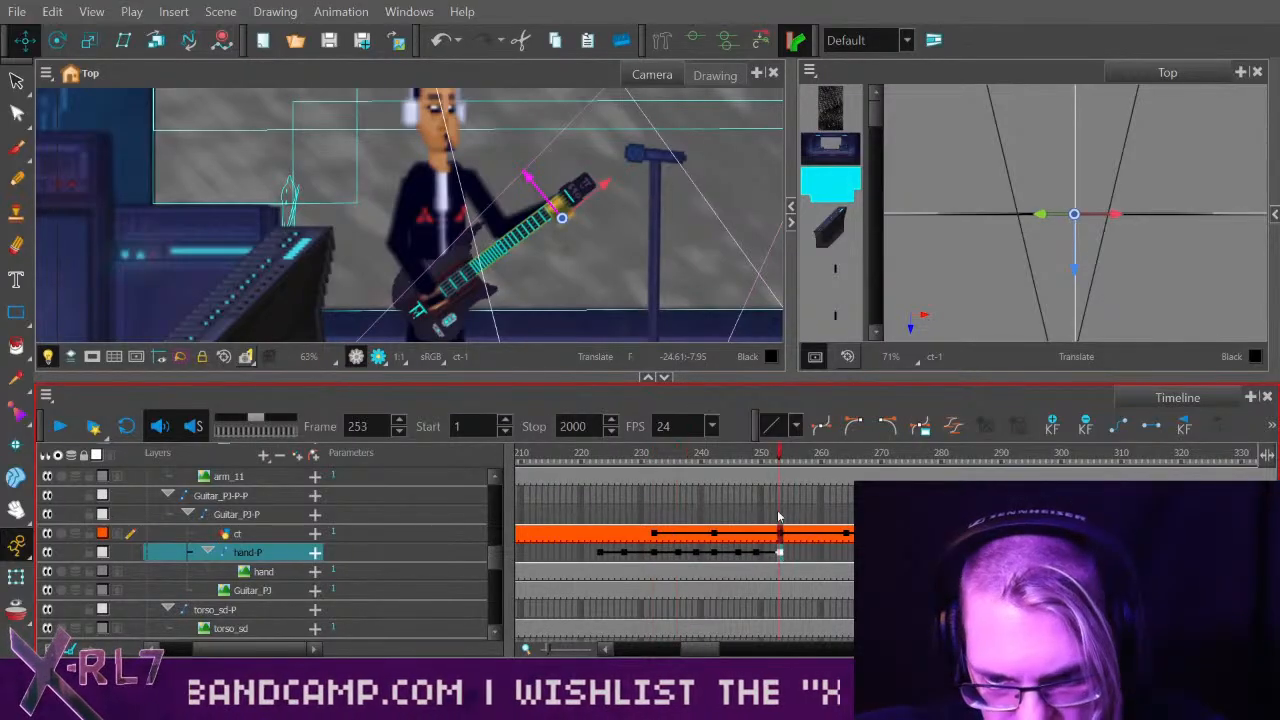
# Play the passage through the new keyframe at frame 253 twice to check the hand movement against the audio.
pyautogui.moveTo(693, 457); pyautogui.dragTo(810, 461)
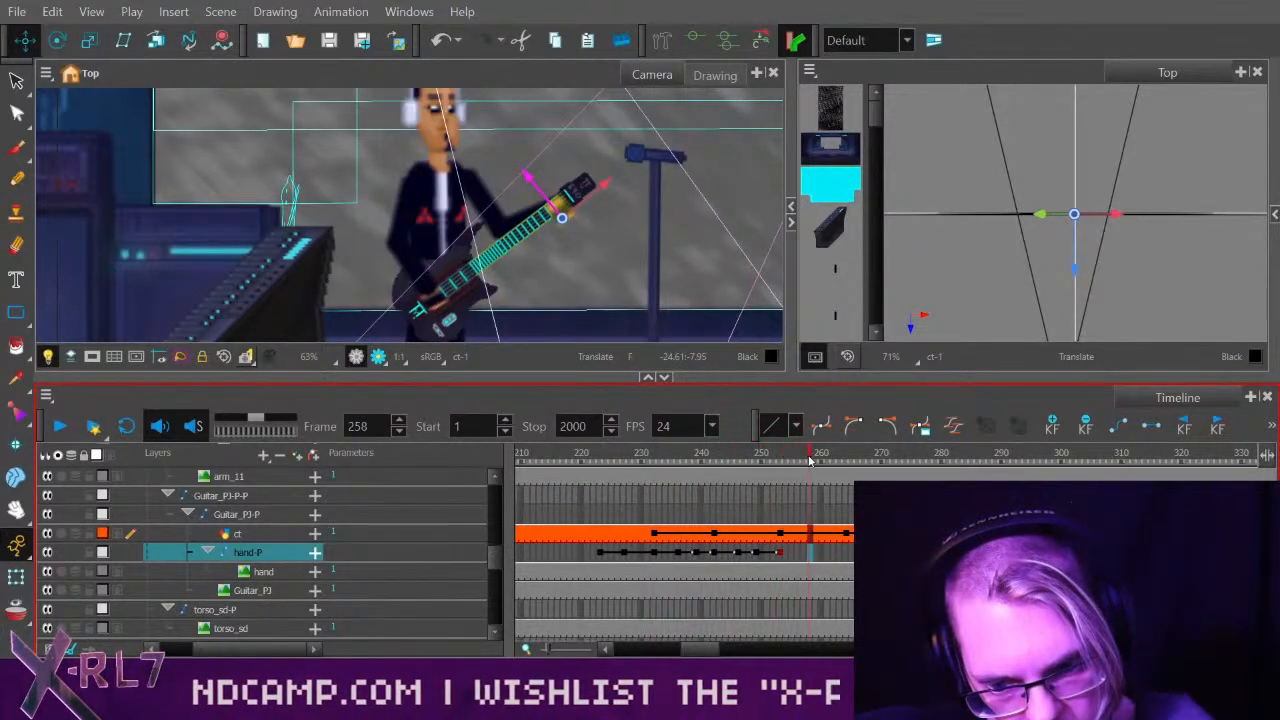
pyautogui.click(58, 425)
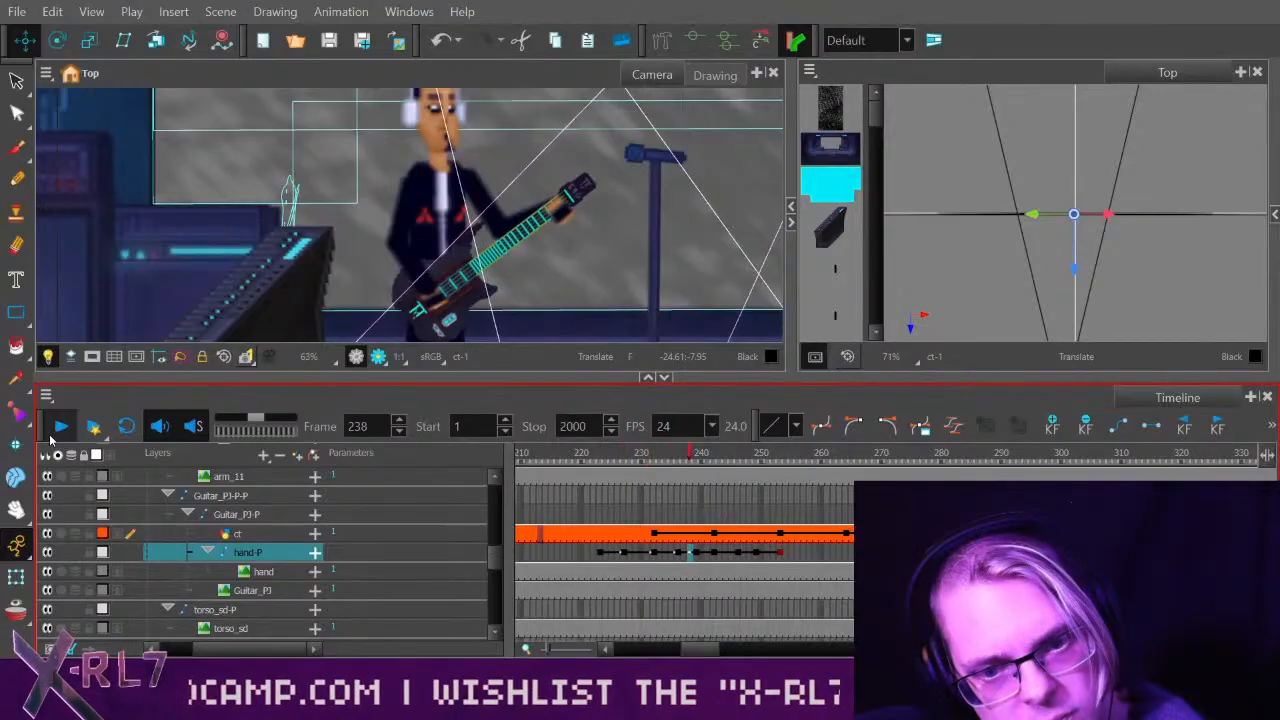
pyautogui.click(58, 425)
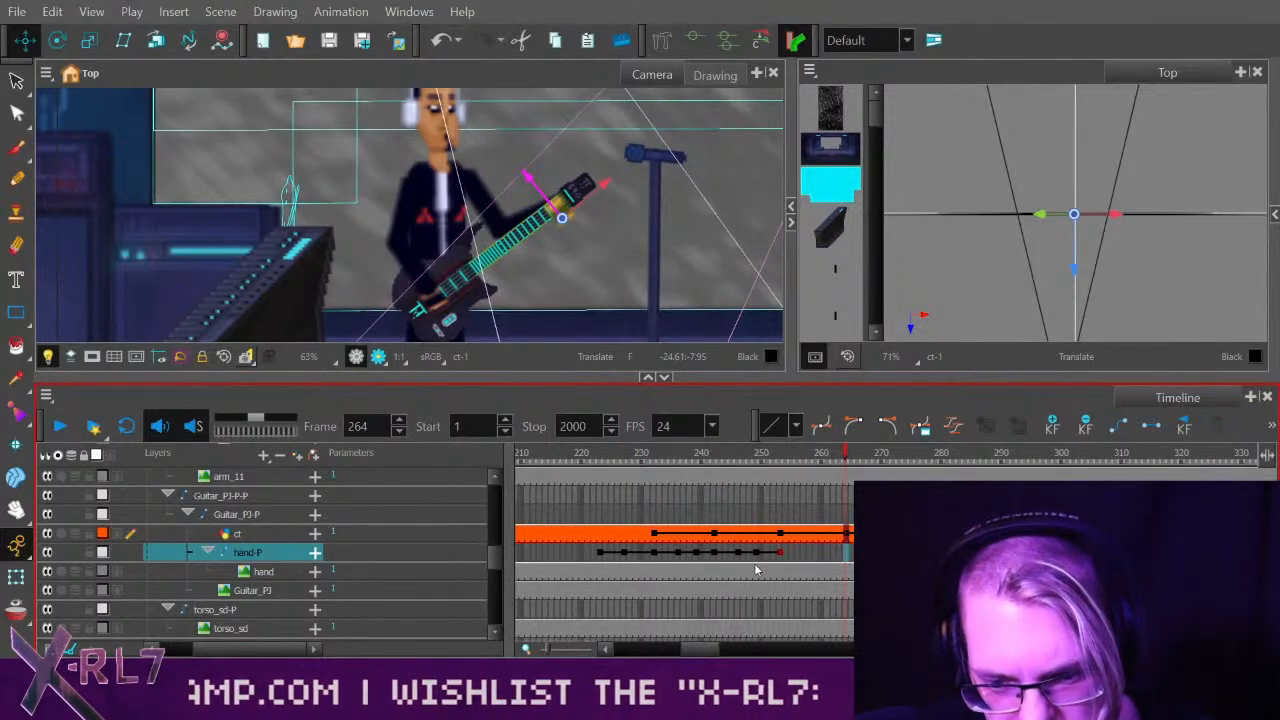
pyautogui.click(659, 552)
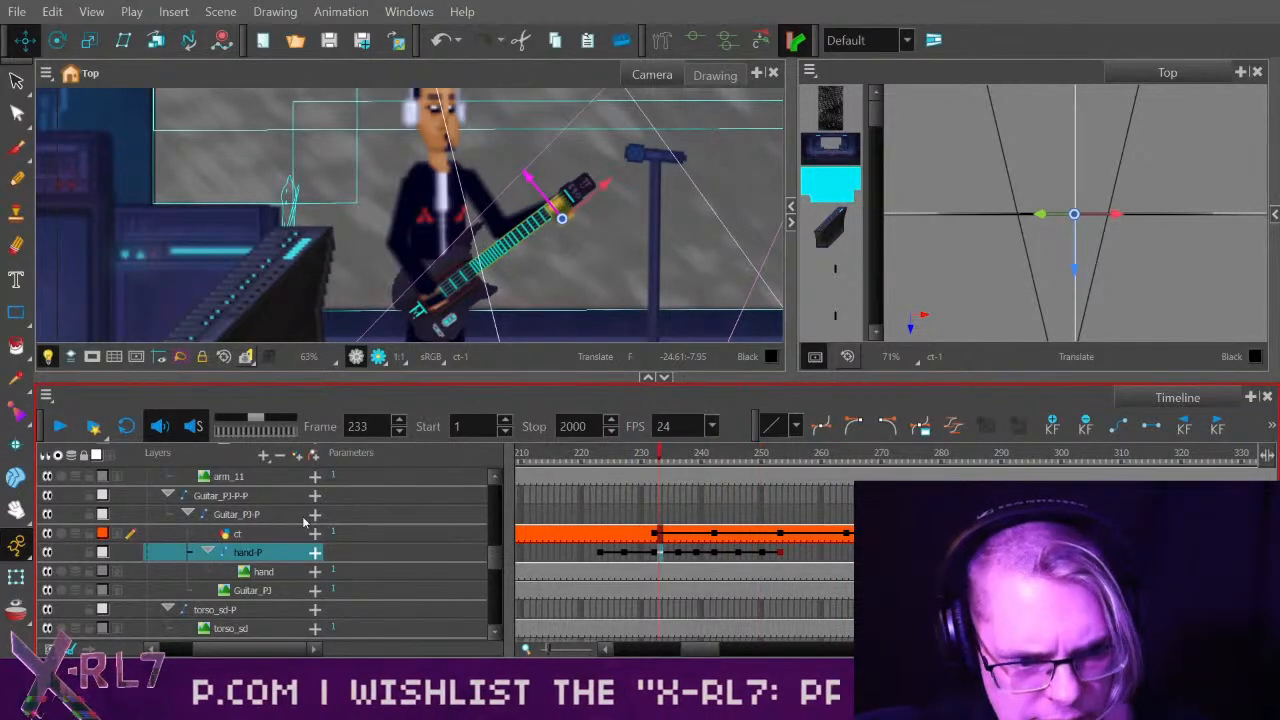
pyautogui.click(58, 425)
pyautogui.click(58, 425)
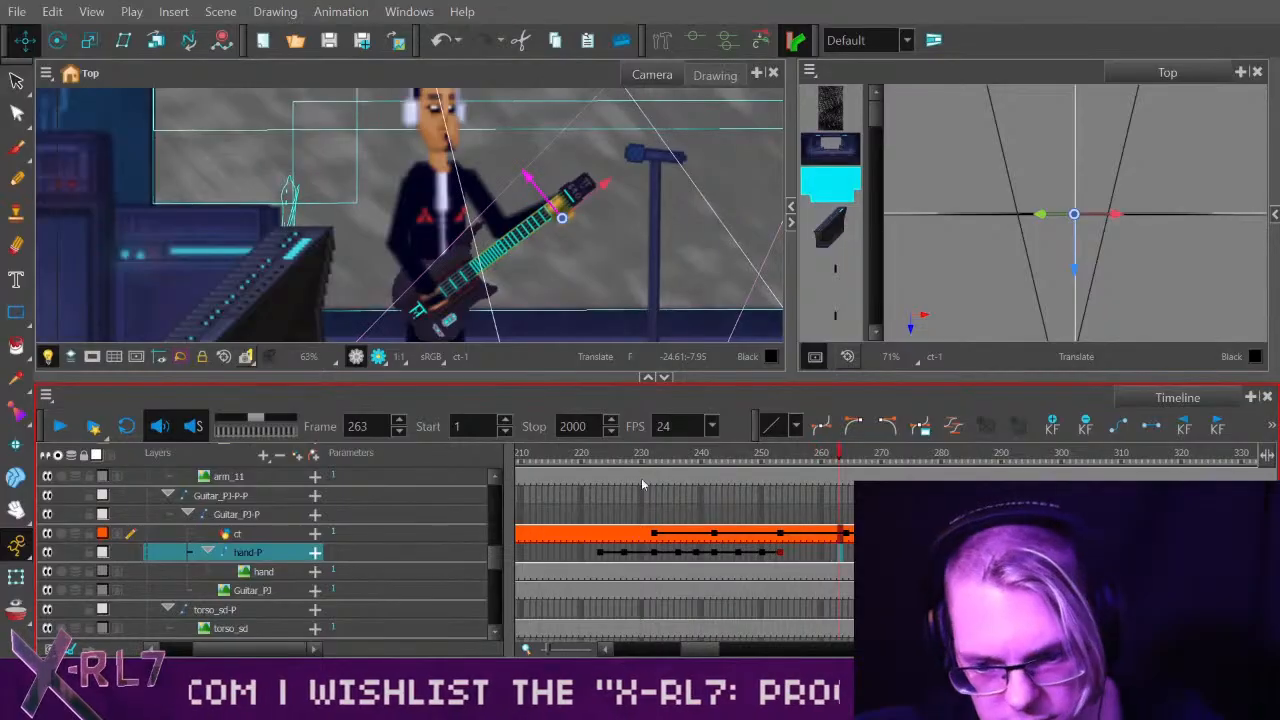
# Place a hand-P keyframe at frame 257 and slightly scale the hand at frame 253 with the Scale tool.
pyautogui.click(780, 552)
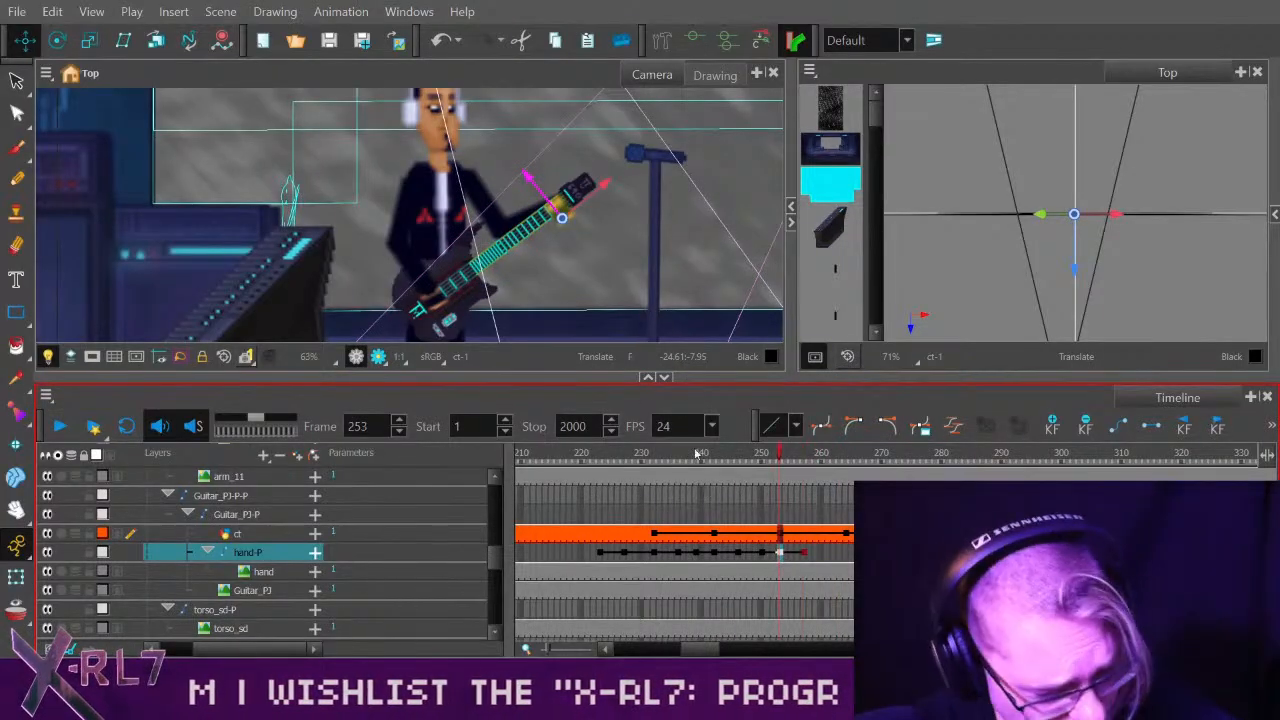
pyautogui.scroll(5, 680, 265)
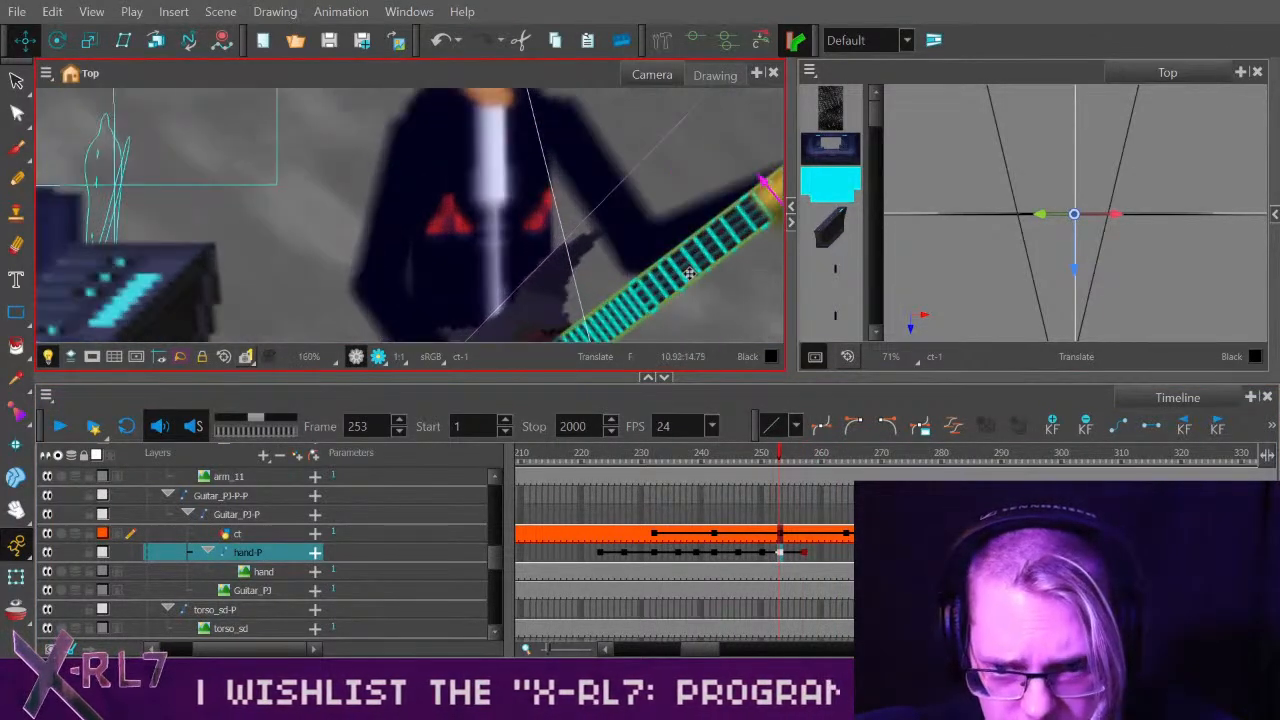
pyautogui.moveTo(695, 279); pyautogui.dragTo(516, 303)
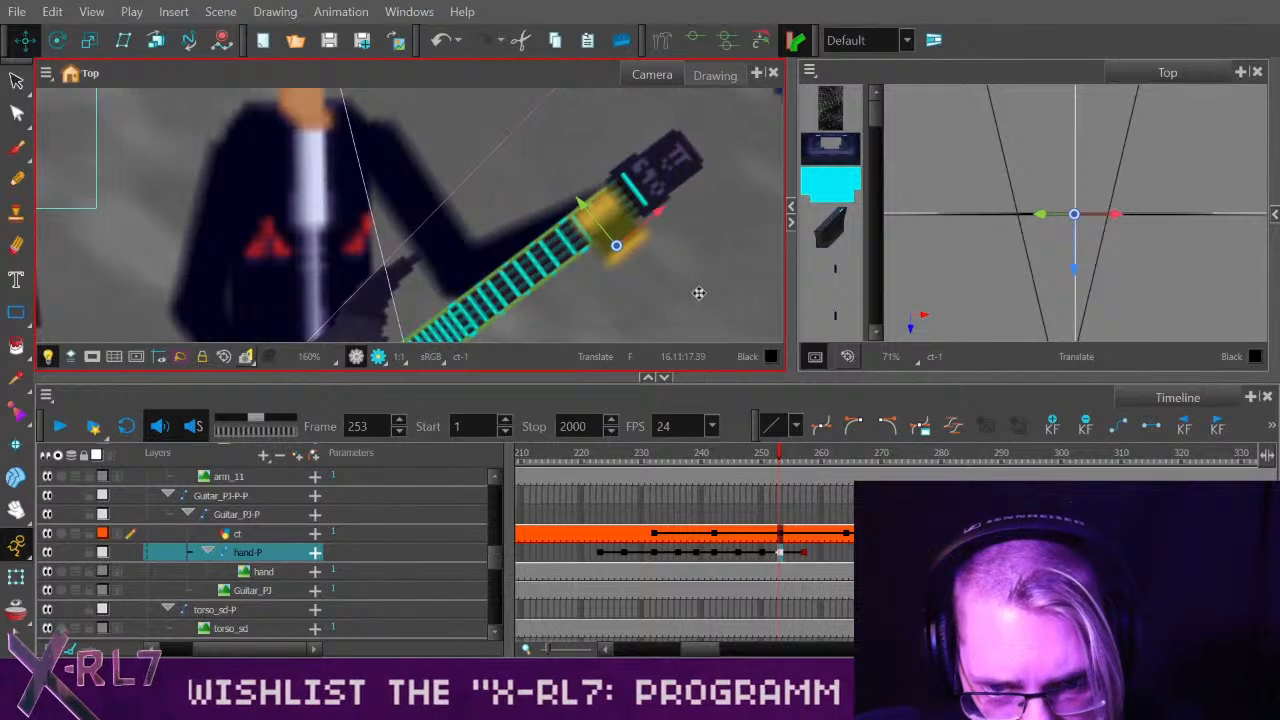
pyautogui.hotkey('alt', '5')
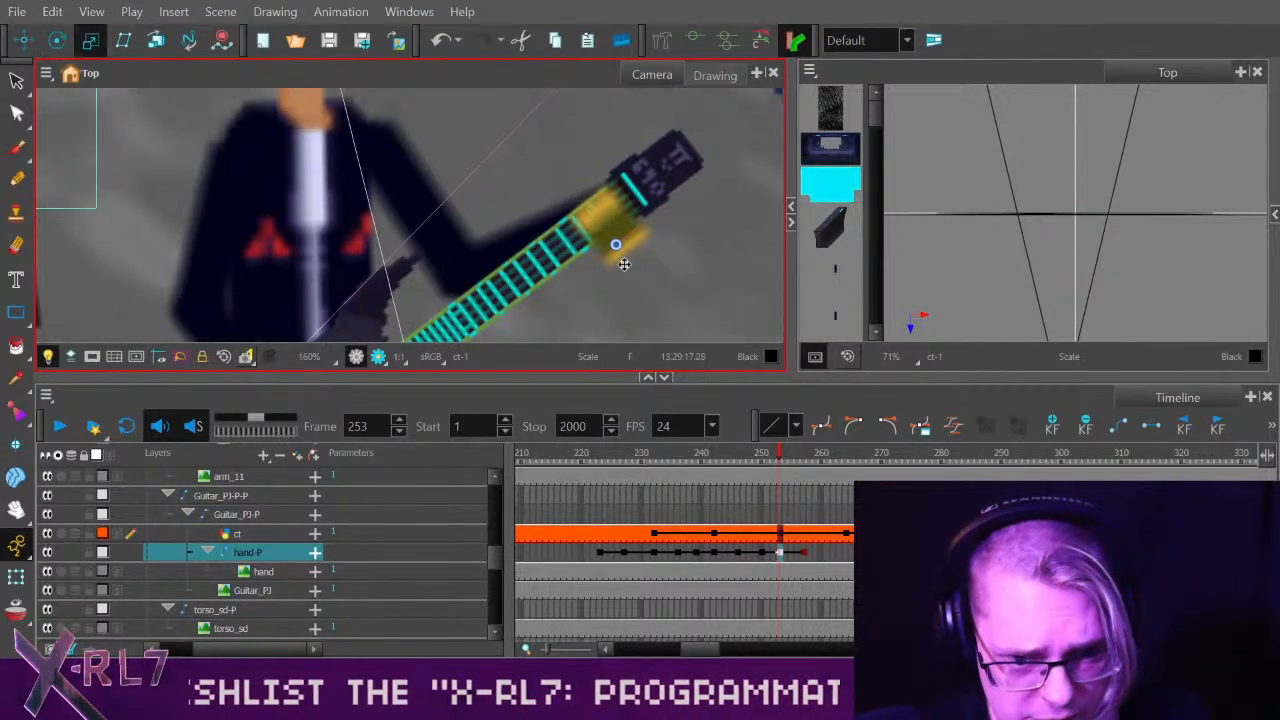
pyautogui.scroll(-5, 560, 278)
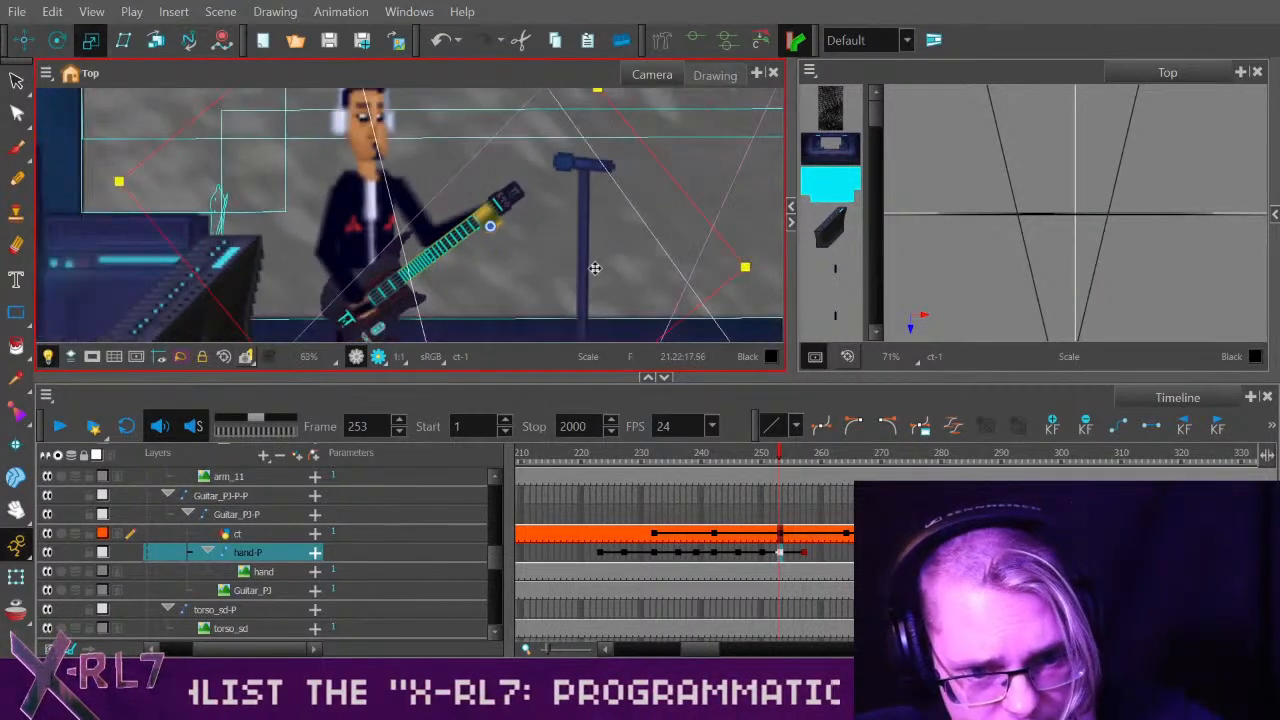
pyautogui.scroll(-2, 595, 268)
pyautogui.scroll(-2, 548, 280)
pyautogui.scroll(2, 530, 292)
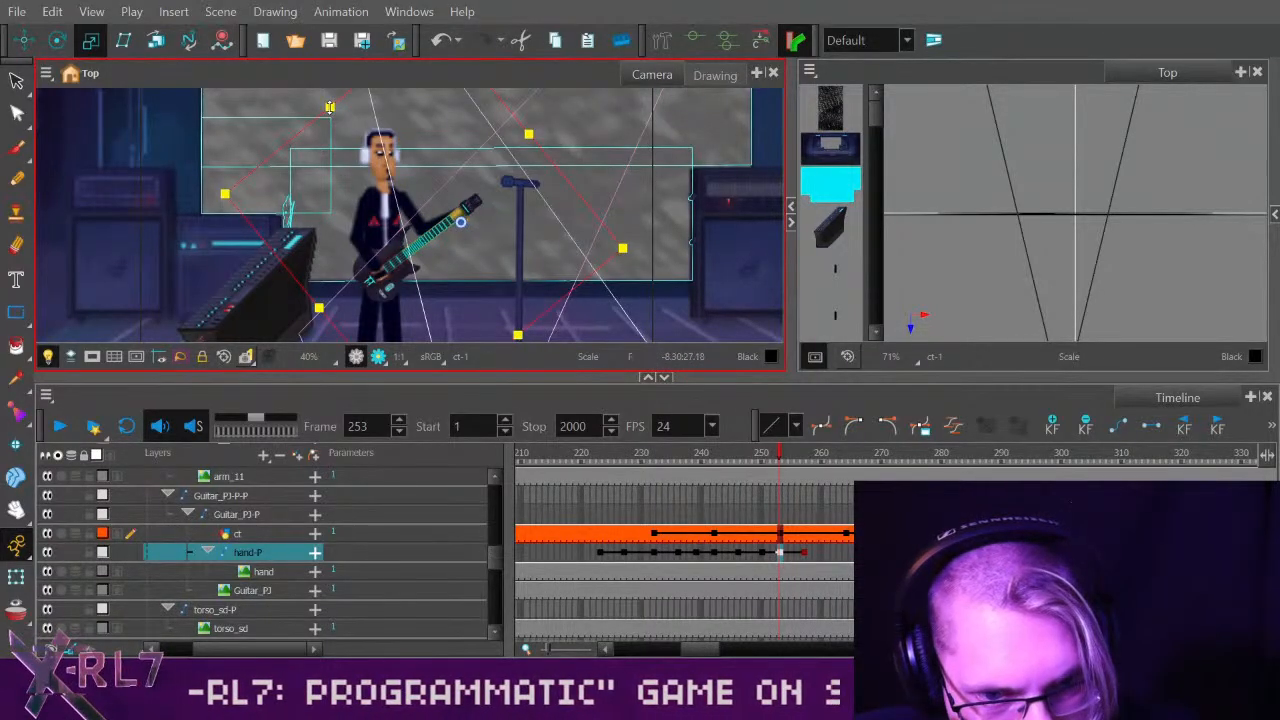
pyautogui.moveTo(330, 107); pyautogui.dragTo(325, 106)
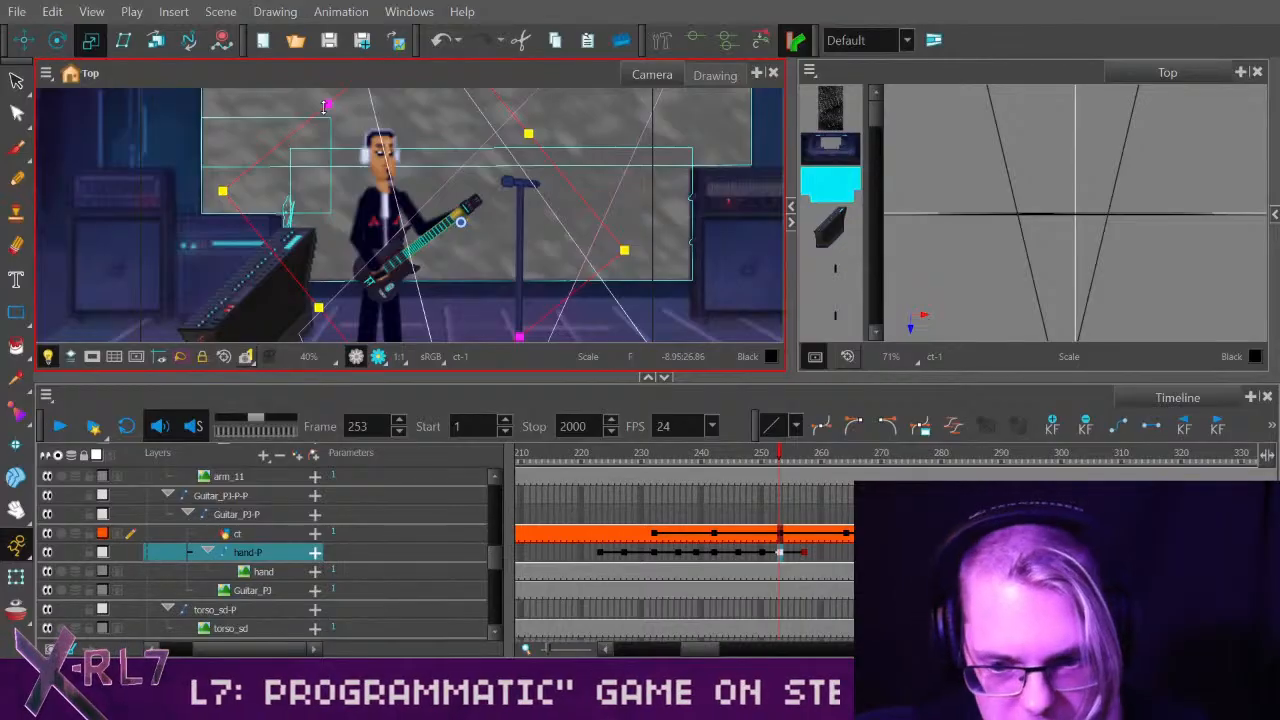
# Scrub to frame 259 and play the passage from frame 226 to check the scaled hand pose.
pyautogui.moveTo(702, 453); pyautogui.dragTo(817, 459)
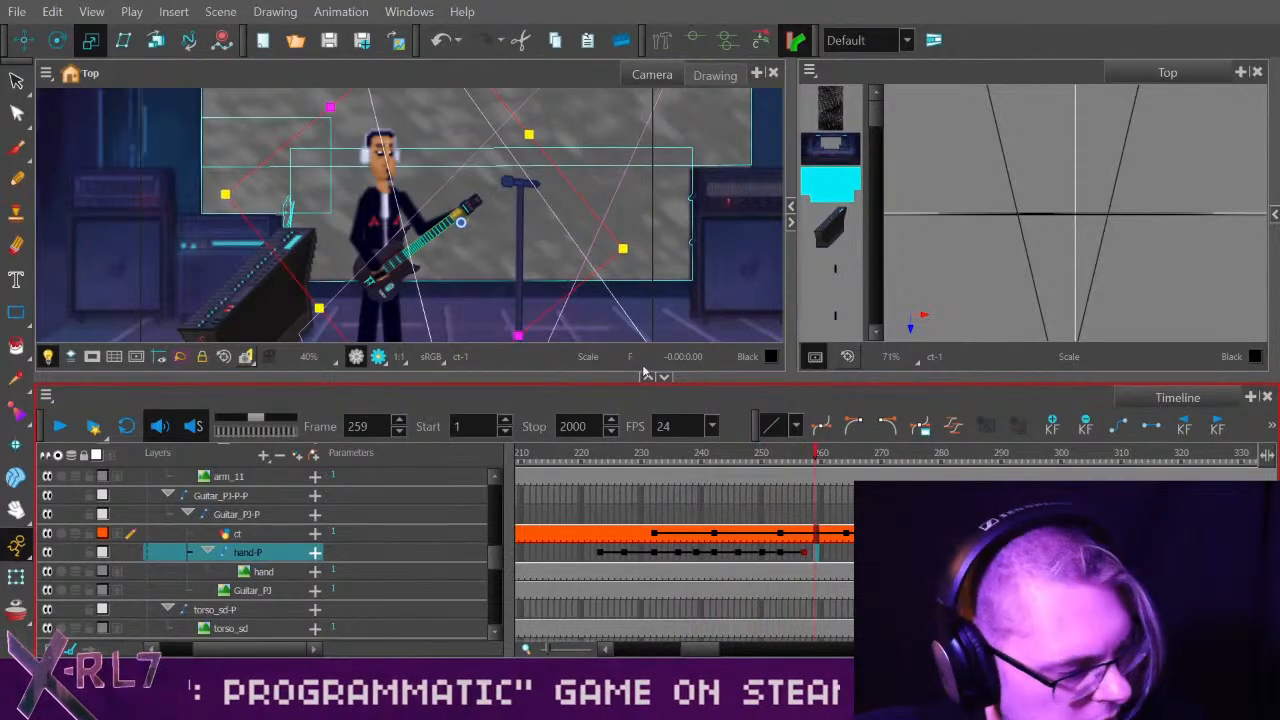
pyautogui.scroll(2, 585, 232)
pyautogui.click(617, 455)
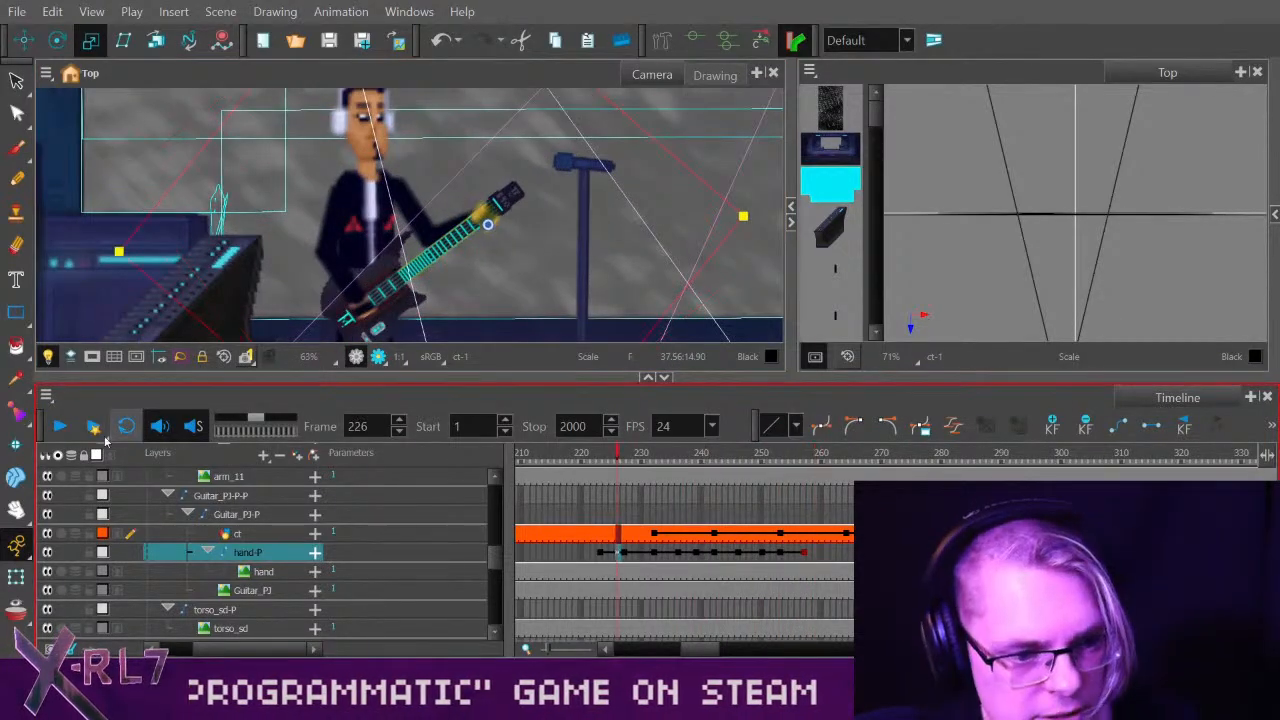
pyautogui.click(55, 428)
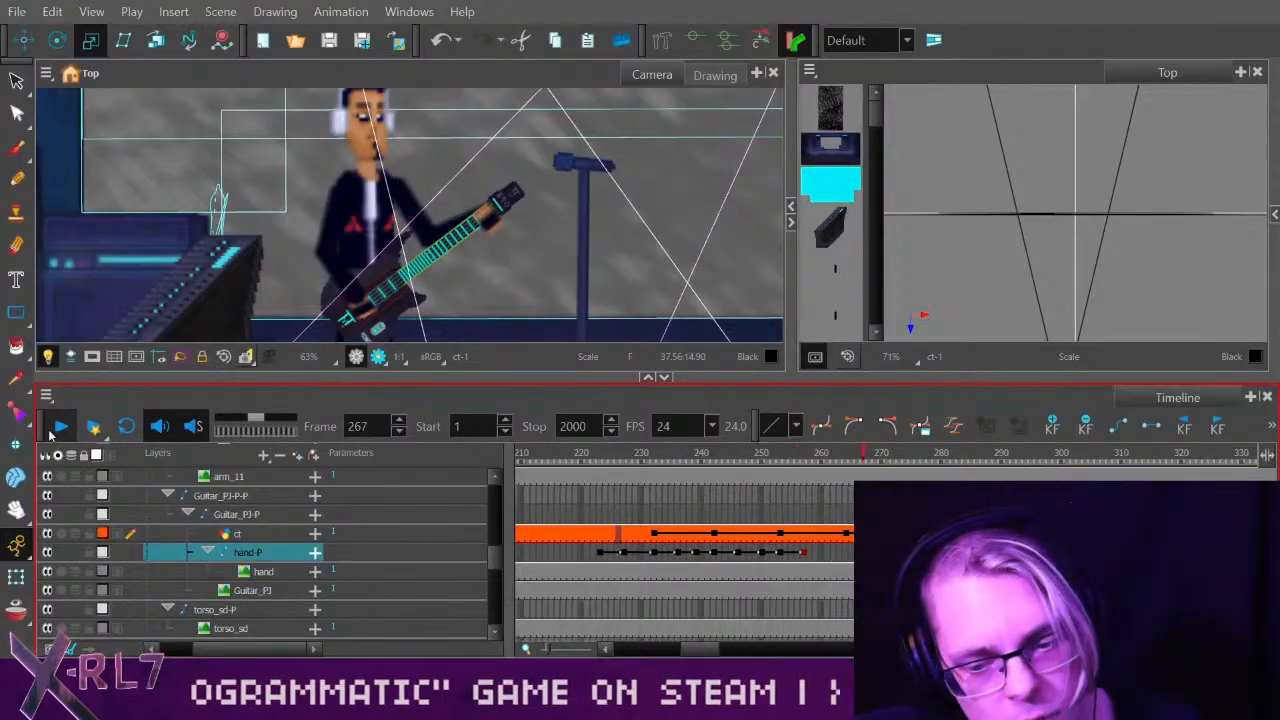
pyautogui.click(55, 428)
# Inspect the hand-P keyframes at frames 257 and 253 with the Rotate tool, and replay the passage from frame 238.
pyautogui.click(803, 552)
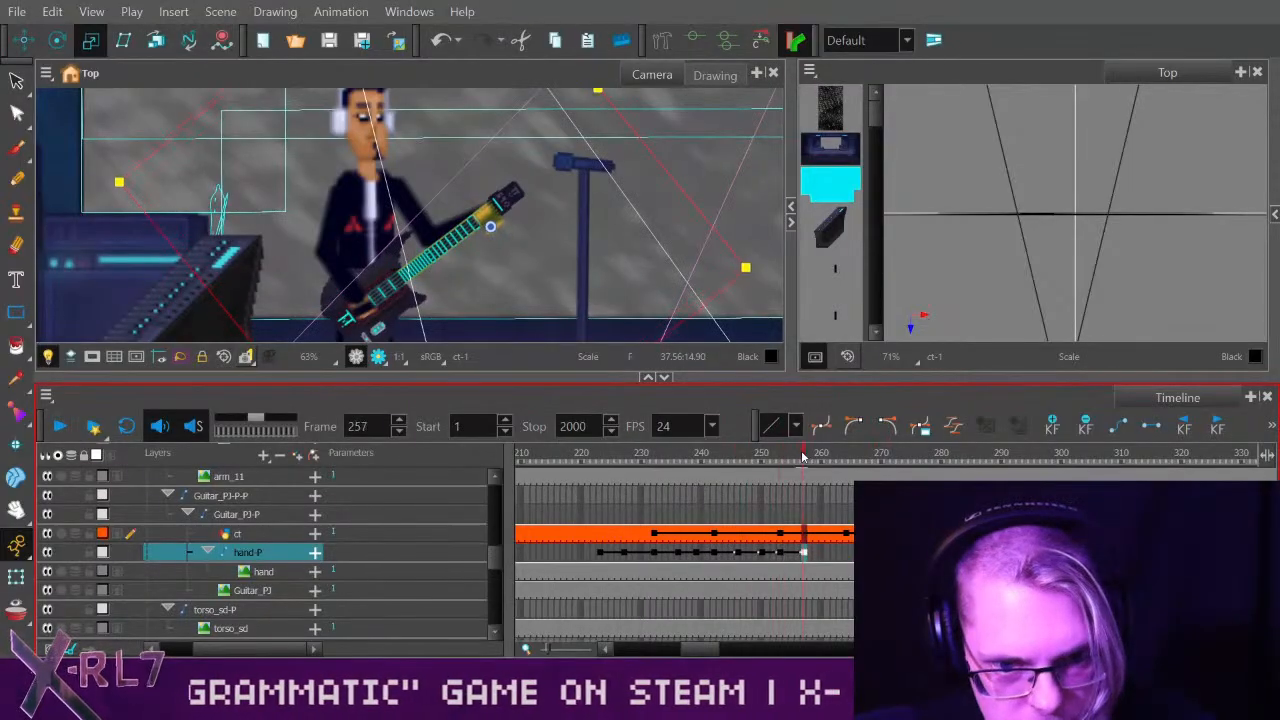
pyautogui.click(779, 552)
pyautogui.hotkey('alt', '3')
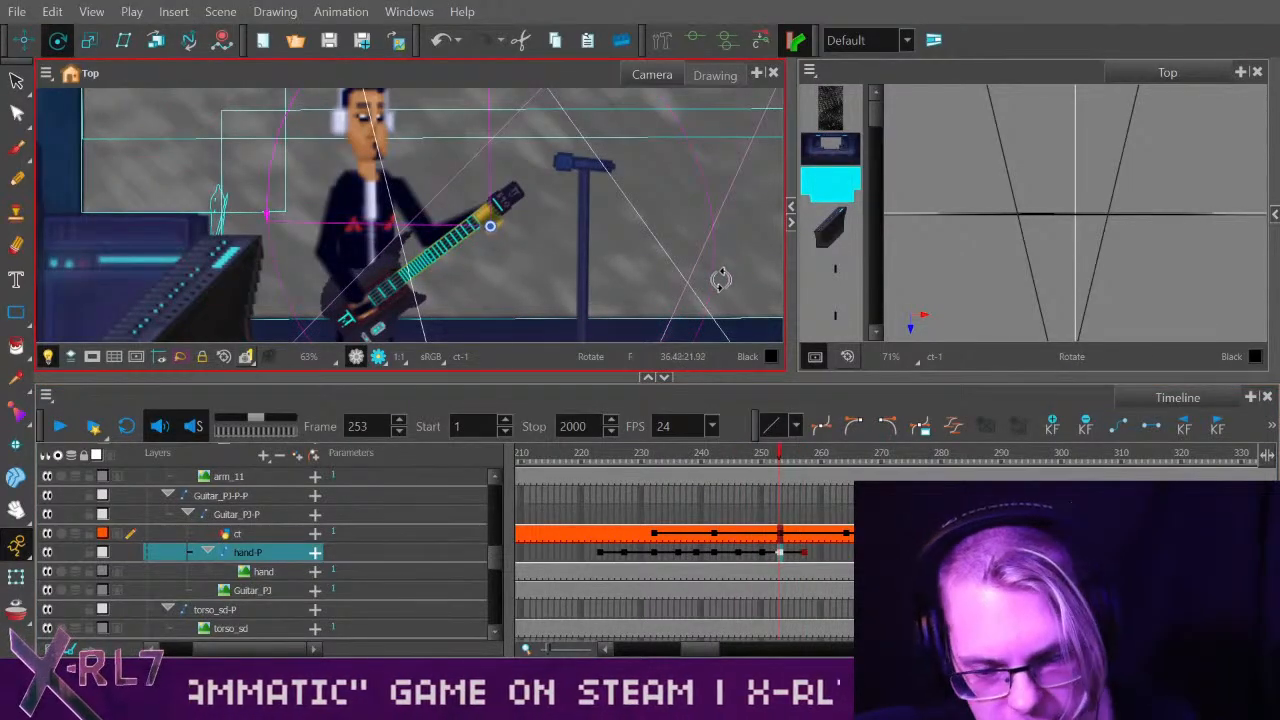
pyautogui.moveTo(672, 464)
pyautogui.mouseDown()
pyautogui.moveTo(843, 452)
pyautogui.moveTo(690, 454)
pyautogui.mouseUp()
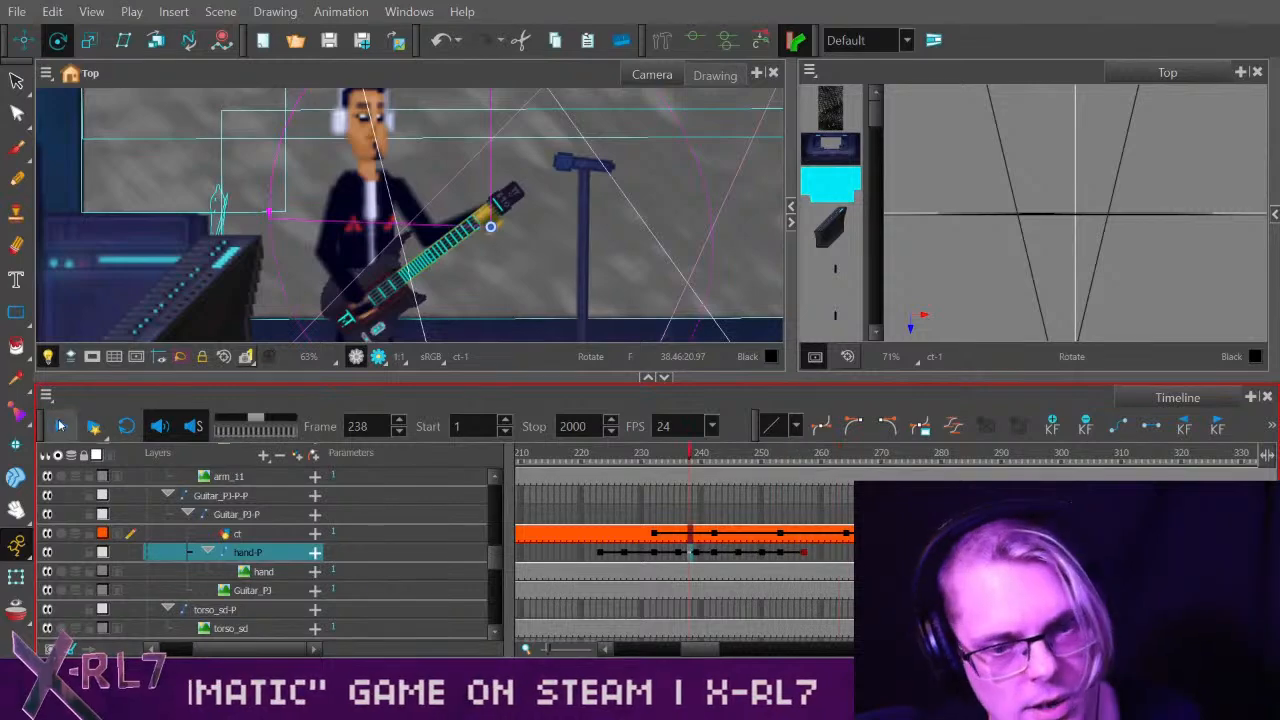
pyautogui.click(59, 426)
pyautogui.click(59, 426)
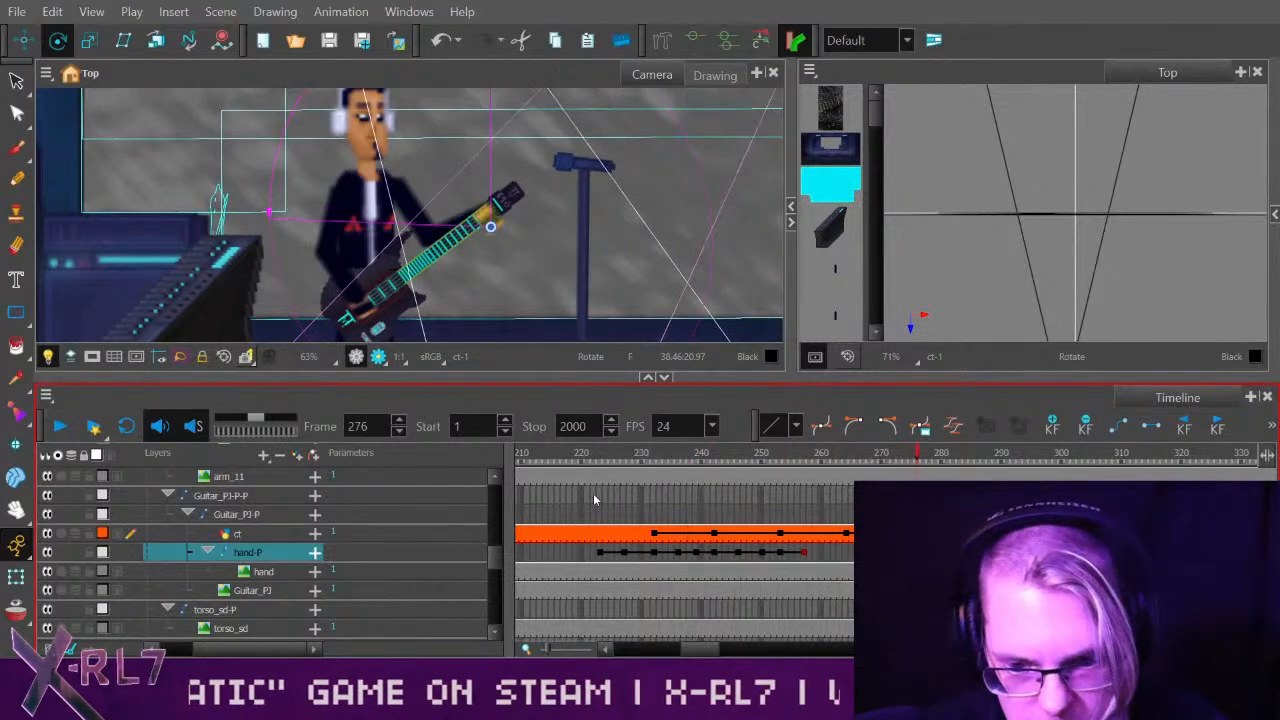
pyautogui.moveTo(668, 455); pyautogui.dragTo(719, 456)
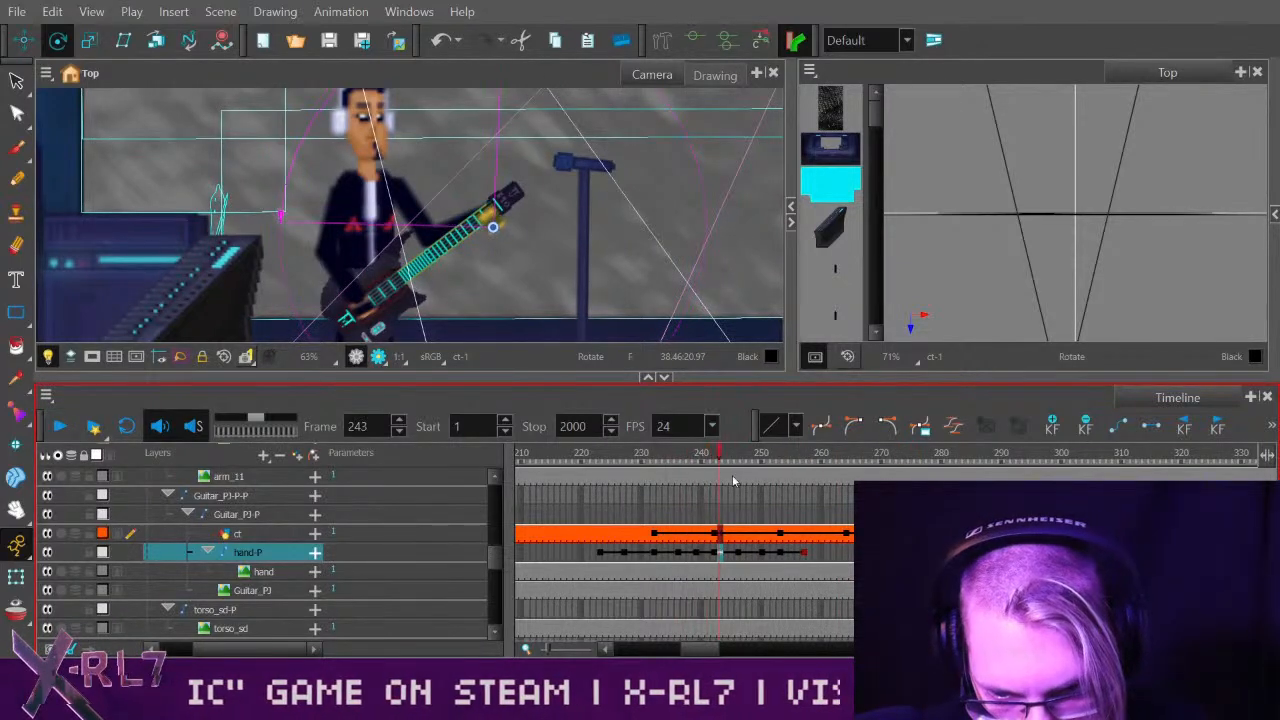
# Copy the hand-P keyframes at frames 242 to 246 and paste them at the ct keyframe at frame 264.
pyautogui.click(716, 553)
pyautogui.keyDown('shift'); pyautogui.click(738, 556); pyautogui.keyUp('shift')
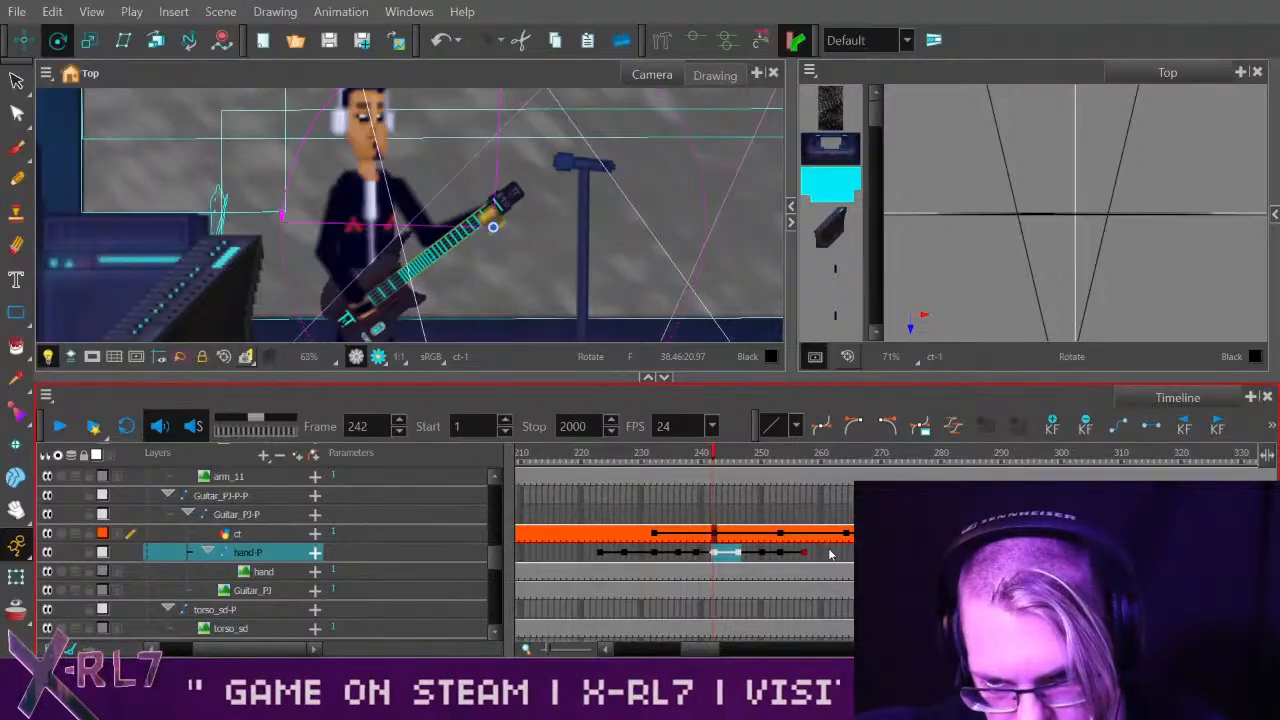
pyautogui.click(851, 553)
pyautogui.click(847, 555)
pyautogui.hotkey('ctrl', 'v')
# Copy the hand-P keyframe at frame 257 to a point shortly before frame 264 to hold the pose, and play the passage.
pyautogui.click(805, 555)
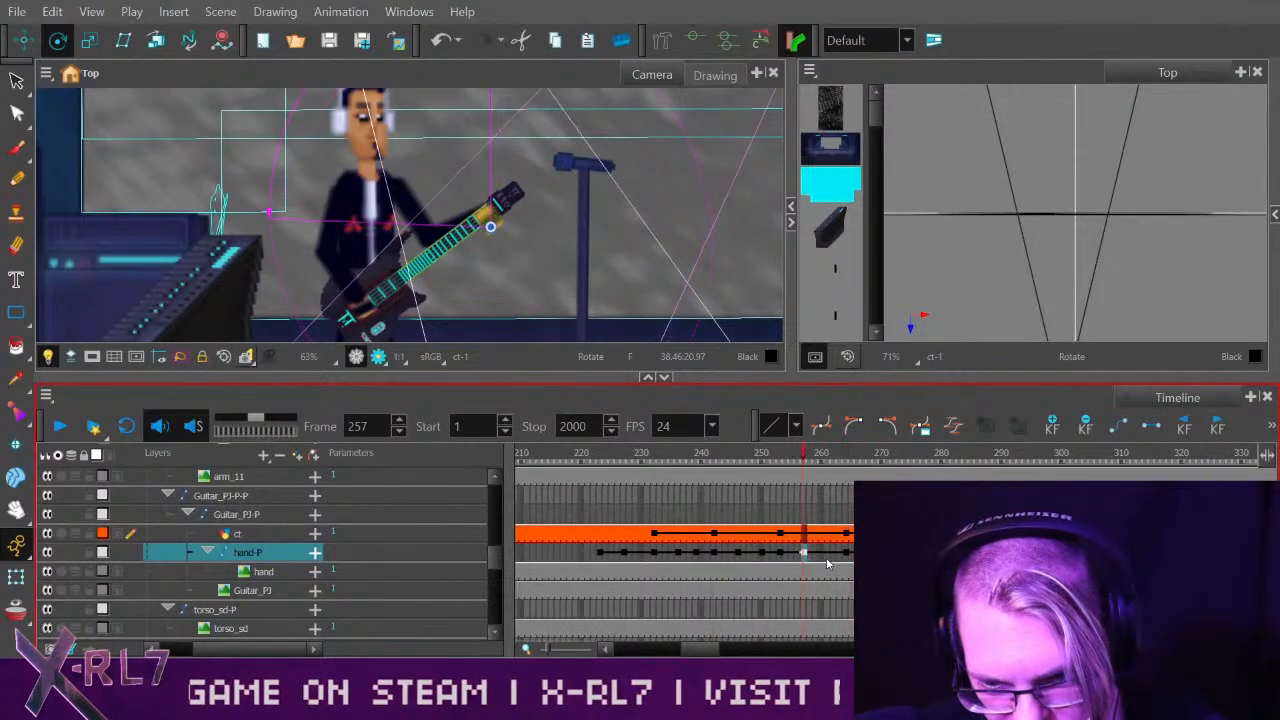
pyautogui.click(847, 553)
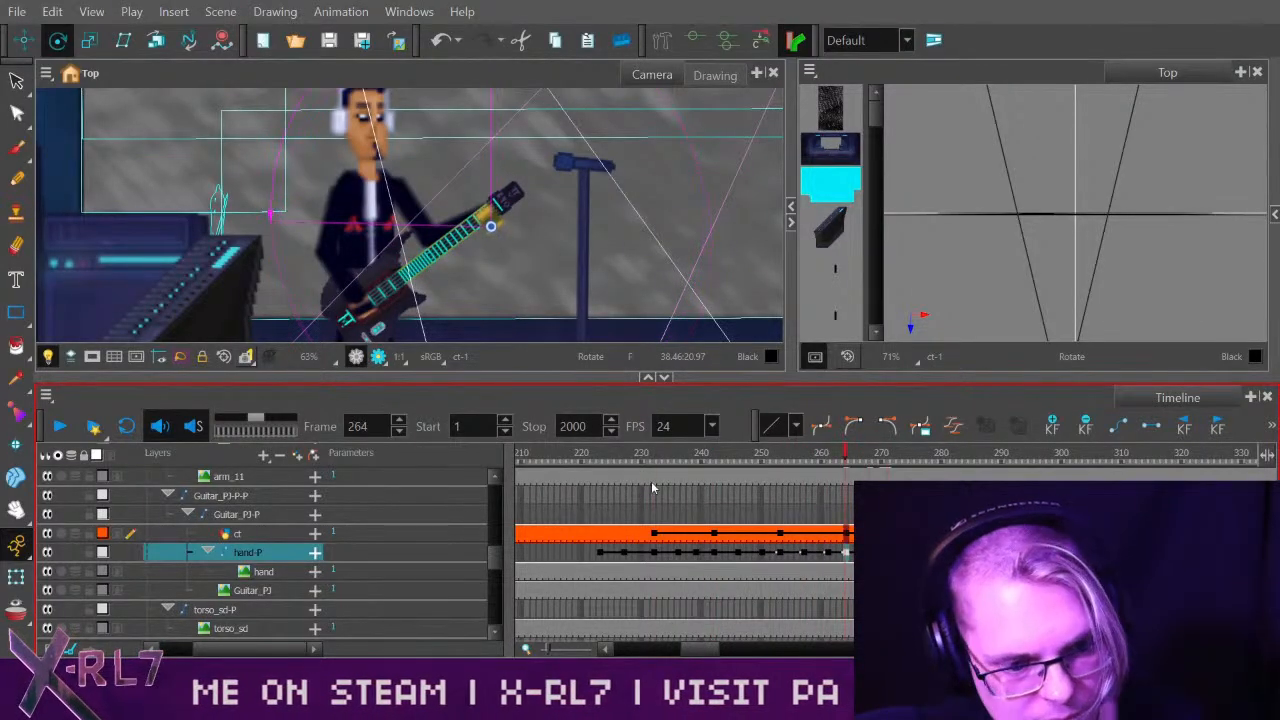
pyautogui.click(50, 427)
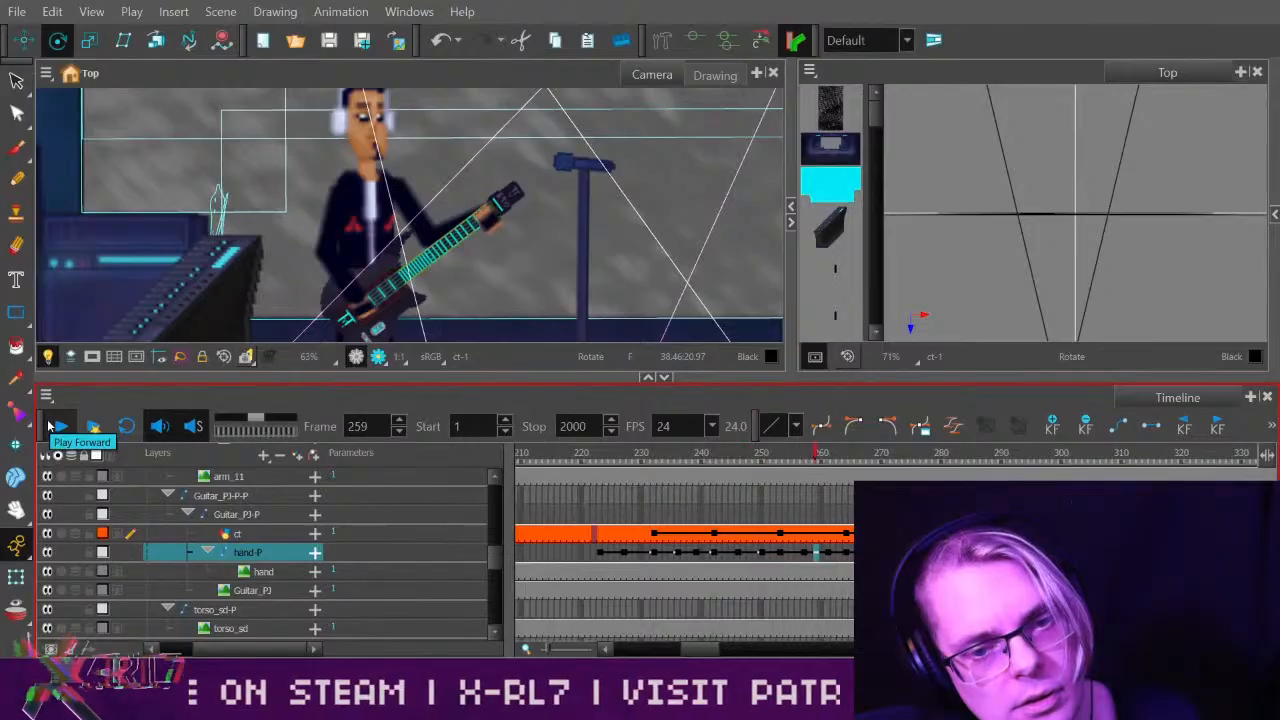
# Play the passage from frame 250 to check the pasted hand-P keyframes against the music, and return to about frame 269.
pyautogui.click(50, 427)
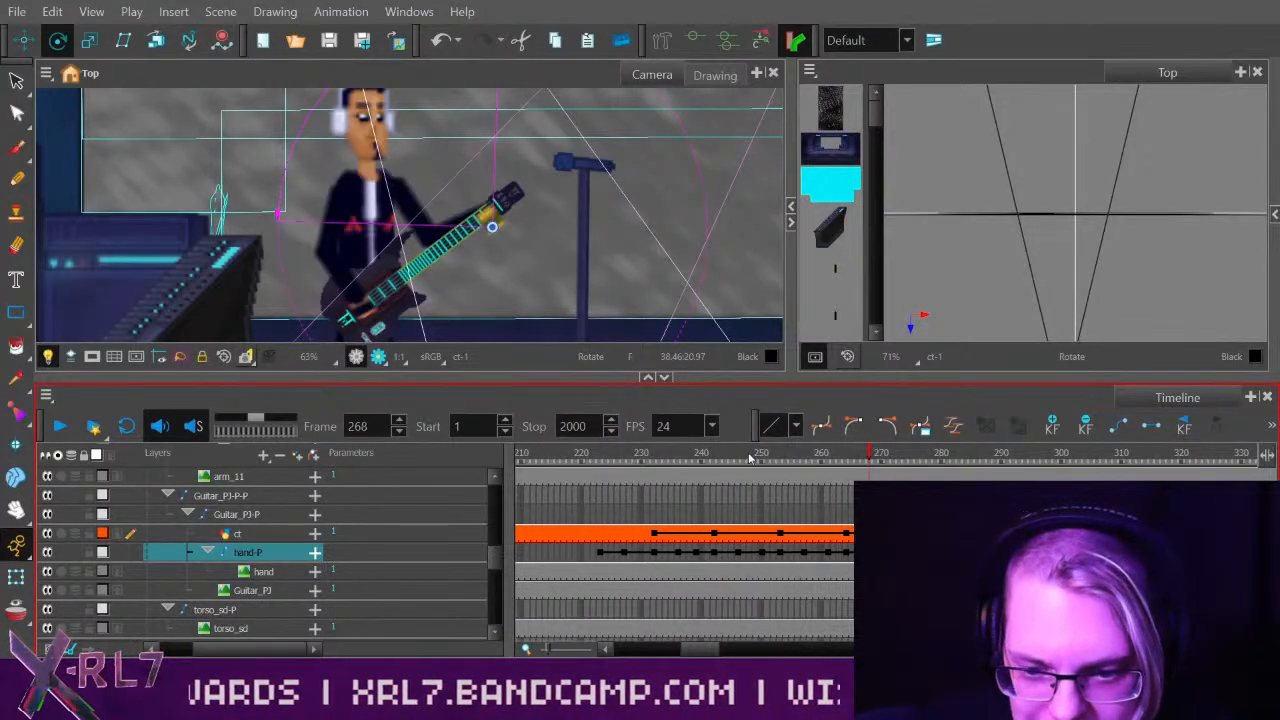
pyautogui.click(749, 457)
pyautogui.click(60, 428)
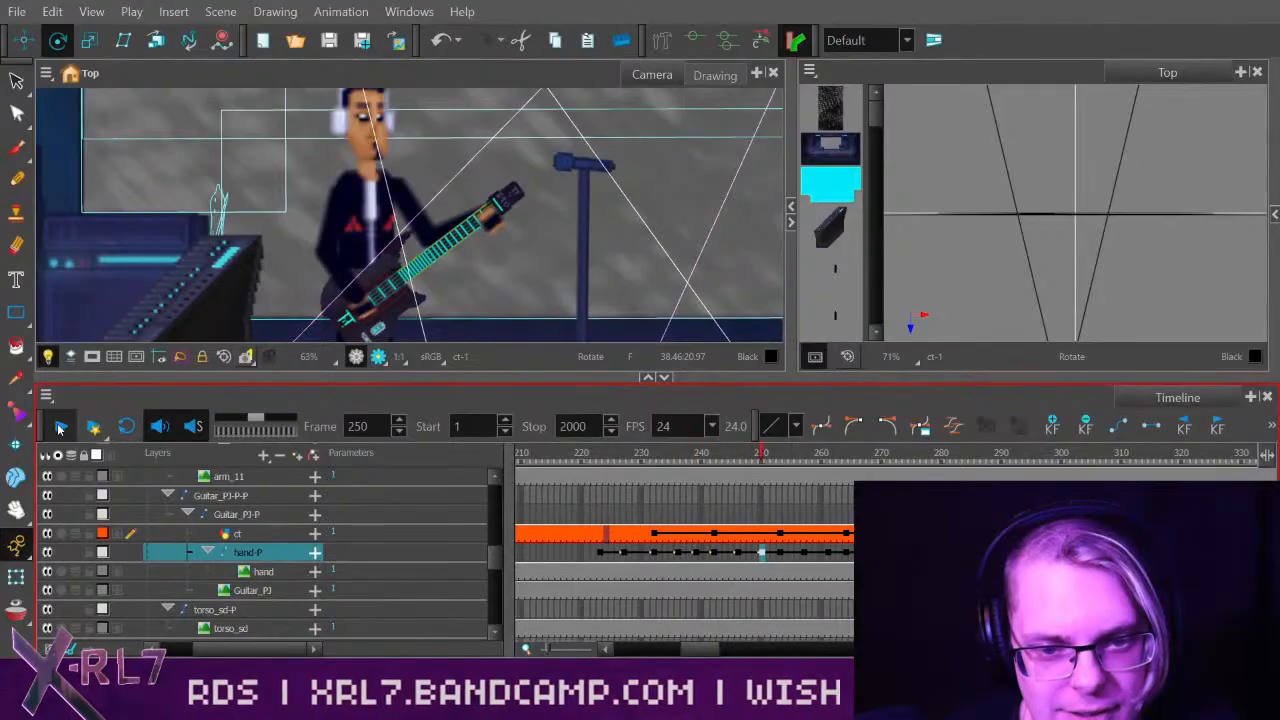
pyautogui.click(60, 427)
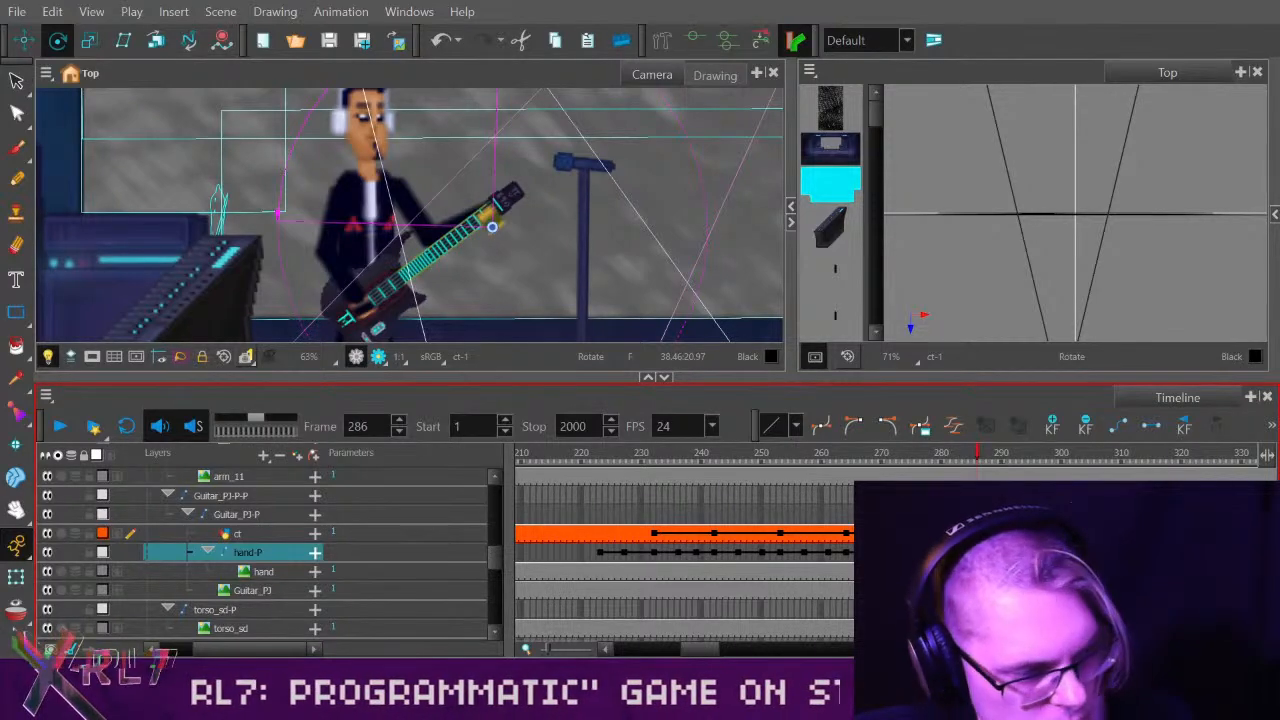
pyautogui.click(880, 458)
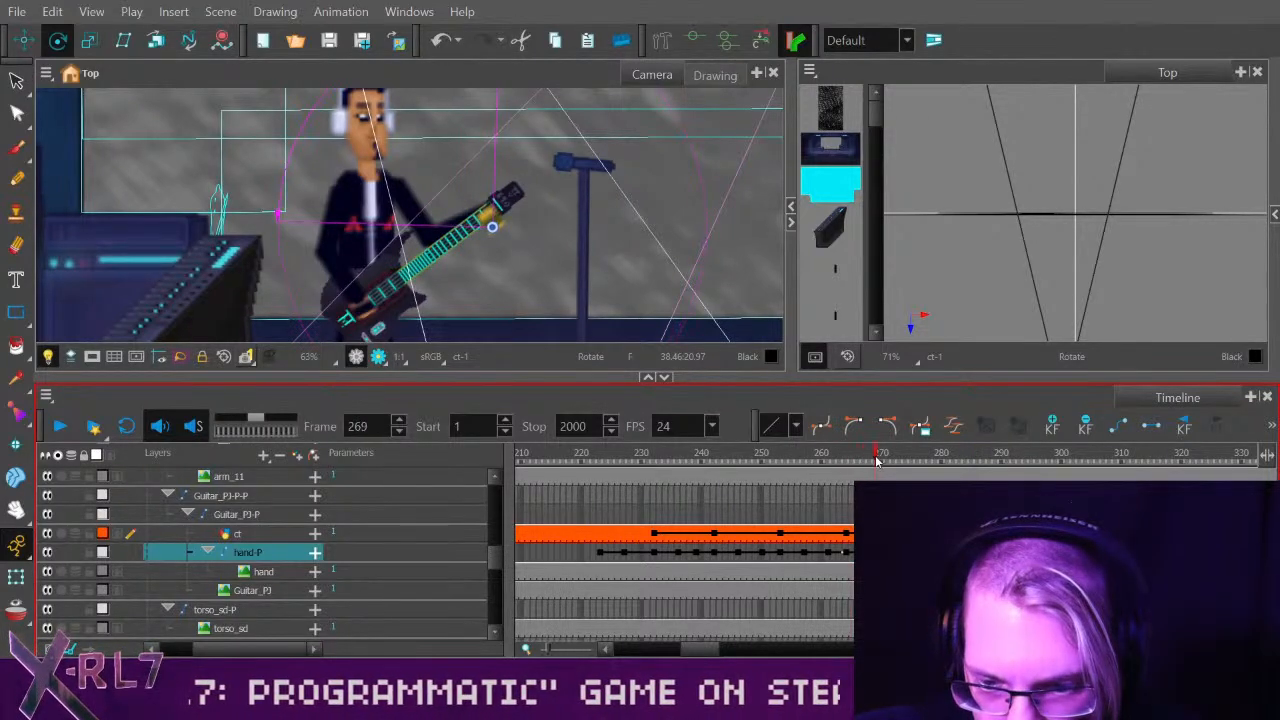
# At frame 275, move the hand down the guitar neck toward the body and rotate it to fit the fretboard.
pyautogui.moveTo(884, 463); pyautogui.dragTo(911, 466)
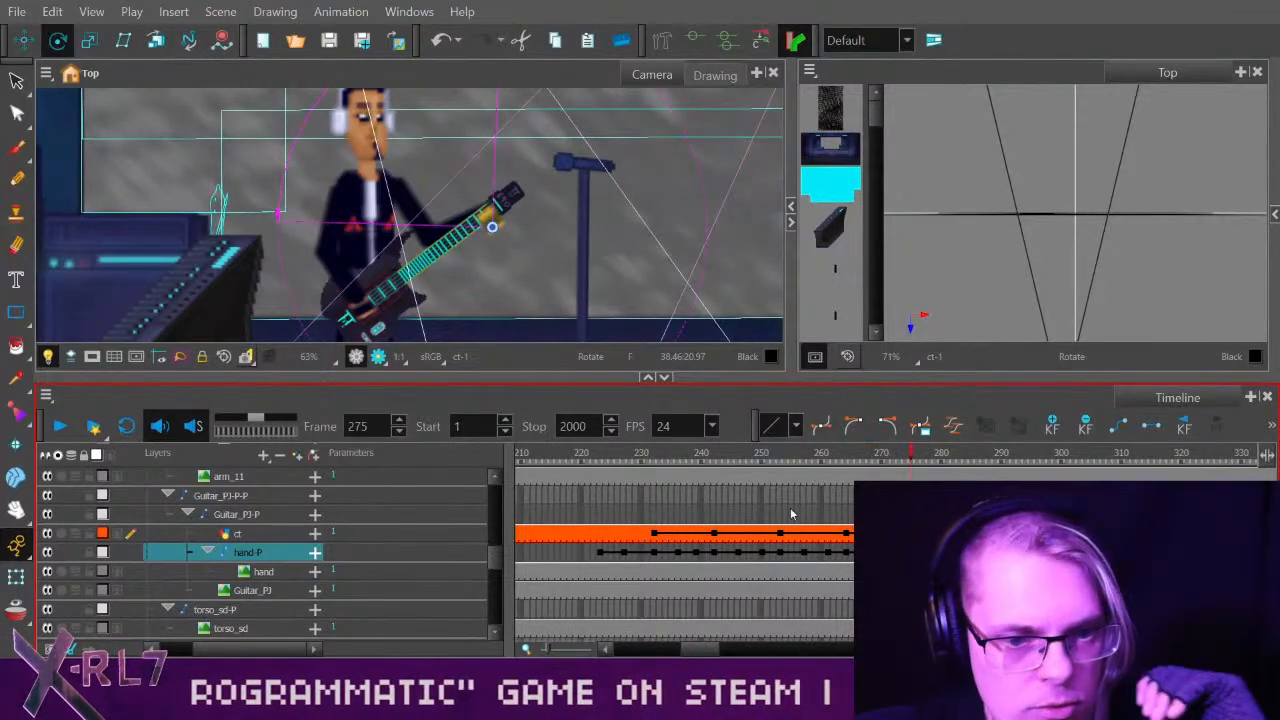
pyautogui.click(24, 41)
pyautogui.moveTo(663, 261); pyautogui.dragTo(589, 302)
pyautogui.scroll(3, 589, 280)
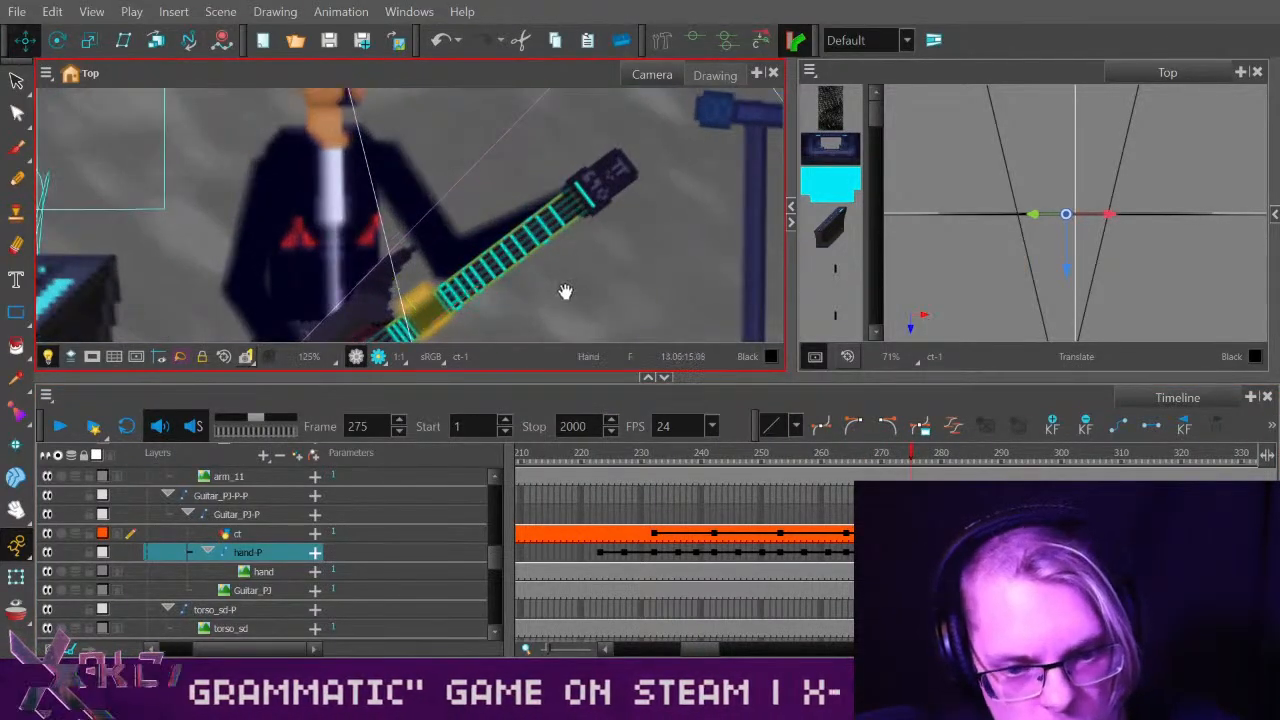
pyautogui.scroll(4, 608, 251)
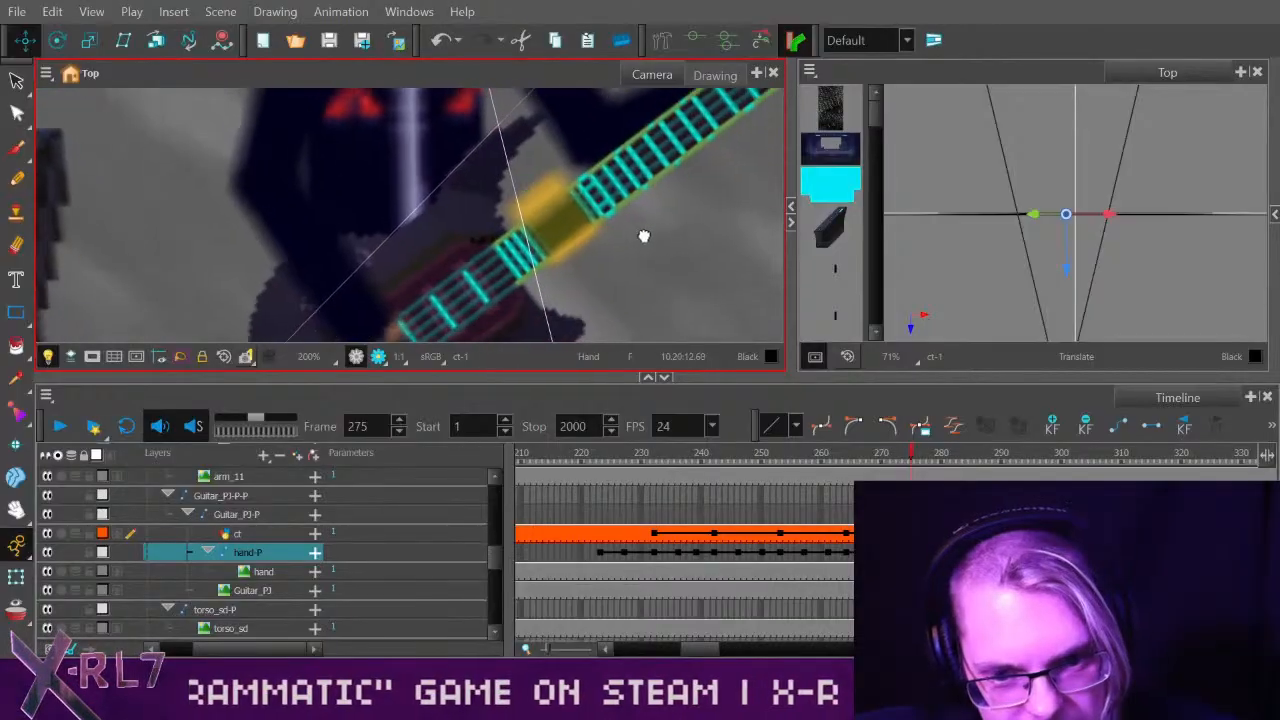
pyautogui.moveTo(647, 262); pyautogui.dragTo(727, 274)
pyautogui.click(57, 41)
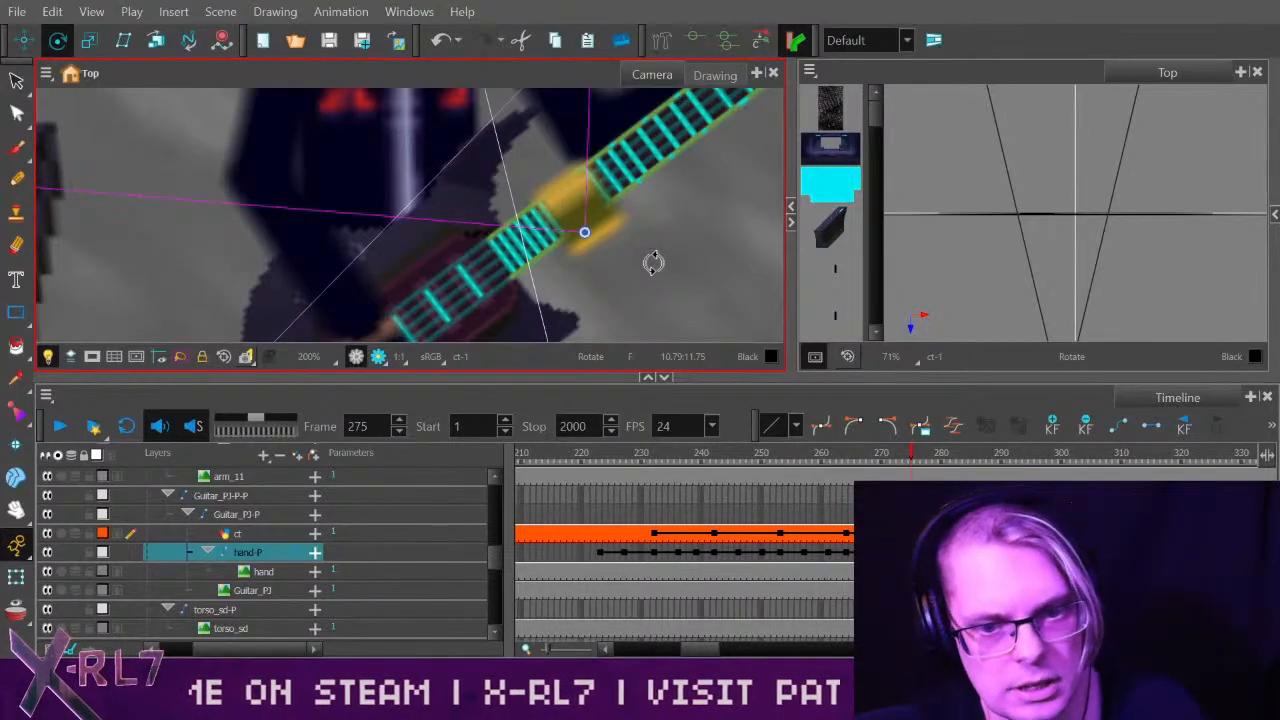
pyautogui.click(24, 40)
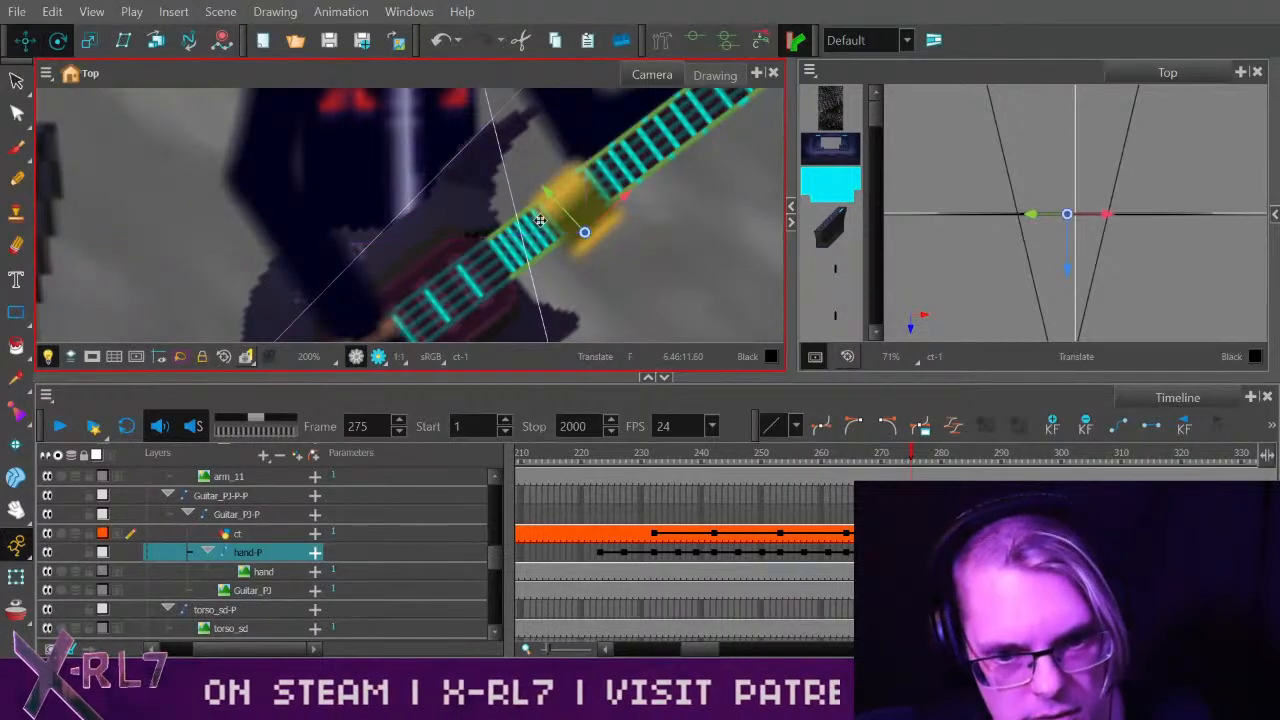
pyautogui.moveTo(694, 289)
pyautogui.mouseDown()
pyautogui.moveTo(681, 305)
pyautogui.moveTo(681, 291)
pyautogui.mouseUp()
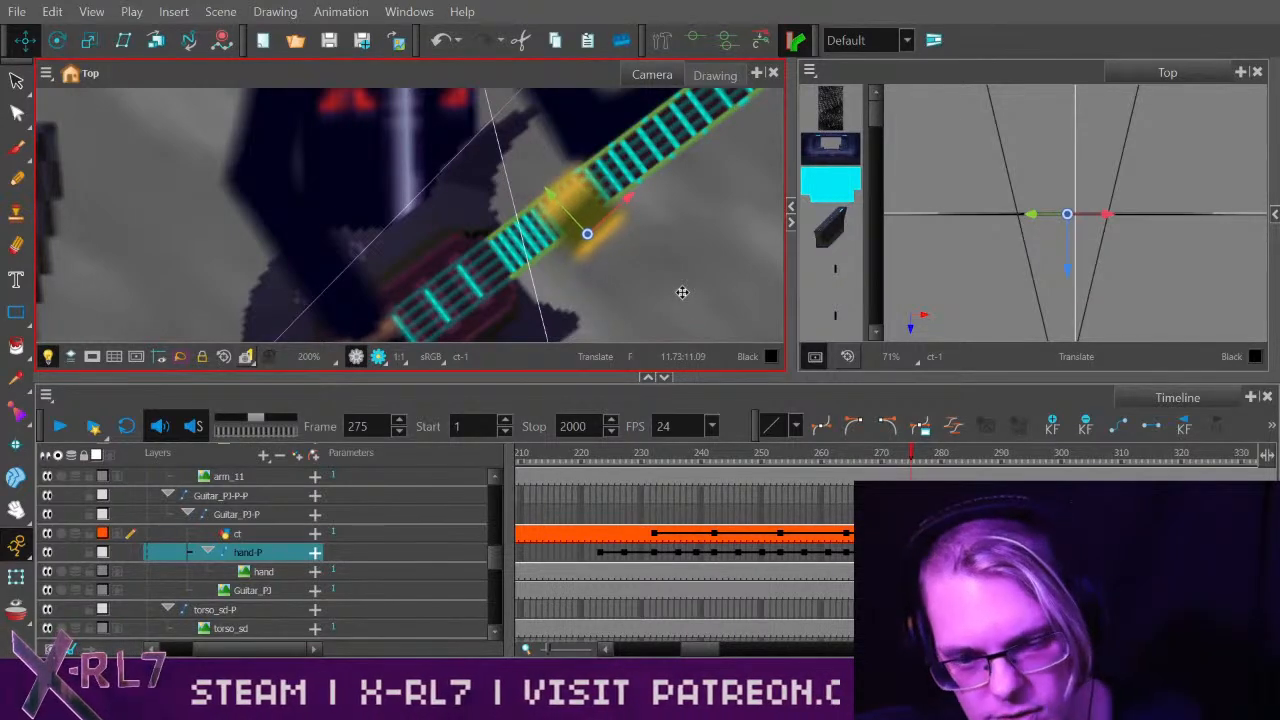
# Add a hand-P keyframe at frame 280 to hold the hand pose from frame 275.
pyautogui.moveTo(855, 459); pyautogui.dragTo(911, 459)
pyautogui.press(',')
pyautogui.press('.')
pyautogui.press('.')
pyautogui.press('.')
pyautogui.press('.')
pyautogui.press('.')
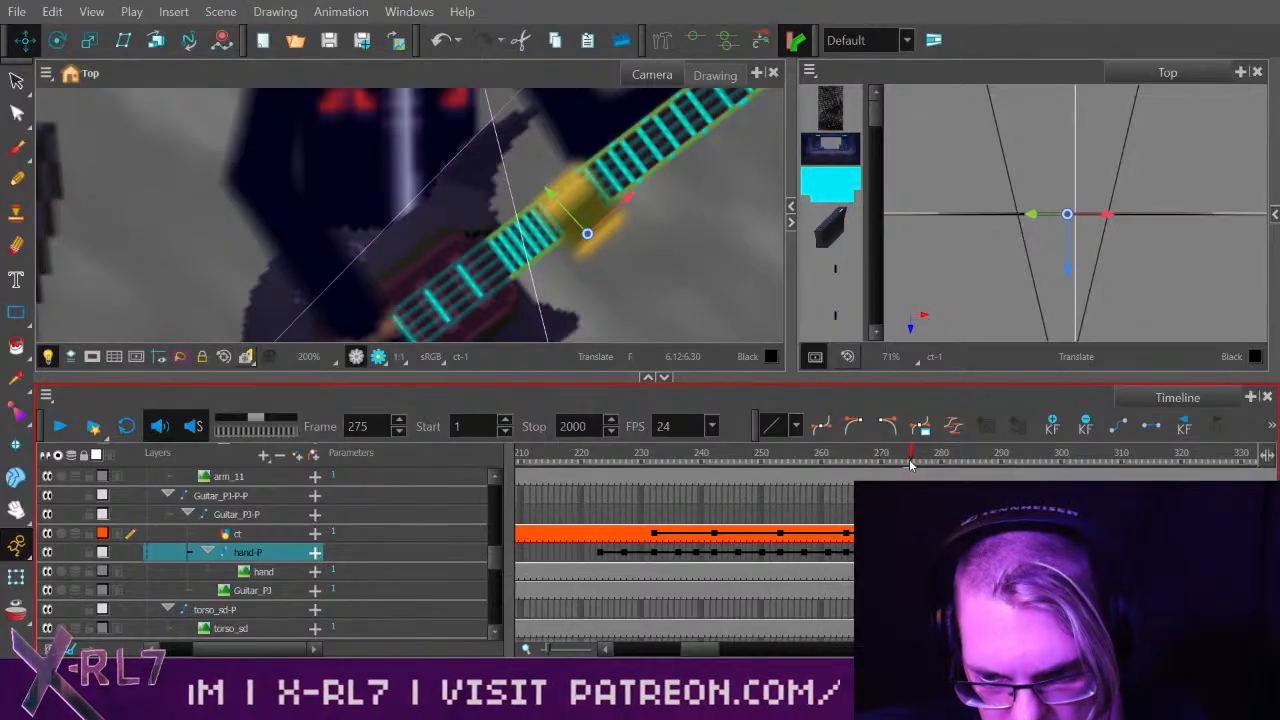
pyautogui.moveTo(709, 652); pyautogui.dragTo(728, 652)
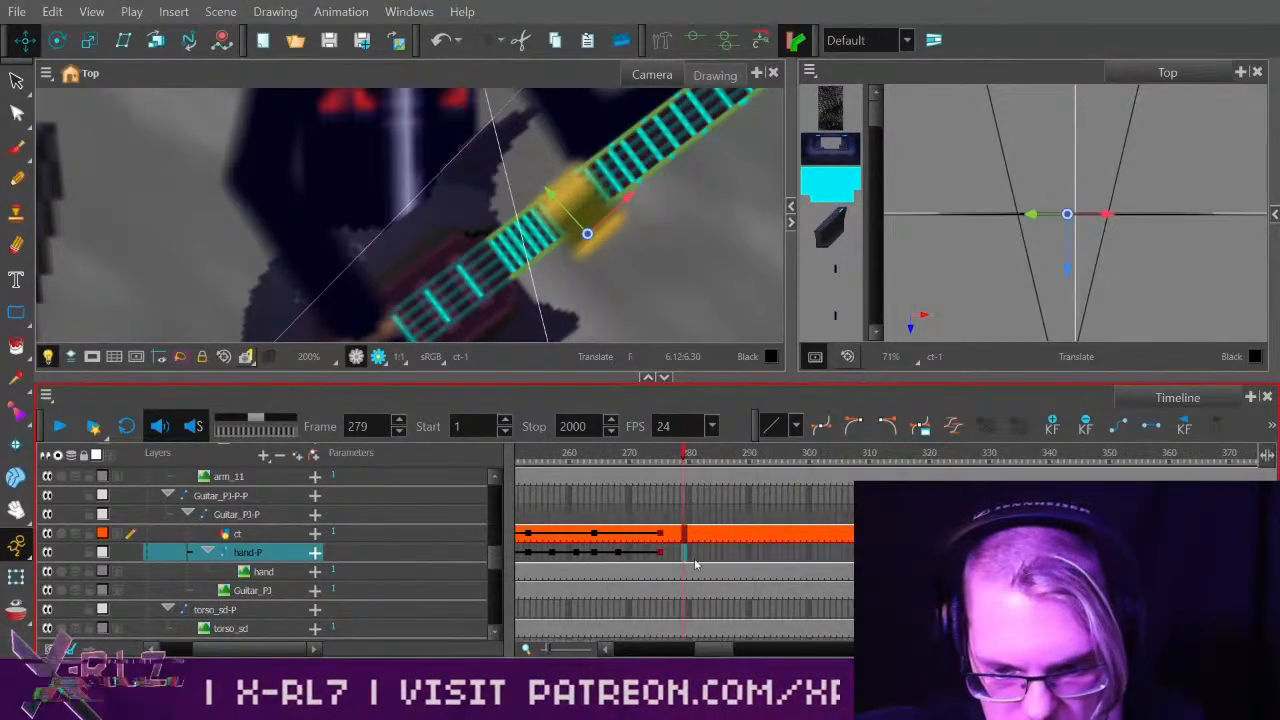
pyautogui.click(660, 552)
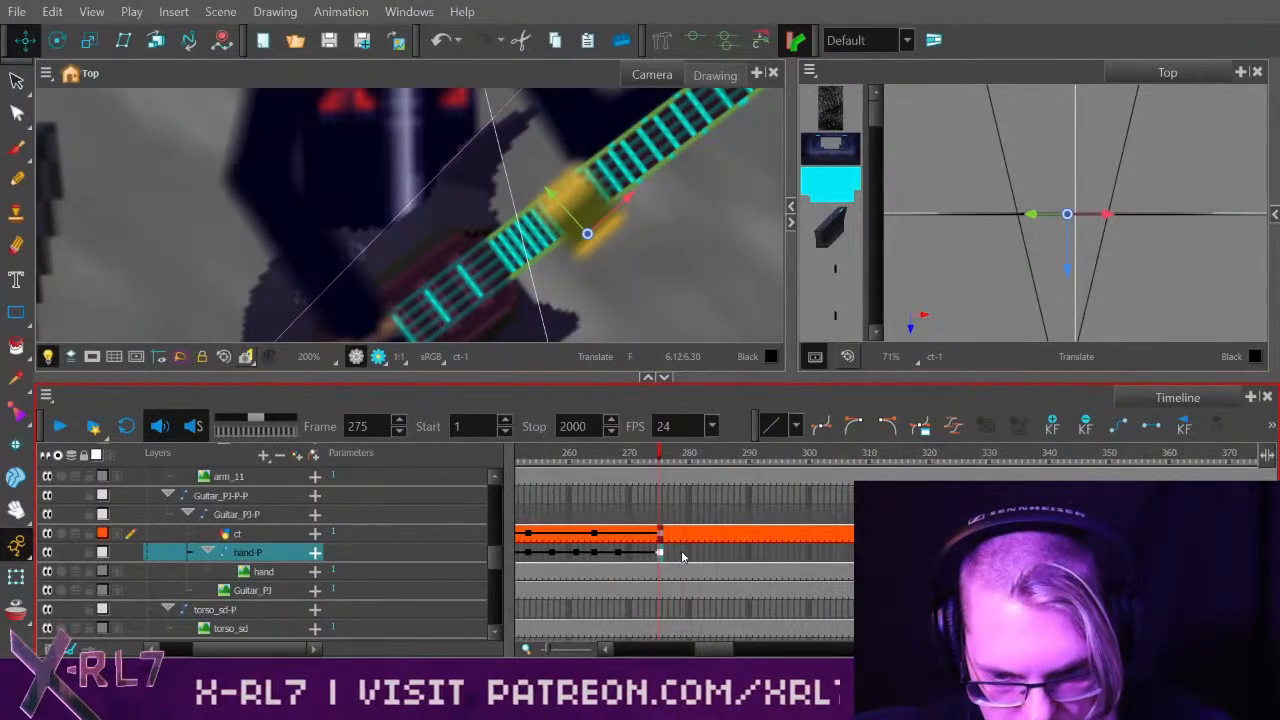
pyautogui.click(680, 554)
pyautogui.press('F6')
pyautogui.click(661, 553)
pyautogui.click(684, 555)
pyautogui.moveTo(679, 555)
pyautogui.mouseDown()
pyautogui.moveTo(660, 553)
pyautogui.moveTo(689, 555)
pyautogui.mouseUp()
# At frame 280, nudge the hand slightly outward, adjust its rotation and scale it down a little.
pyautogui.click(633, 286)
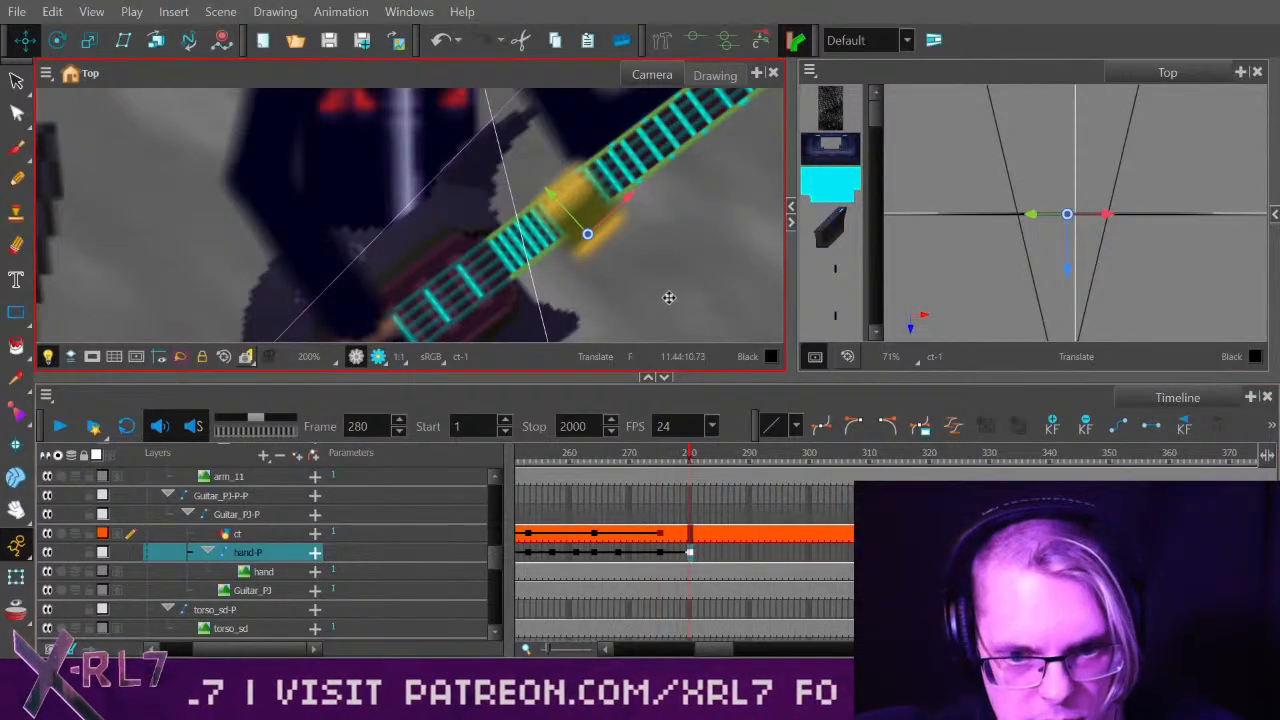
pyautogui.hotkey('alt', '4')
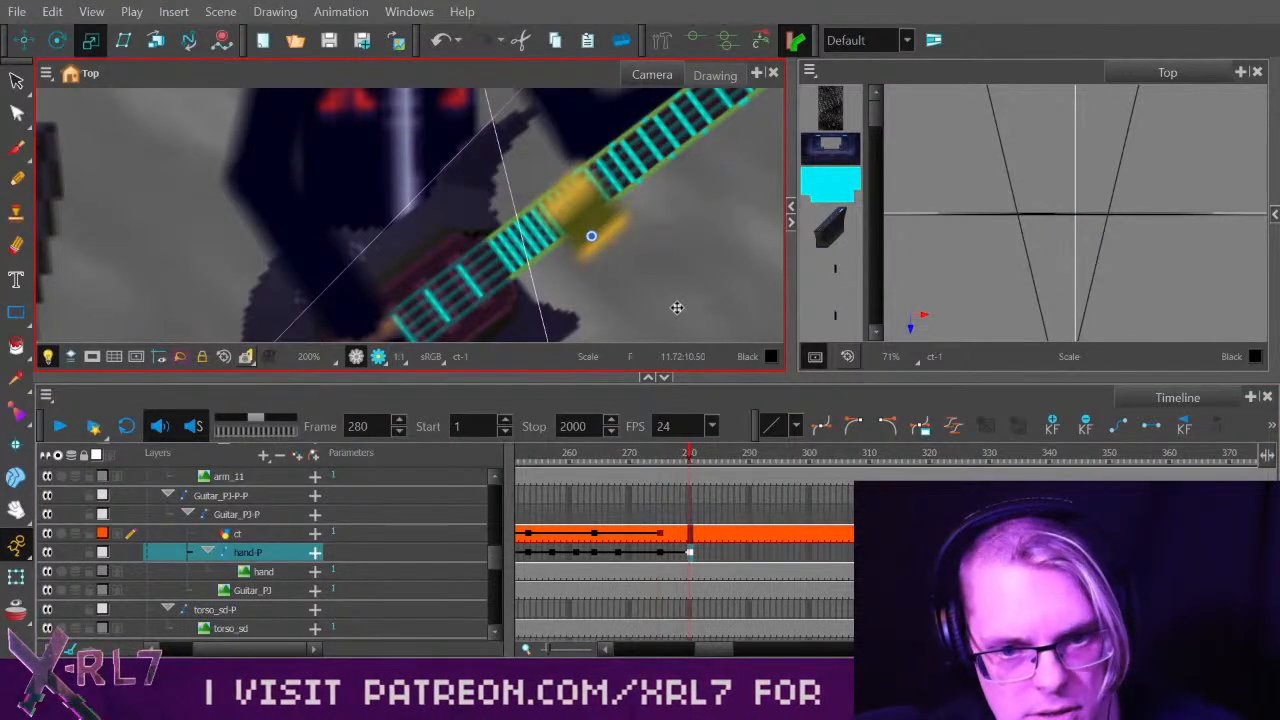
pyautogui.hotkey('alt', '3')
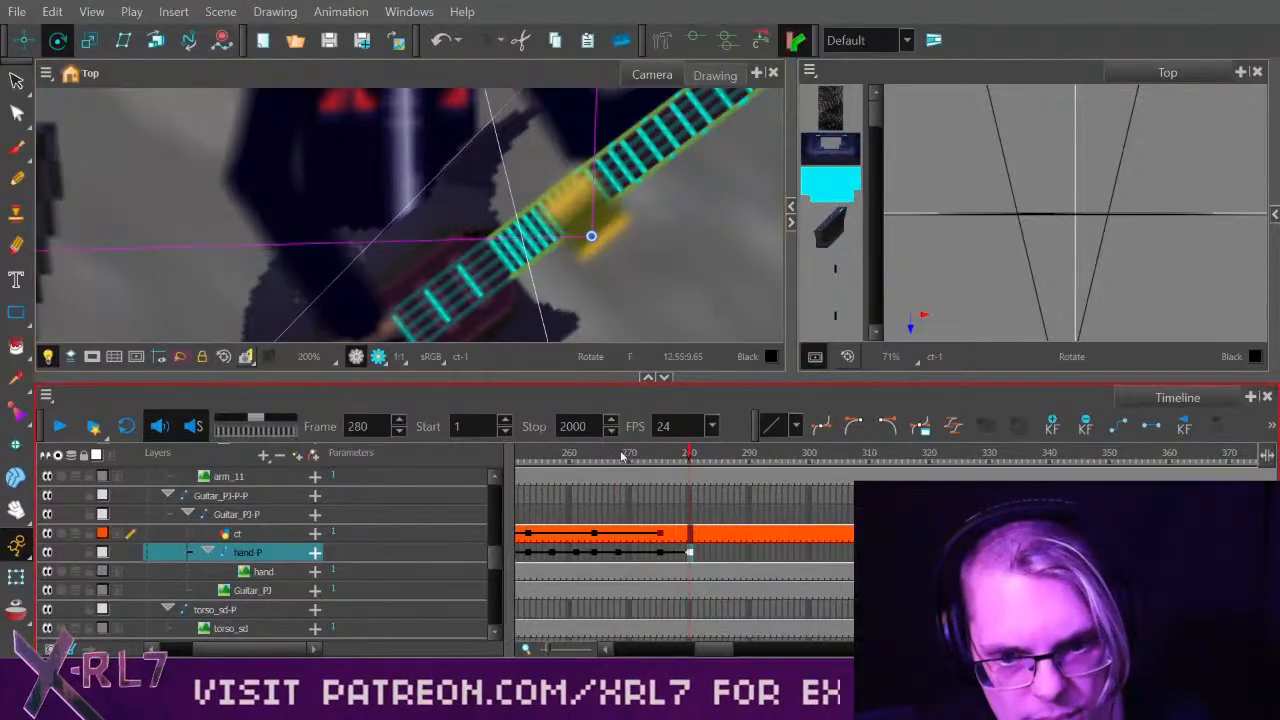
pyautogui.click(89, 38)
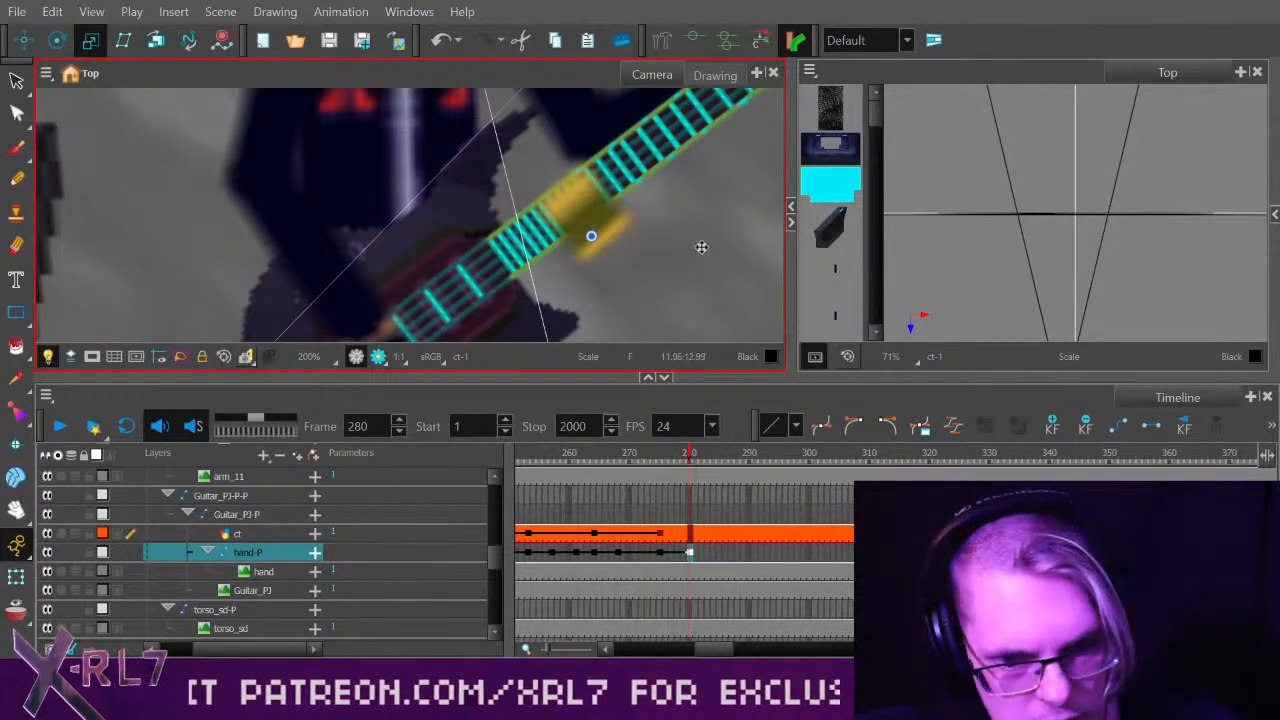
pyautogui.scroll(-4, 701, 247)
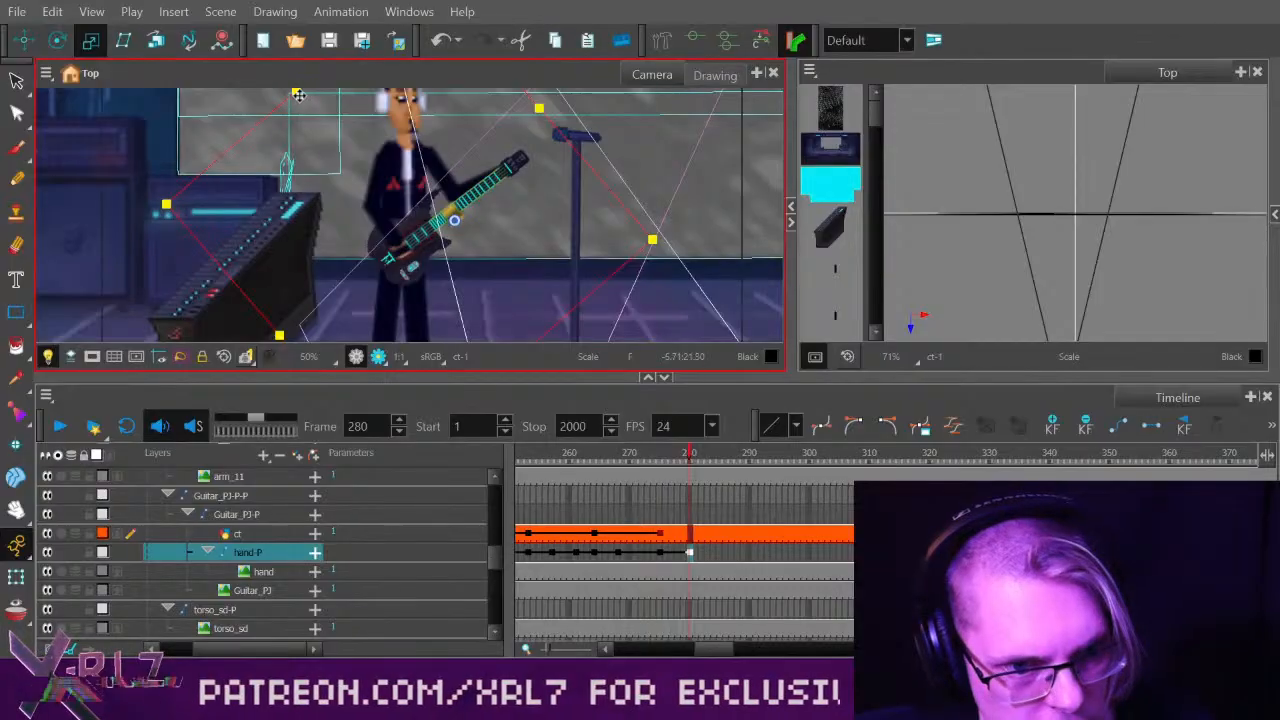
pyautogui.moveTo(529, 233); pyautogui.dragTo(538, 256)
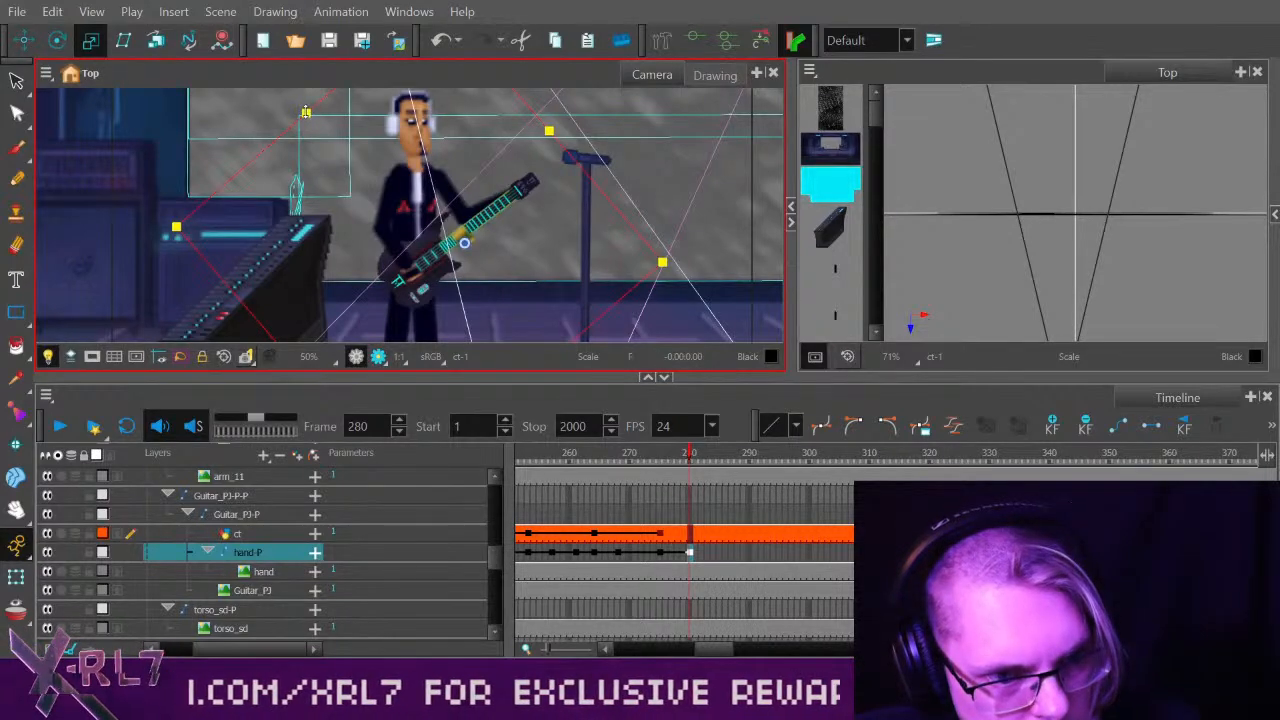
pyautogui.moveTo(306, 113); pyautogui.dragTo(321, 125)
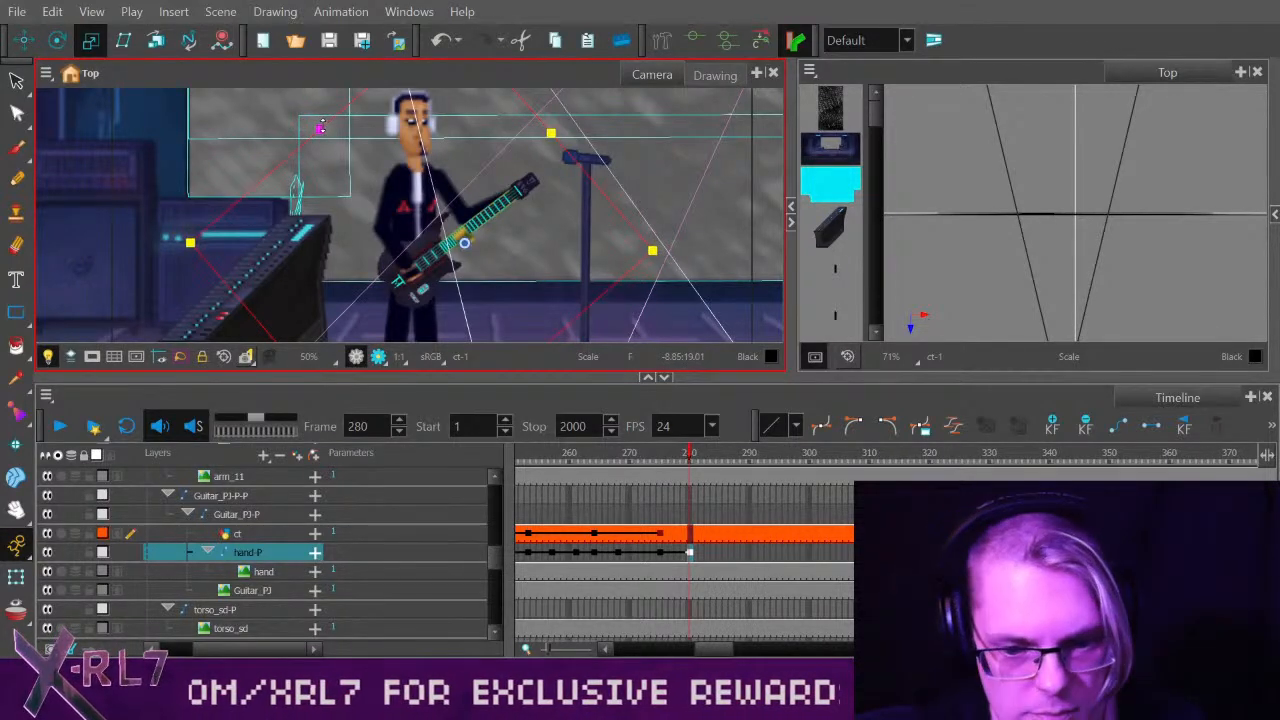
# Scrub through frames 261 to 282, and nudge the hand slightly down the neck at the hand-P keyframe at frame 268.
pyautogui.click(672, 458)
pyautogui.moveTo(697, 462); pyautogui.dragTo(702, 462)
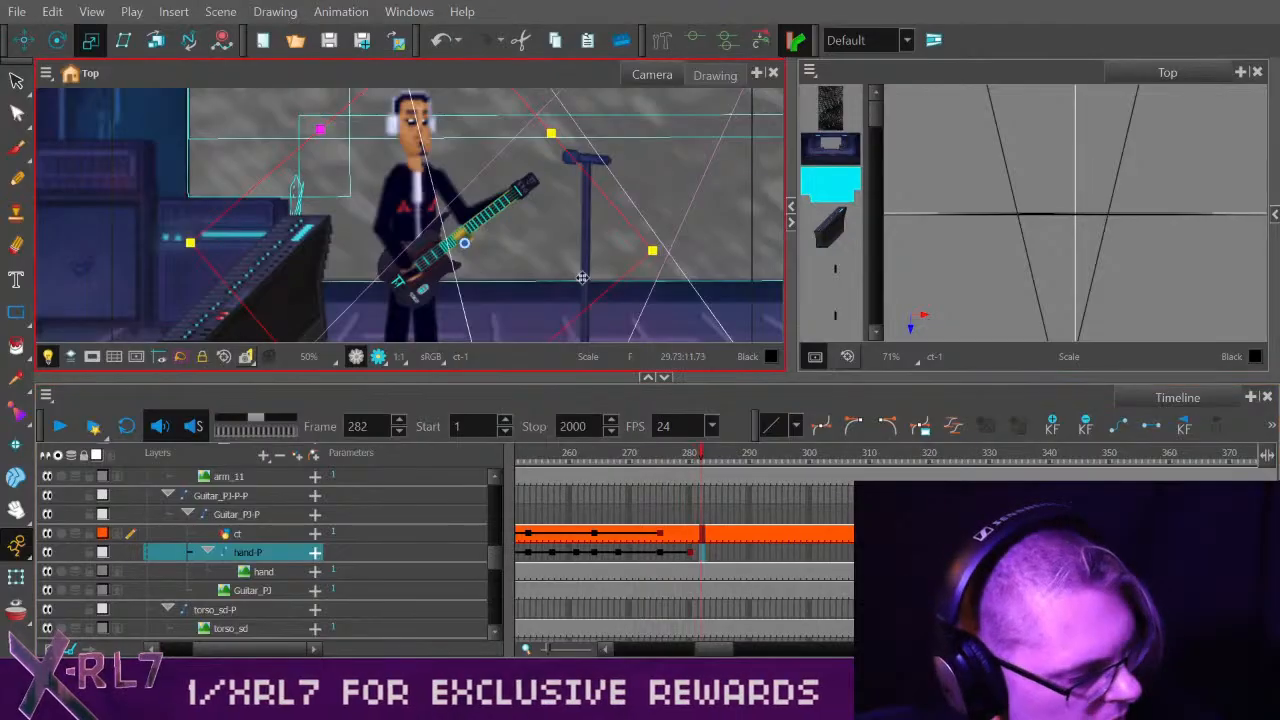
pyautogui.scroll(4, 623, 216)
pyautogui.moveTo(678, 287); pyautogui.dragTo(652, 248)
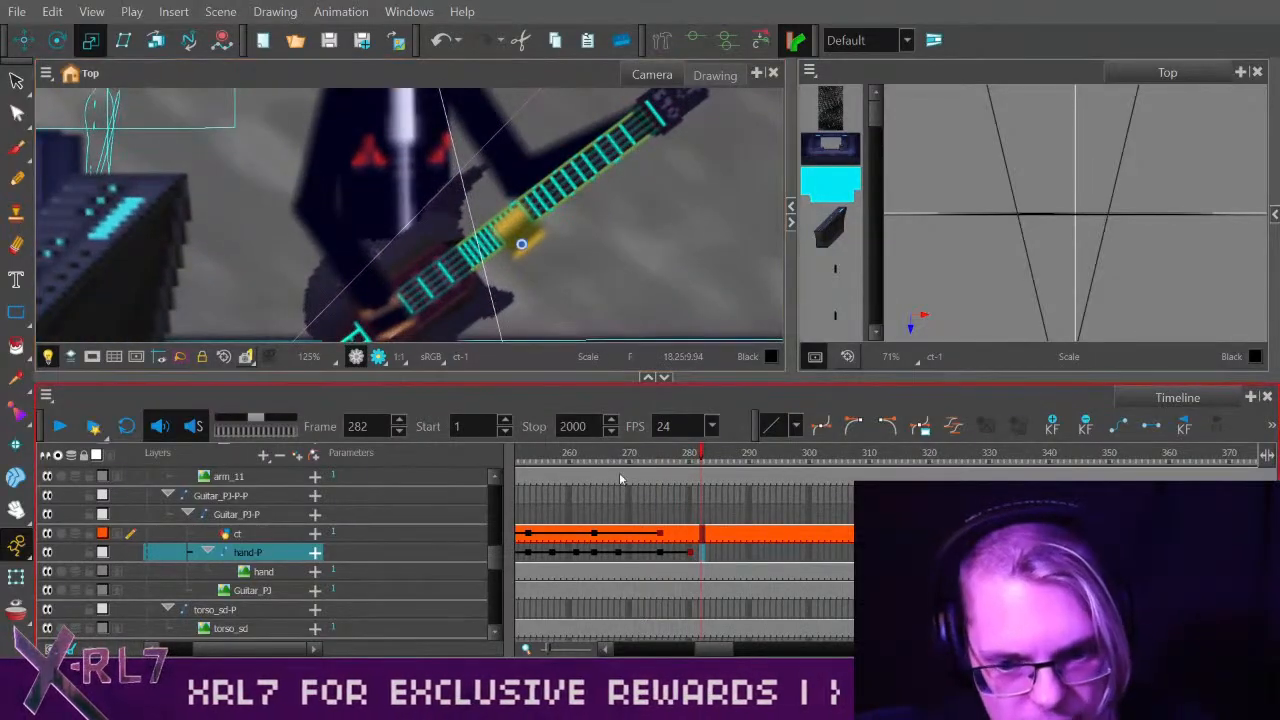
pyautogui.moveTo(562, 456); pyautogui.dragTo(587, 465)
pyautogui.click(548, 462)
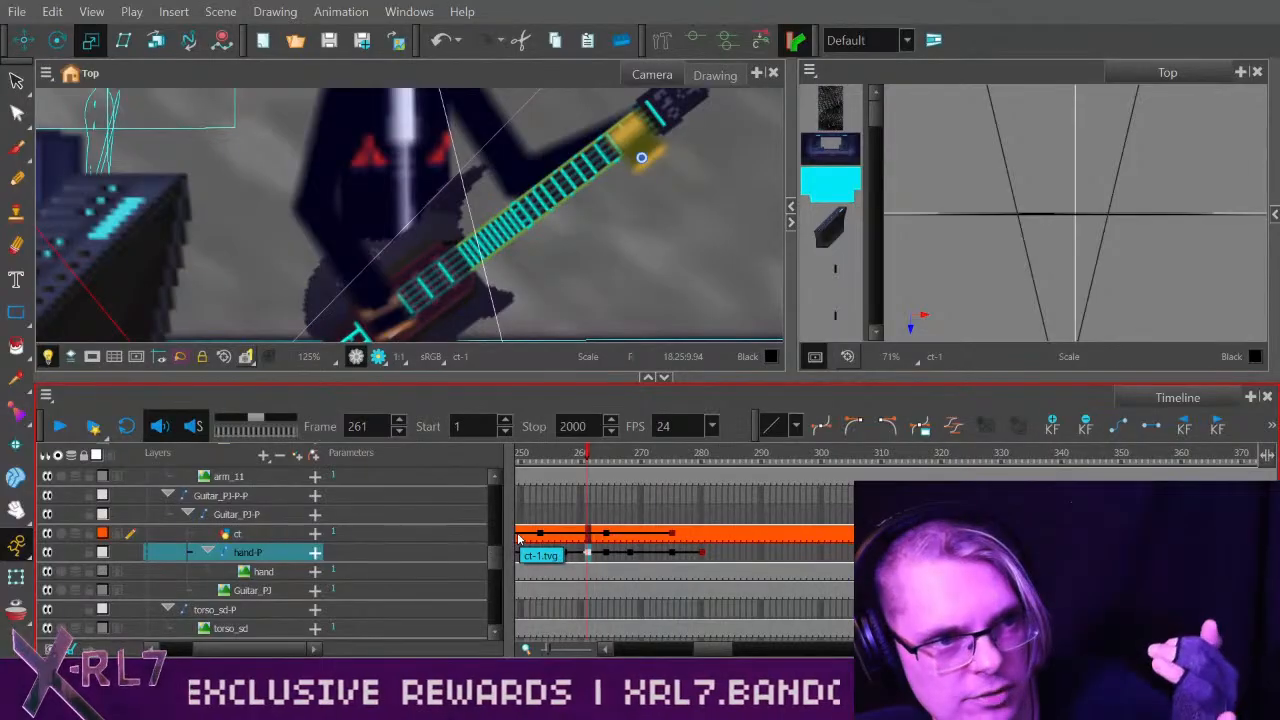
pyautogui.click(630, 462)
pyautogui.moveTo(630, 462); pyautogui.dragTo(628, 544)
pyautogui.click(24, 40)
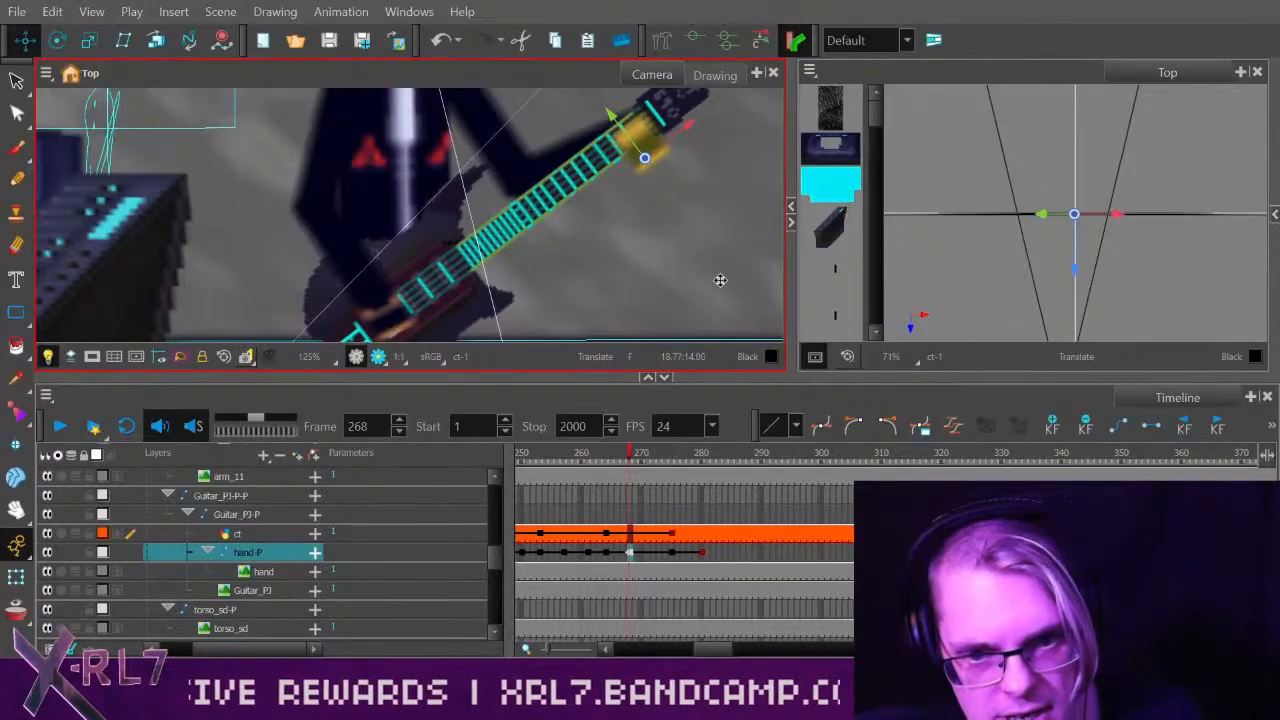
# Add a hand-P keyframe at frame 272 by shifting the hand slightly further down the neck toward the guitar body.
pyautogui.moveTo(547, 462); pyautogui.dragTo(654, 466)
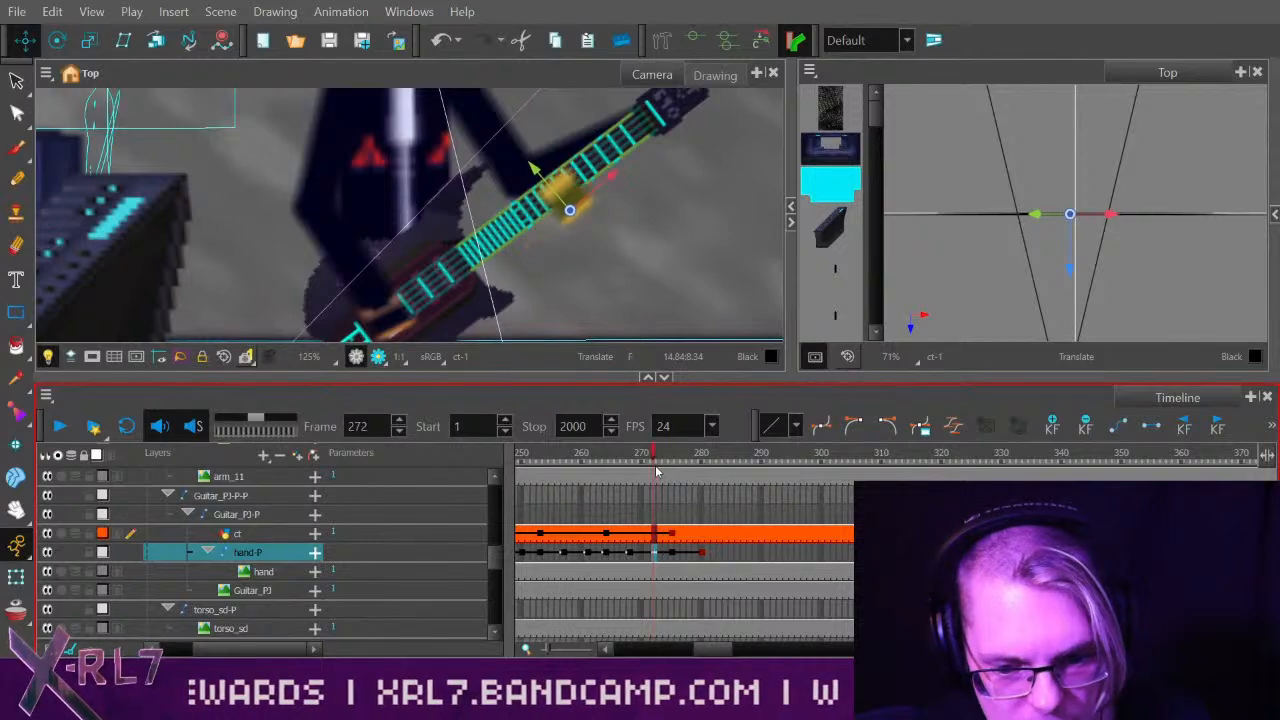
pyautogui.click(663, 288)
pyautogui.hotkey('alt', '4')
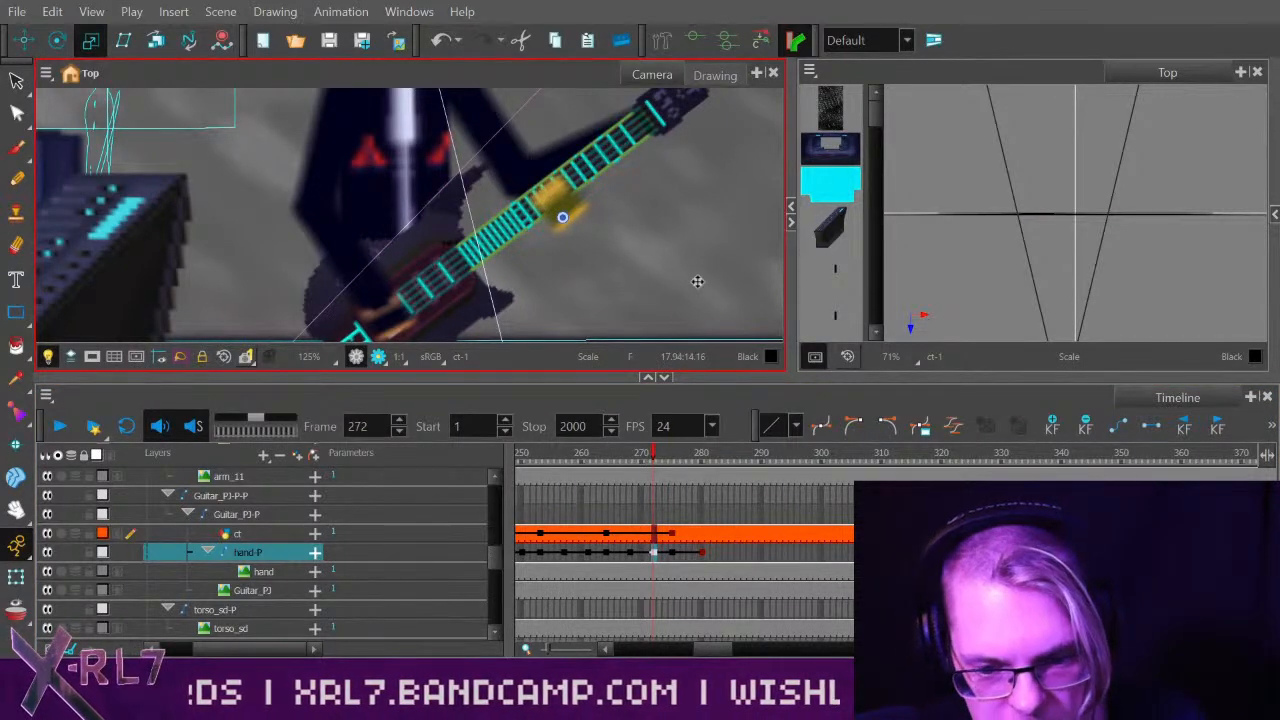
# Play the passage from frame 250 to check the hand slide, and return to frame 269.
pyautogui.moveTo(652, 462); pyautogui.dragTo(698, 455)
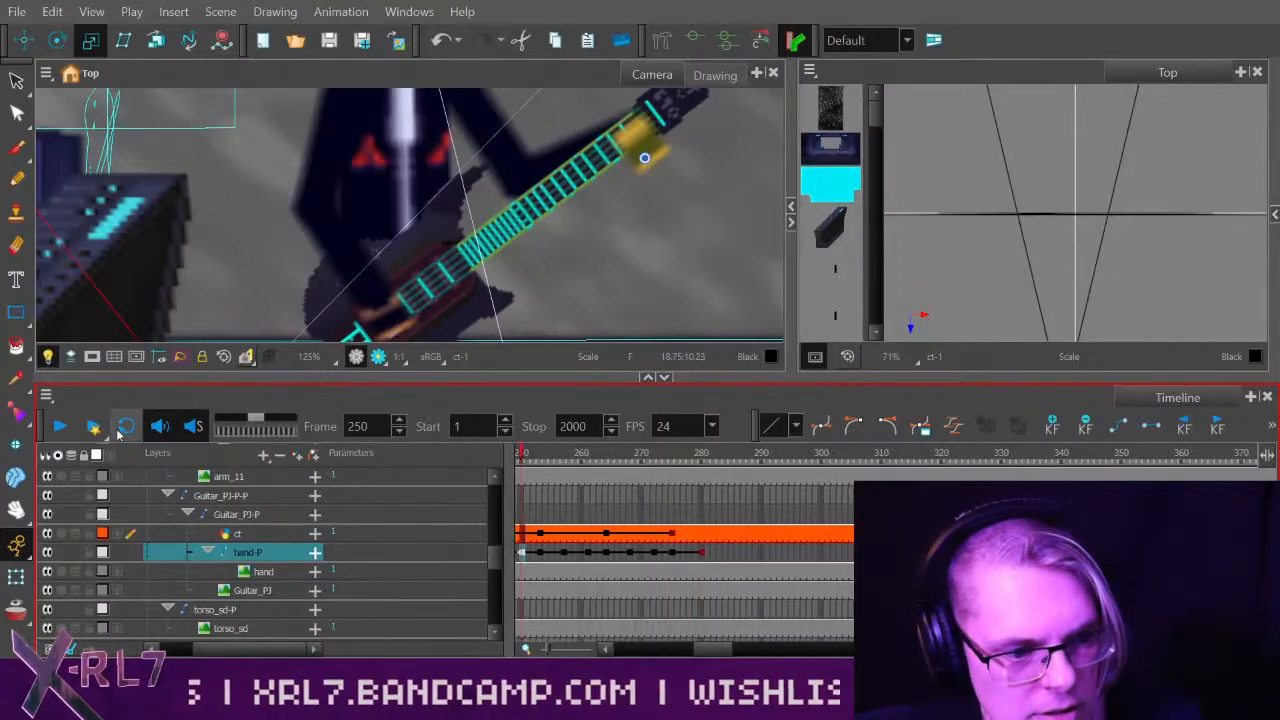
pyautogui.click(60, 426)
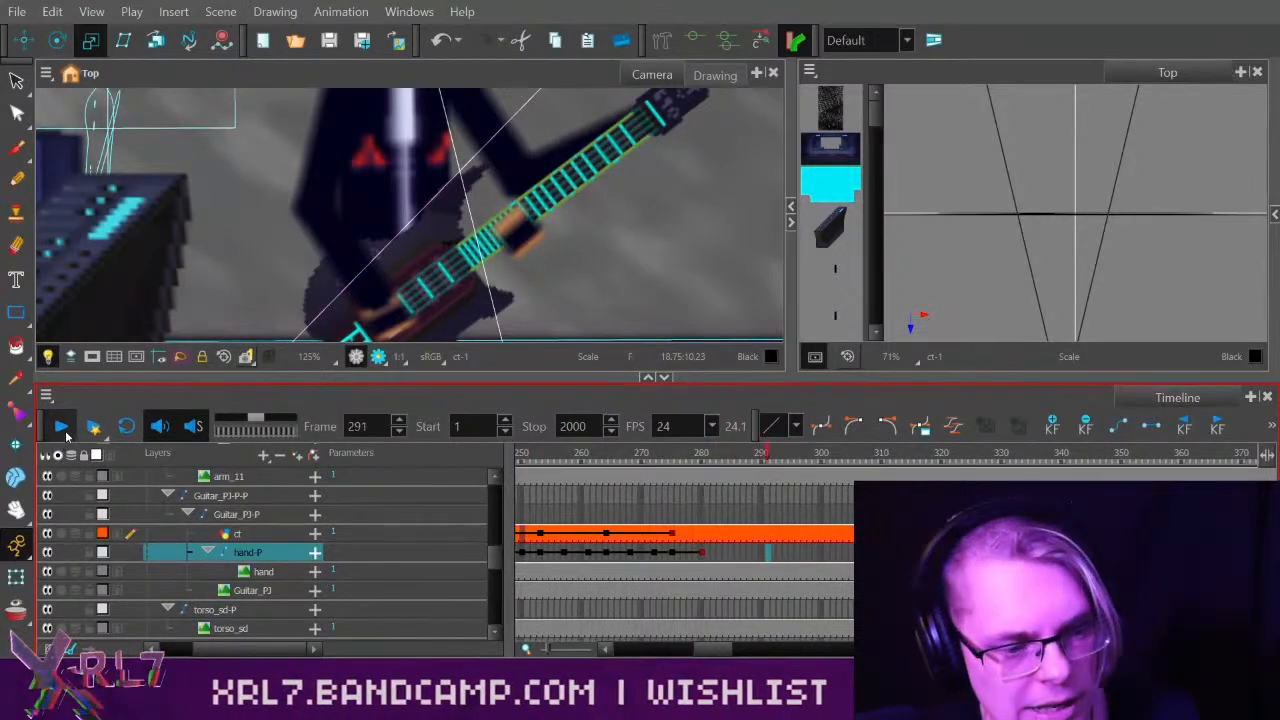
pyautogui.click(60, 426)
pyautogui.click(637, 458)
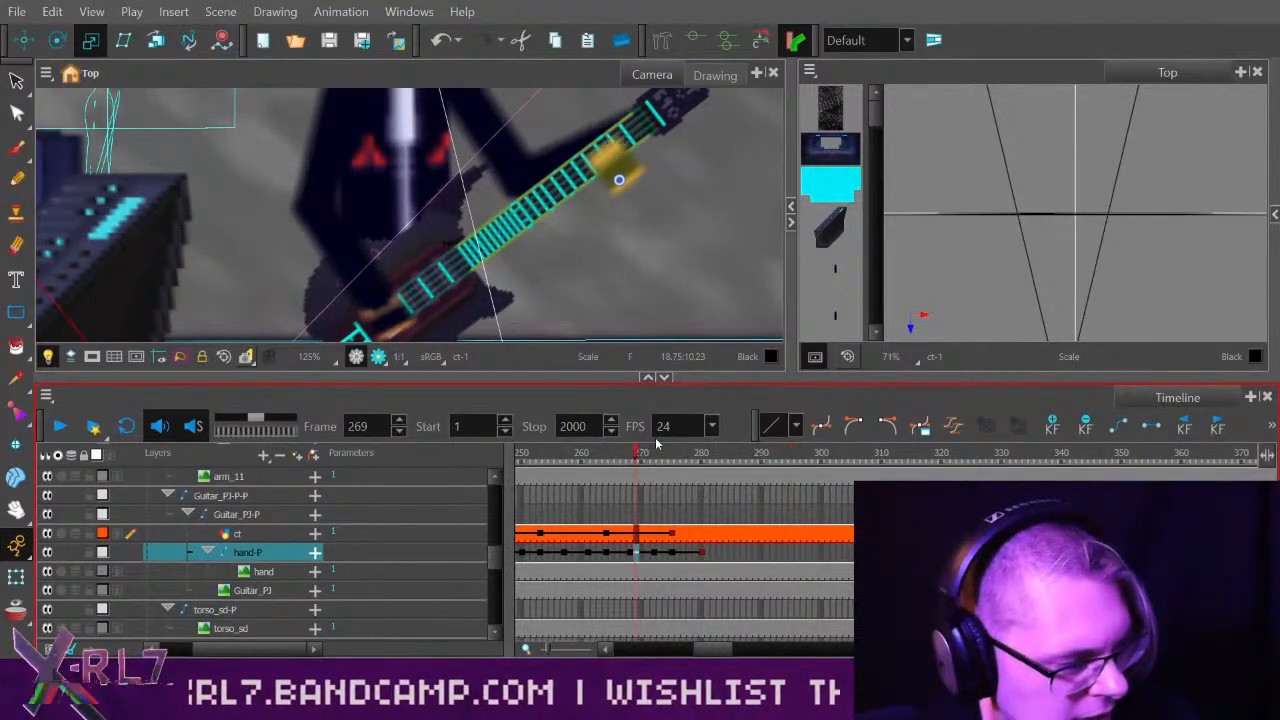
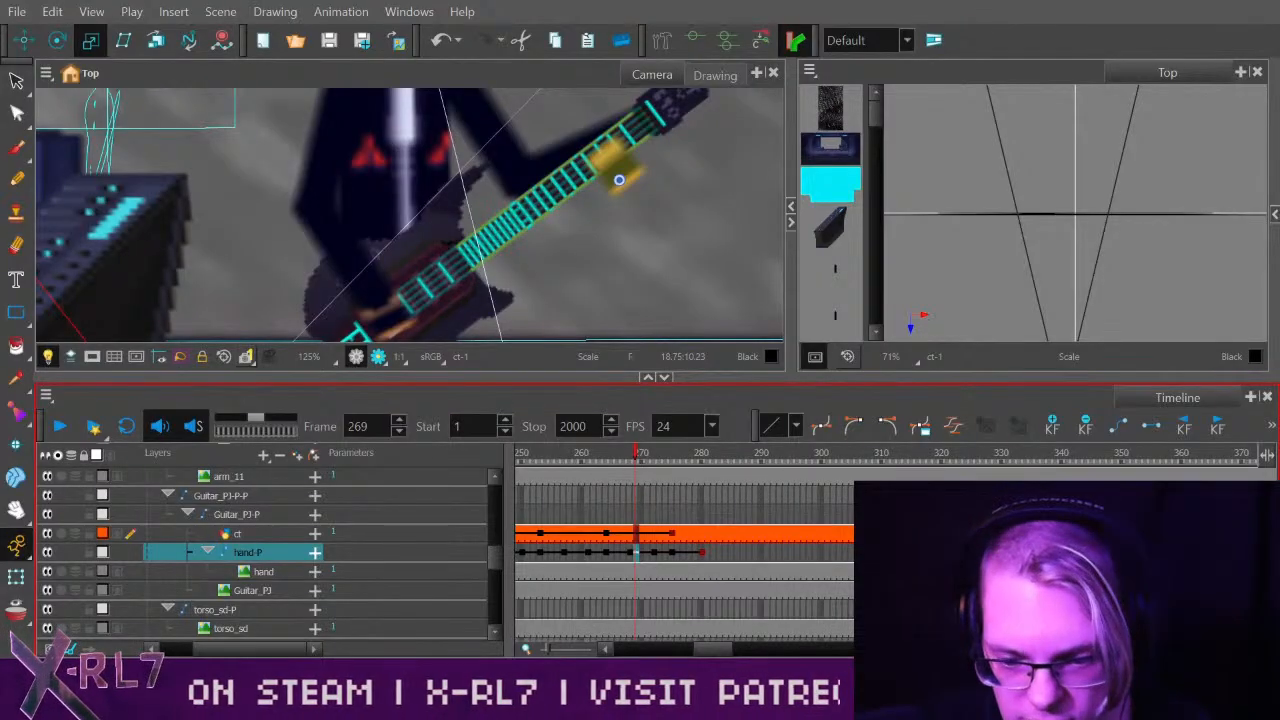
# Scrub between frames 263 and 280 to examine the hand positions around the hand-P keyframes.
pyautogui.moveTo(728, 650); pyautogui.dragTo(732, 655)
pyautogui.press(',')
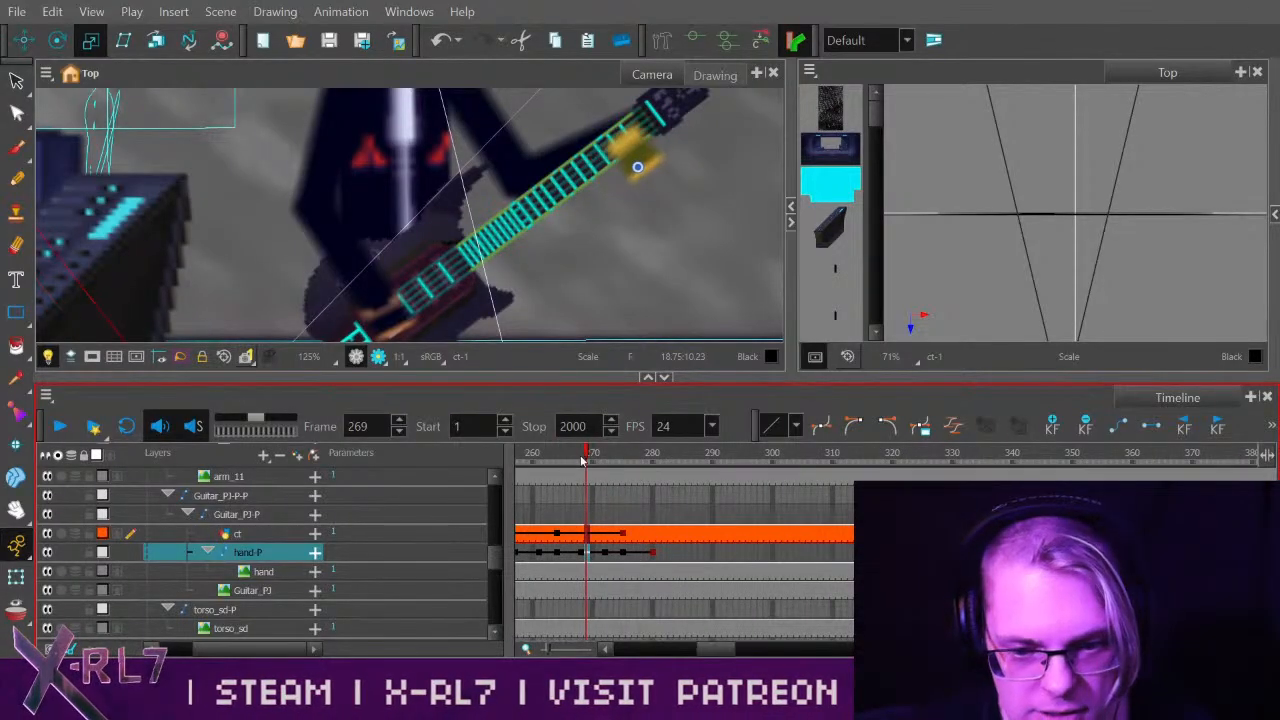
pyautogui.press('.')
pyautogui.moveTo(616, 455); pyautogui.dragTo(658, 455)
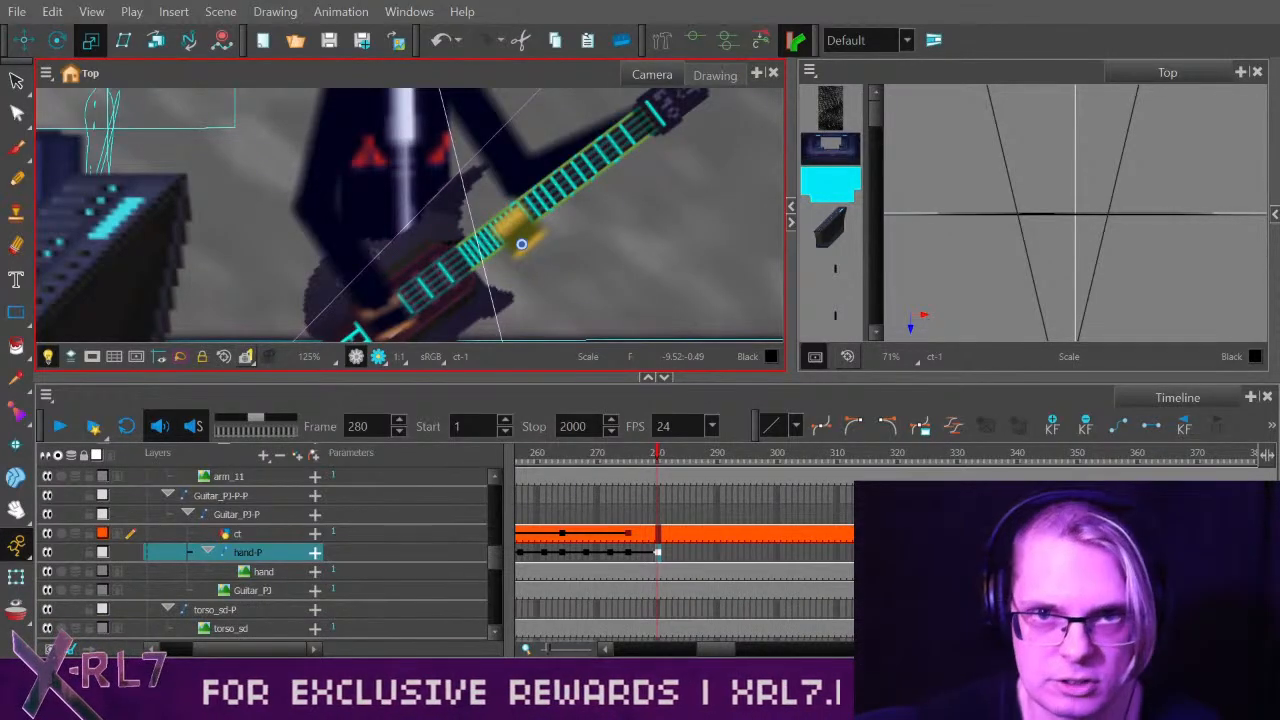
pyautogui.click(562, 458)
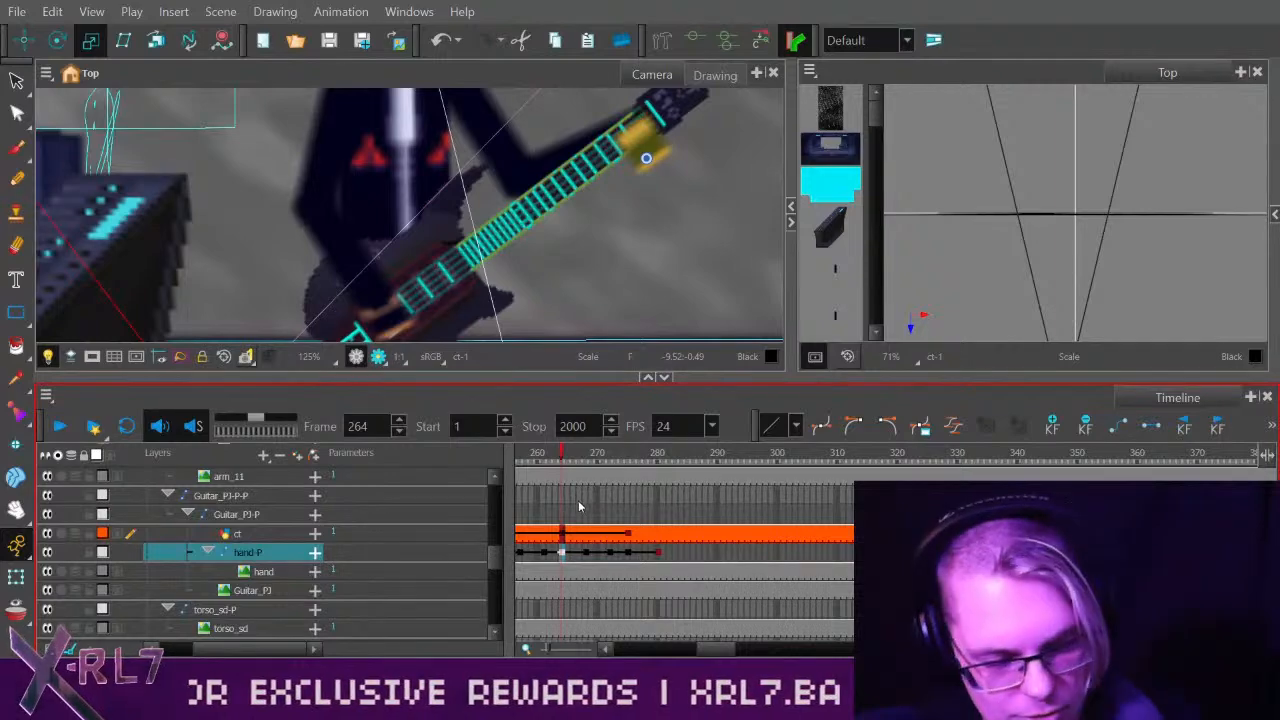
pyautogui.click(597, 457)
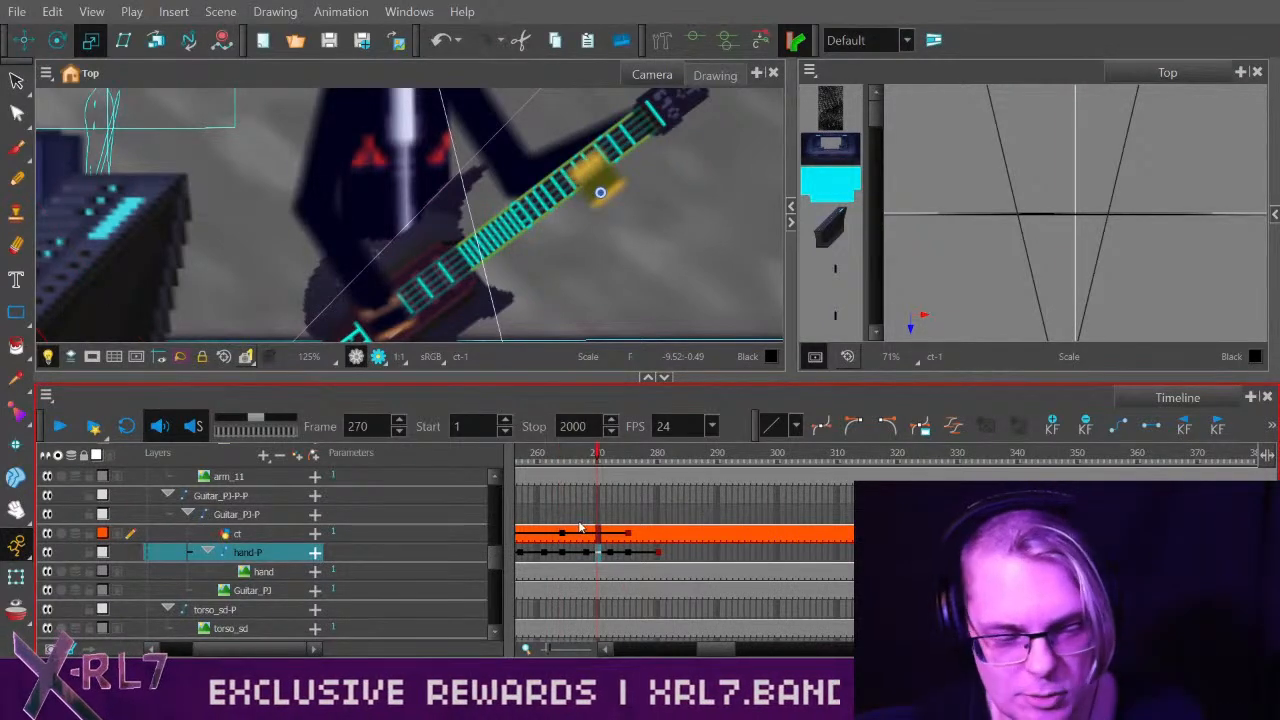
pyautogui.click(560, 457)
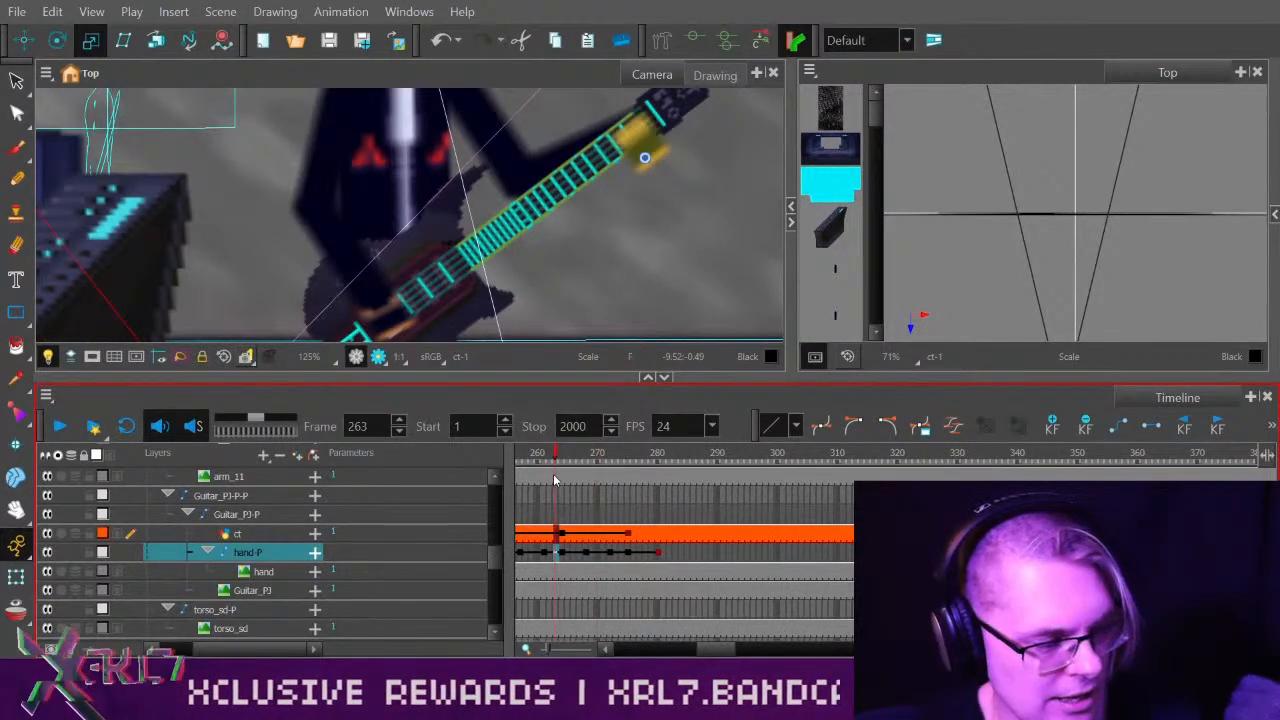
# Play the passage from frame 267 and again from about frame 253 to check the hand slide against the audio.
pyautogui.click(580, 458)
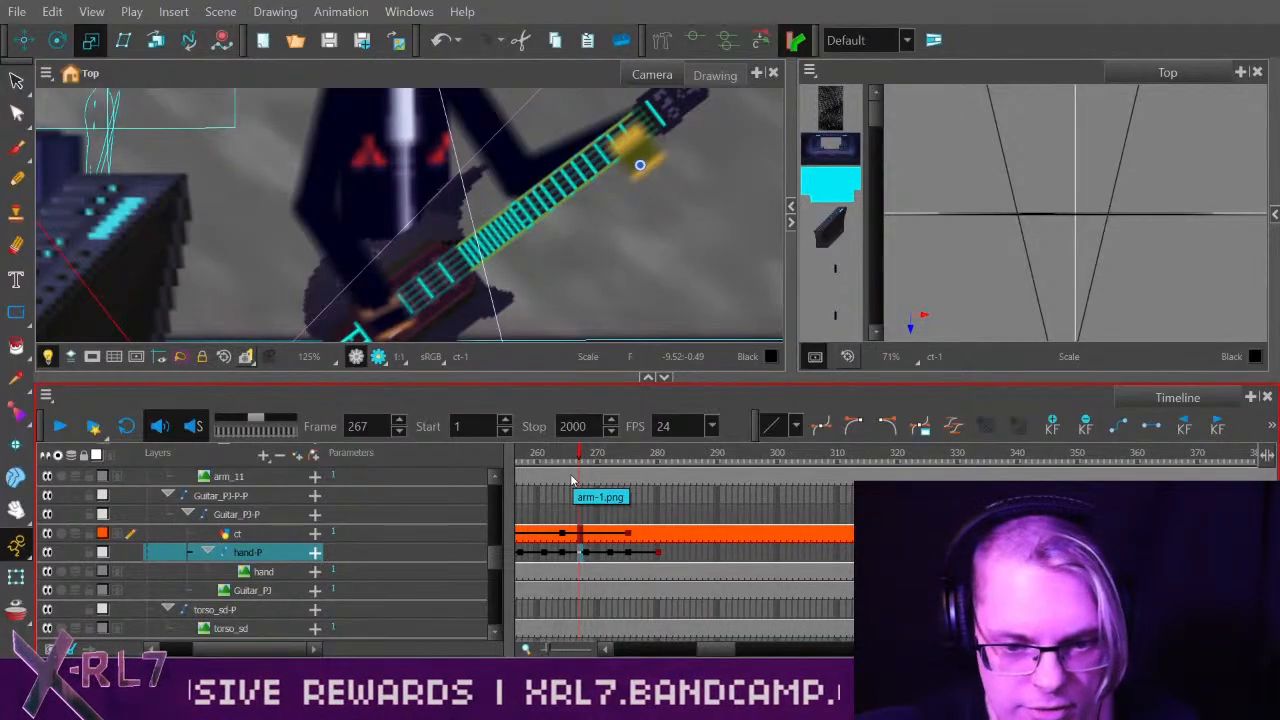
pyautogui.click(60, 427)
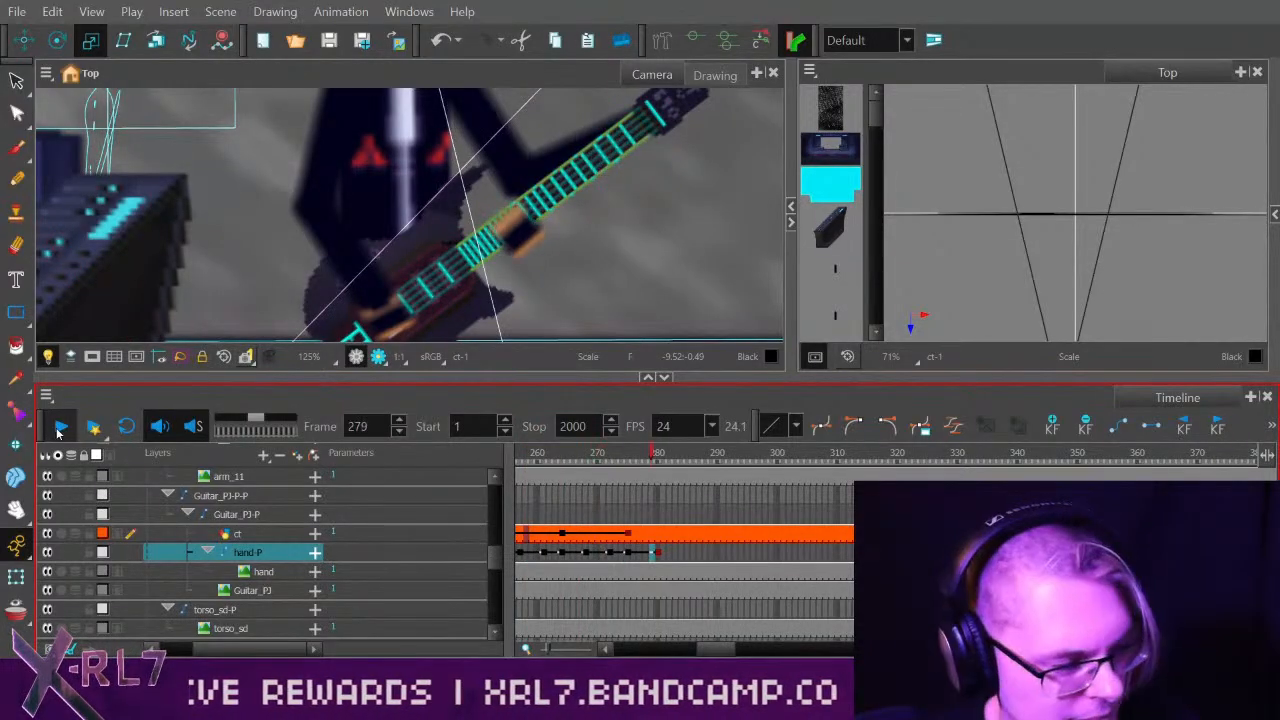
pyautogui.click(60, 428)
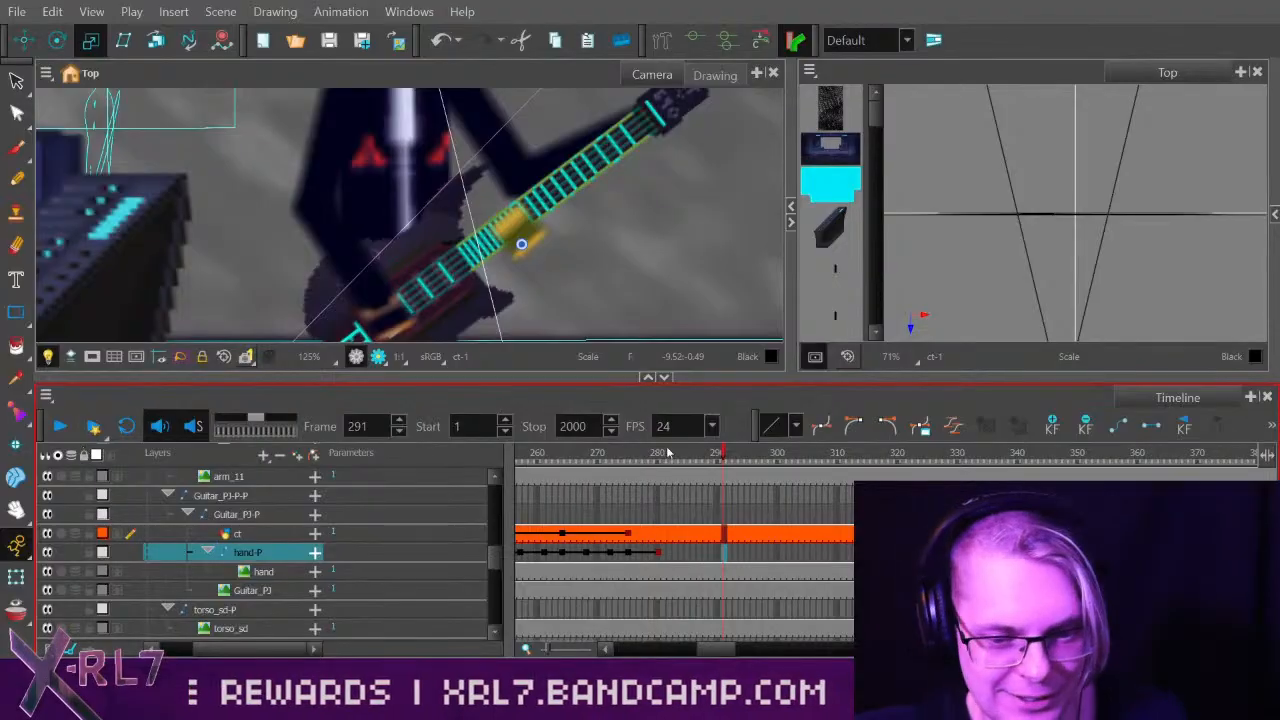
pyautogui.moveTo(604, 456); pyautogui.dragTo(495, 462)
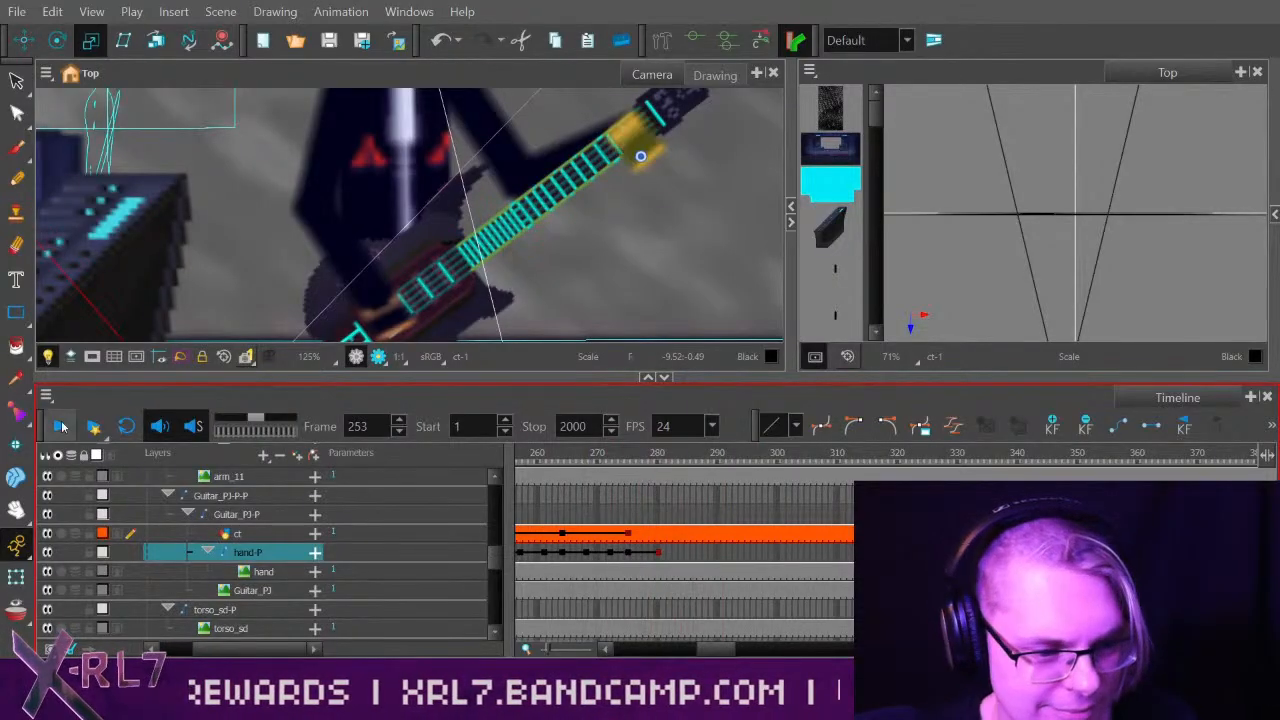
pyautogui.click(60, 427)
pyautogui.click(60, 427)
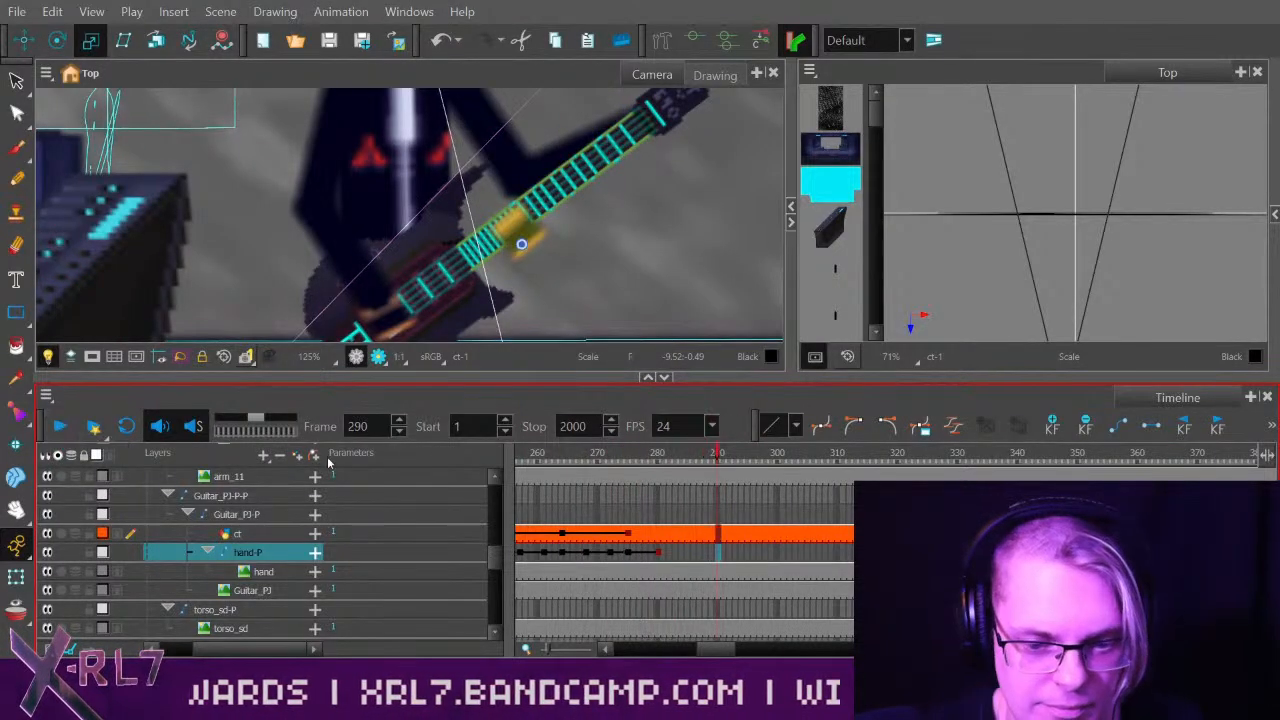
# Add ct markers at the guitar audio onsets at frames 282 and 289.
pyautogui.moveTo(604, 457); pyautogui.dragTo(667, 476)
pyautogui.moveTo(493, 556); pyautogui.dragTo(490, 488)
pyautogui.click(666, 497)
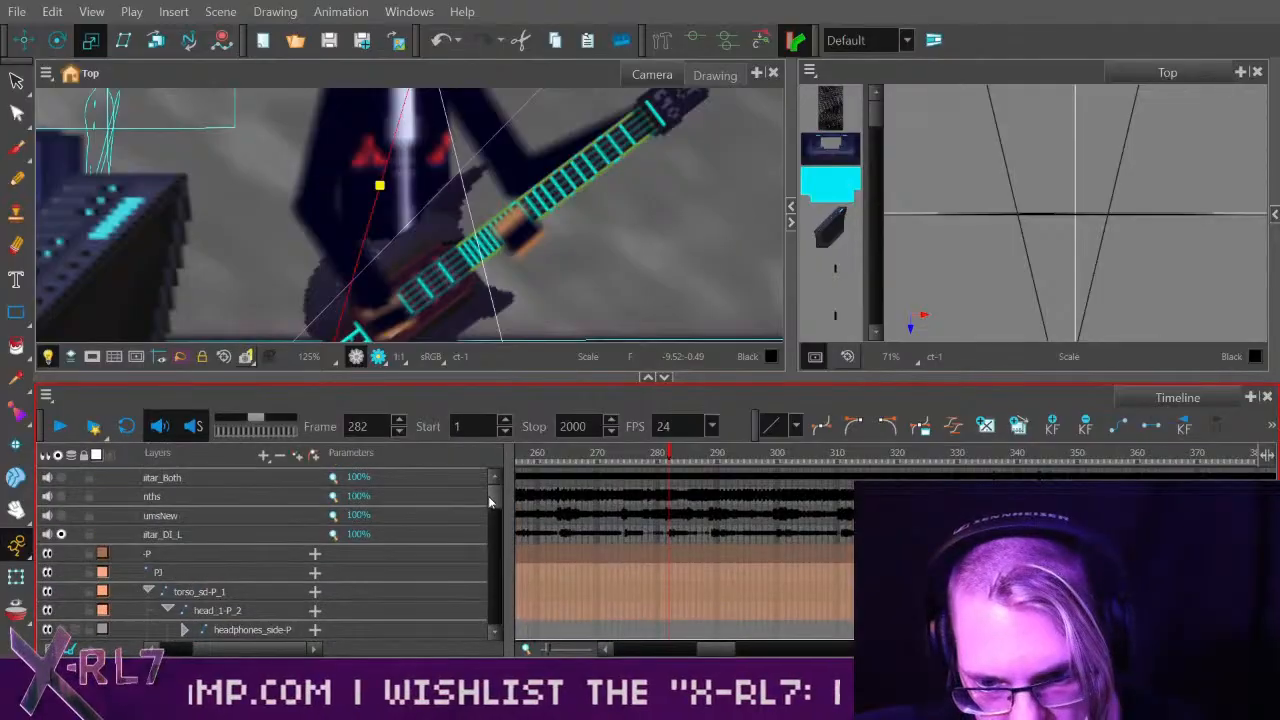
pyautogui.click(679, 455)
pyautogui.moveTo(679, 455); pyautogui.dragTo(712, 466)
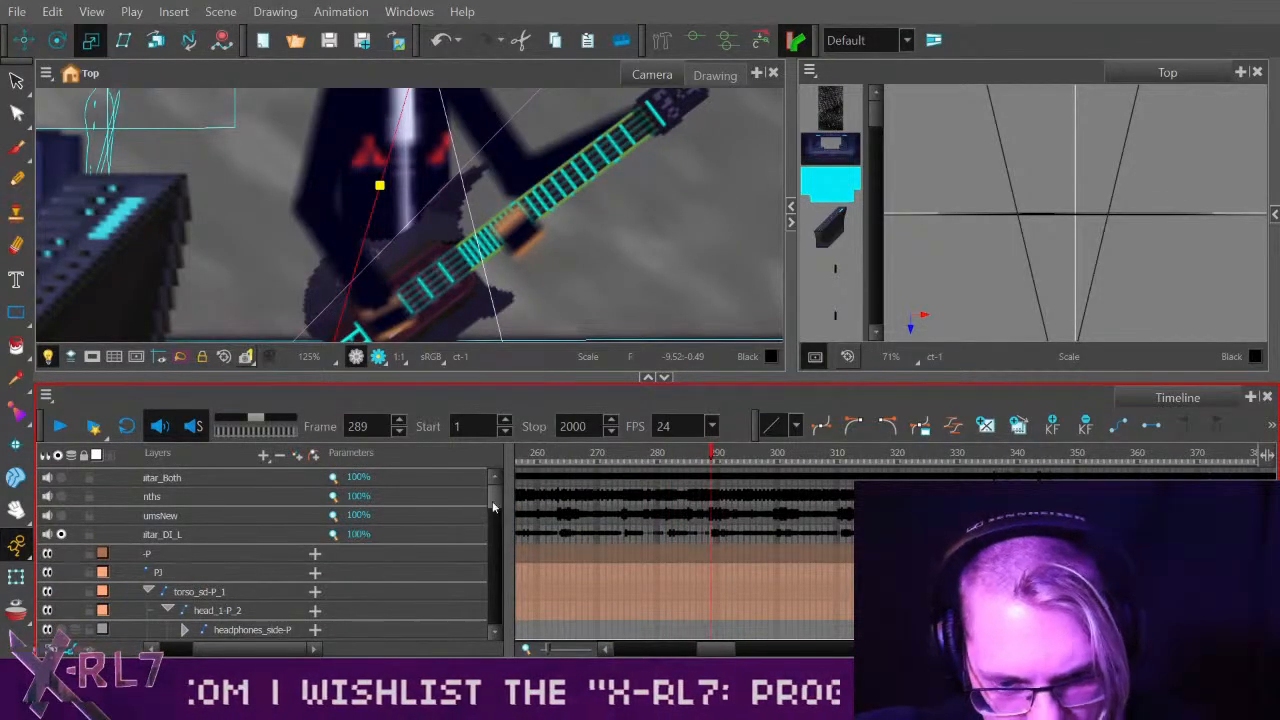
pyautogui.moveTo(492, 501); pyautogui.dragTo(488, 556)
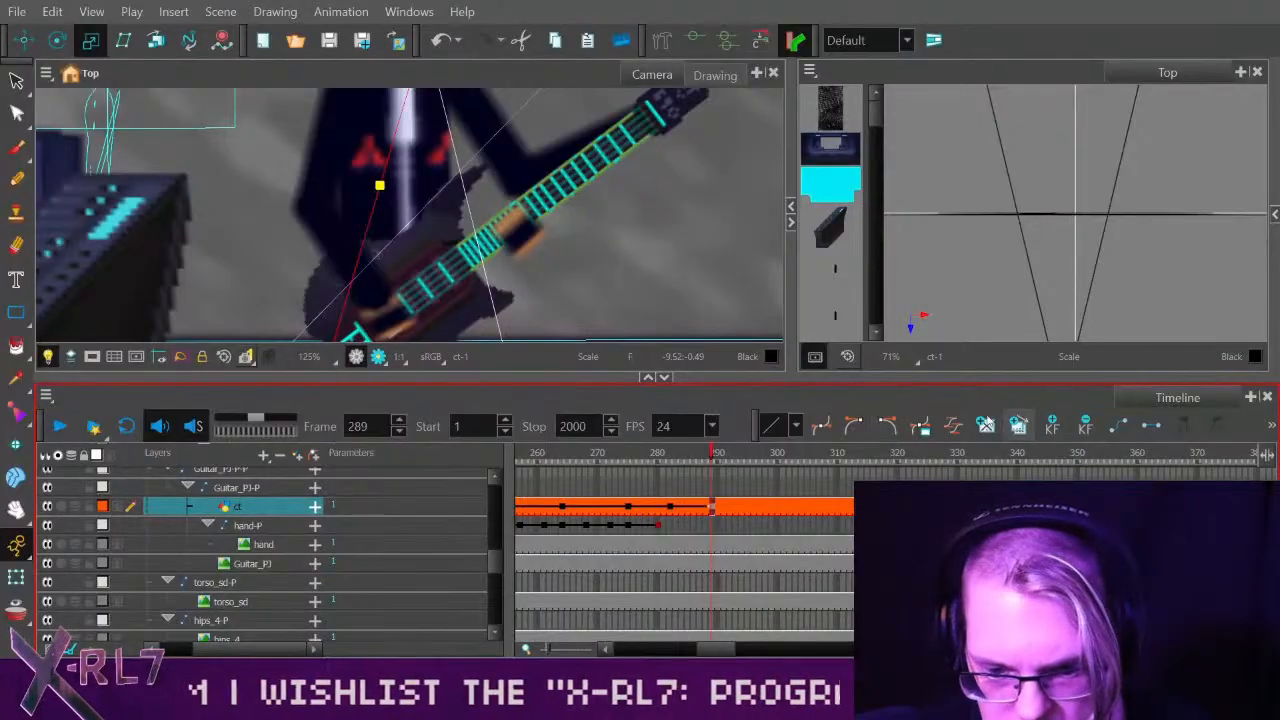
# Play the passage from frame 250, and move the last hand-P keyframe one frame earlier to frame 279.
pyautogui.moveTo(662, 467); pyautogui.dragTo(471, 472)
pyautogui.click(53, 430)
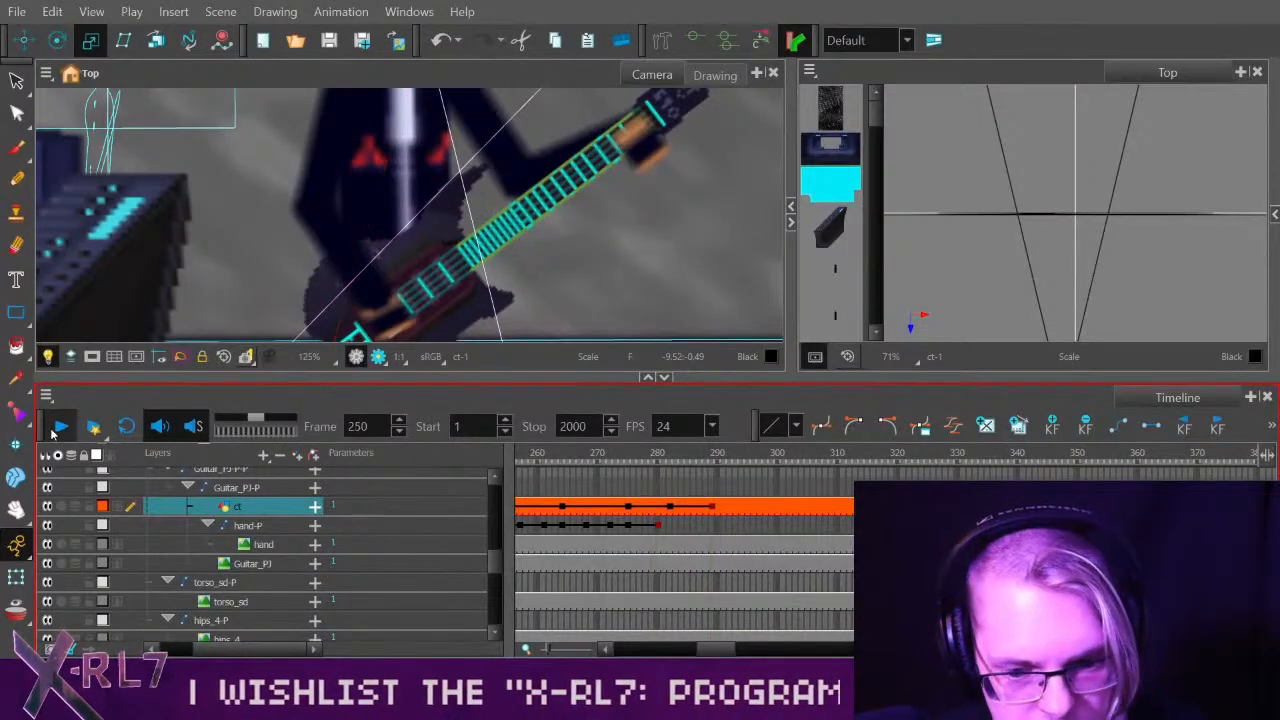
pyautogui.click(53, 430)
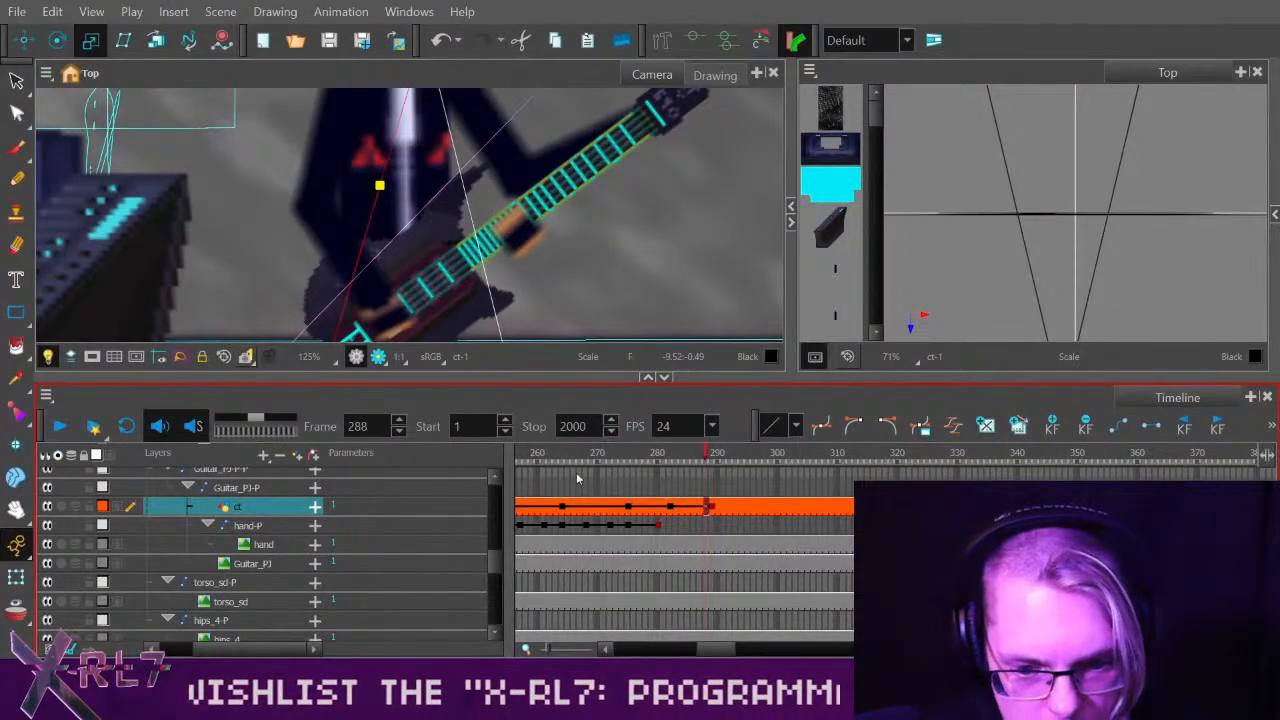
pyautogui.moveTo(606, 453); pyautogui.dragTo(652, 468)
pyautogui.click(655, 526)
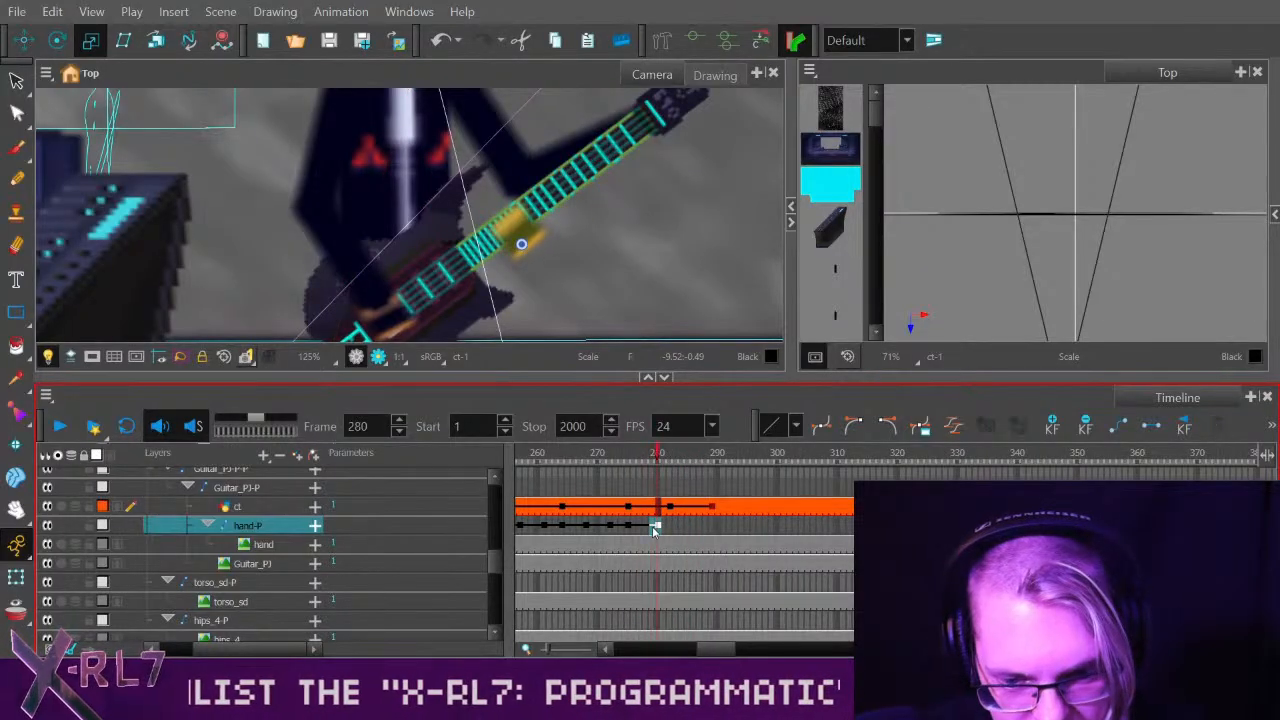
pyautogui.moveTo(653, 530); pyautogui.dragTo(652, 530)
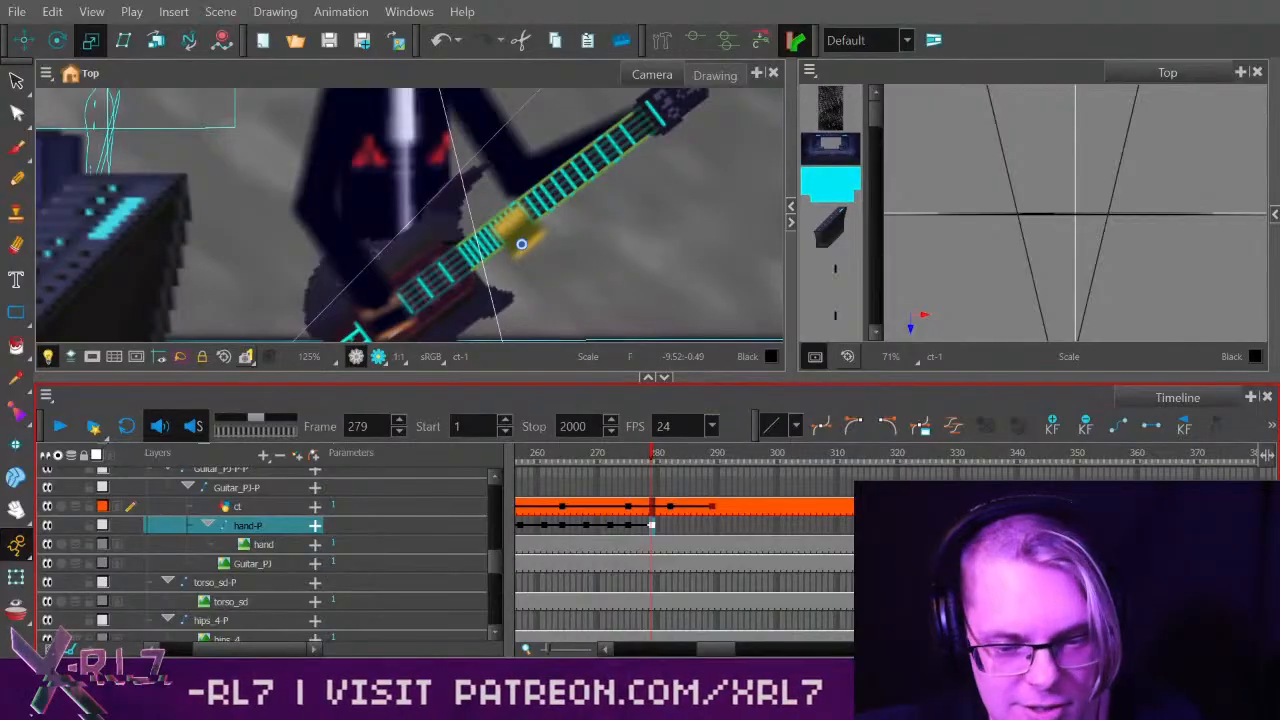
# Scrub back to frame 264 and play through to frame 289 to check the retimed hand-P keyframe.
pyautogui.hscroll(-4, 715, 645)
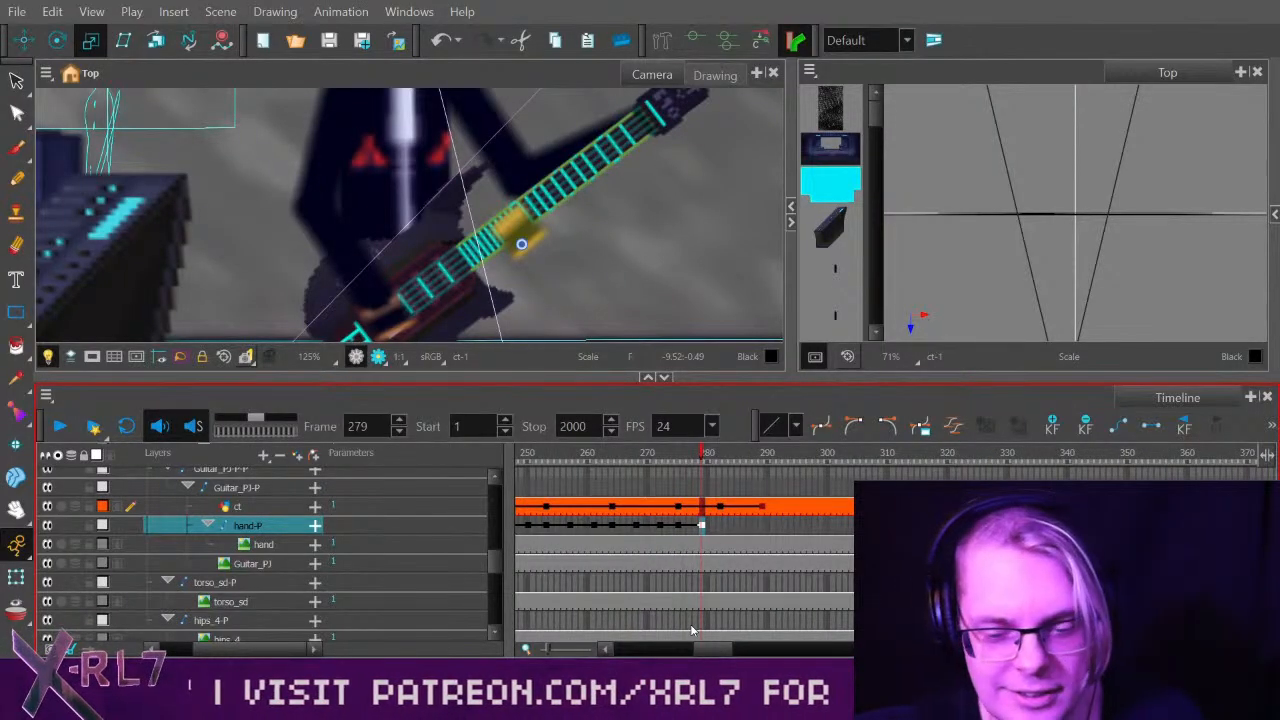
pyautogui.moveTo(672, 455); pyautogui.dragTo(606, 463)
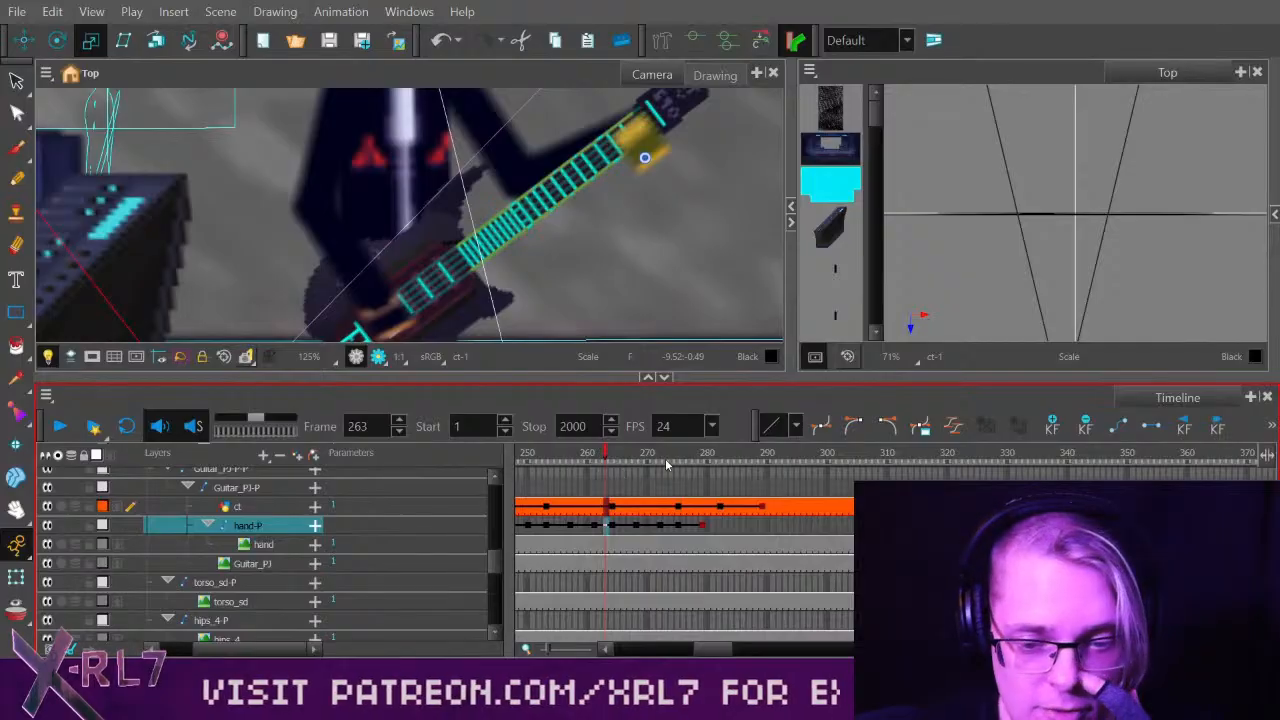
pyautogui.moveTo(698, 455); pyautogui.dragTo(623, 462)
pyautogui.click(611, 457)
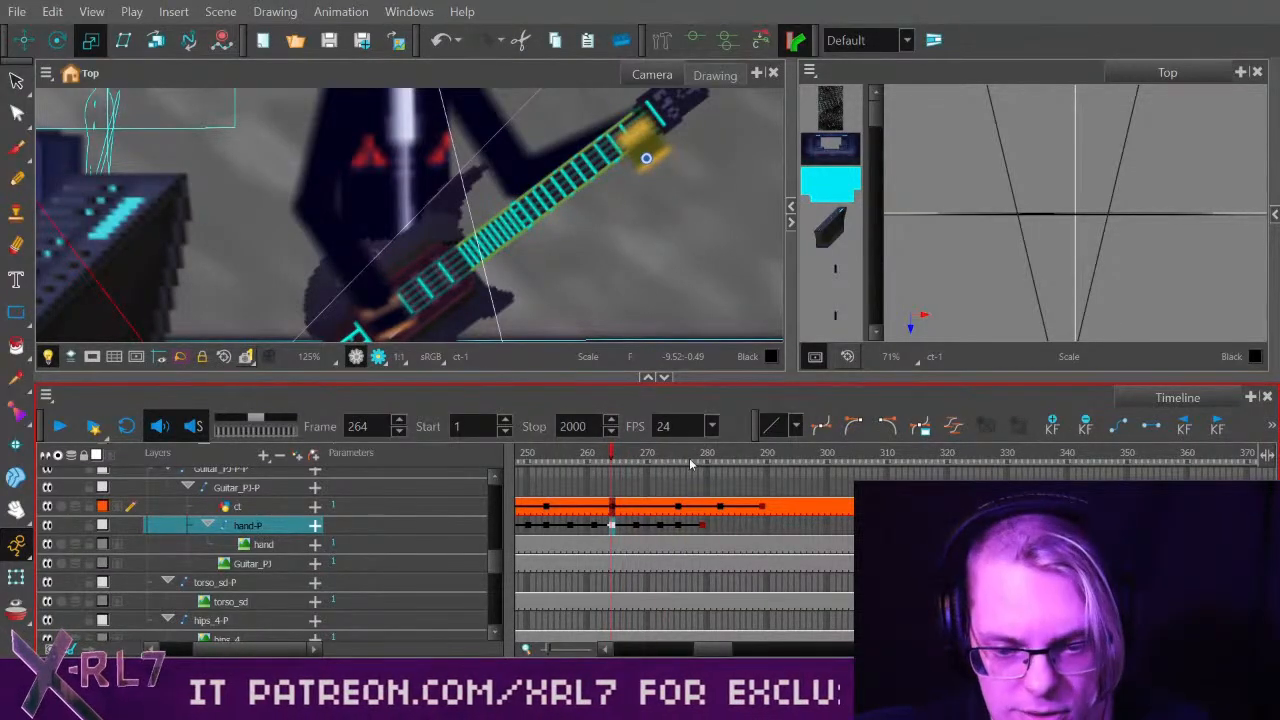
pyautogui.click(60, 426)
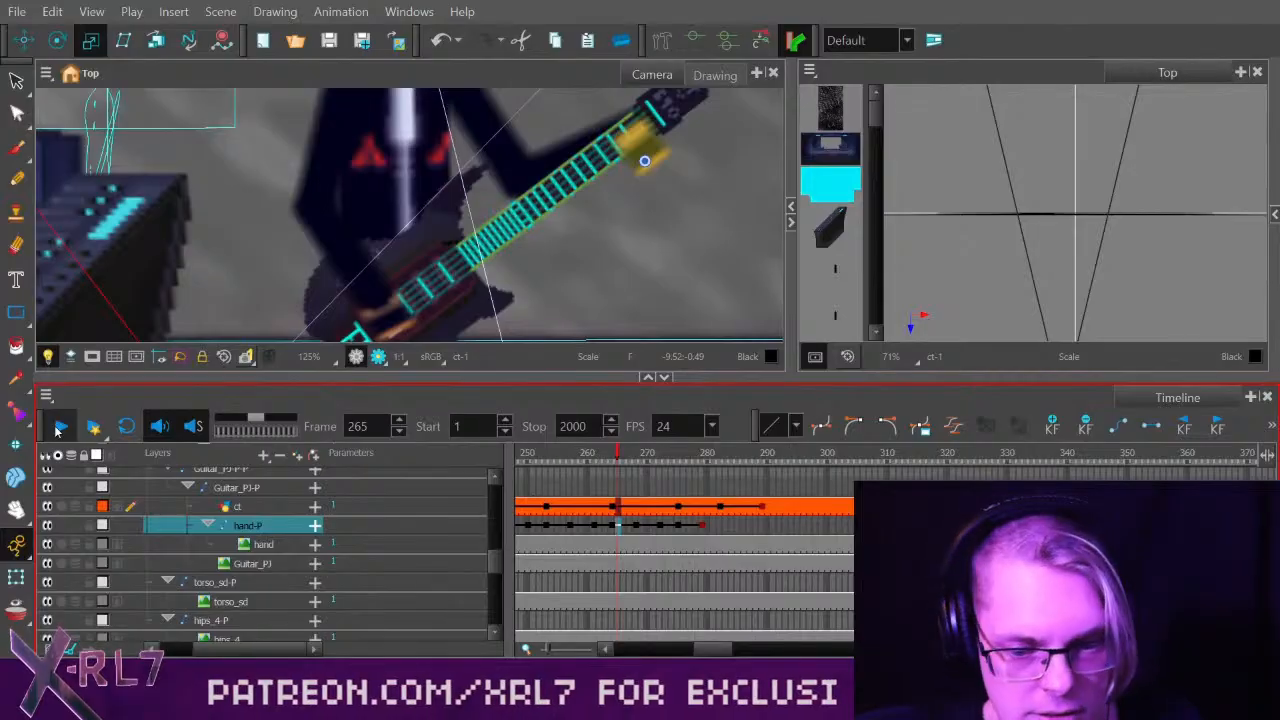
pyautogui.click(60, 426)
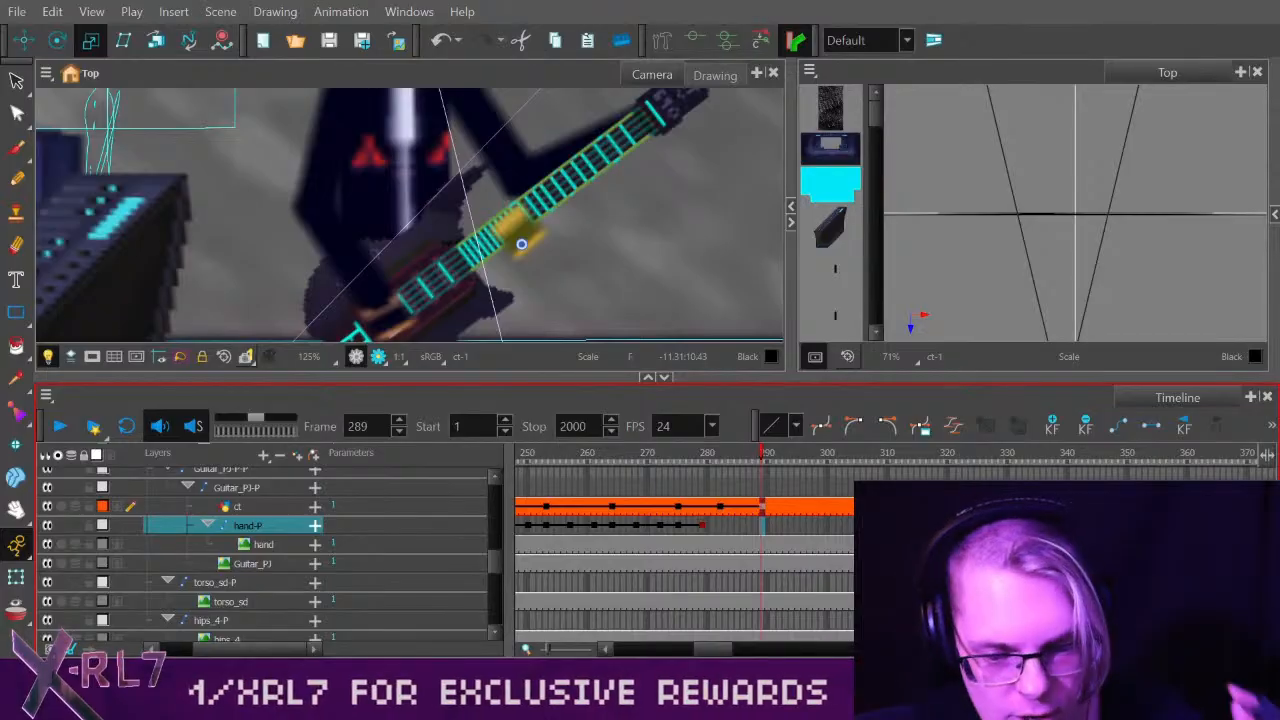
# Add a hand-P keyframe at frame 282 by translating the hand slightly on the neck, and undo the last nudge.
pyautogui.moveTo(720, 457)
pyautogui.mouseDown()
pyautogui.moveTo(703, 457)
pyautogui.moveTo(733, 457)
pyautogui.moveTo(720, 470)
pyautogui.mouseUp()
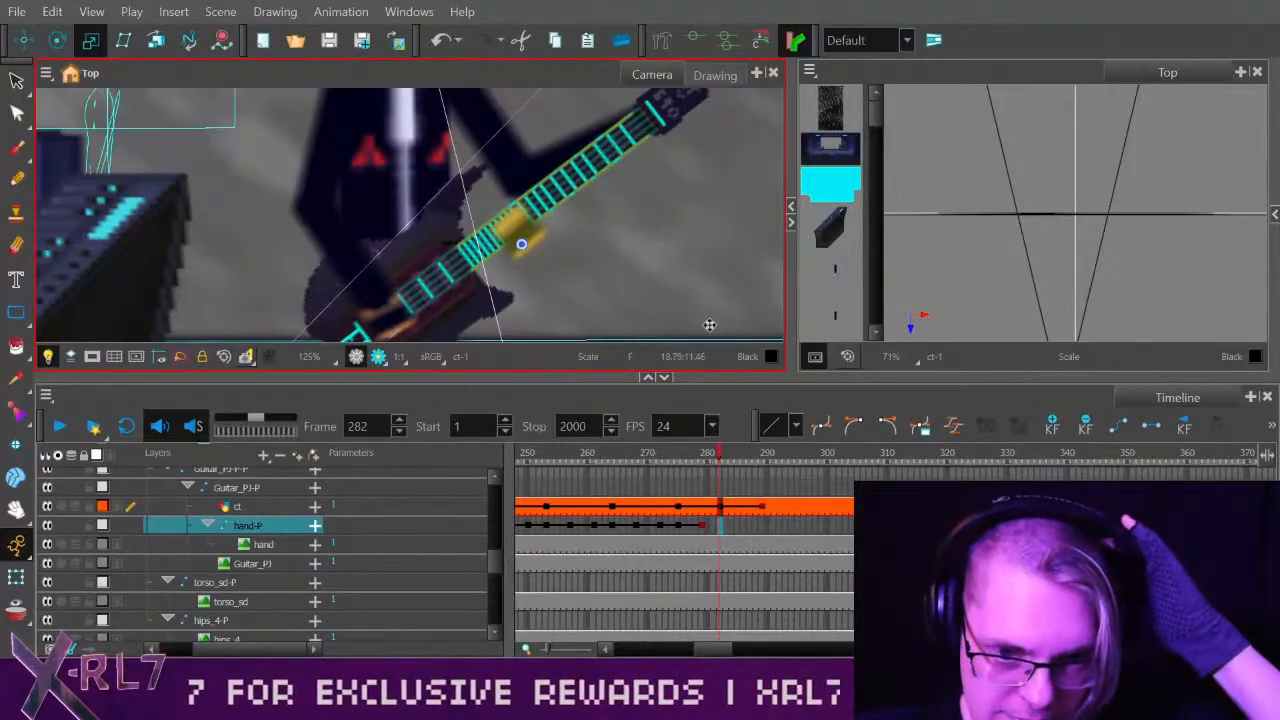
pyautogui.hotkey('alt', '2')
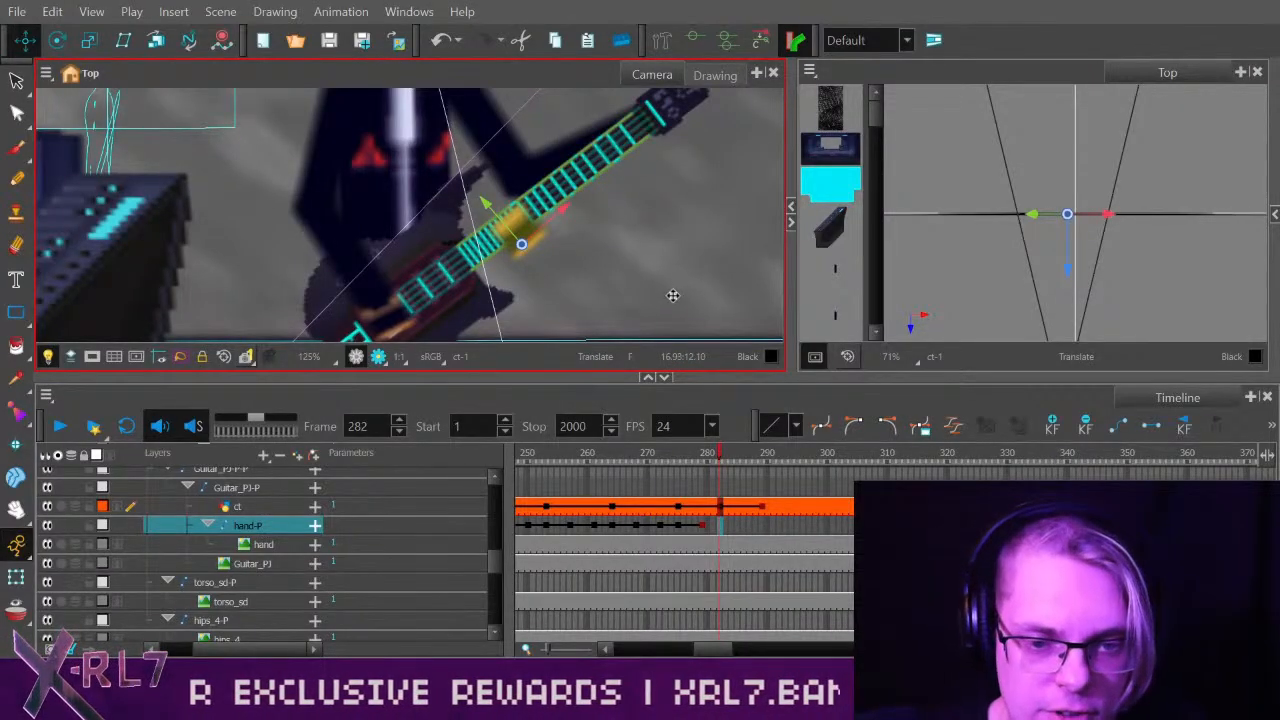
pyautogui.press('2')
pyautogui.press('2')
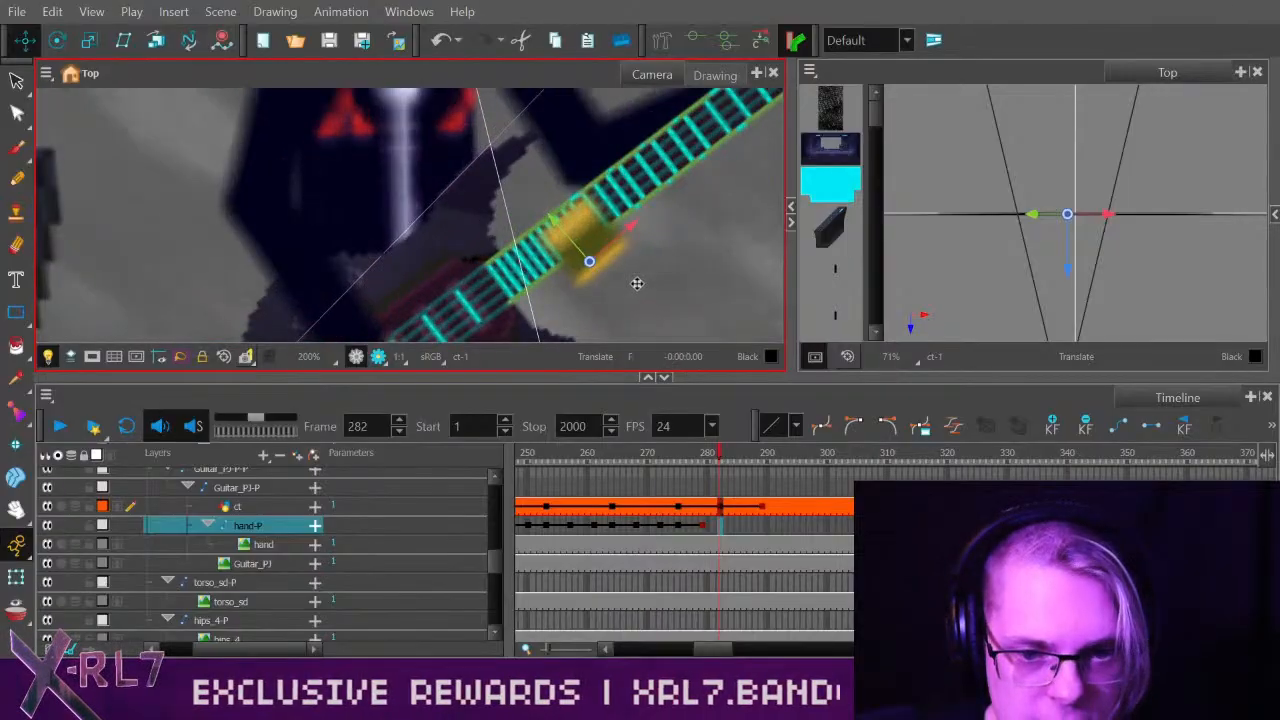
pyautogui.press('space')
pyautogui.moveTo(704, 287); pyautogui.dragTo(634, 320)
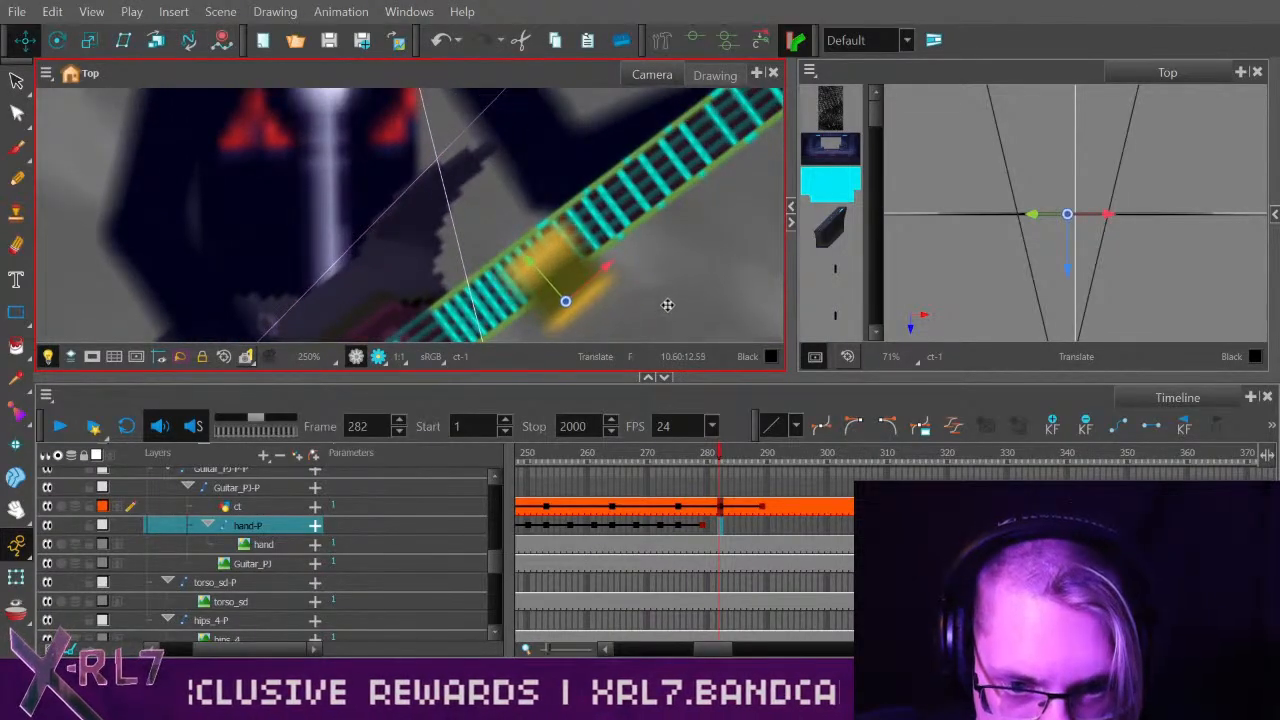
pyautogui.moveTo(606, 453); pyautogui.dragTo(720, 447)
pyautogui.click(721, 525)
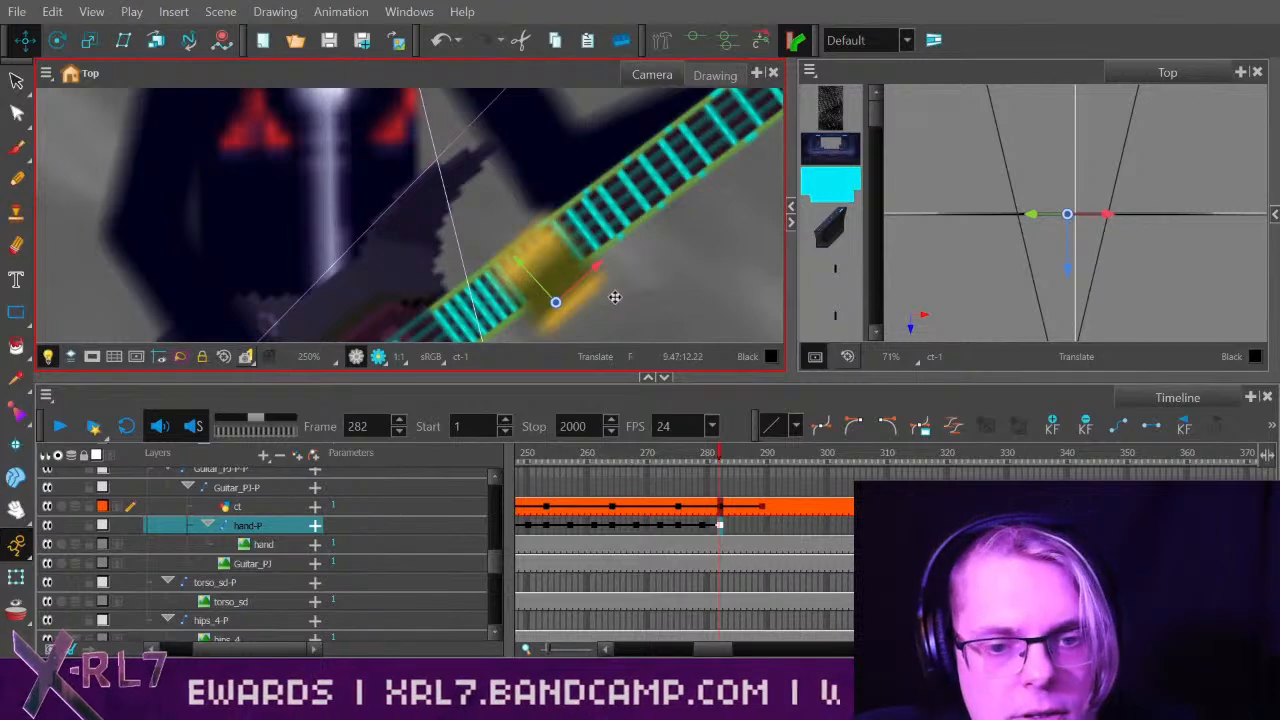
pyautogui.moveTo(620, 293)
pyautogui.mouseDown()
pyautogui.moveTo(649, 326)
pyautogui.moveTo(623, 290)
pyautogui.mouseUp()
pyautogui.hotkey('ctrl', 'z')
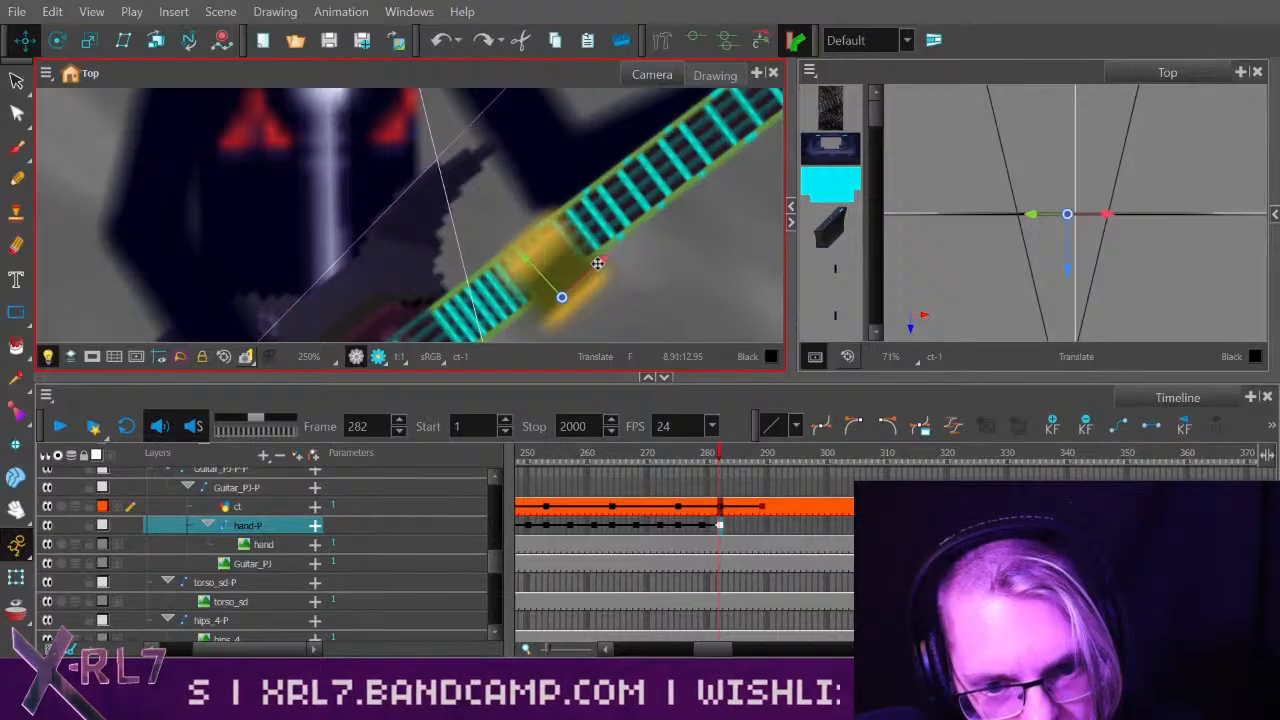
# Step back and forth through frames 271 to 282 to examine the hand positions at the hand-P keyframes.
pyautogui.moveTo(641, 452); pyautogui.dragTo(722, 472)
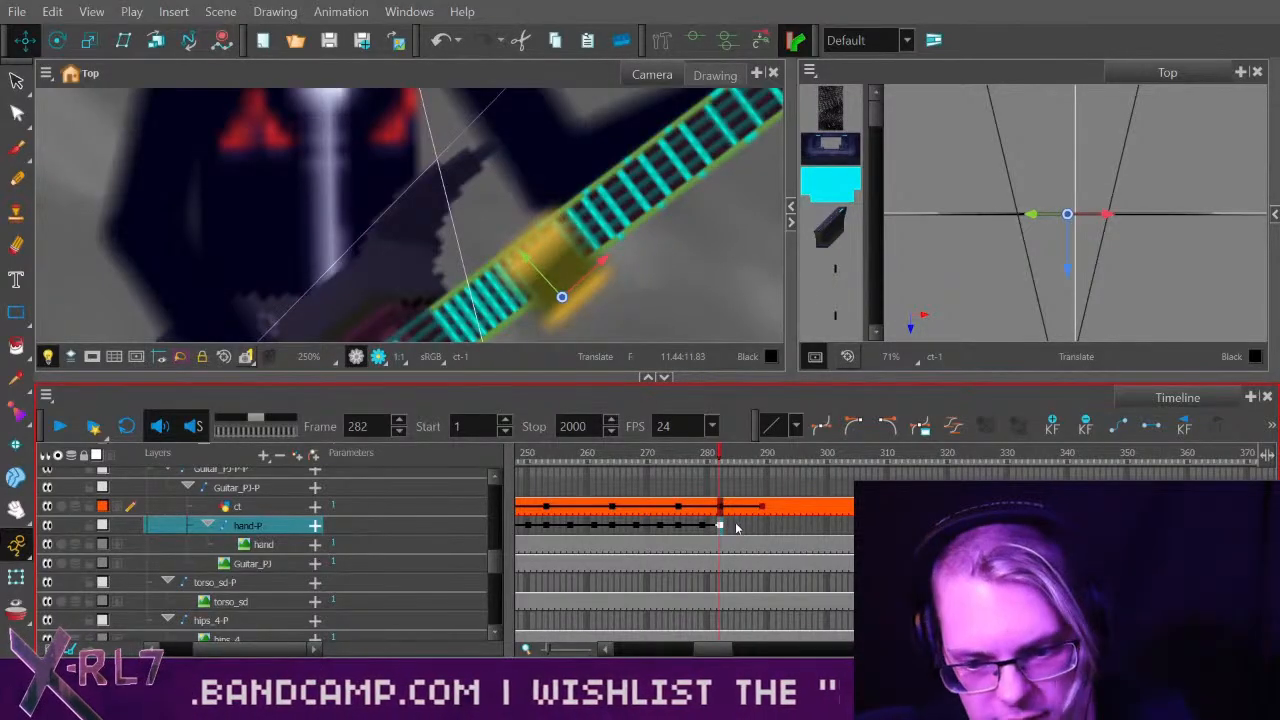
pyautogui.press(',')
pyautogui.press(',')
pyautogui.press(',')
pyautogui.press(',')
pyautogui.press(',')
pyautogui.press(',')
pyautogui.press(',')
pyautogui.press(',')
pyautogui.press(',')
pyautogui.press(',')
pyautogui.press(',')
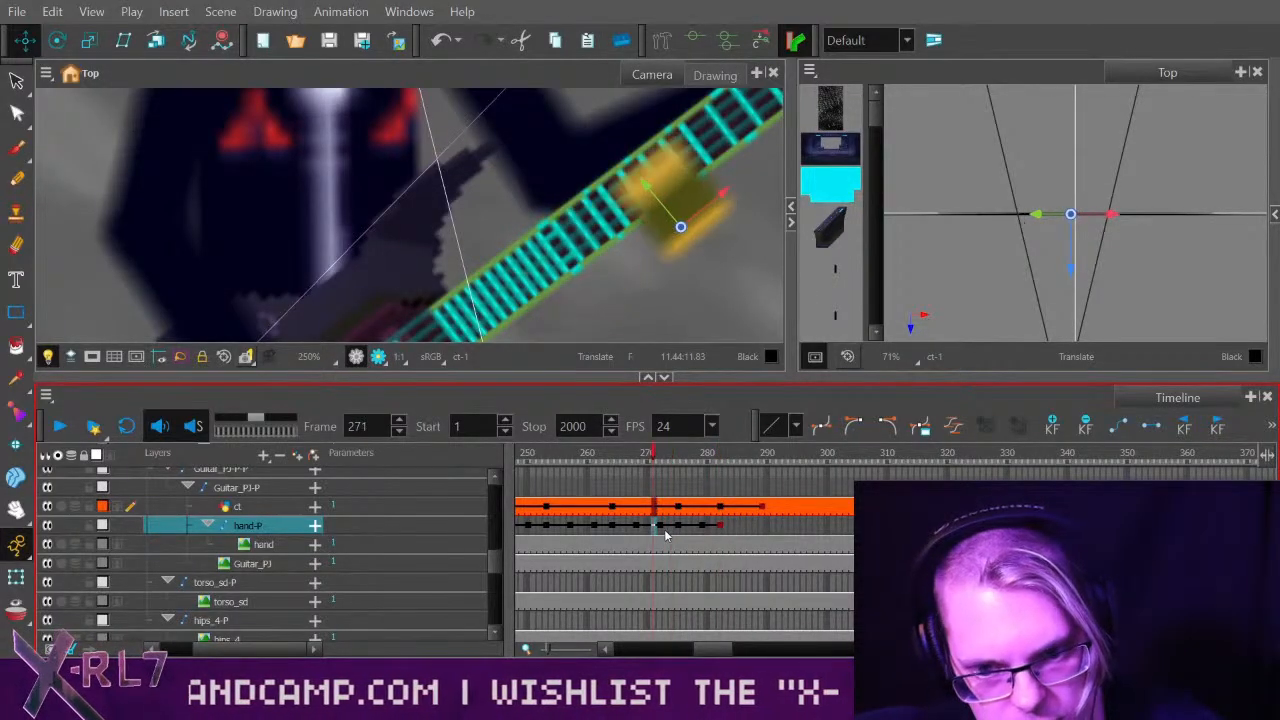
pyautogui.press('.')
pyautogui.press('.')
pyautogui.press('.')
pyautogui.press('.')
pyautogui.press('.')
pyautogui.press('.')
pyautogui.press('.')
pyautogui.press('.')
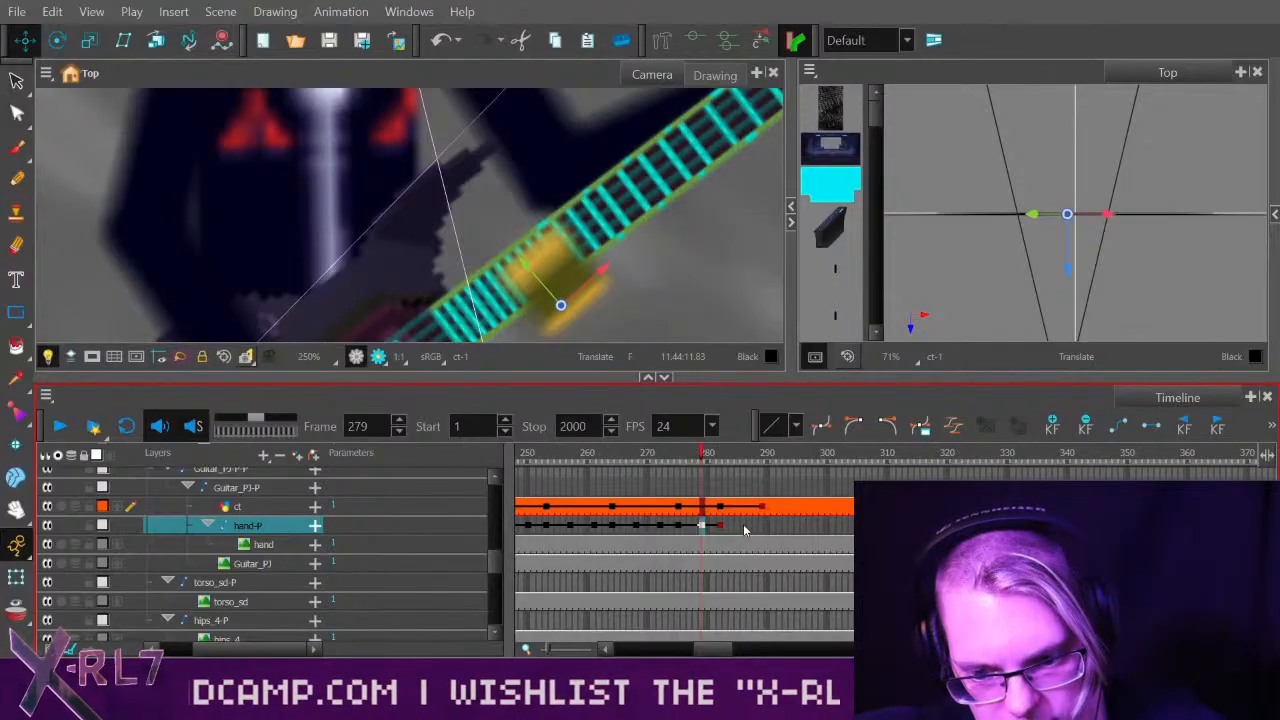
# Add a hand-P keyframe at frame 287 with the hand shifted slightly up the neck toward the headstock.
pyautogui.click(748, 530)
pyautogui.click(720, 460)
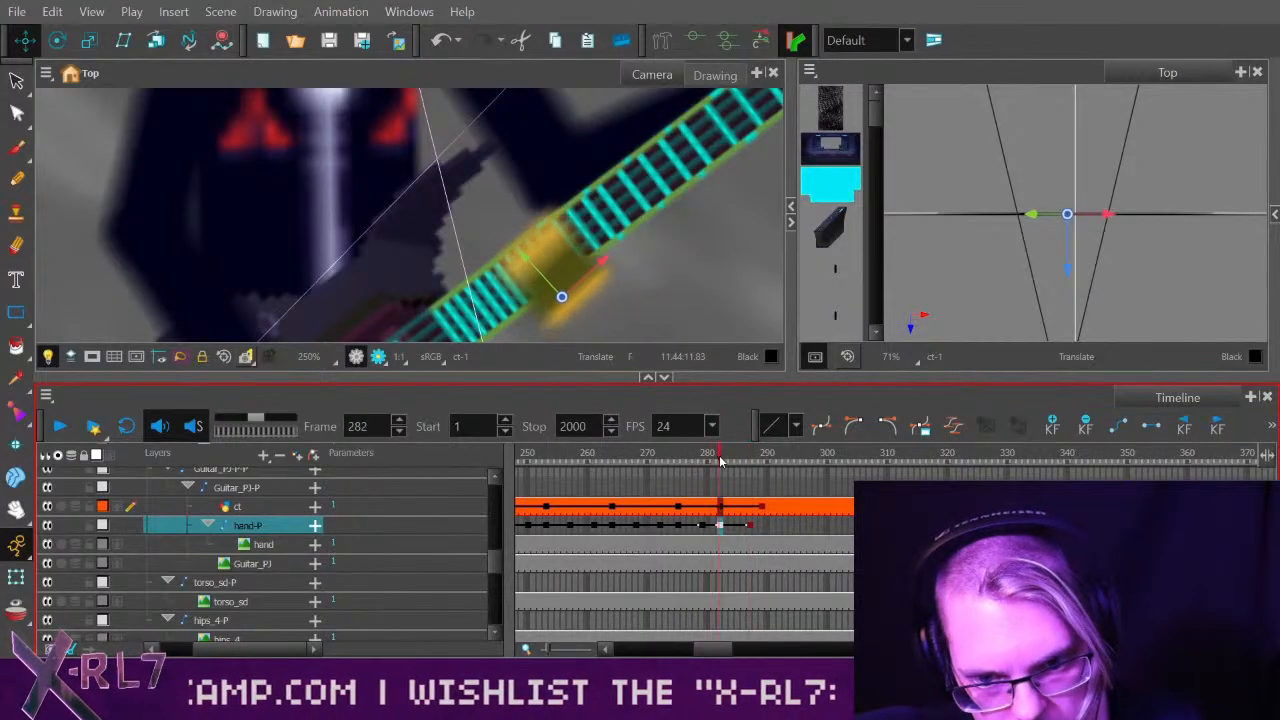
pyautogui.click(752, 530)
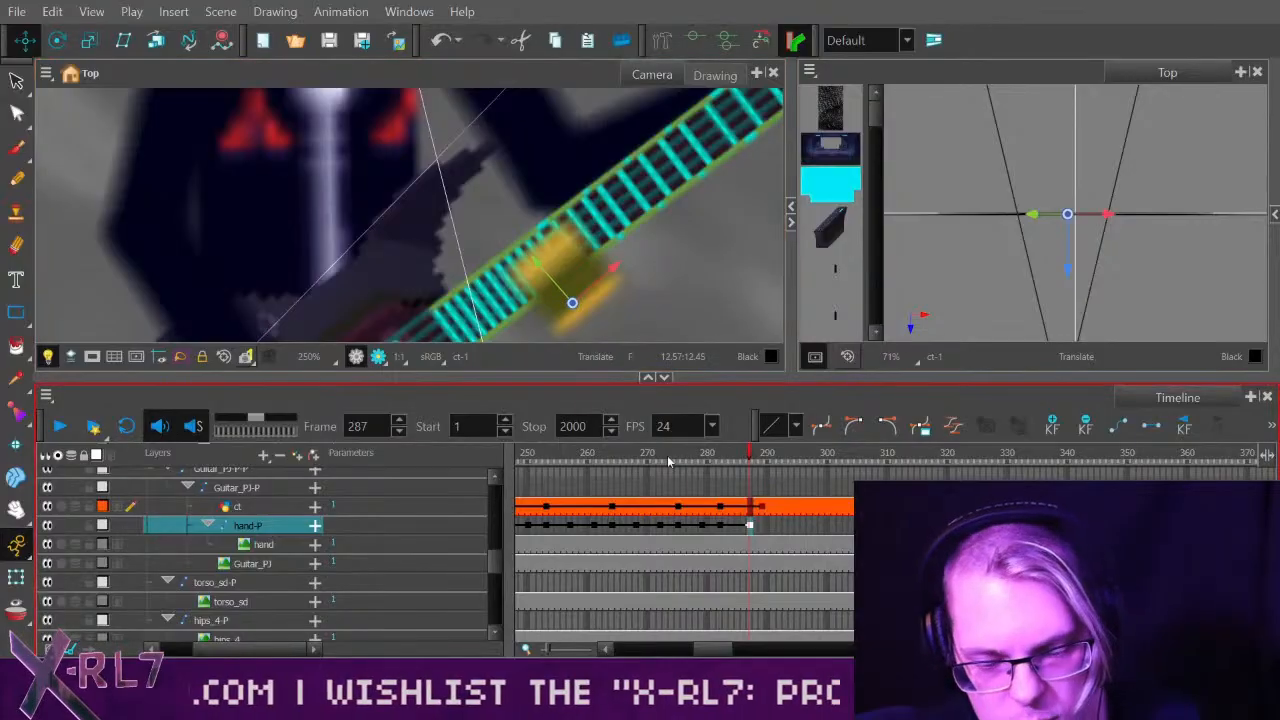
# Play the passage from about frame 252 to frame 286 to check the new hand-P keyframes.
pyautogui.moveTo(660, 465)
pyautogui.mouseDown()
pyautogui.moveTo(755, 457)
pyautogui.moveTo(648, 468)
pyautogui.mouseUp()
pyautogui.click(60, 427)
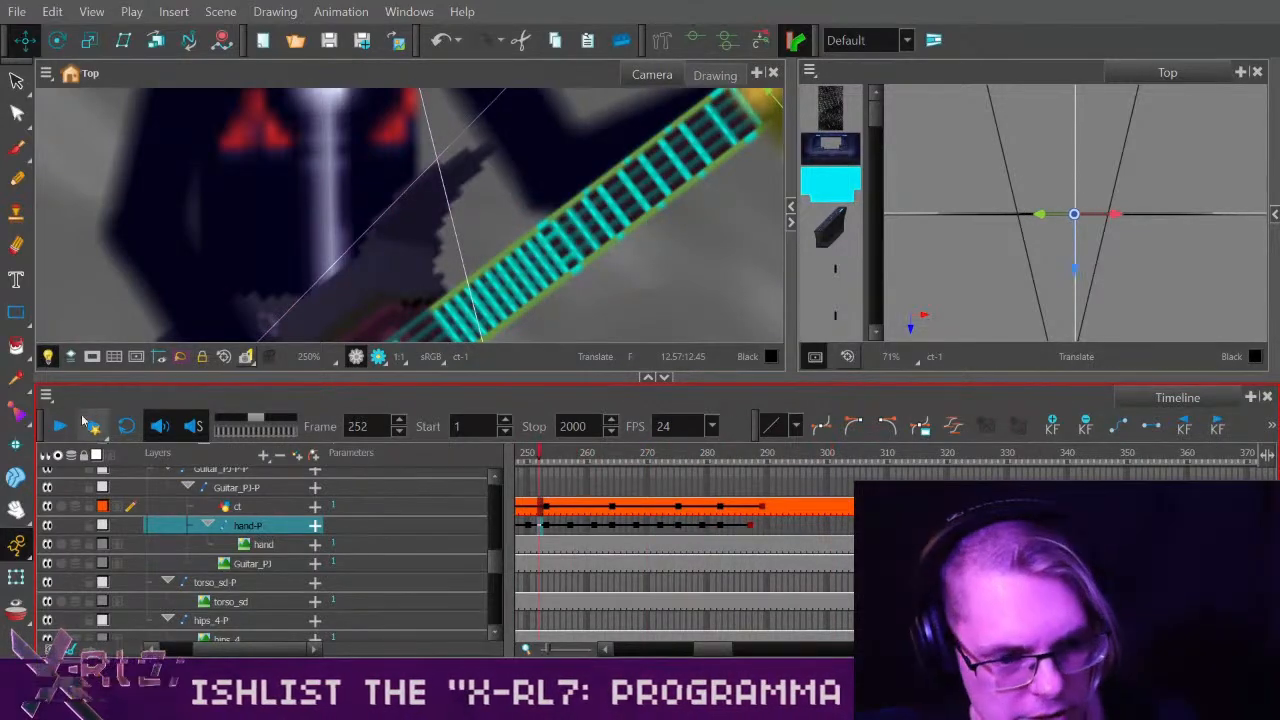
pyautogui.click(60, 427)
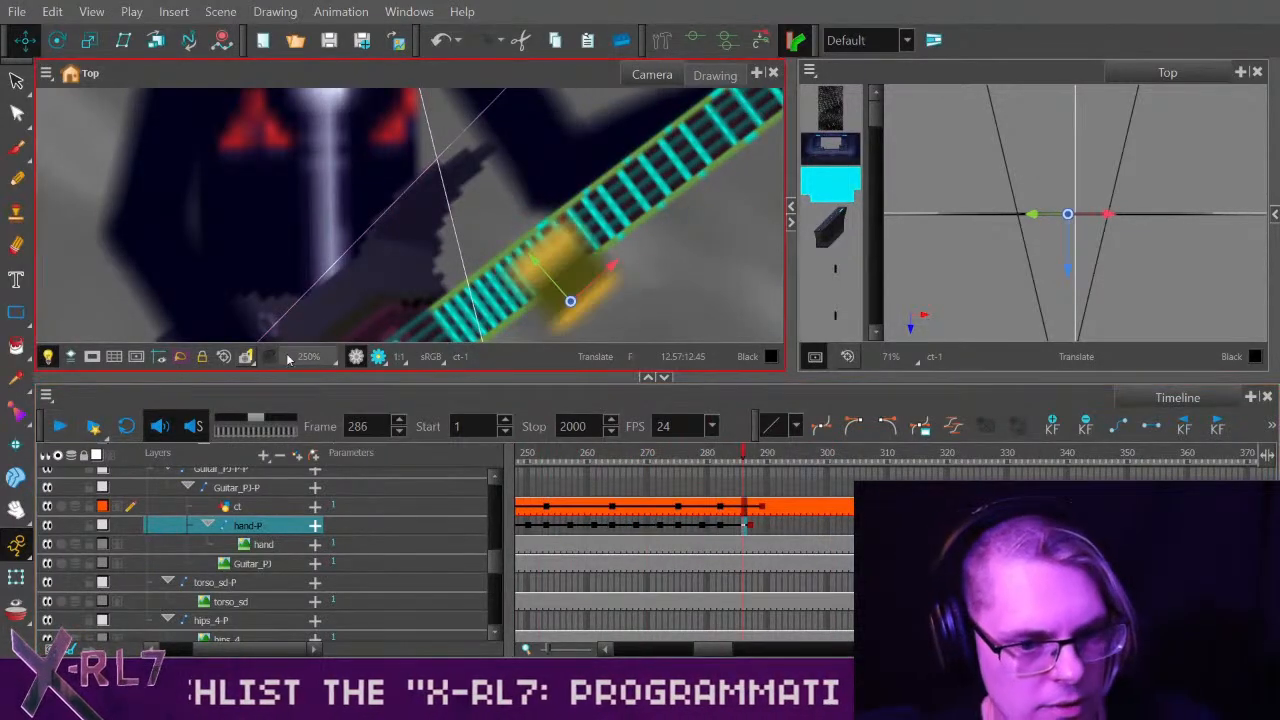
# Preview the rendered scene around the guitarist at frame 286, and return to the working display.
pyautogui.click(378, 356)
pyautogui.scroll(-4, 623, 280)
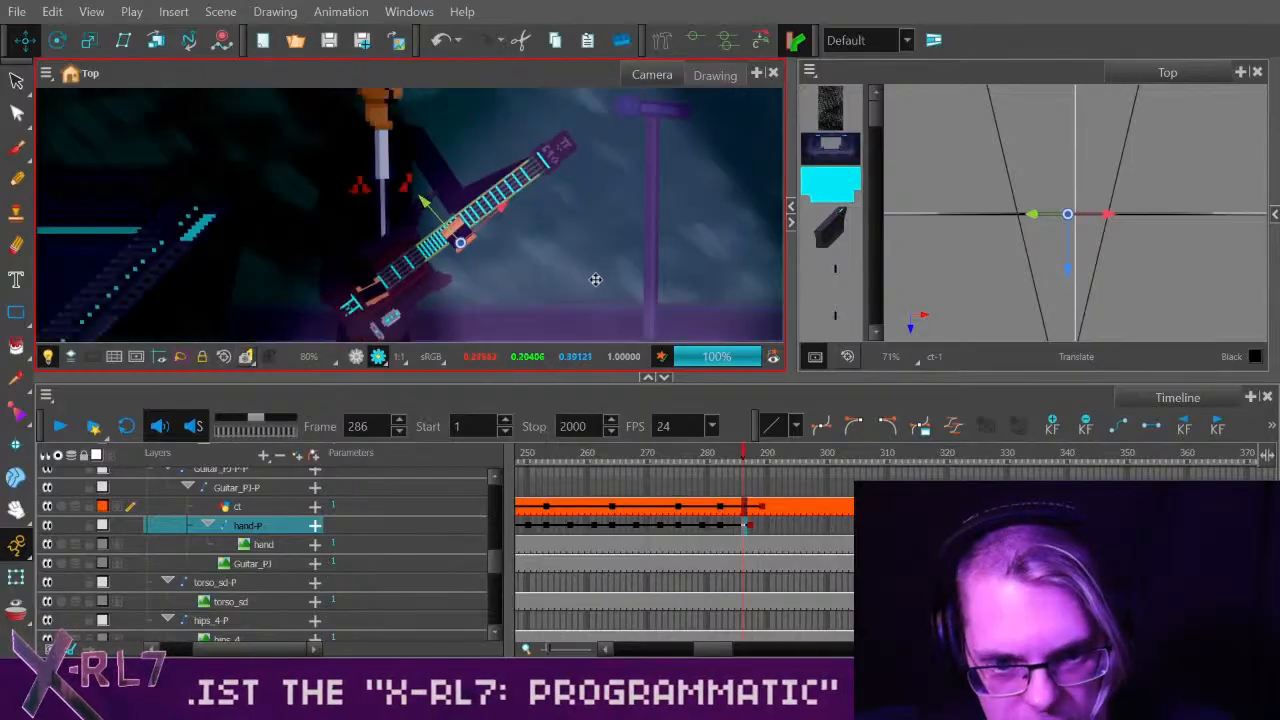
pyautogui.scroll(-1, 620, 270)
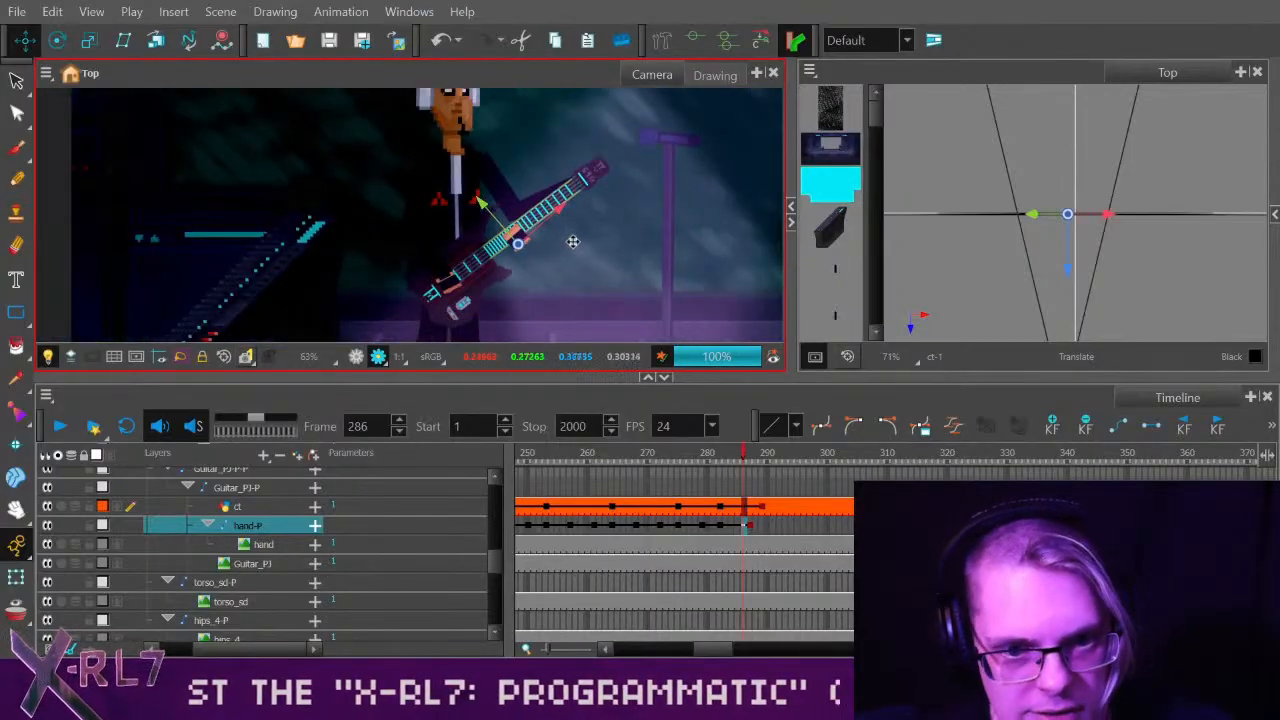
pyautogui.scroll(2, 572, 241)
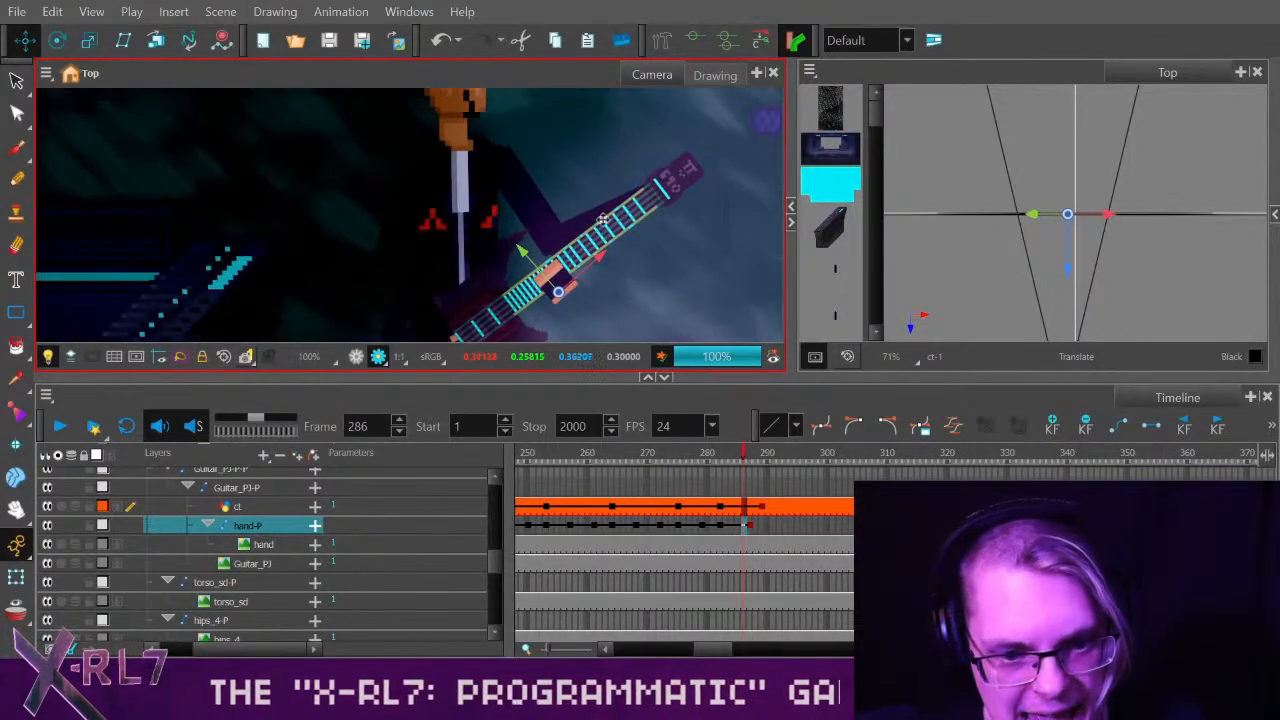
pyautogui.click(356, 357)
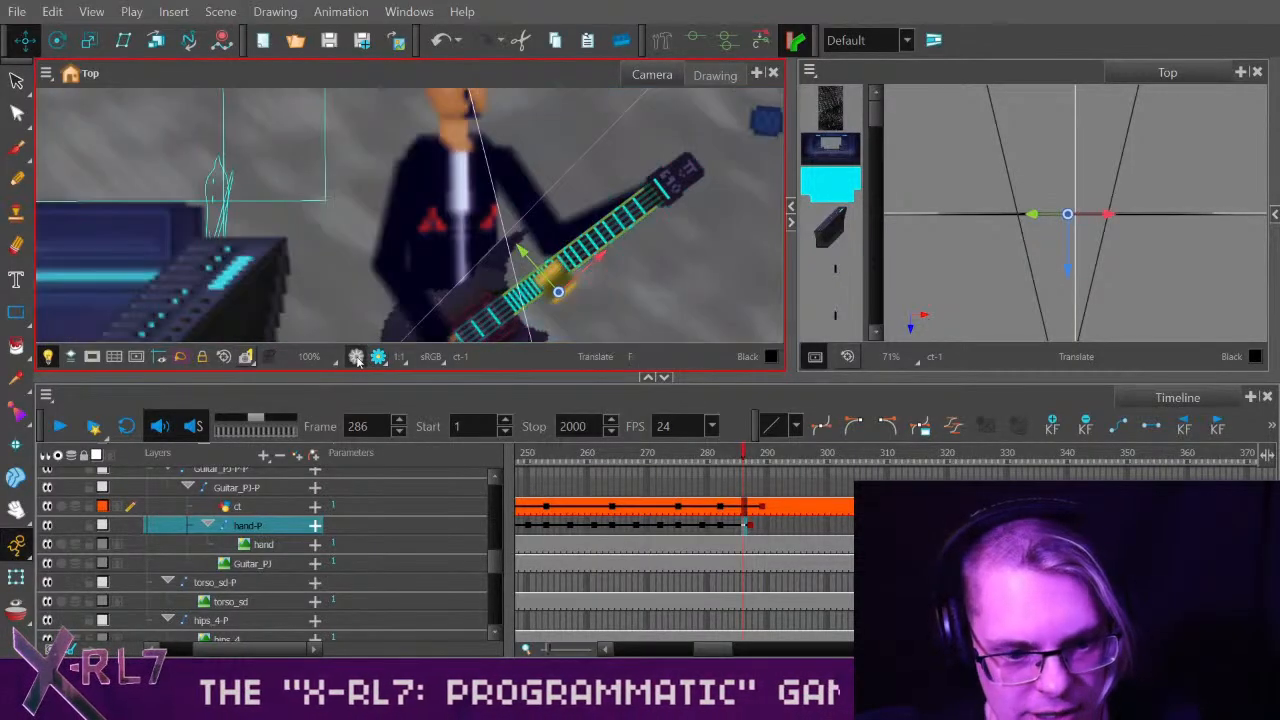
# Try to rotate the upper arm arm_T_4 and forearm arm_B_2 at frame 286 to follow the fretting hand.
pyautogui.moveTo(491, 562); pyautogui.dragTo(494, 540)
pyautogui.click(222, 511)
pyautogui.hotkey('alt', '3')
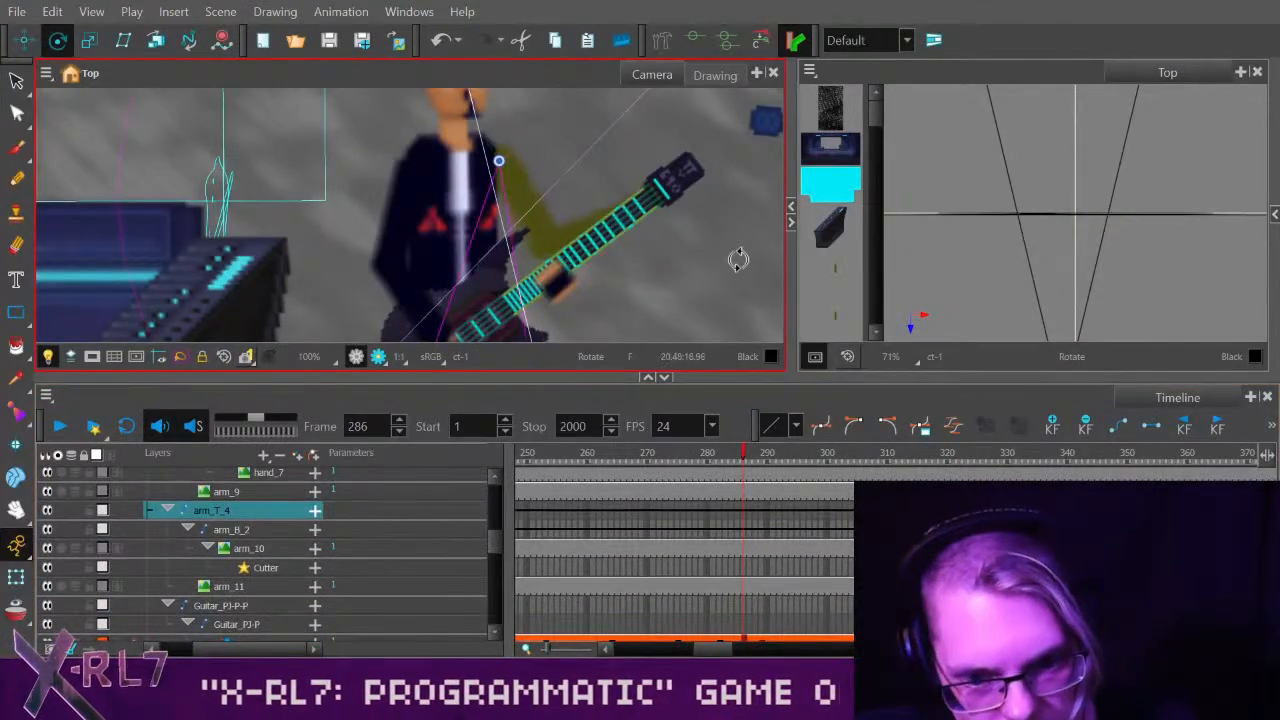
pyautogui.press('b')
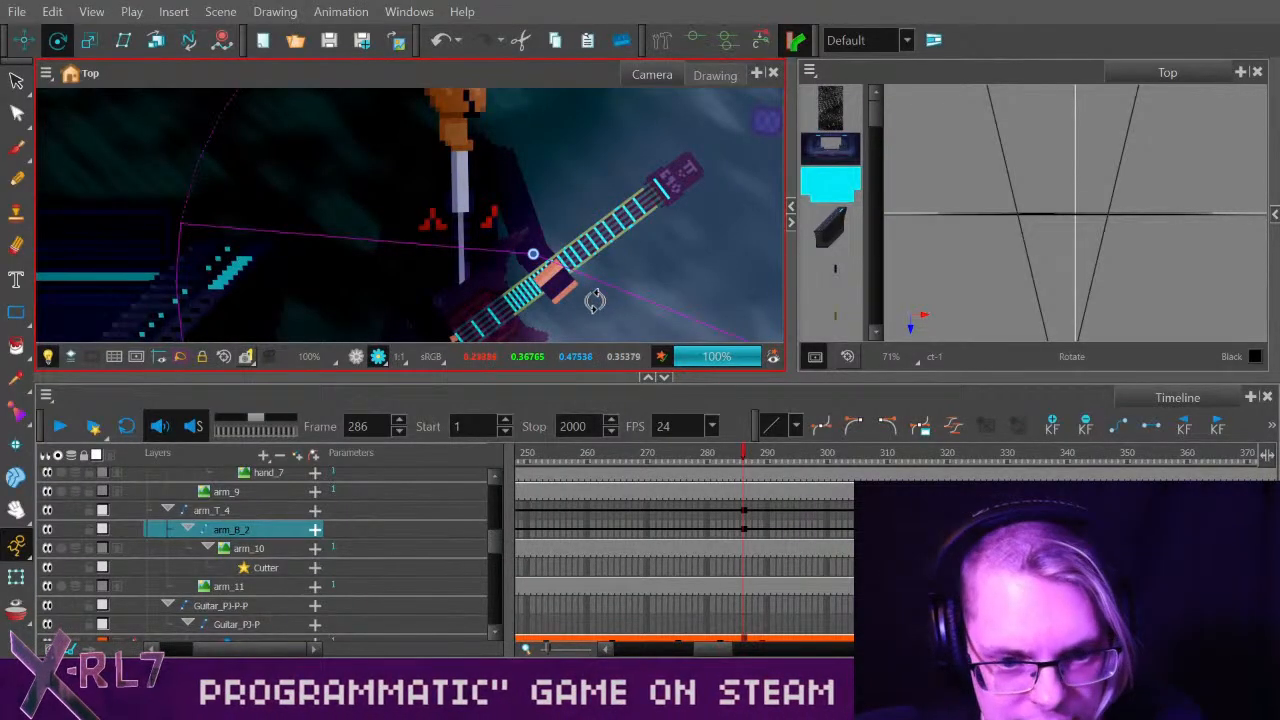
pyautogui.click(358, 357)
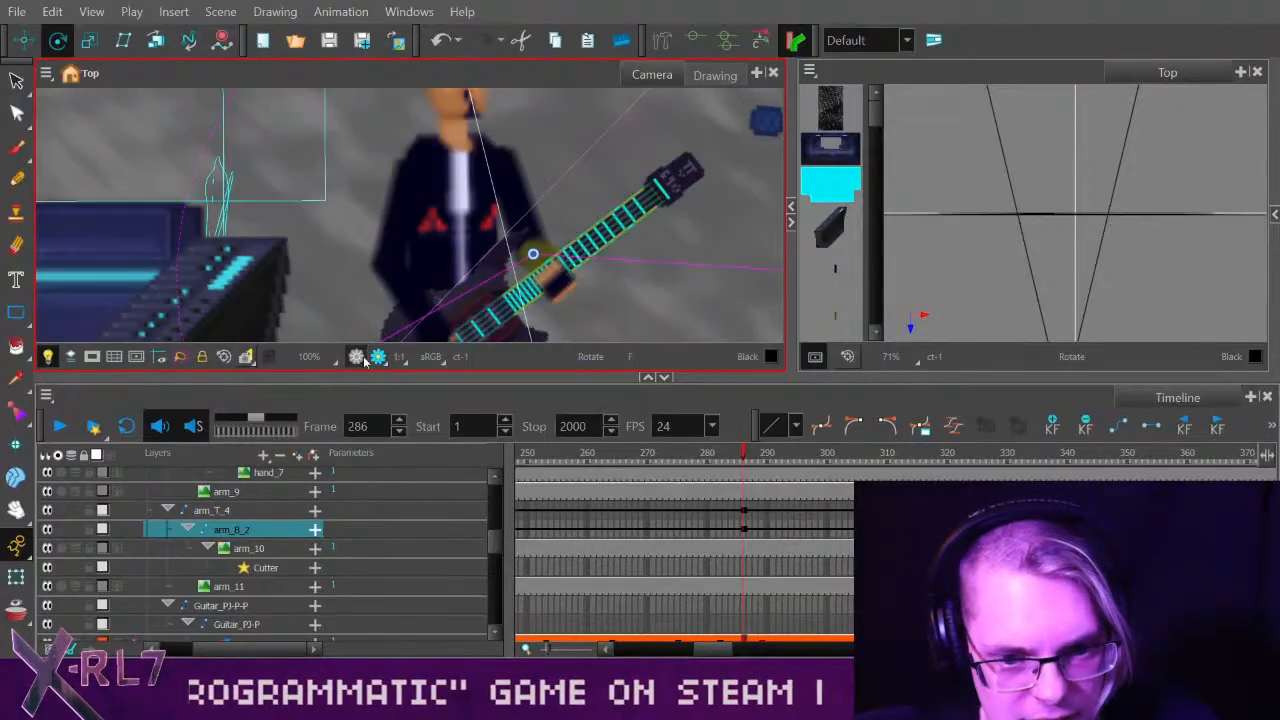
pyautogui.hotkey('ctrl', 'z')
pyautogui.hotkey('ctrl', 'z')
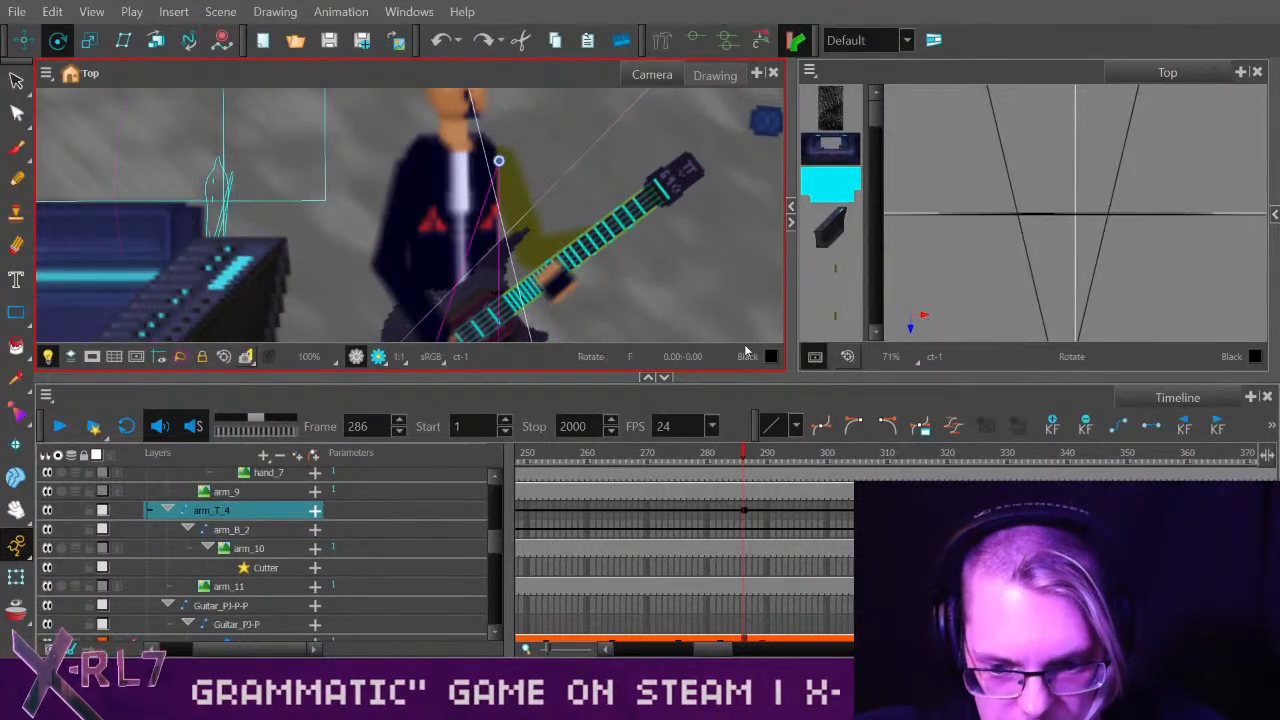
# Delete the keyframes from the arm layers arm_T_4 and arm_B_2.
pyautogui.click(705, 453)
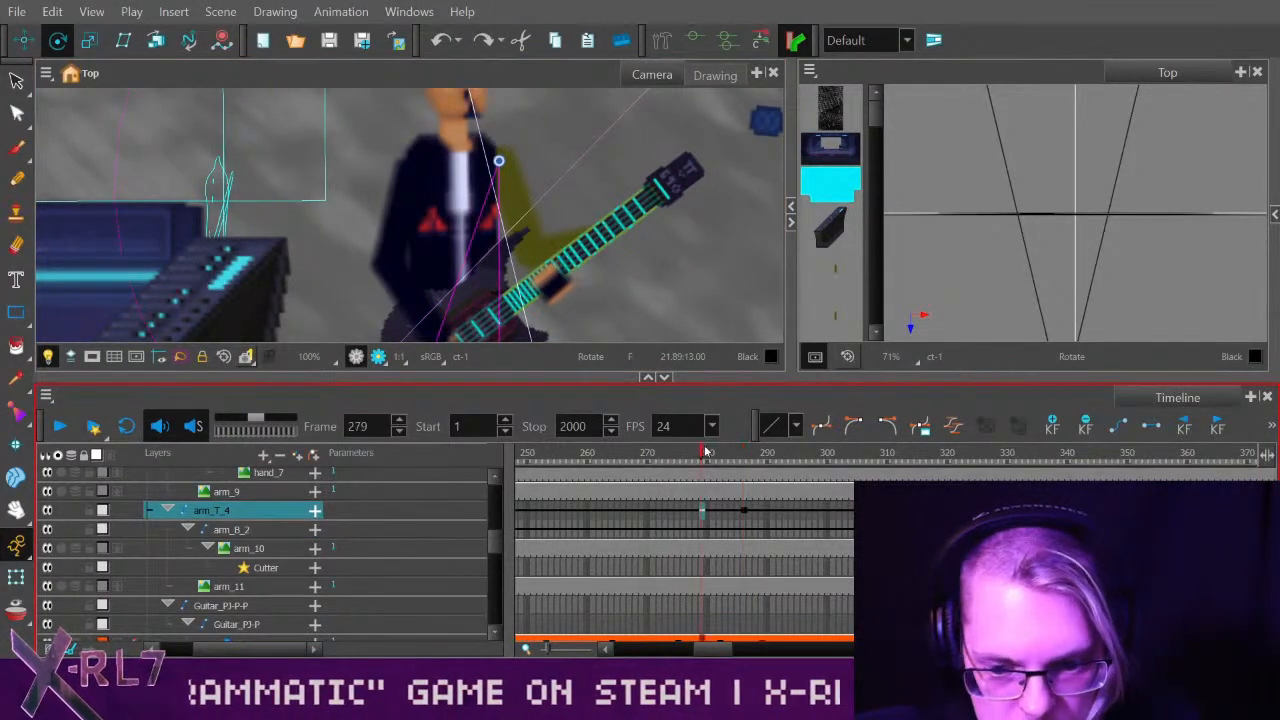
pyautogui.press('Delete')
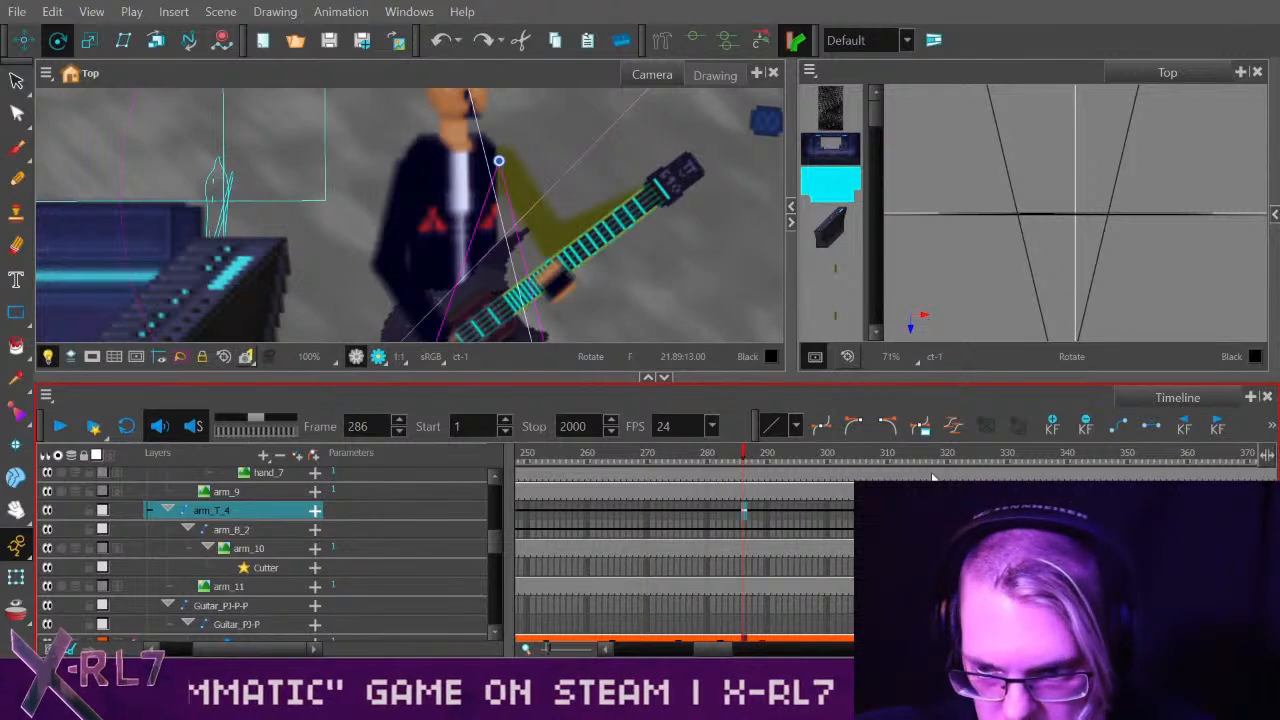
pyautogui.hotkey('ctrl', 'z')
pyautogui.click(1093, 430)
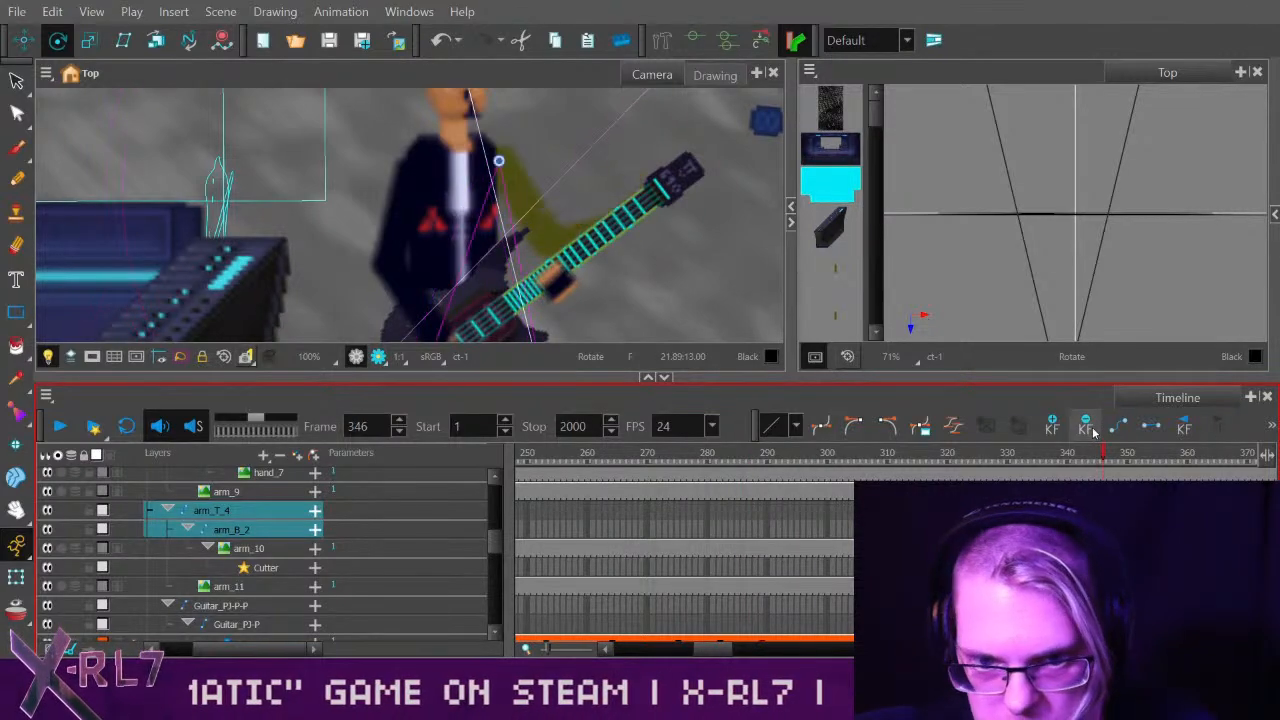
# Play the passage from about frame 161 to frame 290 to check the fretting hand against the music.
pyautogui.hscroll(-5, 672, 589)
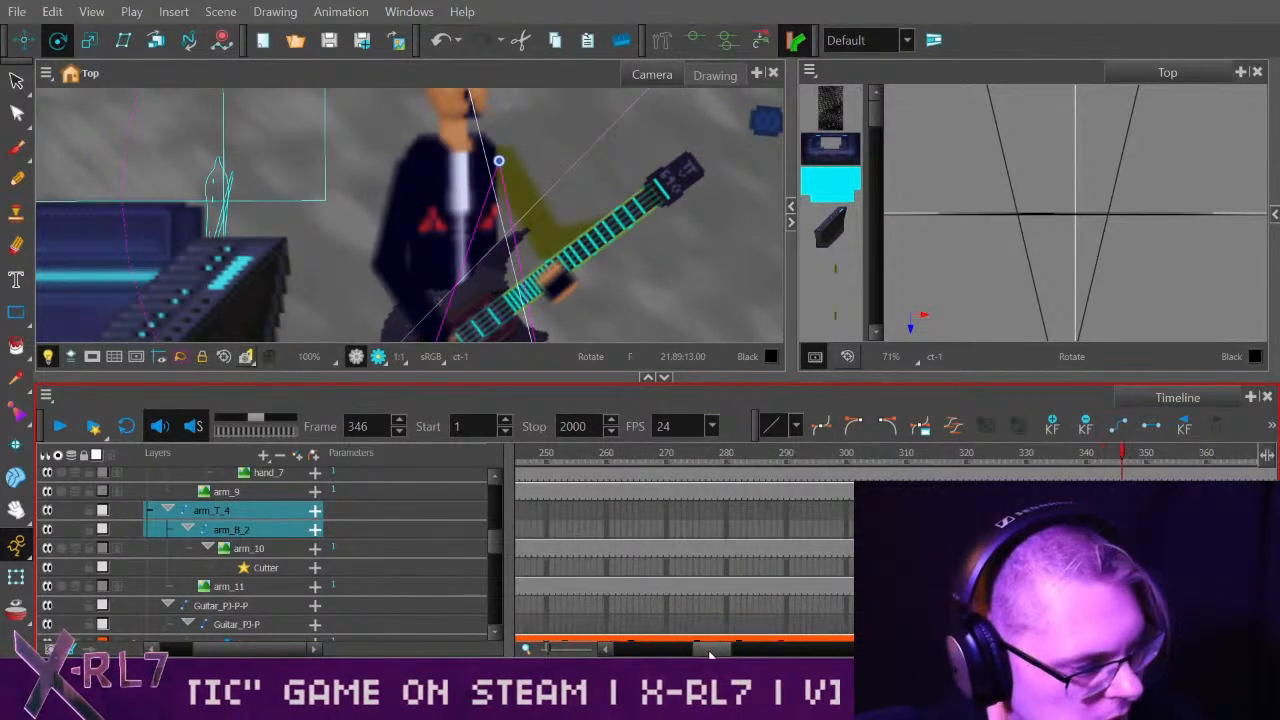
pyautogui.click(563, 455)
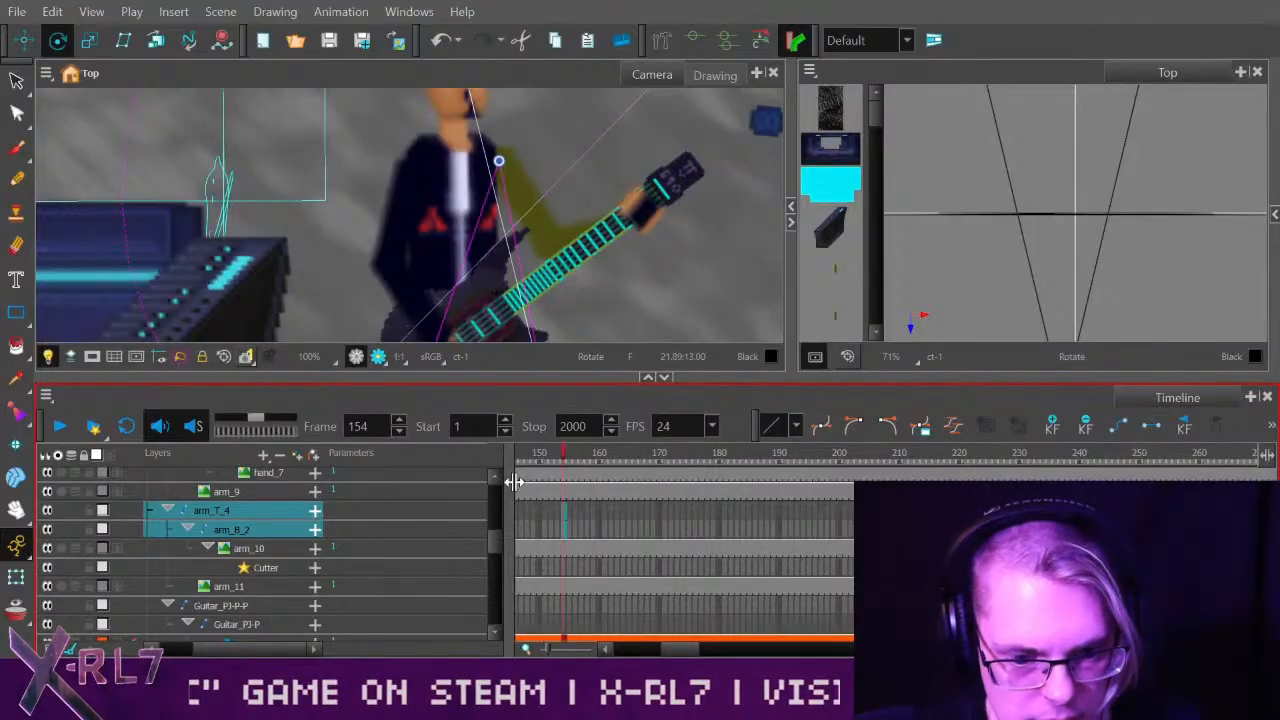
pyautogui.moveTo(493, 538)
pyautogui.mouseDown()
pyautogui.moveTo(490, 582)
pyautogui.moveTo(487, 545)
pyautogui.mouseUp()
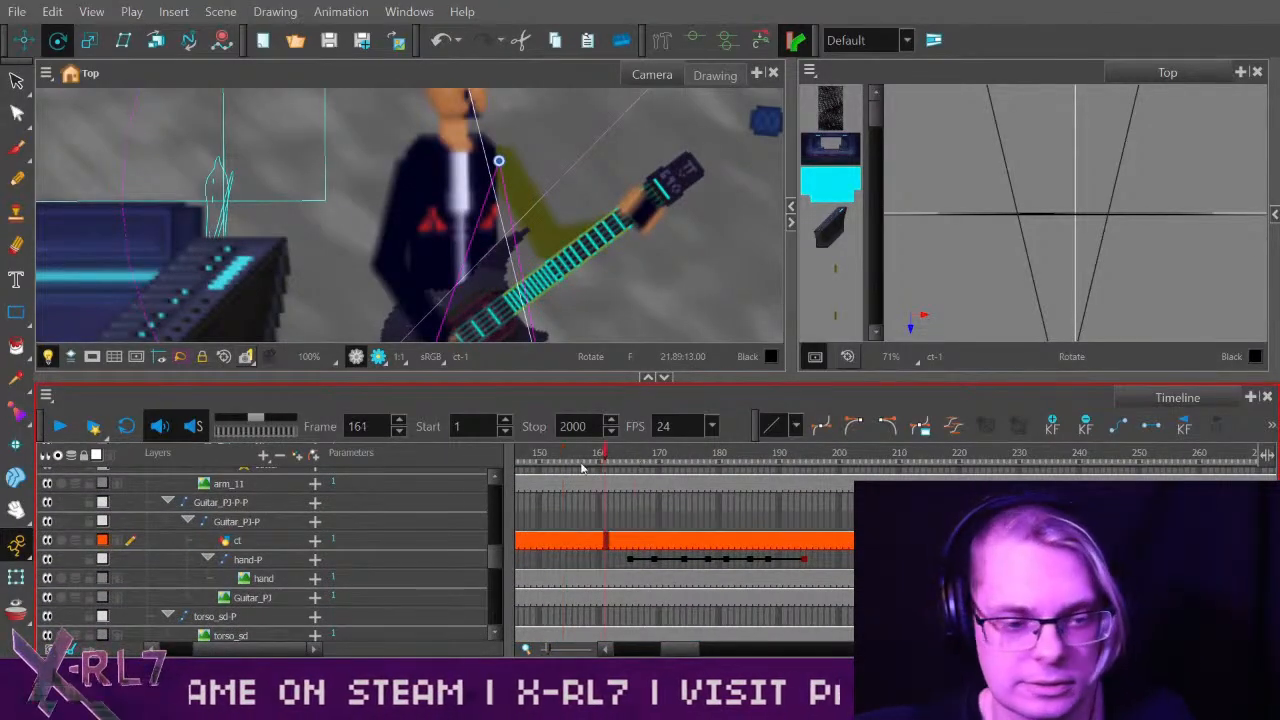
pyautogui.click(62, 426)
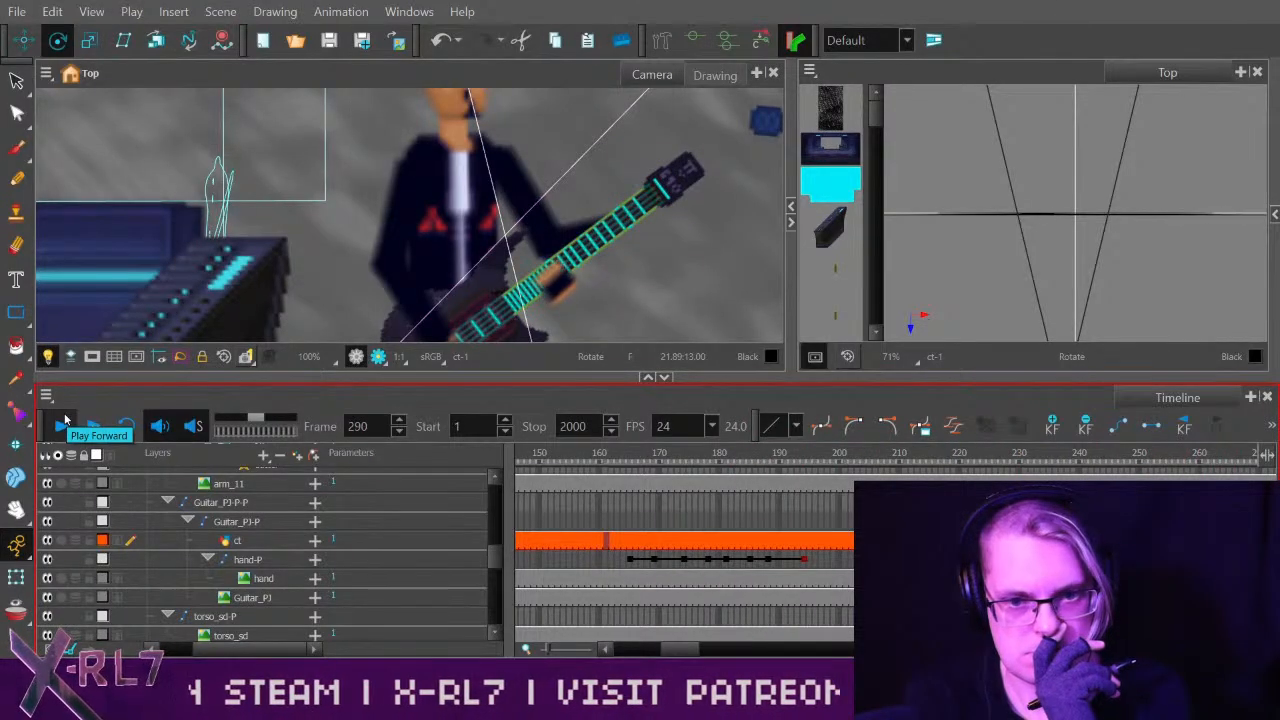
pyautogui.click(88, 425)
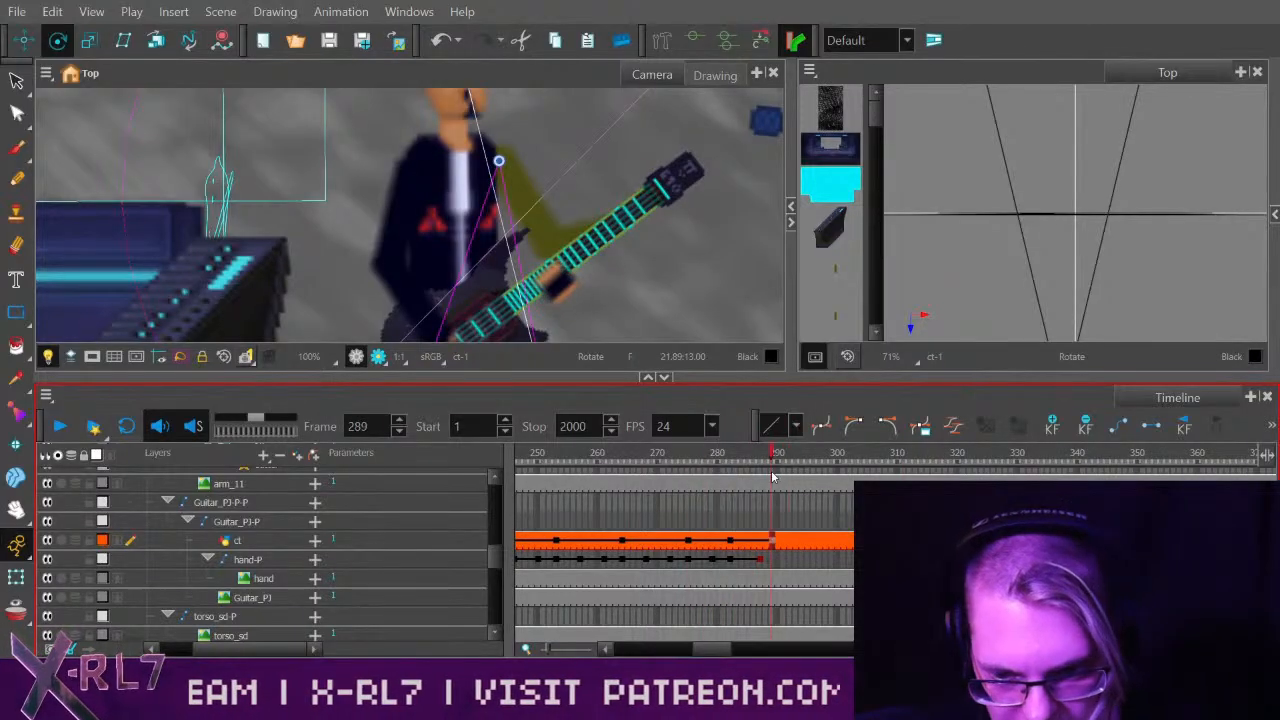
# Copy the hand-P keyframes from frame 232 onward and paste them starting at frame 289.
pyautogui.click(759, 560)
pyautogui.moveTo(704, 649)
pyautogui.mouseDown()
pyautogui.moveTo(671, 648)
pyautogui.moveTo(702, 646)
pyautogui.moveTo(692, 628)
pyautogui.mouseUp()
pyautogui.click(669, 463)
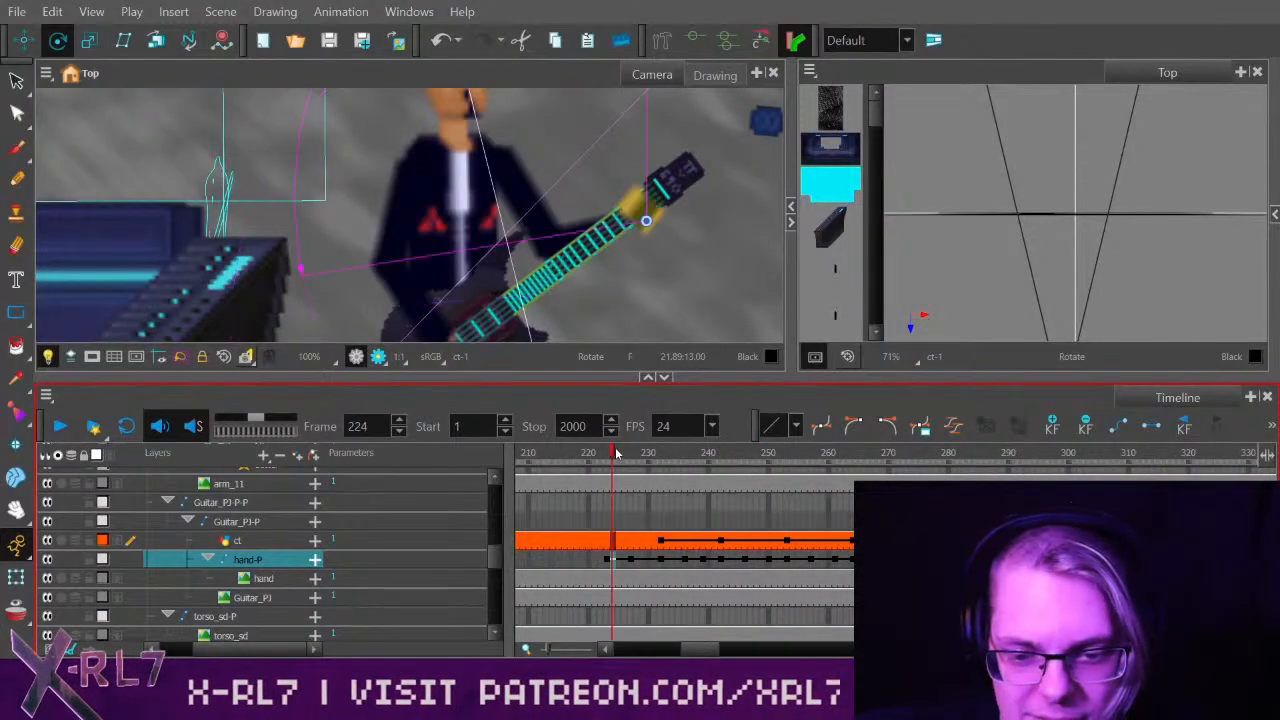
pyautogui.moveTo(703, 463); pyautogui.dragTo(960, 560)
pyautogui.click(660, 560)
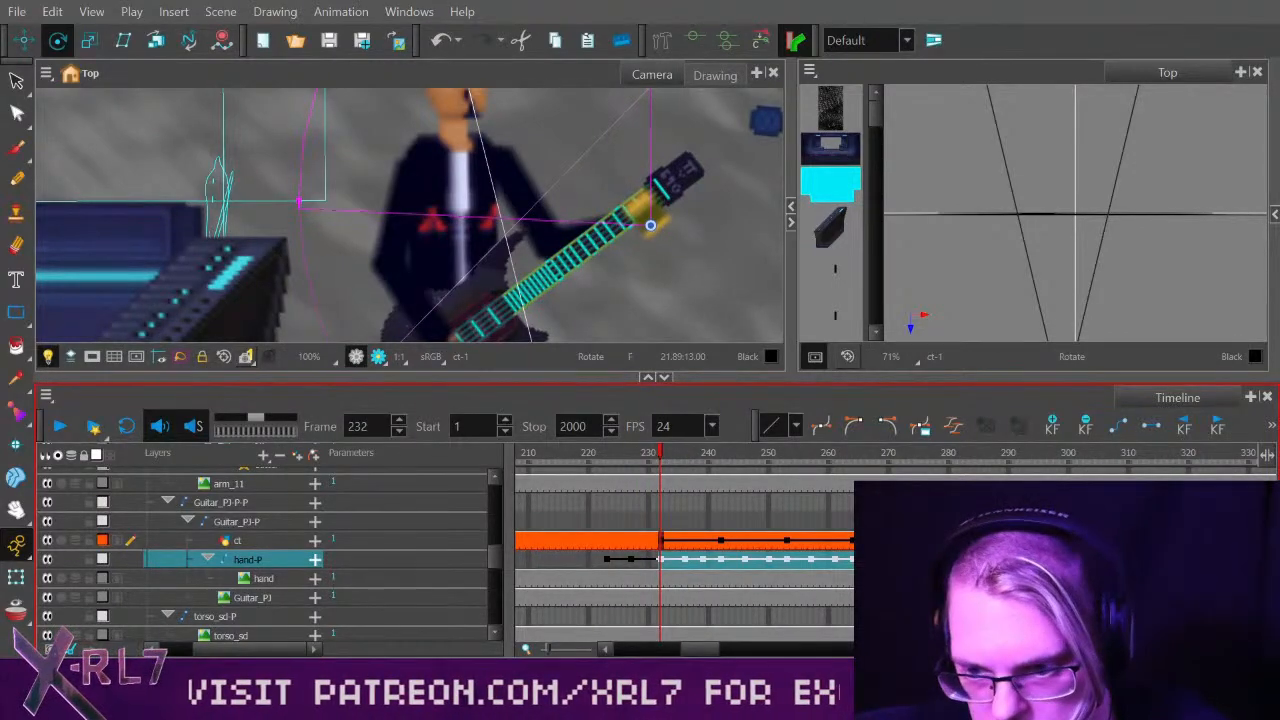
pyautogui.click(980, 458)
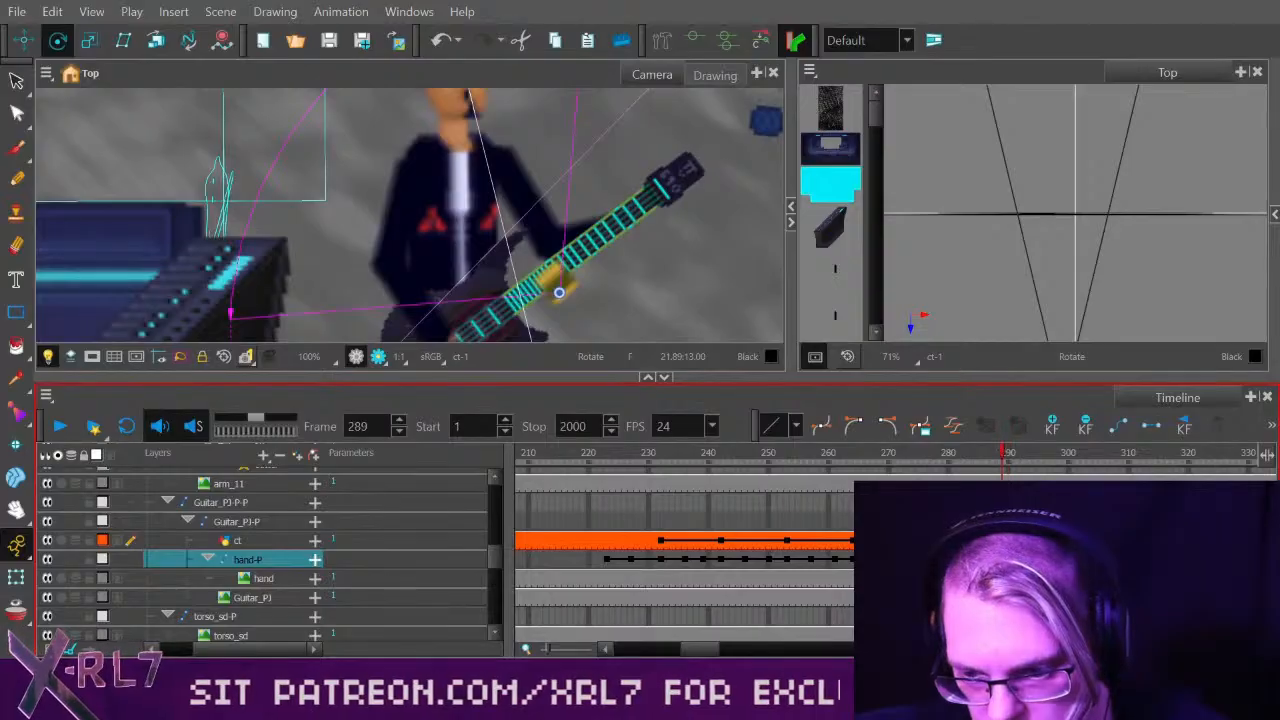
pyautogui.moveTo(559, 292); pyautogui.dragTo(650, 225)
# Play and scrub from about frame 276 to frame 289 to examine the hand's transition into the pasted keyframes.
pyautogui.moveTo(716, 650); pyautogui.dragTo(720, 650)
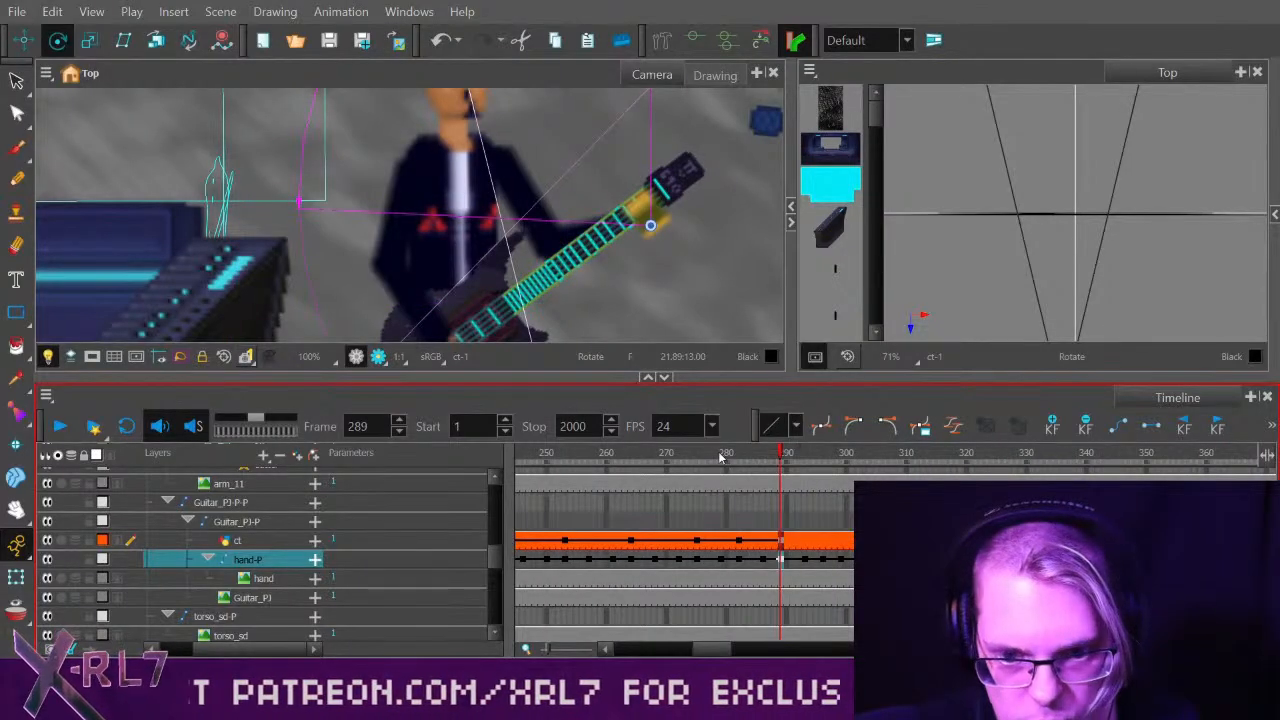
pyautogui.moveTo(786, 455); pyautogui.dragTo(701, 455)
pyautogui.click(55, 427)
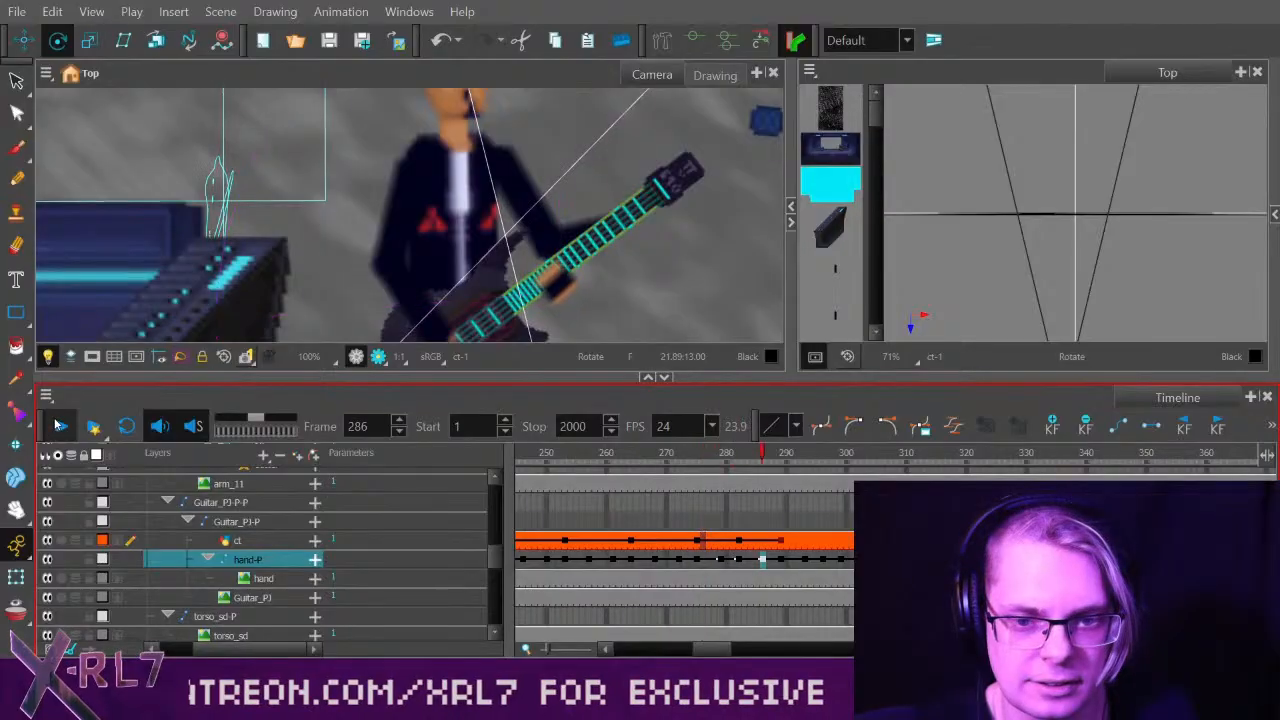
pyautogui.click(759, 456)
pyautogui.moveTo(759, 456)
pyautogui.mouseDown()
pyautogui.moveTo(738, 458)
pyautogui.moveTo(764, 463)
pyautogui.mouseUp()
pyautogui.moveTo(775, 462); pyautogui.dragTo(763, 495)
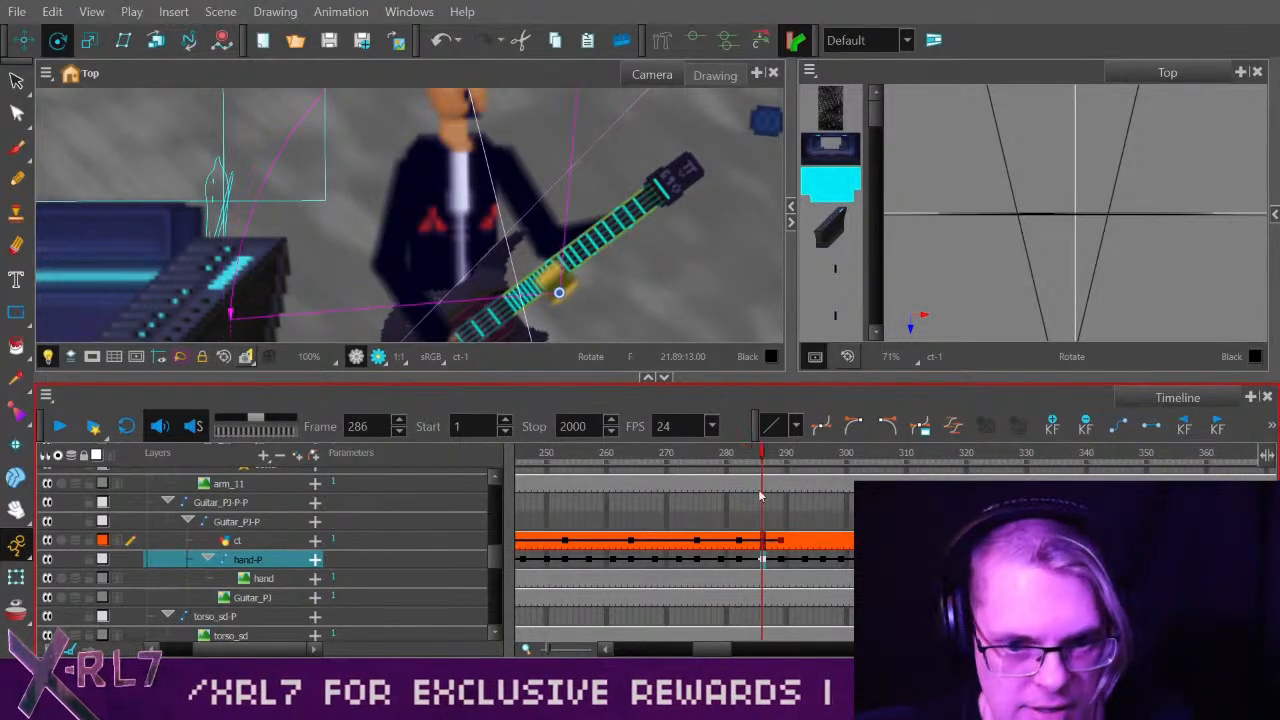
# Try to shift the hand slightly up the neck at frame 286, then undo the last change.
pyautogui.click(25, 40)
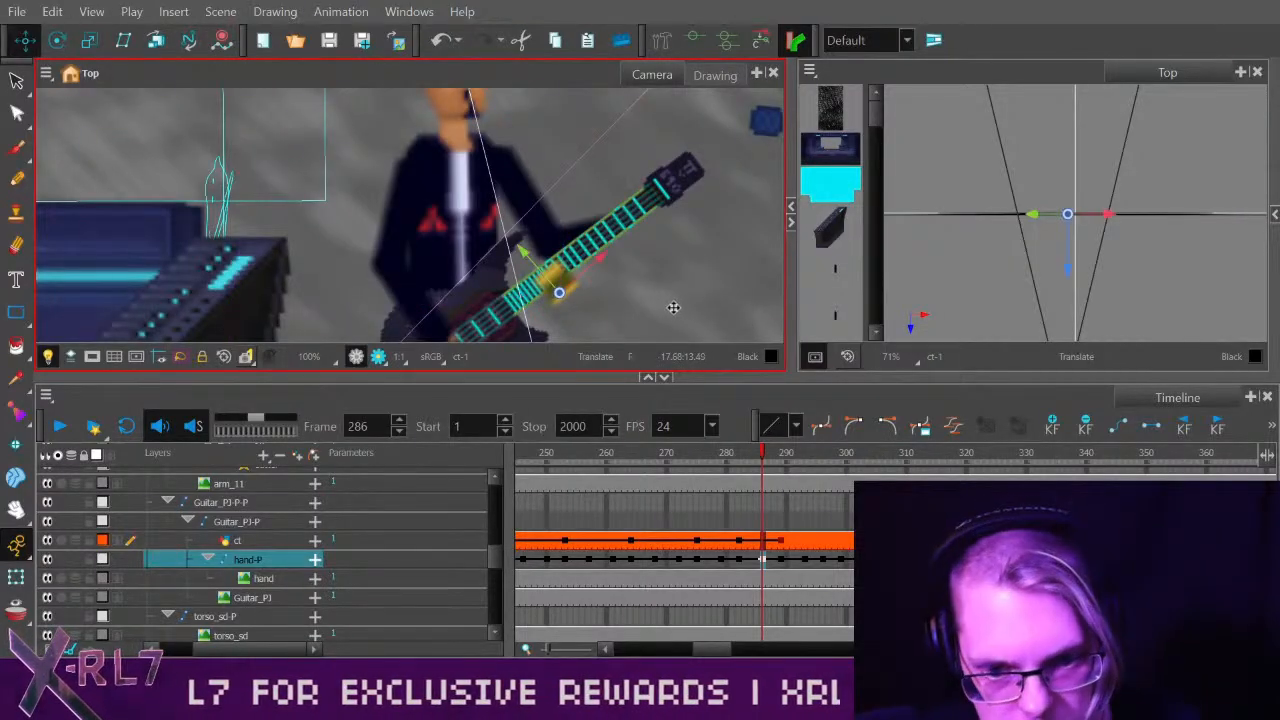
pyautogui.moveTo(668, 304); pyautogui.dragTo(709, 286)
pyautogui.moveTo(713, 476); pyautogui.dragTo(760, 450)
pyautogui.click(719, 564)
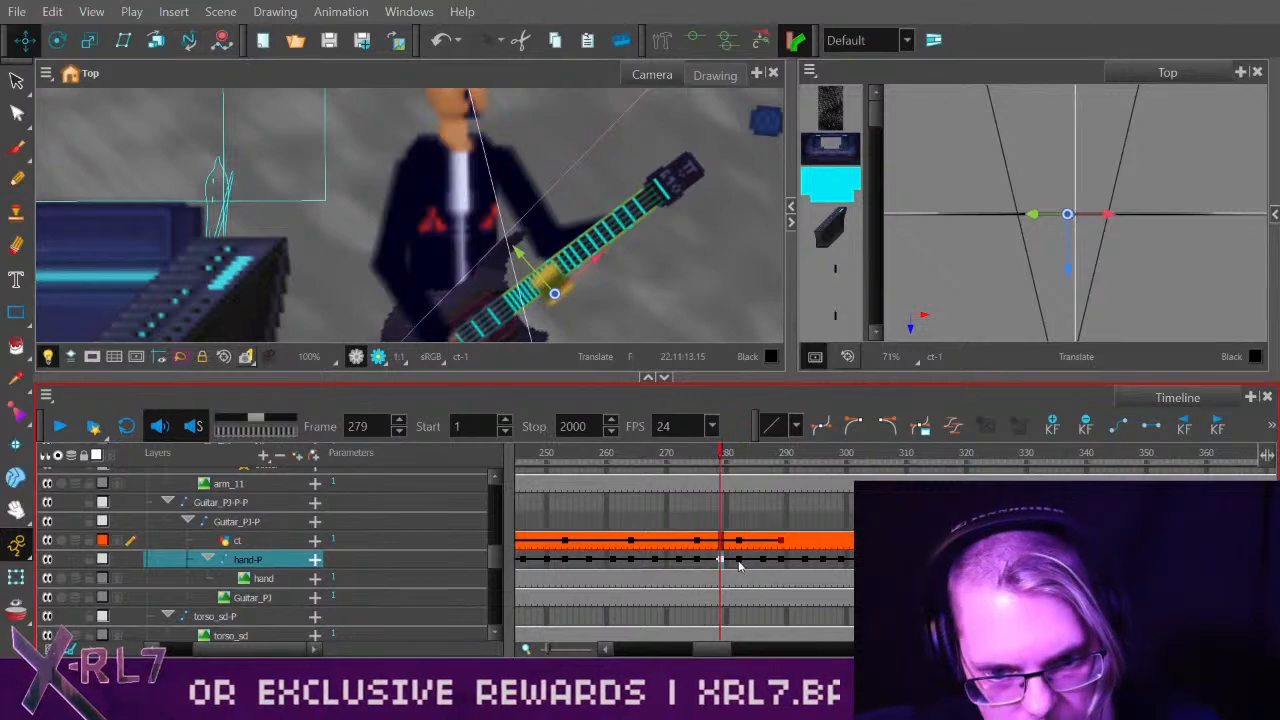
pyautogui.hotkey('ctrl', 'z')
# Scrub and play the frames around 282 to check the timing of the hand's movement.
pyautogui.moveTo(643, 458); pyautogui.dragTo(738, 460)
pyautogui.click(749, 457)
pyautogui.click(57, 426)
pyautogui.click(57, 426)
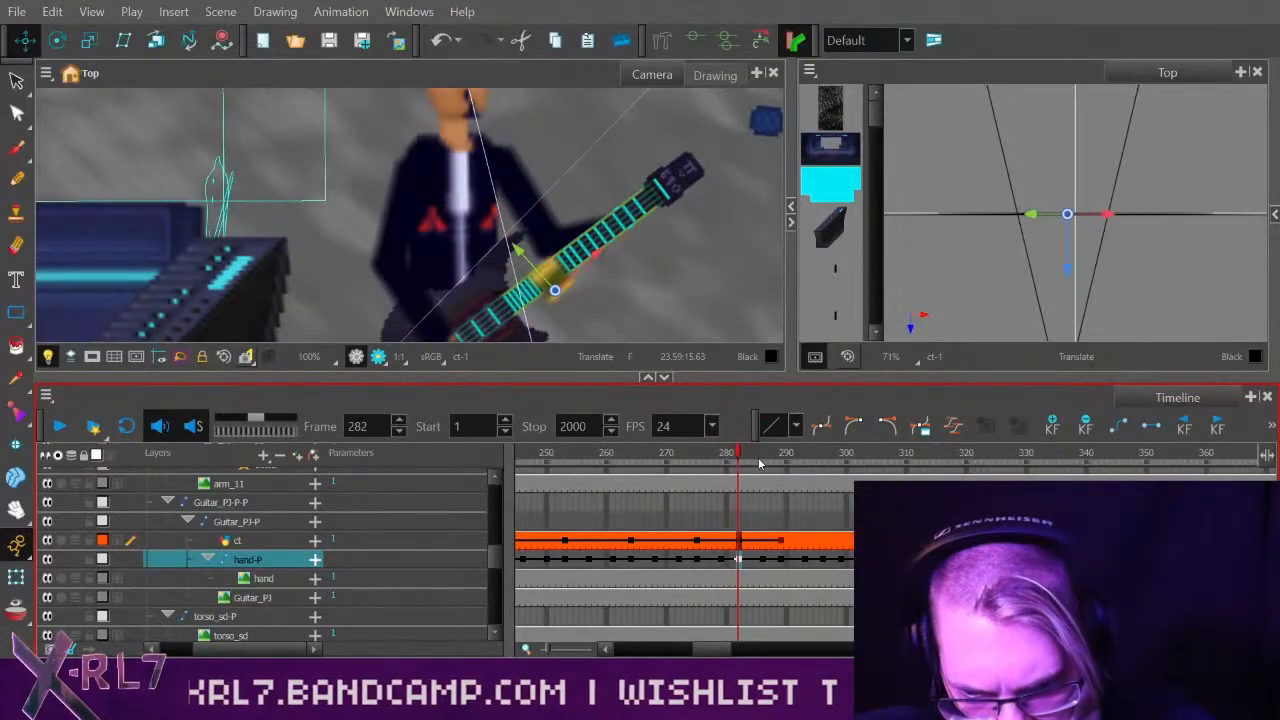
# Add a hand-P keyframe at frame 283 with the hand shifted slightly up the neck toward the headstock.
pyautogui.click(743, 563)
pyautogui.press('2')
pyautogui.press('2')
pyautogui.moveTo(671, 320); pyautogui.dragTo(522, 183)
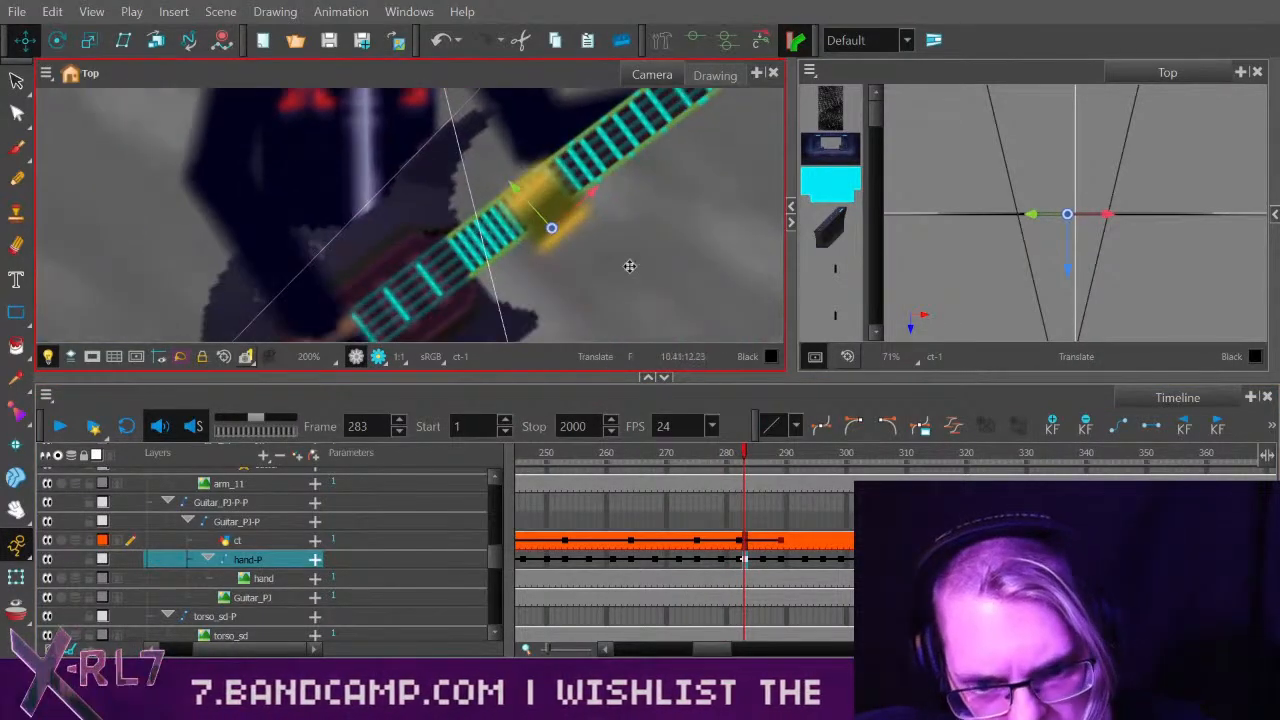
pyautogui.hotkey('alt', '3')
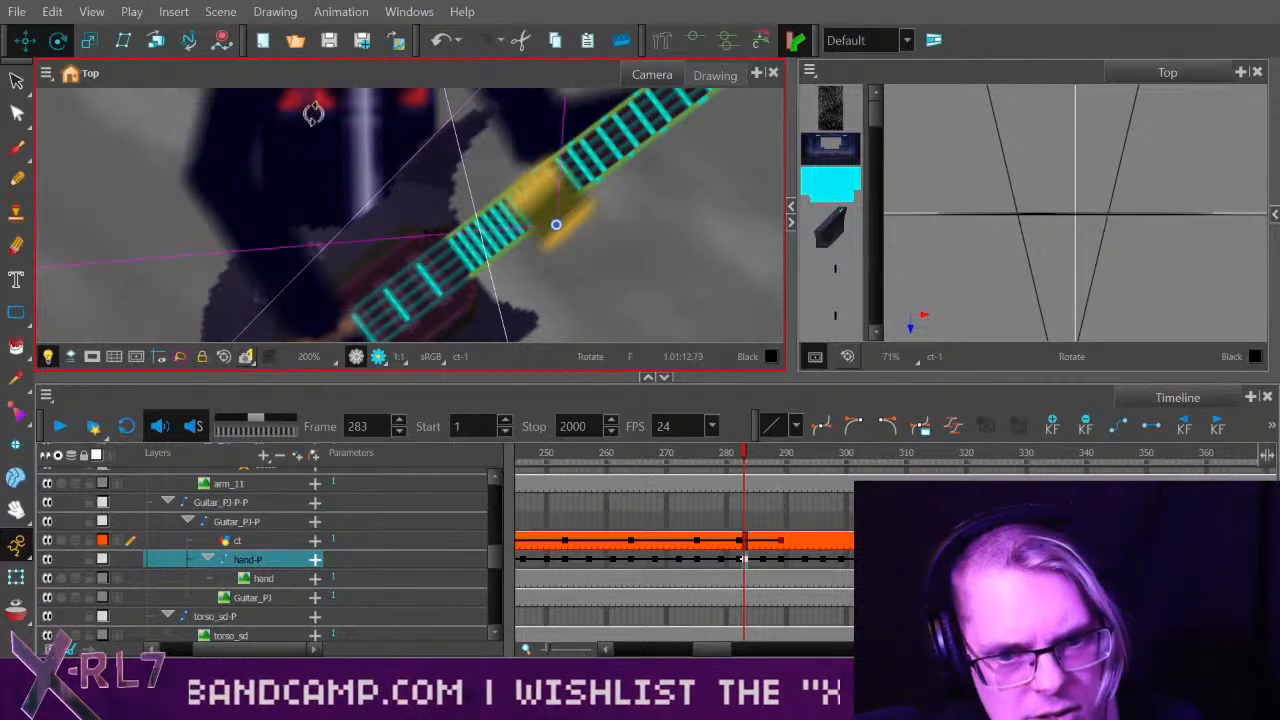
# Play the passage from about frame 253 to frame 302 to check the new hand position and the pasted motion.
pyautogui.moveTo(737, 457); pyautogui.dragTo(584, 457)
pyautogui.click(60, 427)
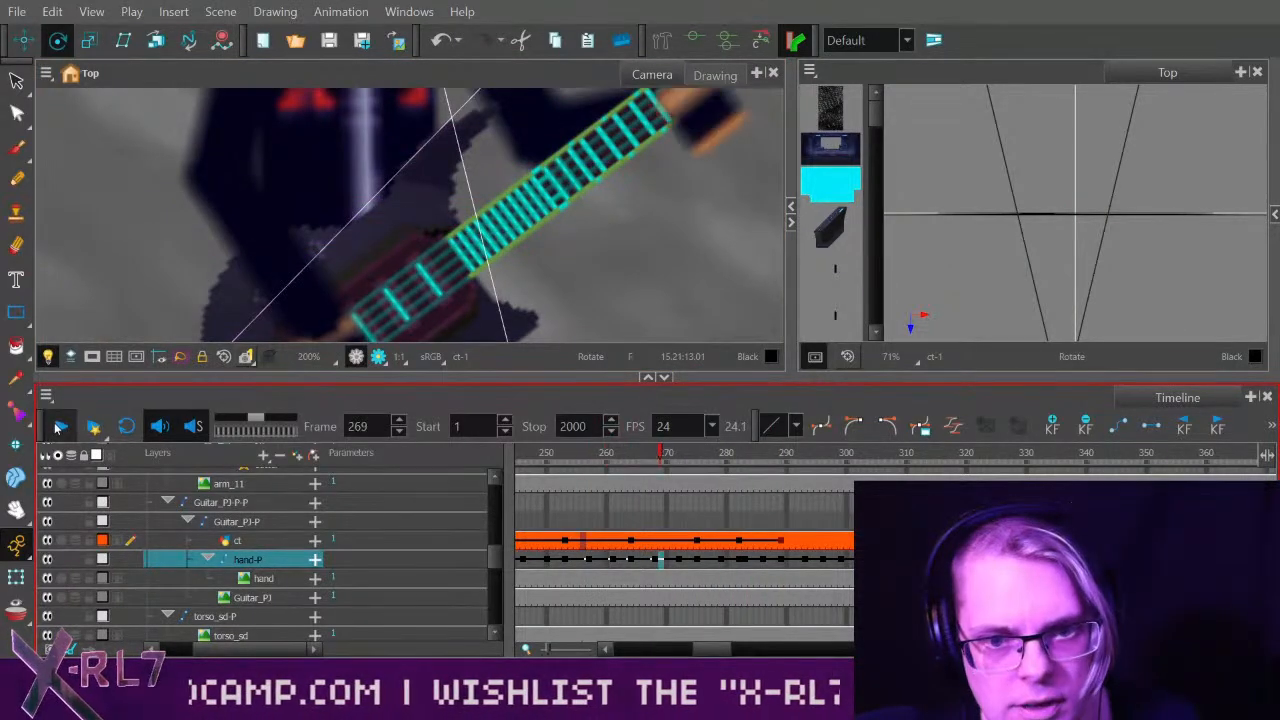
pyautogui.click(59, 427)
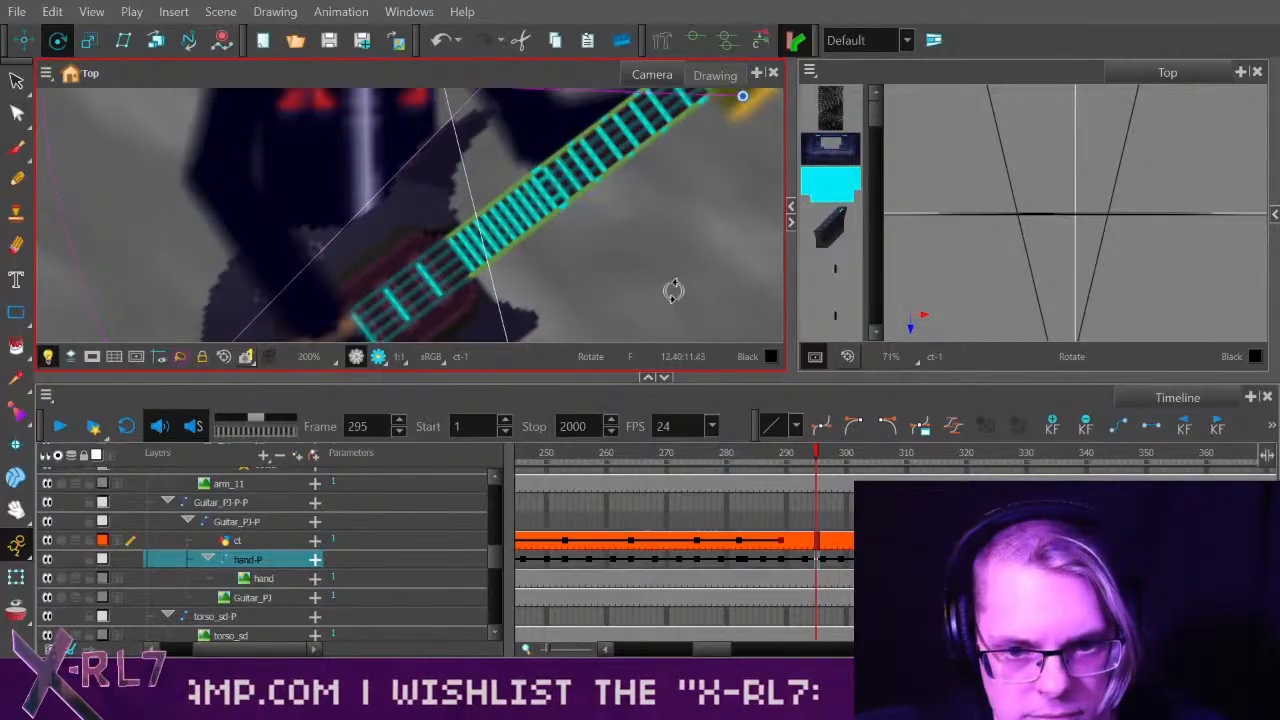
pyautogui.hotkey('shift', 'm')
pyautogui.click(60, 427)
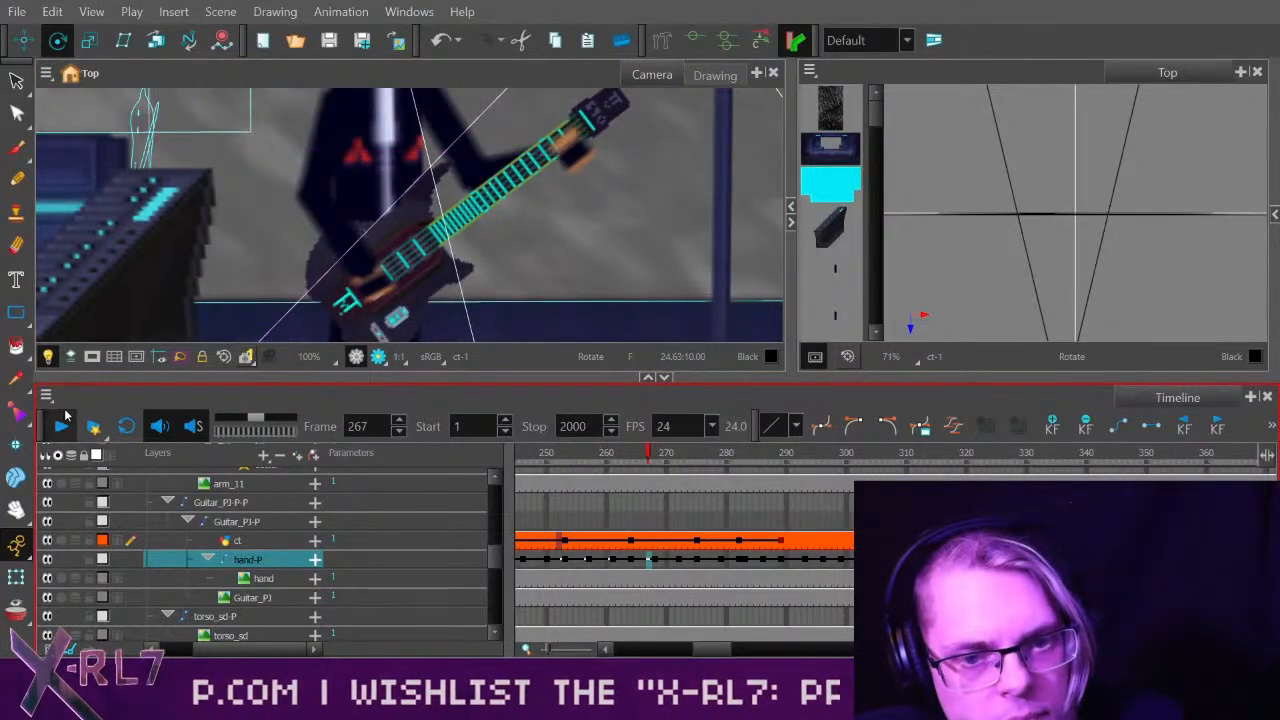
pyautogui.click(60, 427)
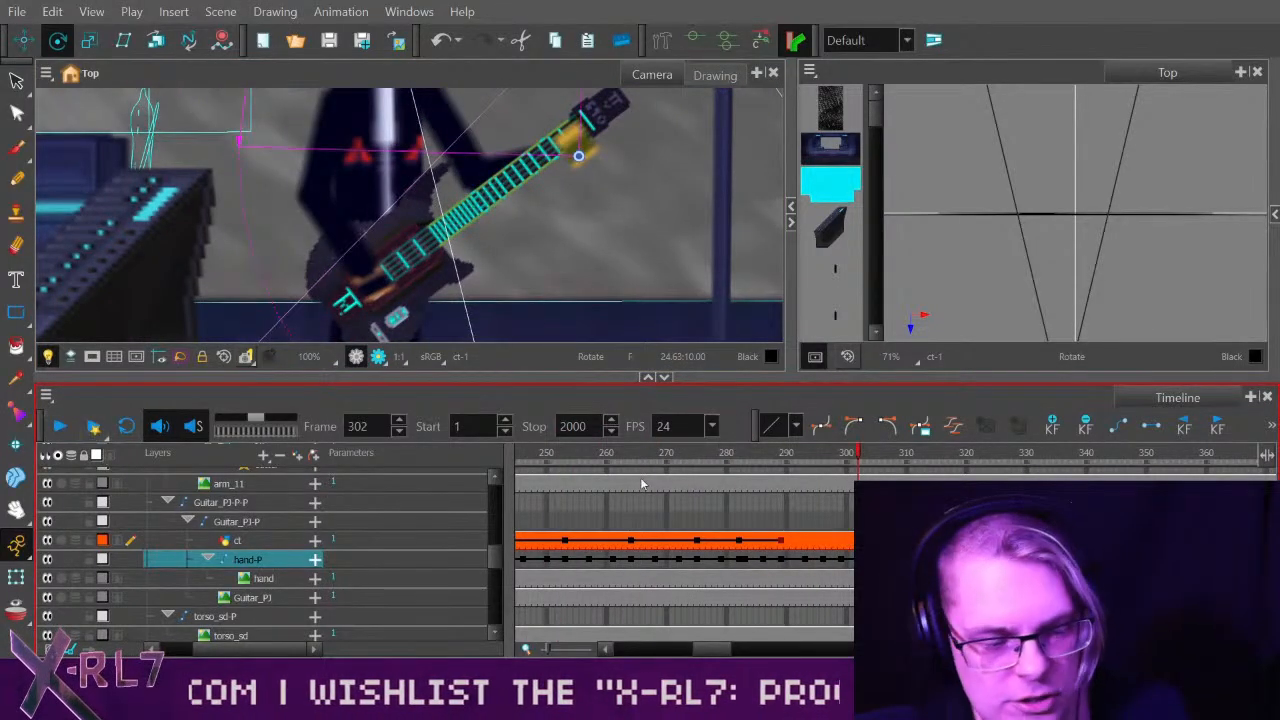
# Examine the hand at frame 257 and play the extended passage on to frame 350.
pyautogui.moveTo(642, 470); pyautogui.dragTo(598, 474)
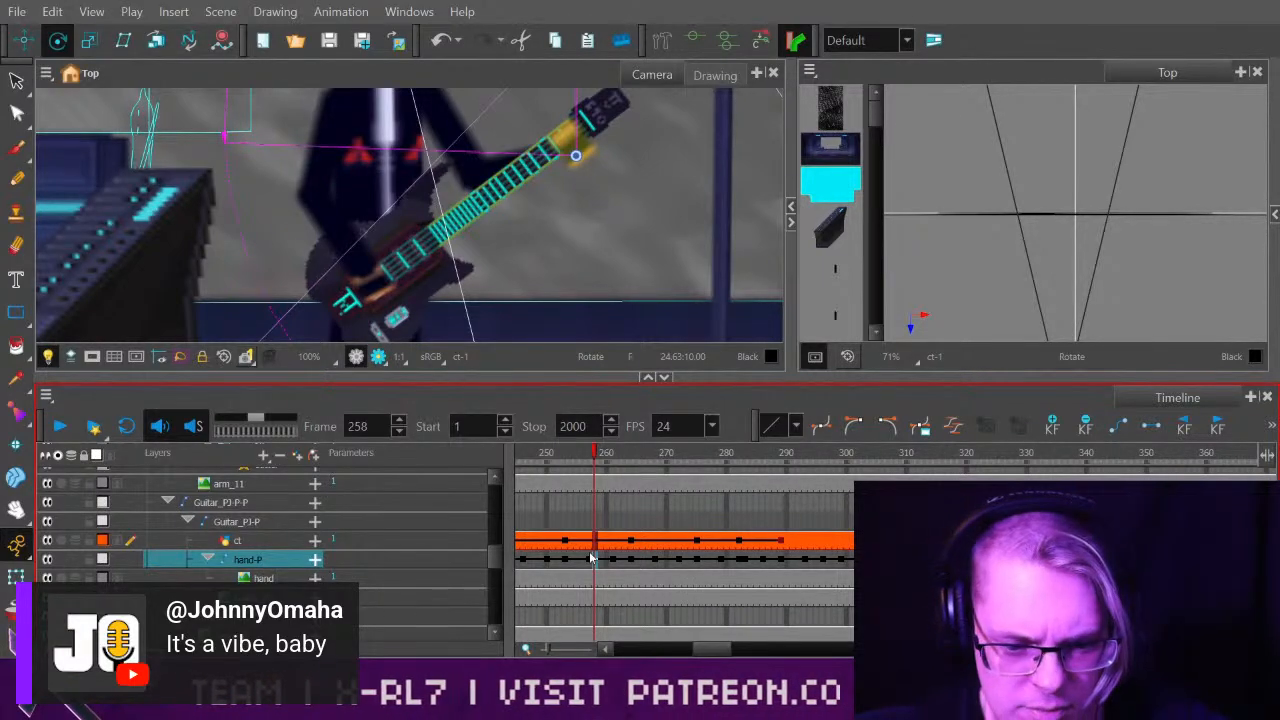
pyautogui.press(',')
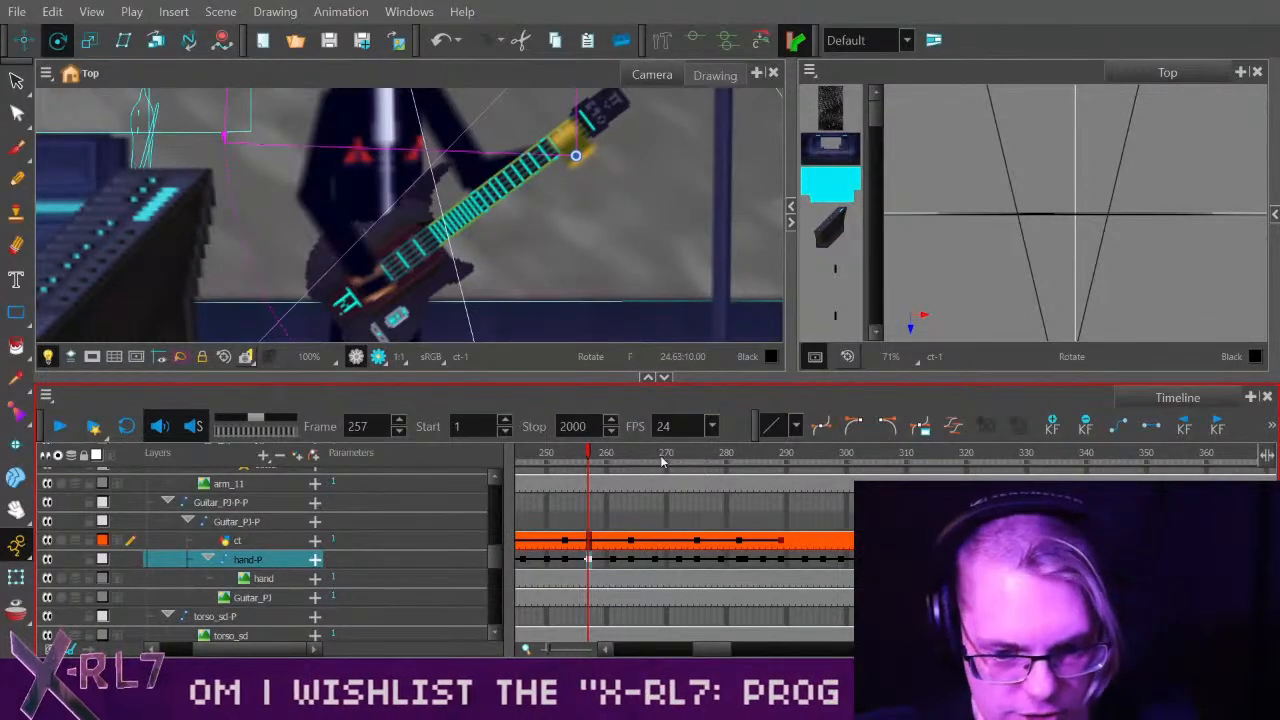
pyautogui.moveTo(720, 650); pyautogui.dragTo(726, 646)
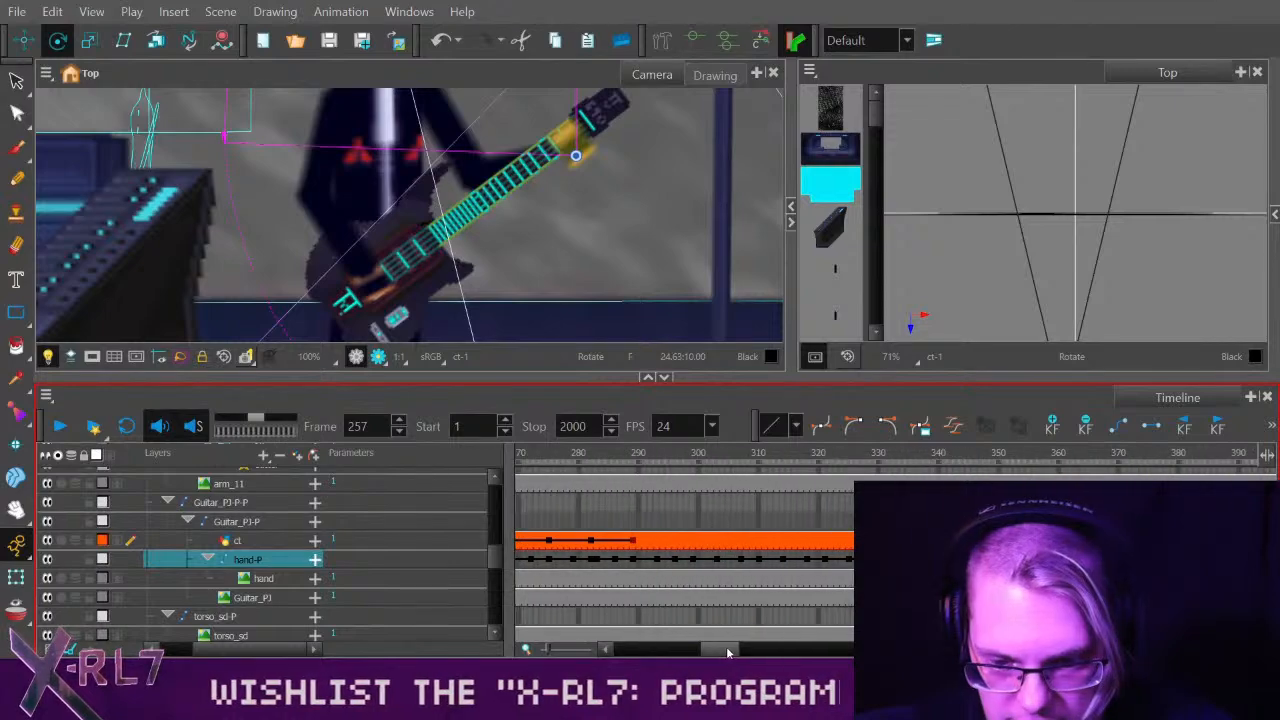
pyautogui.click(59, 426)
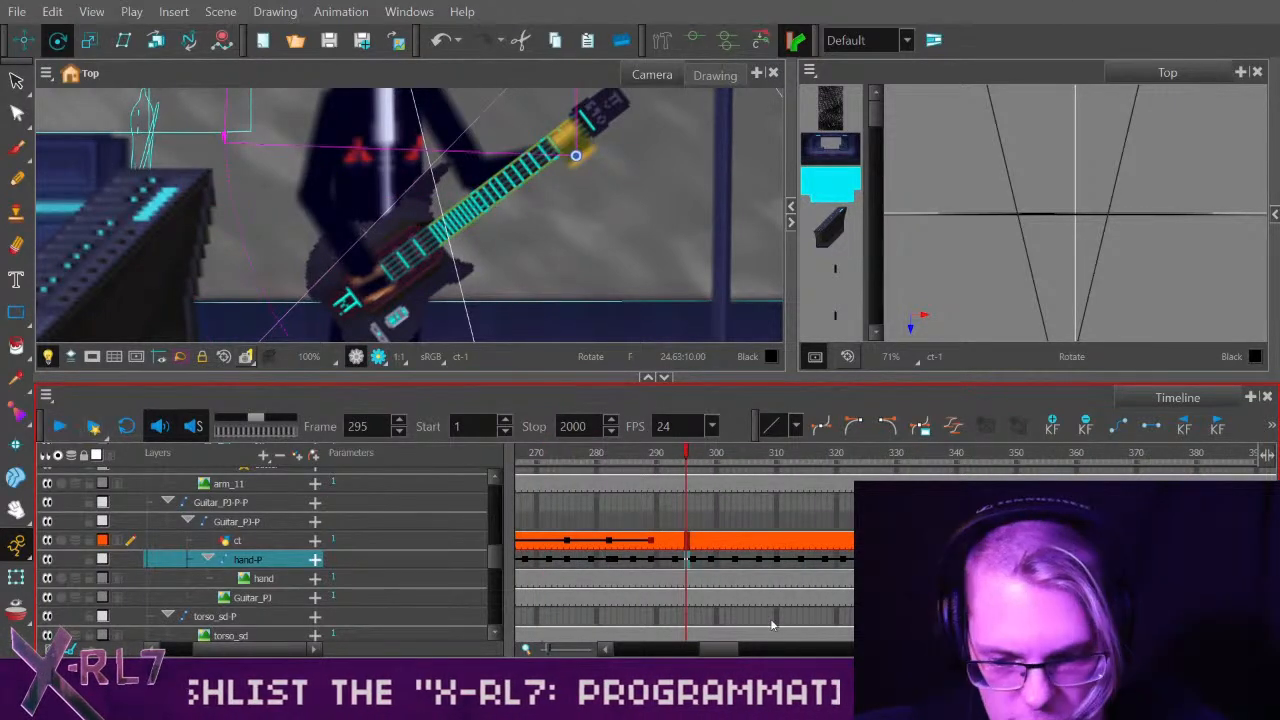
pyautogui.moveTo(727, 650); pyautogui.dragTo(729, 655)
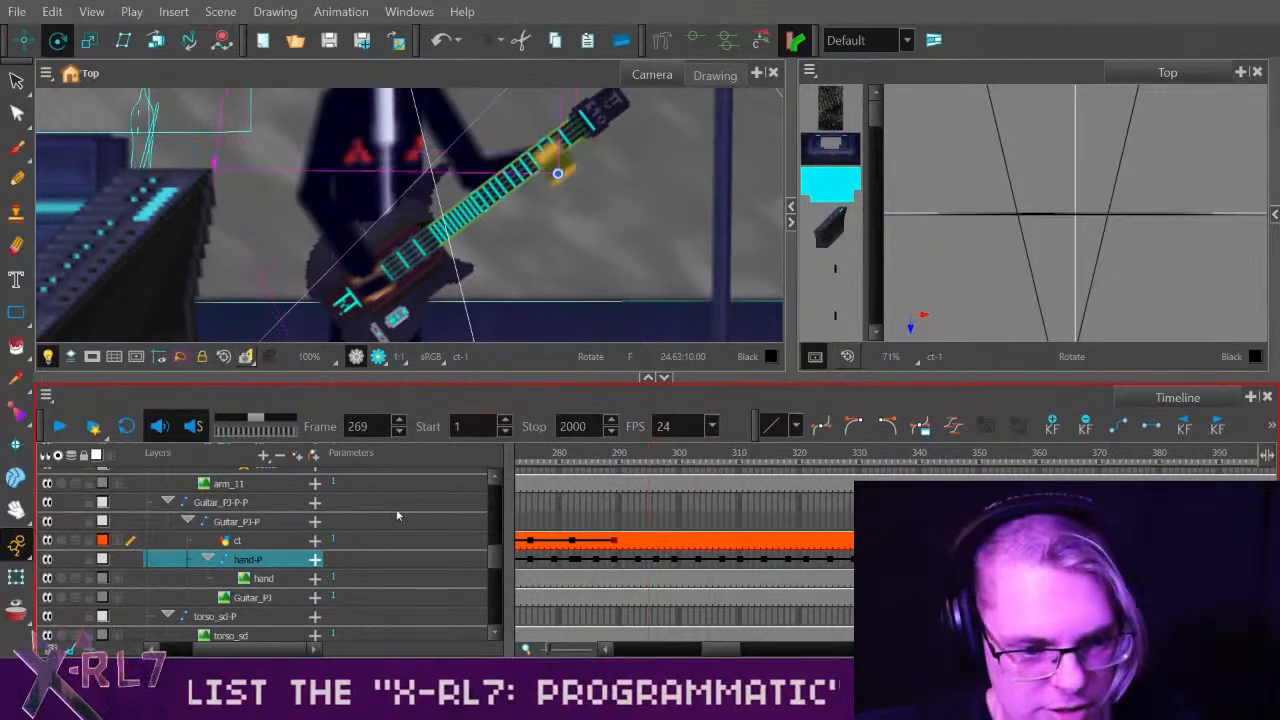
pyautogui.click(58, 427)
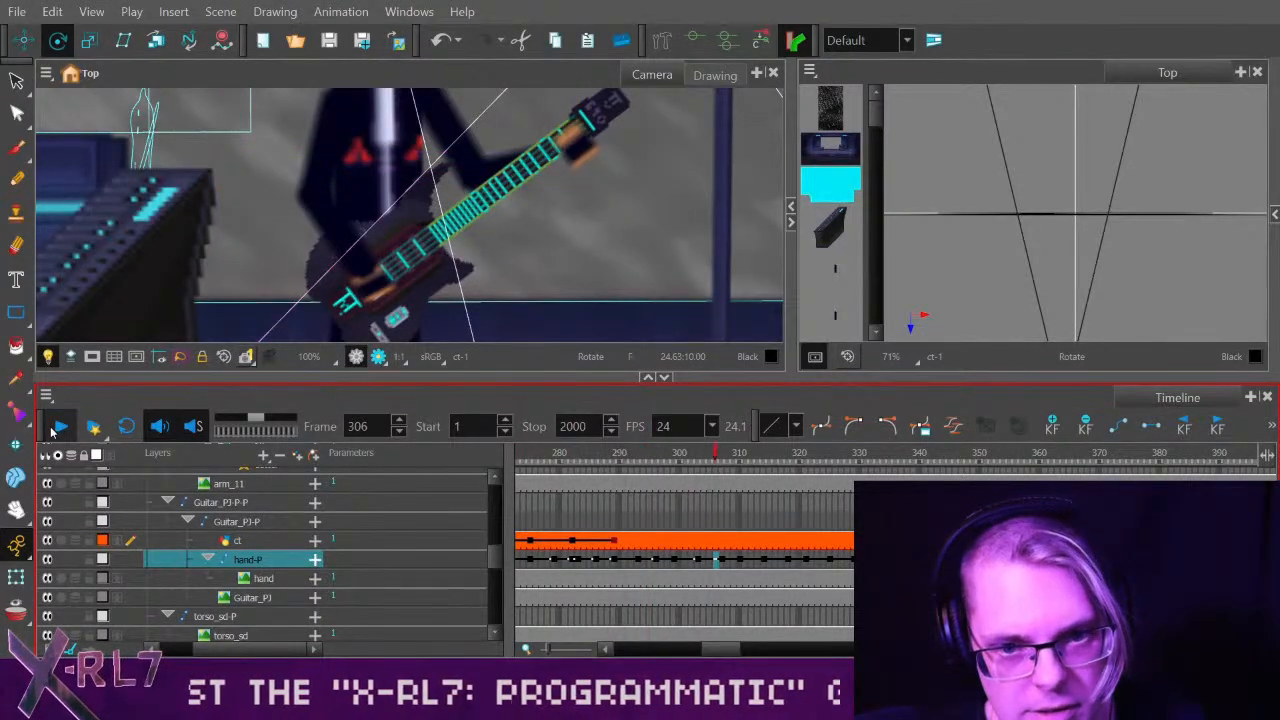
pyautogui.click(54, 432)
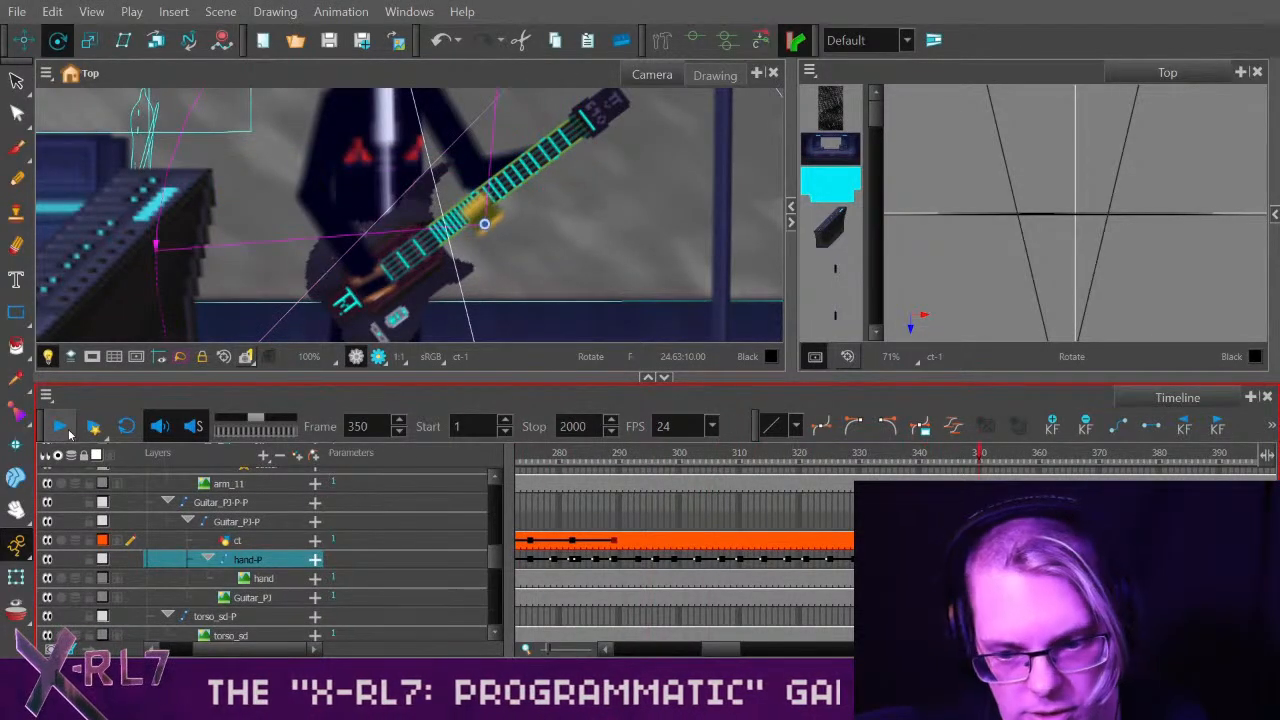
# Scrub the passage from about frame 291 to frame 328 against the guitar waveform to check the hand's timing.
pyautogui.moveTo(650, 458); pyautogui.dragTo(656, 495)
pyautogui.scroll(10, 516, 488)
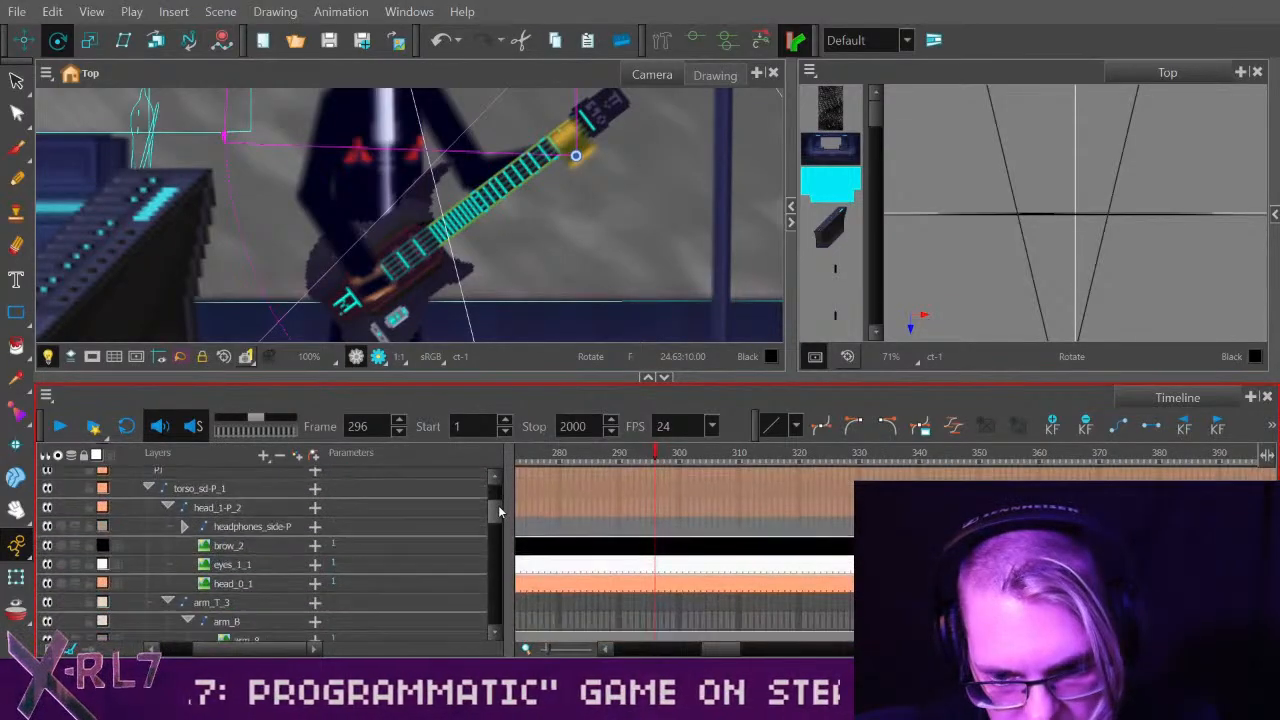
pyautogui.click(632, 455)
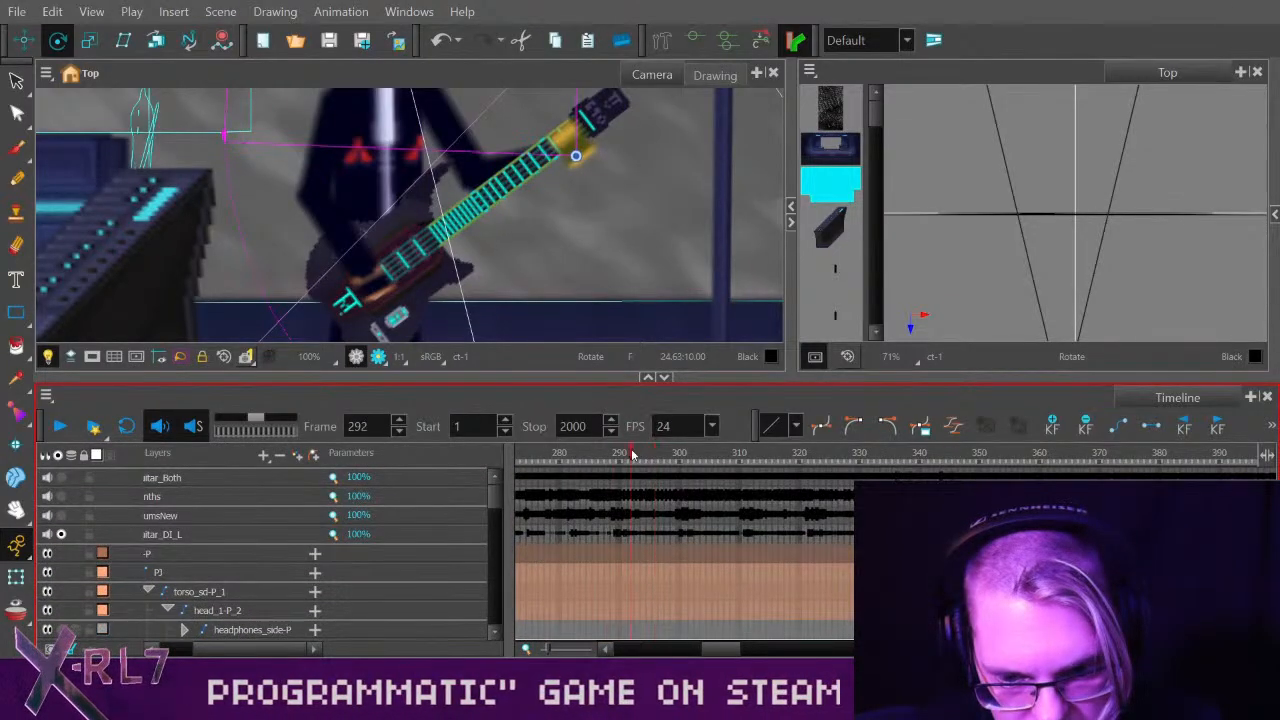
pyautogui.moveTo(658, 455); pyautogui.dragTo(675, 457)
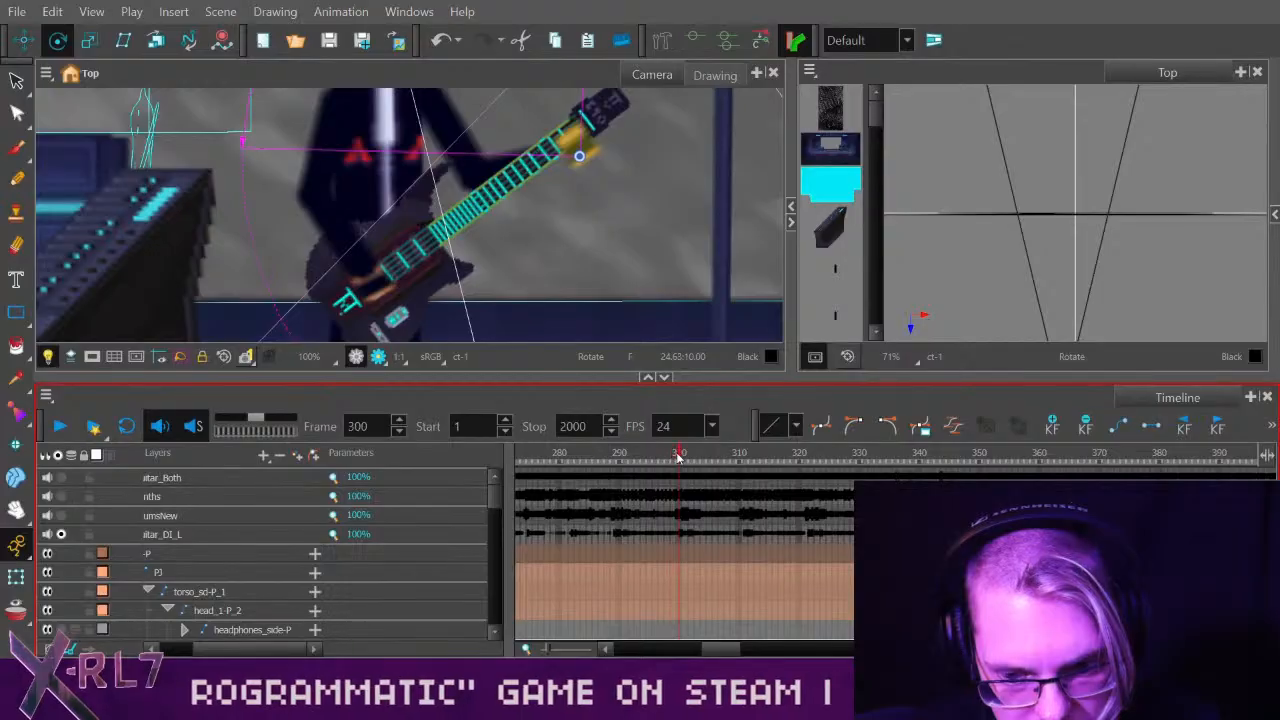
pyautogui.scroll(-10, 530, 505)
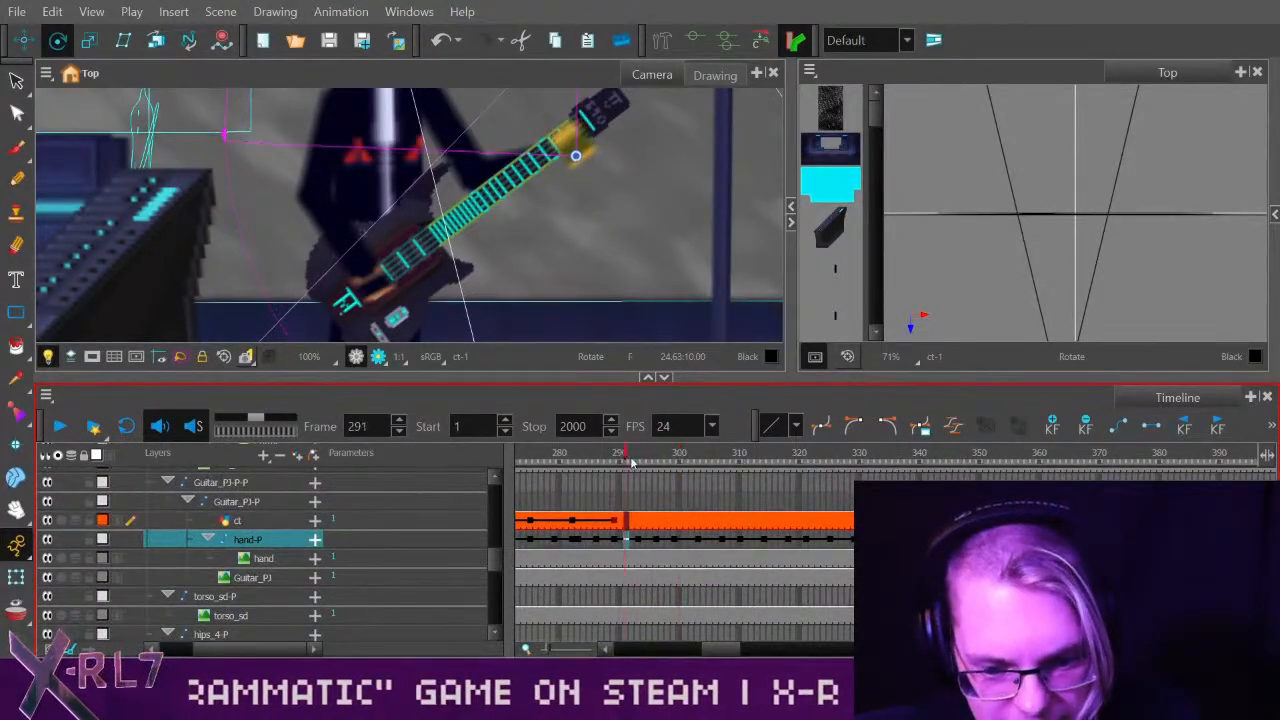
pyautogui.click(644, 539)
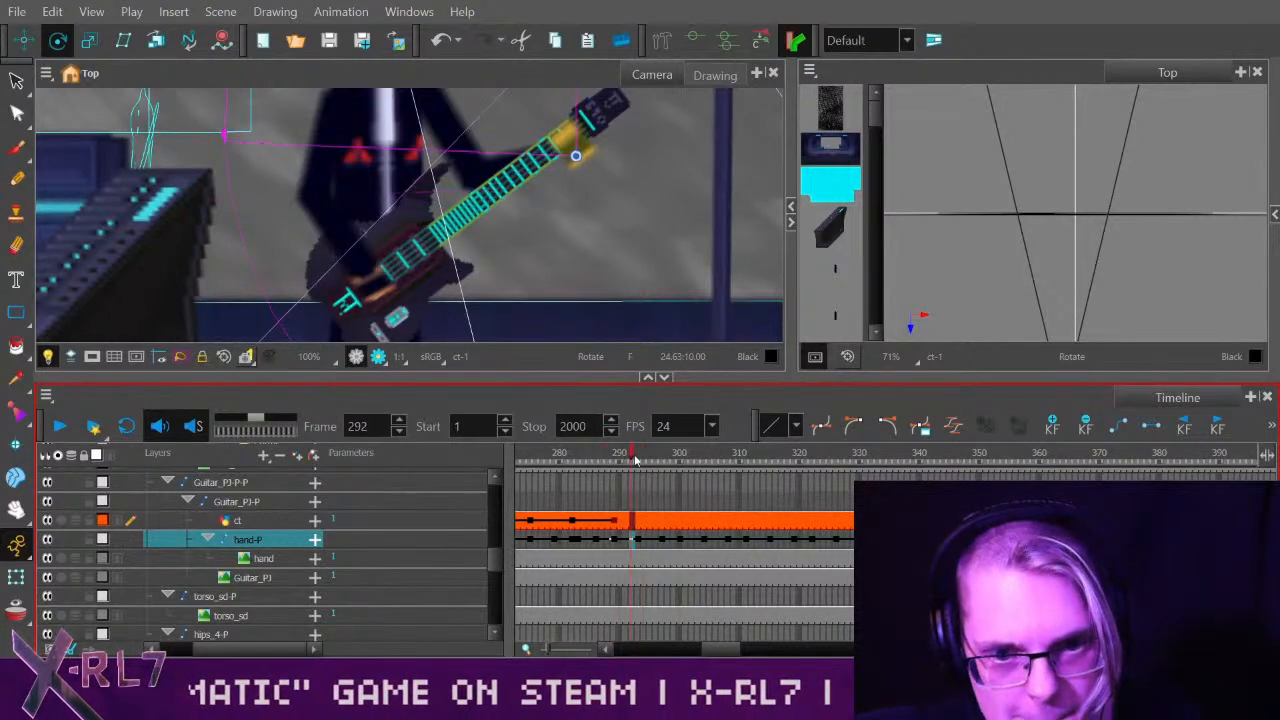
pyautogui.moveTo(643, 457); pyautogui.dragTo(848, 487)
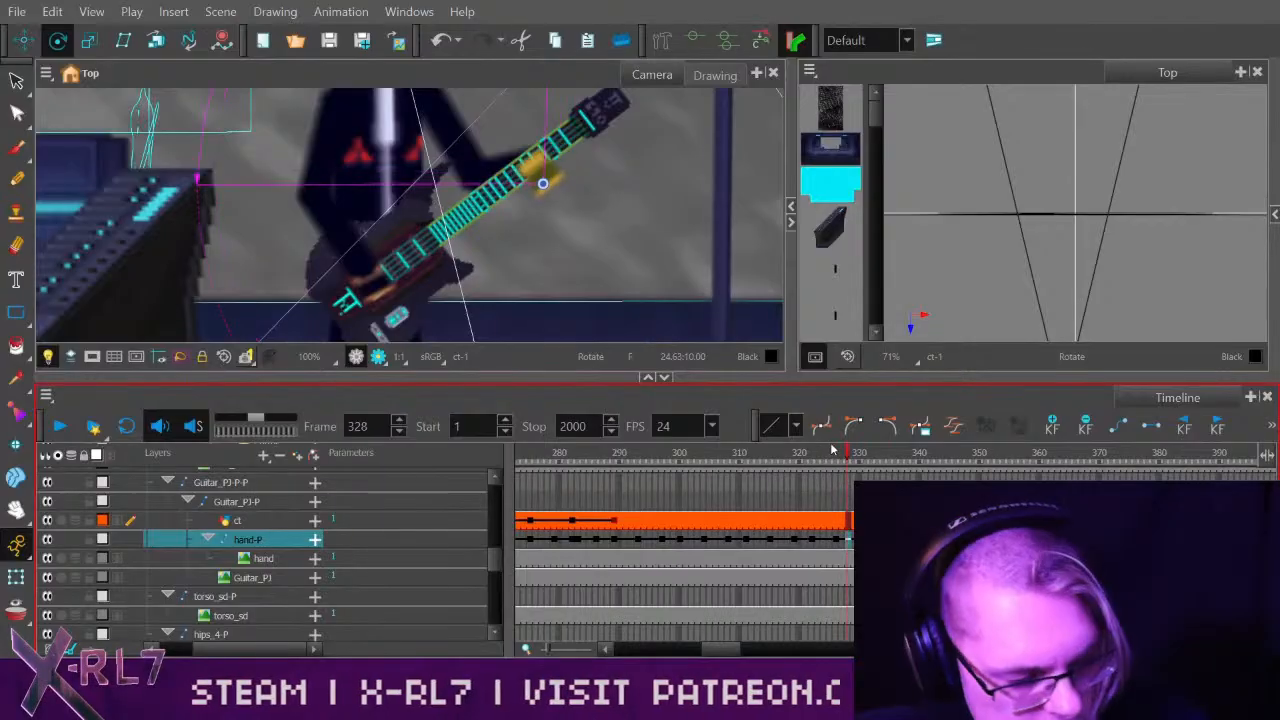
# Scrub on through frames 328 to 341 to examine the hand's movement down the neck.
pyautogui.moveTo(724, 651); pyautogui.dragTo(730, 649)
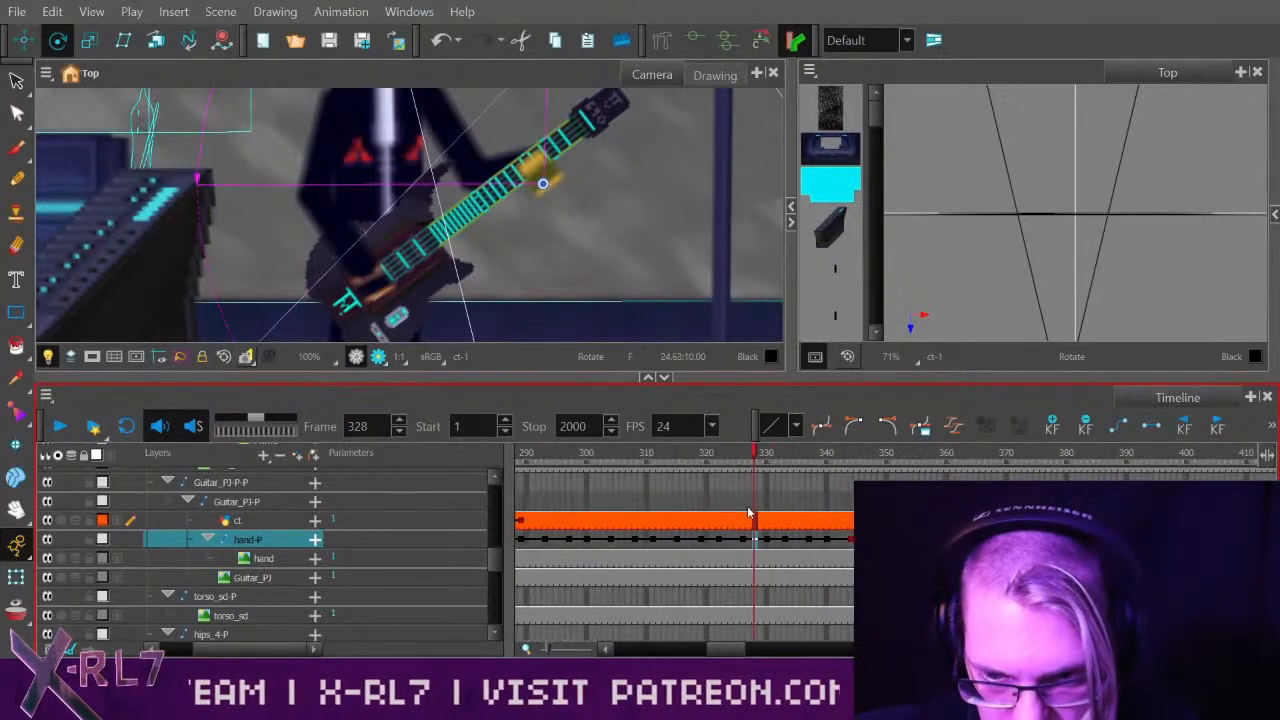
pyautogui.moveTo(752, 459); pyautogui.dragTo(782, 457)
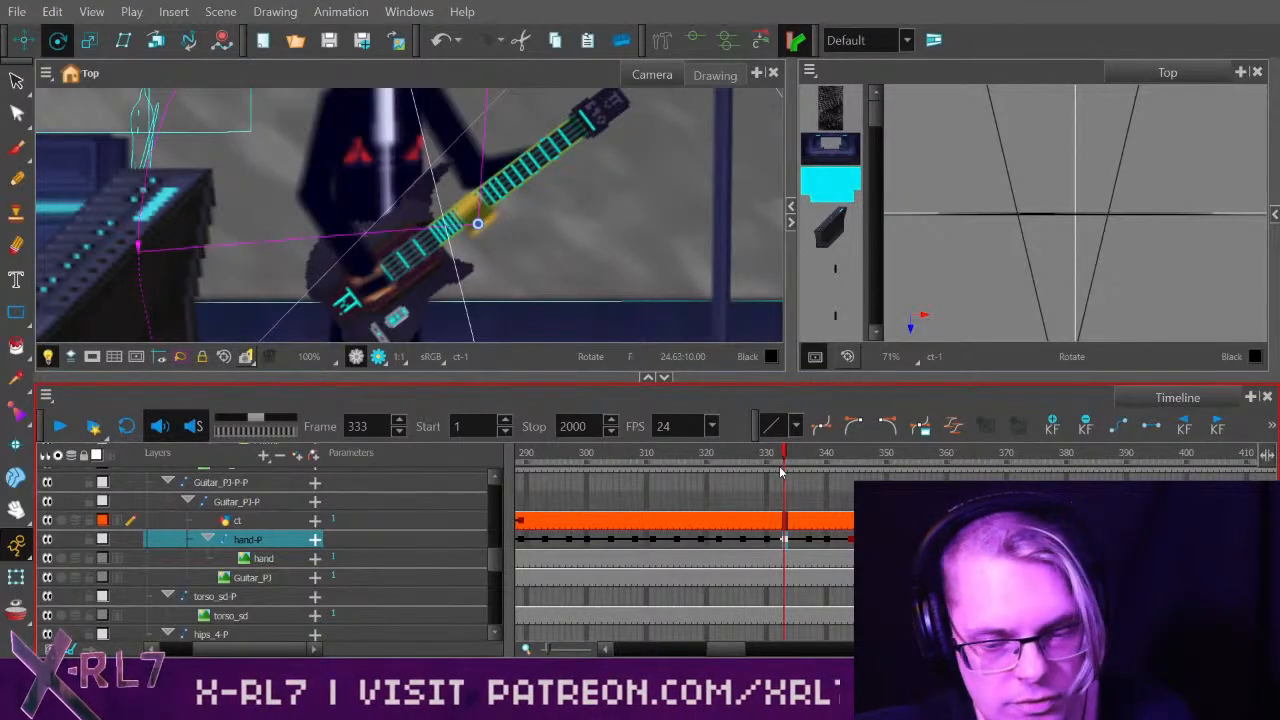
pyautogui.press(',')
pyautogui.moveTo(779, 472); pyautogui.dragTo(829, 460)
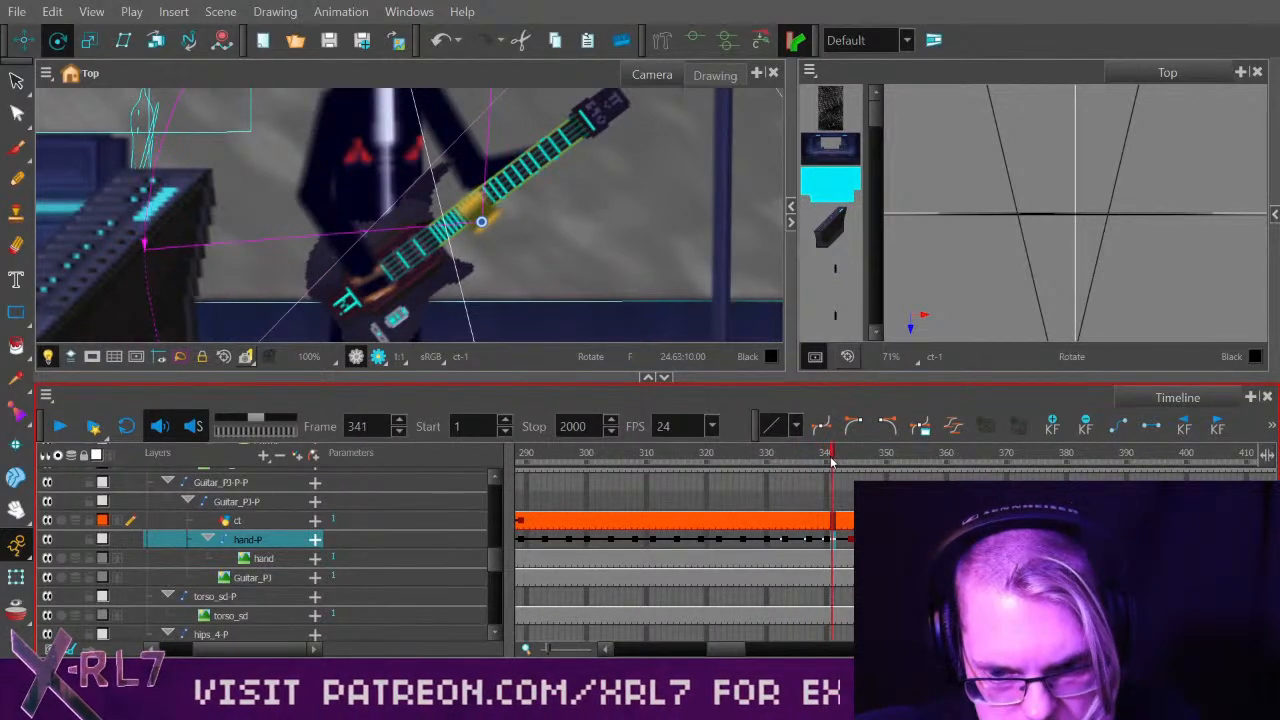
# Paste the hand-P keyframe from frame 332 onto frame 340 and shift the hand down the neck toward the guitar body.
pyautogui.scroll(1, 600, 237)
pyautogui.scroll(3, 600, 238)
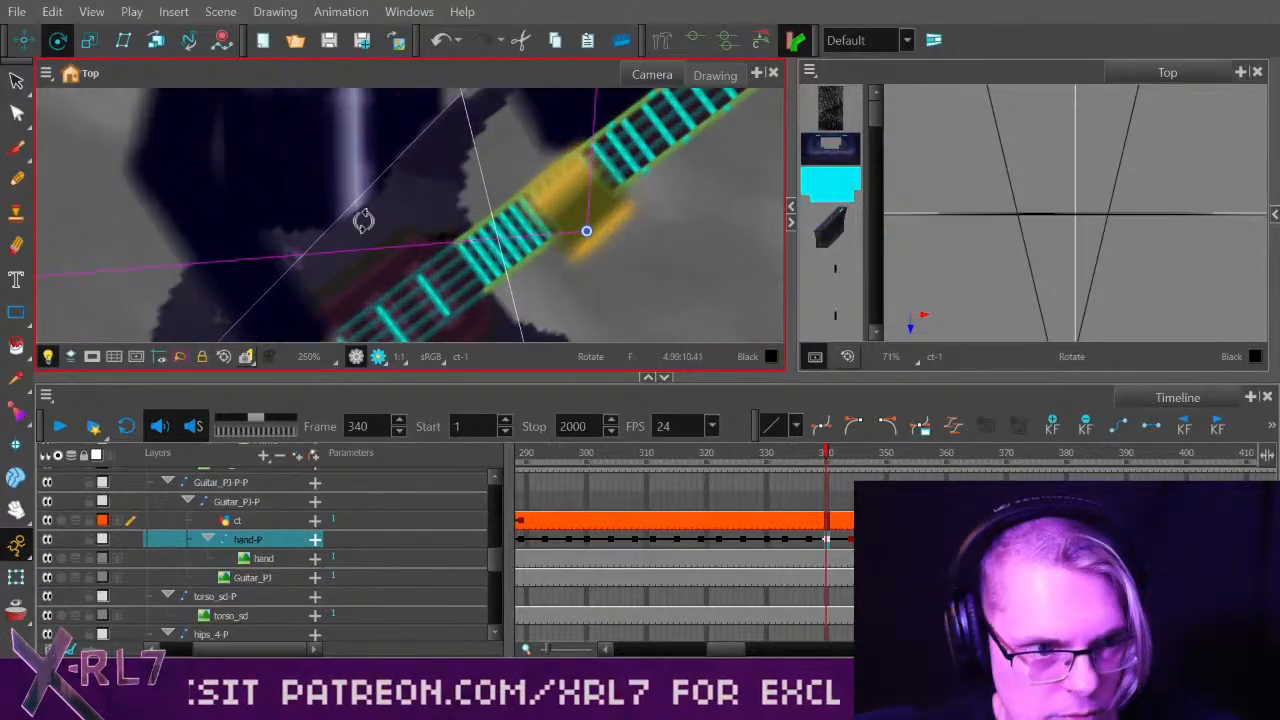
pyautogui.click(24, 41)
pyautogui.scroll(1, 708, 268)
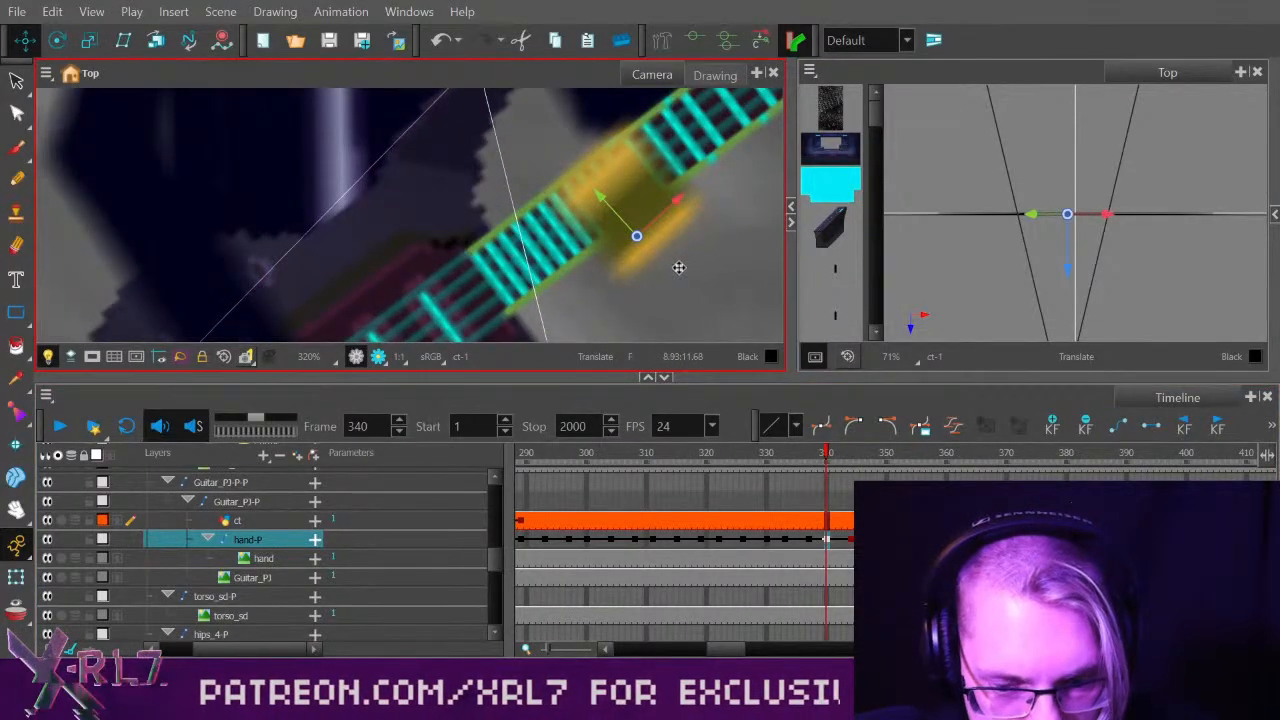
pyautogui.click(767, 541)
pyautogui.click(784, 541)
pyautogui.hotkey('ctrl', 'c')
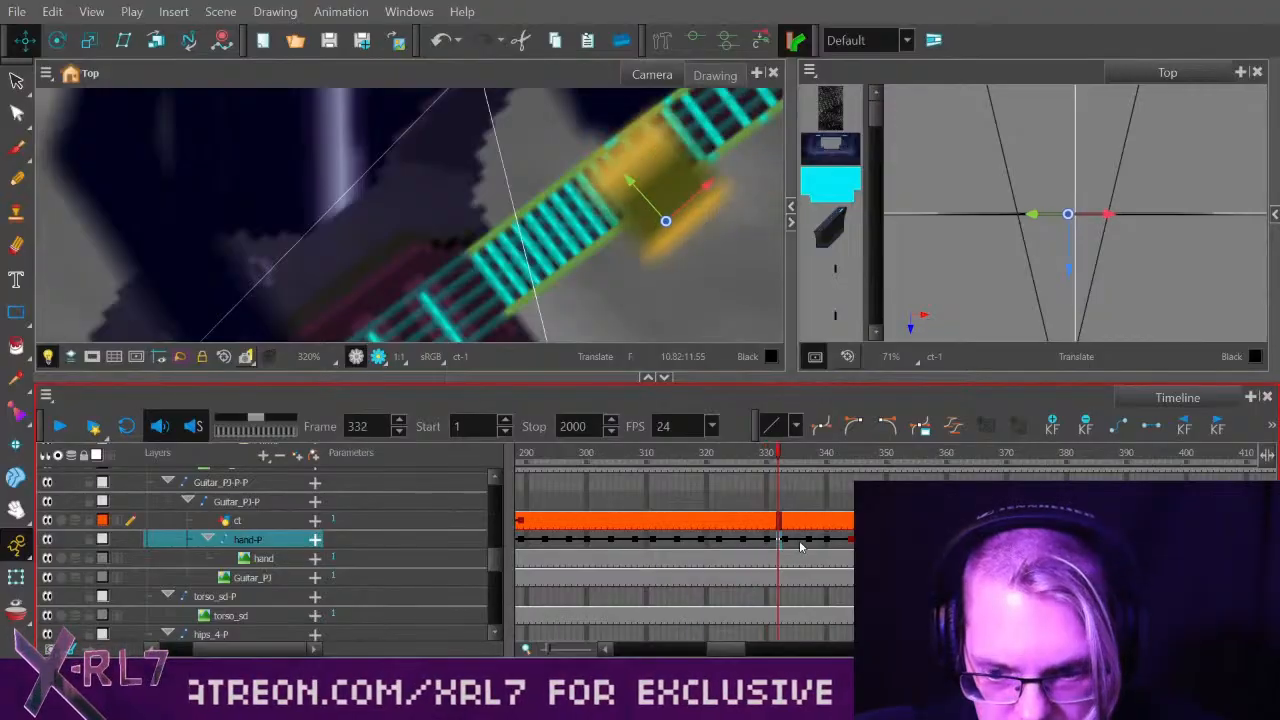
pyautogui.click(827, 541)
pyautogui.hotkey('ctrl', 'v')
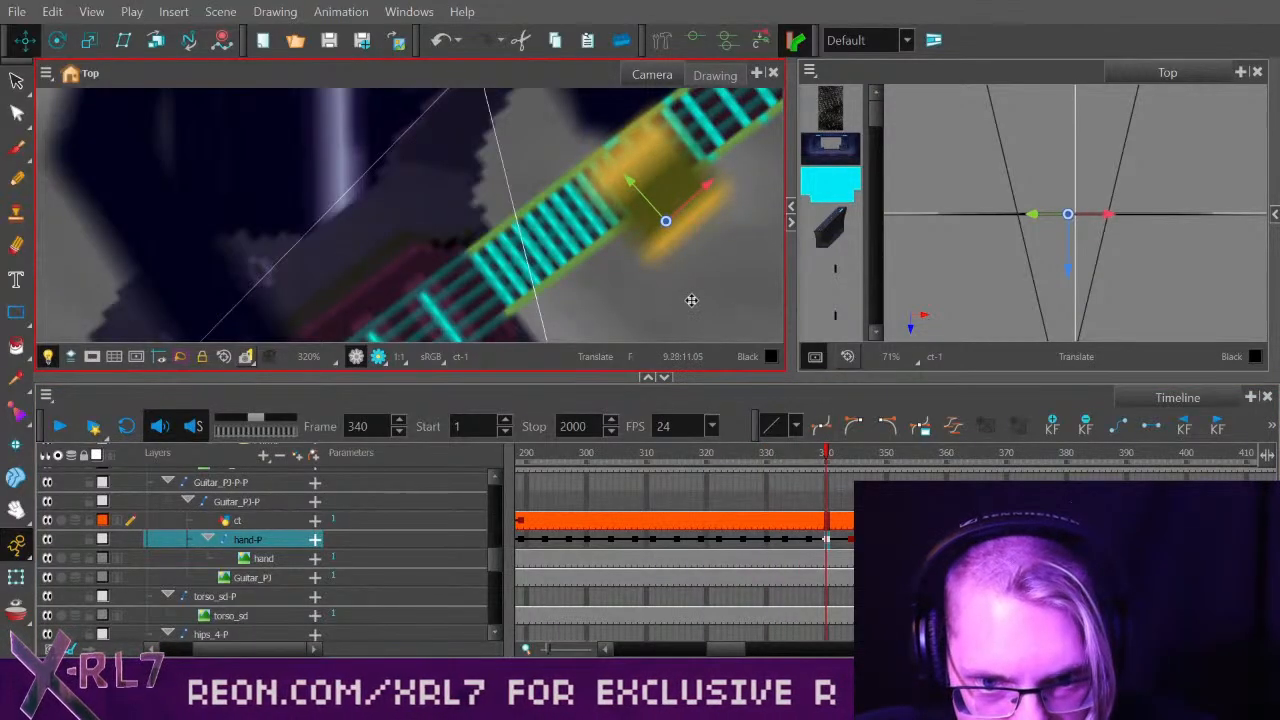
pyautogui.moveTo(689, 301); pyautogui.dragTo(659, 321)
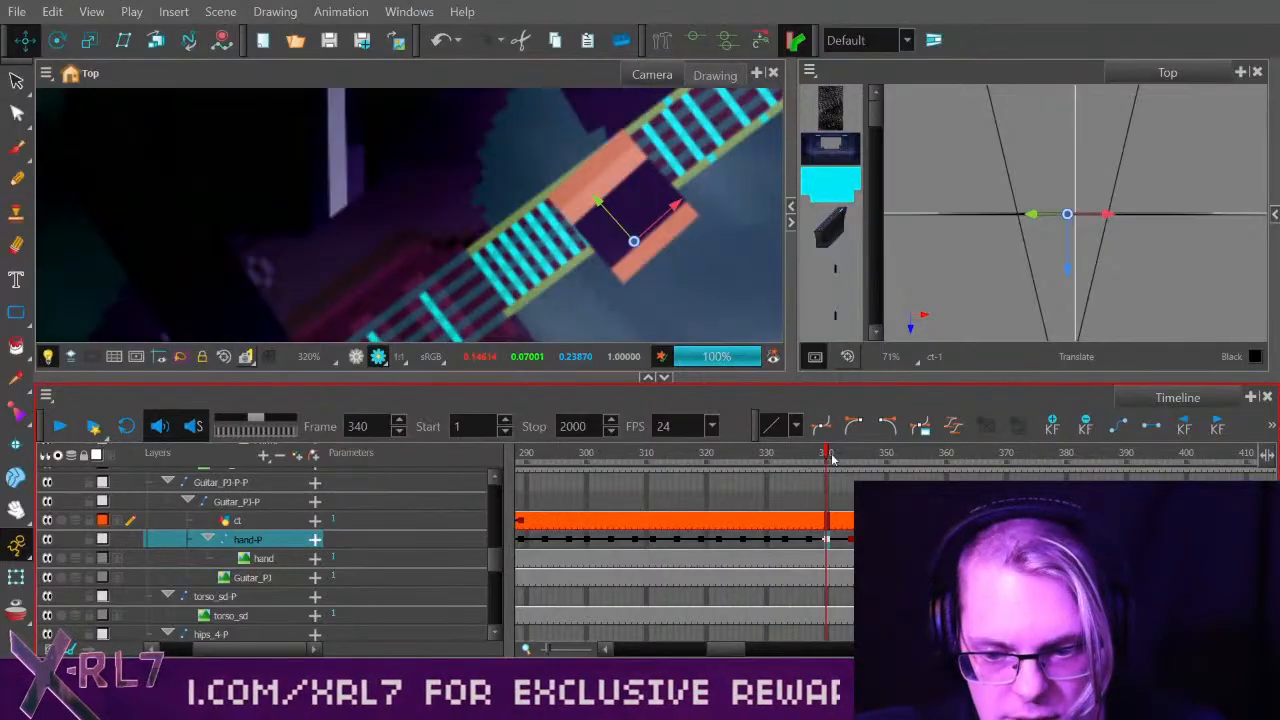
# Compare the hand with frame 333 and nudge its frame 340 keyframe slightly further toward the guitar body.
pyautogui.click(783, 541)
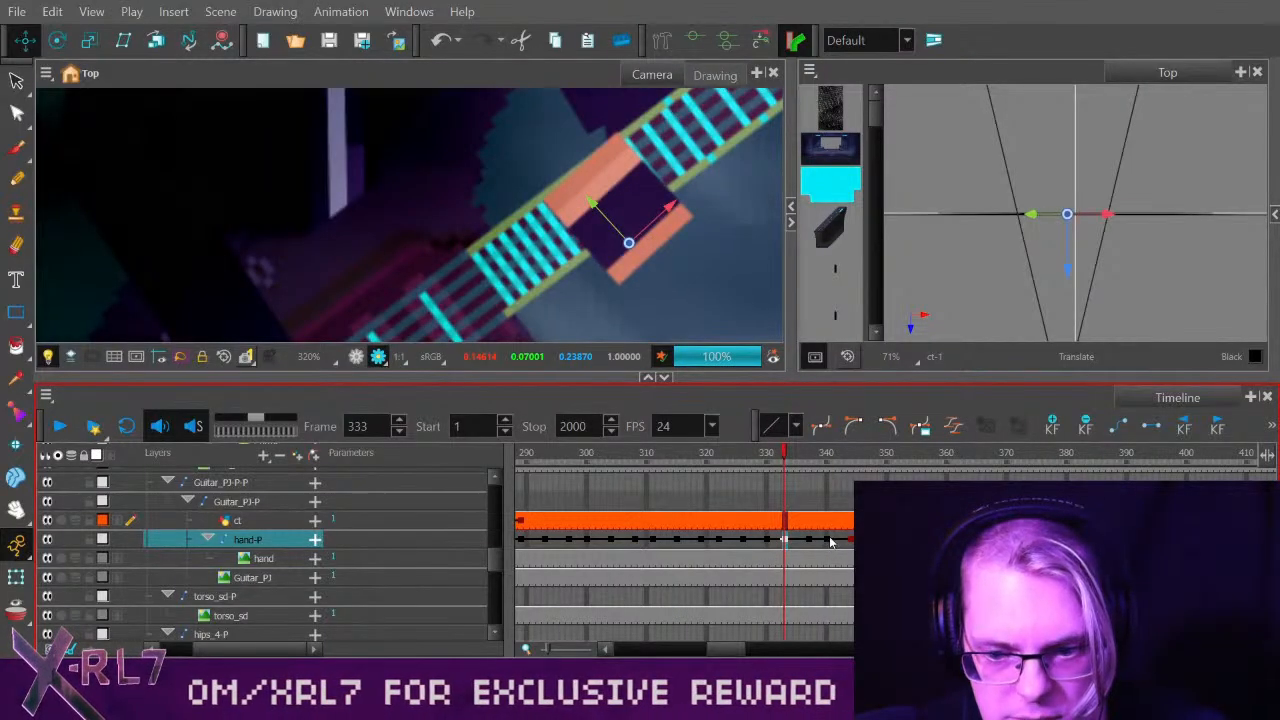
pyautogui.click(828, 541)
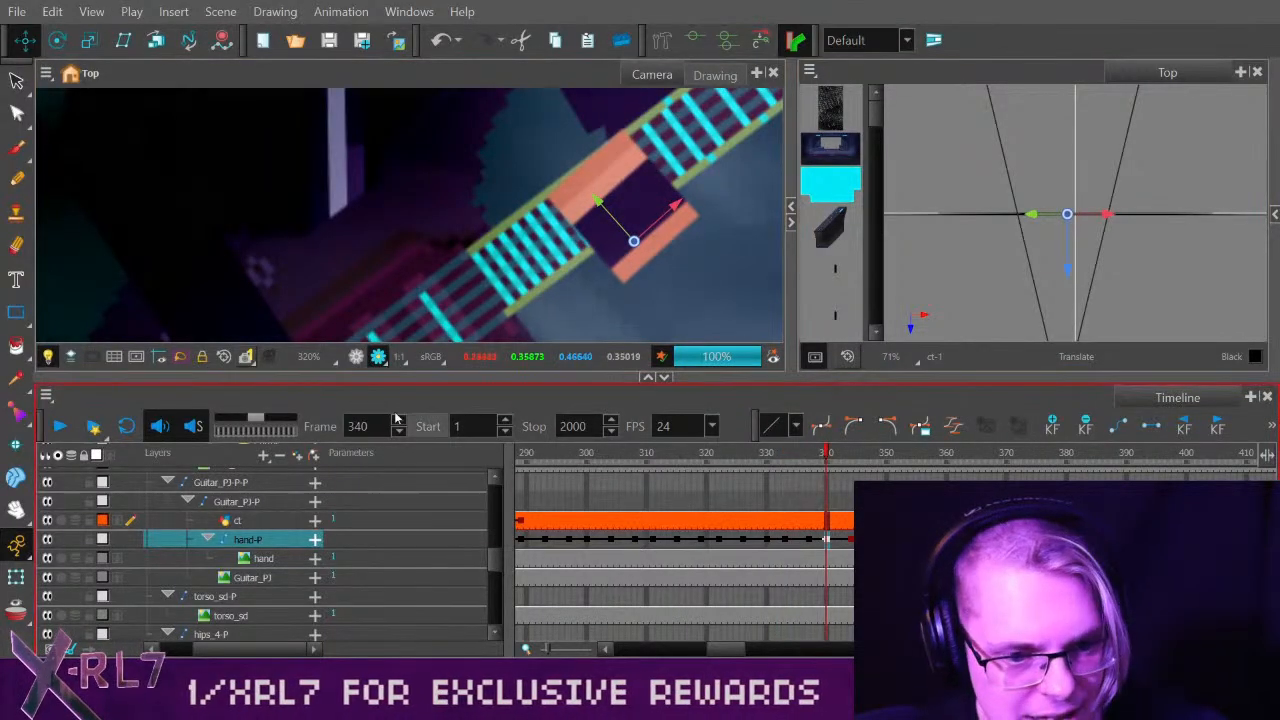
pyautogui.click(380, 356)
pyautogui.moveTo(691, 277); pyautogui.dragTo(684, 284)
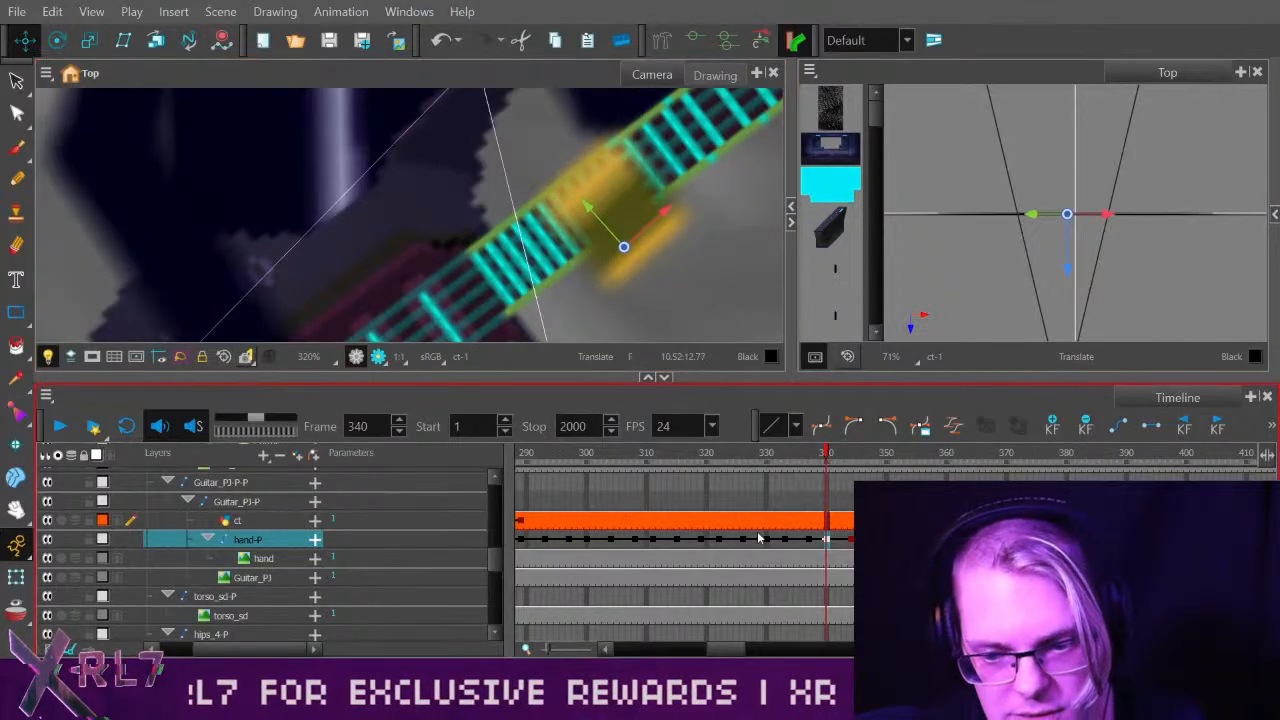
pyautogui.click(376, 357)
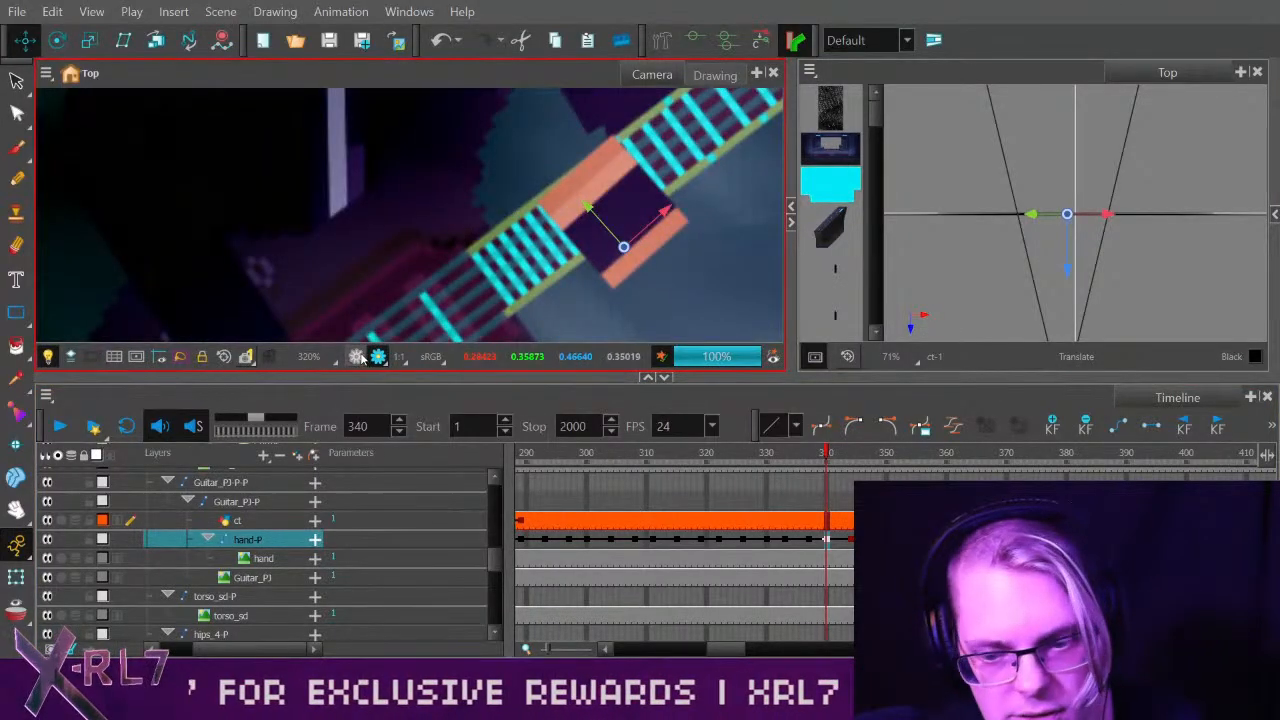
pyautogui.click(360, 357)
# Scrub from about frame 326 to frame 341, and move the hand at frame 340 a touch closer to the guitar body.
pyautogui.click(768, 541)
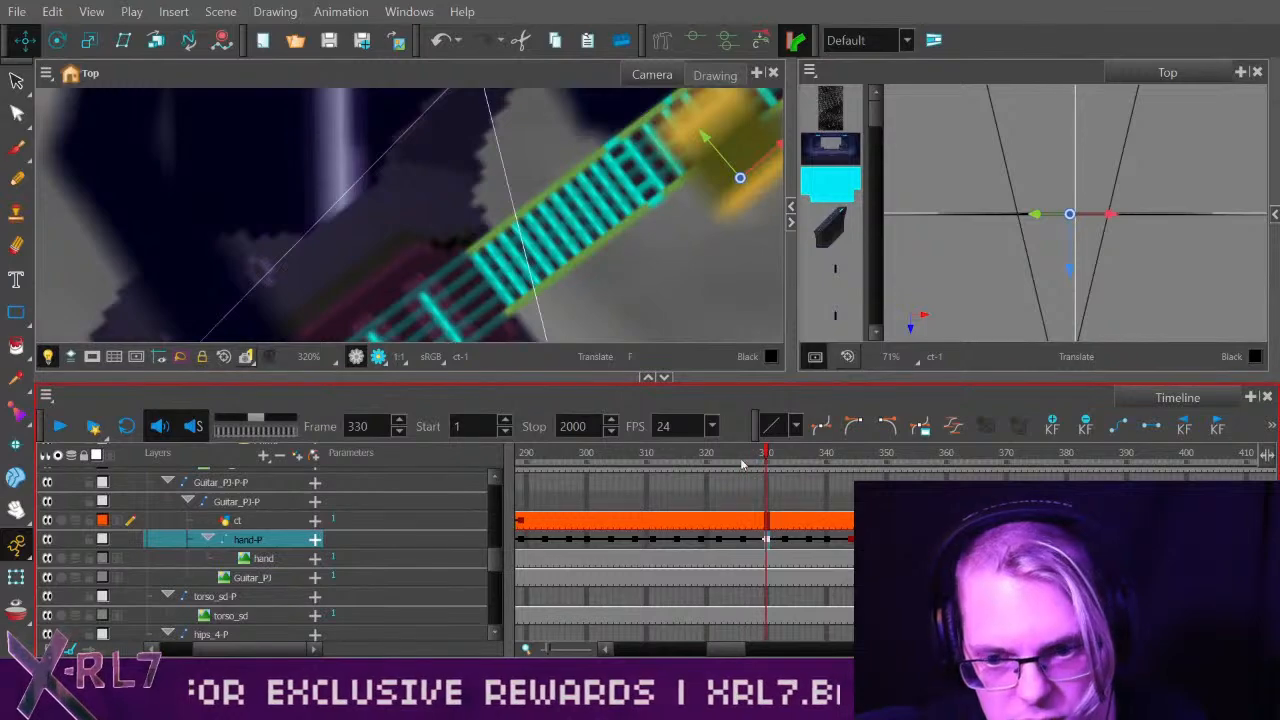
pyautogui.moveTo(741, 463); pyautogui.dragTo(826, 452)
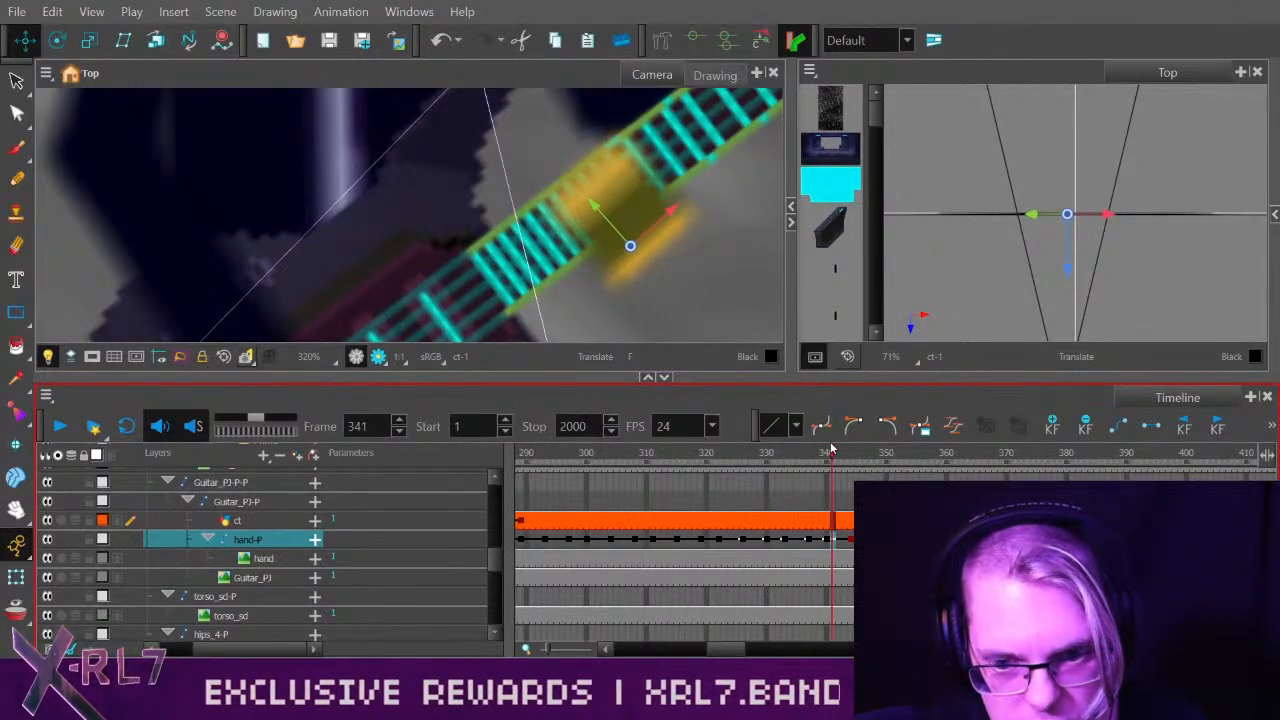
pyautogui.click(784, 521)
pyautogui.click(830, 543)
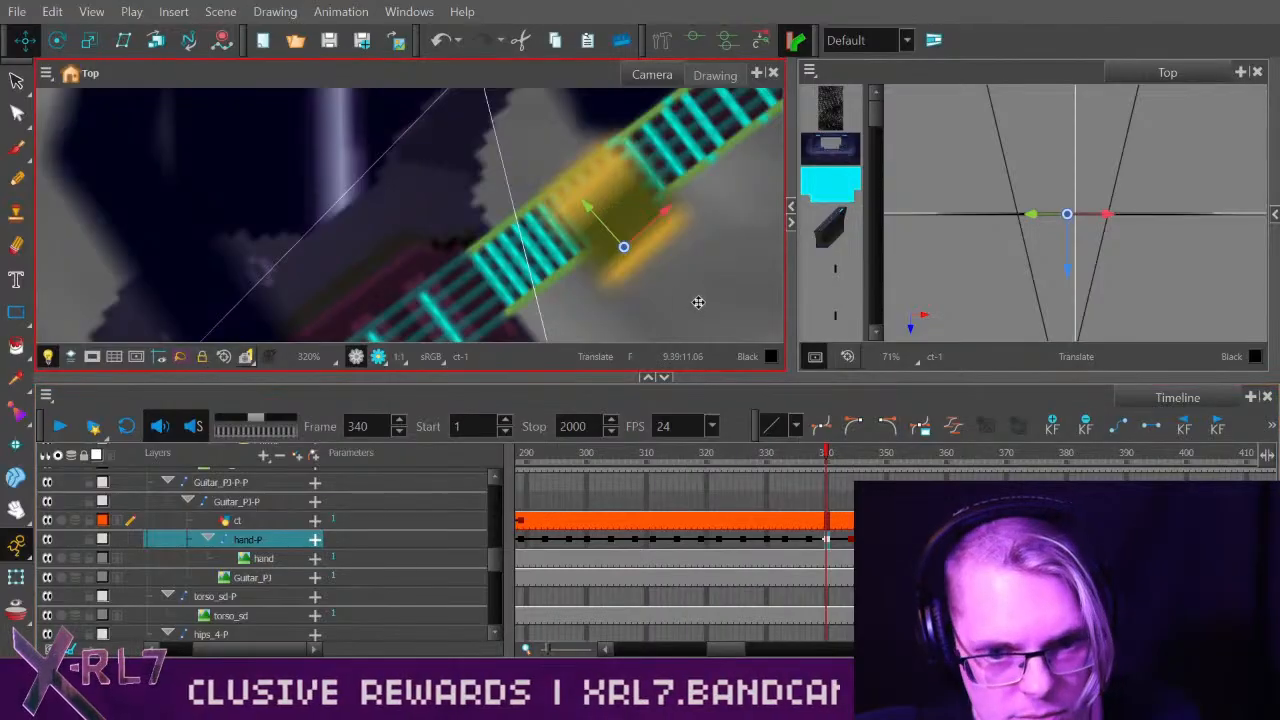
pyautogui.moveTo(692, 304); pyautogui.dragTo(687, 306)
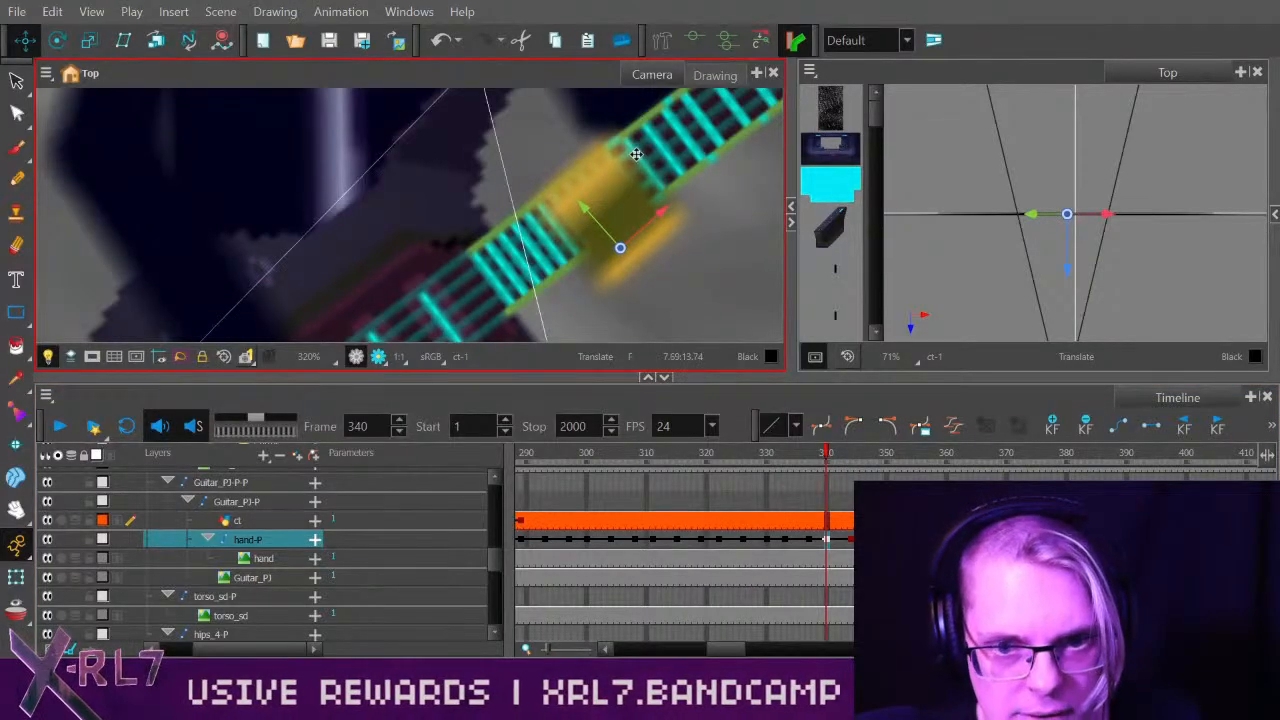
# Undo a trial move of the hand at frame 340, and shift it about one fret further down the neck instead.
pyautogui.scroll(-1, 680, 200)
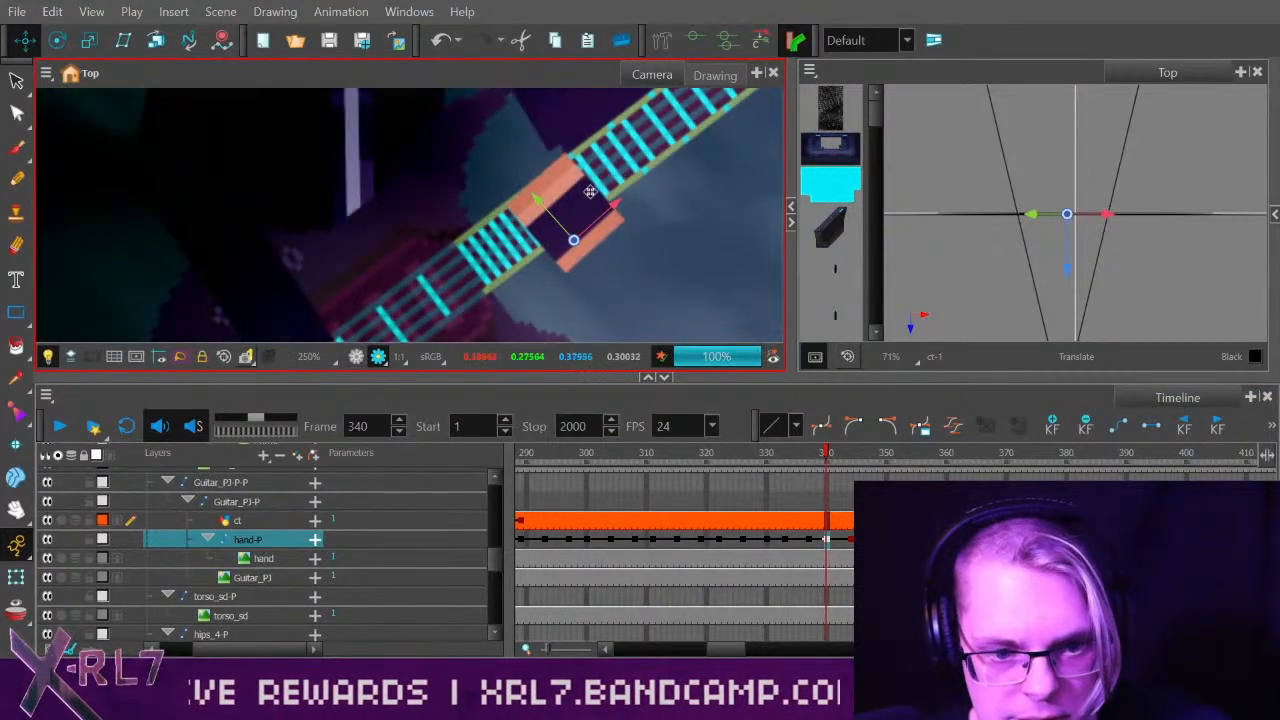
pyautogui.moveTo(650, 280); pyautogui.dragTo(736, 296)
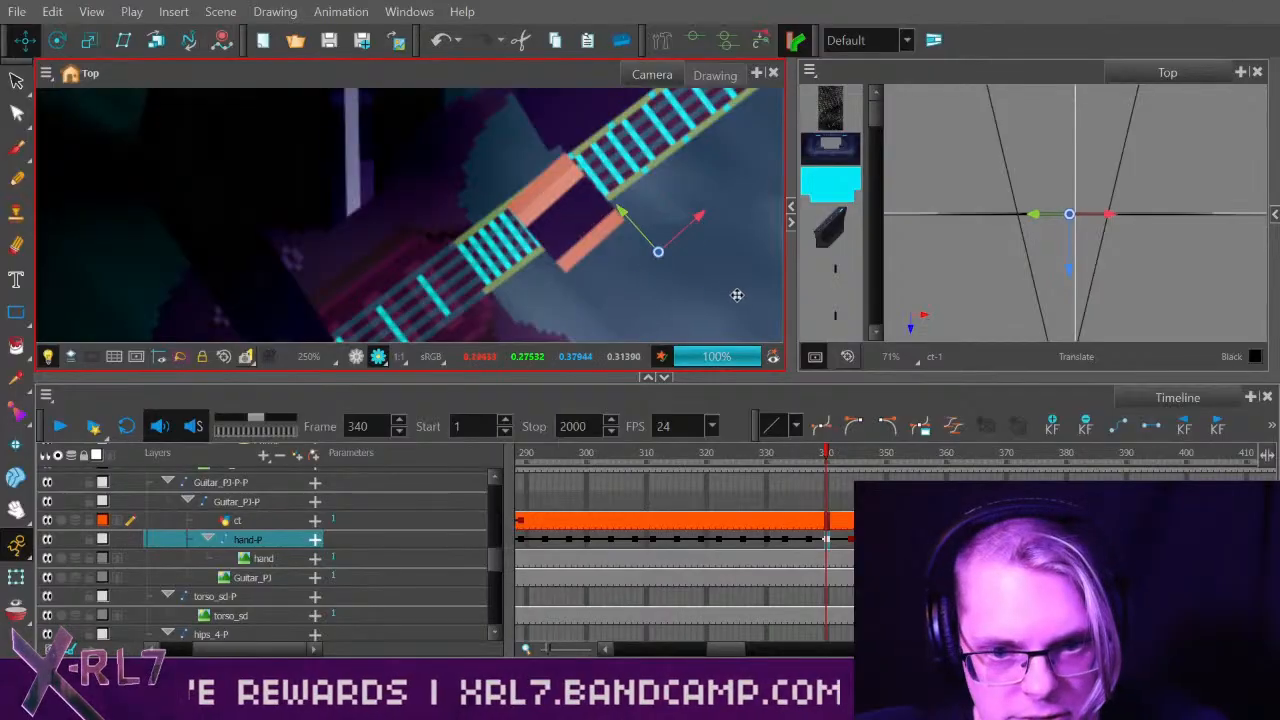
pyautogui.hotkey('ctrl', 'z')
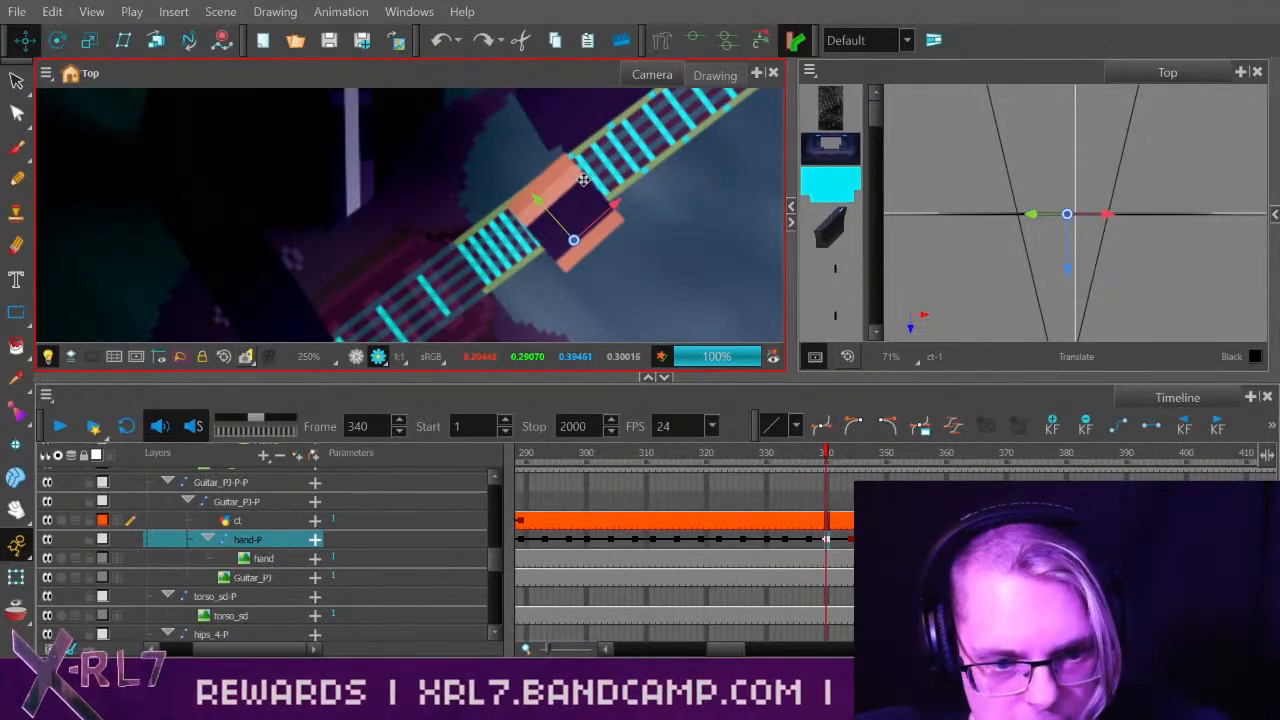
pyautogui.click(356, 357)
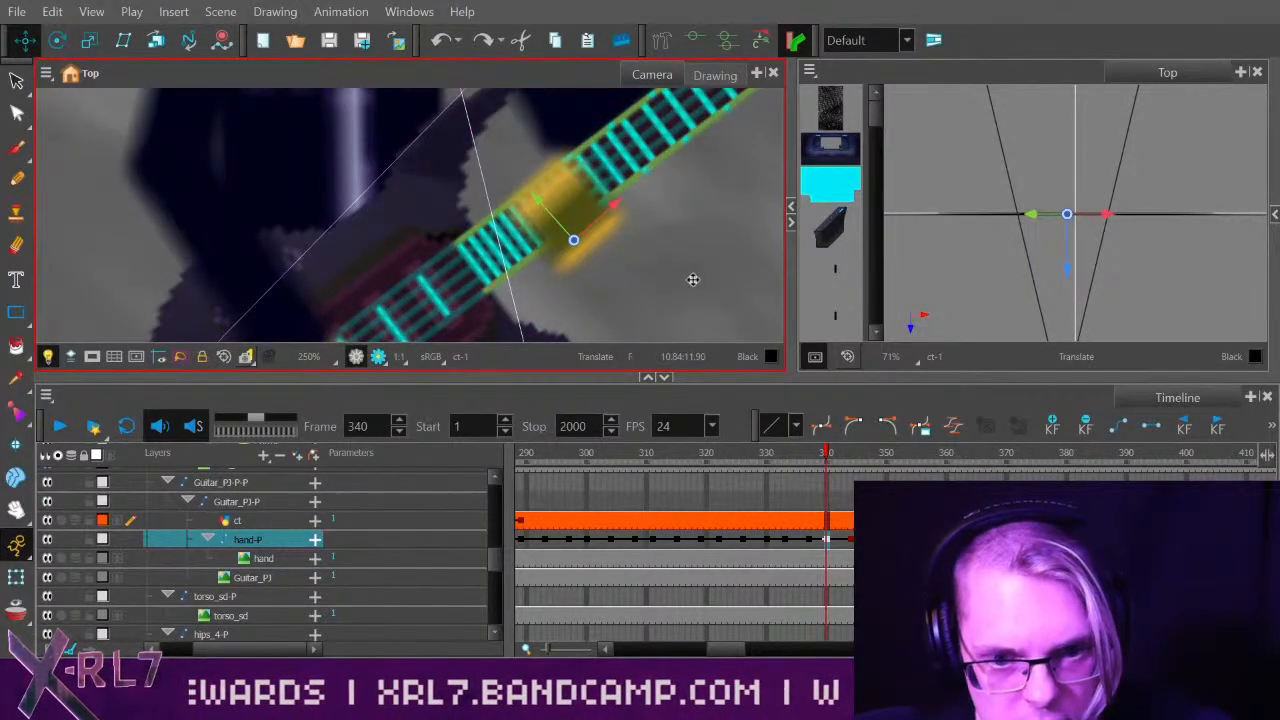
pyautogui.moveTo(713, 293); pyautogui.dragTo(703, 301)
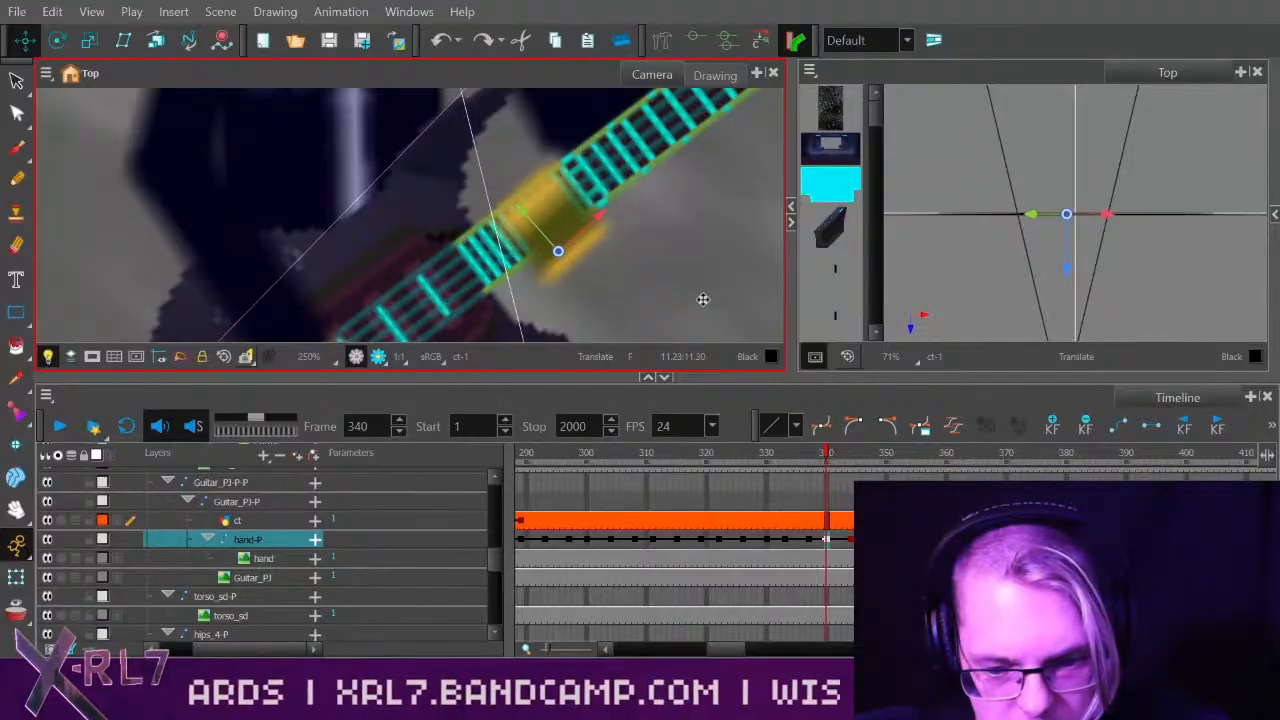
# Compare the hand positions at frames 330, 333, 340 and 344 to check the adjusted keyframe.
pyautogui.click(770, 549)
pyautogui.moveTo(737, 452); pyautogui.dragTo(829, 456)
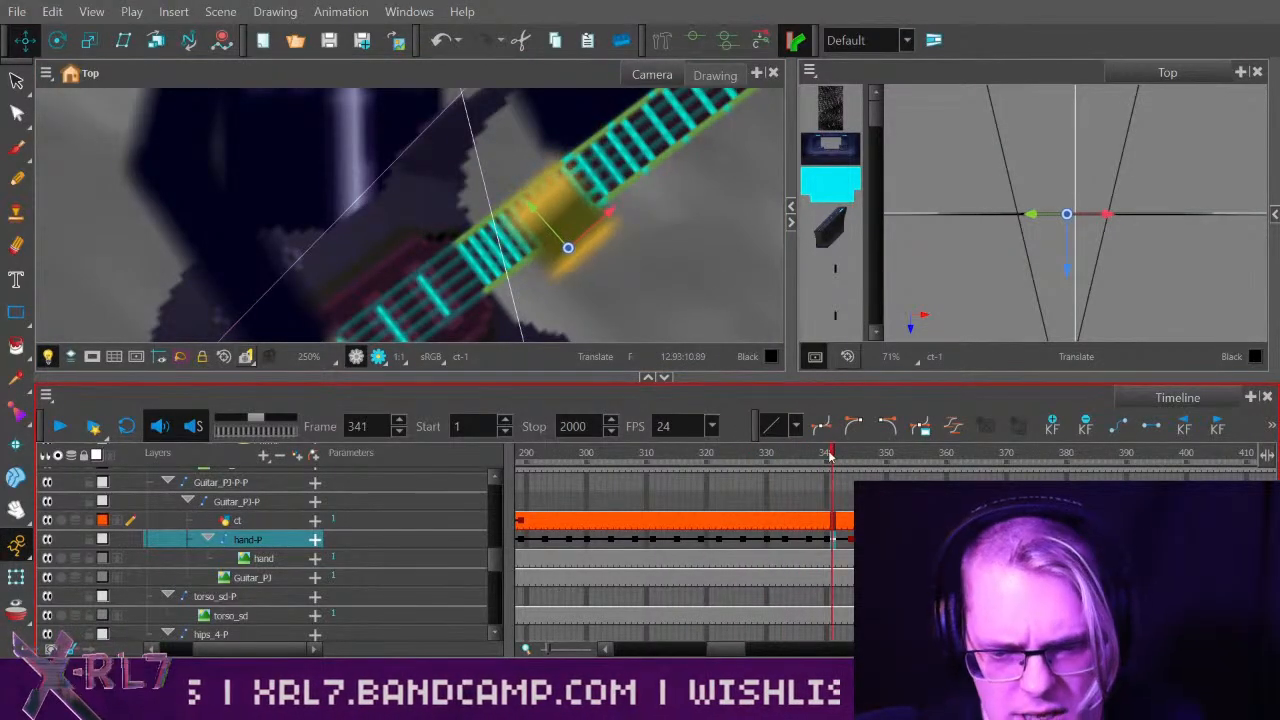
pyautogui.click(827, 541)
pyautogui.click(791, 545)
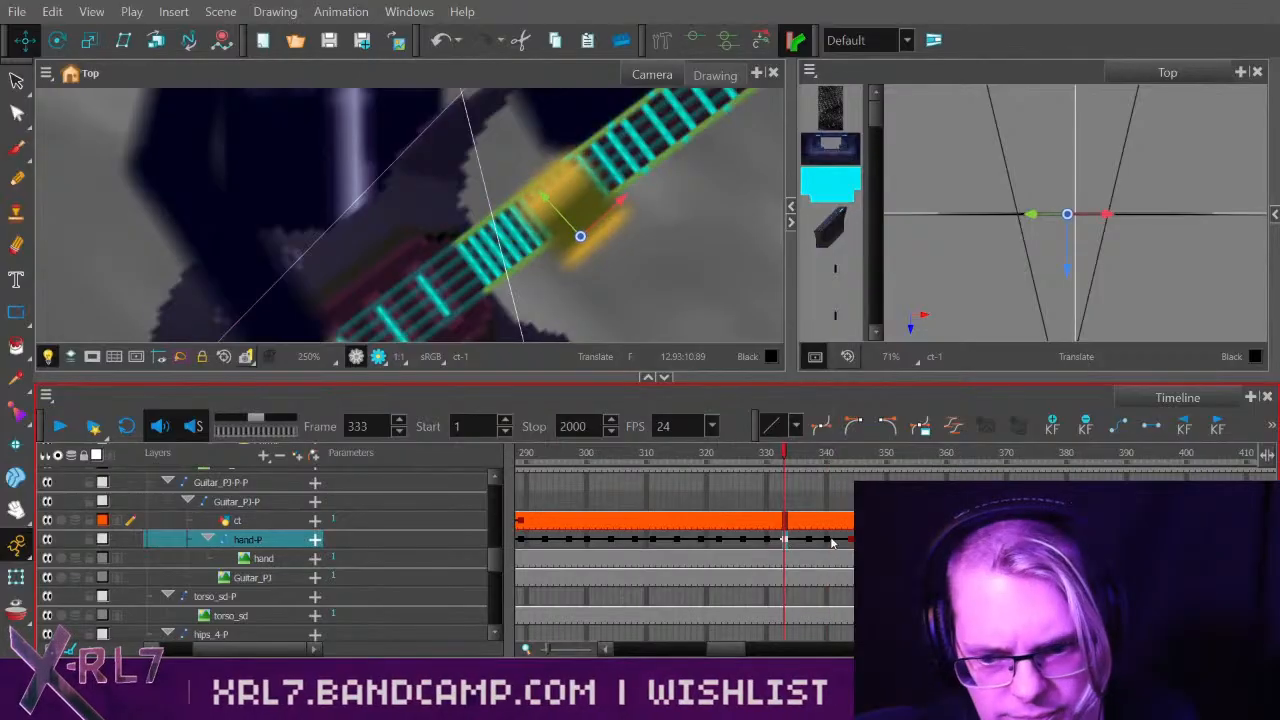
pyautogui.click(827, 541)
pyautogui.click(849, 541)
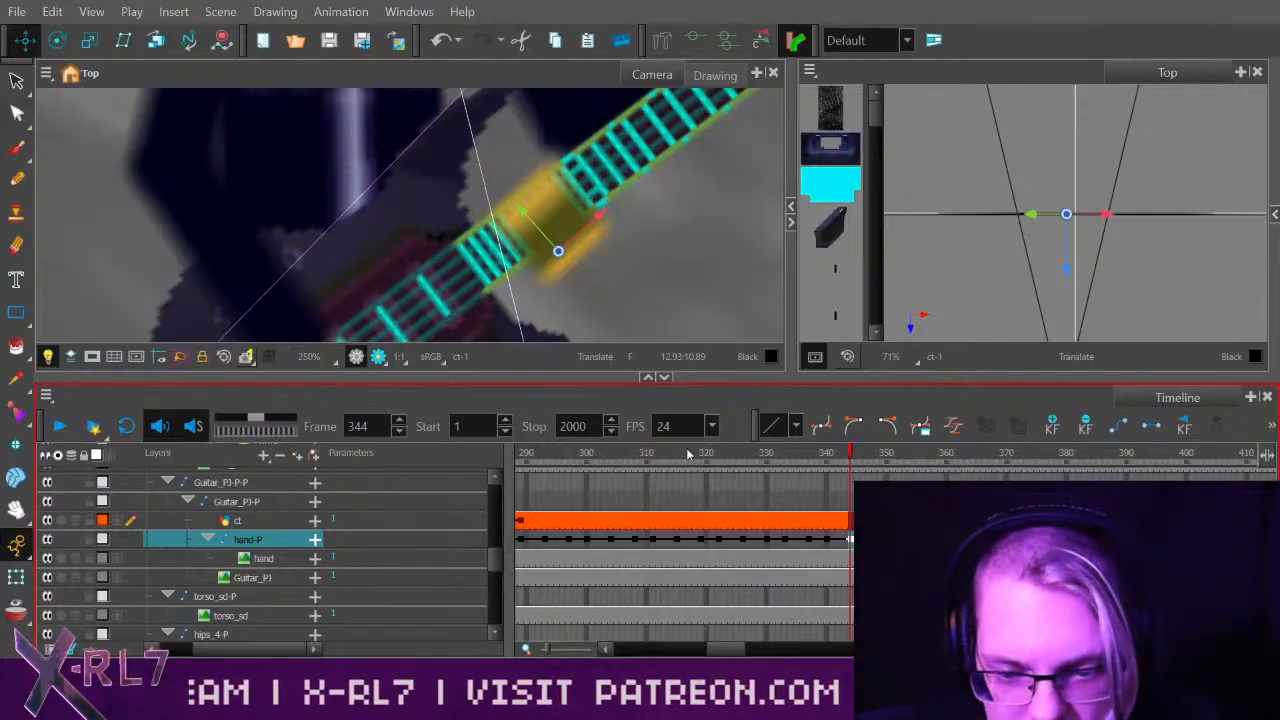
# Play the passage from frame 308 and scrub around frames 340 to 345 to check the adjusted hand motion.
pyautogui.moveTo(703, 460); pyautogui.dragTo(628, 457)
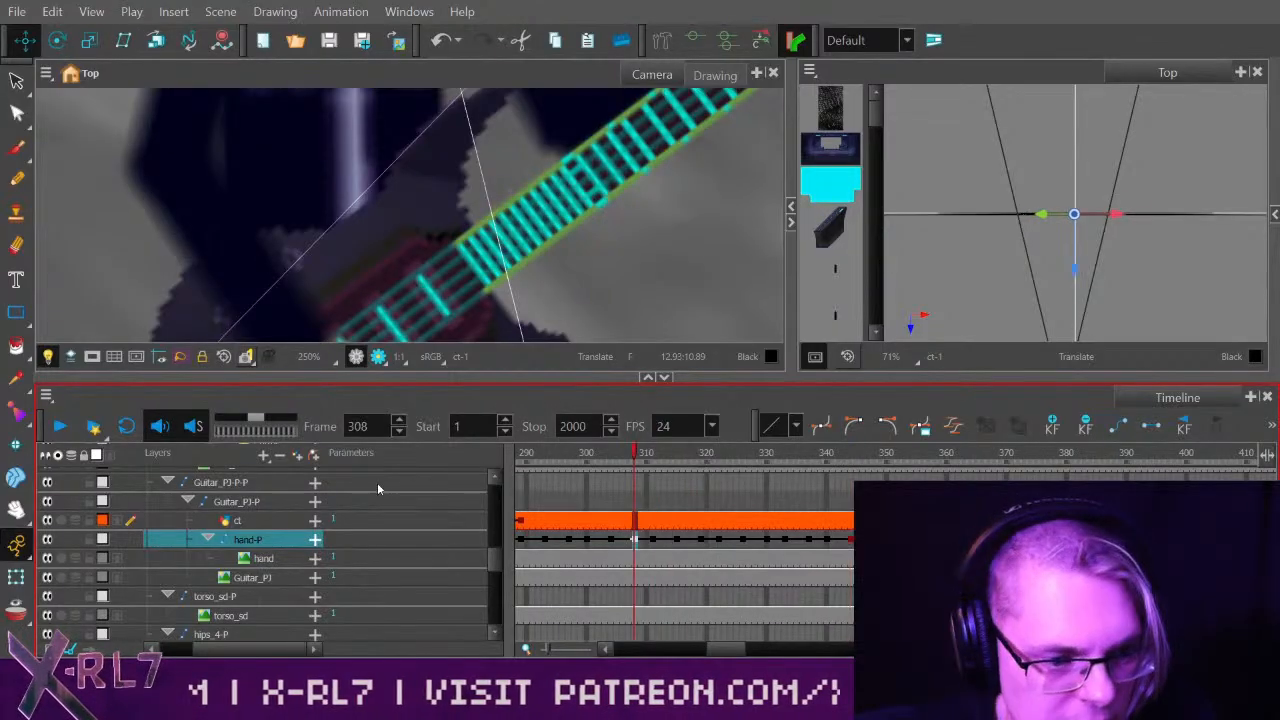
pyautogui.click(61, 426)
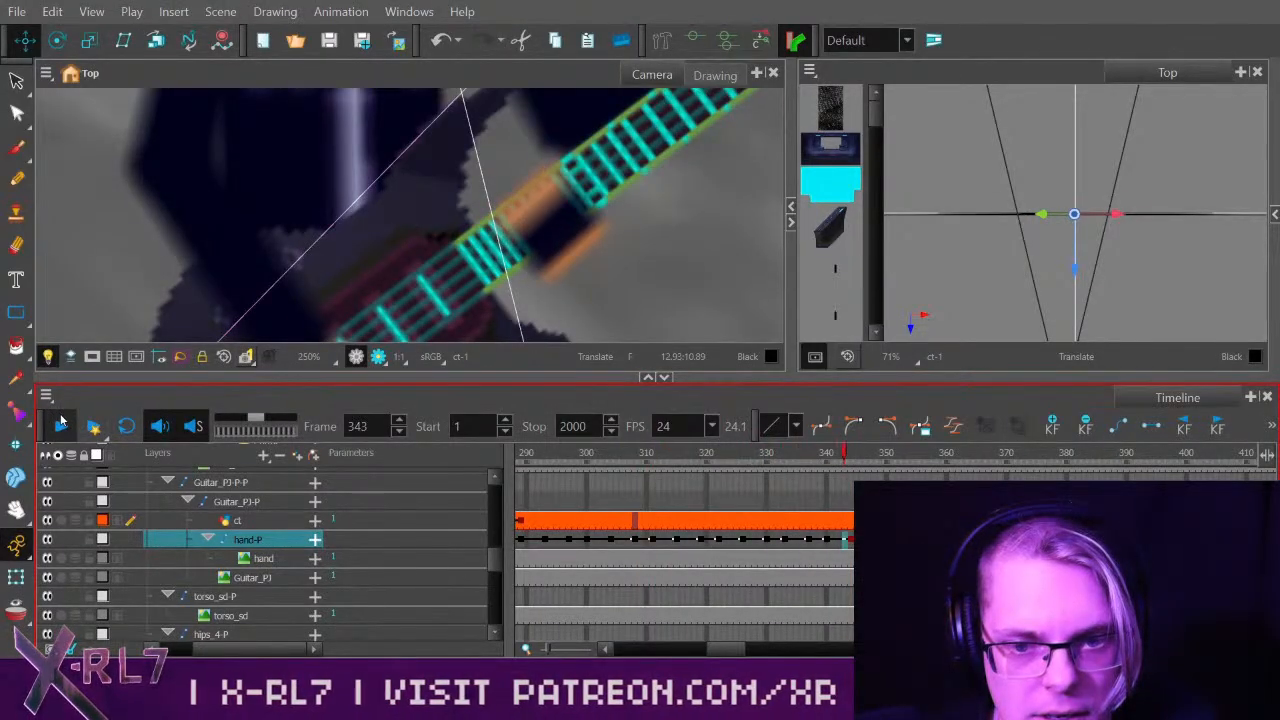
pyautogui.click(61, 426)
pyautogui.click(826, 455)
pyautogui.moveTo(826, 455); pyautogui.dragTo(858, 458)
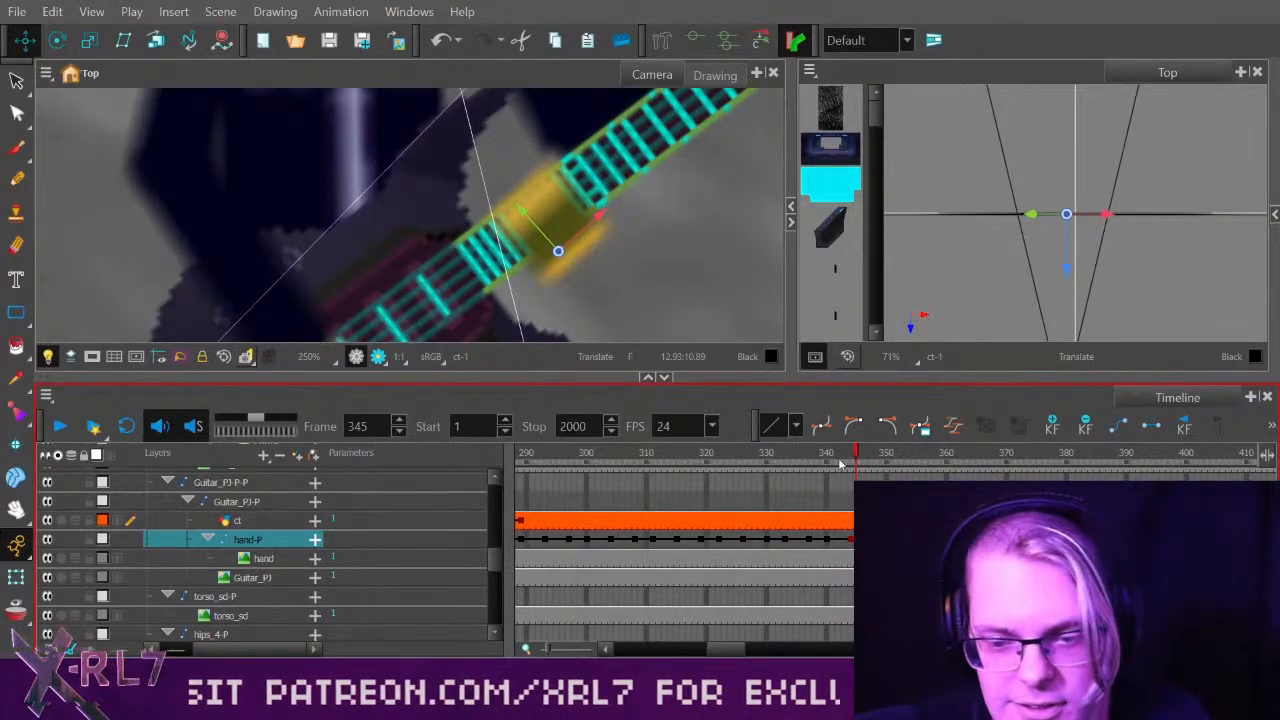
pyautogui.moveTo(842, 460)
pyautogui.mouseDown()
pyautogui.moveTo(750, 462)
pyautogui.moveTo(821, 463)
pyautogui.mouseUp()
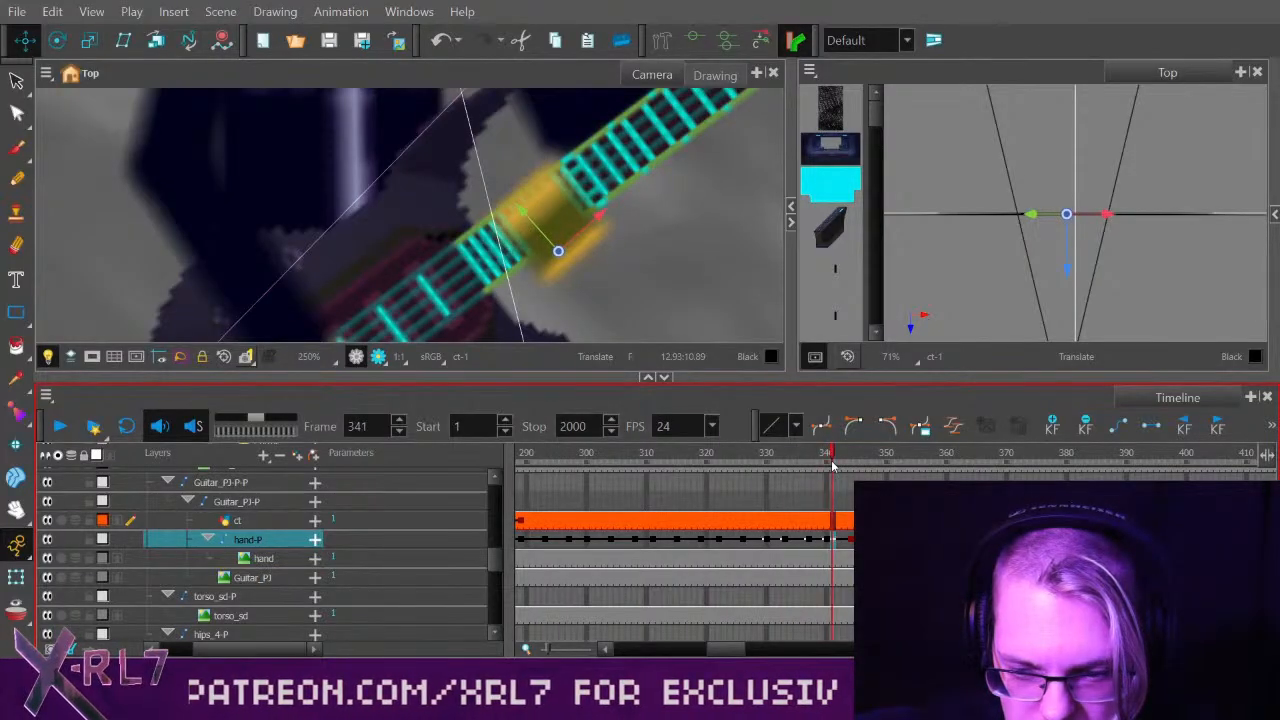
pyautogui.click(810, 540)
pyautogui.click(828, 540)
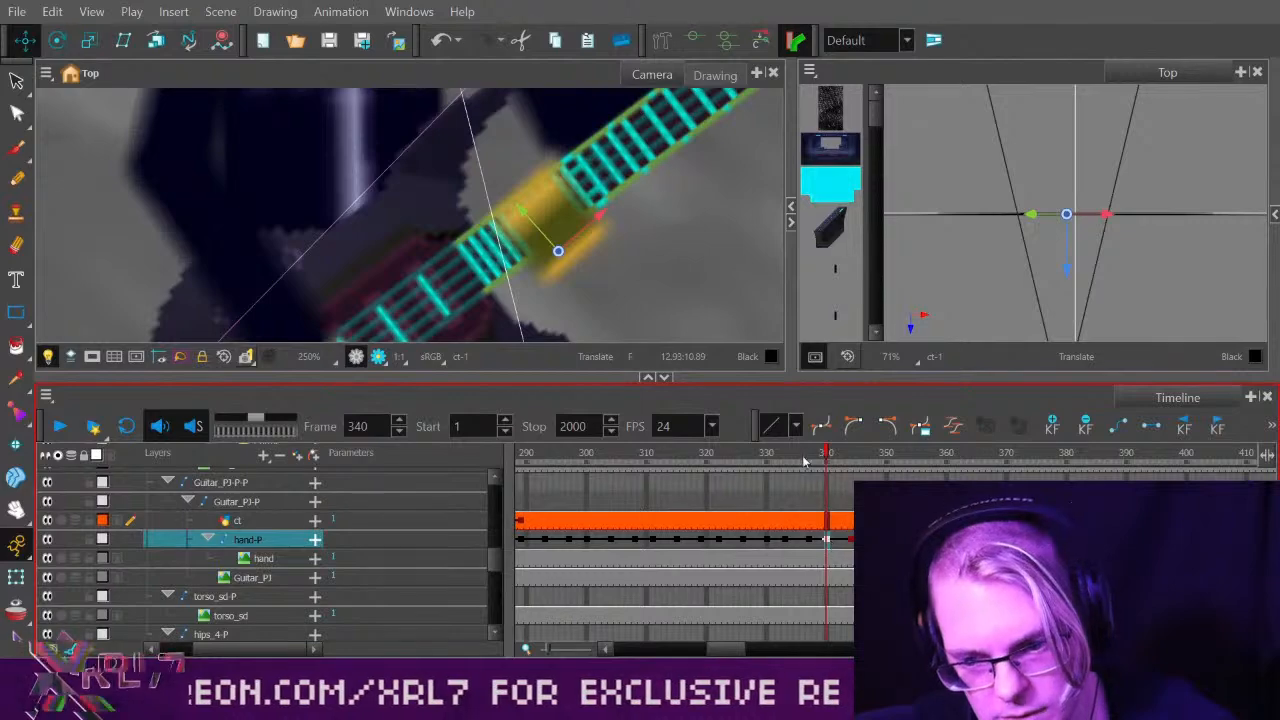
# Try to add a keyframe on the ct drawing layer around frames 344 to 347.
pyautogui.moveTo(830, 458); pyautogui.dragTo(877, 460)
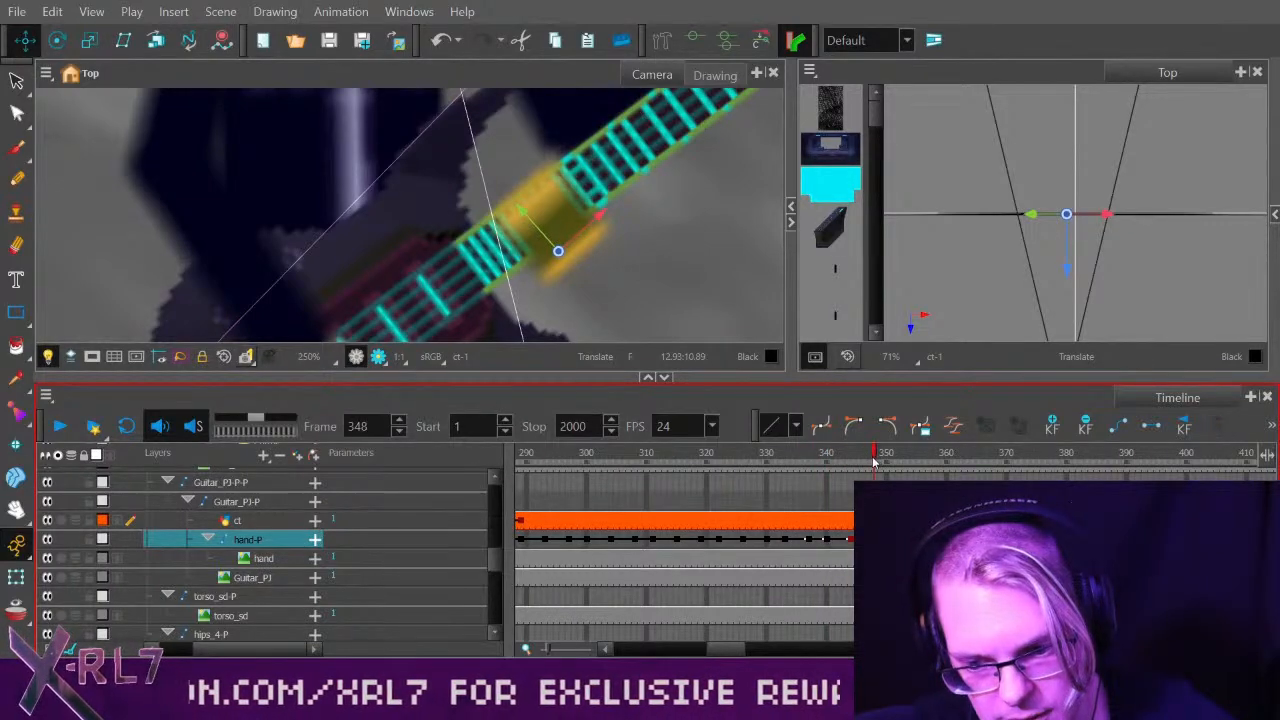
pyautogui.click(866, 521)
pyautogui.click(1052, 426)
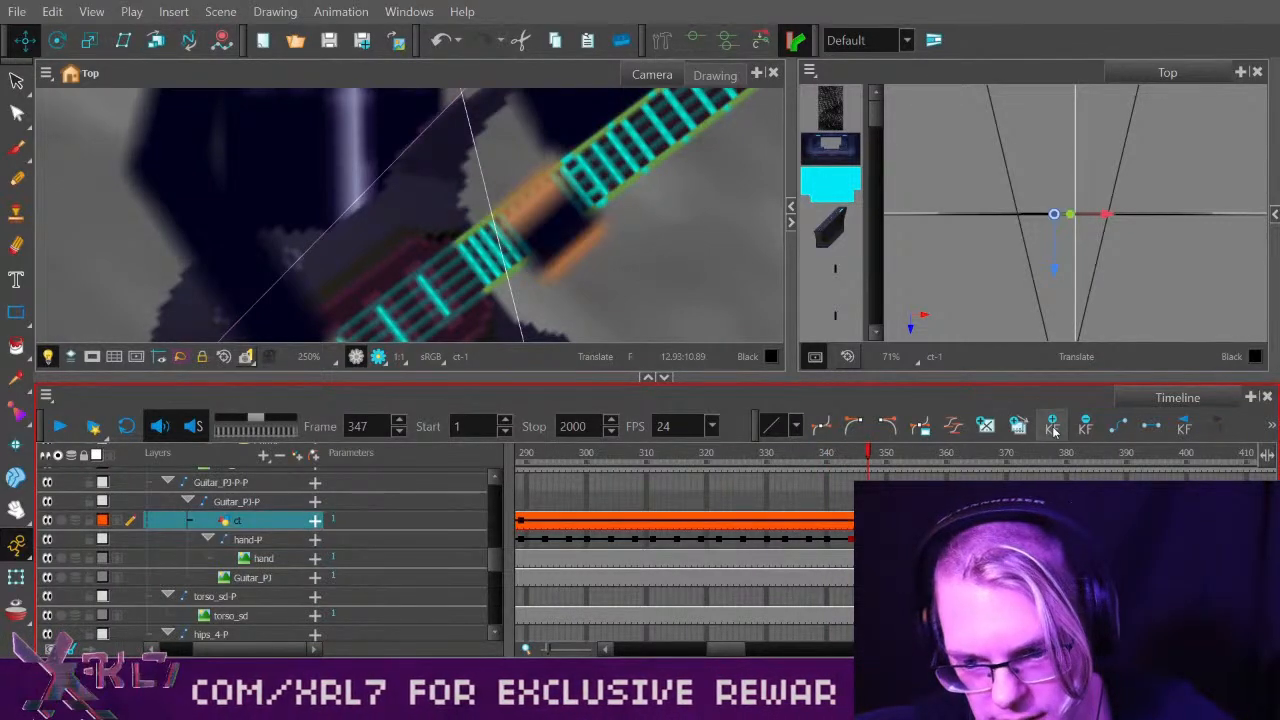
pyautogui.click(851, 520)
pyautogui.click(1151, 426)
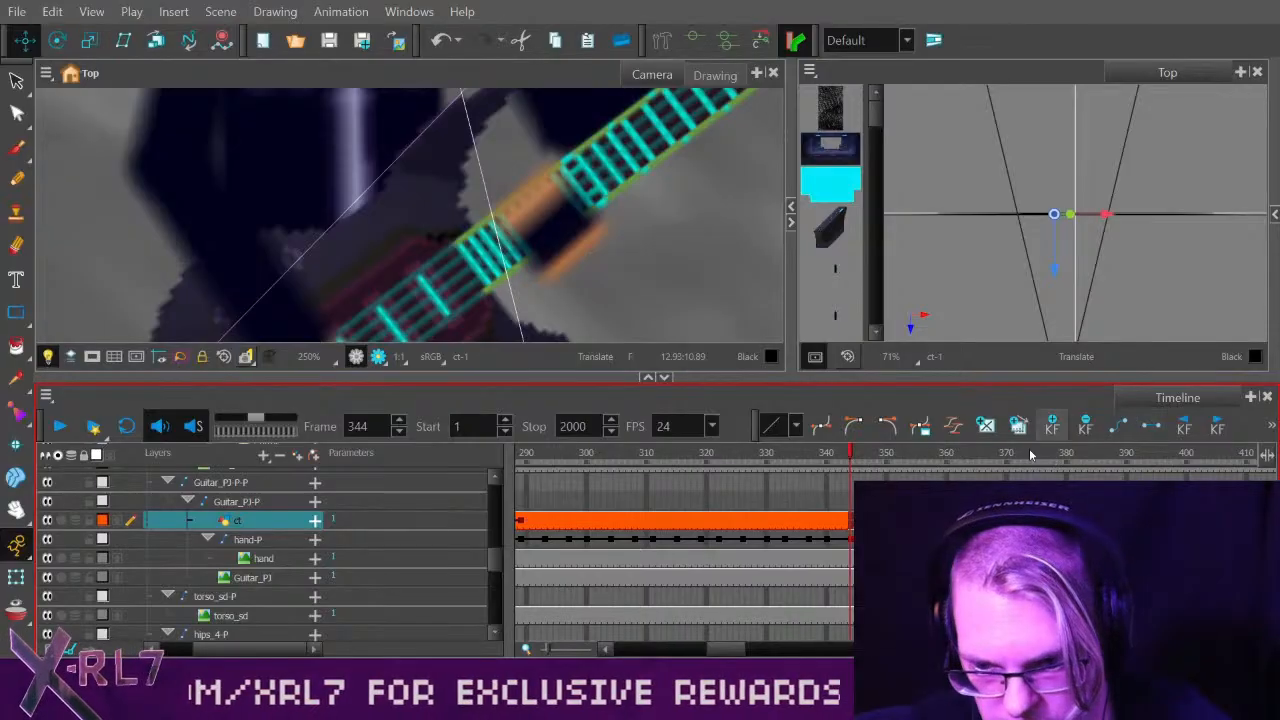
# Return to frame 227 and play the passage up to about frame 289 to review the fretting hand.
pyautogui.moveTo(735, 649); pyautogui.dragTo(709, 651)
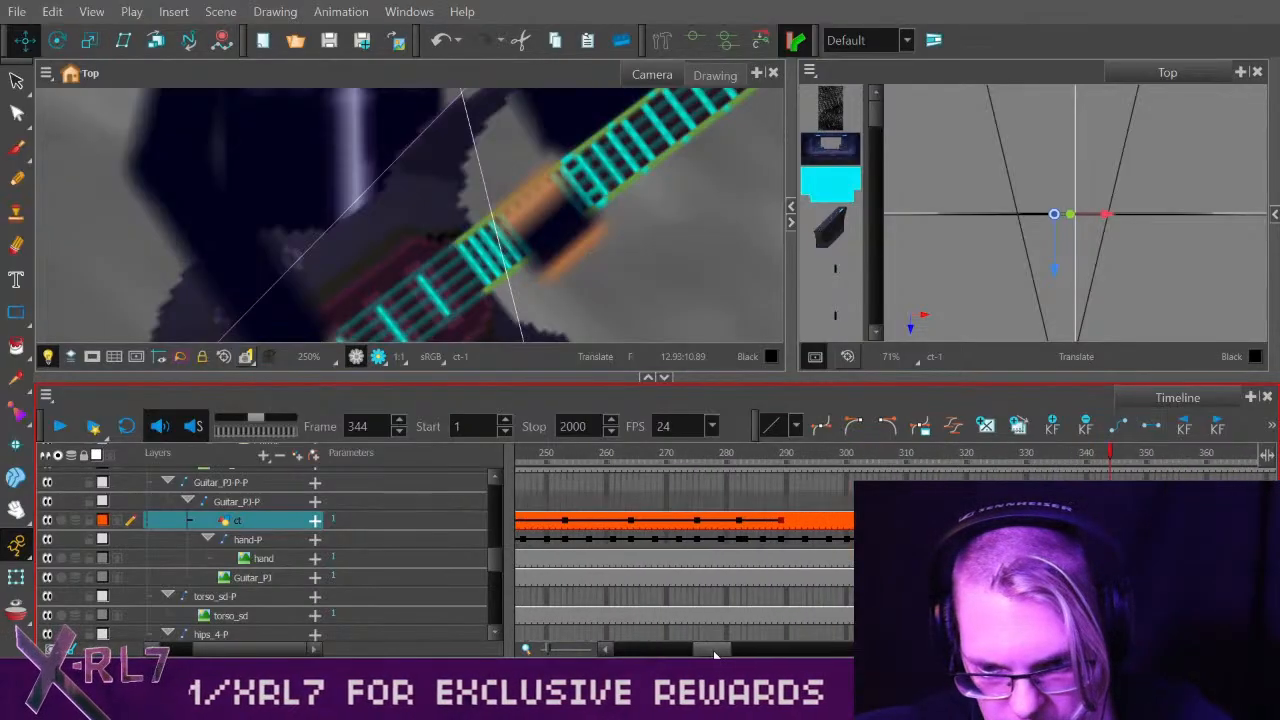
pyautogui.click(703, 458)
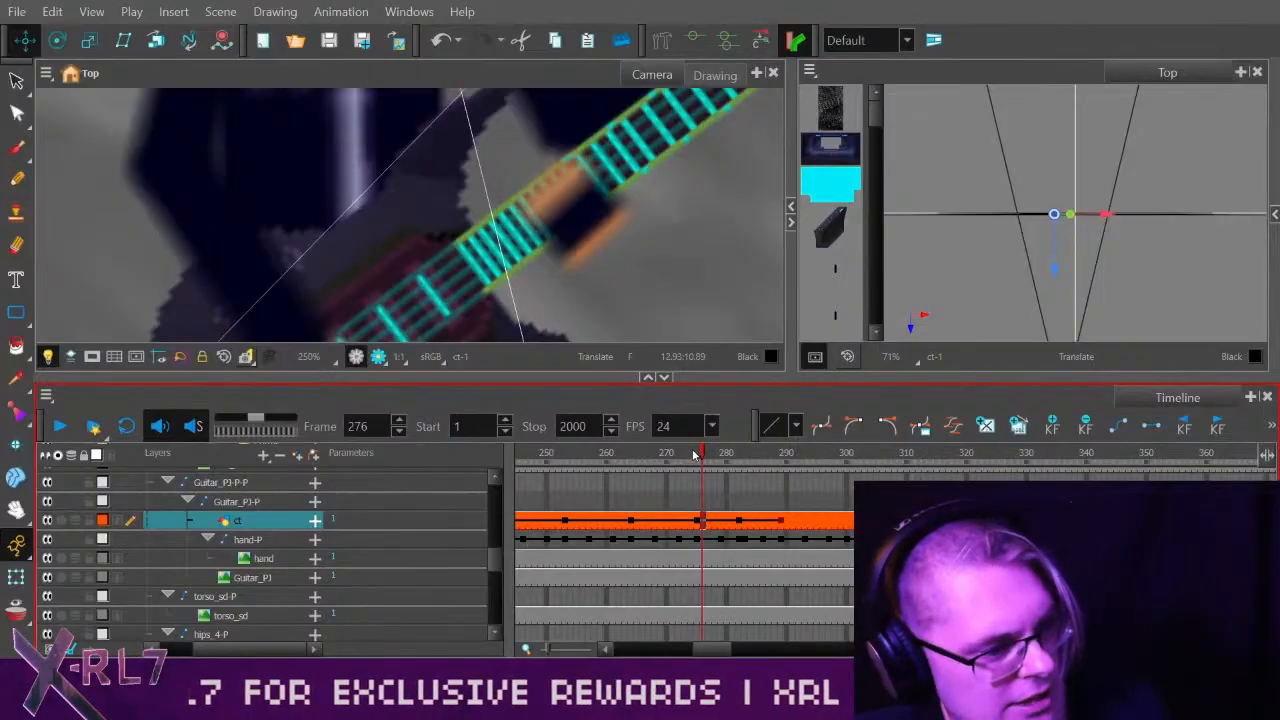
pyautogui.moveTo(600, 465); pyautogui.dragTo(205, 478)
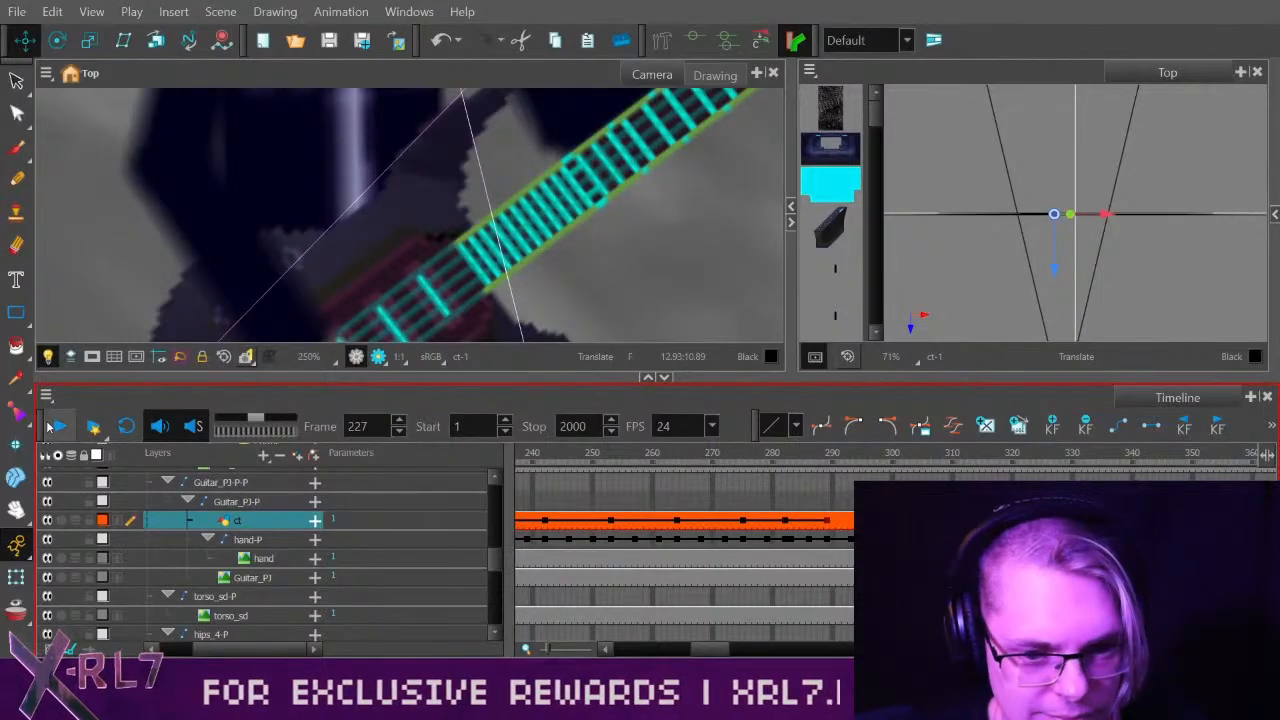
pyautogui.click(57, 427)
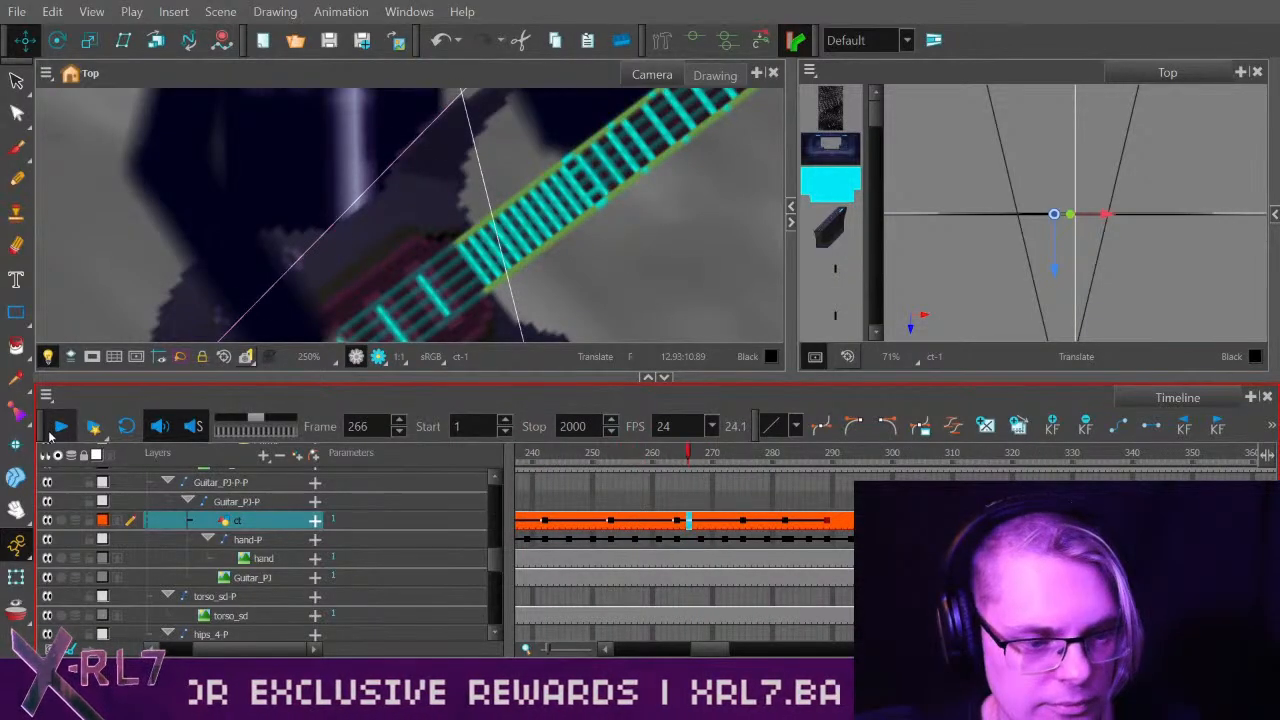
pyautogui.click(54, 430)
pyautogui.click(54, 430)
pyautogui.click(56, 429)
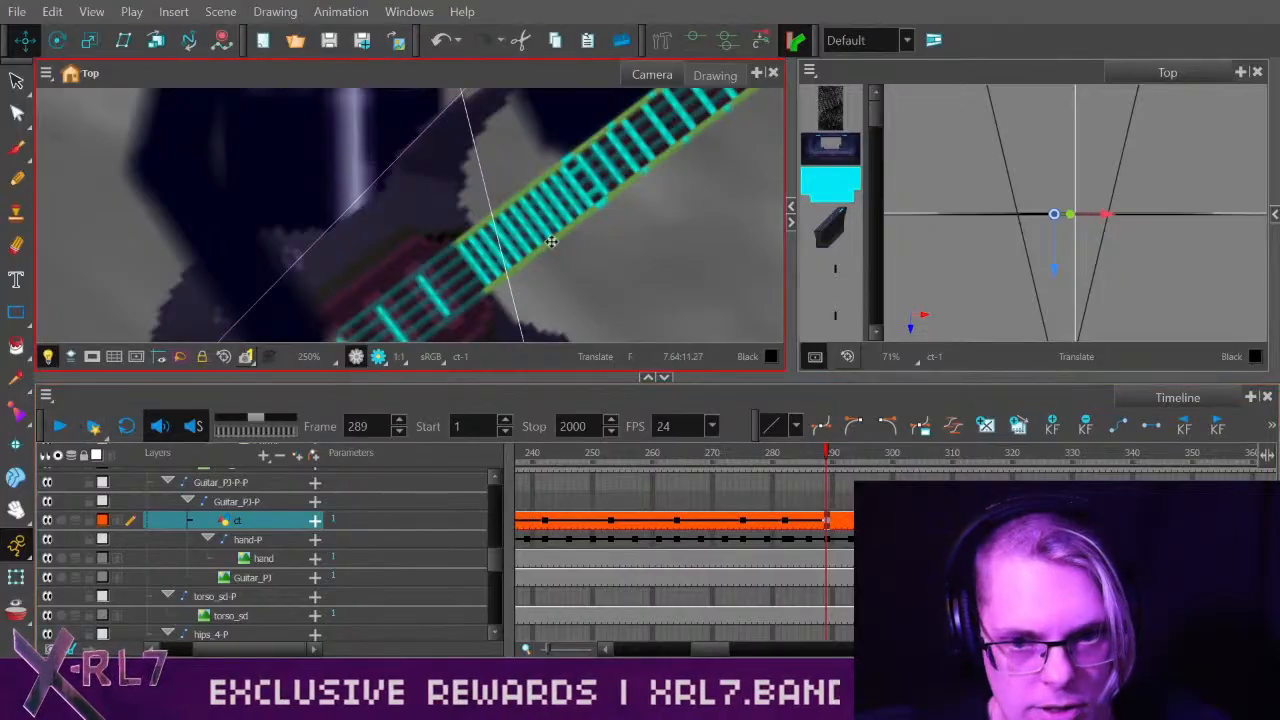
# Replay the passage from about frame 244 with the whole guitar neck and both arms in view.
pyautogui.scroll(-5, 600, 223)
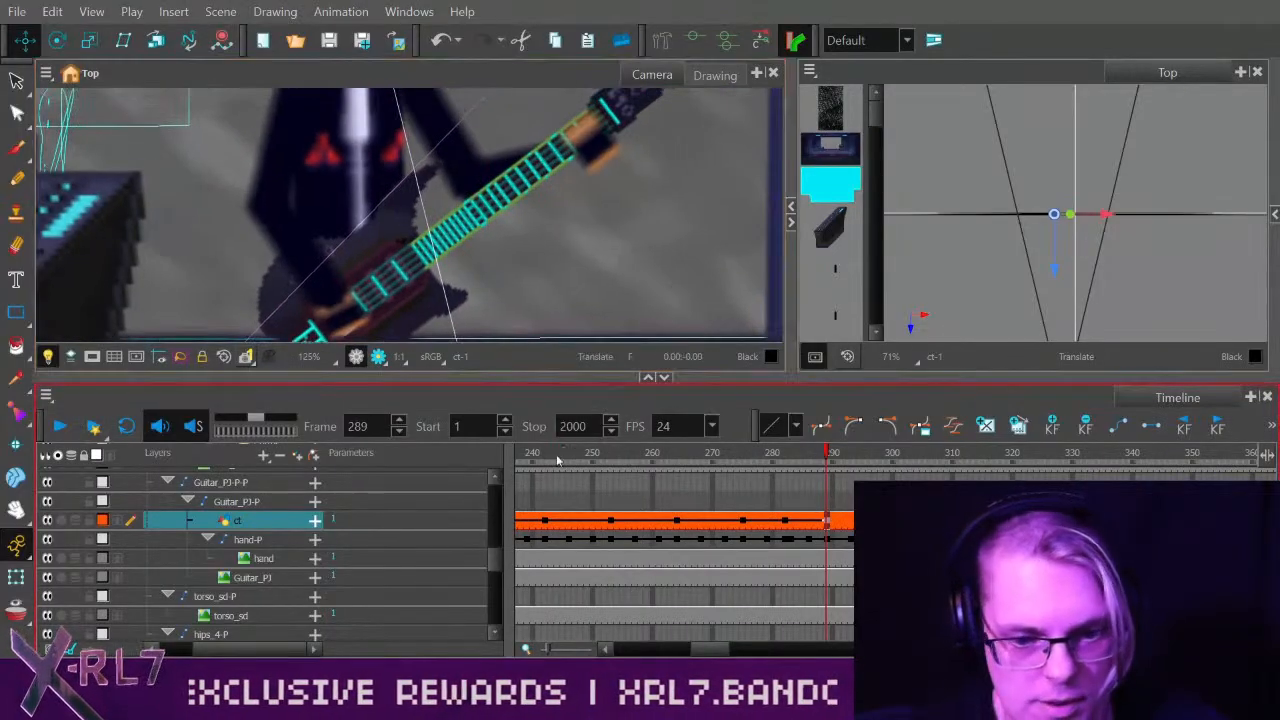
pyautogui.click(557, 459)
pyautogui.click(57, 427)
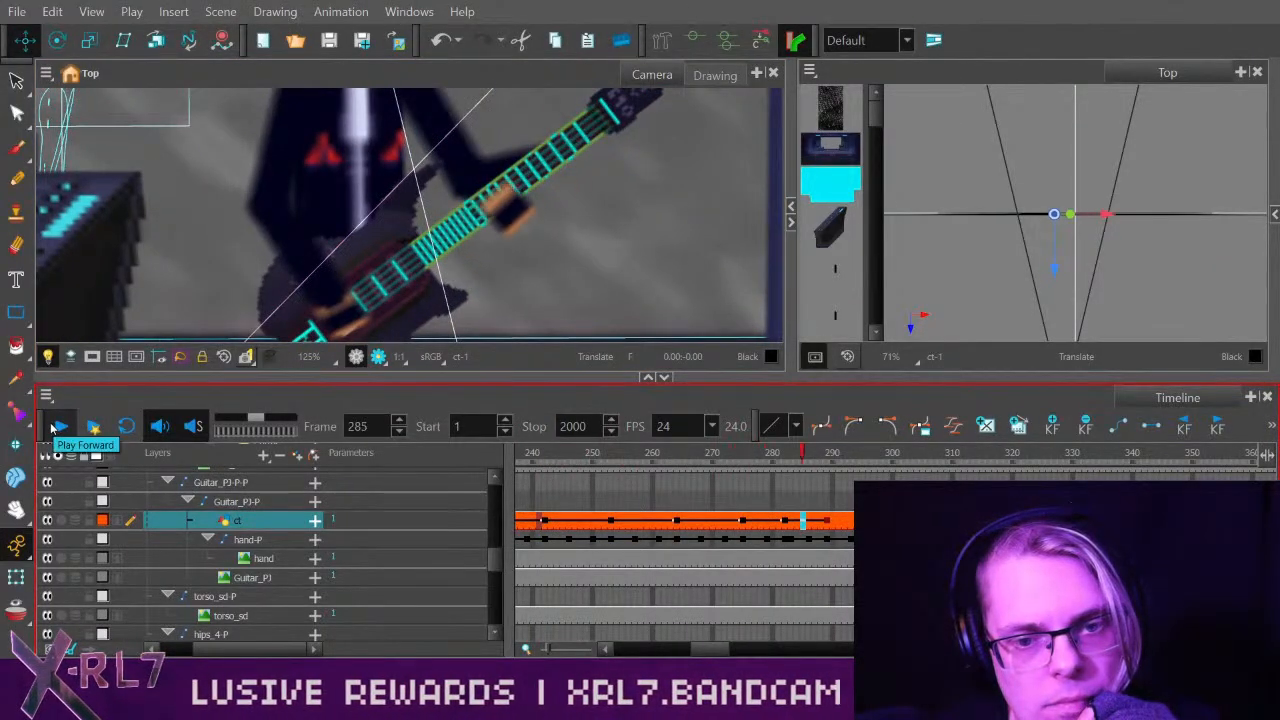
pyautogui.click(57, 427)
# Scrub between about frames 251 and 286, and examine the hand-P positions at frames 283, 284 and 265.
pyautogui.click(596, 457)
pyautogui.moveTo(598, 460); pyautogui.dragTo(790, 456)
pyautogui.click(789, 540)
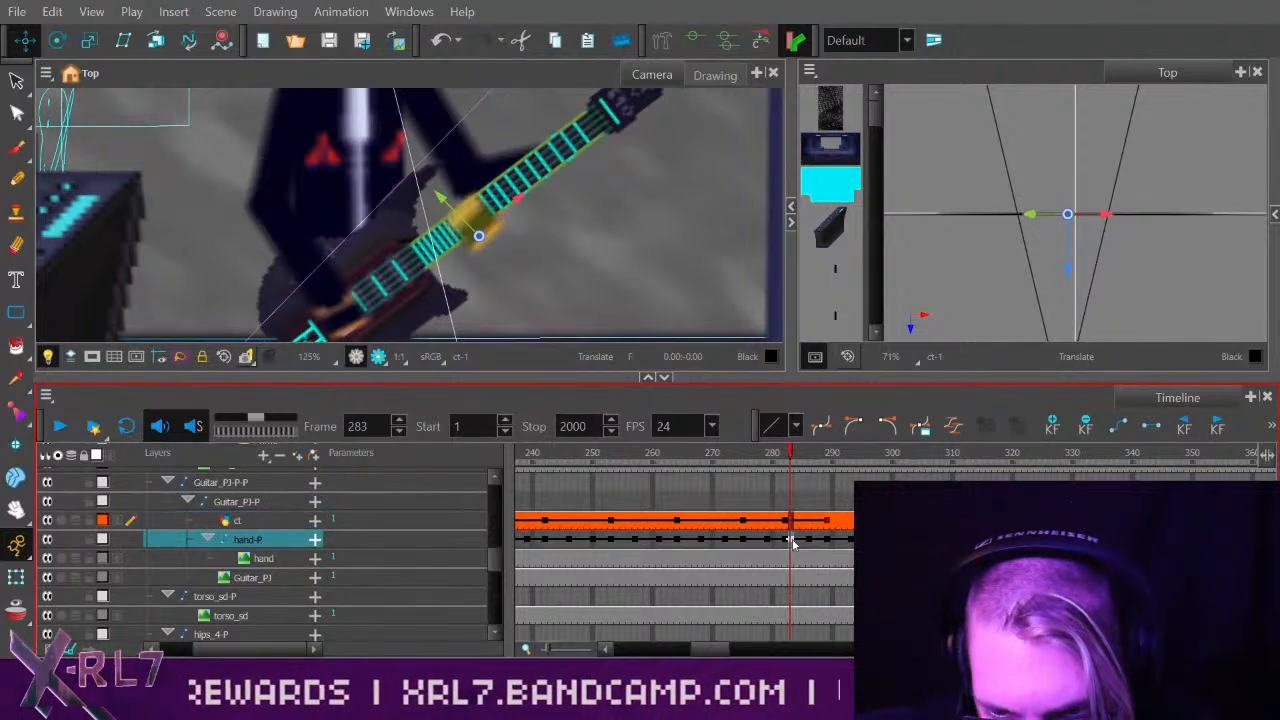
pyautogui.moveTo(799, 545); pyautogui.dragTo(798, 544)
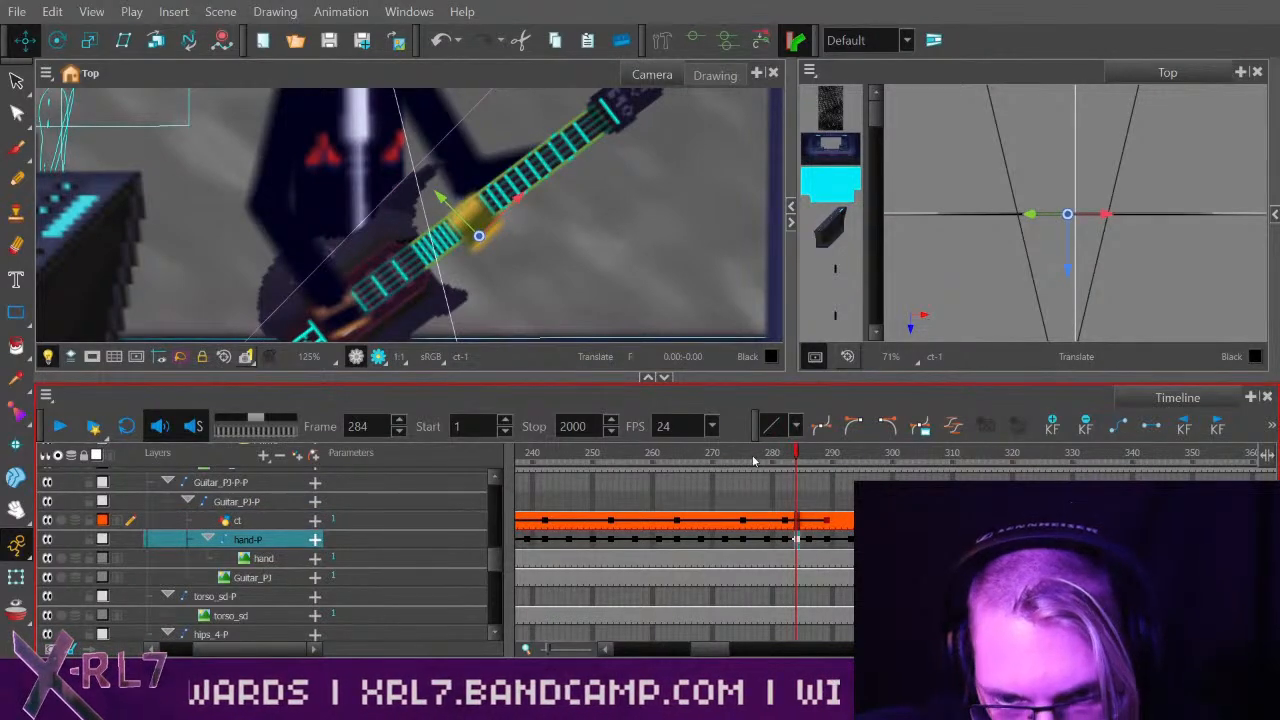
pyautogui.moveTo(756, 458); pyautogui.dragTo(808, 457)
pyautogui.click(682, 457)
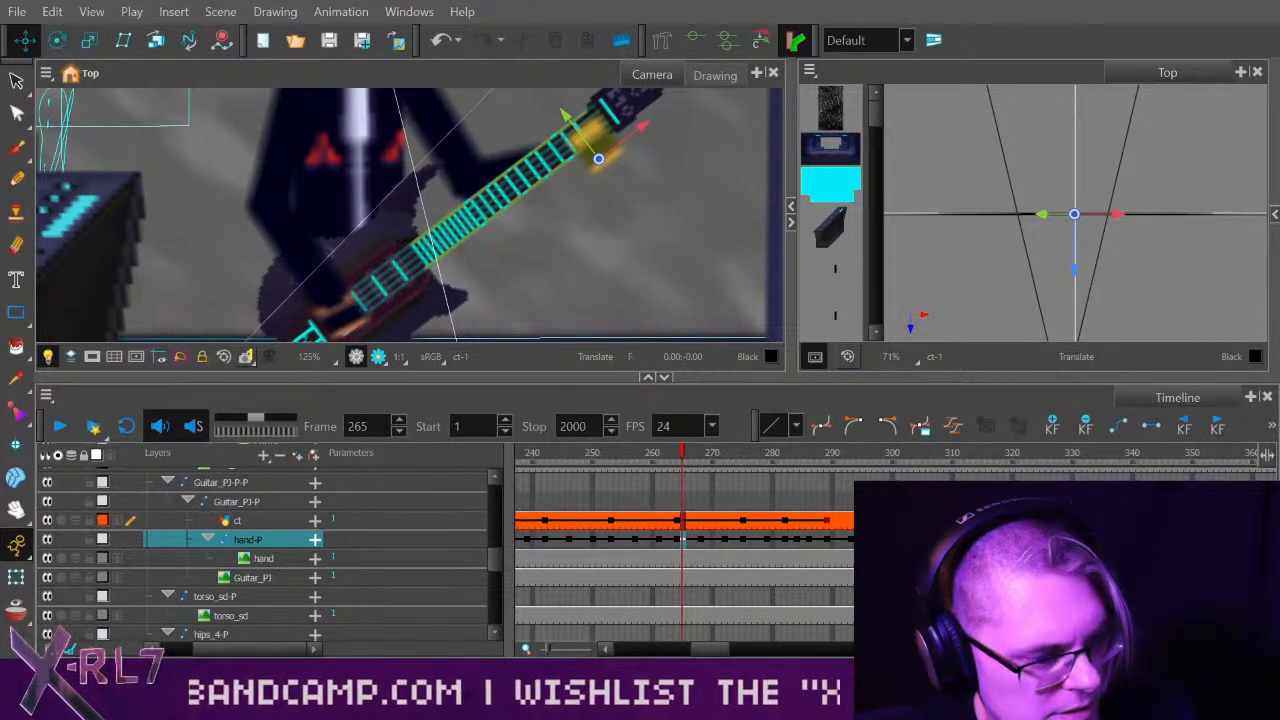
pyautogui.moveTo(2, 290); pyautogui.dragTo(408, 236)
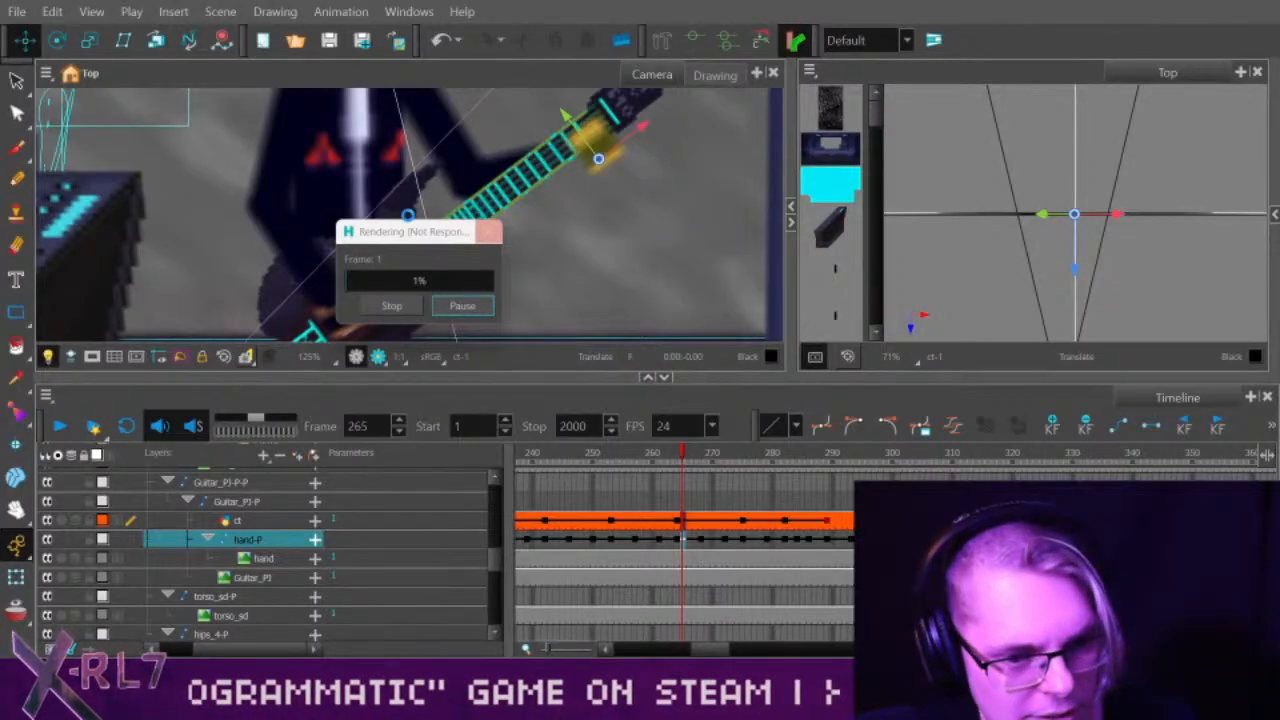
pyautogui.click(418, 241)
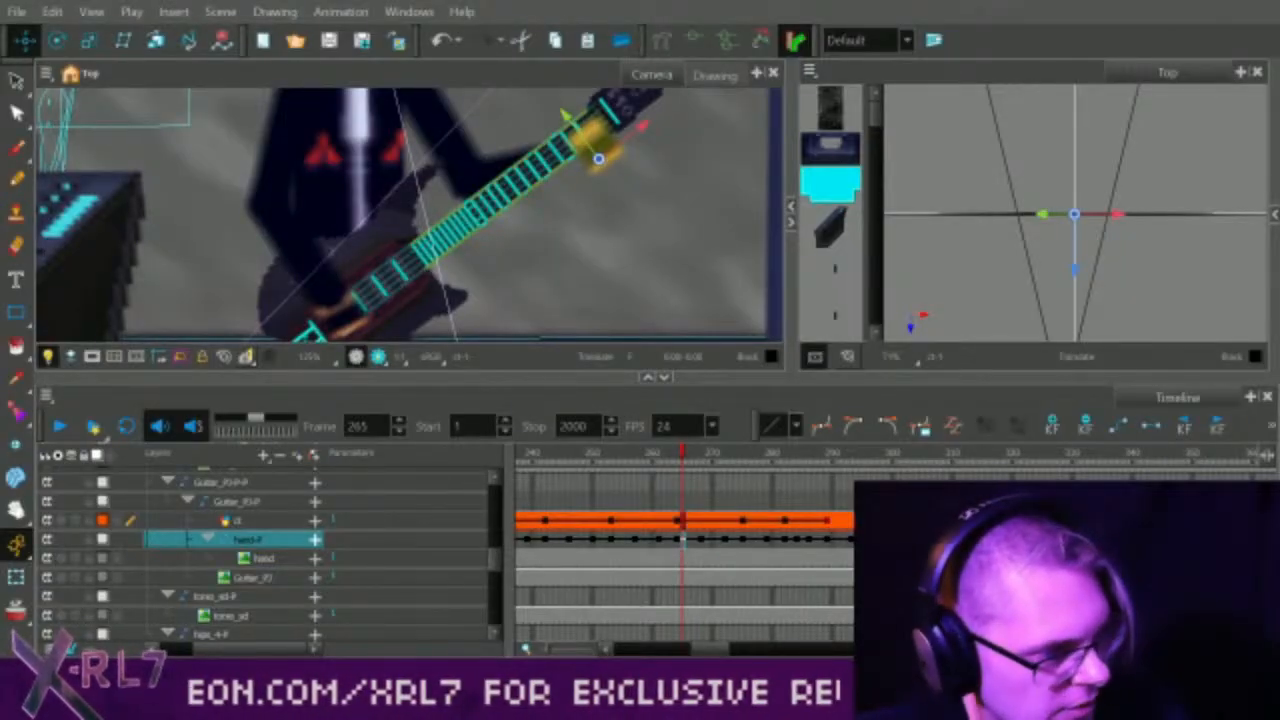
pyautogui.click(148, 357)
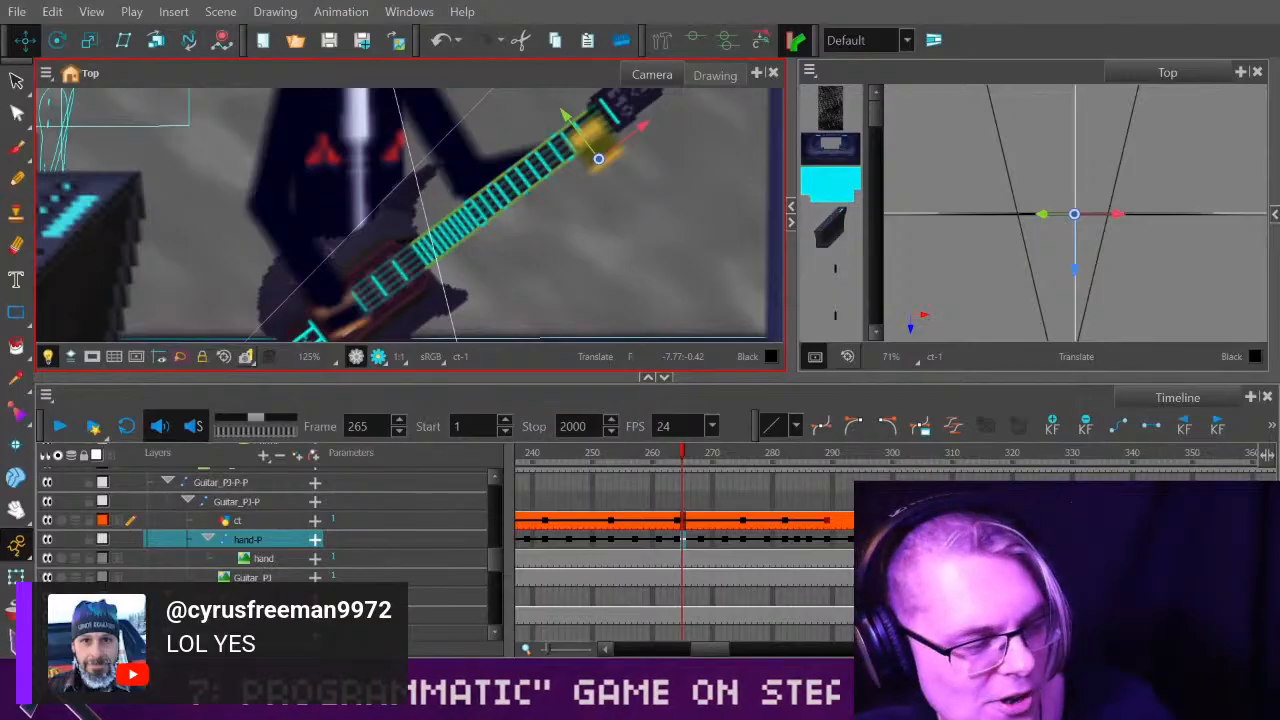
pyautogui.click(755, 577)
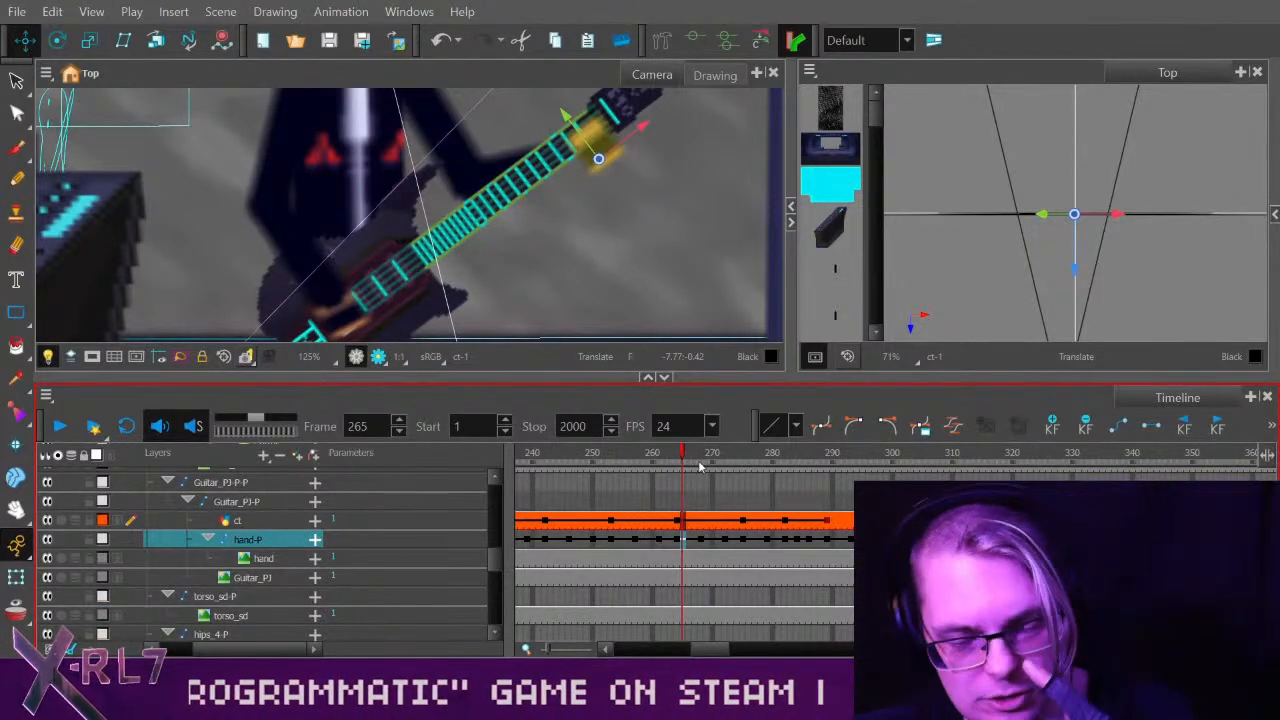
# Play the passage from frame 259 to check the hand's slide down the neck.
pyautogui.moveTo(706, 463); pyautogui.dragTo(647, 458)
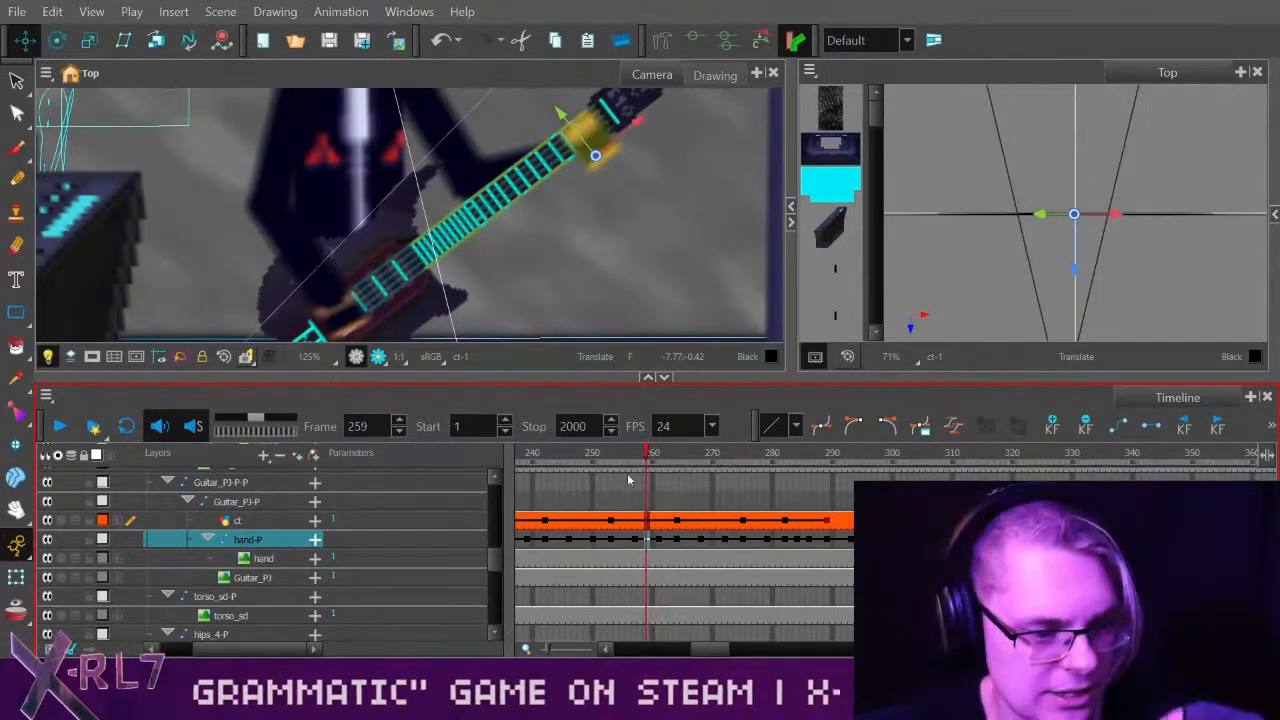
pyautogui.click(60, 426)
pyautogui.click(60, 426)
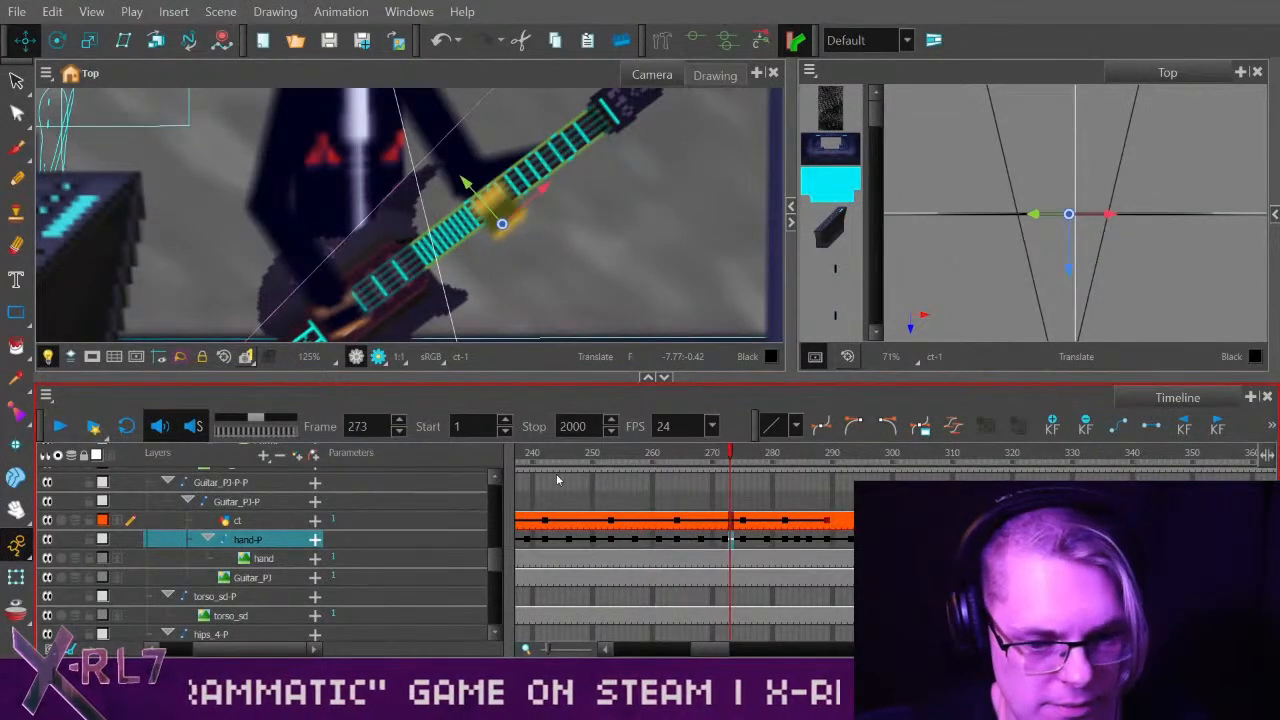
# Play and scrub the guitarist's fretting-hand animation between frames 240 and 290 to check it against the audio.
pyautogui.click(593, 455)
pyautogui.moveTo(593, 455); pyautogui.dragTo(563, 458)
pyautogui.moveTo(495, 561); pyautogui.dragTo(489, 465)
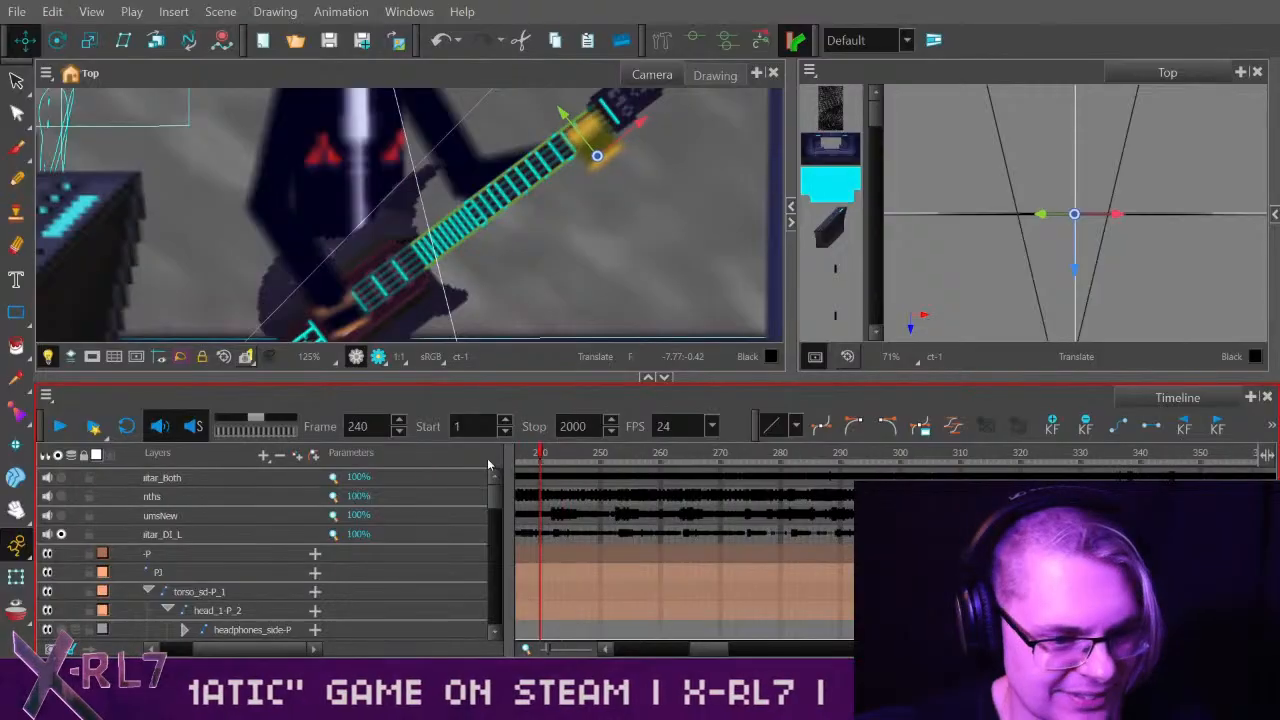
pyautogui.click(60, 426)
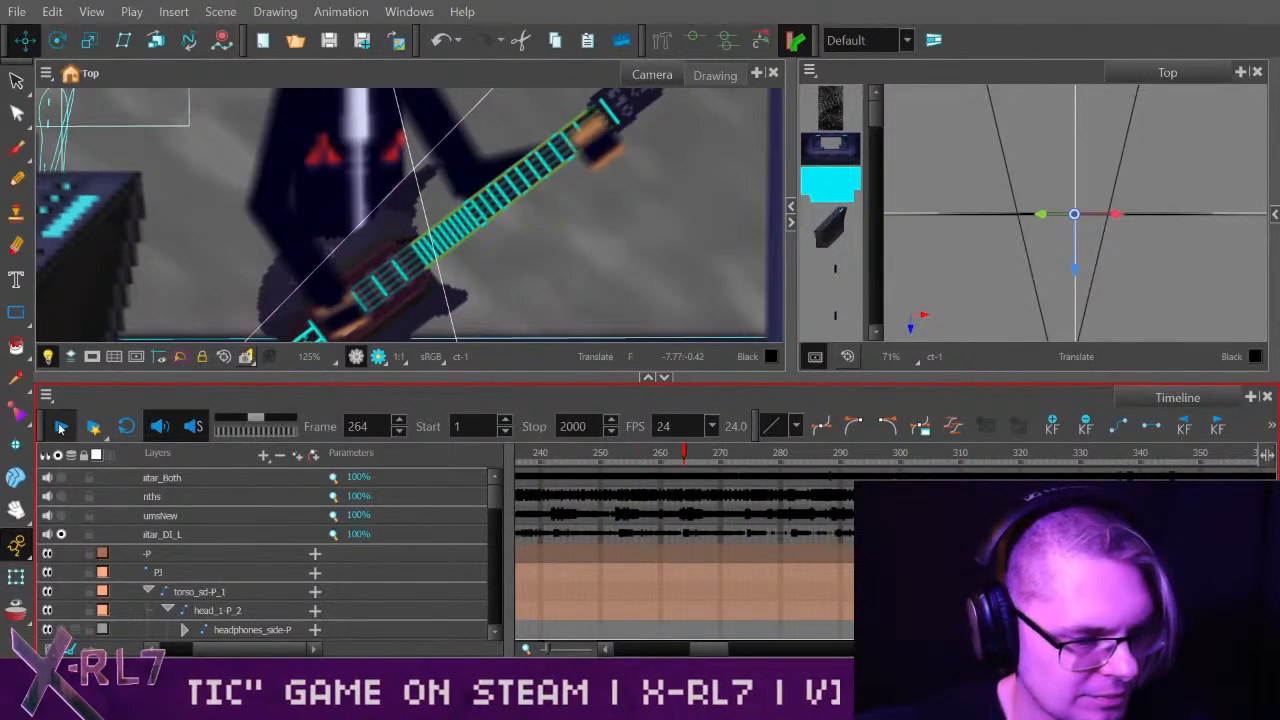
pyautogui.click(60, 426)
pyautogui.click(601, 458)
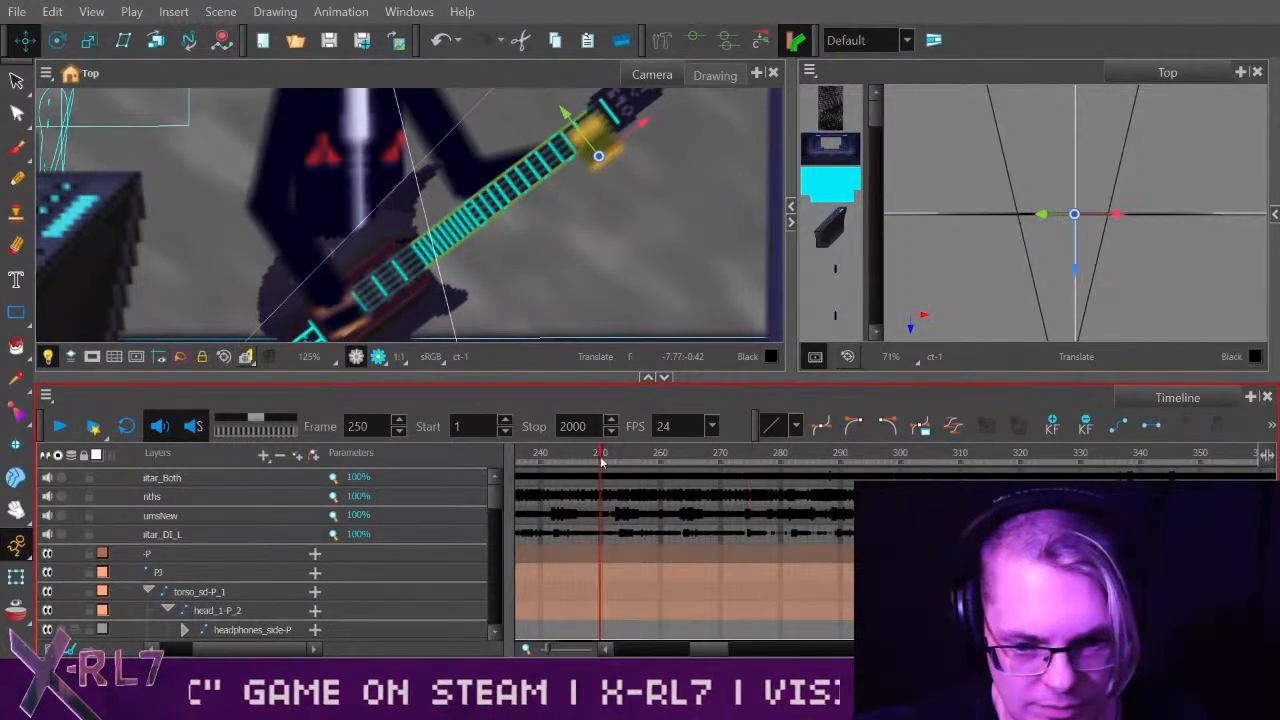
pyautogui.moveTo(601, 461); pyautogui.dragTo(636, 452)
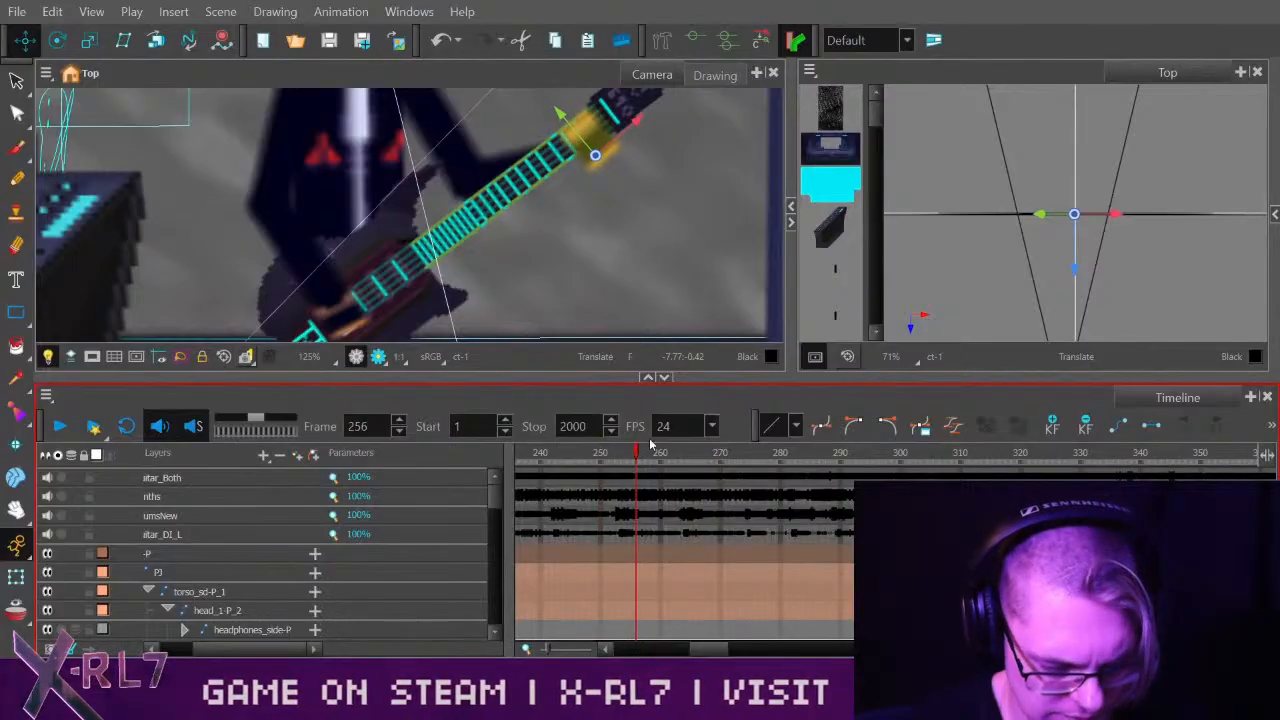
pyautogui.click(59, 428)
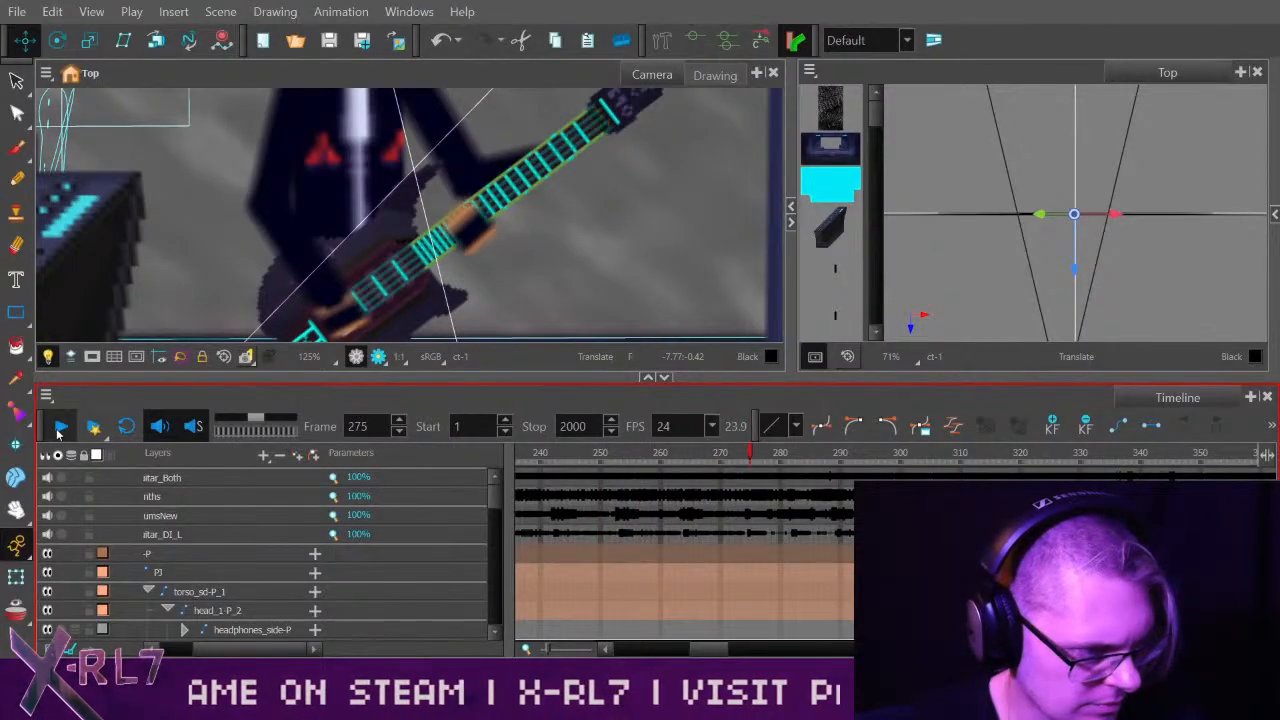
pyautogui.click(60, 427)
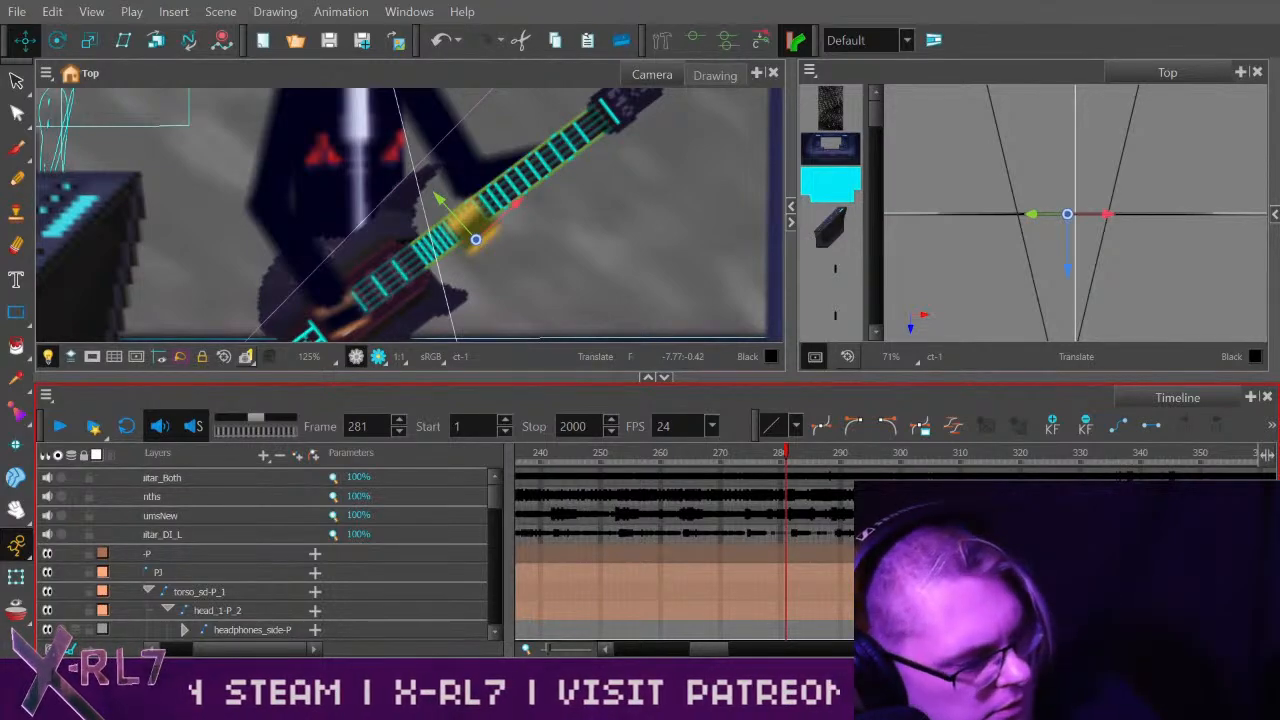
pyautogui.moveTo(664, 458); pyautogui.dragTo(841, 447)
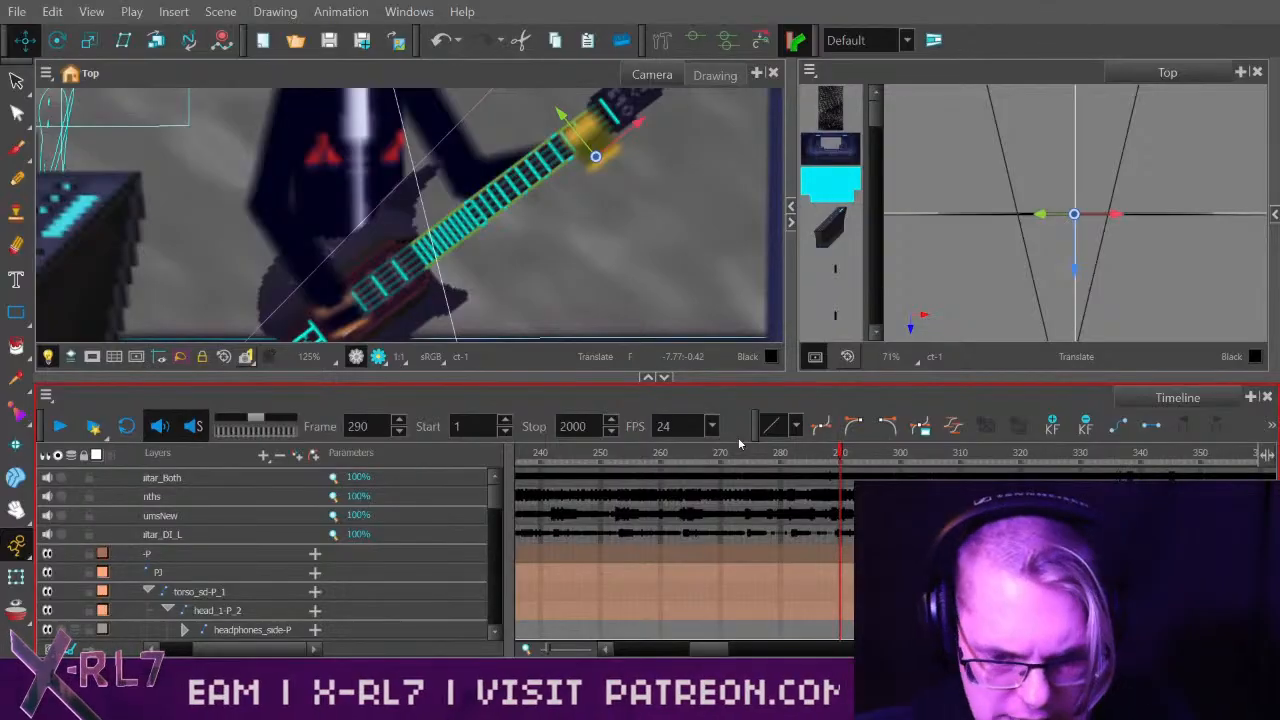
pyautogui.moveTo(668, 462); pyautogui.dragTo(625, 486)
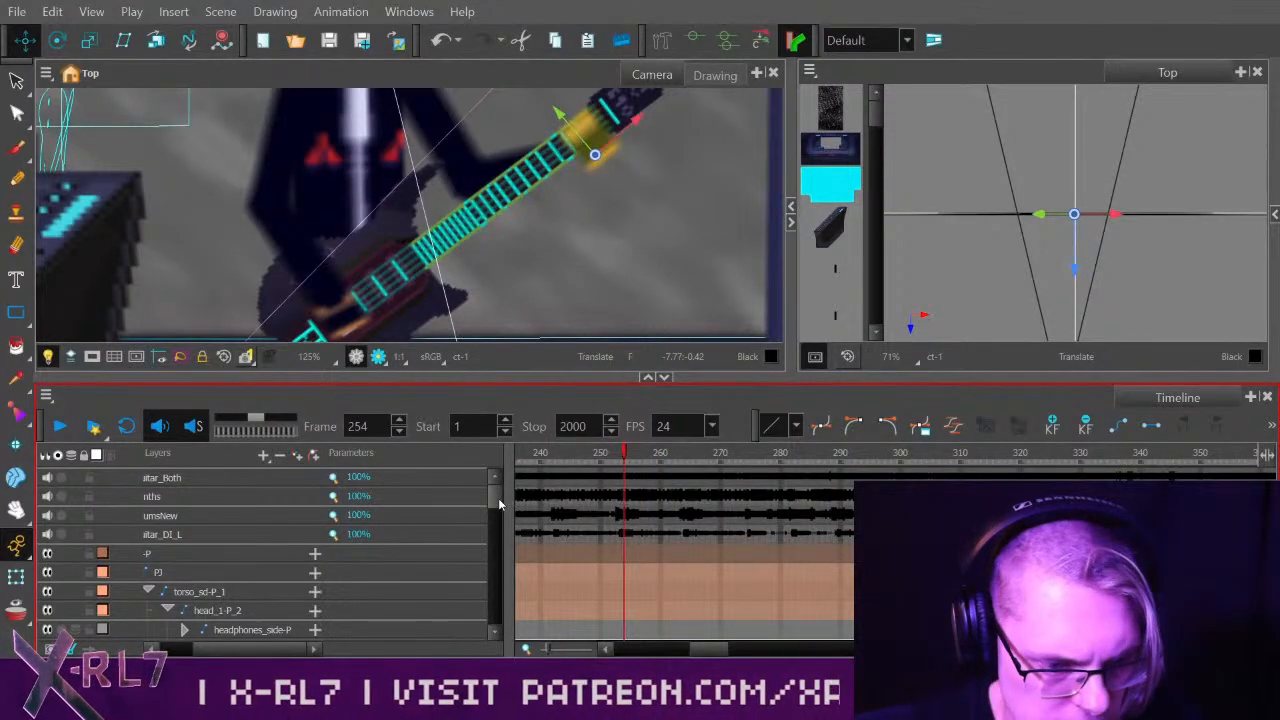
pyautogui.moveTo(498, 498); pyautogui.dragTo(498, 501)
pyautogui.moveTo(714, 649); pyautogui.dragTo(692, 649)
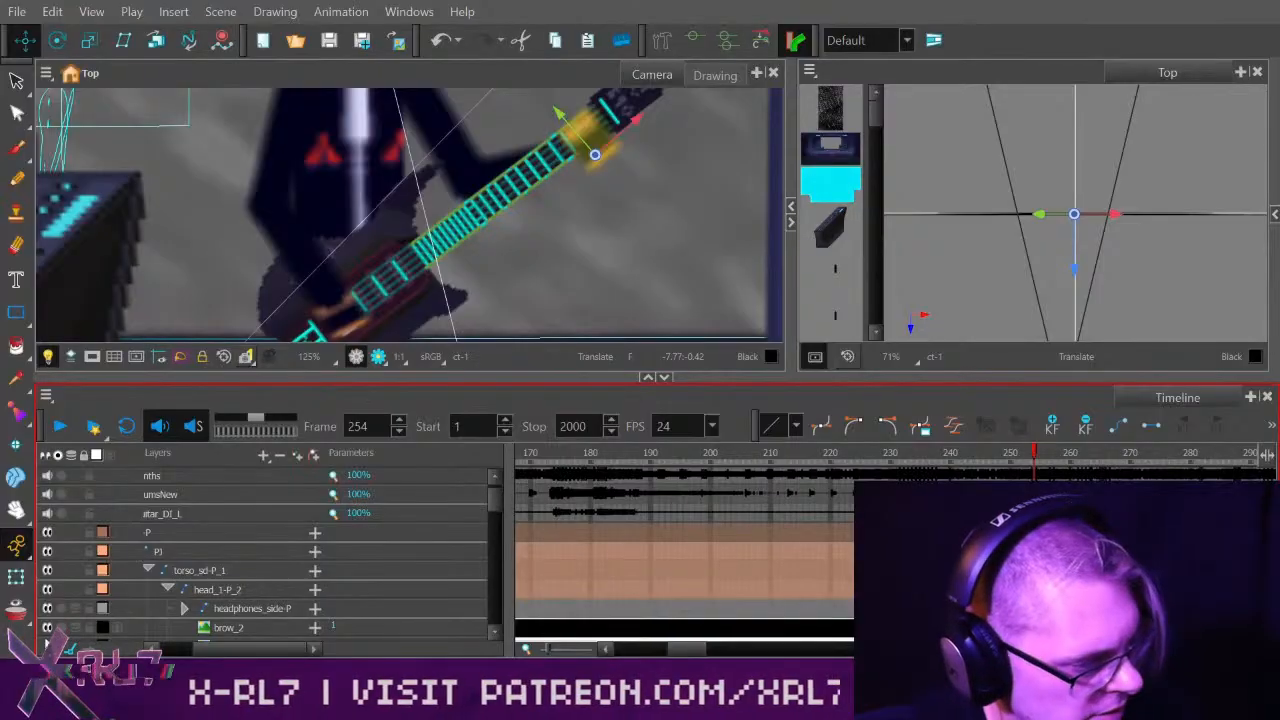
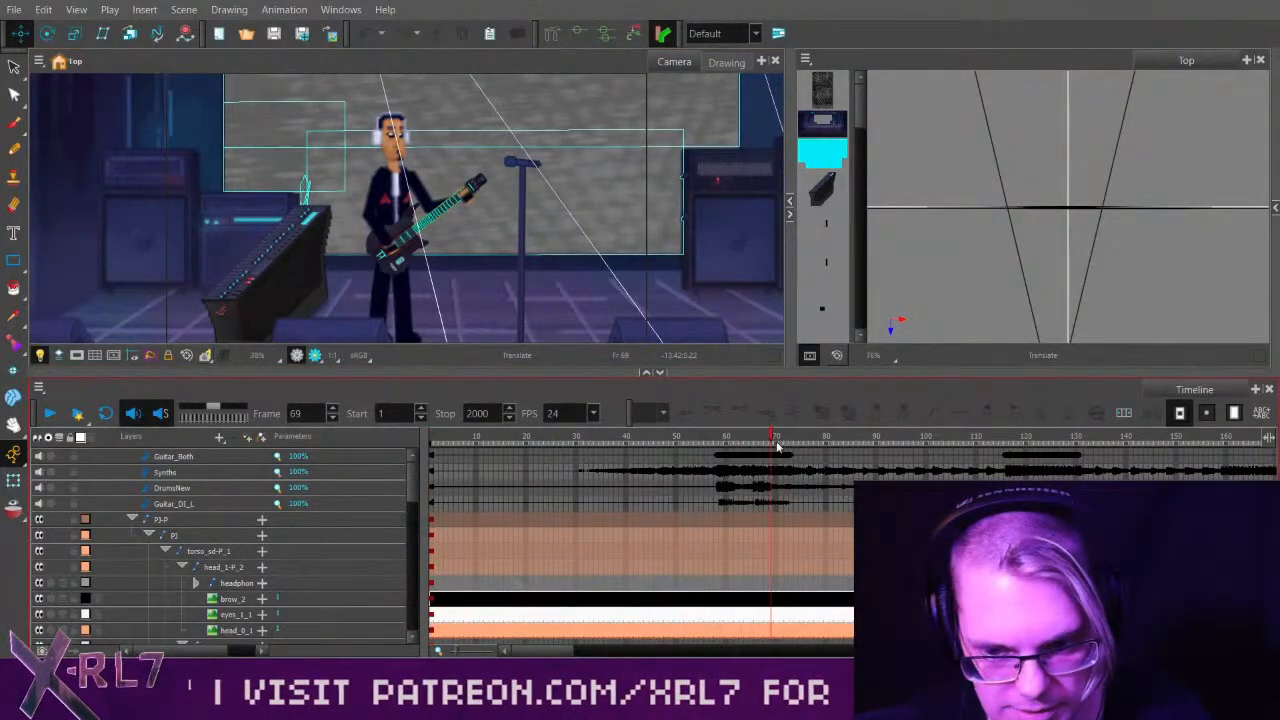
# Scrub the opening guitar hits, bring the guitar hand's keyframes into view and play the section following frame 219.
pyautogui.moveTo(755, 443); pyautogui.dragTo(784, 438)
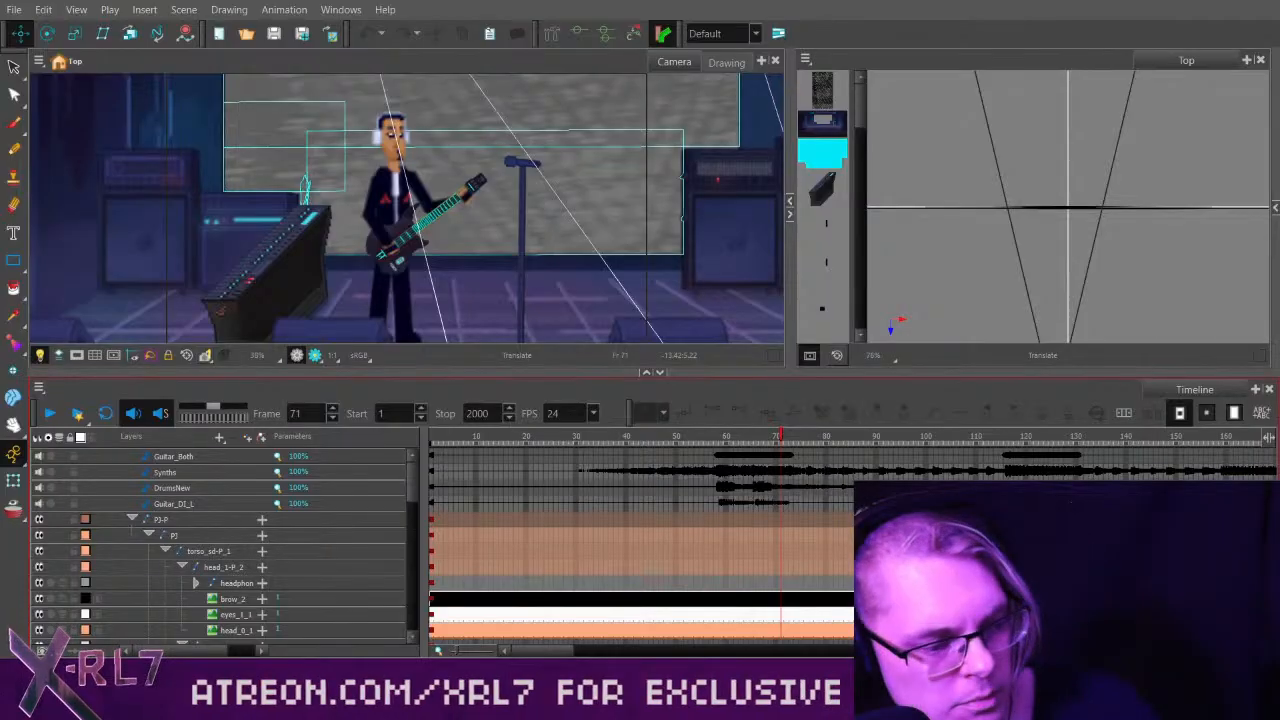
pyautogui.click(701, 439)
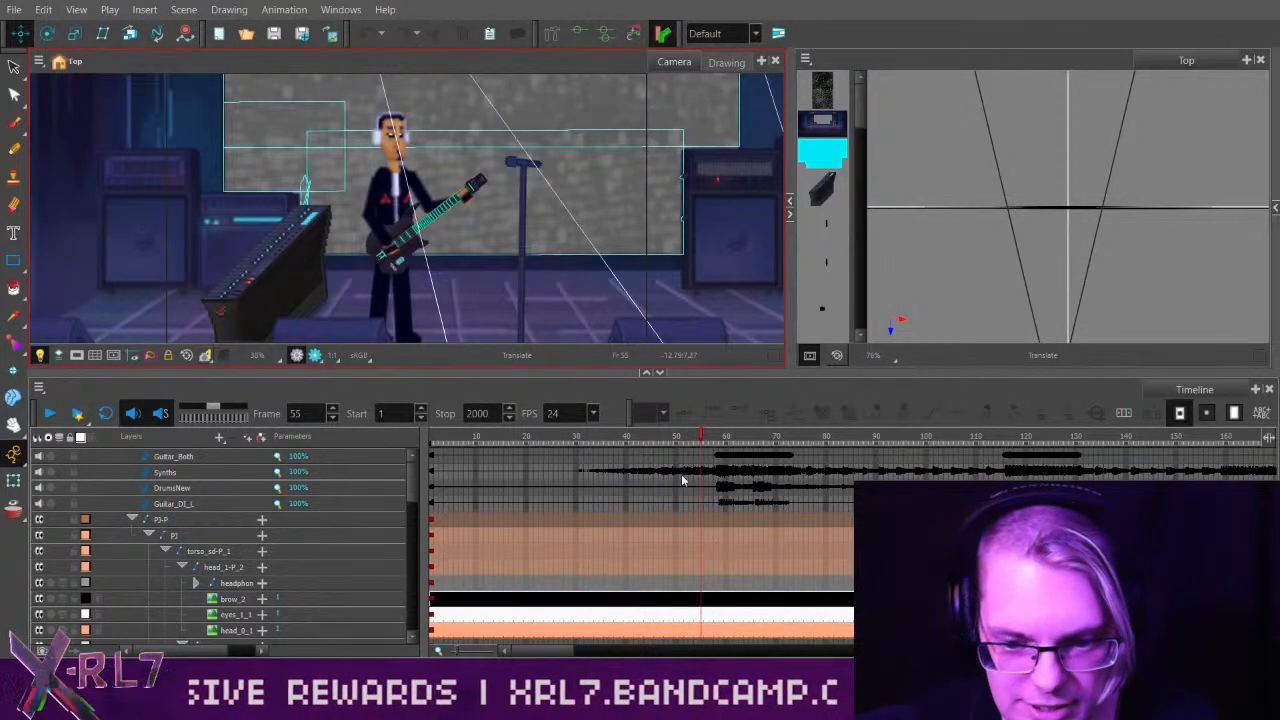
pyautogui.moveTo(652, 438); pyautogui.dragTo(845, 454)
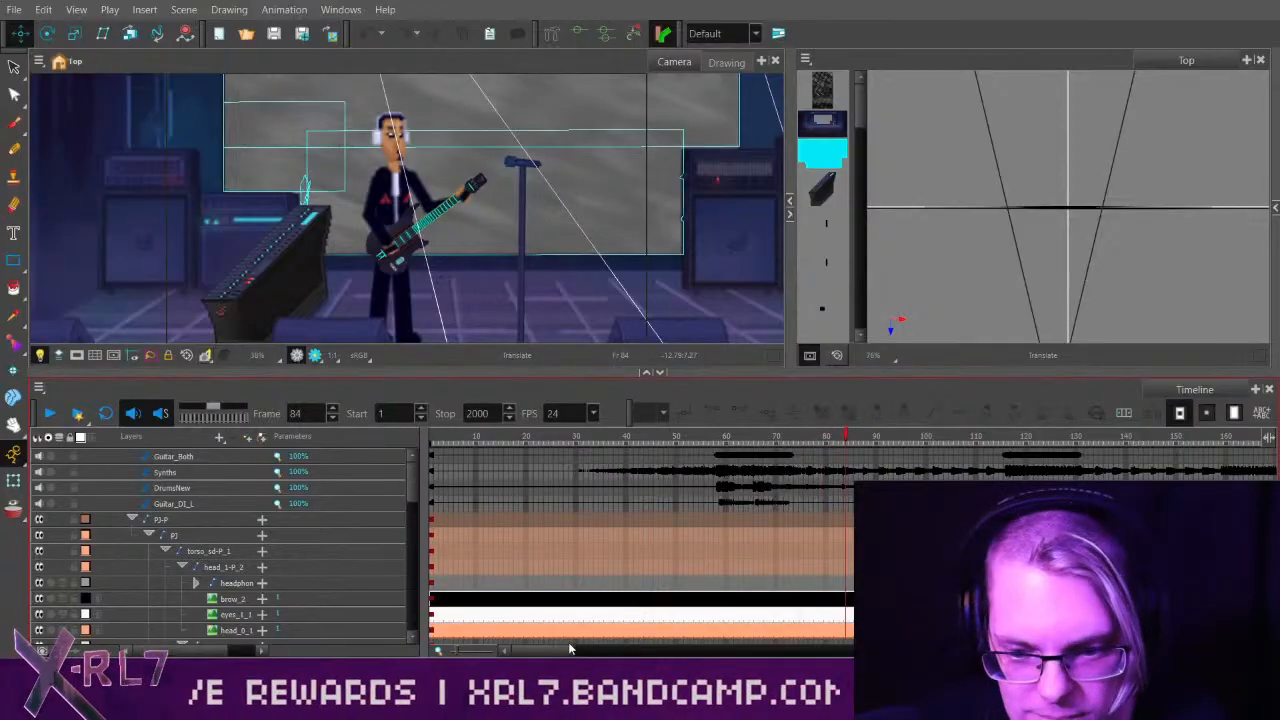
pyautogui.moveTo(570, 650); pyautogui.dragTo(623, 650)
pyautogui.moveTo(559, 440); pyautogui.dragTo(812, 440)
pyautogui.moveTo(413, 496); pyautogui.dragTo(411, 548)
pyautogui.click(50, 413)
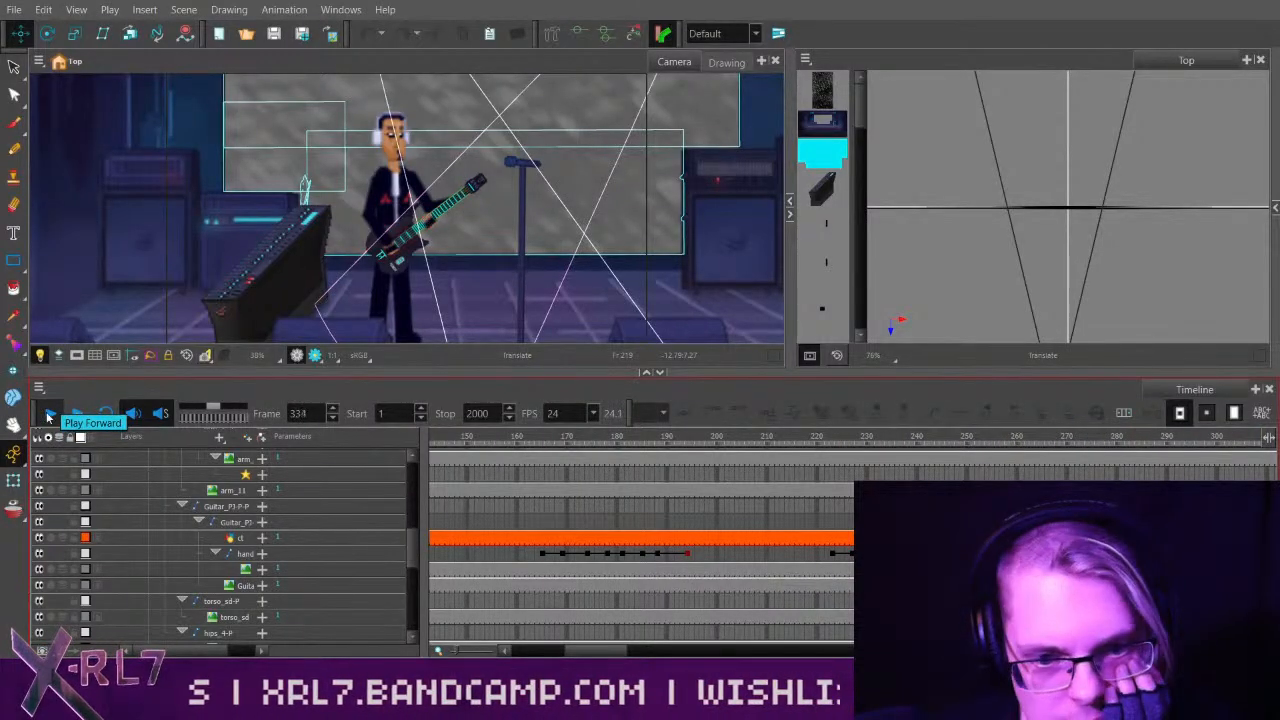
pyautogui.click(50, 413)
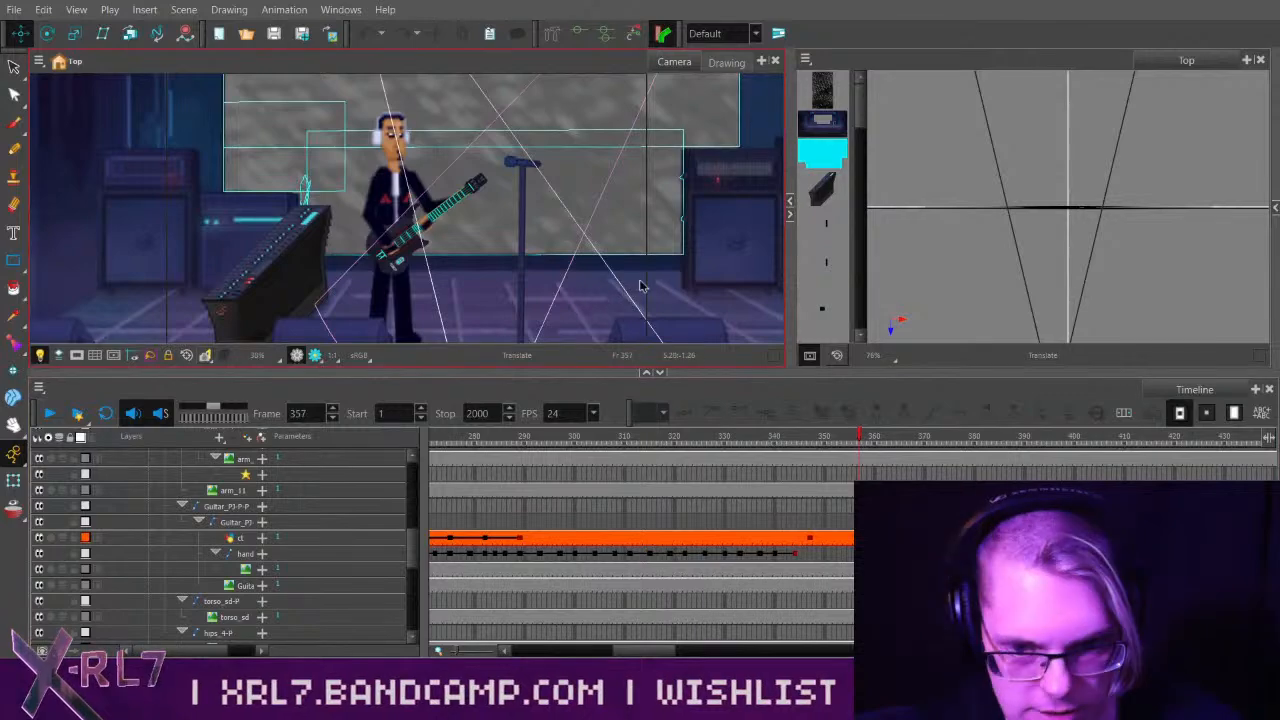
# Copy the guitar hand's keyframes from frame 232 to about frame 290 and paste them at frame 347.
pyautogui.click(736, 445)
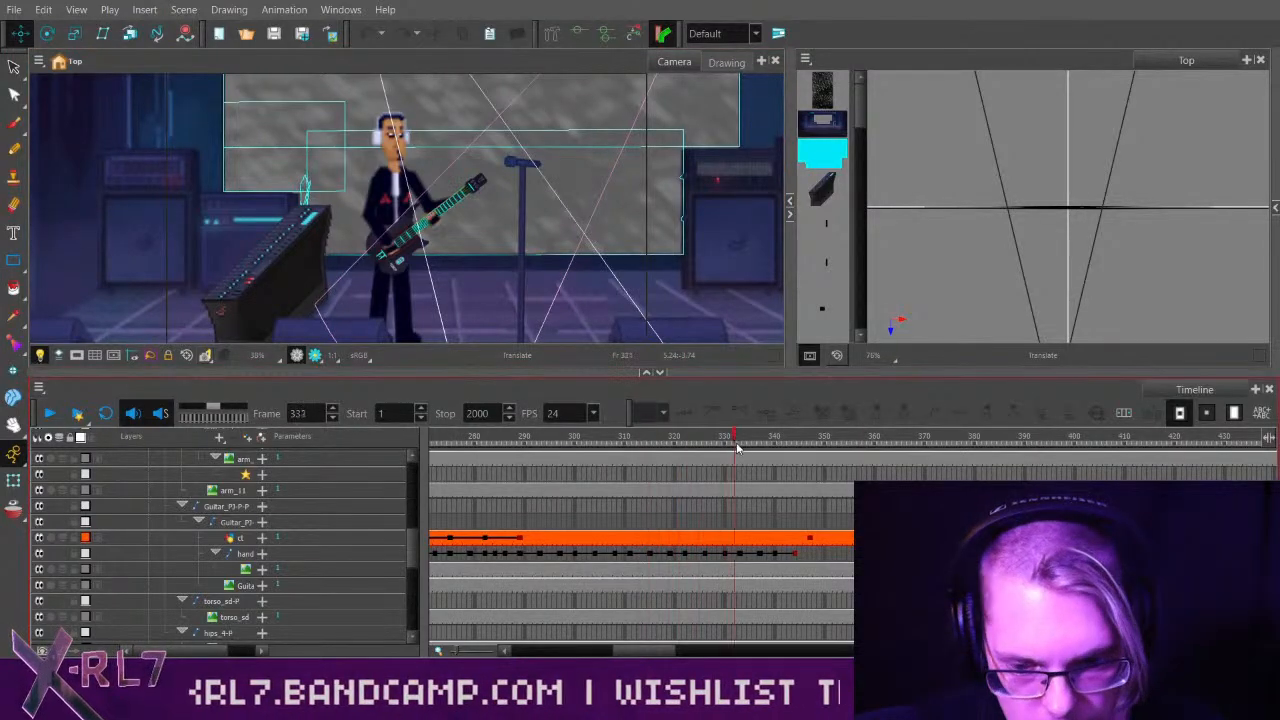
pyautogui.moveTo(738, 449); pyautogui.dragTo(811, 446)
pyautogui.moveTo(663, 651); pyautogui.dragTo(638, 655)
pyautogui.click(588, 438)
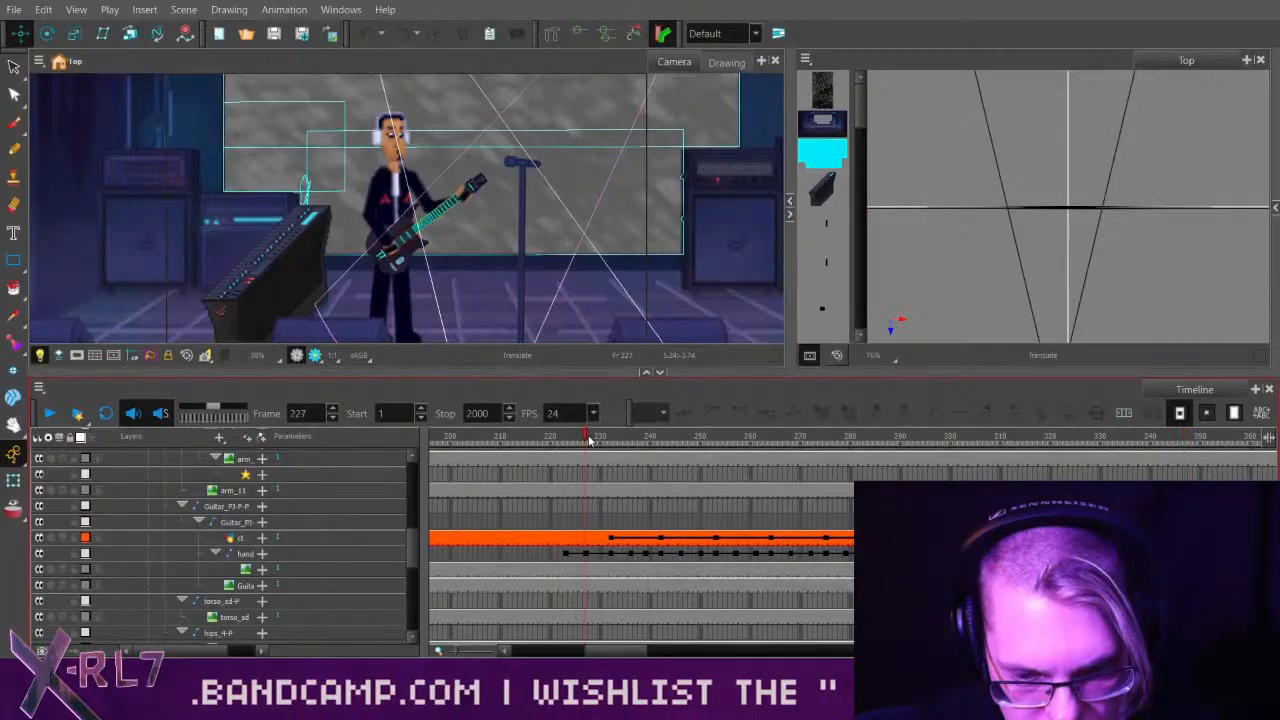
pyautogui.moveTo(588, 438); pyautogui.dragTo(623, 455)
pyautogui.click(610, 553)
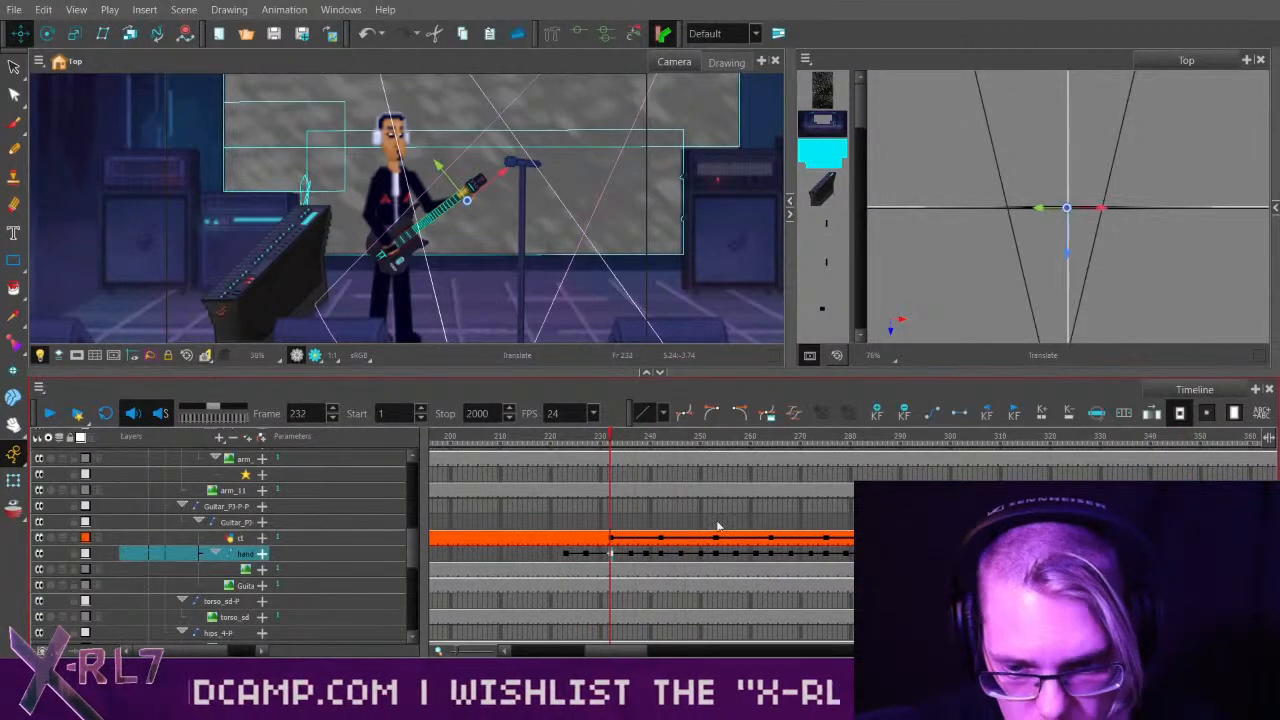
pyautogui.click(826, 446)
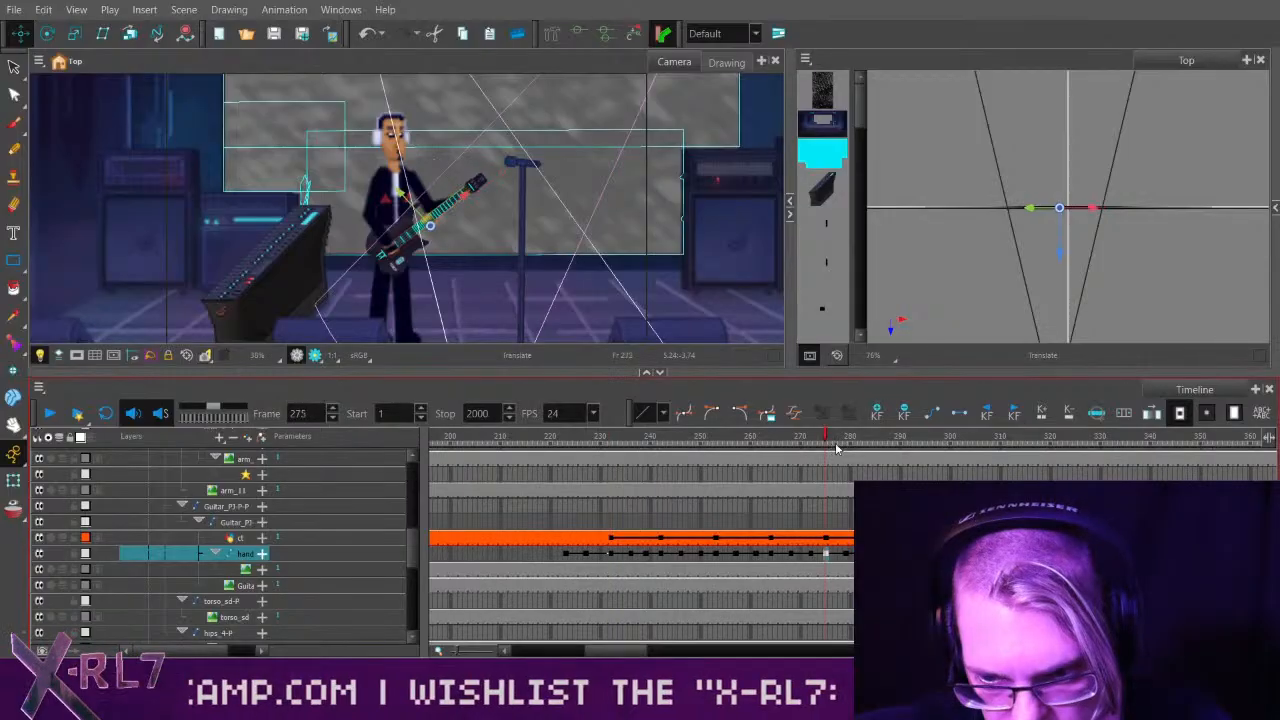
pyautogui.moveTo(837, 448); pyautogui.dragTo(903, 459)
pyautogui.click(611, 555)
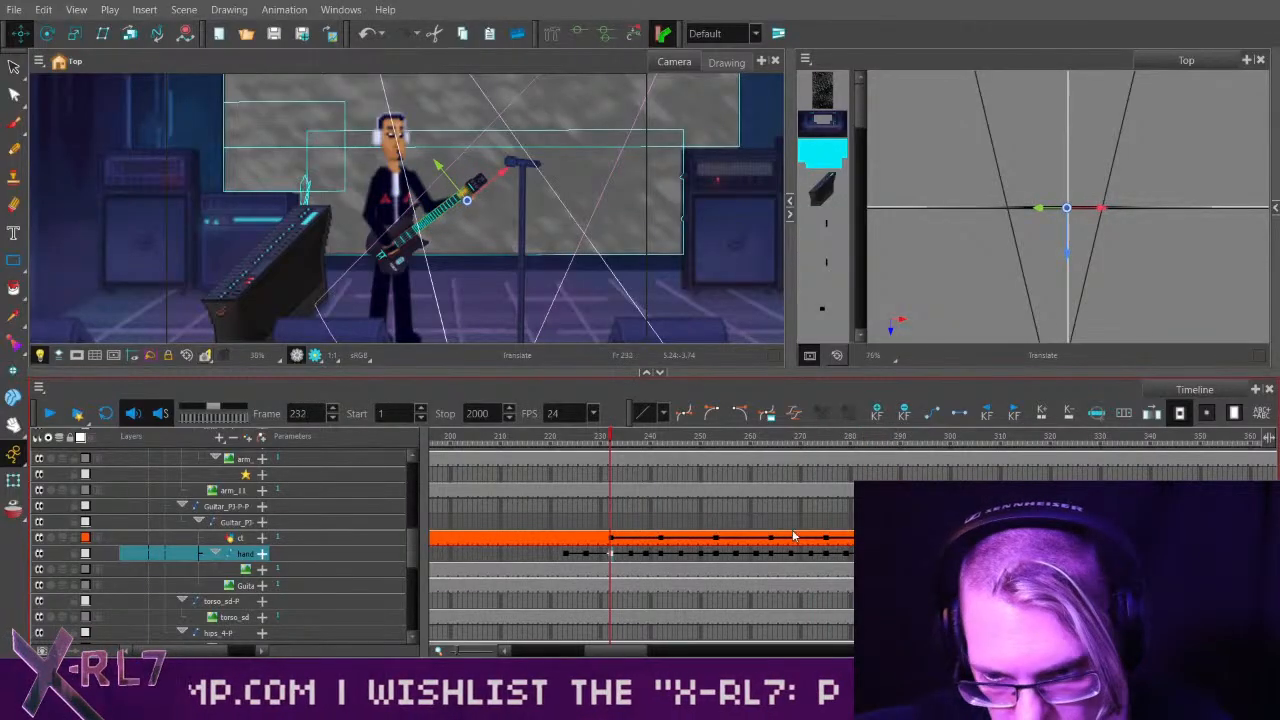
pyautogui.keyDown('shift'); pyautogui.click(902, 553); pyautogui.keyUp('shift')
pyautogui.moveTo(615, 650); pyautogui.dragTo(661, 650)
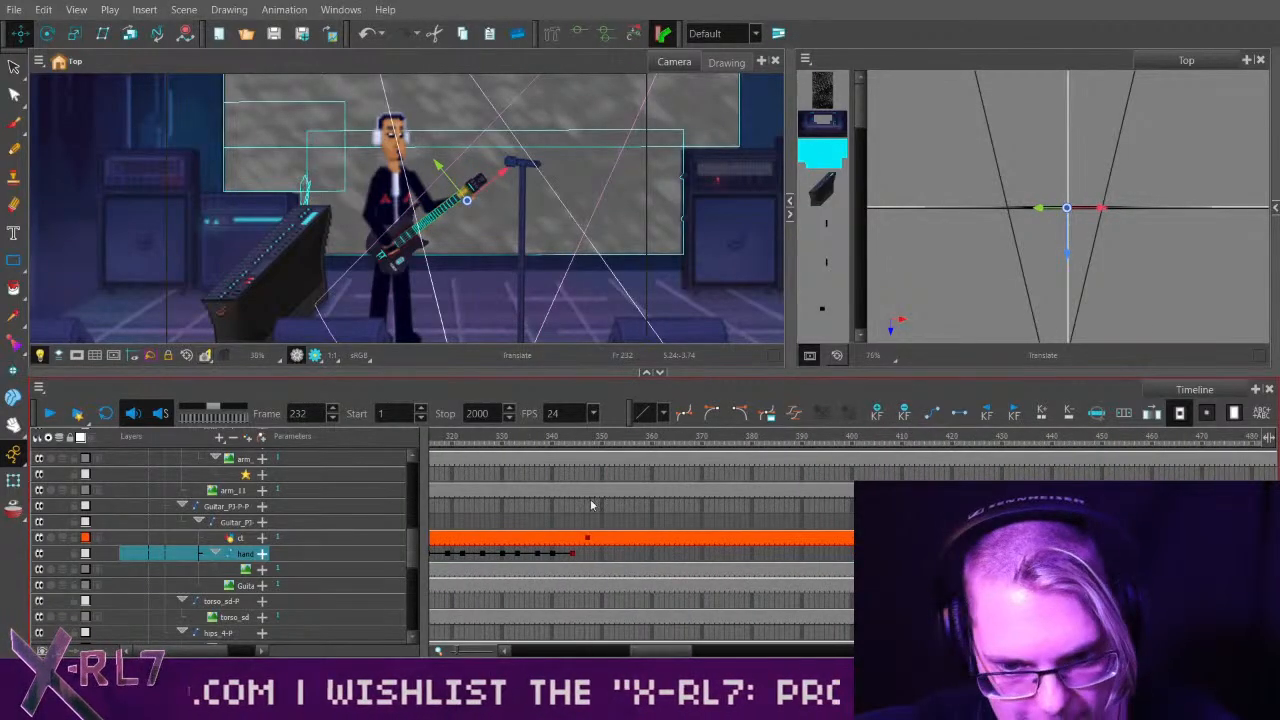
pyautogui.click(588, 442)
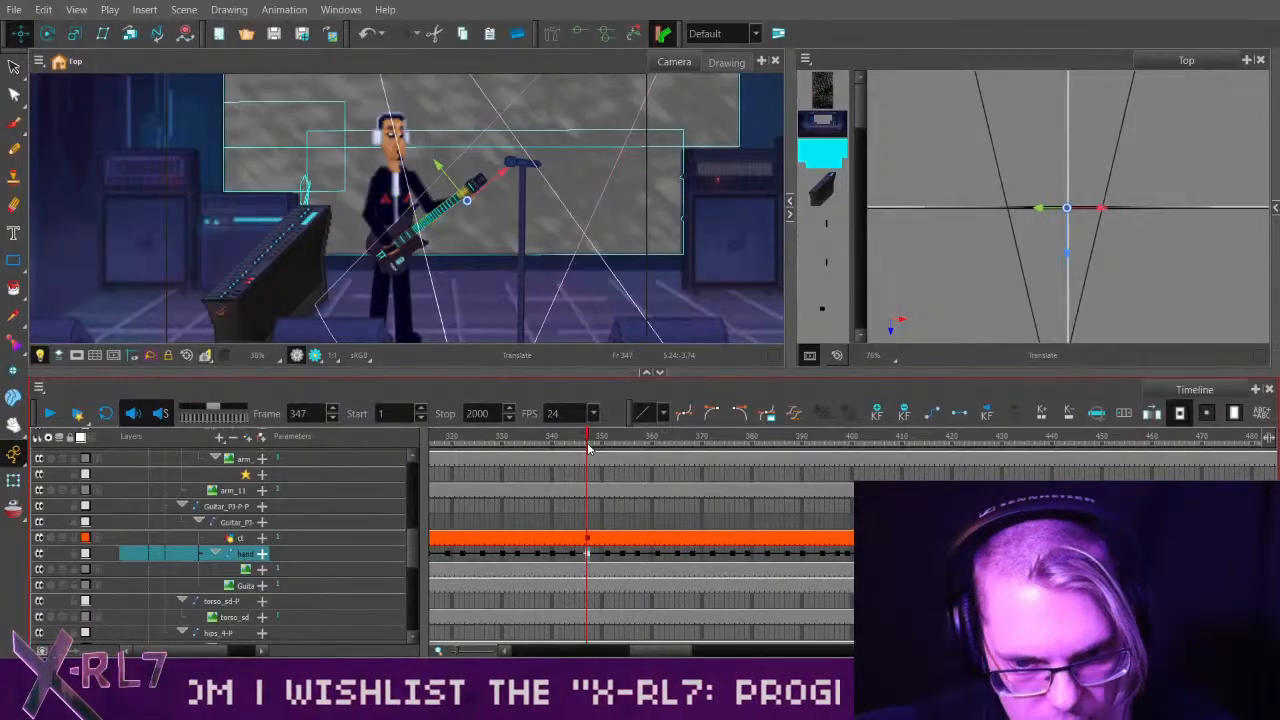
# Play the pasted hand animation from frame 347 and examine the transition around frames 340 to 348.
pyautogui.click(46, 413)
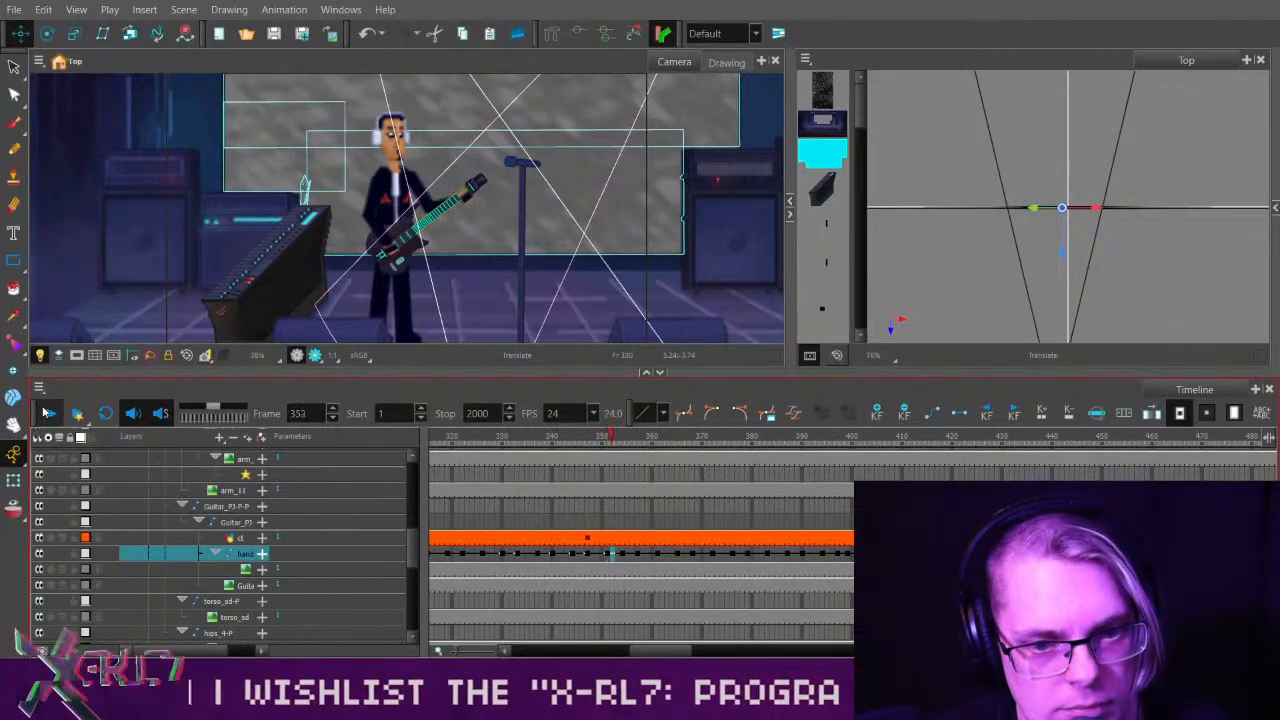
pyautogui.click(46, 413)
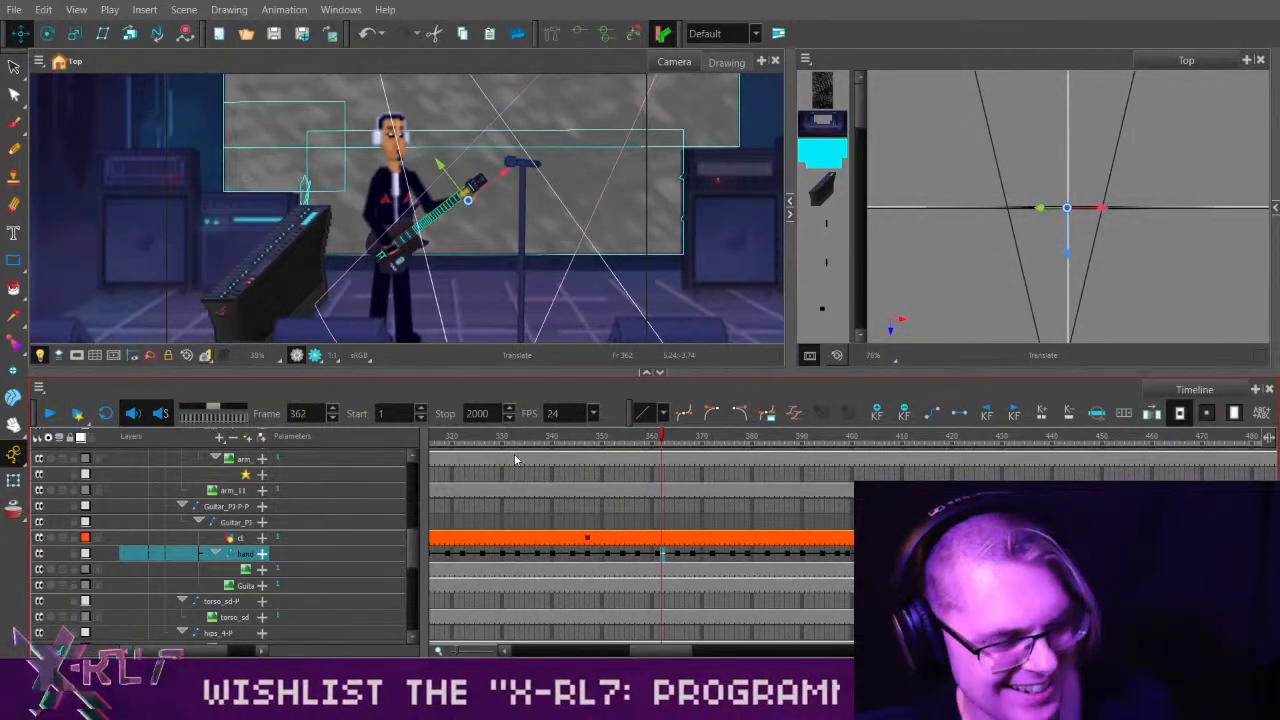
pyautogui.click(586, 442)
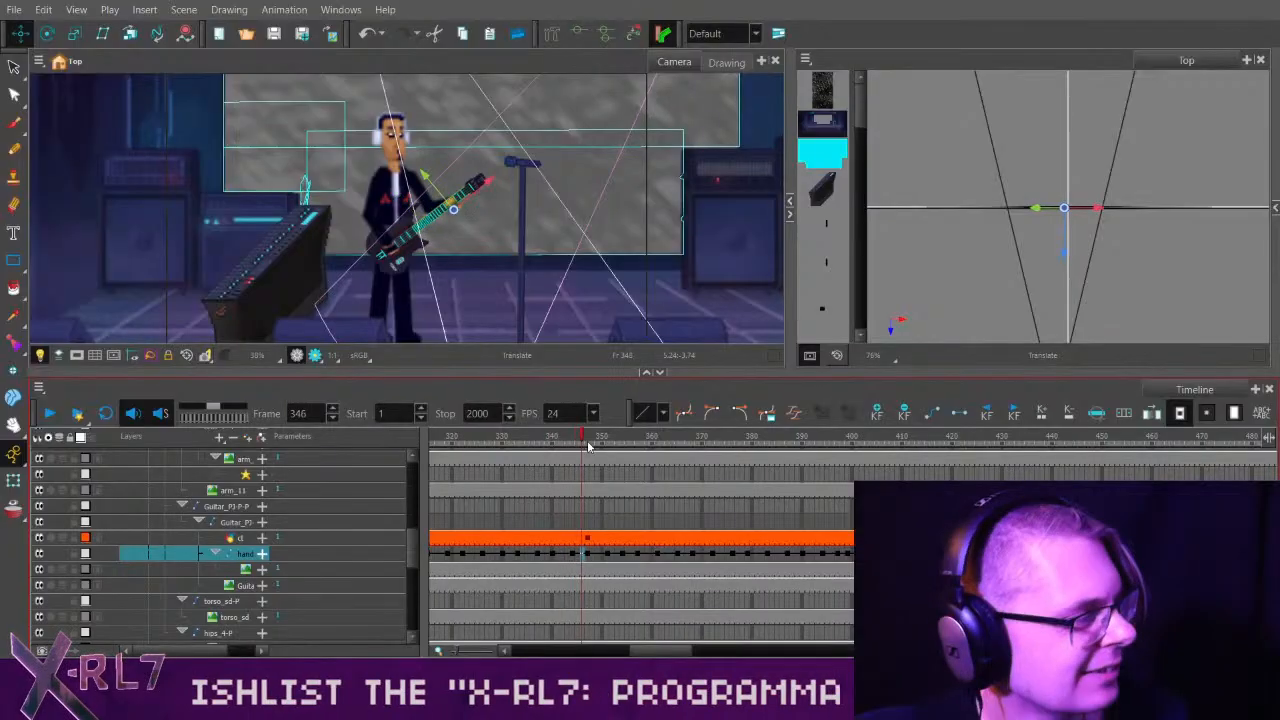
pyautogui.click(572, 440)
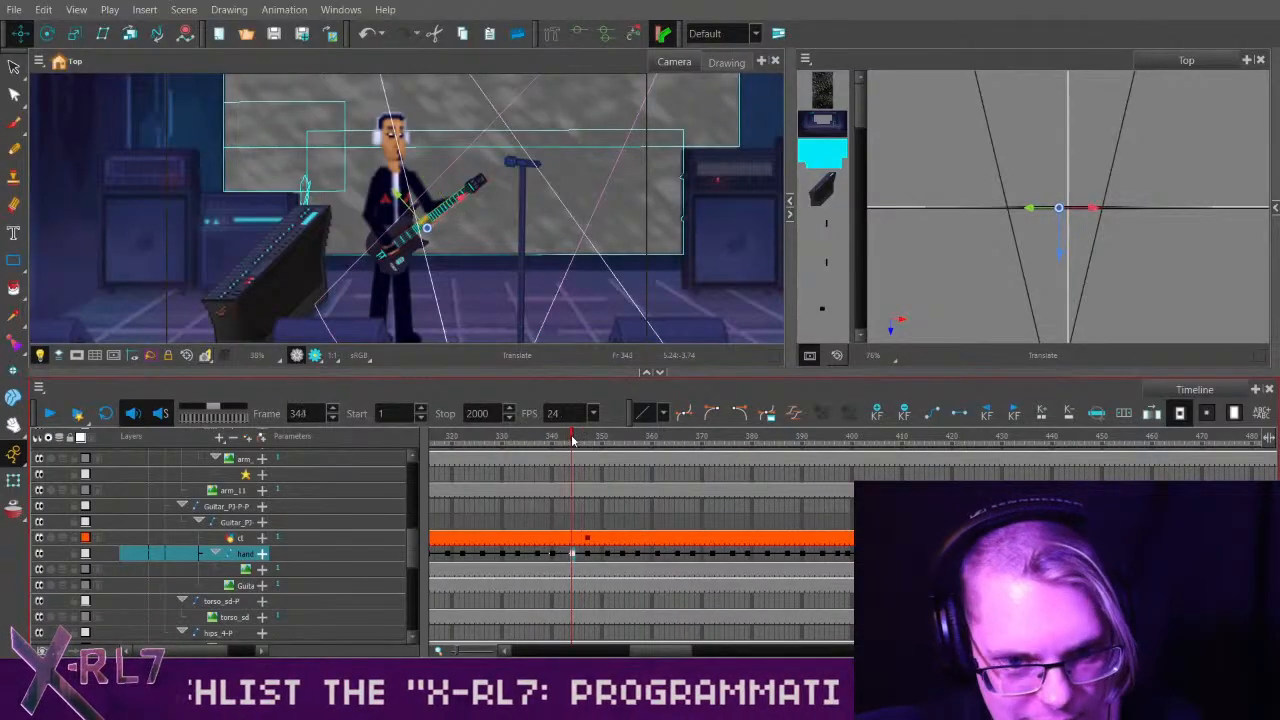
pyautogui.click(583, 440)
pyautogui.scroll(5, 583, 217)
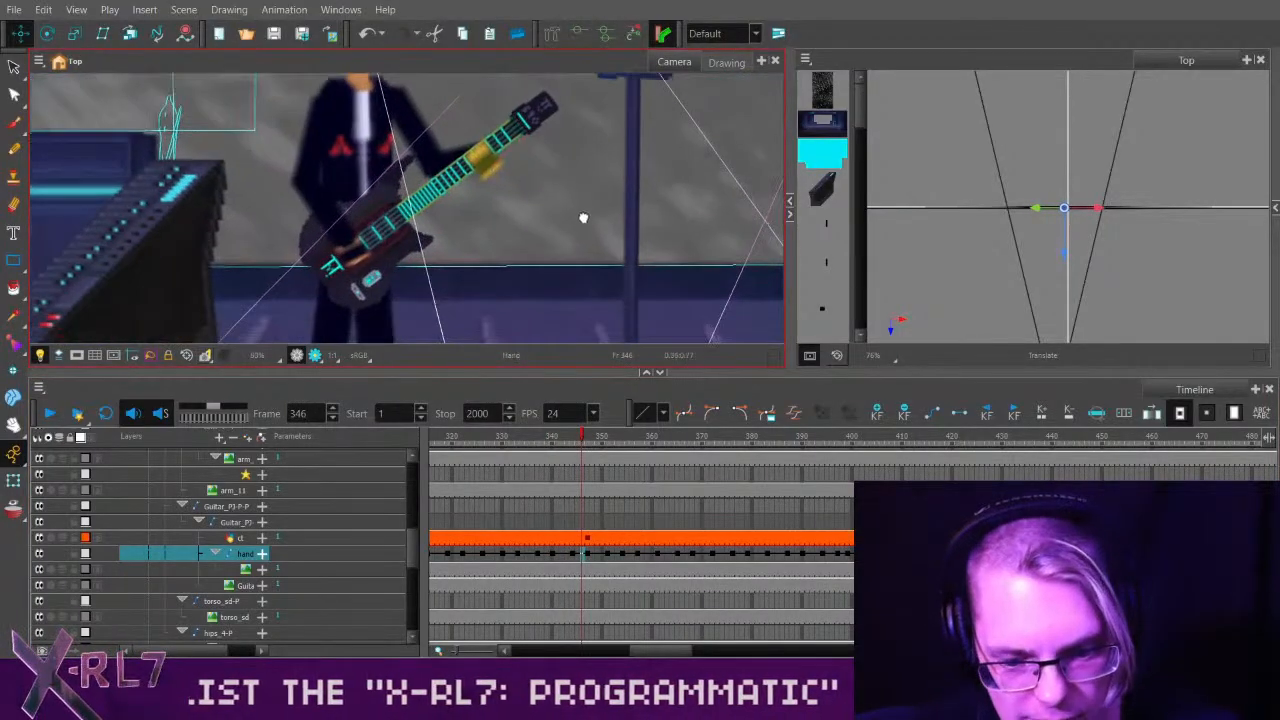
pyautogui.click(596, 442)
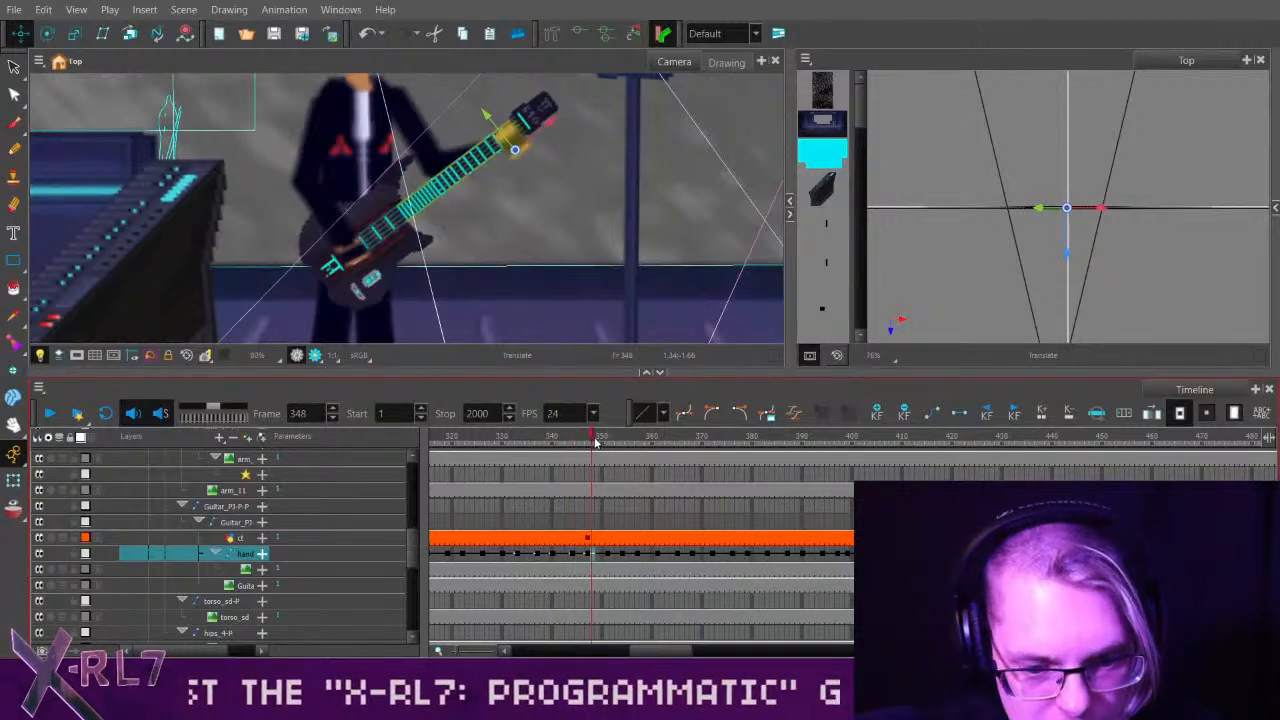
pyautogui.click(575, 463)
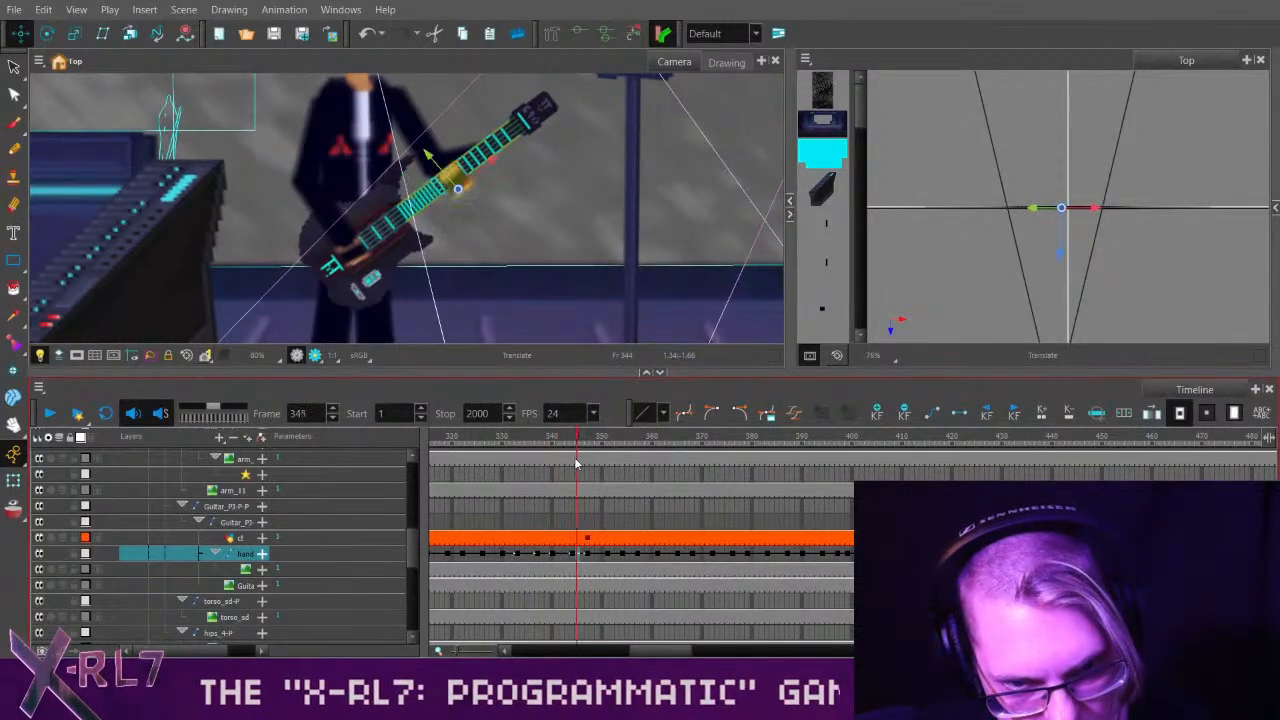
pyautogui.moveTo(576, 463); pyautogui.dragTo(560, 469)
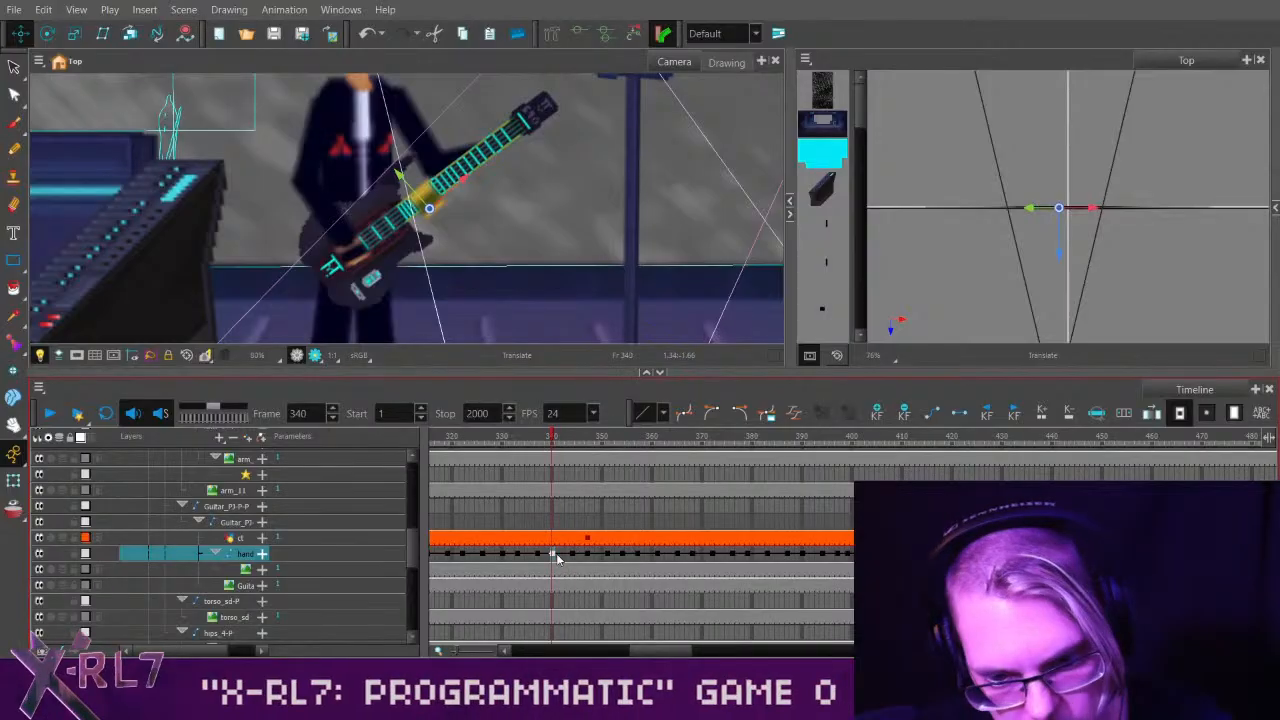
# Reposition the hand farther up the guitar neck at the frame 344 keyframe.
pyautogui.click(588, 555)
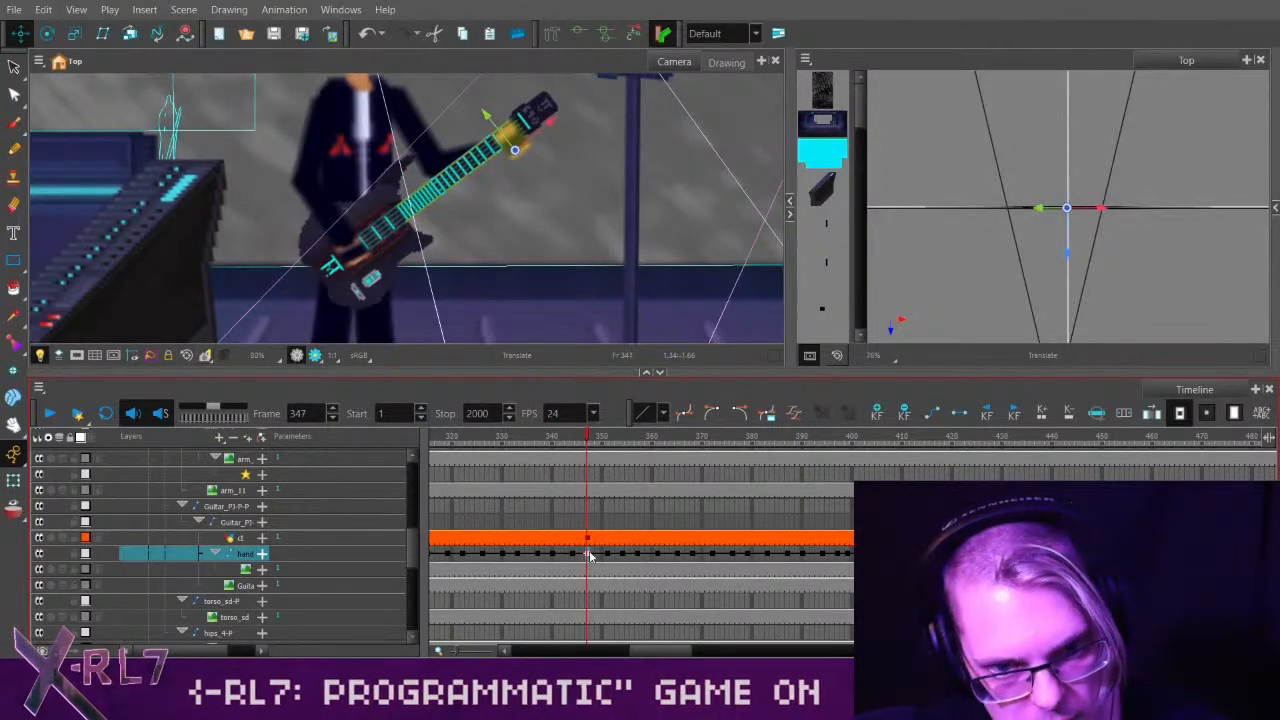
pyautogui.click(574, 556)
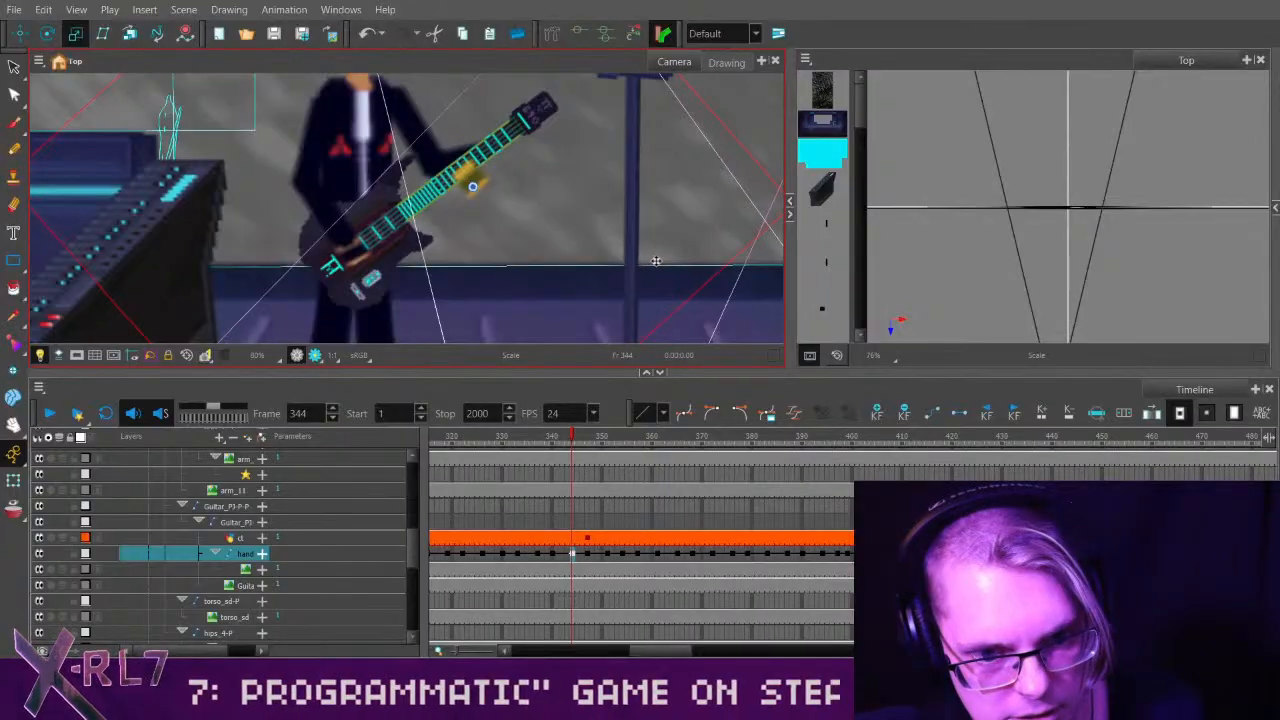
pyautogui.click(21, 34)
# Replay the guitar hand animation from frame 318 through the transition at frame 347.
pyautogui.click(518, 440)
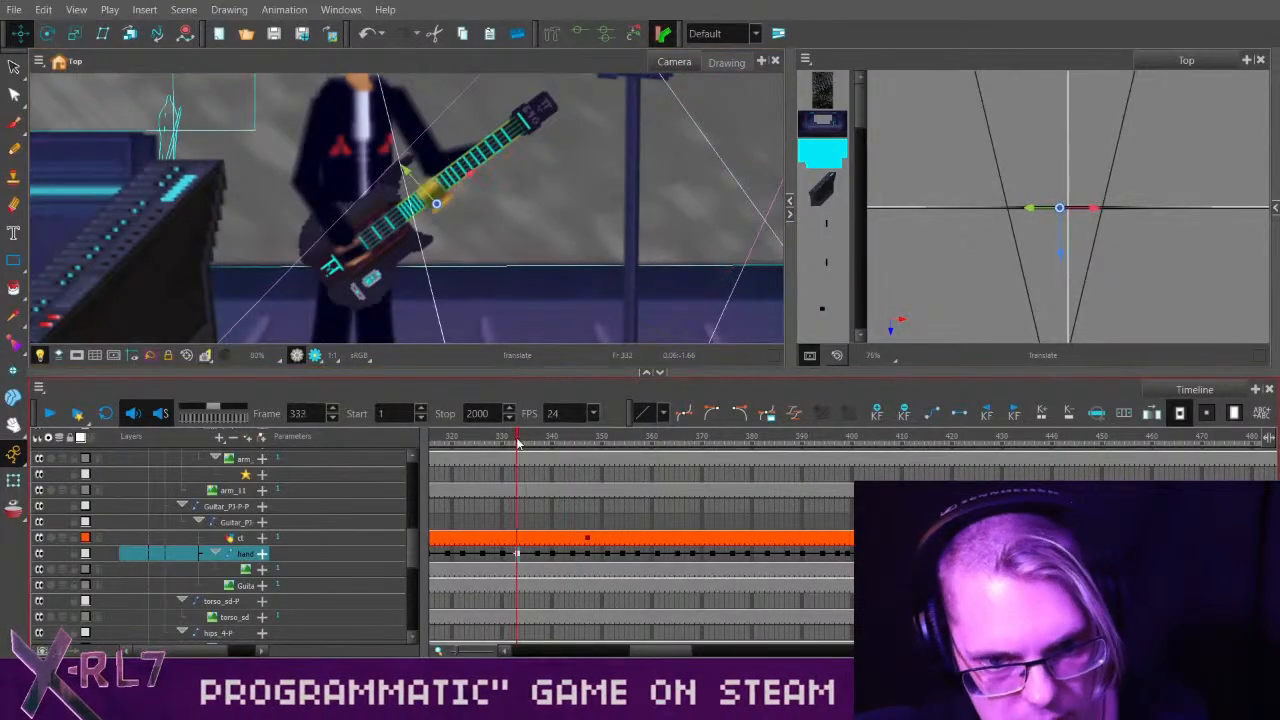
pyautogui.moveTo(557, 441); pyautogui.dragTo(442, 438)
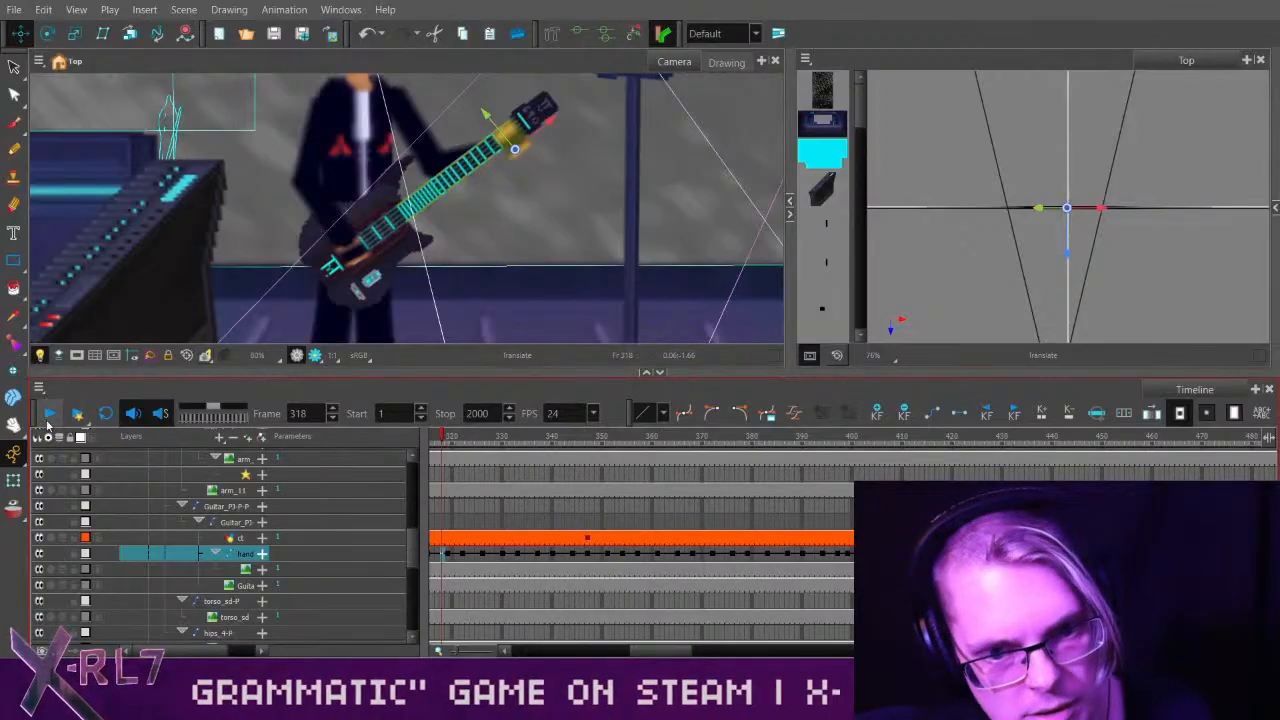
pyautogui.click(51, 414)
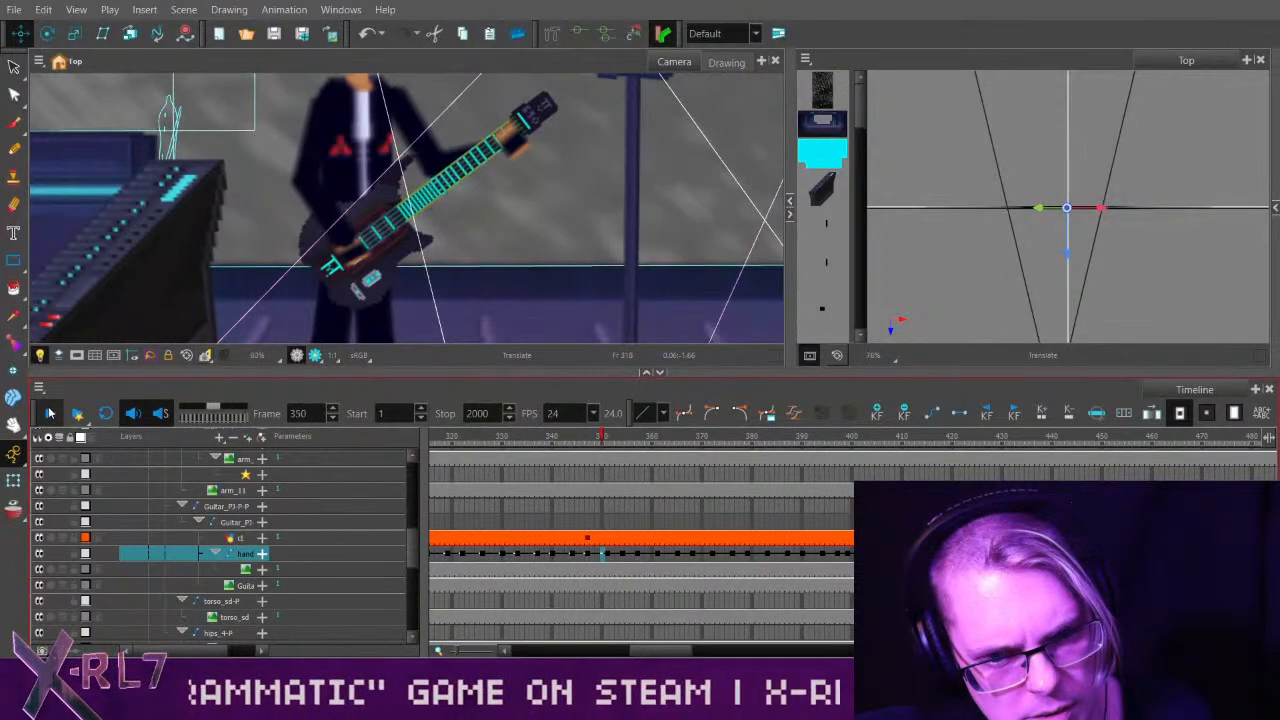
# Scrub and replay the guitar hand animation between frames 345 and 357 to examine the transition into the pasted section.
pyautogui.click(51, 414)
pyautogui.moveTo(485, 443); pyautogui.dragTo(588, 446)
pyautogui.click(511, 443)
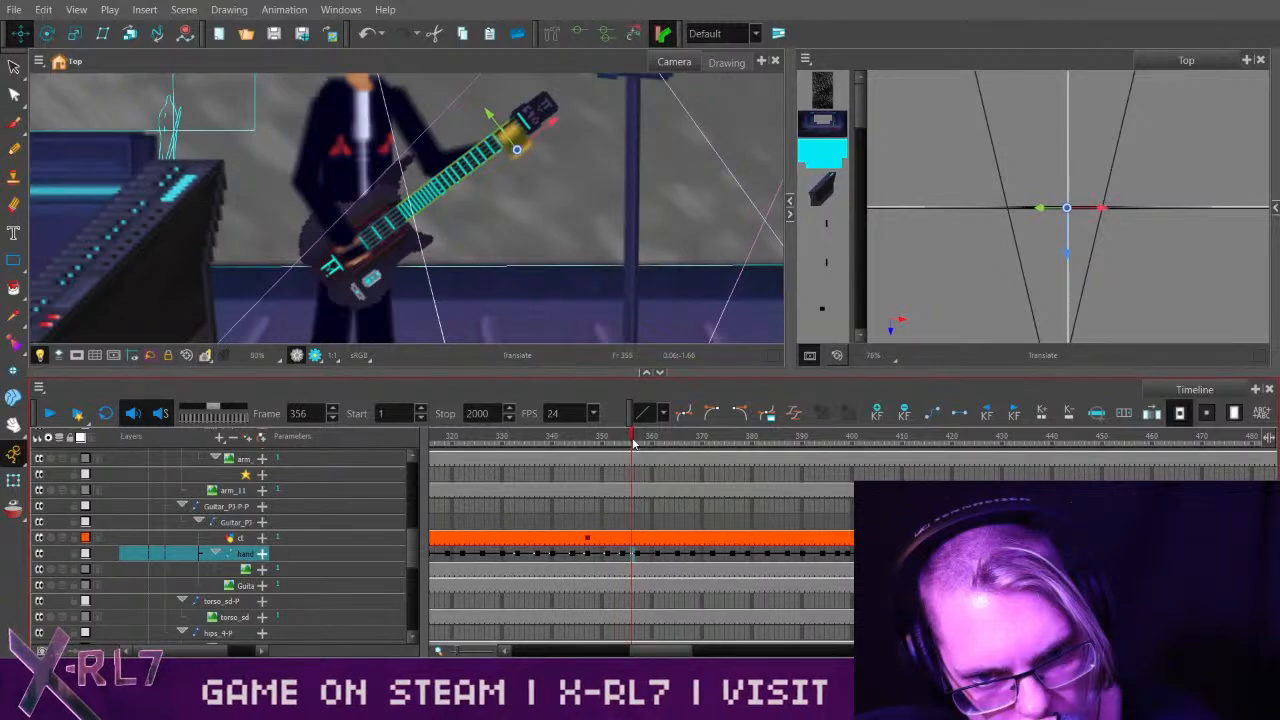
pyautogui.moveTo(615, 448); pyautogui.dragTo(583, 458)
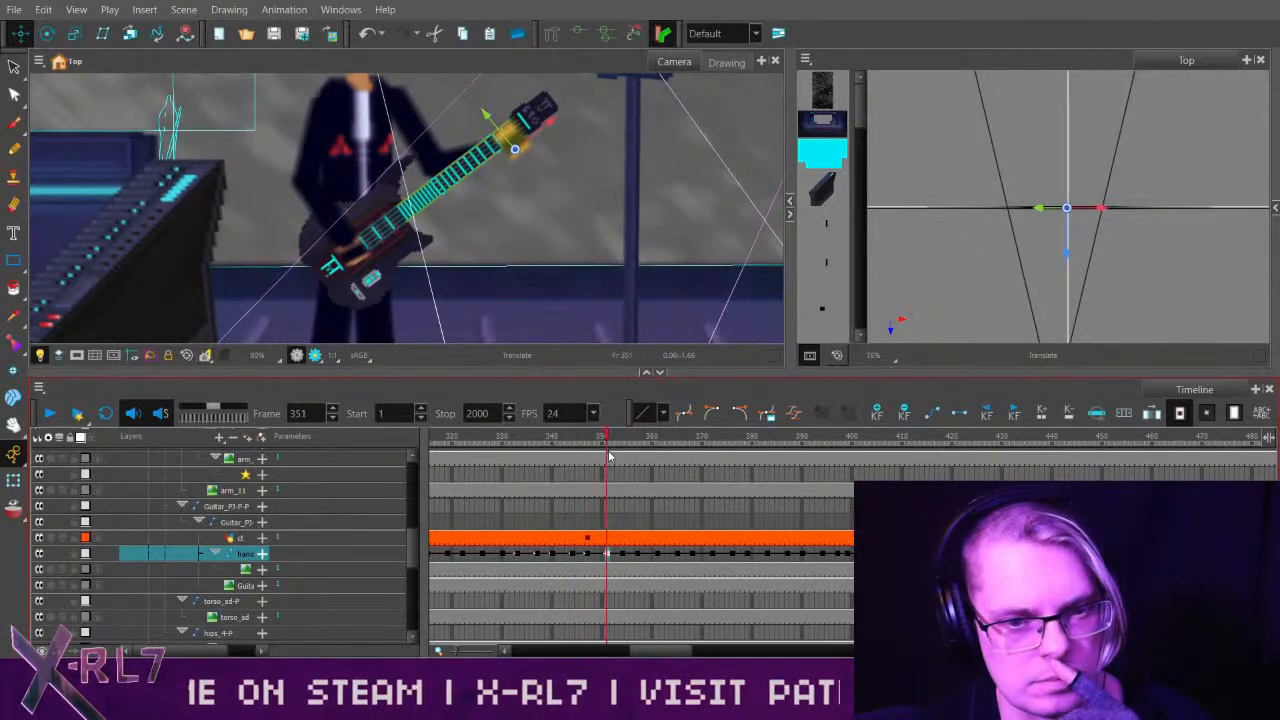
pyautogui.moveTo(612, 457); pyautogui.dragTo(585, 470)
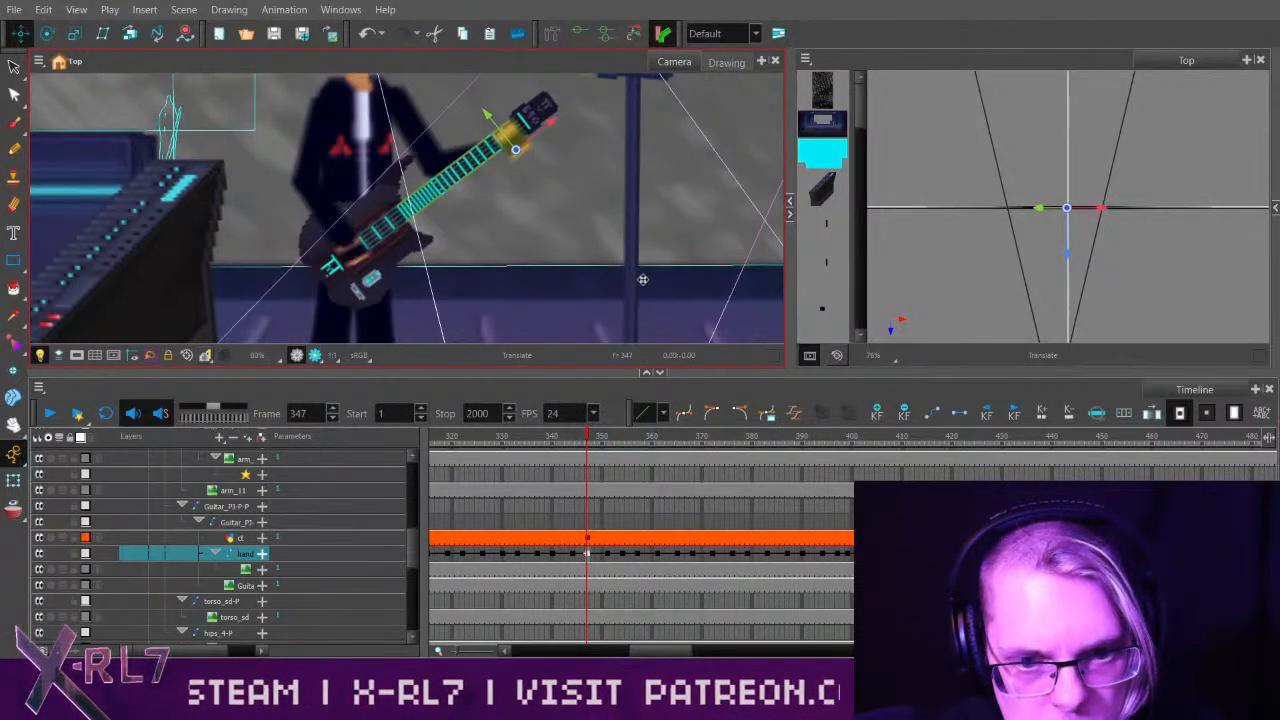
pyautogui.moveTo(587, 438); pyautogui.dragTo(637, 438)
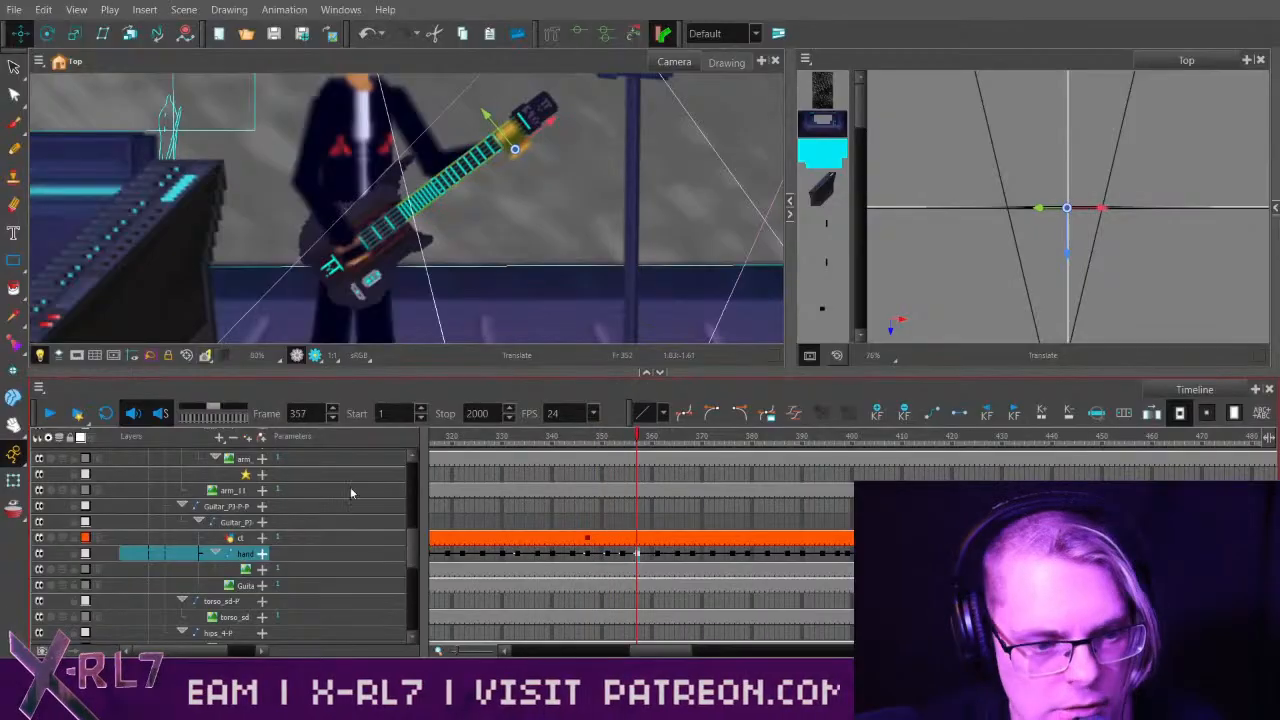
pyautogui.click(50, 413)
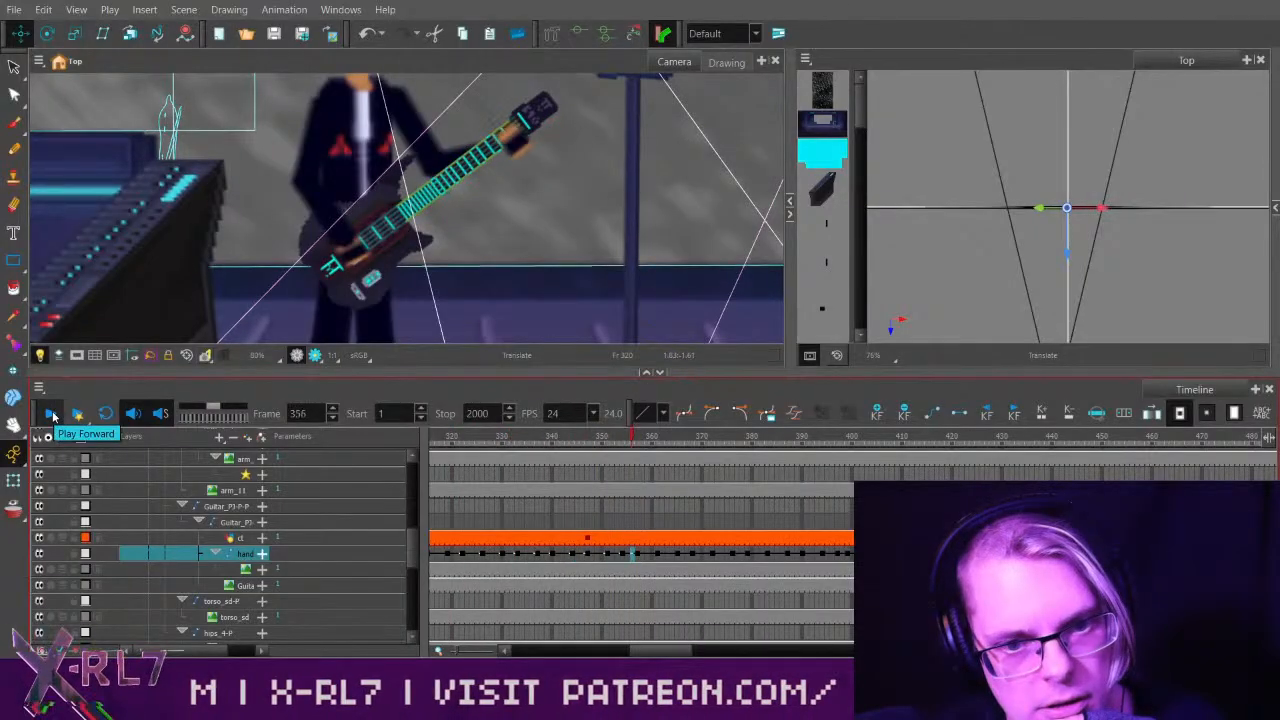
pyautogui.click(53, 415)
pyautogui.click(577, 438)
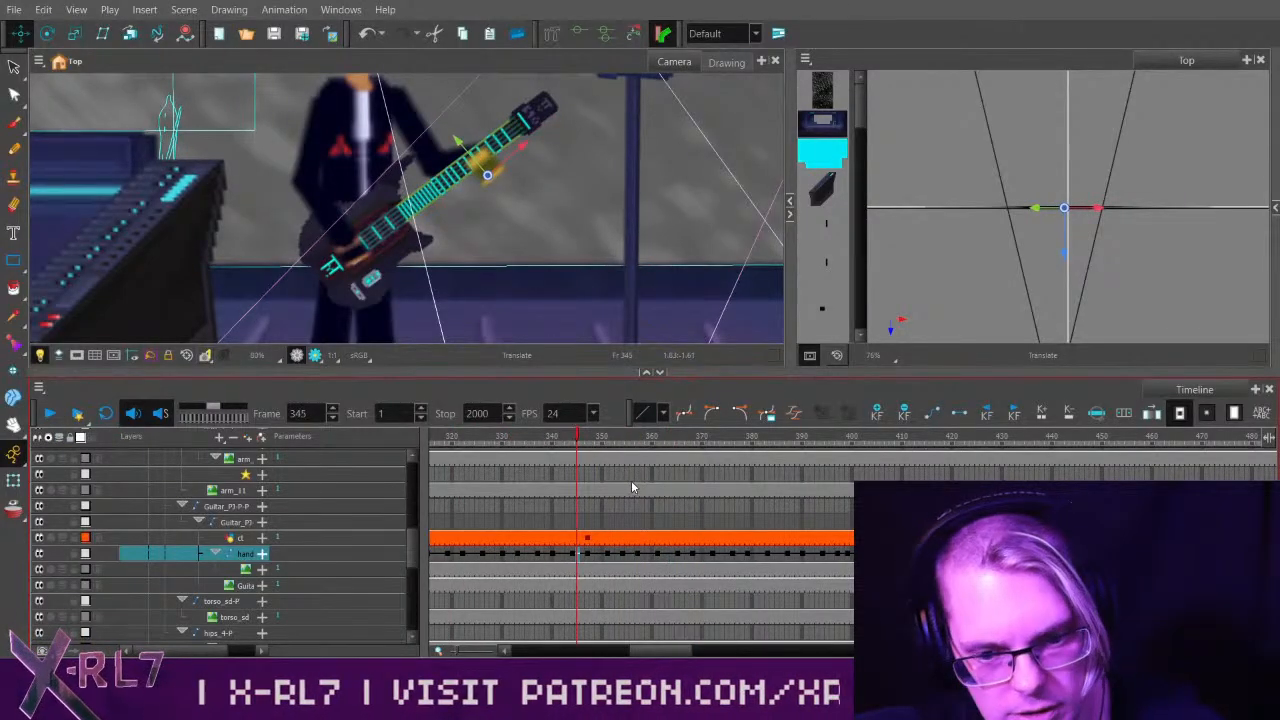
# Undo the last hand adjustments and replay the animation from frame 317 through the transition.
pyautogui.hotkey('ctrl', 'z')
pyautogui.hotkey('ctrl', 'z')
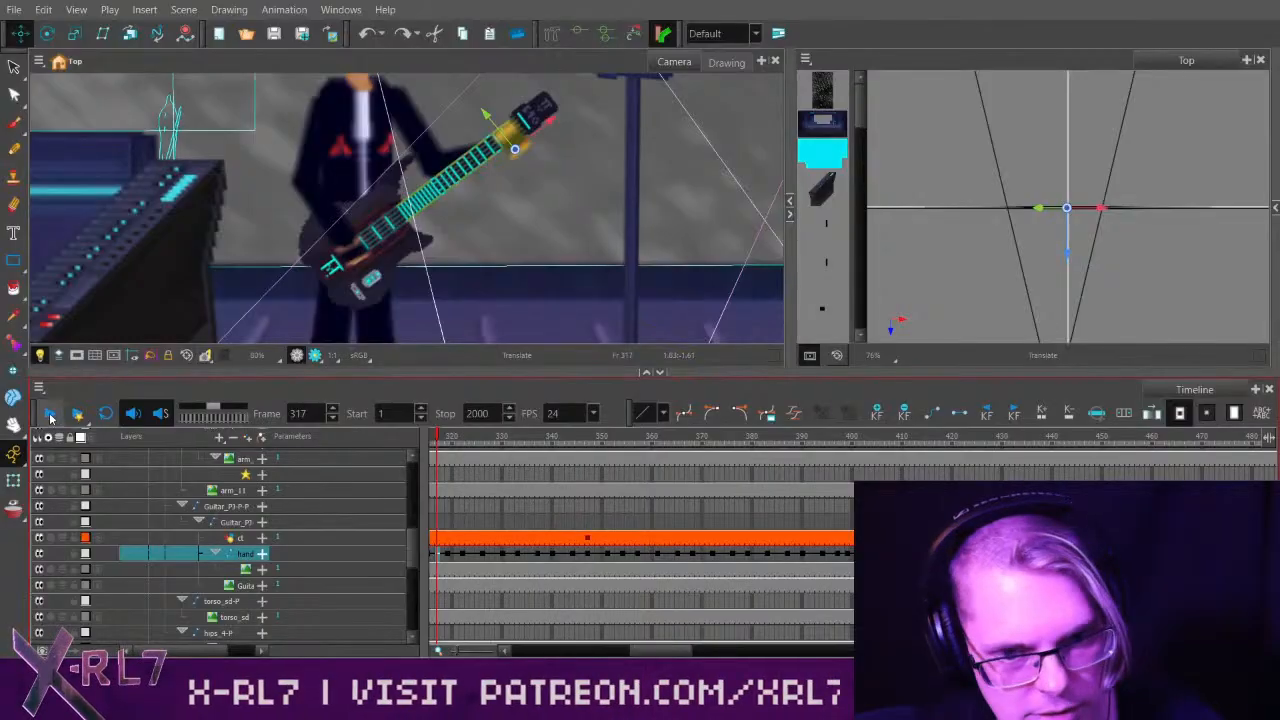
pyautogui.click(50, 415)
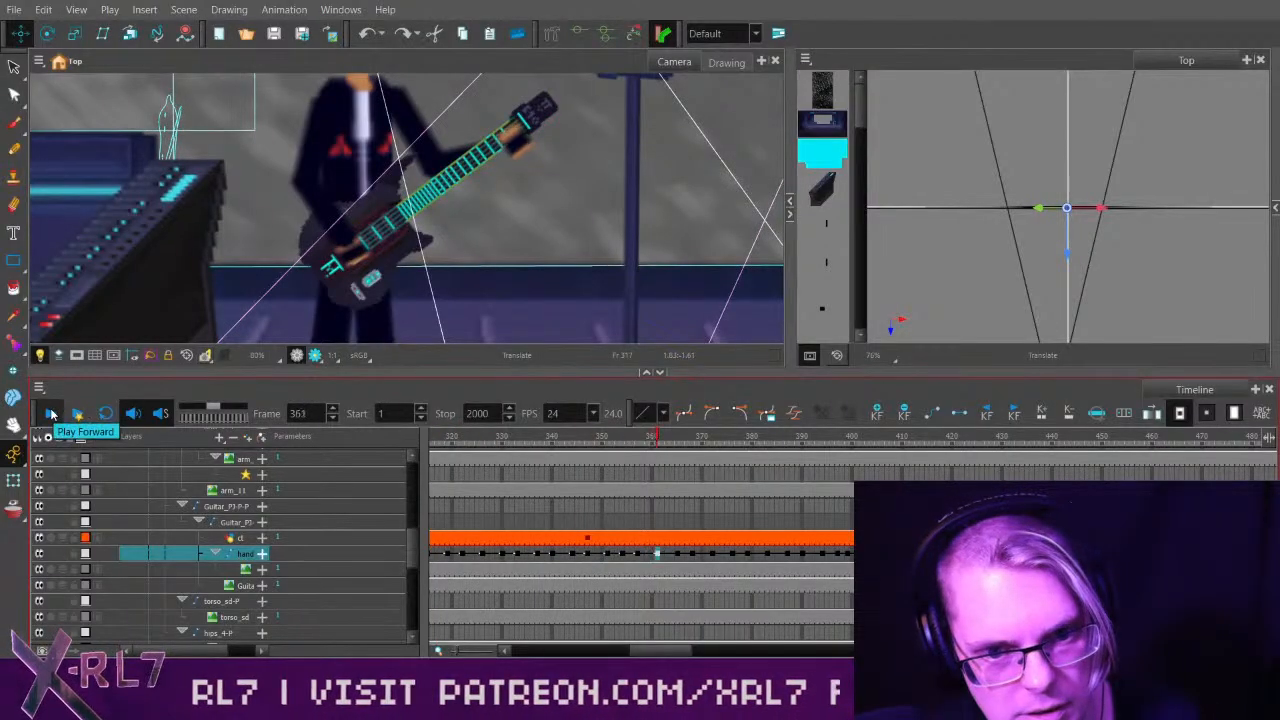
pyautogui.click(52, 414)
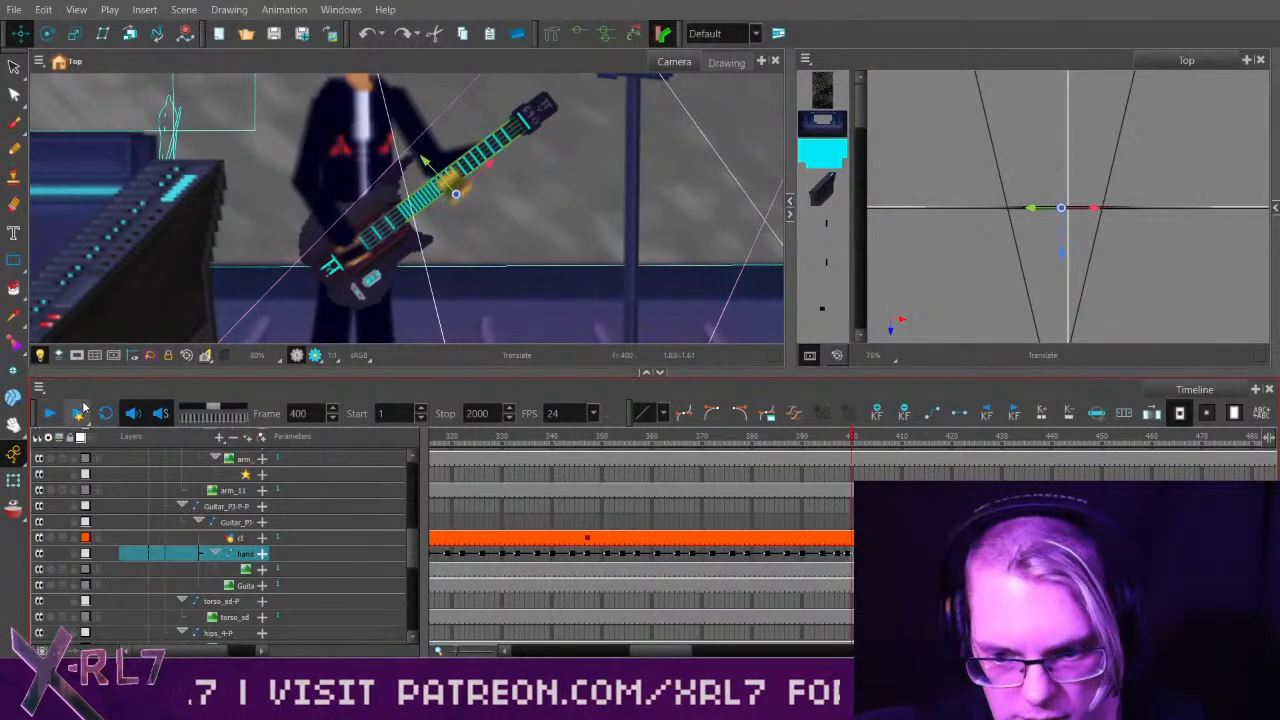
# Locate the end of the repeated section and add a keyframe at frame 390 on the ct layer above the hand.
pyautogui.moveTo(672, 438); pyautogui.dragTo(797, 450)
pyautogui.moveTo(659, 652); pyautogui.dragTo(676, 647)
pyautogui.click(600, 443)
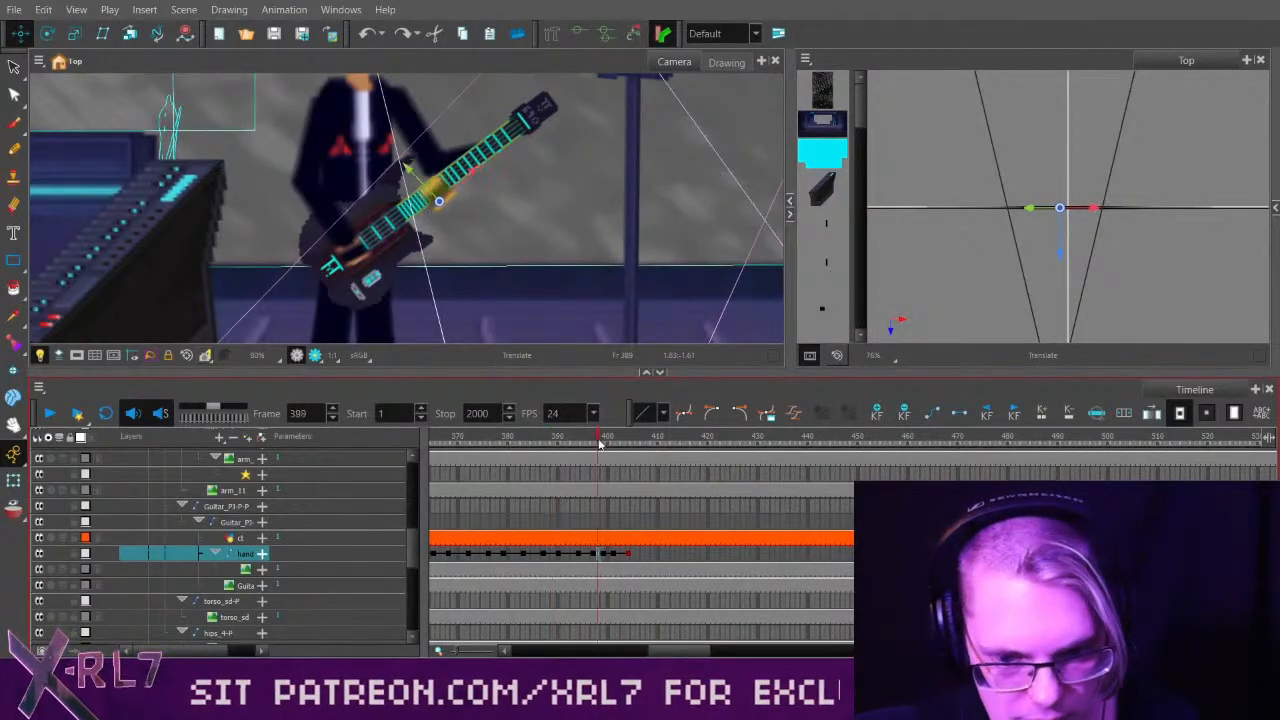
pyautogui.moveTo(600, 443); pyautogui.dragTo(559, 444)
pyautogui.press('Return')
pyautogui.press('Return')
pyautogui.moveTo(412, 540); pyautogui.dragTo(434, 565)
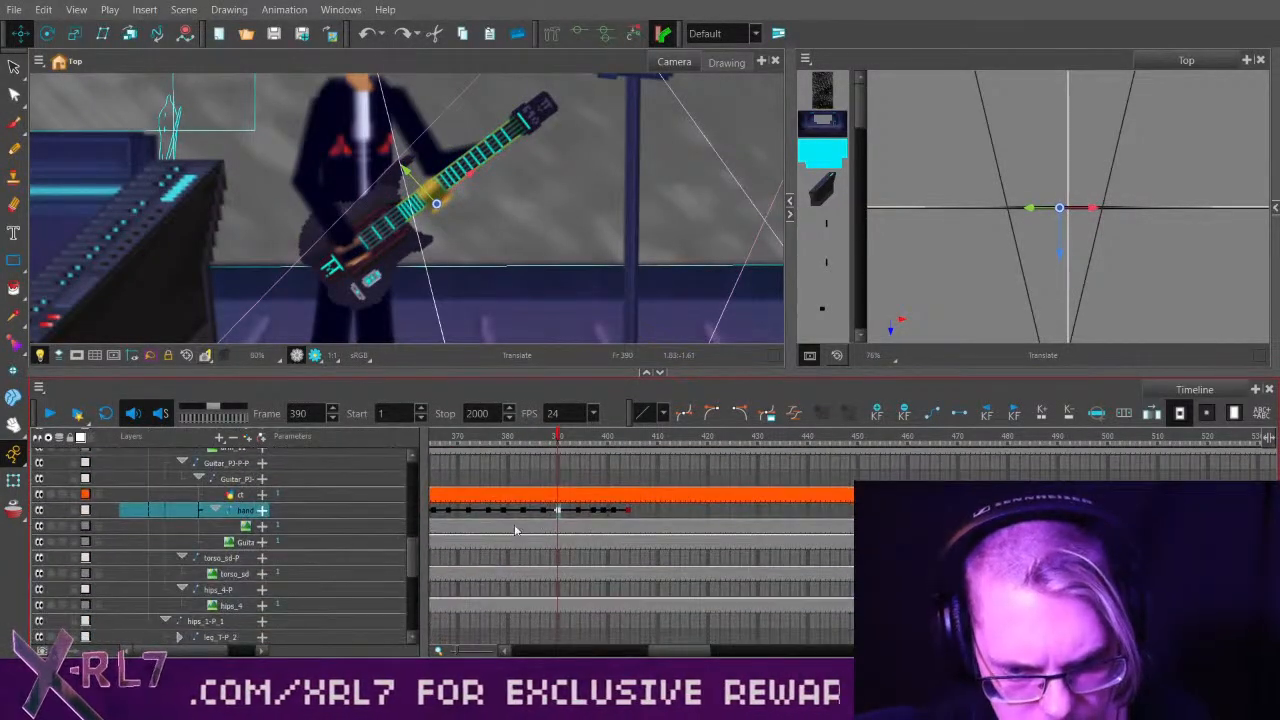
pyautogui.click(558, 494)
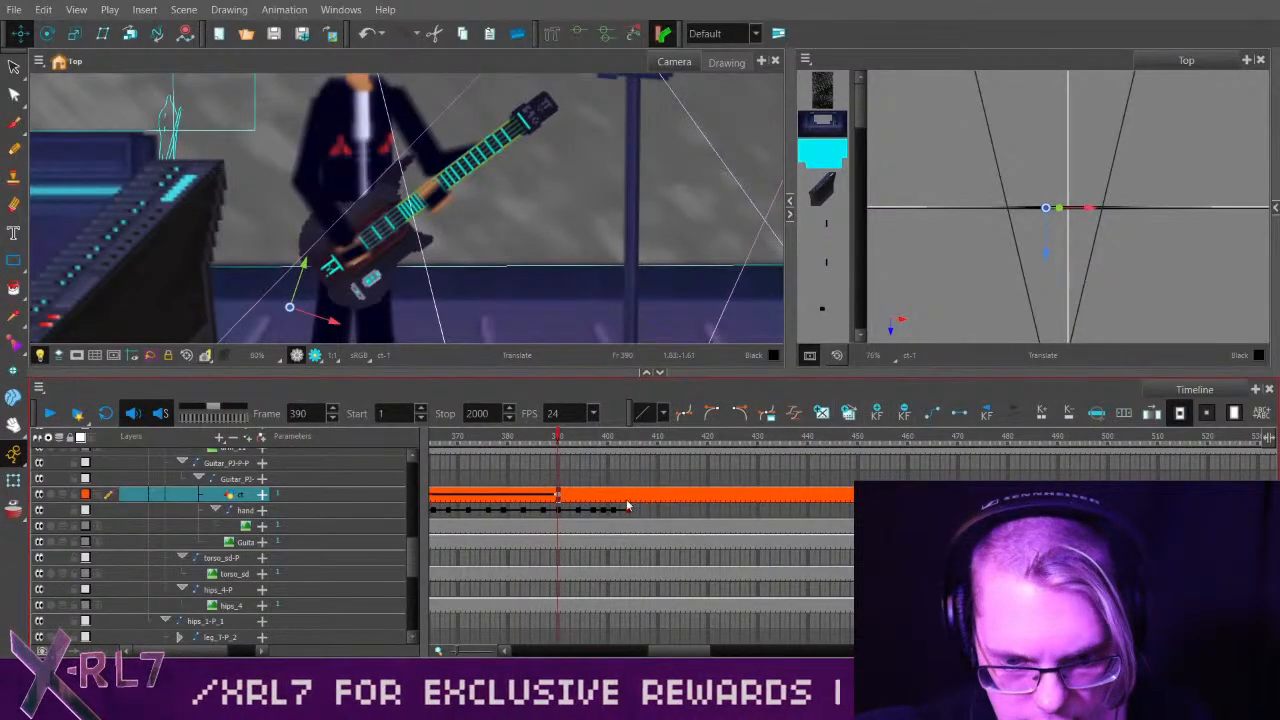
pyautogui.click(1032, 415)
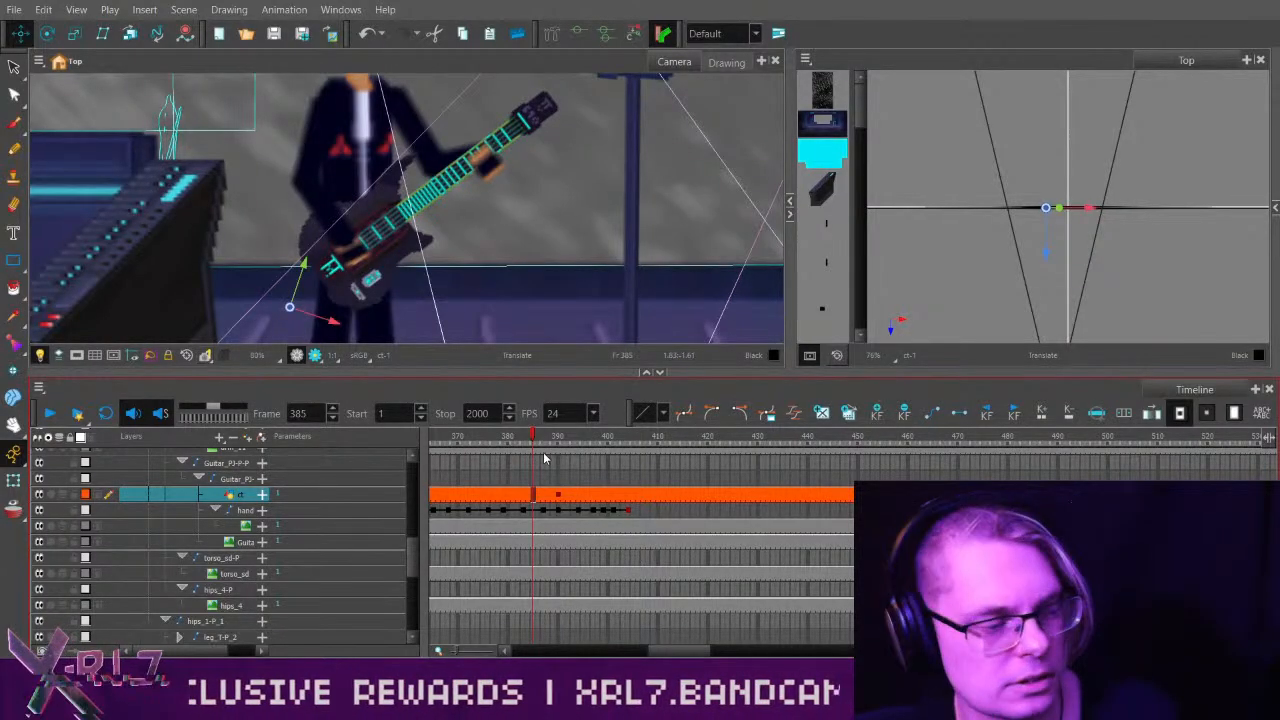
# Replay from frame 373 and delete the hand layer's keyframes from frame 393 onward.
pyautogui.moveTo(528, 441); pyautogui.dragTo(473, 441)
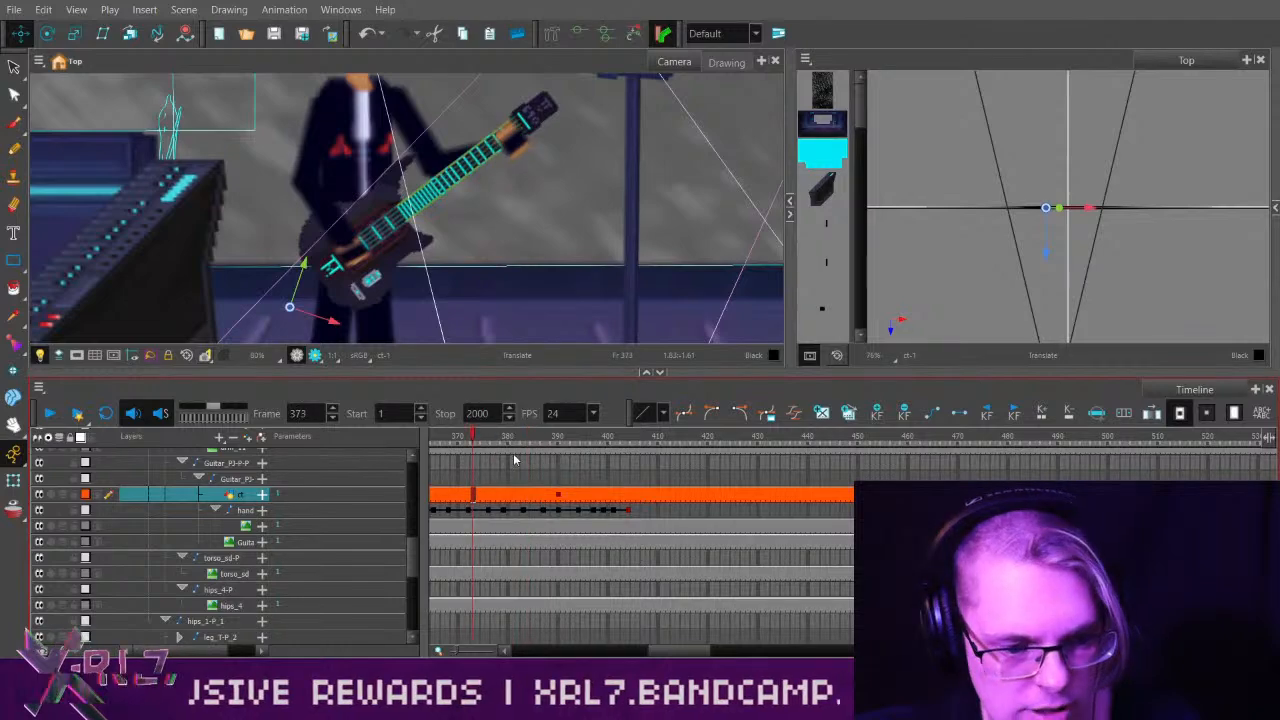
pyautogui.click(49, 413)
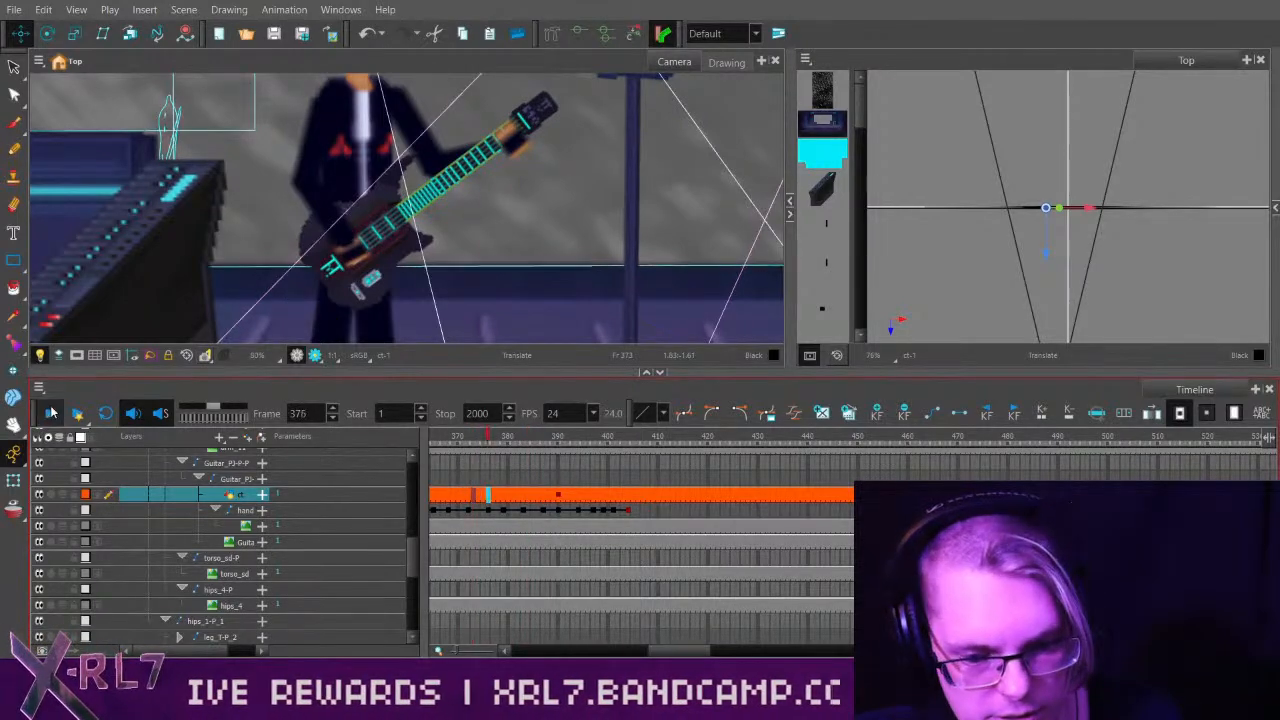
pyautogui.click(49, 413)
pyautogui.moveTo(573, 510); pyautogui.dragTo(667, 515)
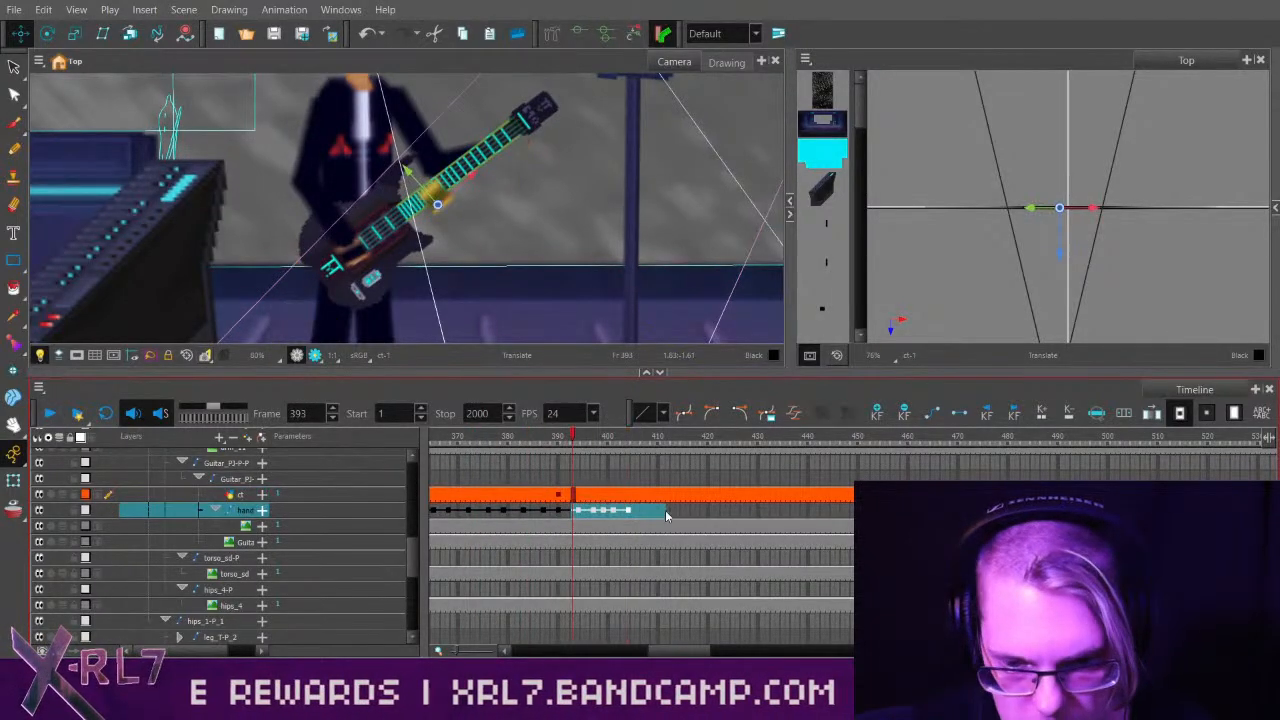
pyautogui.click(904, 418)
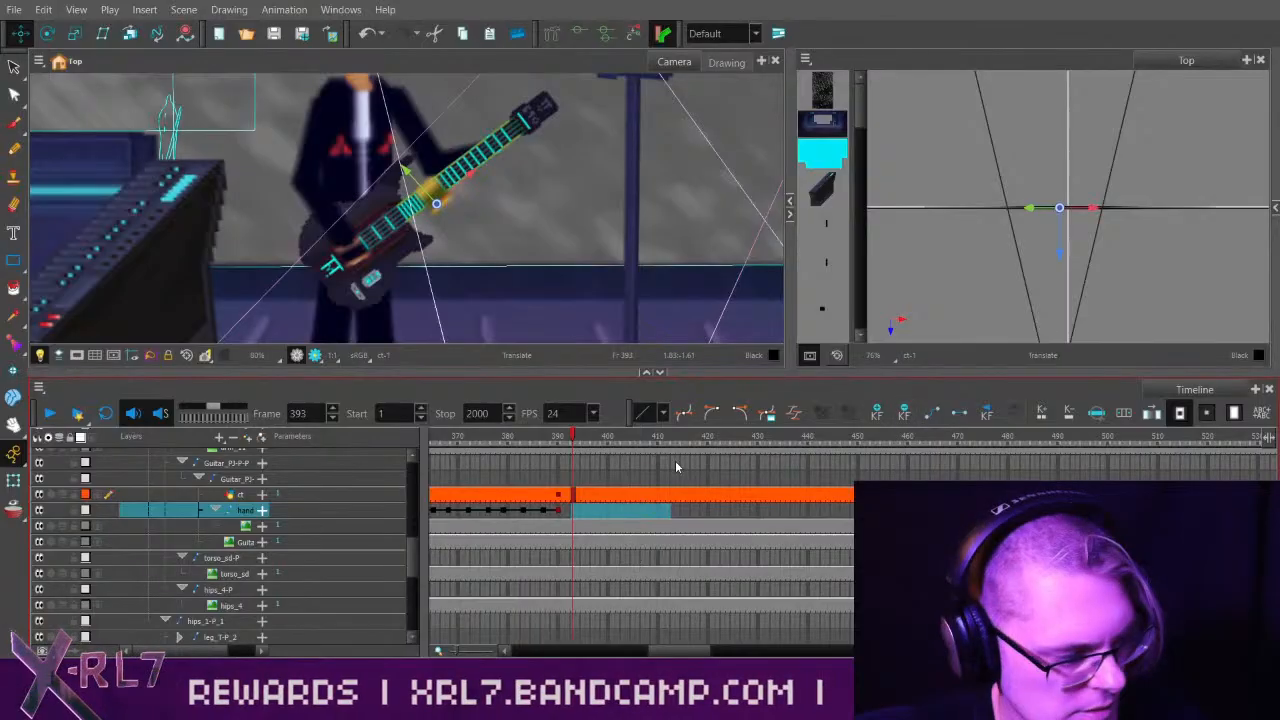
# Reposition the hand farther up the guitar neck at the frame 390 keyframe, aligning it with the fretboard.
pyautogui.click(558, 438)
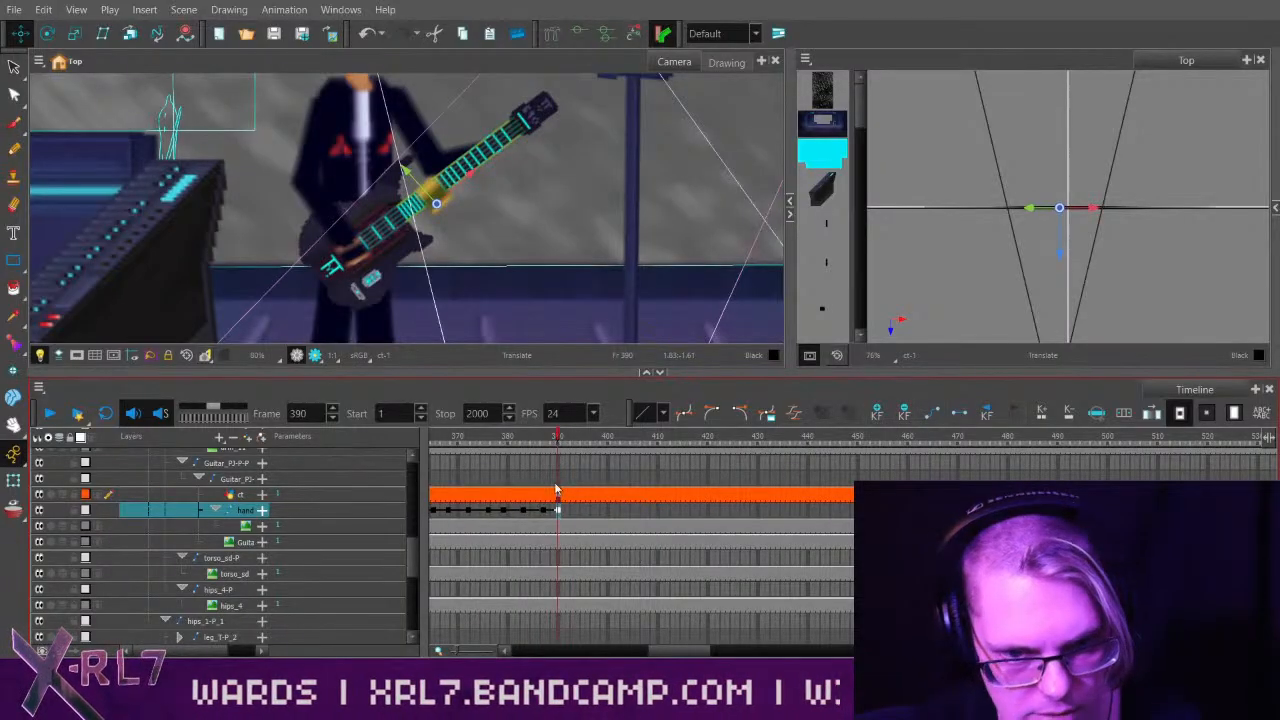
pyautogui.moveTo(502, 309); pyautogui.dragTo(532, 295)
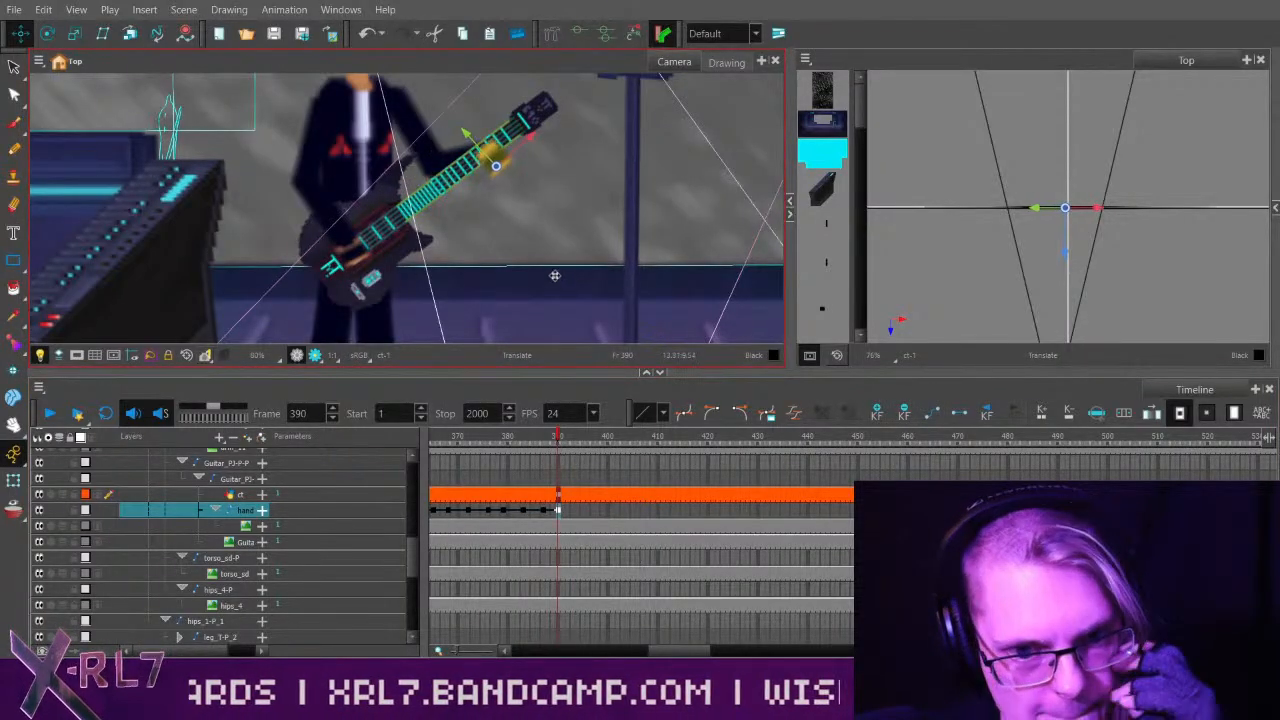
pyautogui.scroll(5, 574, 216)
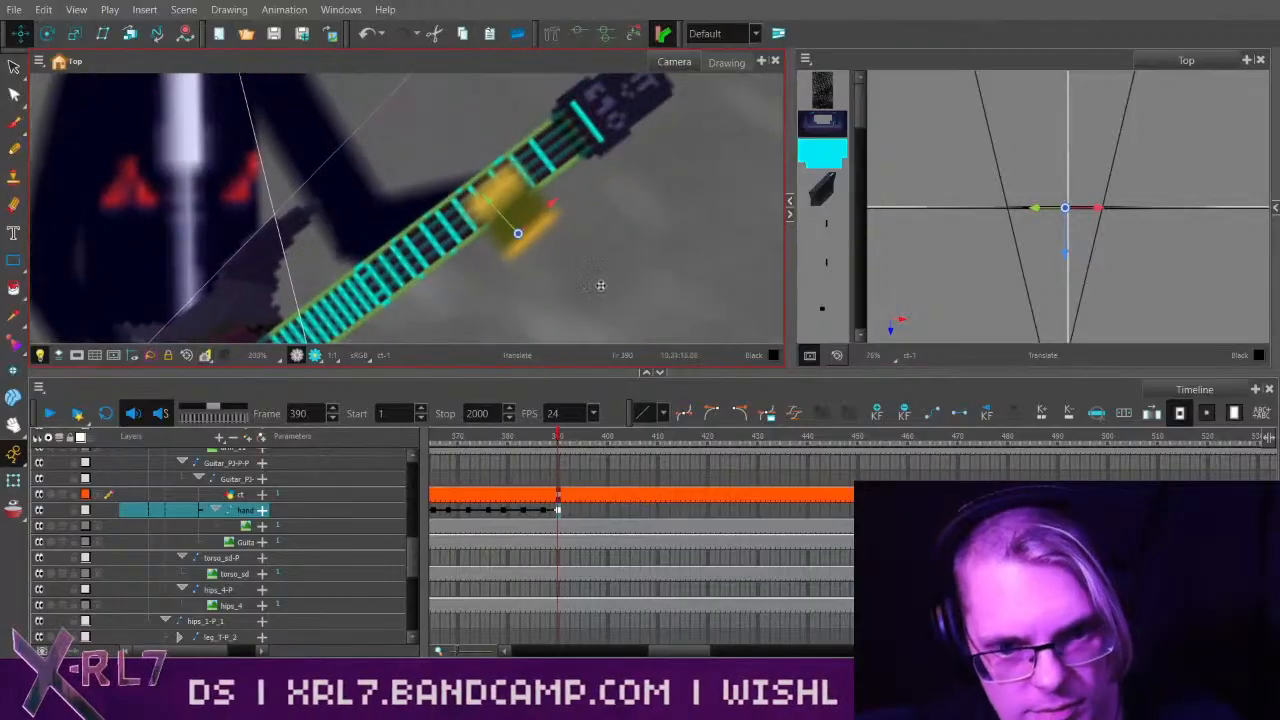
pyautogui.moveTo(611, 303); pyautogui.dragTo(612, 292)
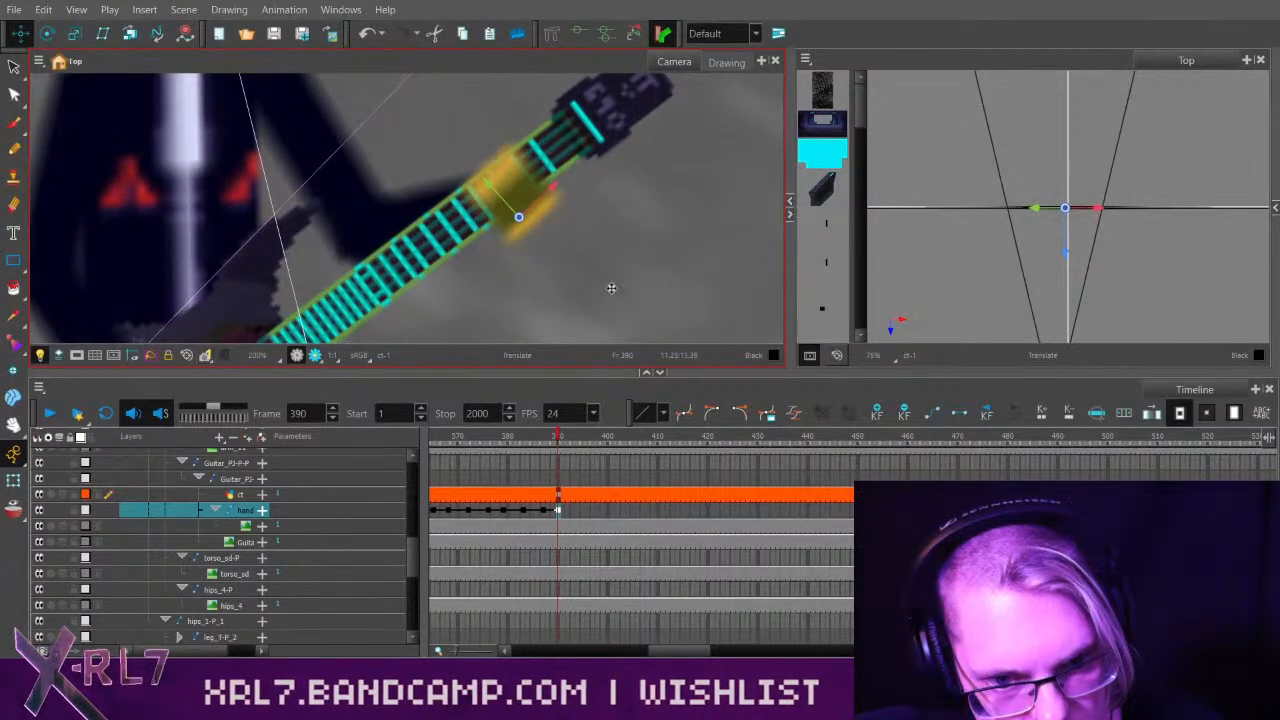
# Compare the hand poses at keyframes 379, 383 and 387 and replay the lead-in to frame 390.
pyautogui.moveTo(557, 435); pyautogui.dragTo(499, 459)
pyautogui.click(543, 512)
pyautogui.hotkey('ctrl', 'v')
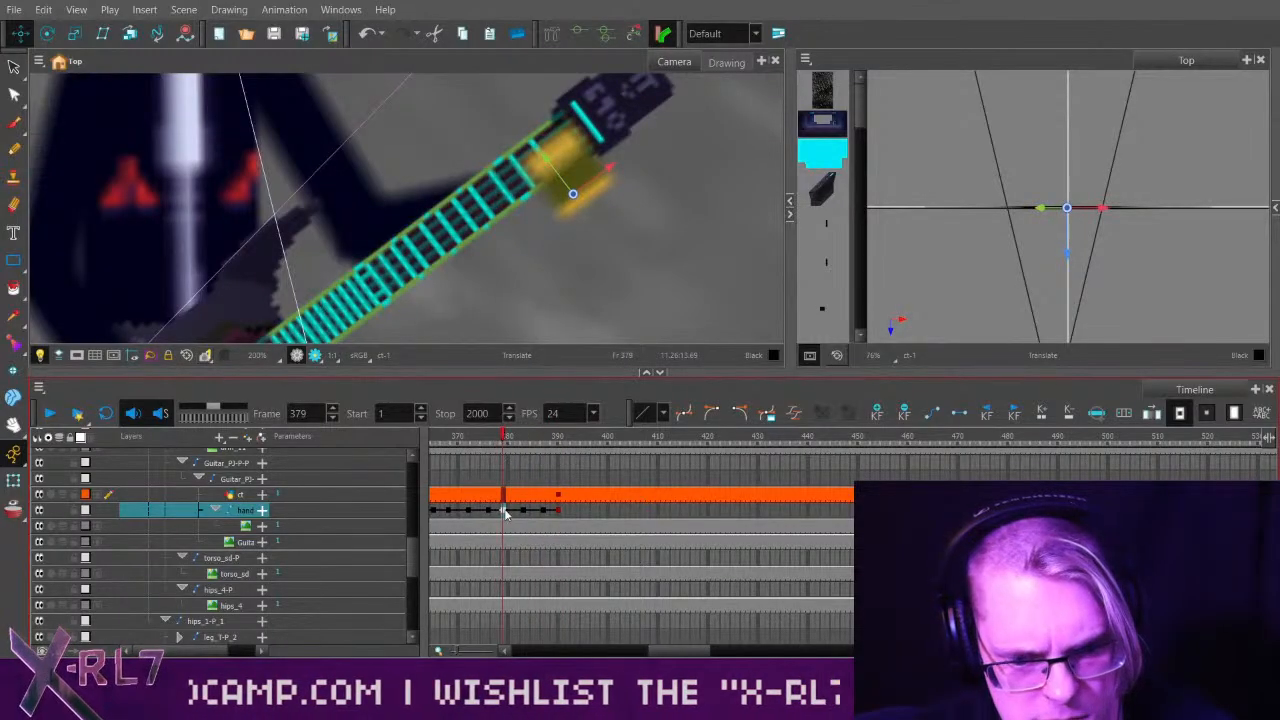
pyautogui.click(522, 512)
pyautogui.click(503, 511)
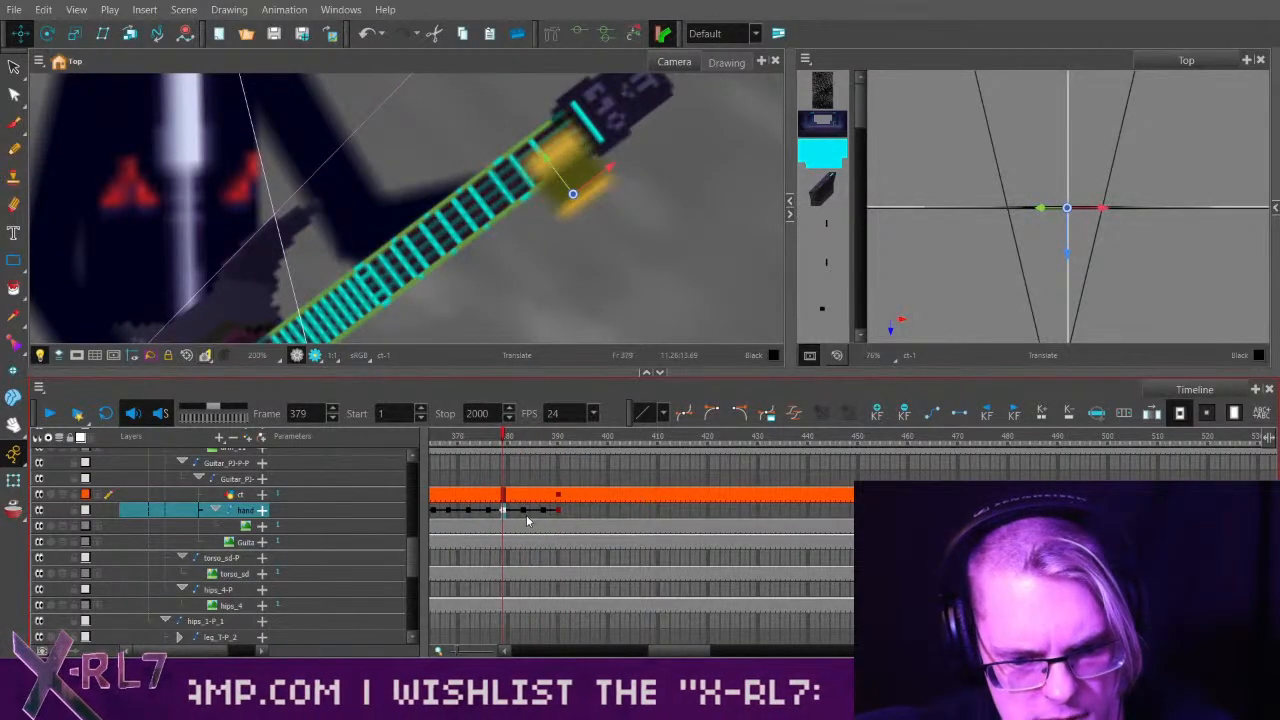
pyautogui.moveTo(462, 441); pyautogui.dragTo(498, 440)
pyautogui.click(523, 511)
pyautogui.click(543, 511)
pyautogui.click(523, 511)
pyautogui.click(543, 511)
pyautogui.click(523, 511)
pyautogui.click(504, 511)
pyautogui.click(52, 413)
pyautogui.click(52, 413)
pyautogui.click(463, 441)
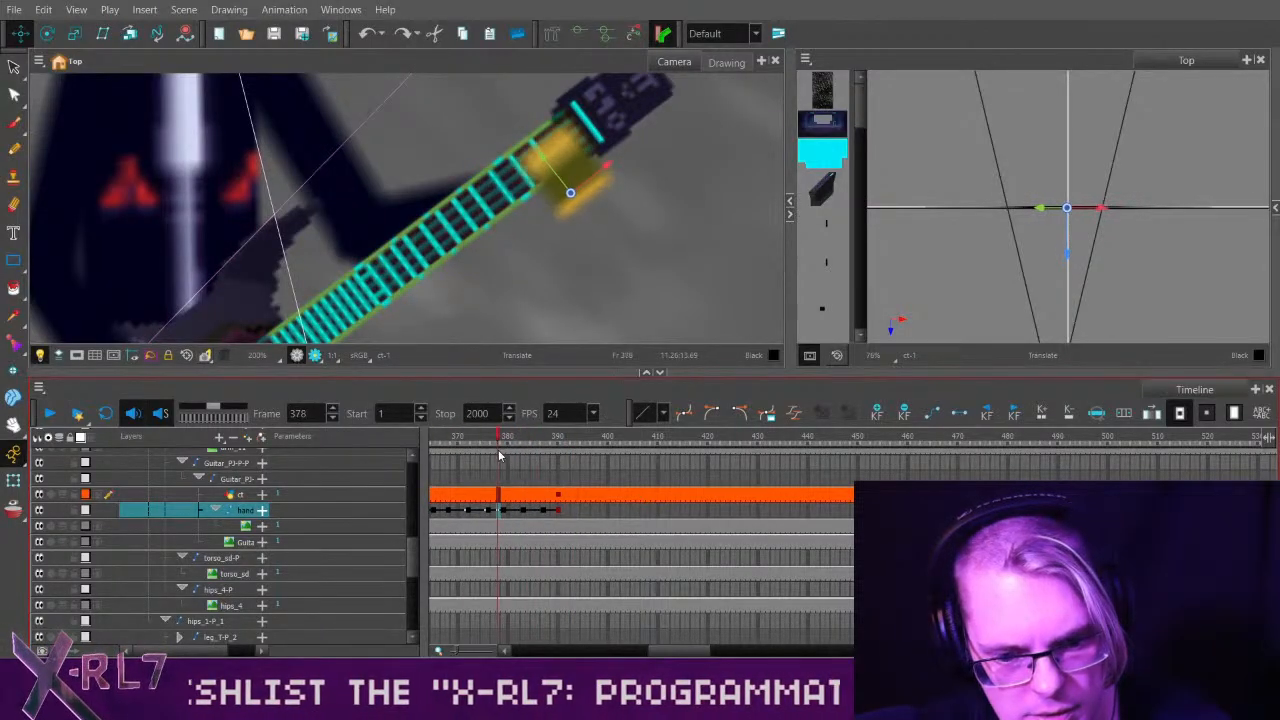
# Undo the recent hand edits and restore them up to the first reposition at frame 390.
pyautogui.click(522, 511)
pyautogui.hotkey('ctrl', 'v')
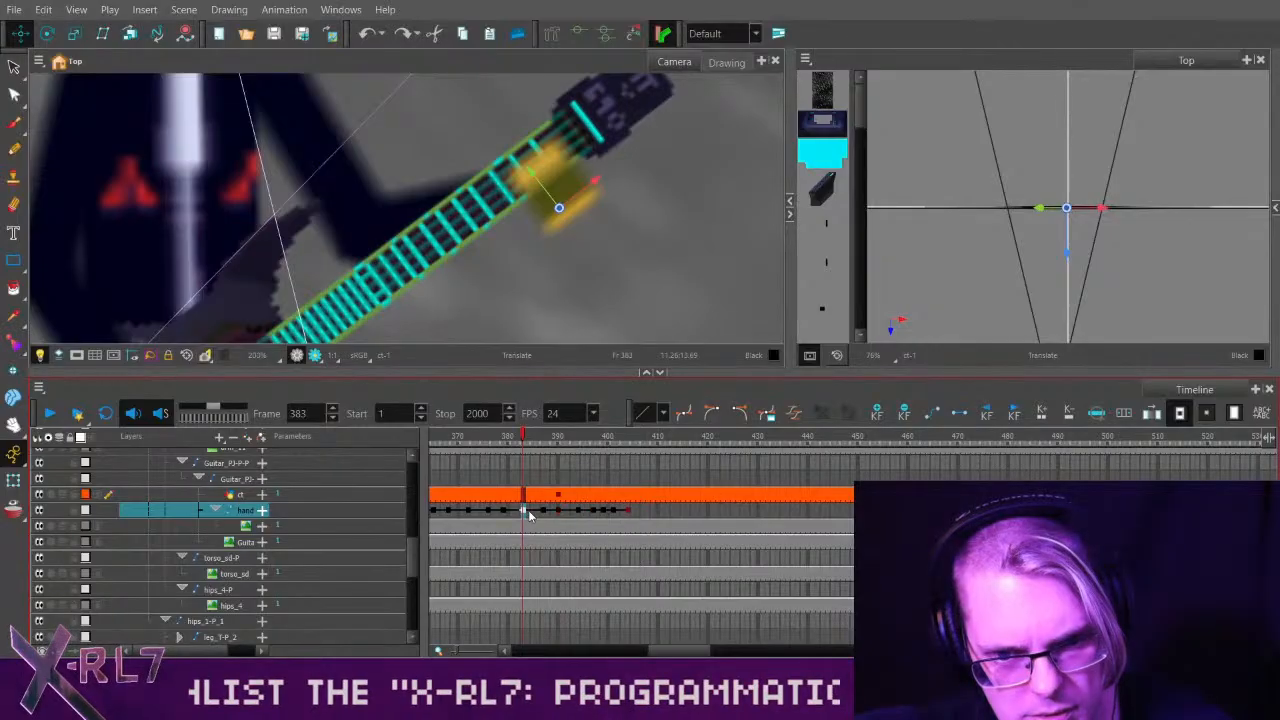
pyautogui.hotkey('ctrl', 'z')
pyautogui.moveTo(480, 441); pyautogui.dragTo(570, 455)
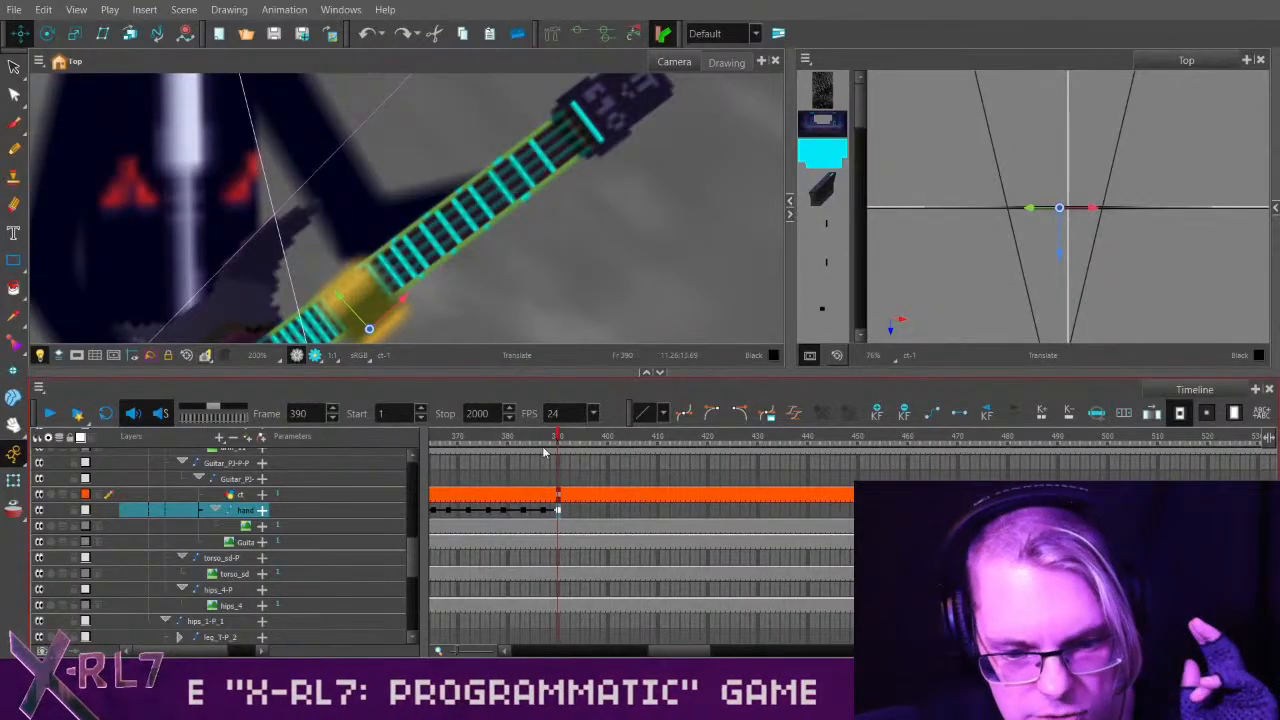
pyautogui.moveTo(530, 442); pyautogui.dragTo(558, 448)
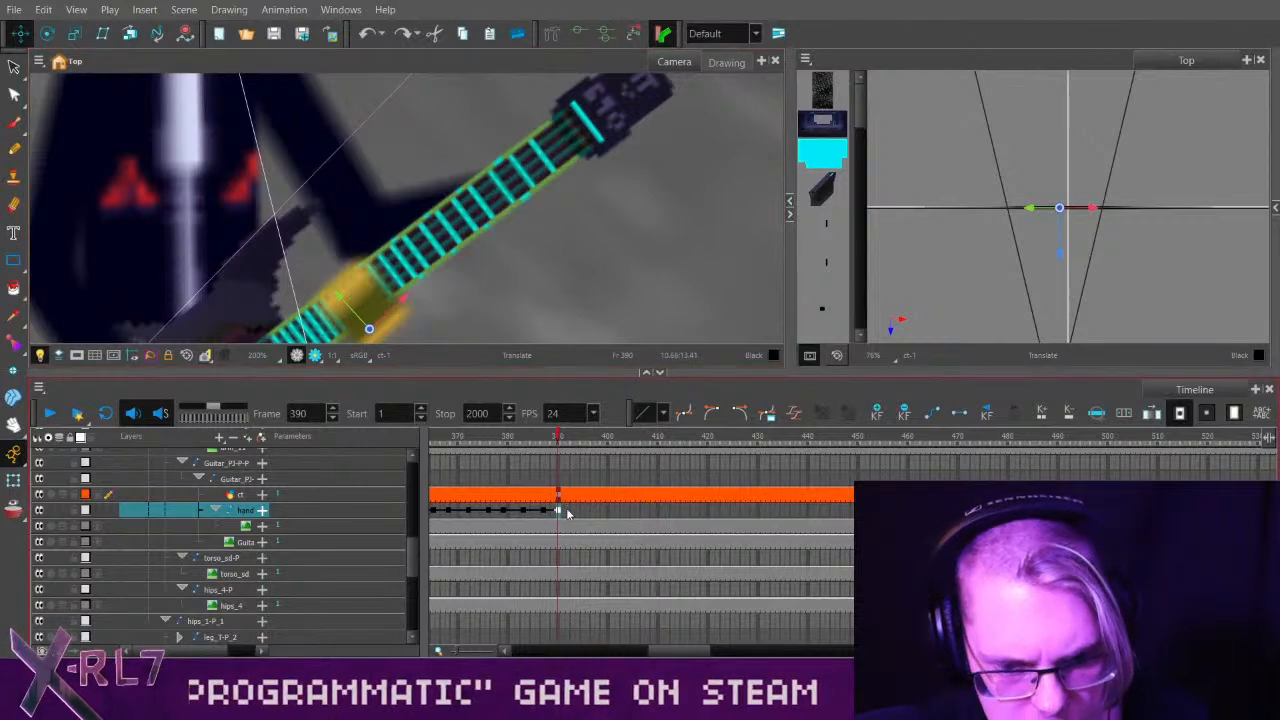
pyautogui.hotkey('ctrl', 'z')
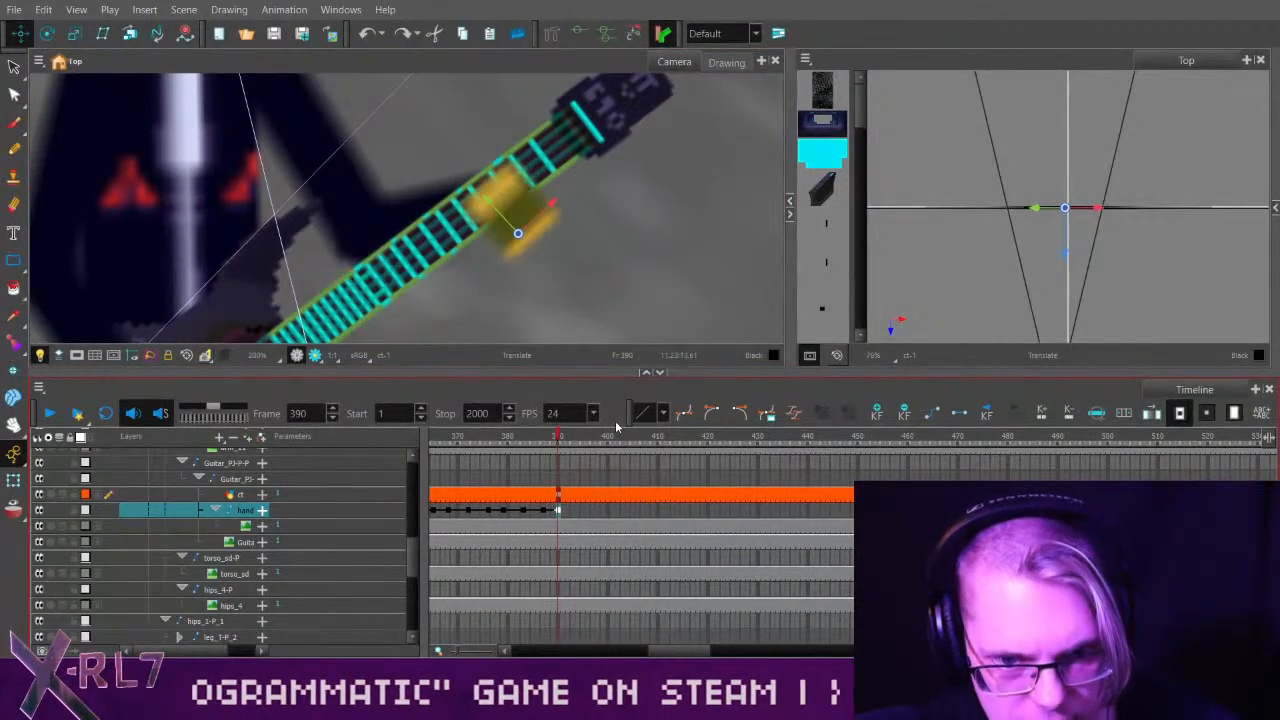
# Nudge the hand upward onto the guitar neck at the frame 390 keyframe.
pyautogui.moveTo(614, 304); pyautogui.dragTo(617, 287)
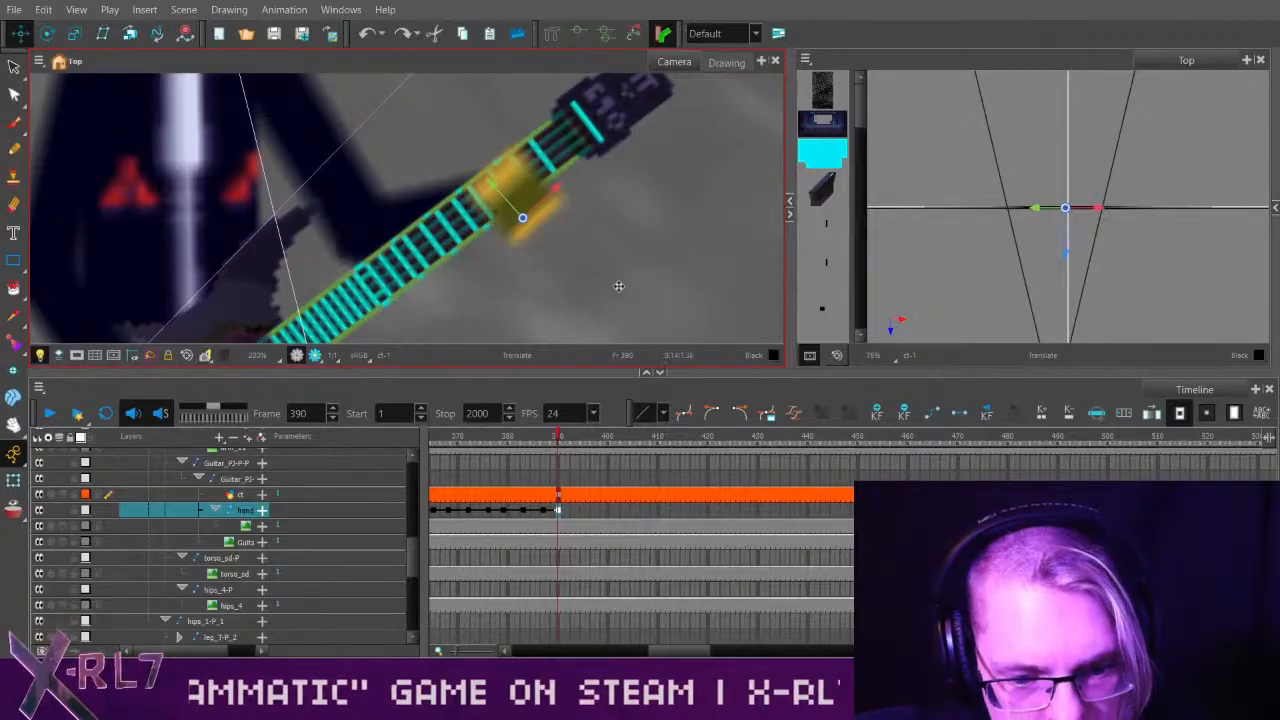
pyautogui.moveTo(556, 438)
pyautogui.mouseDown()
pyautogui.moveTo(486, 438)
pyautogui.moveTo(565, 428)
pyautogui.moveTo(83, 437)
pyautogui.mouseUp()
pyautogui.click(523, 511)
pyautogui.click(543, 511)
pyautogui.hotkey('ctrl', 'v')
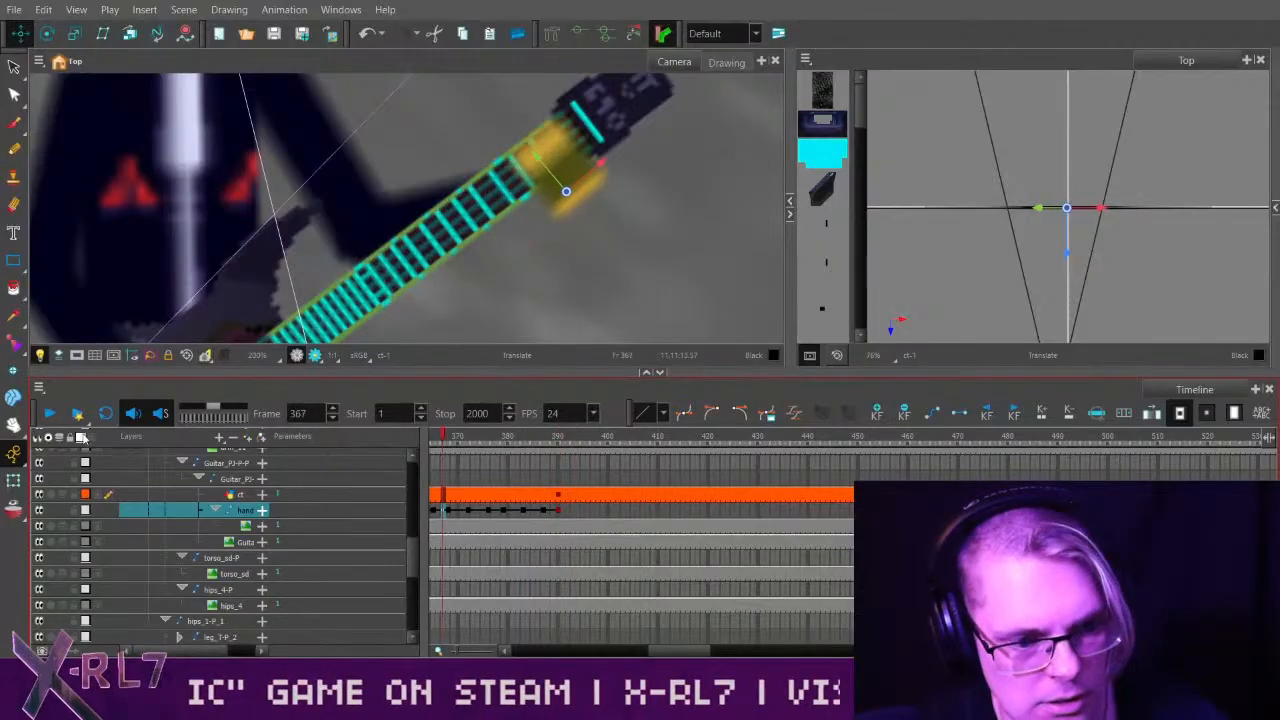
# Replay the guitar hand animation from about frame 367 and examine its motion around frames 377 to 380.
pyautogui.click(50, 414)
pyautogui.click(505, 438)
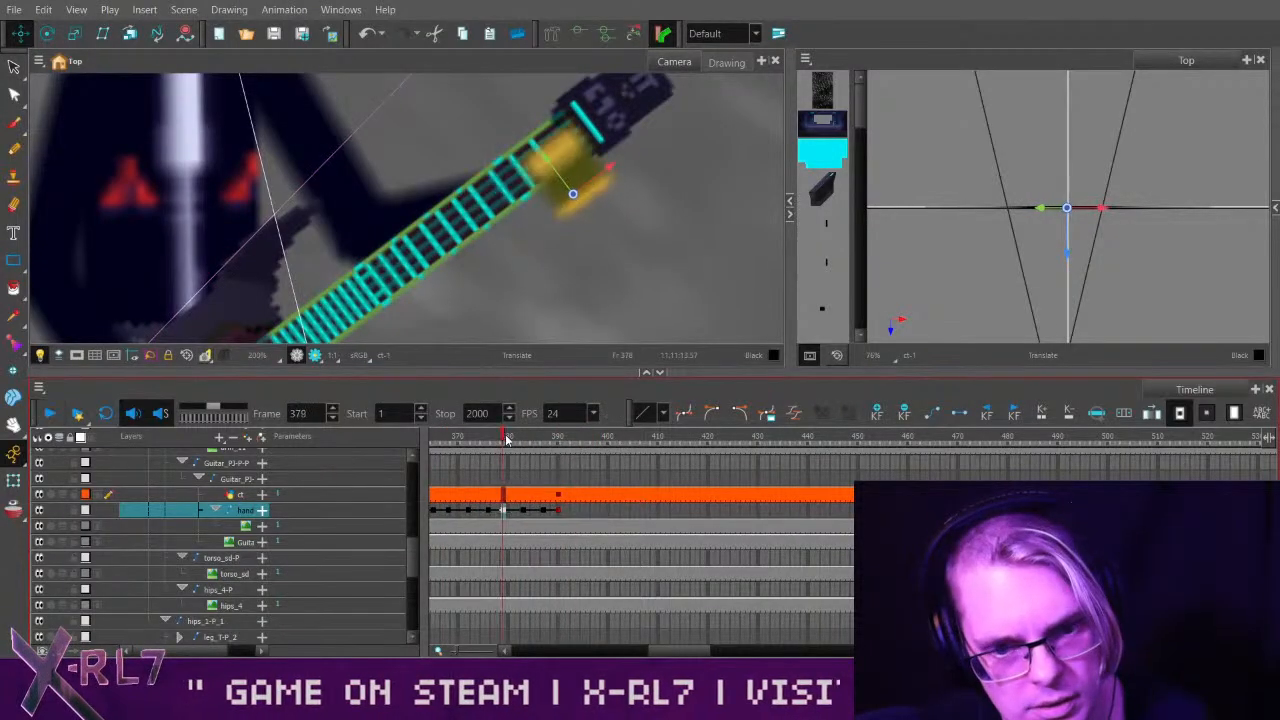
pyautogui.moveTo(506, 440); pyautogui.dragTo(115, 444)
pyautogui.click(49, 414)
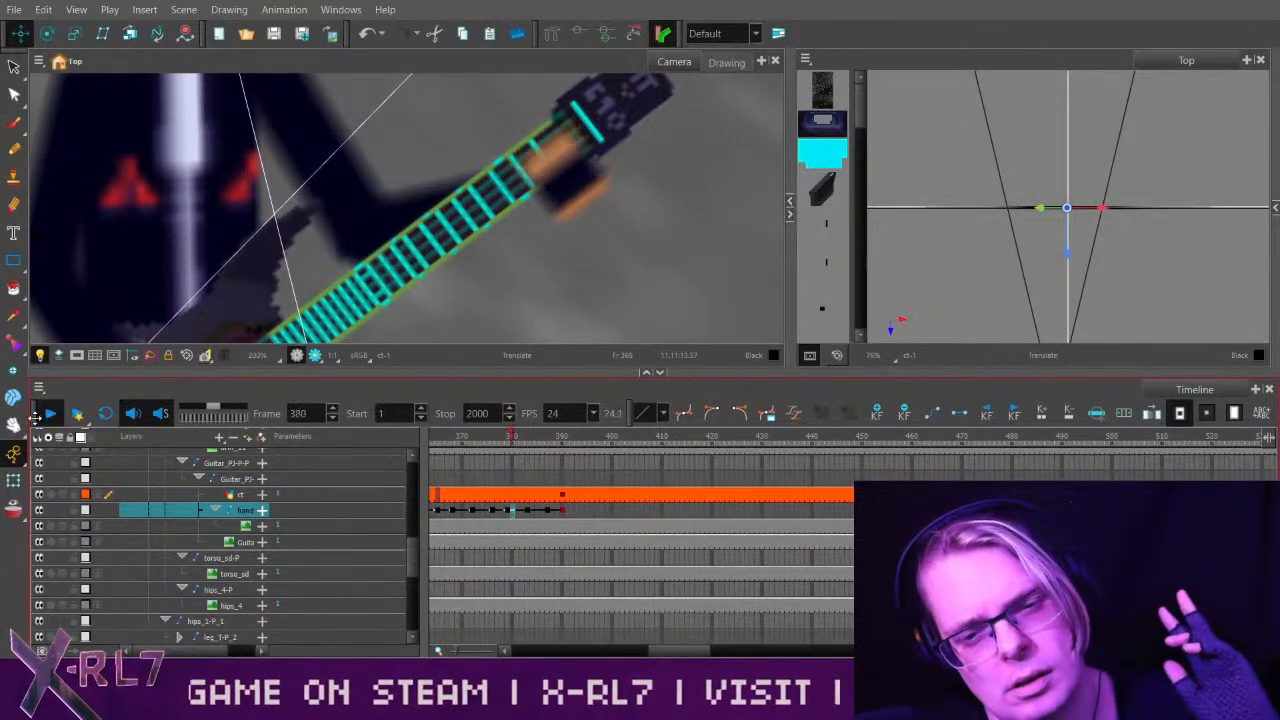
pyautogui.click(500, 438)
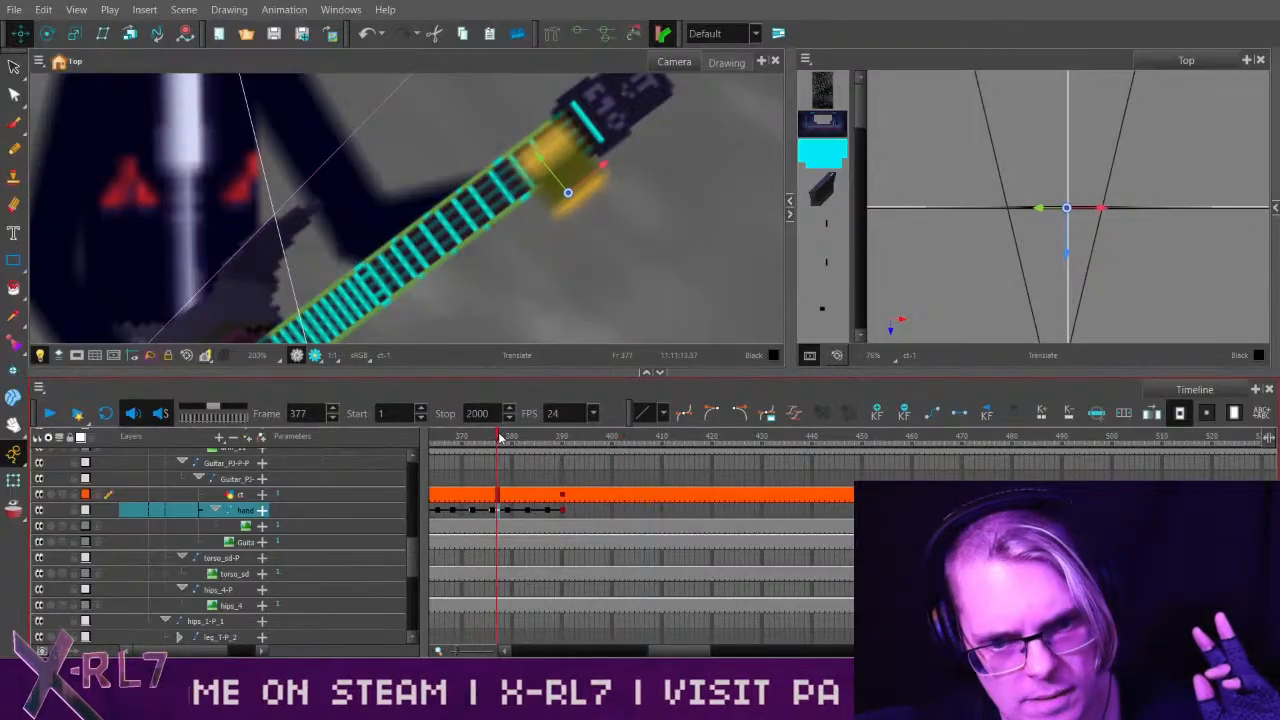
# Compare the hand poses at frames 383 and 387 and replay the lead-in to the frame 390 keyframe.
pyautogui.moveTo(500, 438); pyautogui.dragTo(527, 440)
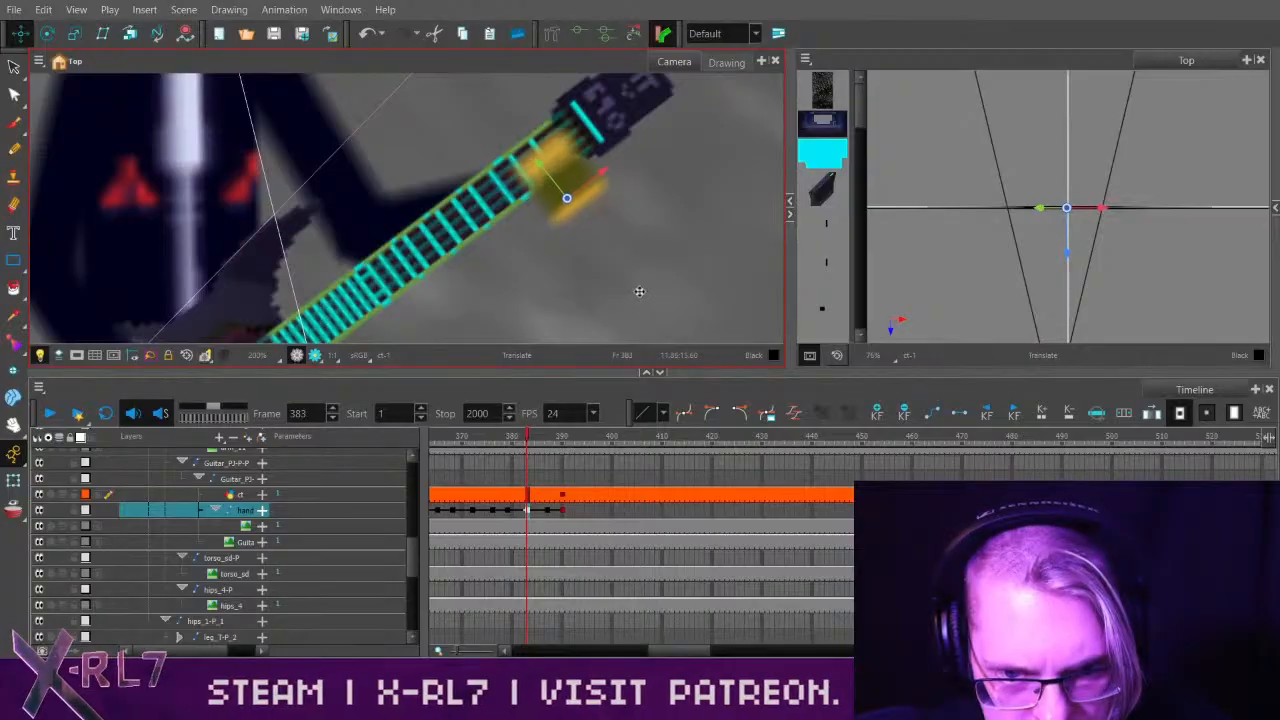
pyautogui.moveTo(470, 444); pyautogui.dragTo(550, 451)
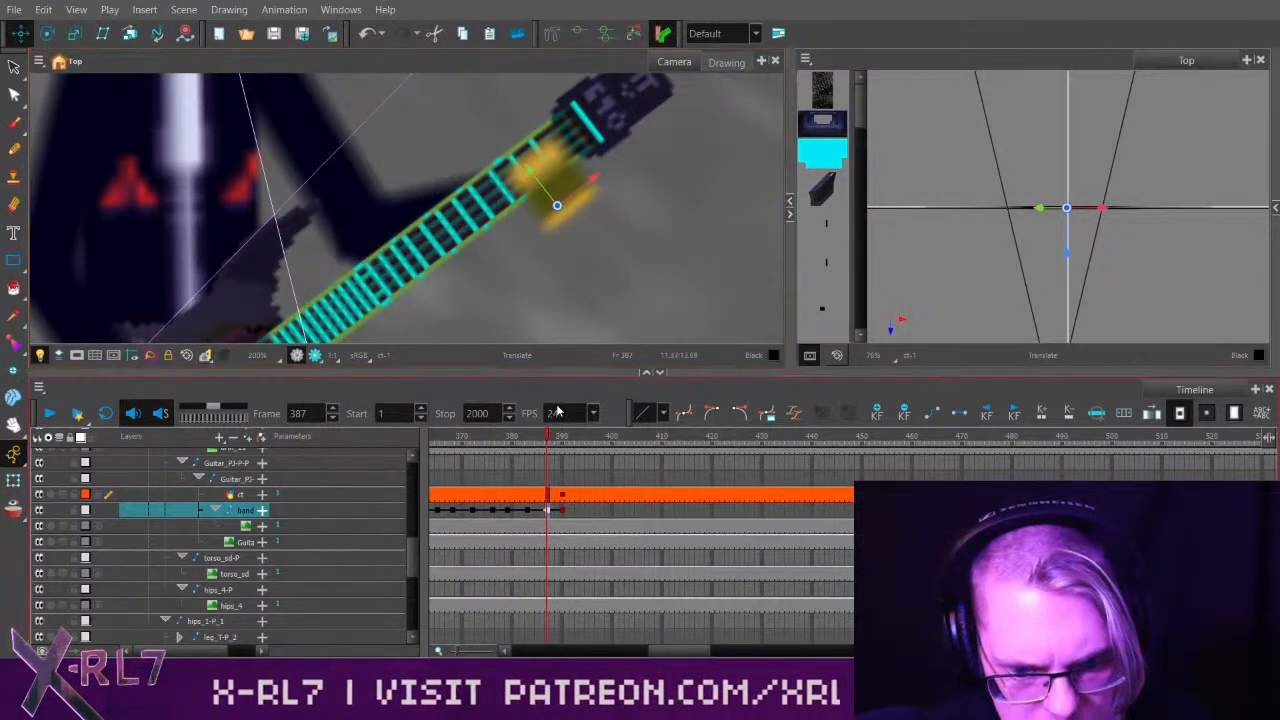
pyautogui.click(533, 514)
pyautogui.click(528, 512)
pyautogui.moveTo(501, 445); pyautogui.dragTo(557, 443)
pyautogui.click(50, 413)
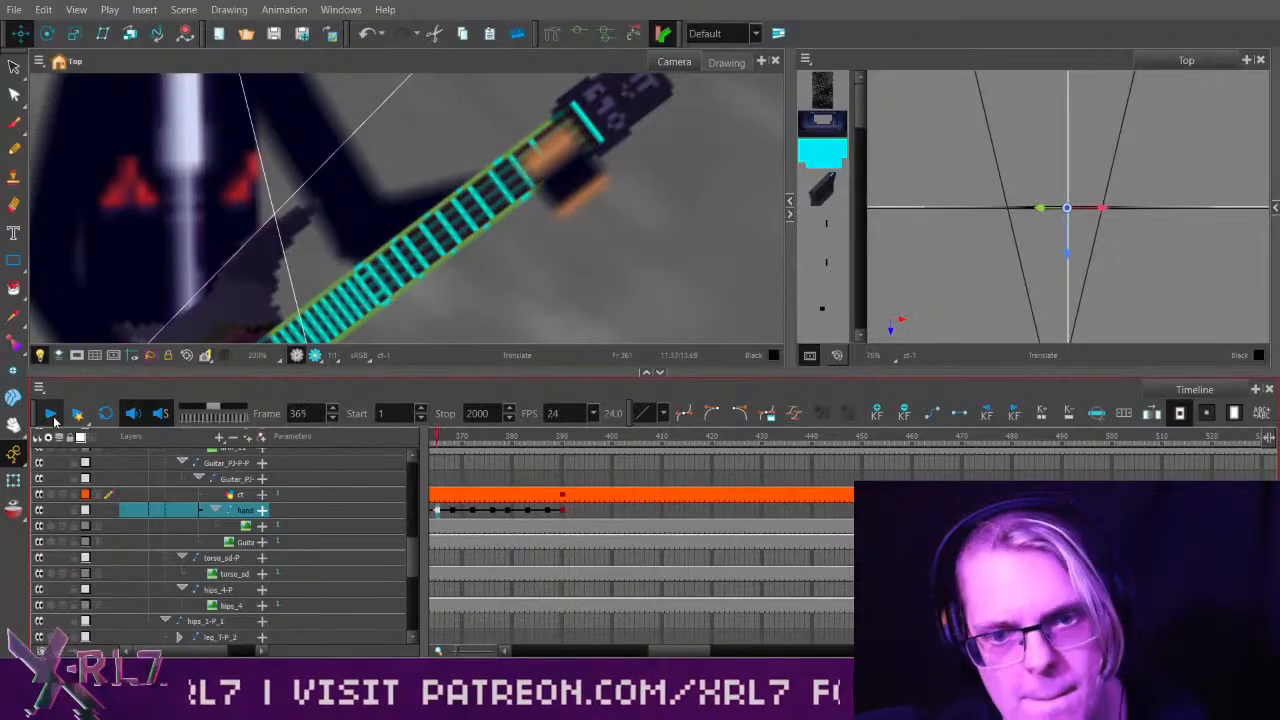
pyautogui.click(50, 413)
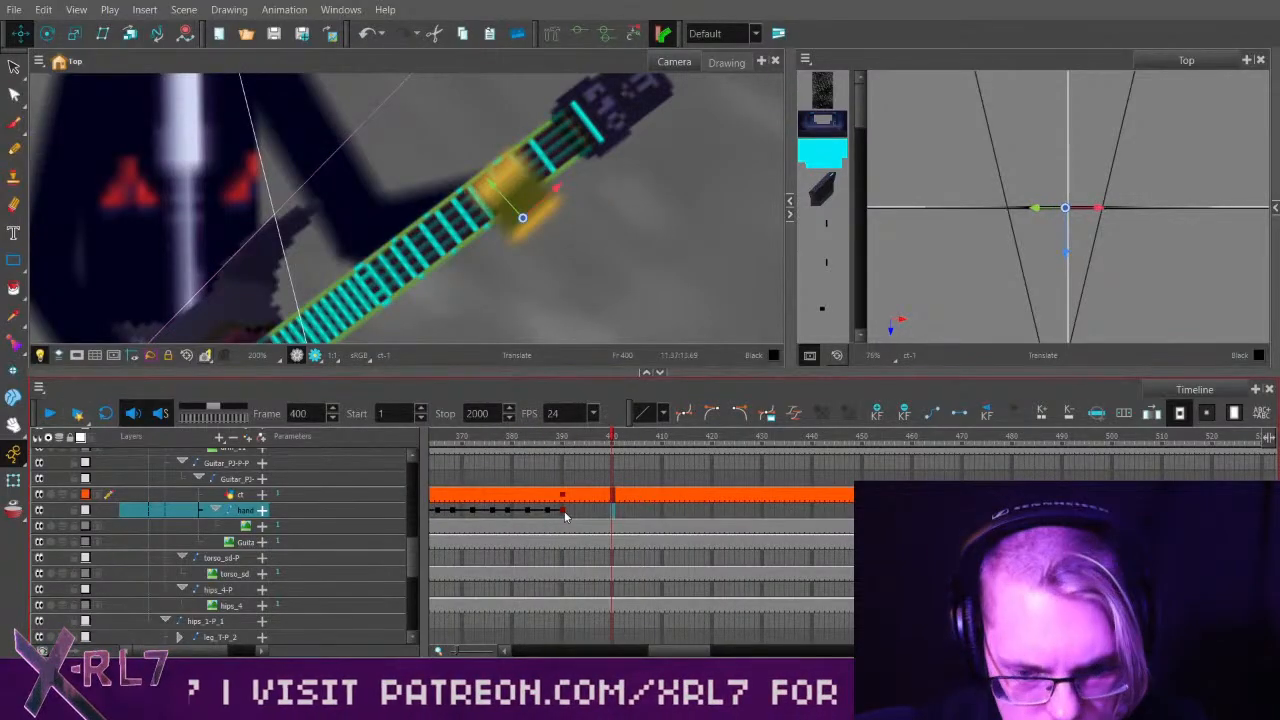
# Add a hand keyframe at frame 396, following the existing keyframe at frame 390.
pyautogui.click(562, 511)
pyautogui.click(593, 512)
pyautogui.click(877, 414)
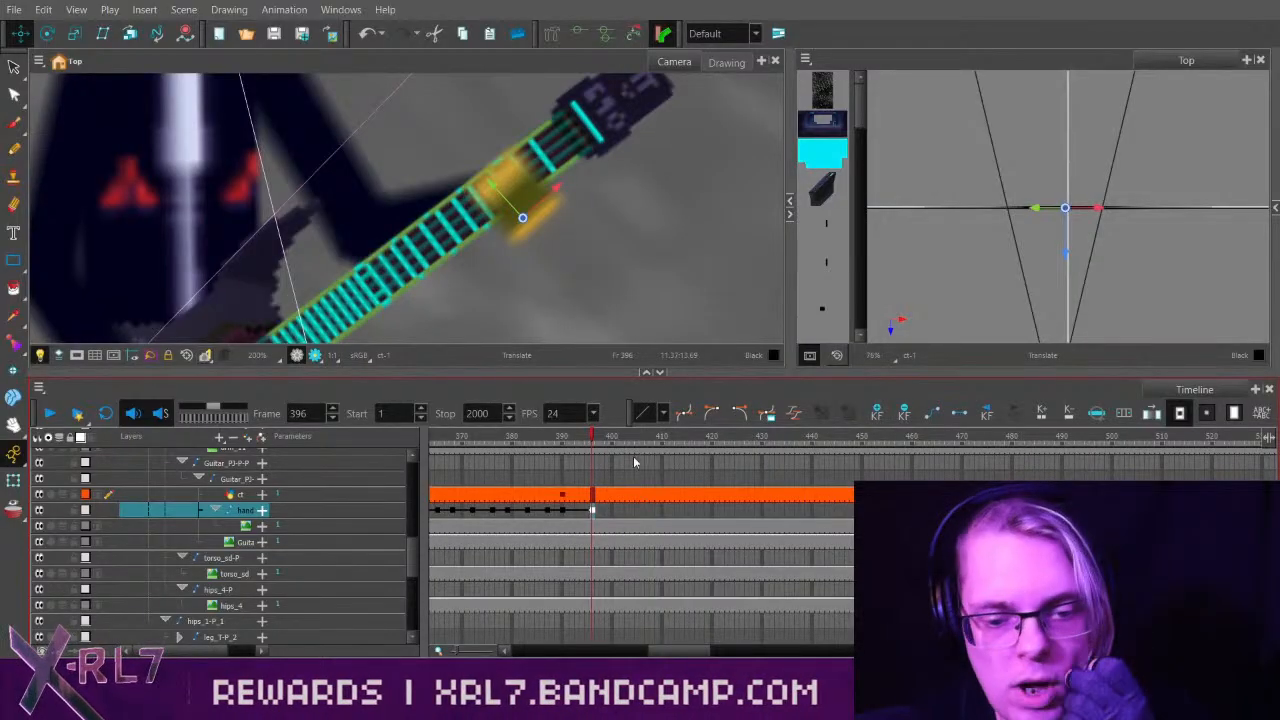
# Examine the hand poses at frames 376, 387, 396 and 402.
pyautogui.moveTo(530, 444); pyautogui.dragTo(492, 446)
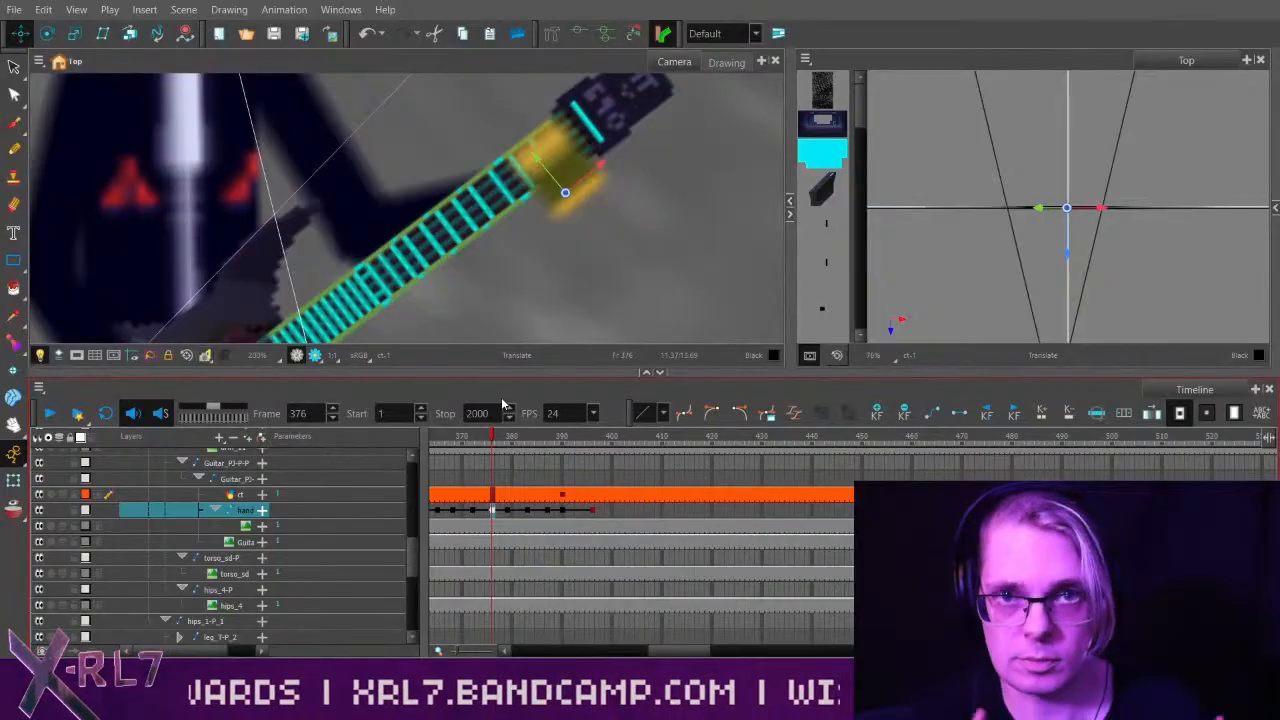
pyautogui.click(597, 440)
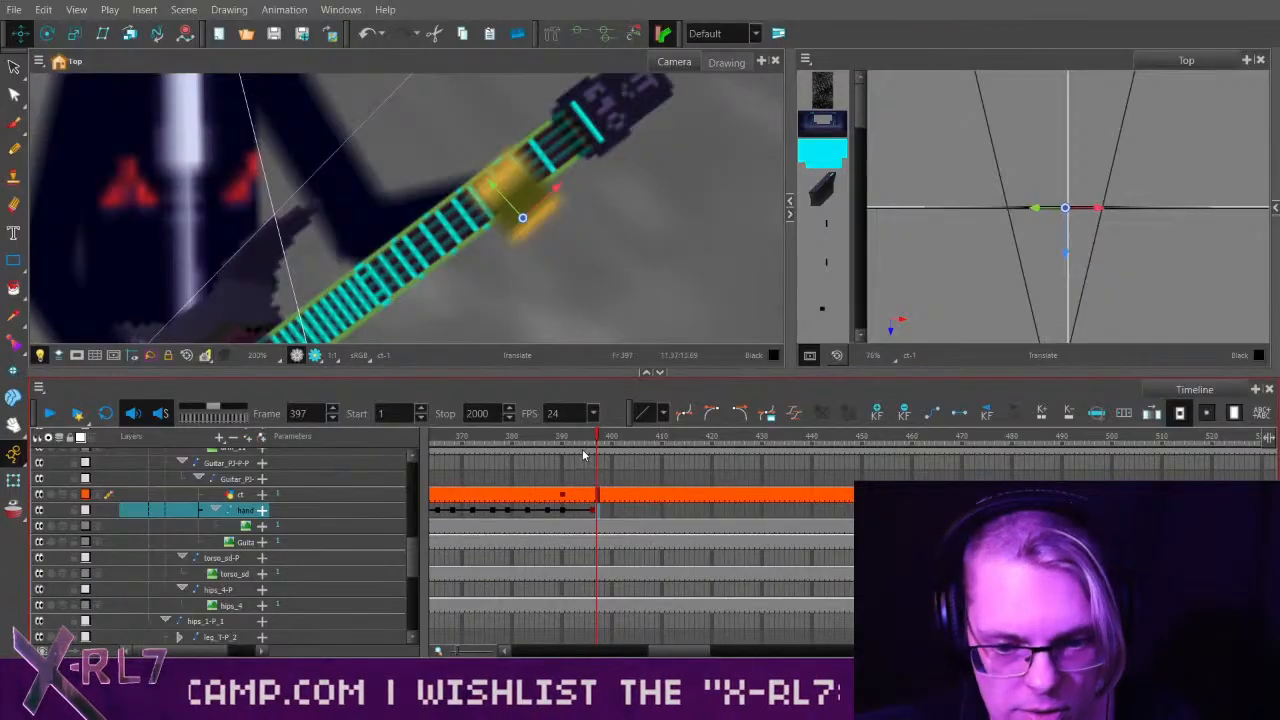
pyautogui.click(592, 510)
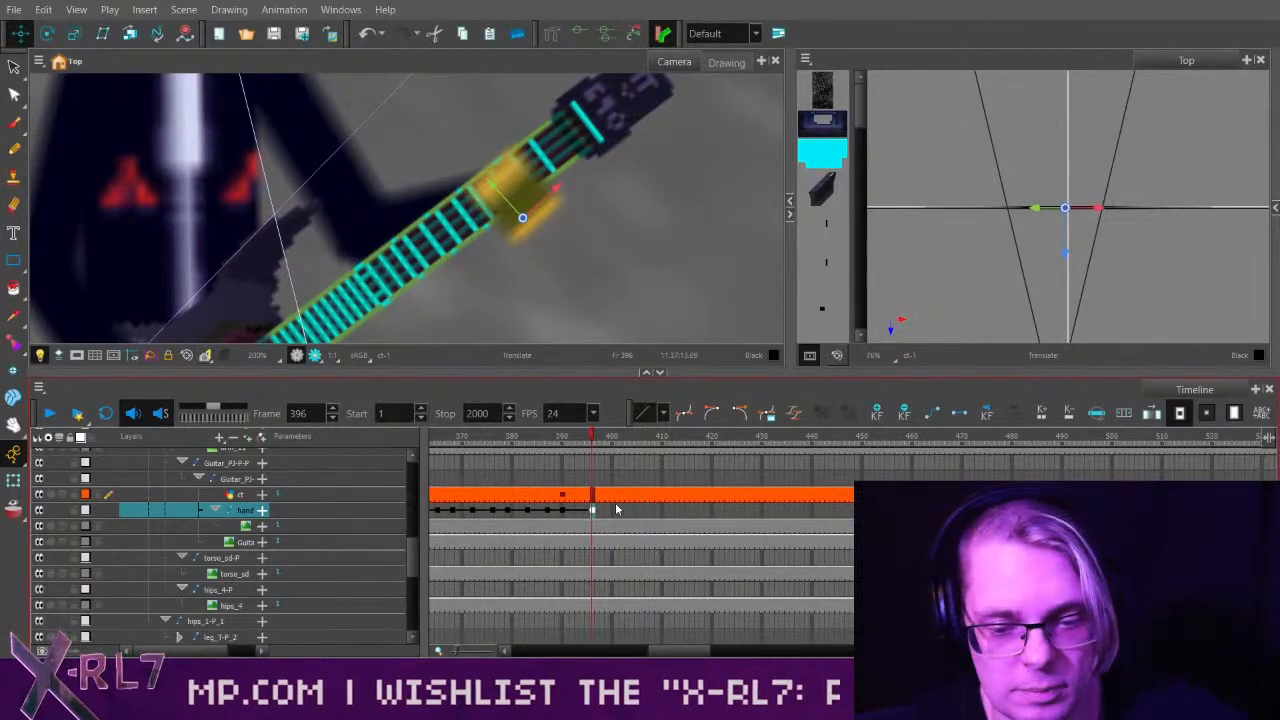
pyautogui.click(621, 510)
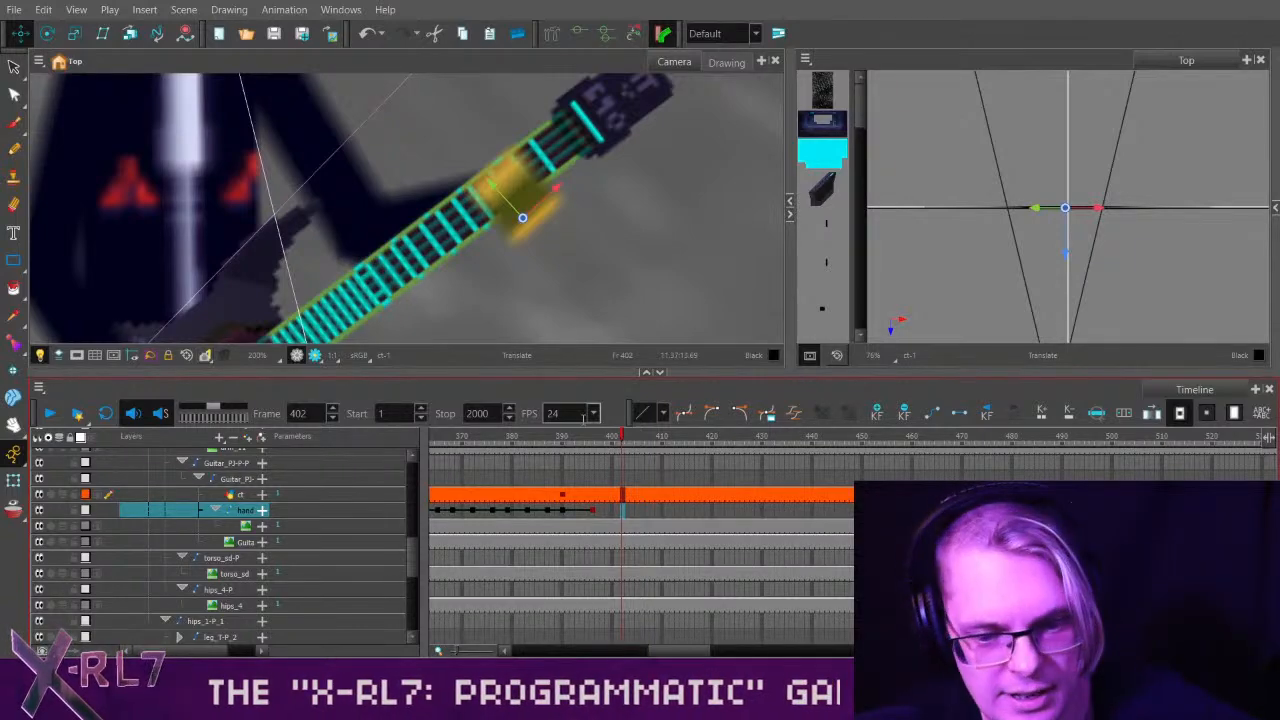
pyautogui.click(592, 512)
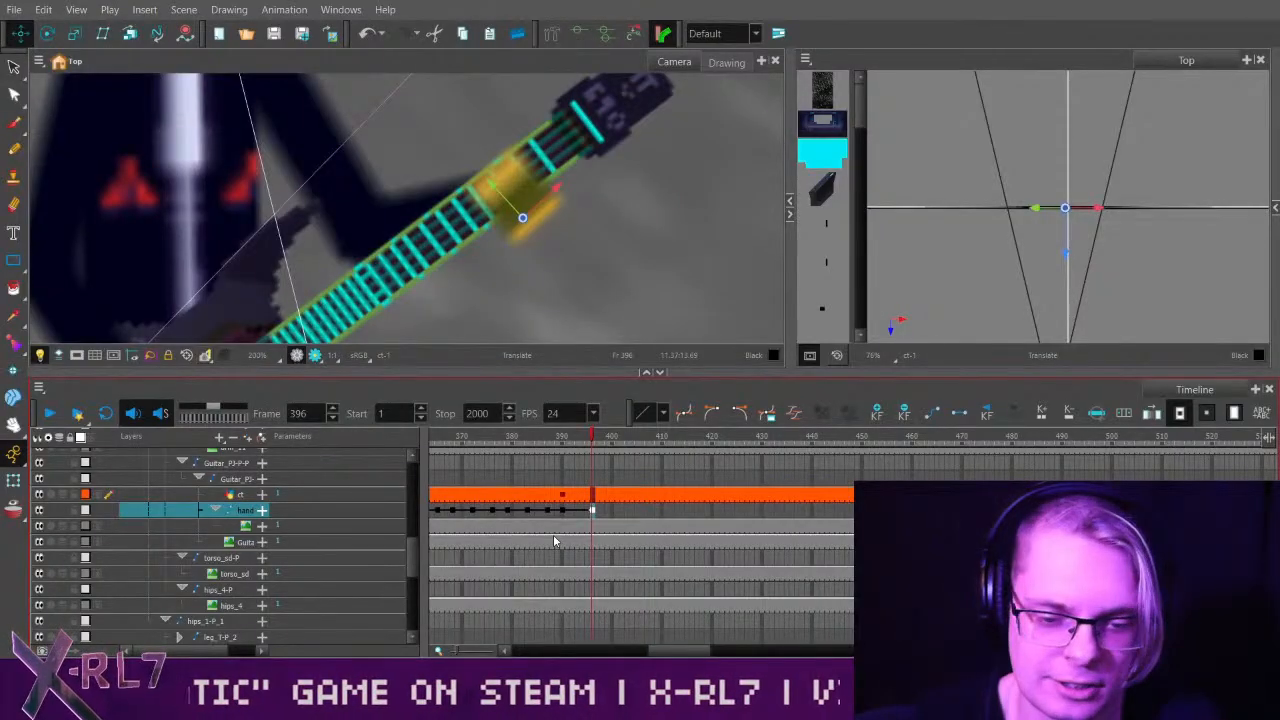
pyautogui.click(547, 441)
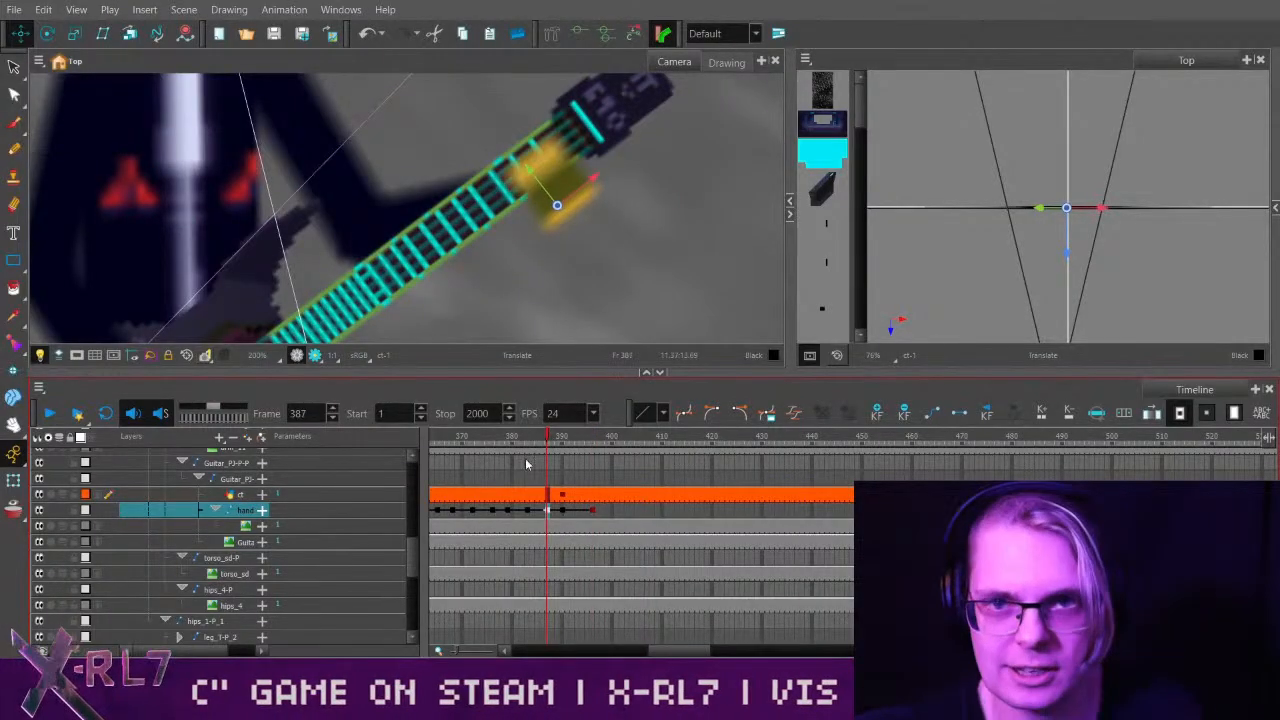
pyautogui.click(594, 512)
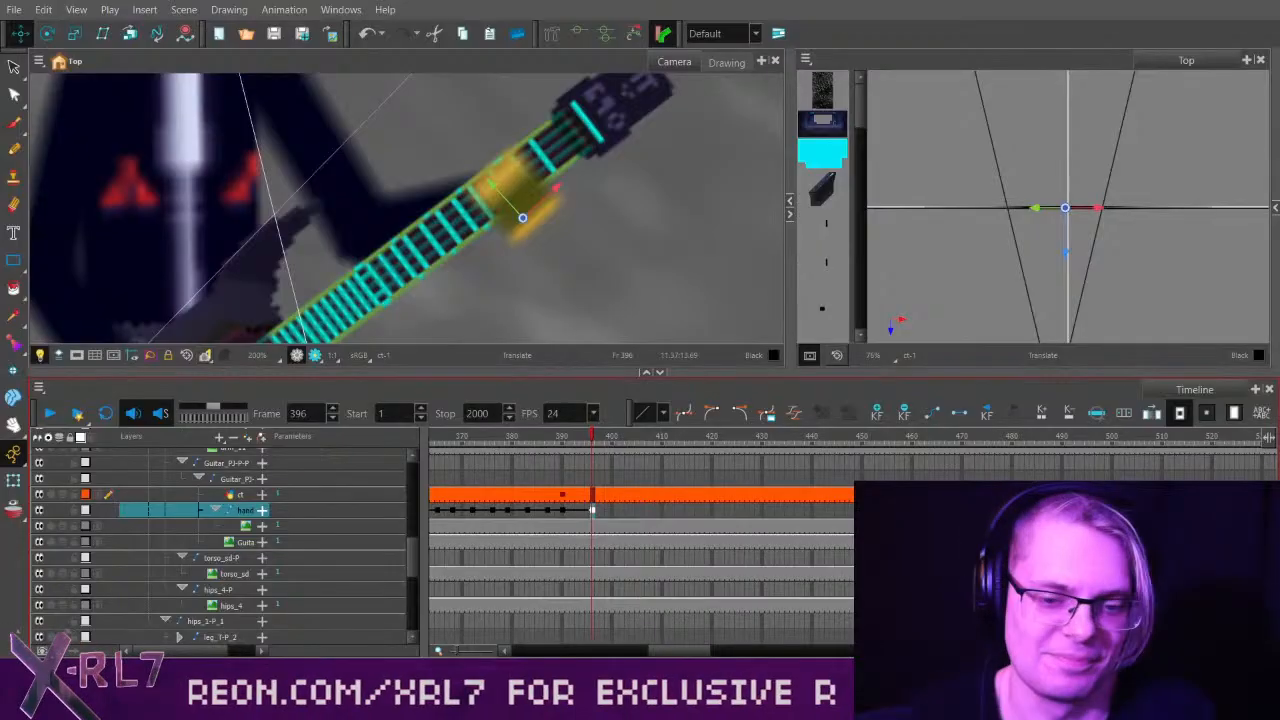
# Replay the hand animation from about frame 355 and inspect the pose at keyframe 387.
pyautogui.moveTo(688, 655); pyautogui.dragTo(665, 648)
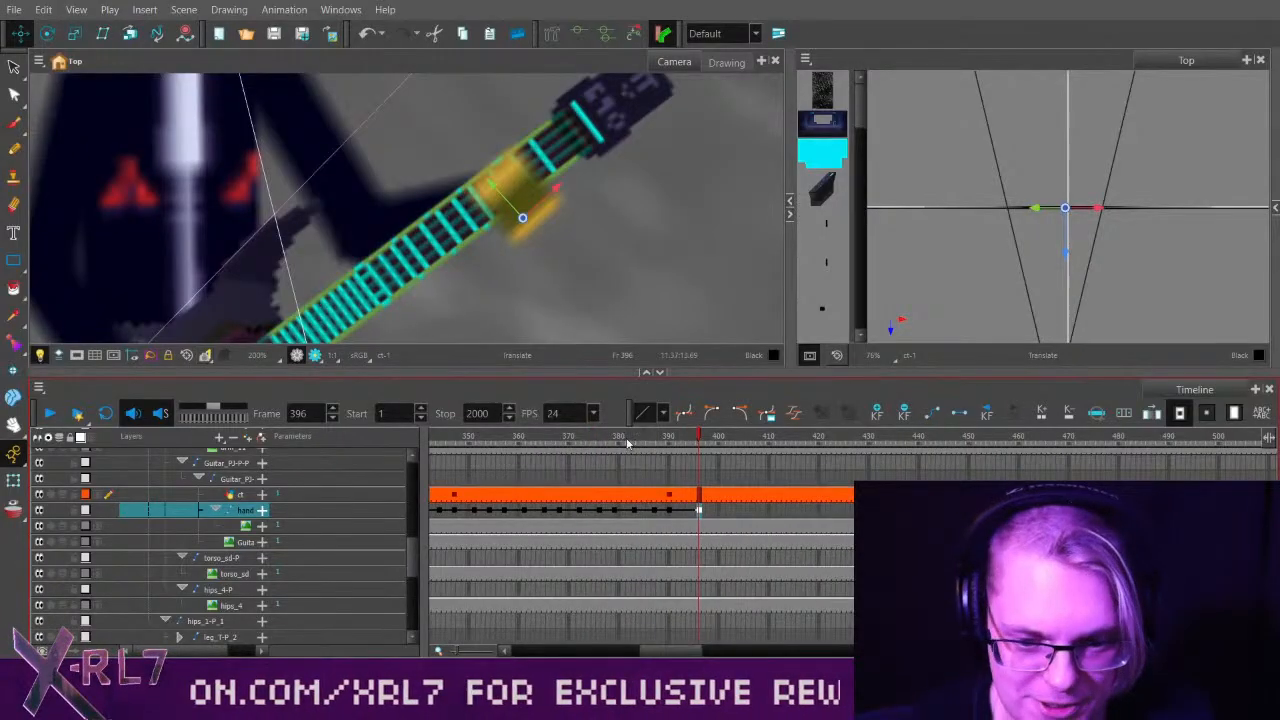
pyautogui.moveTo(603, 435); pyautogui.dragTo(494, 441)
pyautogui.click(50, 413)
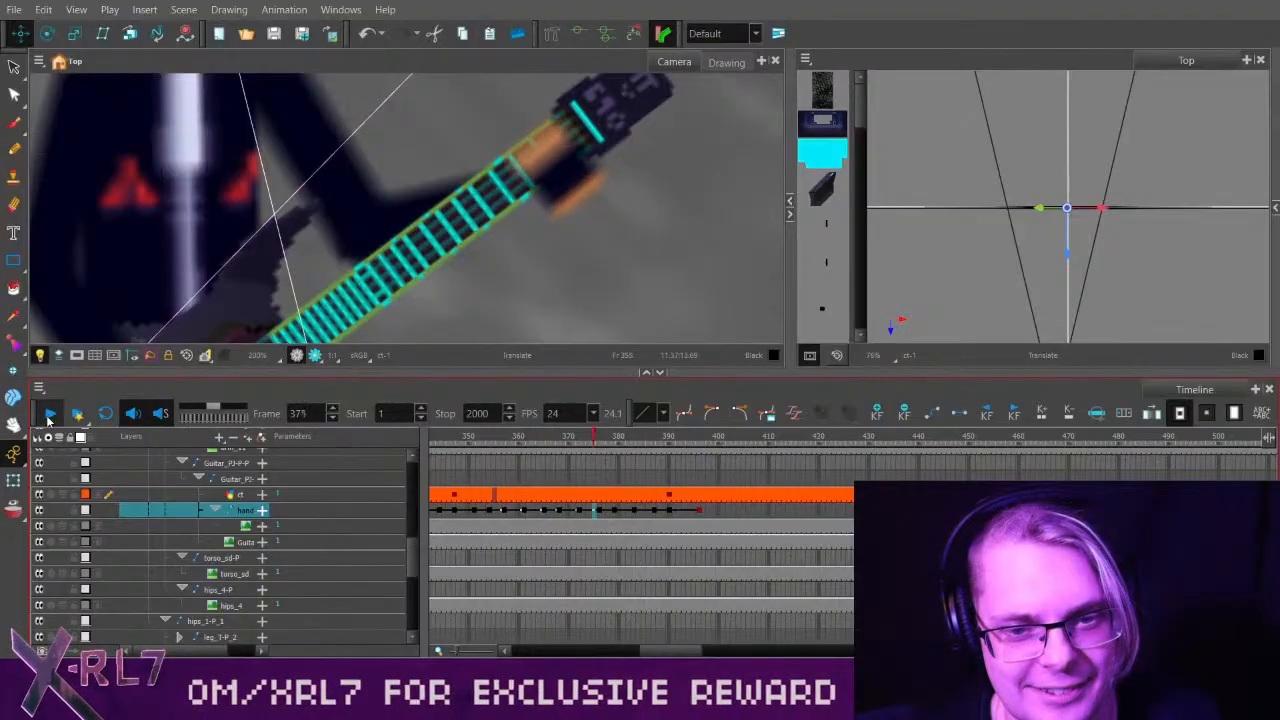
pyautogui.click(50, 413)
pyautogui.moveTo(596, 436); pyautogui.dragTo(649, 466)
pyautogui.click(654, 510)
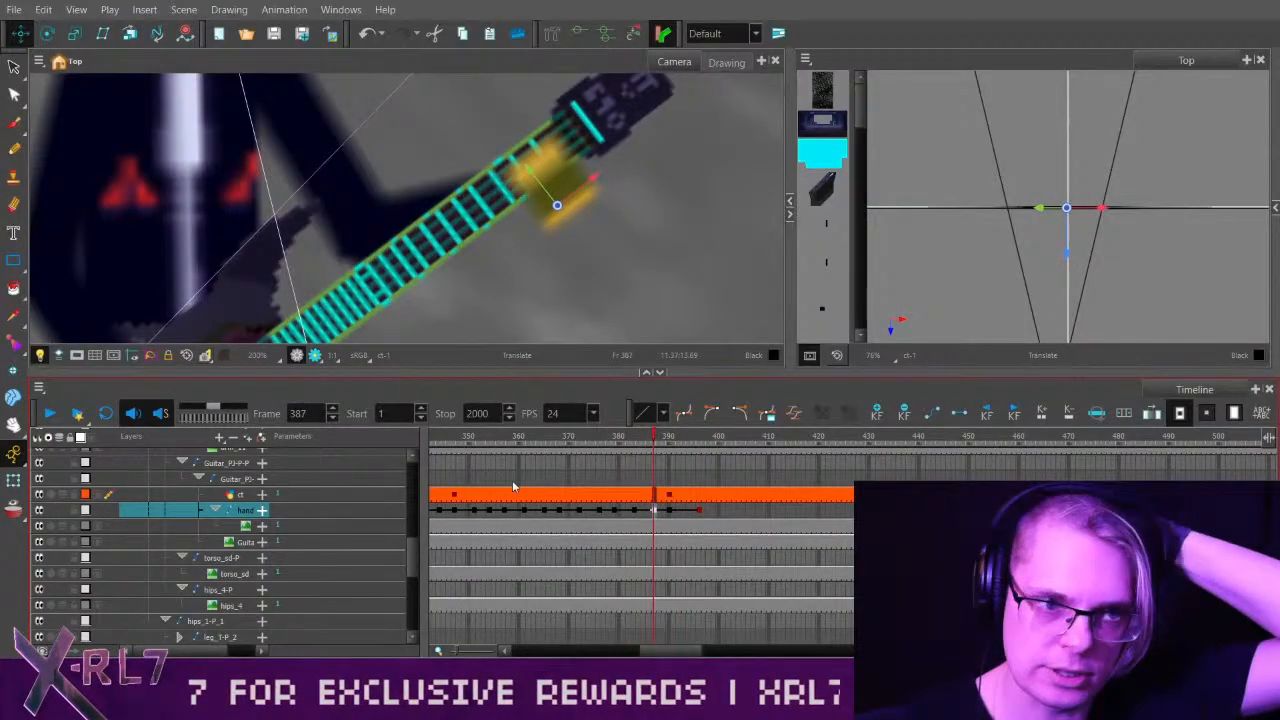
pyautogui.click(77, 35)
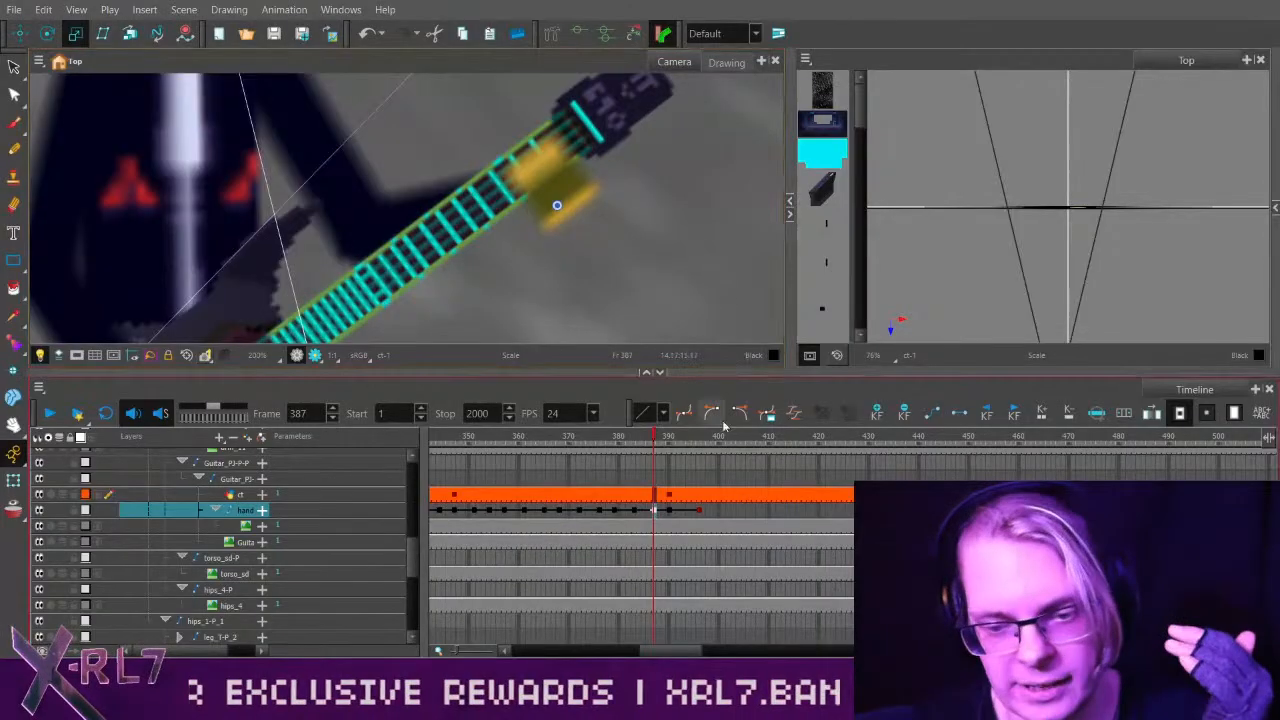
pyautogui.click(669, 510)
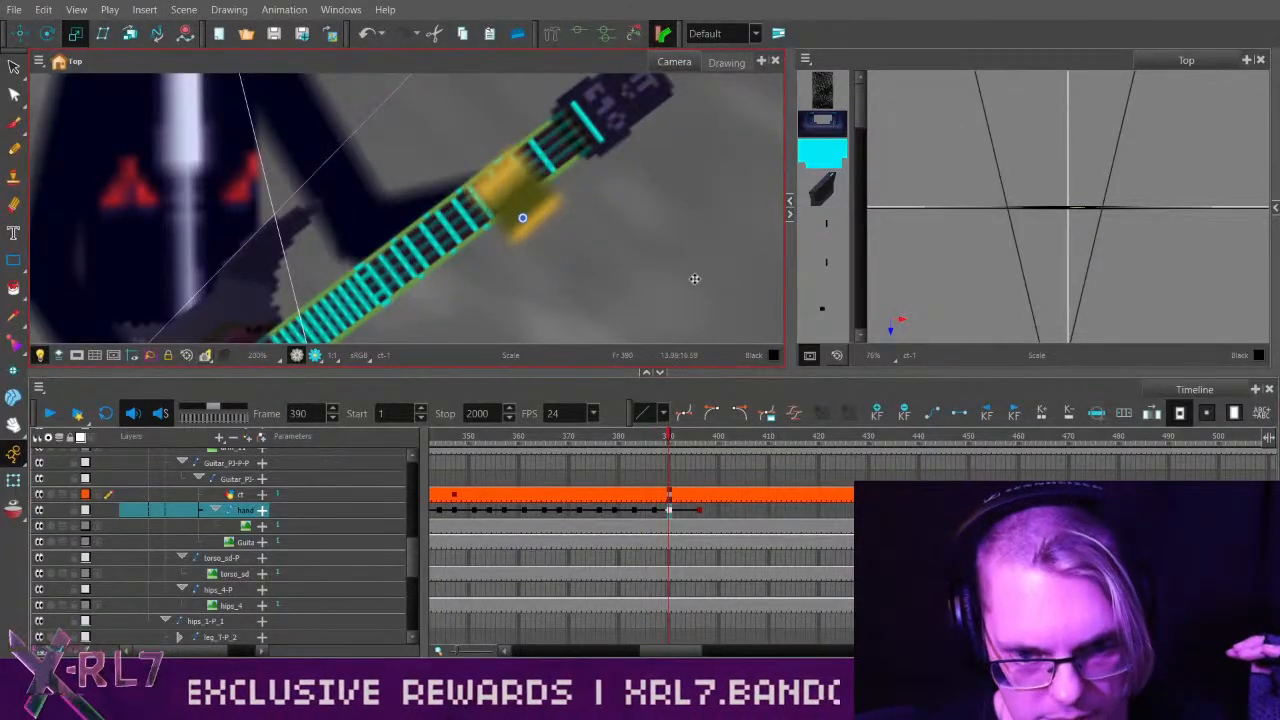
pyautogui.scroll(-4, 644, 282)
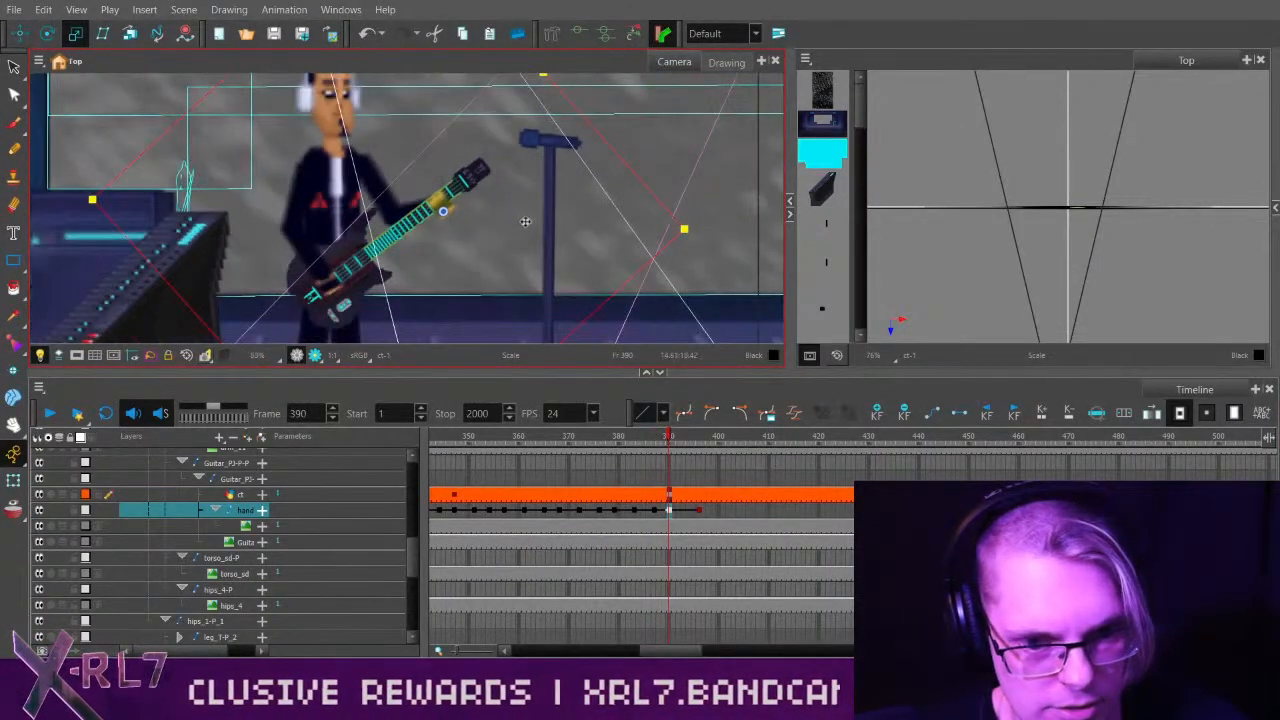
pyautogui.scroll(4, 517, 240)
pyautogui.click(19, 34)
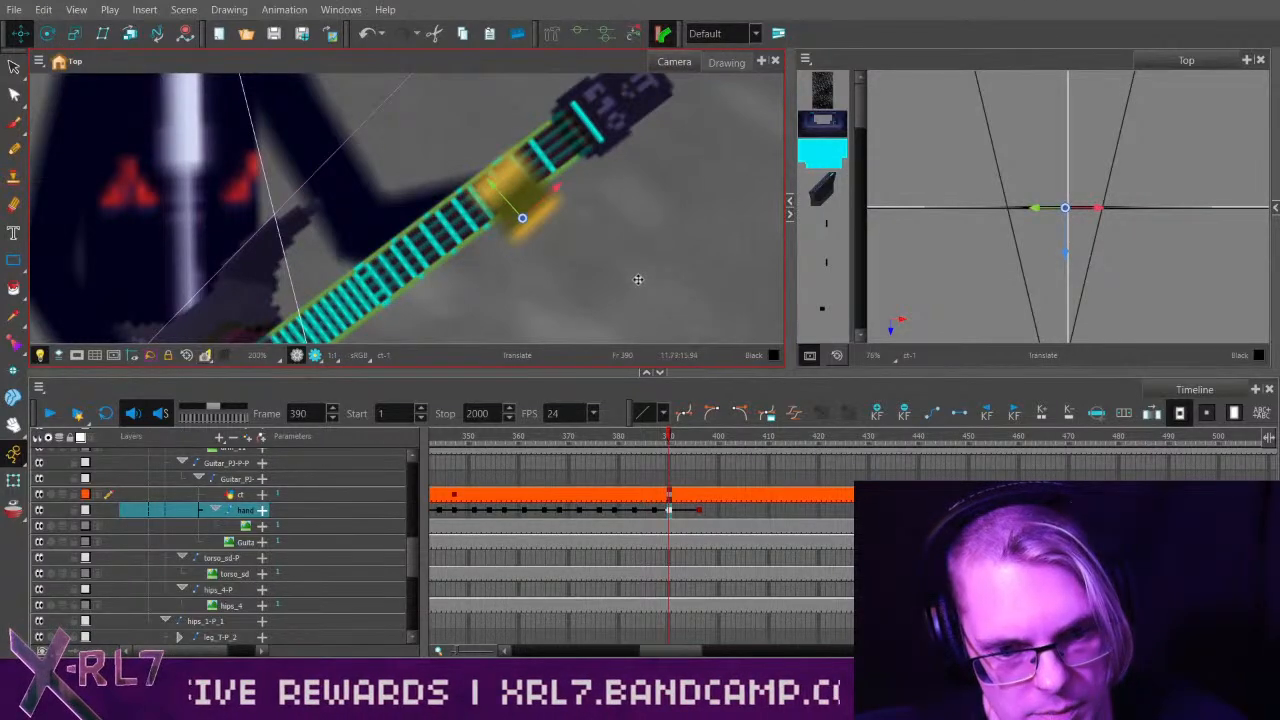
# Replay the hand animation from frame 360 and again from an earlier frame to check its timing against the music.
pyautogui.moveTo(600, 440); pyautogui.dragTo(519, 437)
pyautogui.click(52, 413)
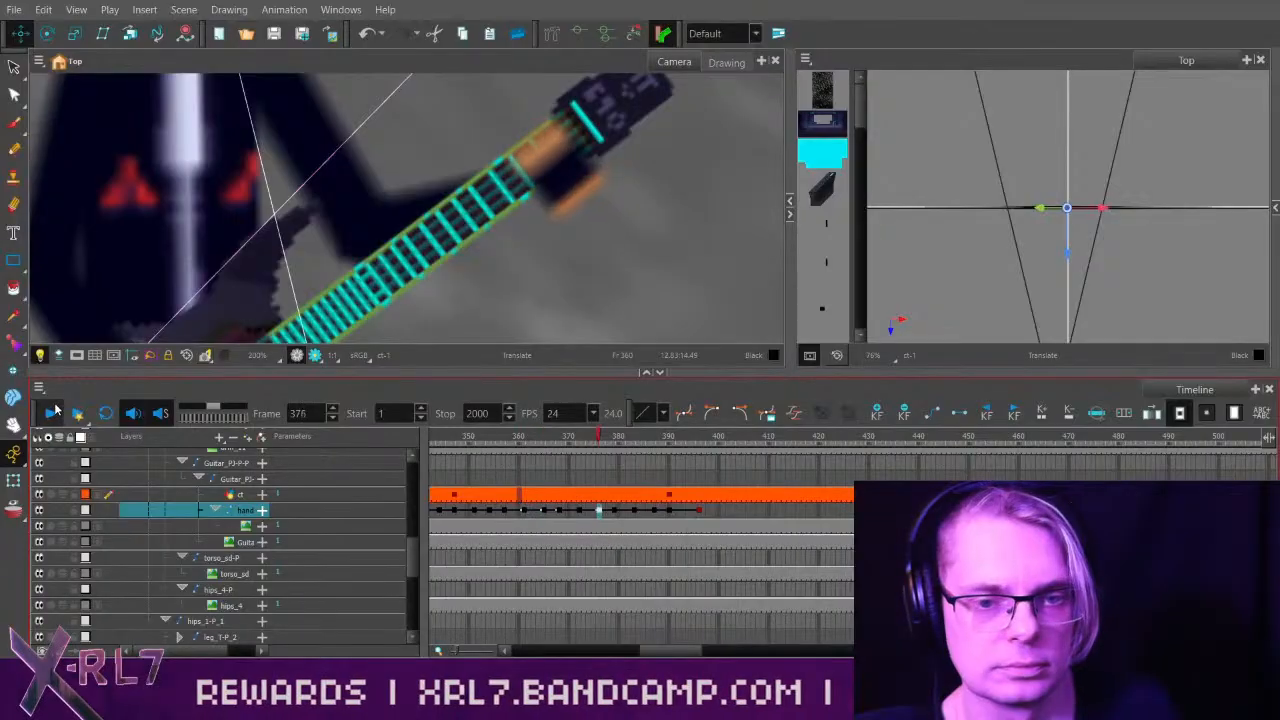
pyautogui.click(52, 413)
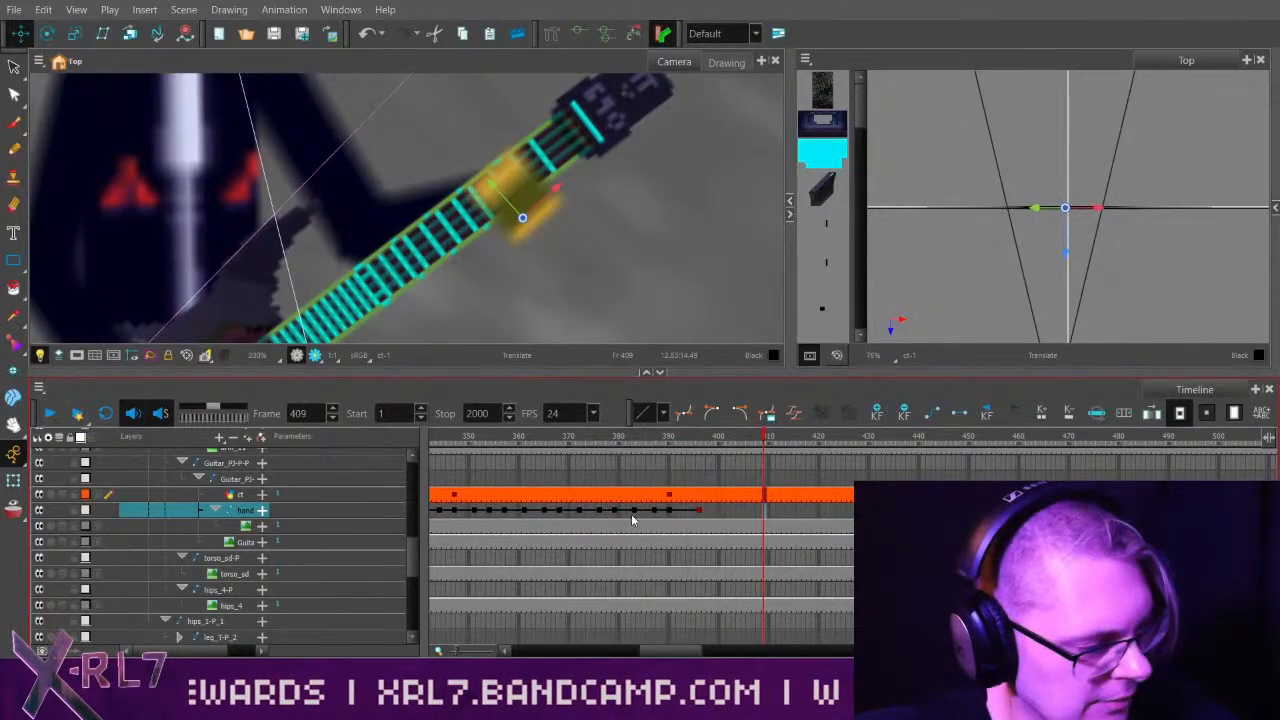
pyautogui.moveTo(650, 437); pyautogui.dragTo(393, 454)
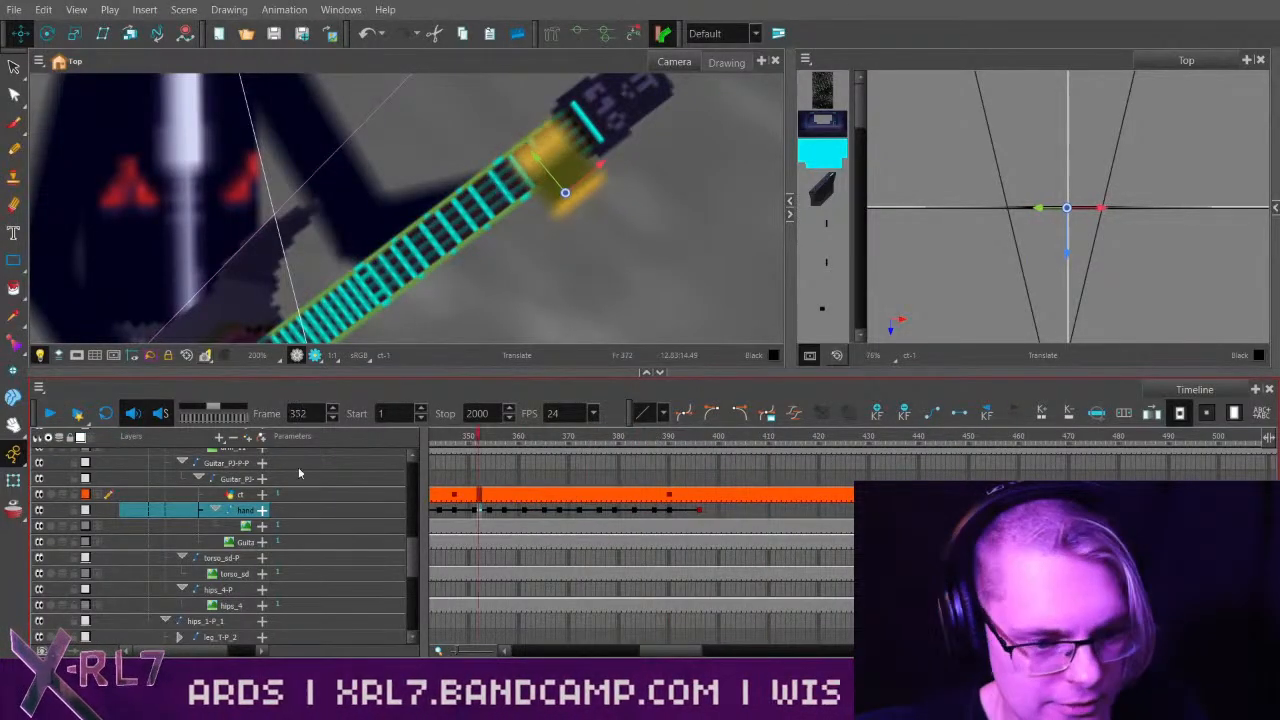
pyautogui.click(52, 413)
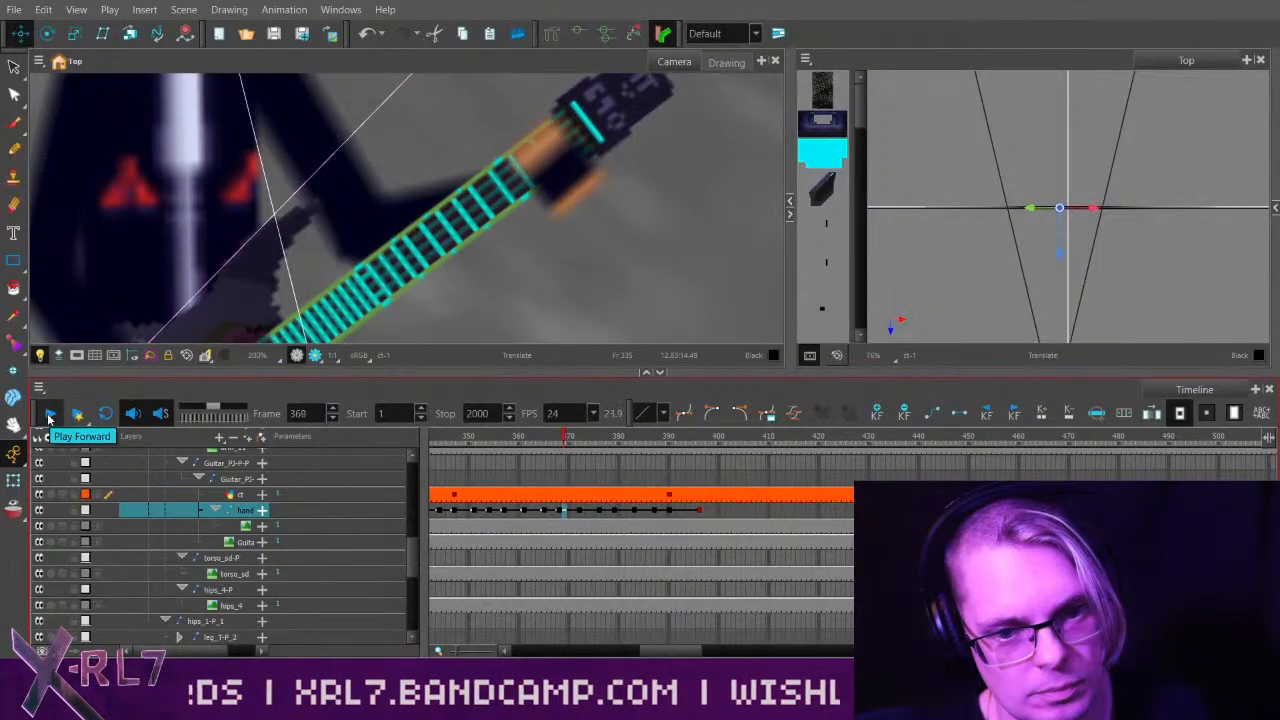
pyautogui.click(49, 413)
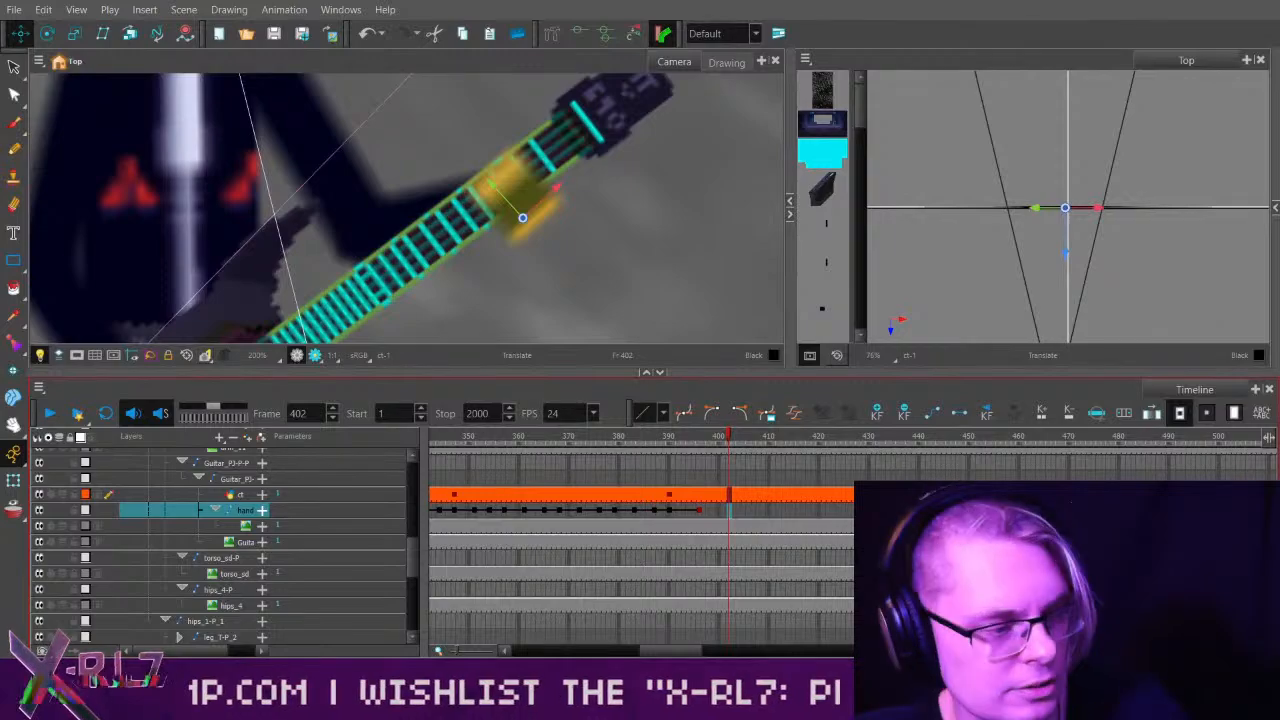
# Bring the browser window into view and look through the screenshots on the X-RL7: Programmatic Steam page.
pyautogui.moveTo(0, 108); pyautogui.dragTo(737, 30)
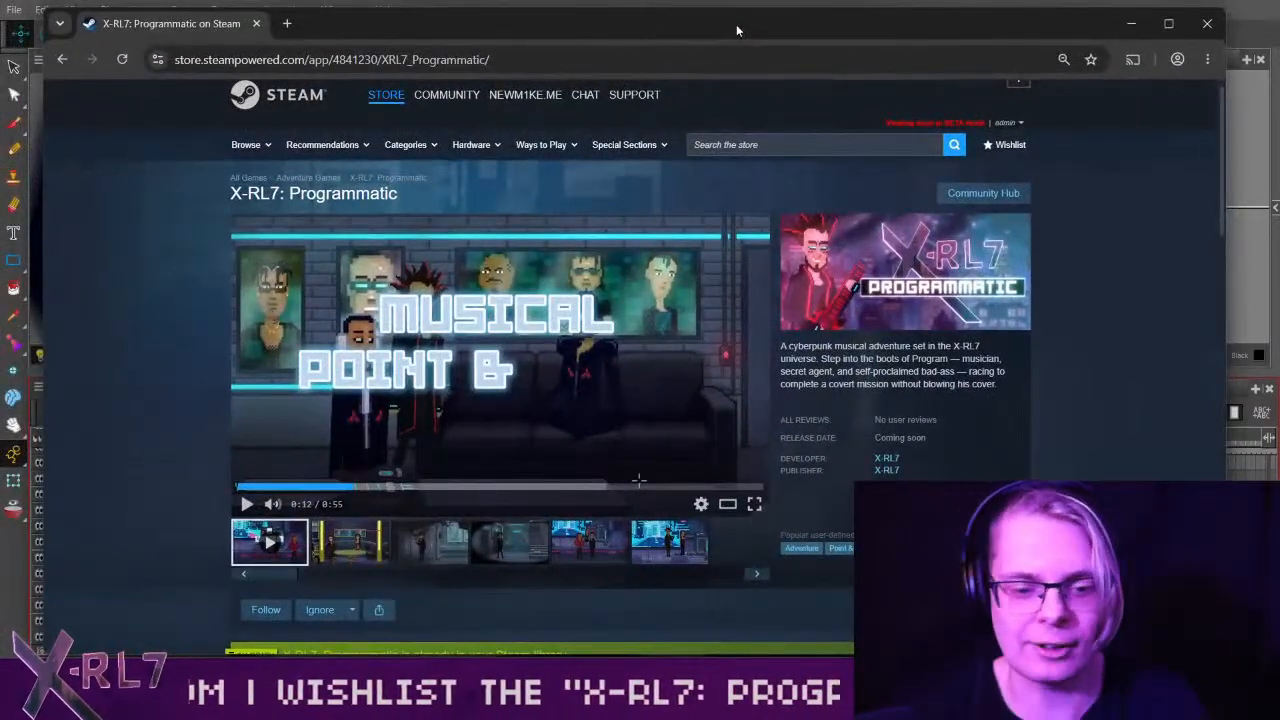
pyautogui.moveTo(1220, 224)
pyautogui.mouseDown()
pyautogui.moveTo(1212, 337)
pyautogui.moveTo(1230, 232)
pyautogui.moveTo(1208, 218)
pyautogui.mouseUp()
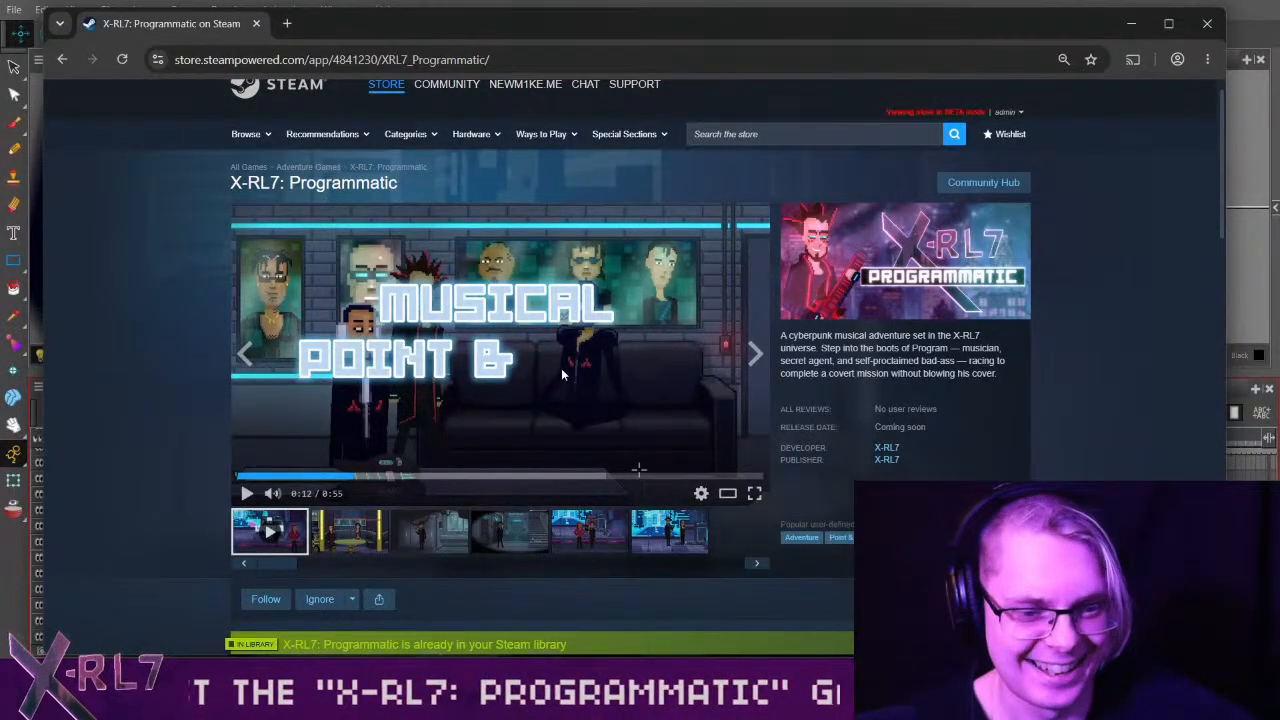
pyautogui.click(349, 531)
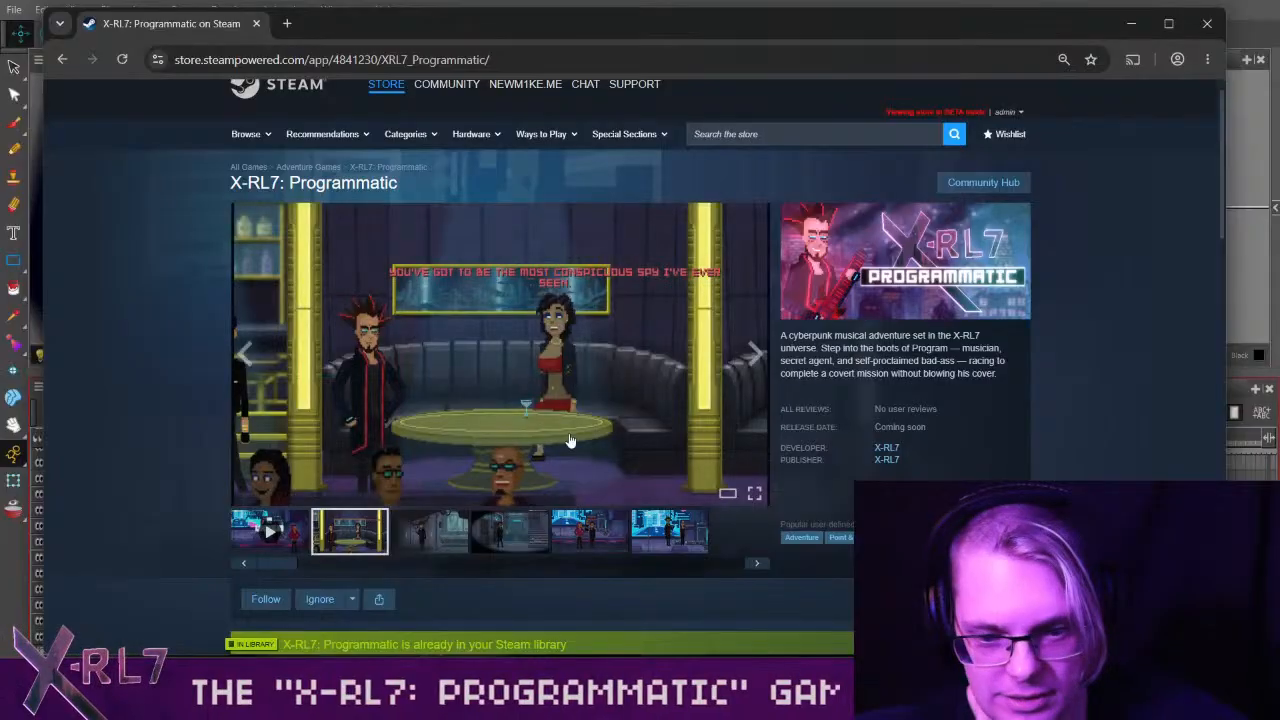
pyautogui.click(450, 534)
pyautogui.click(521, 549)
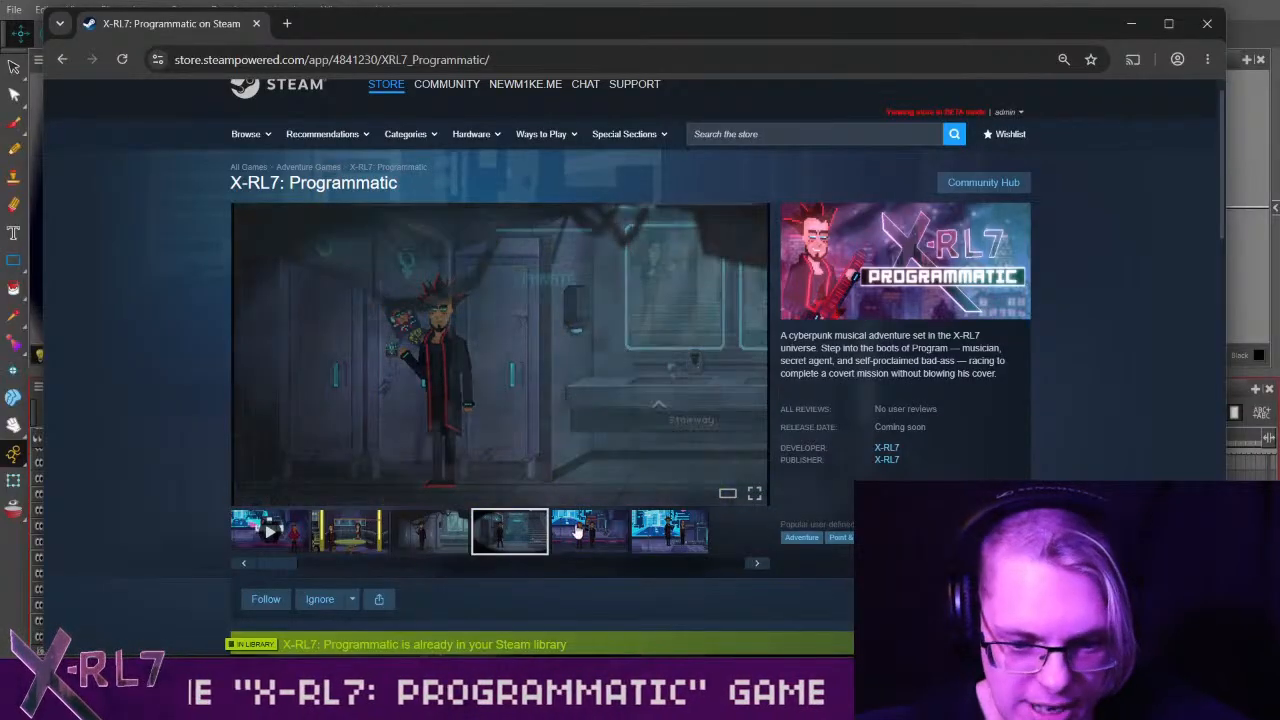
pyautogui.click(604, 543)
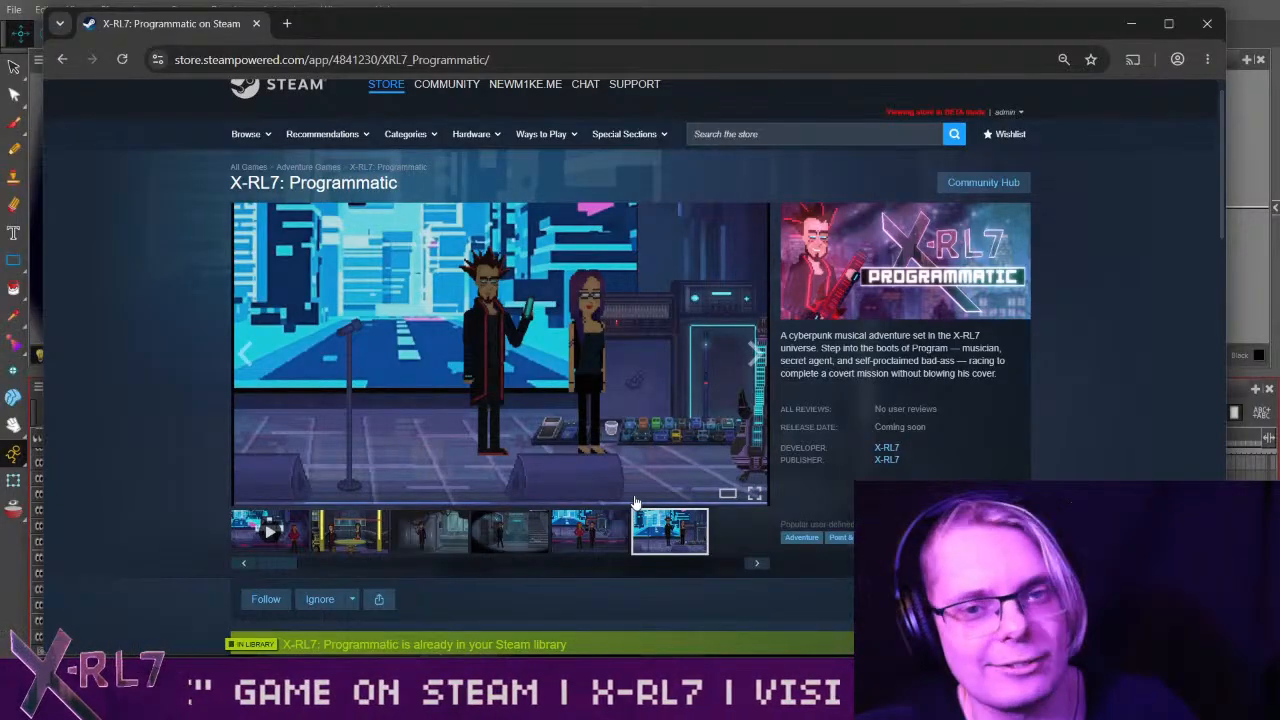
pyautogui.moveTo(770, 29); pyautogui.dragTo(0, 180)
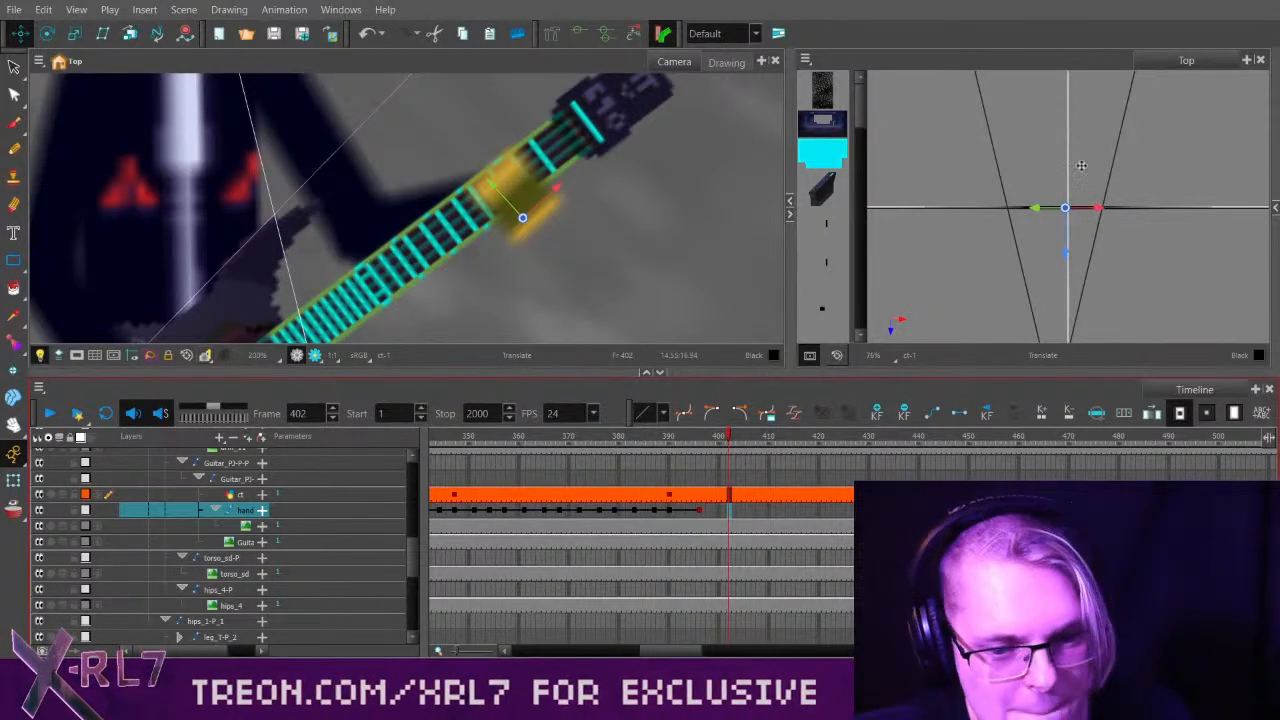
# Check the hand at frames 372 and 347, and replay the animation from frame 338 with more of the guitarist in view.
pyautogui.click(578, 452)
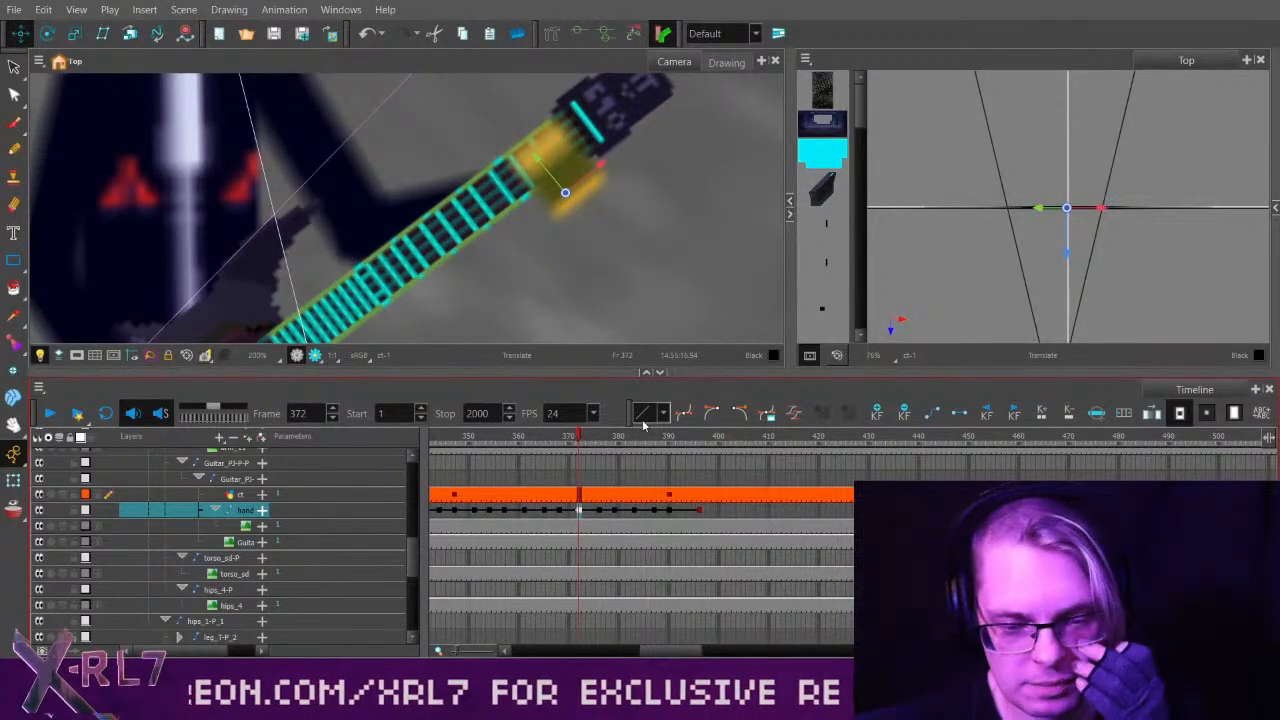
pyautogui.click(455, 440)
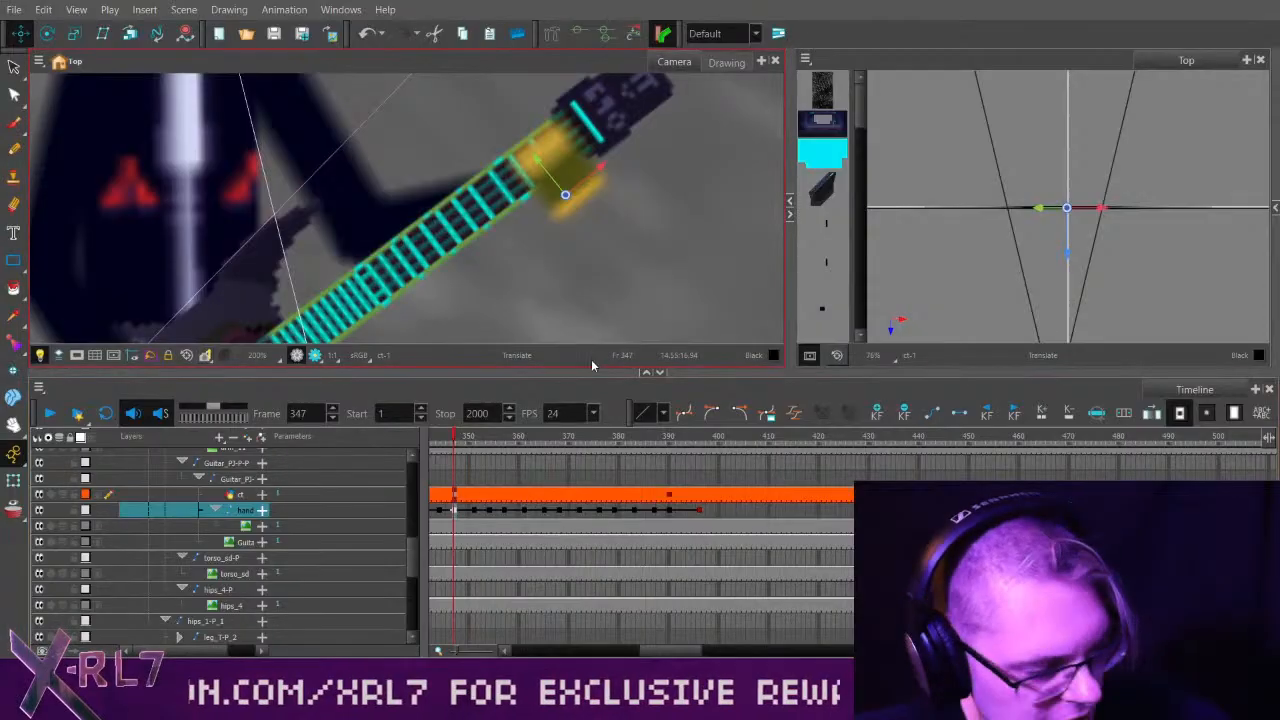
pyautogui.scroll(-2, 656, 287)
pyautogui.scroll(-1, 656, 288)
pyautogui.scroll(1, 630, 310)
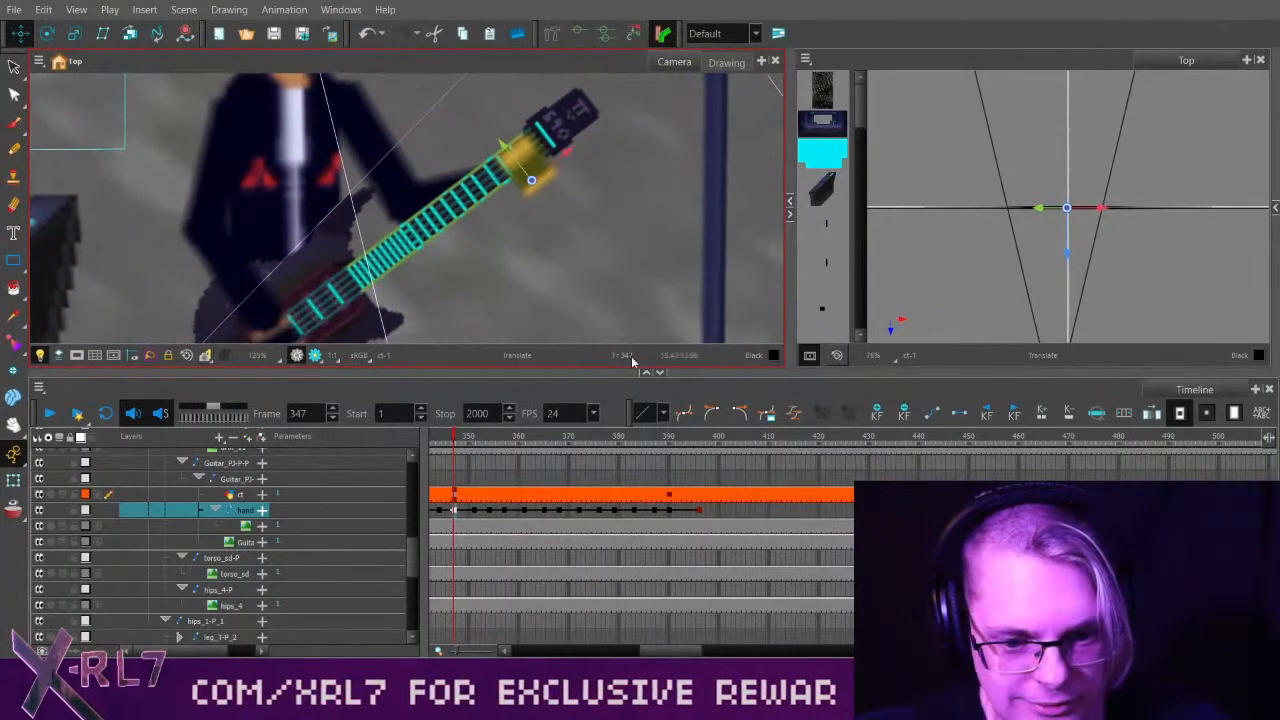
pyautogui.moveTo(527, 441); pyautogui.dragTo(408, 466)
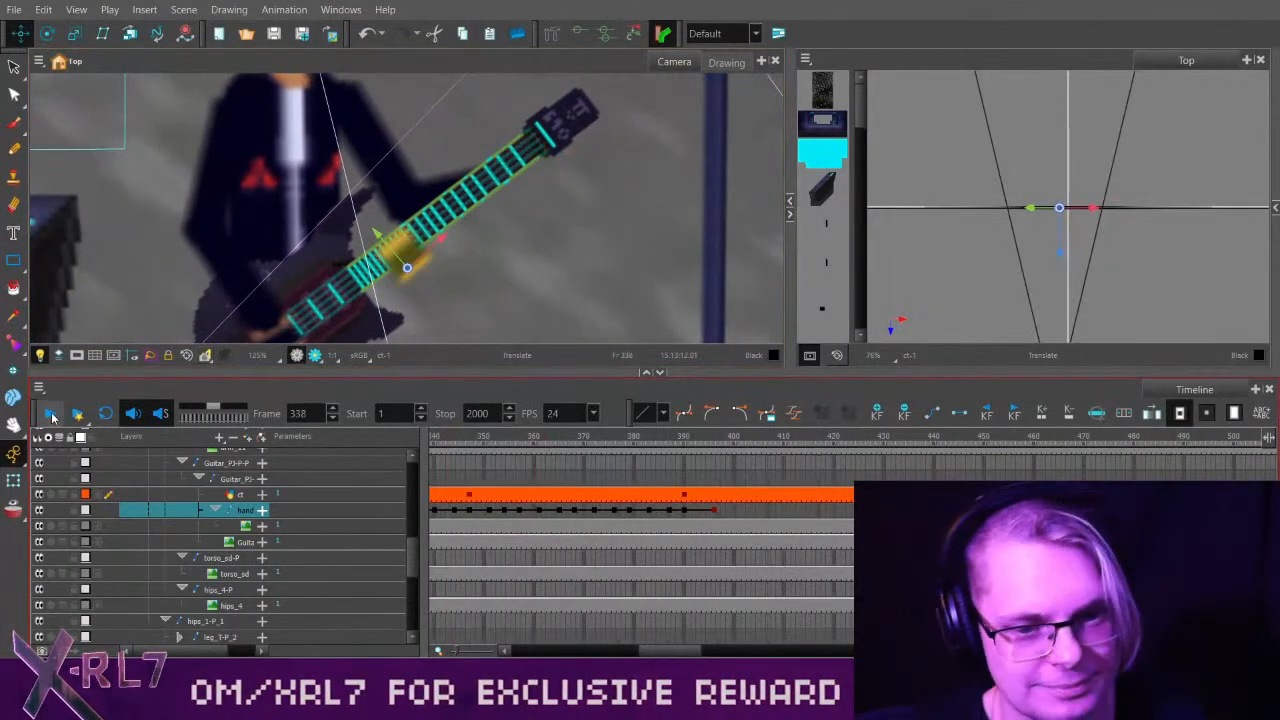
pyautogui.click(50, 413)
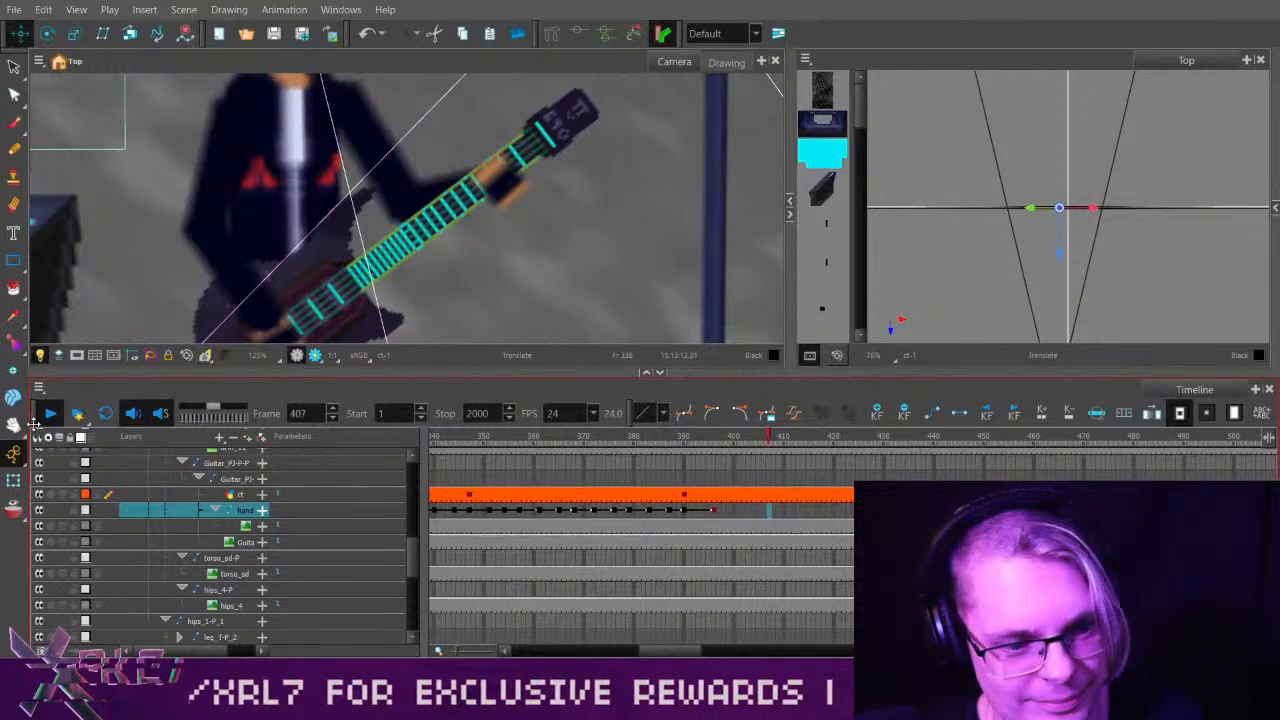
# Stop playback, return the Camera view from render preview to normal display, and check the hand at frames 340 and 368.
pyautogui.click(50, 413)
pyautogui.click(692, 441)
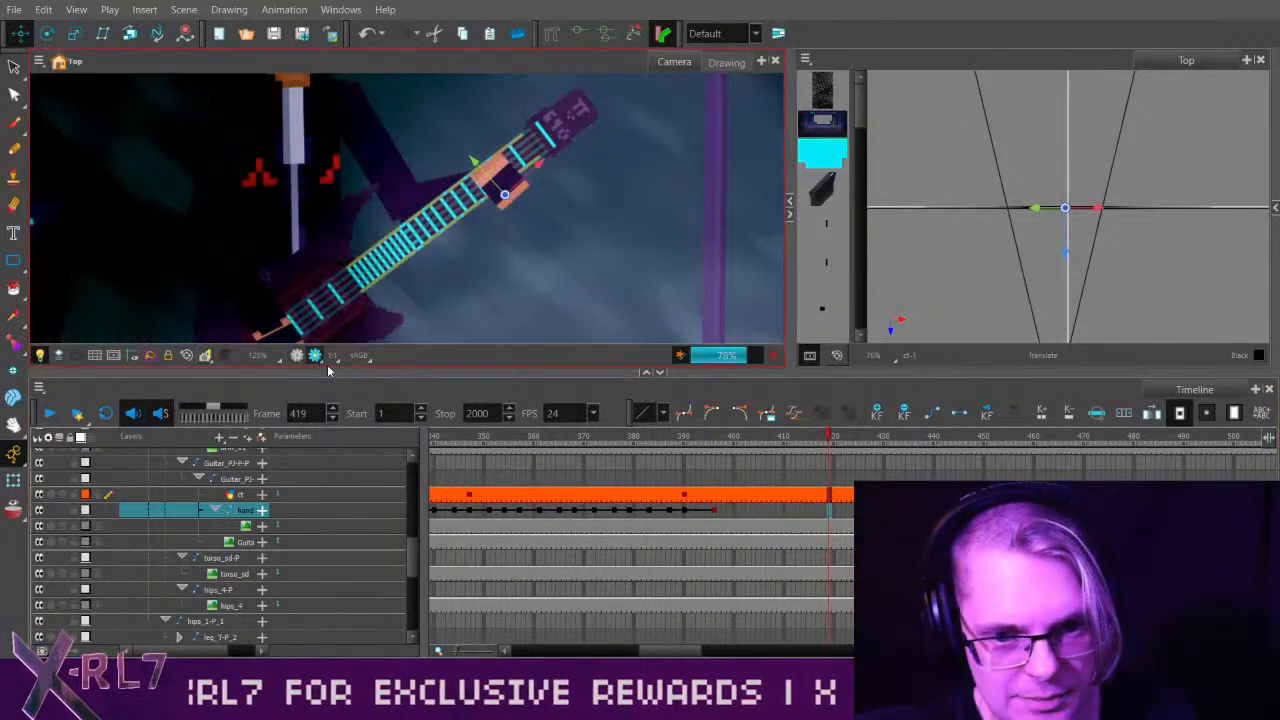
pyautogui.moveTo(692, 441); pyautogui.dragTo(436, 446)
pyautogui.click(297, 355)
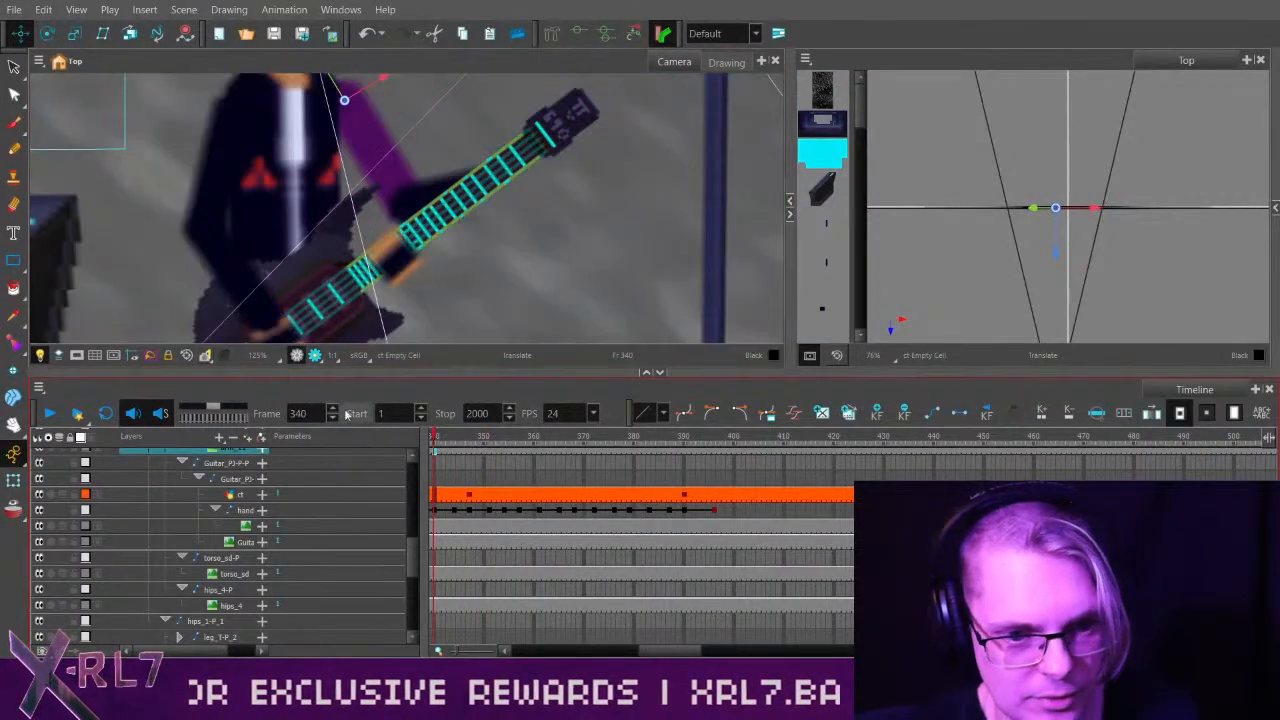
pyautogui.click(574, 442)
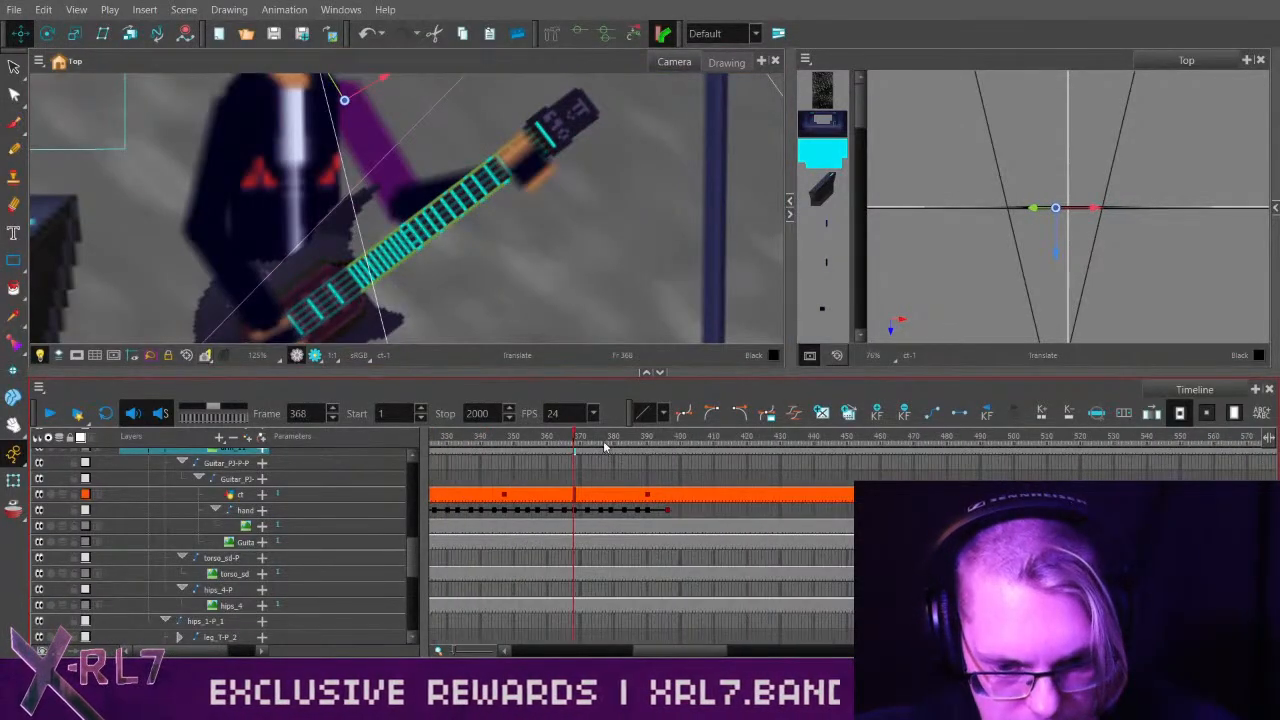
# Play the animation from frame 41 with the Guitar_DI_L track muted to check the whole hand motion against the music.
pyautogui.moveTo(624, 646); pyautogui.dragTo(514, 649)
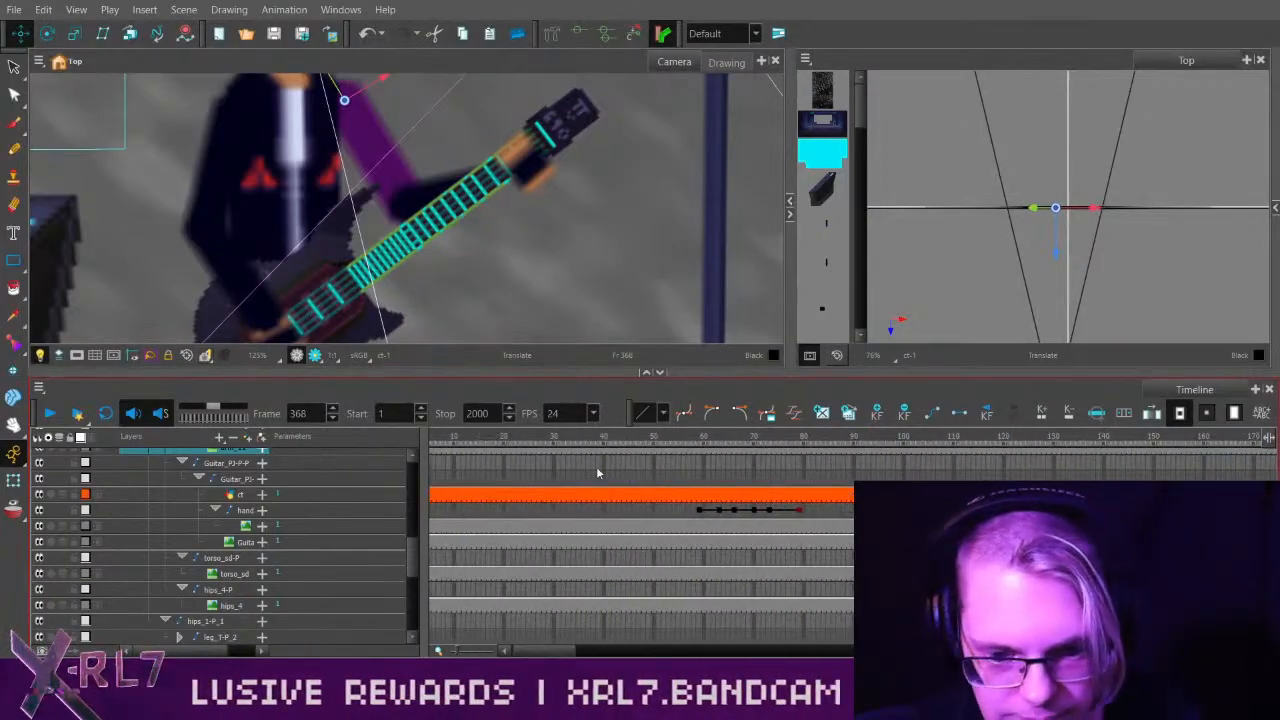
pyautogui.click(608, 441)
pyautogui.moveTo(411, 552); pyautogui.dragTo(407, 474)
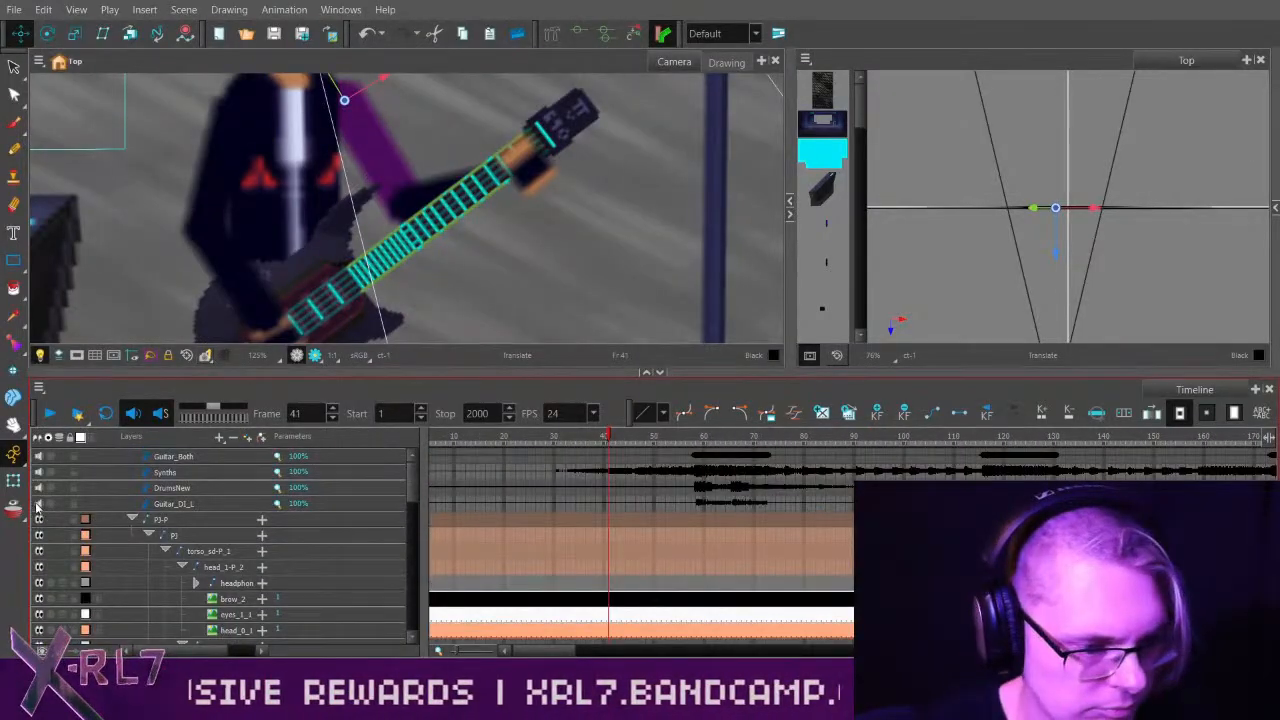
pyautogui.click(49, 413)
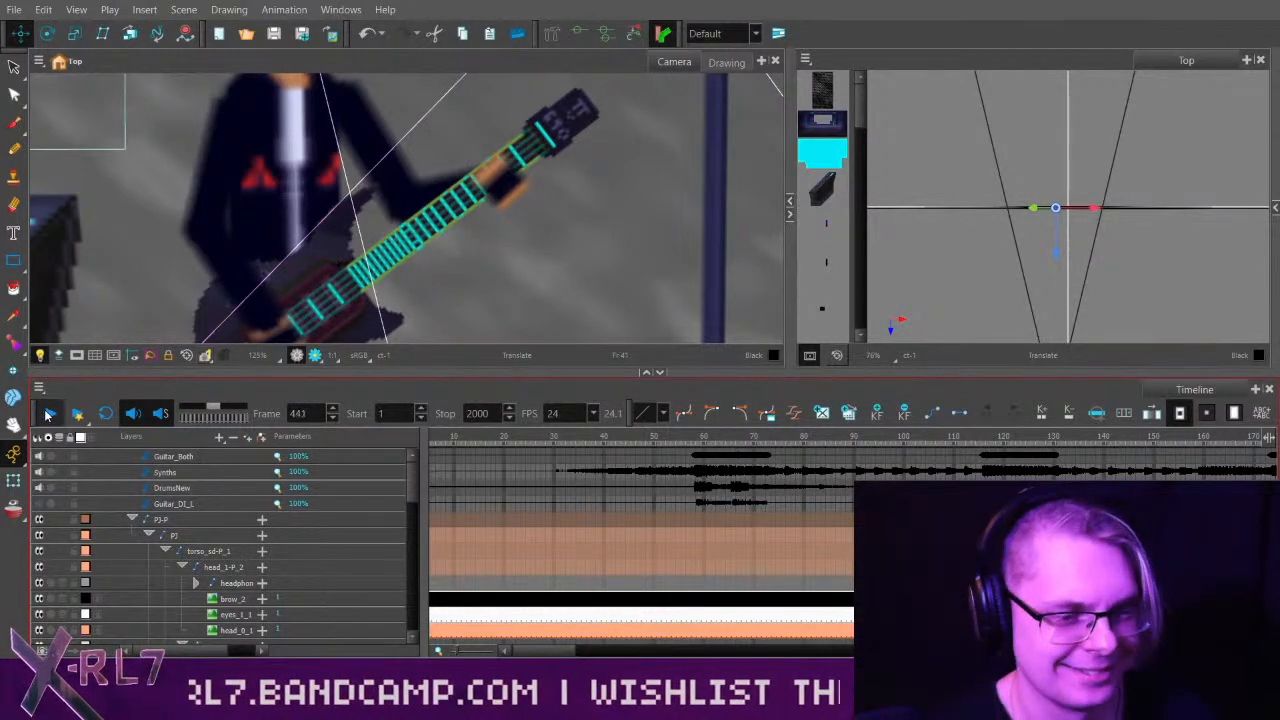
pyautogui.click(48, 414)
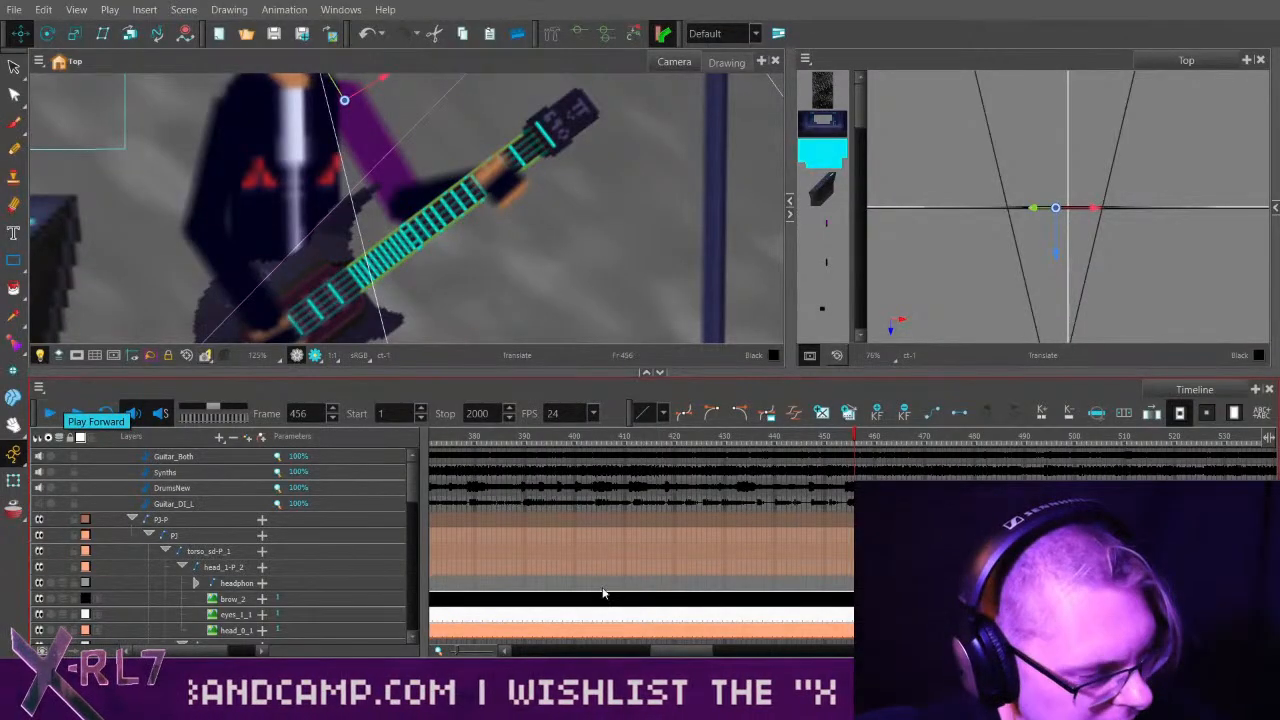
# Locate the guitar's hand layer again and examine its last keyframe at frame 396.
pyautogui.scroll(-3, 417, 494)
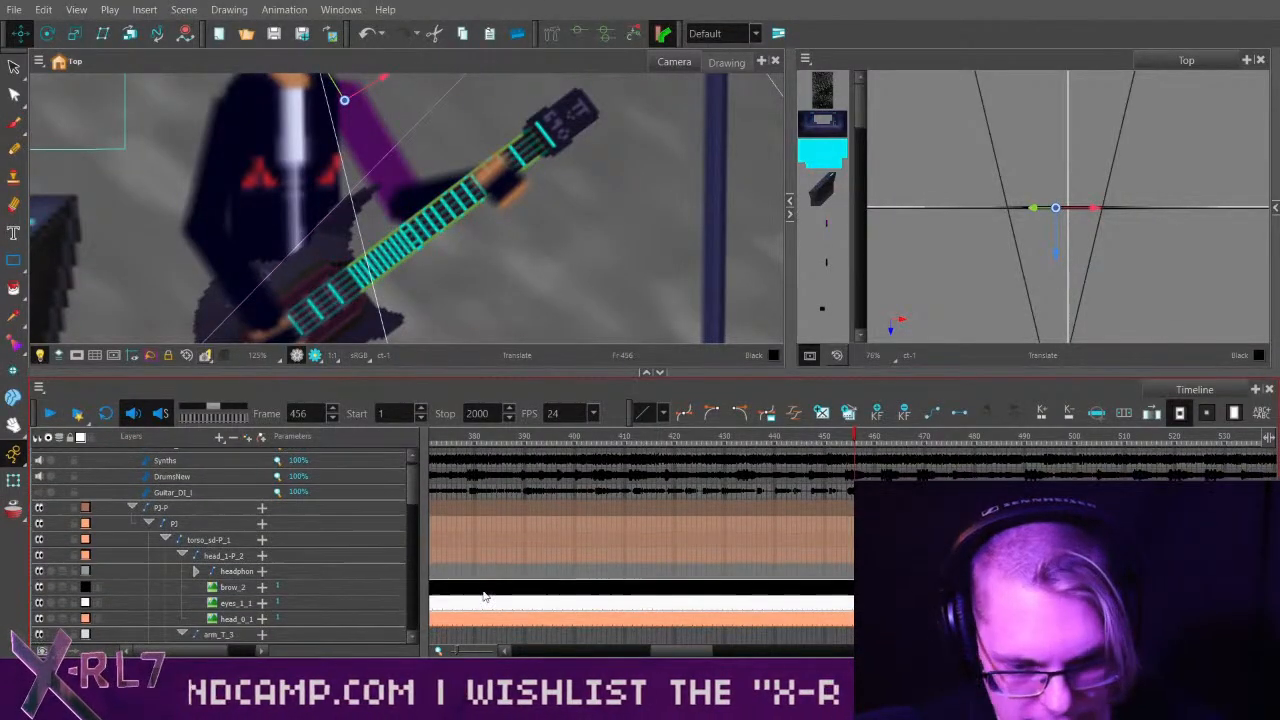
pyautogui.moveTo(414, 526); pyautogui.dragTo(414, 517)
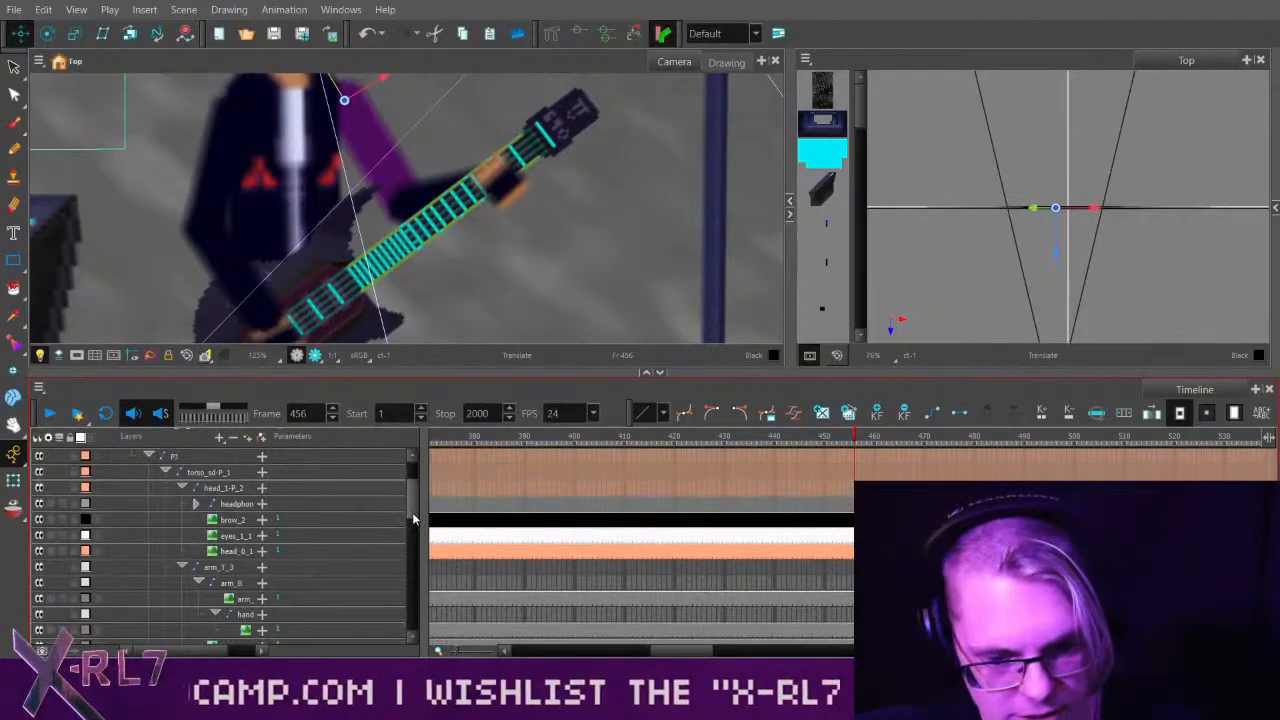
pyautogui.moveTo(675, 652); pyautogui.dragTo(703, 654)
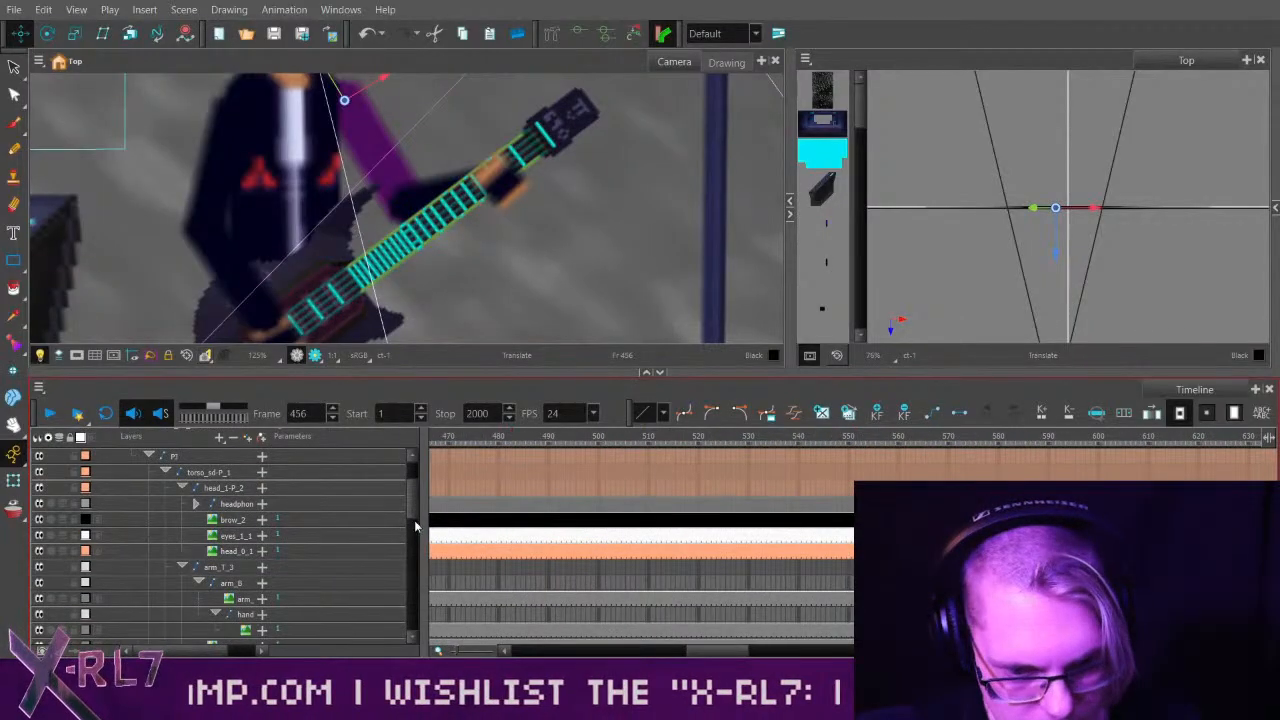
pyautogui.moveTo(414, 520); pyautogui.dragTo(409, 550)
pyautogui.moveTo(701, 652); pyautogui.dragTo(666, 644)
pyautogui.moveTo(590, 440)
pyautogui.mouseDown()
pyautogui.moveTo(626, 440)
pyautogui.moveTo(611, 443)
pyautogui.mouseUp()
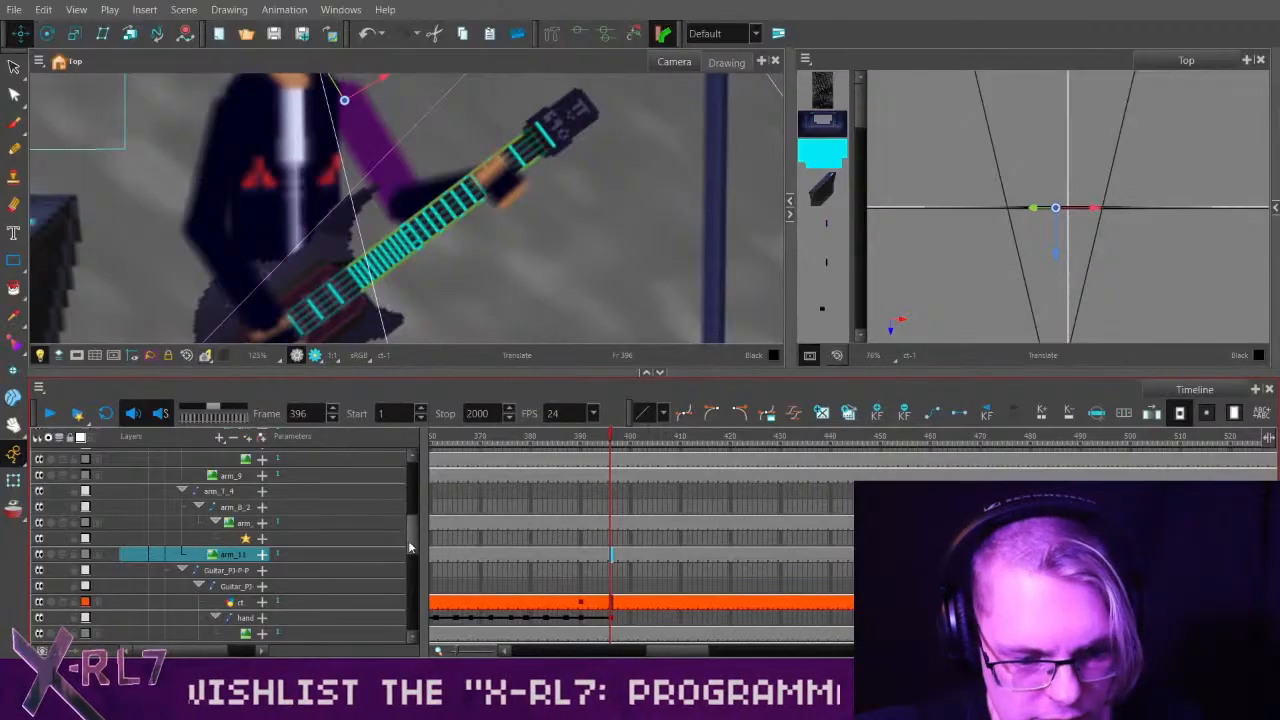
pyautogui.scroll(-4, 409, 550)
pyautogui.scroll(3, 404, 563)
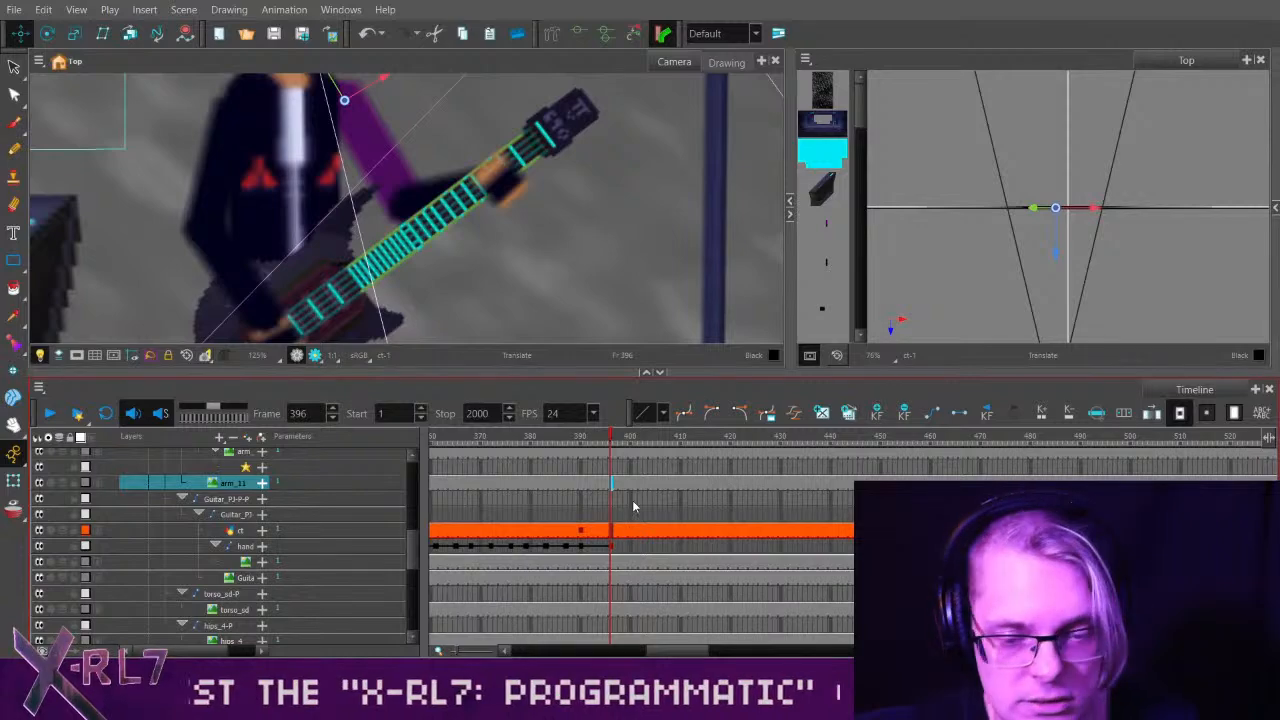
# Replay the hand animation from about frame 365 and again from frame 374 to check how the motion ends.
pyautogui.moveTo(608, 438); pyautogui.dragTo(456, 446)
pyautogui.click(48, 413)
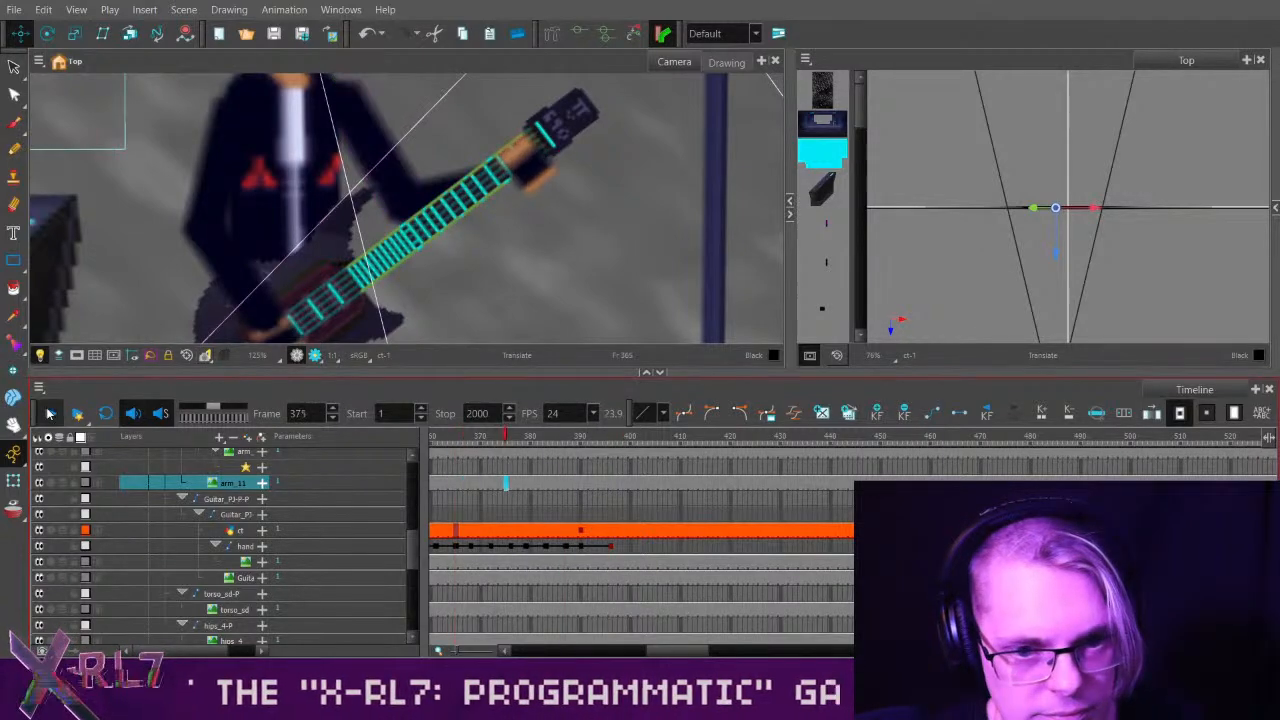
pyautogui.click(48, 413)
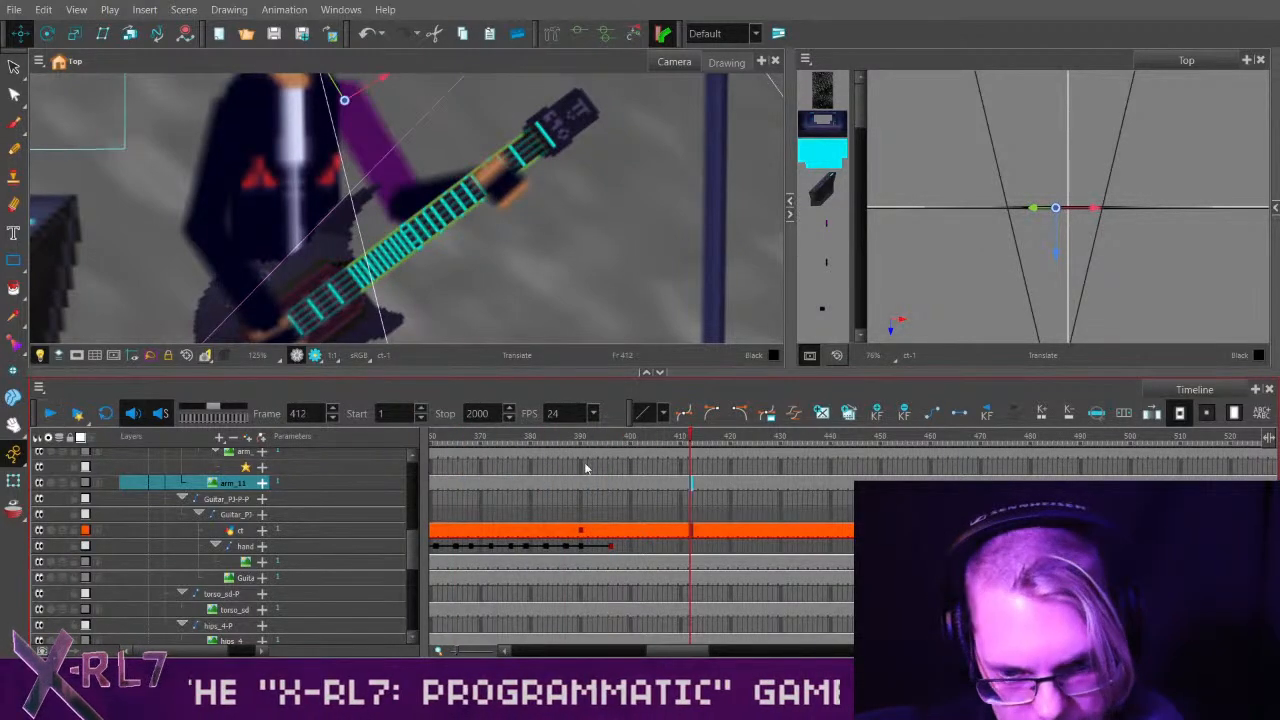
pyautogui.click(586, 438)
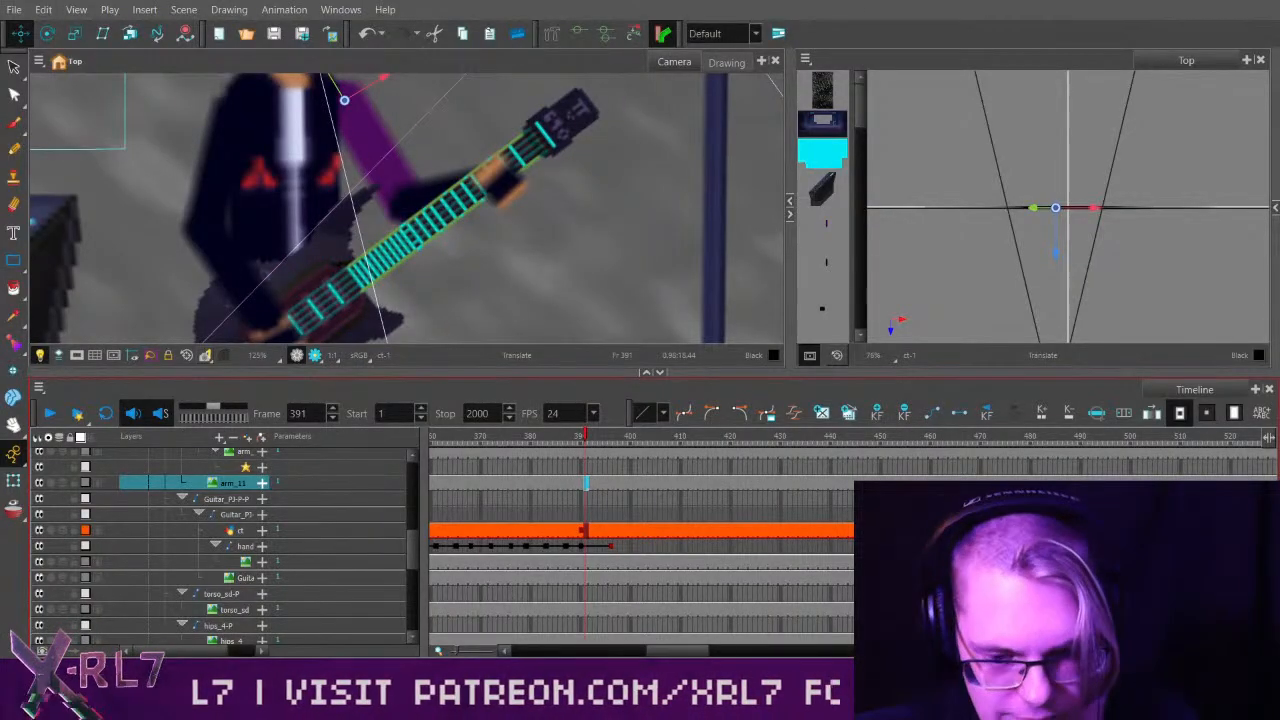
pyautogui.moveTo(576, 445); pyautogui.dragTo(501, 445)
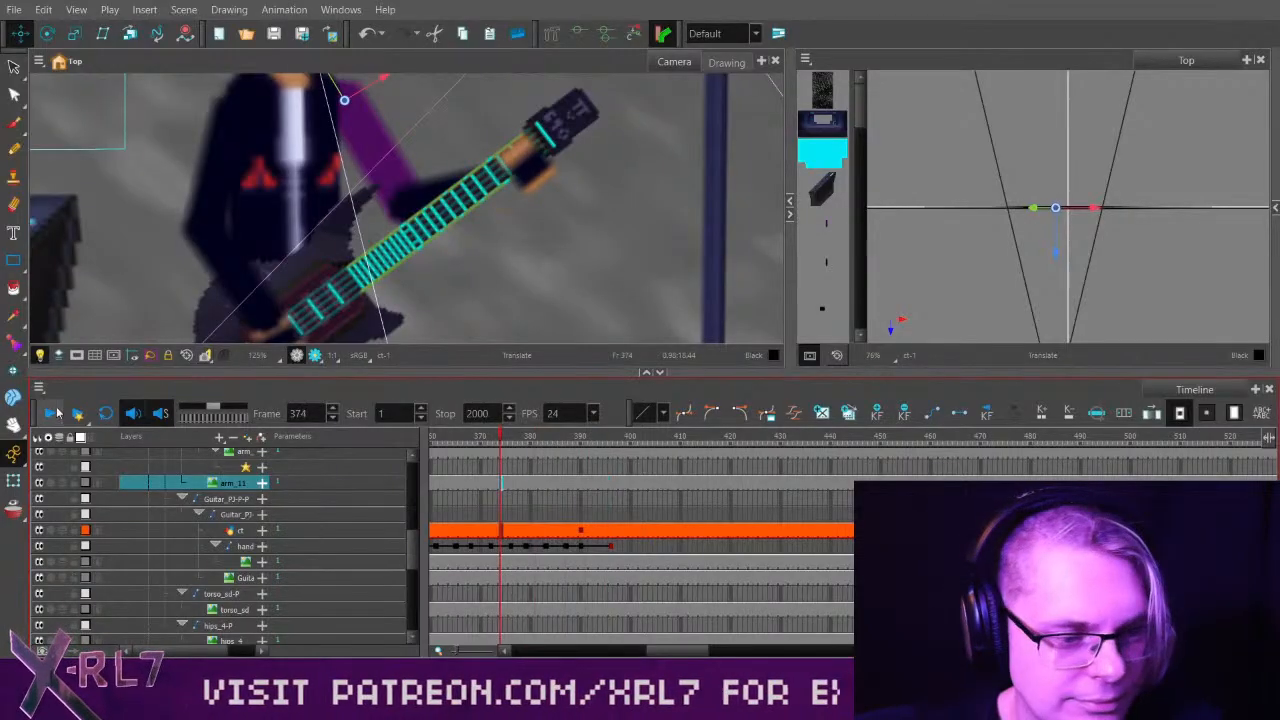
pyautogui.click(46, 414)
pyautogui.click(46, 414)
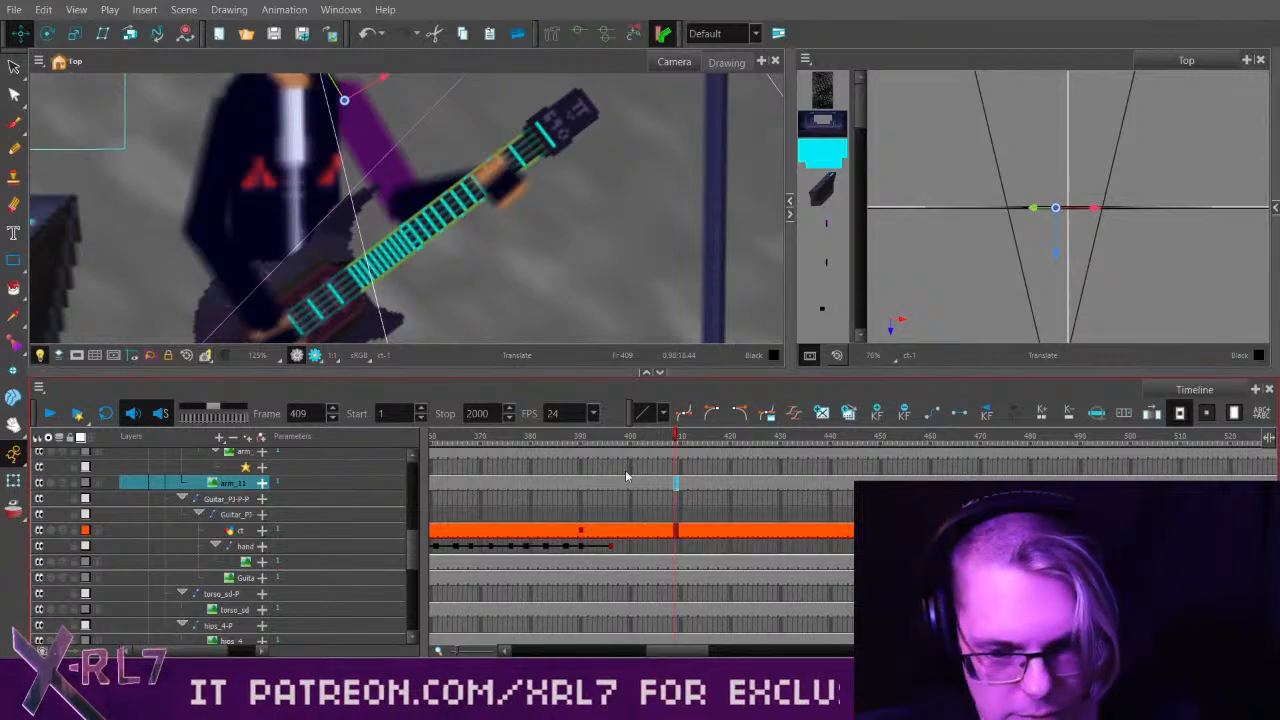
# Find the next guitar hit in the audio waveforms, add a ct layer keyframe at frame 404, and make its segment from frame 390 stop-motion.
pyautogui.moveTo(600, 440); pyautogui.dragTo(657, 438)
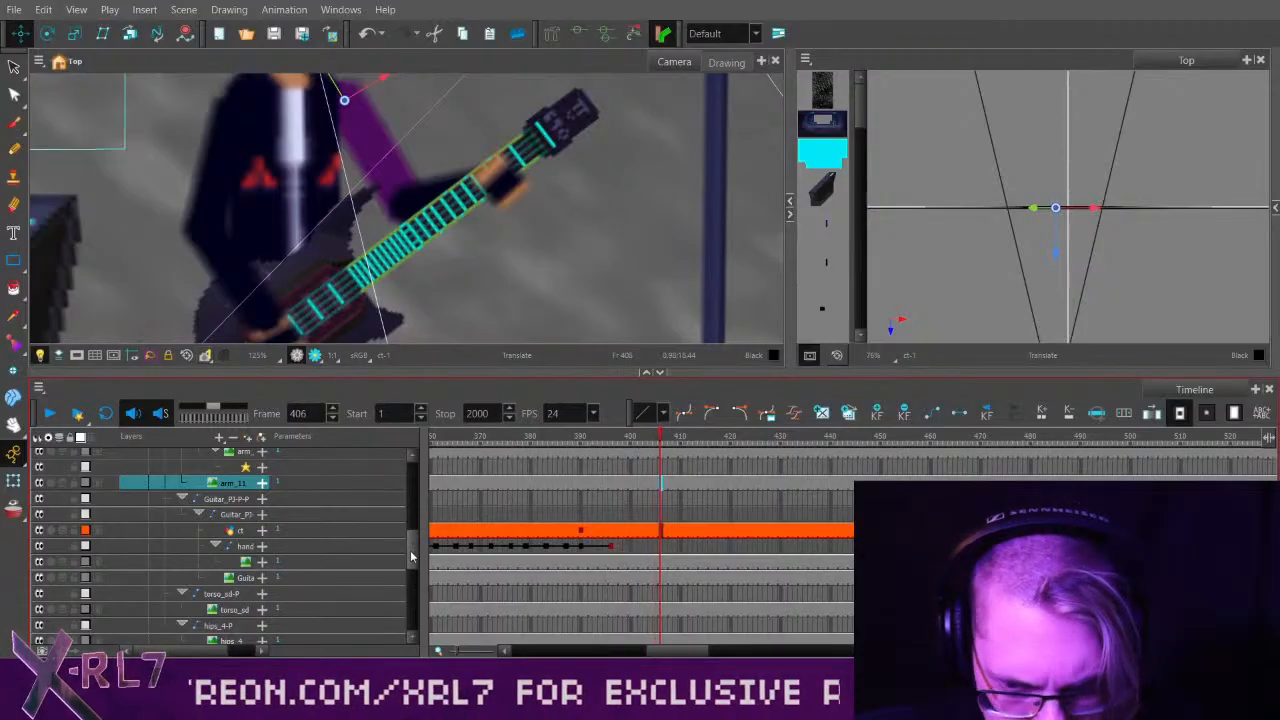
pyautogui.moveTo(412, 556); pyautogui.dragTo(412, 488)
pyautogui.click(633, 438)
pyautogui.moveTo(633, 438); pyautogui.dragTo(651, 438)
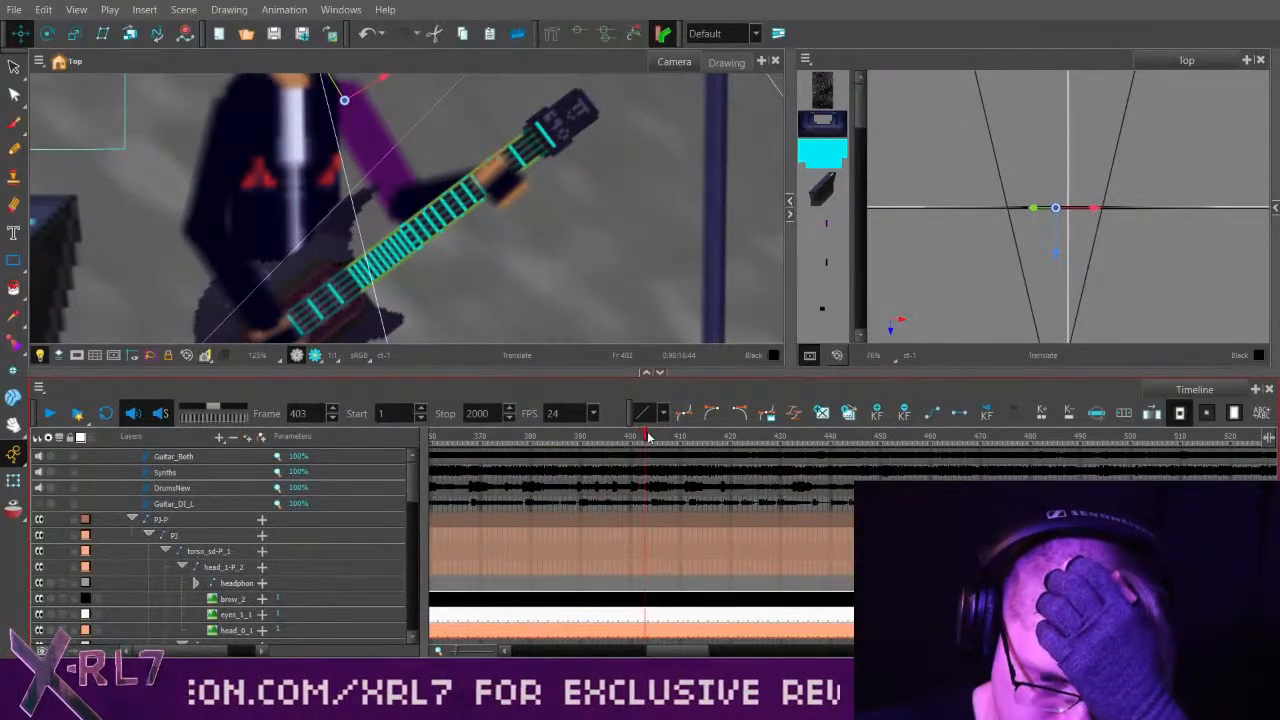
pyautogui.click(648, 504)
pyautogui.moveTo(413, 490); pyautogui.dragTo(413, 555)
pyautogui.click(649, 504)
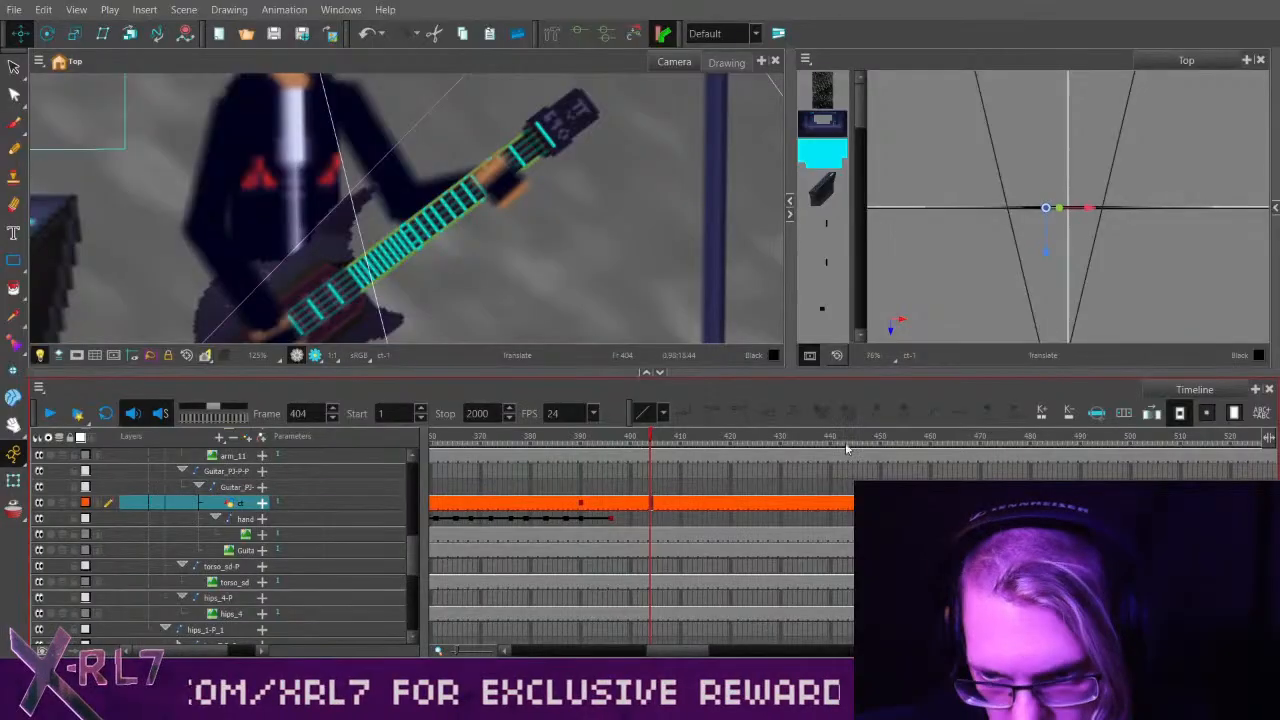
pyautogui.click(635, 503)
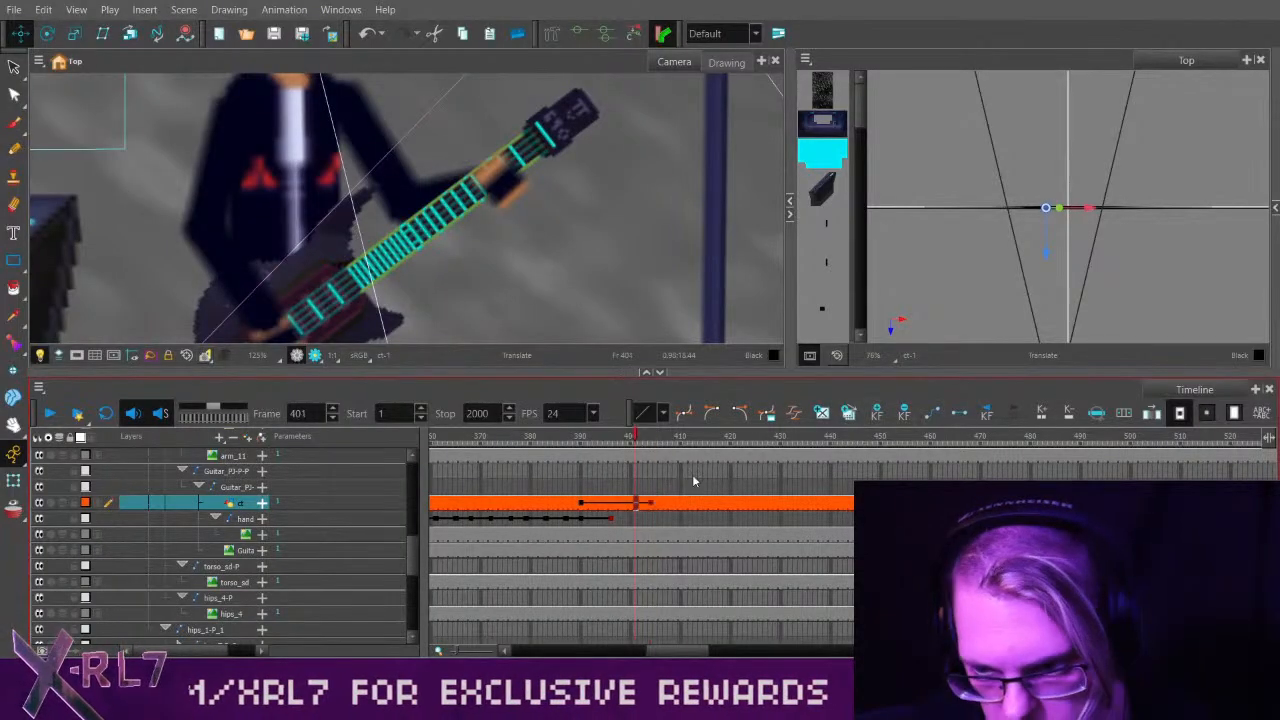
pyautogui.click(932, 415)
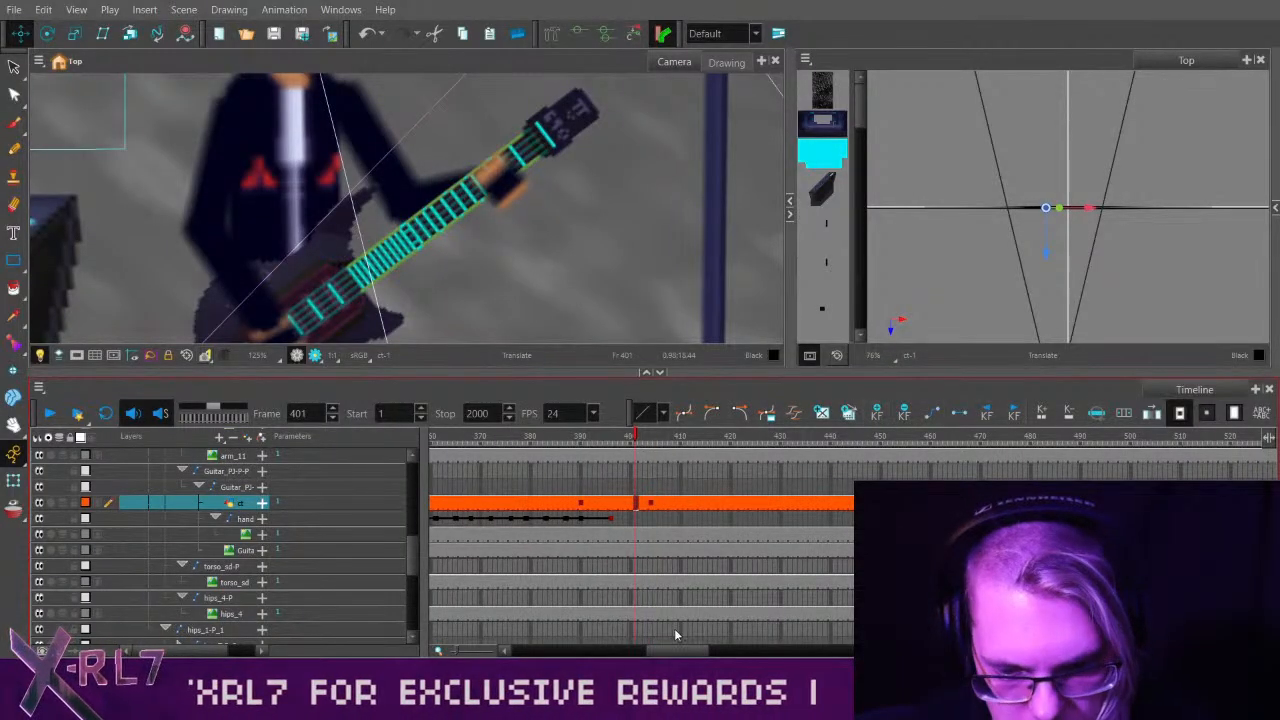
# Go back to the first guitar section around frame 62, then unmute and solo the Guitar_DI_L audio track.
pyautogui.moveTo(672, 642); pyautogui.dragTo(609, 652)
pyautogui.moveTo(413, 573); pyautogui.dragTo(414, 551)
pyautogui.click(691, 546)
pyautogui.moveTo(677, 652); pyautogui.dragTo(558, 652)
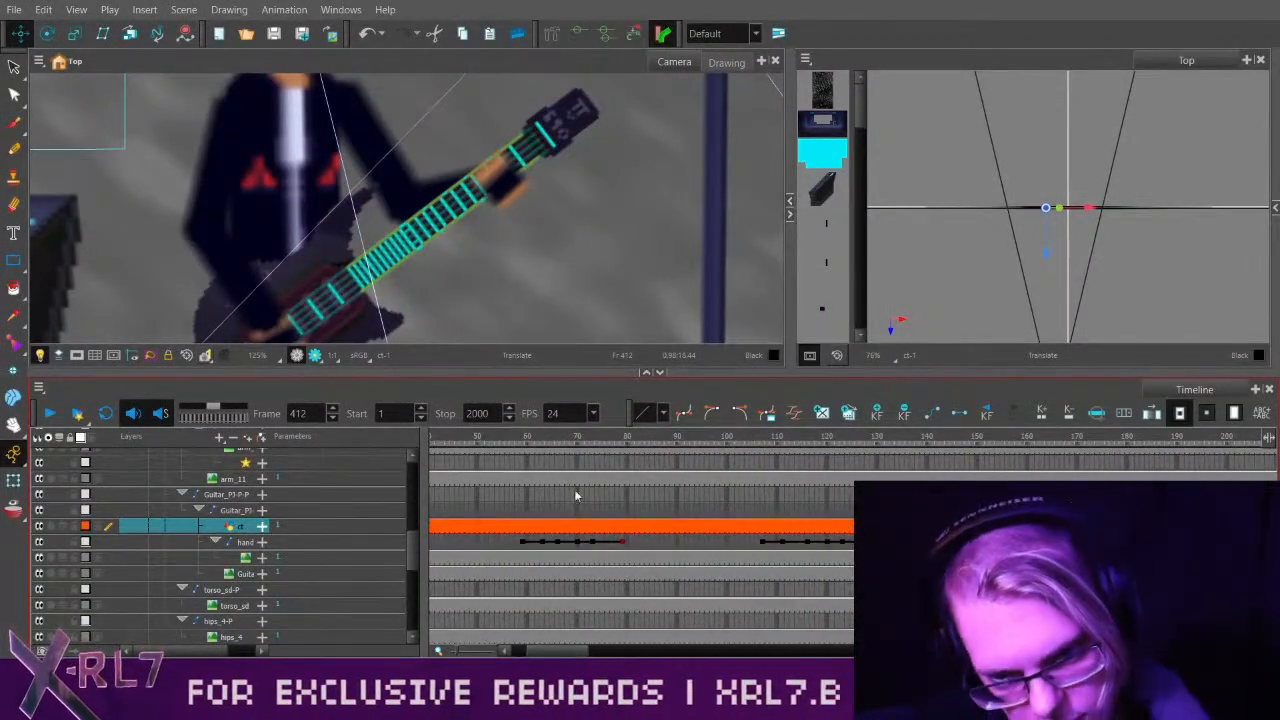
pyautogui.moveTo(525, 443); pyautogui.dragTo(537, 471)
pyautogui.moveTo(410, 545); pyautogui.dragTo(410, 465)
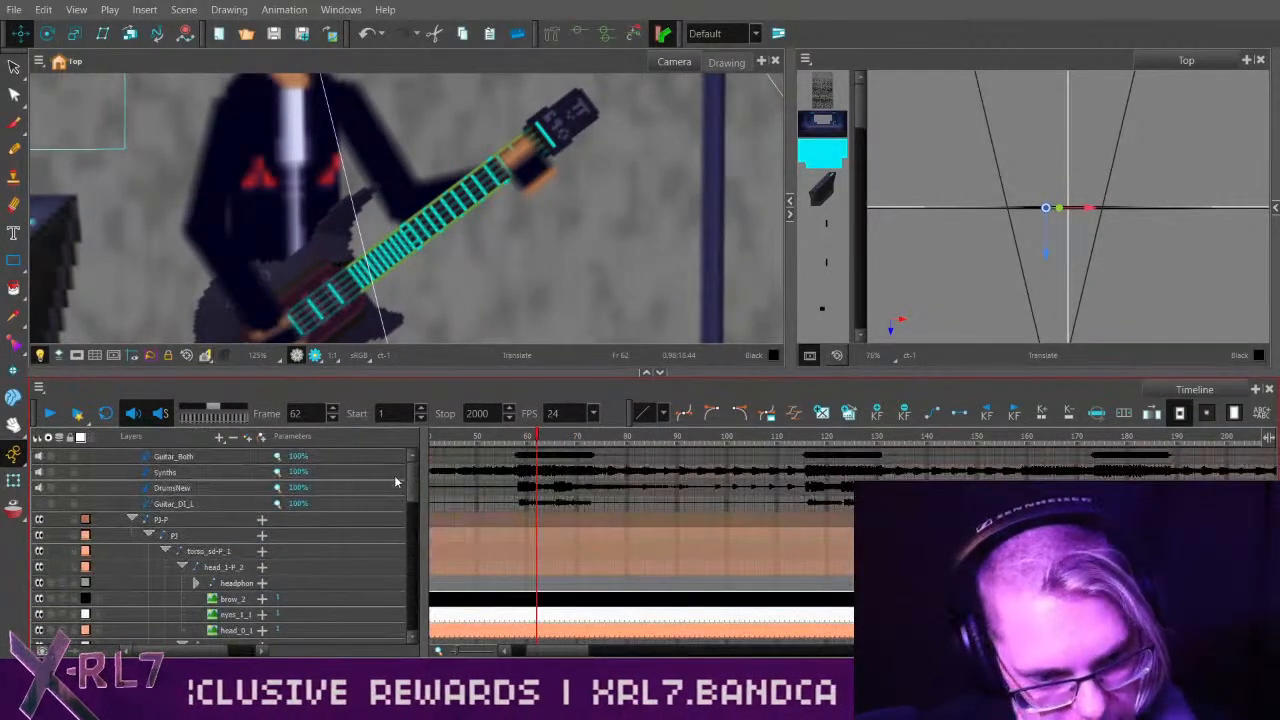
pyautogui.click(40, 505)
pyautogui.click(51, 504)
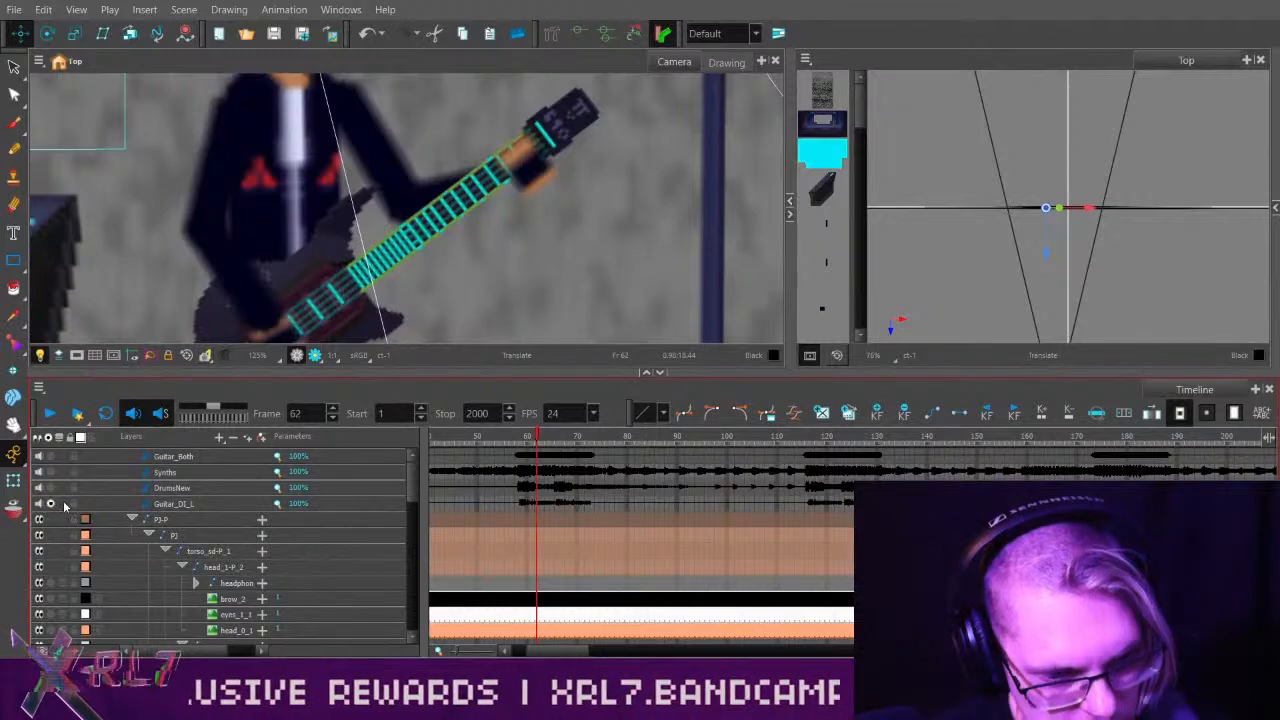
# Copy the hand layer's keyframes from frames 59 to 79 and paste them starting at frame 404.
pyautogui.moveTo(487, 440); pyautogui.dragTo(523, 445)
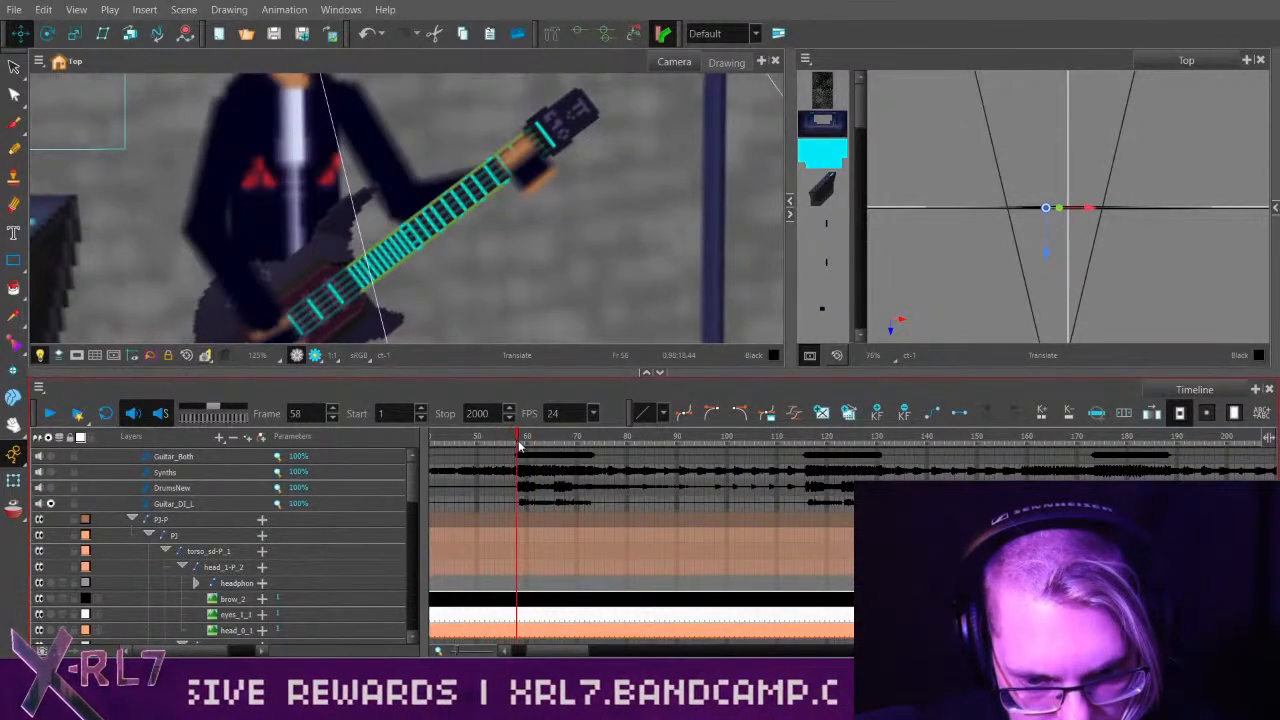
pyautogui.moveTo(412, 488); pyautogui.dragTo(419, 572)
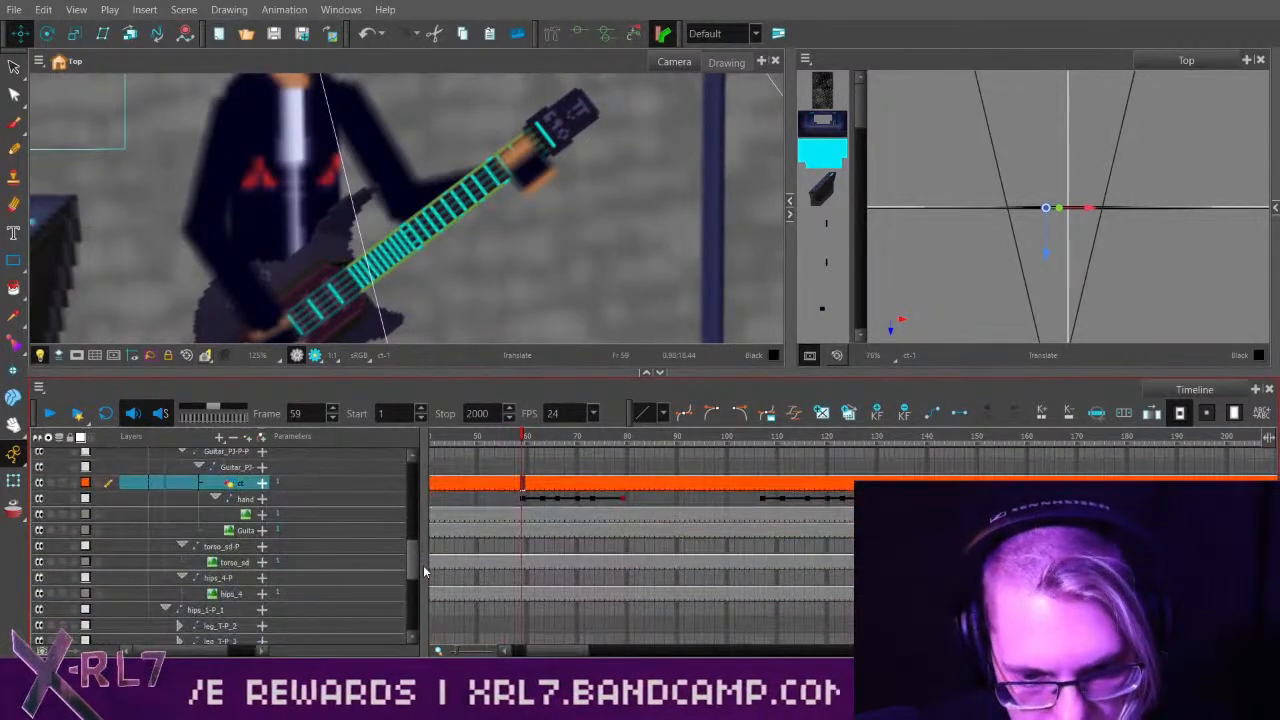
pyautogui.click(624, 506)
pyautogui.moveTo(624, 508); pyautogui.dragTo(518, 506)
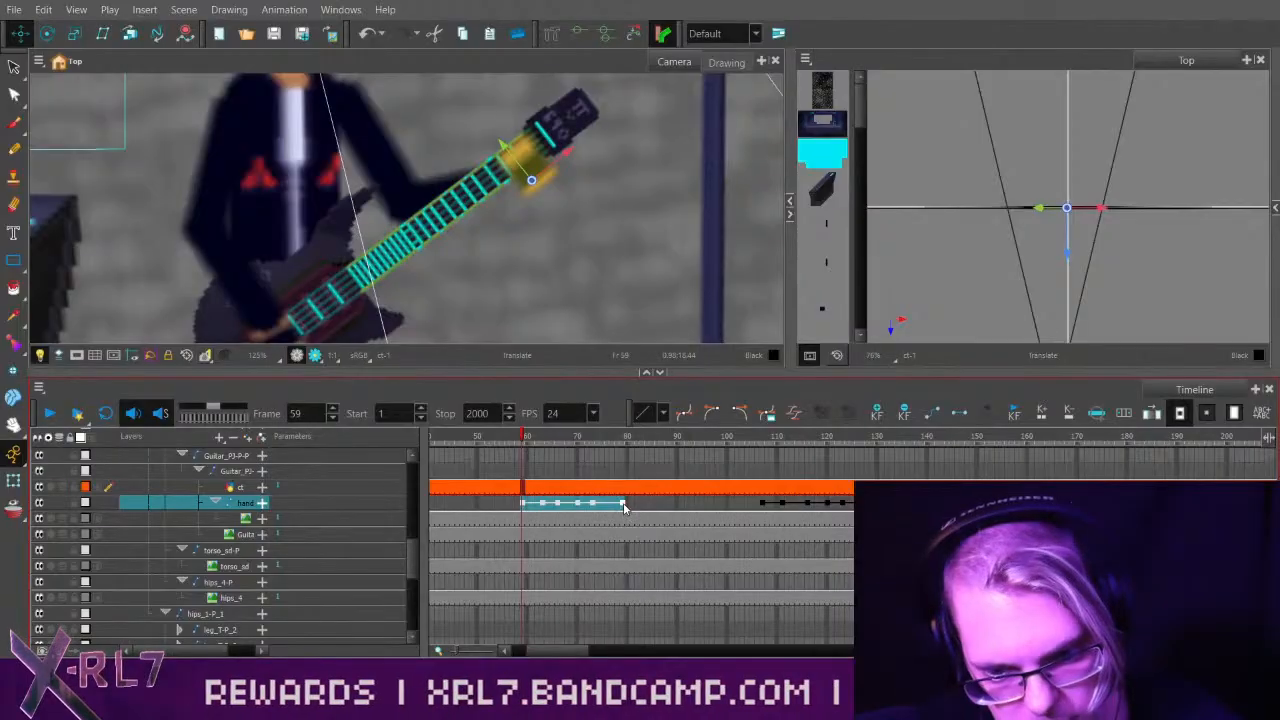
pyautogui.moveTo(566, 648); pyautogui.dragTo(673, 647)
pyautogui.click(577, 440)
pyautogui.moveTo(577, 441); pyautogui.dragTo(639, 453)
pyautogui.click(607, 504)
pyautogui.hotkey('ctrl', 'v')
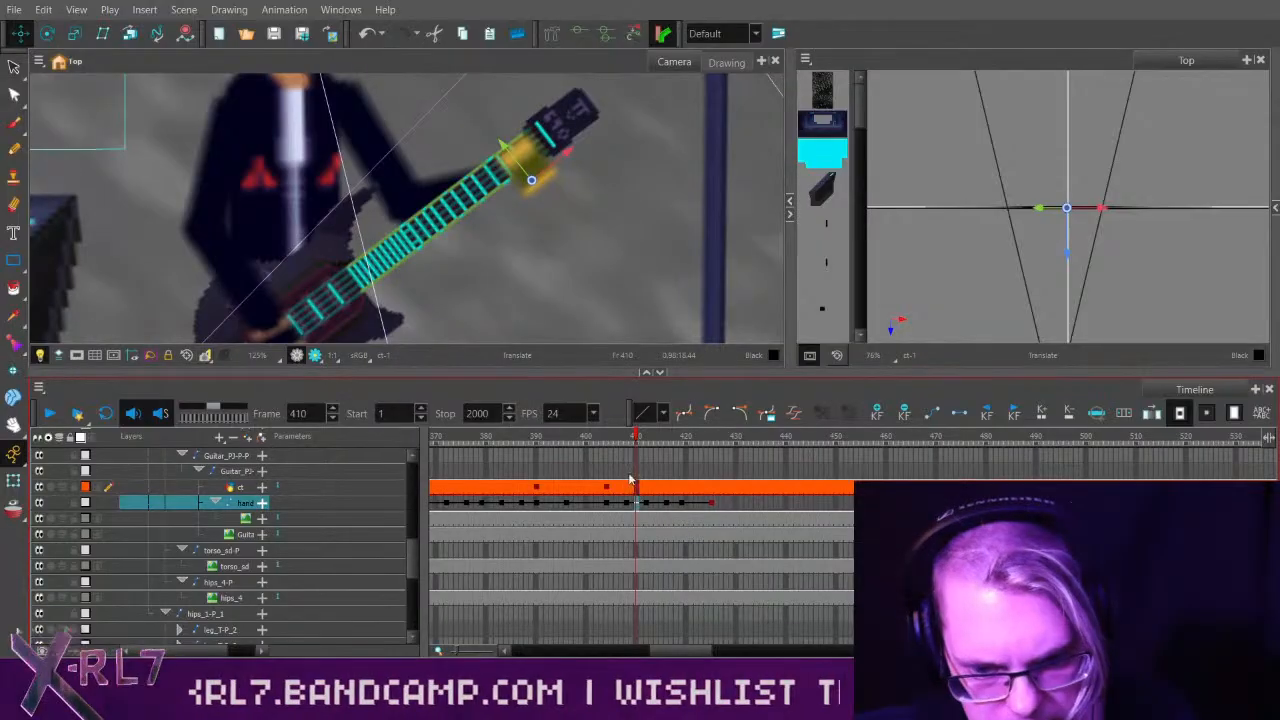
# Remove four frames of exposure from the hand layer at frame 408 to pull the following keyframes earlier.
pyautogui.click(660, 436)
pyautogui.moveTo(660, 435); pyautogui.dragTo(617, 462)
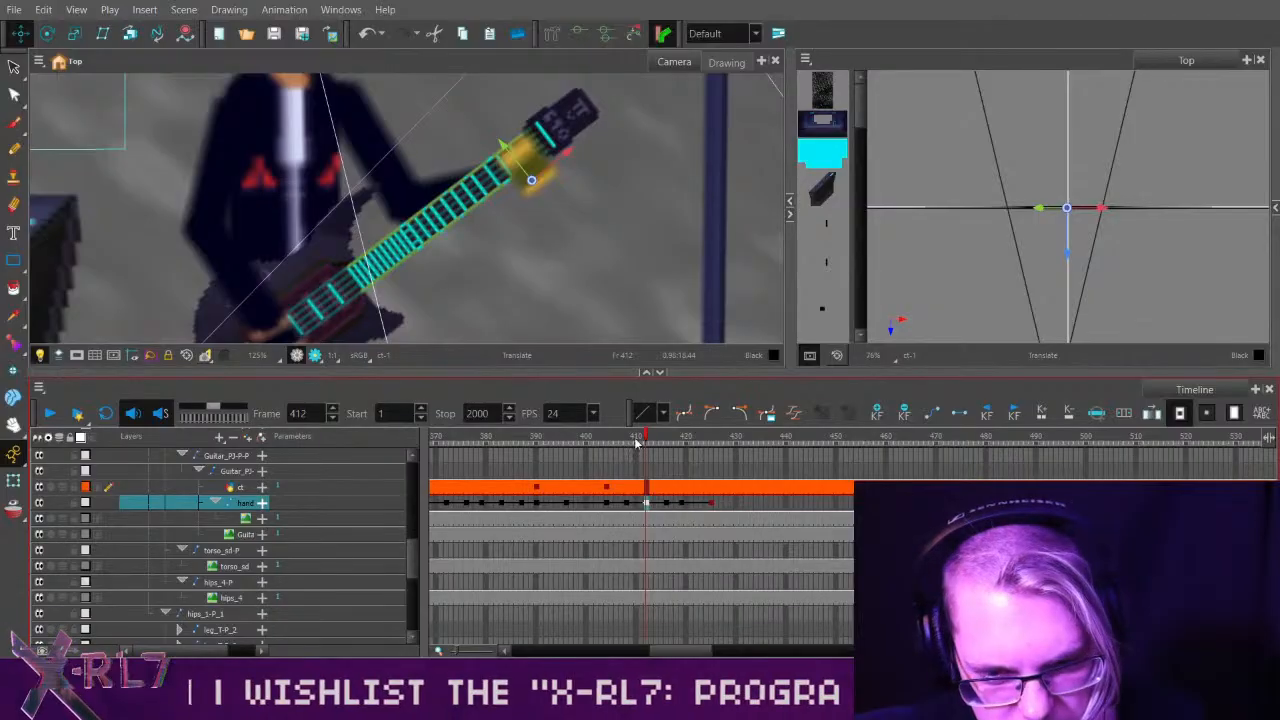
pyautogui.click(601, 440)
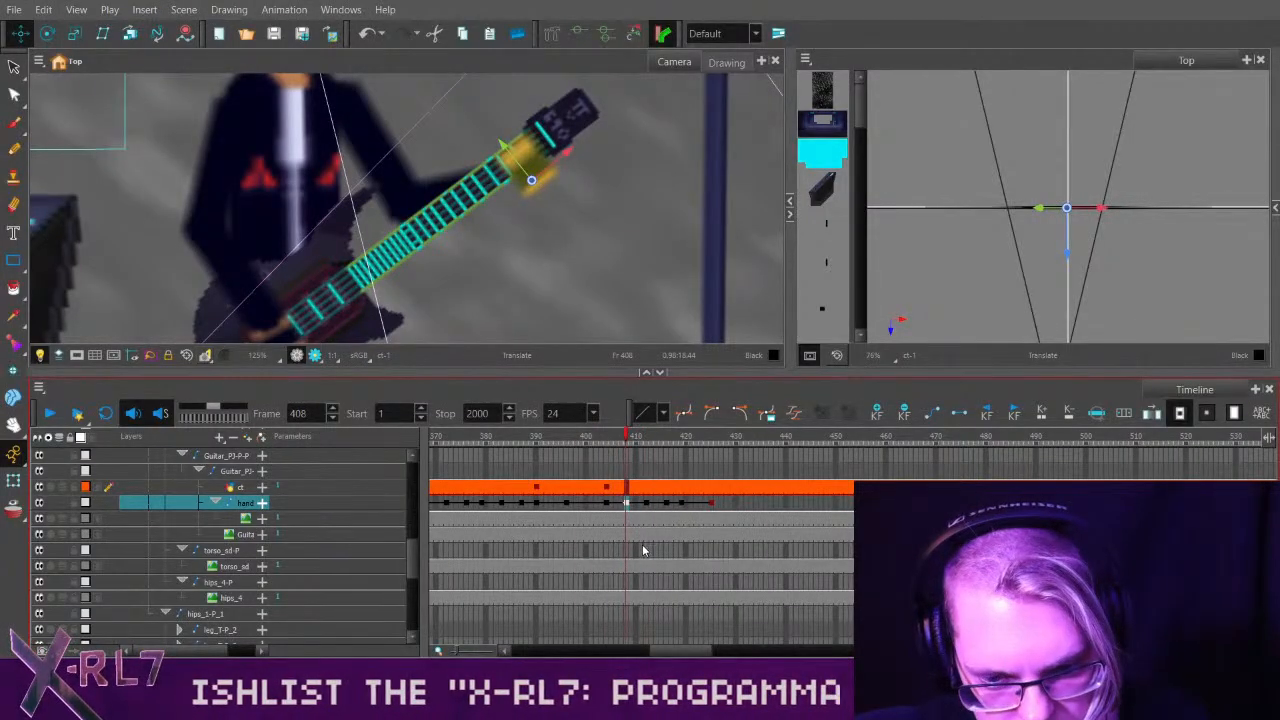
pyautogui.press('-')
pyautogui.press('-')
pyautogui.press('-')
pyautogui.press('-')
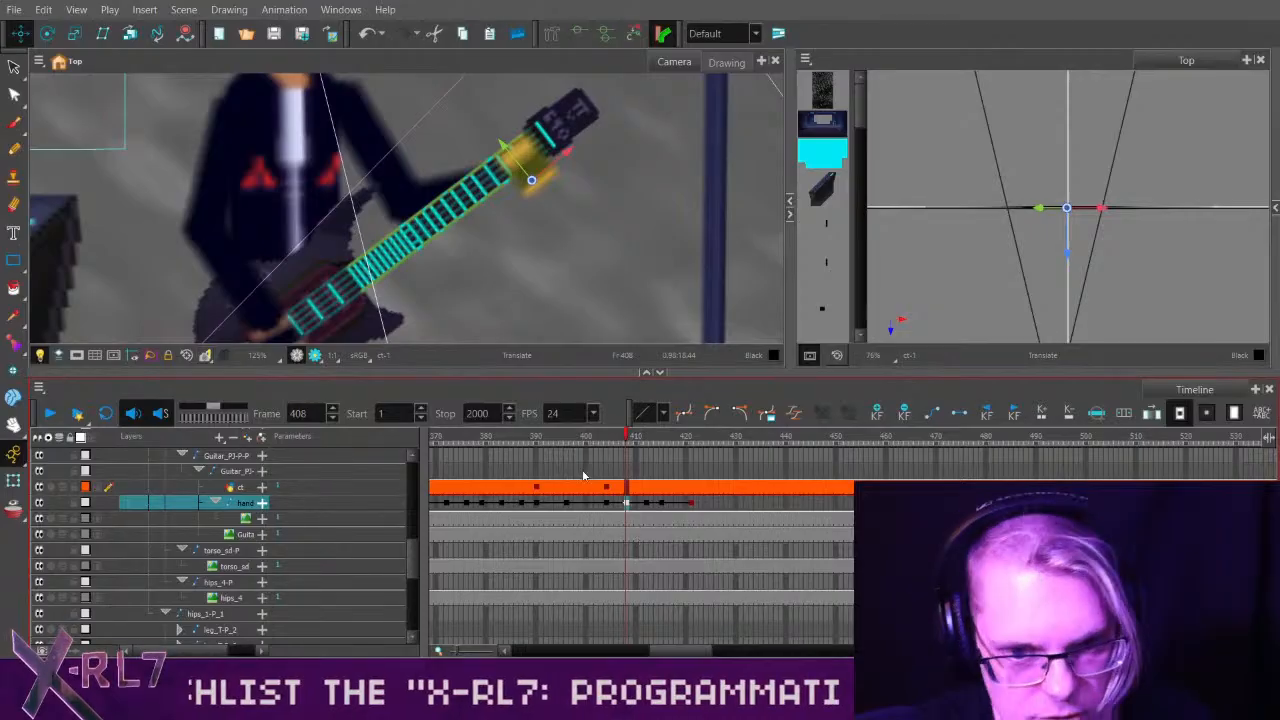
# Scrub through the pasted hand keyframes and play the animation from frame 392 to check their timing.
pyautogui.click(616, 437)
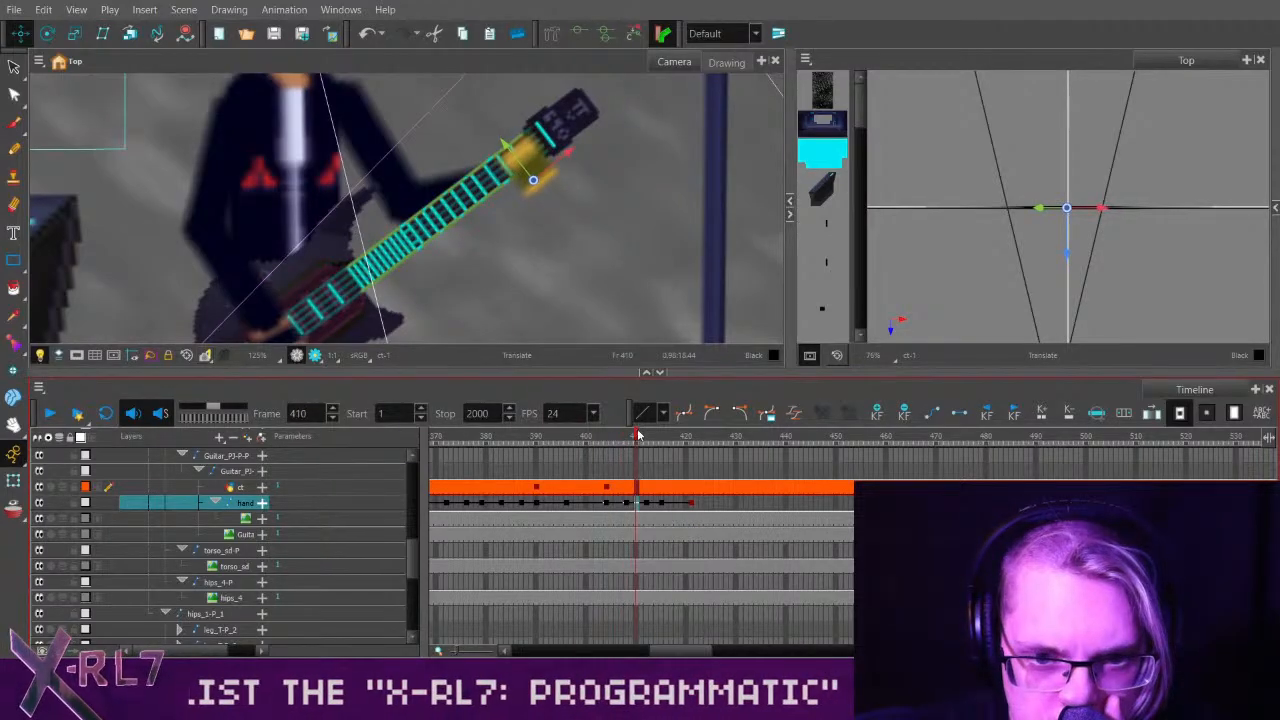
pyautogui.moveTo(658, 437); pyautogui.dragTo(546, 437)
pyautogui.click(50, 414)
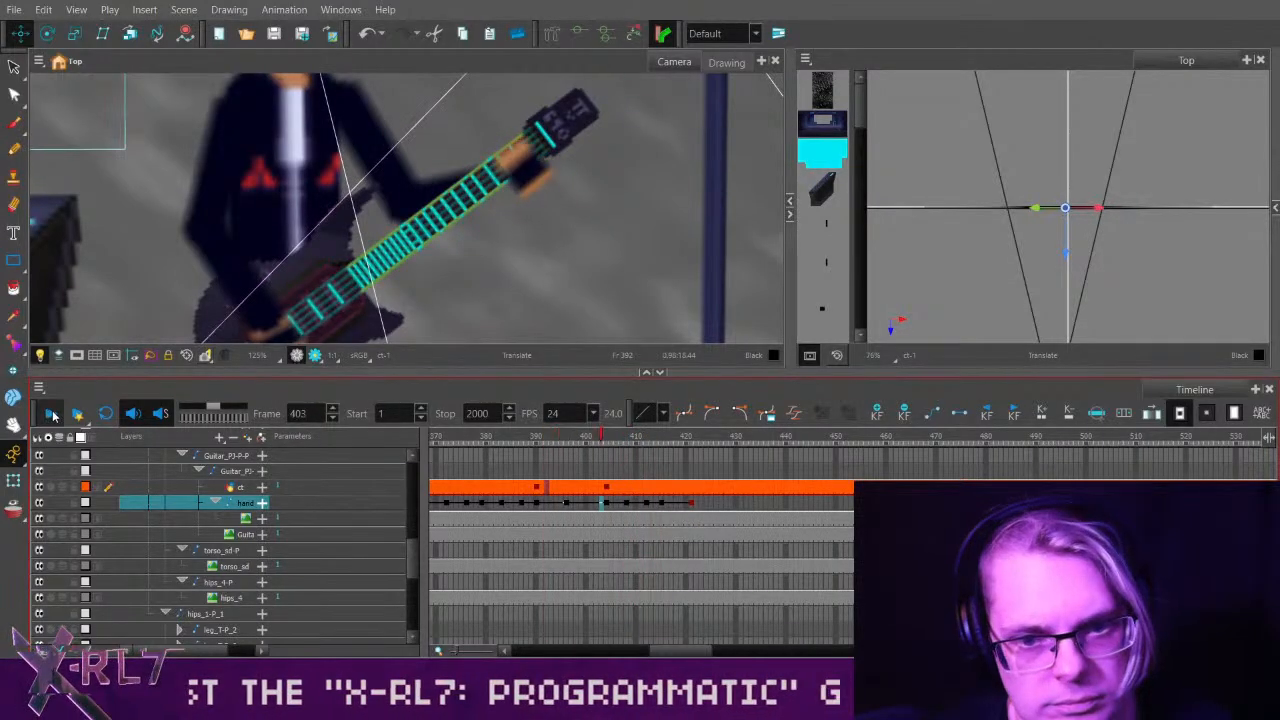
pyautogui.click(52, 414)
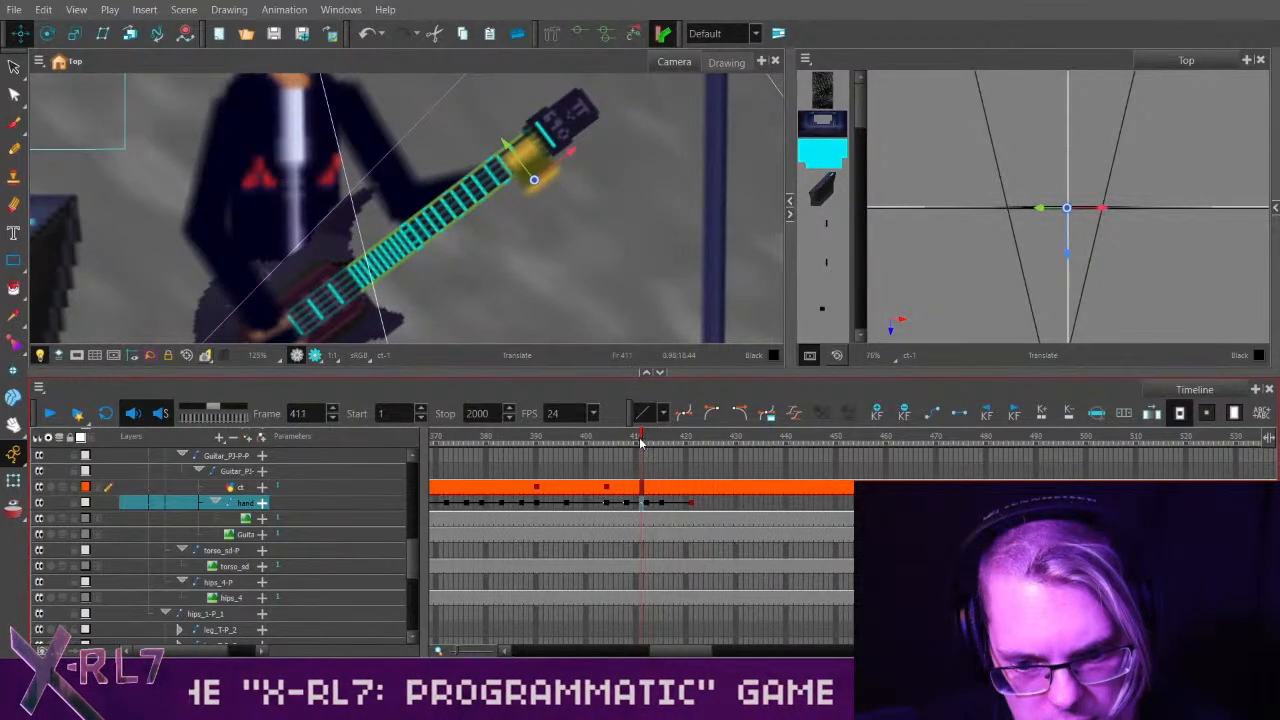
# Add keyframes to the ct layer at frames 412 and 419, keeping the segment from frame 404 to 412 without interpolation.
pyautogui.click(647, 488)
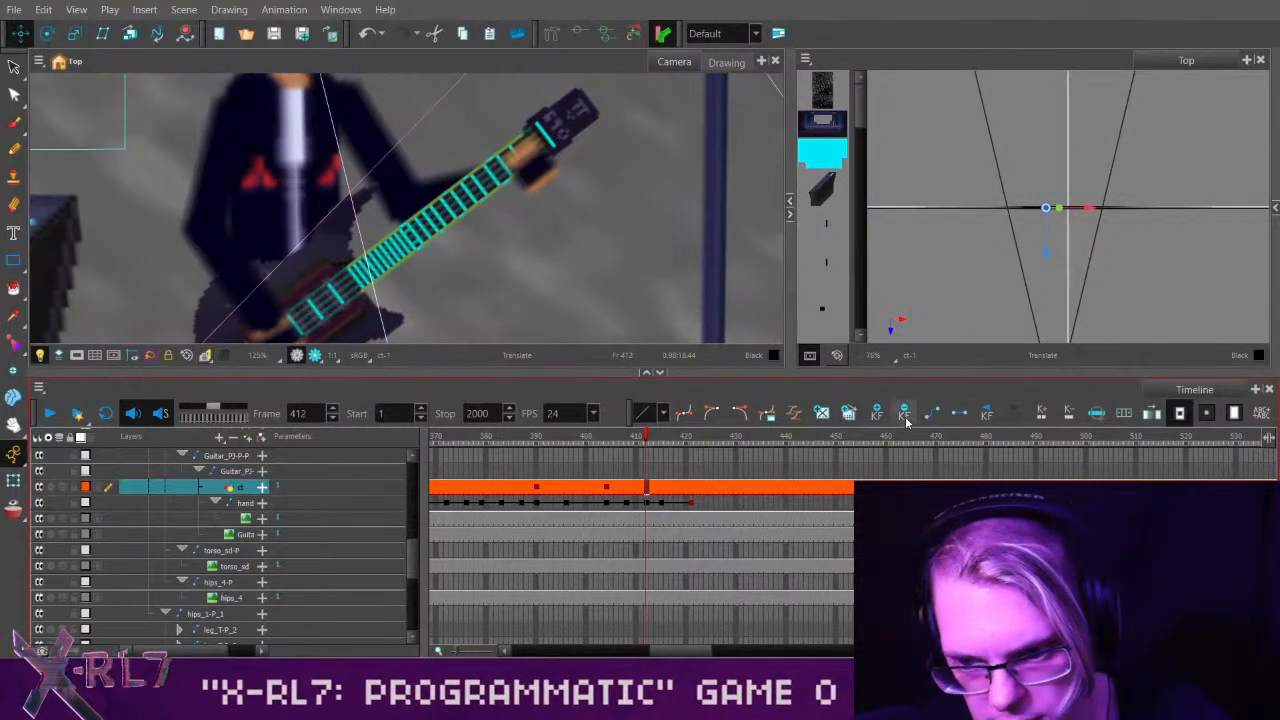
pyautogui.click(1100, 418)
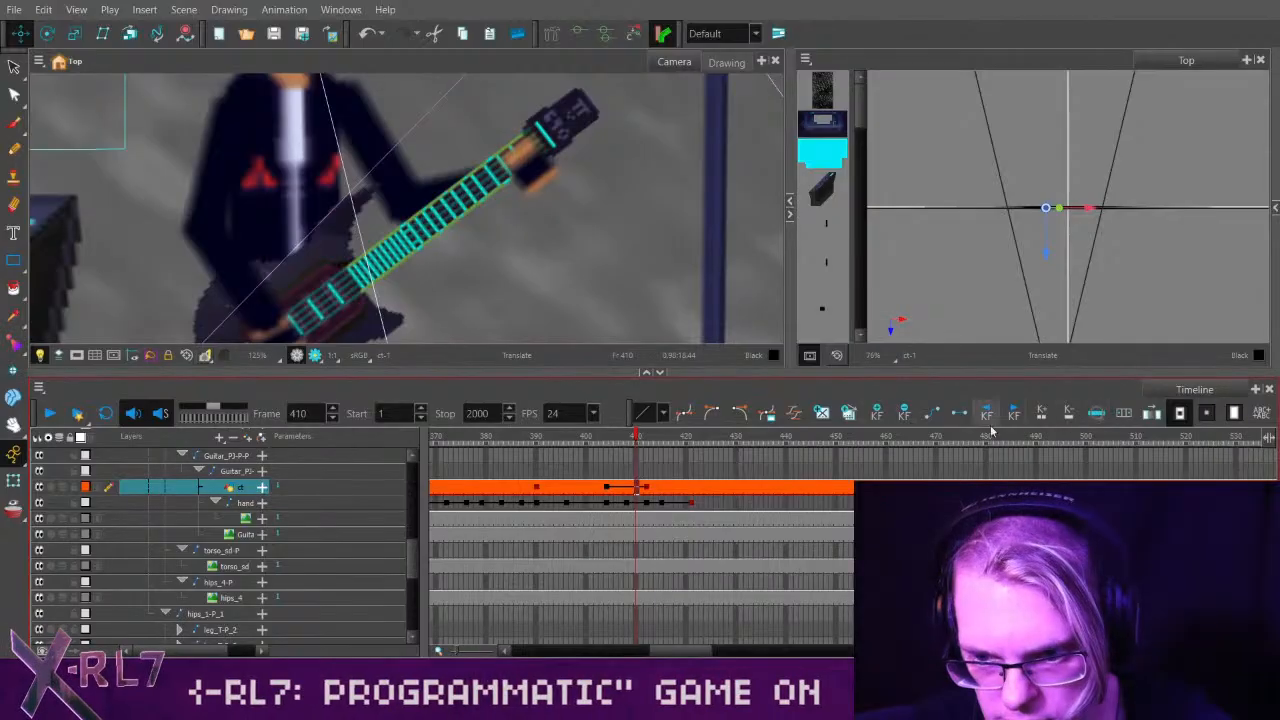
pyautogui.moveTo(637, 438); pyautogui.dragTo(686, 440)
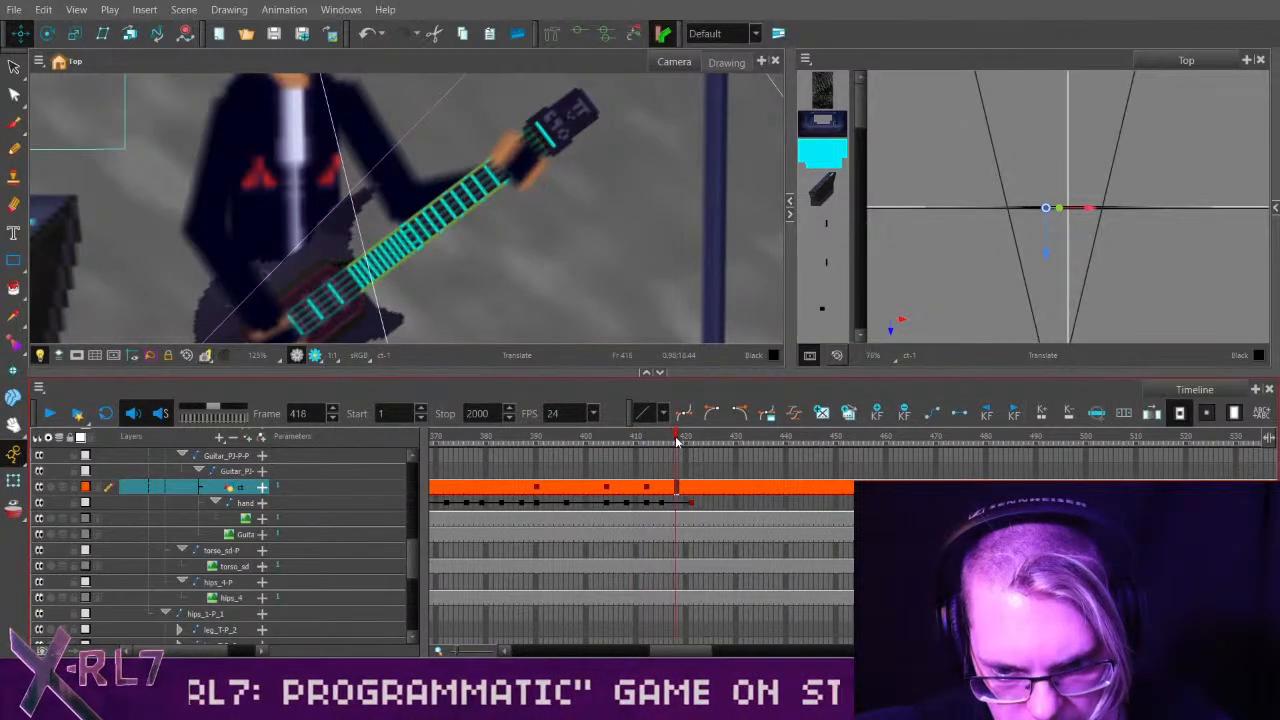
pyautogui.press('F6')
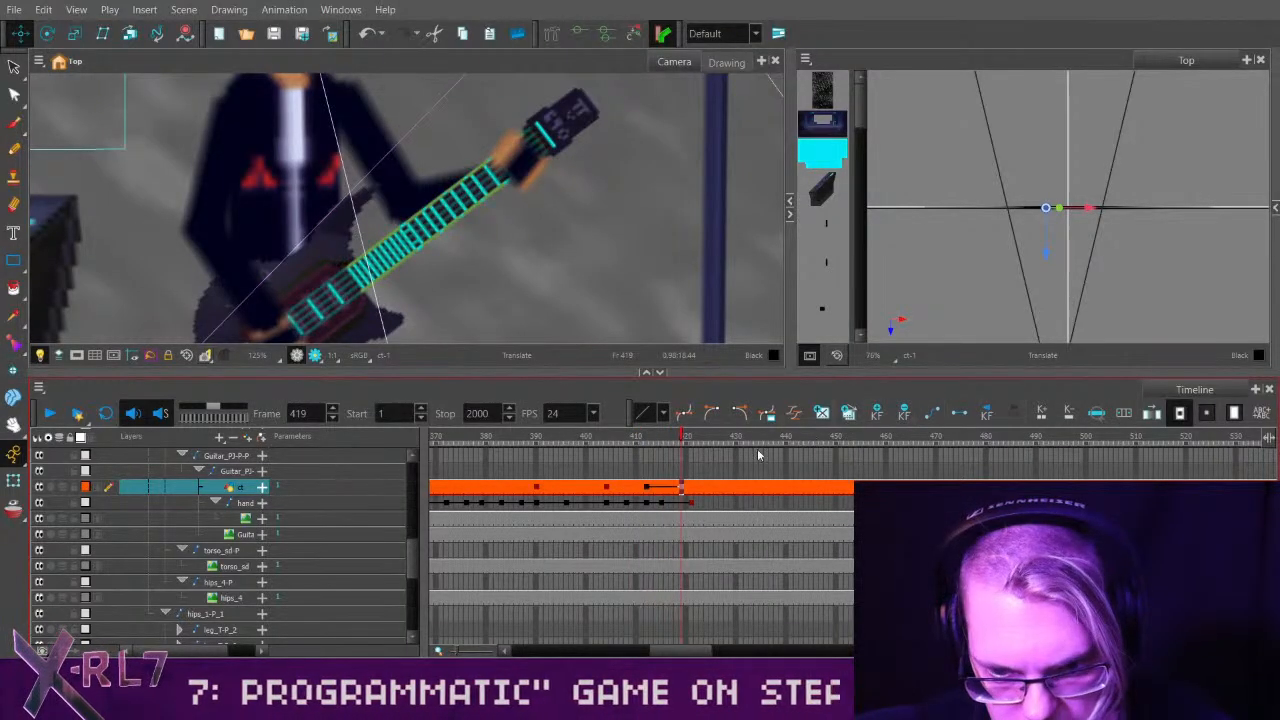
# Delete the hand layer's keyframes from frame 415 to frame 421.
pyautogui.click(651, 504)
pyautogui.moveTo(606, 440); pyautogui.dragTo(657, 440)
pyautogui.press('.')
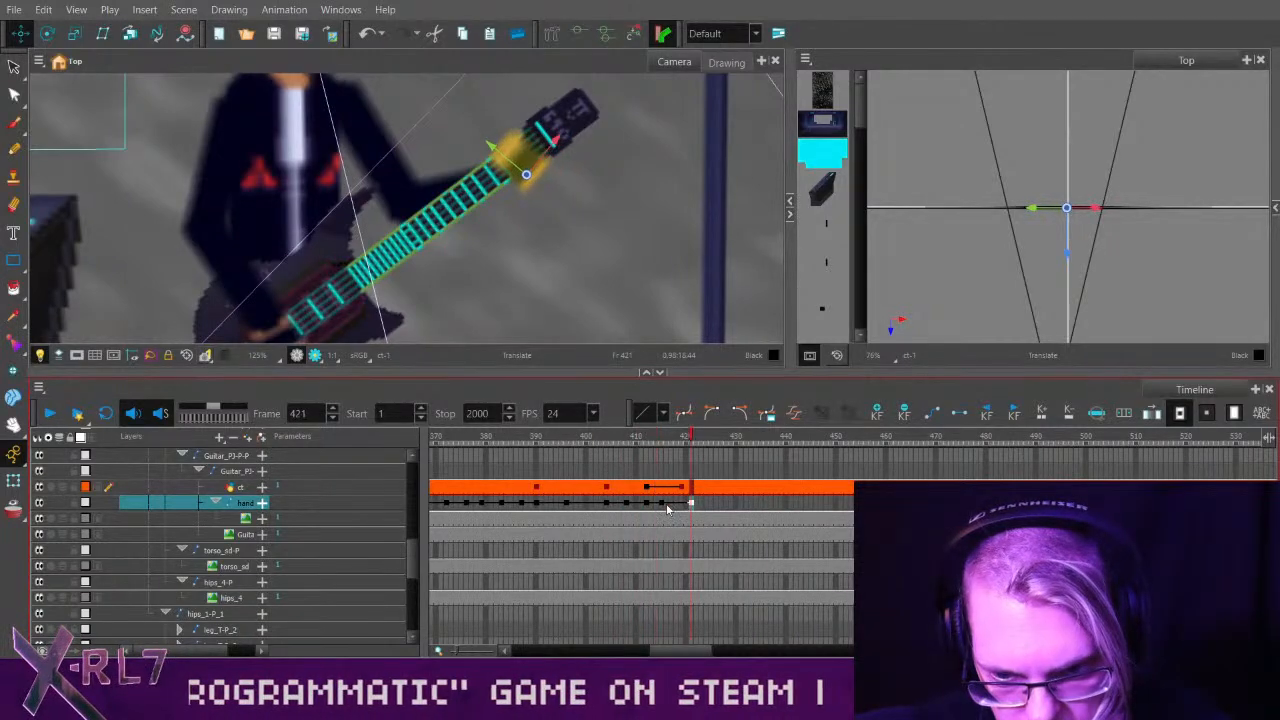
pyautogui.click(904, 413)
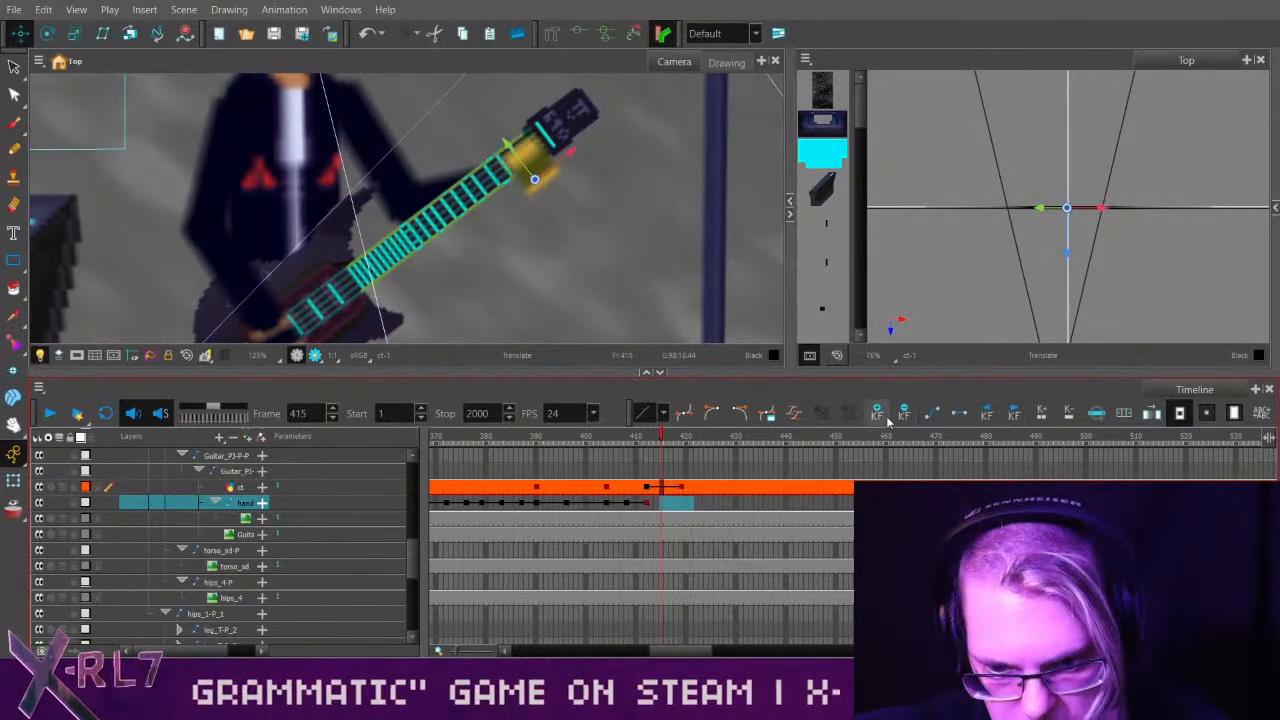
# Play the animation from frame 341 to review the hand motion with the trimmed keyframes.
pyautogui.click(481, 437)
pyautogui.click(47, 413)
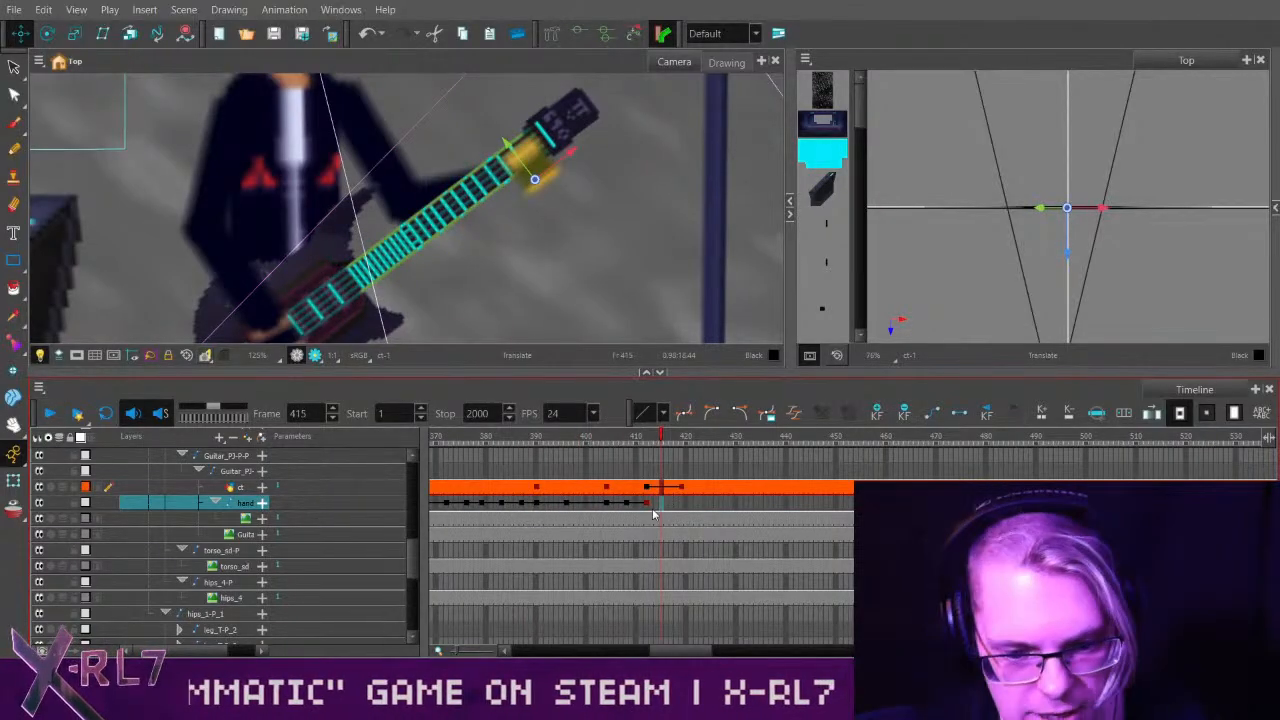
pyautogui.click(666, 642)
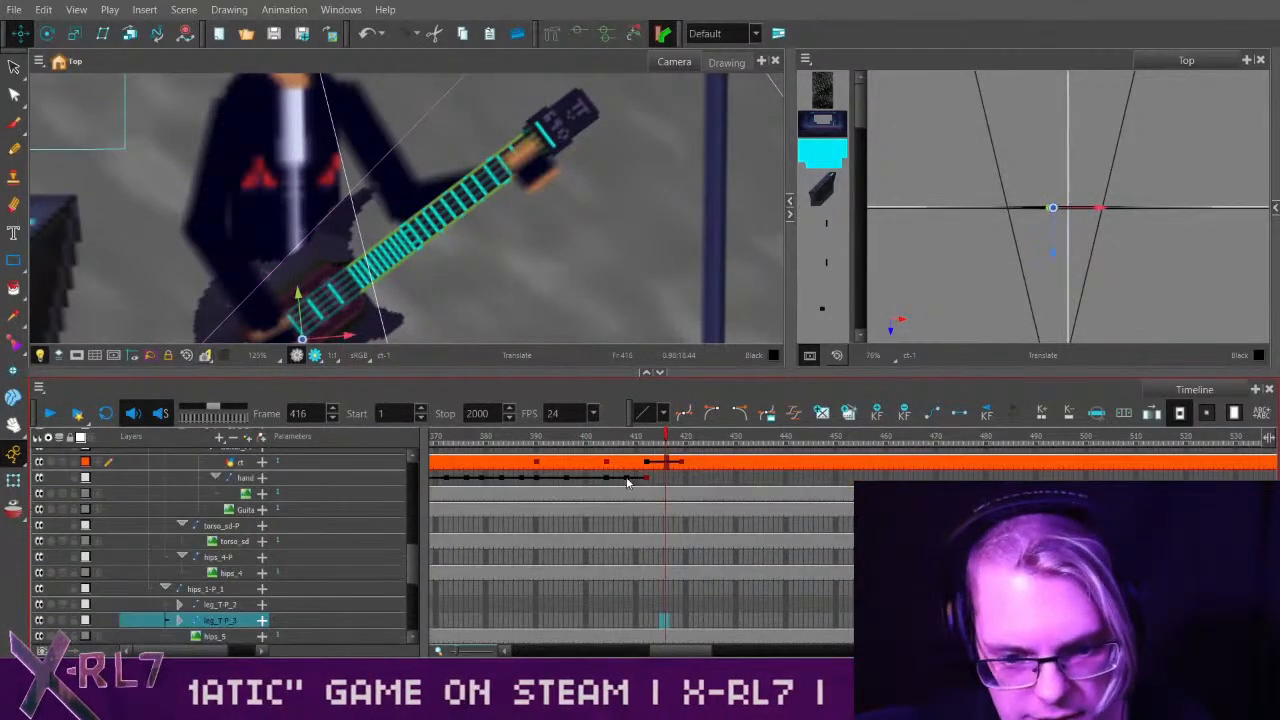
pyautogui.moveTo(412, 568); pyautogui.dragTo(412, 566)
pyautogui.moveTo(587, 437); pyautogui.dragTo(291, 434)
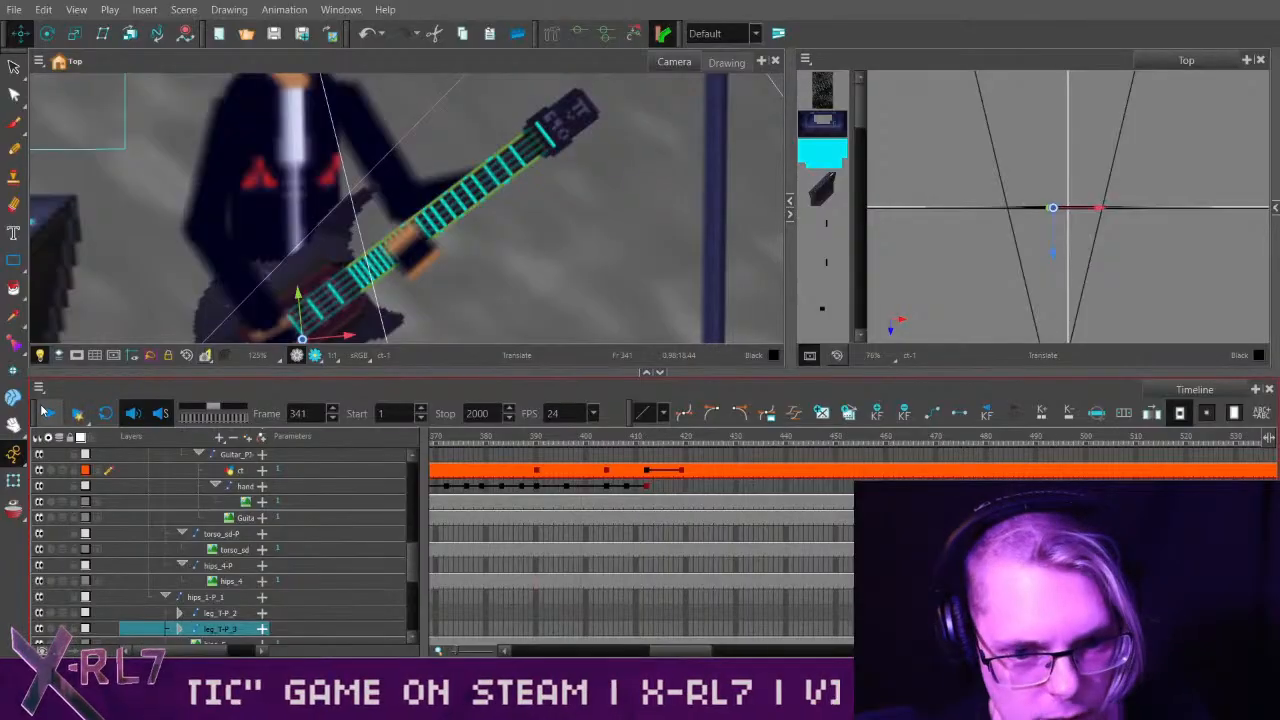
pyautogui.click(47, 413)
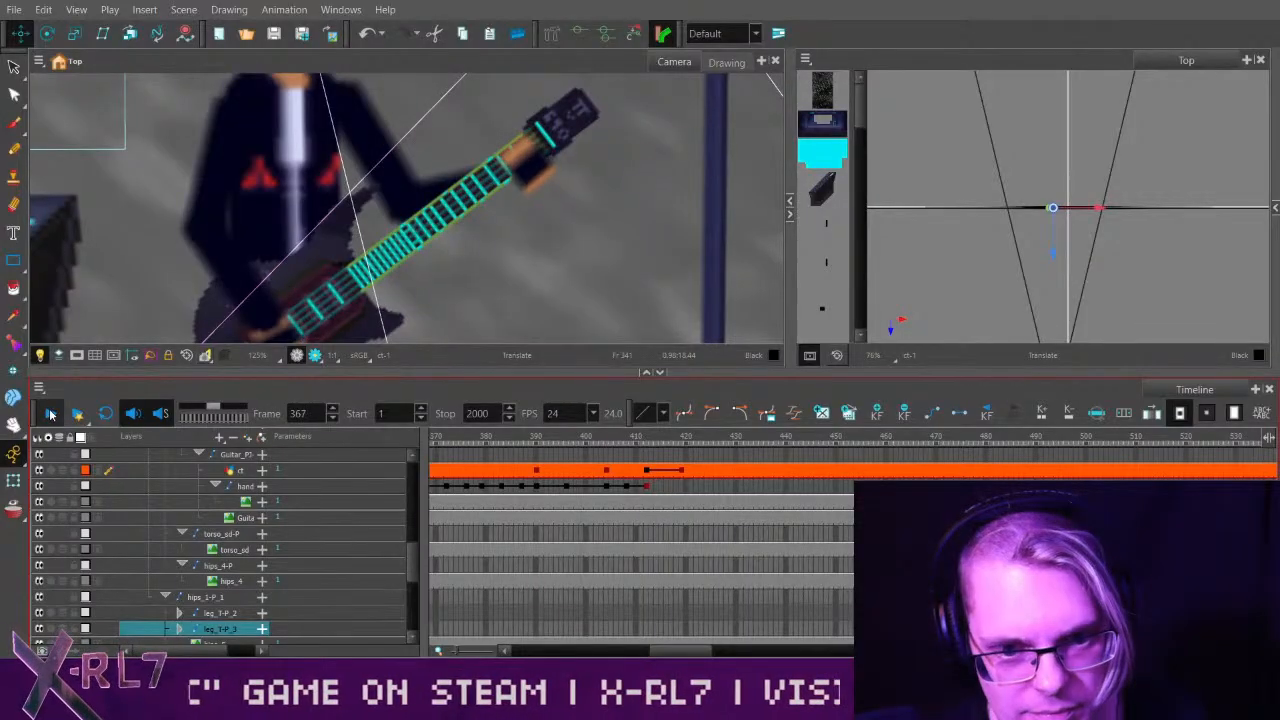
# Scrub between frames 380 and 419 to examine the hand's position at each keyframe.
pyautogui.click(606, 440)
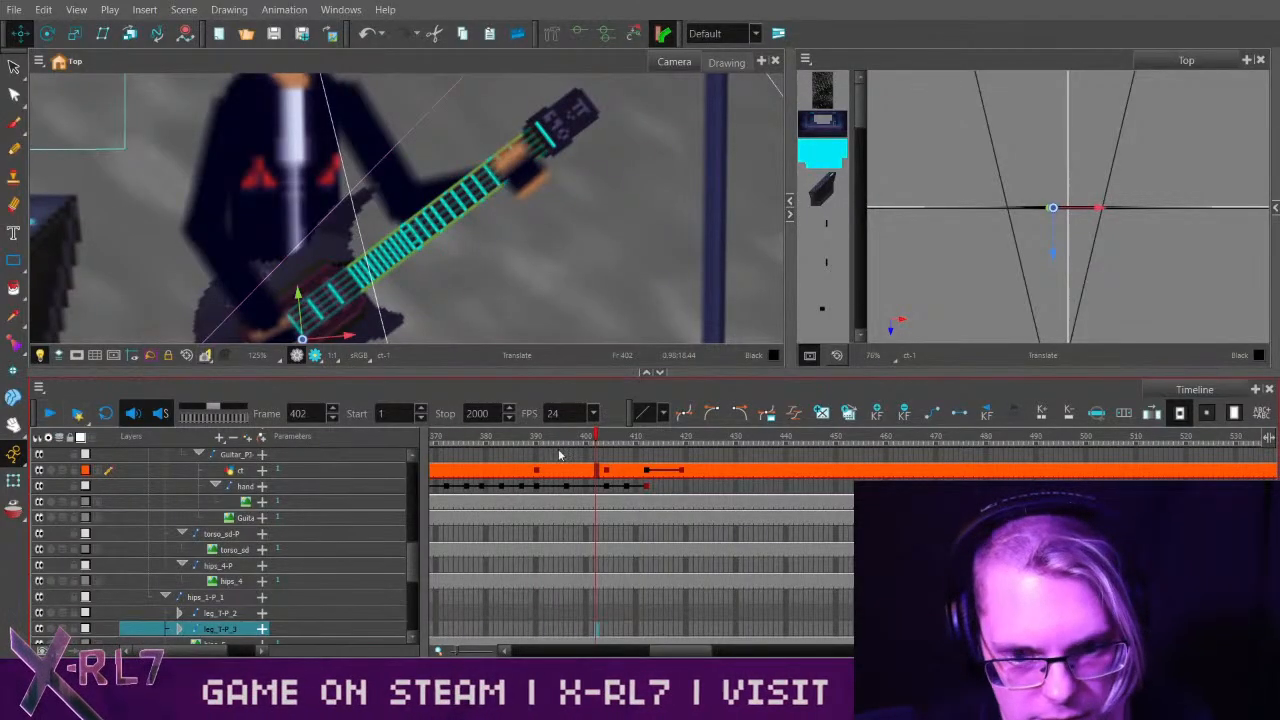
pyautogui.click(652, 440)
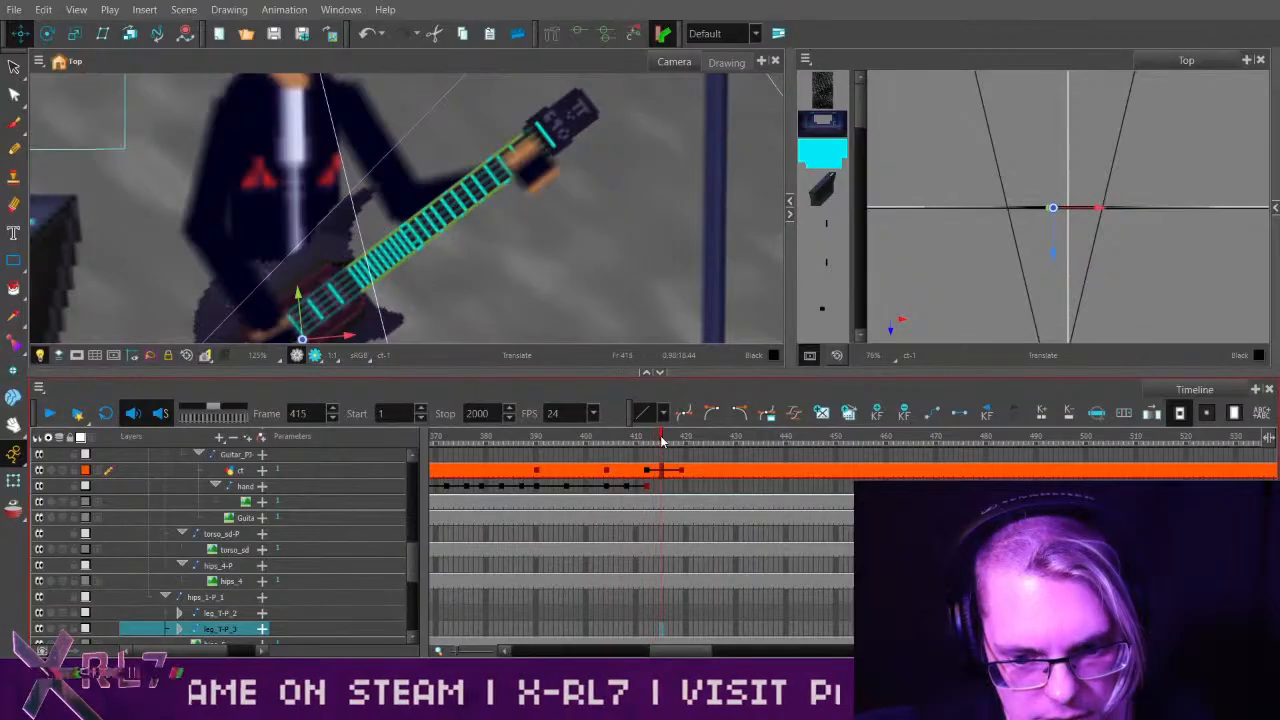
pyautogui.click(647, 440)
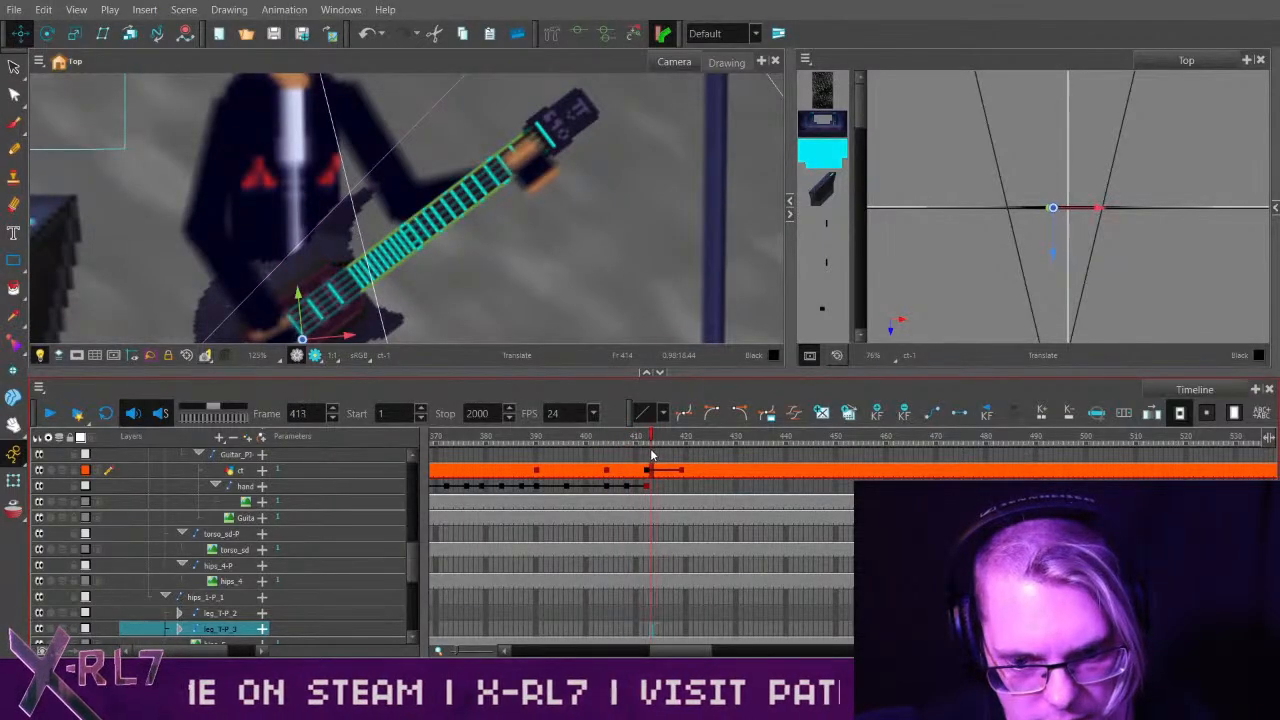
pyautogui.click(643, 453)
pyautogui.moveTo(647, 456); pyautogui.dragTo(656, 456)
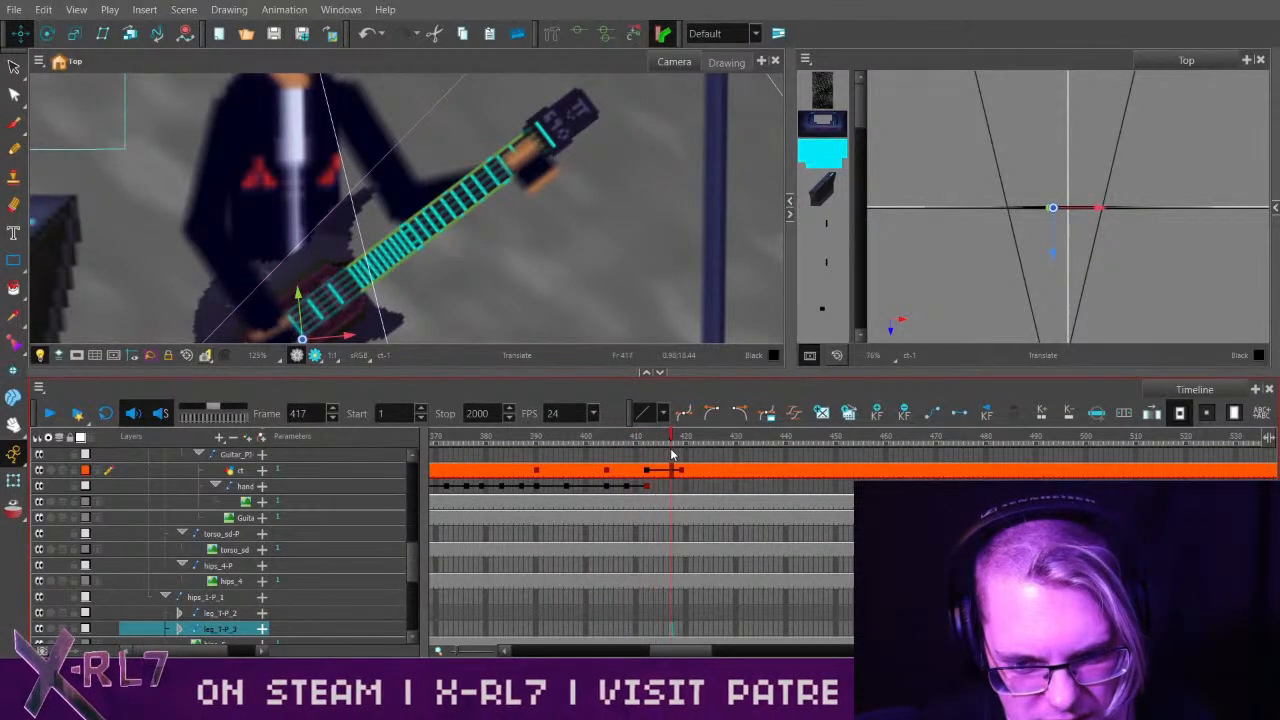
pyautogui.click(688, 470)
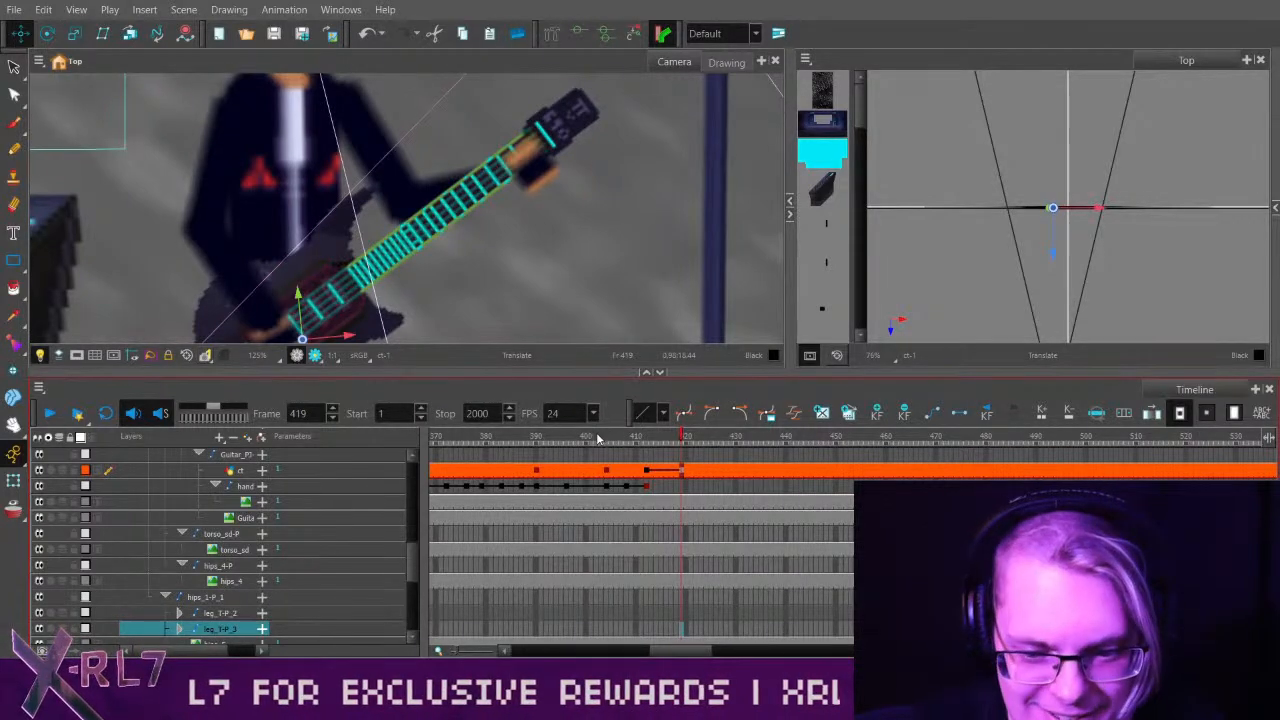
pyautogui.click(495, 438)
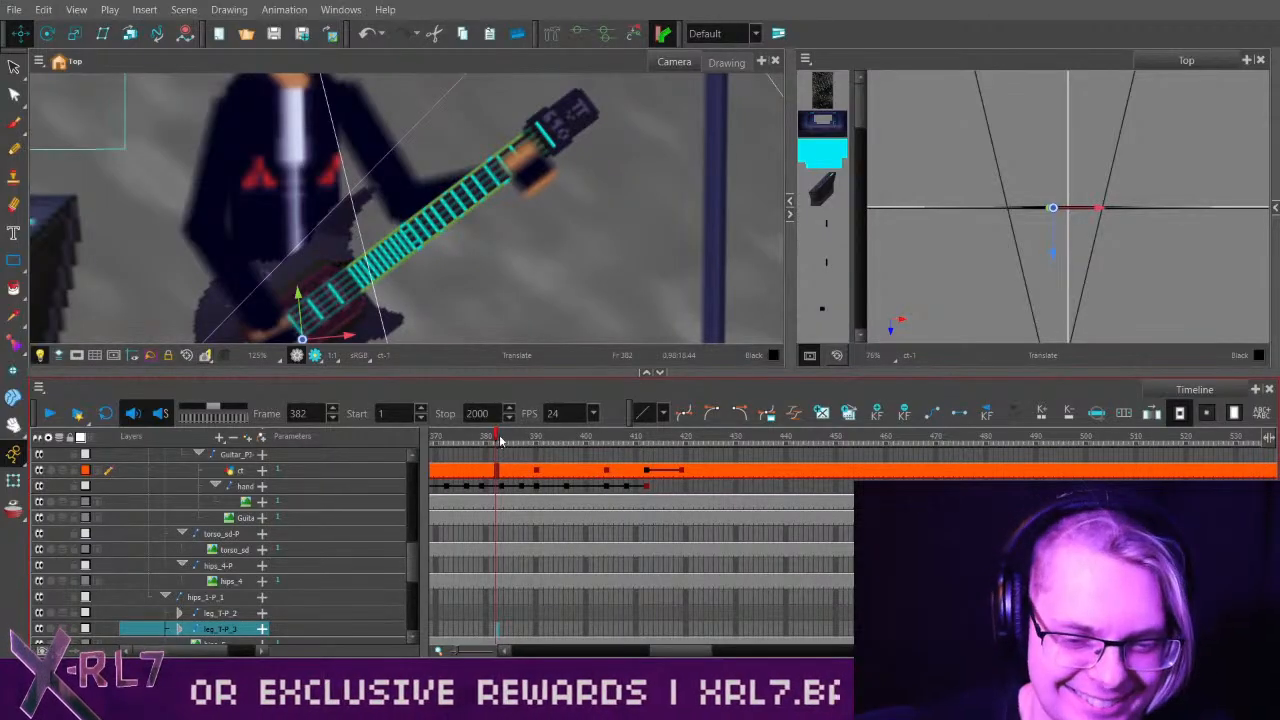
pyautogui.click(467, 467)
pyautogui.click(489, 440)
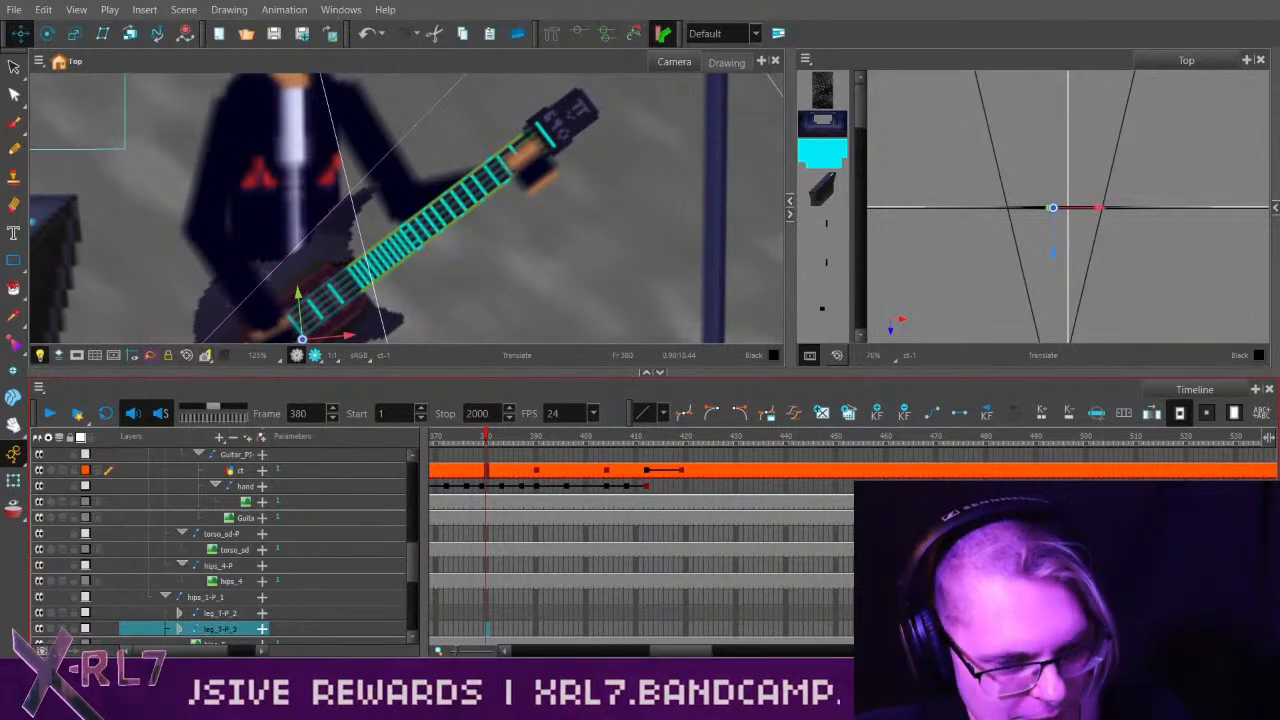
pyautogui.click(630, 440)
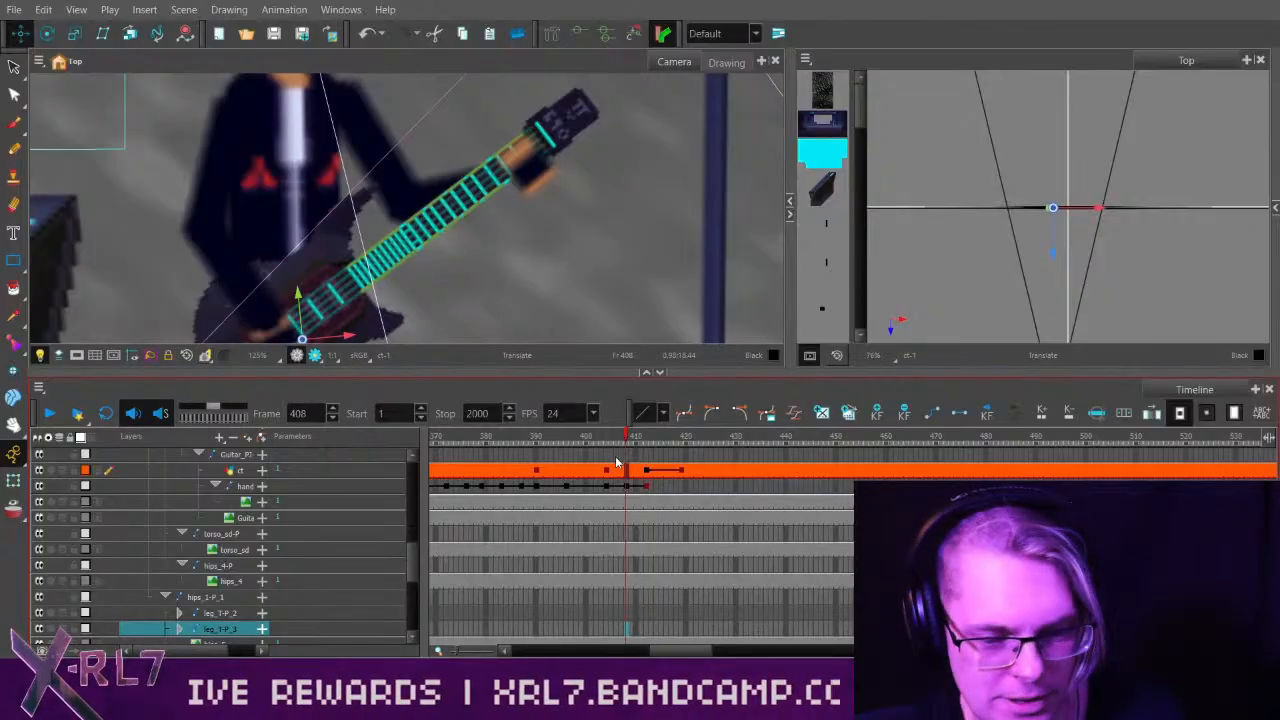
pyautogui.click(500, 472)
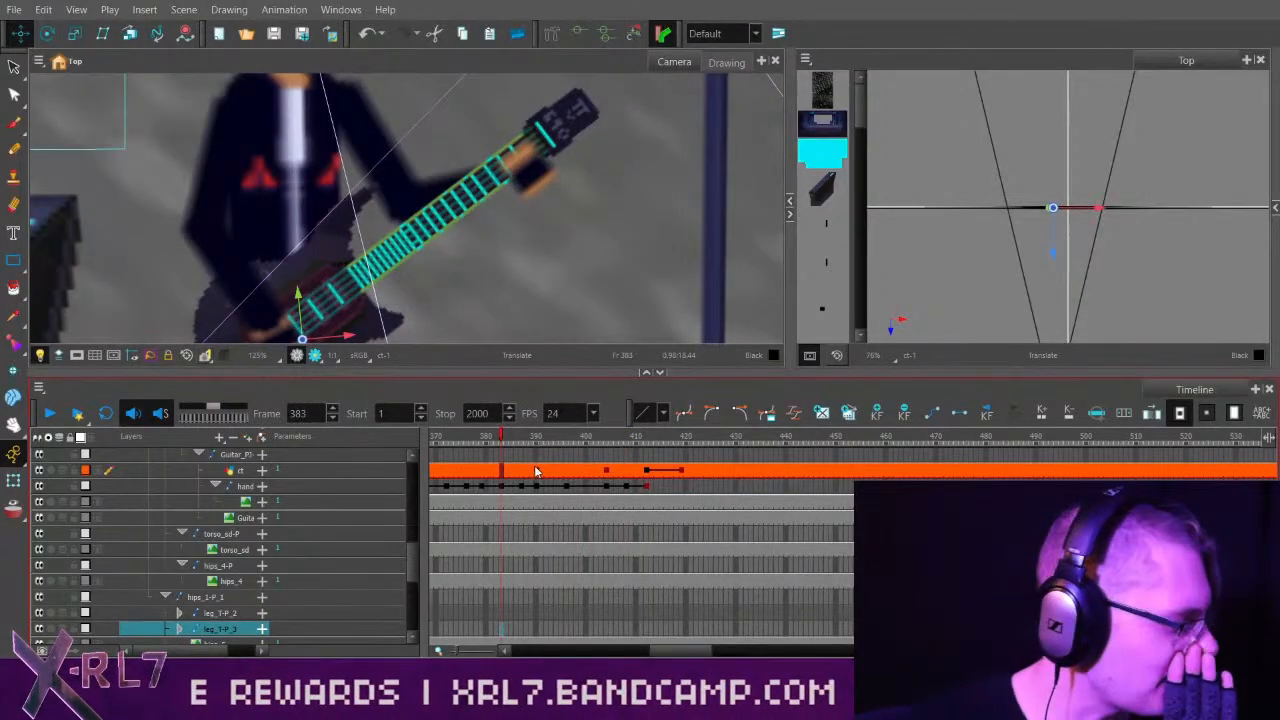
# Play the section from around frame 385 to compare the hand changes with the guitar audio.
pyautogui.moveTo(653, 440); pyautogui.dragTo(627, 440)
pyautogui.click(49, 413)
pyautogui.click(44, 413)
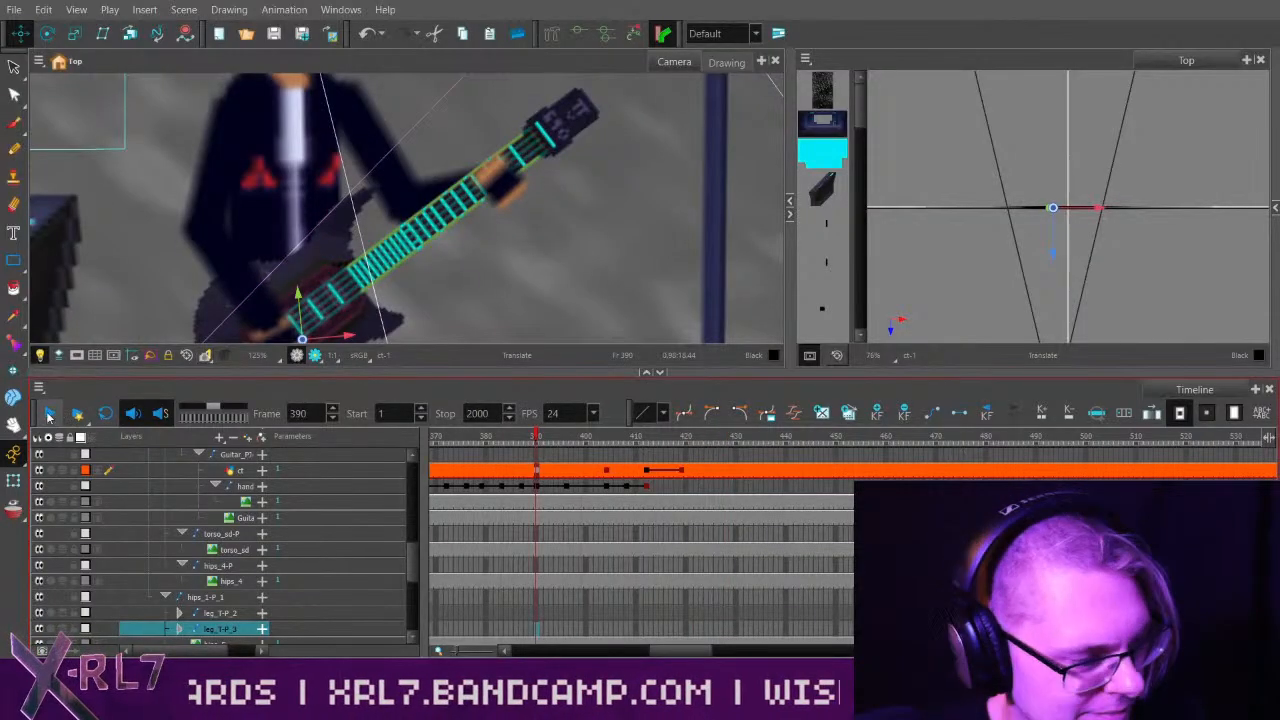
pyautogui.click(49, 414)
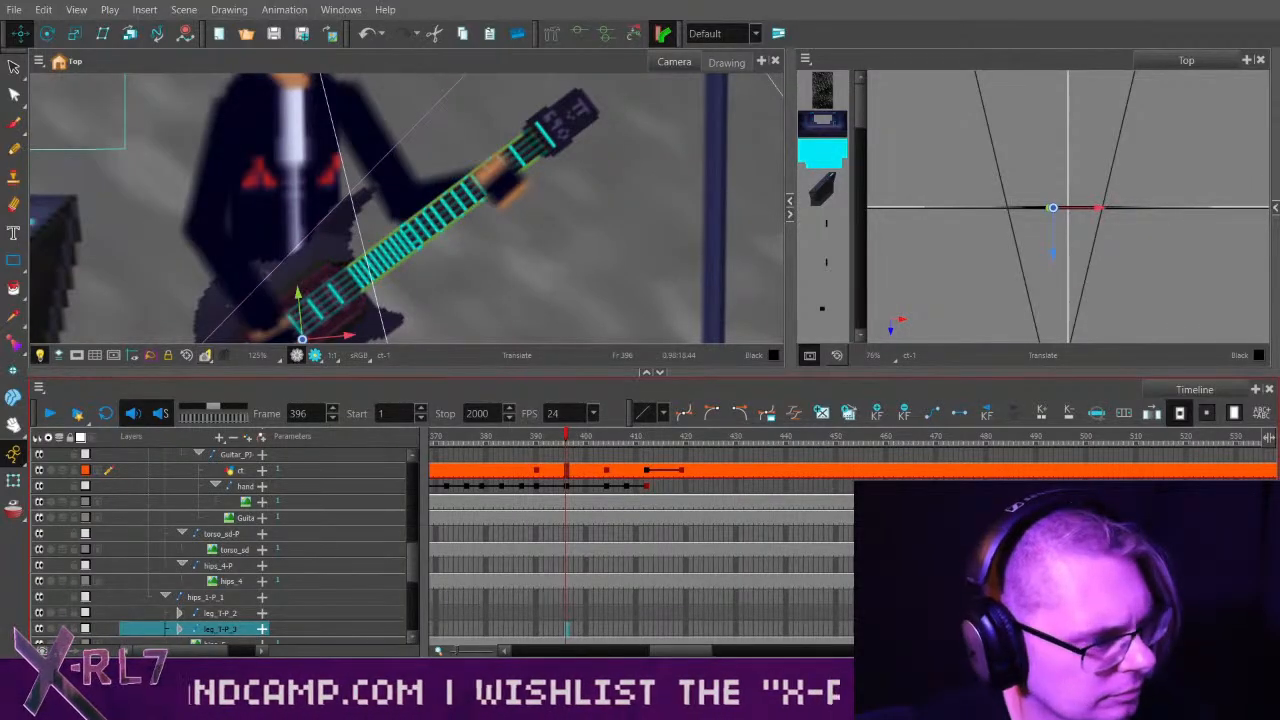
pyautogui.moveTo(613, 440); pyautogui.dragTo(477, 445)
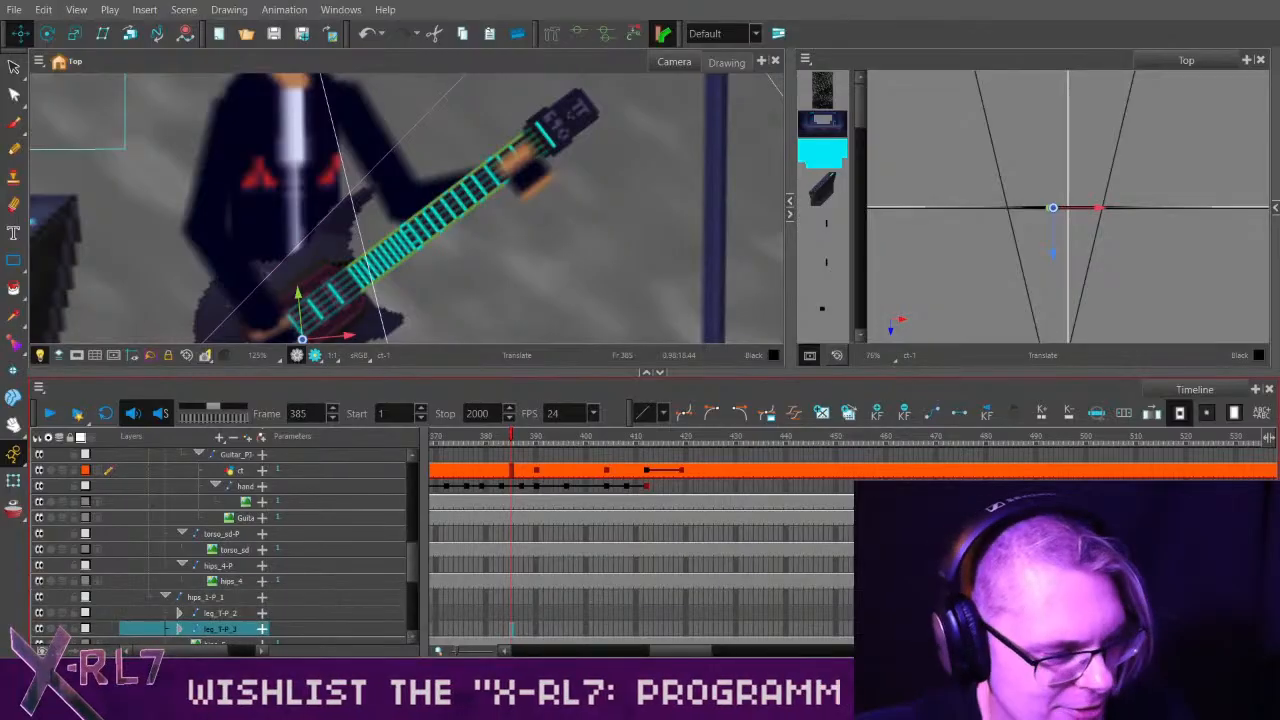
pyautogui.moveTo(618, 437); pyautogui.dragTo(488, 475)
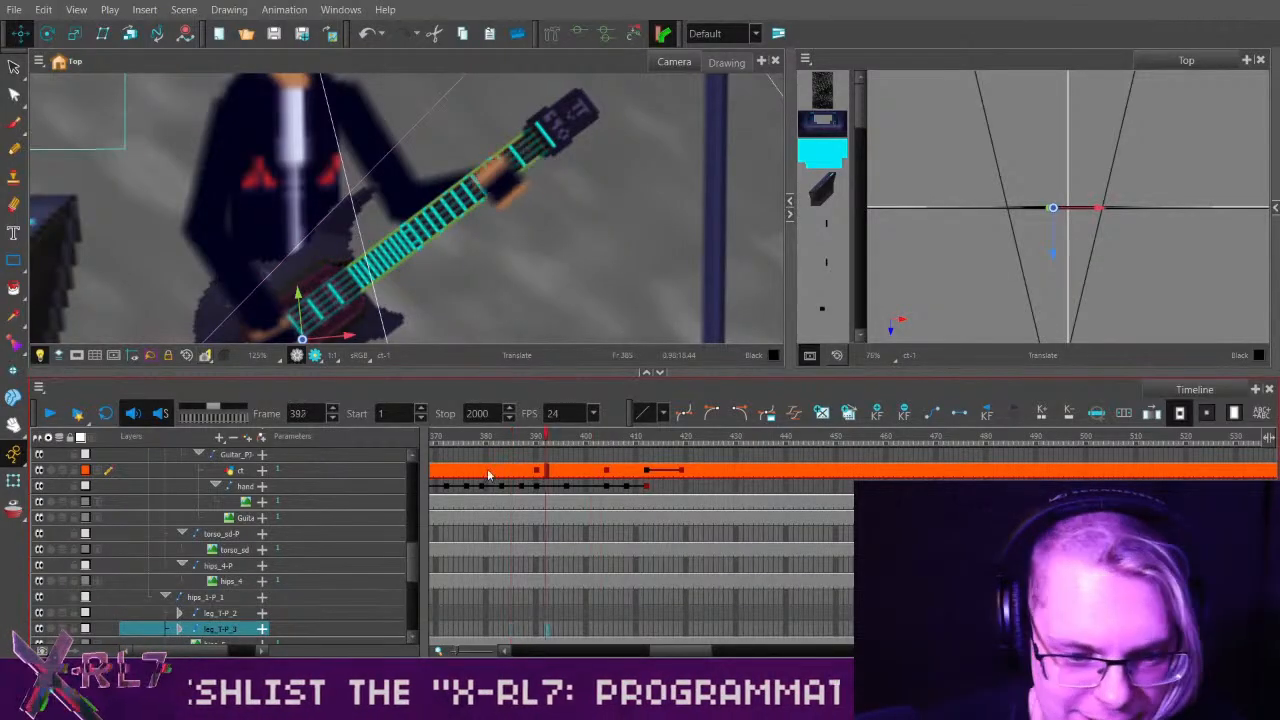
pyautogui.click(50, 414)
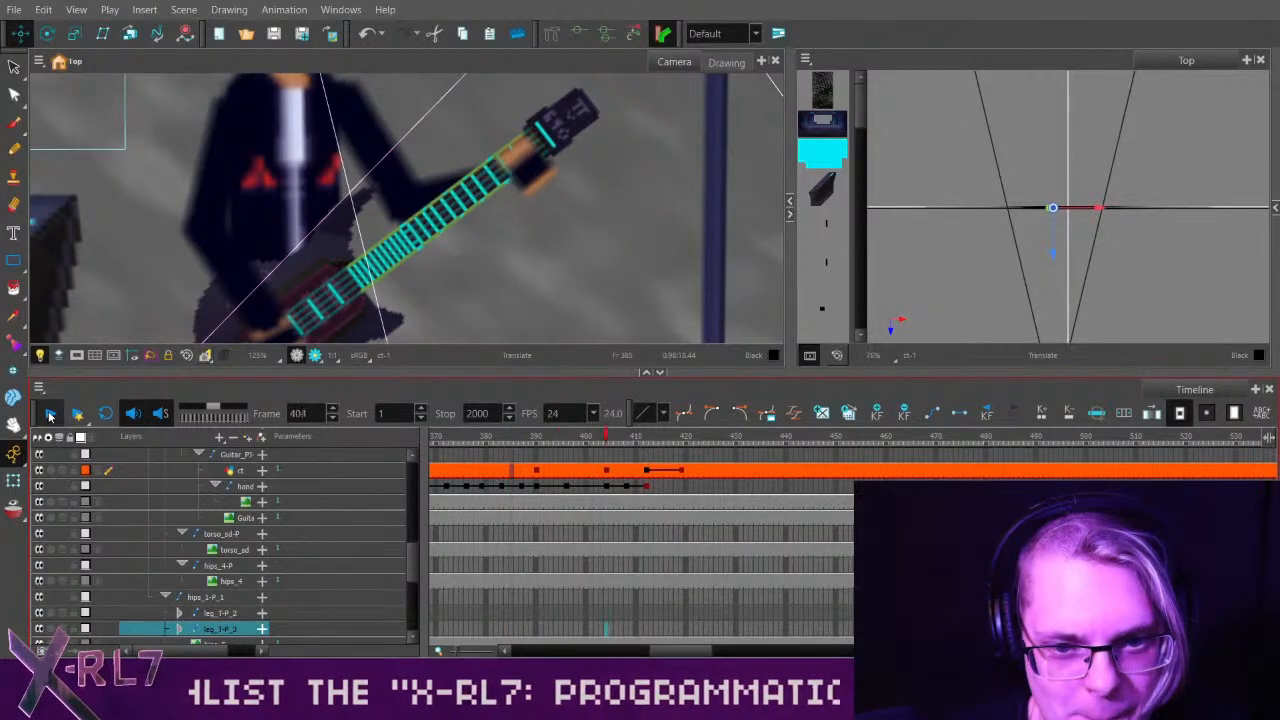
pyautogui.click(50, 414)
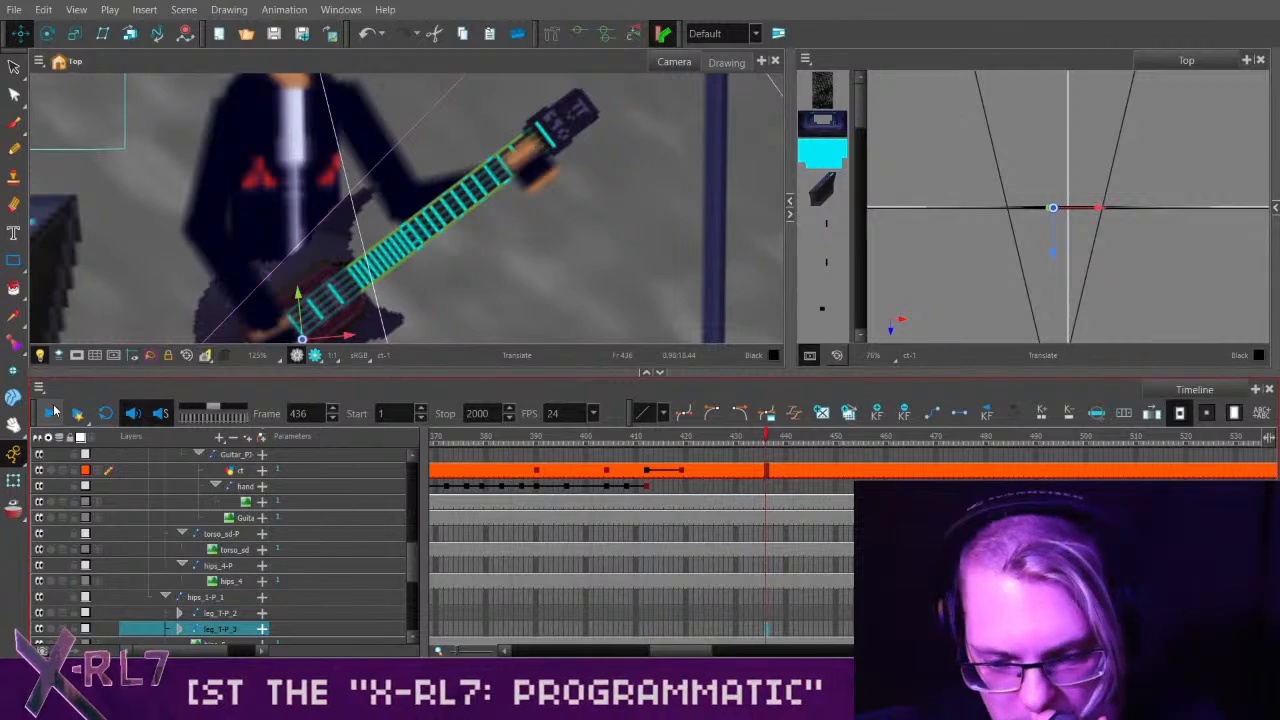
# Replay the section from frame 384 several times, examining the hand timing around frames 396 to 412.
pyautogui.moveTo(704, 652); pyautogui.dragTo(707, 652)
pyautogui.moveTo(411, 570); pyautogui.dragTo(411, 562)
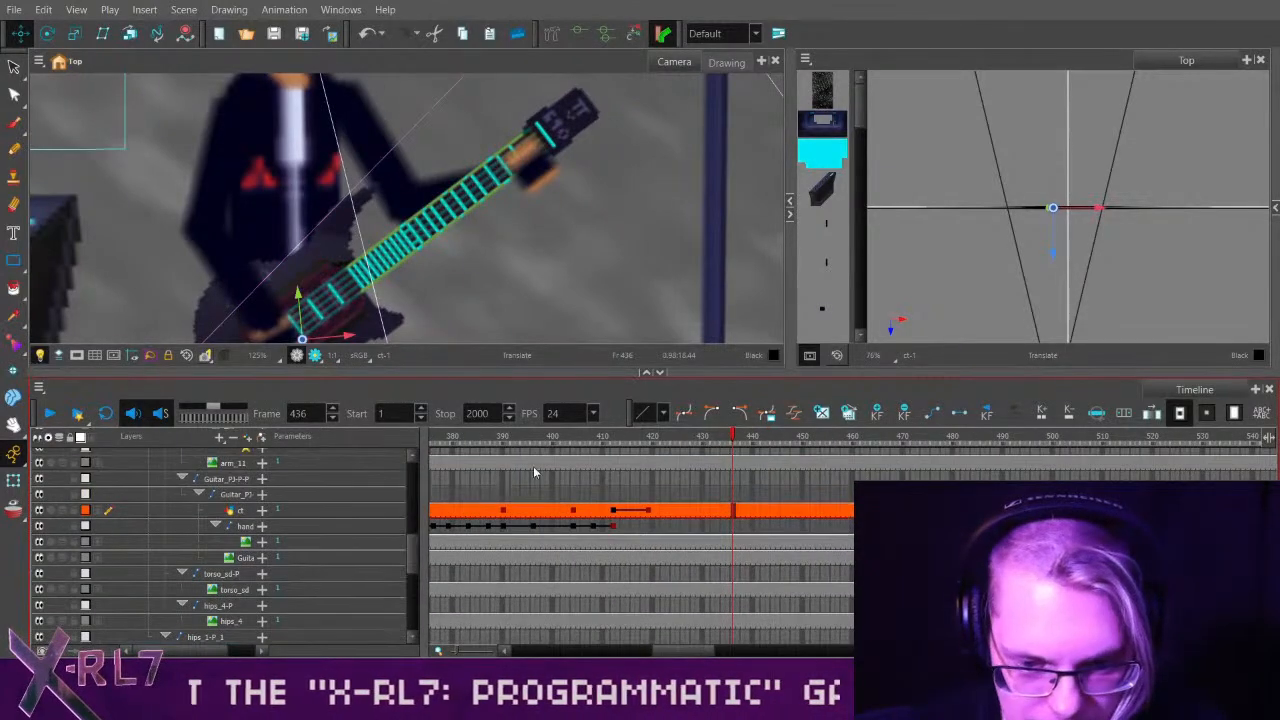
pyautogui.click(50, 414)
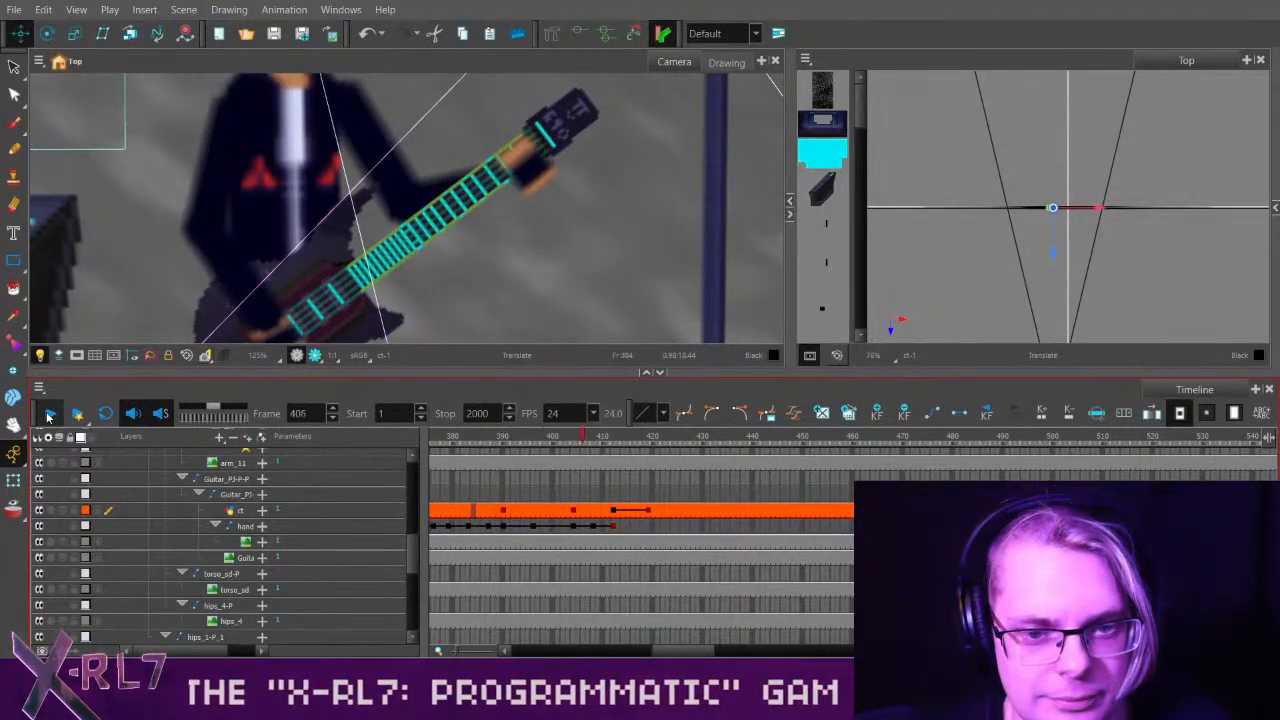
pyautogui.click(50, 414)
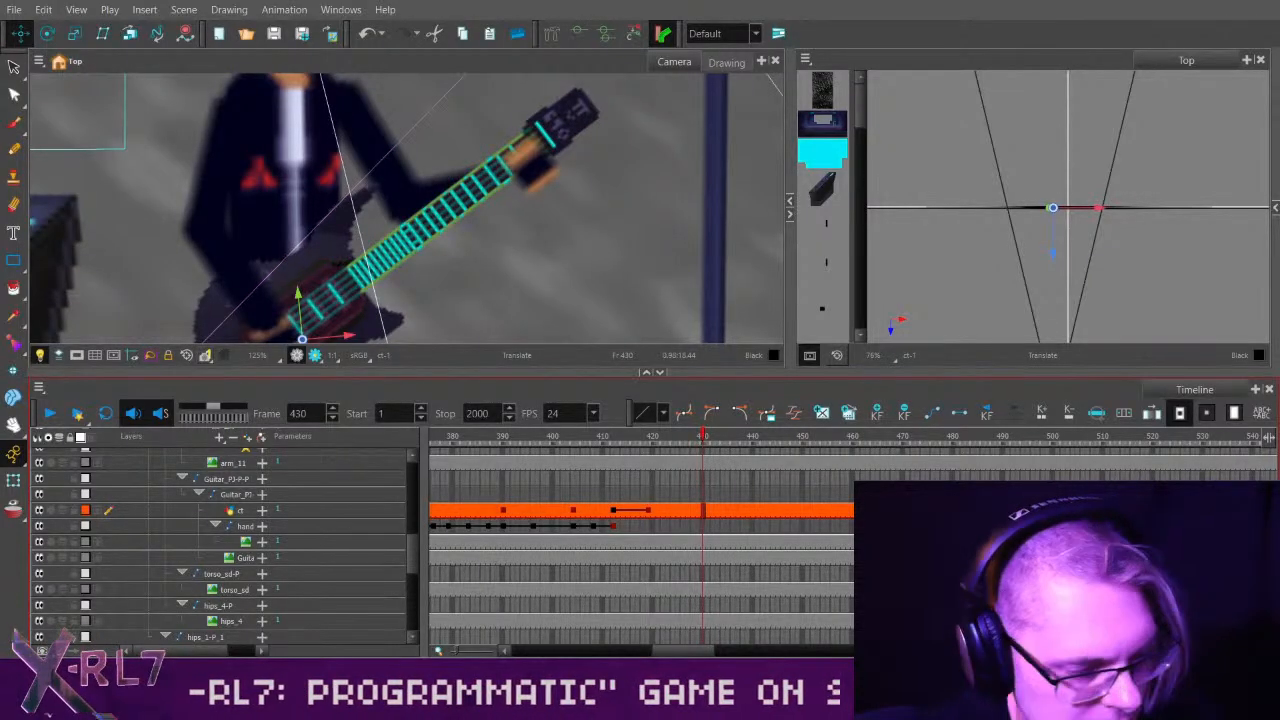
pyautogui.click(48, 414)
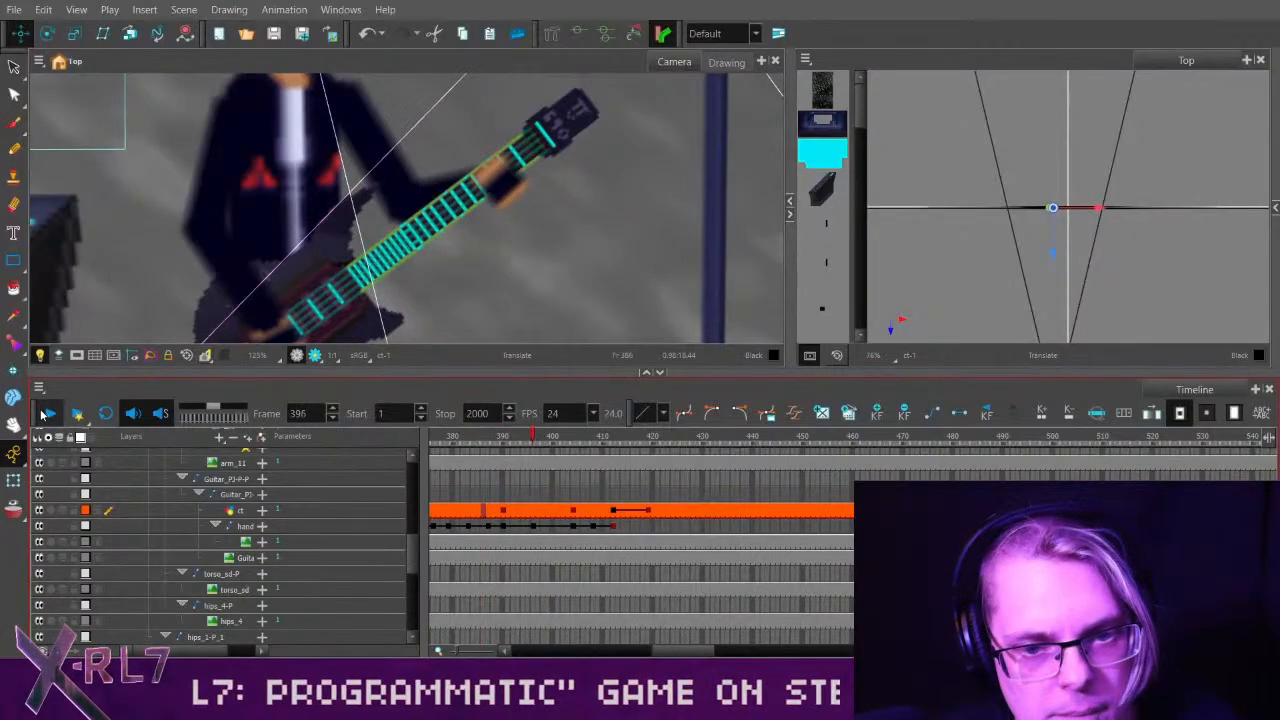
pyautogui.click(48, 414)
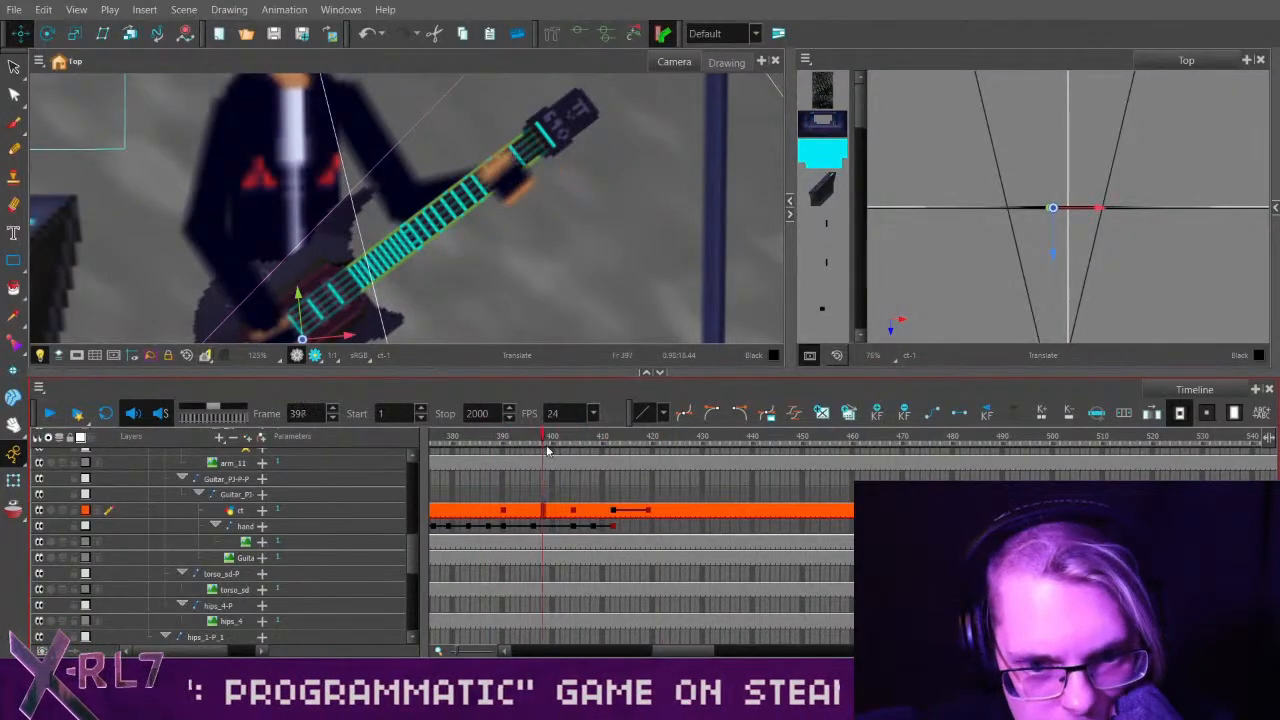
pyautogui.moveTo(548, 450); pyautogui.dragTo(473, 447)
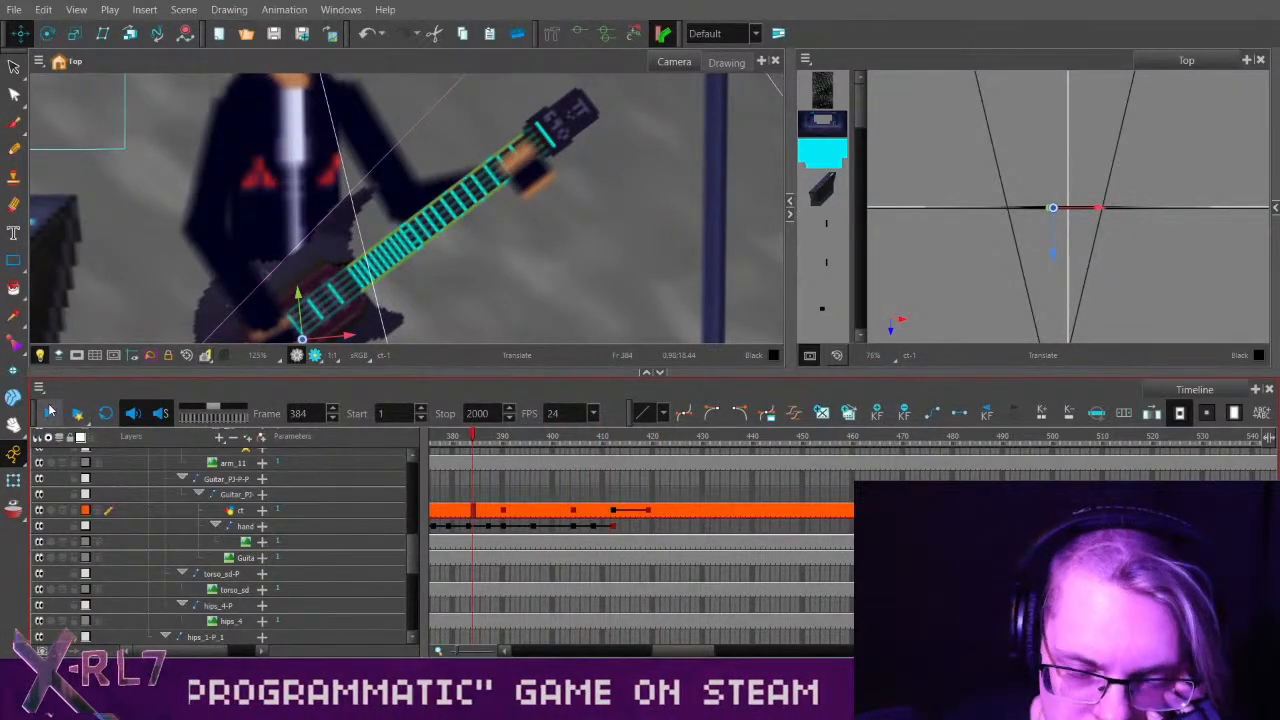
pyautogui.click(50, 412)
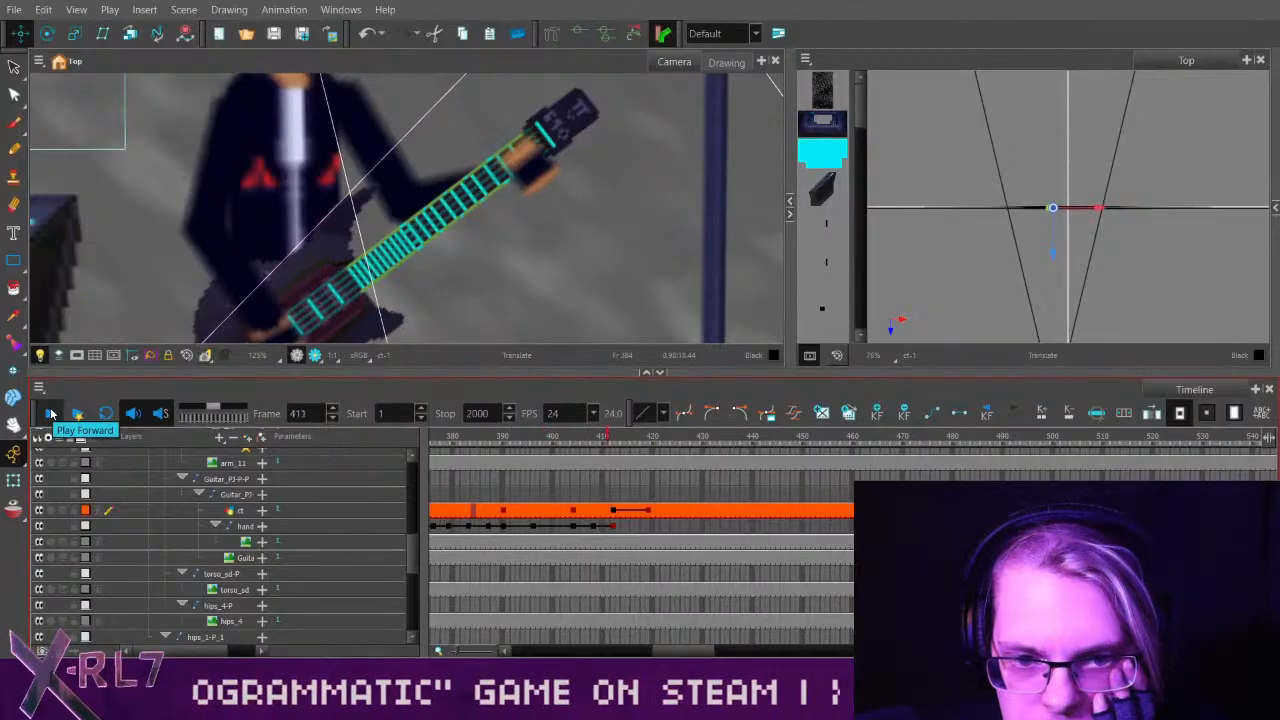
pyautogui.click(52, 413)
pyautogui.moveTo(525, 442); pyautogui.dragTo(585, 487)
# Replace the hand layer's keyframe at frame 396 with keyframes at frames 394 and 400, checking the timing in playback.
pyautogui.click(535, 528)
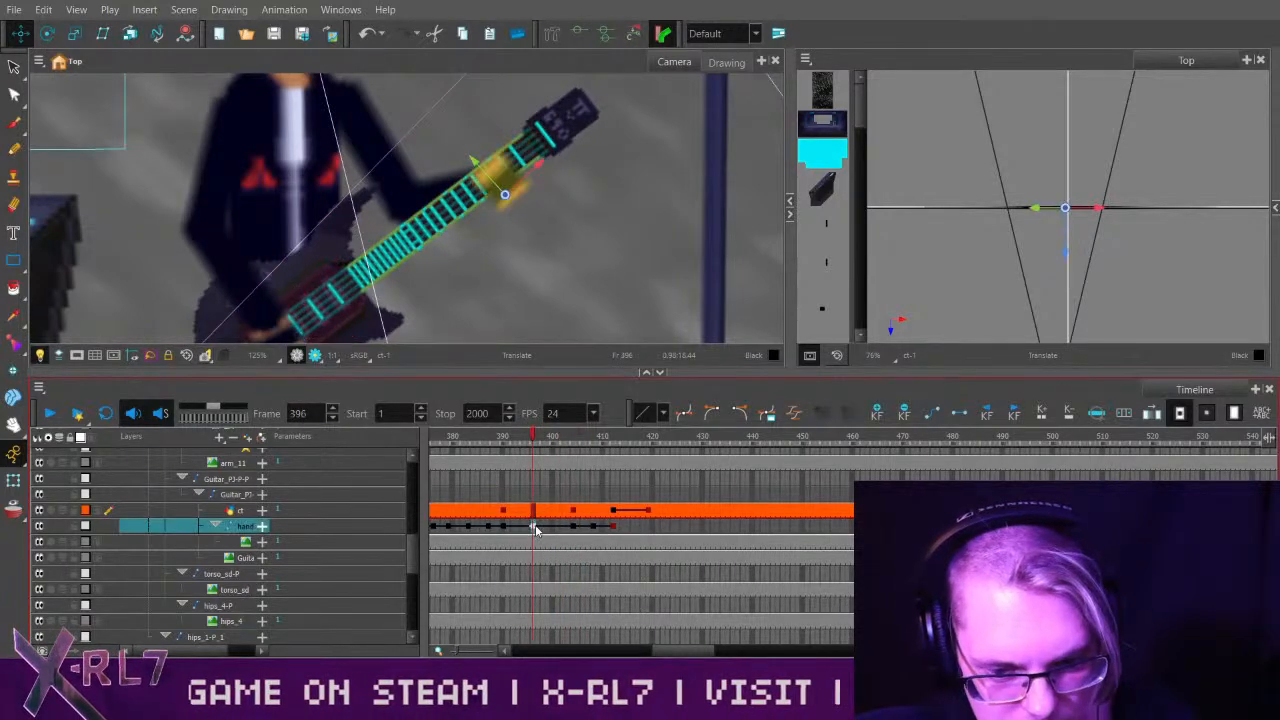
pyautogui.moveTo(552, 528); pyautogui.dragTo(553, 528)
pyautogui.moveTo(476, 443); pyautogui.dragTo(522, 437)
pyautogui.click(48, 414)
pyautogui.click(48, 414)
pyautogui.click(505, 528)
pyautogui.click(552, 528)
pyautogui.click(534, 530)
pyautogui.click(524, 530)
# Scrub and replay the section between frames 380 and 410 to compare the hand timing with the guitar audio.
pyautogui.click(503, 528)
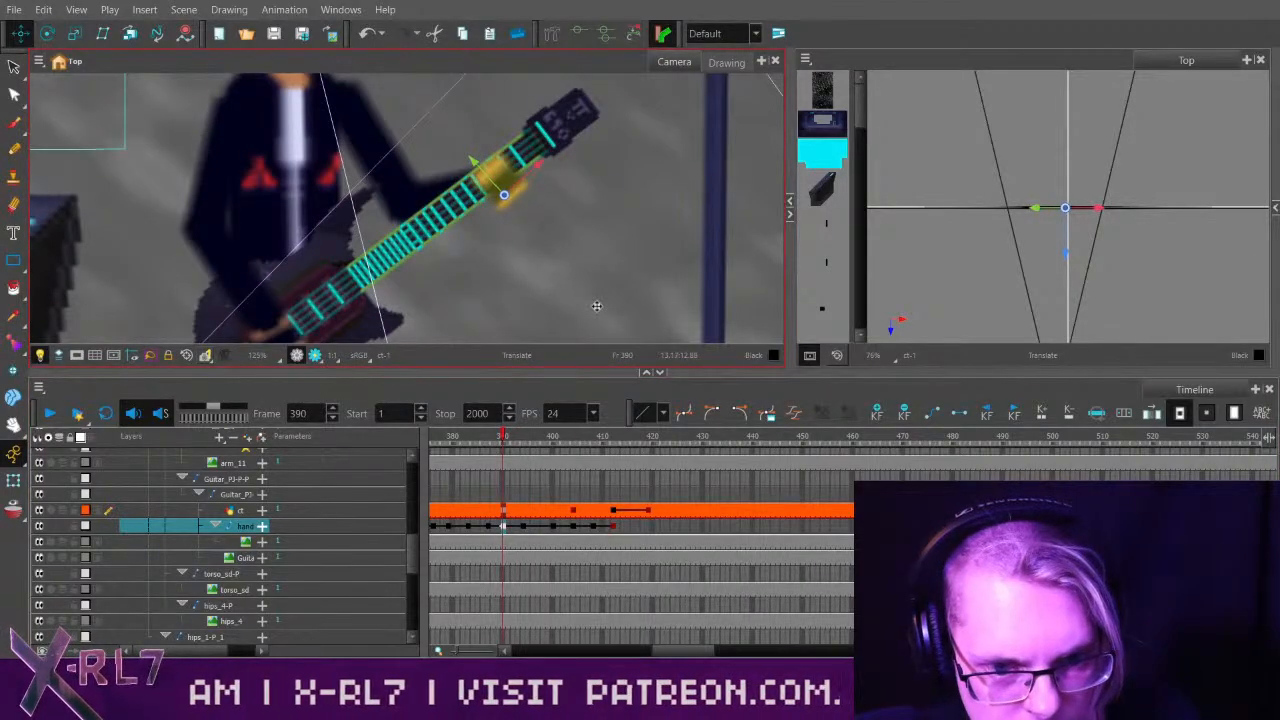
pyautogui.hotkey('alt', '4')
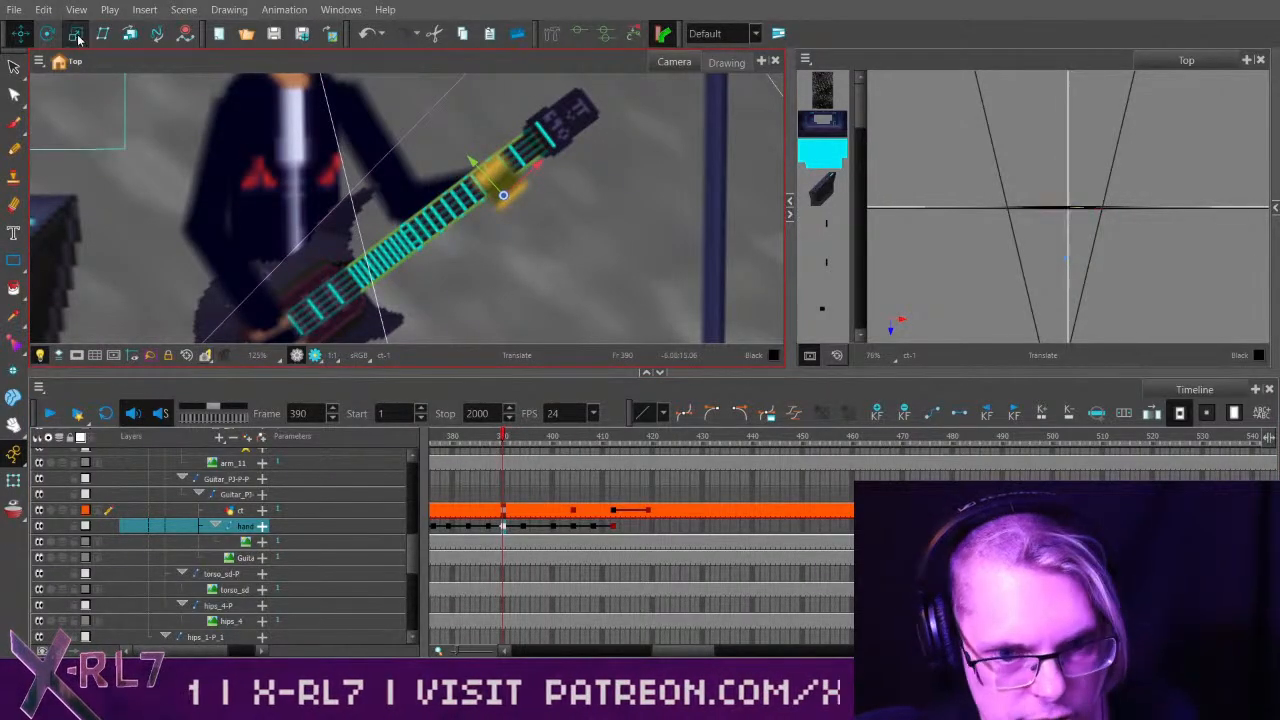
pyautogui.moveTo(500, 440); pyautogui.dragTo(521, 459)
pyautogui.click(50, 413)
pyautogui.click(50, 413)
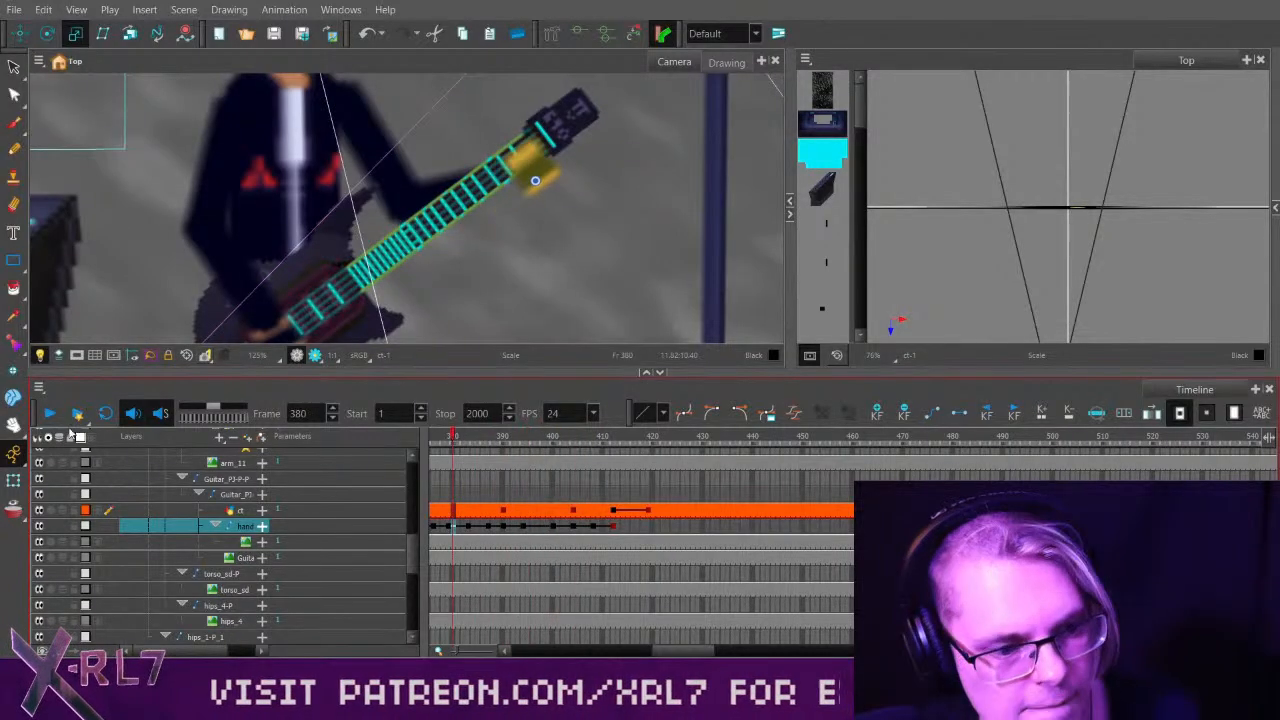
pyautogui.click(50, 413)
pyautogui.click(50, 413)
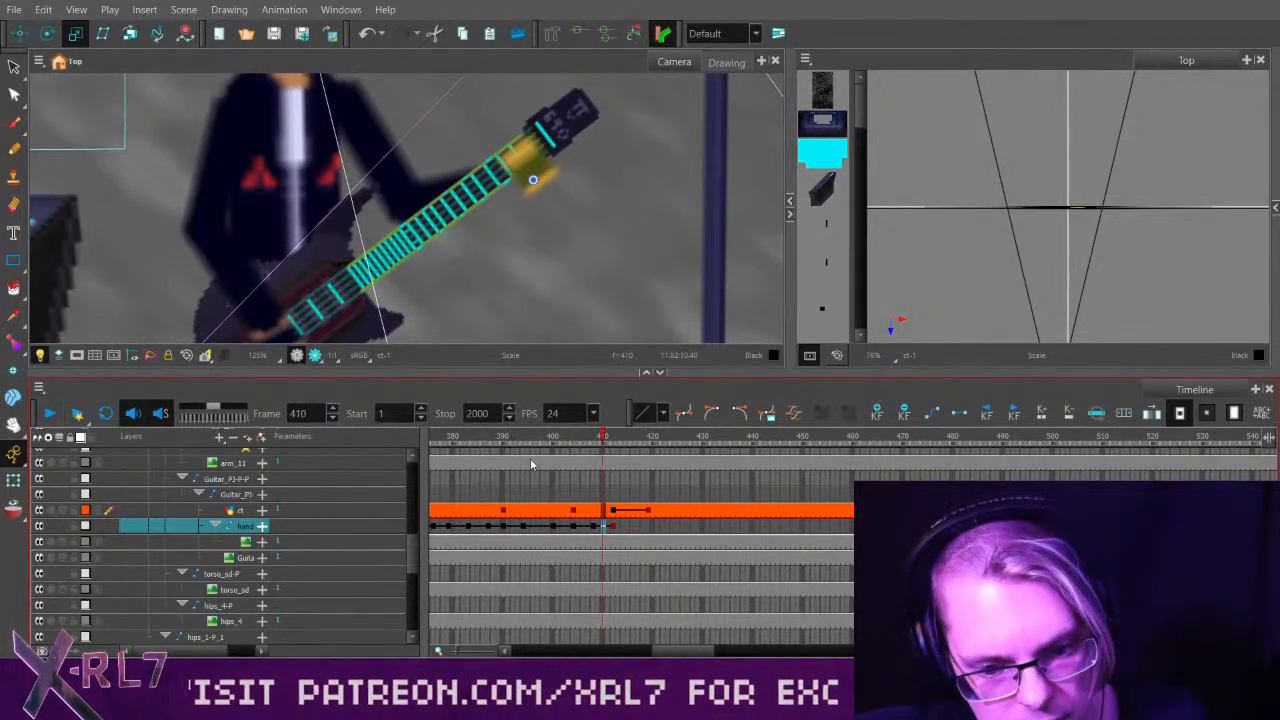
pyautogui.moveTo(495, 455); pyautogui.dragTo(582, 447)
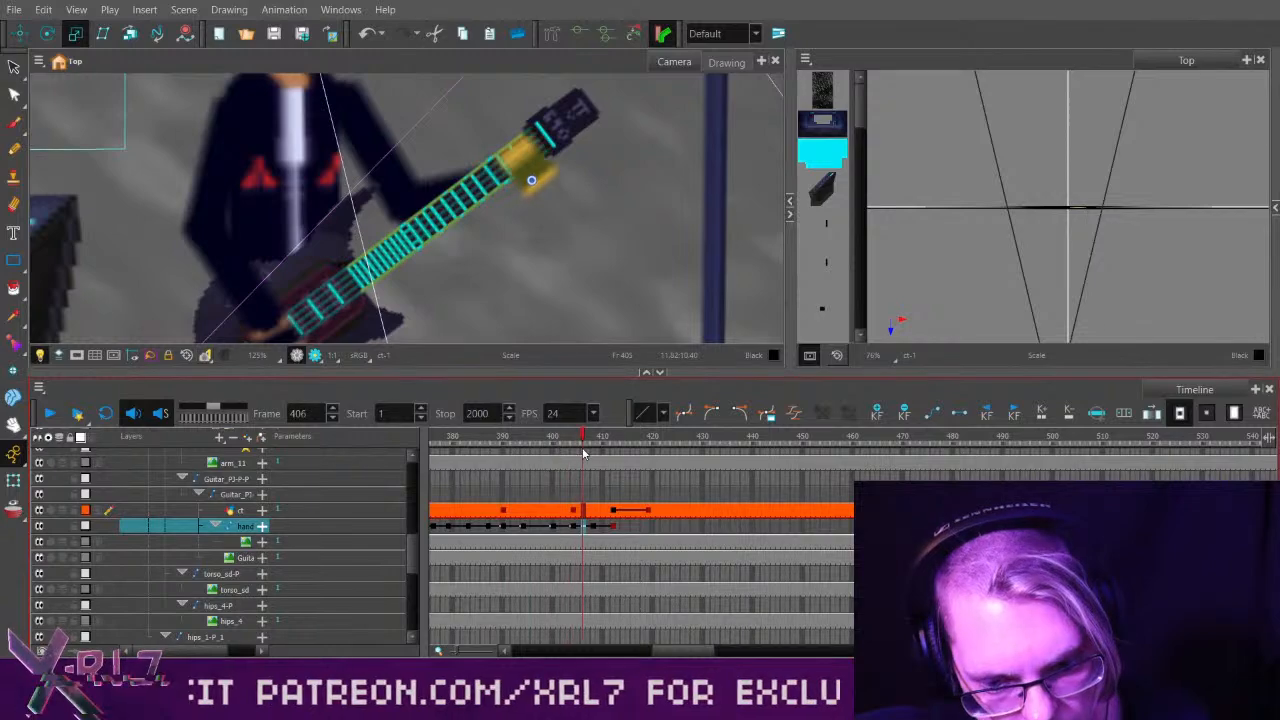
pyautogui.click(50, 413)
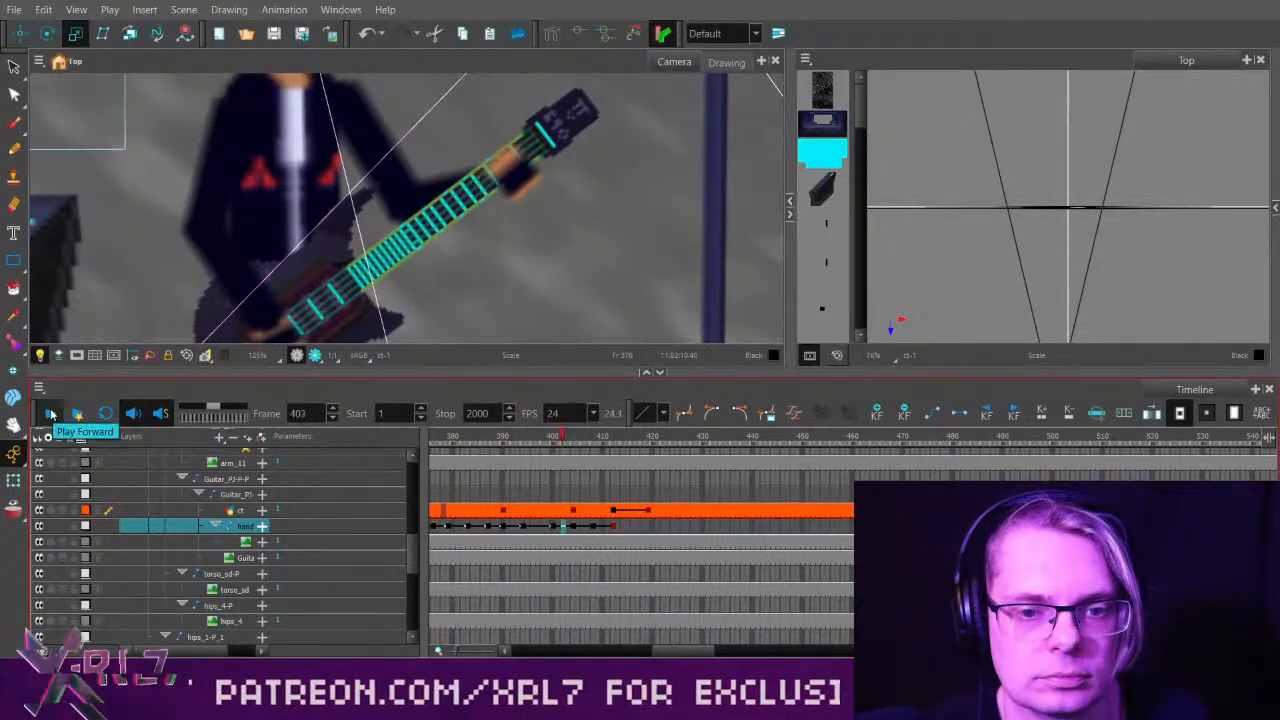
pyautogui.click(50, 413)
pyautogui.moveTo(592, 454); pyautogui.dragTo(490, 462)
pyautogui.click(50, 413)
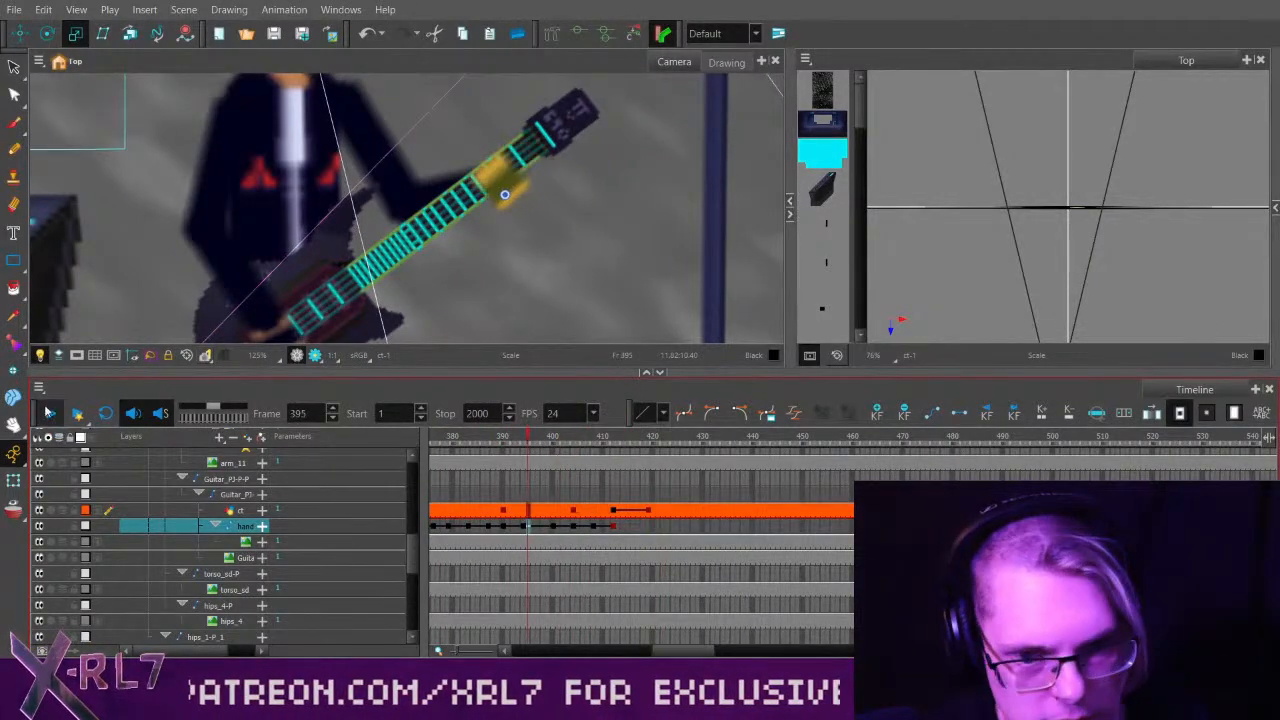
pyautogui.click(50, 413)
# Add a keyframe to the hand layer at frame 416 that holds the hand's position from frame 412.
pyautogui.click(613, 527)
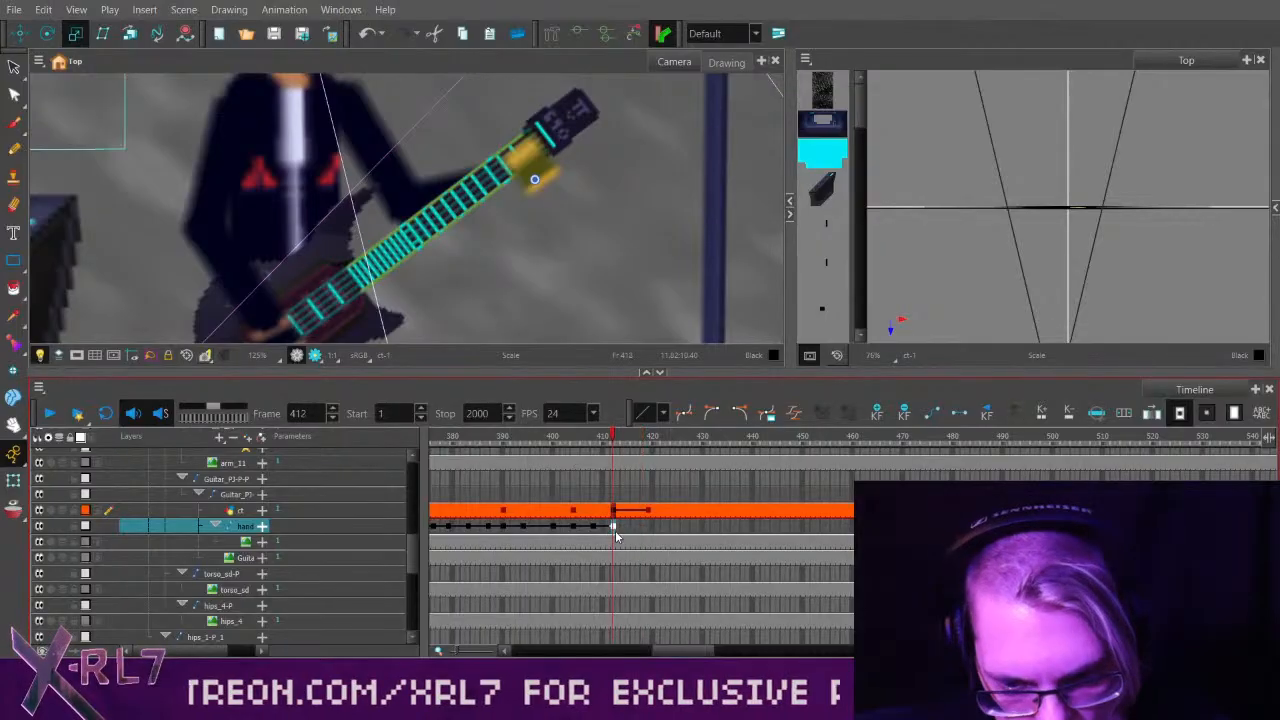
pyautogui.moveTo(594, 441); pyautogui.dragTo(641, 460)
pyautogui.click(613, 527)
pyautogui.moveTo(637, 527); pyautogui.dragTo(633, 527)
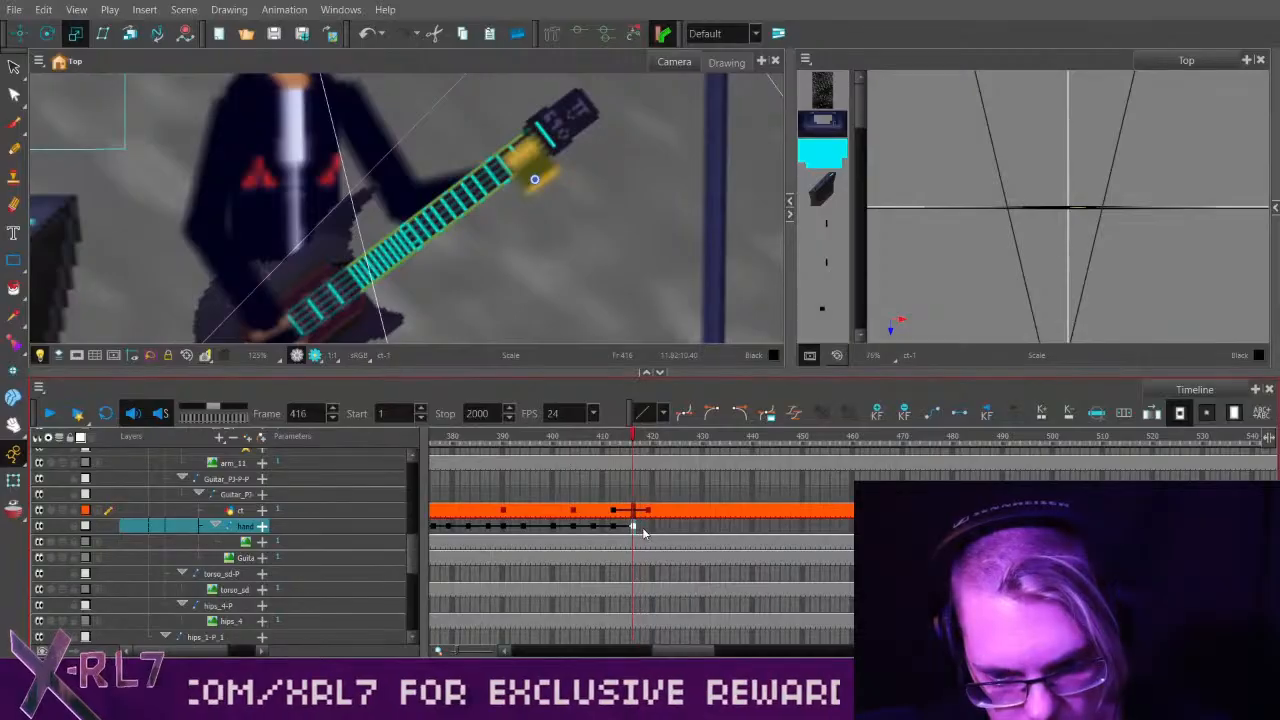
# Move the hand down the fretboard toward the guitar body at frame 419, checking its placement in the render preview.
pyautogui.click(648, 528)
pyautogui.click(19, 33)
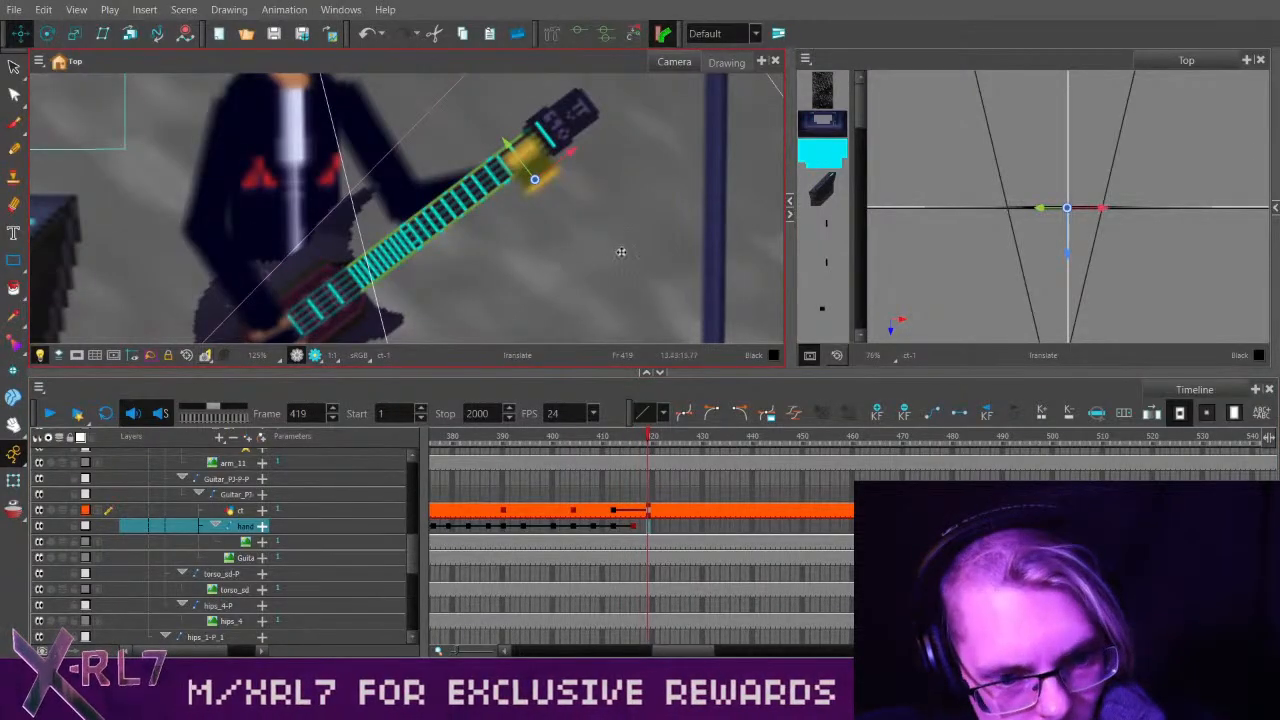
pyautogui.moveTo(621, 252); pyautogui.dragTo(524, 322)
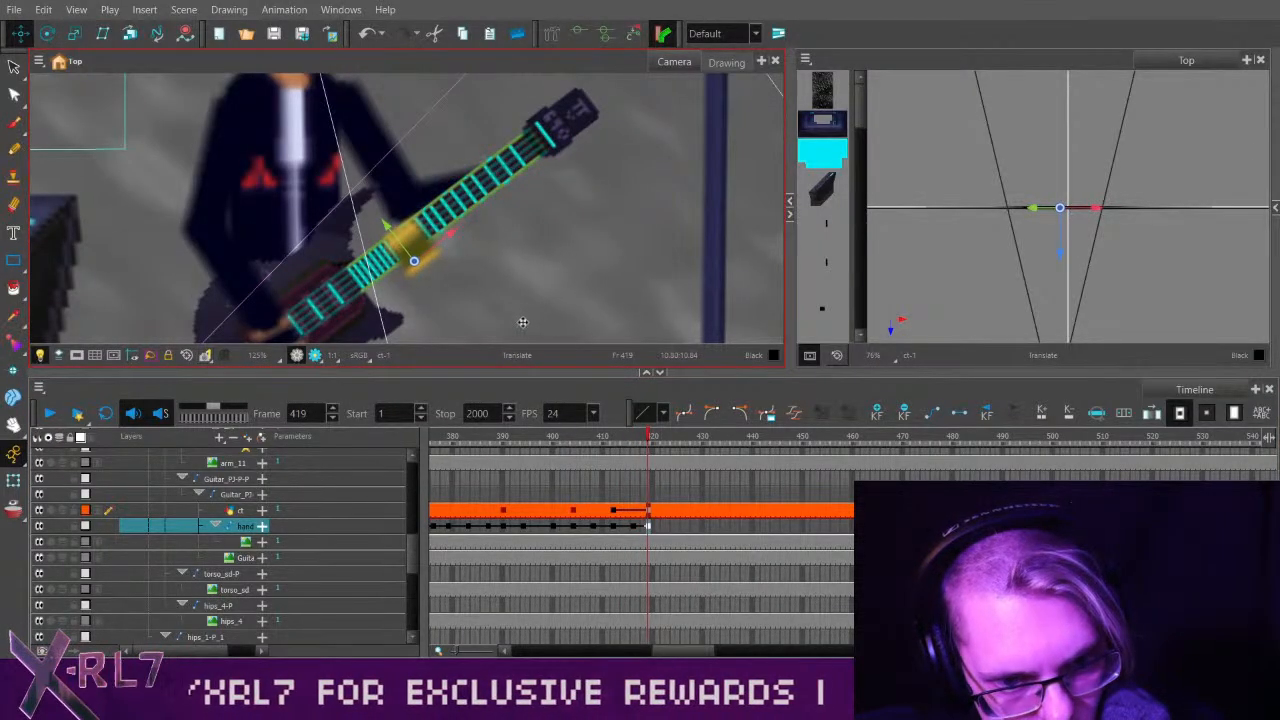
pyautogui.hotkey('alt', '3')
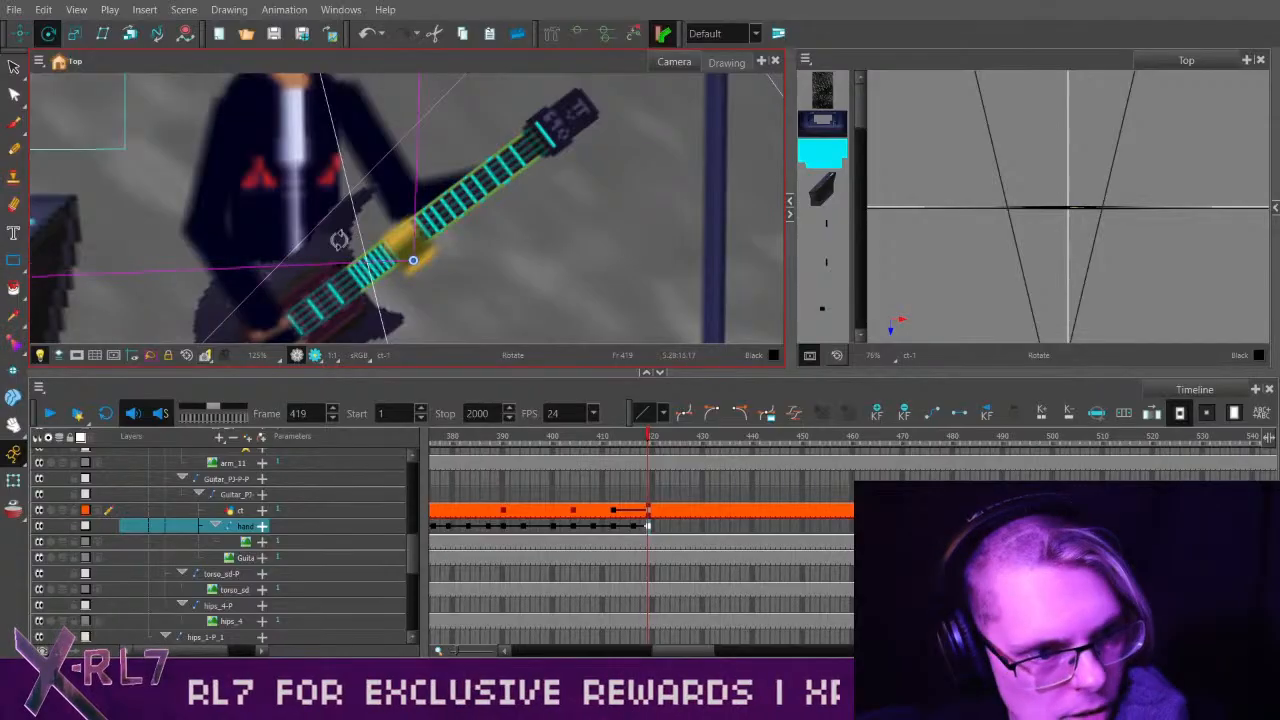
pyautogui.hotkey('alt', '2')
pyautogui.moveTo(529, 289)
pyautogui.mouseDown()
pyautogui.moveTo(524, 315)
pyautogui.moveTo(542, 307)
pyautogui.moveTo(524, 322)
pyautogui.moveTo(518, 270)
pyautogui.mouseUp()
pyautogui.click(310, 356)
pyautogui.click(296, 357)
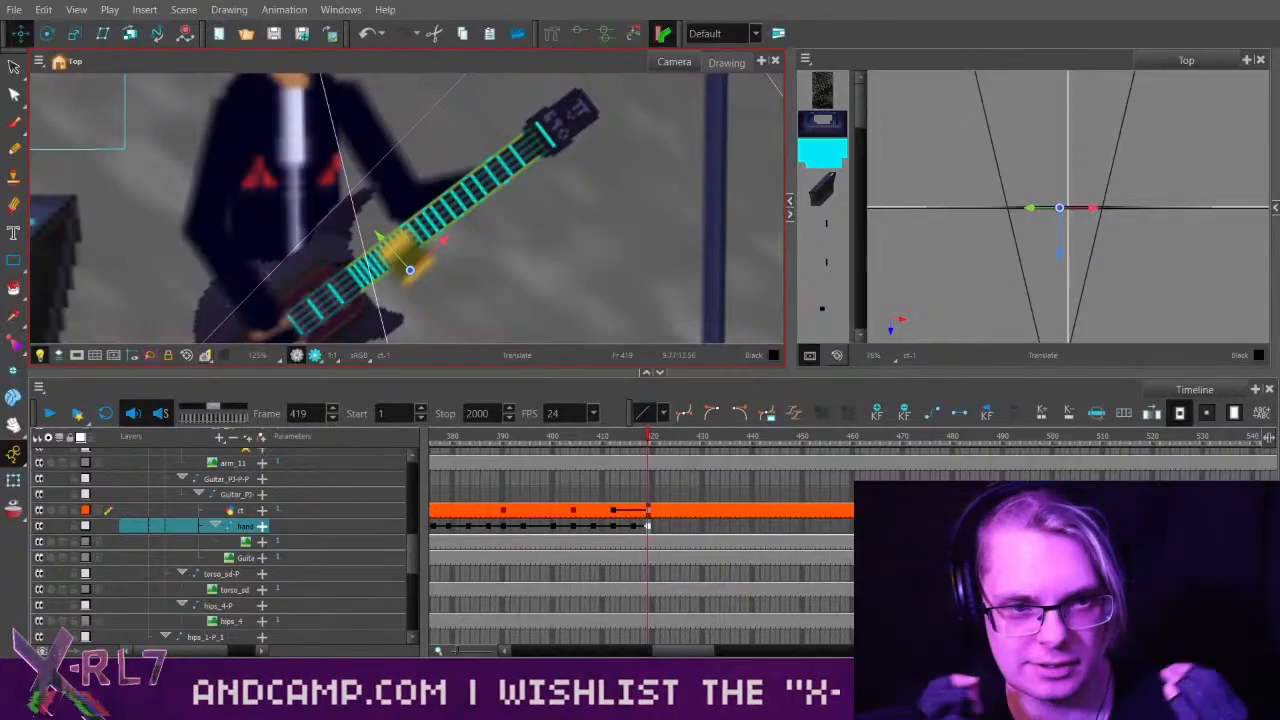
# Play the move from frame 390 and refine the hand's placement at frame 419 against the rendered view.
pyautogui.click(49, 413)
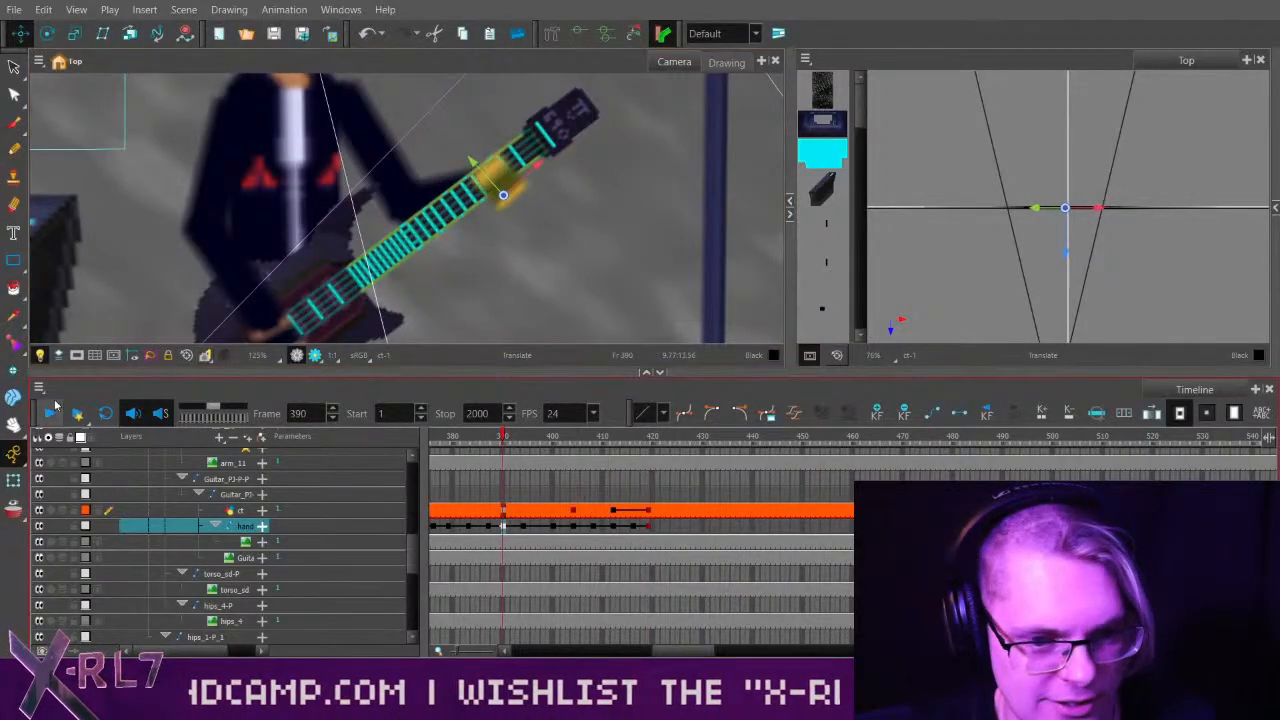
pyautogui.click(49, 413)
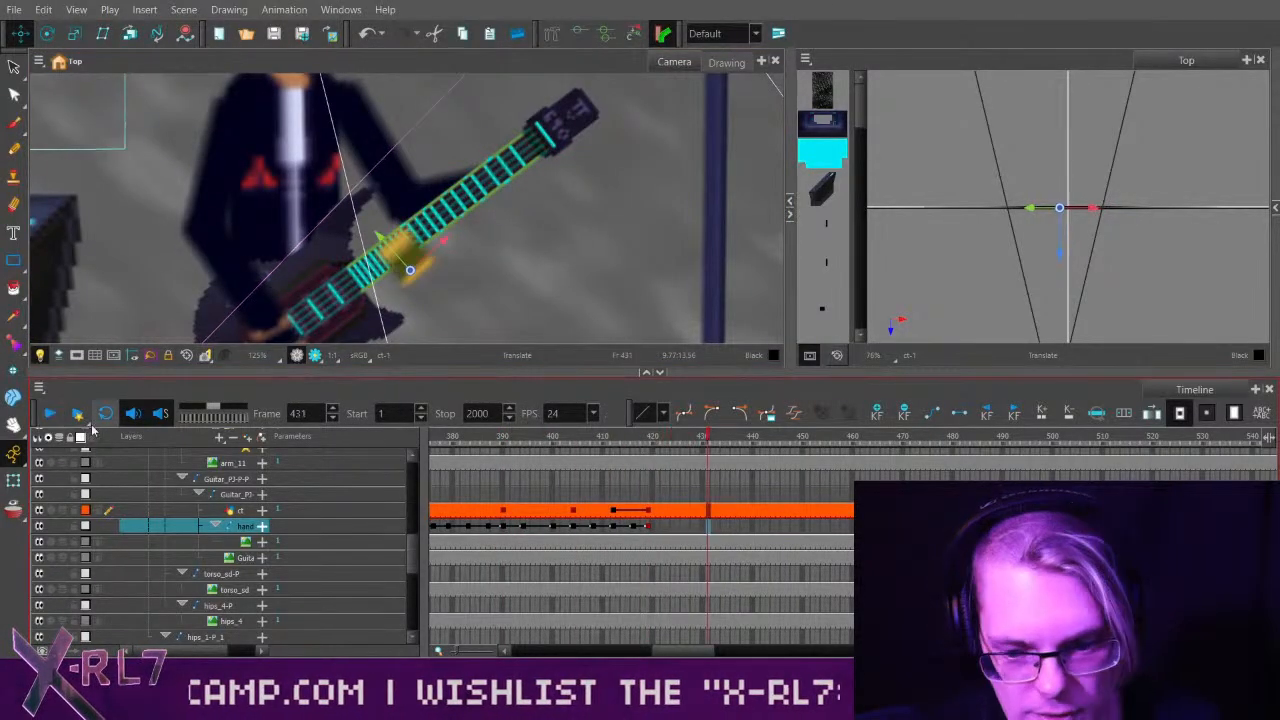
pyautogui.click(634, 438)
pyautogui.moveTo(634, 438)
pyautogui.mouseDown()
pyautogui.moveTo(663, 440)
pyautogui.moveTo(634, 440)
pyautogui.moveTo(649, 443)
pyautogui.mouseUp()
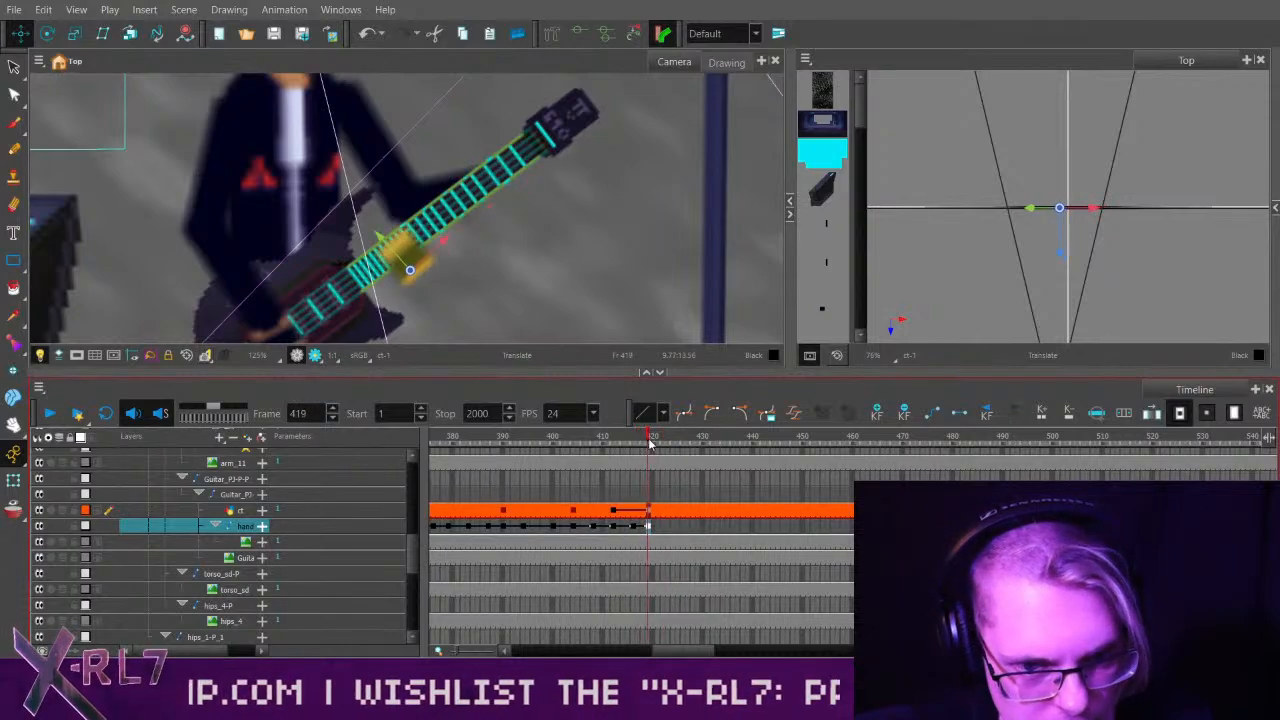
pyautogui.click(315, 355)
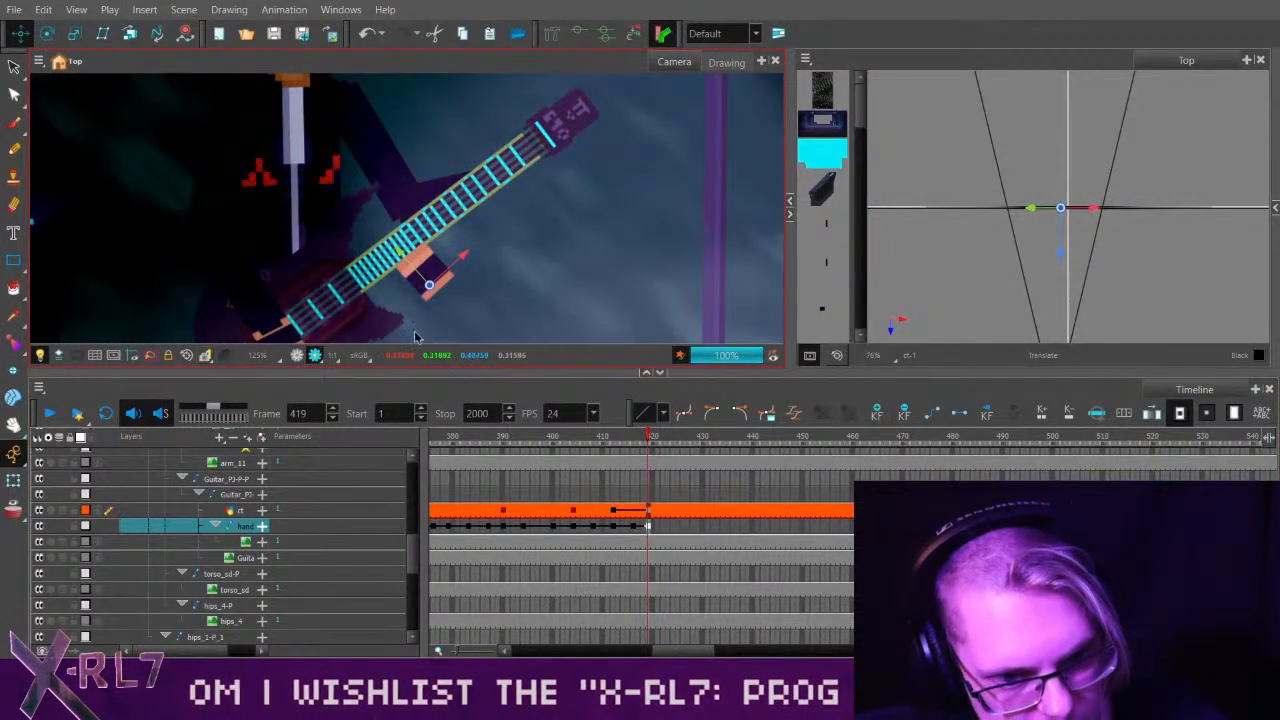
pyautogui.hotkey('ctrl', 'z')
pyautogui.click(297, 355)
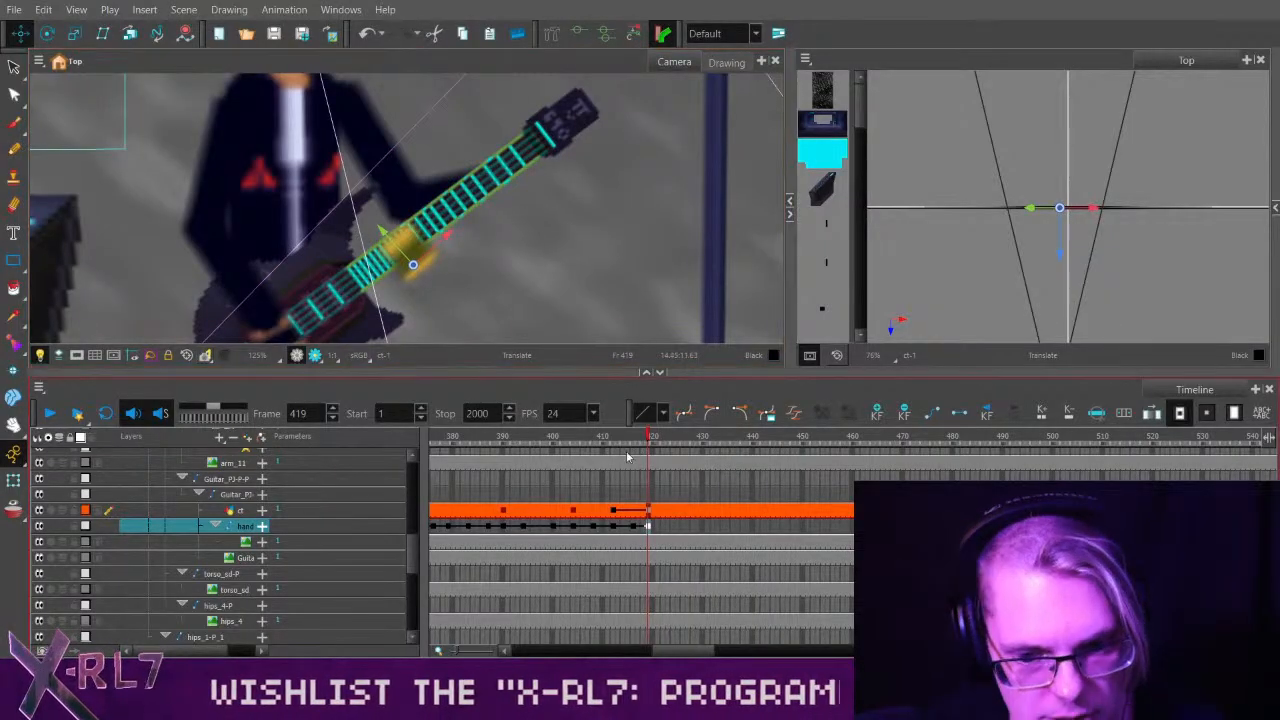
# Play from frame 402 to check the hand's slide down the neck against the guitar audio.
pyautogui.moveTo(596, 442); pyautogui.dragTo(623, 445)
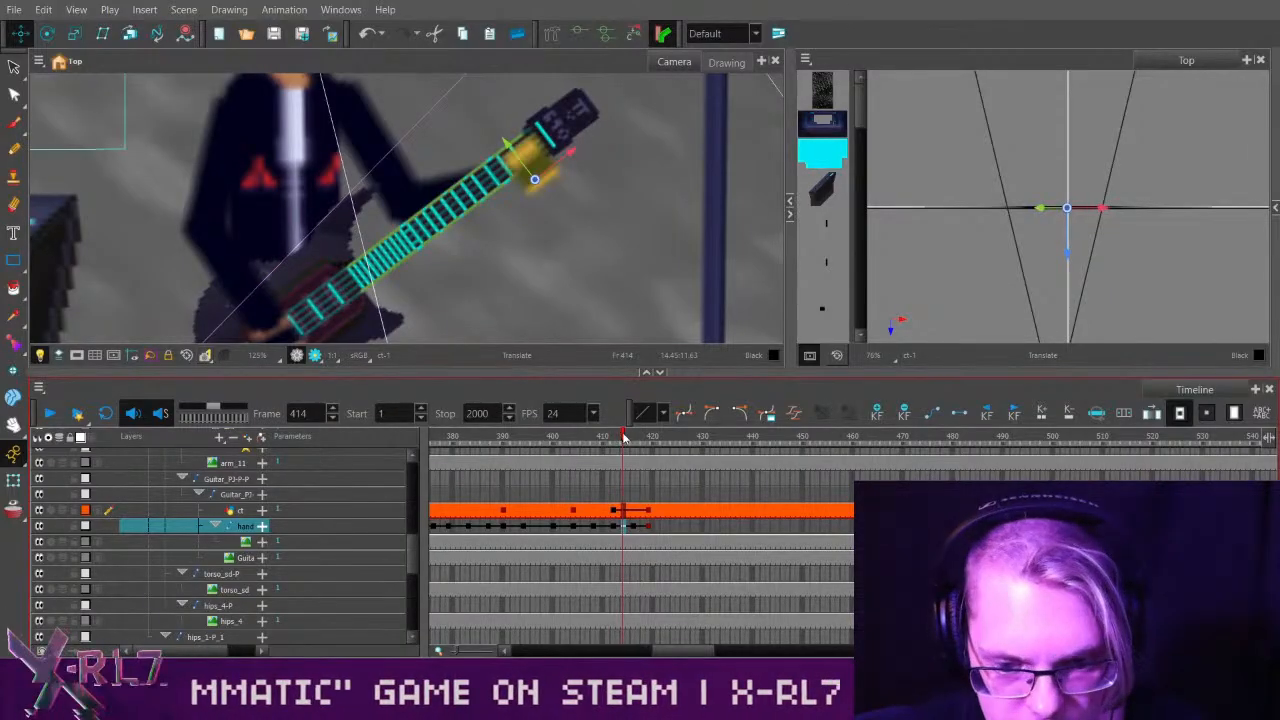
pyautogui.moveTo(623, 437); pyautogui.dragTo(562, 437)
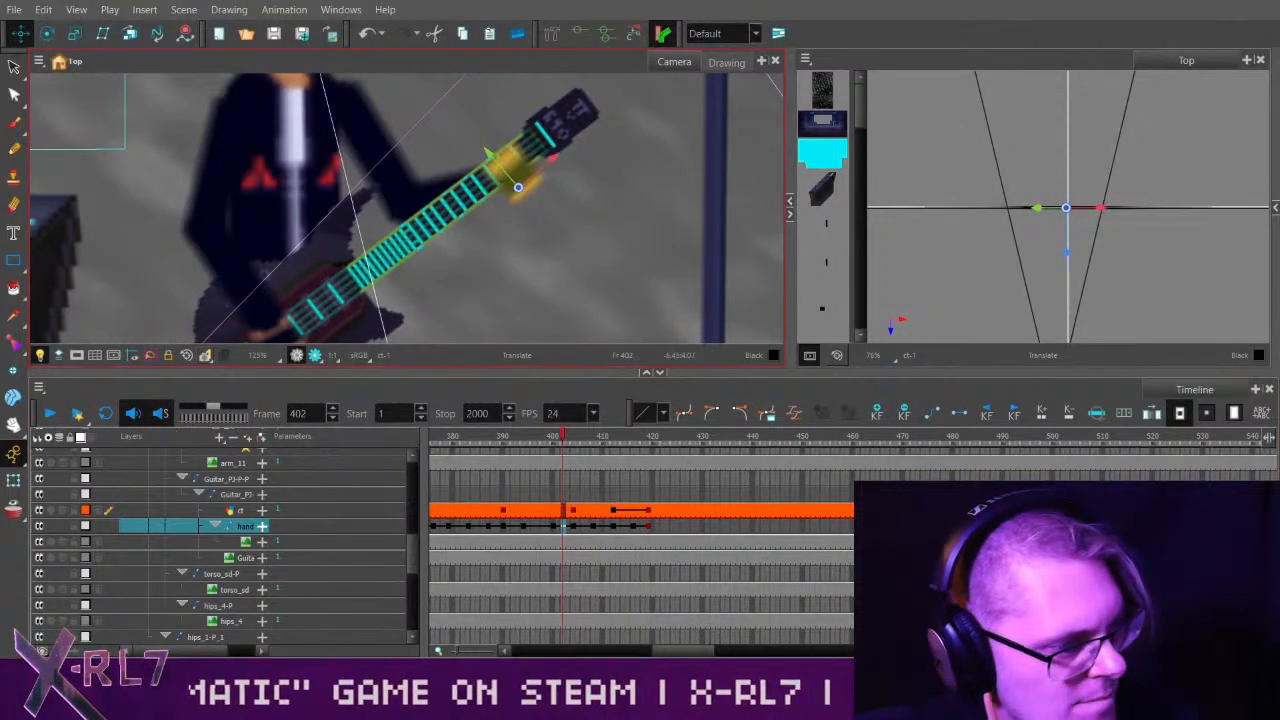
pyautogui.click(49, 414)
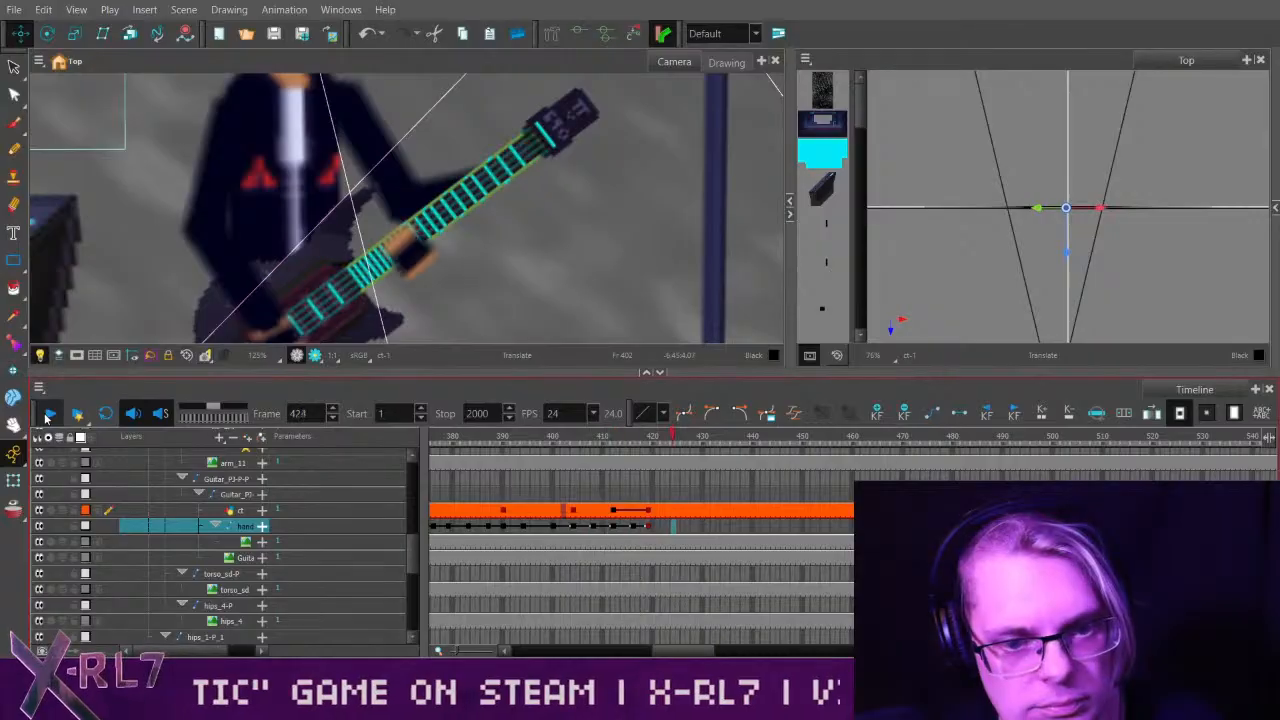
pyautogui.click(49, 414)
# Add a keyframe to the ct layer at frame 423.
pyautogui.moveTo(613, 437); pyautogui.dragTo(668, 445)
pyautogui.click(669, 512)
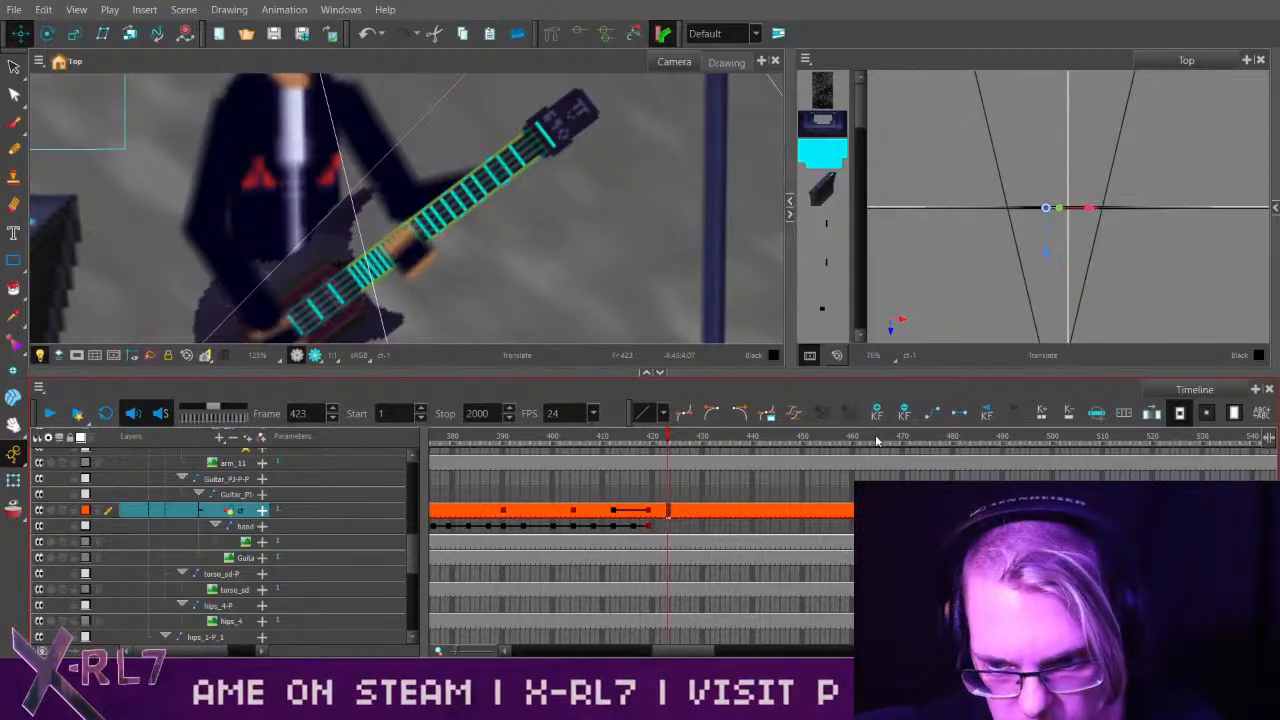
pyautogui.click(879, 416)
# Keyframe the hand layer at frame 423 with the hand scaled down slightly.
pyautogui.moveTo(622, 442); pyautogui.dragTo(651, 440)
pyautogui.click(649, 527)
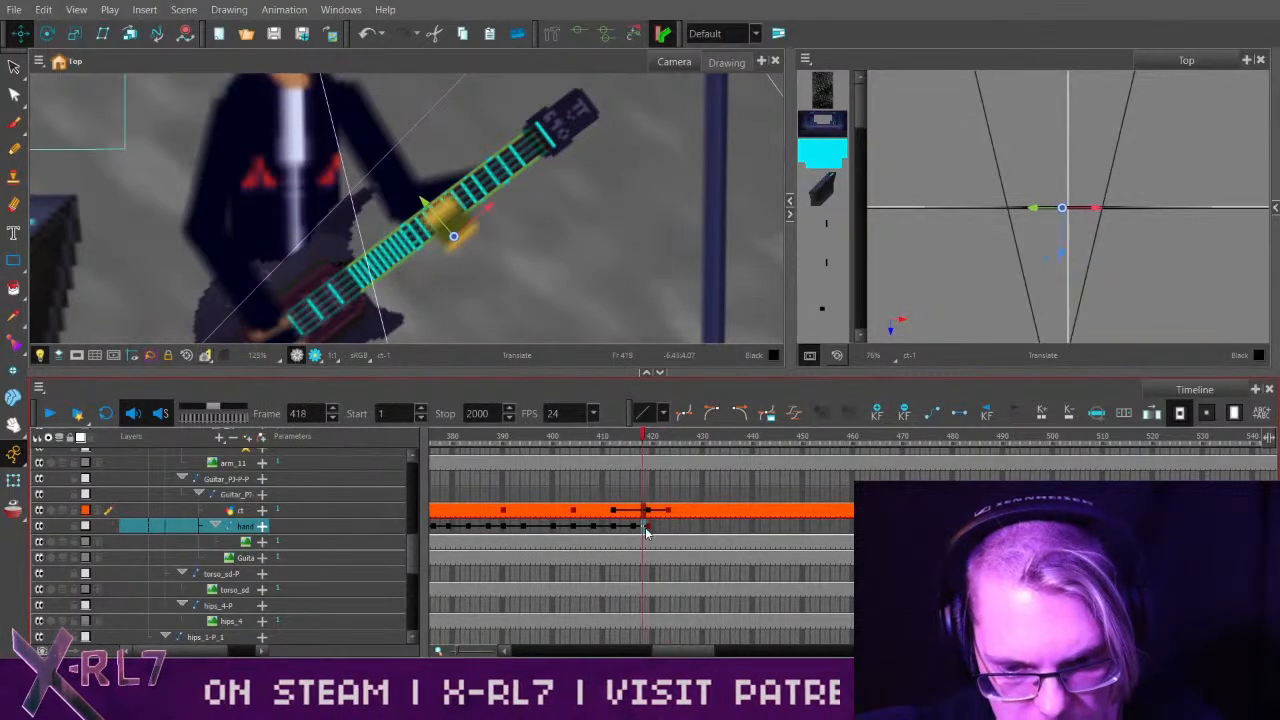
pyautogui.click(667, 533)
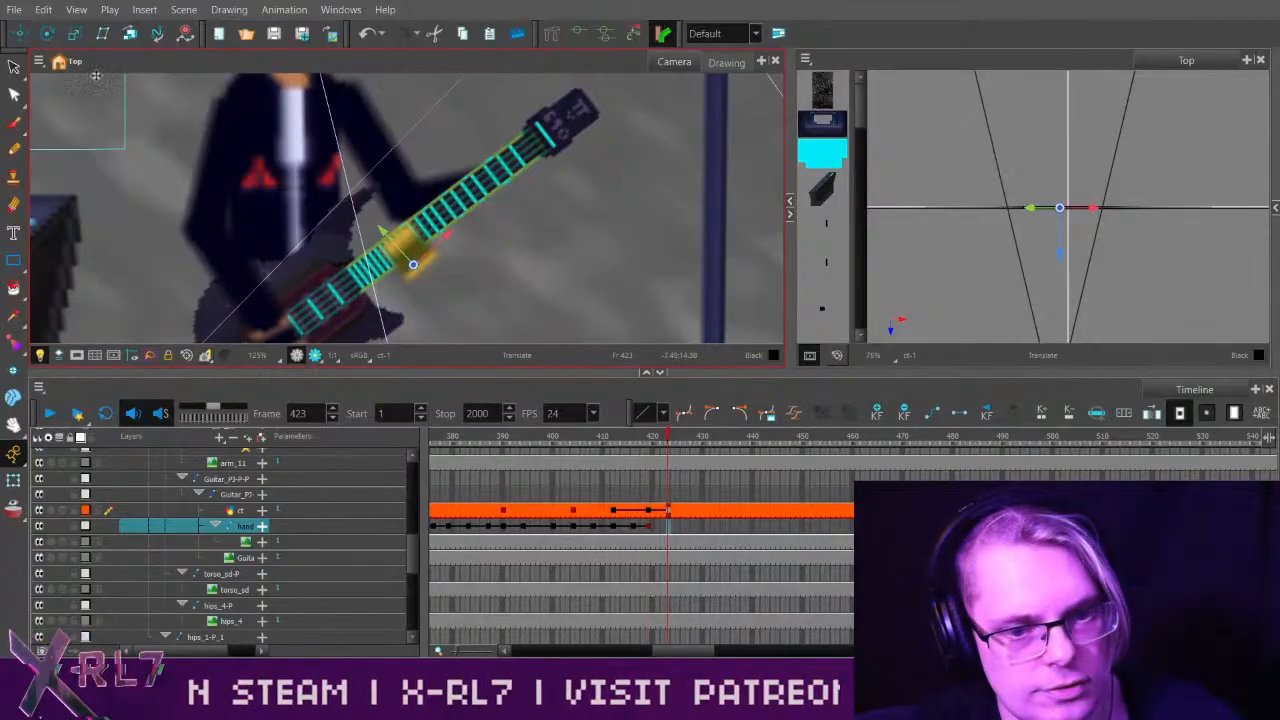
pyautogui.hotkey('alt', '4')
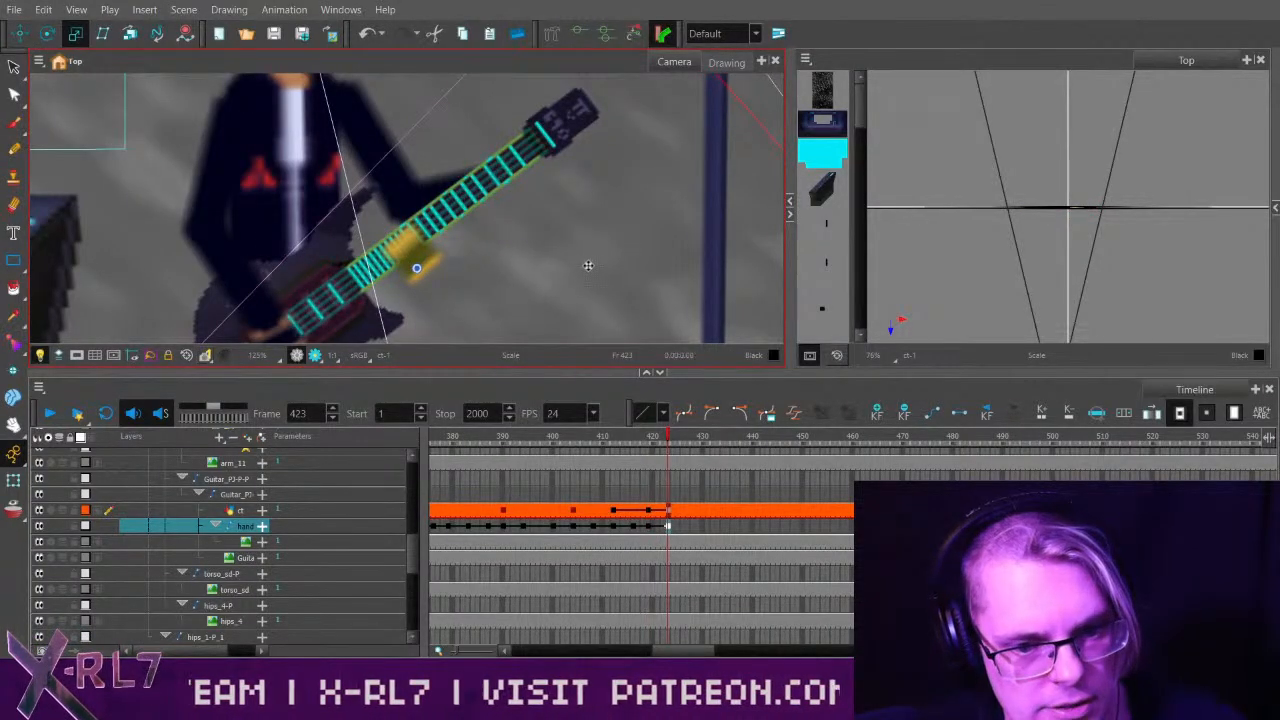
pyautogui.scroll(-3, 540, 262)
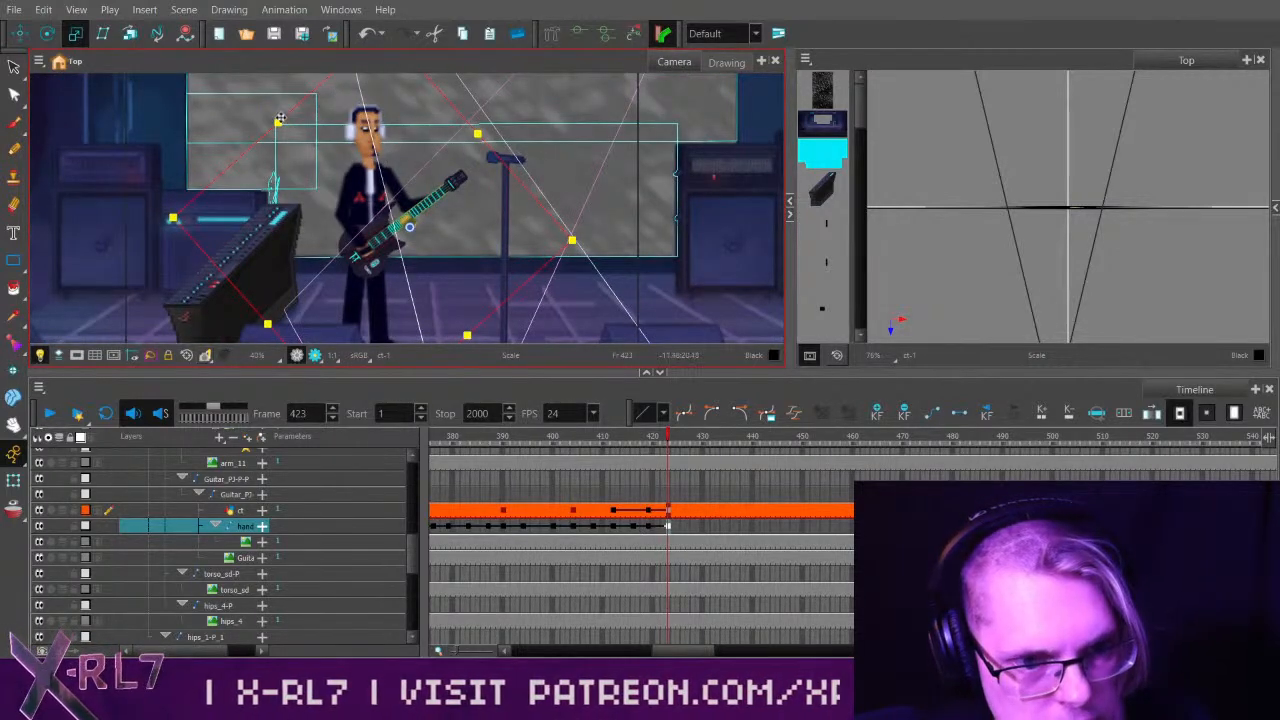
pyautogui.moveTo(278, 122); pyautogui.dragTo(295, 128)
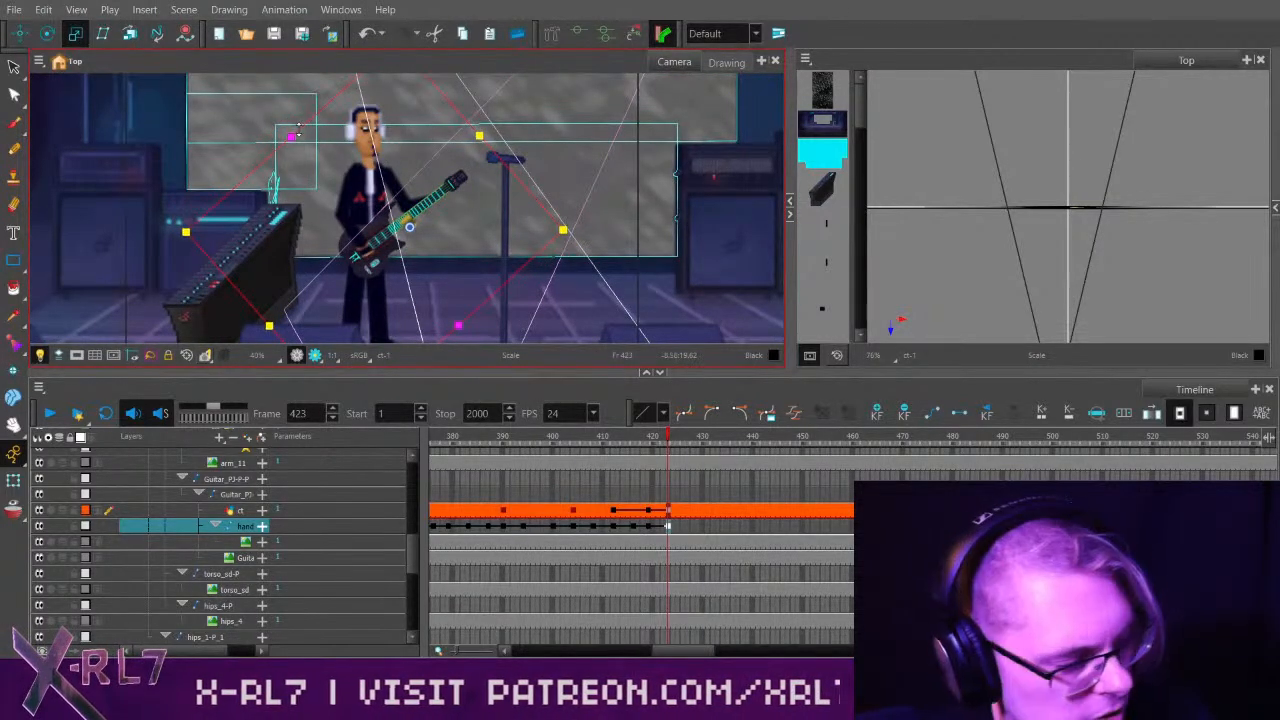
pyautogui.scroll(4, 598, 262)
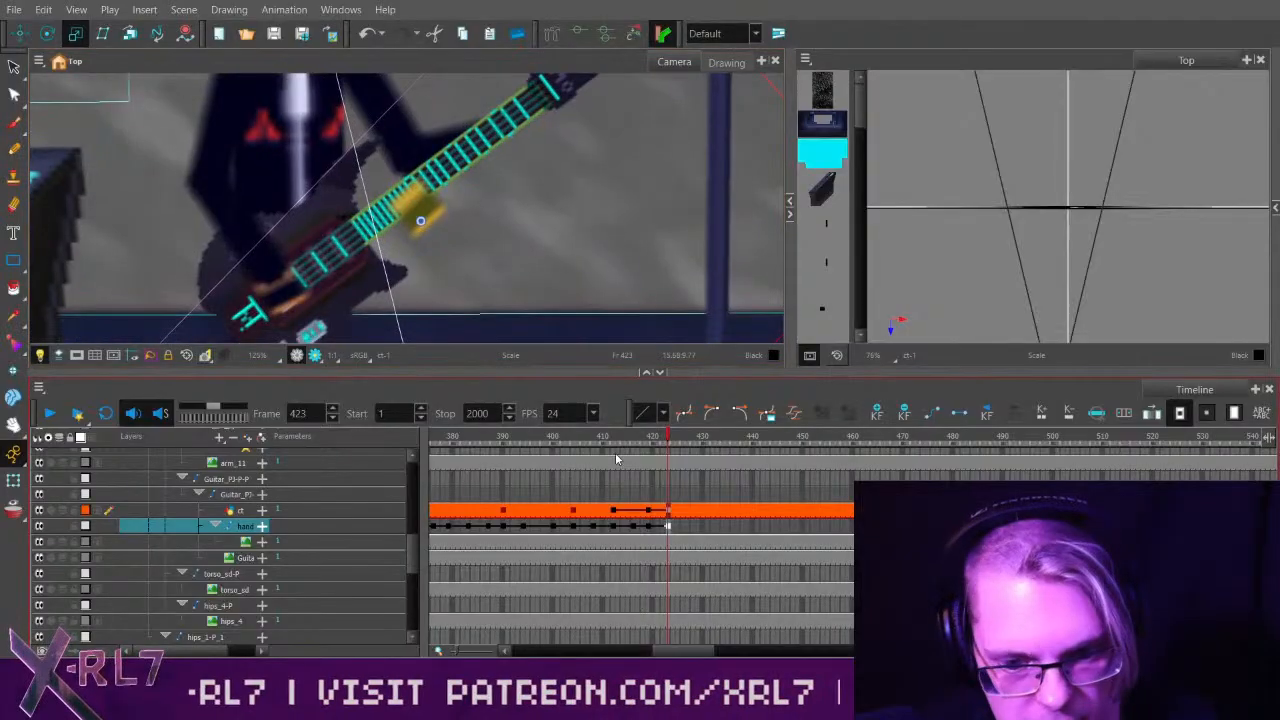
# Replay the section from frame 390 and add a hand layer keyframe at frame 420.
pyautogui.click(640, 438)
pyautogui.moveTo(640, 438); pyautogui.dragTo(503, 438)
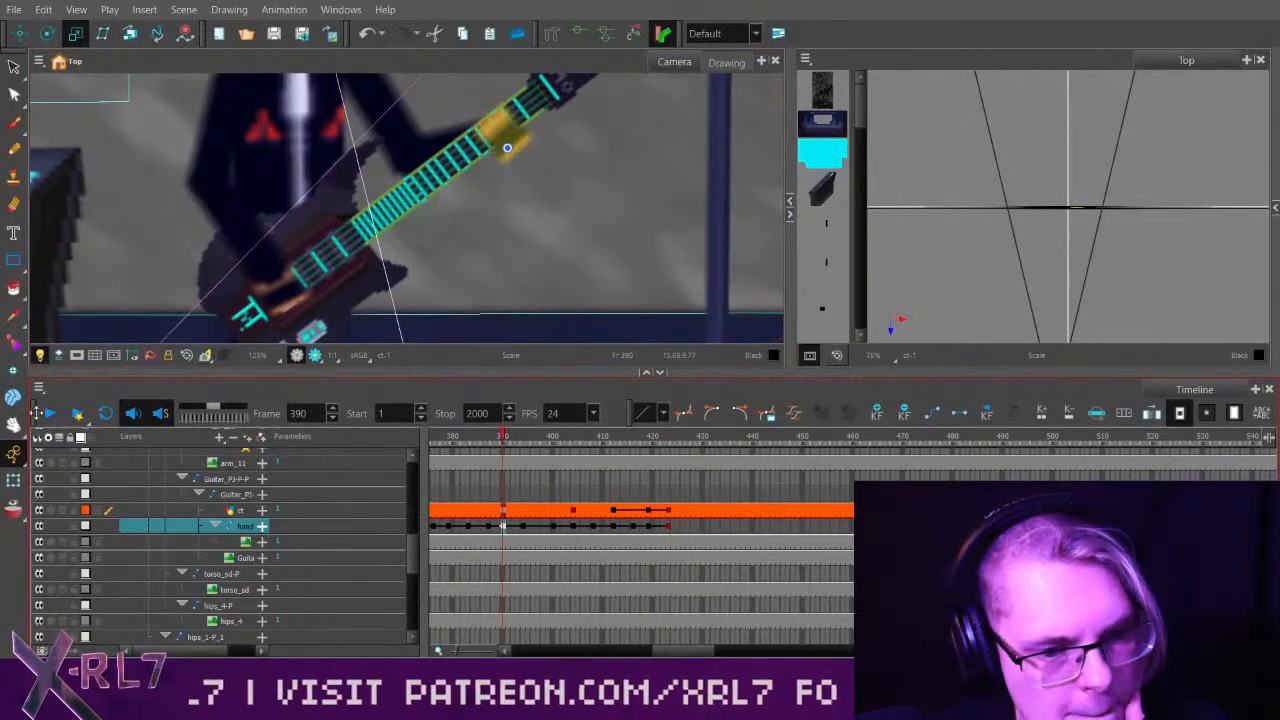
pyautogui.click(51, 415)
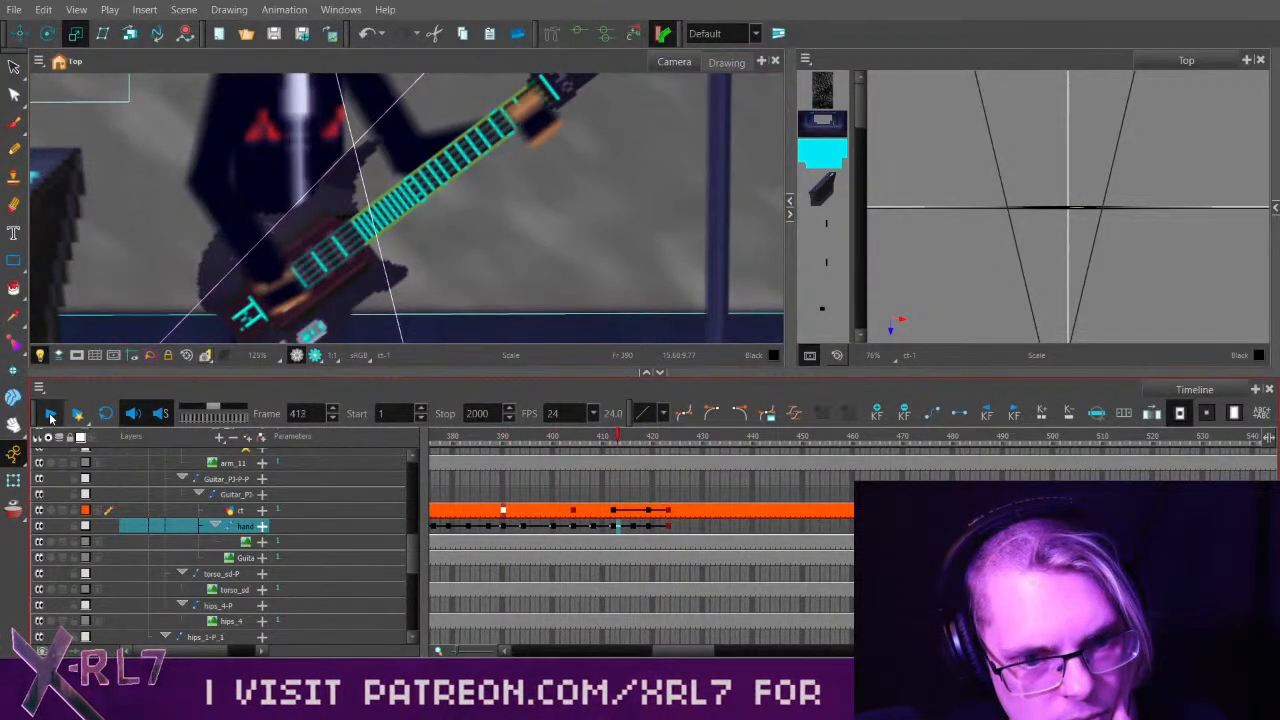
pyautogui.click(51, 416)
pyautogui.moveTo(607, 441); pyautogui.dragTo(656, 440)
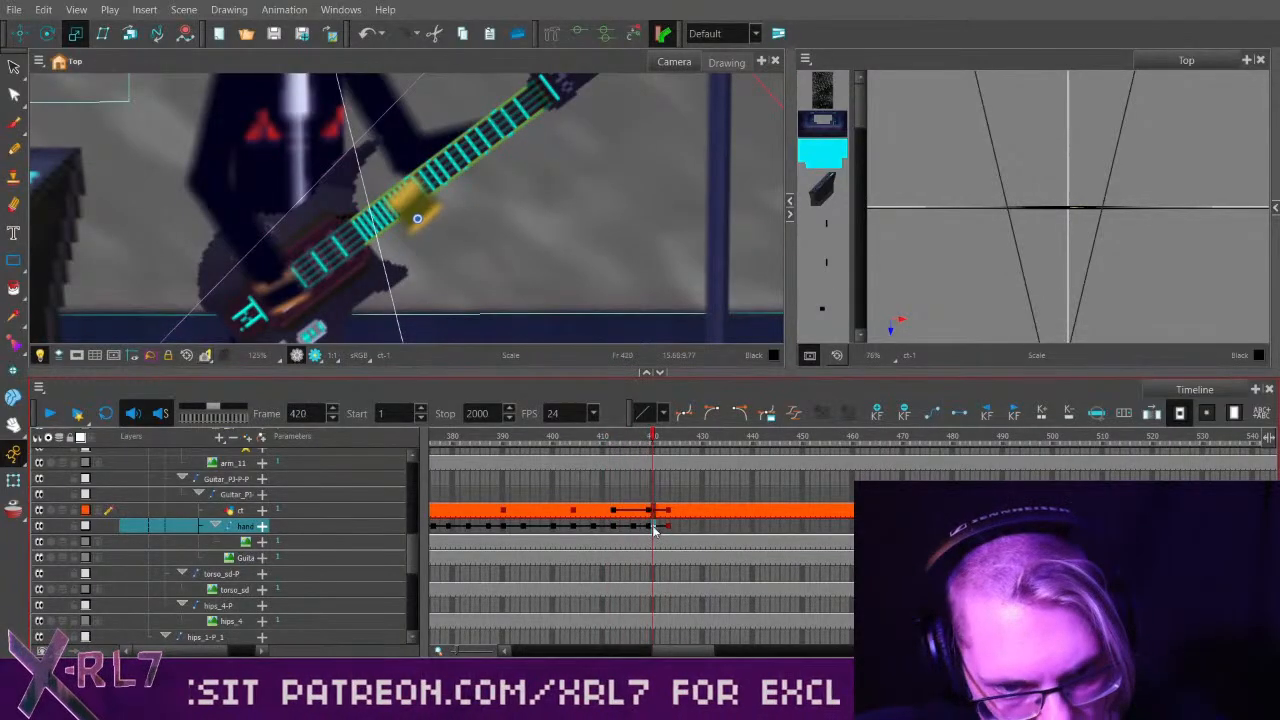
pyautogui.click(20, 34)
pyautogui.scroll(4, 589, 294)
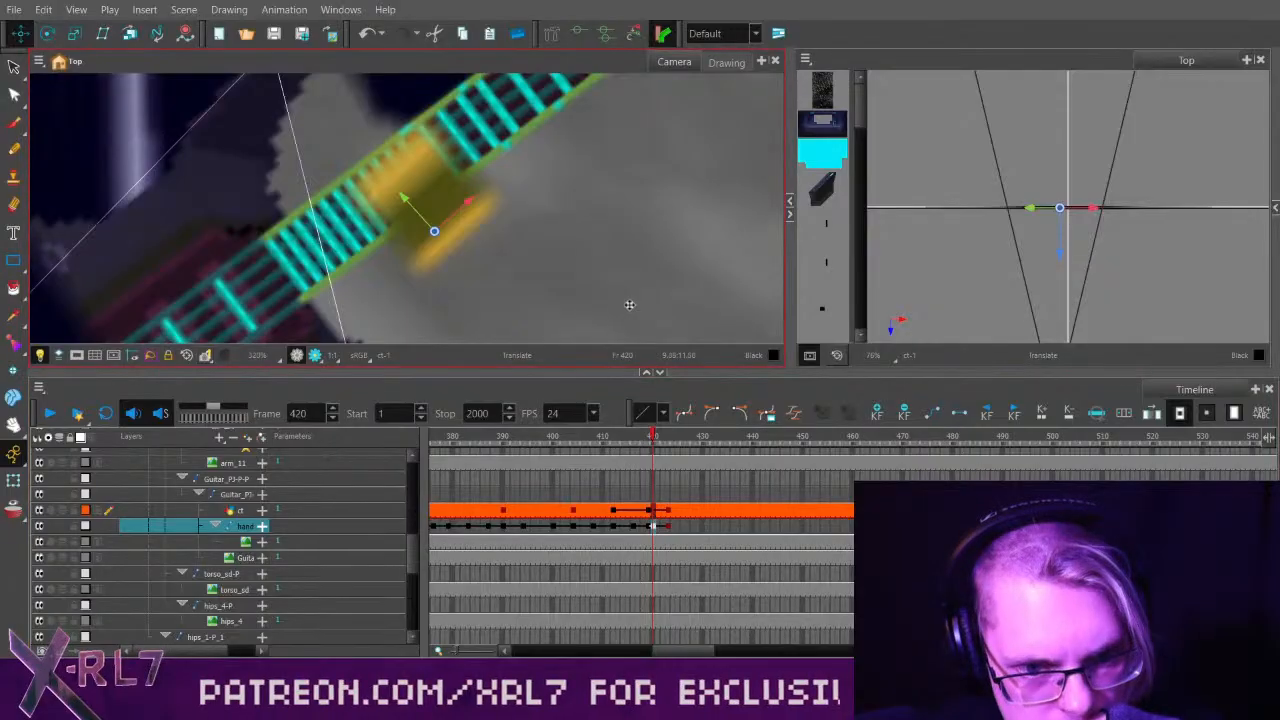
# Add a keyframe to the ct layer at frame 426 and select the hand layer's keyframe at frame 419.
pyautogui.moveTo(583, 432); pyautogui.dragTo(684, 435)
pyautogui.click(49, 413)
pyautogui.click(685, 515)
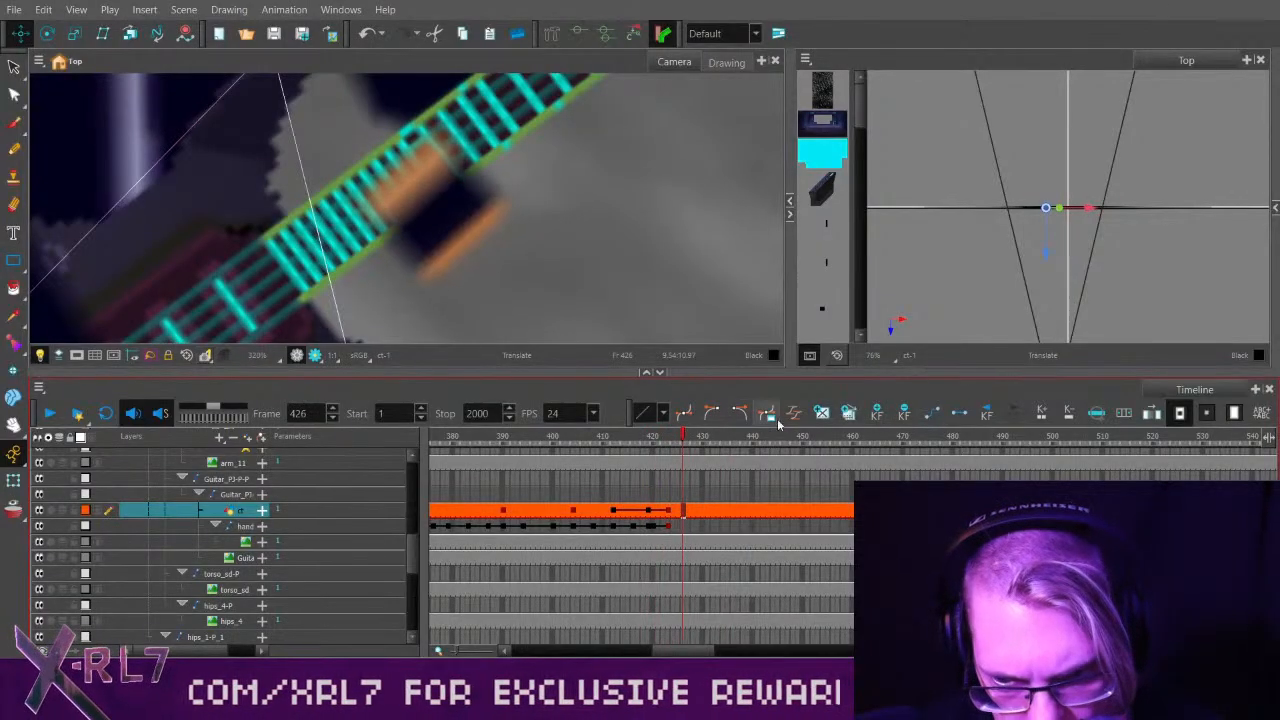
pyautogui.click(684, 512)
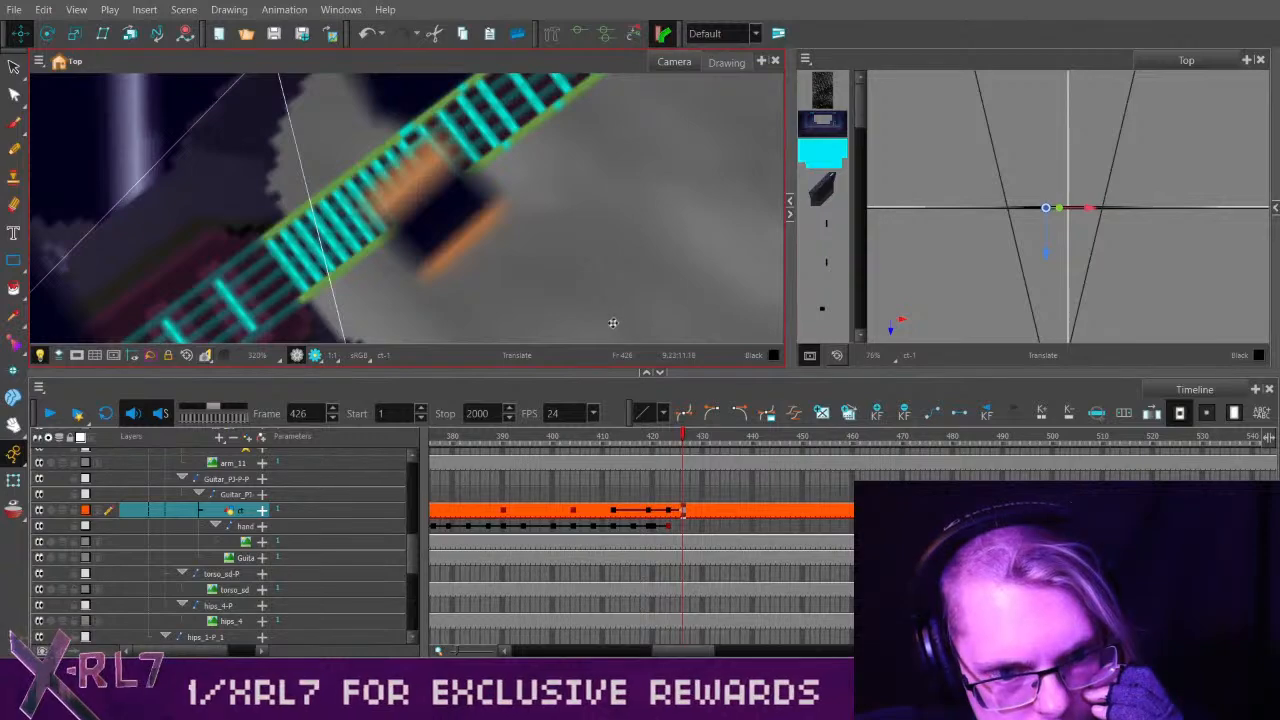
pyautogui.click(650, 527)
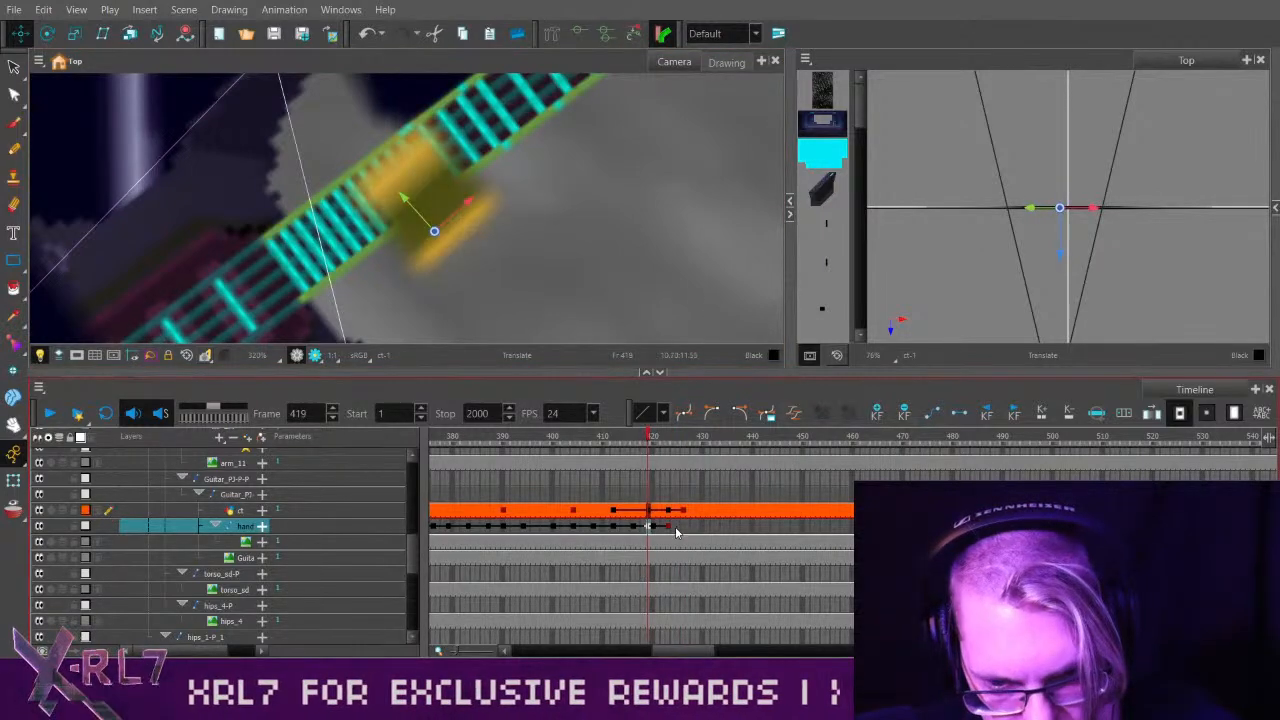
# Keyframe the hand layer at frame 426 with the hand moved slightly down the neck, and replay from about frame 391.
pyautogui.click(683, 527)
pyautogui.moveTo(616, 311); pyautogui.dragTo(605, 318)
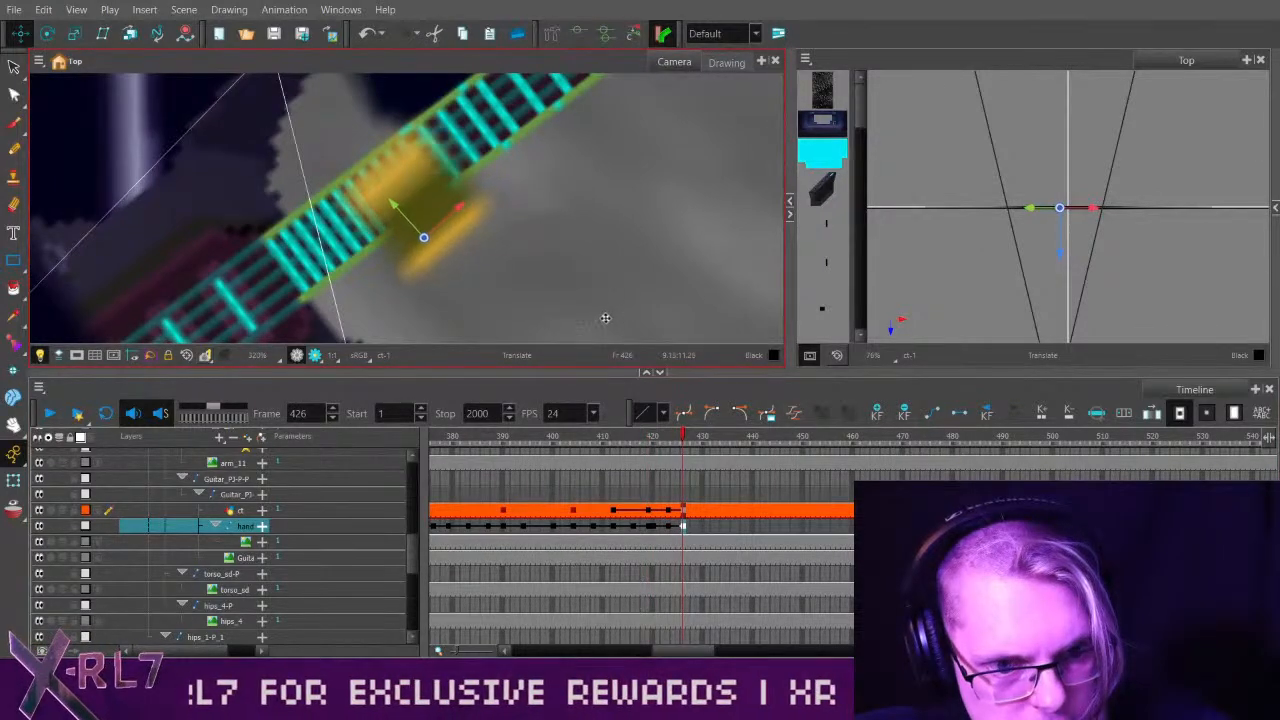
pyautogui.moveTo(668, 439); pyautogui.dragTo(507, 440)
pyautogui.click(53, 413)
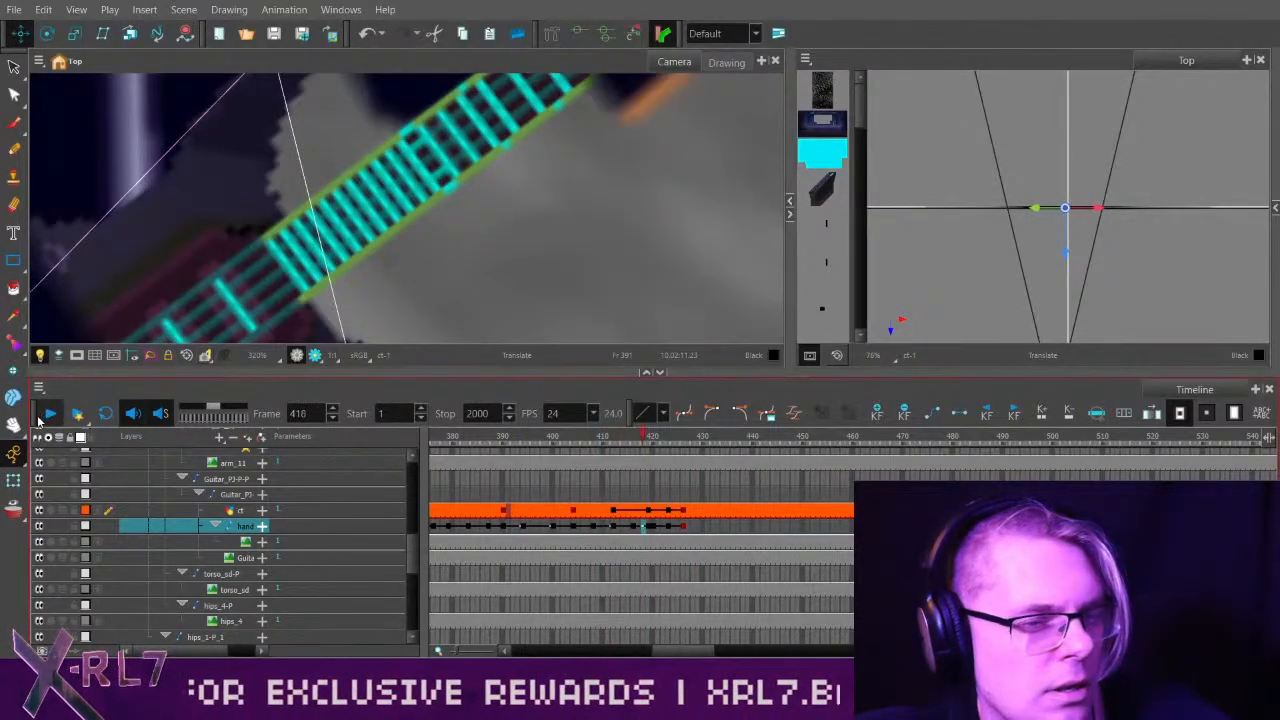
# Replay the section from frames 397 and 405, close up and zoomed out, to check the new hand keyframes against the audio.
pyautogui.moveTo(582, 439); pyautogui.dragTo(684, 528)
pyautogui.click(51, 414)
pyautogui.click(668, 526)
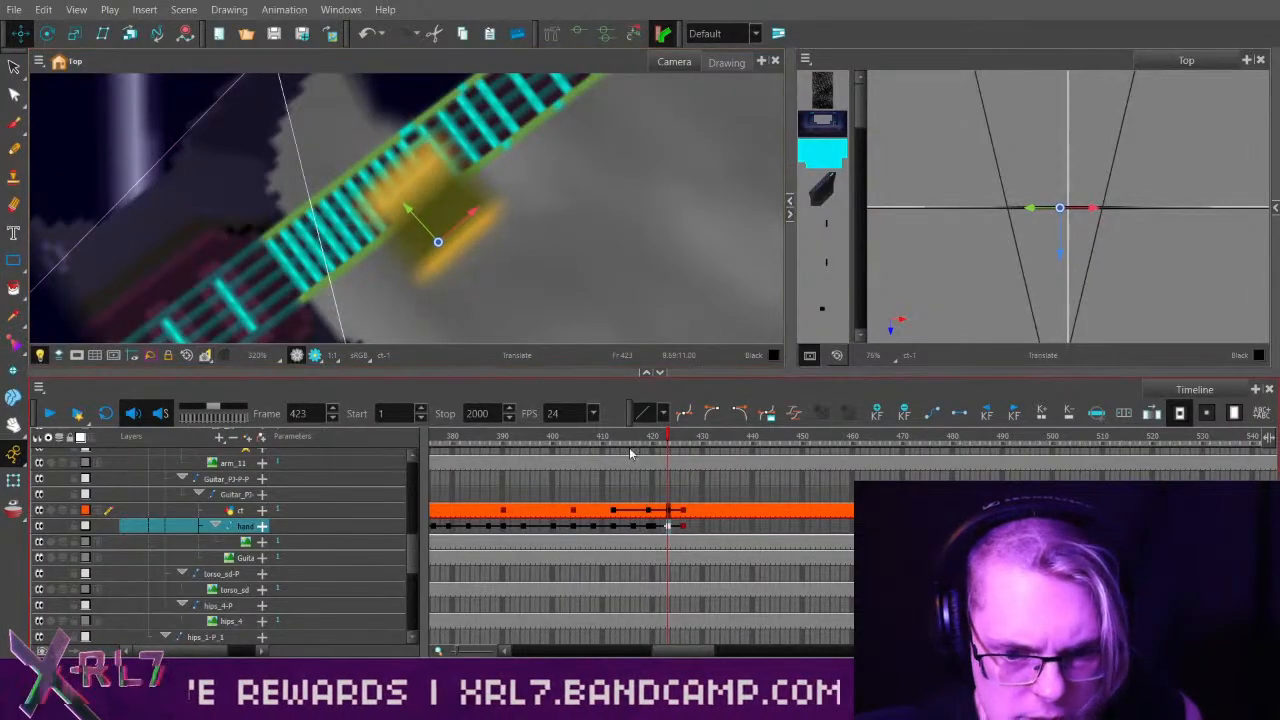
pyautogui.moveTo(629, 440); pyautogui.dragTo(538, 440)
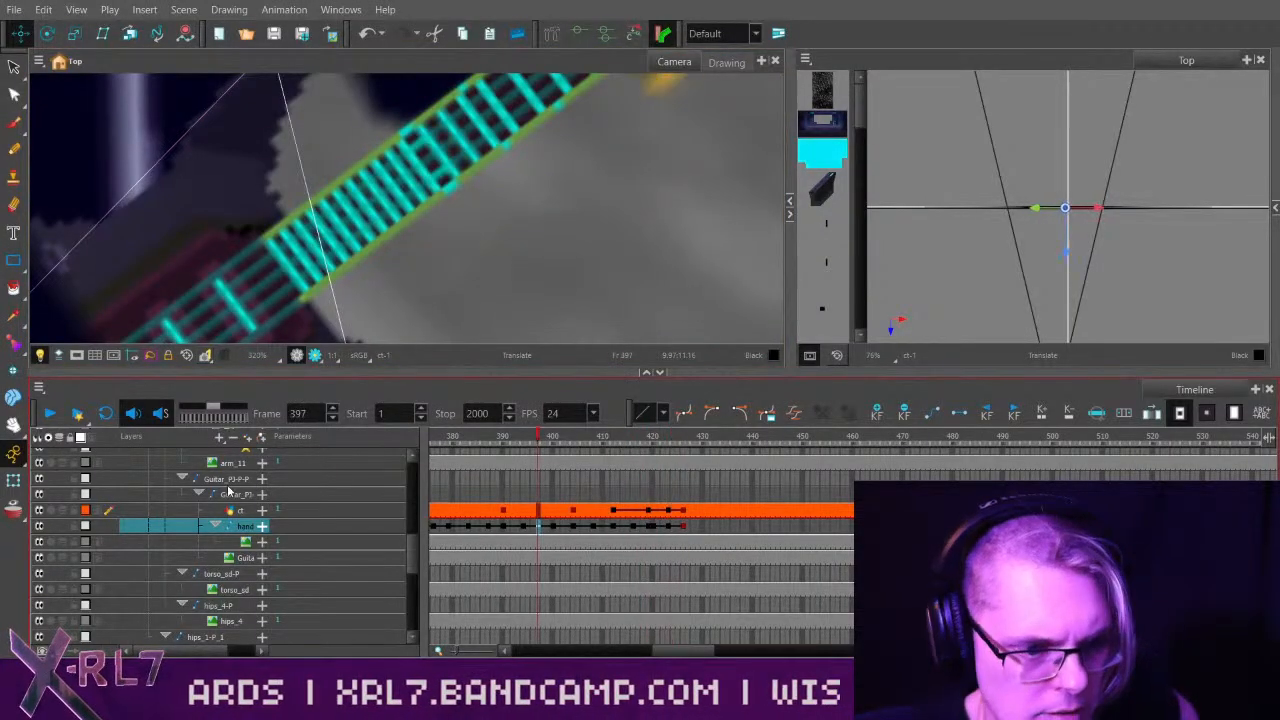
pyautogui.click(52, 413)
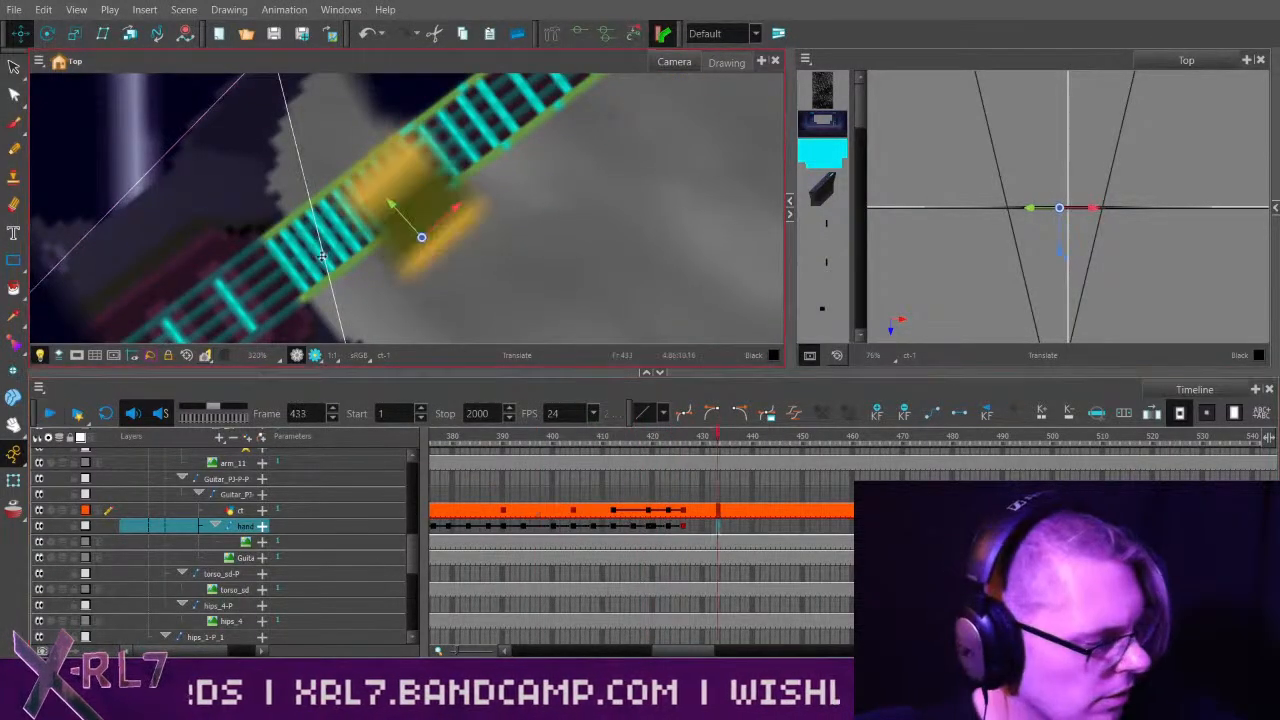
pyautogui.scroll(-2, 577, 229)
pyautogui.moveTo(580, 229); pyautogui.dragTo(543, 291)
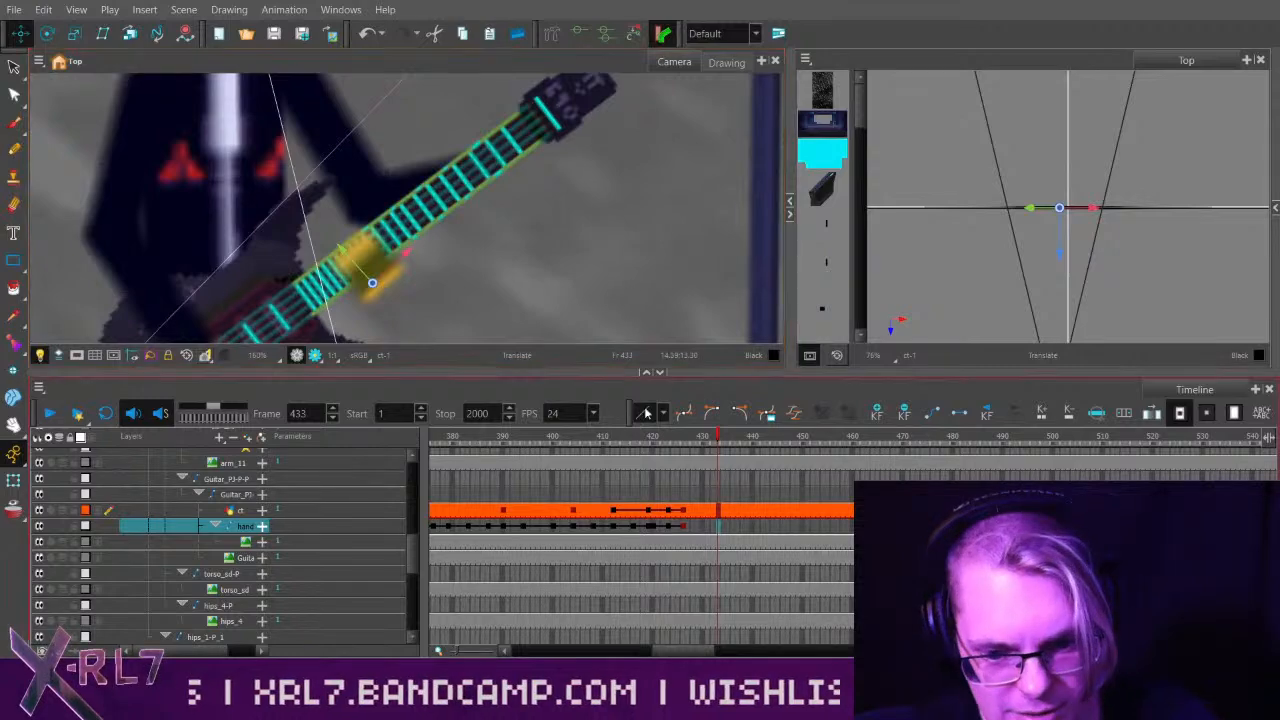
pyautogui.click(577, 437)
pyautogui.click(50, 413)
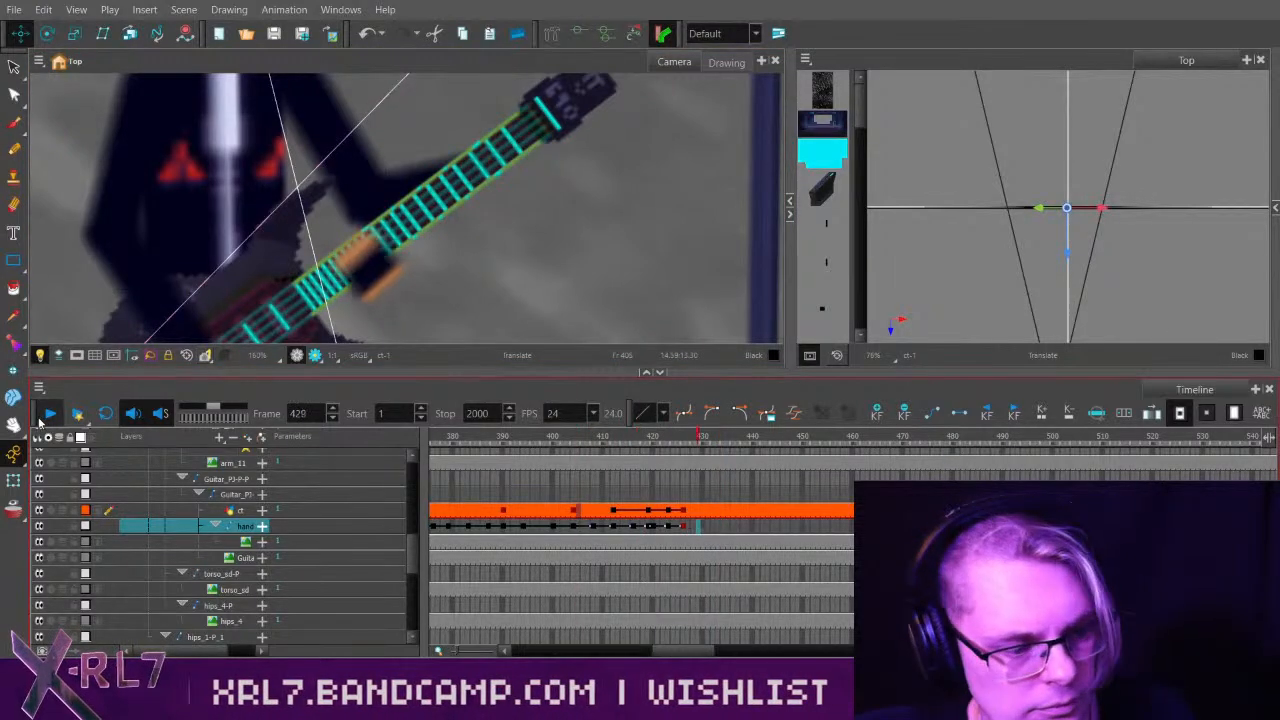
pyautogui.click(52, 414)
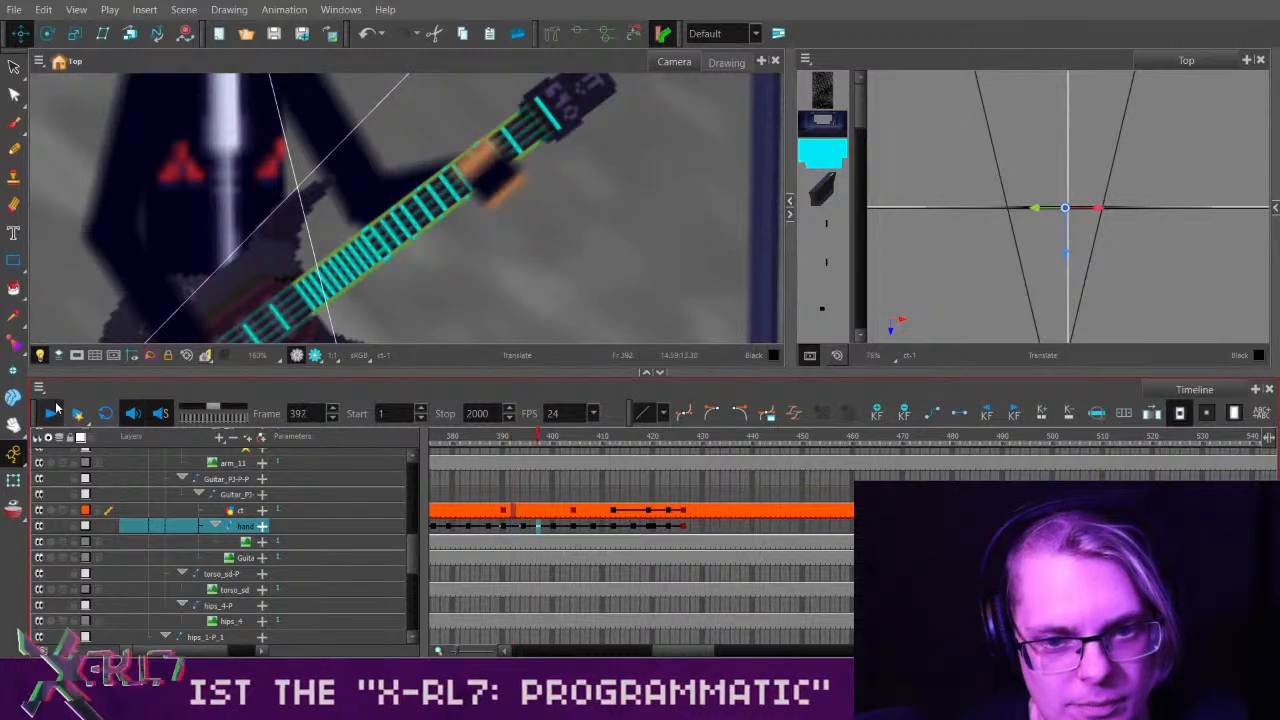
pyautogui.click(55, 409)
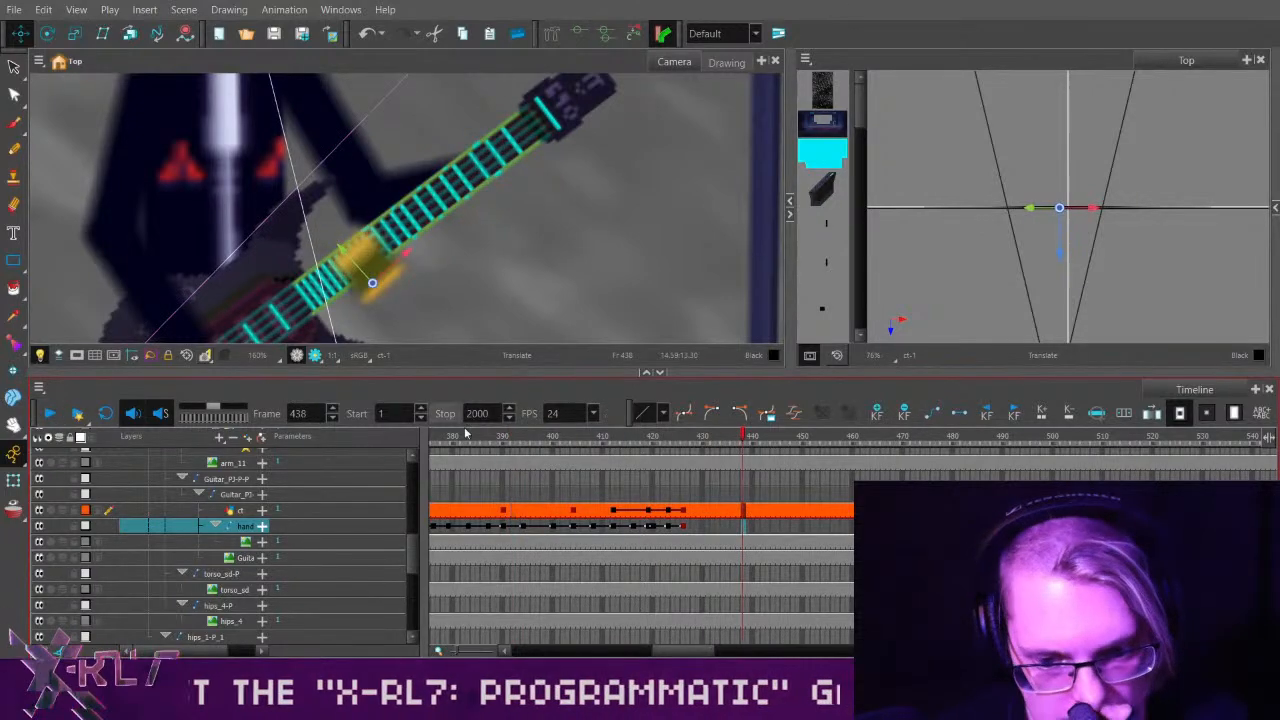
# Nudge the hand slightly at its keyframe on frame 416.
pyautogui.moveTo(465, 436); pyautogui.dragTo(633, 443)
pyautogui.click(48, 413)
pyautogui.click(48, 412)
pyautogui.hotkey('alt', '4')
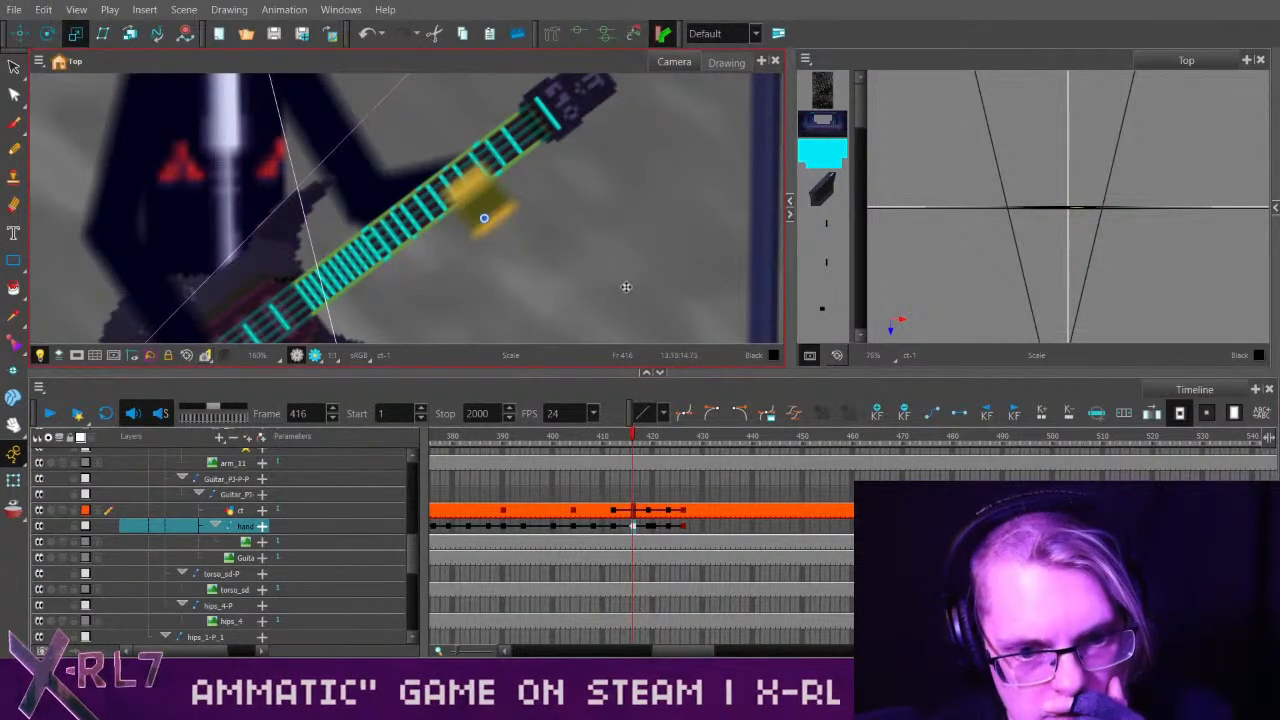
pyautogui.hotkey('alt', '2')
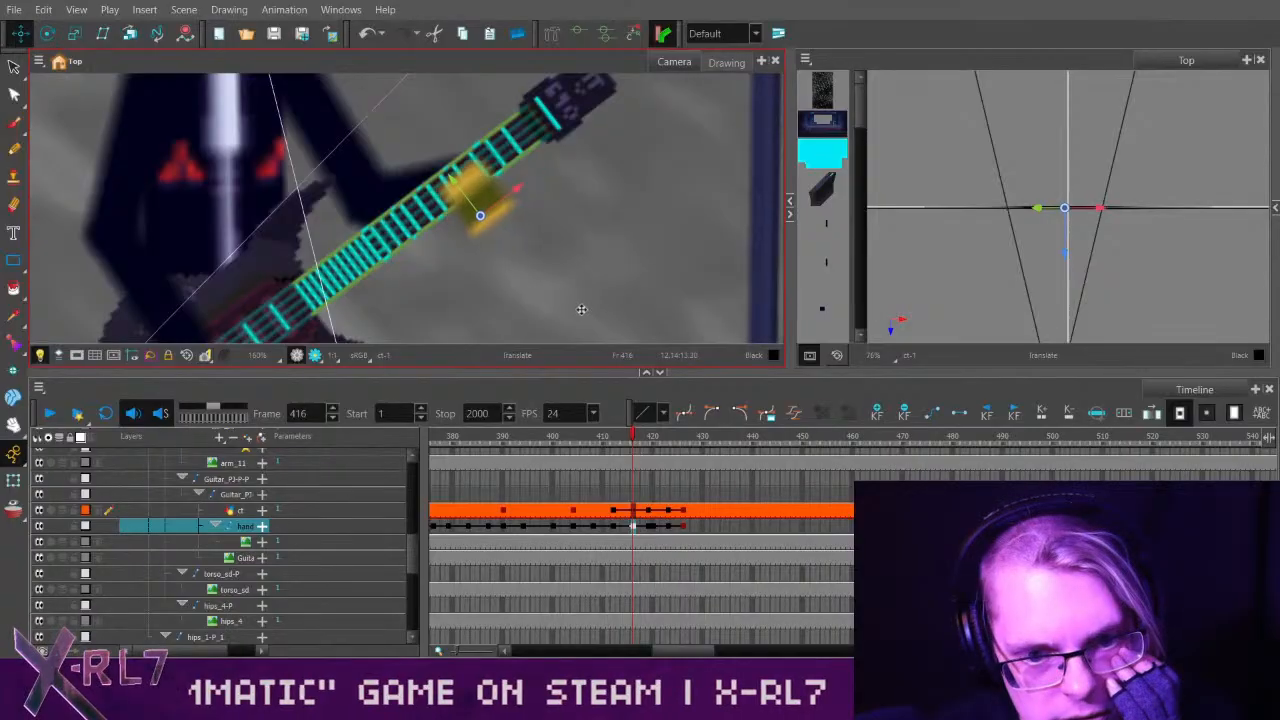
# Replay the guitar part repeatedly from frames between 362 and 403 to examine the hand's timing across the whole figure.
pyautogui.moveTo(632, 443); pyautogui.dragTo(489, 440)
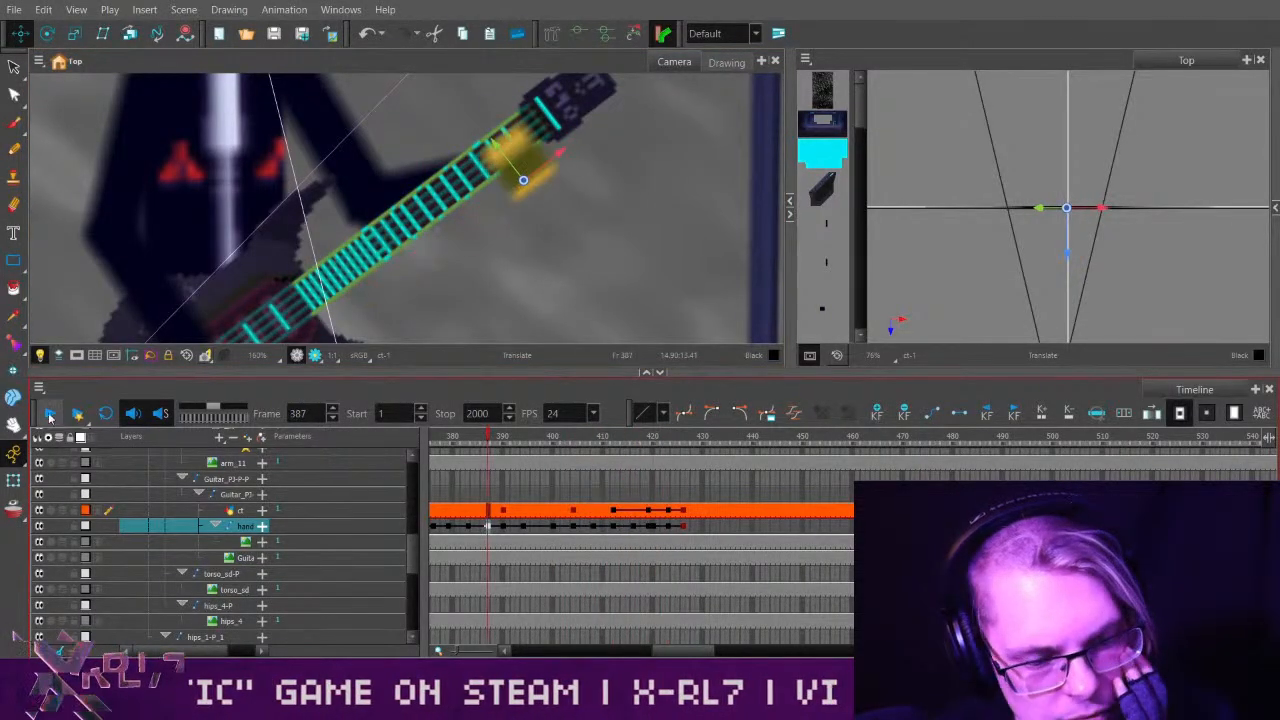
pyautogui.click(52, 415)
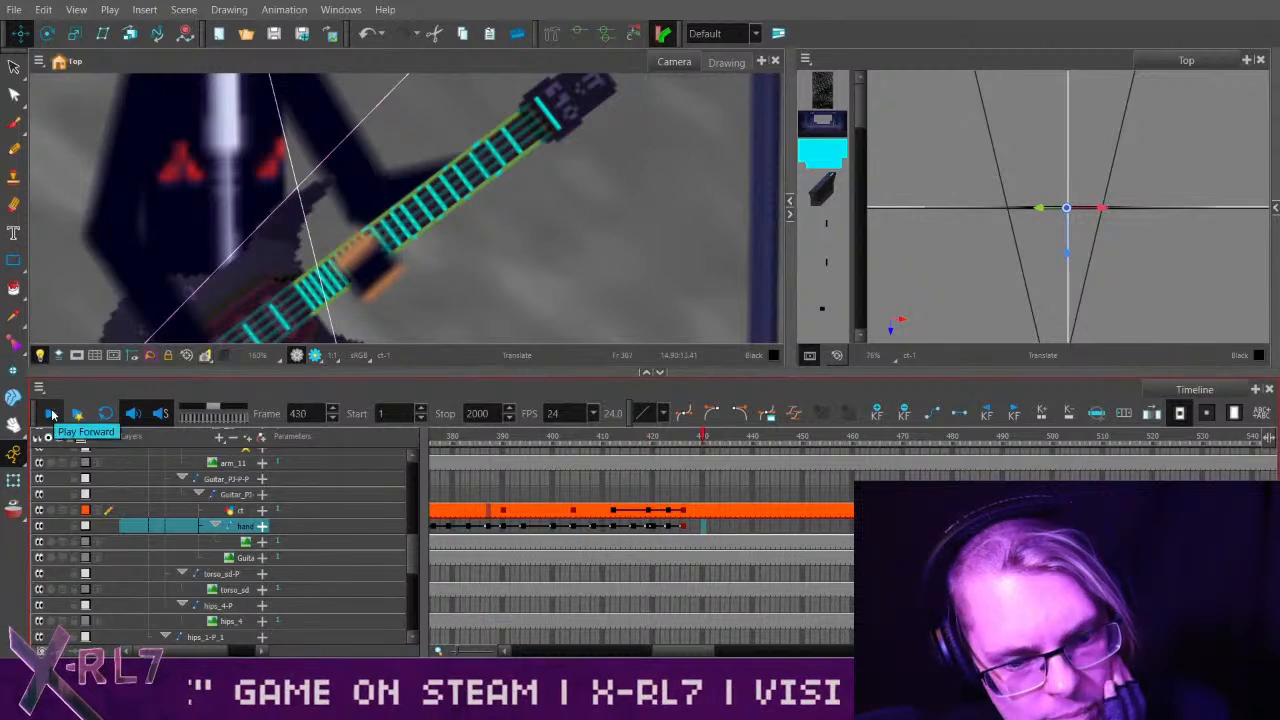
pyautogui.click(52, 415)
pyautogui.scroll(-3, 600, 266)
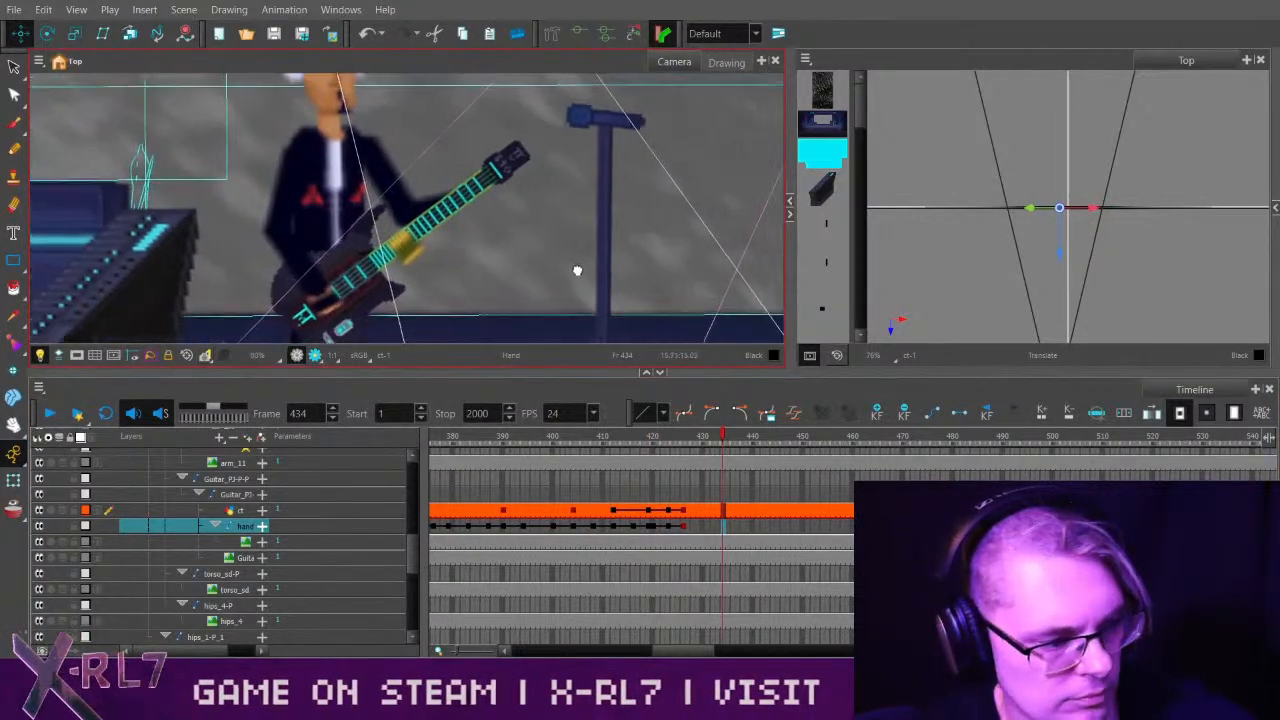
pyautogui.click(50, 415)
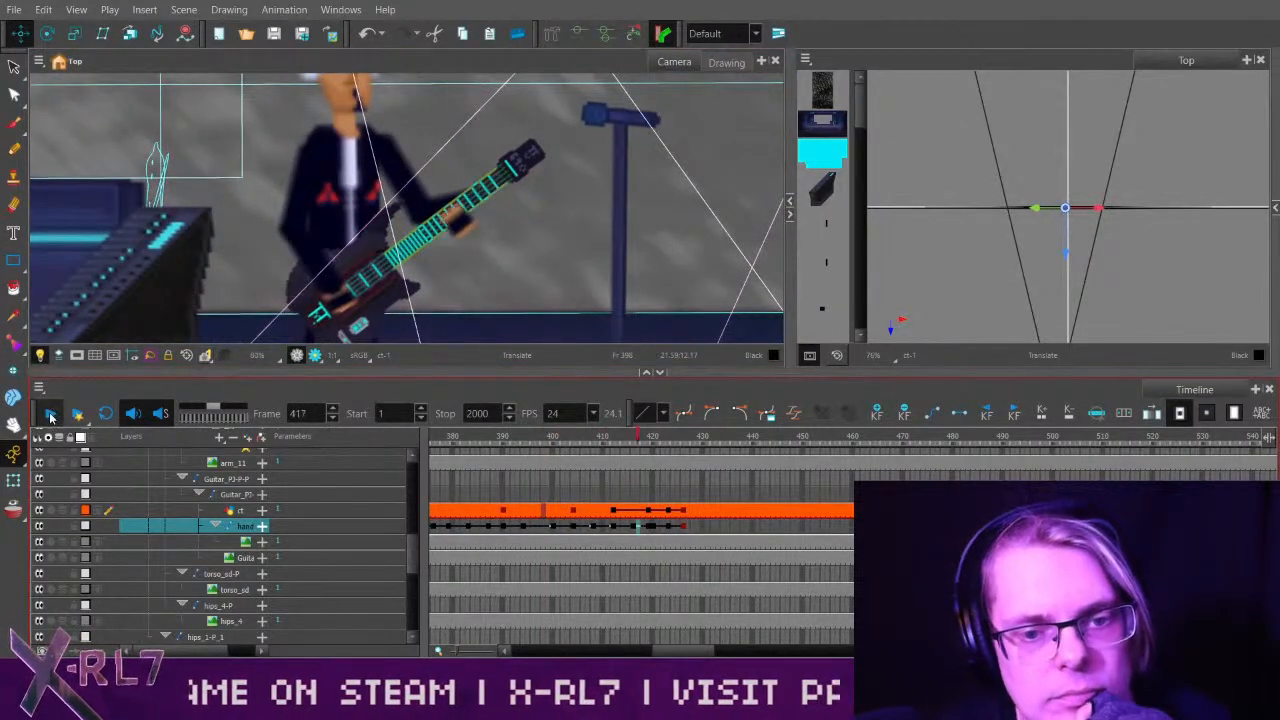
pyautogui.click(50, 415)
pyautogui.moveTo(512, 440); pyautogui.dragTo(370, 438)
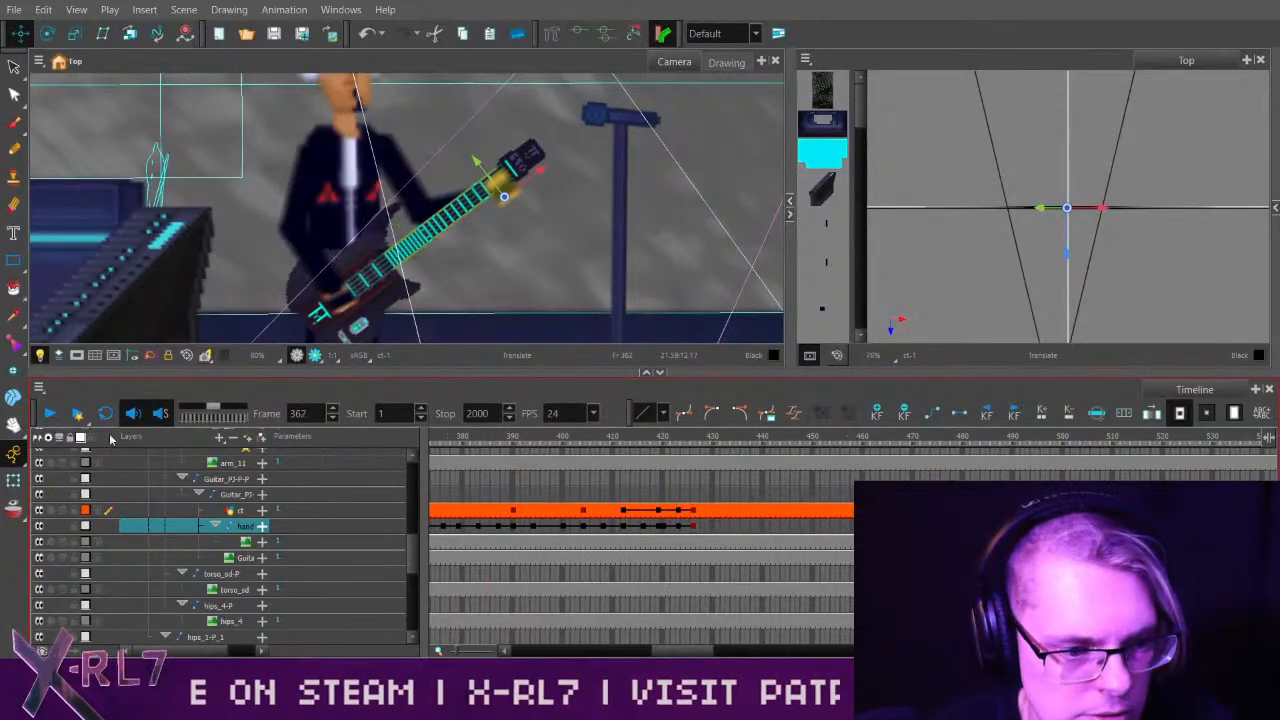
pyautogui.click(52, 413)
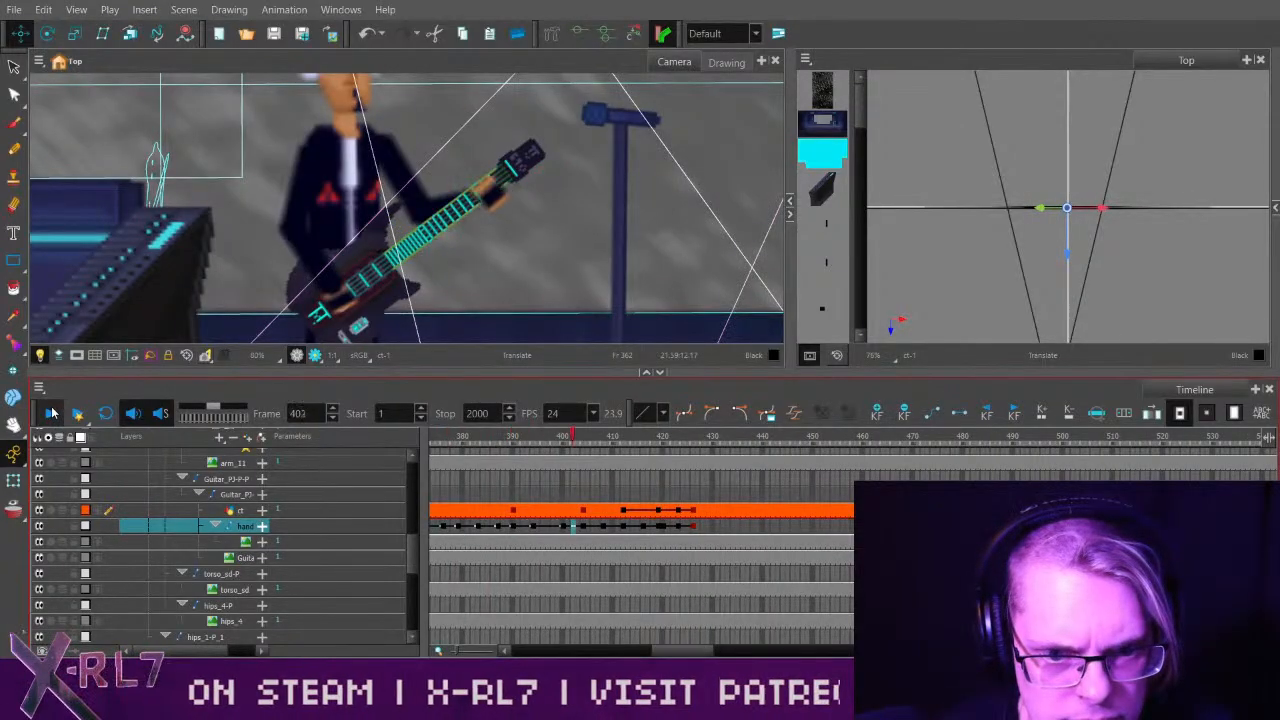
pyautogui.click(50, 415)
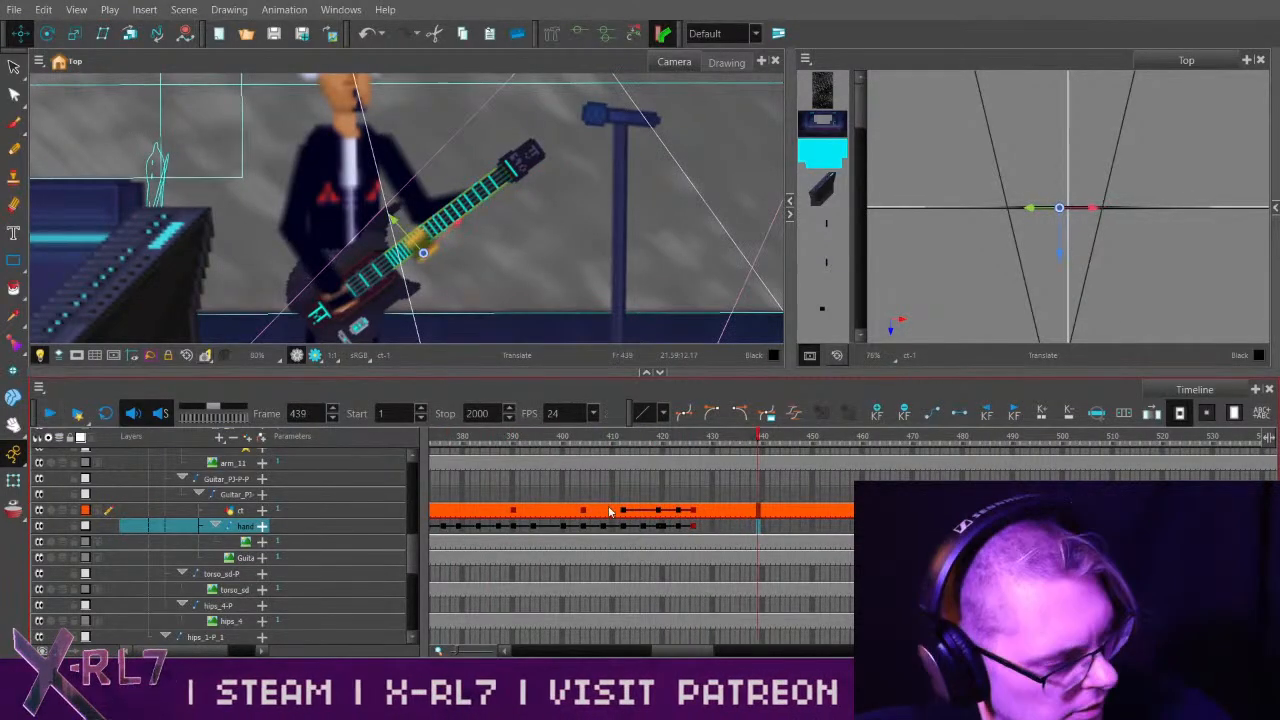
pyautogui.moveTo(701, 655); pyautogui.dragTo(699, 654)
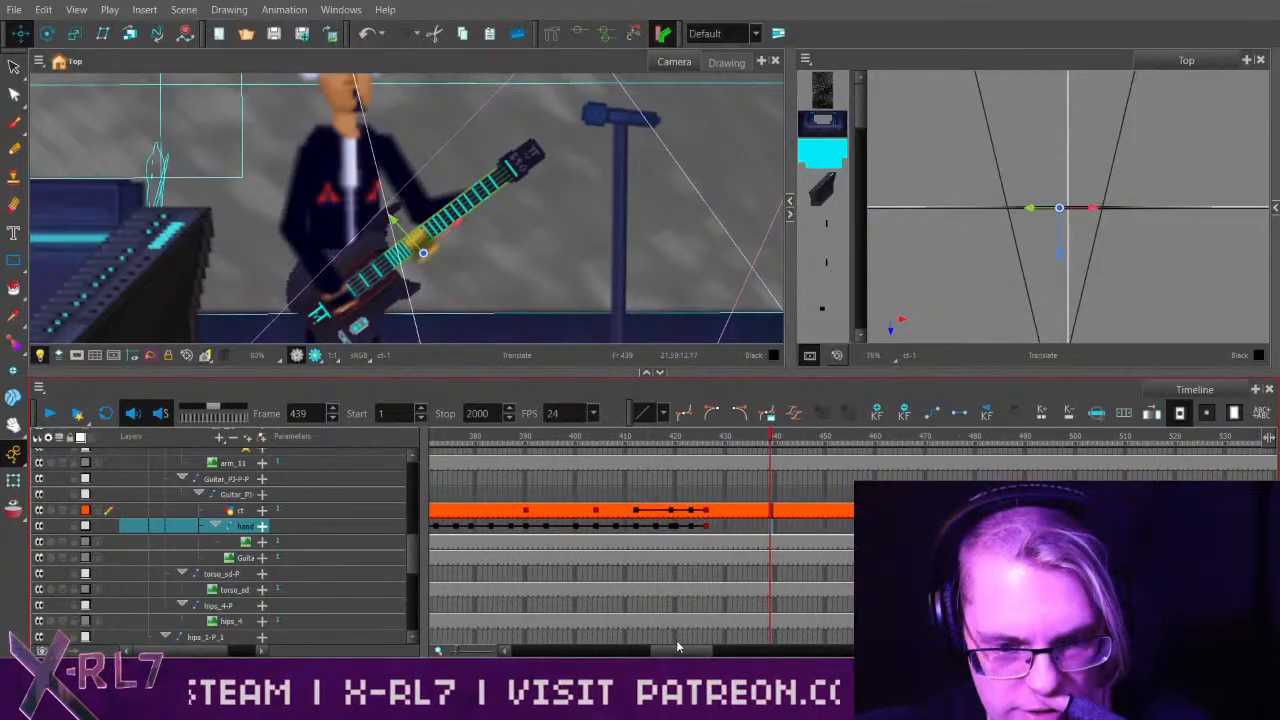
pyautogui.moveTo(650, 442); pyautogui.dragTo(526, 456)
pyautogui.click(51, 413)
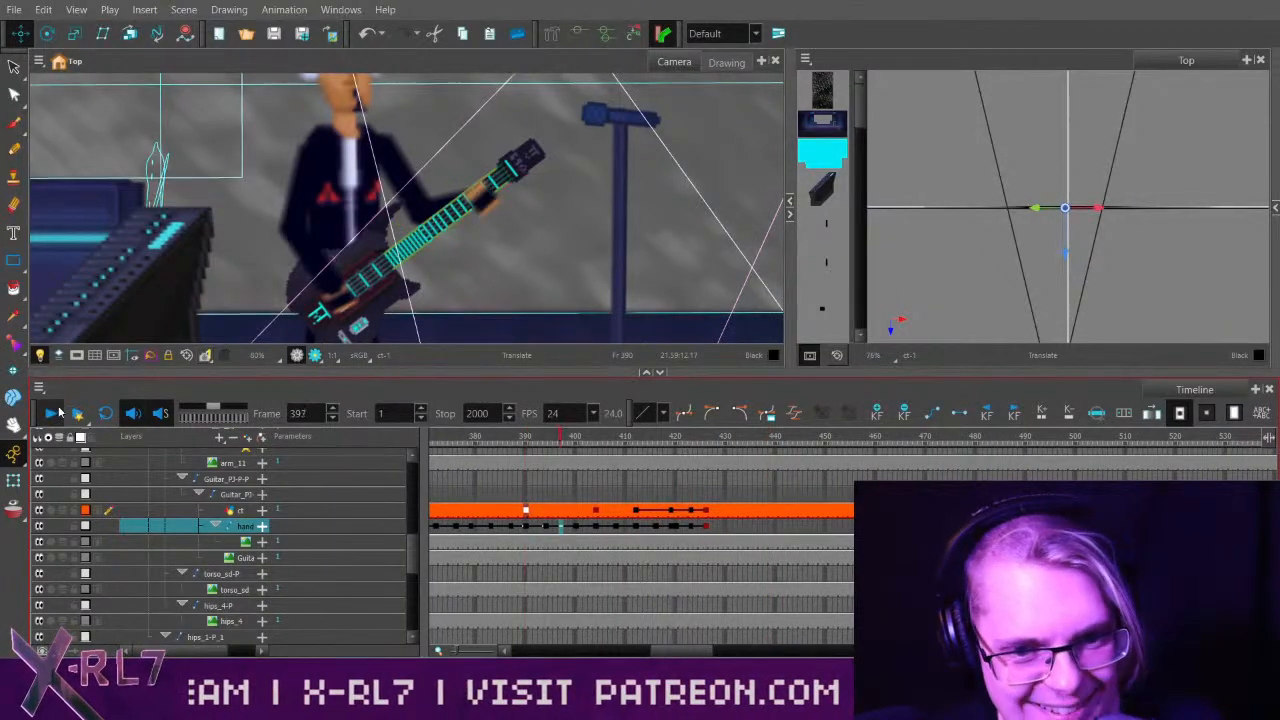
pyautogui.click(60, 412)
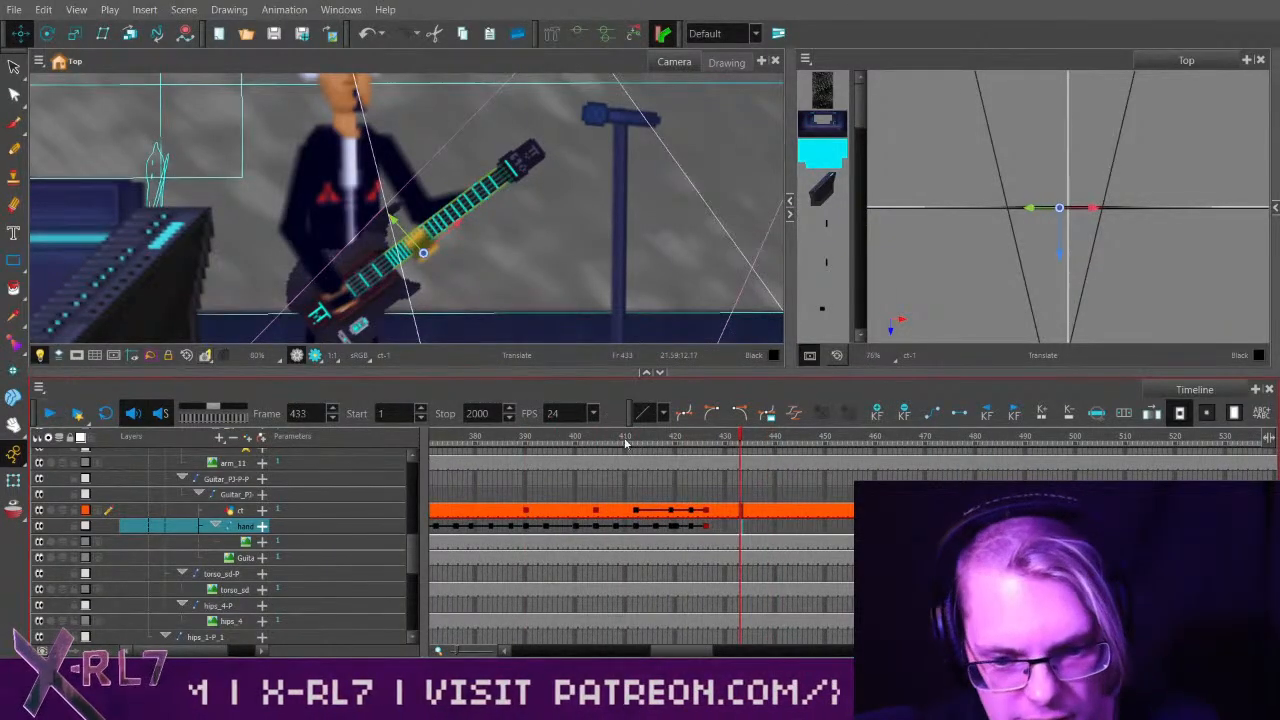
pyautogui.moveTo(634, 441); pyautogui.dragTo(590, 451)
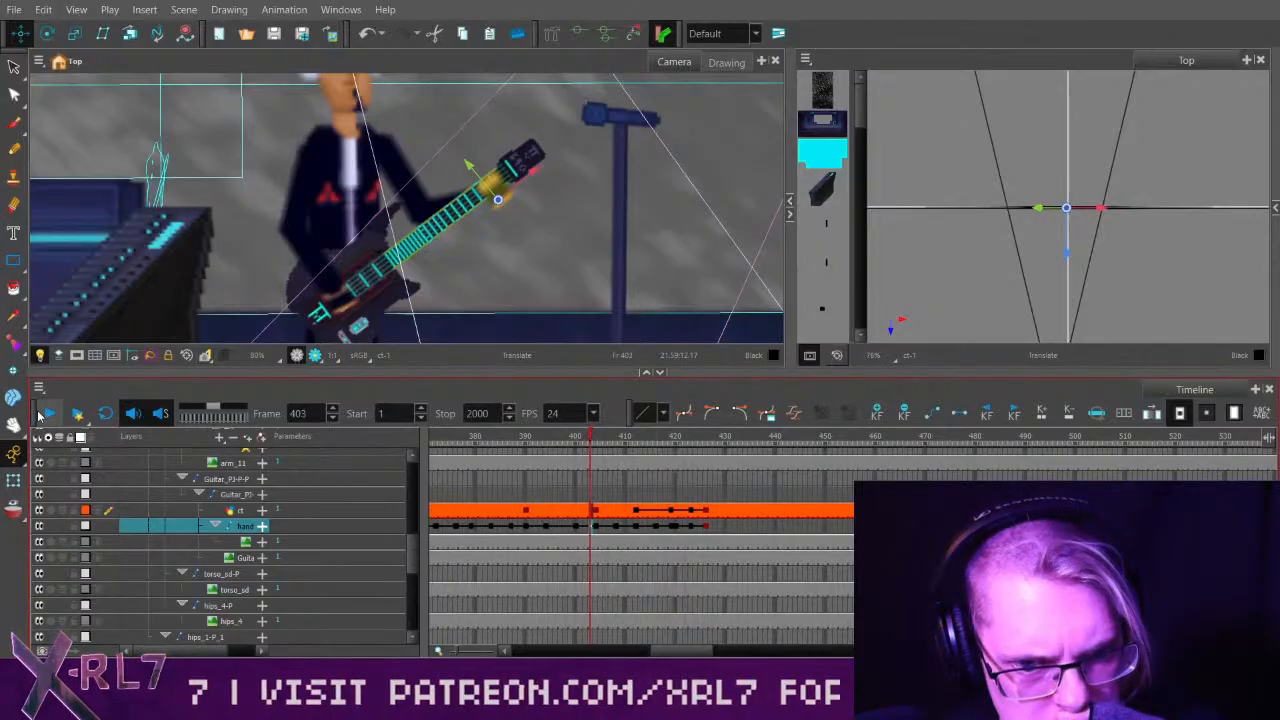
pyautogui.click(50, 413)
pyautogui.click(51, 415)
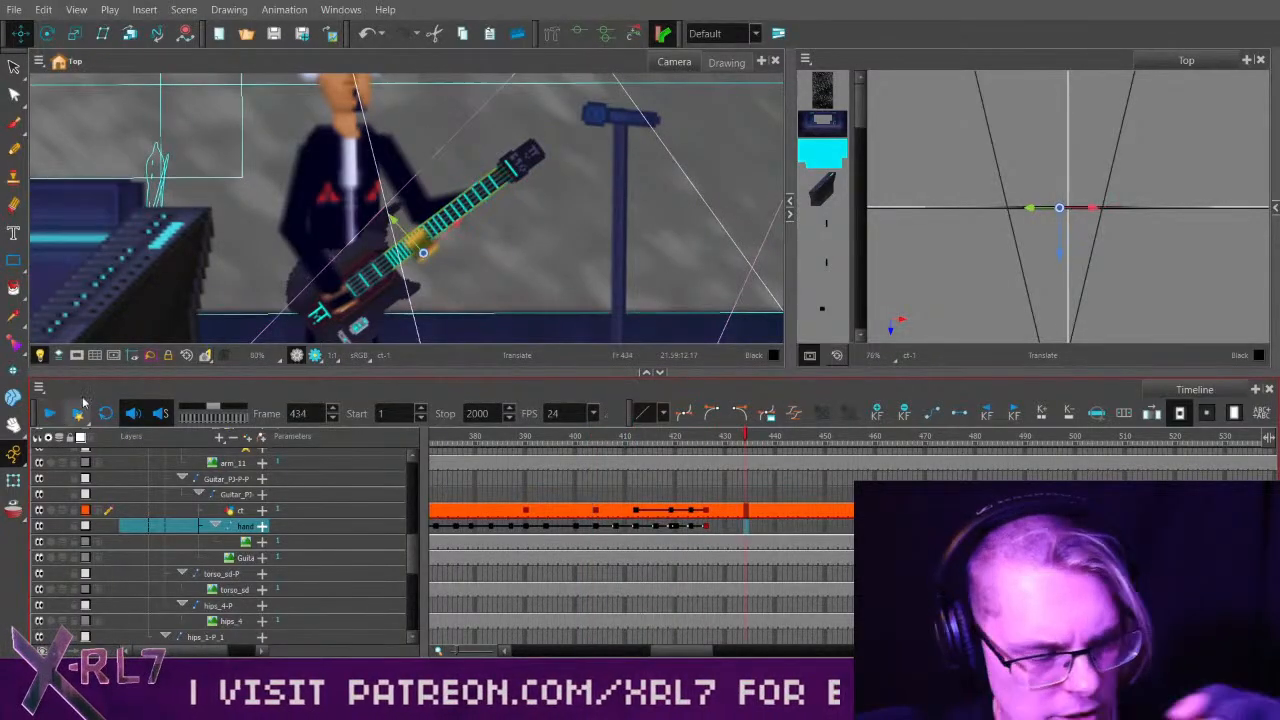
# Add a keyframe to the ct layer at frame 430.
pyautogui.press('2')
pyautogui.press('2')
pyautogui.press('2')
pyautogui.press('2')
pyautogui.moveTo(745, 440); pyautogui.dragTo(688, 440)
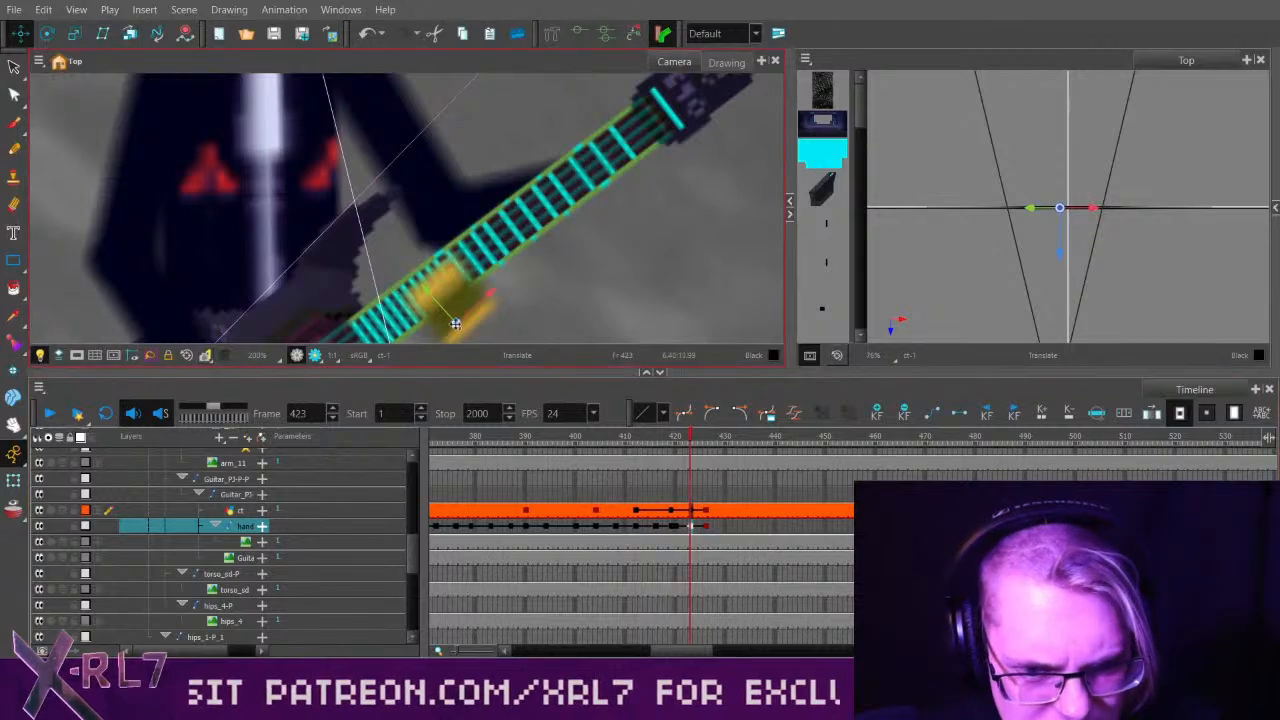
pyautogui.moveTo(663, 440); pyautogui.dragTo(726, 438)
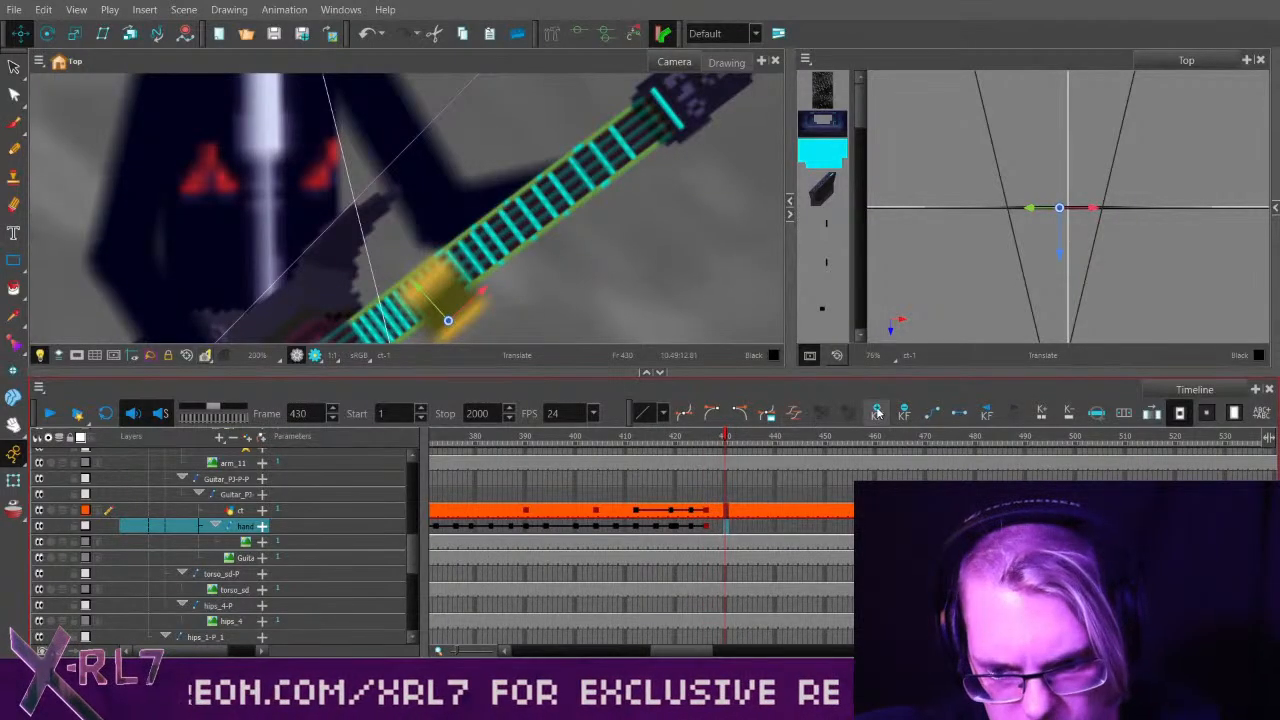
pyautogui.click(726, 511)
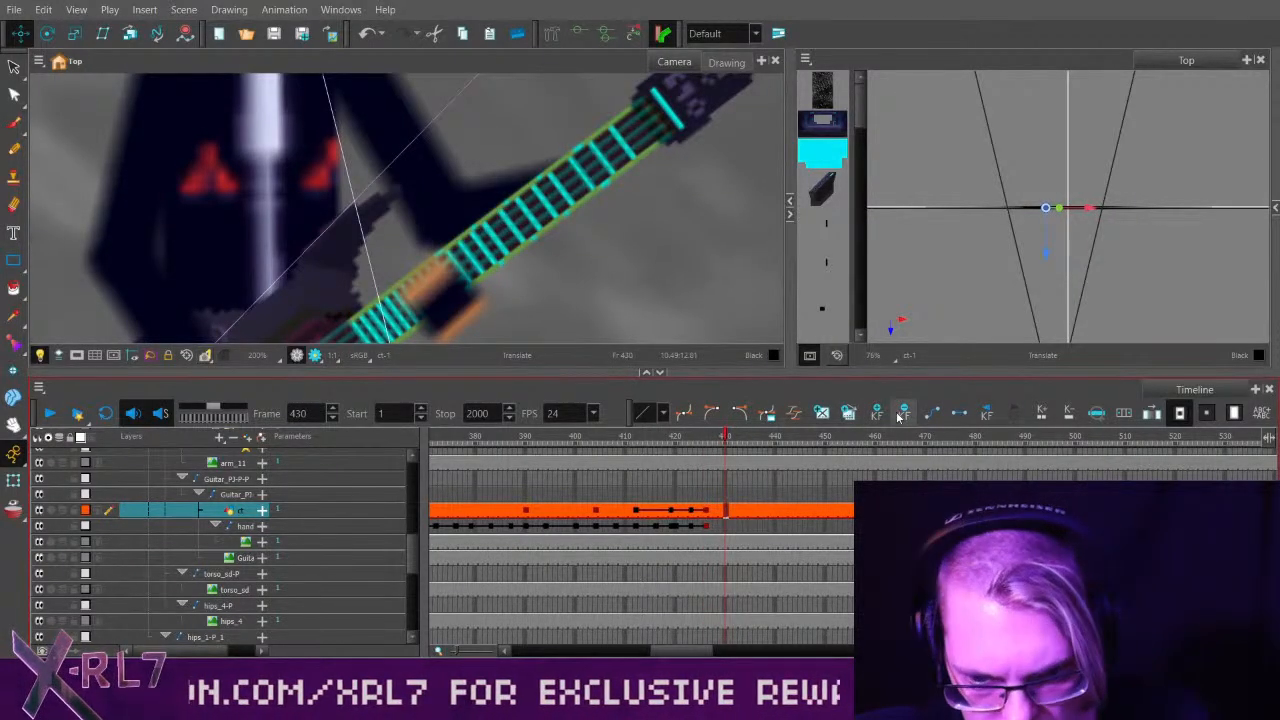
# Add keyframes to the hand layer at frames 430 and 427.
pyautogui.click(676, 527)
pyautogui.moveTo(676, 530); pyautogui.dragTo(726, 527)
pyautogui.click(706, 527)
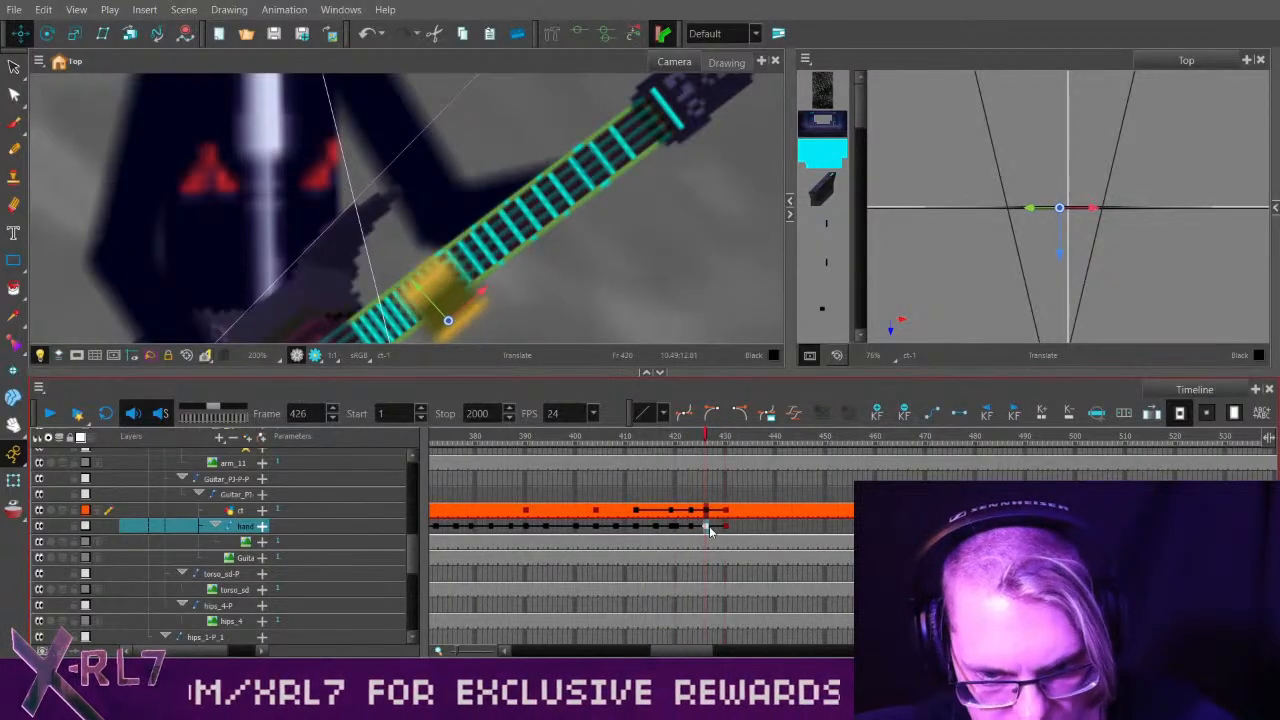
pyautogui.click(710, 529)
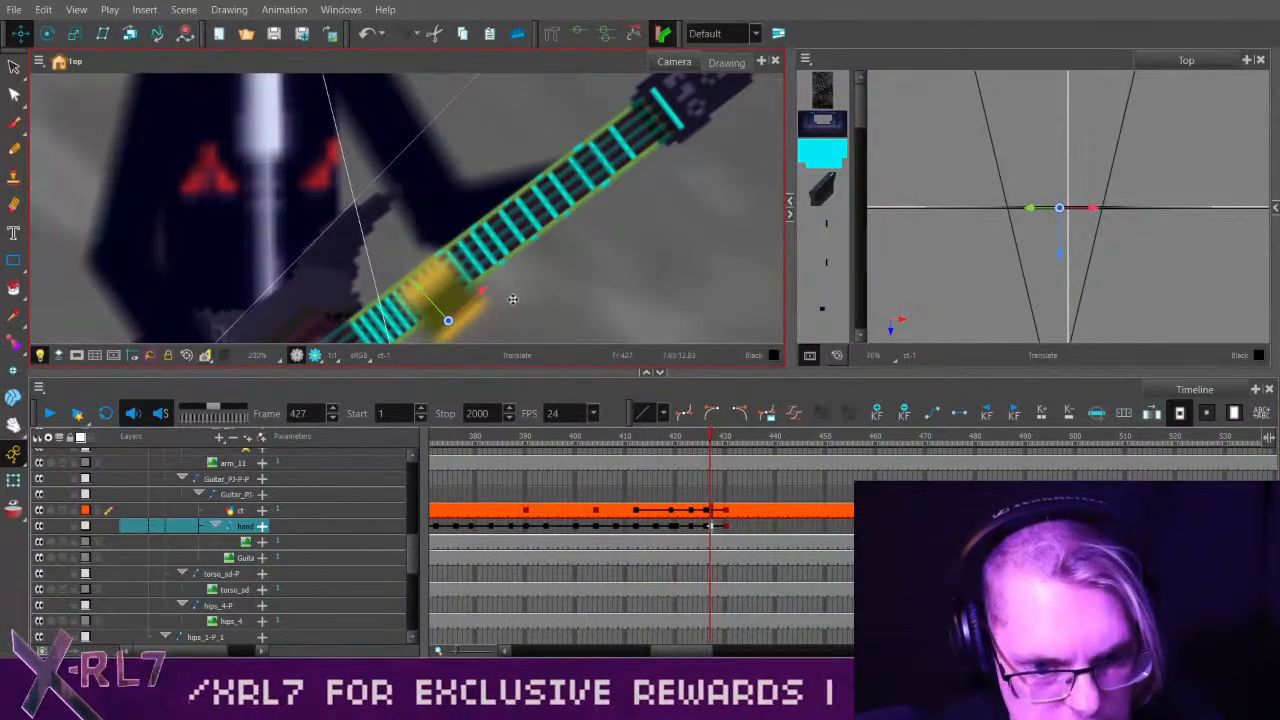
pyautogui.hotkey('alt', '3')
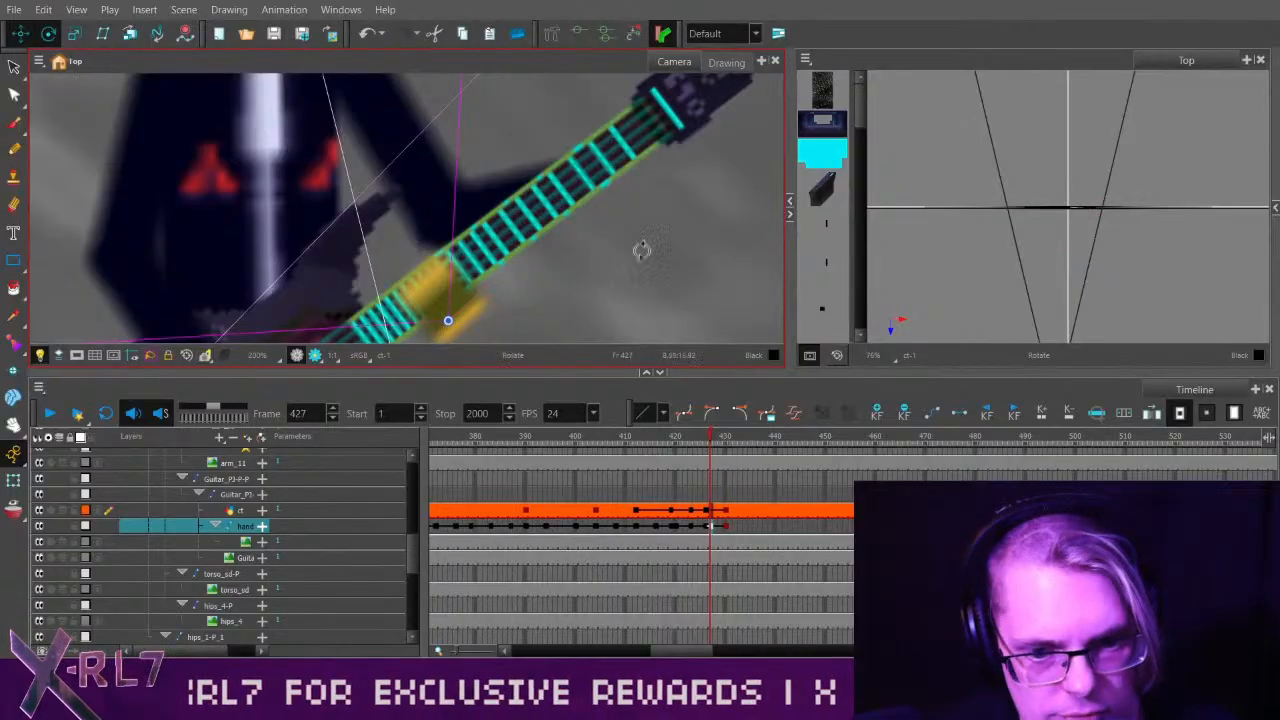
# Replay the section from about frames 387 and 394 and inspect the hand poses around frames 408 to 426.
pyautogui.moveTo(643, 438); pyautogui.dragTo(546, 438)
pyautogui.click(48, 413)
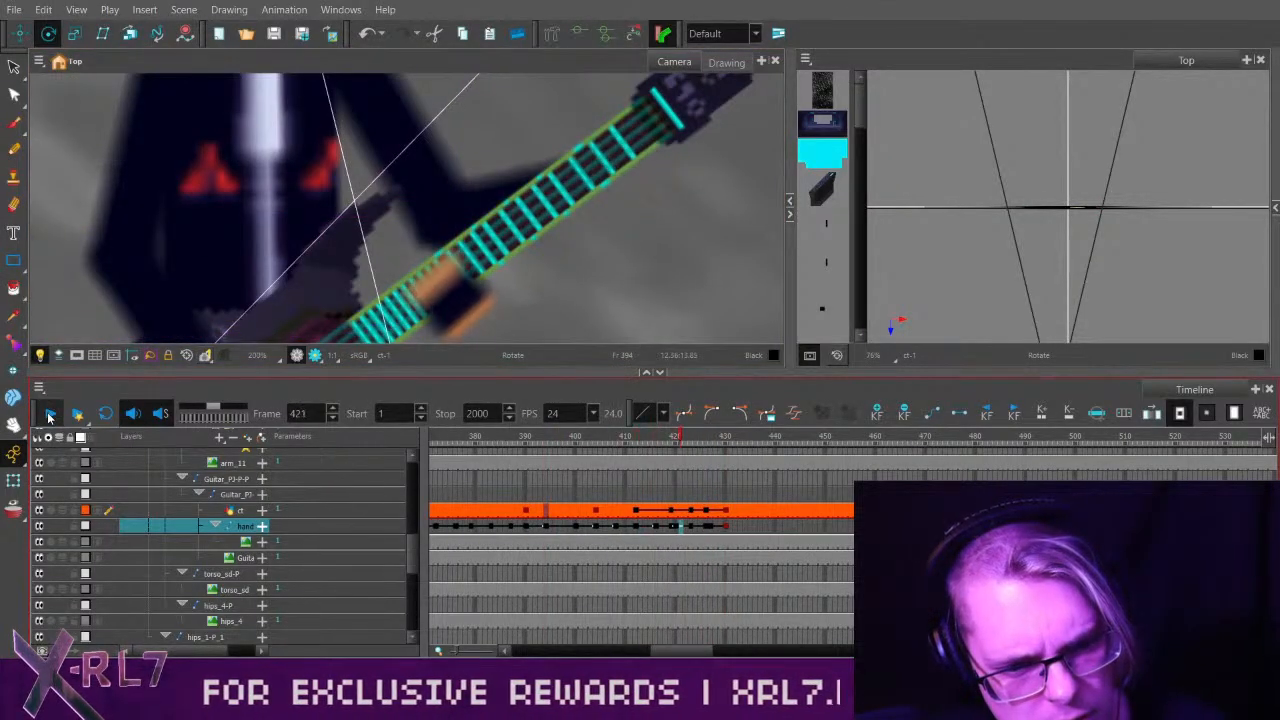
pyautogui.click(48, 413)
pyautogui.click(681, 438)
pyautogui.click(707, 438)
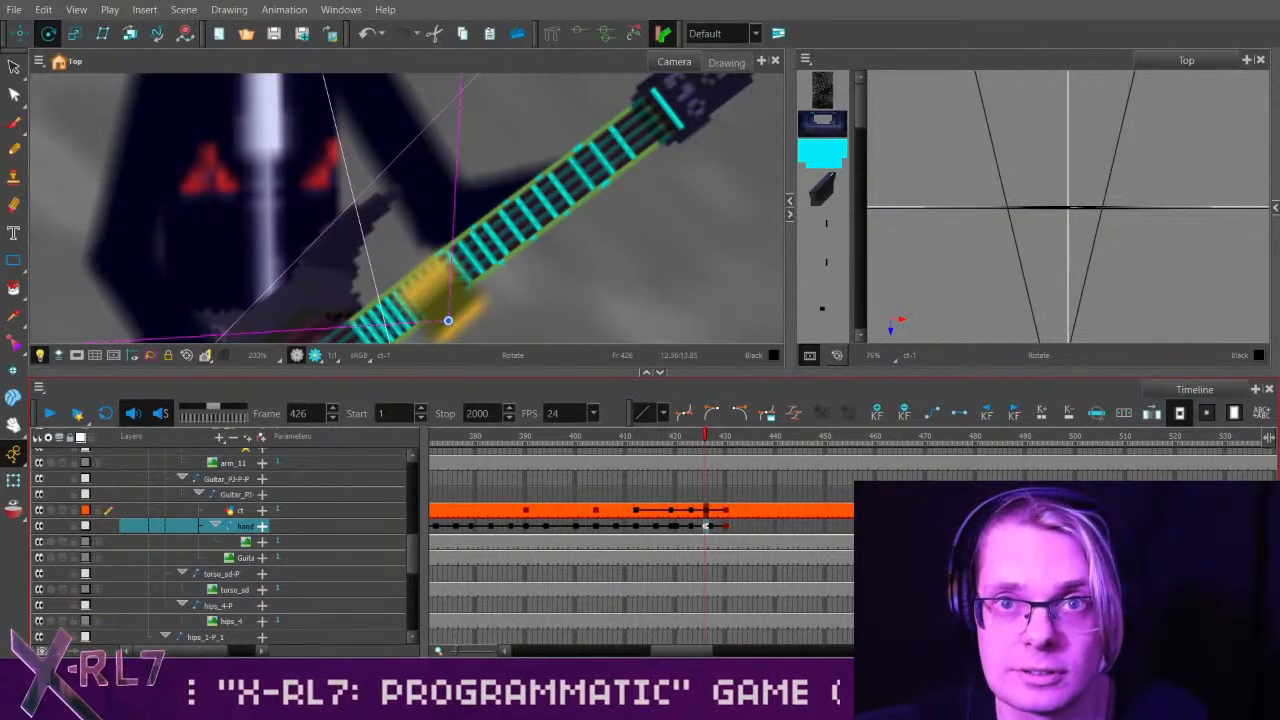
pyautogui.click(616, 438)
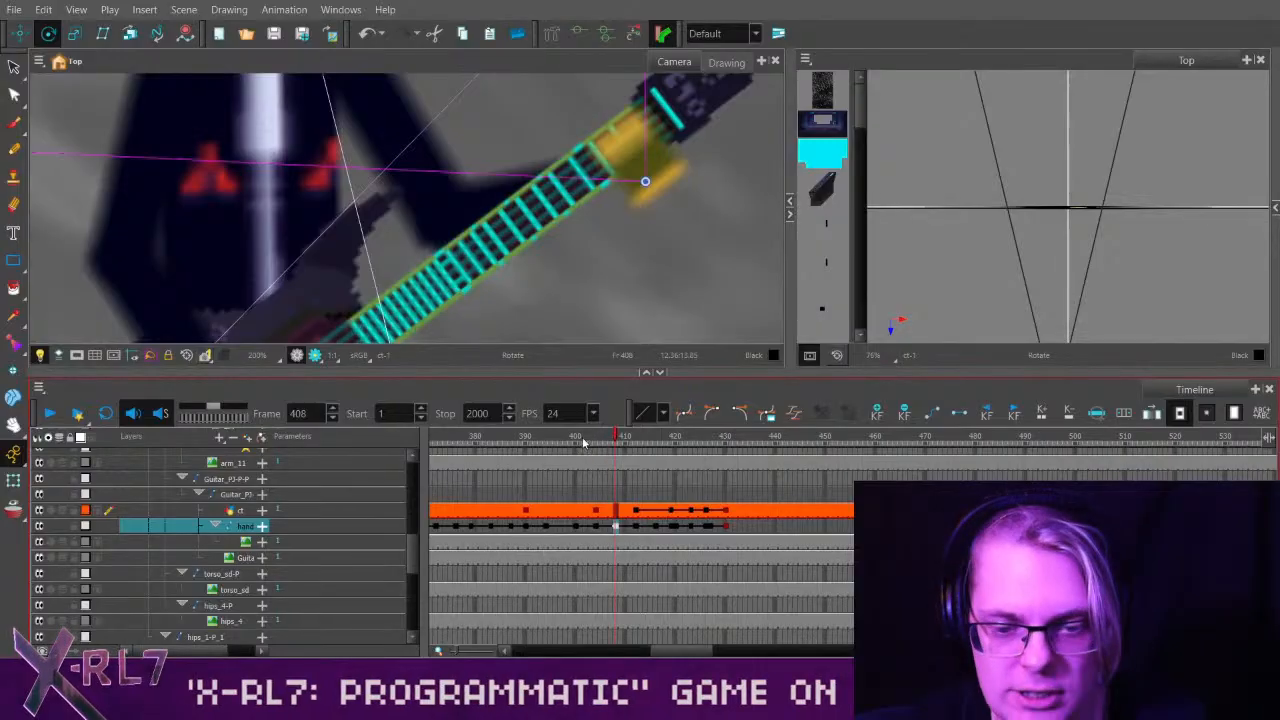
pyautogui.click(560, 438)
pyautogui.click(48, 413)
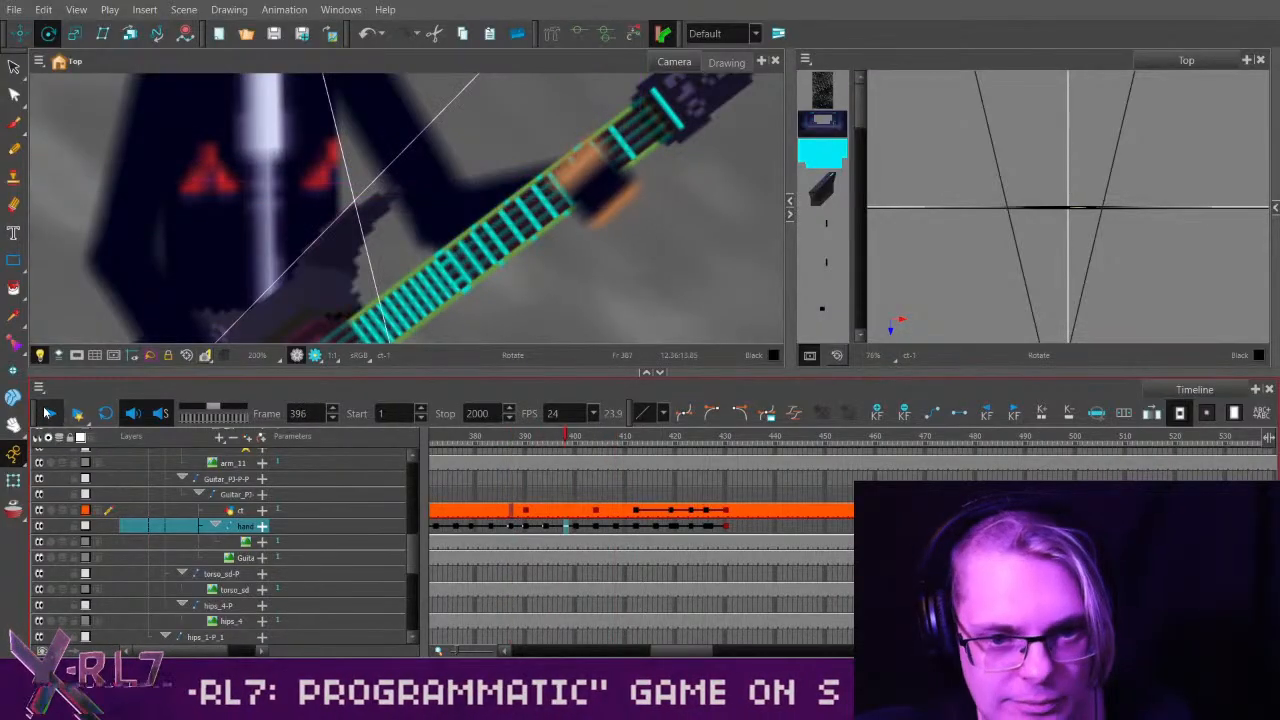
pyautogui.click(76, 413)
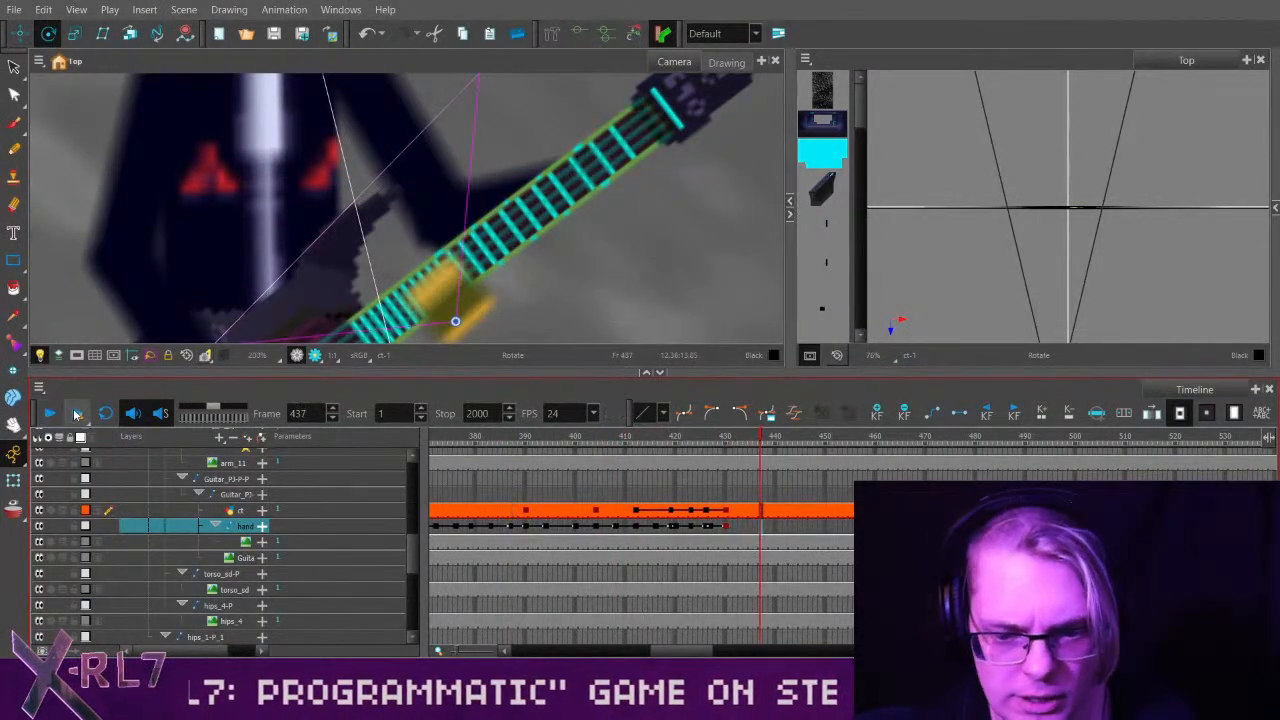
pyautogui.hscroll(2, 685, 558)
pyautogui.click(575, 438)
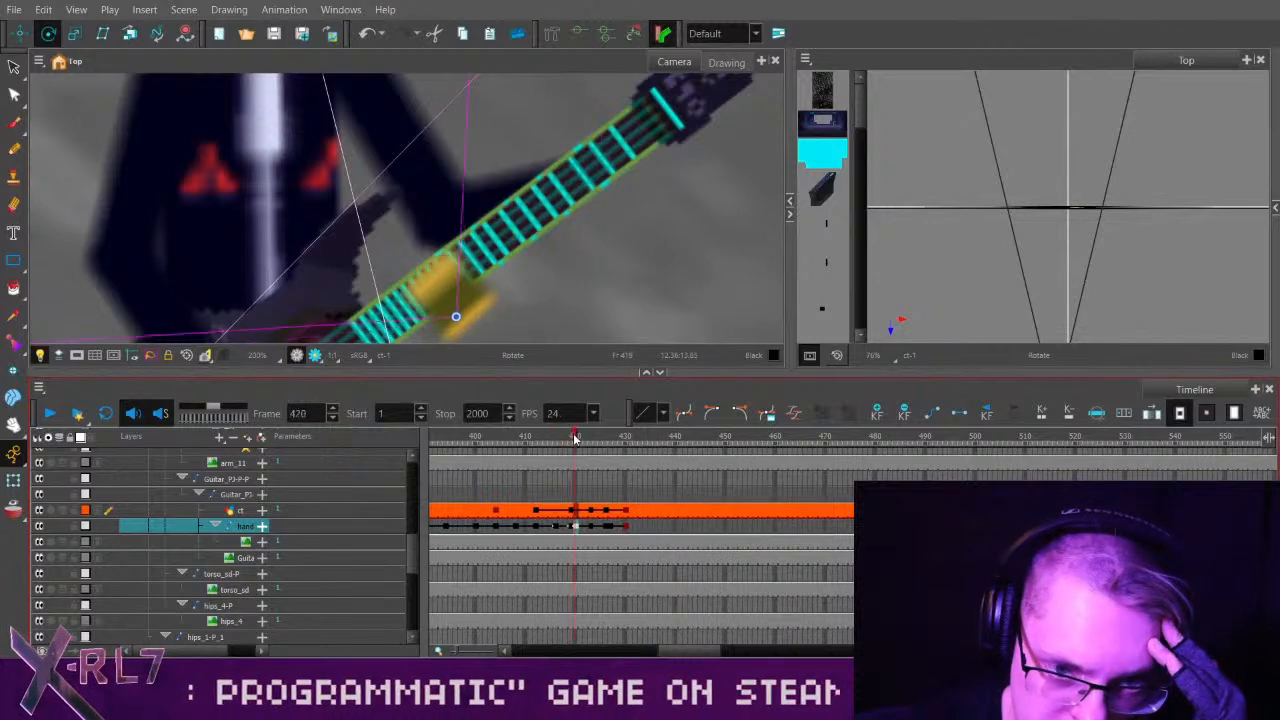
# Nudge the hand's position along the guitar neck at frame 430, checking it against the poses at frames 415, 423 and 427.
pyautogui.moveTo(575, 438); pyautogui.dragTo(624, 446)
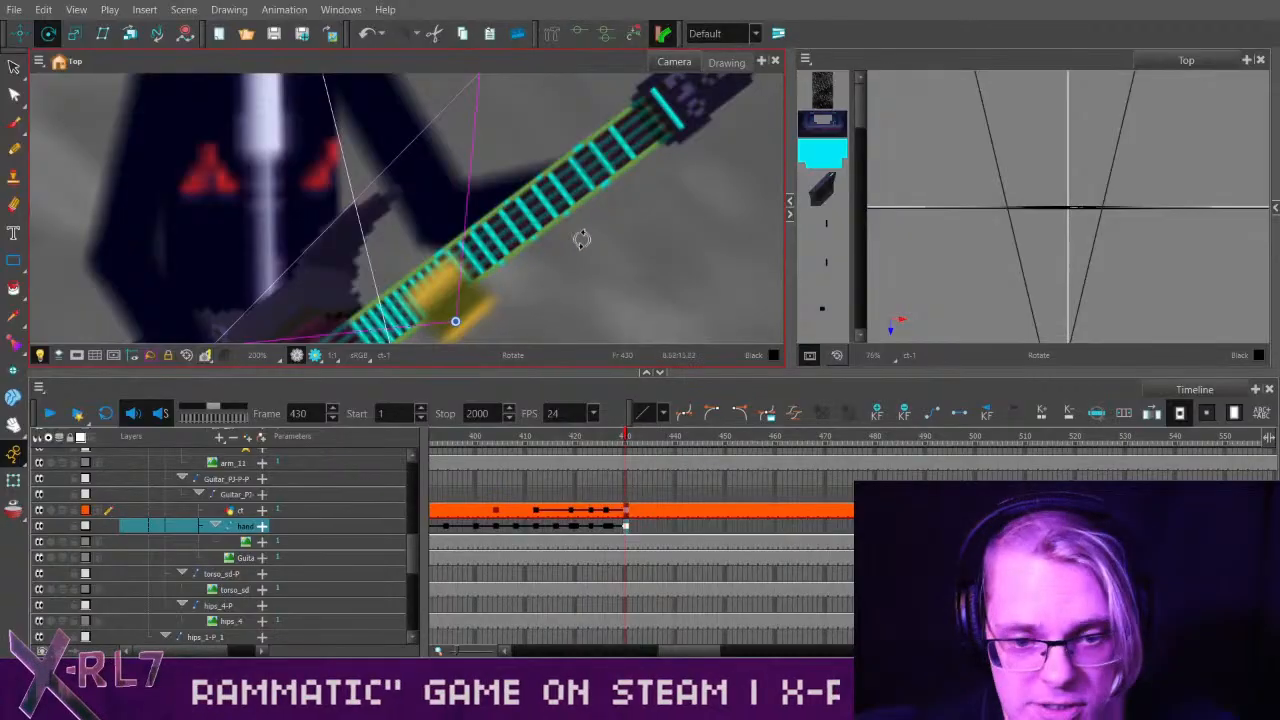
pyautogui.scroll(2, 570, 268)
pyautogui.moveTo(574, 283); pyautogui.dragTo(588, 198)
pyautogui.click(20, 34)
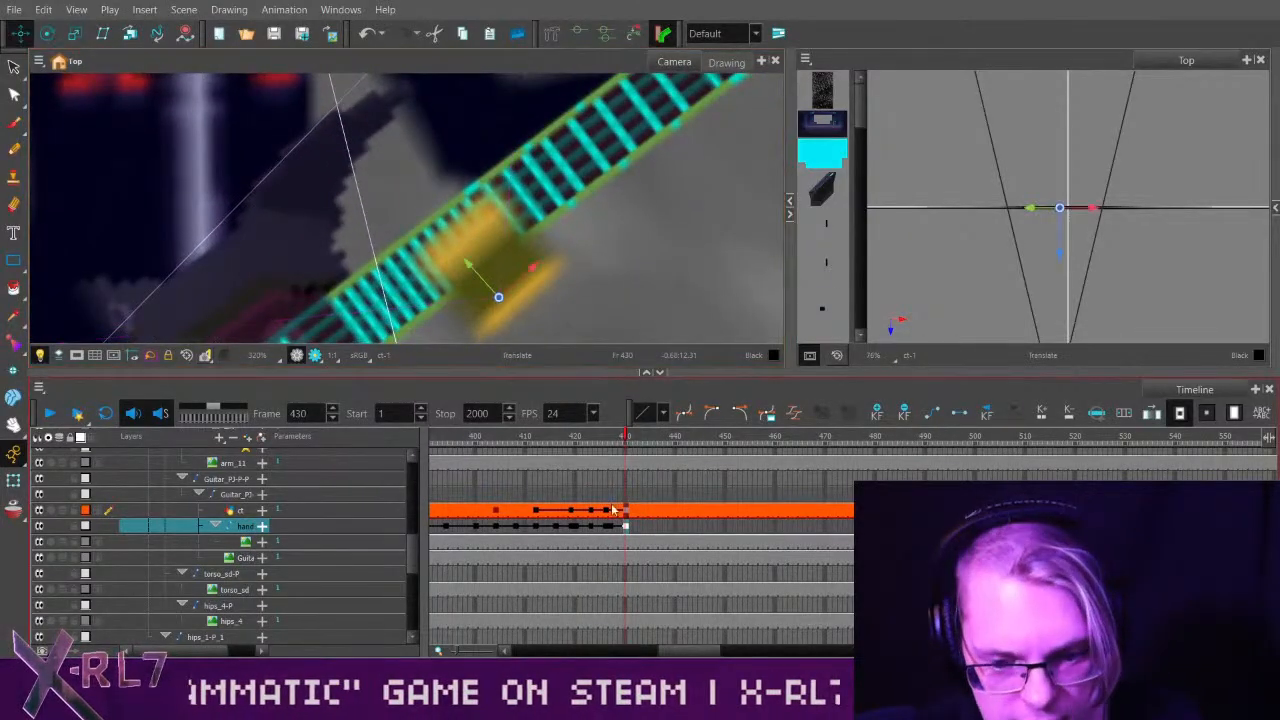
pyautogui.click(610, 526)
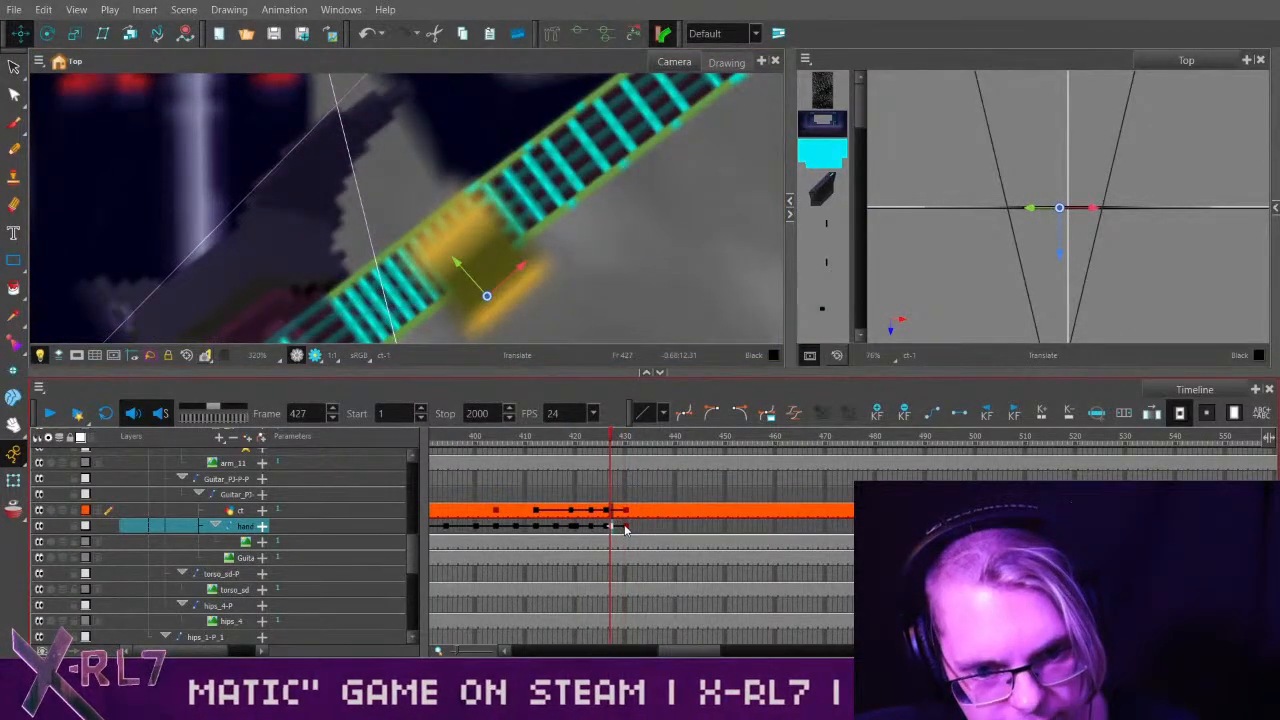
pyautogui.click(552, 442)
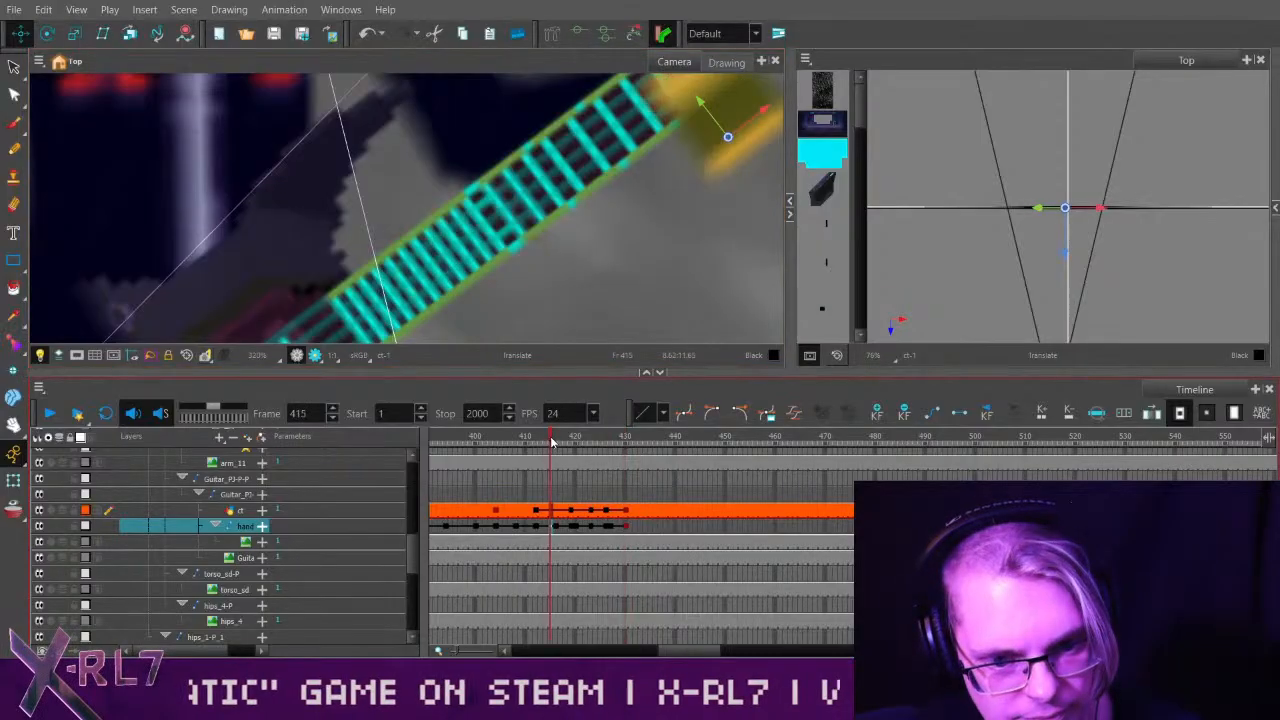
pyautogui.moveTo(552, 442); pyautogui.dragTo(611, 440)
pyautogui.click(626, 527)
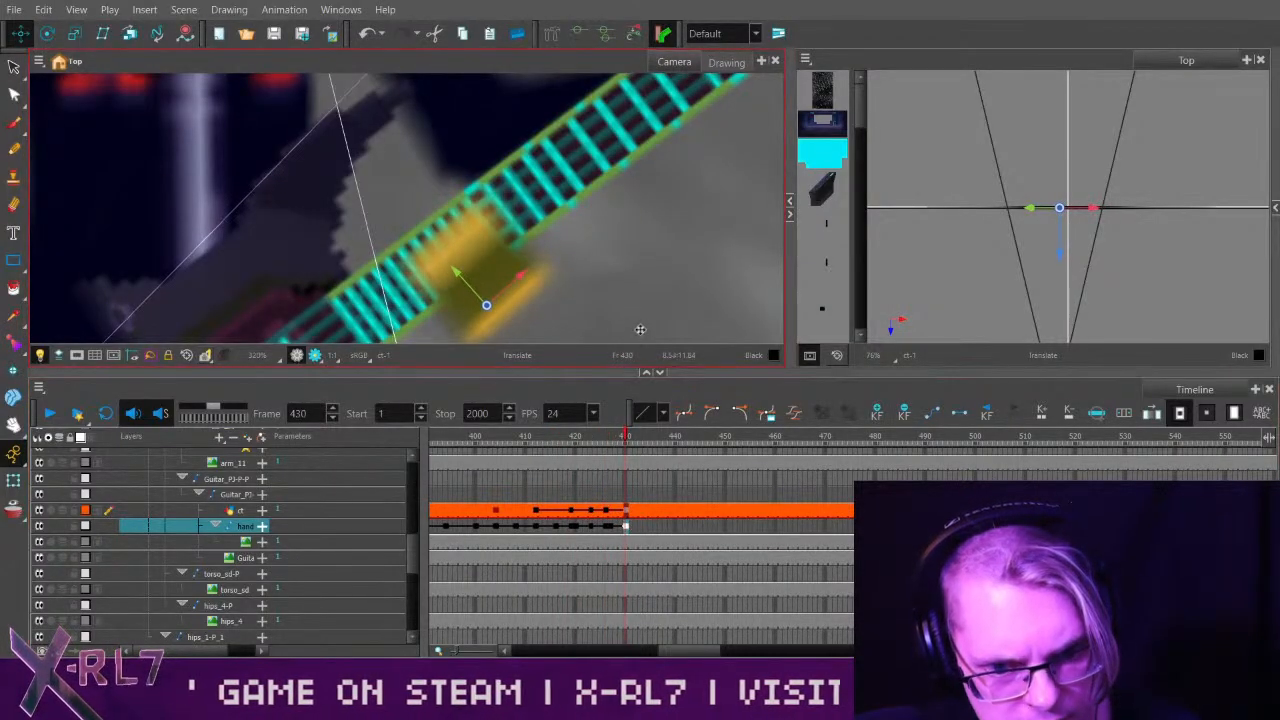
pyautogui.click(590, 440)
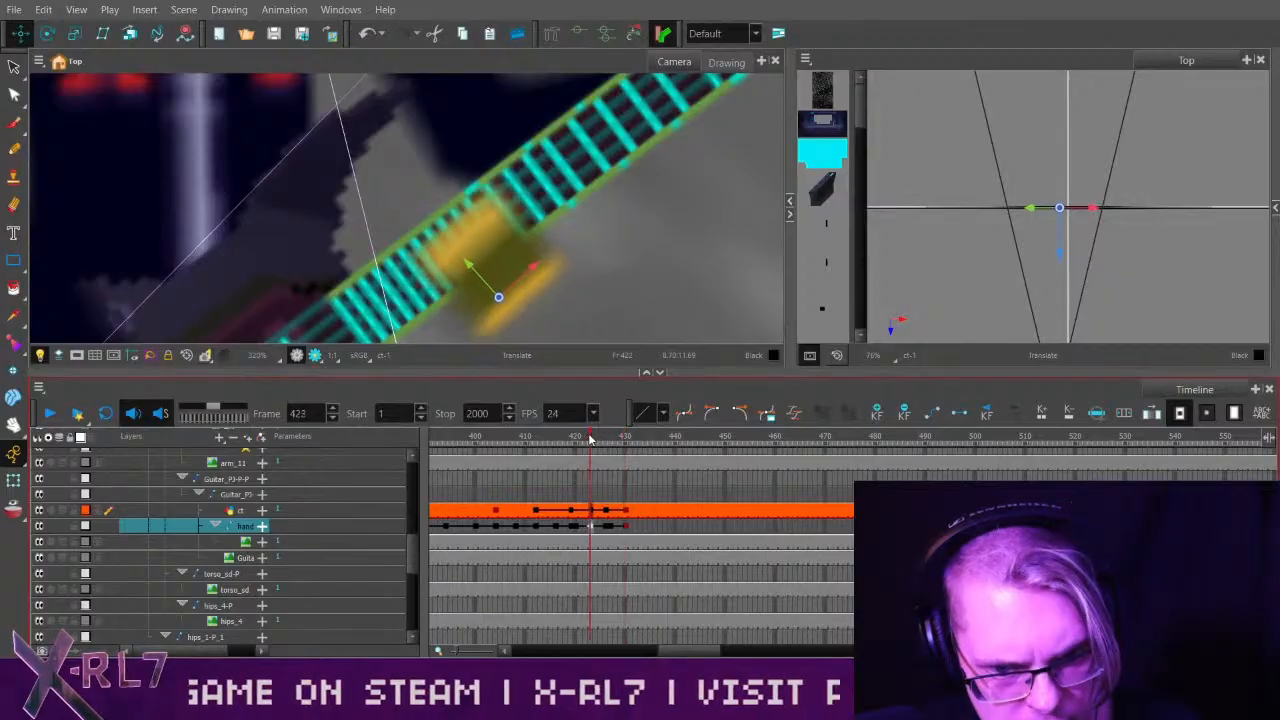
pyautogui.moveTo(590, 440); pyautogui.dragTo(624, 441)
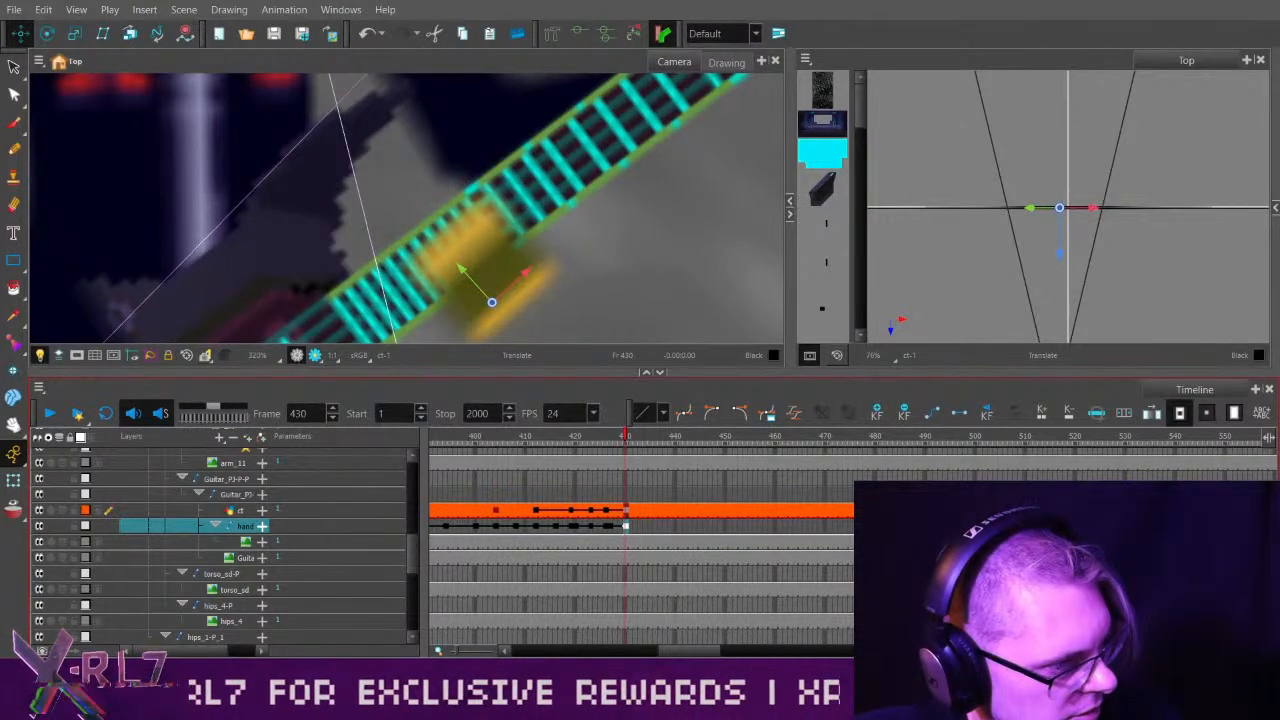
# Switch to Notepad to look over the intro and verse guitar tabs, and return to the animation.
pyautogui.moveTo(2, 294); pyautogui.dragTo(985, 132)
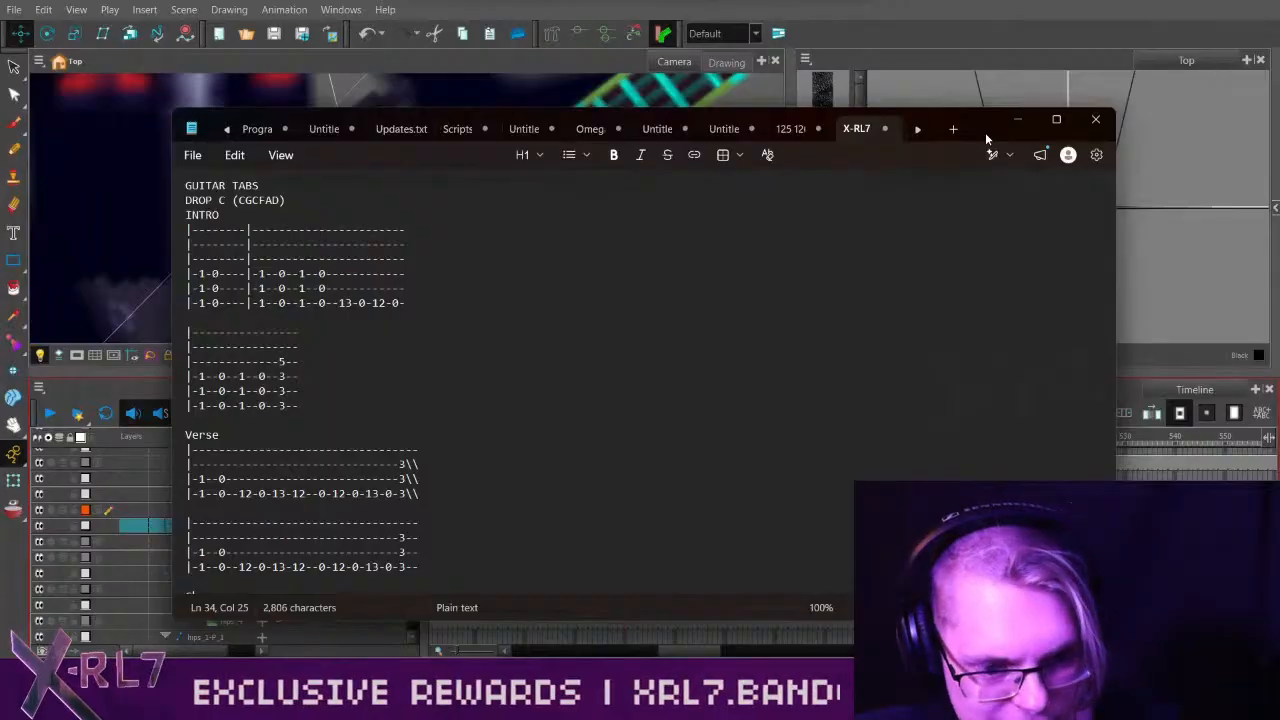
pyautogui.moveTo(985, 133); pyautogui.dragTo(0, 212)
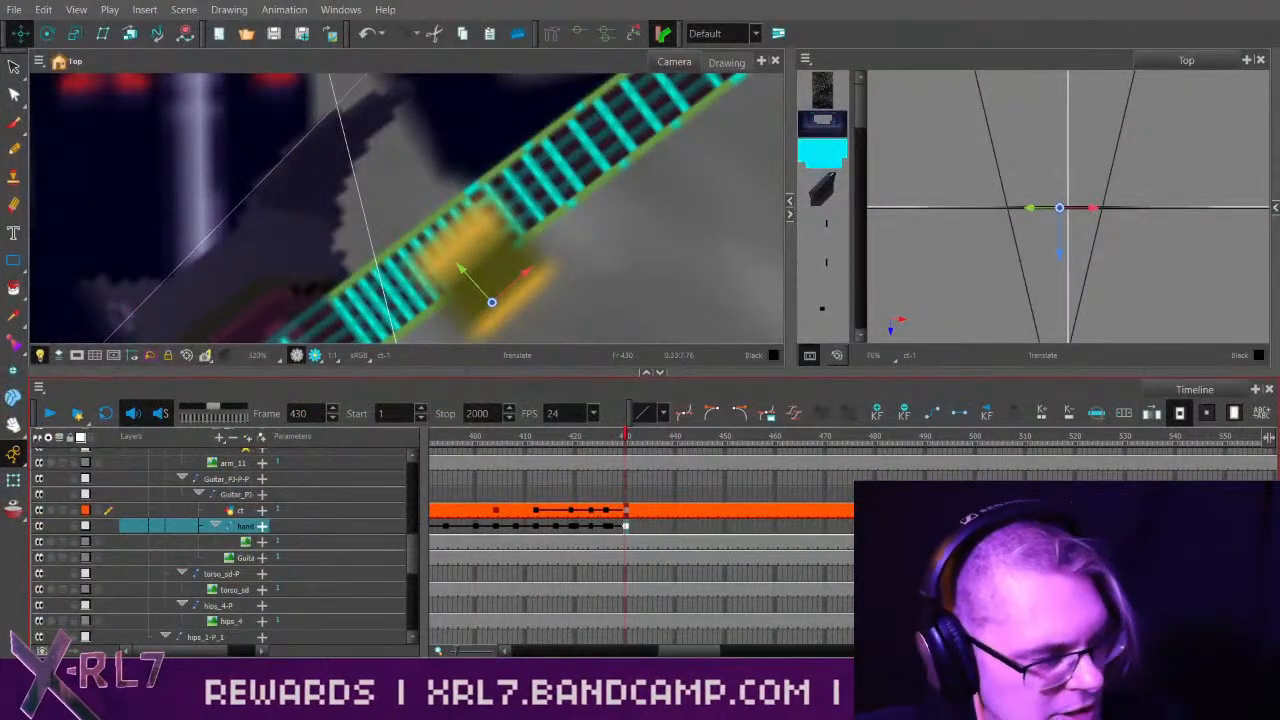
pyautogui.moveTo(0, 12); pyautogui.dragTo(703, 32)
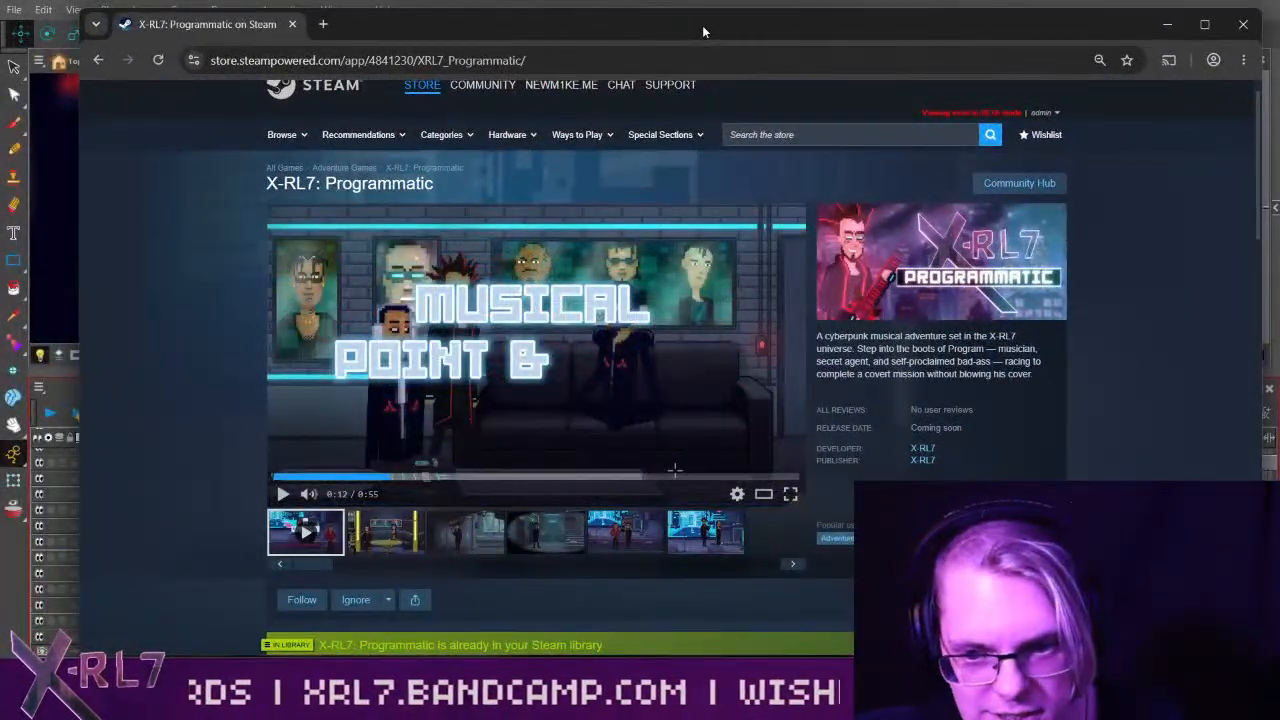
pyautogui.moveTo(703, 31); pyautogui.dragTo(0, 132)
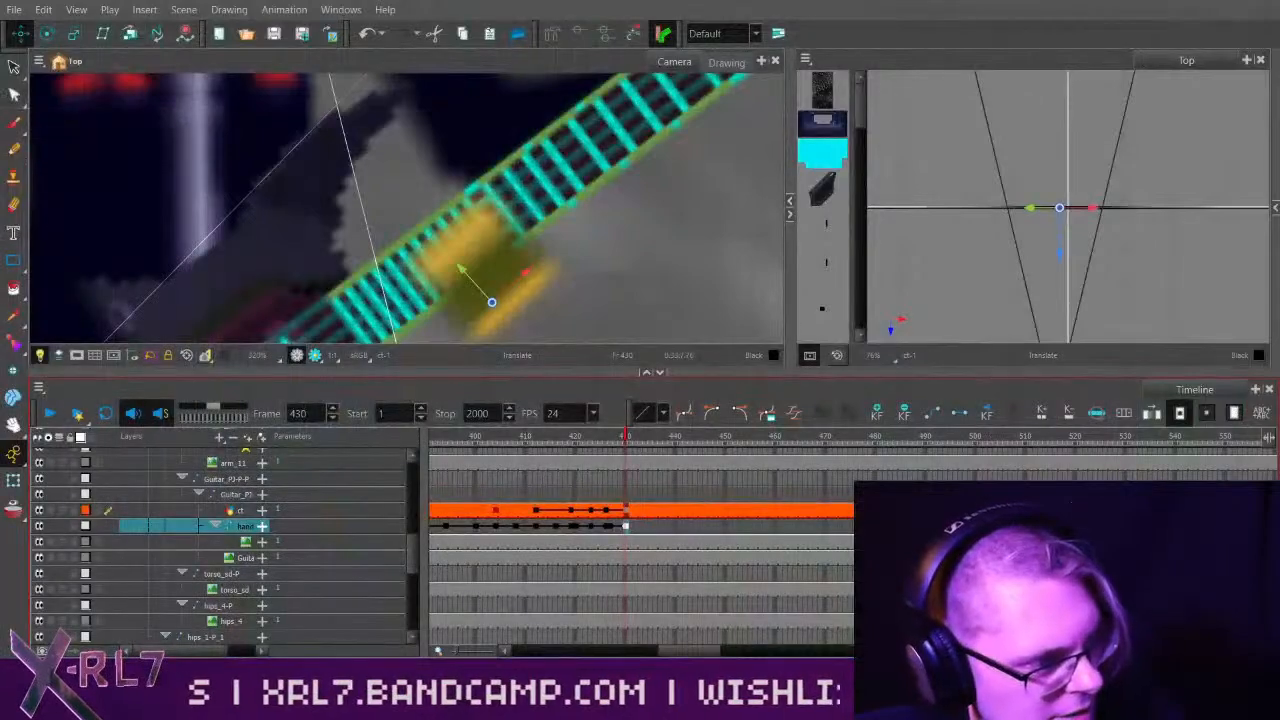
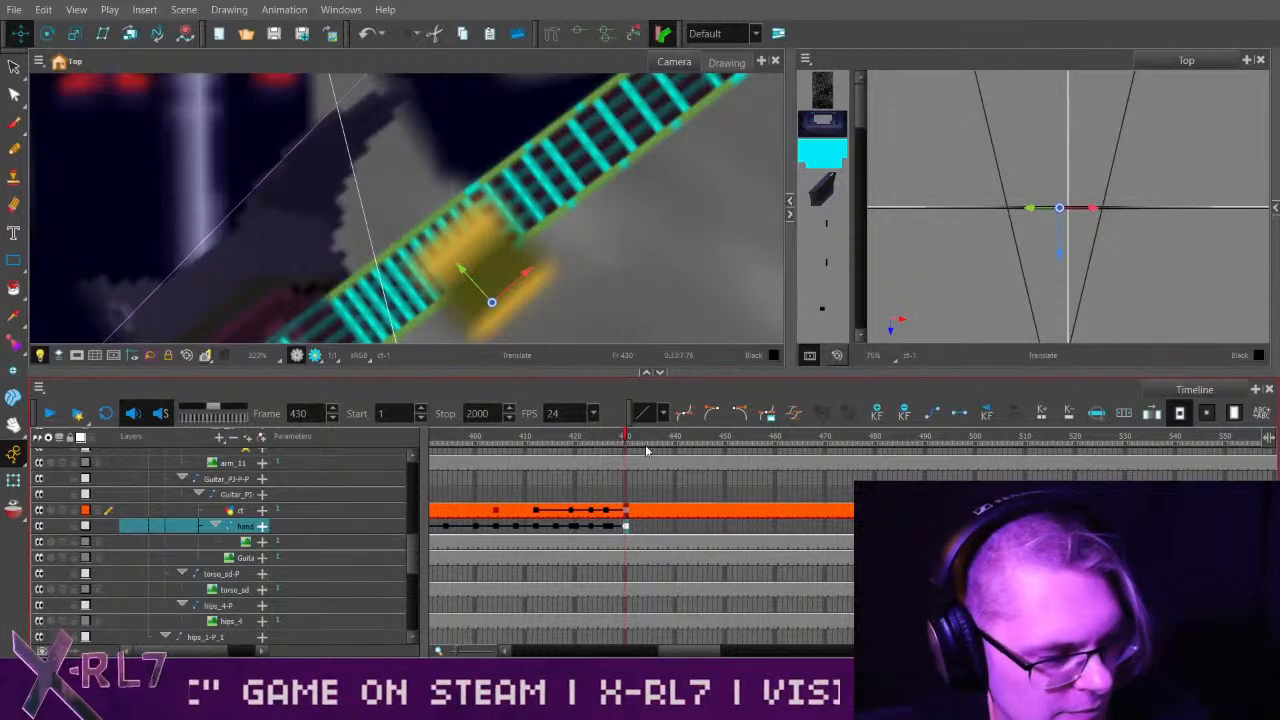
# Replay the section from frame 402 and compare the hand poses on the keyframes between frames 419 and 430.
pyautogui.moveTo(629, 434); pyautogui.dragTo(486, 461)
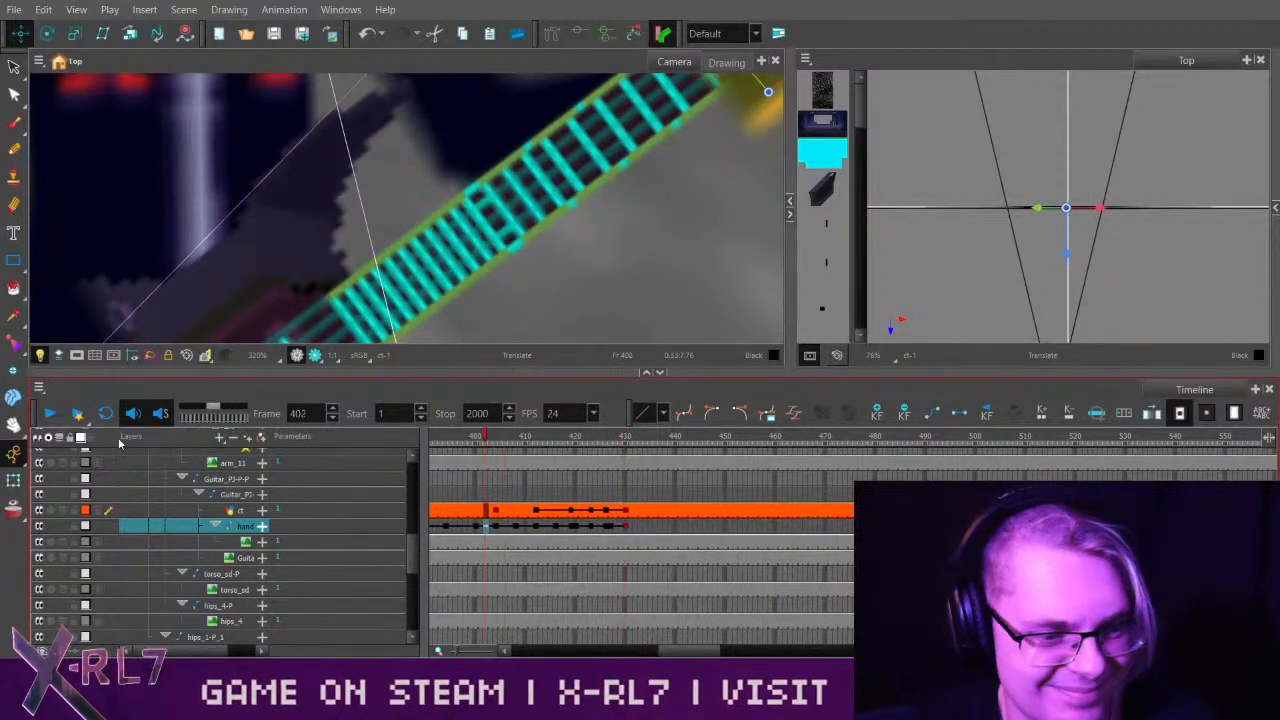
pyautogui.click(59, 408)
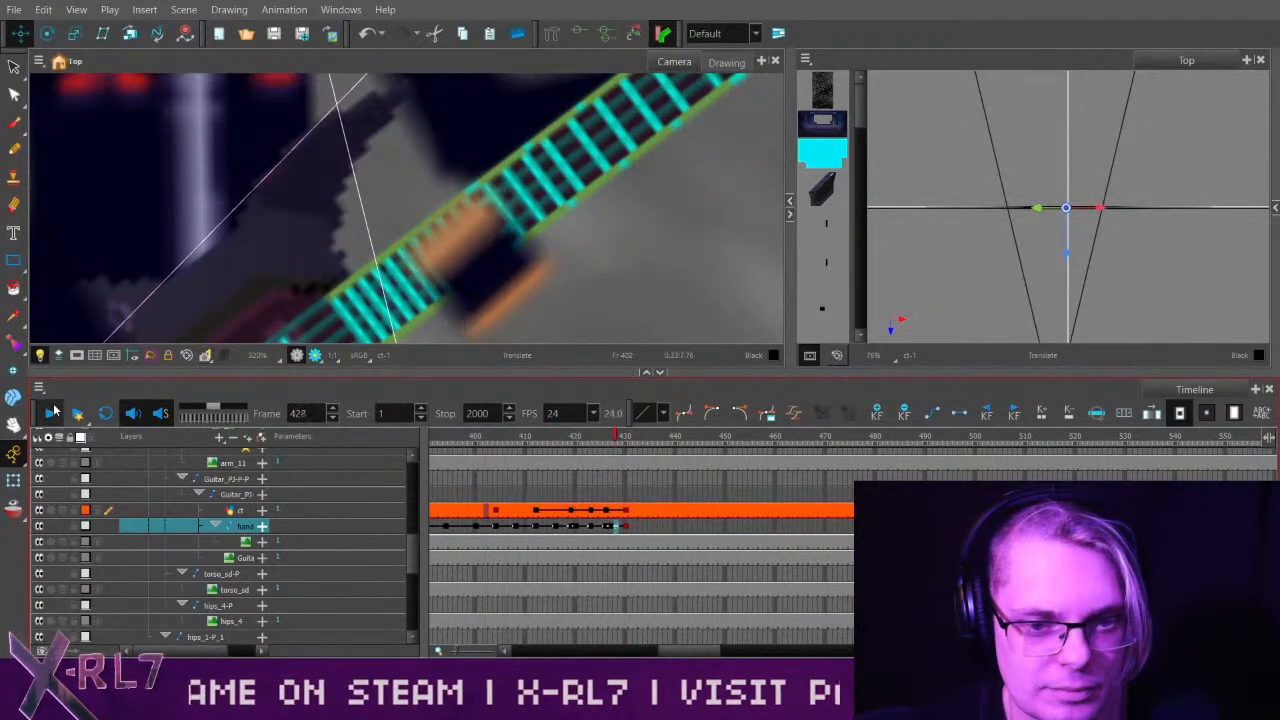
pyautogui.click(60, 410)
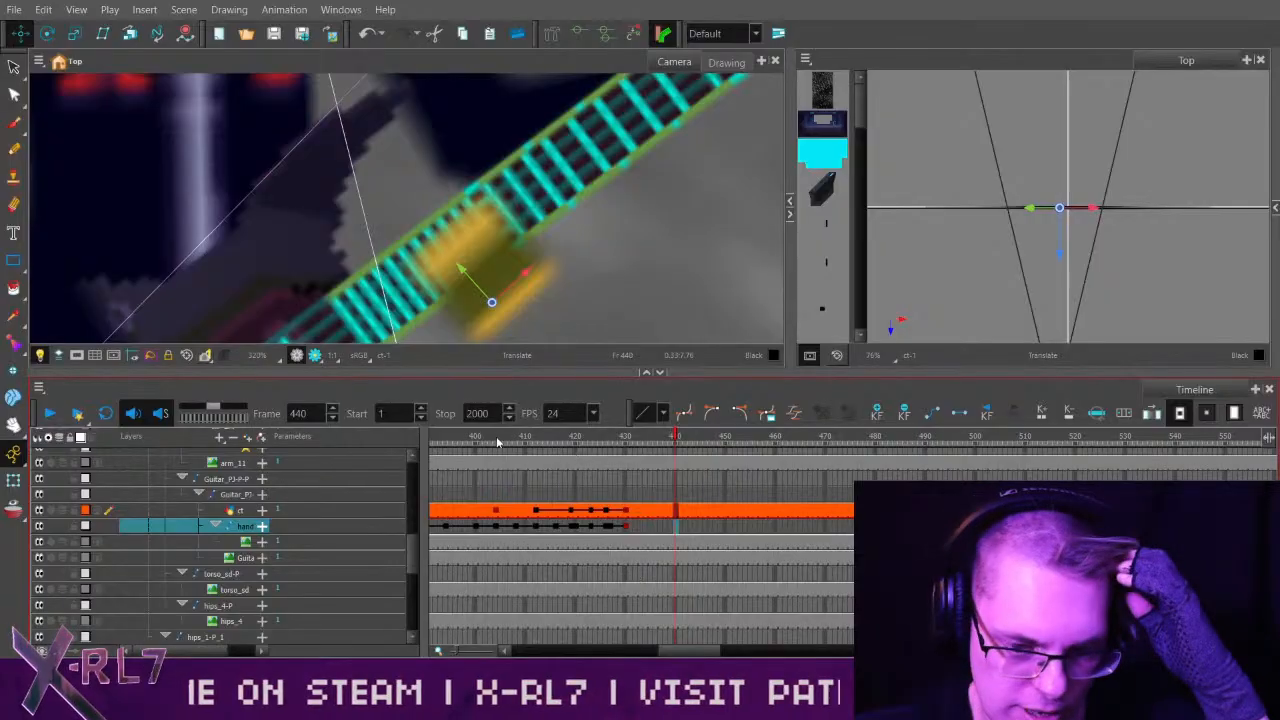
pyautogui.moveTo(496, 436); pyautogui.dragTo(627, 446)
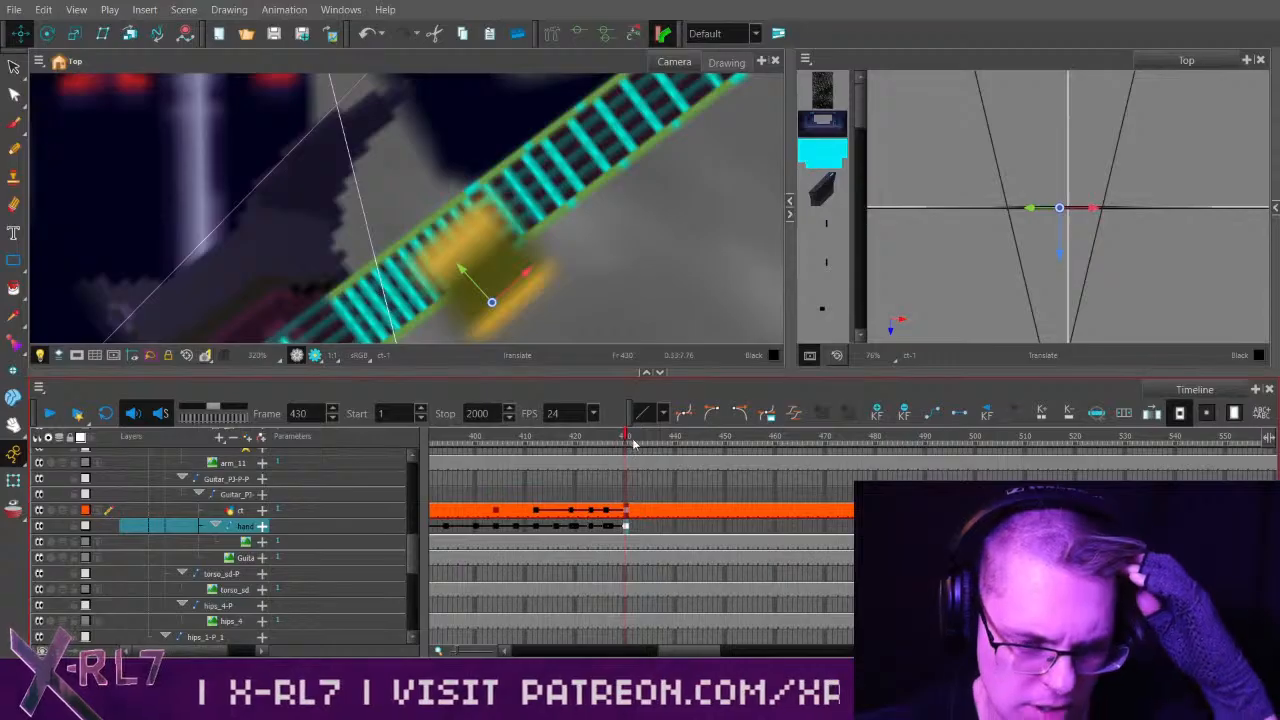
pyautogui.click(613, 533)
pyautogui.click(626, 525)
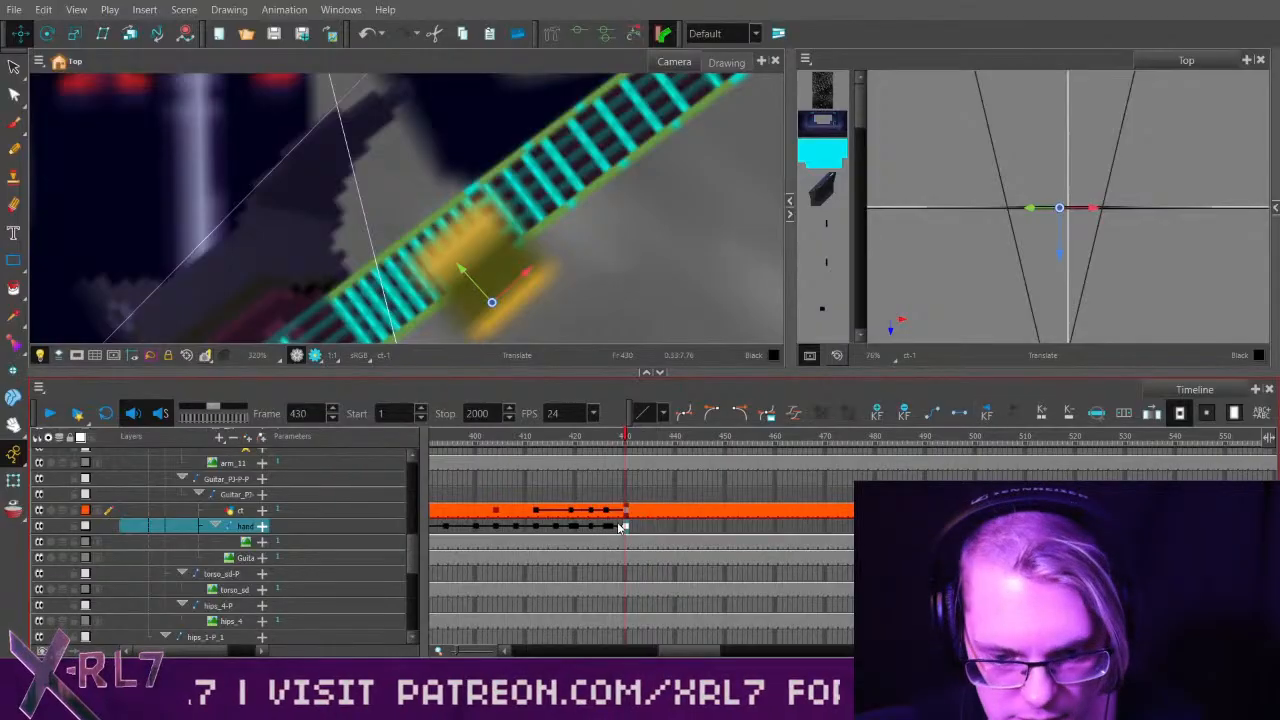
pyautogui.click(610, 532)
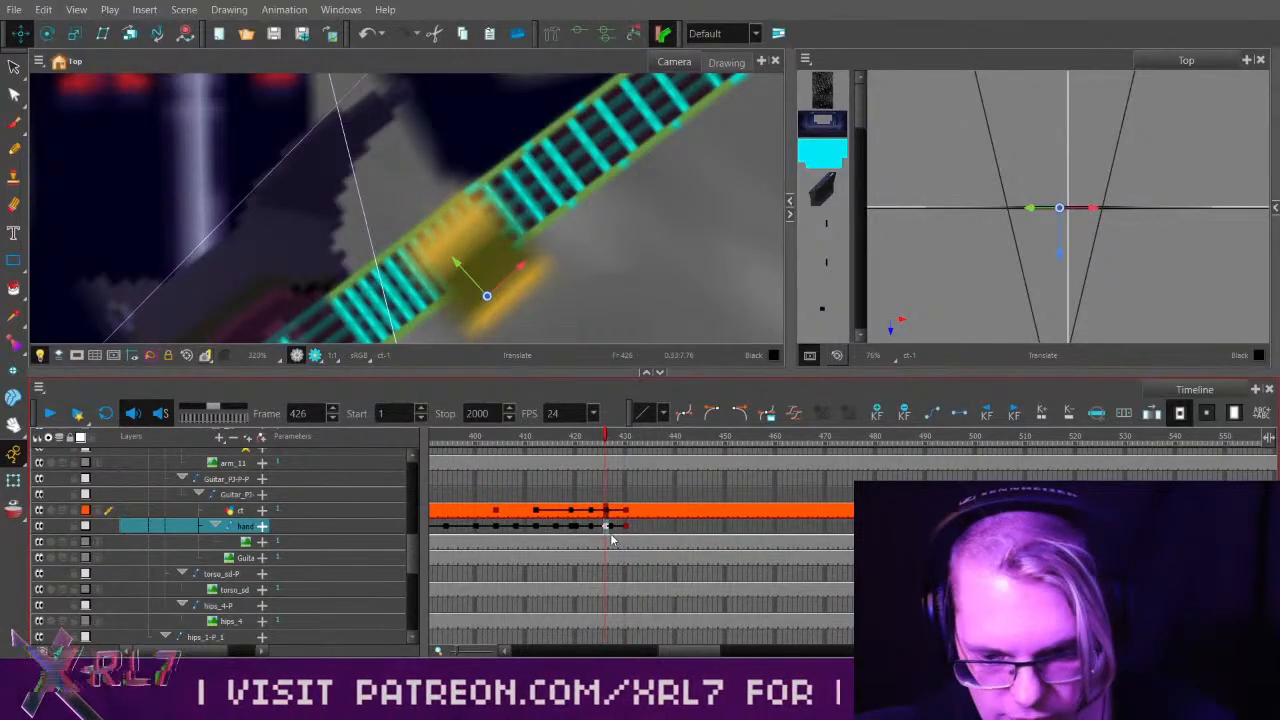
pyautogui.click(611, 531)
pyautogui.click(626, 525)
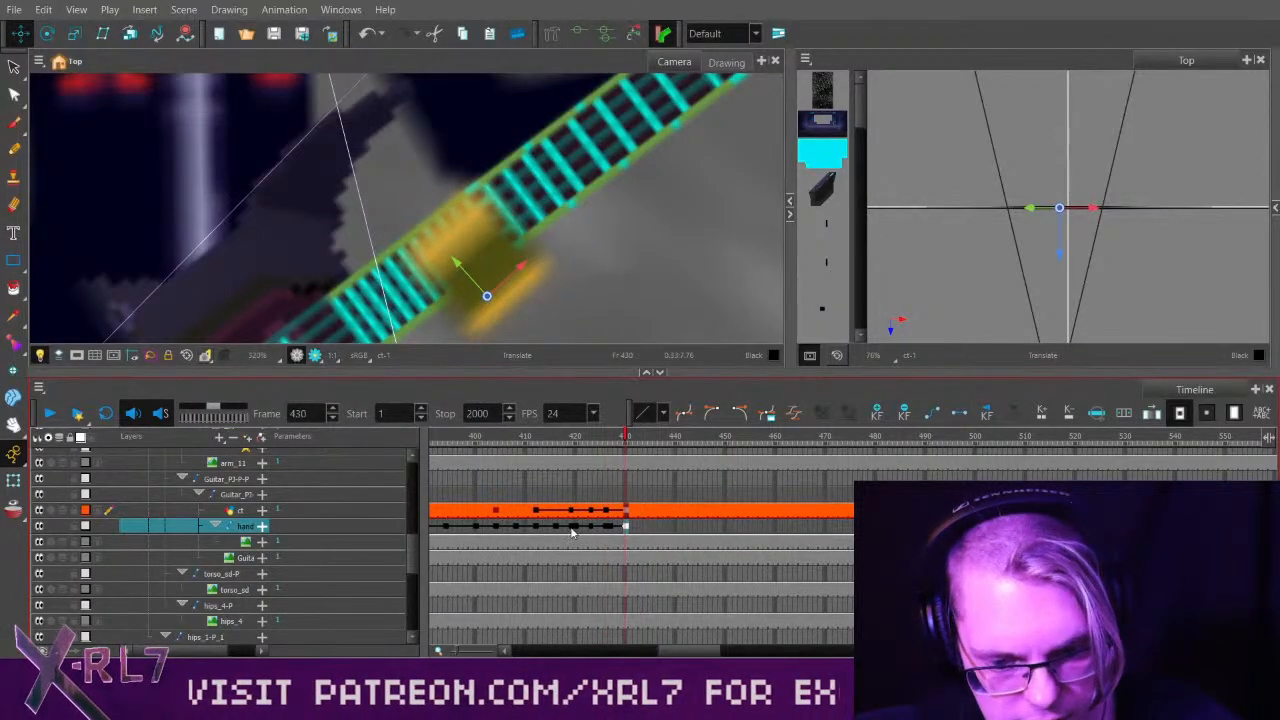
pyautogui.click(577, 528)
pyautogui.click(552, 527)
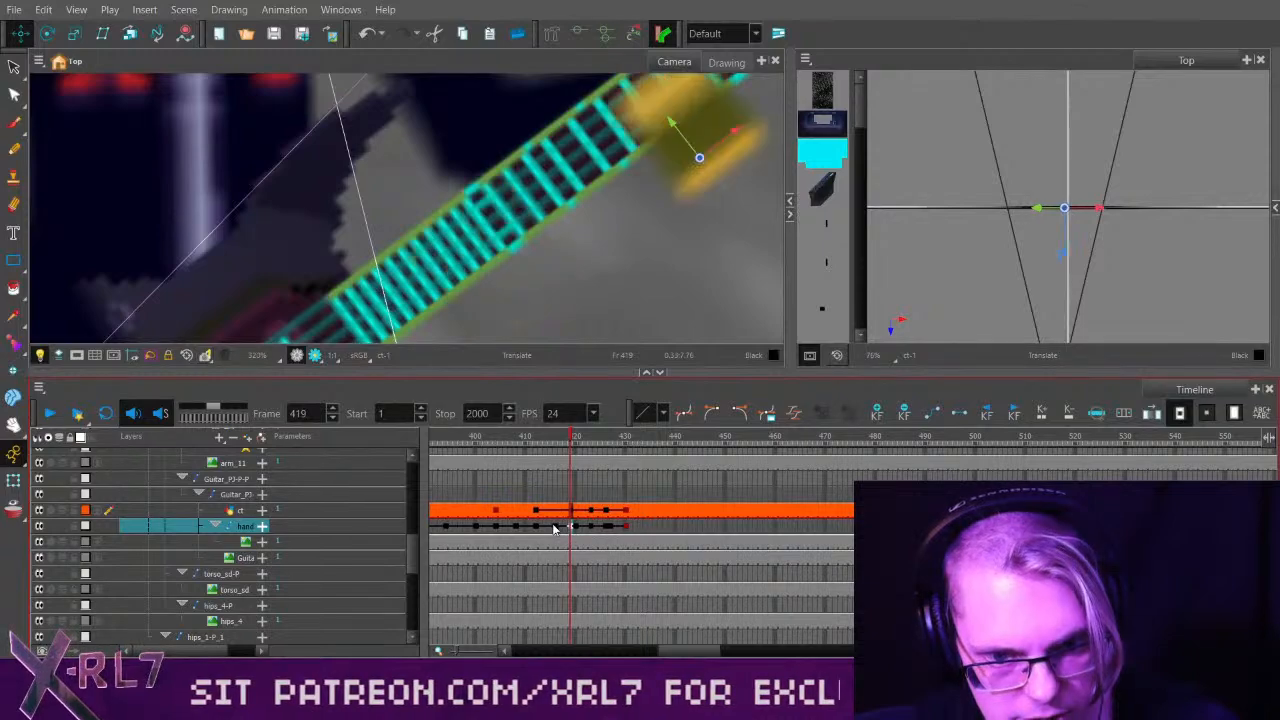
pyautogui.click(576, 534)
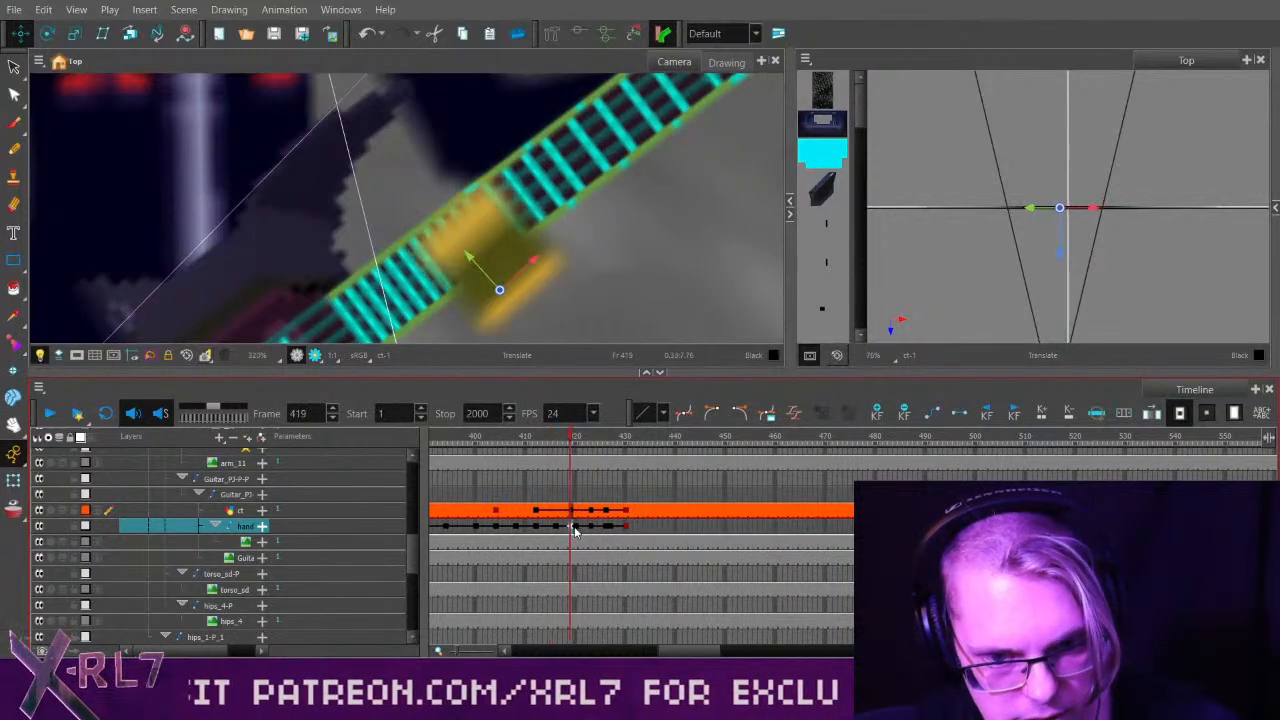
pyautogui.click(622, 505)
# Add a keyframe to the hand layer at frame 433 and nudge the hand slightly at frame 430.
pyautogui.moveTo(577, 438); pyautogui.dragTo(643, 535)
pyautogui.click(586, 306)
pyautogui.press('F6')
pyautogui.moveTo(574, 446); pyautogui.dragTo(634, 442)
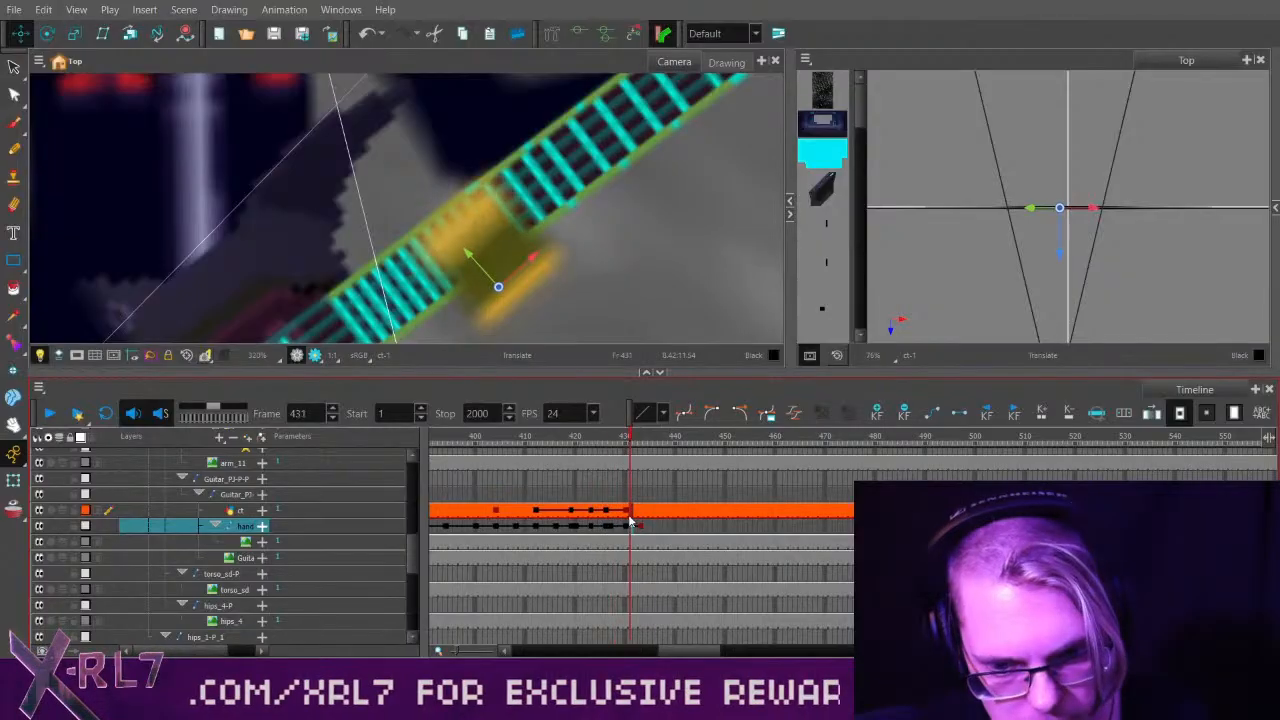
pyautogui.click(628, 525)
pyautogui.moveTo(645, 325); pyautogui.dragTo(647, 323)
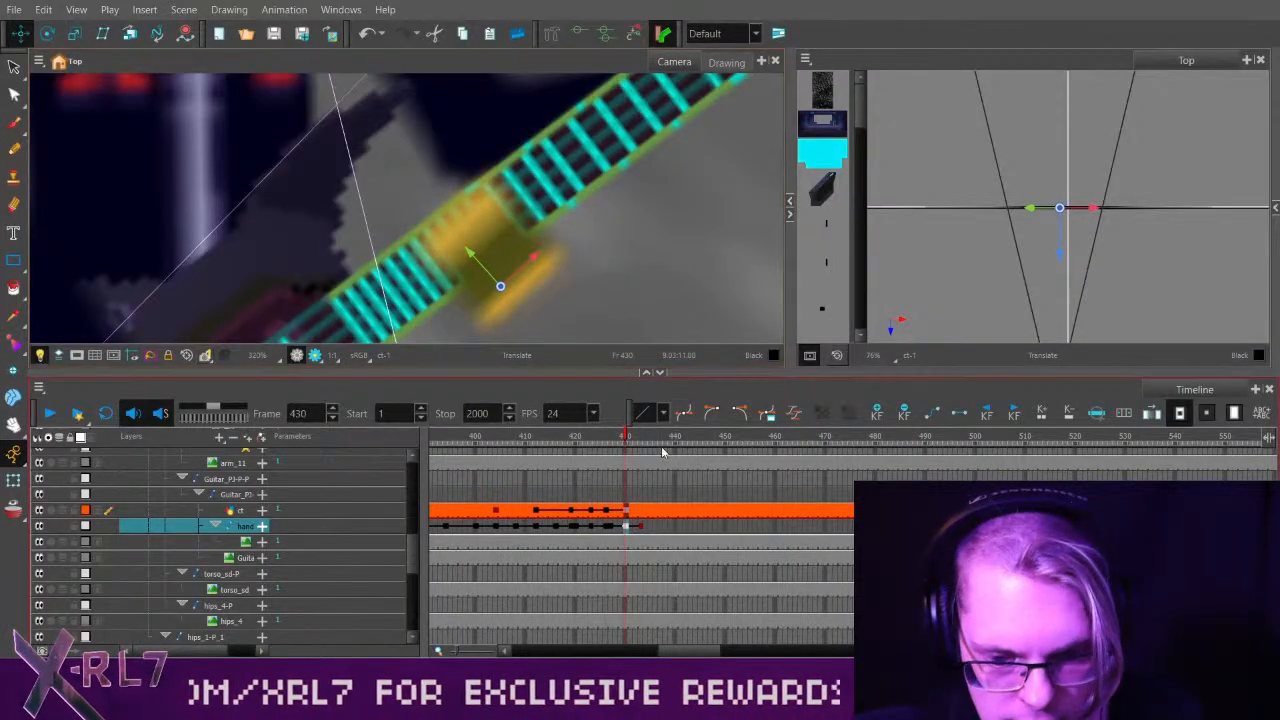
pyautogui.click(641, 528)
# Replay the section from about frame 405 and inspect the hand's pose at frame 427.
pyautogui.moveTo(602, 442); pyautogui.dragTo(500, 445)
pyautogui.click(50, 412)
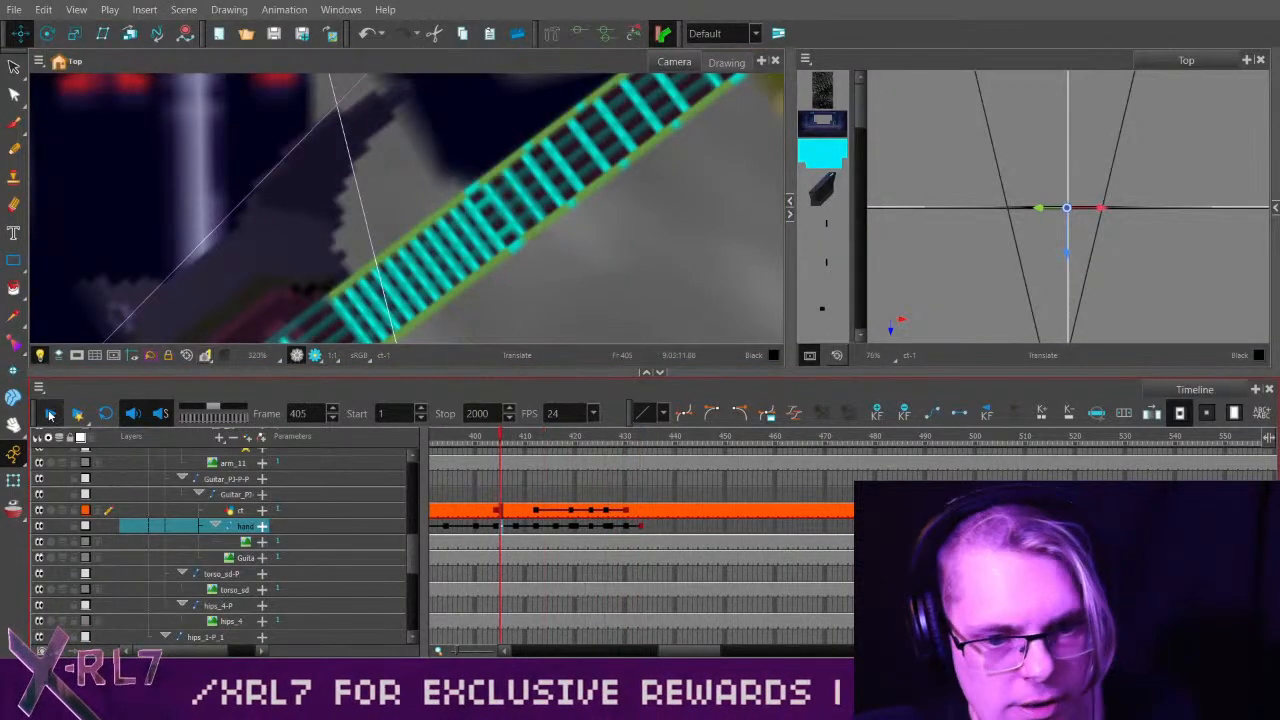
pyautogui.click(50, 412)
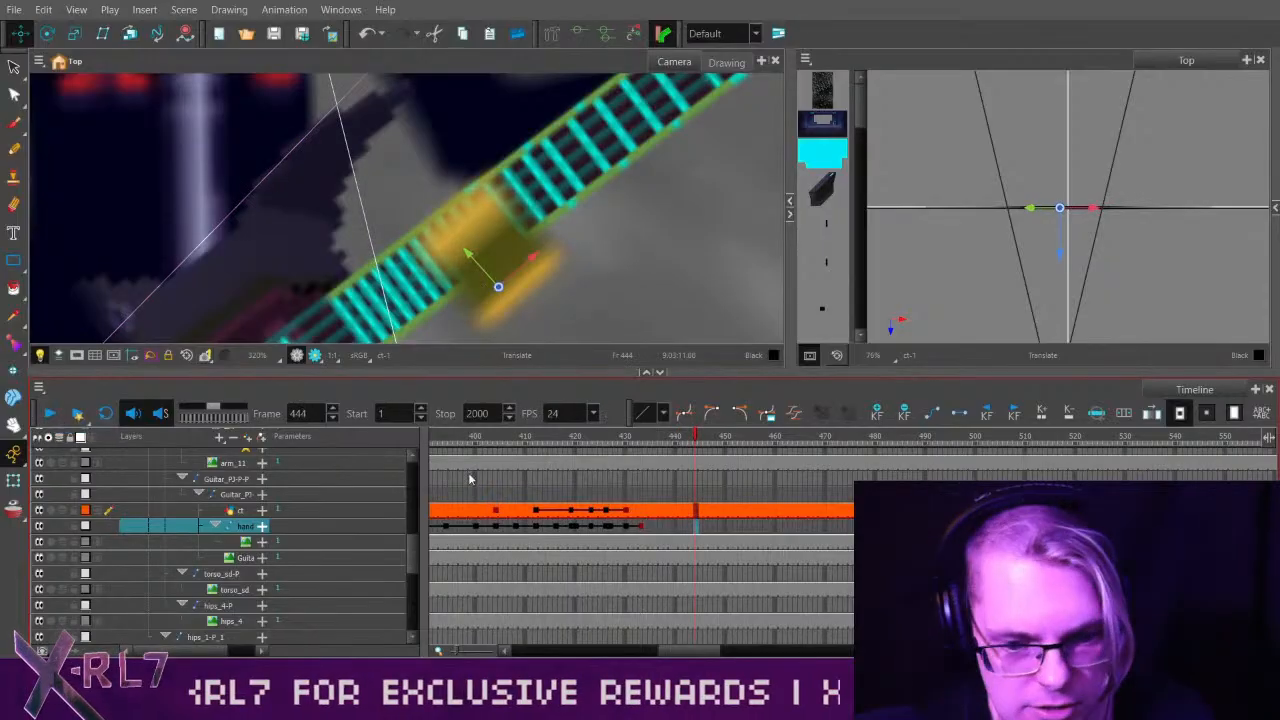
pyautogui.moveTo(570, 442); pyautogui.dragTo(606, 445)
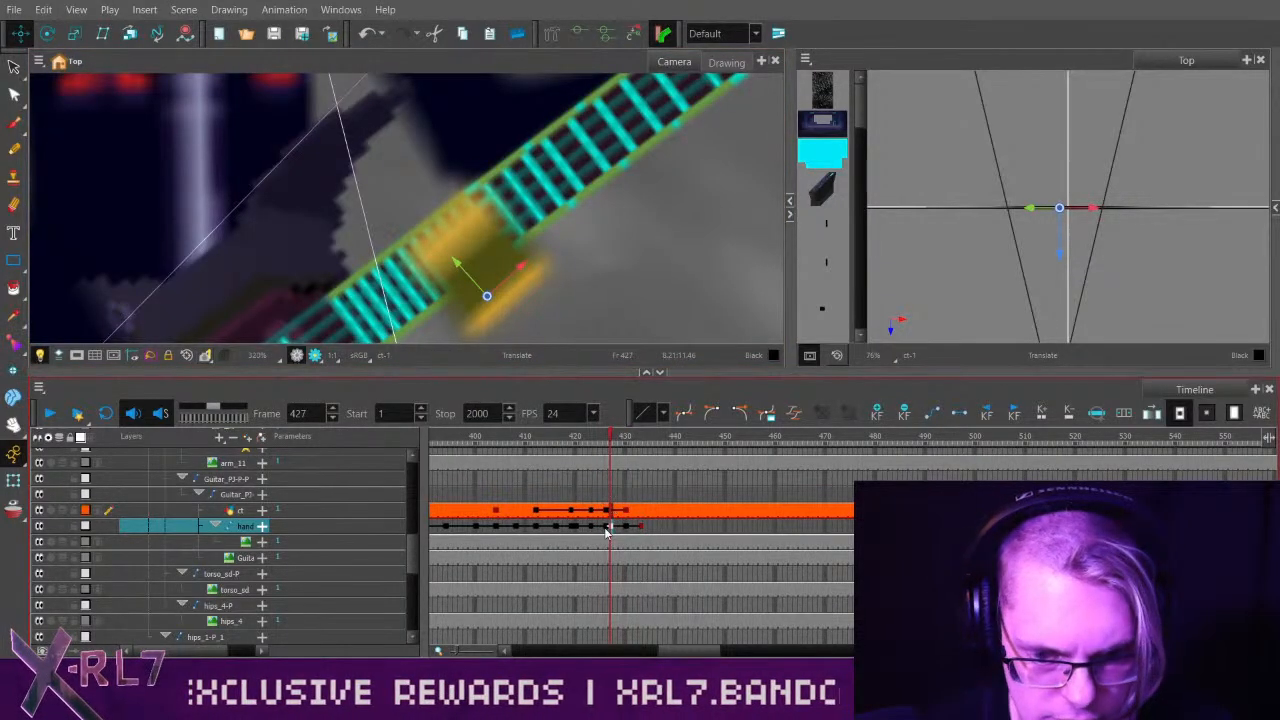
pyautogui.hotkey('alt', '3')
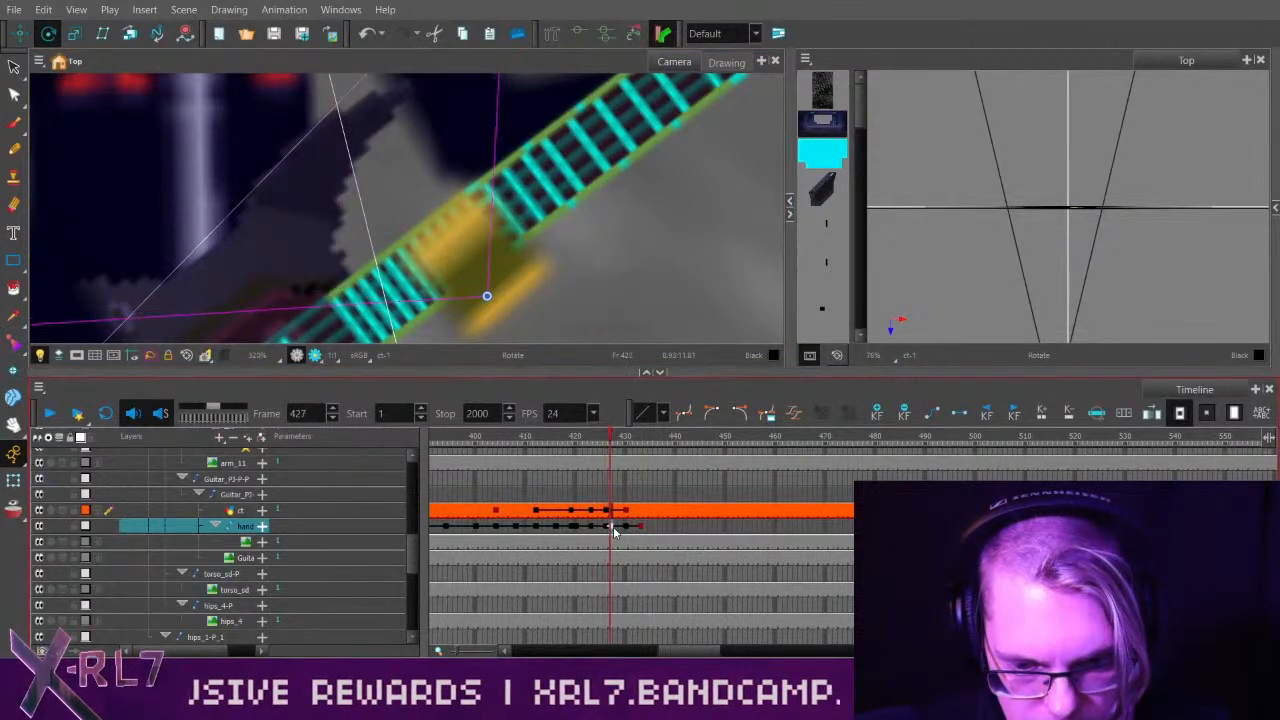
pyautogui.click(586, 442)
pyautogui.moveTo(586, 446); pyautogui.dragTo(431, 440)
pyautogui.click(52, 412)
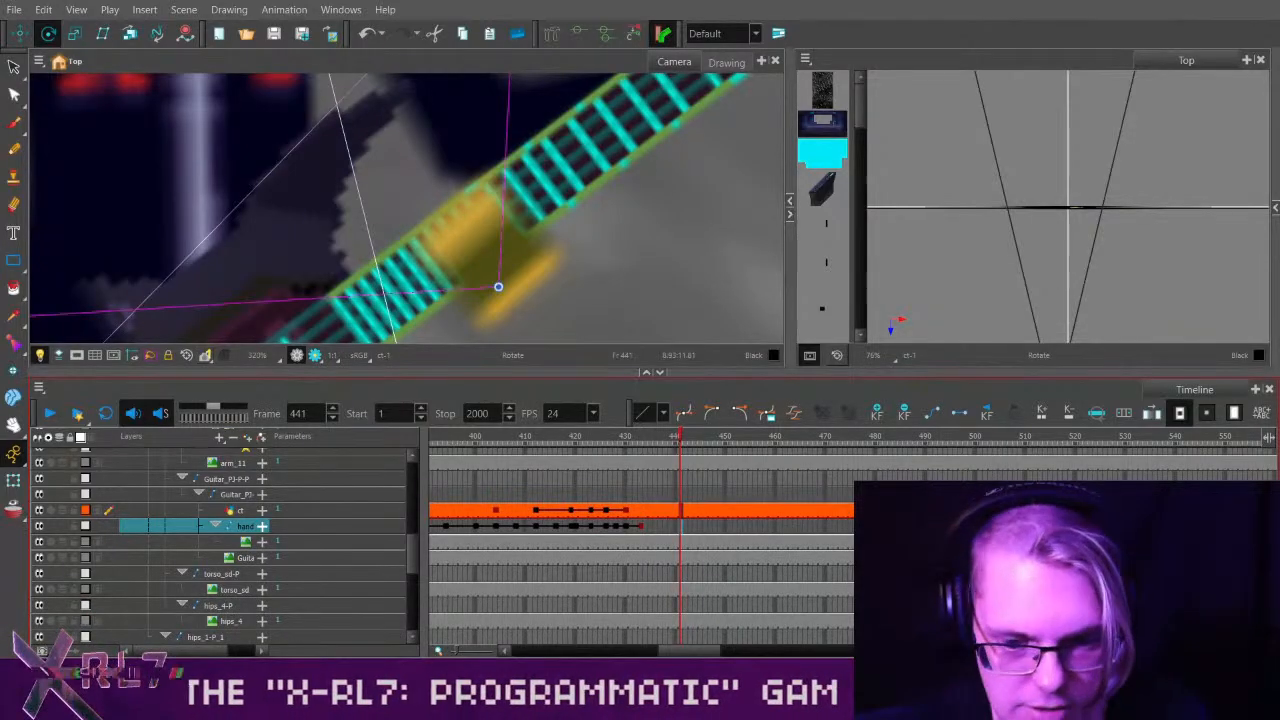
# Replay the figure repeatedly from frames 404 and 397 to examine the hand's timing, including with more of the guitarist in view.
pyautogui.click(495, 437)
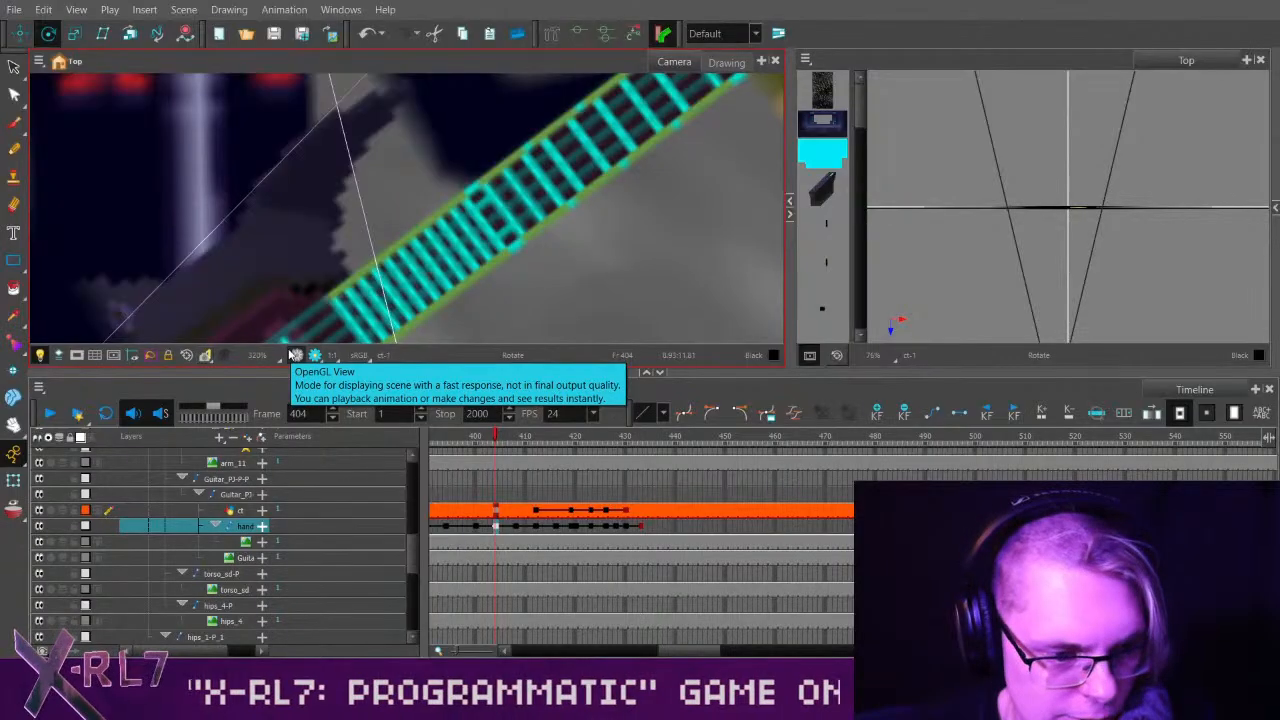
pyautogui.click(50, 413)
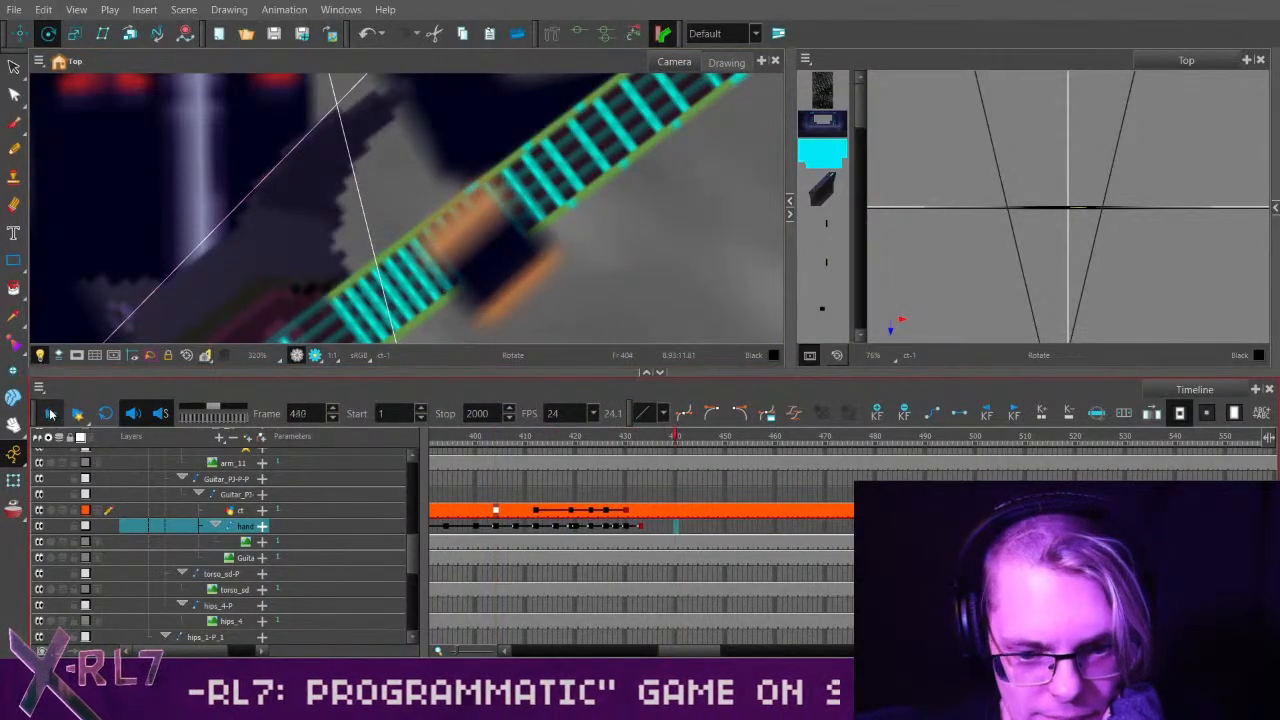
pyautogui.click(587, 442)
pyautogui.moveTo(587, 441); pyautogui.dragTo(446, 452)
pyautogui.click(47, 409)
pyautogui.click(48, 410)
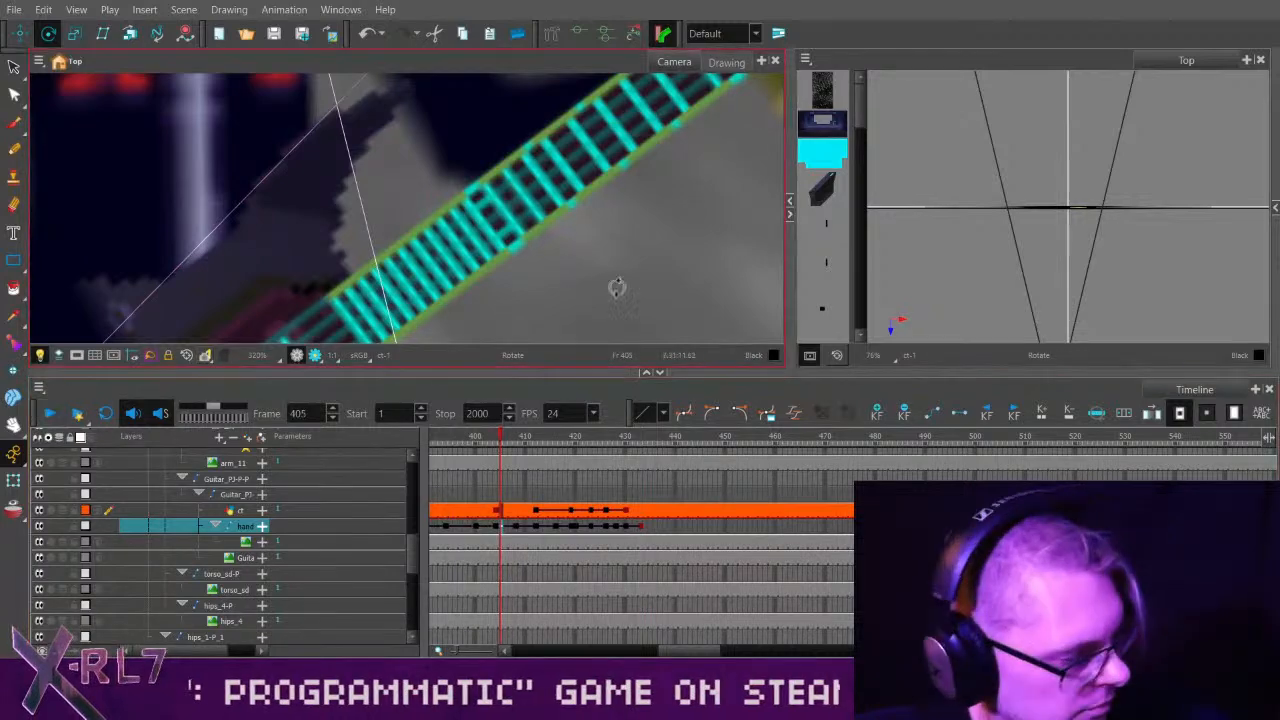
pyautogui.scroll(-2, 640, 283)
pyautogui.scroll(-1, 640, 283)
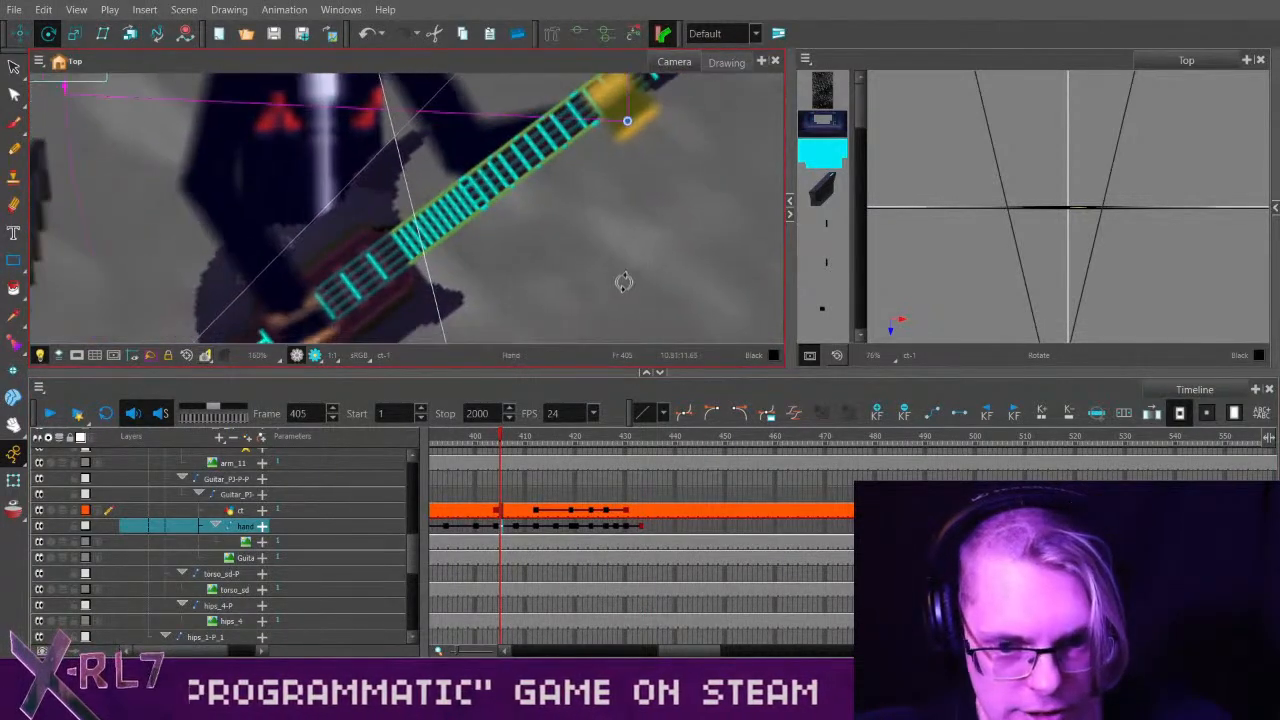
pyautogui.click(48, 412)
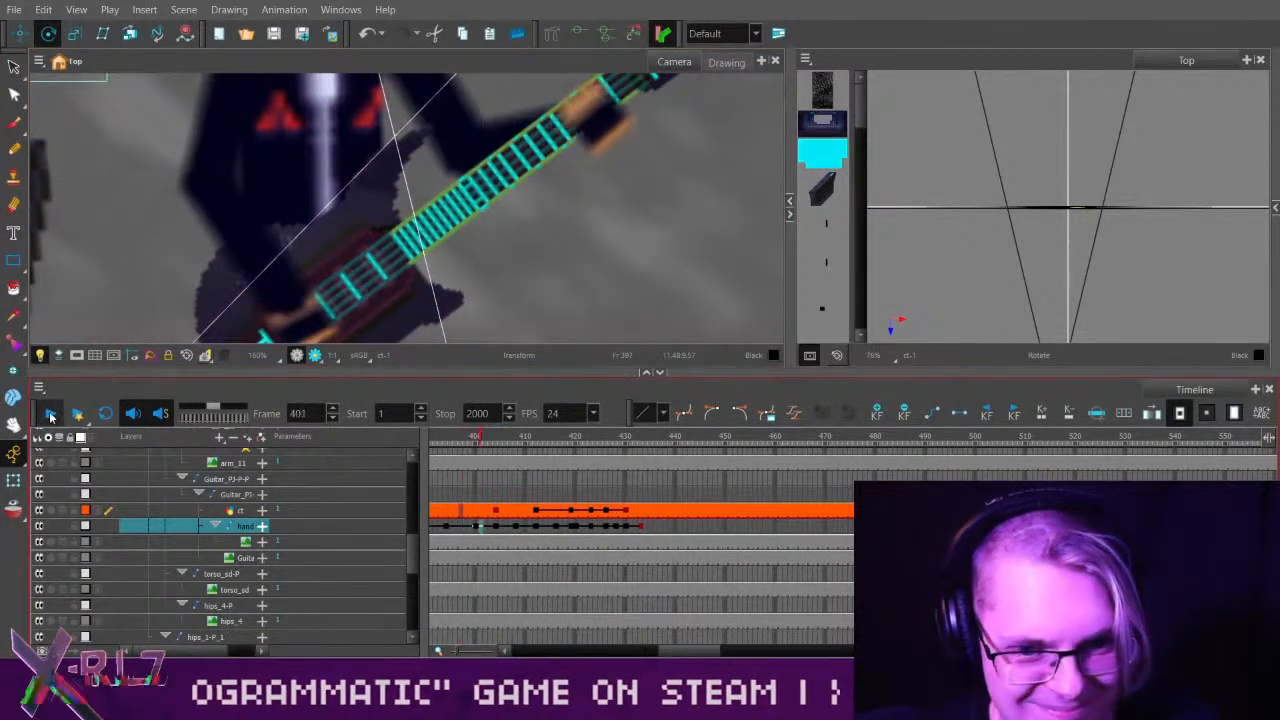
pyautogui.click(50, 414)
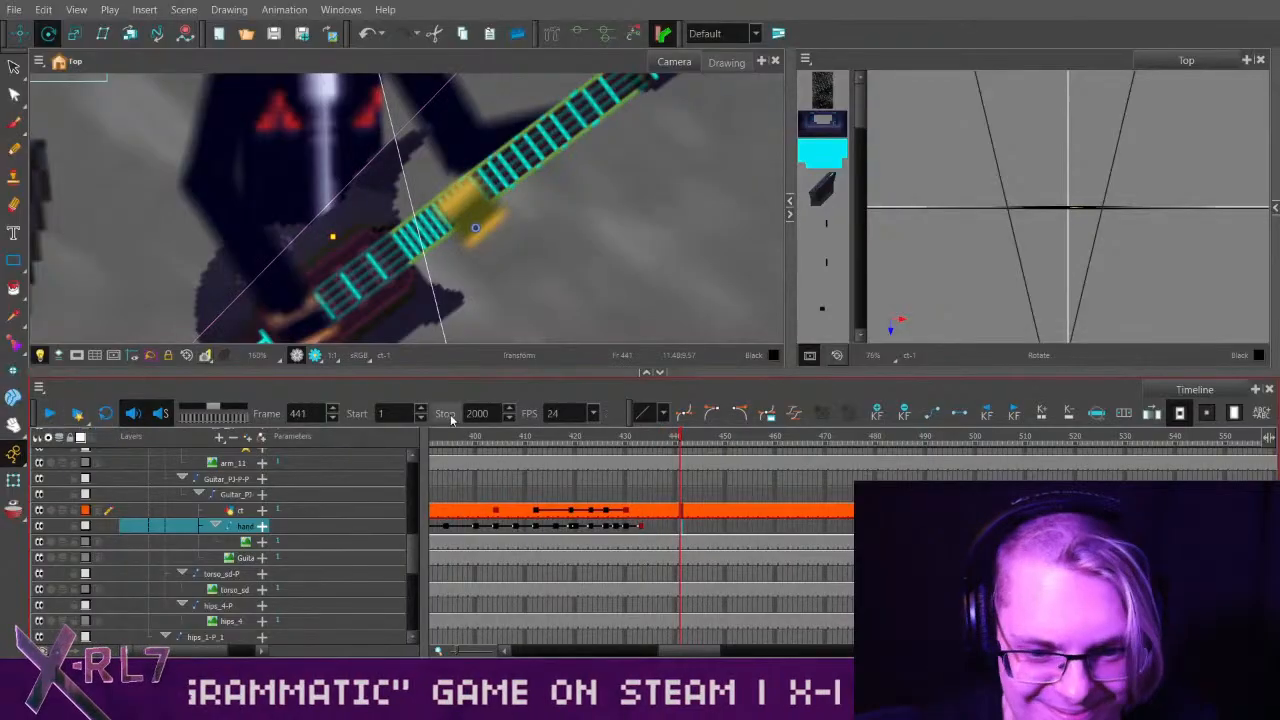
# Move the hand layer's keyframe at frame 433 one frame later, to frame 434.
pyautogui.moveTo(573, 436); pyautogui.dragTo(631, 434)
pyautogui.click(643, 531)
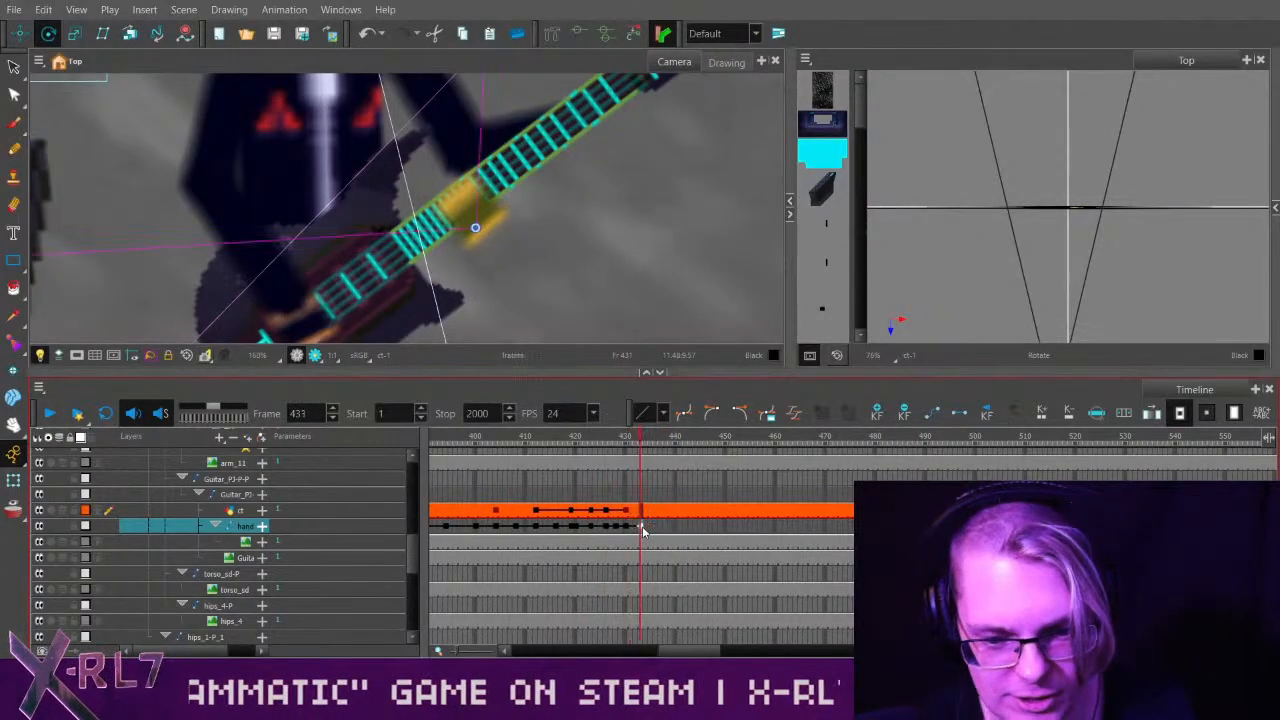
pyautogui.moveTo(645, 529); pyautogui.dragTo(649, 528)
# Replay the section from frames 399 and 394 to check the hand's timing around frame 434 against the guitar audio.
pyautogui.moveTo(600, 437); pyautogui.dragTo(472, 436)
pyautogui.click(48, 413)
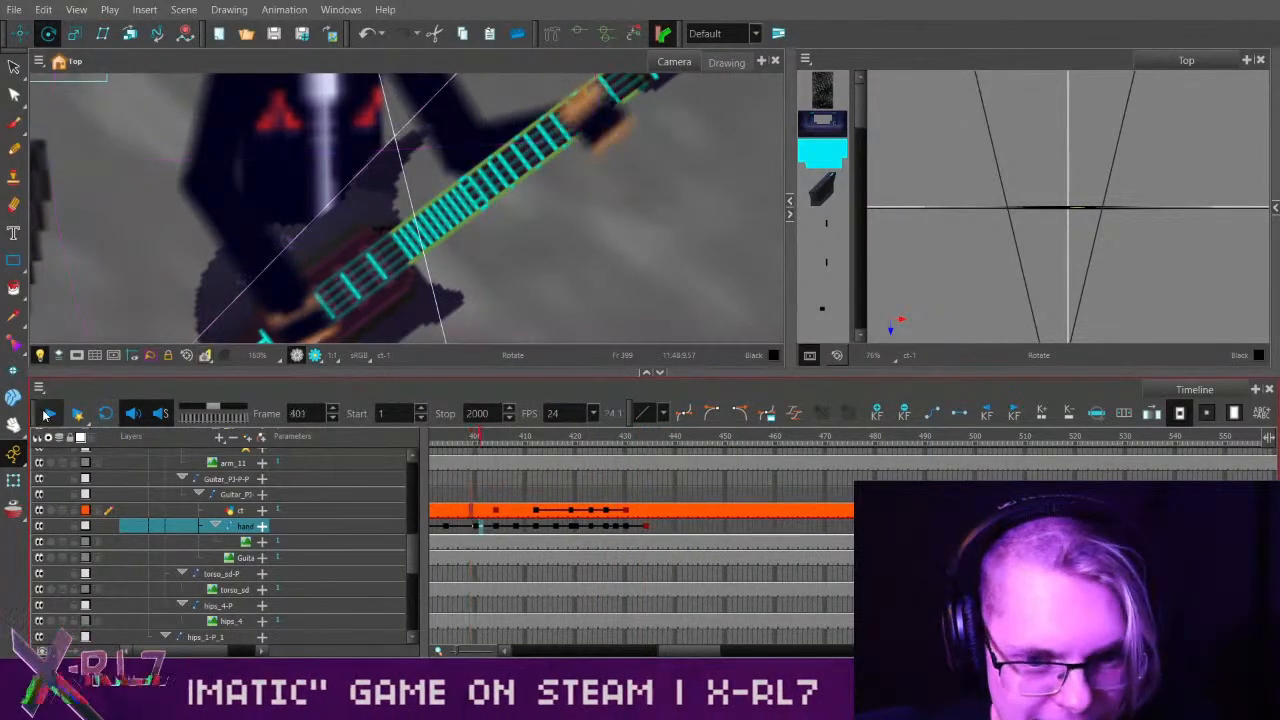
pyautogui.click(48, 413)
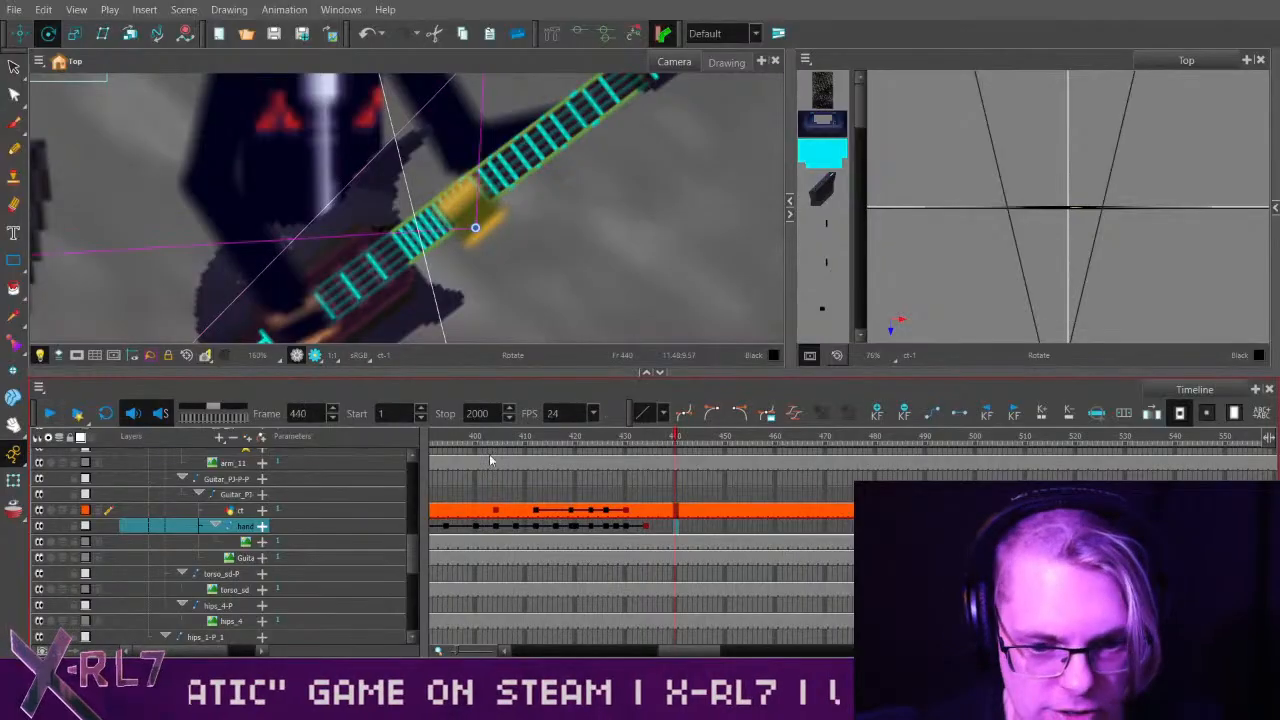
pyautogui.click(537, 436)
pyautogui.moveTo(537, 436); pyautogui.dragTo(628, 438)
pyautogui.moveTo(645, 438); pyautogui.dragTo(471, 438)
pyautogui.click(50, 412)
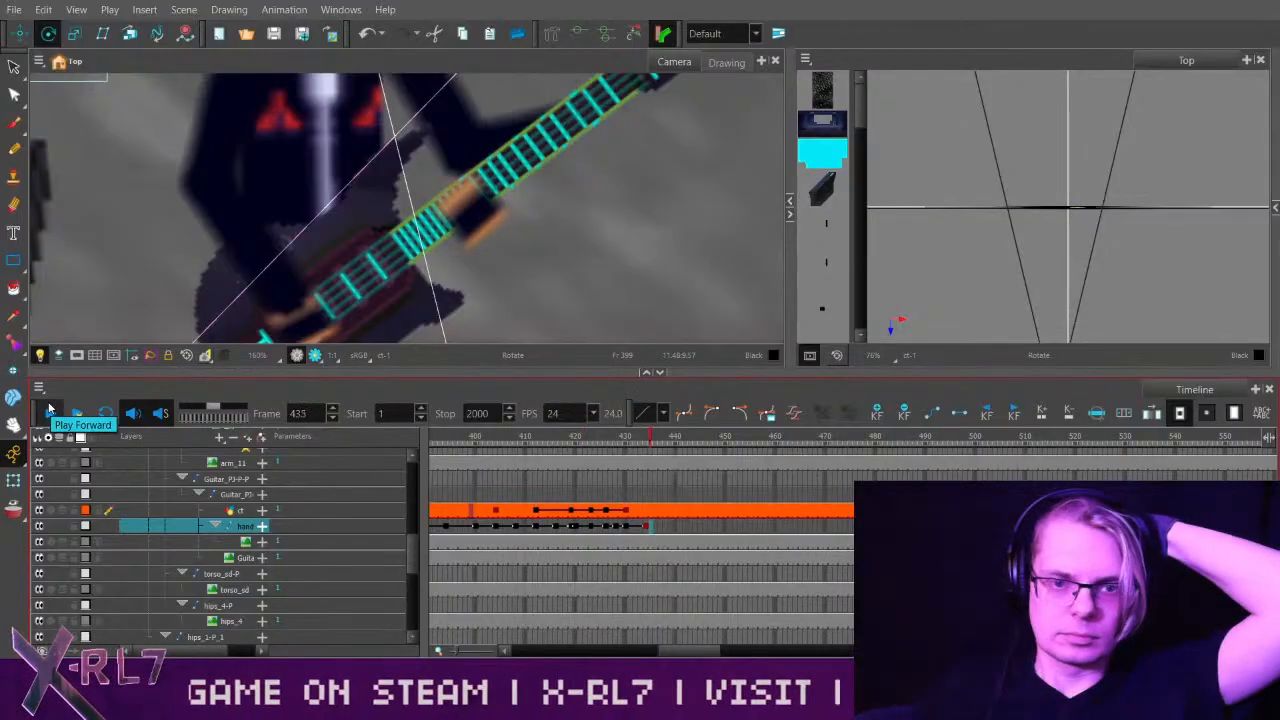
pyautogui.click(50, 412)
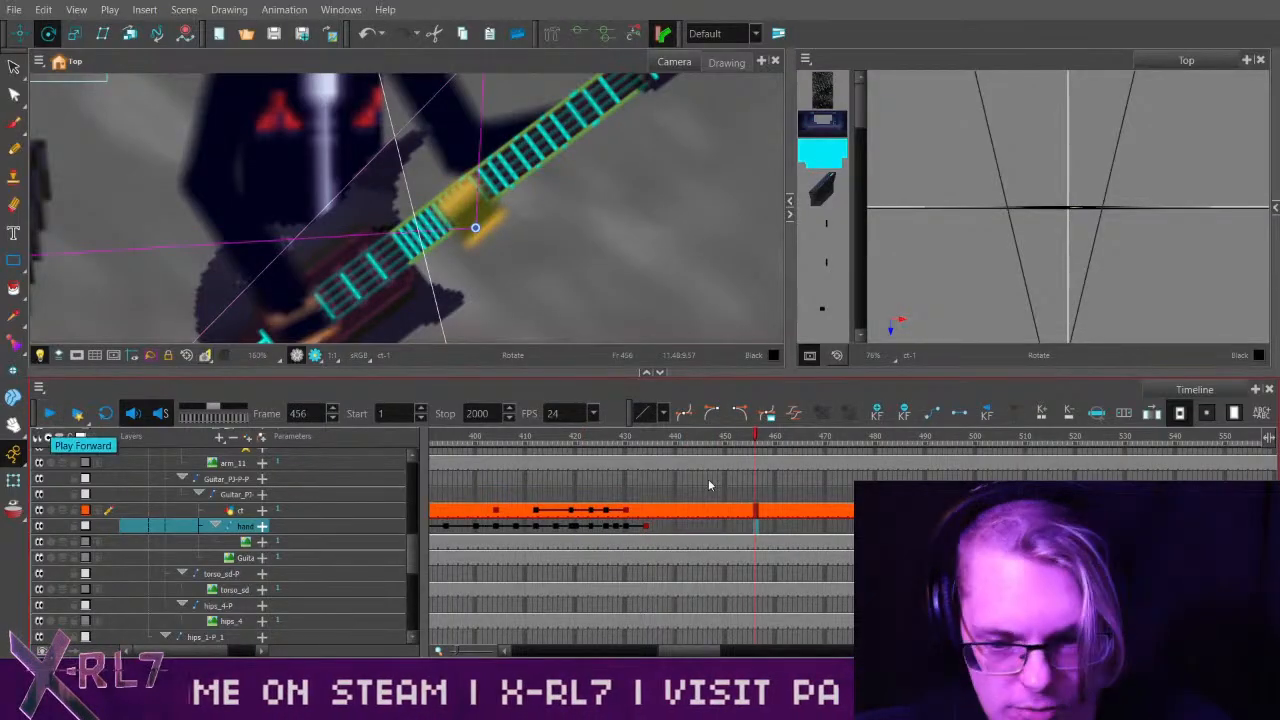
pyautogui.moveTo(785, 703)
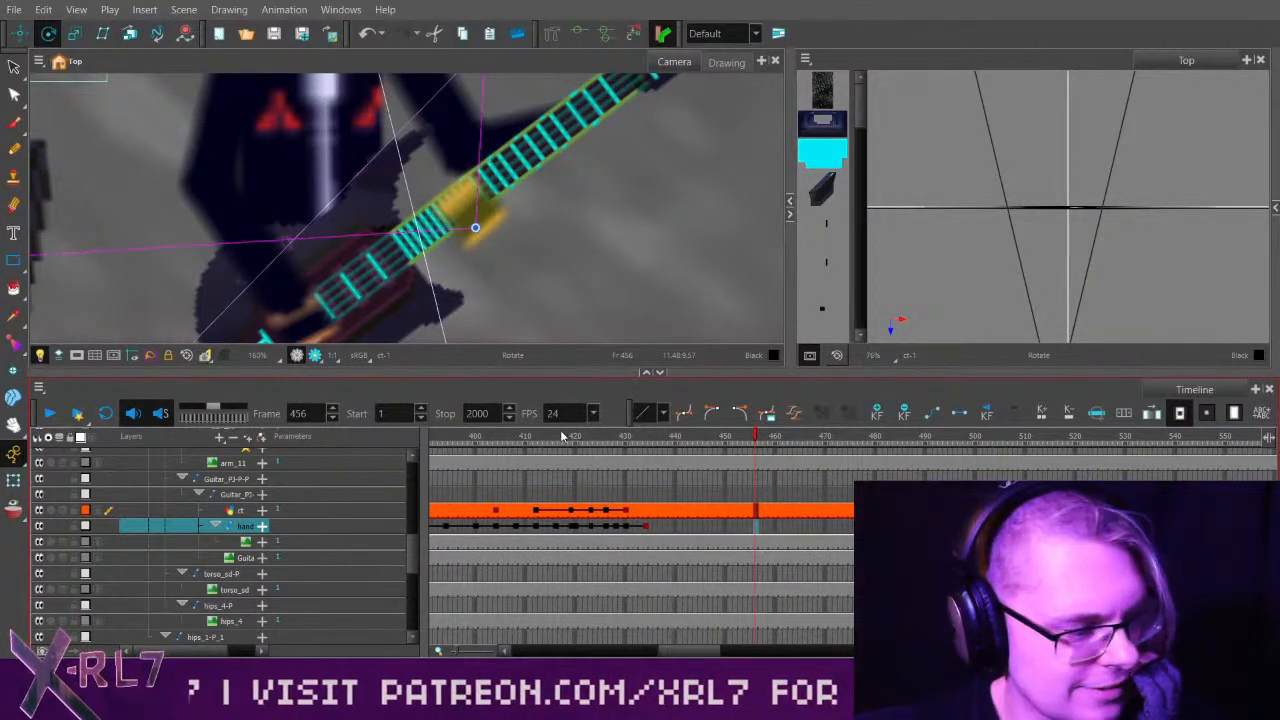
pyautogui.moveTo(475, 437); pyautogui.dragTo(446, 438)
pyautogui.click(52, 415)
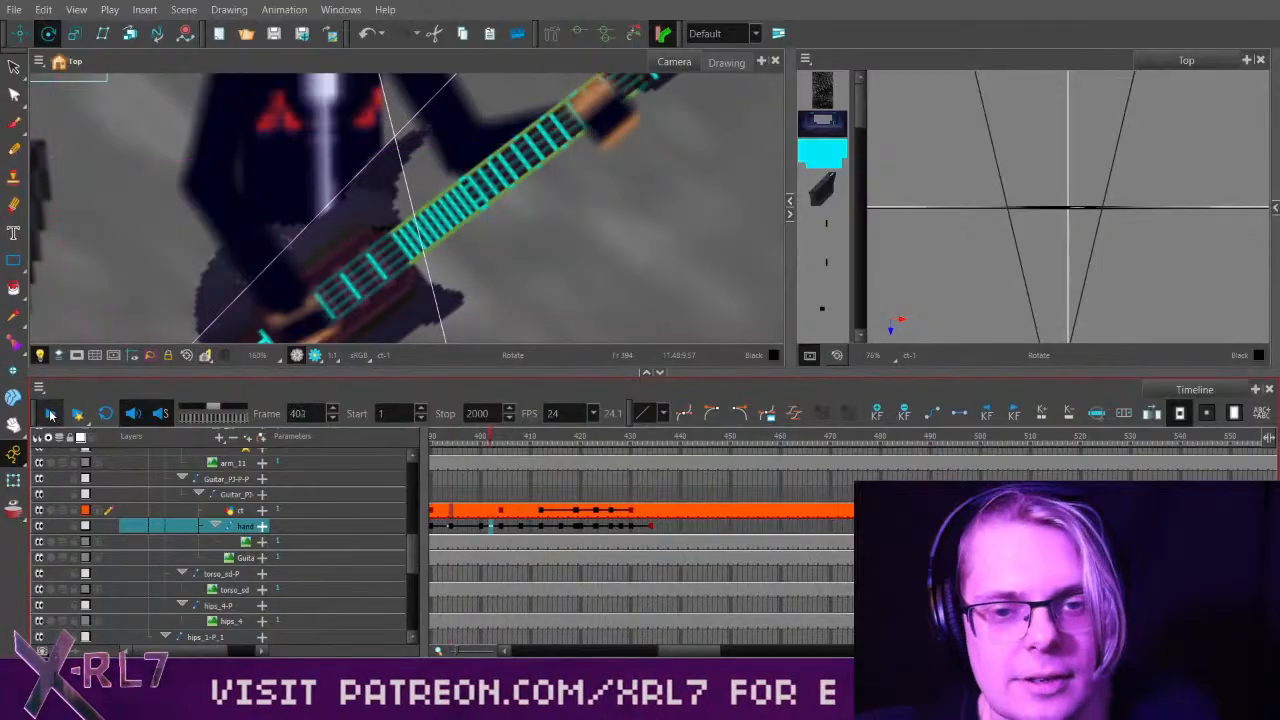
pyautogui.click(79, 413)
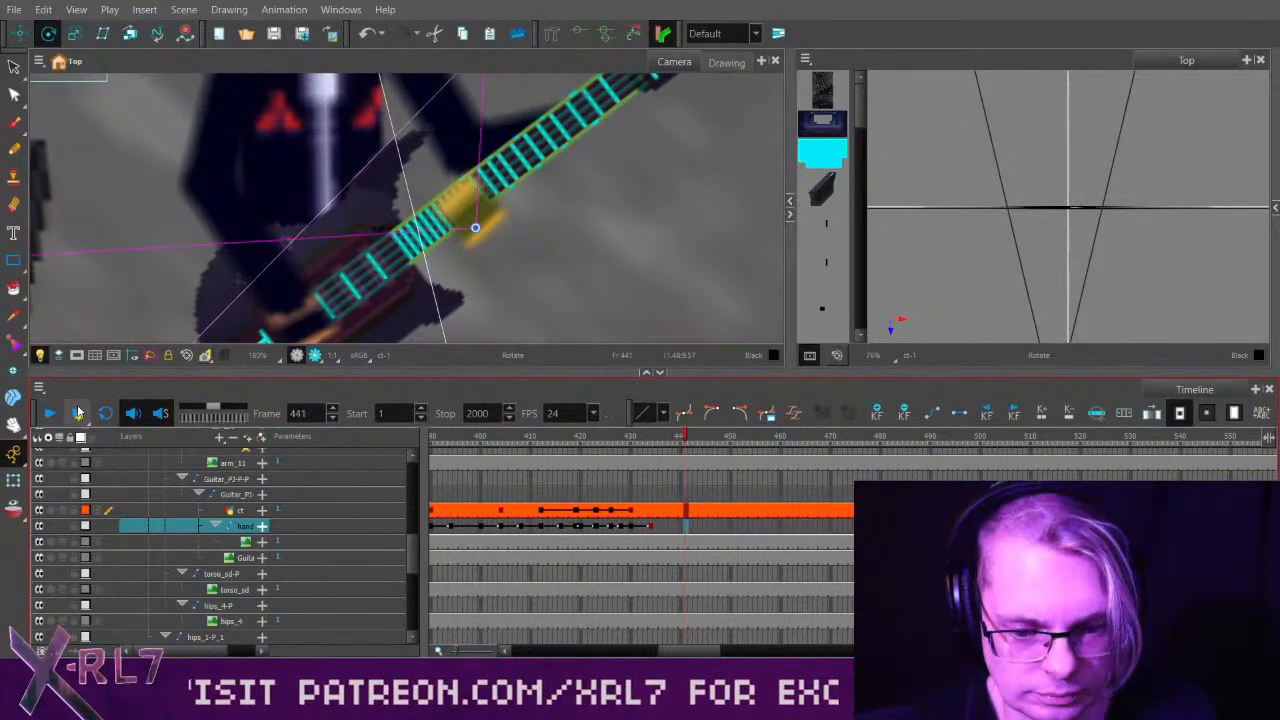
# Locate the guitar note in the Guitar_DI_L waveform and add a ct layer keyframe at frame 437.
pyautogui.click(648, 443)
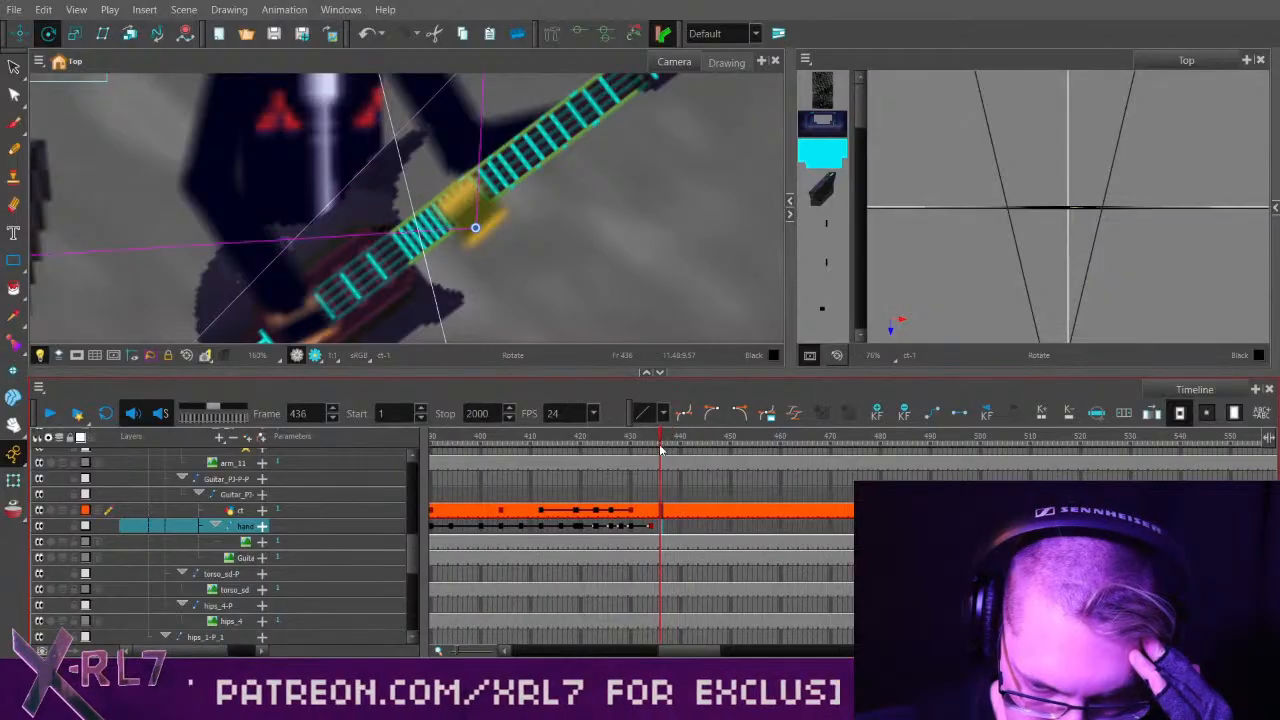
pyautogui.scroll(5, 414, 487)
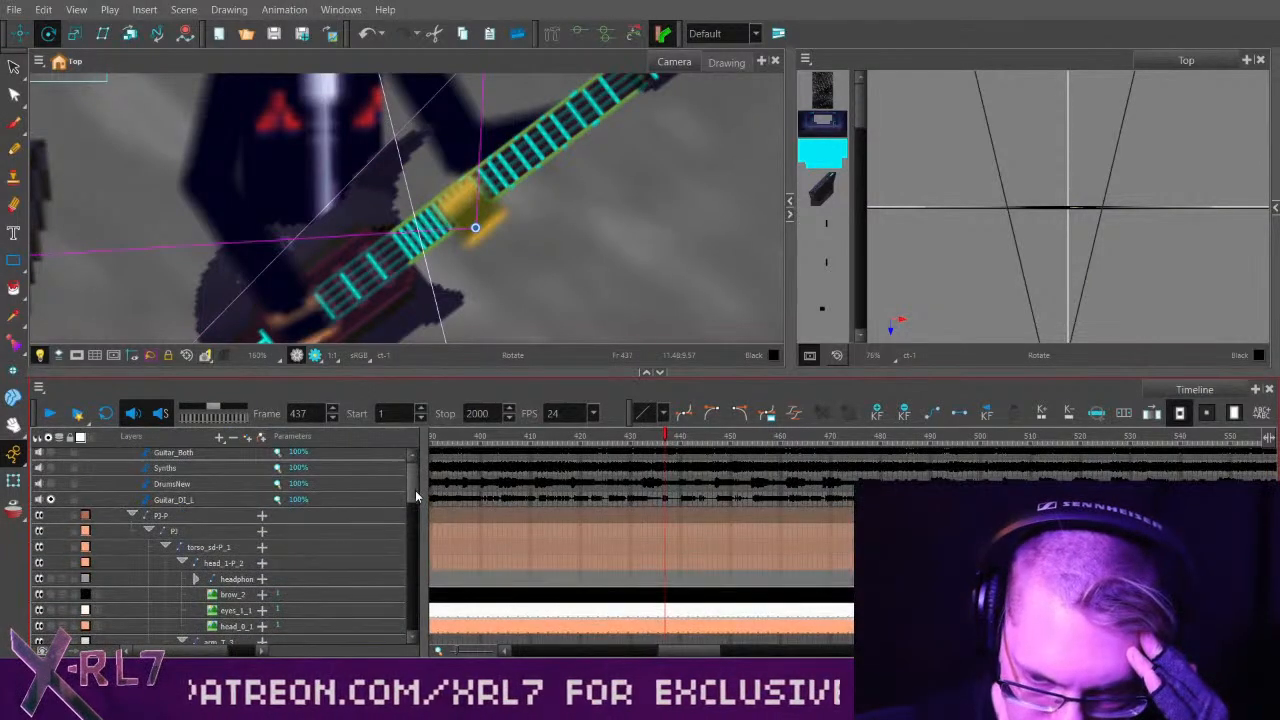
pyautogui.click(647, 507)
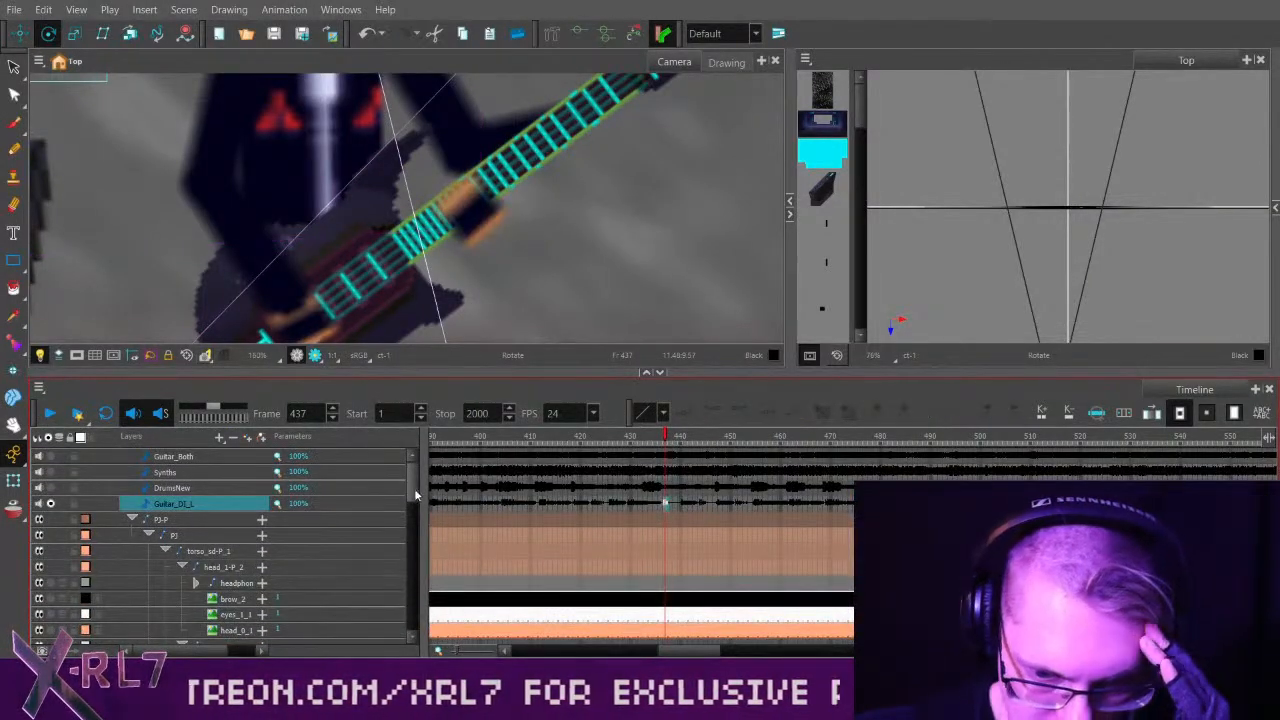
pyautogui.moveTo(414, 488); pyautogui.dragTo(408, 562)
pyautogui.click(665, 506)
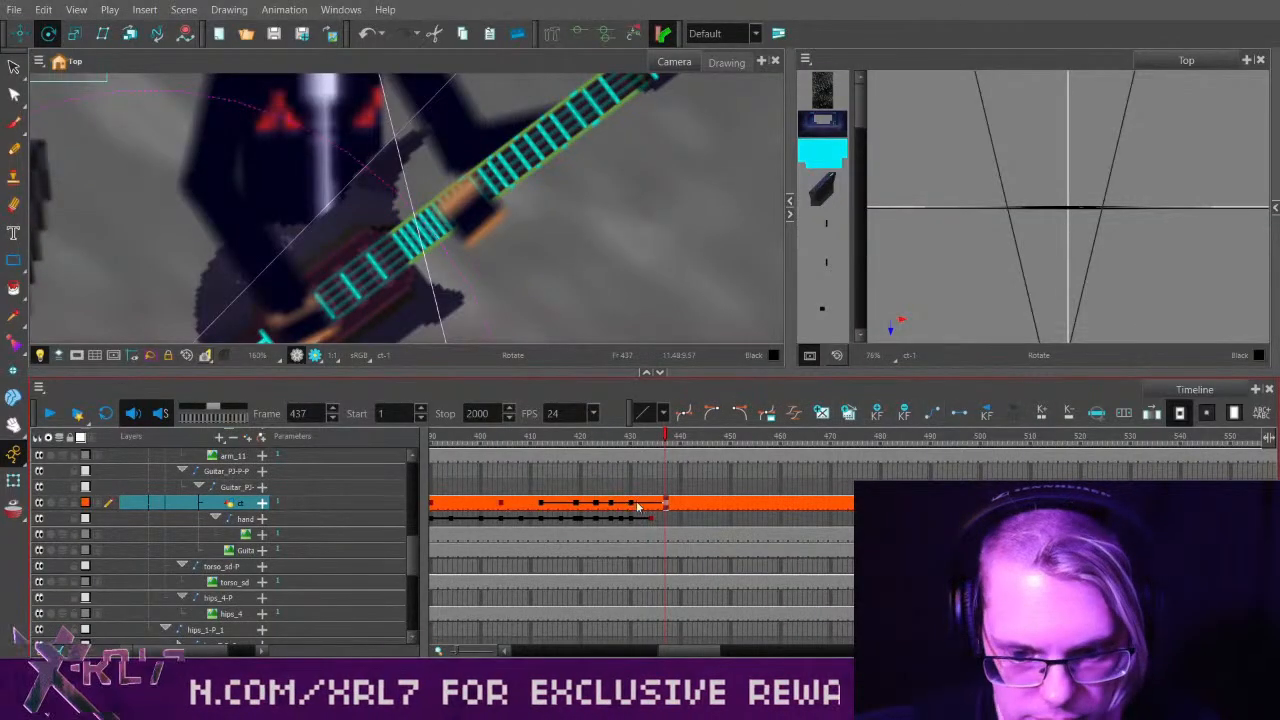
# Copy the hand layer's keyframes starting at frame 423 and paste them at frame 437.
pyautogui.moveTo(541, 439); pyautogui.dragTo(597, 455)
pyautogui.click(598, 519)
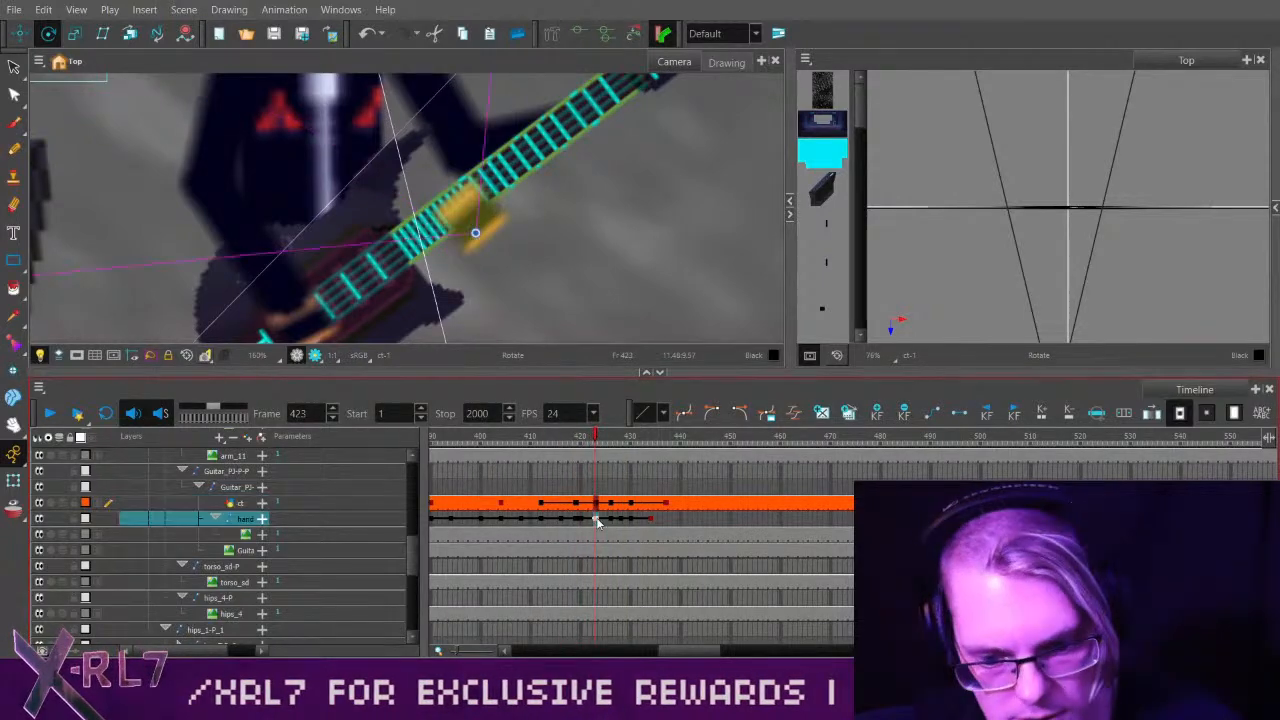
pyautogui.click(666, 521)
pyautogui.hotkey('ctrl', 'v')
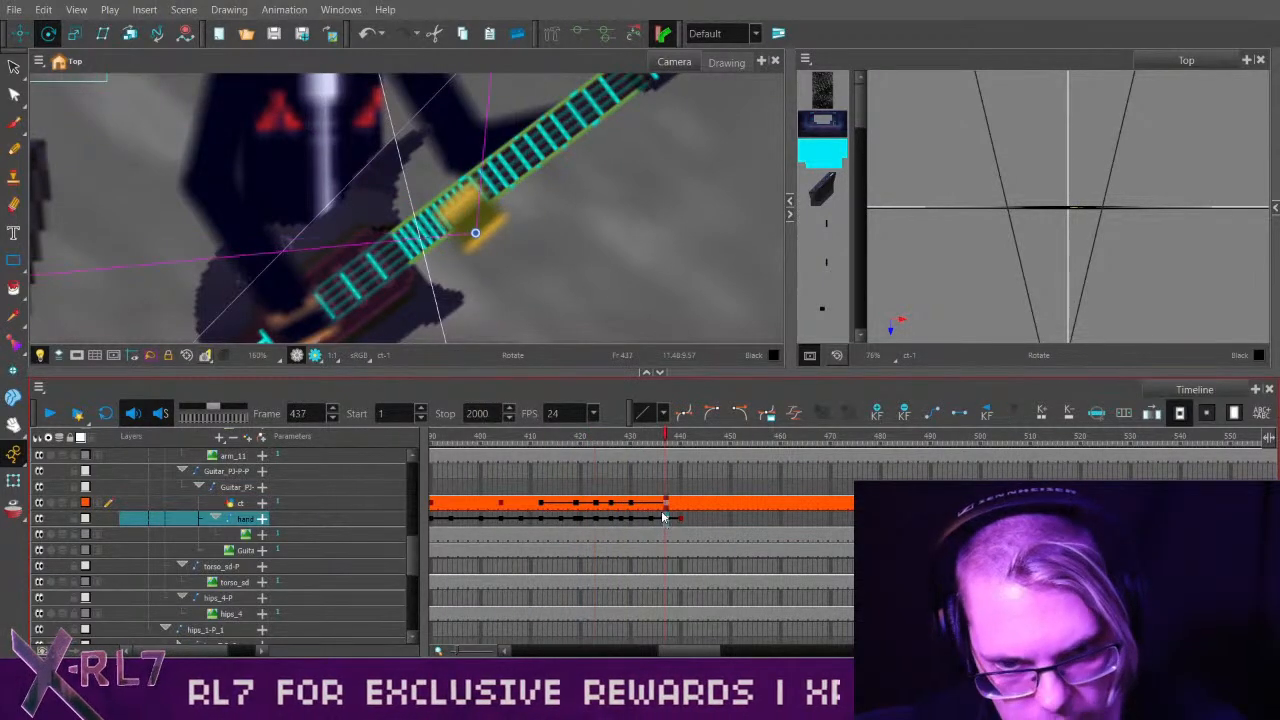
pyautogui.moveTo(590, 440); pyautogui.dragTo(683, 437)
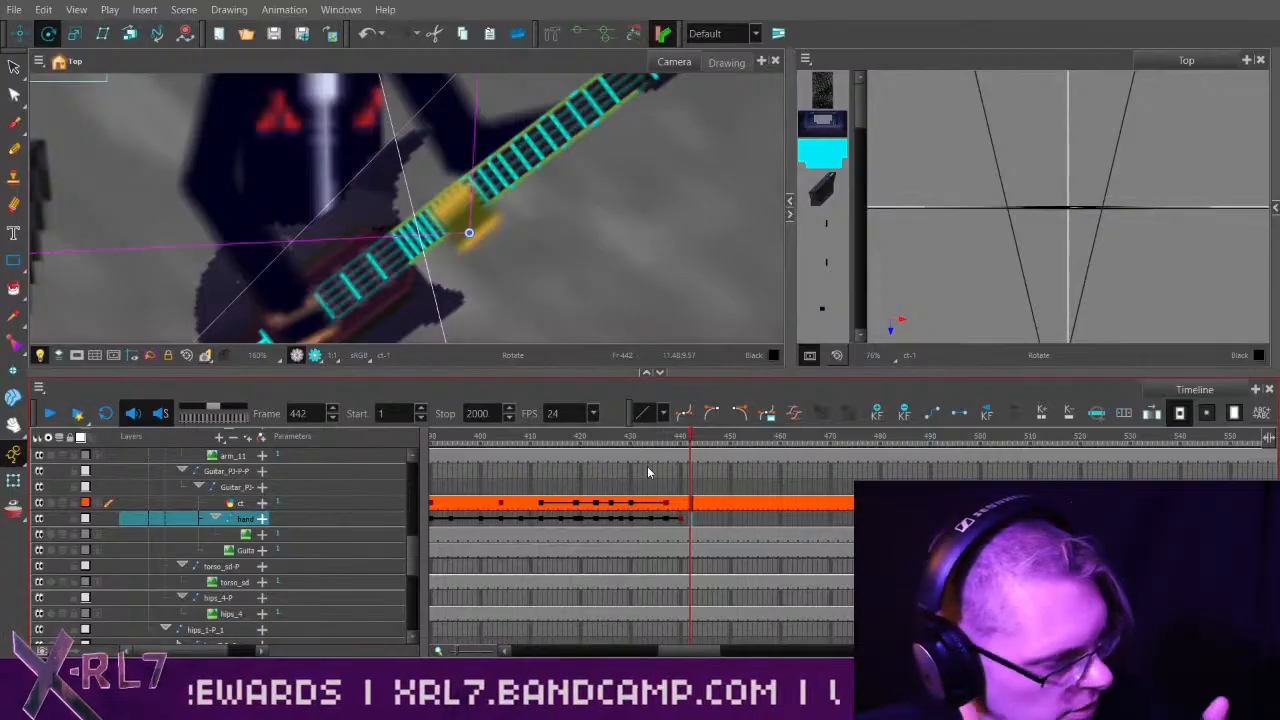
pyautogui.click(679, 440)
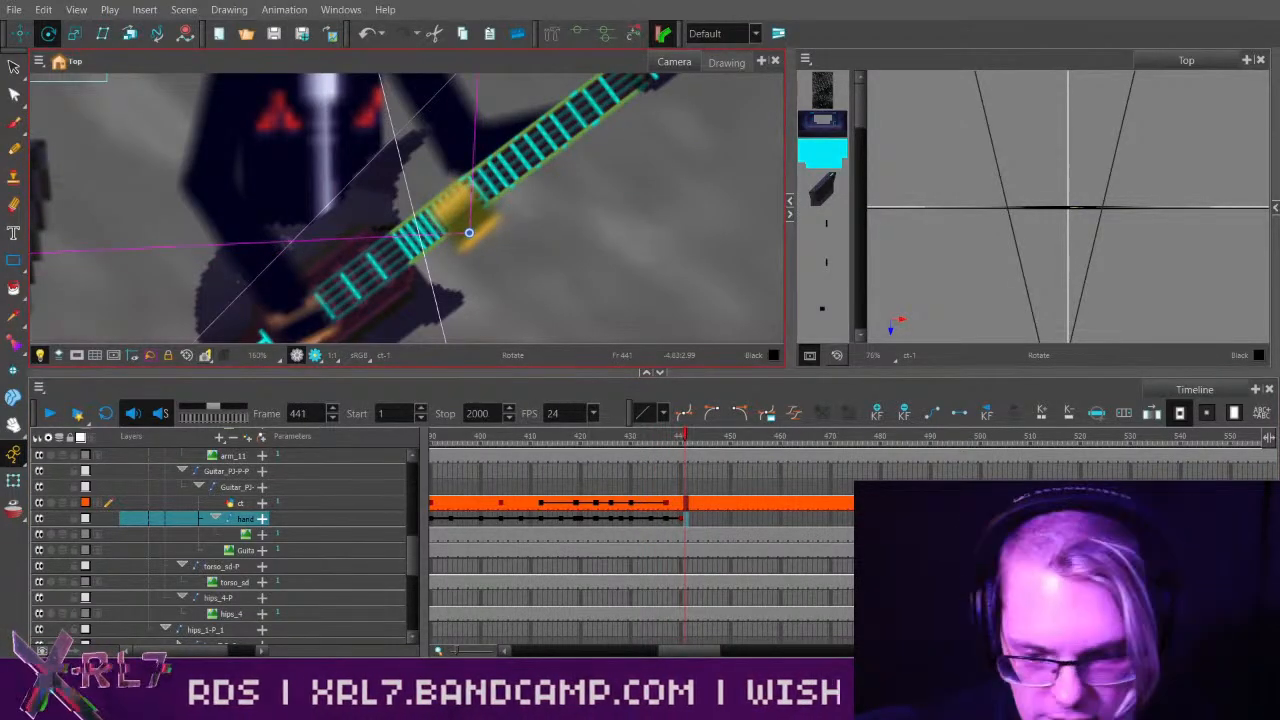
# Copy the hand layer's keyframes from frame 419 through 440 and paste them at frame 441.
pyautogui.moveTo(663, 440); pyautogui.dragTo(560, 440)
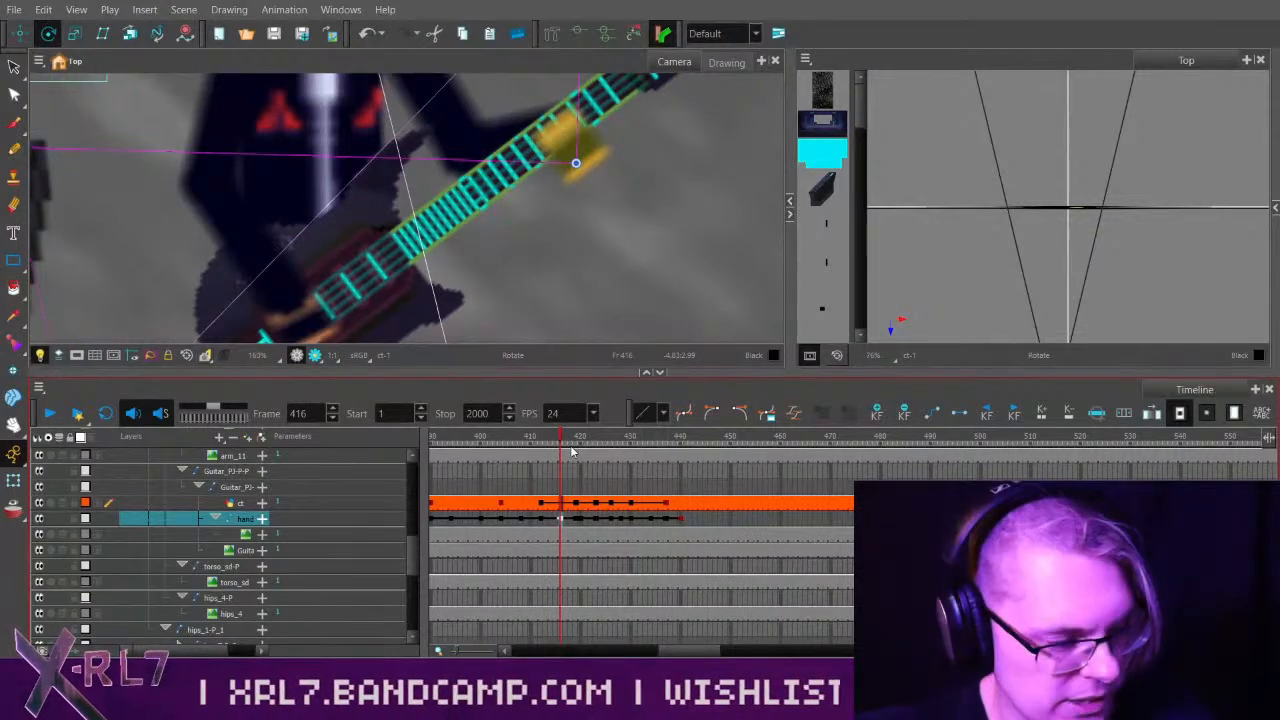
pyautogui.moveTo(562, 463)
pyautogui.mouseDown()
pyautogui.moveTo(531, 445)
pyautogui.moveTo(590, 445)
pyautogui.moveTo(577, 448)
pyautogui.mouseUp()
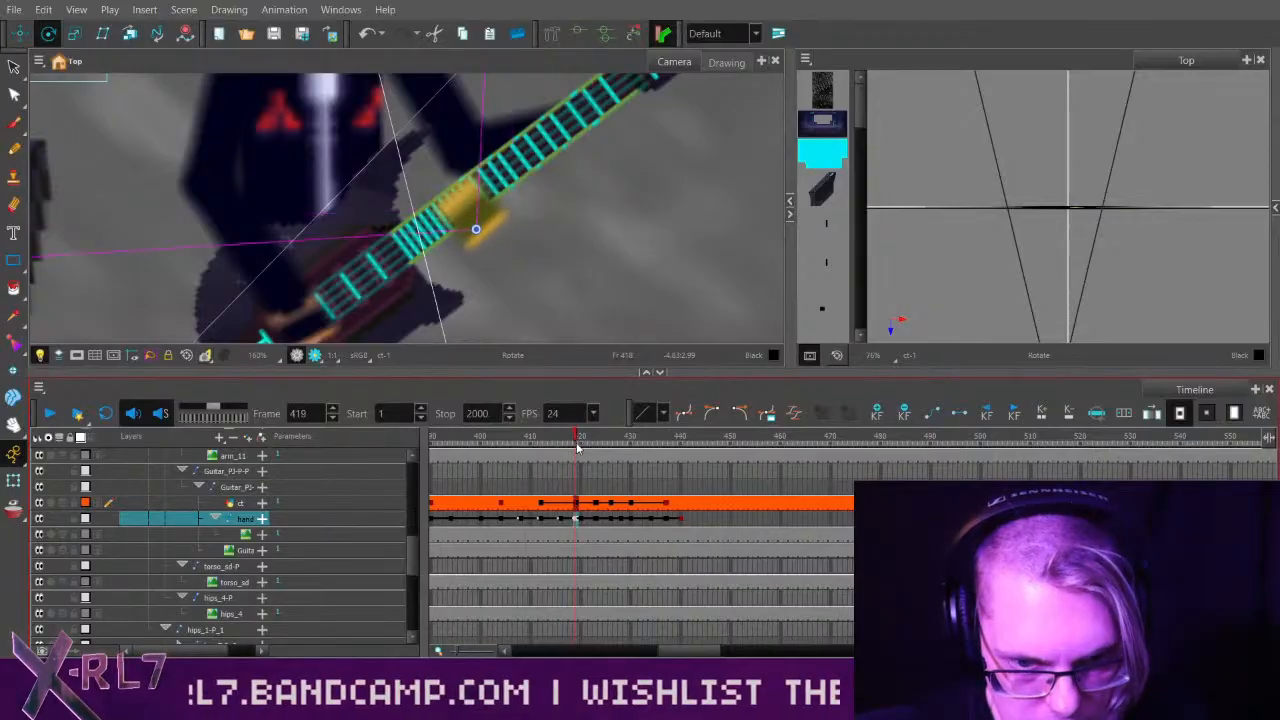
pyautogui.keyDown('shift'); pyautogui.click(682, 521); pyautogui.keyUp('shift')
pyautogui.moveTo(662, 443); pyautogui.dragTo(686, 445)
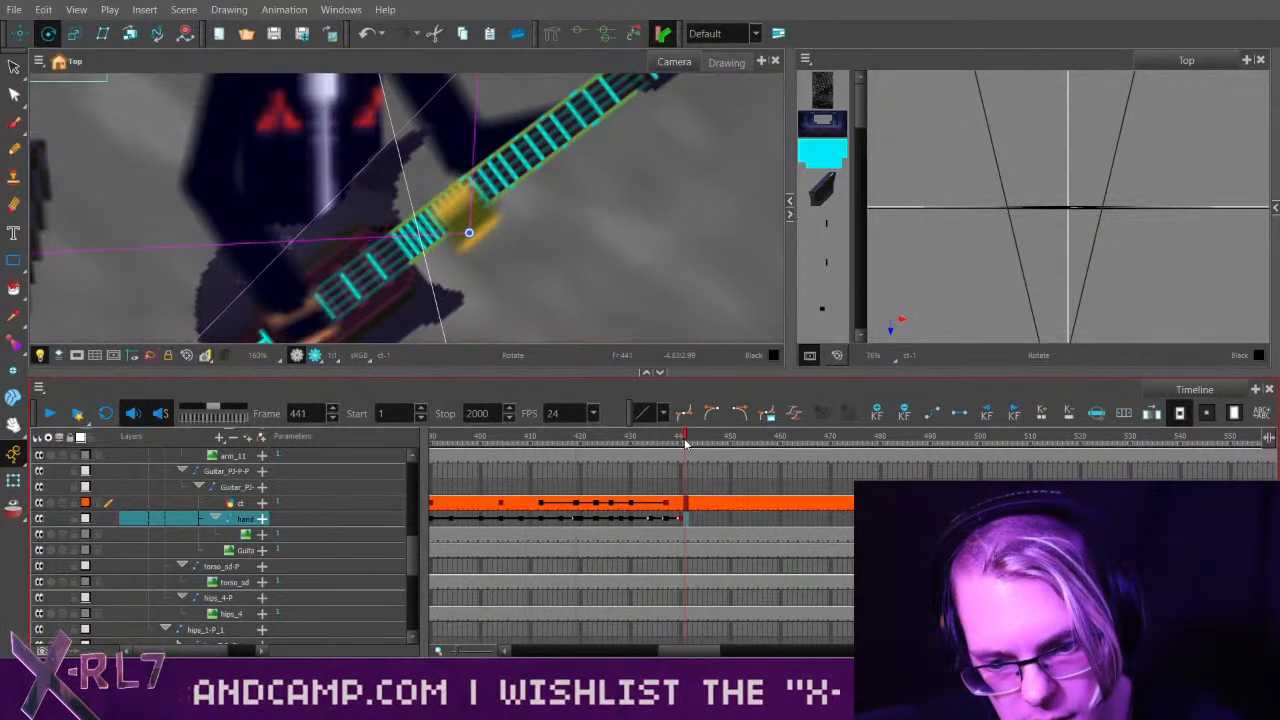
pyautogui.click(687, 508)
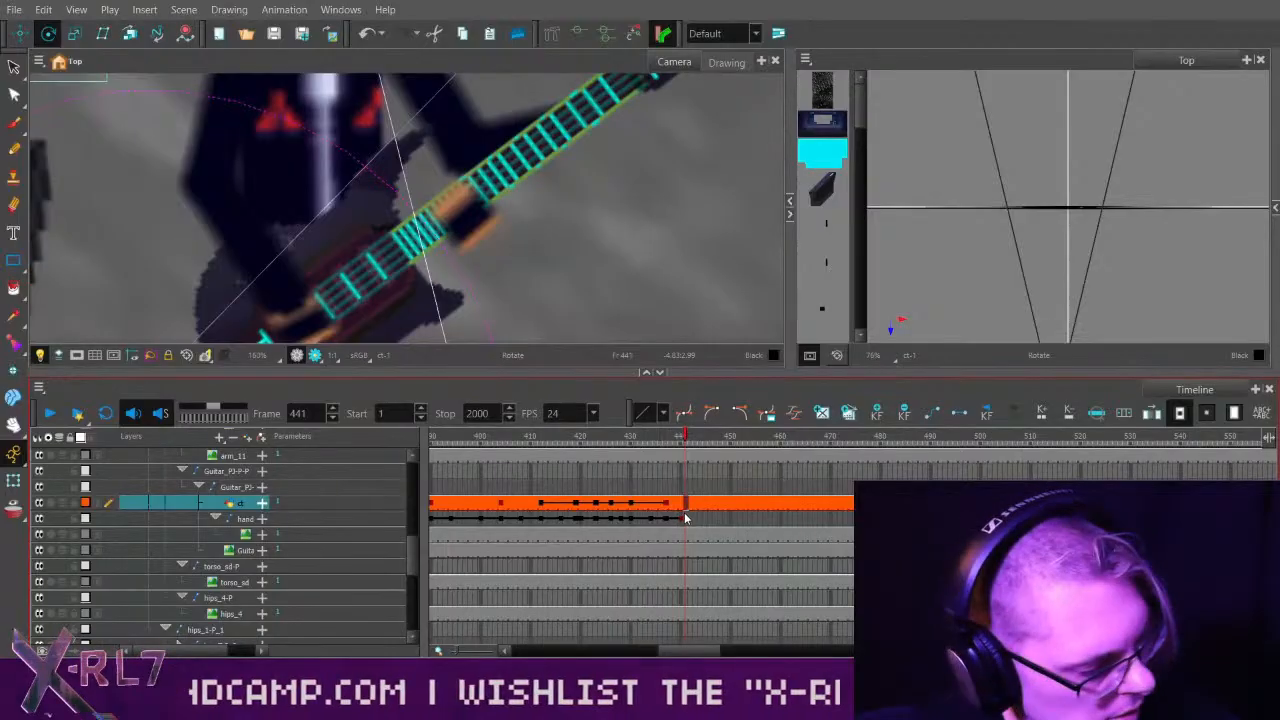
pyautogui.click(686, 518)
# Delete the hand layer's keyframe at frame 440.
pyautogui.moveTo(660, 441); pyautogui.dragTo(680, 441)
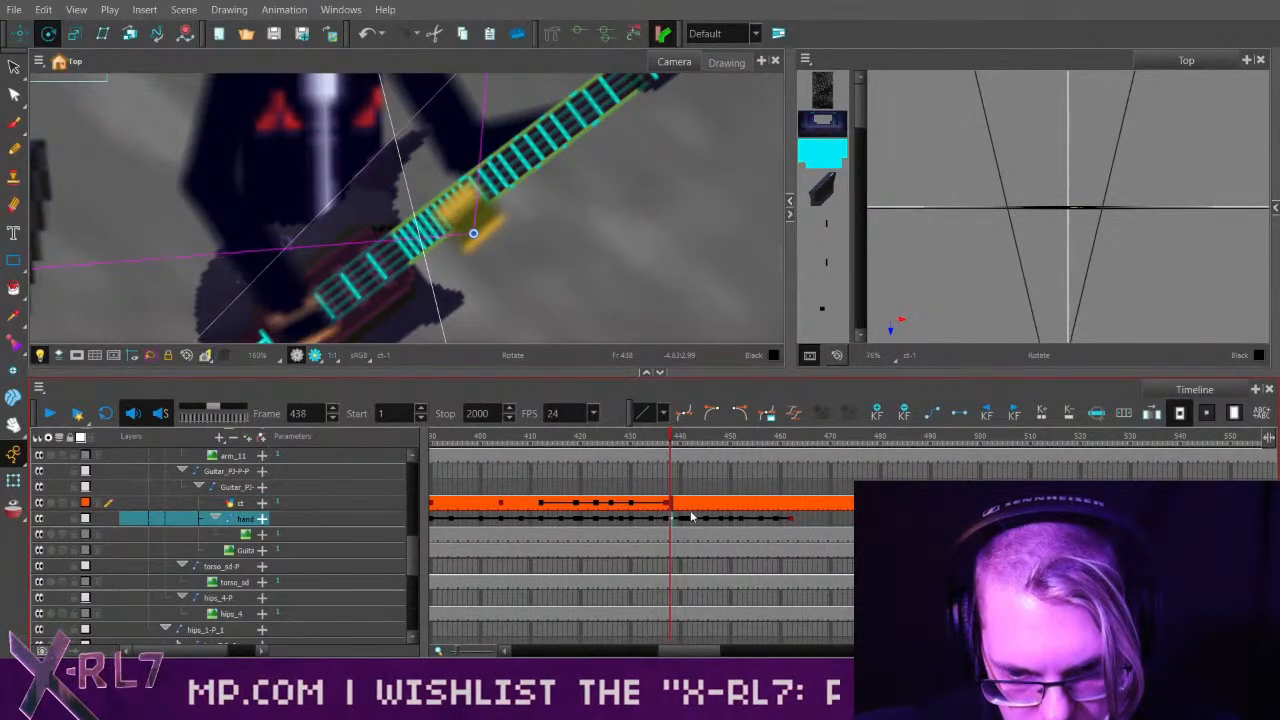
pyautogui.click(907, 418)
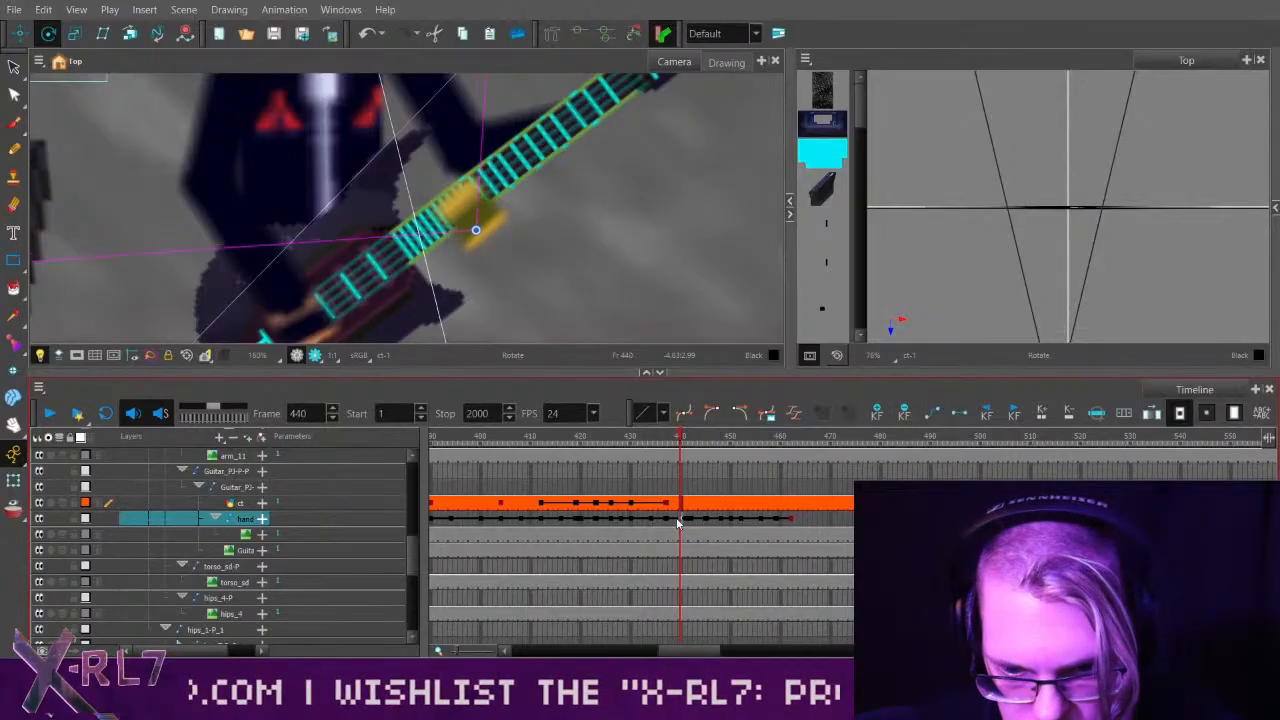
pyautogui.click(671, 520)
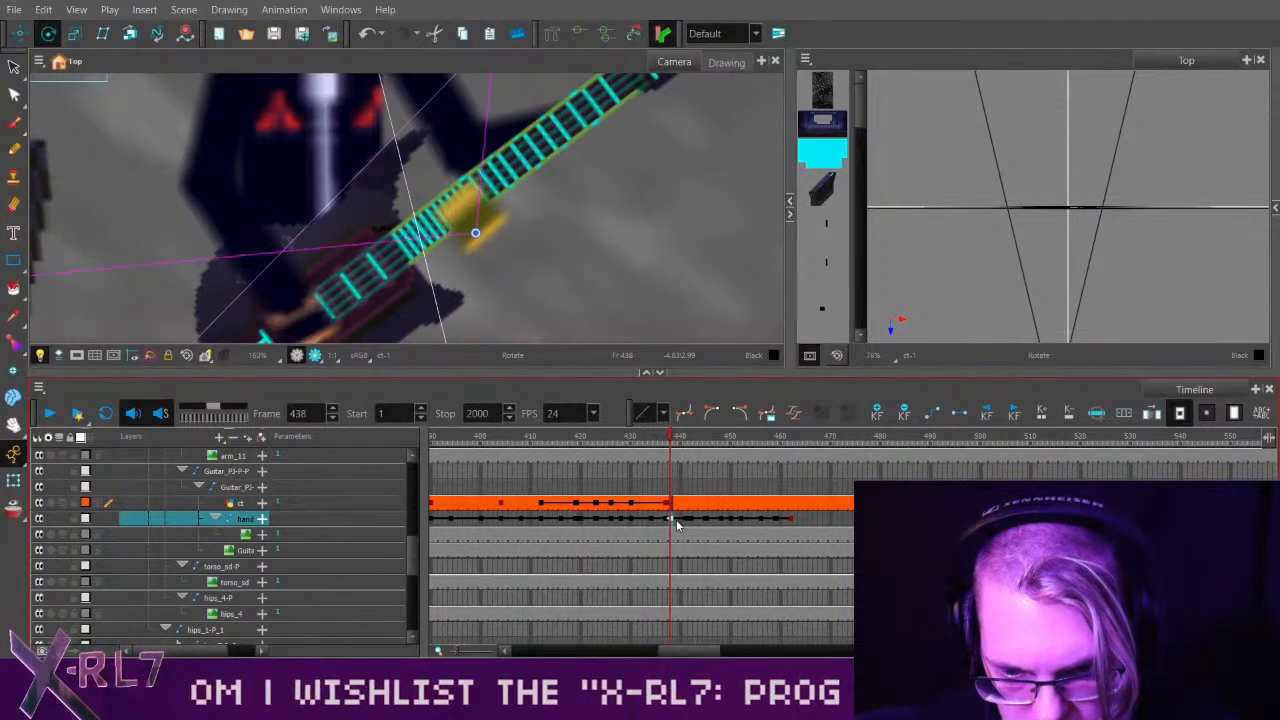
# Replay the section from frame 397 and inspect the pasted hand poses up to frame 456.
pyautogui.moveTo(614, 444); pyautogui.dragTo(697, 437)
pyautogui.click(49, 414)
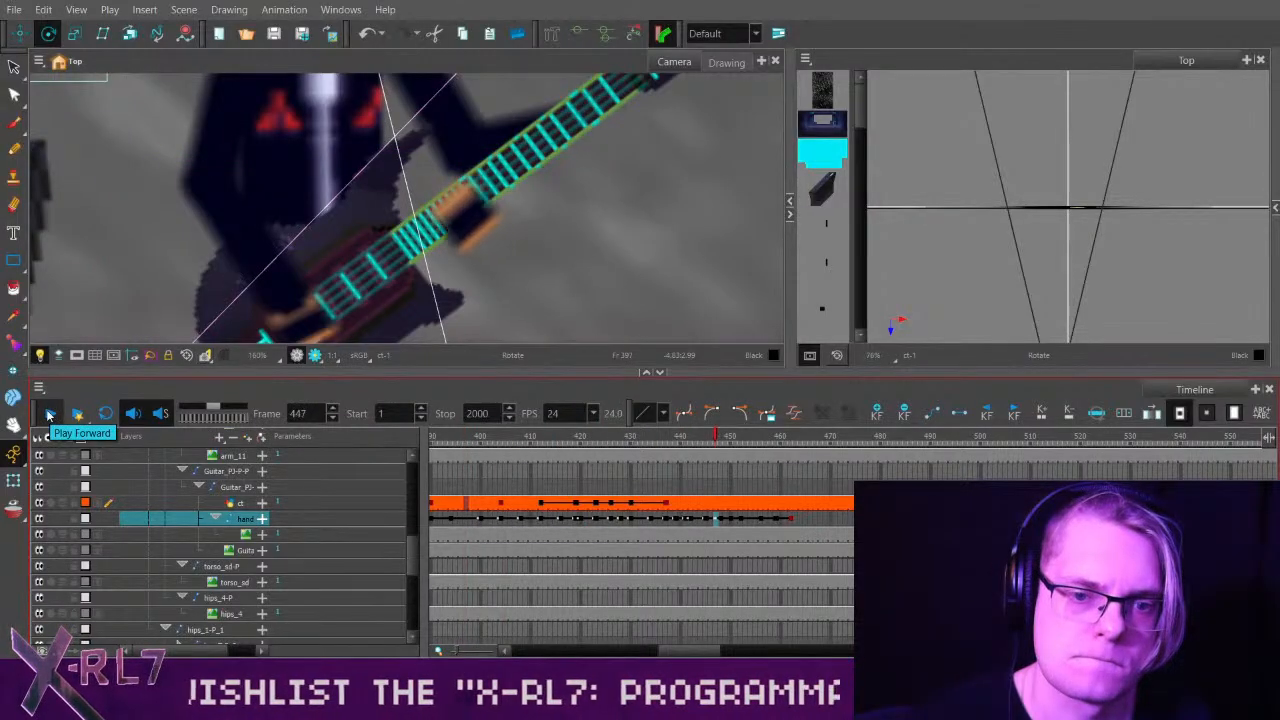
pyautogui.click(53, 413)
pyautogui.moveTo(671, 441); pyautogui.dragTo(742, 441)
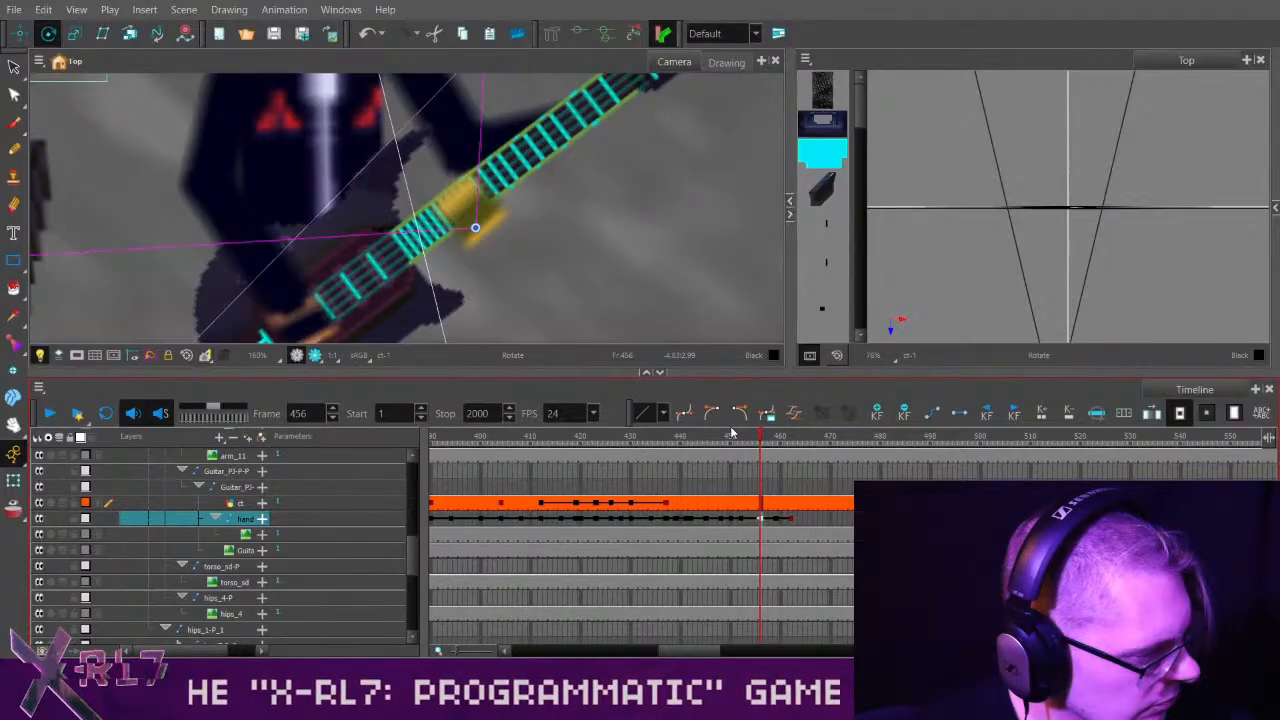
pyautogui.moveTo(655, 441); pyautogui.dragTo(741, 438)
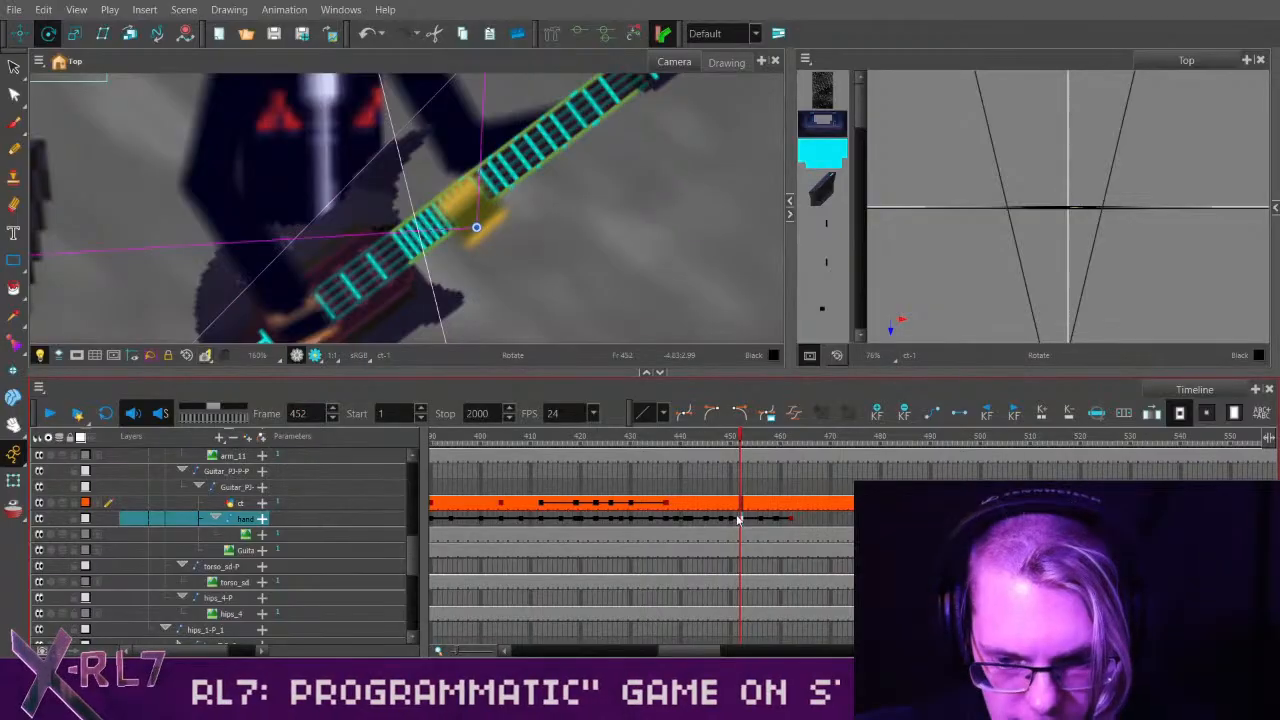
# Try deleting the hand layer's keyframes from frame 438 onward, replaying the section from frames 406 and 400.
pyautogui.moveTo(806, 519); pyautogui.dragTo(668, 519)
pyautogui.click(906, 415)
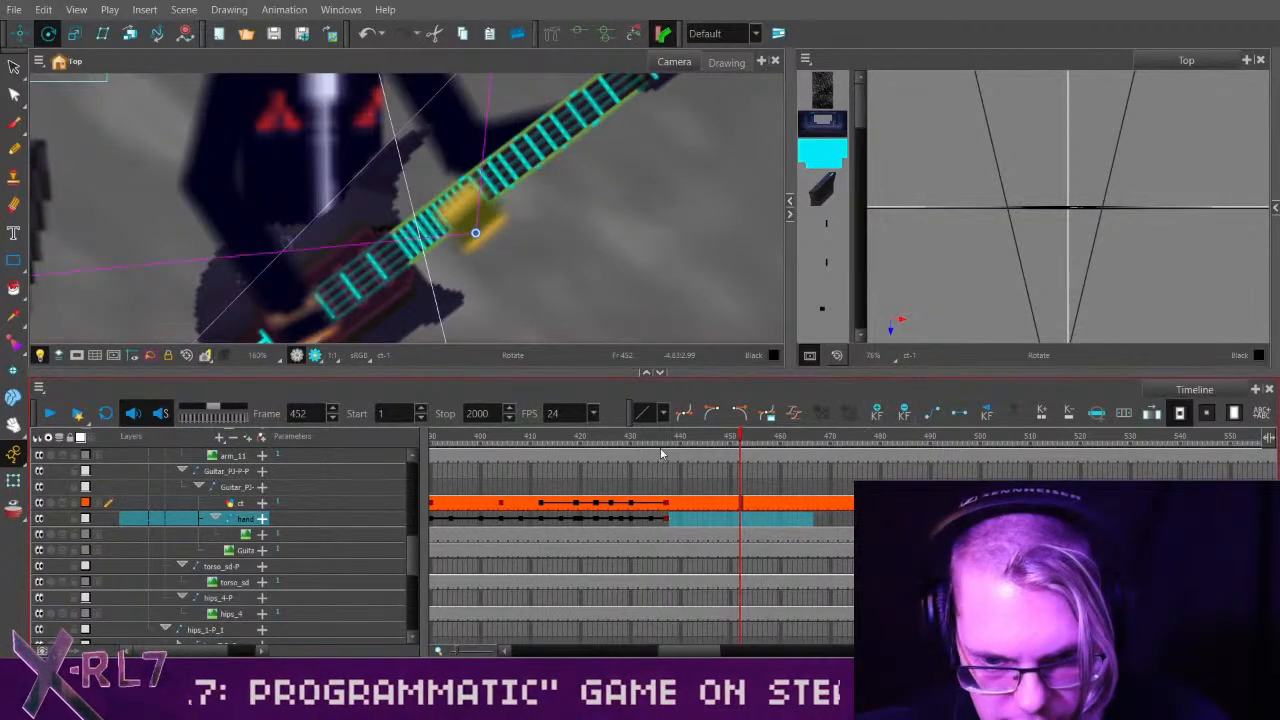
pyautogui.moveTo(642, 438)
pyautogui.mouseDown()
pyautogui.moveTo(681, 438)
pyautogui.moveTo(618, 440)
pyautogui.mouseUp()
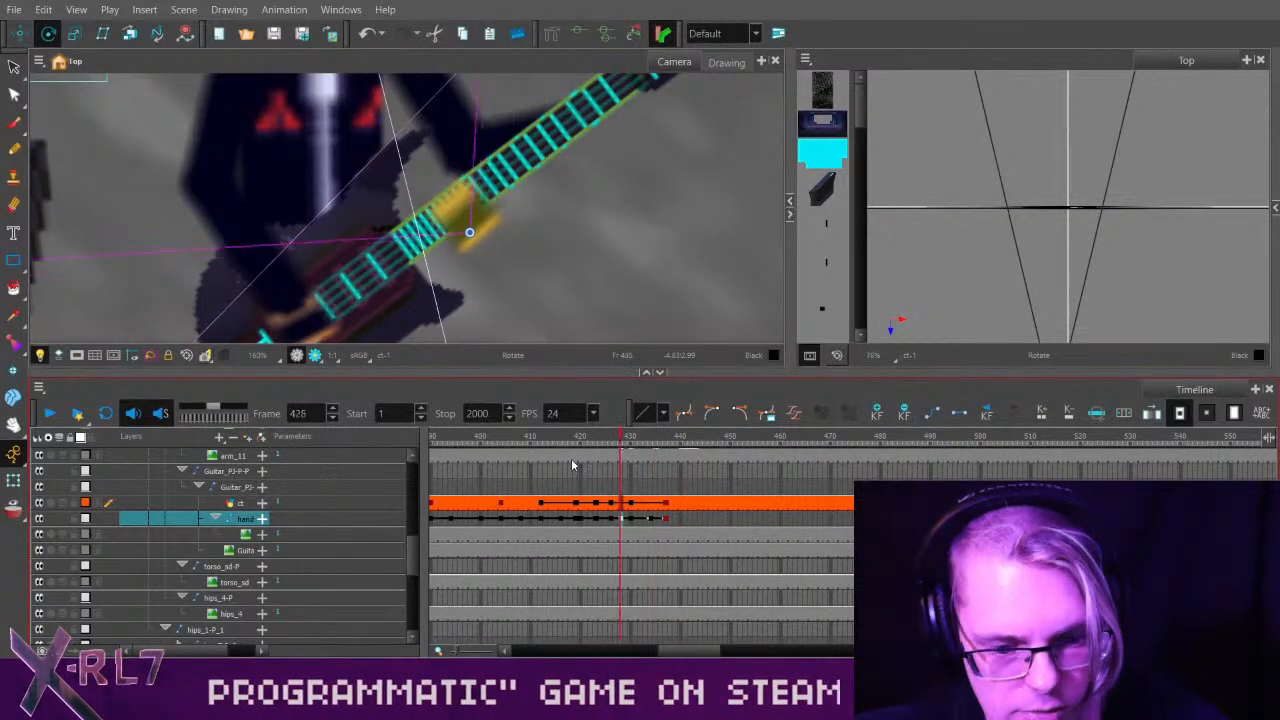
pyautogui.click(48, 413)
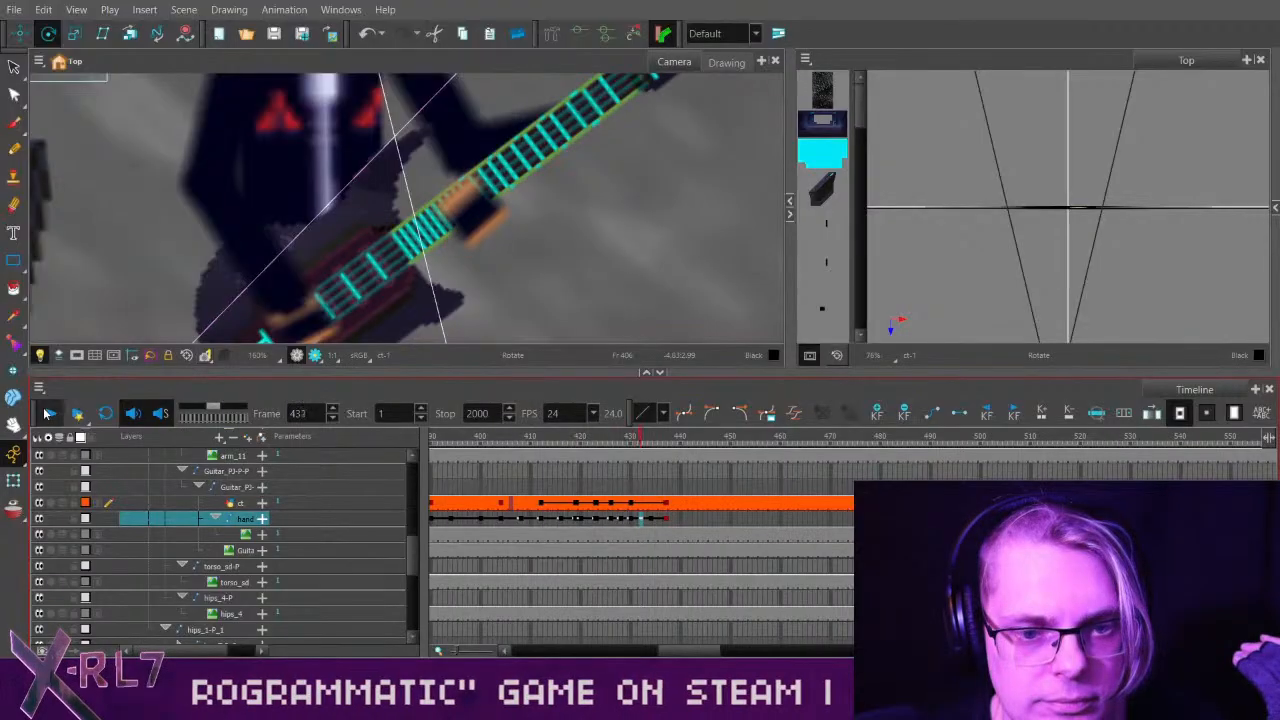
pyautogui.click(48, 413)
pyautogui.moveTo(609, 440); pyautogui.dragTo(691, 447)
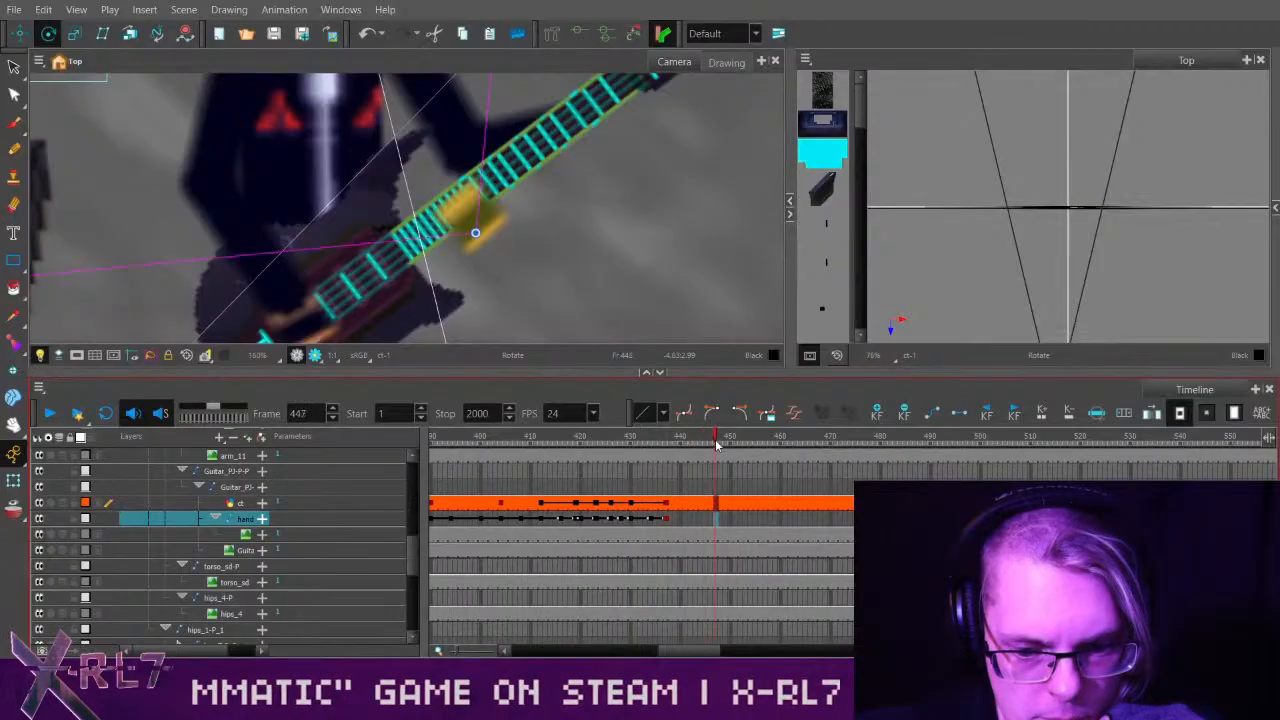
pyautogui.moveTo(797, 441); pyautogui.dragTo(480, 440)
pyautogui.click(48, 413)
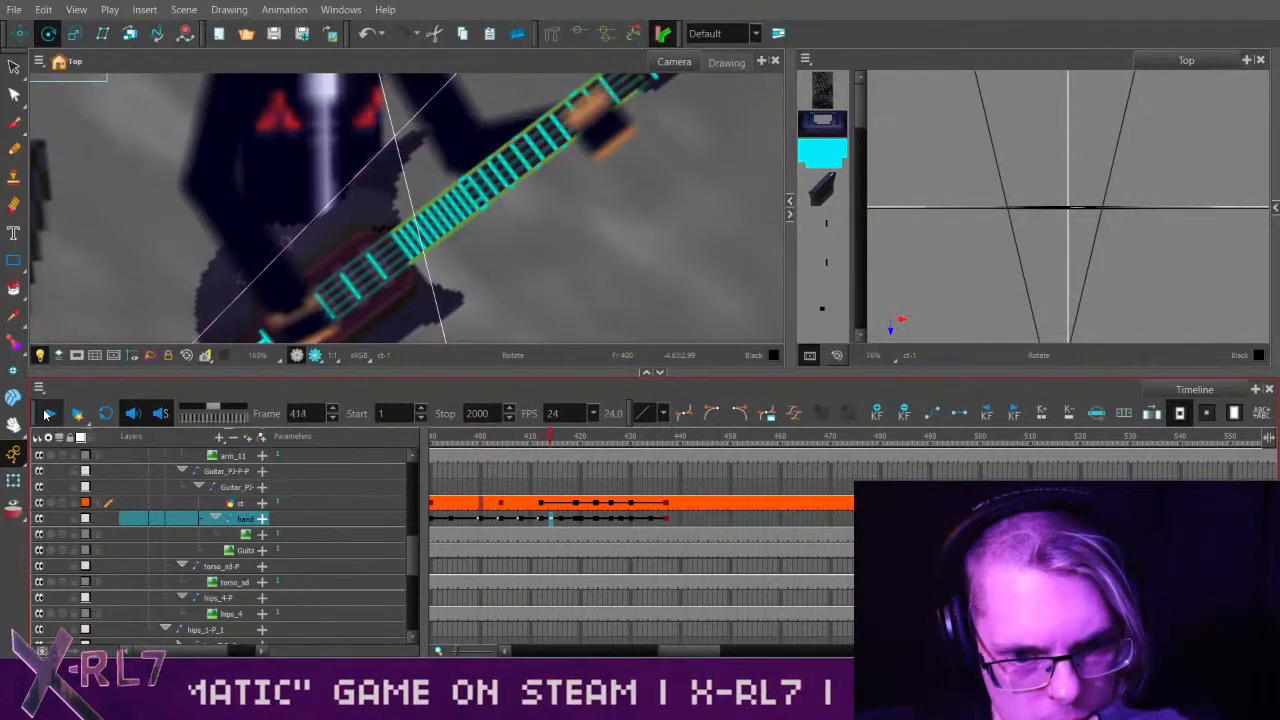
pyautogui.click(48, 413)
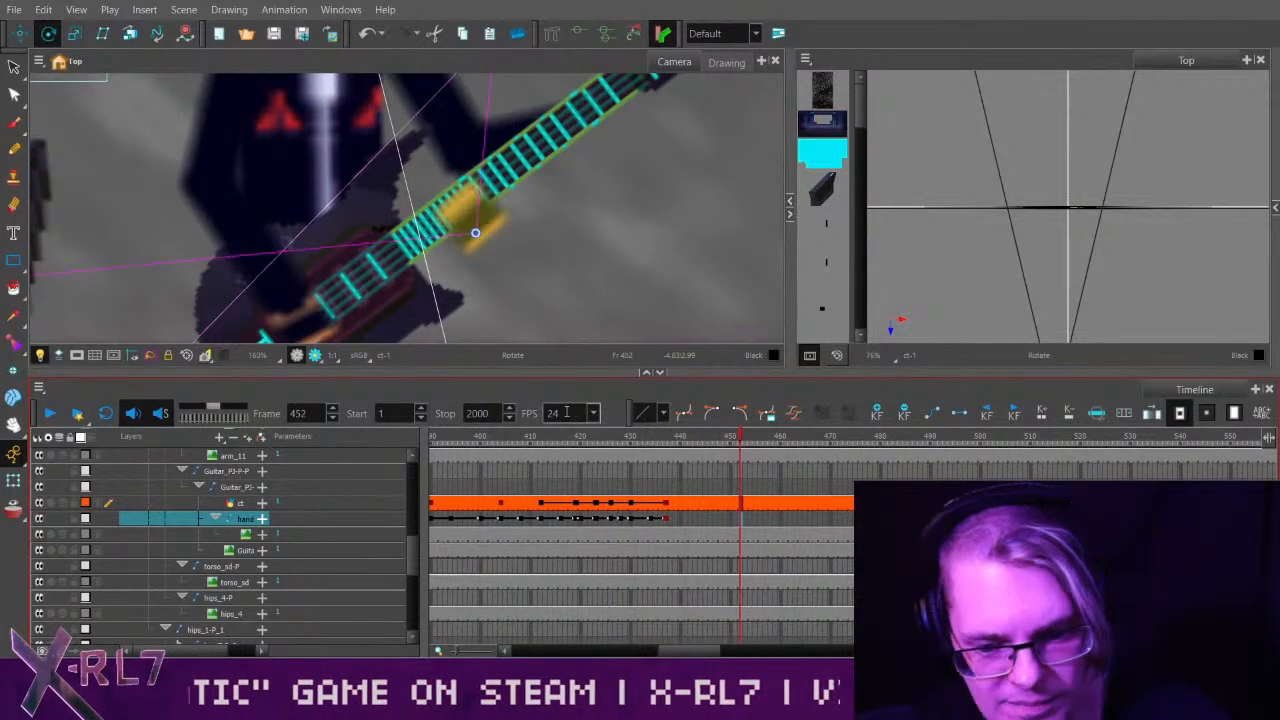
# Undo the last keyframe deletion and delete only the hand layer's keyframes from frame 452 through 462.
pyautogui.hotkey('ctrl', 'z')
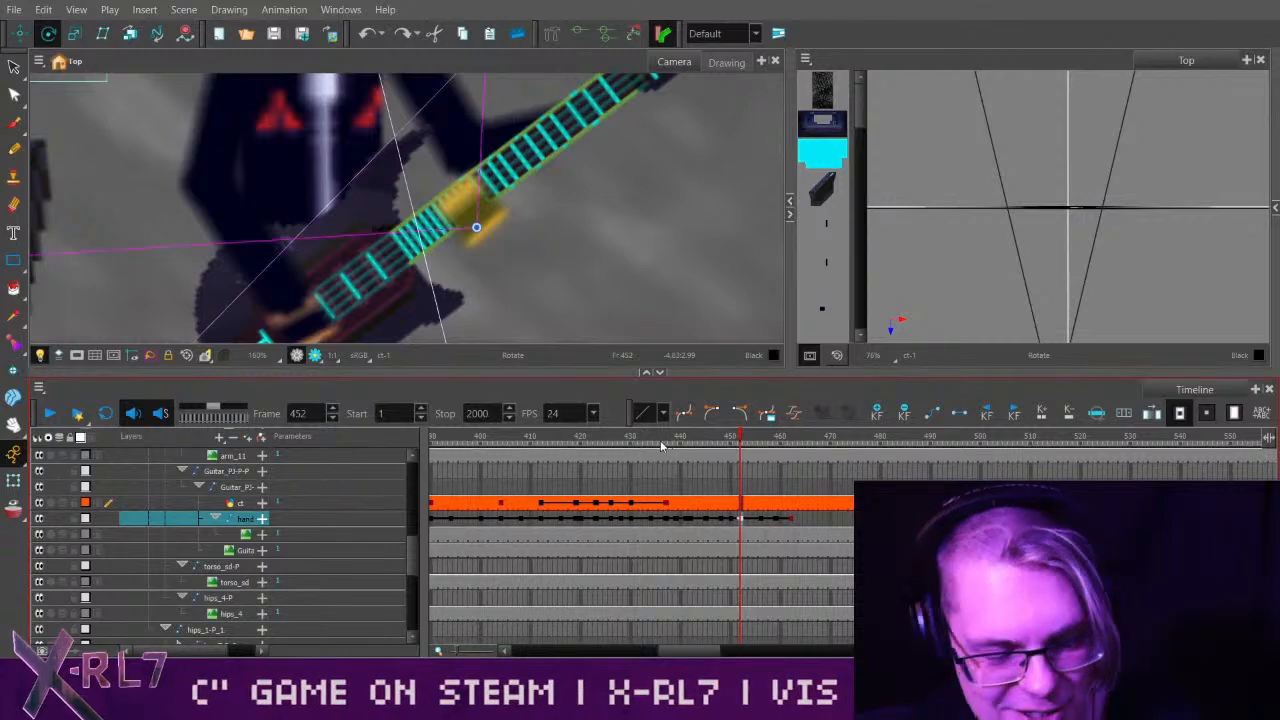
pyautogui.moveTo(660, 447); pyautogui.dragTo(746, 436)
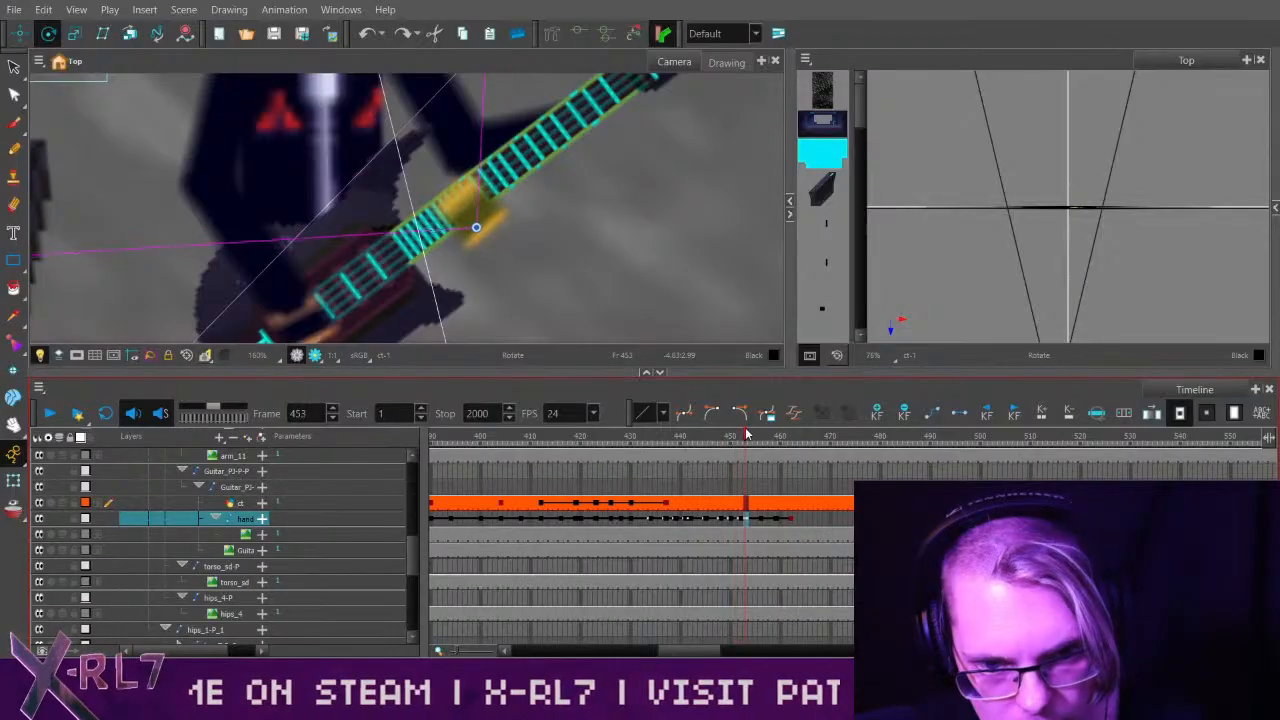
pyautogui.keyDown('shift'); pyautogui.click(796, 518); pyautogui.keyUp('shift')
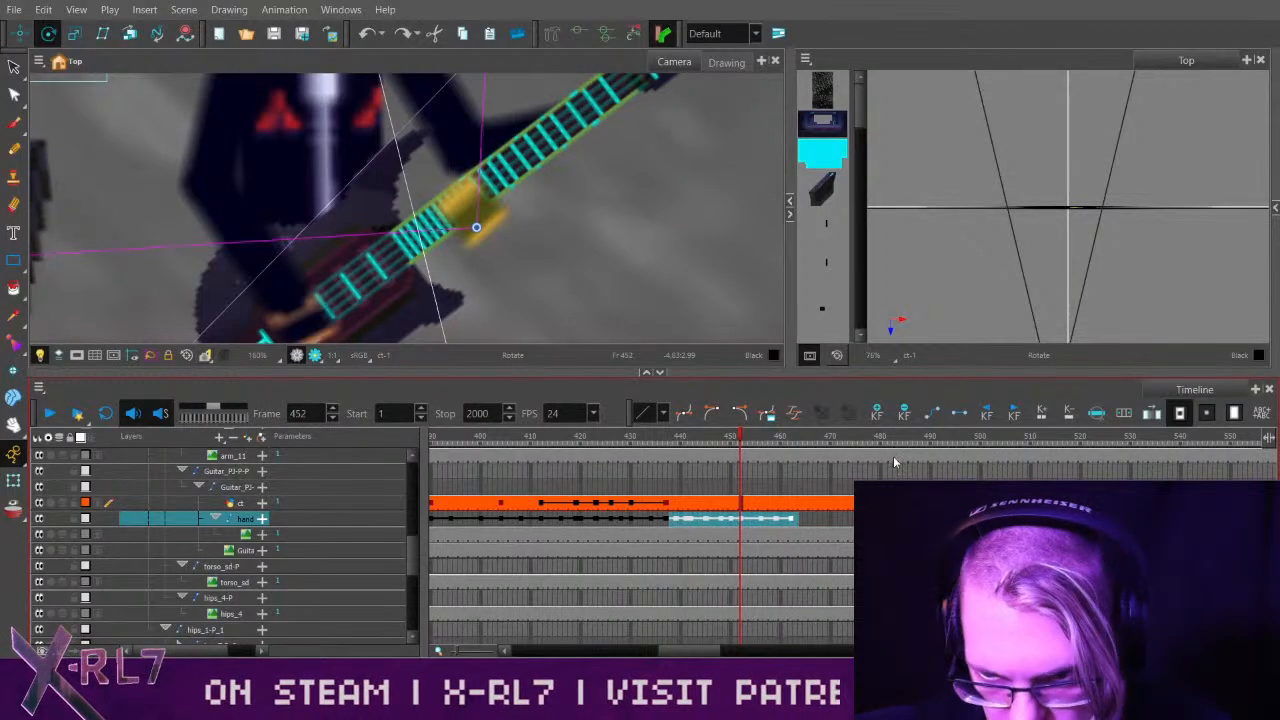
pyautogui.click(769, 518)
pyautogui.click(742, 518)
pyautogui.click(905, 414)
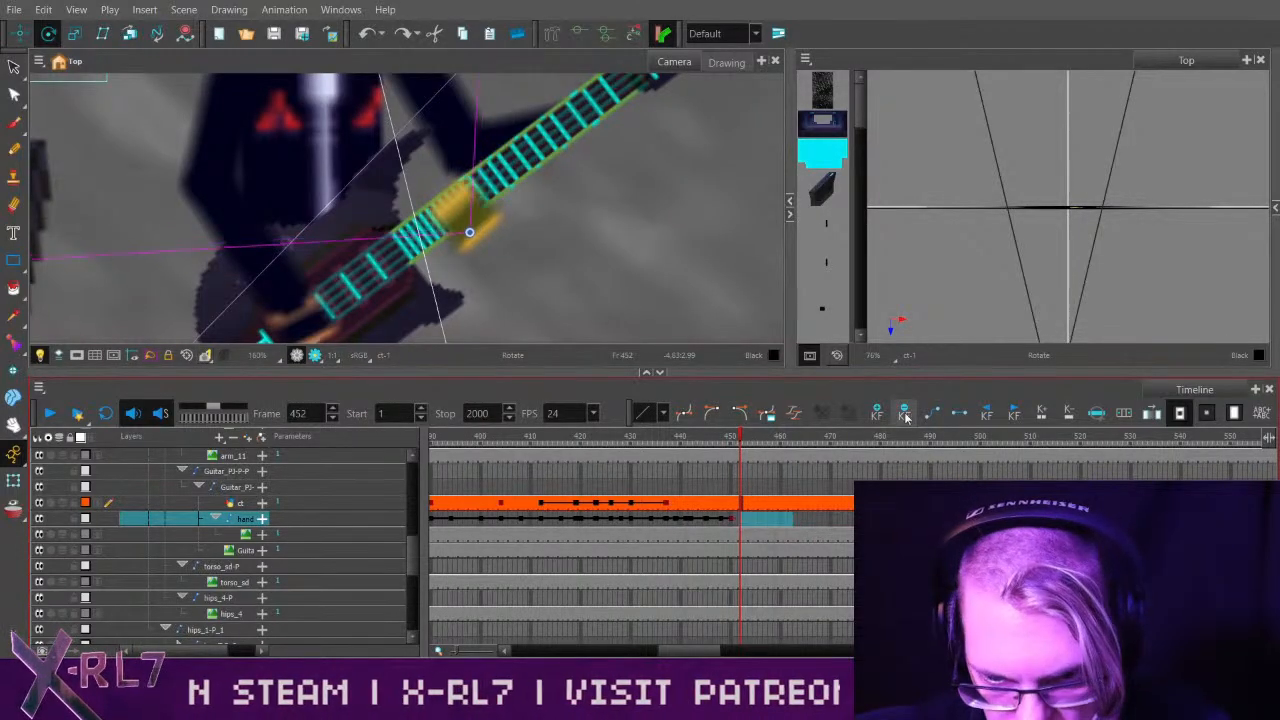
# Check the guitar audio around frame 450, and at frame 451 slide the hand slightly up the guitar neck.
pyautogui.moveTo(690, 438); pyautogui.dragTo(722, 450)
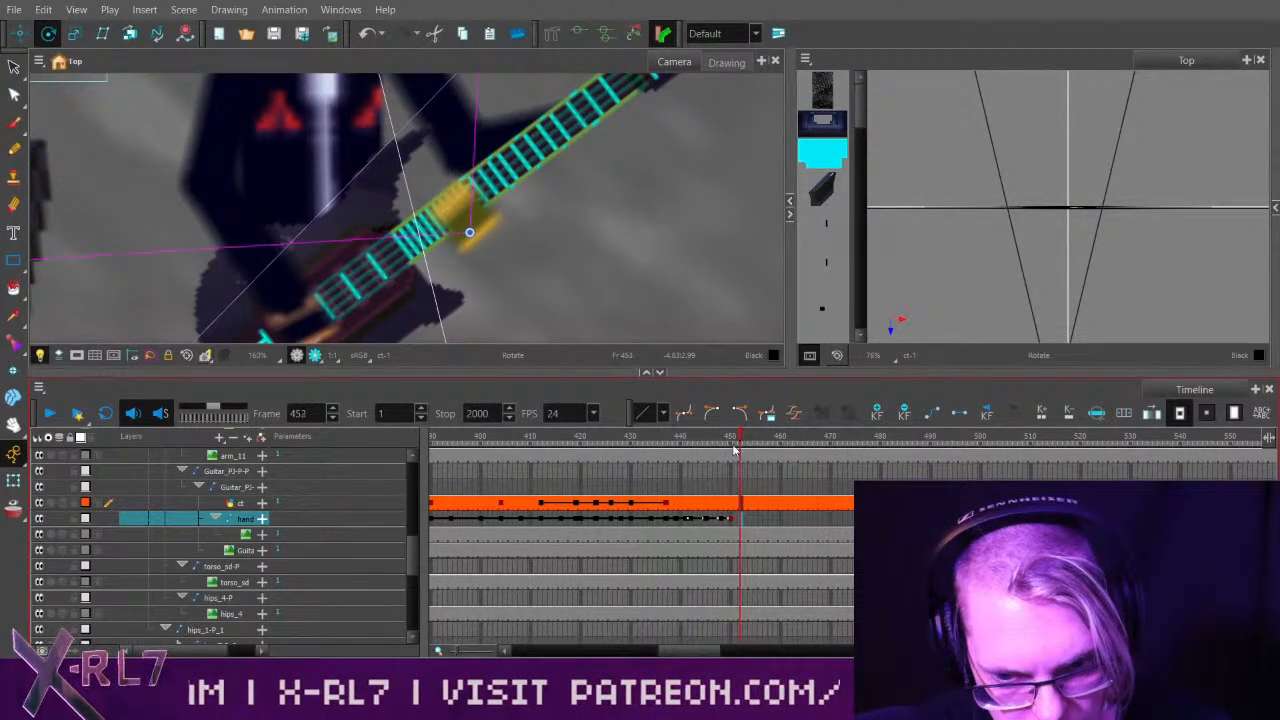
pyautogui.moveTo(735, 452); pyautogui.dragTo(728, 458)
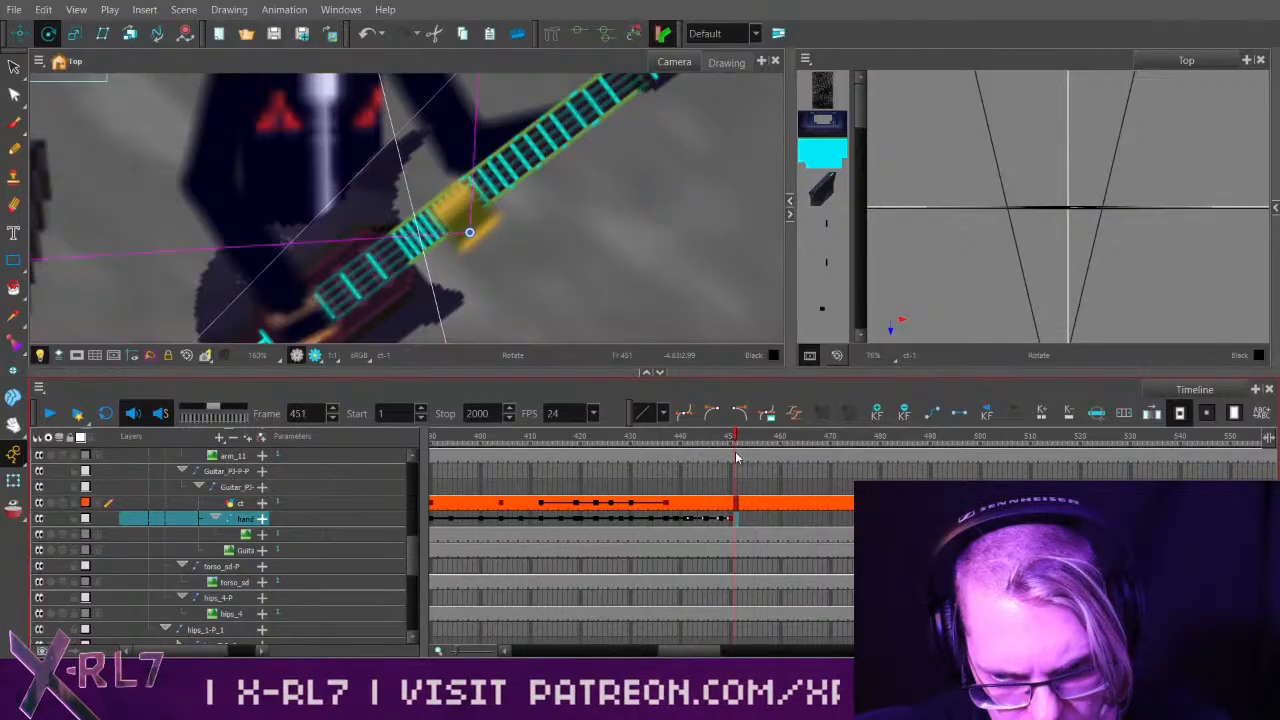
pyautogui.moveTo(410, 563); pyautogui.dragTo(408, 489)
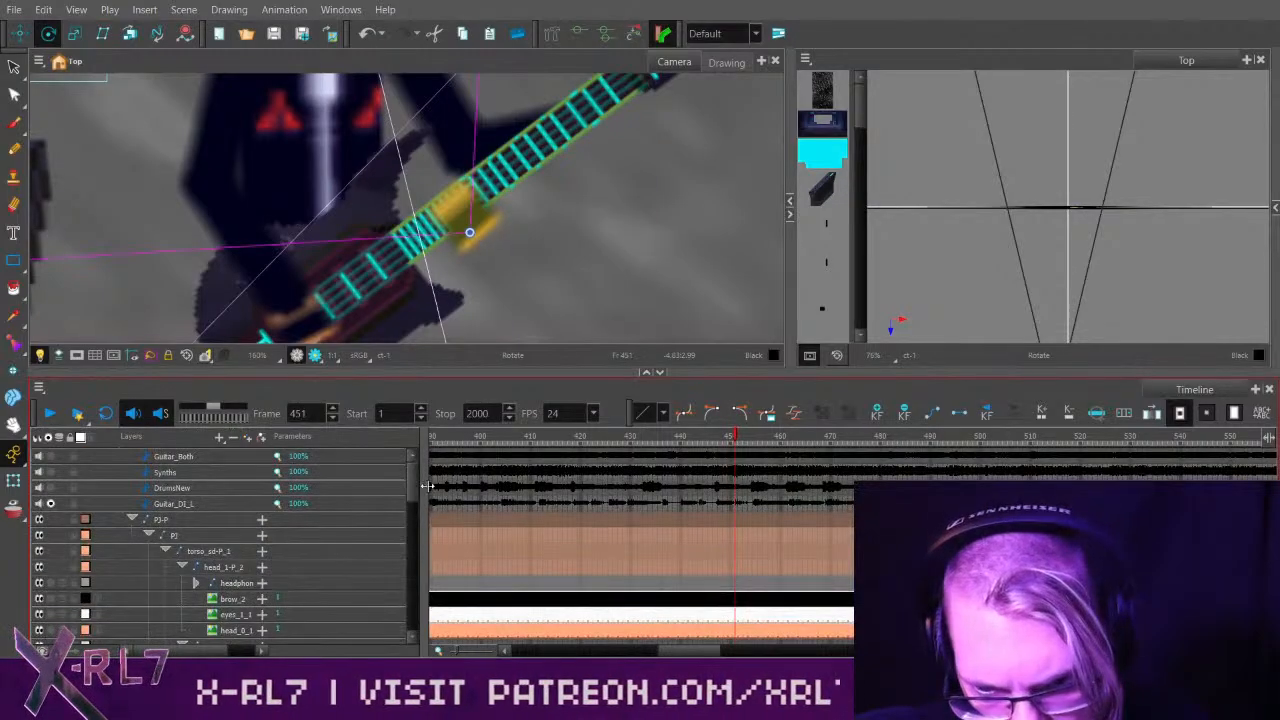
pyautogui.moveTo(686, 445); pyautogui.dragTo(722, 441)
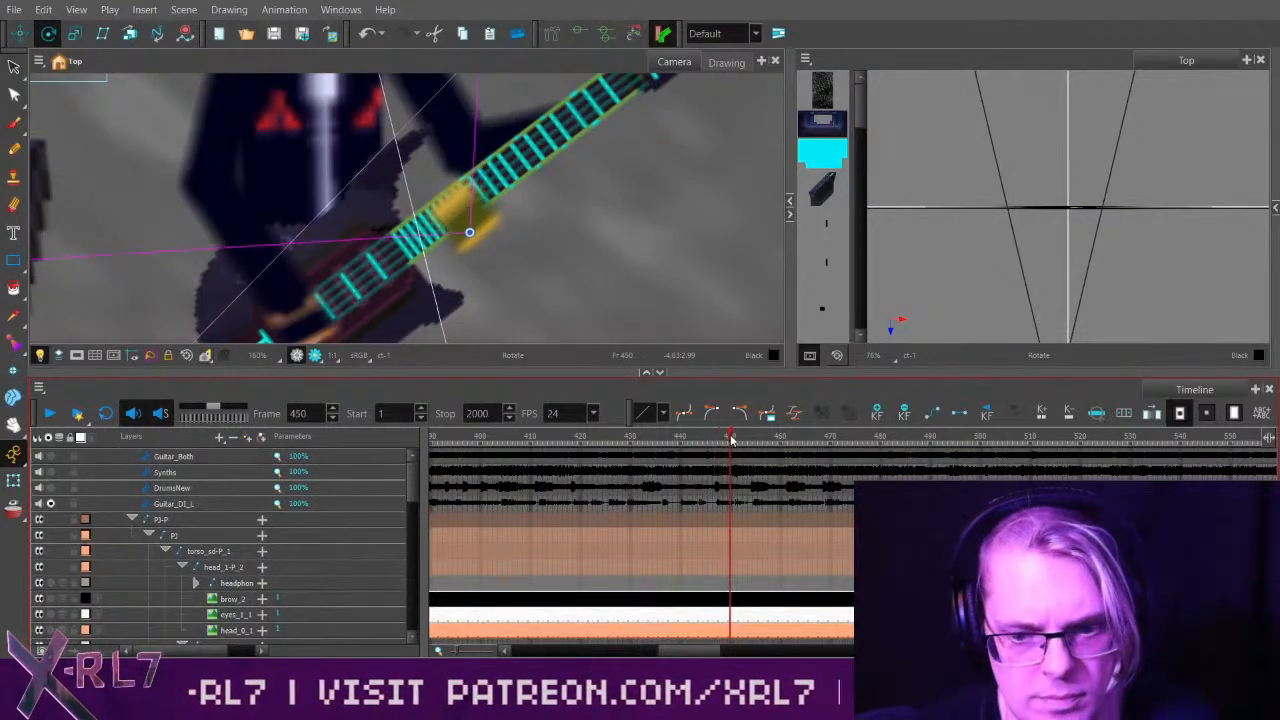
pyautogui.moveTo(410, 493); pyautogui.dragTo(413, 569)
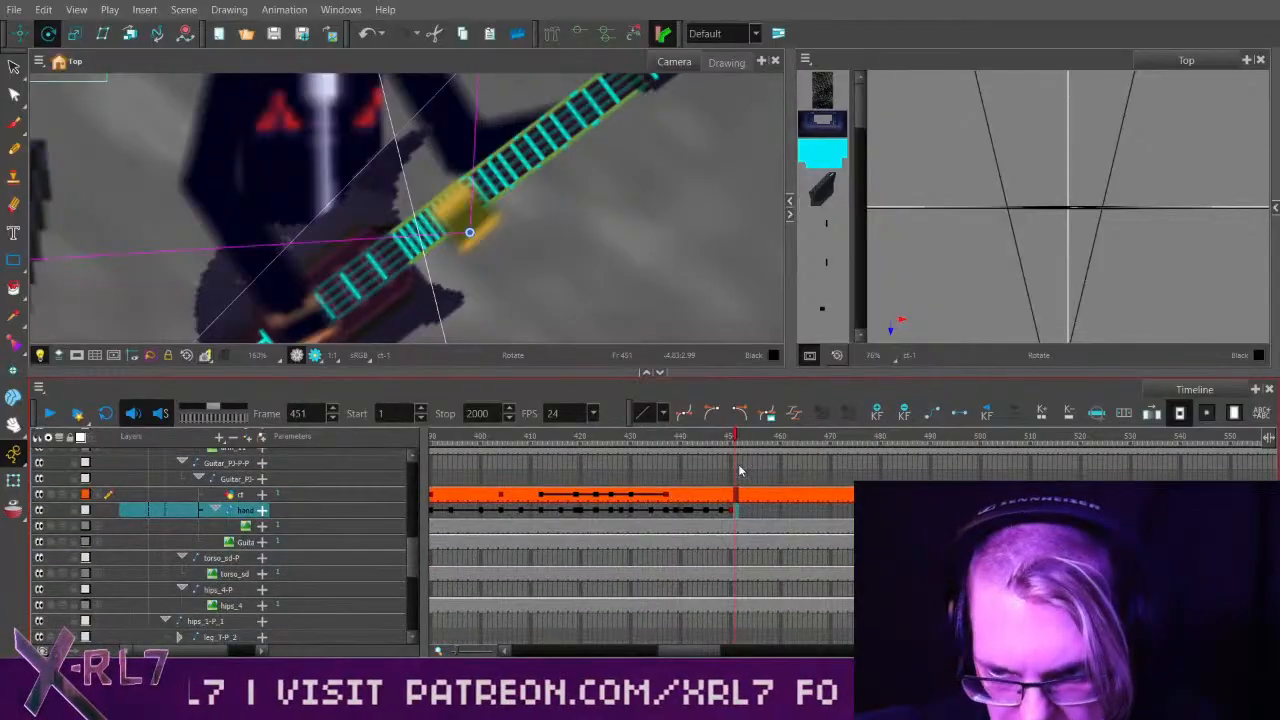
pyautogui.click(722, 513)
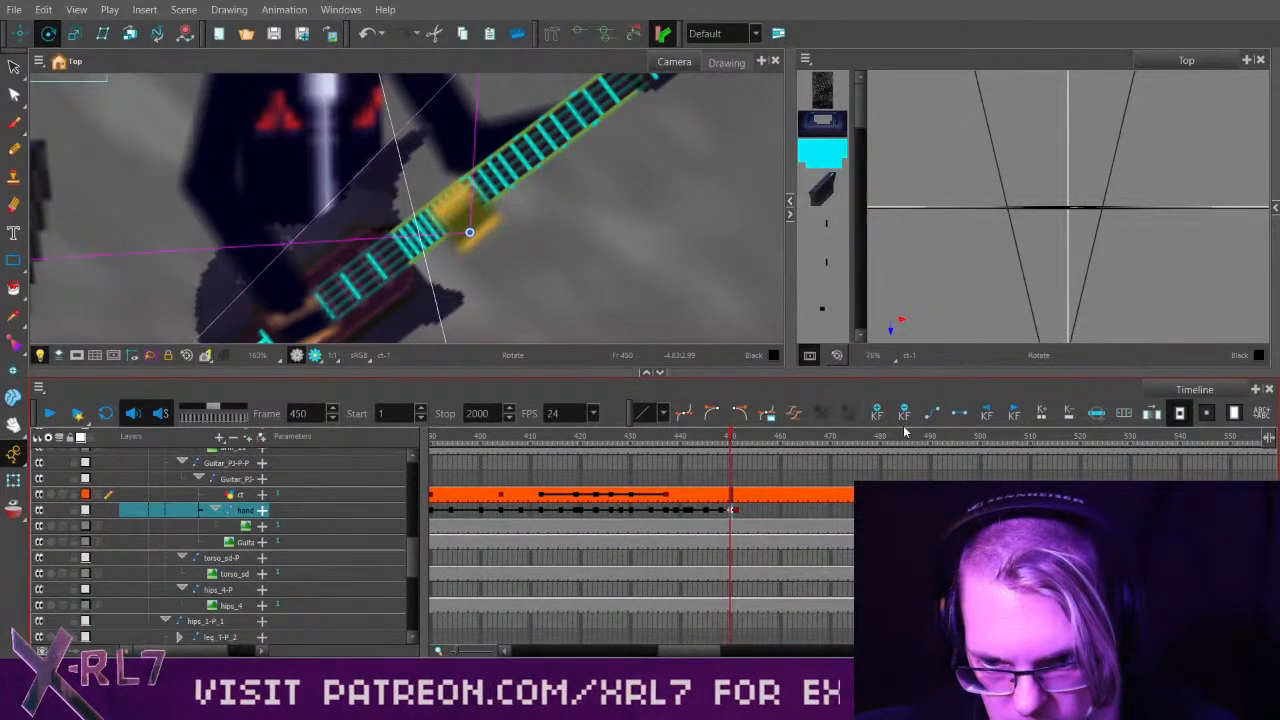
pyautogui.click(739, 510)
pyautogui.hotkey('alt', '2')
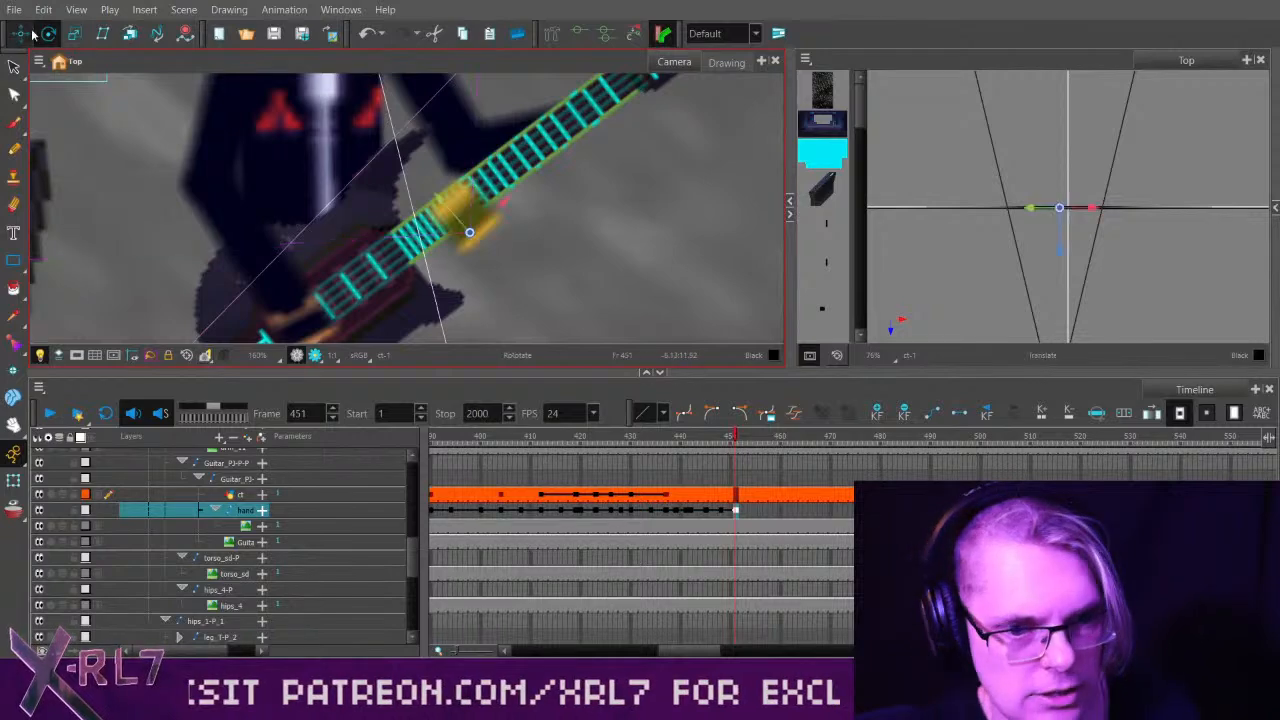
pyautogui.moveTo(600, 283); pyautogui.dragTo(608, 278)
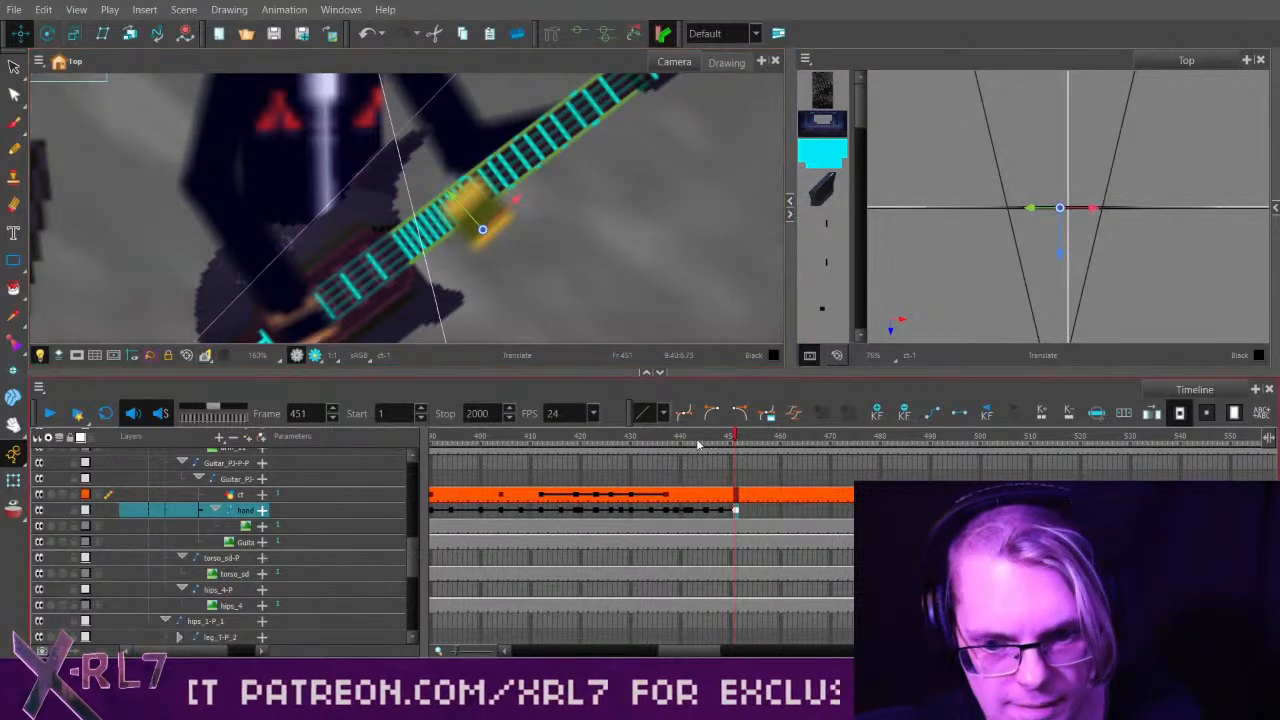
# Move and rotate the hand near the headstock at frame 455 and add a hand layer keyframe at frame 459.
pyautogui.moveTo(698, 440); pyautogui.dragTo(743, 435)
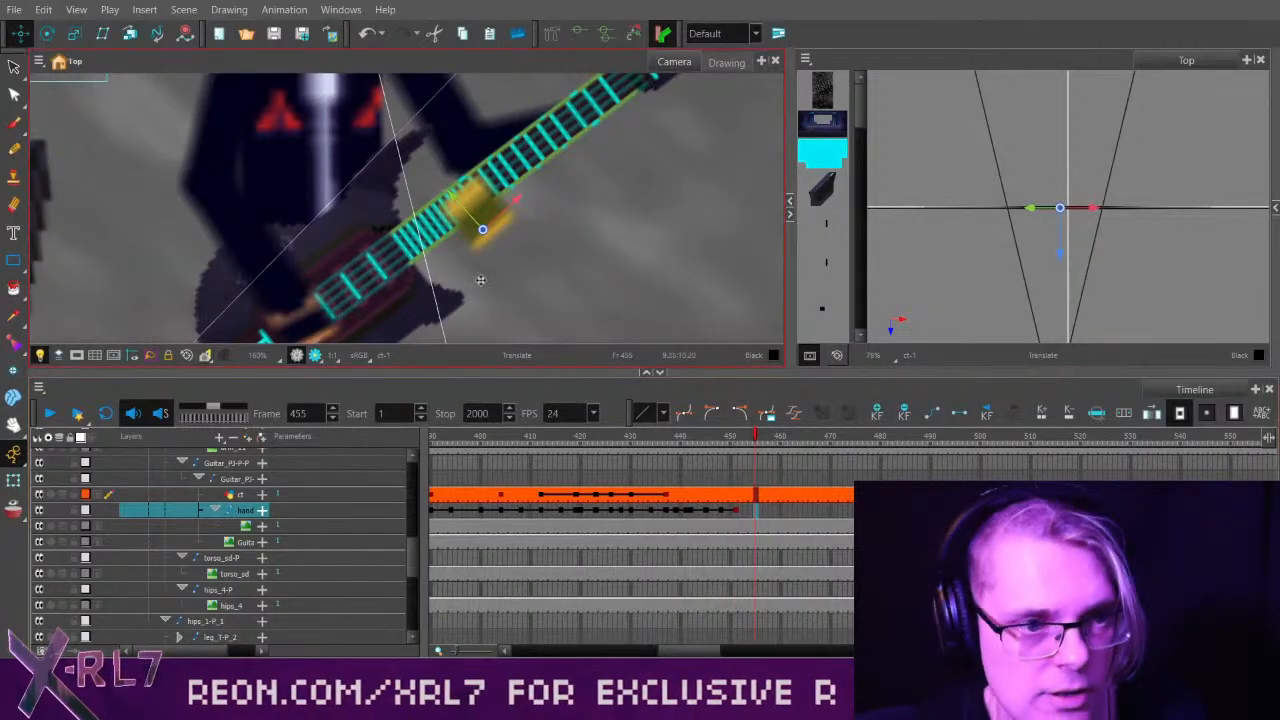
pyautogui.moveTo(606, 246)
pyautogui.mouseDown()
pyautogui.moveTo(660, 184)
pyautogui.moveTo(666, 208)
pyautogui.moveTo(610, 262)
pyautogui.moveTo(628, 237)
pyautogui.mouseUp()
pyautogui.click(48, 34)
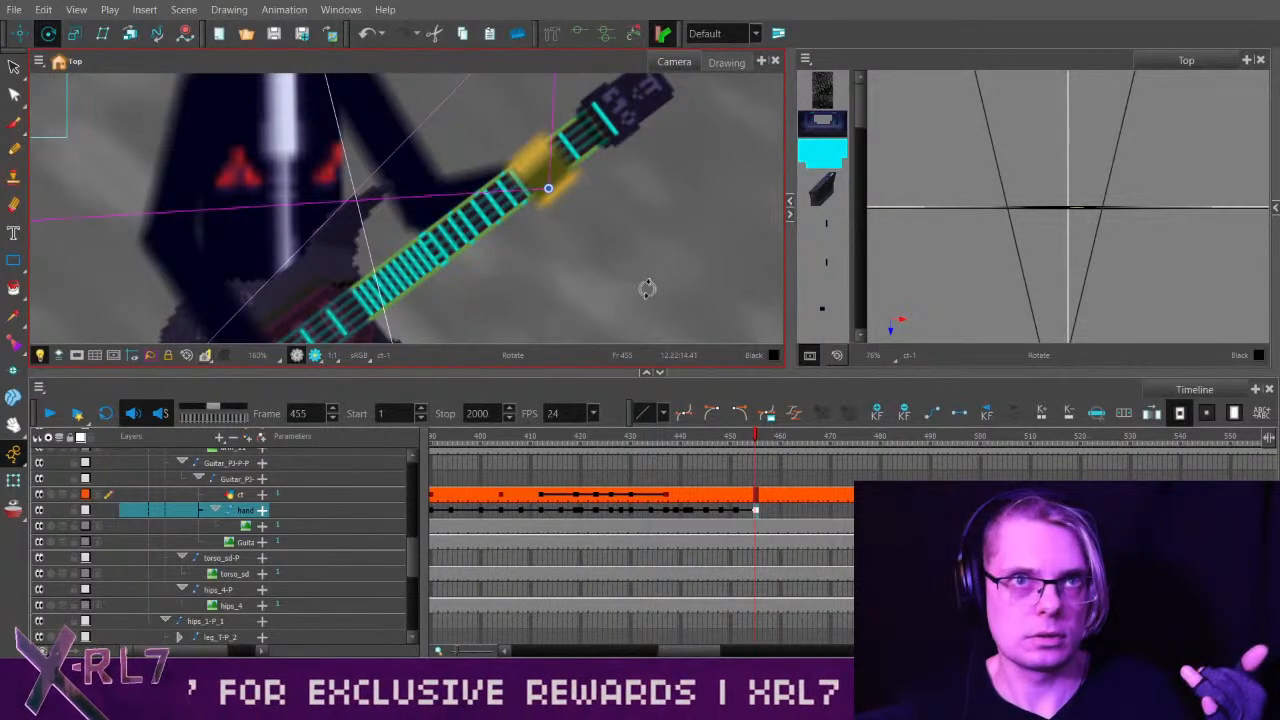
pyautogui.click(660, 437)
pyautogui.moveTo(650, 443); pyautogui.dragTo(755, 440)
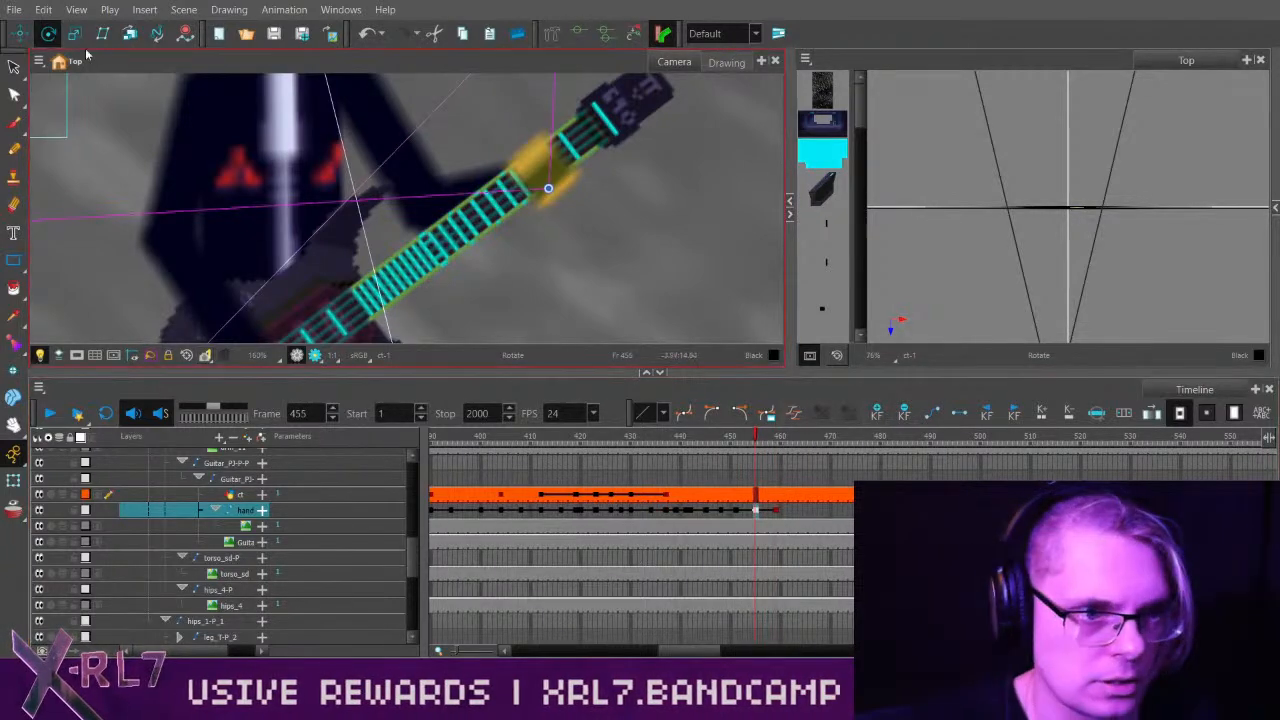
pyautogui.hotkey('alt', '5')
pyautogui.scroll(-6, 585, 212)
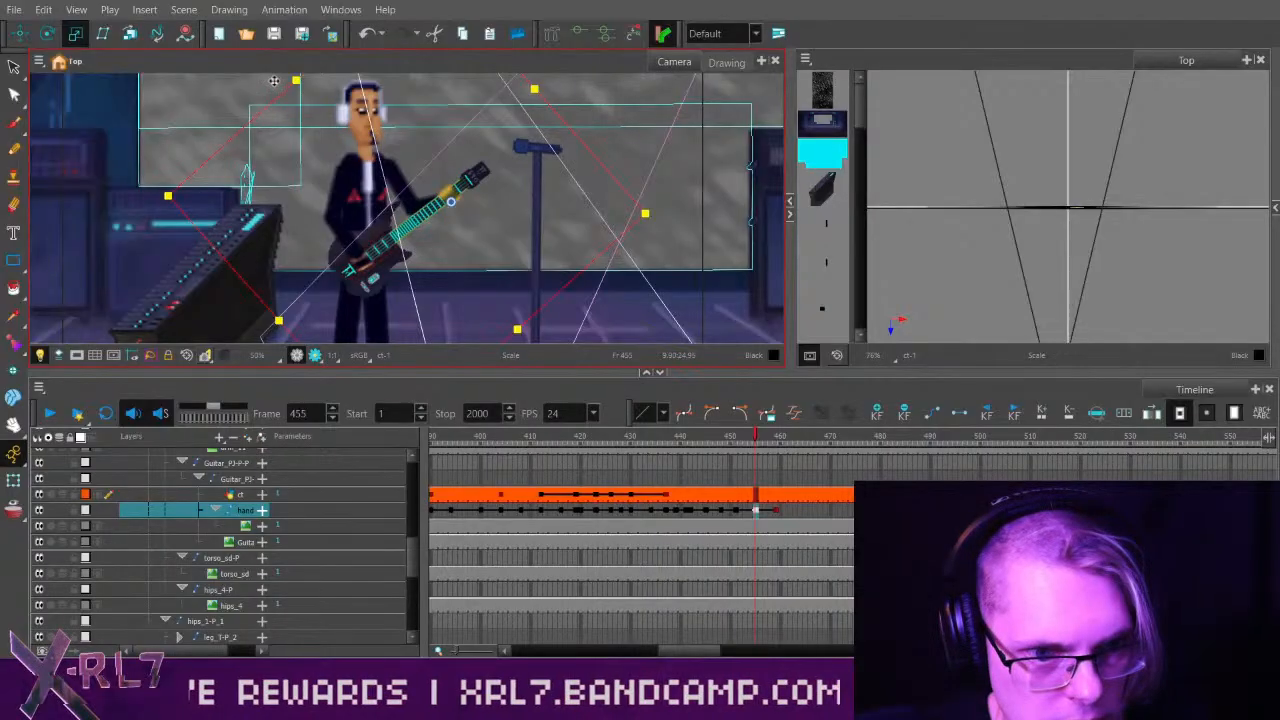
pyautogui.scroll(5, 569, 213)
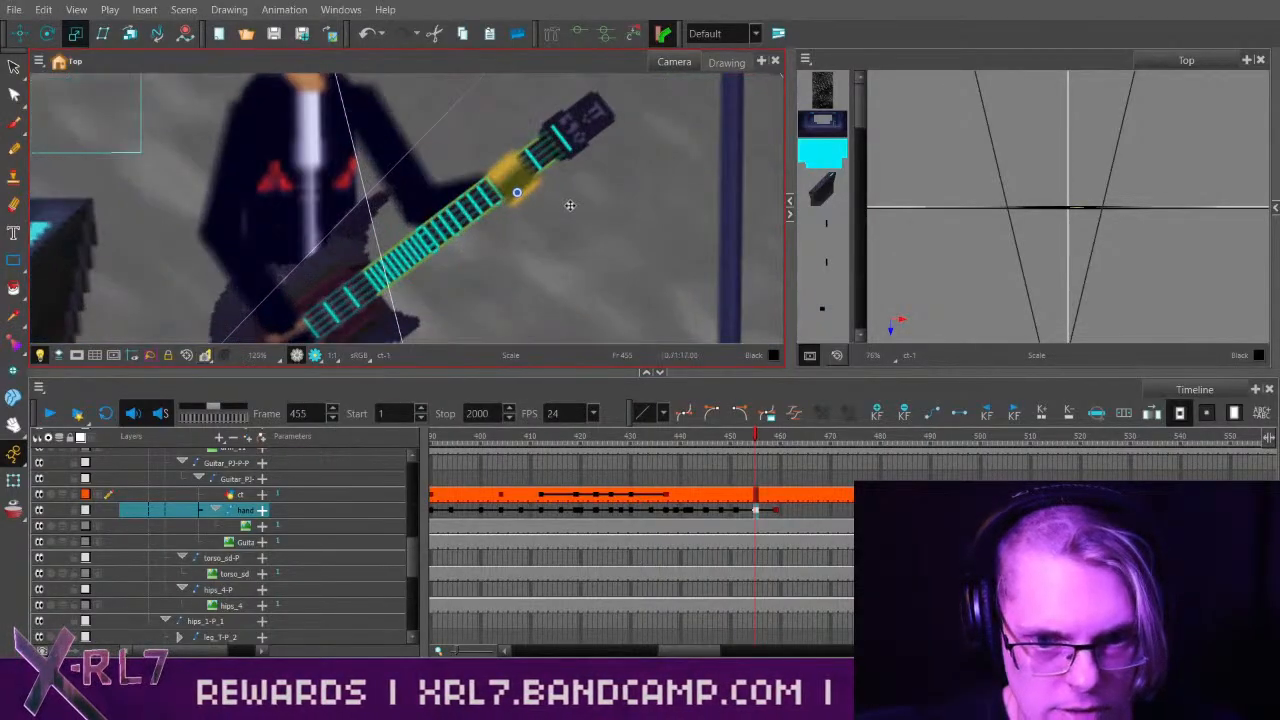
# Shift the hand further up and off the guitar neck at frame 453 of the hand layer.
pyautogui.hotkey('alt', '1')
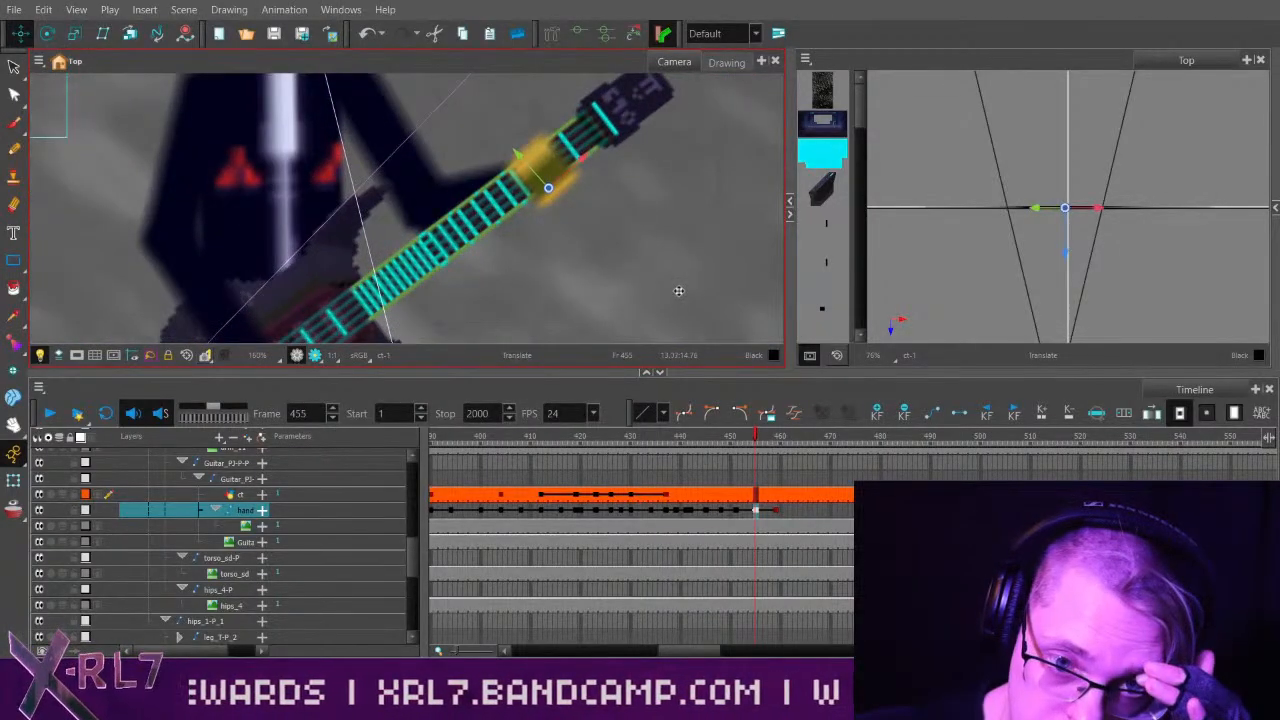
pyautogui.click(736, 511)
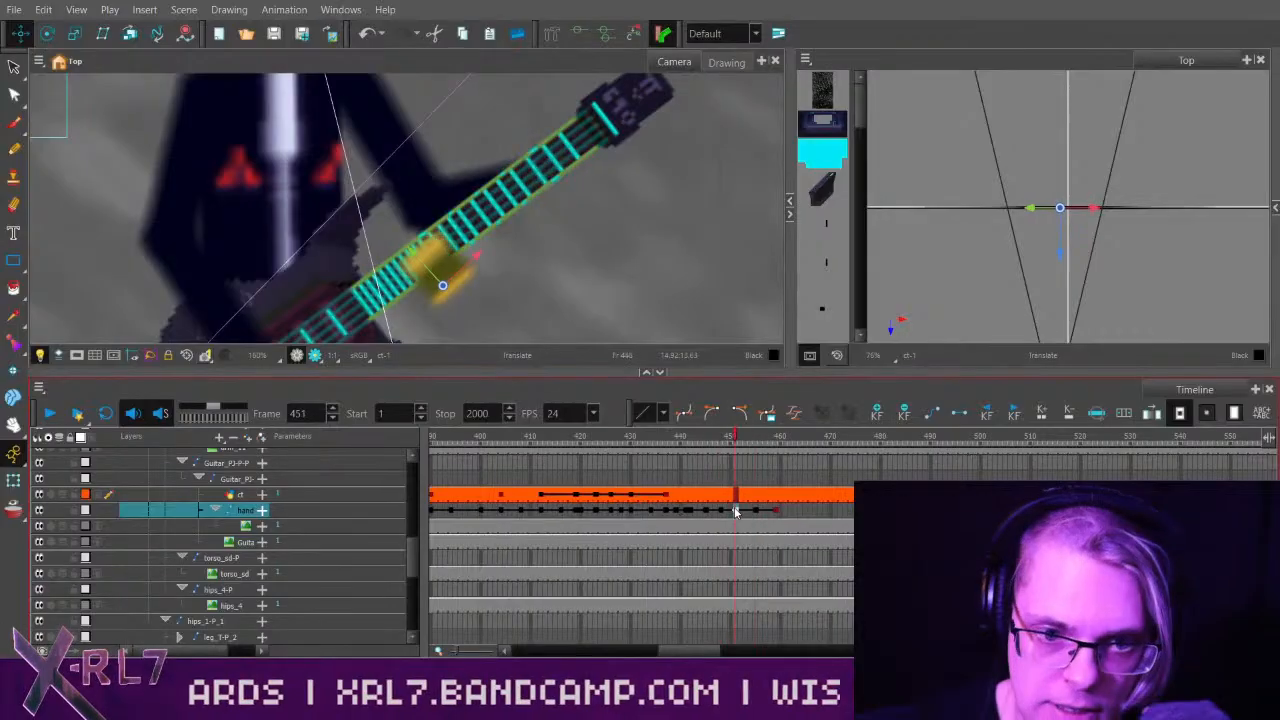
pyautogui.moveTo(691, 438); pyautogui.dragTo(737, 441)
pyautogui.click(740, 511)
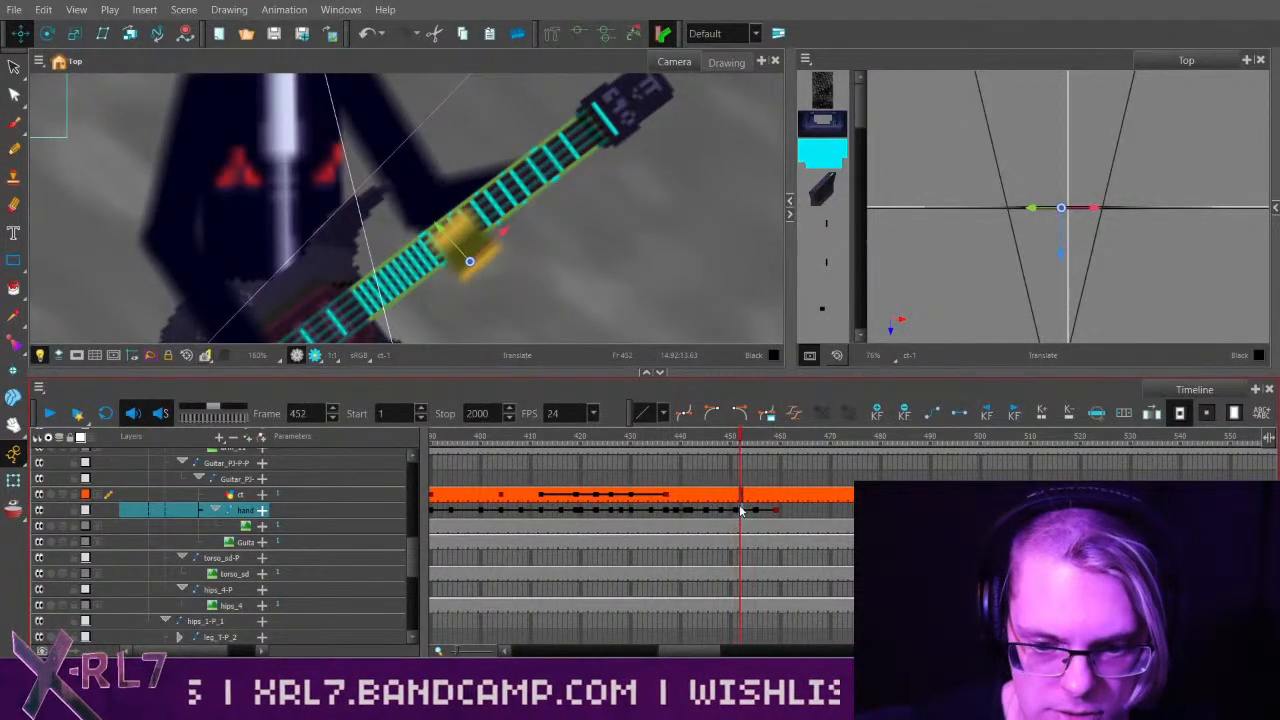
pyautogui.click(746, 511)
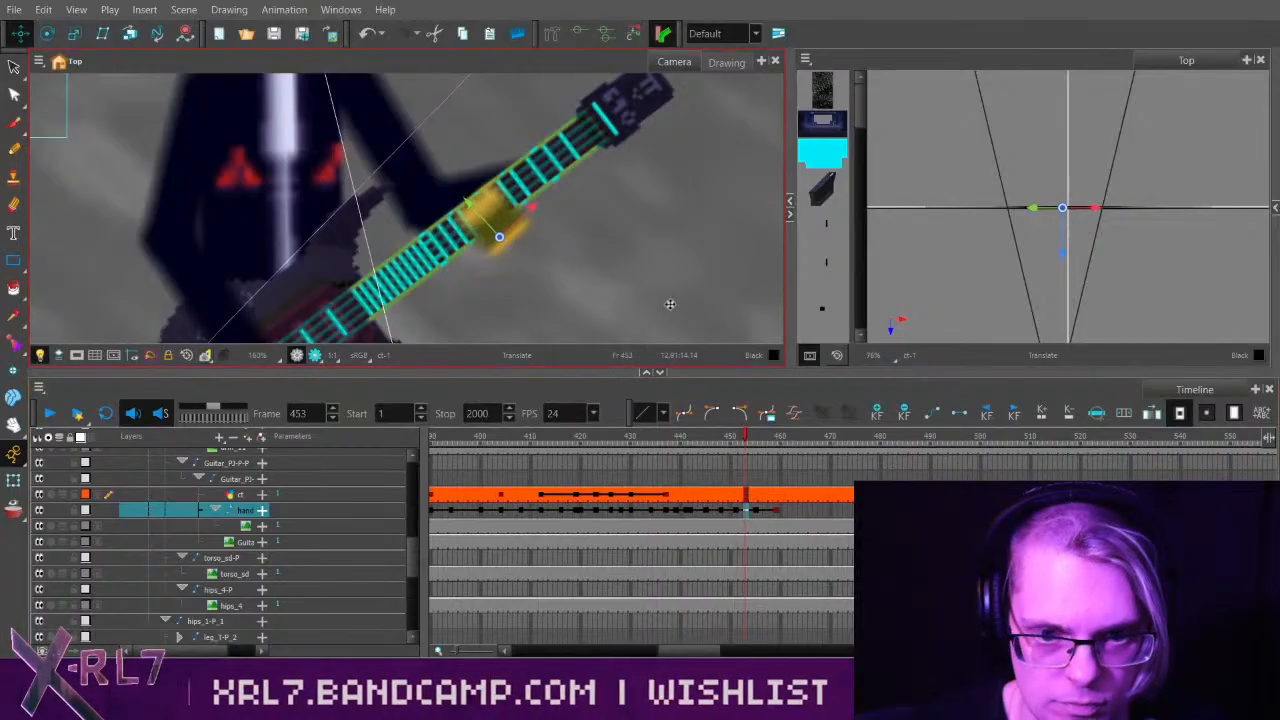
pyautogui.hotkey('alt', '4')
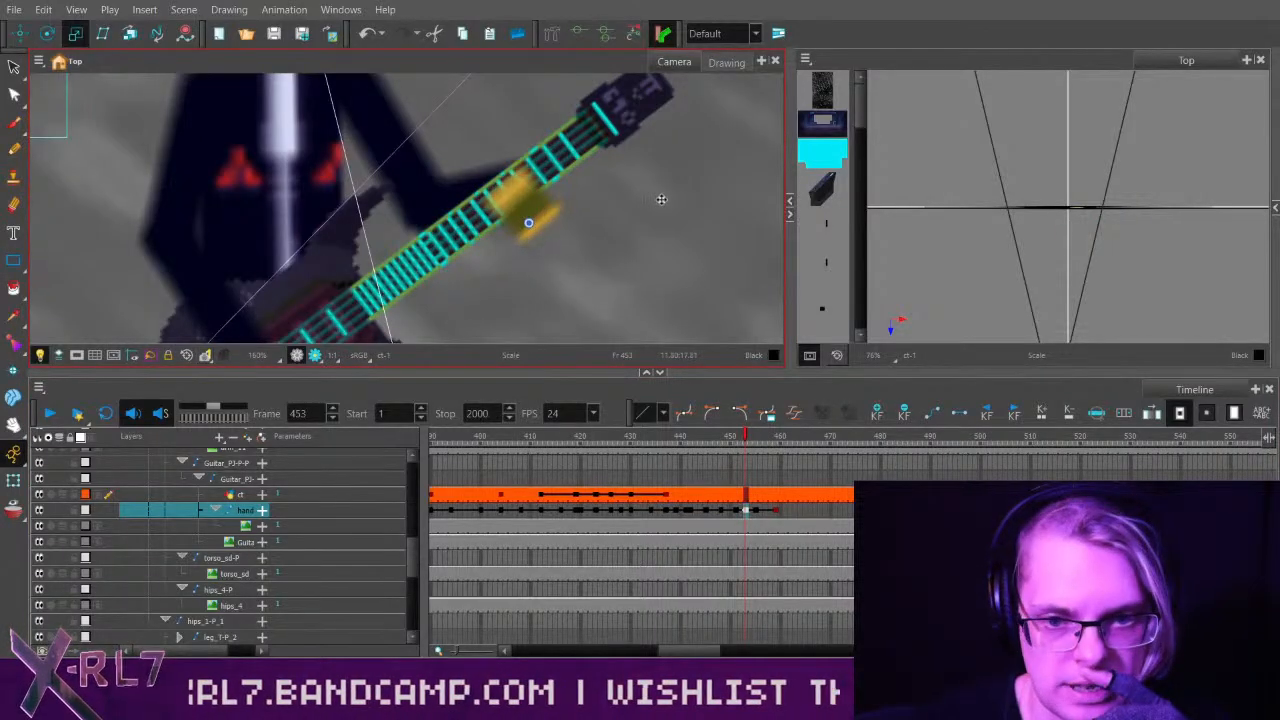
# Replay the section from frames 418 and 377 and examine the fretting hand's motion up to frame 473.
pyautogui.moveTo(724, 438); pyautogui.dragTo(571, 438)
pyautogui.click(48, 413)
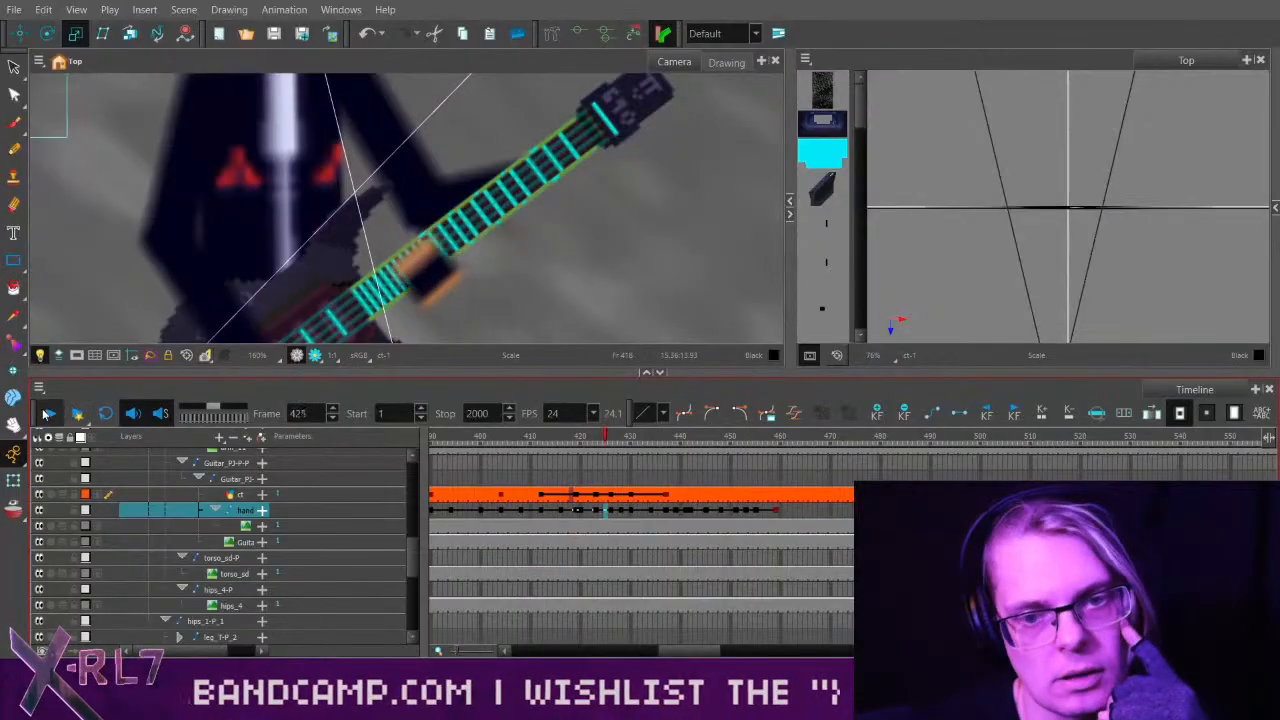
pyautogui.click(48, 413)
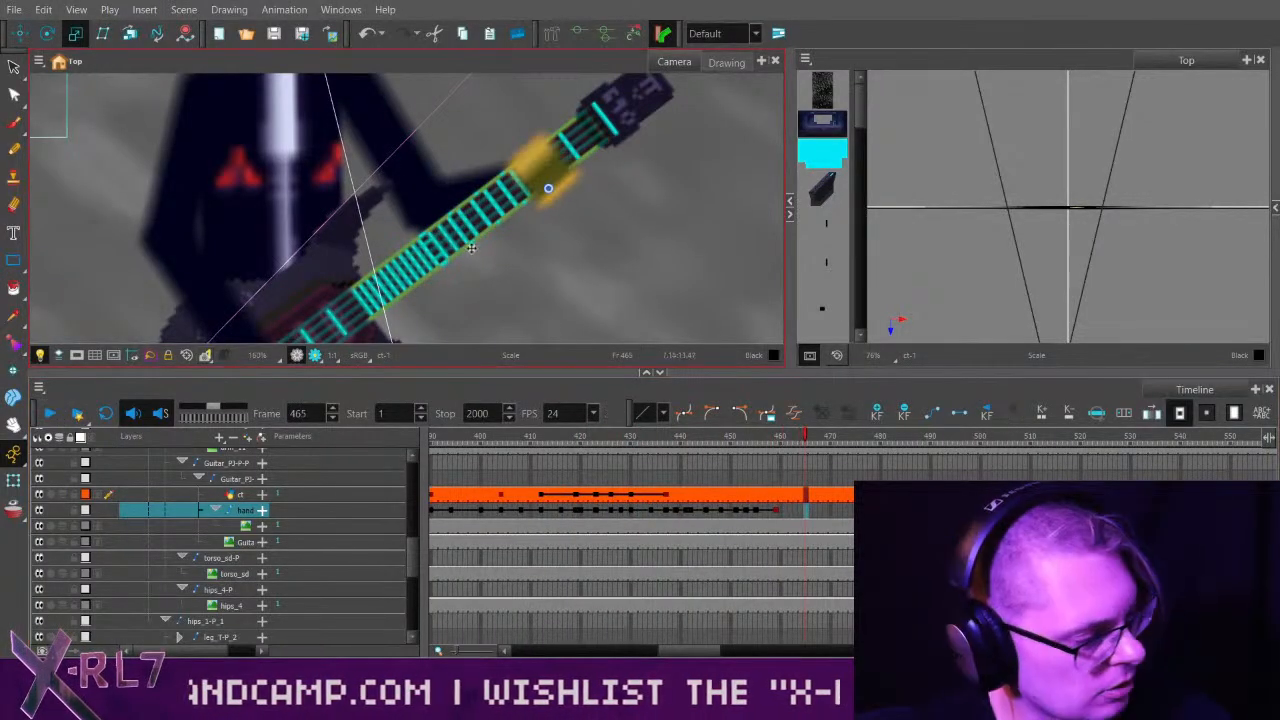
pyautogui.moveTo(608, 437); pyautogui.dragTo(341, 437)
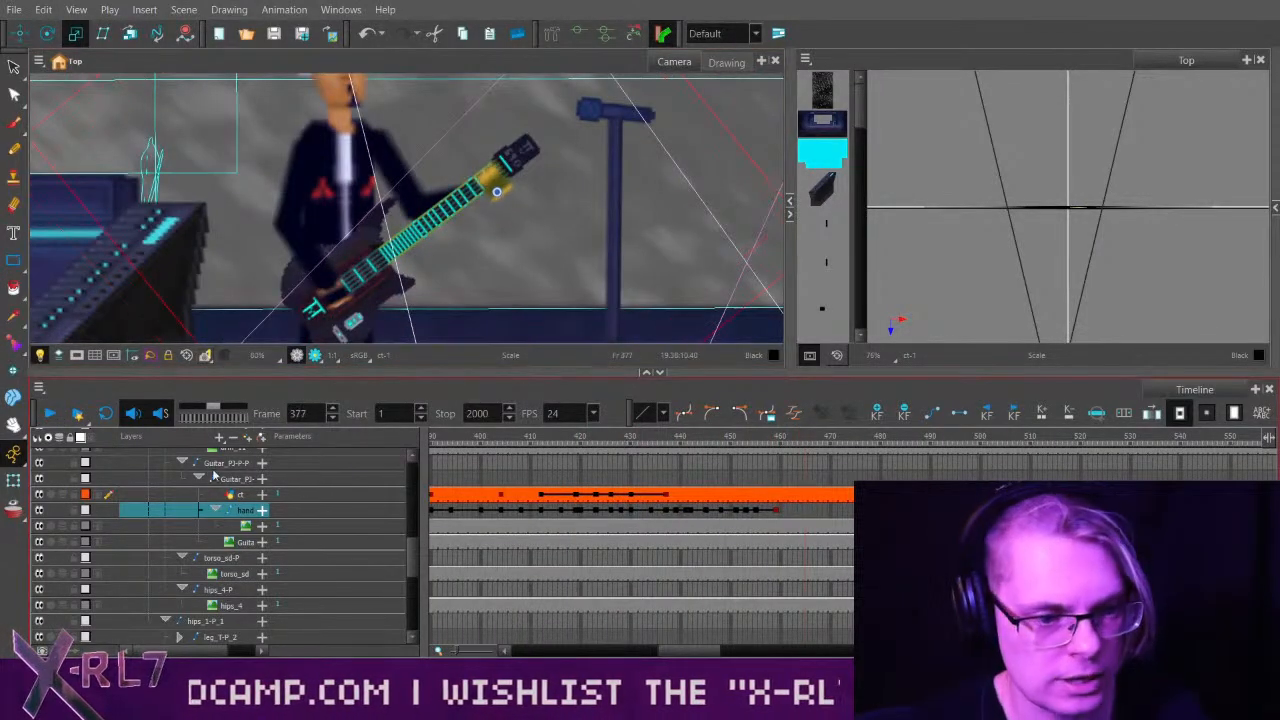
pyautogui.click(50, 413)
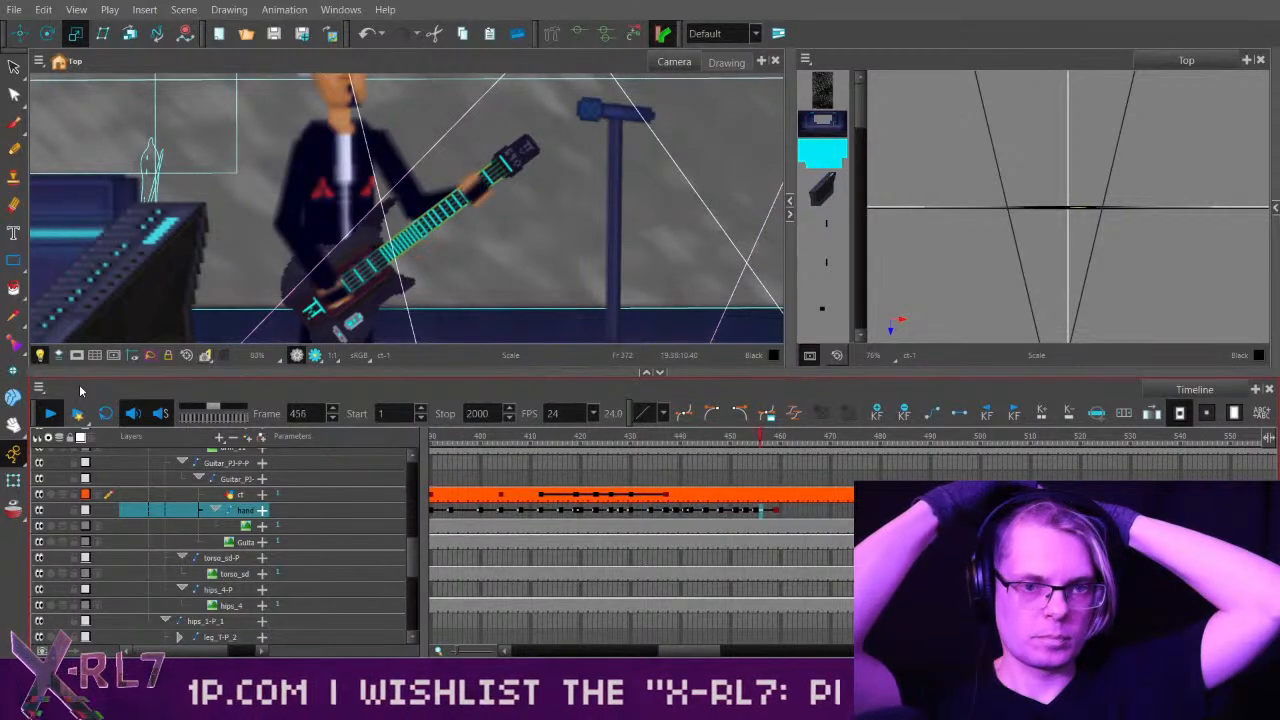
pyautogui.click(50, 413)
pyautogui.click(49, 413)
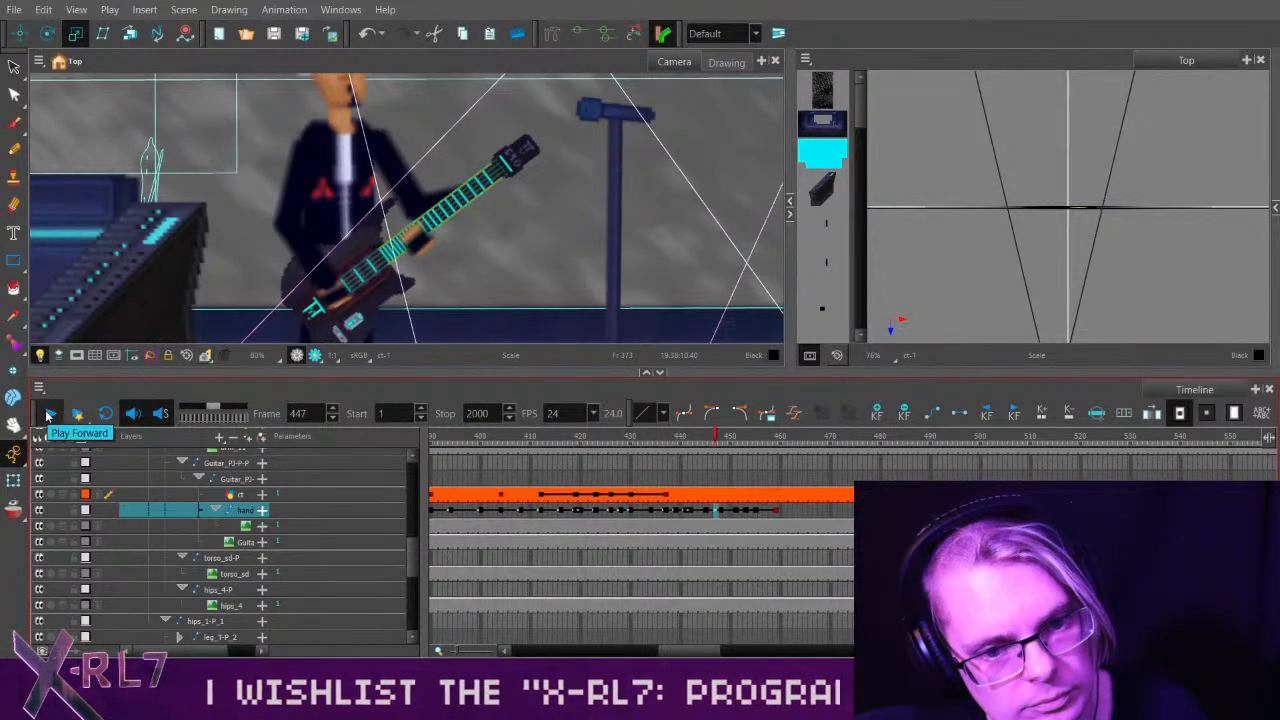
pyautogui.click(49, 413)
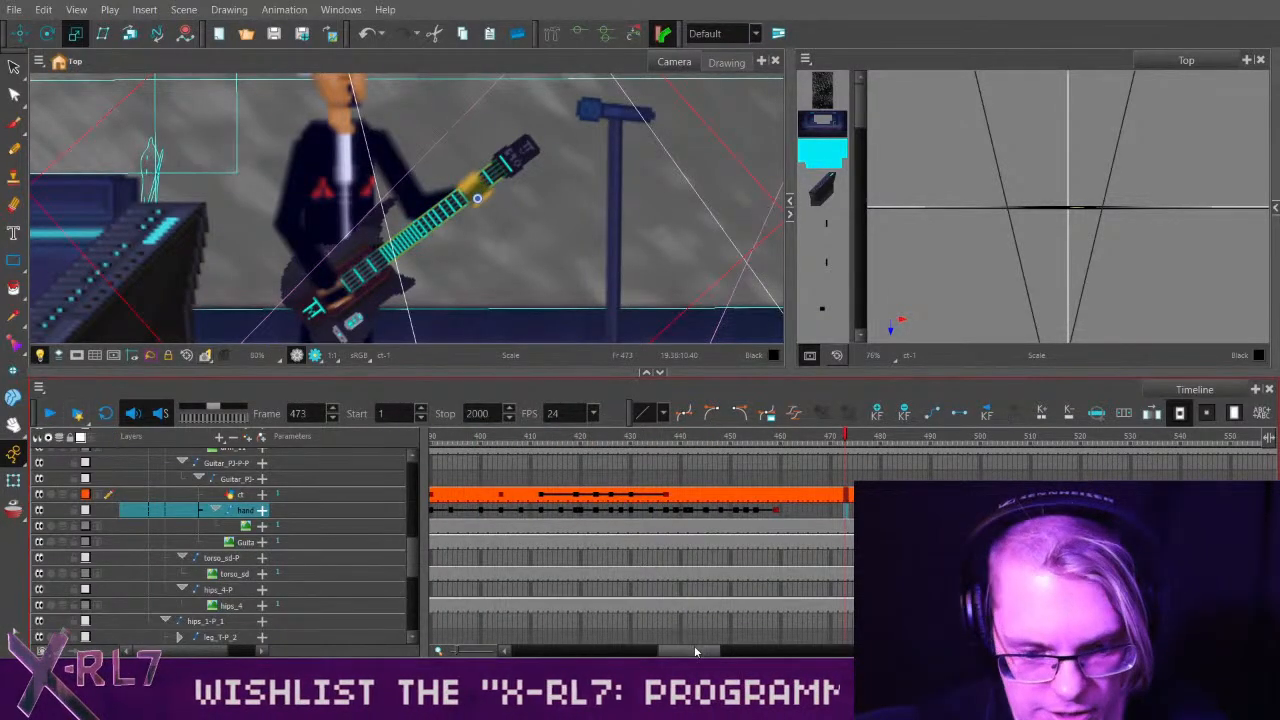
# Replay the animation with its audio tracks from frame 12 through frame 527.
pyautogui.moveTo(690, 651); pyautogui.dragTo(450, 651)
pyautogui.scroll(5, 388, 542)
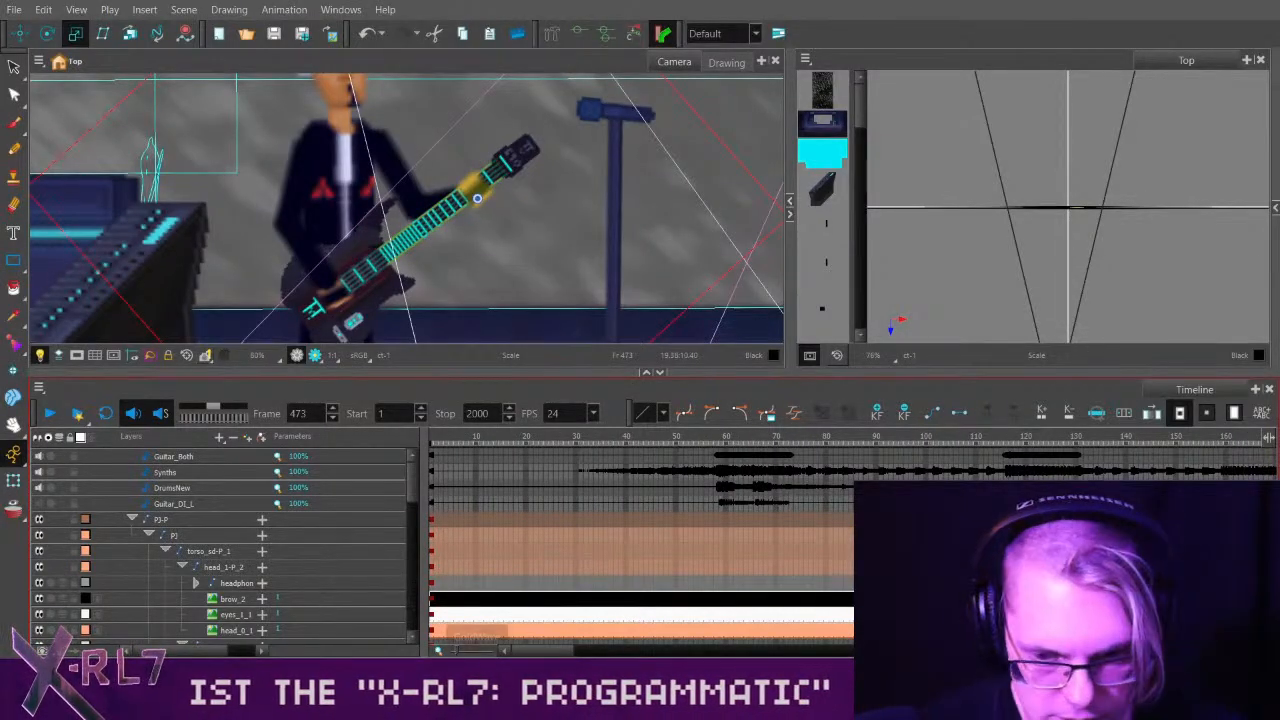
pyautogui.click(486, 438)
pyautogui.click(50, 413)
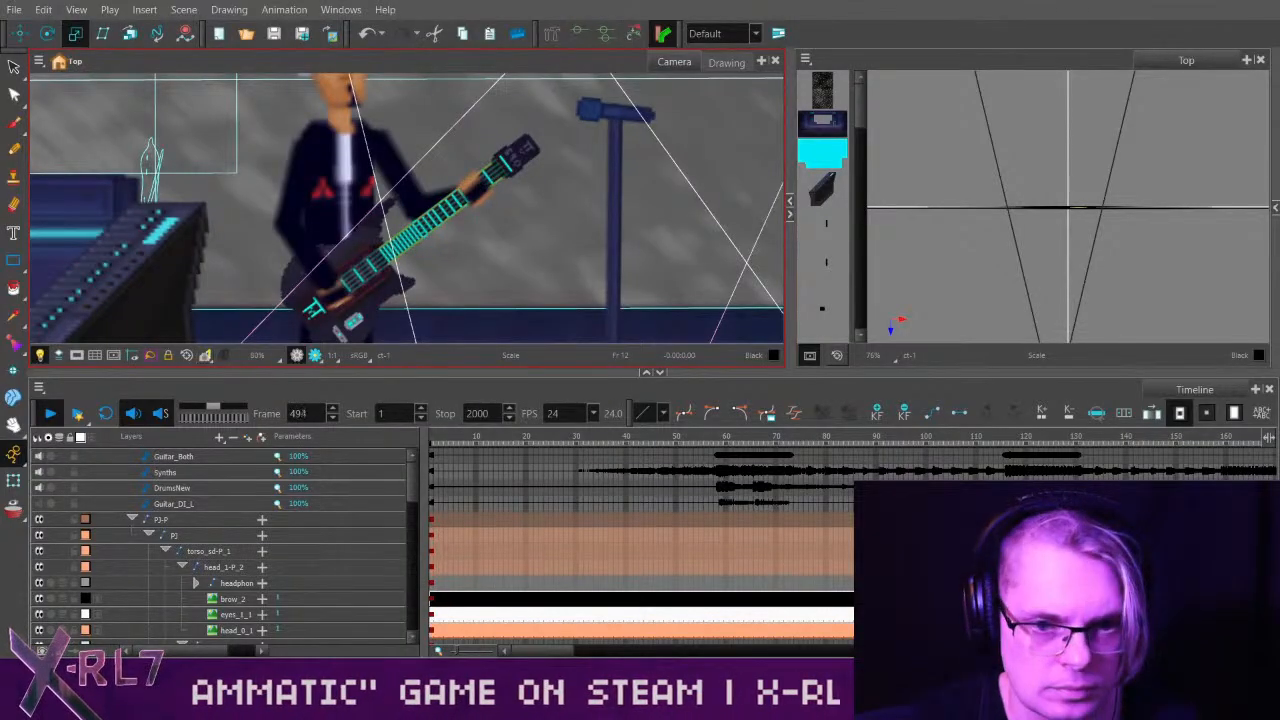
pyautogui.click(50, 413)
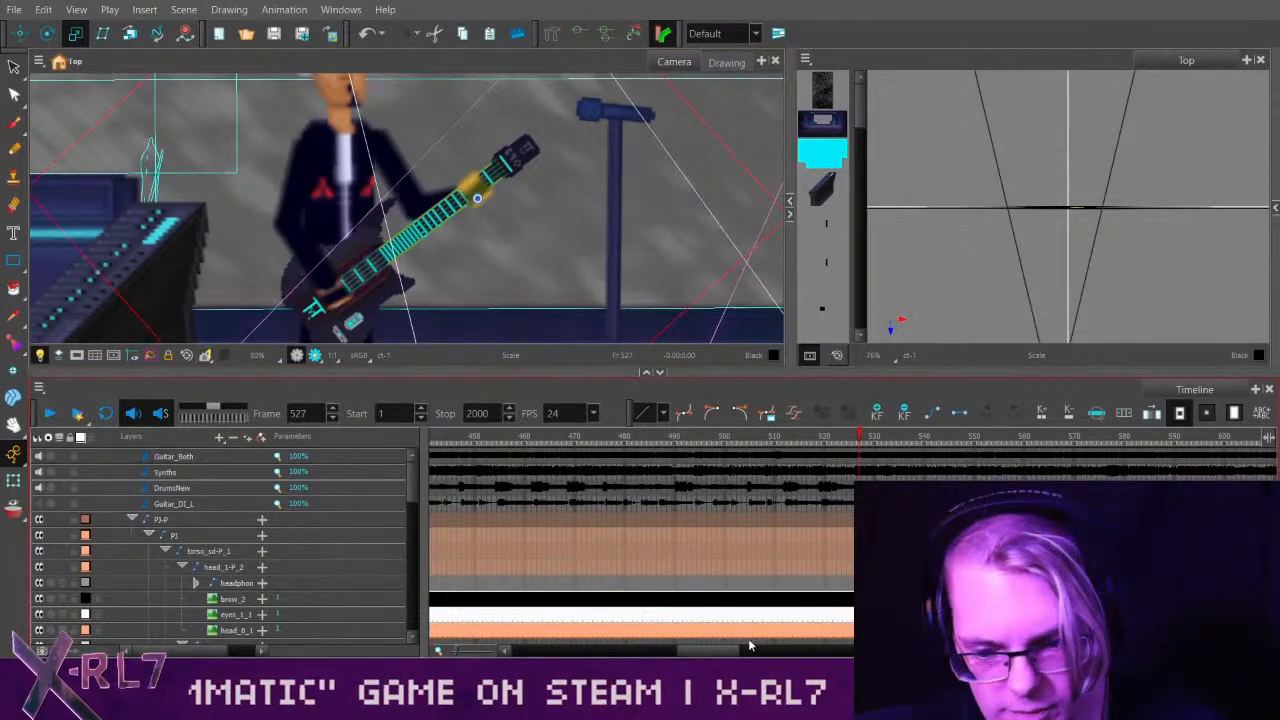
# Examine the early guitar audio waveforms and the hand pose between frames 65 and 76.
pyautogui.moveTo(736, 650); pyautogui.dragTo(588, 591)
pyautogui.click(635, 438)
pyautogui.click(541, 438)
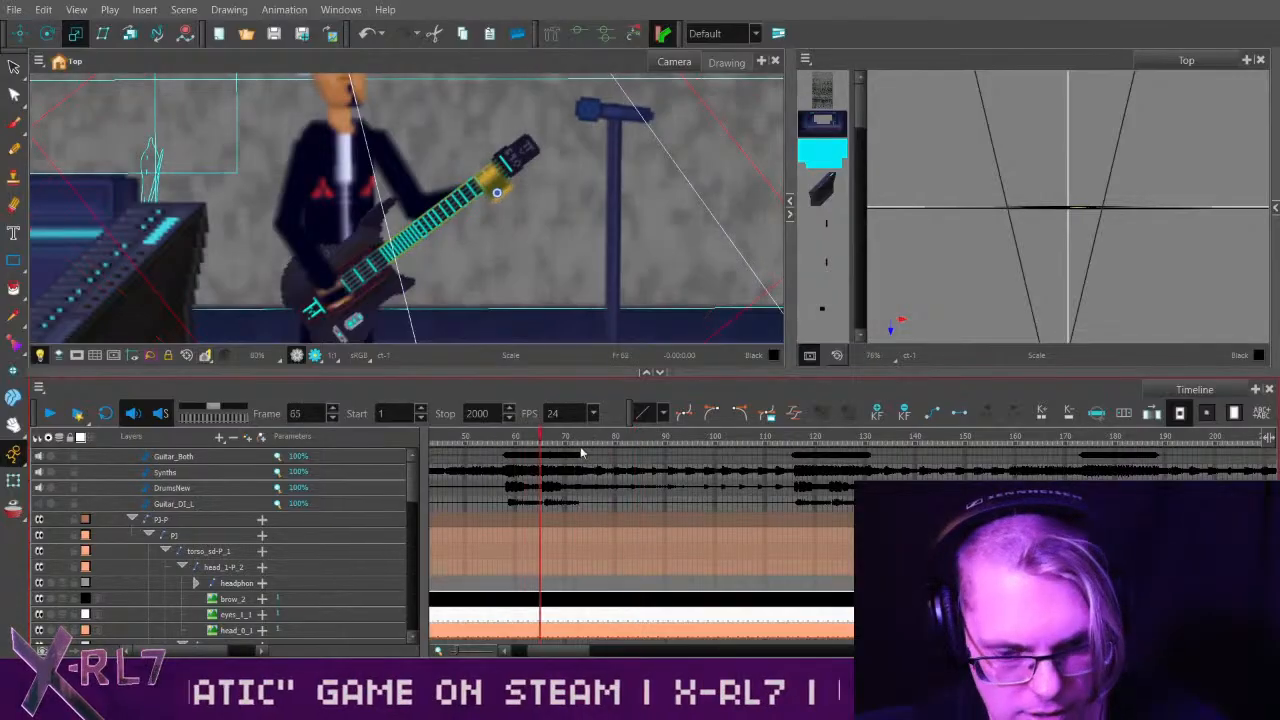
pyautogui.moveTo(563, 650); pyautogui.dragTo(589, 640)
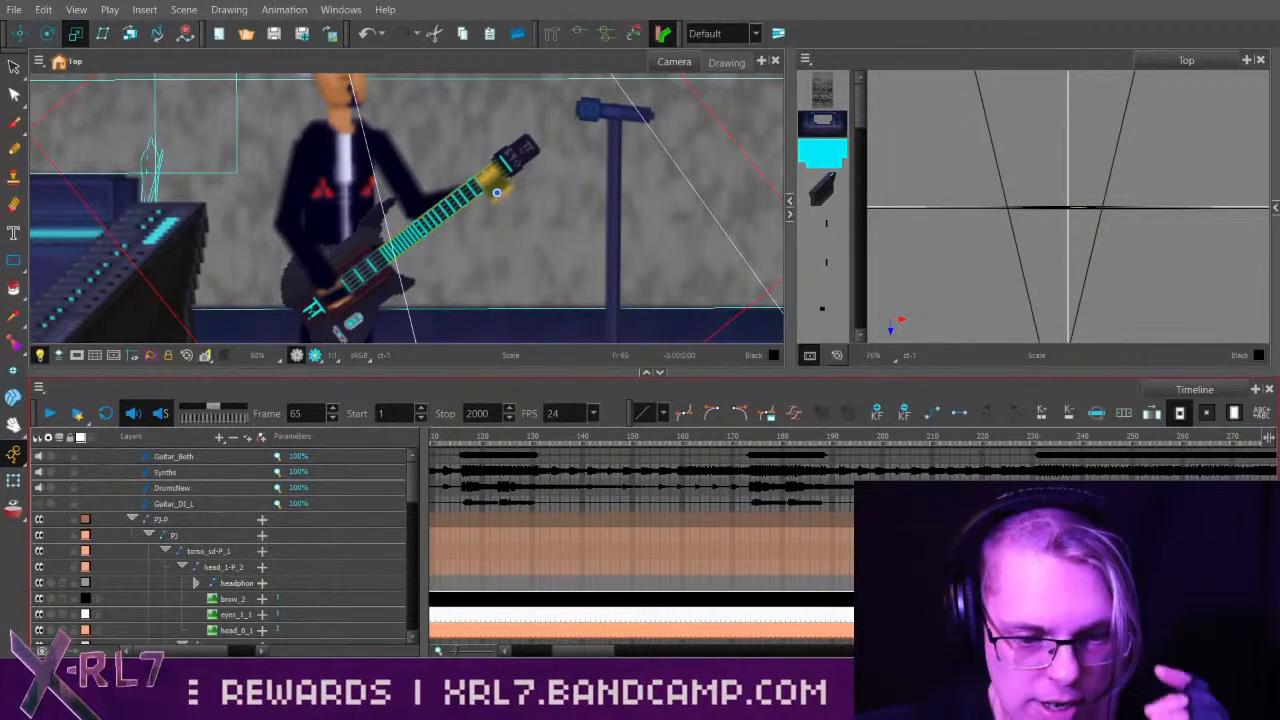
pyautogui.moveTo(597, 651); pyautogui.dragTo(546, 648)
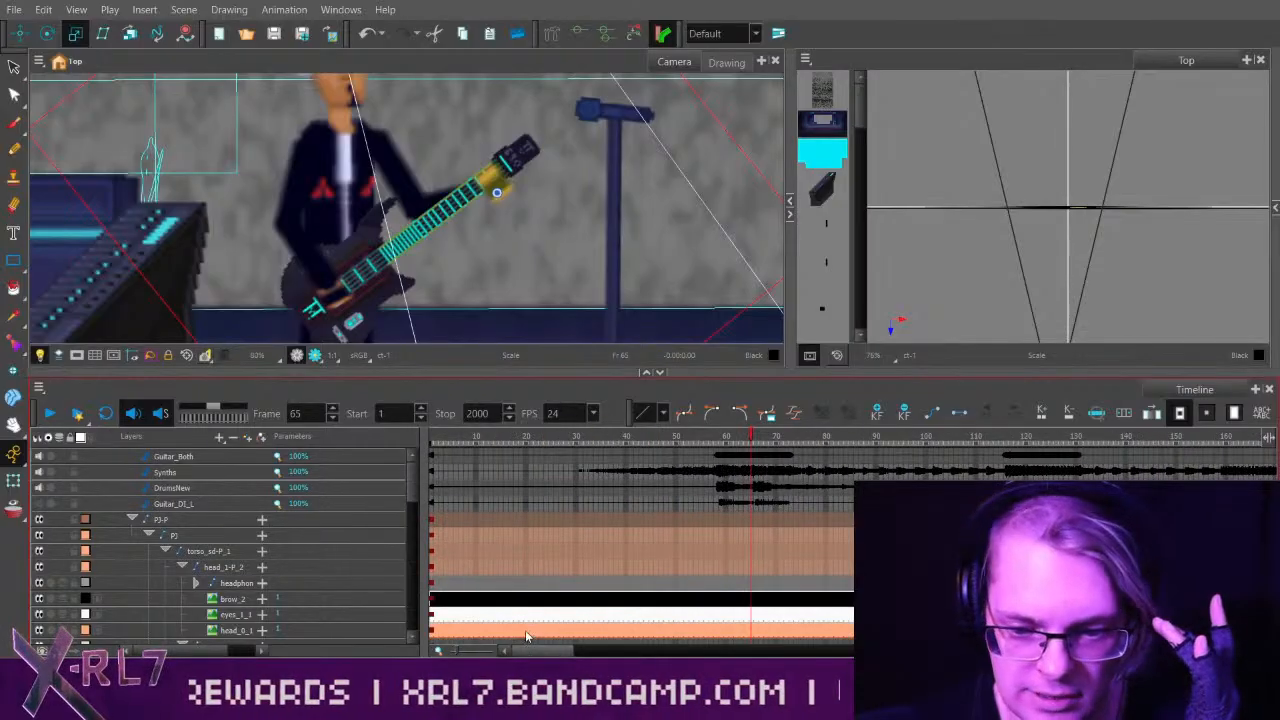
pyautogui.moveTo(690, 440); pyautogui.dragTo(806, 438)
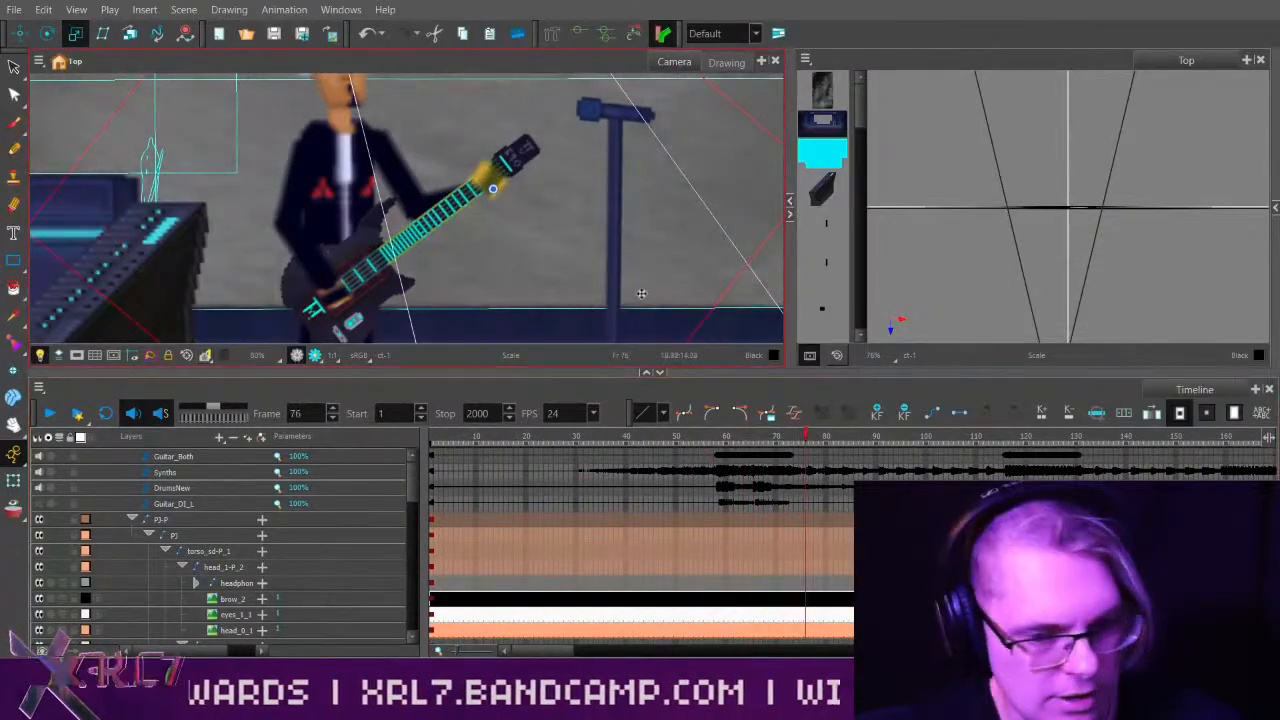
# Examine the guitarist's full figure and hand pose at frame 61 along with the character's layers in the timeline.
pyautogui.scroll(-3, 645, 290)
pyautogui.scroll(1, 640, 277)
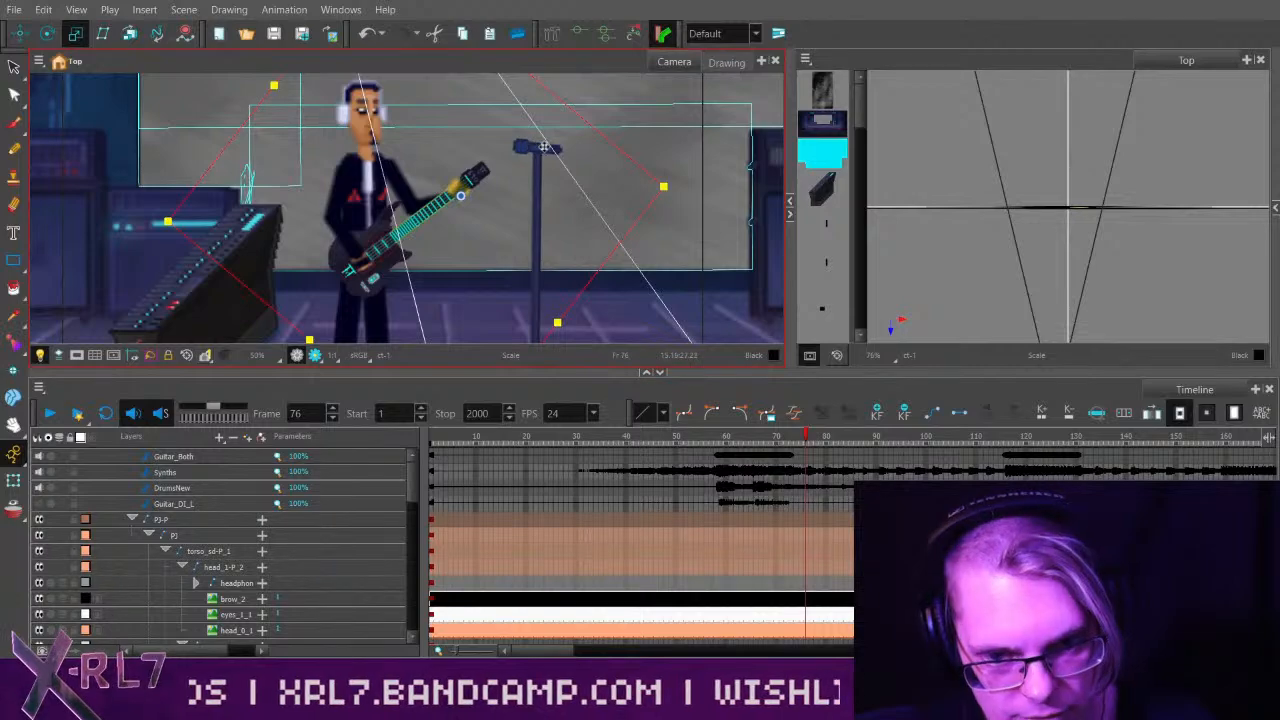
pyautogui.moveTo(612, 437); pyautogui.dragTo(685, 435)
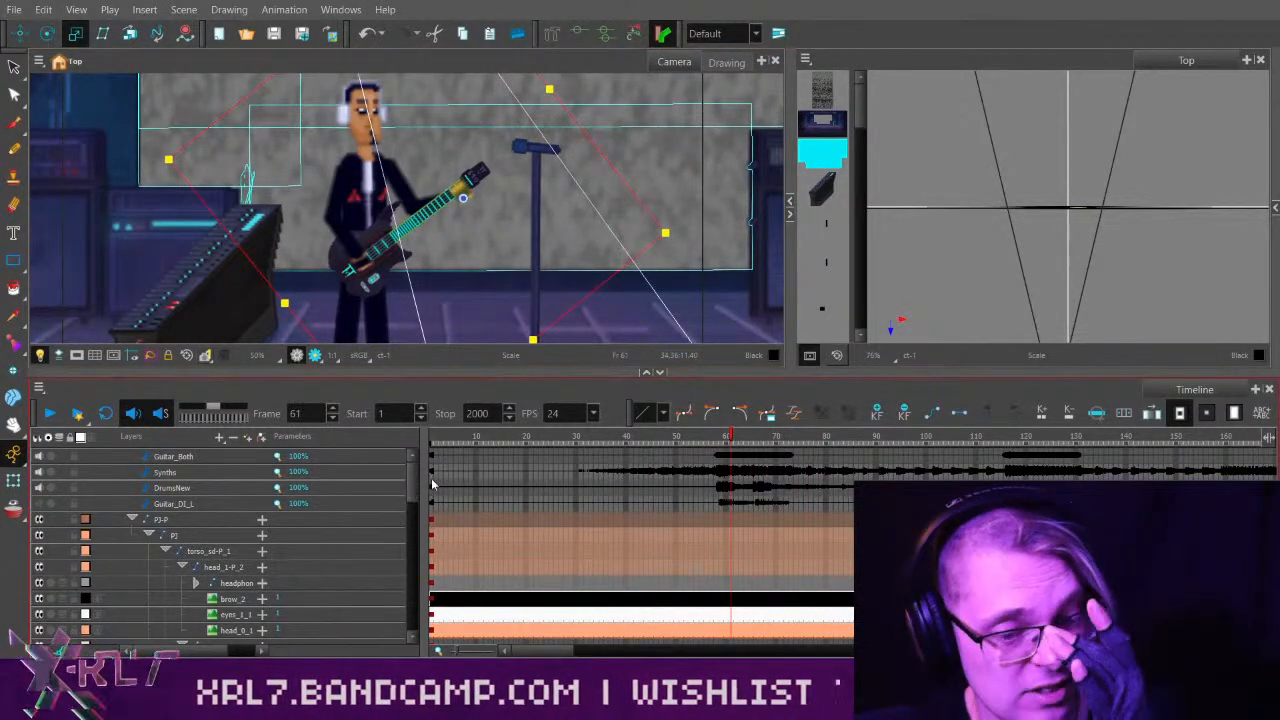
pyautogui.scroll(-2, 413, 483)
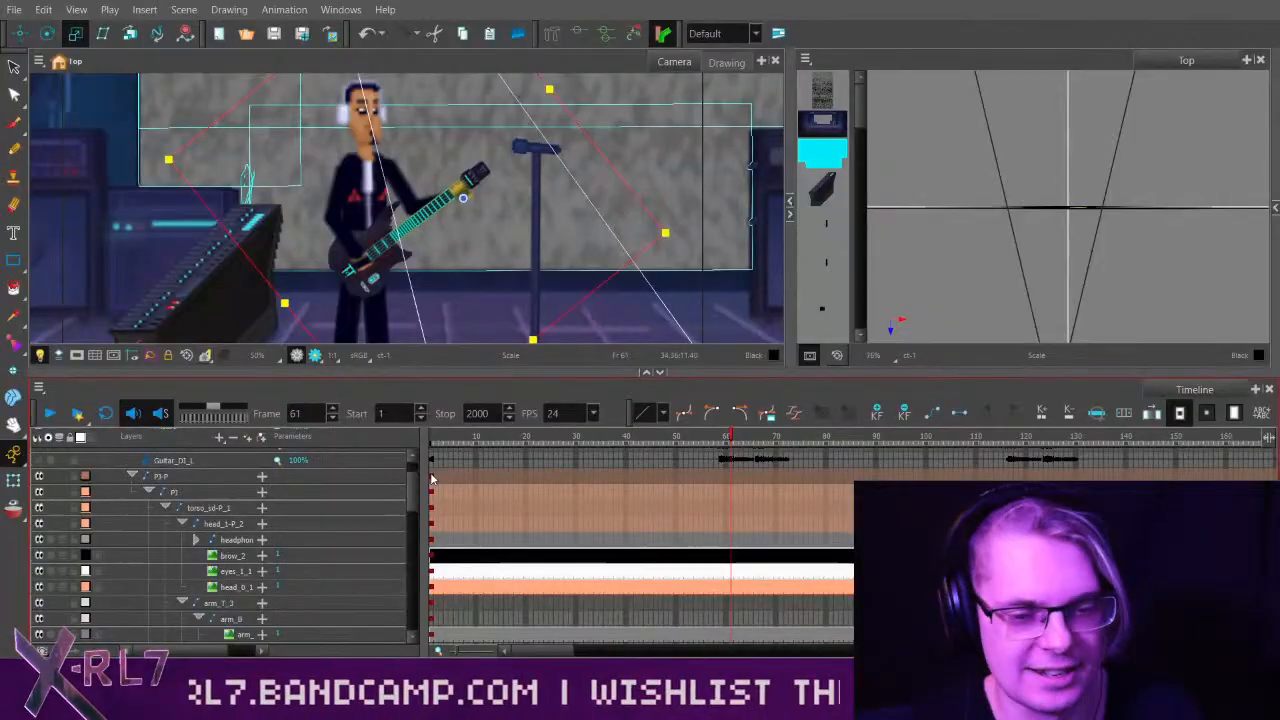
pyautogui.scroll(-1, 410, 503)
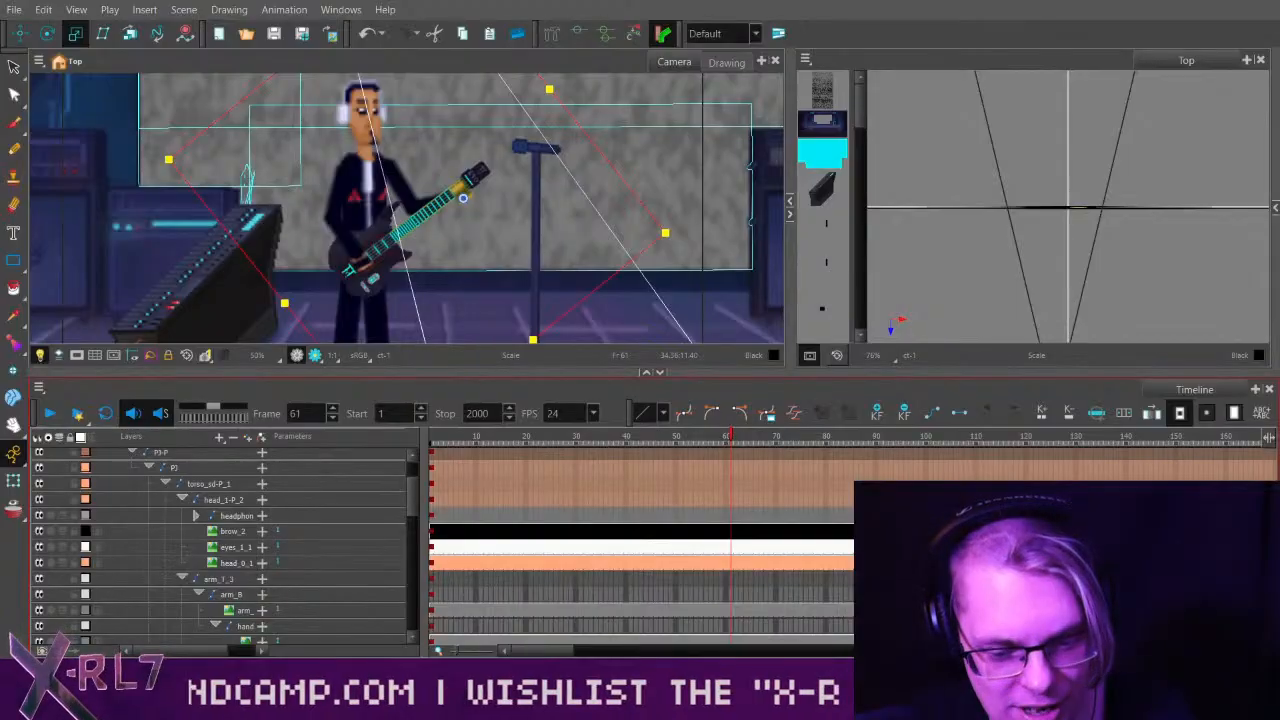
# Switch to the X-RL7: Programmatic Steam page in the browser and replay the trailer's opening guitar shot from the start.
pyautogui.moveTo(530, 702)
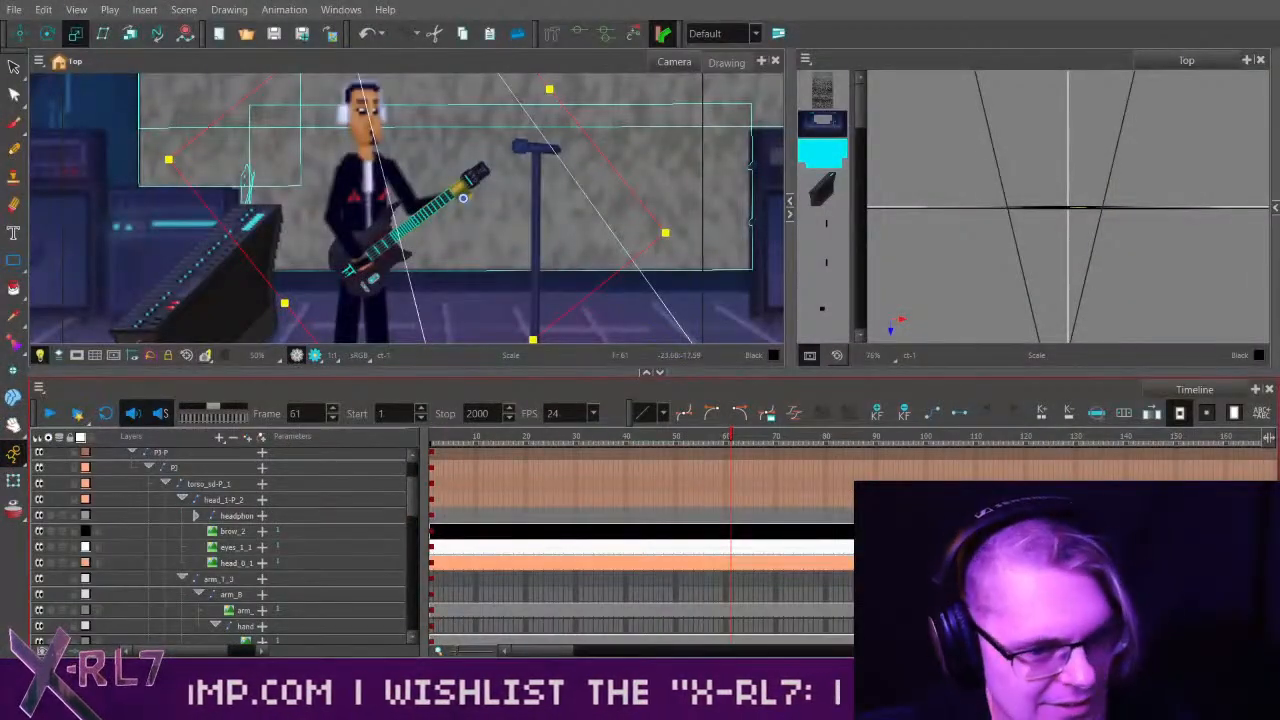
pyautogui.moveTo(0, 200); pyautogui.dragTo(876, 42)
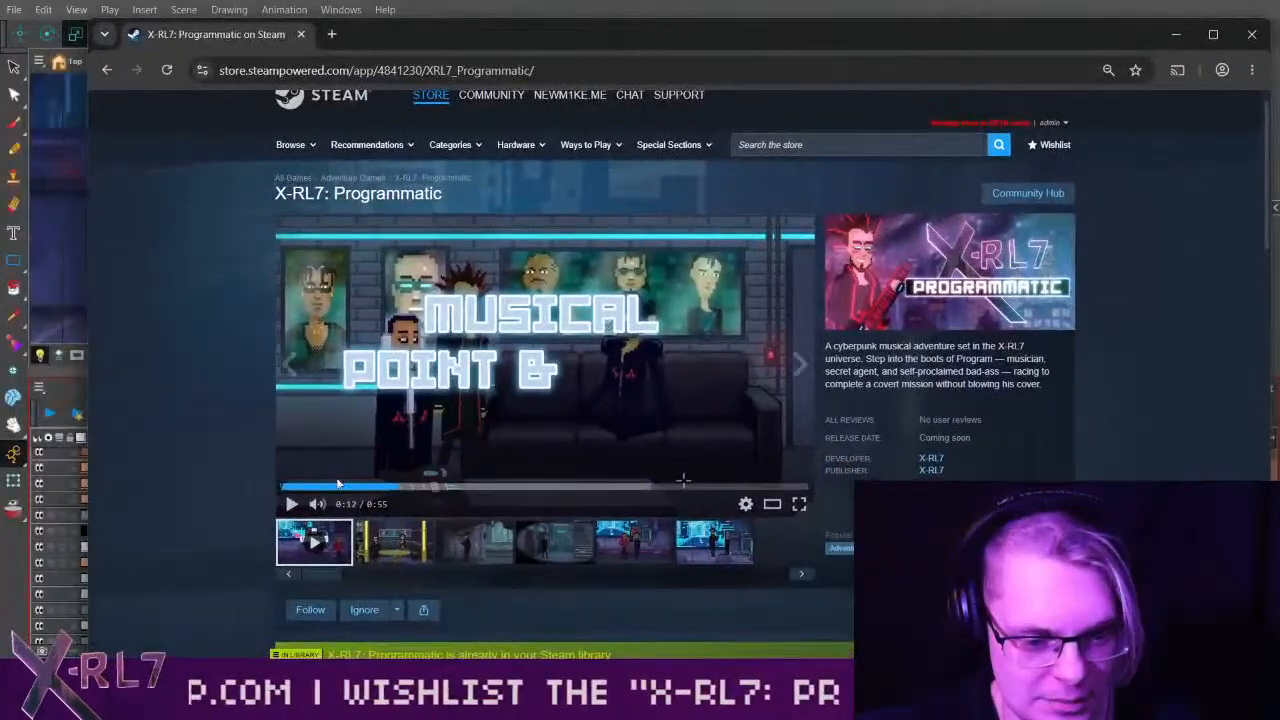
pyautogui.click(289, 501)
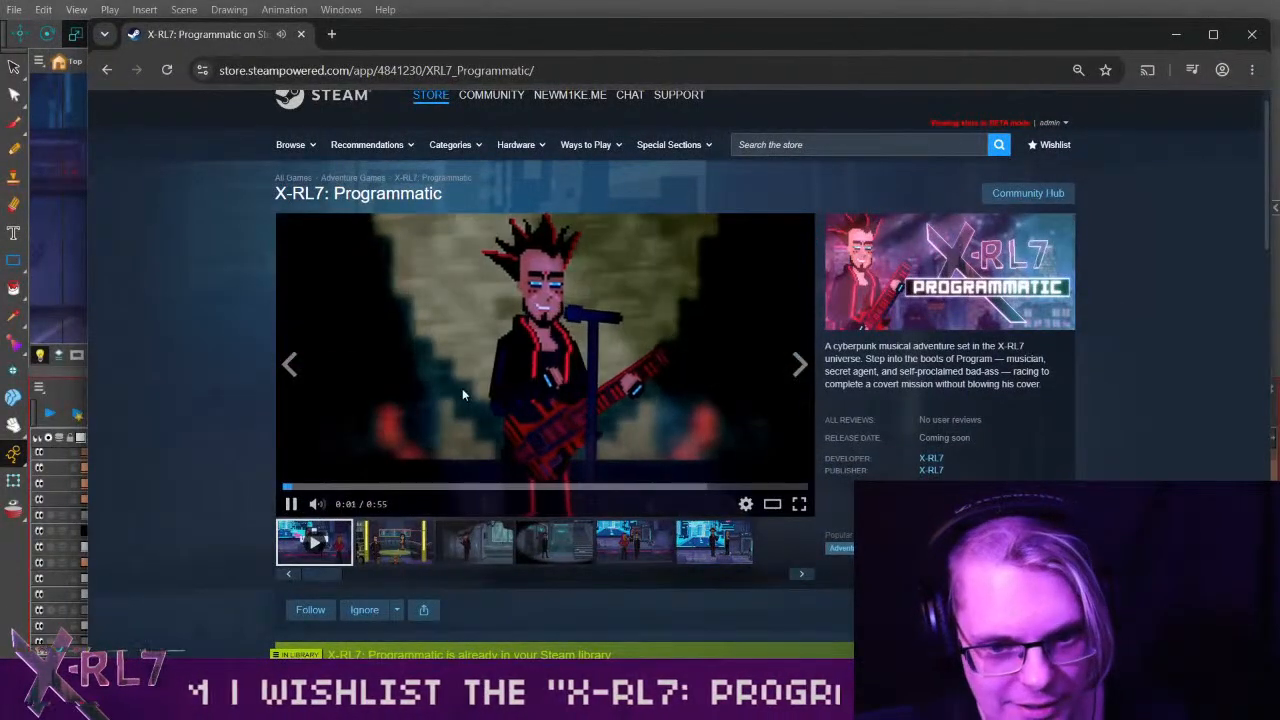
pyautogui.click(290, 505)
pyautogui.moveTo(338, 513)
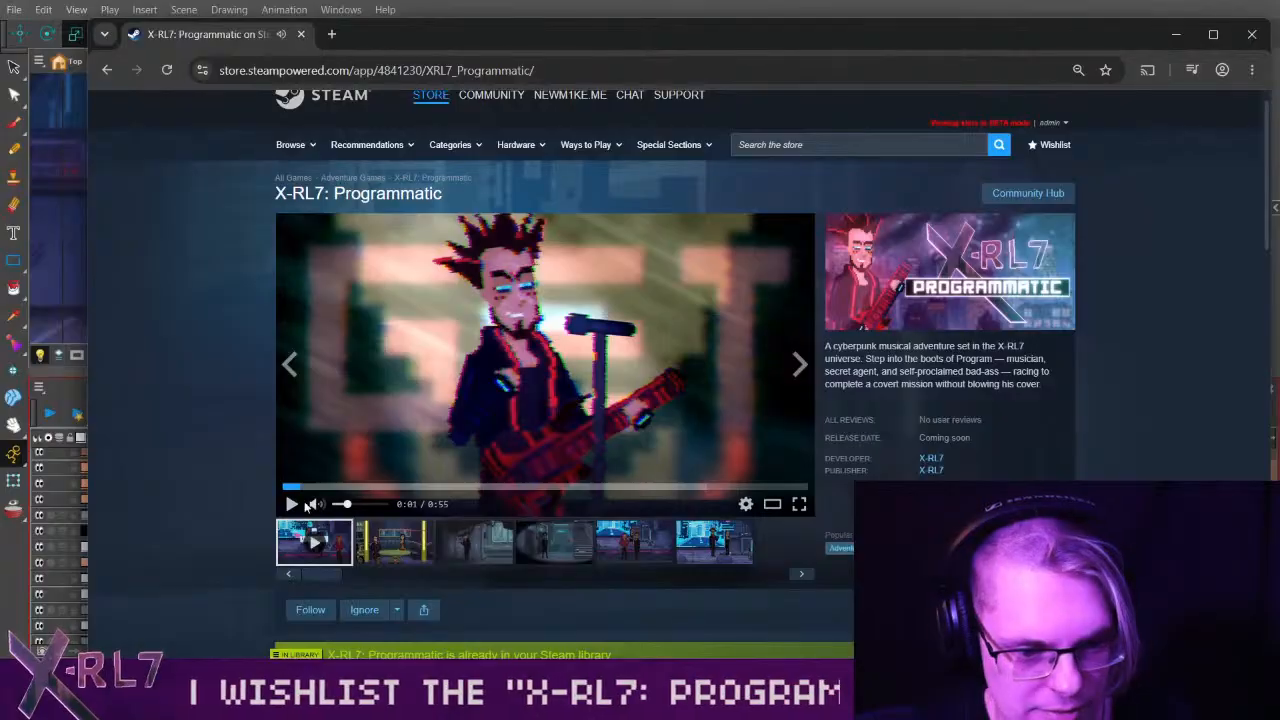
pyautogui.click(288, 487)
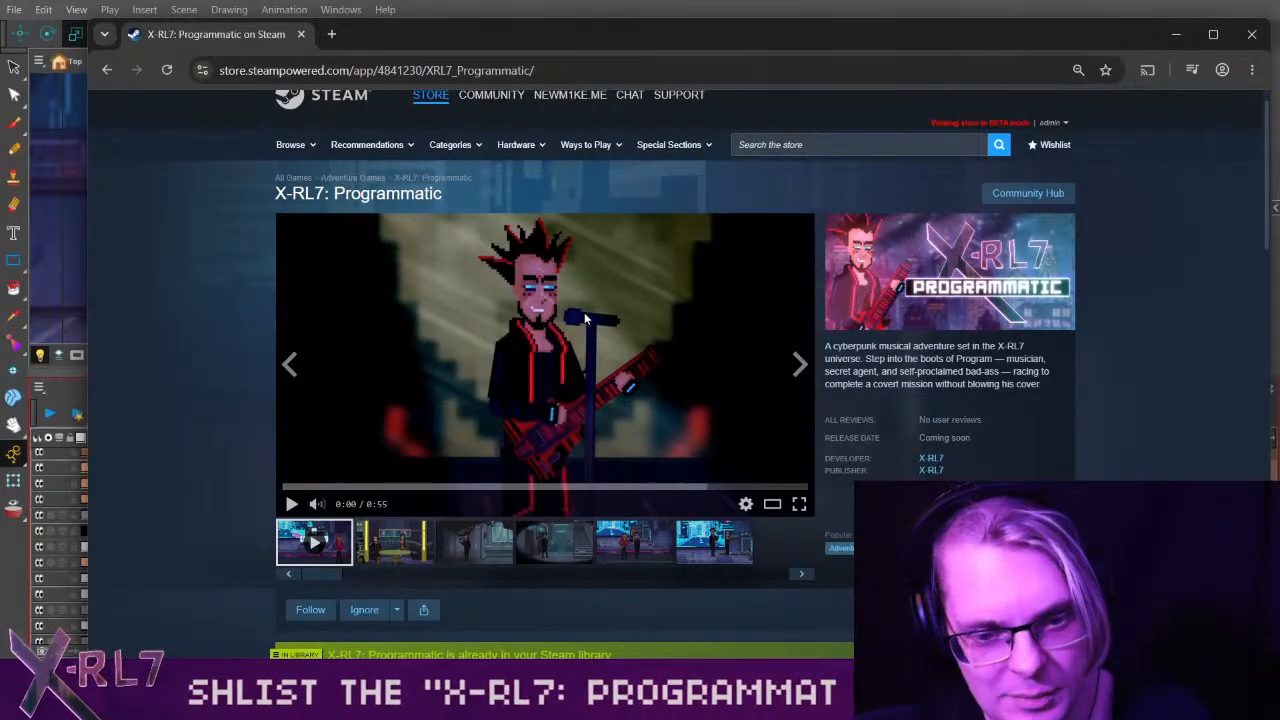
pyautogui.click(291, 504)
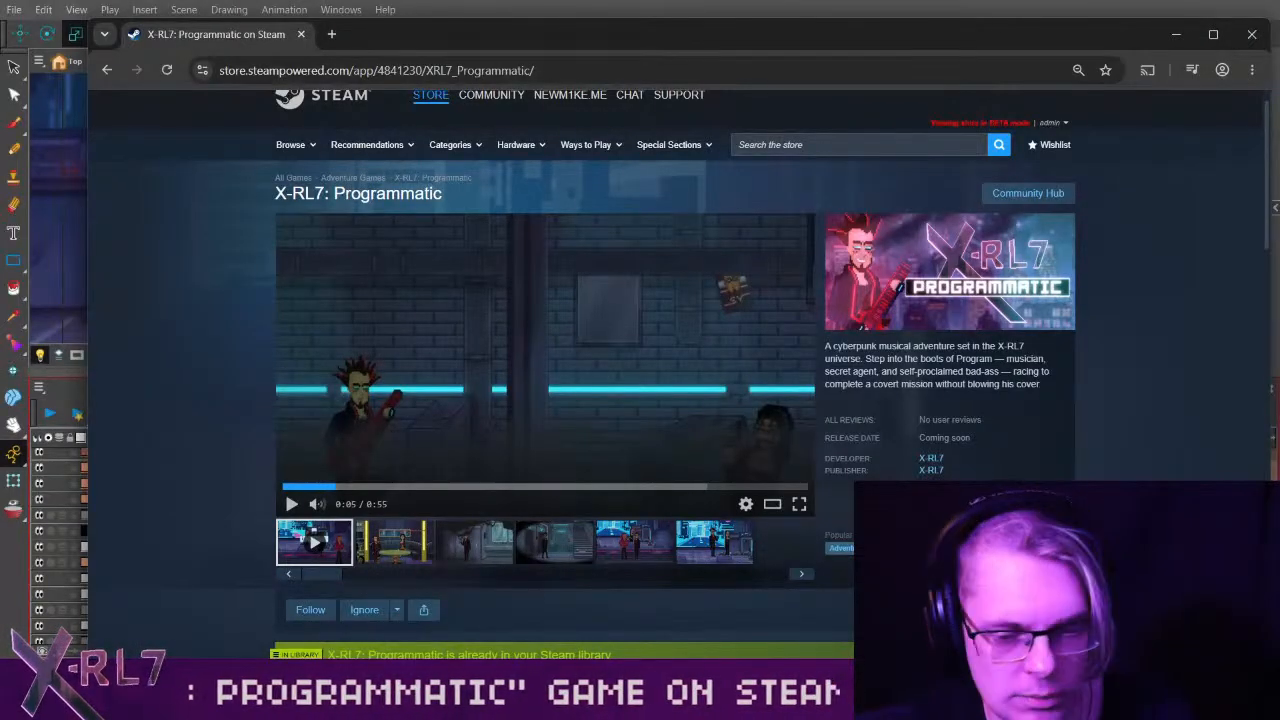
# Return to Toon Boom Harmony and play the animation with its audio tracks from frame 61 through frame 488.
pyautogui.click(16, 560)
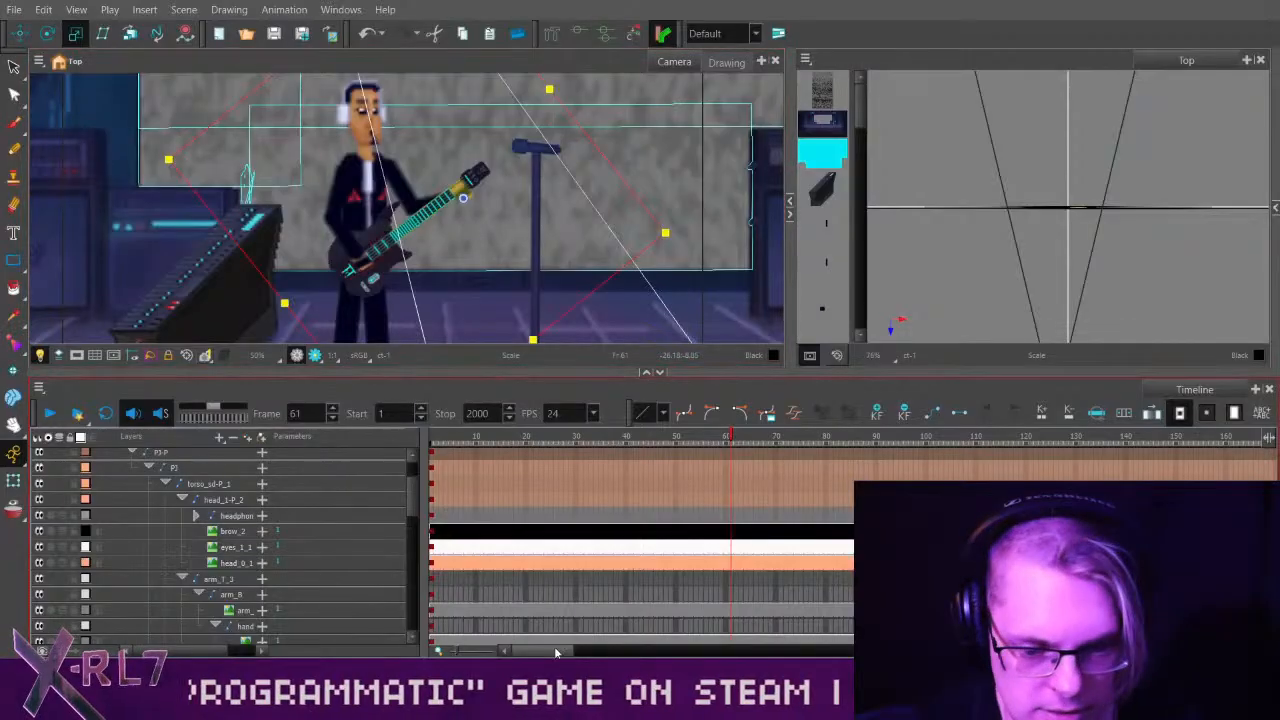
pyautogui.moveTo(466, 437); pyautogui.dragTo(210, 437)
pyautogui.click(49, 413)
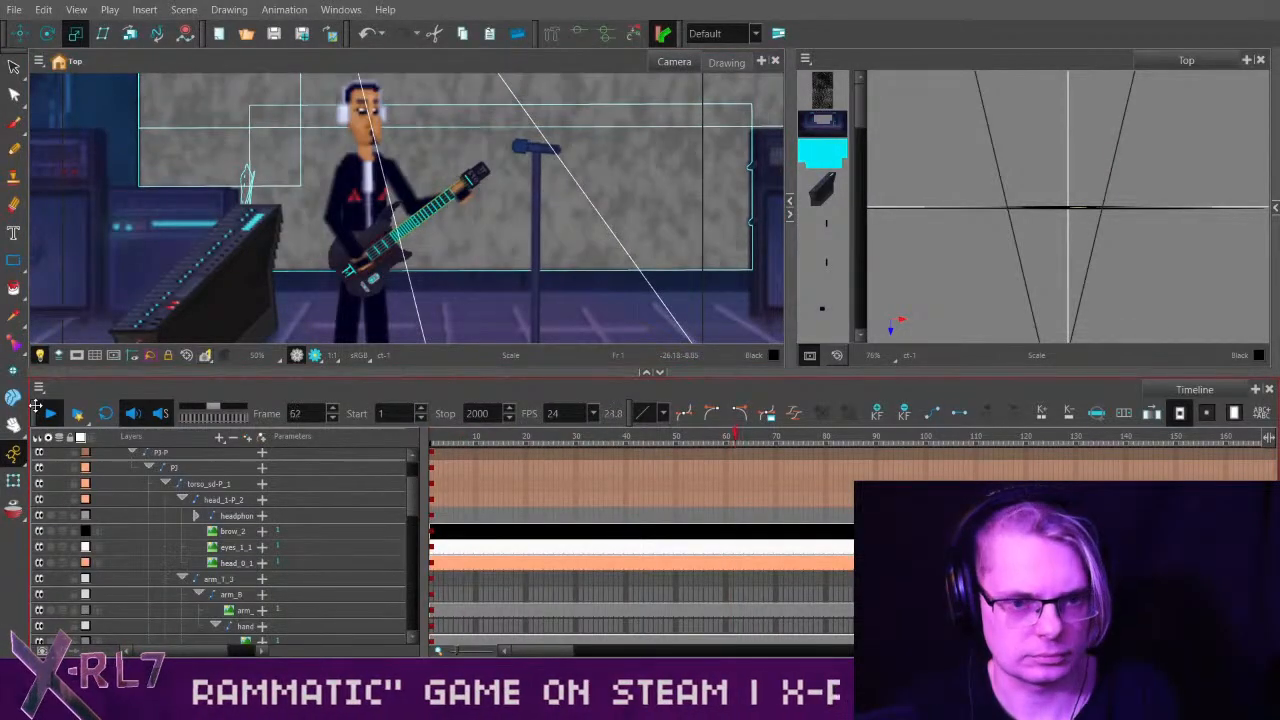
pyautogui.scroll(2, 396, 458)
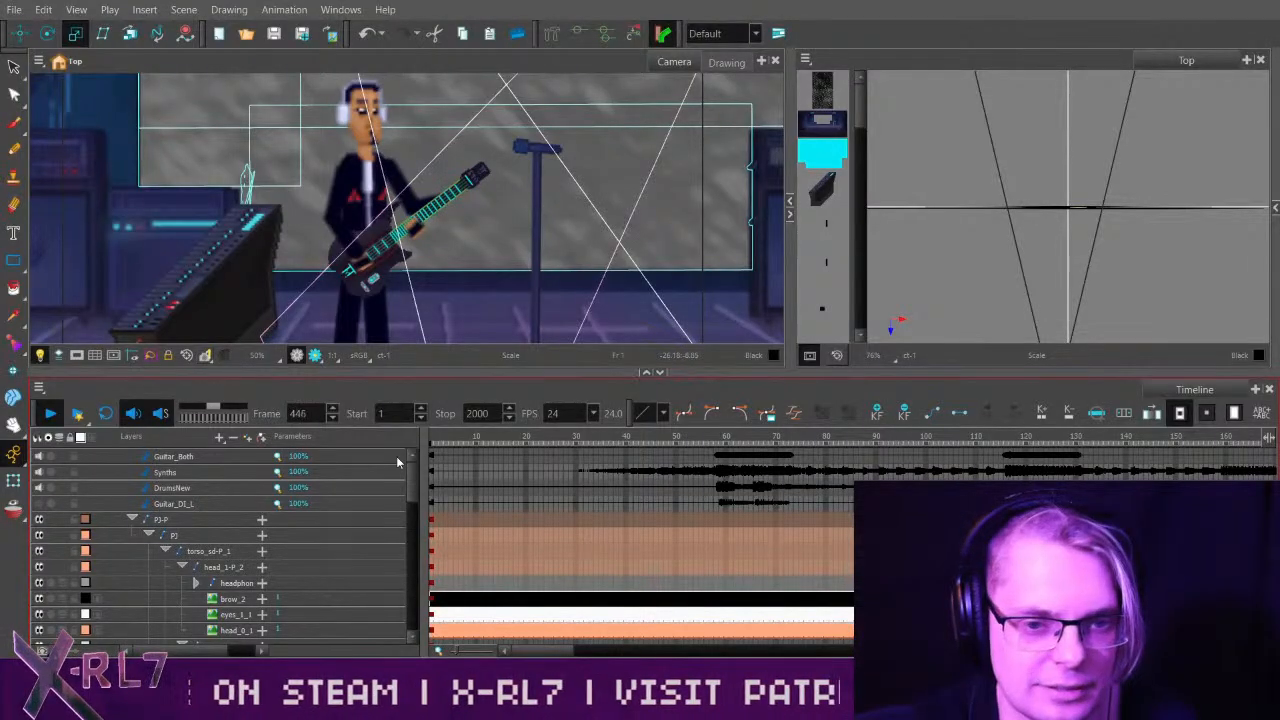
pyautogui.press('space')
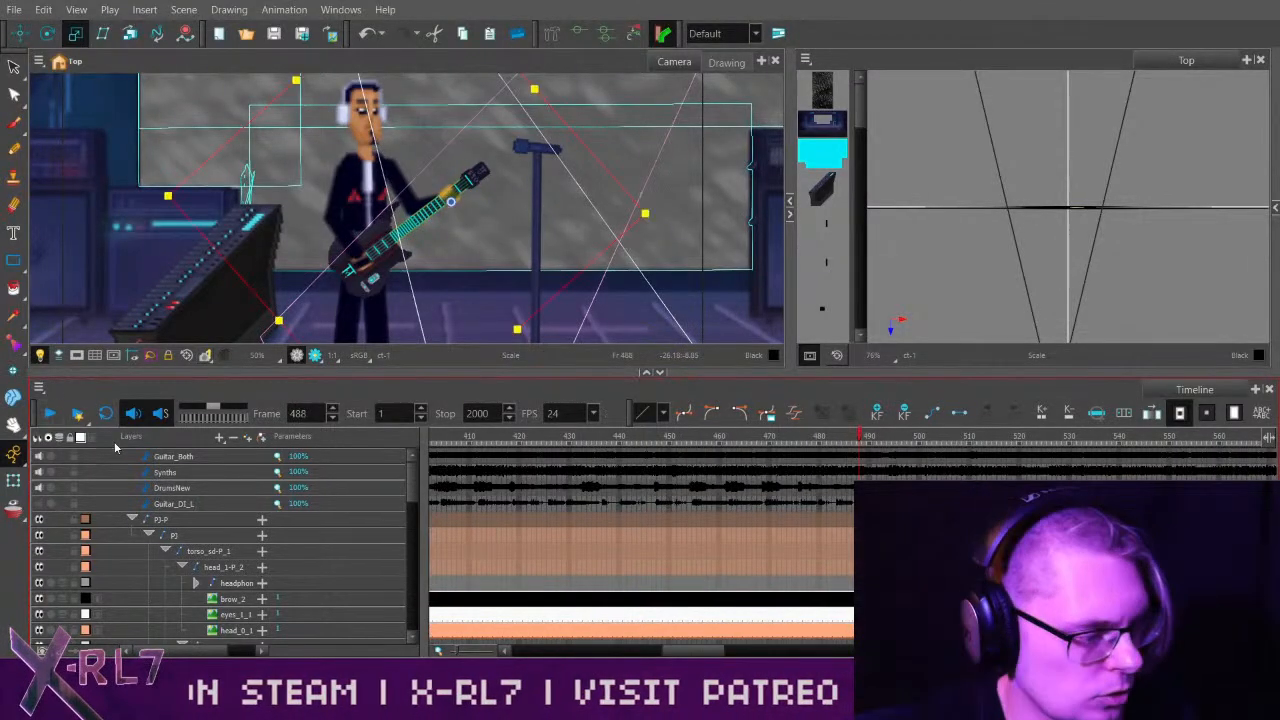